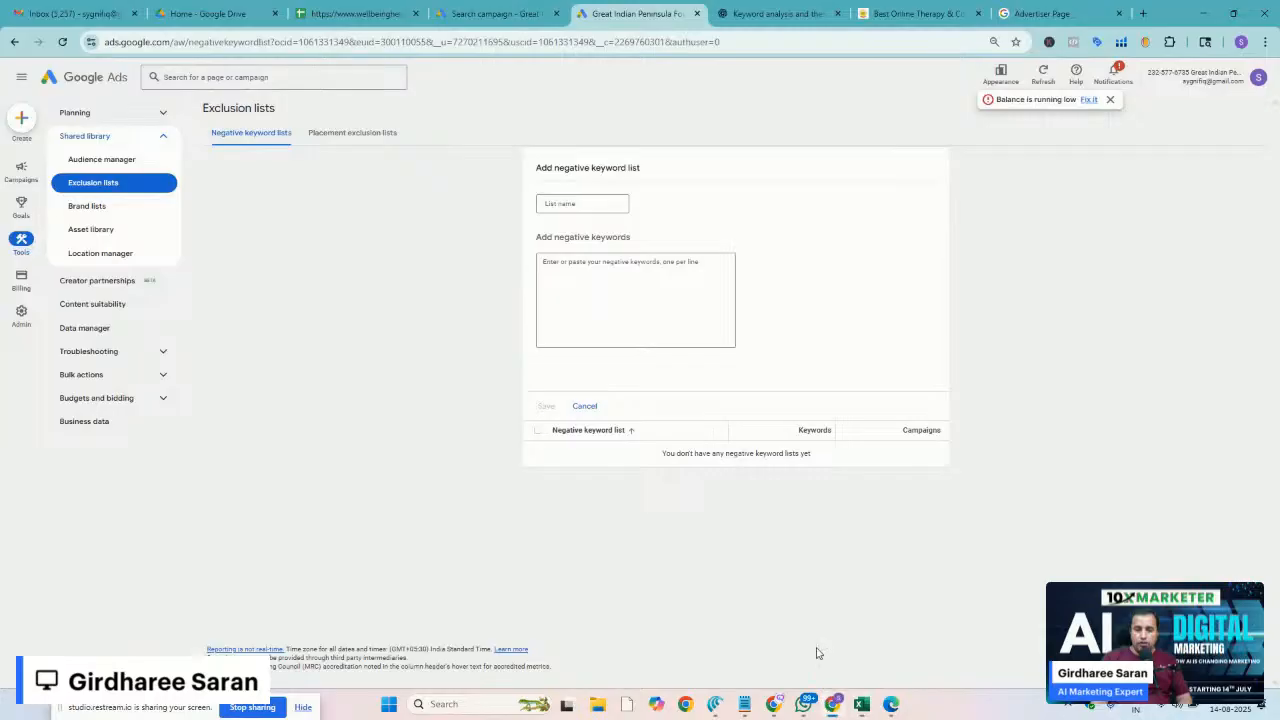
Duplicate the search campaign draft in a new browser tab and exit the draft in the copy to reach the account overview
click(477, 14)
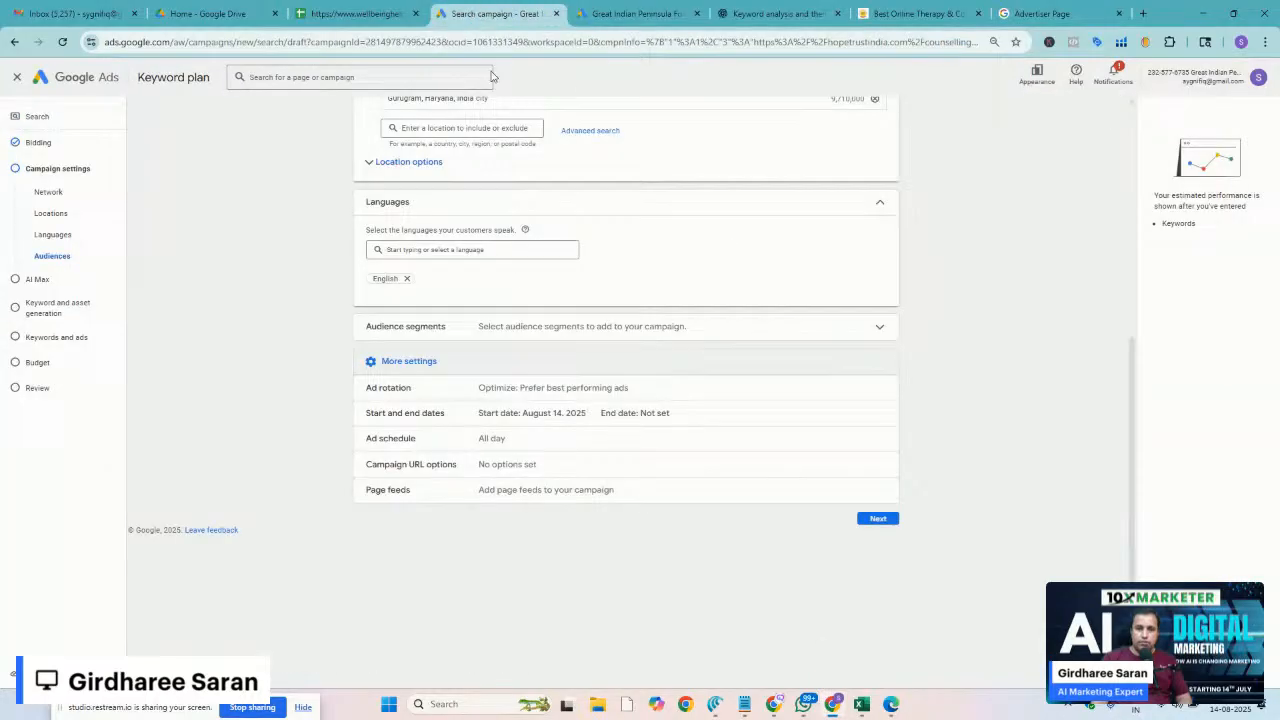
scroll(284, 363, up, 5)
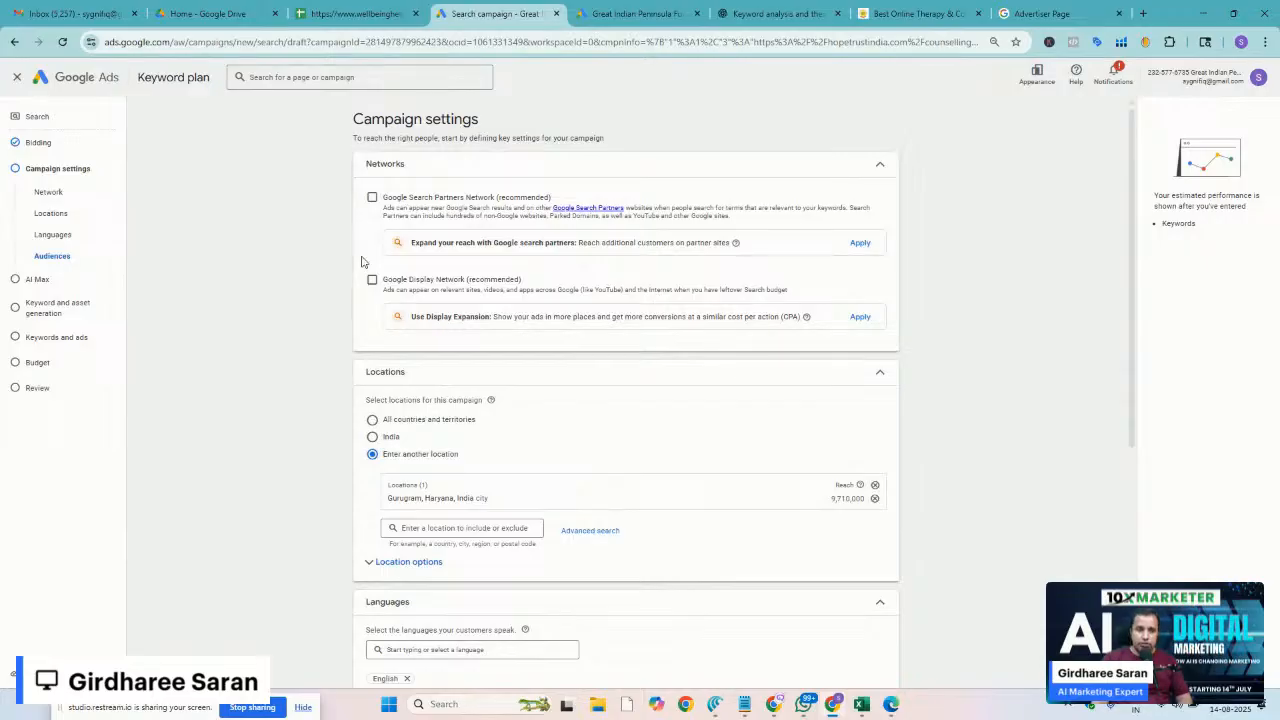
right_click(494, 24)
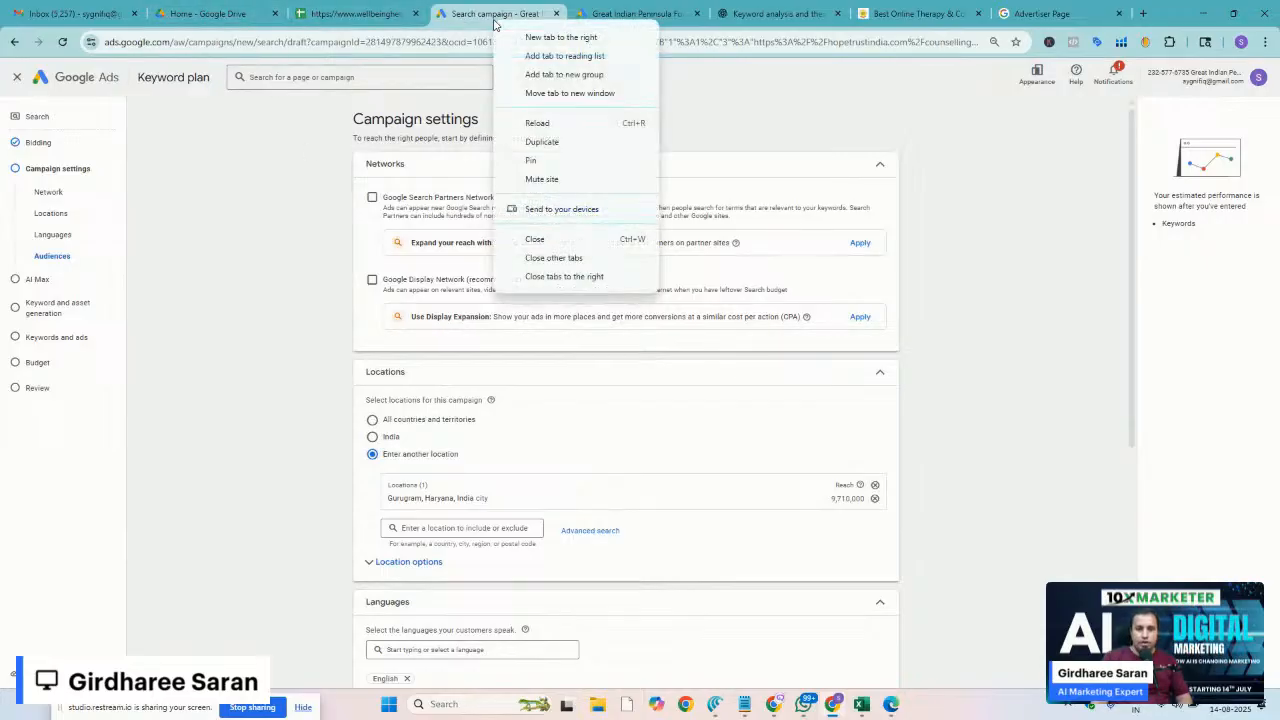
click(542, 142)
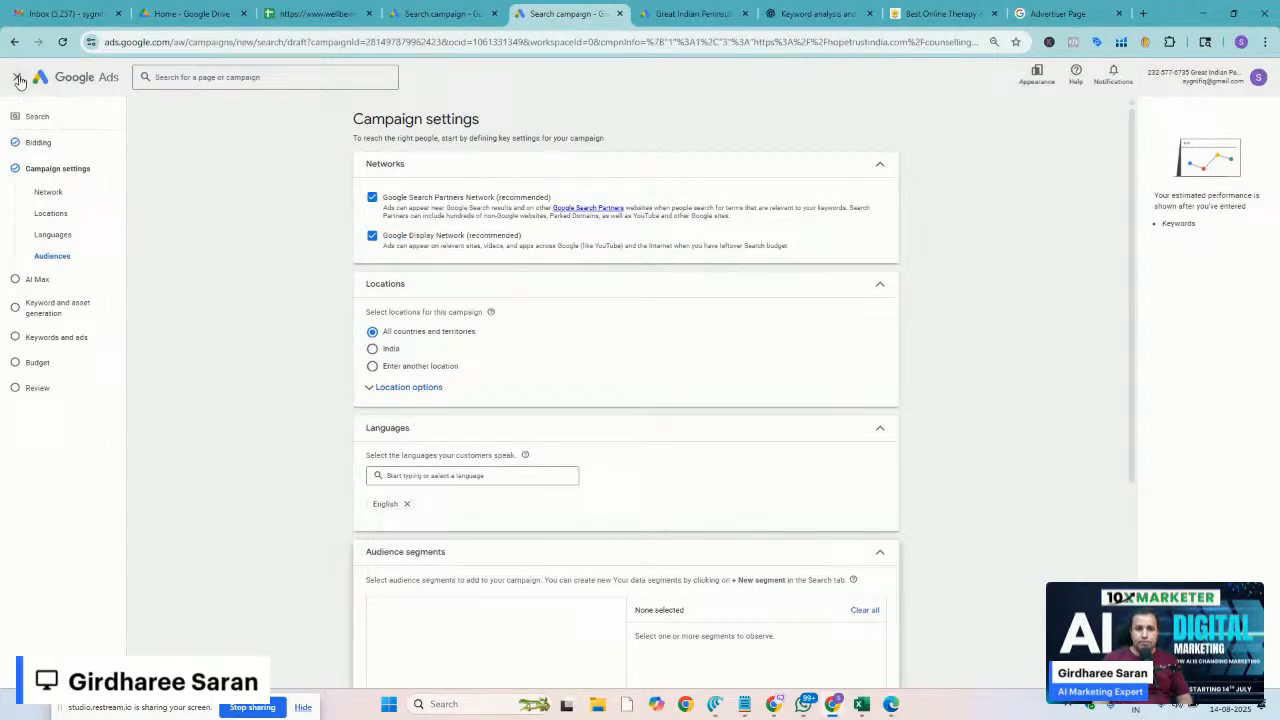
click(17, 78)
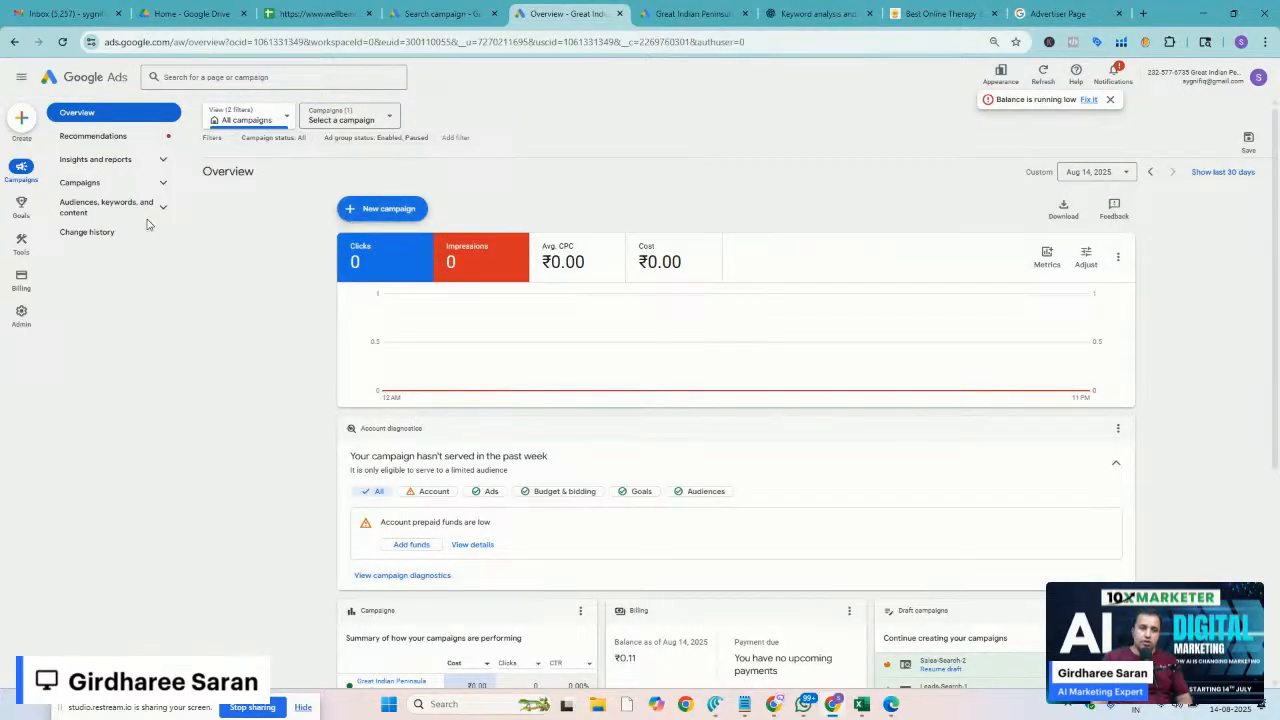
Open Keyword Planner and start discovering new keywords
mouse_move(15, 245)
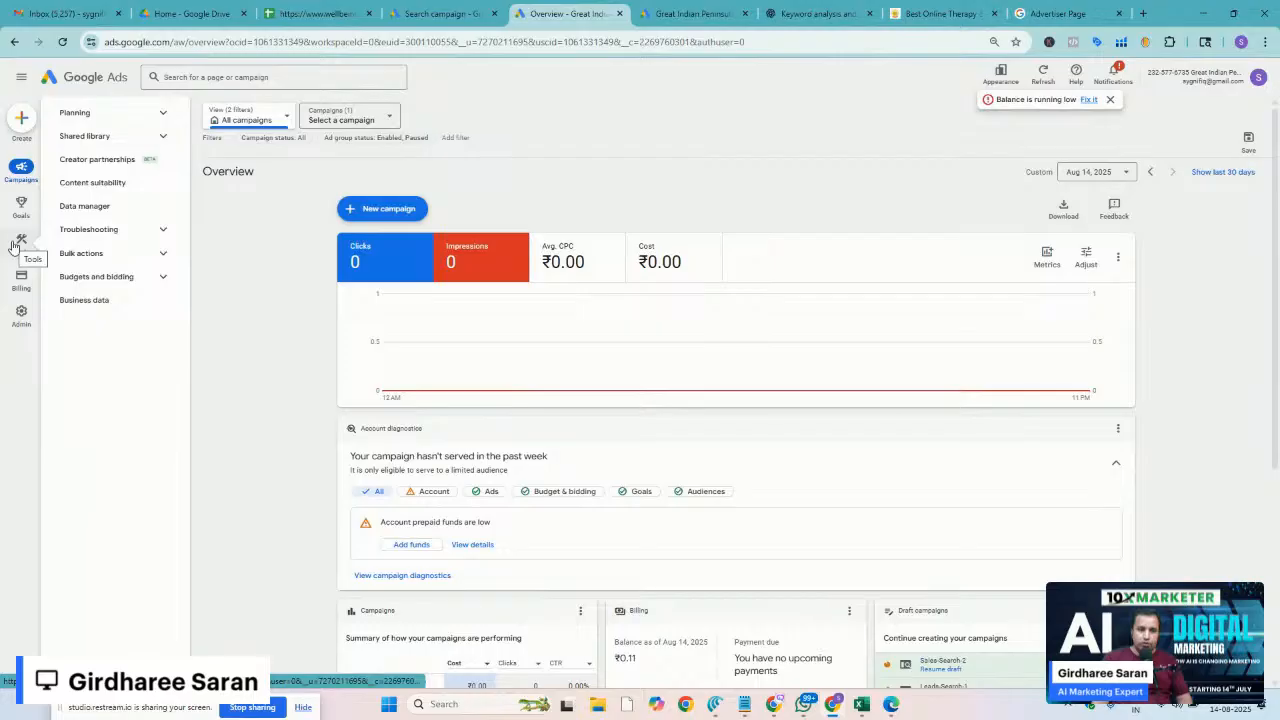
click(17, 243)
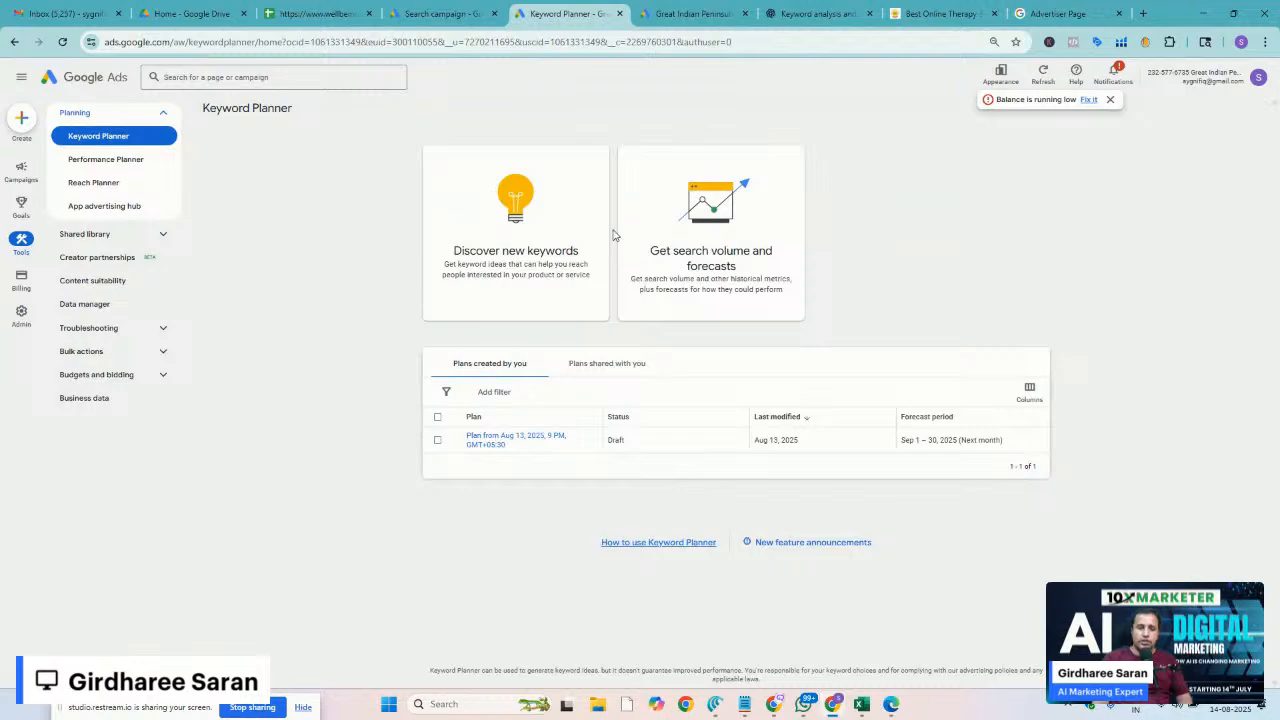
click(534, 230)
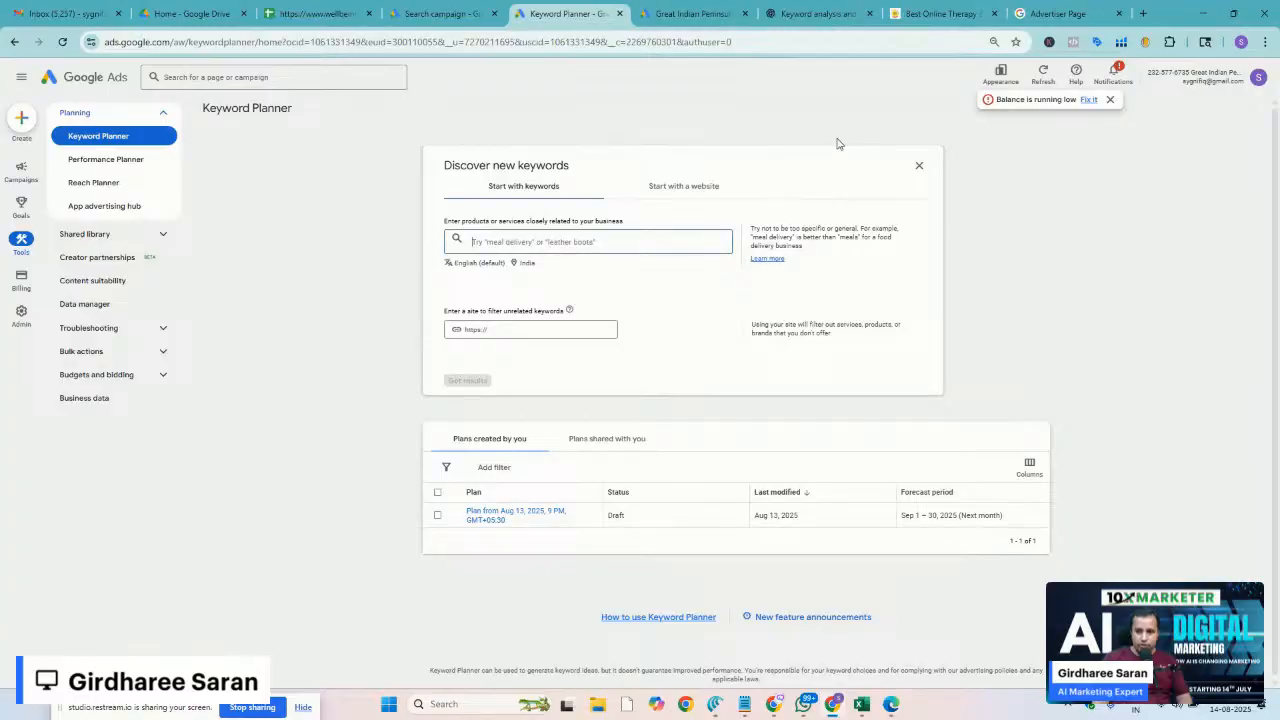
Switch to the Hope Trust website, open its Counselling Services page and copy the page address
click(925, 12)
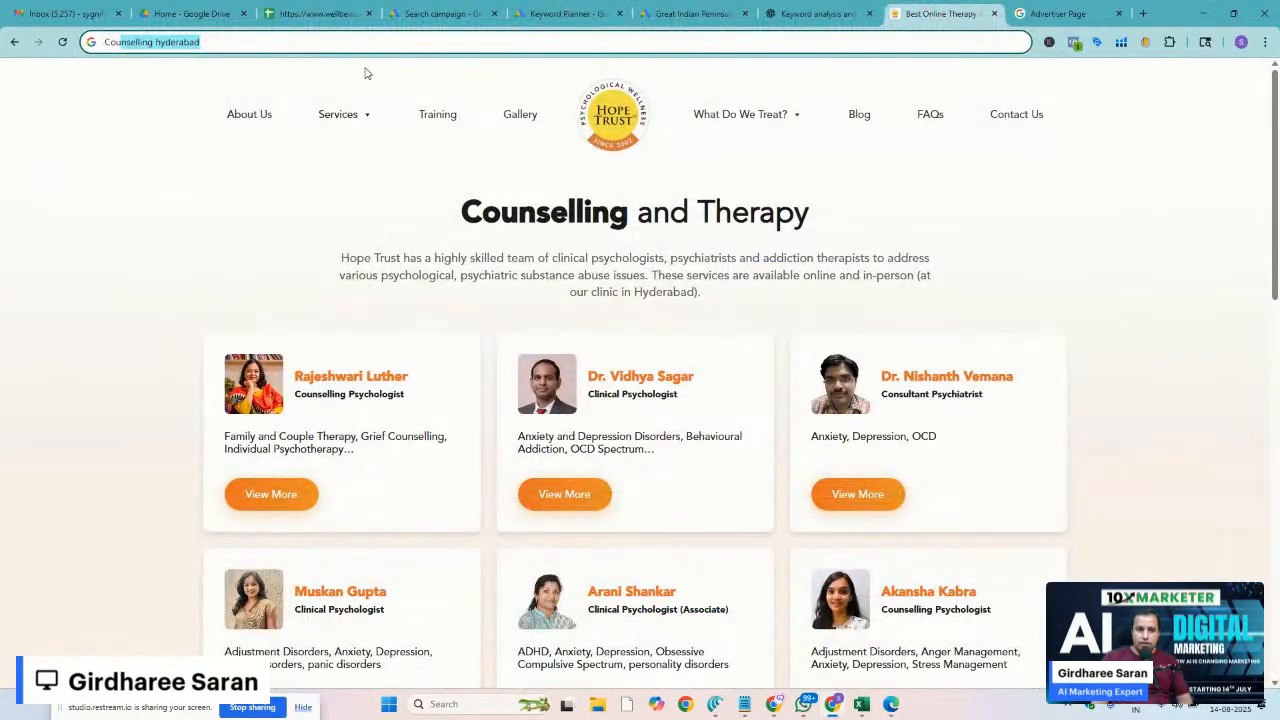
key(Return)
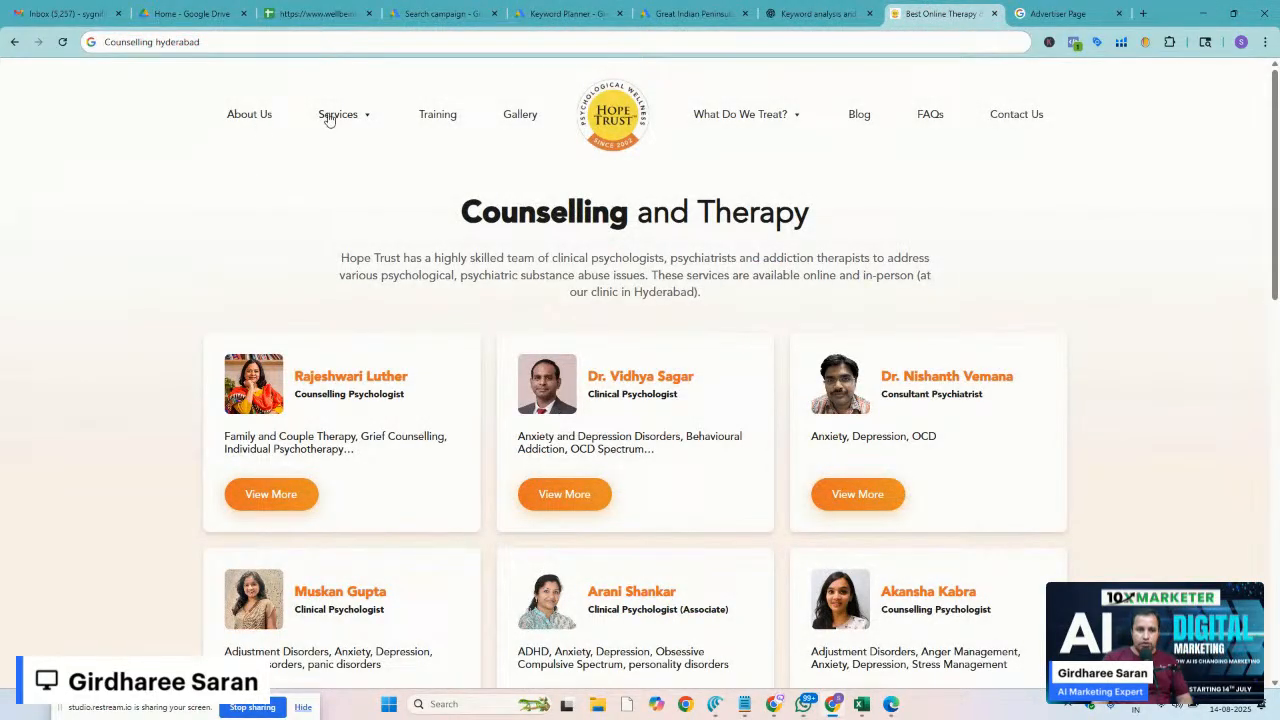
mouse_move(334, 118)
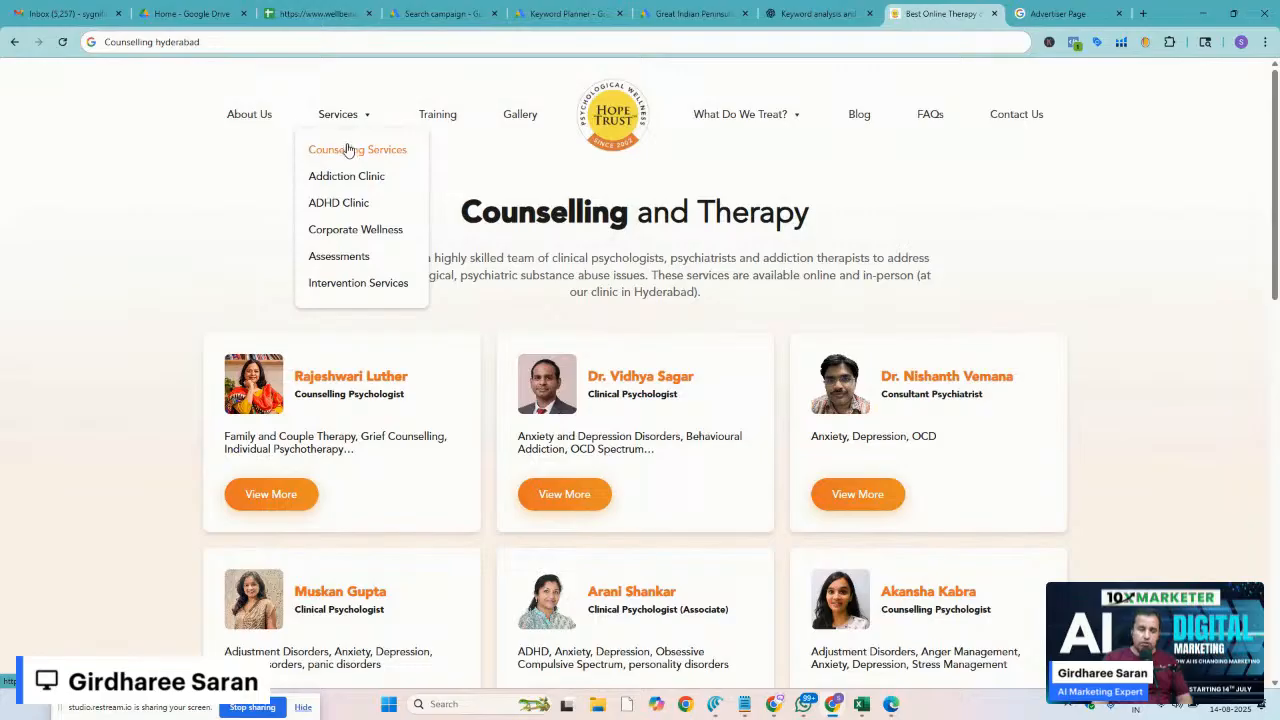
click(348, 148)
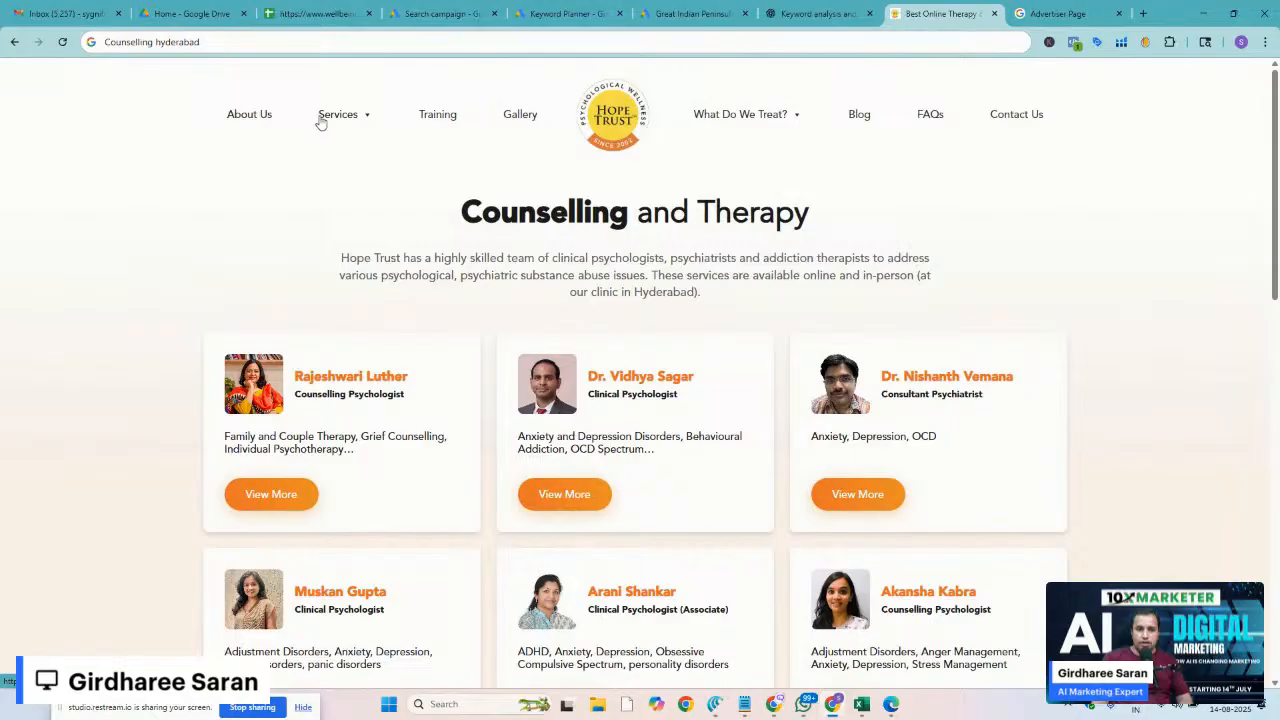
mouse_move(321, 118)
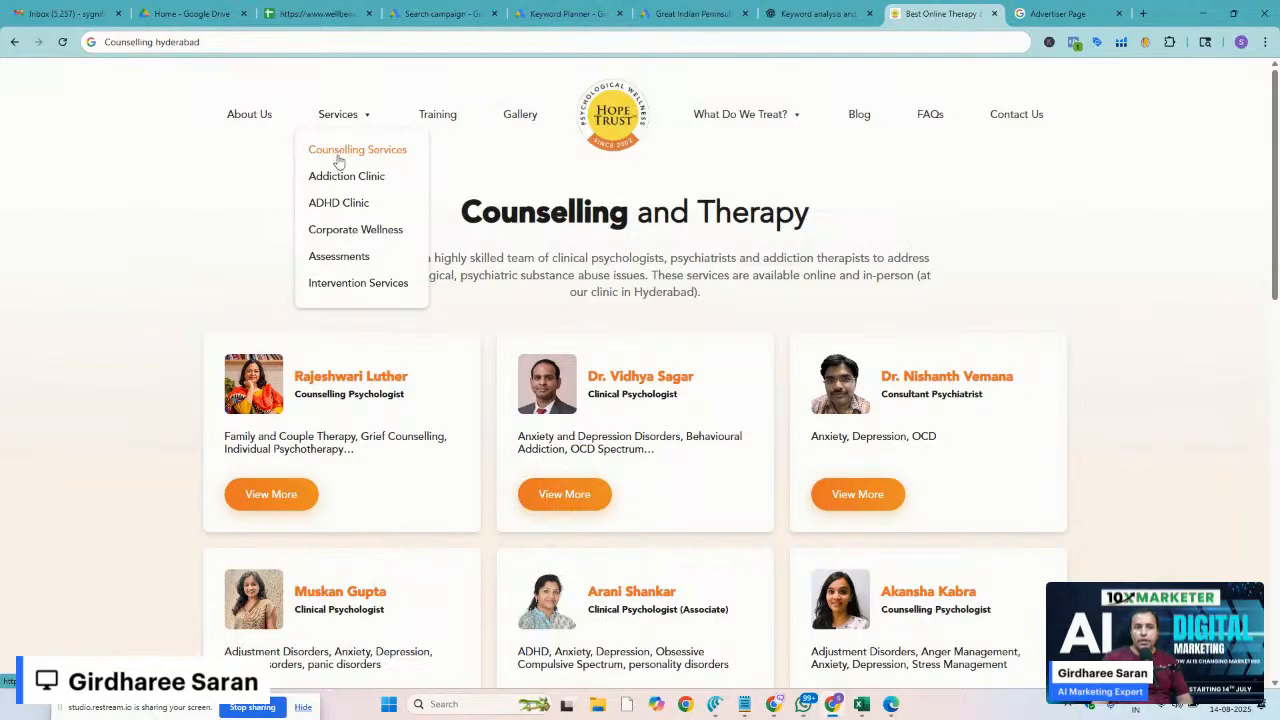
click(348, 243)
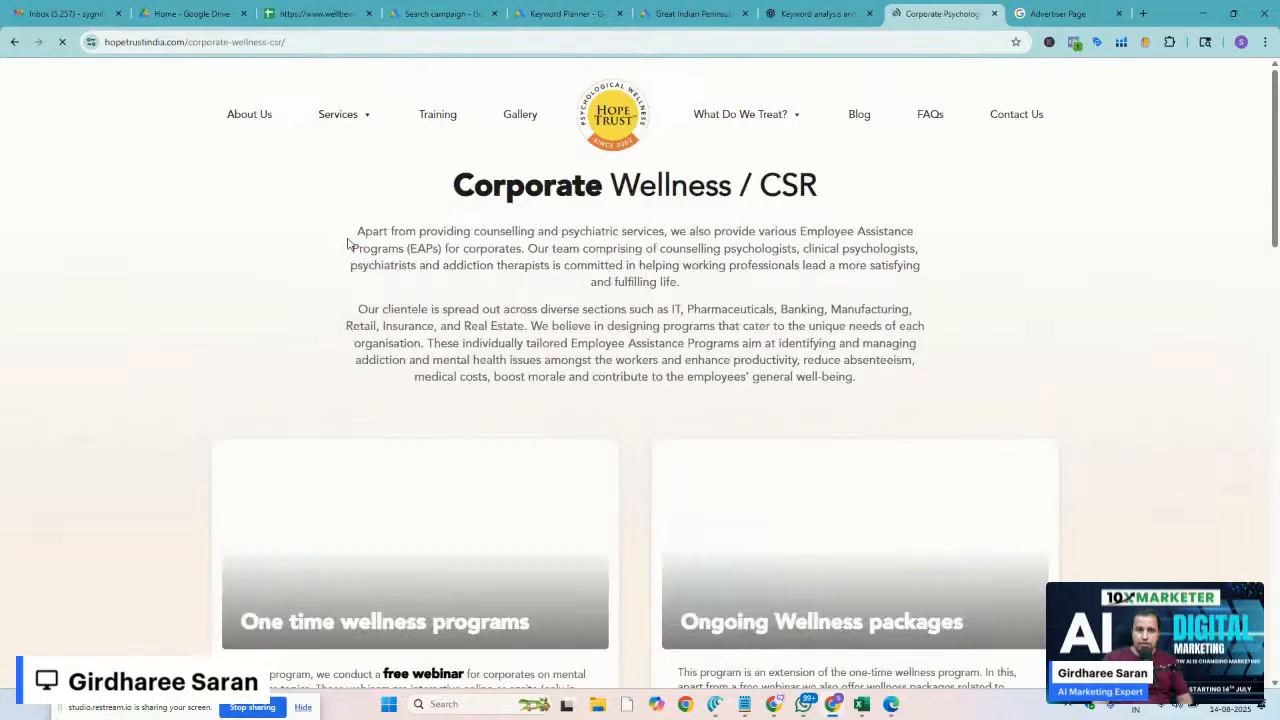
mouse_move(343, 114)
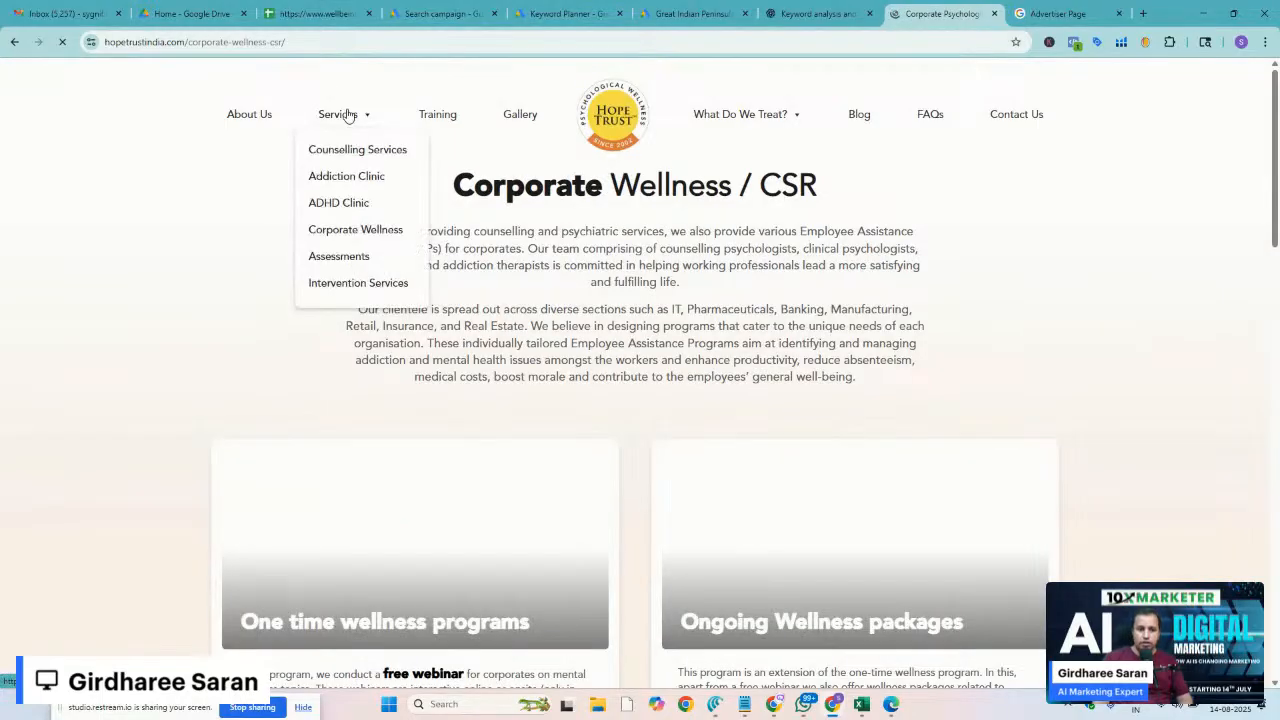
click(353, 149)
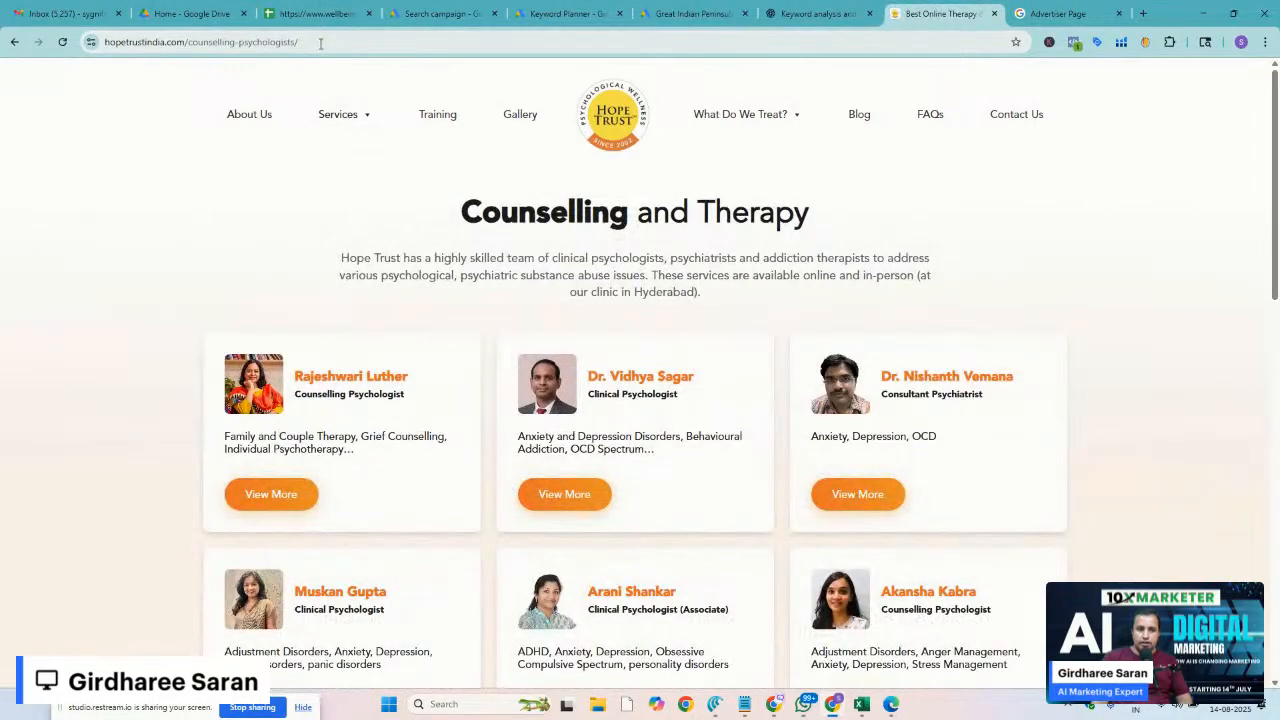
click(320, 43)
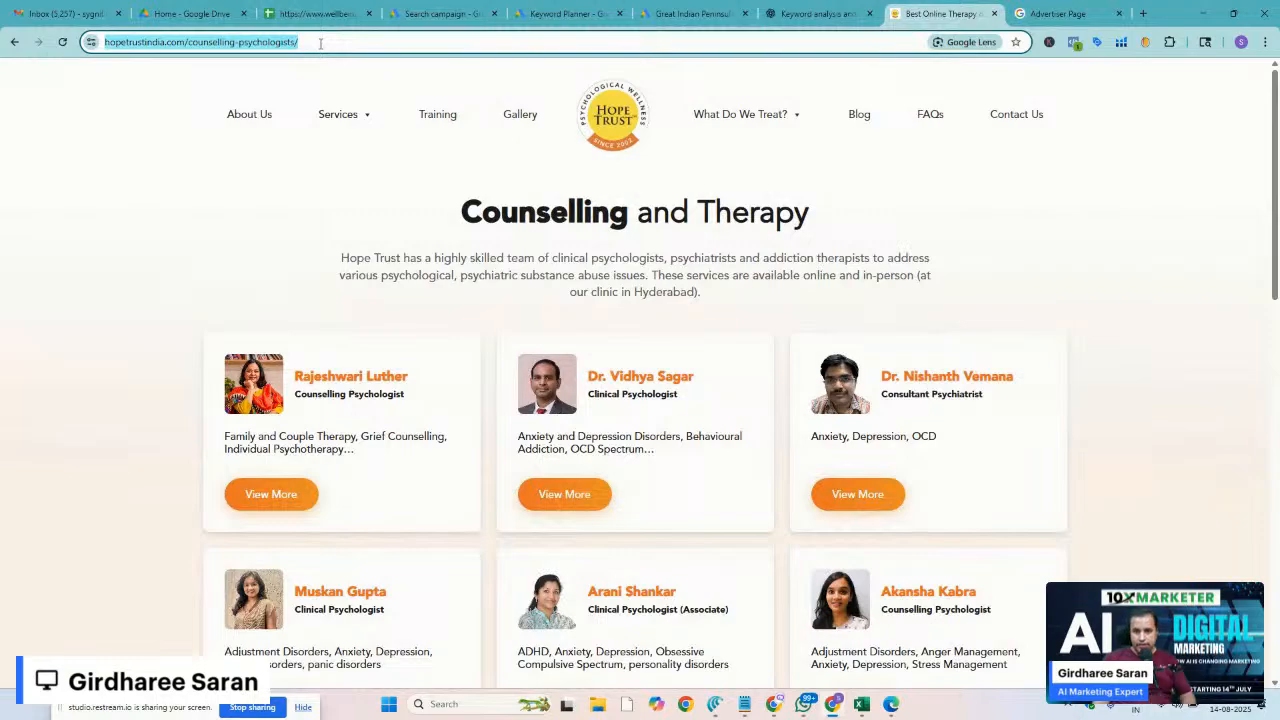
click(693, 15)
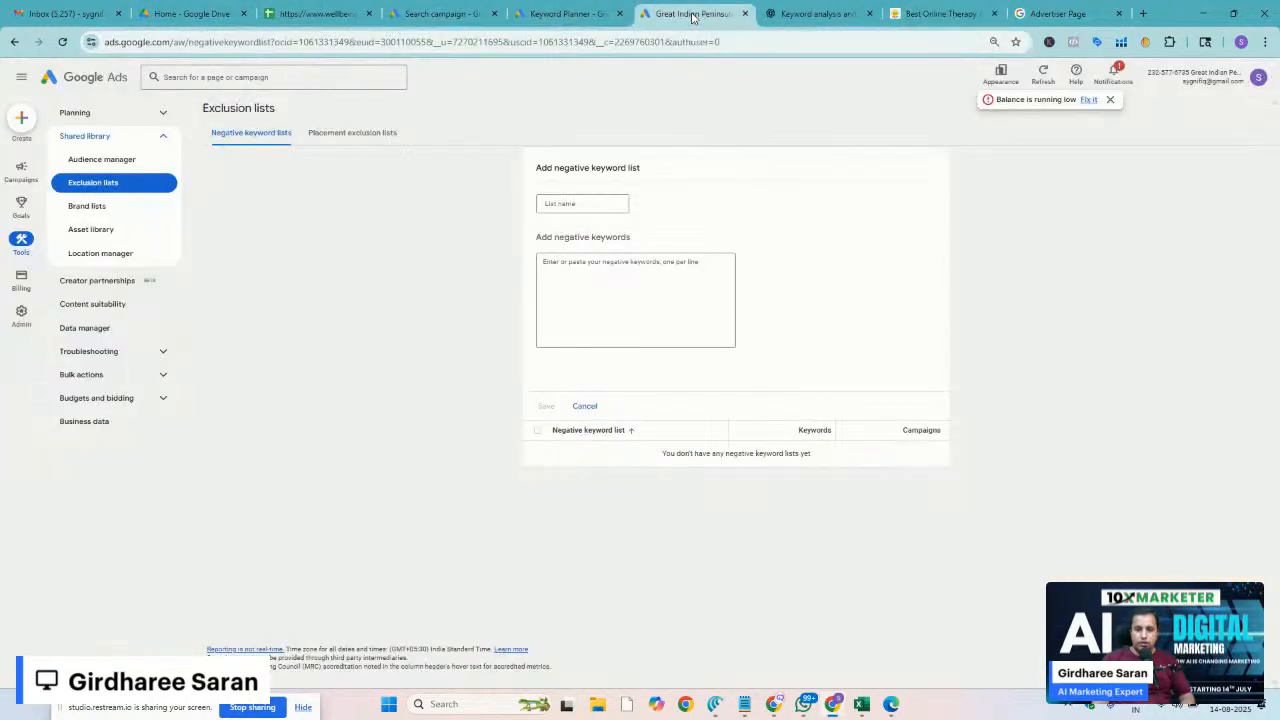
click(567, 13)
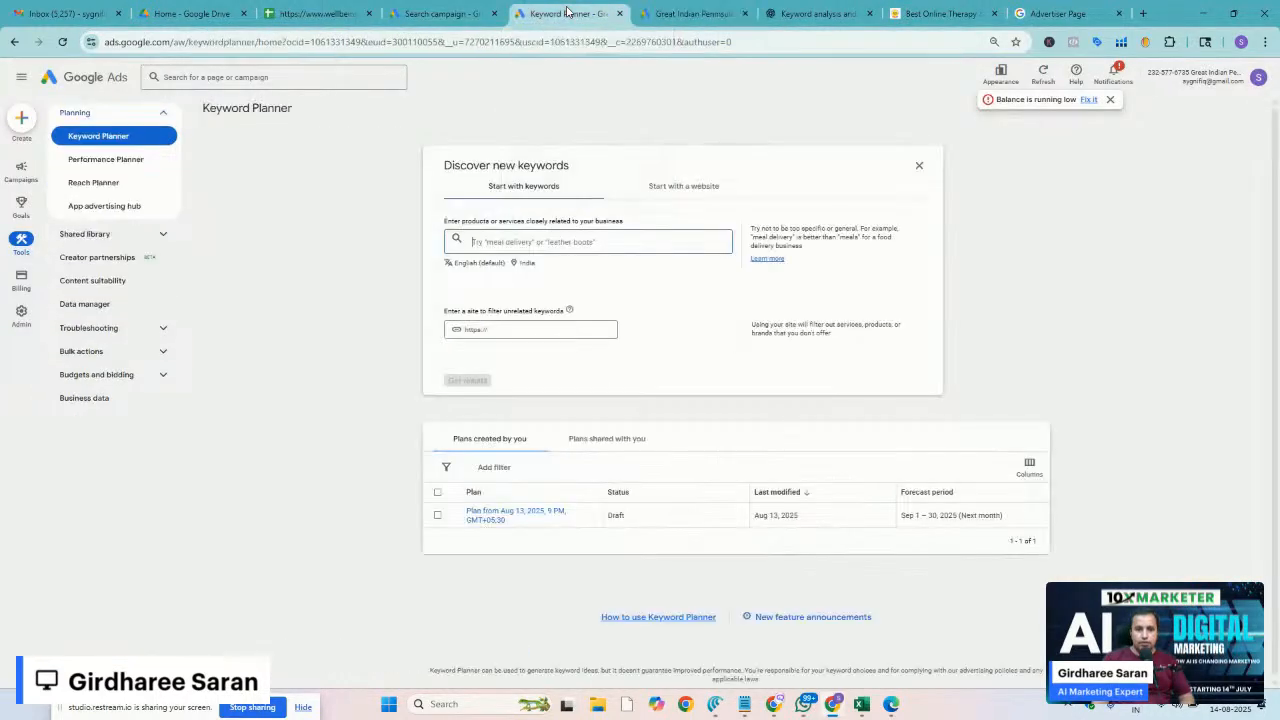
click(492, 331)
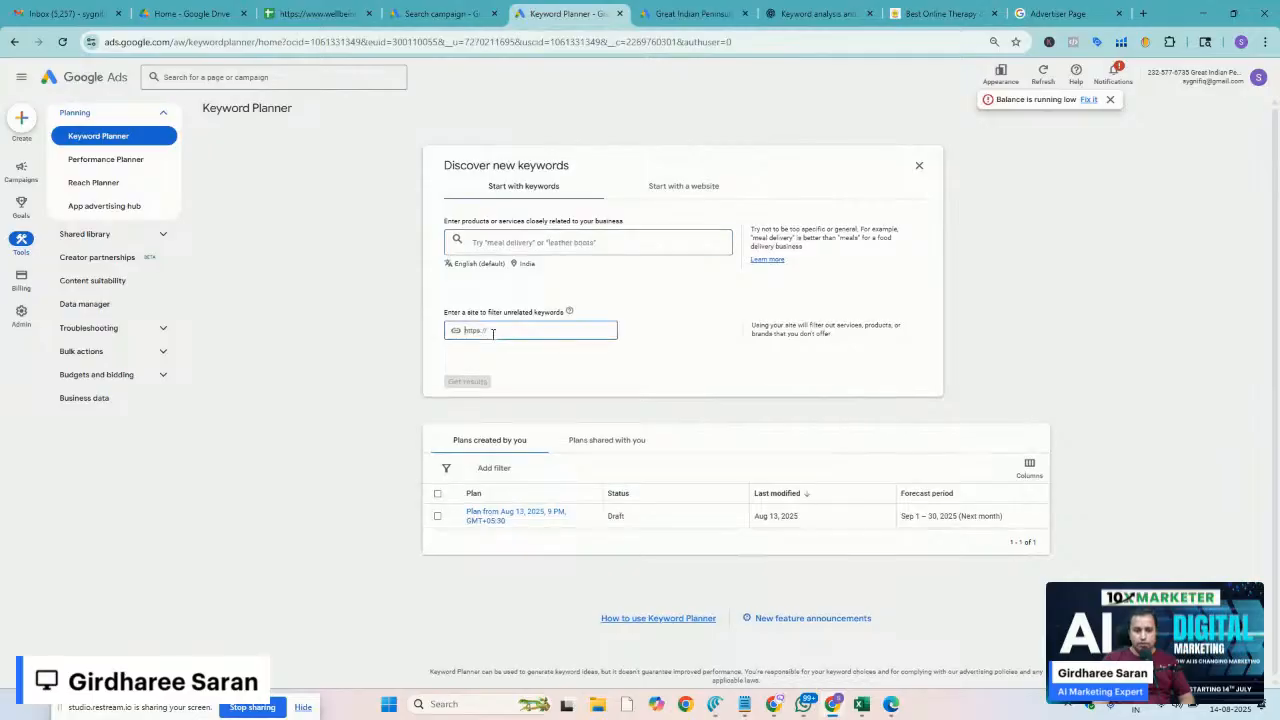
key(ctrl+v)
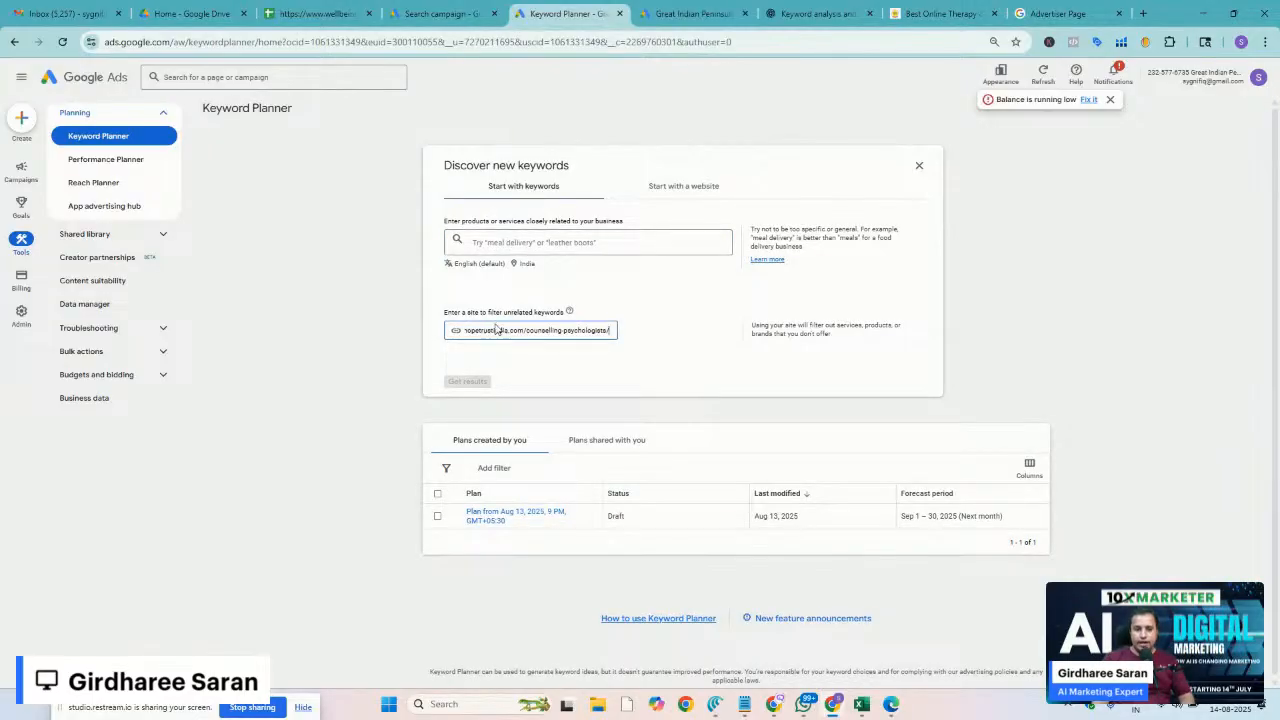
click(519, 373)
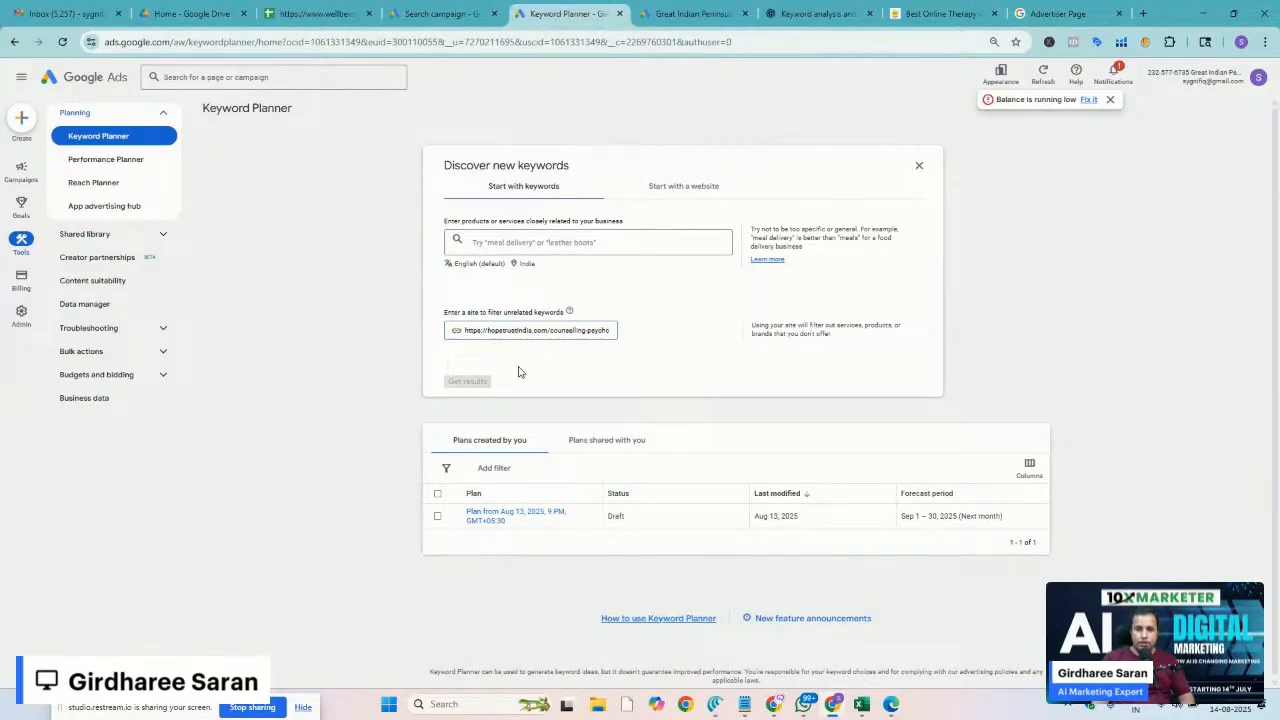
click(450, 331)
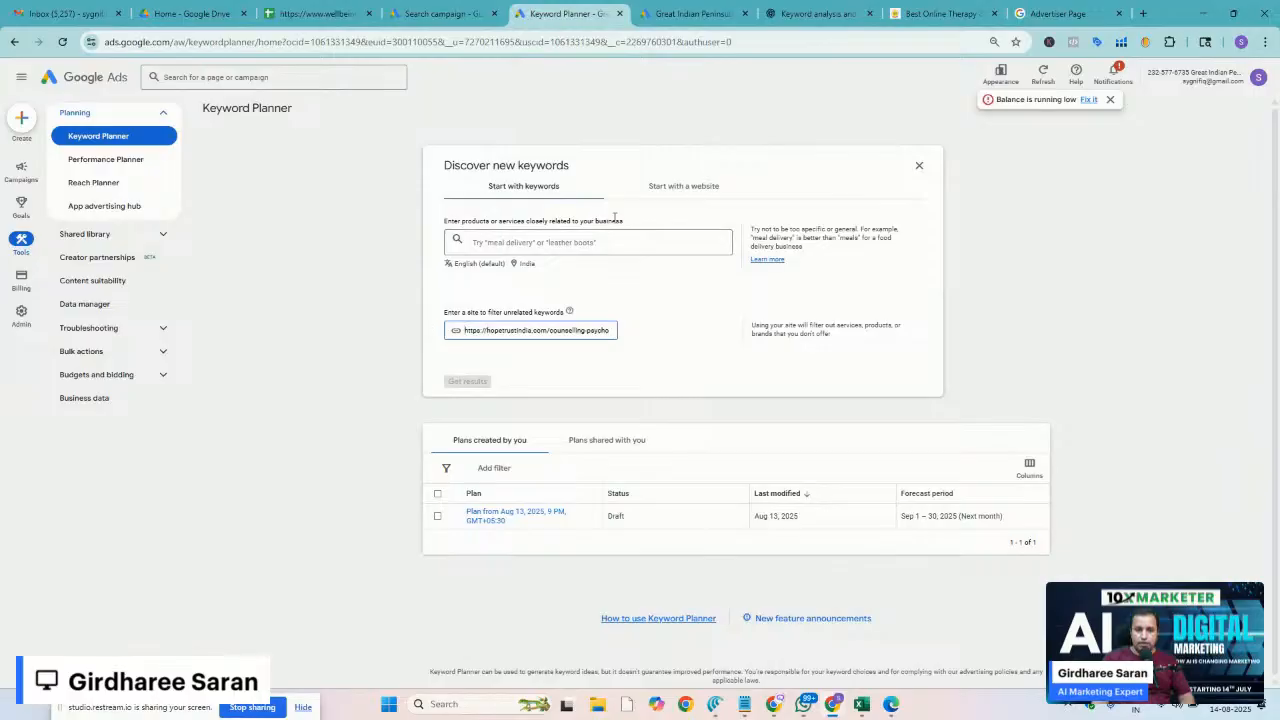
click(664, 189)
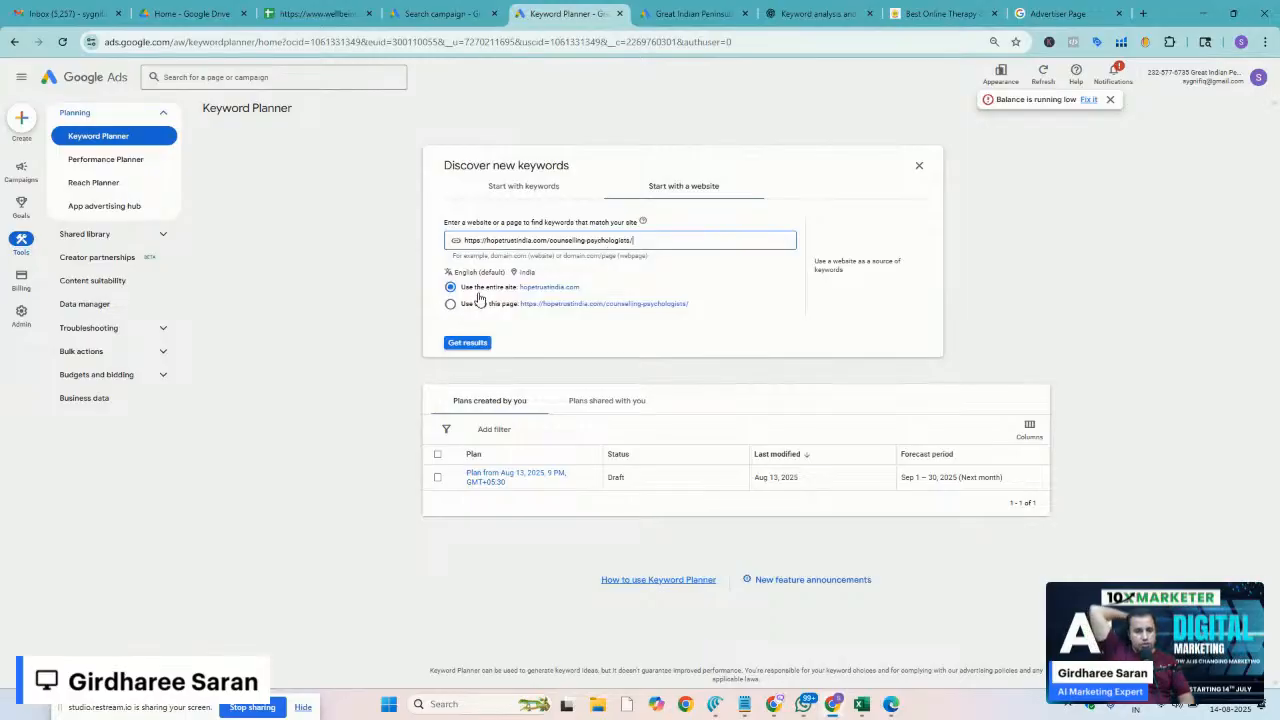
scroll(480, 298, up, 5)
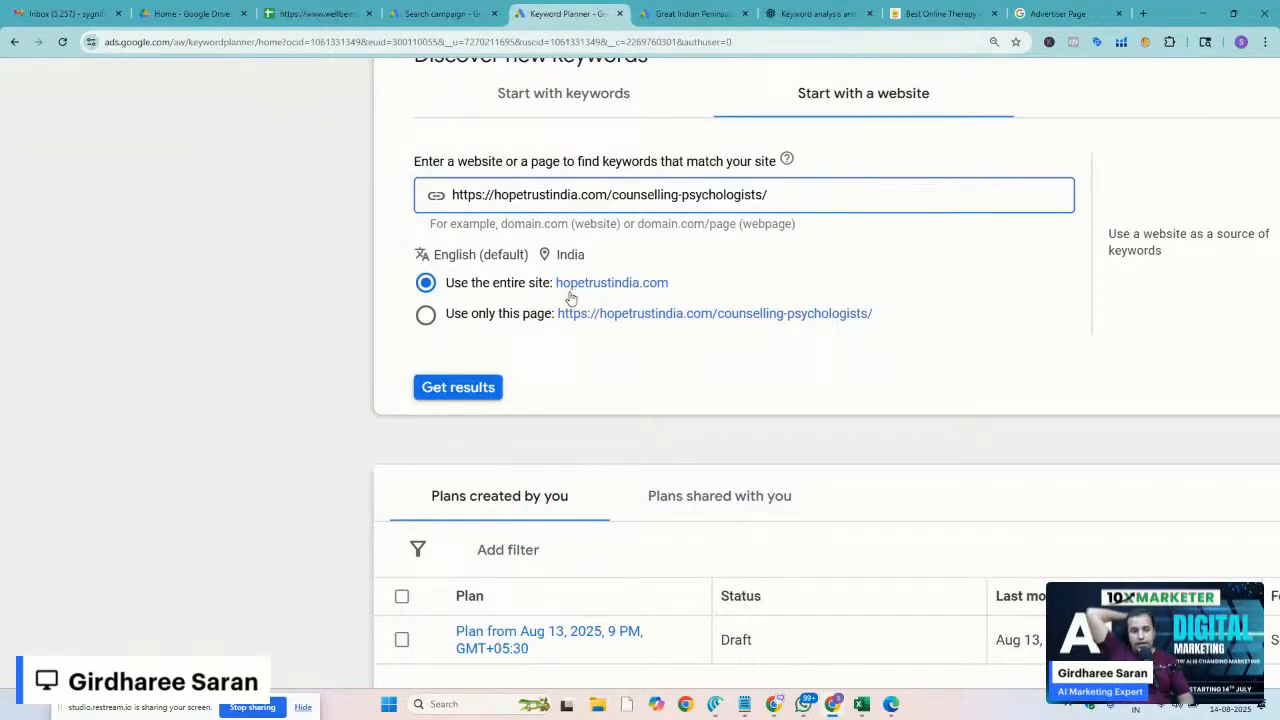
click(458, 317)
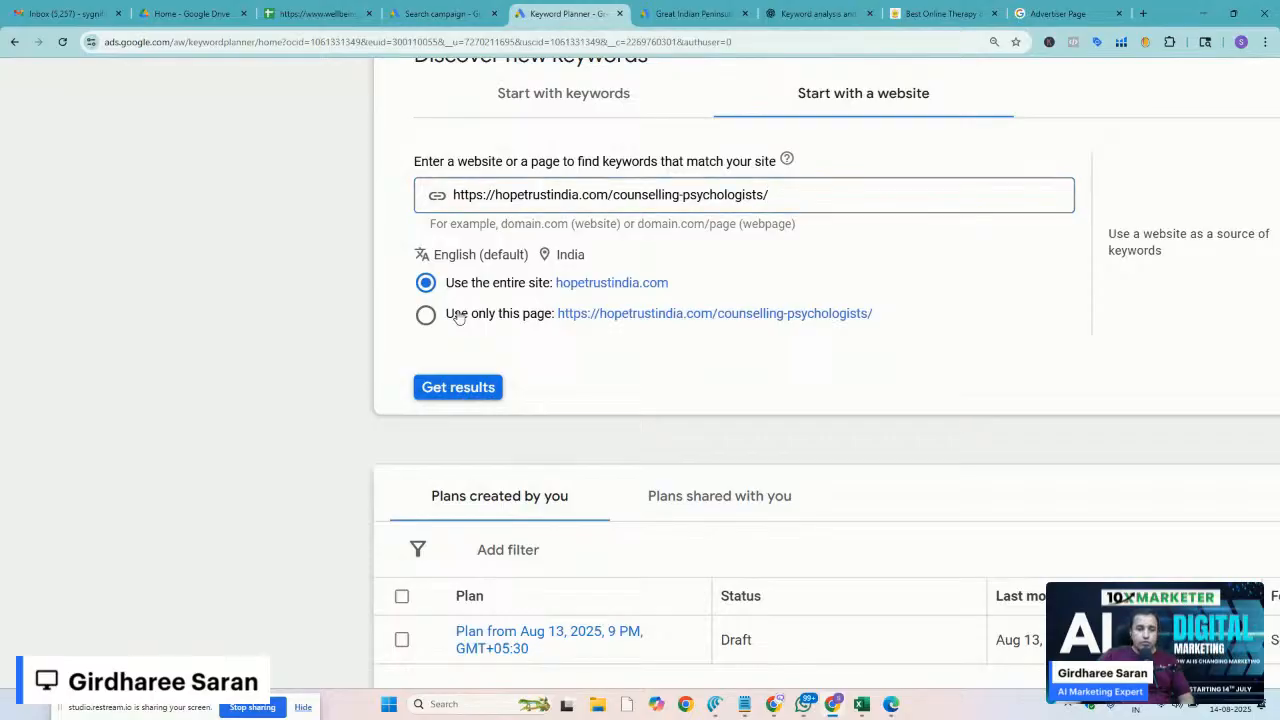
click(462, 389)
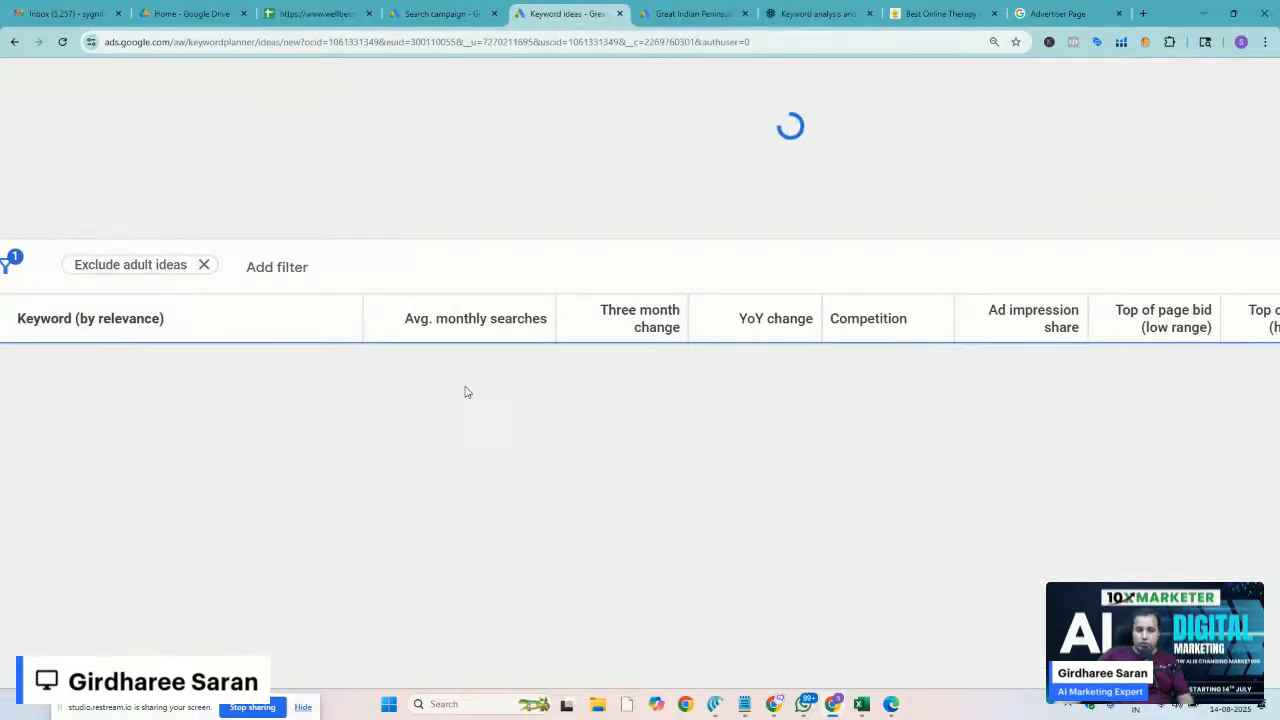
Examine the list of keyword ideas, looking at therapy, counselling and depression terms with their monthly searches, competition and bid ranges
scroll(467, 392, down, 3)
scroll(467, 392, down, 3)
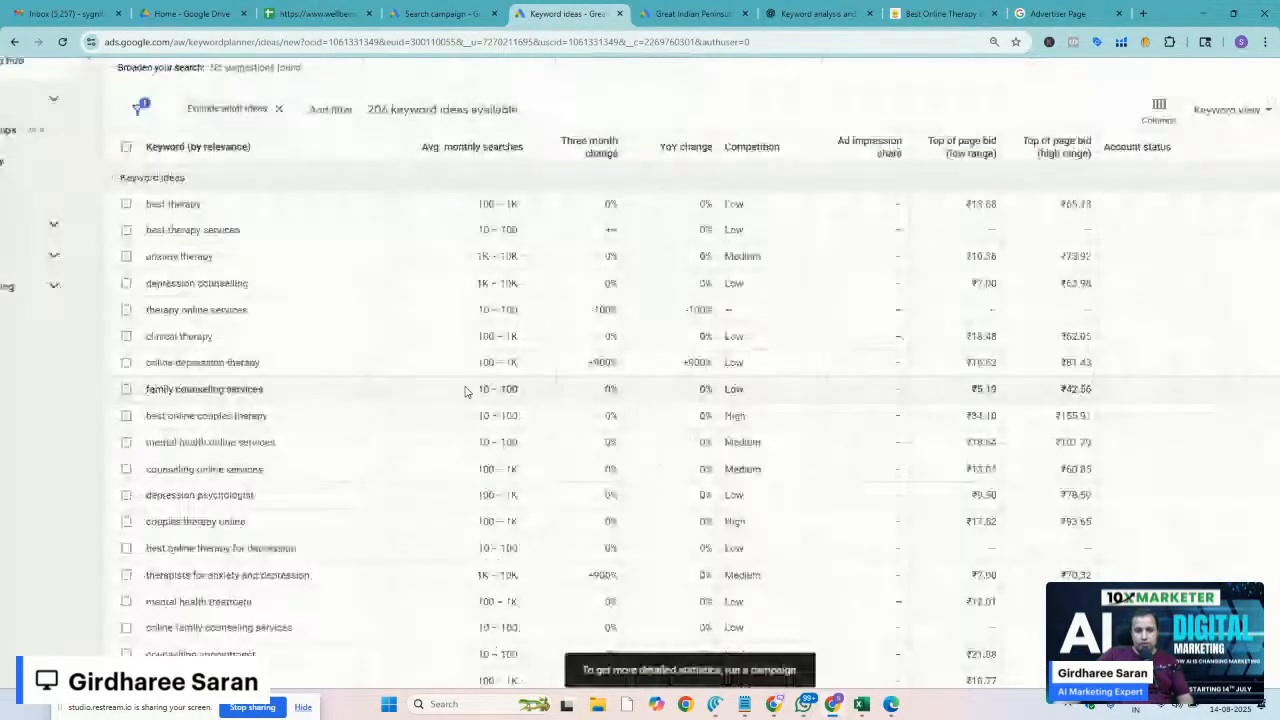
scroll(200, 331, up, 4)
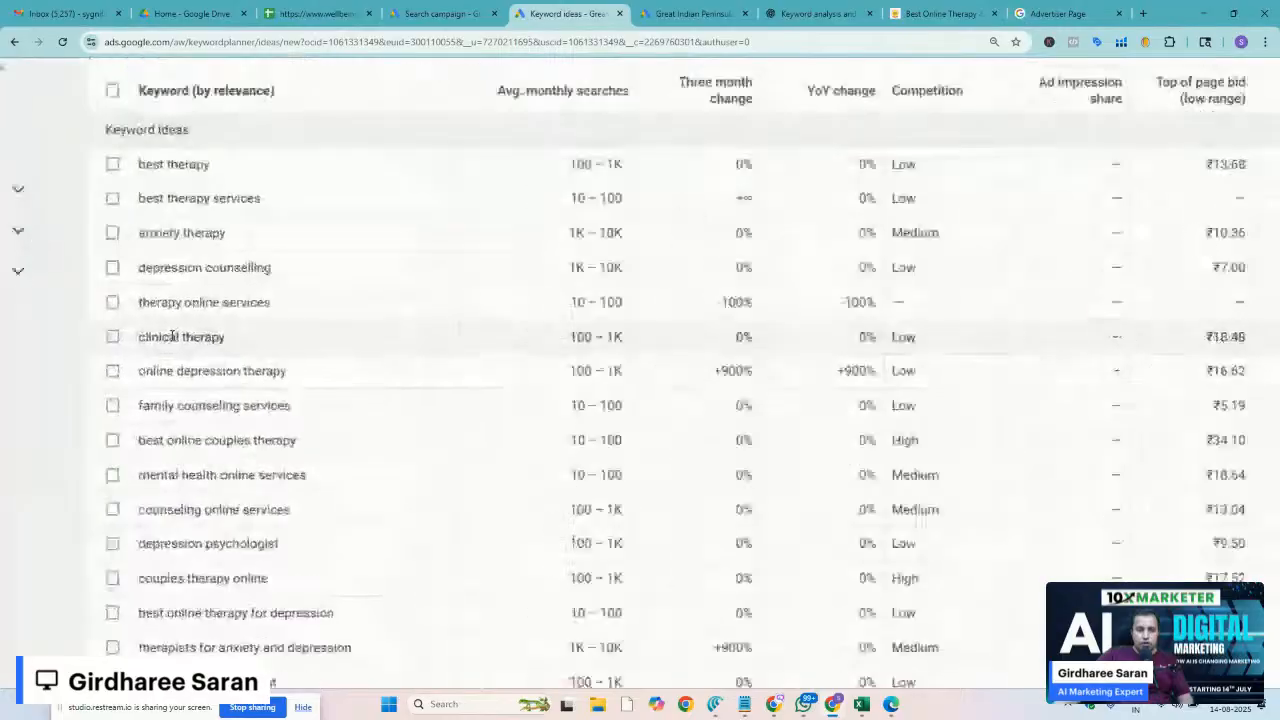
double_click(170, 166)
key(Down)
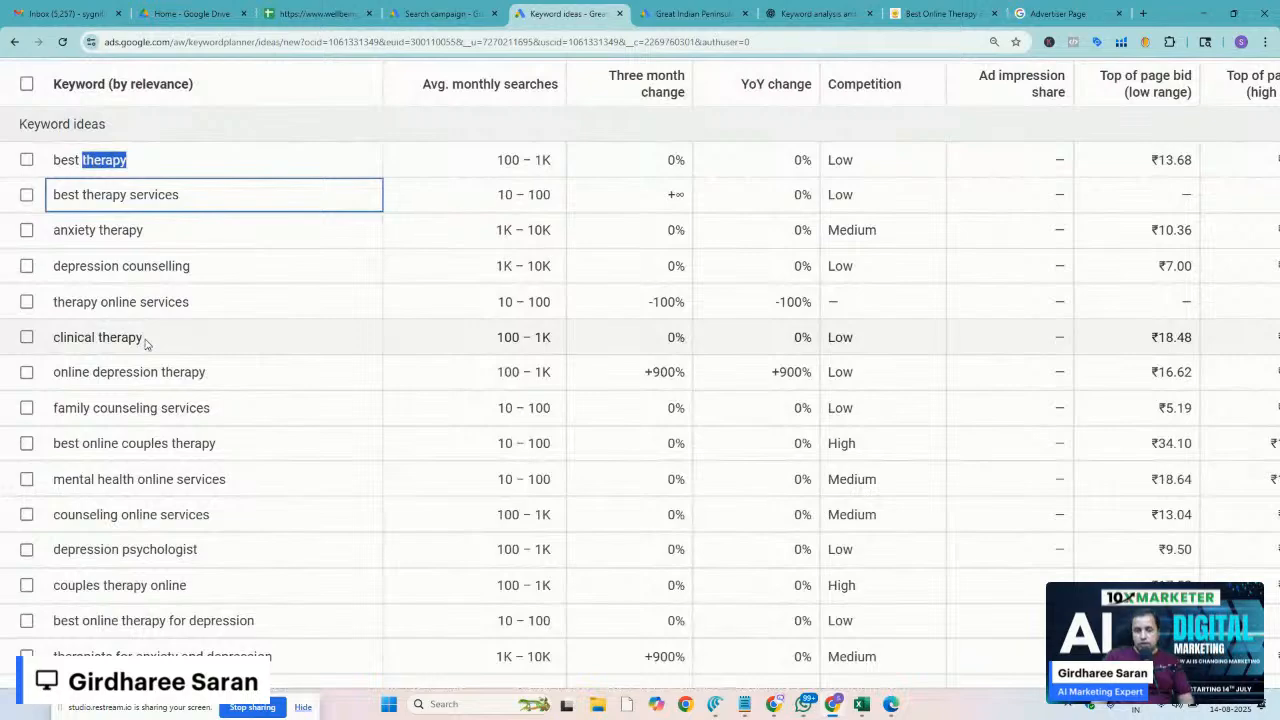
triple_click(145, 398)
key(Down)
key(Down)
key(Down)
key(Down)
key(Down)
key(Down)
key(Down)
key(Down)
key(Down)
key(Down)
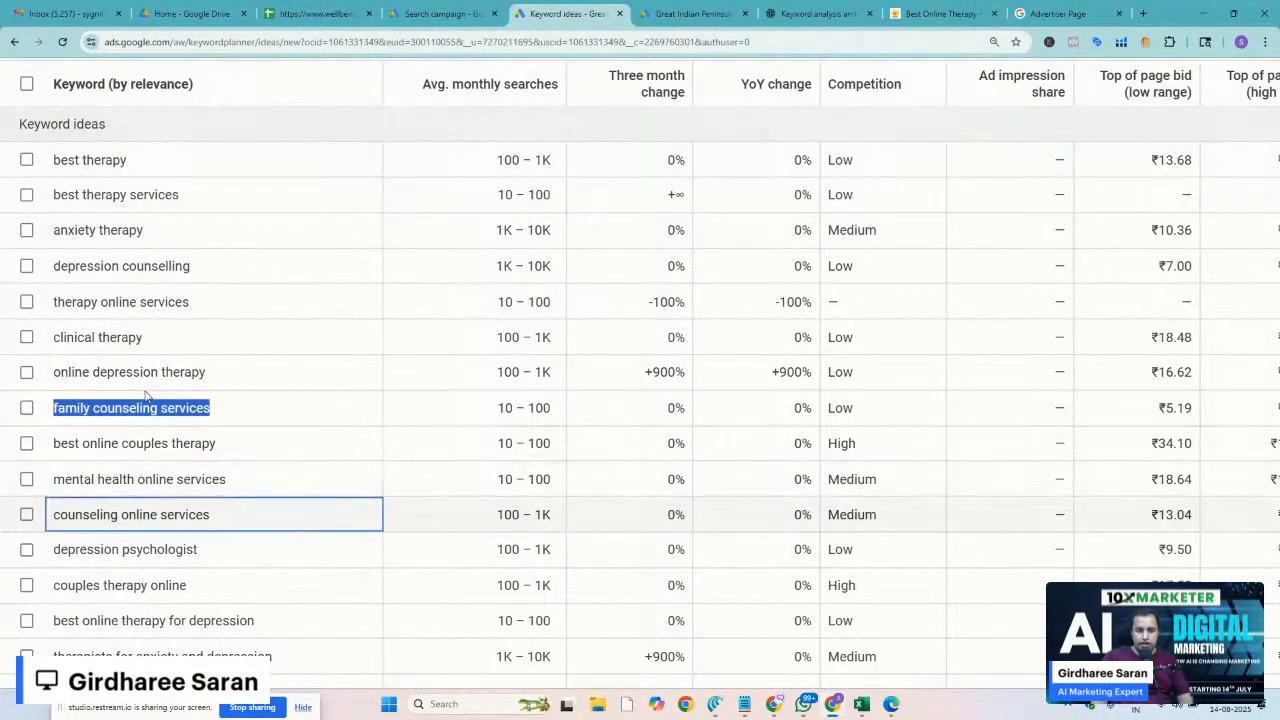
key(Down)
key(Down)
key(Down)
key(Down)
key(Down)
key(Down)
key(Down)
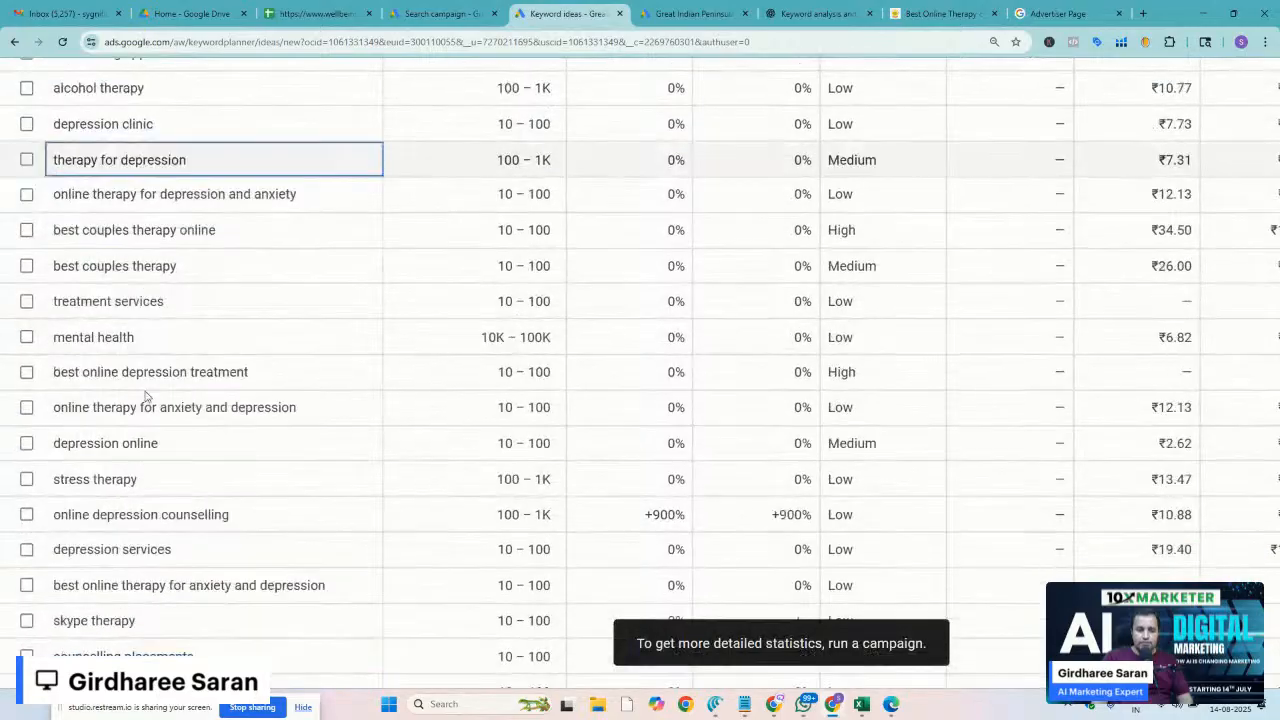
key(Down)
key(Down)
key(Down)
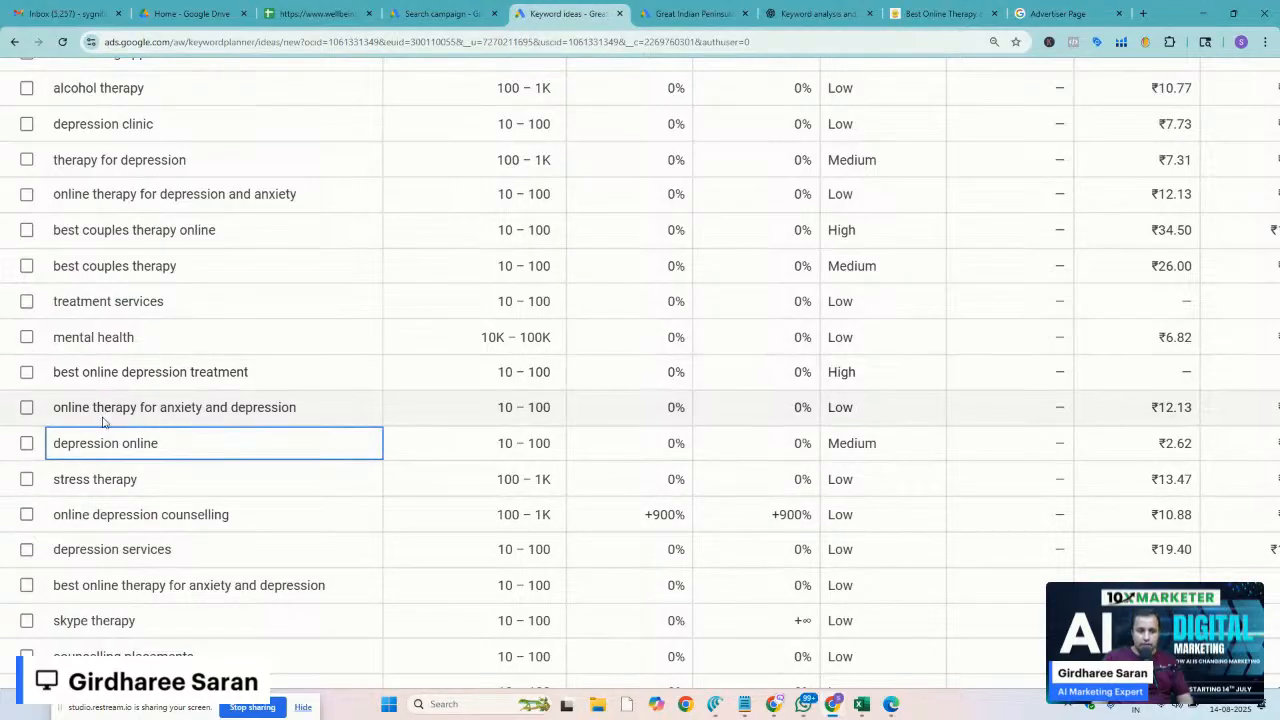
triple_click(93, 480)
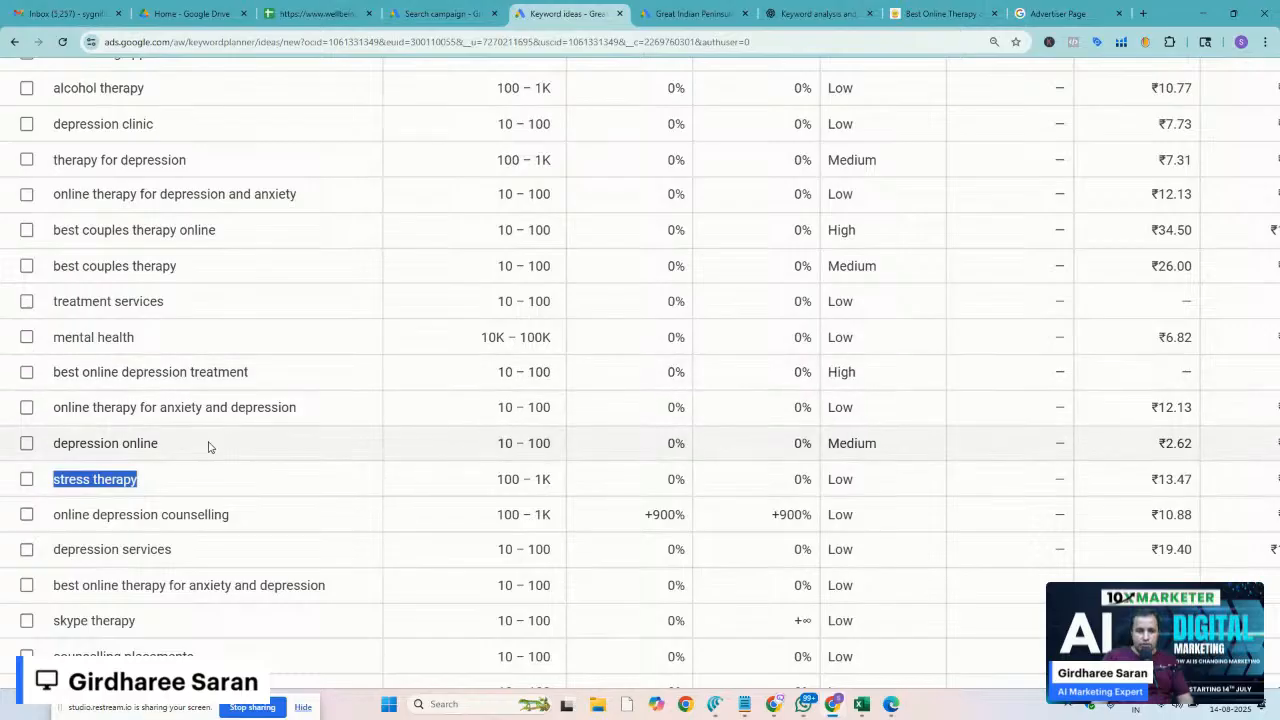
key(ctrl+minus)
key(ctrl+minus)
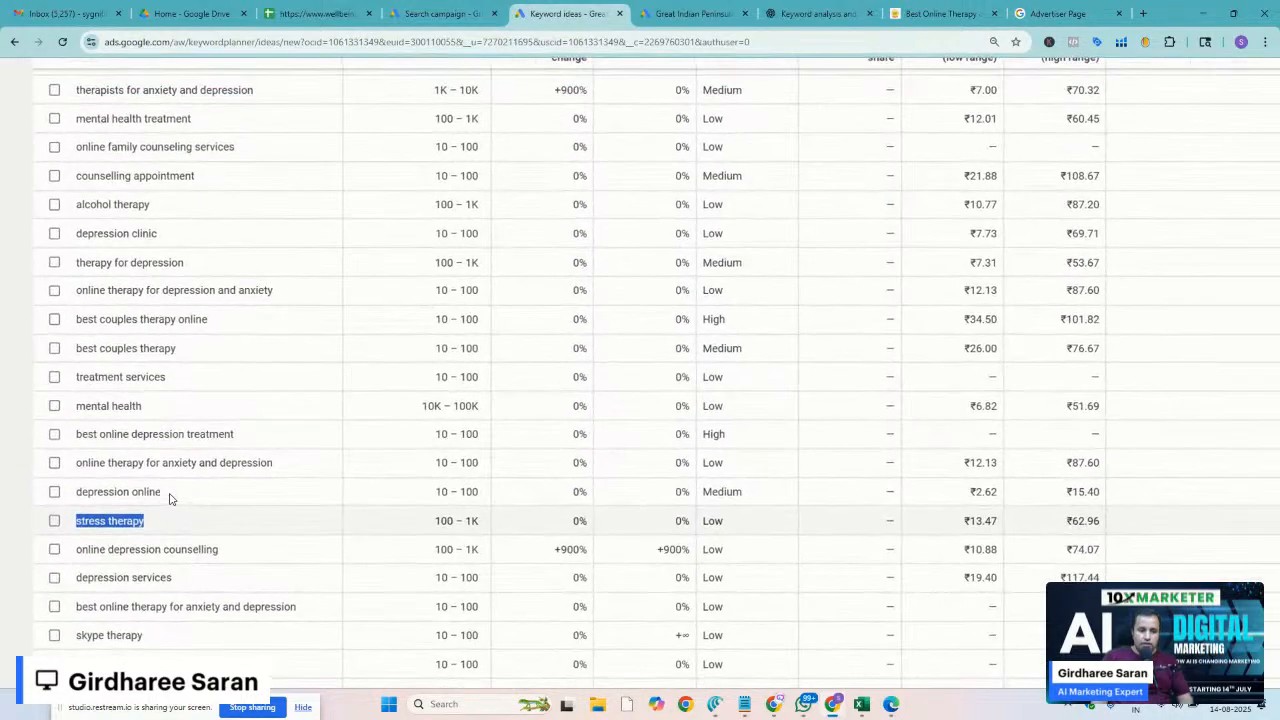
Examine the remaining keyword ideas on the first results page, including the search volume, competition and bid range for marital therapy
key(Down)
key(Down)
key(Down)
key(Down)
key(Down)
key(Down)
key(Down)
key(Down)
key(Down)
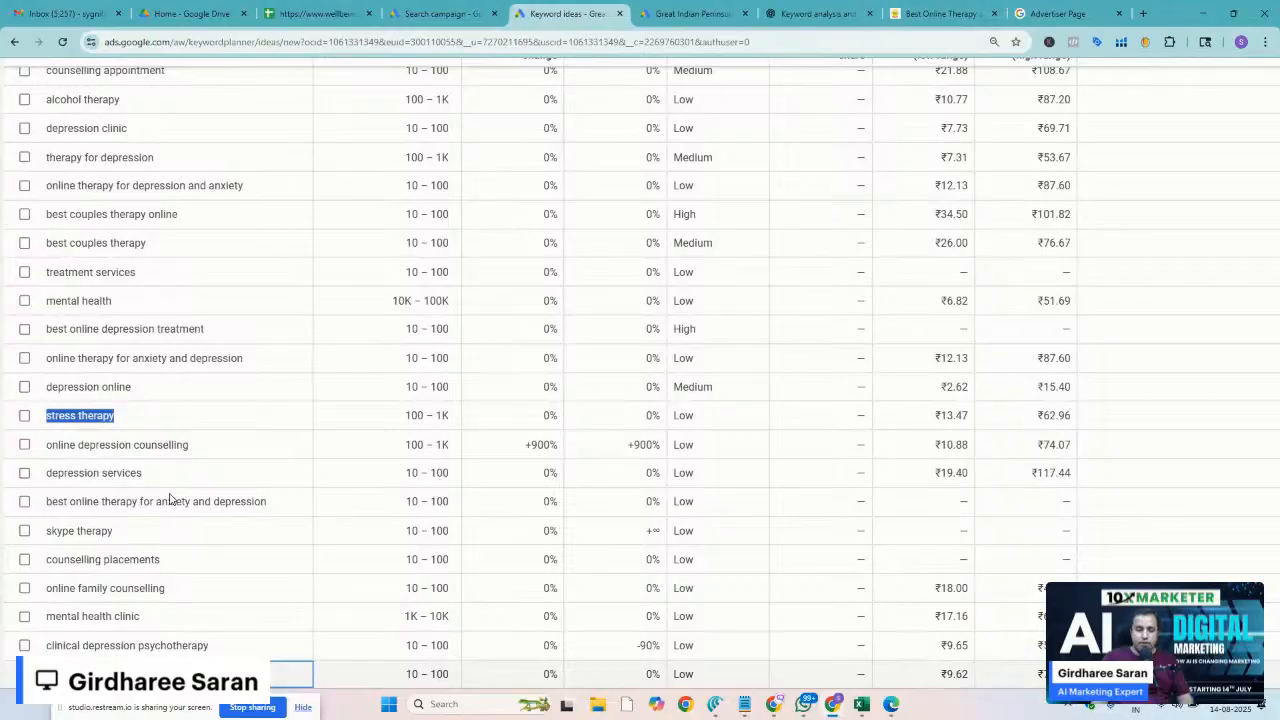
key(Down)
key(Down)
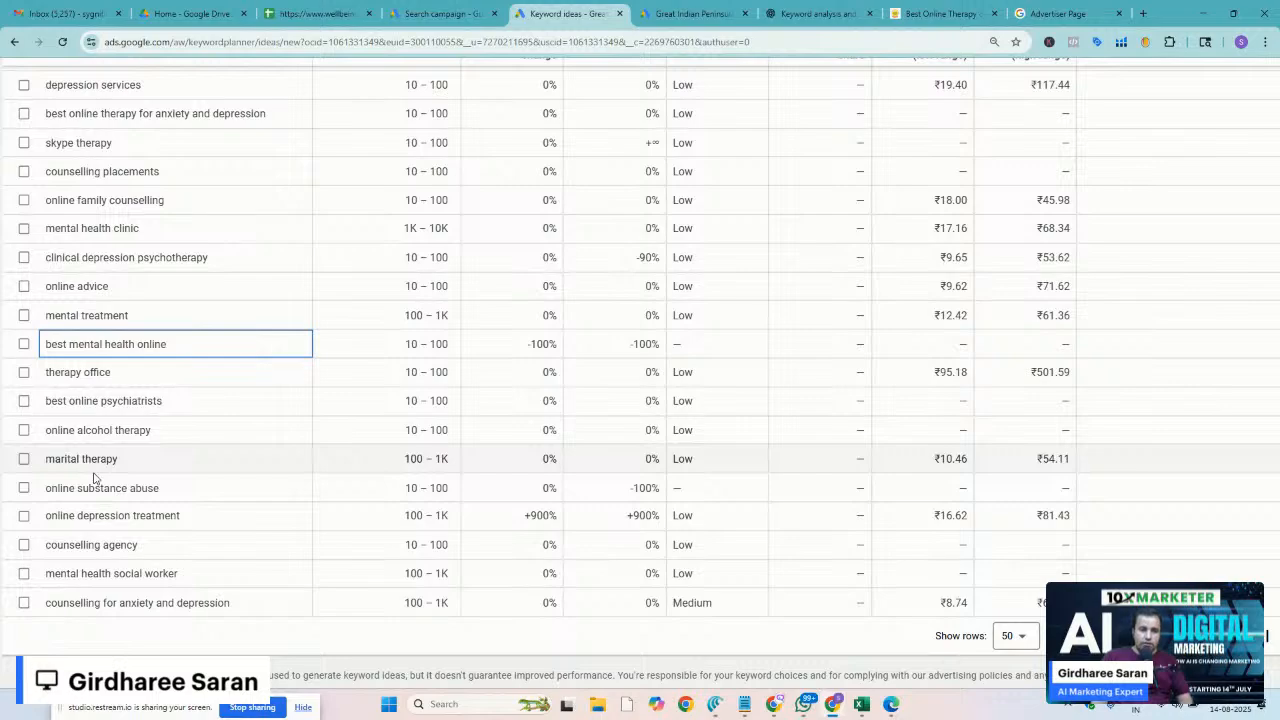
key(ctrl+plus)
ctrl+scroll(93, 478, up, 5)
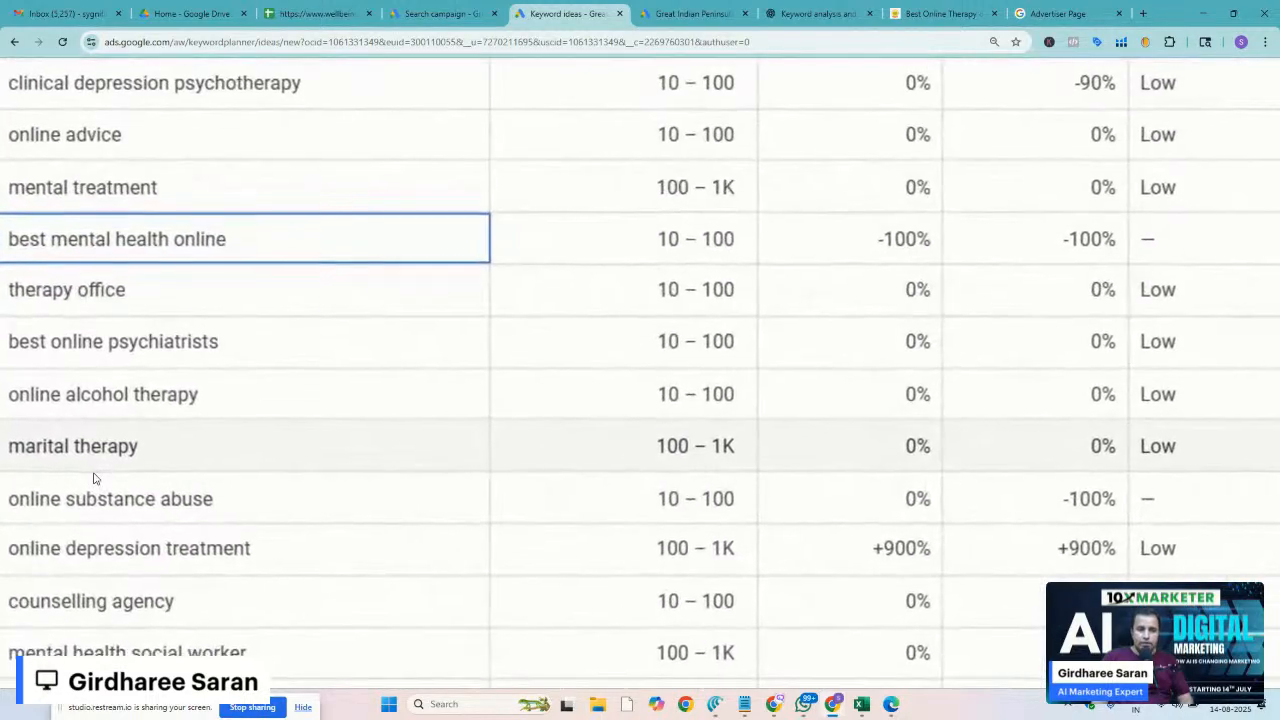
ctrl+scroll(93, 478, down, 5)
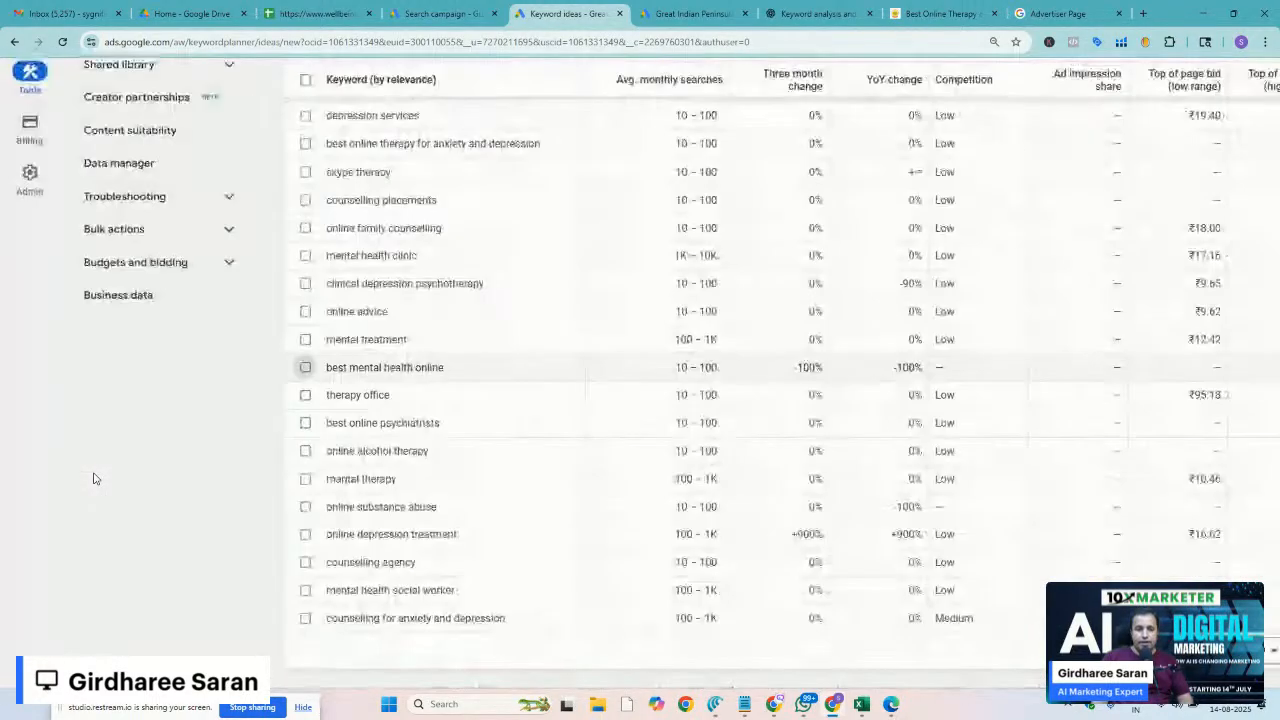
click(347, 478)
triple_click(347, 478)
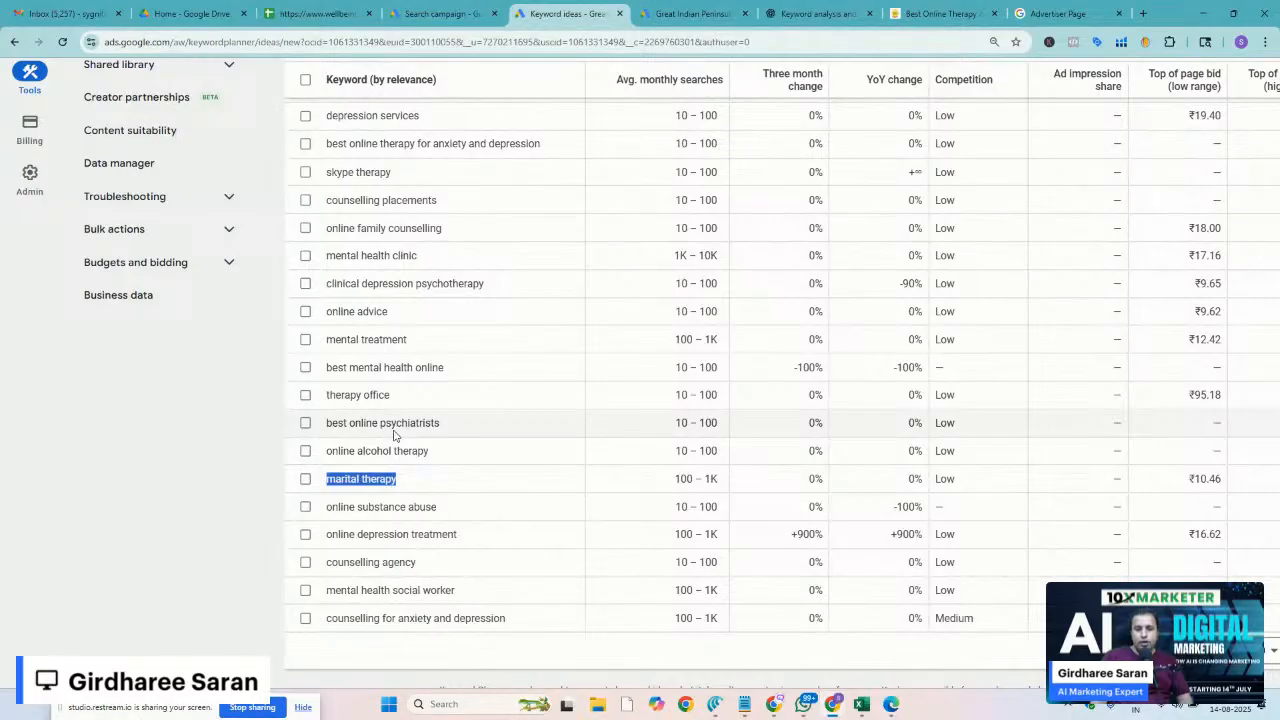
key(ctrl+minus)
key(ctrl+minus)
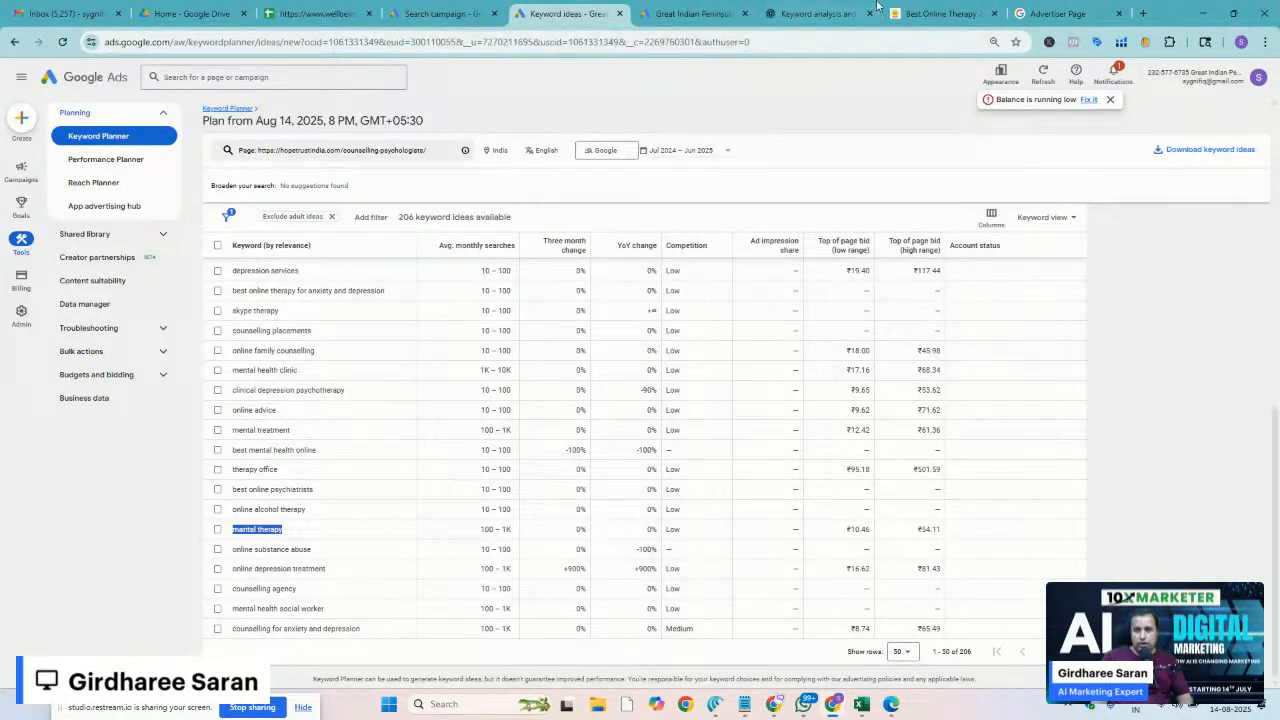
Copy the keyword idea "best online therapy for anxiety and depression" and search Google for it in a new browser tab
click(943, 16)
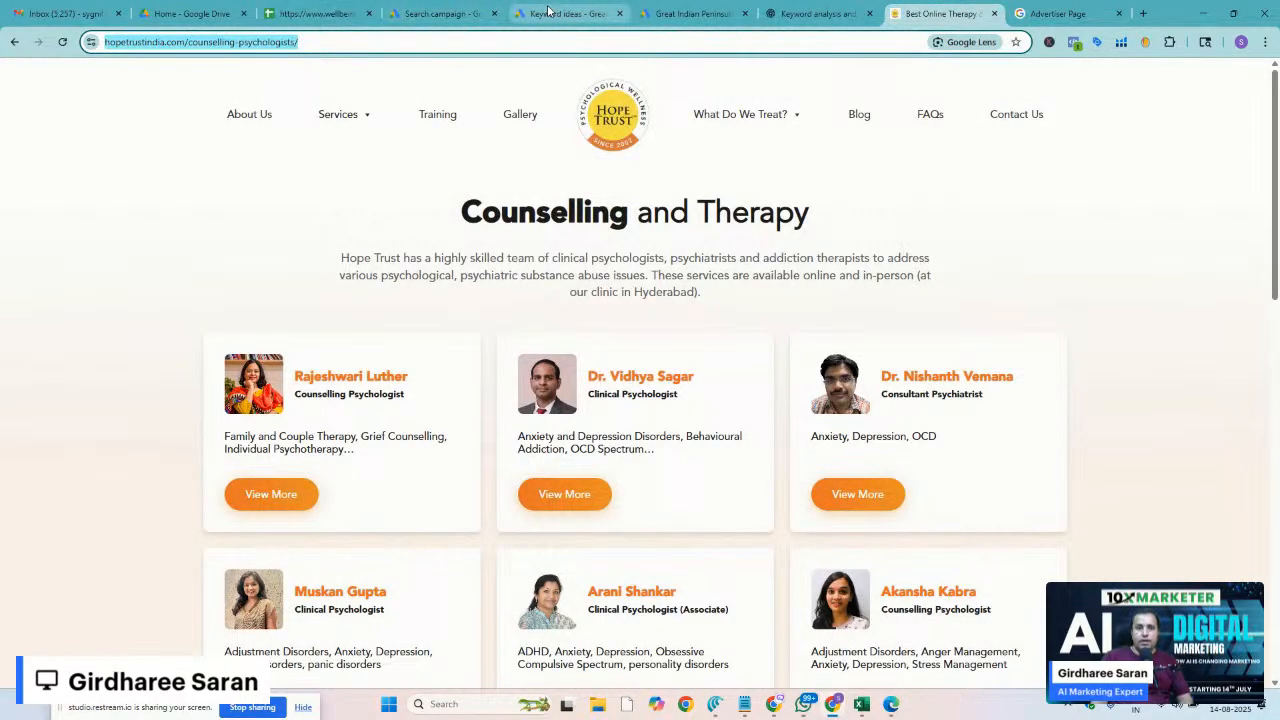
click(585, 10)
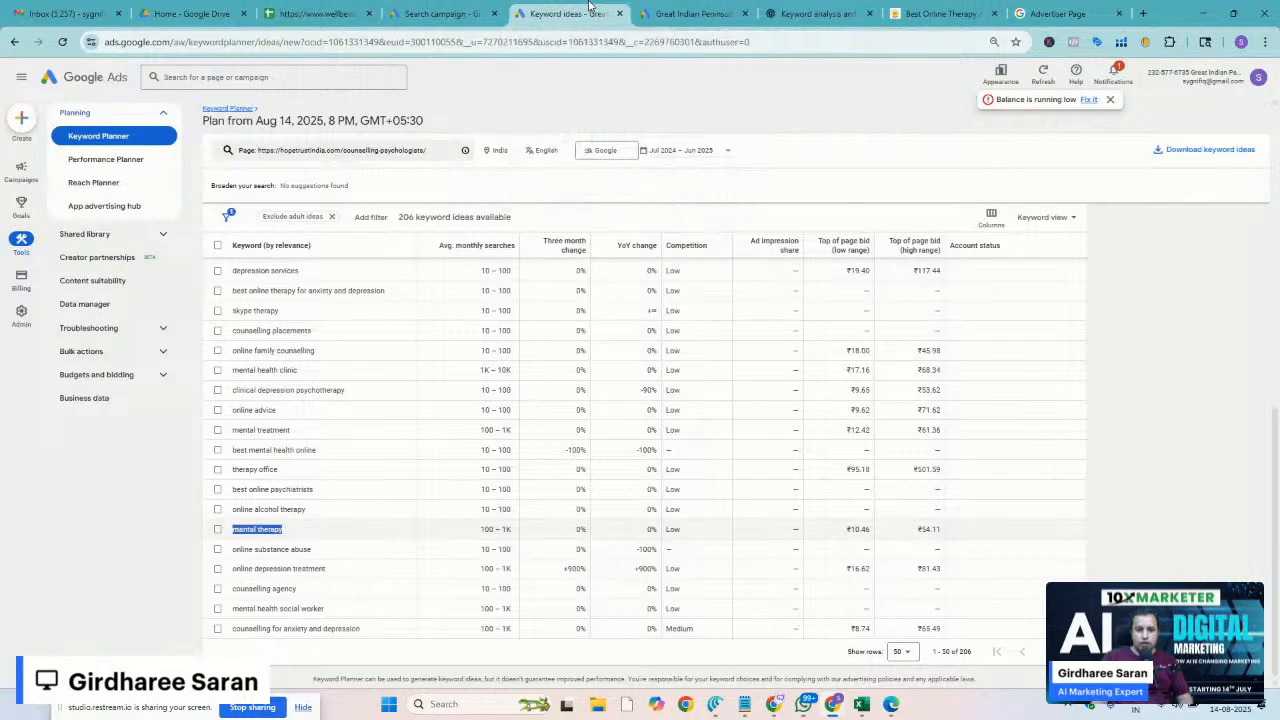
triple_click(306, 290)
key(ctrl+c)
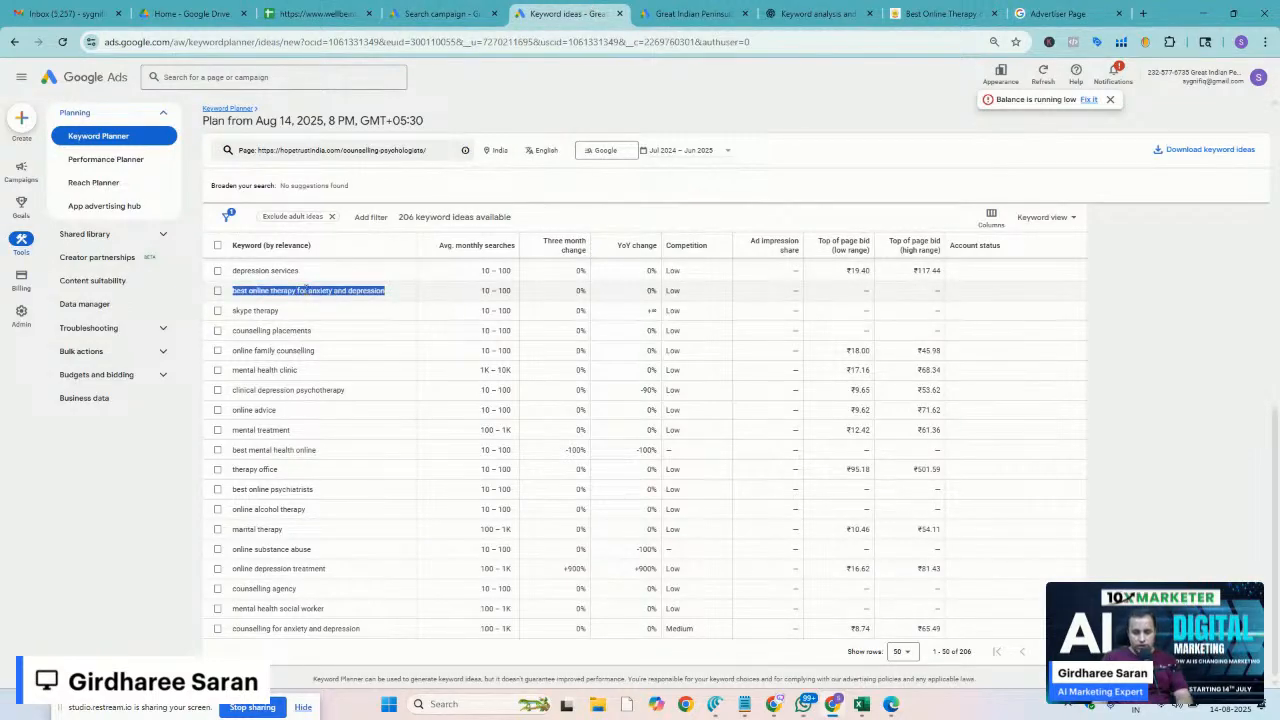
key(ctrl+t)
key(ctrl+v)
key(Return)
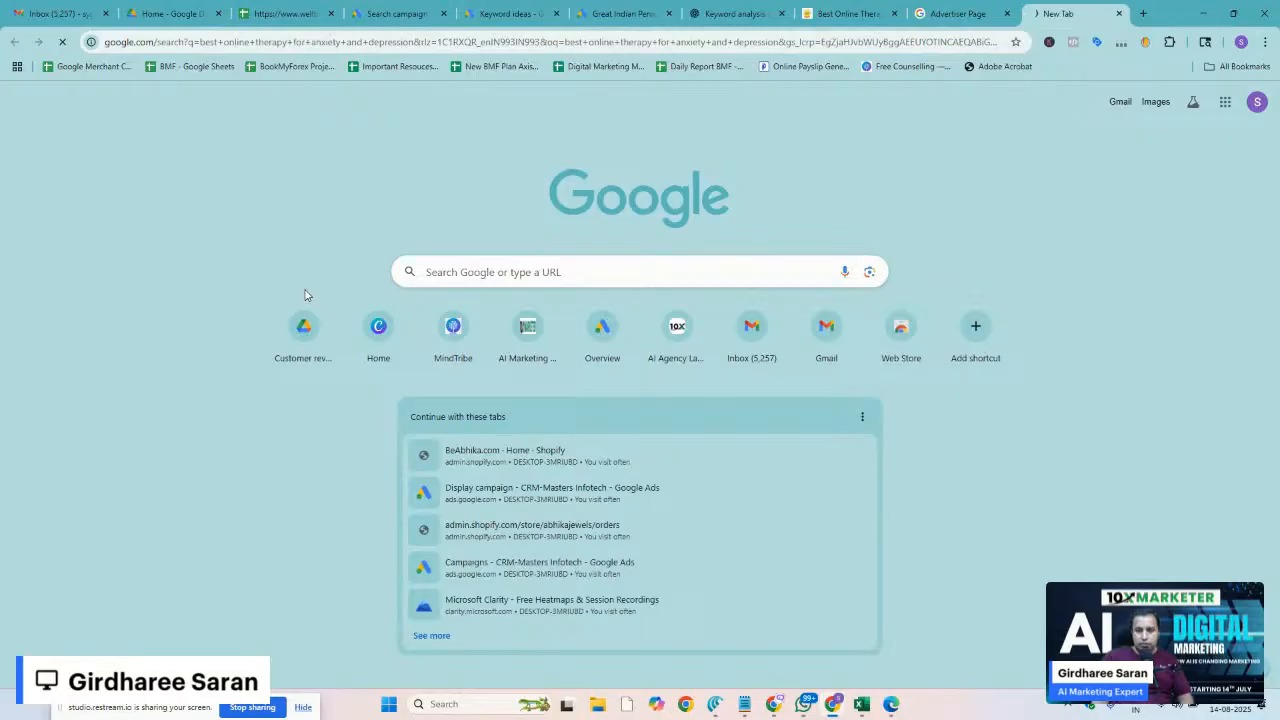
Examine the Google results for the keyword, looking through the sponsored ads, related questions and organic competitor sites
scroll(137, 411, down, 1)
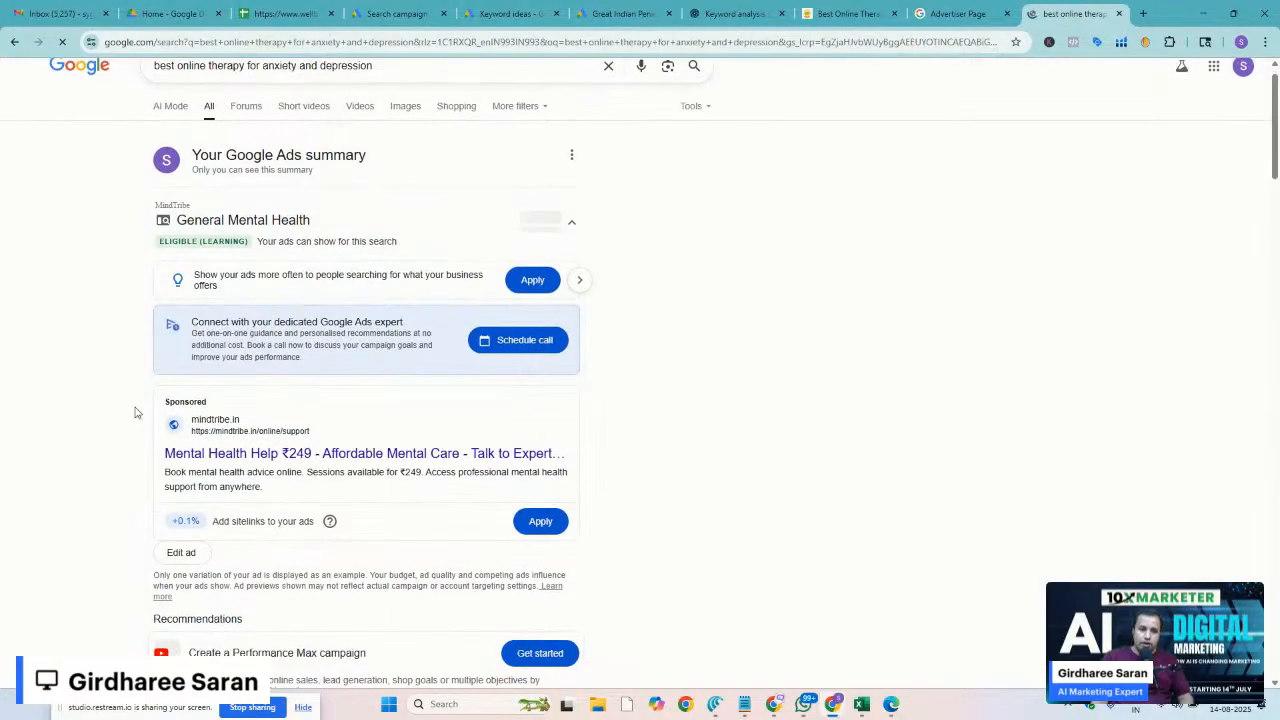
scroll(137, 411, down, 3)
scroll(137, 411, down, 4)
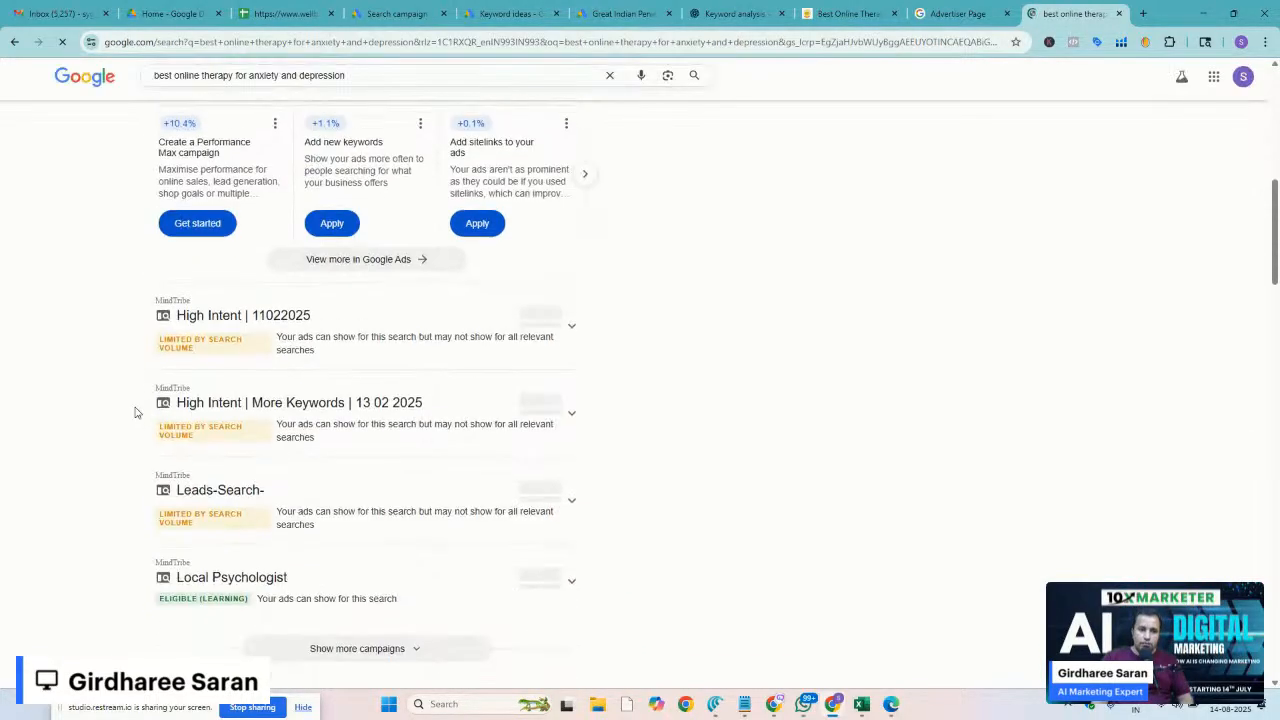
scroll(137, 411, down, 5)
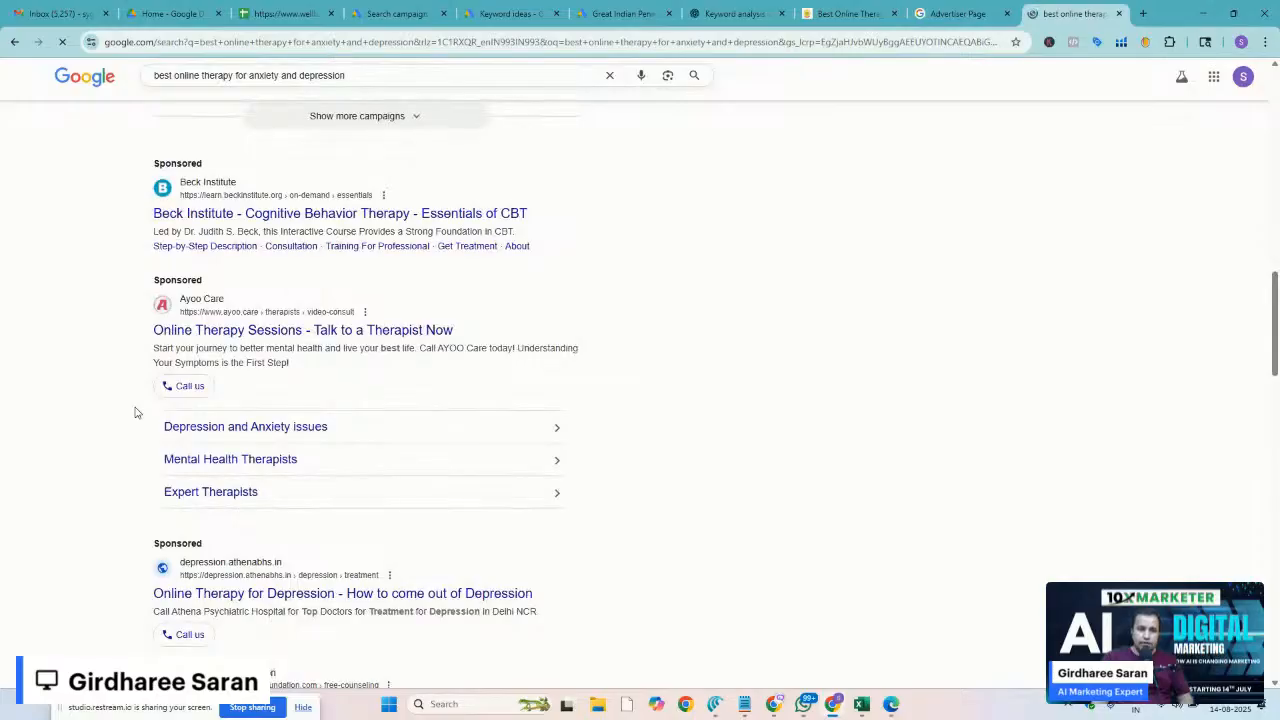
scroll(137, 411, down, 1)
scroll(137, 411, down, 2)
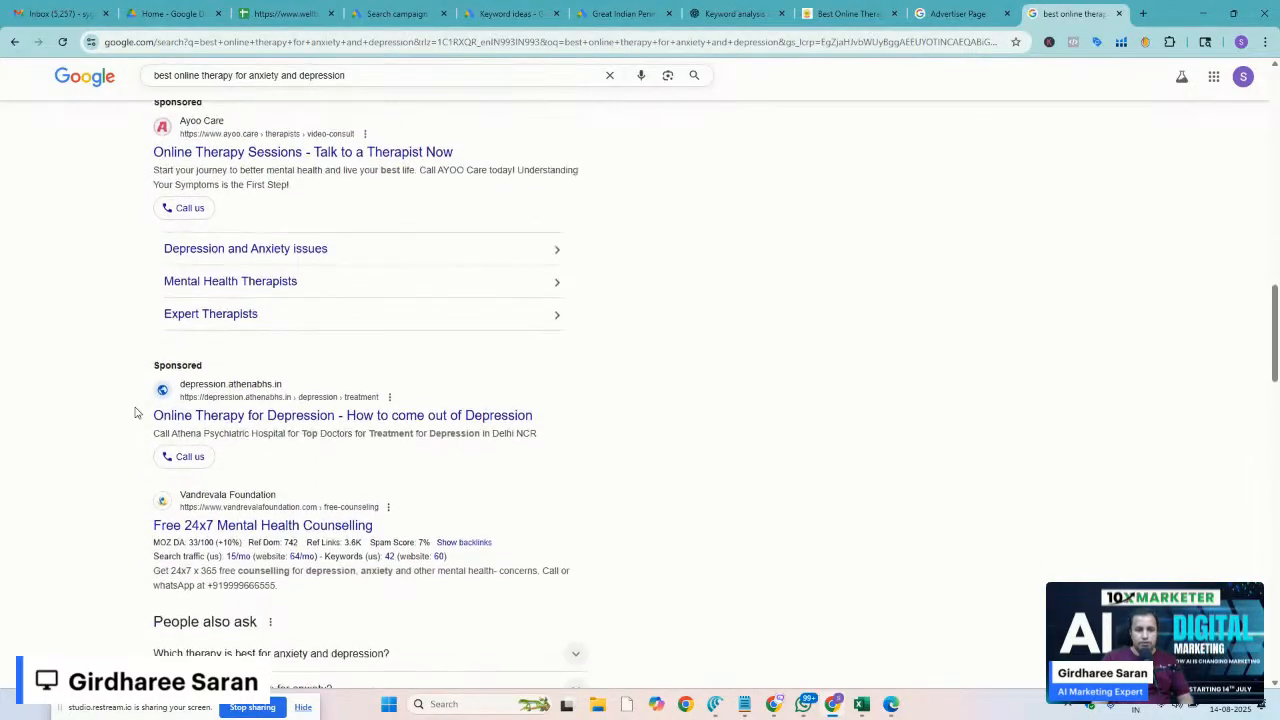
scroll(137, 411, down, 3)
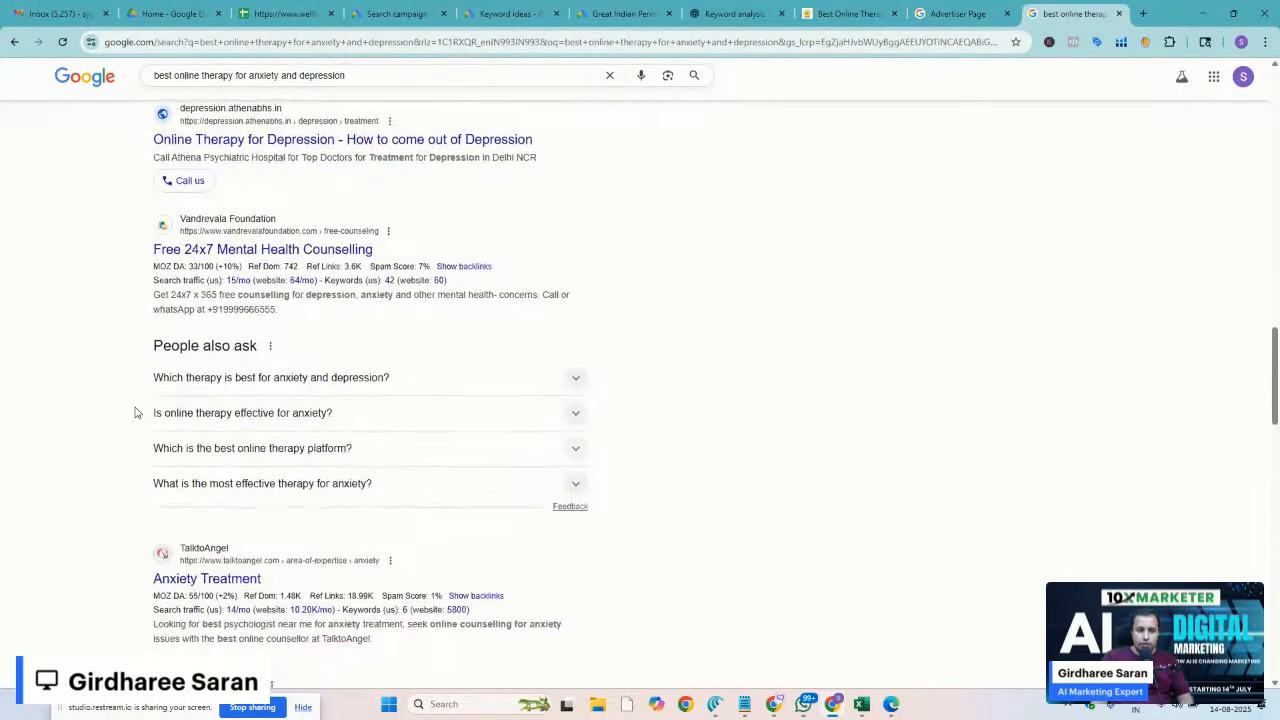
scroll(137, 411, down, 1)
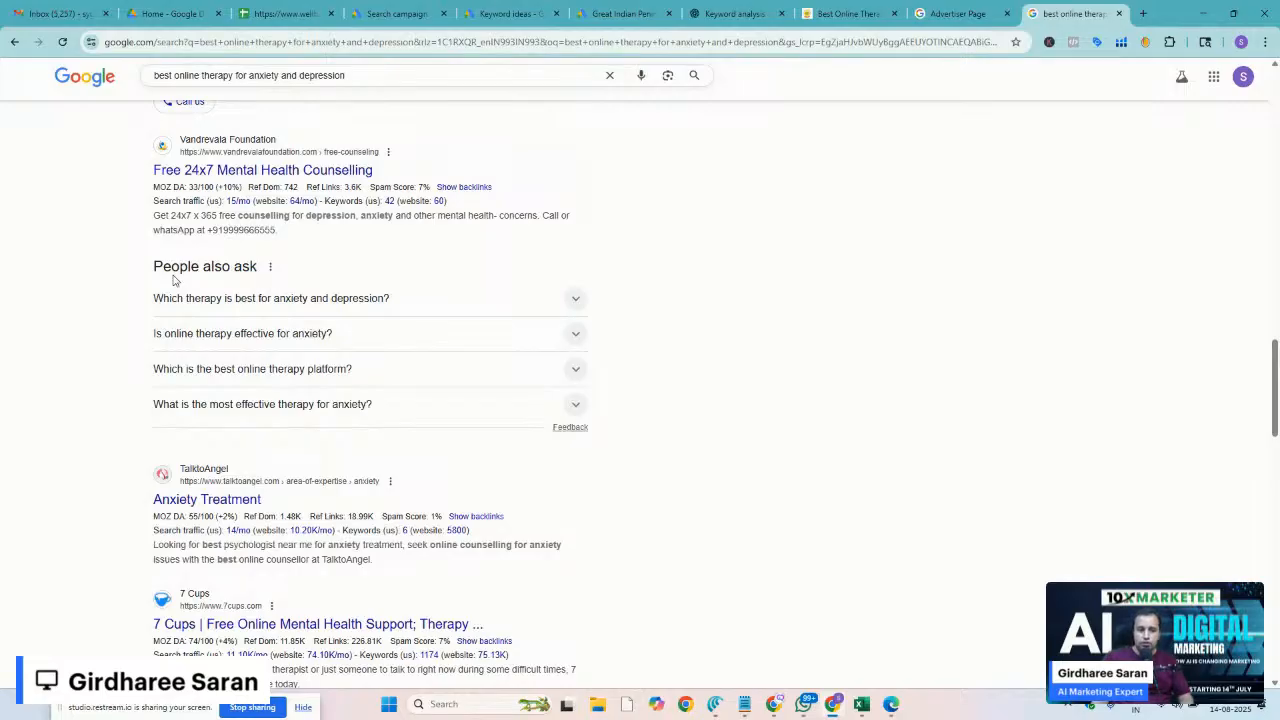
scroll(172, 281, down, 2)
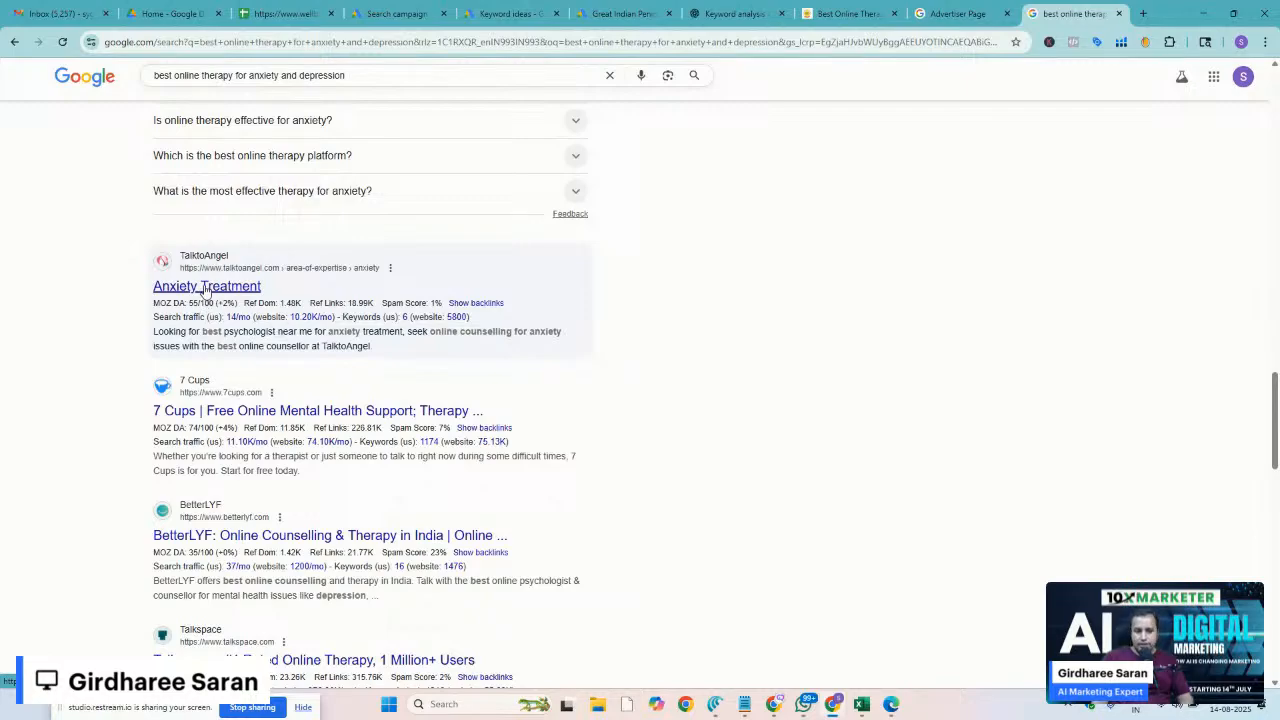
Open the 7 Cups website from the search results and copy its home page address
click(251, 415)
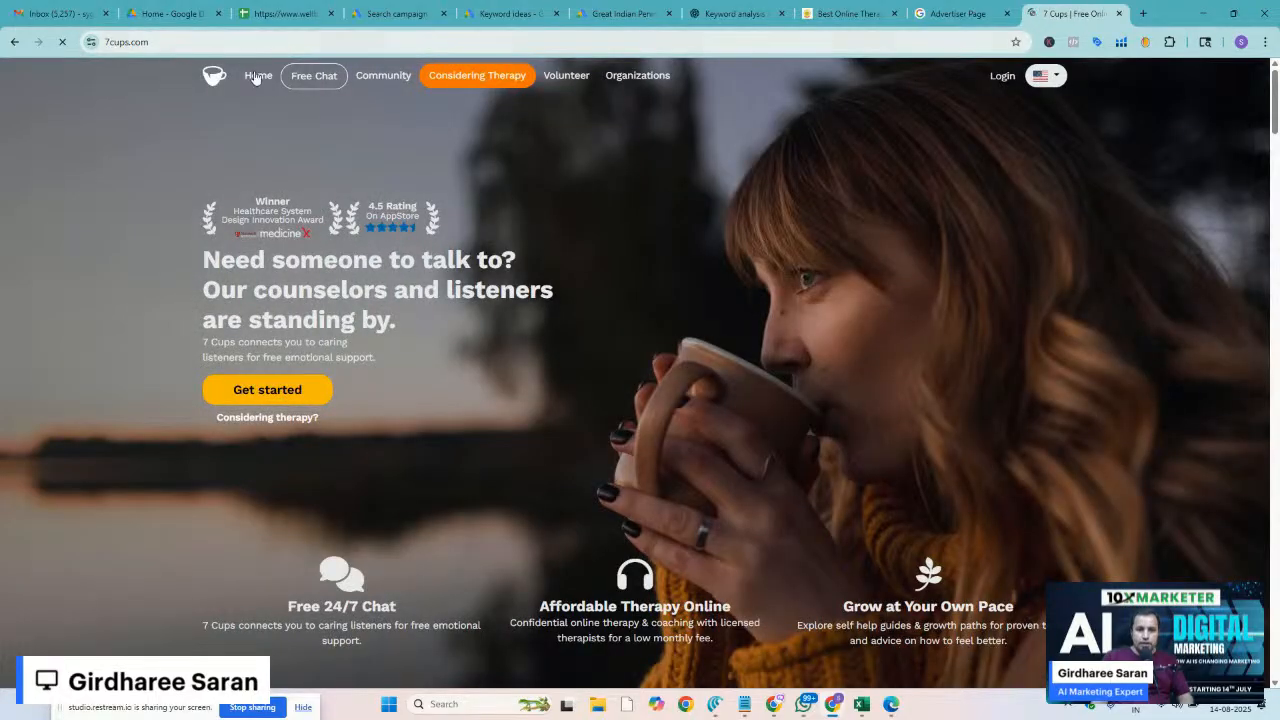
click(476, 78)
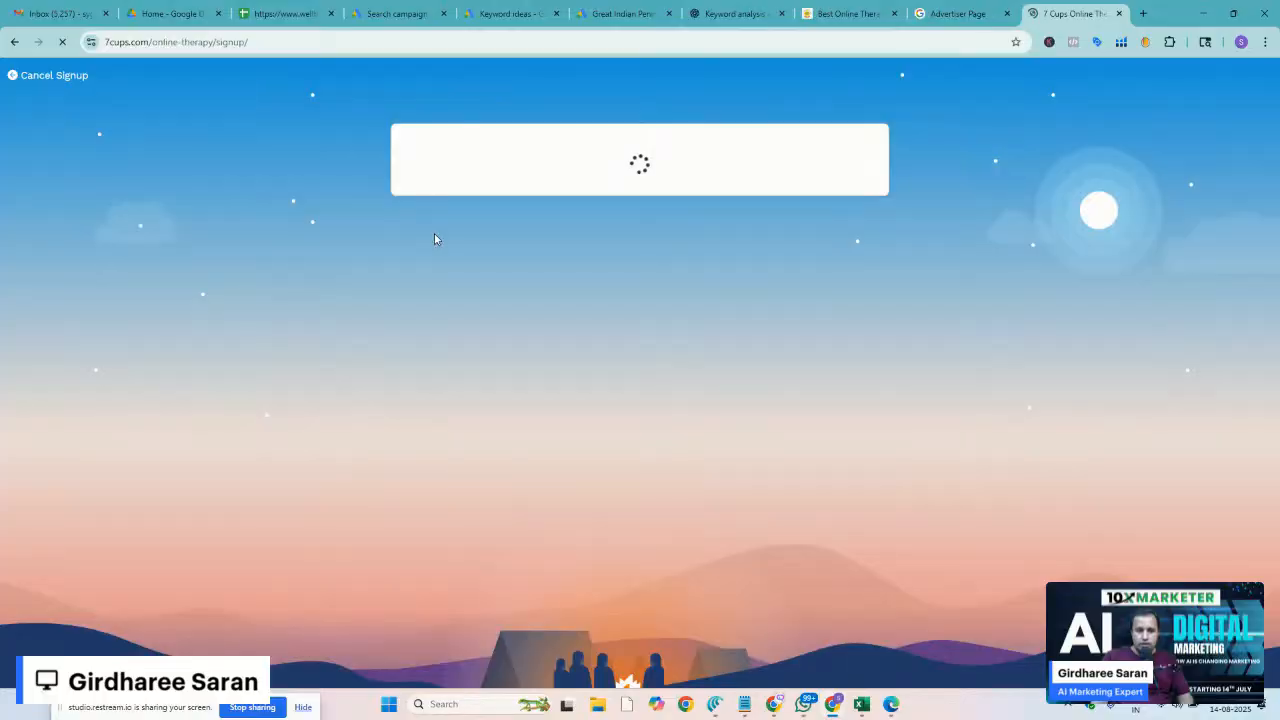
click(13, 42)
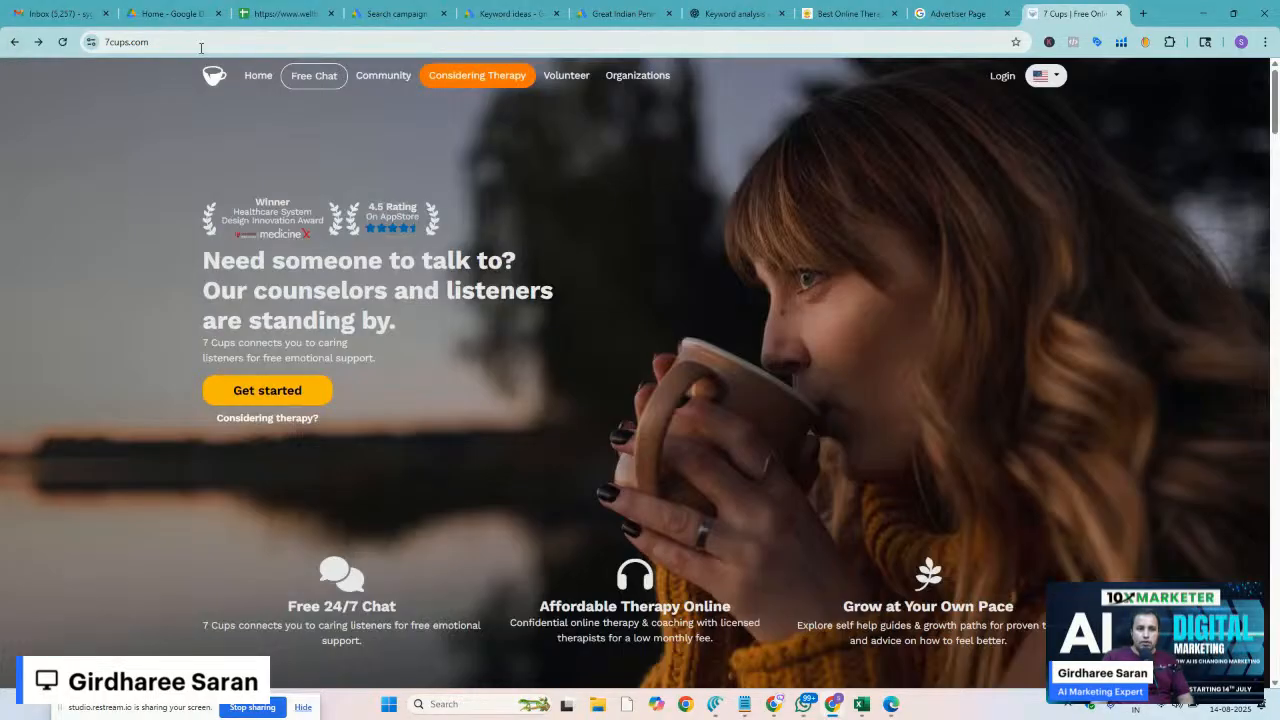
click(197, 41)
key(ctrl+c)
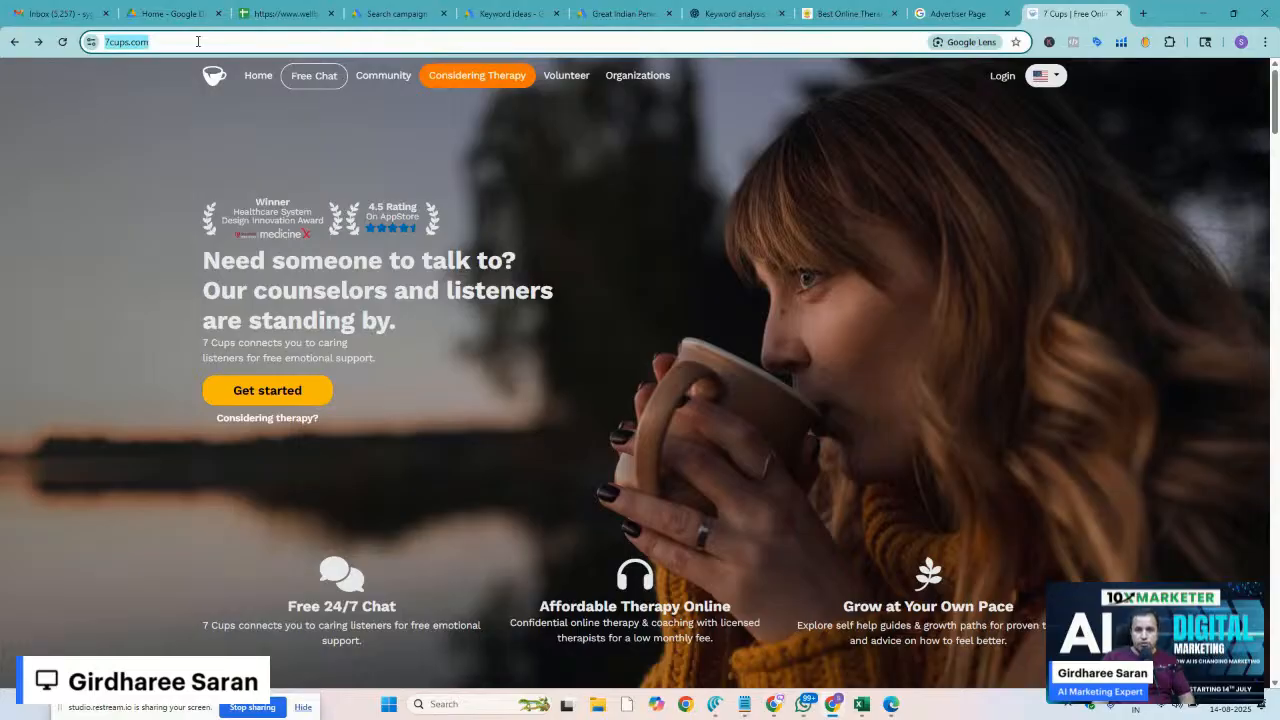
Return to Keyword Planner and view the download format options for the Hope Trust keyword ideas
click(507, 14)
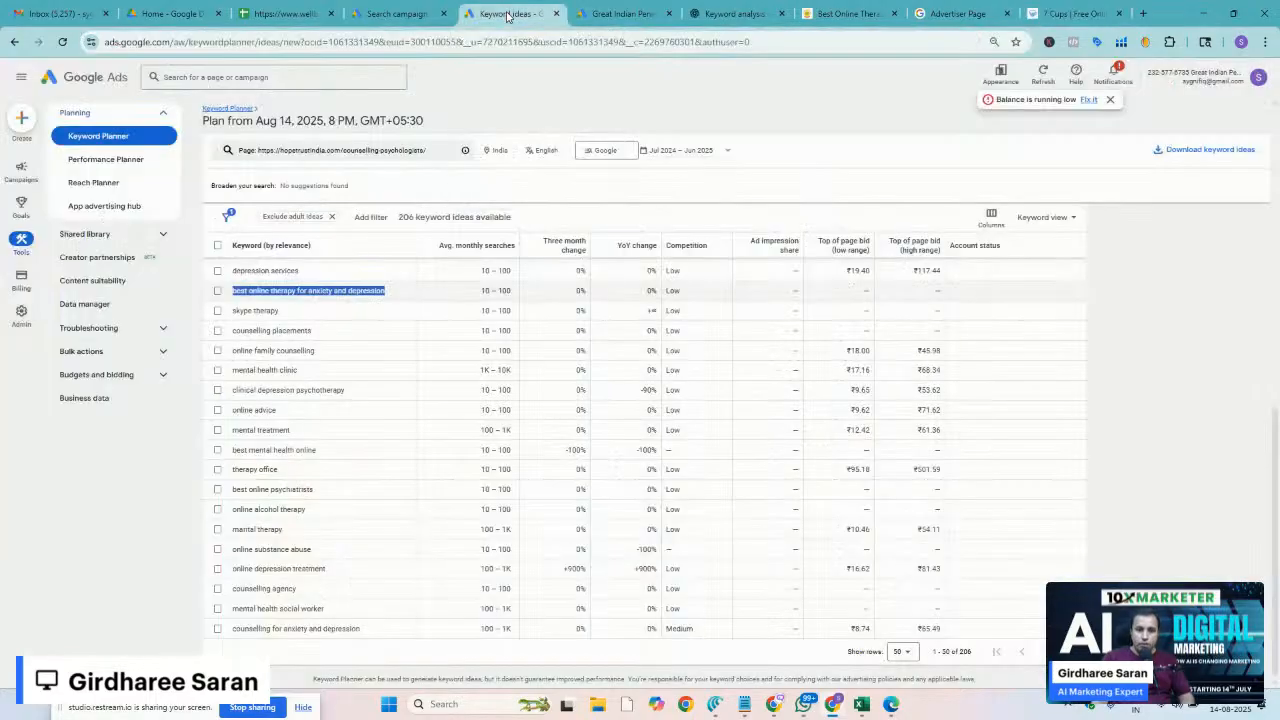
click(410, 158)
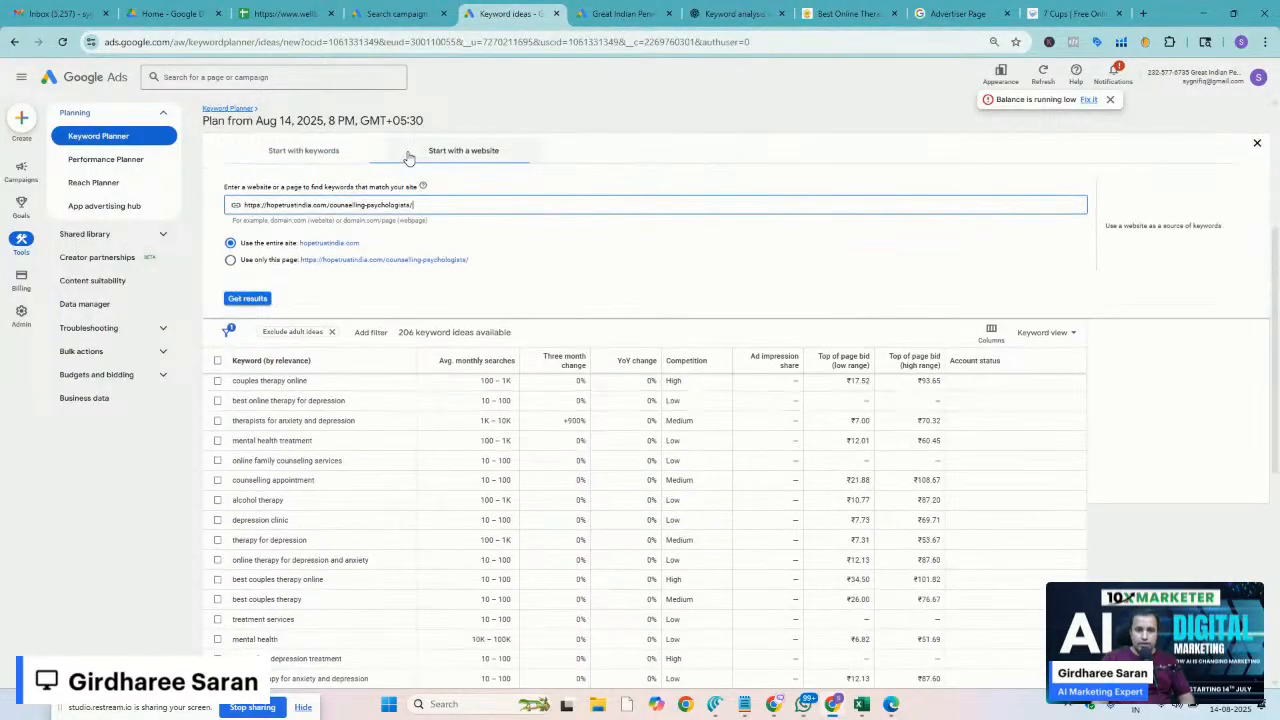
triple_click(427, 204)
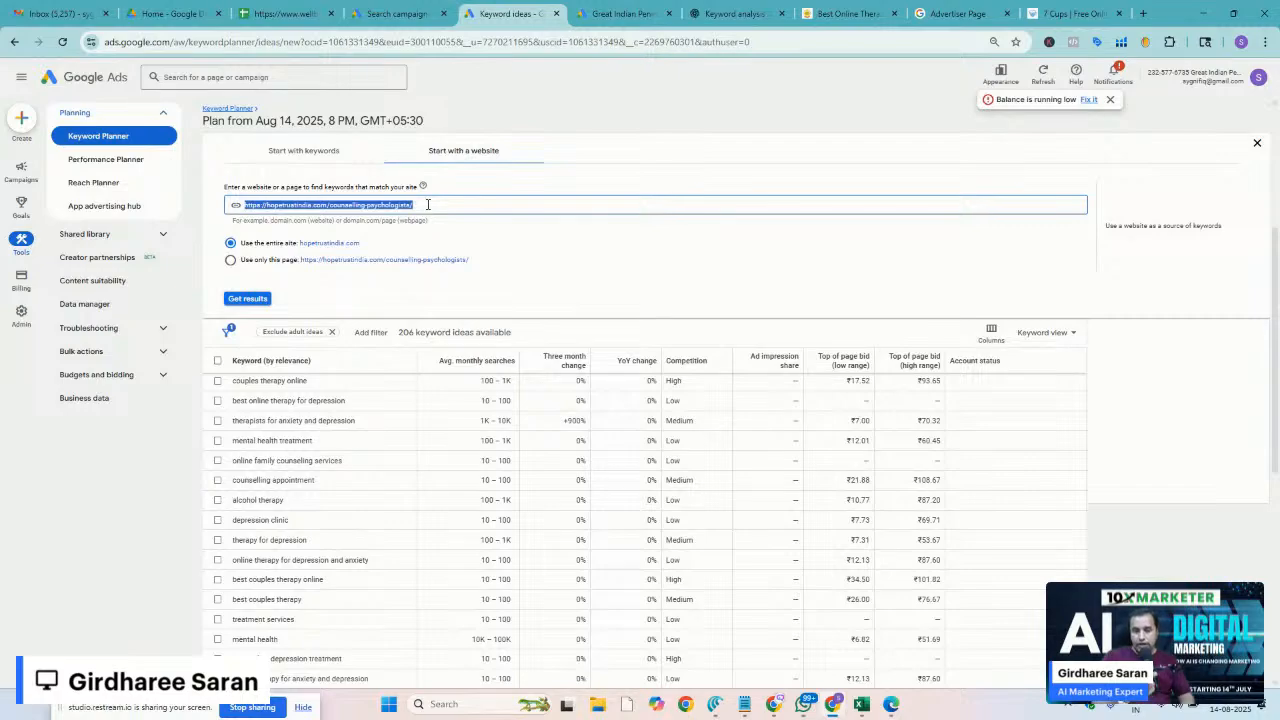
click(1257, 143)
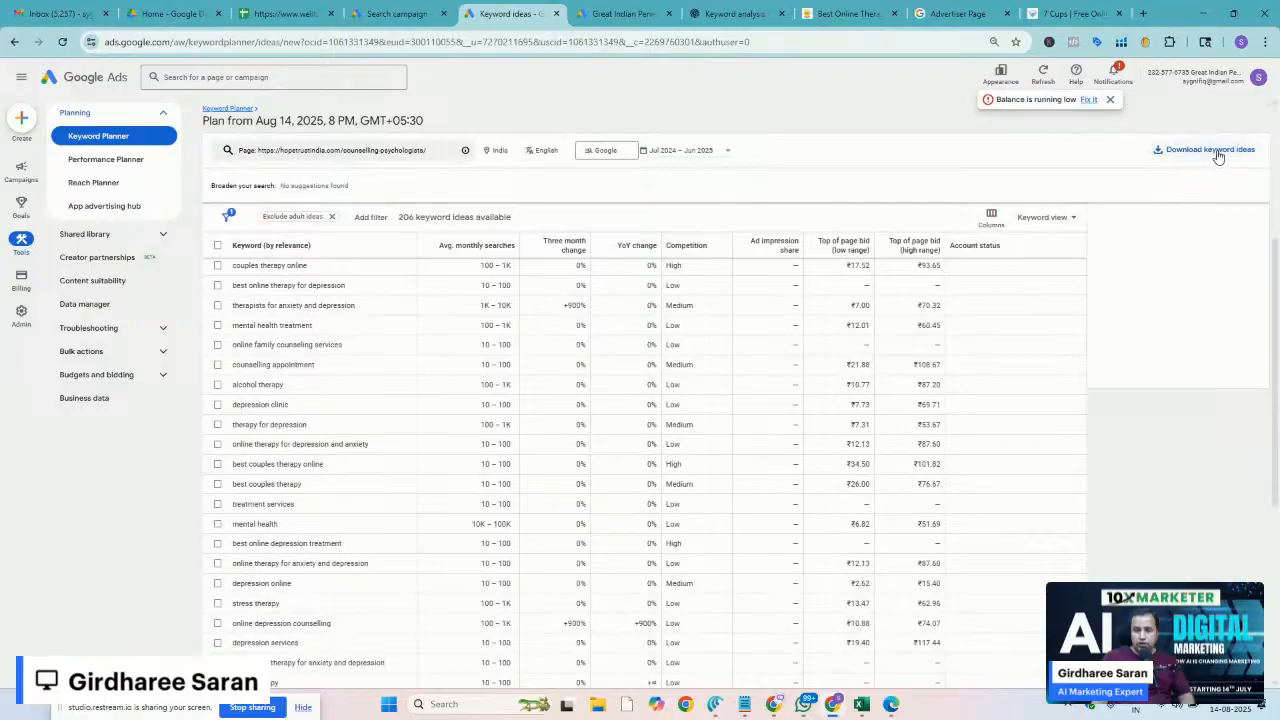
click(1219, 157)
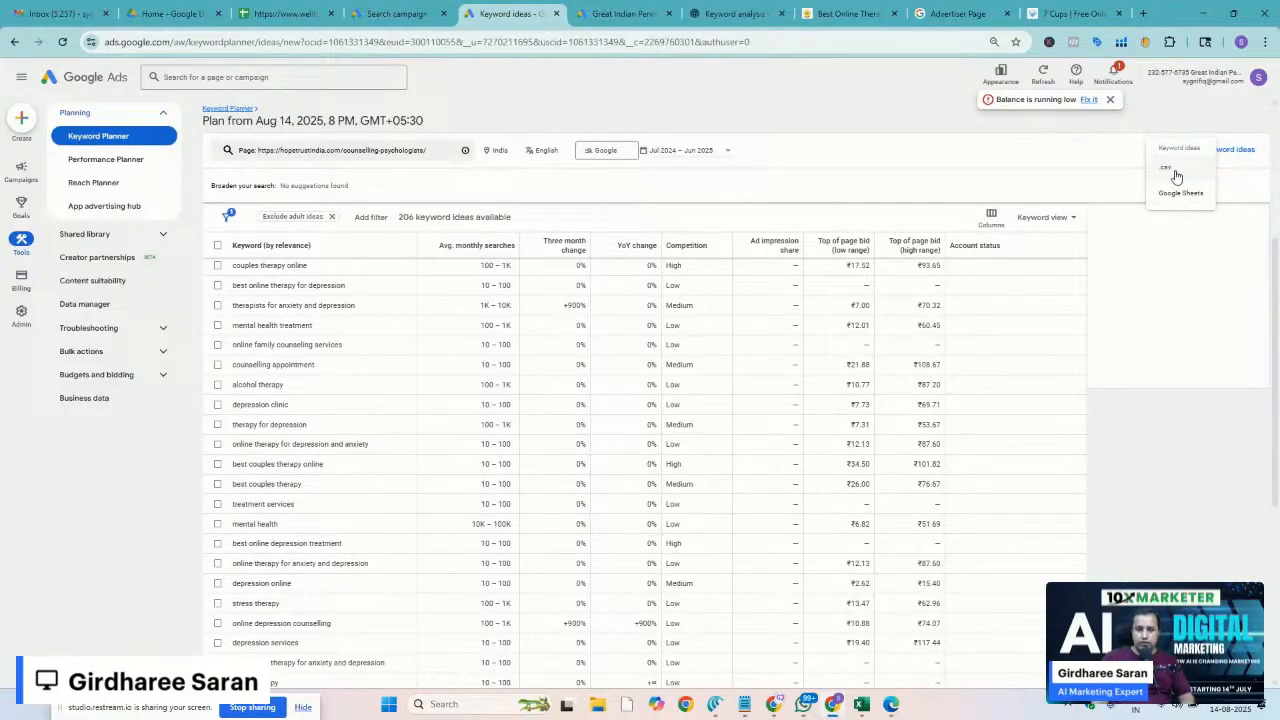
click(432, 155)
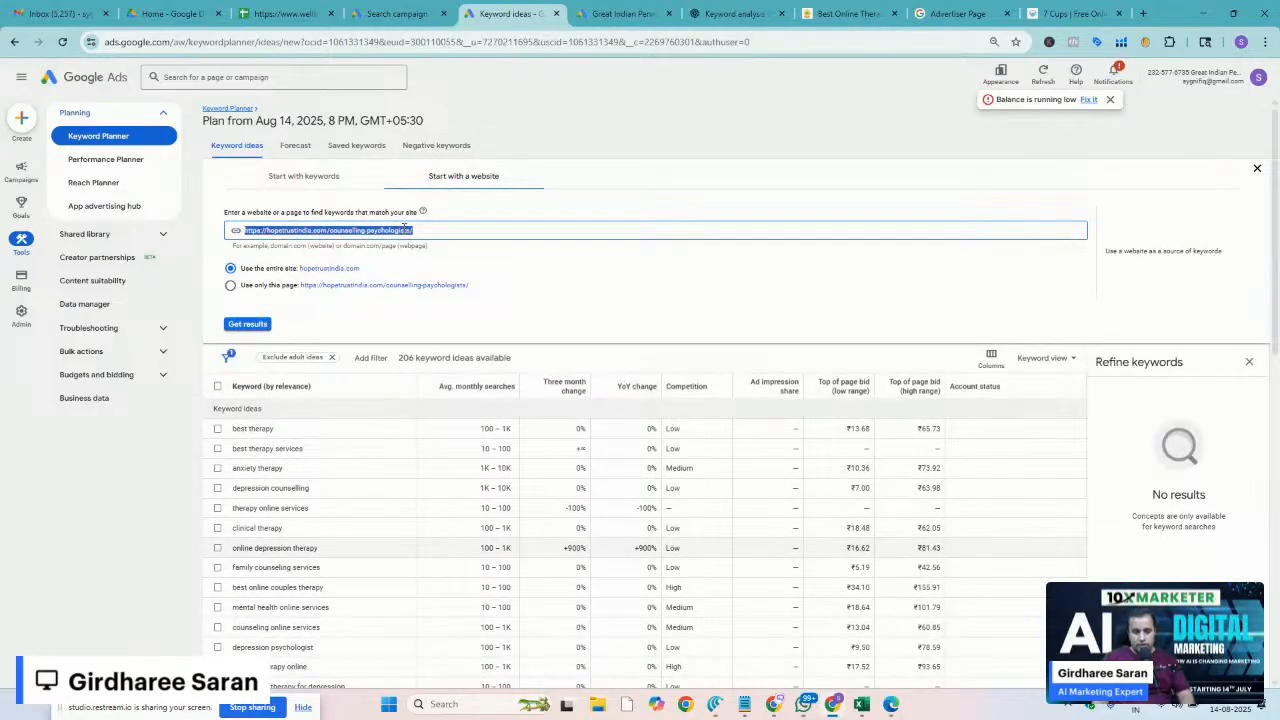
key(ctrl+v)
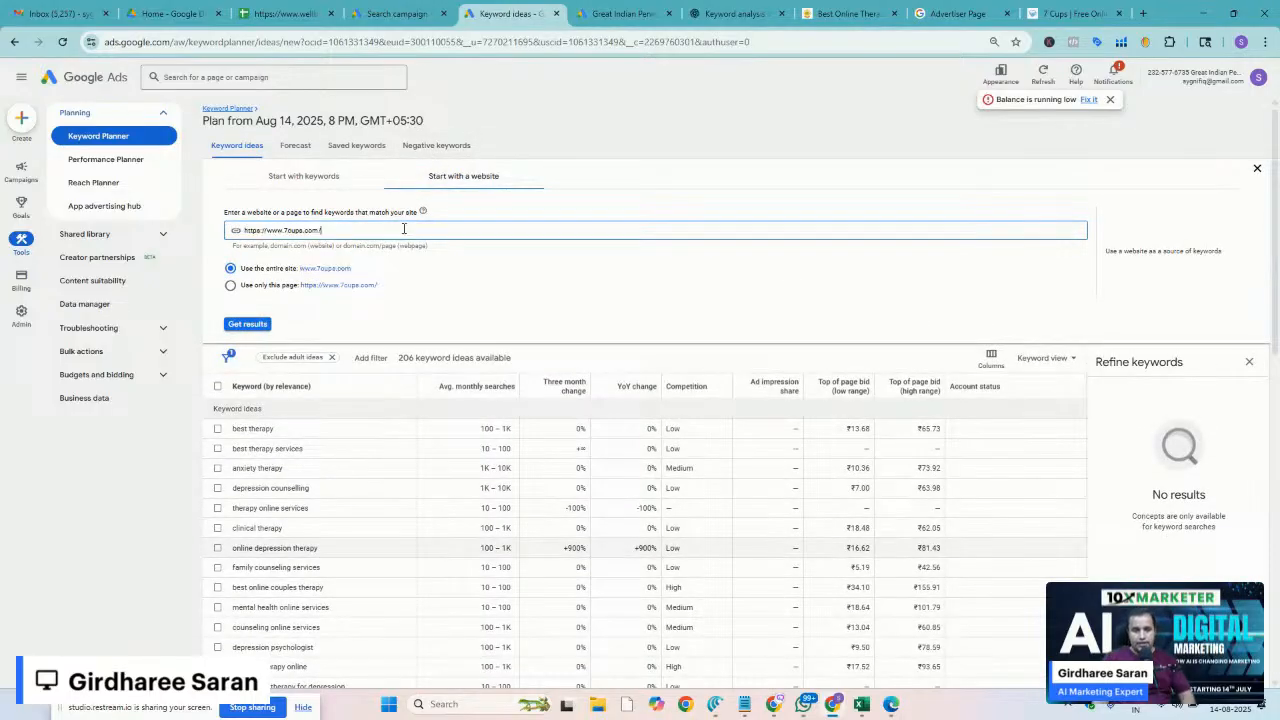
click(240, 326)
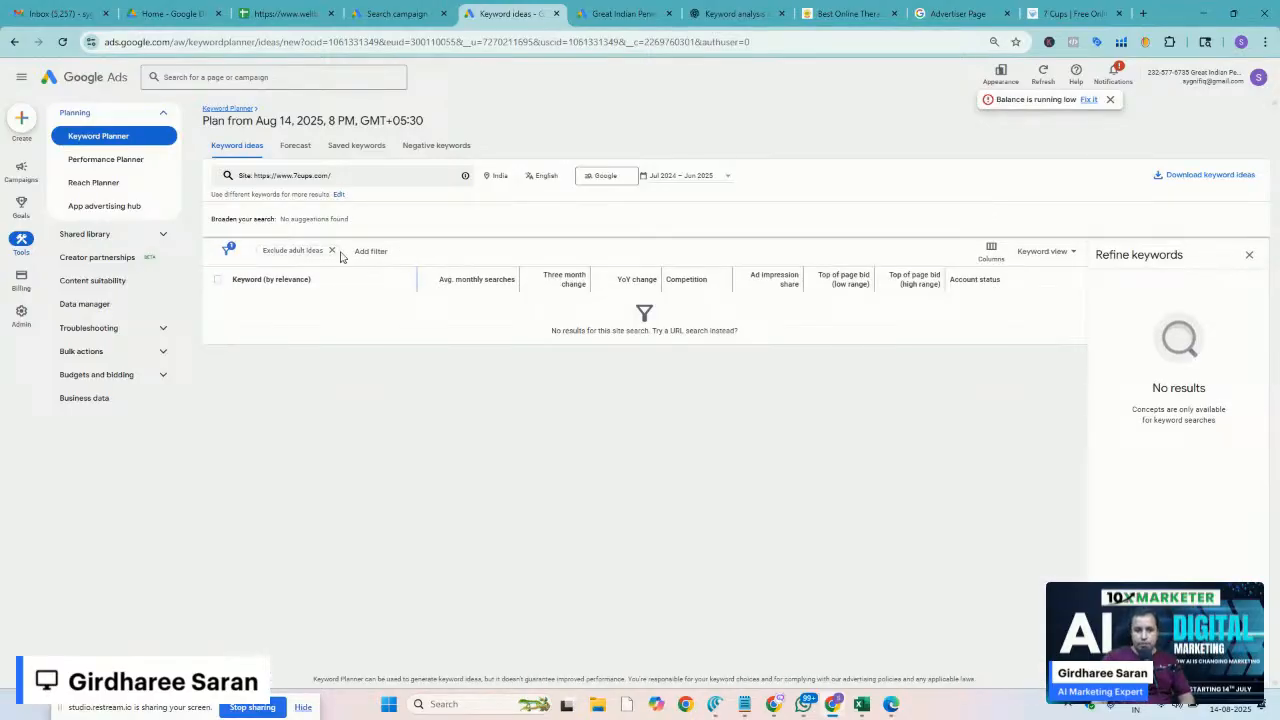
click(346, 180)
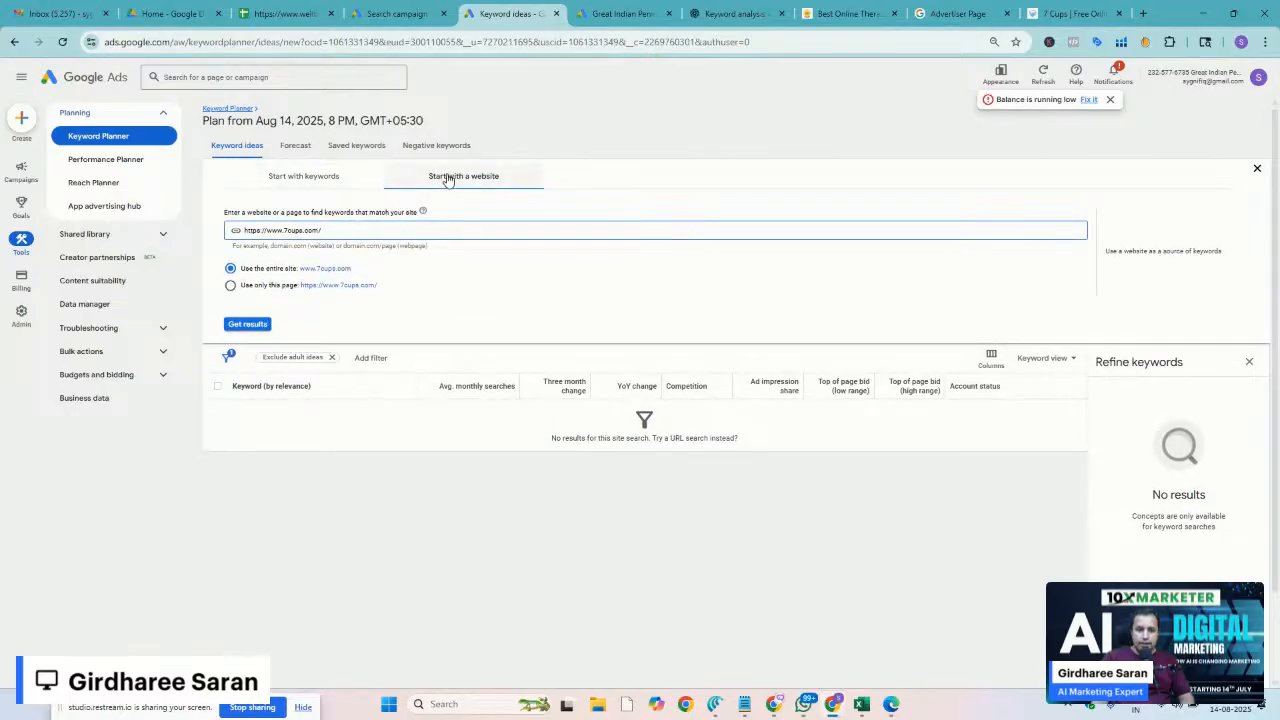
click(443, 177)
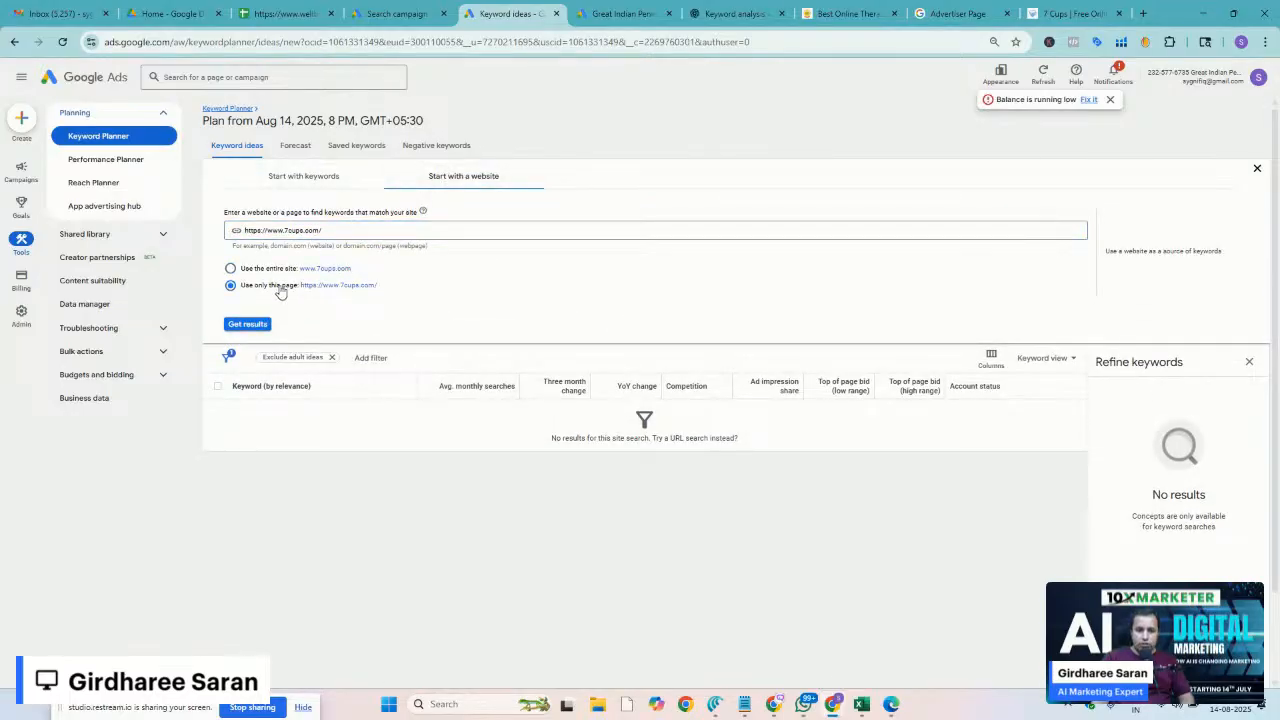
click(248, 325)
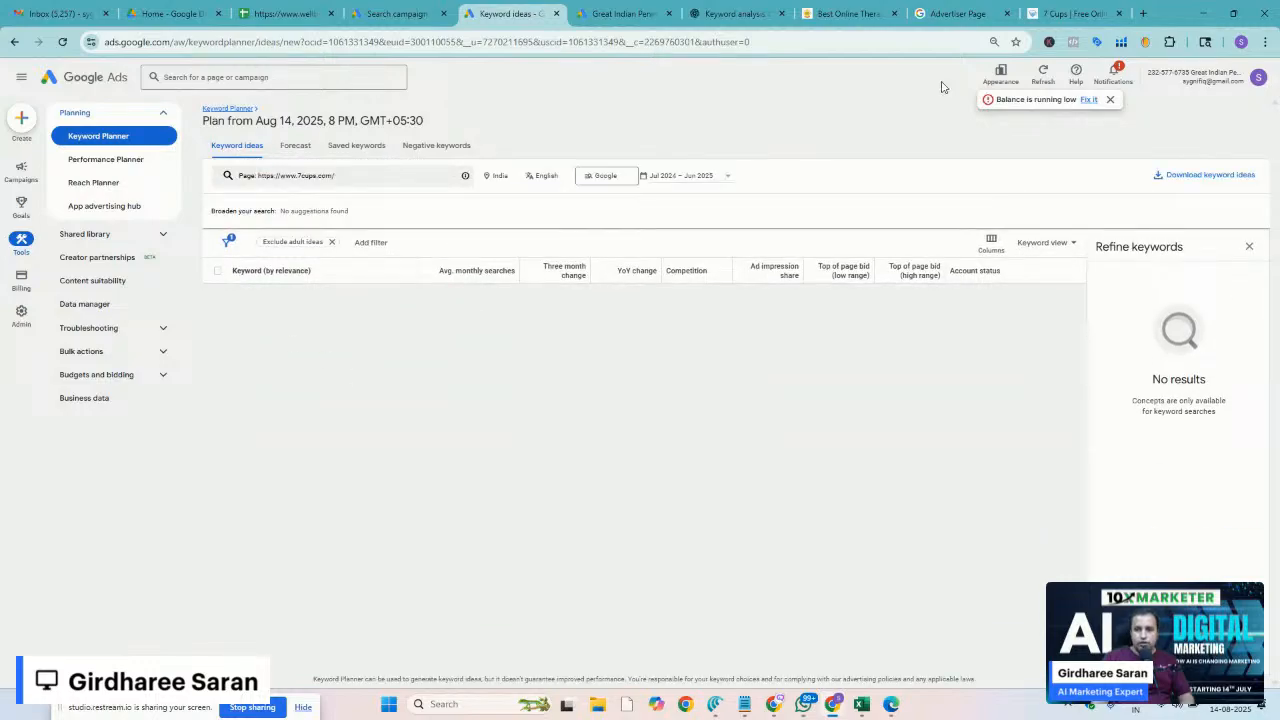
Open TalktoAngel's Anxiety Treatment page in a new tab from the Google search results and copy its address
click(1057, 6)
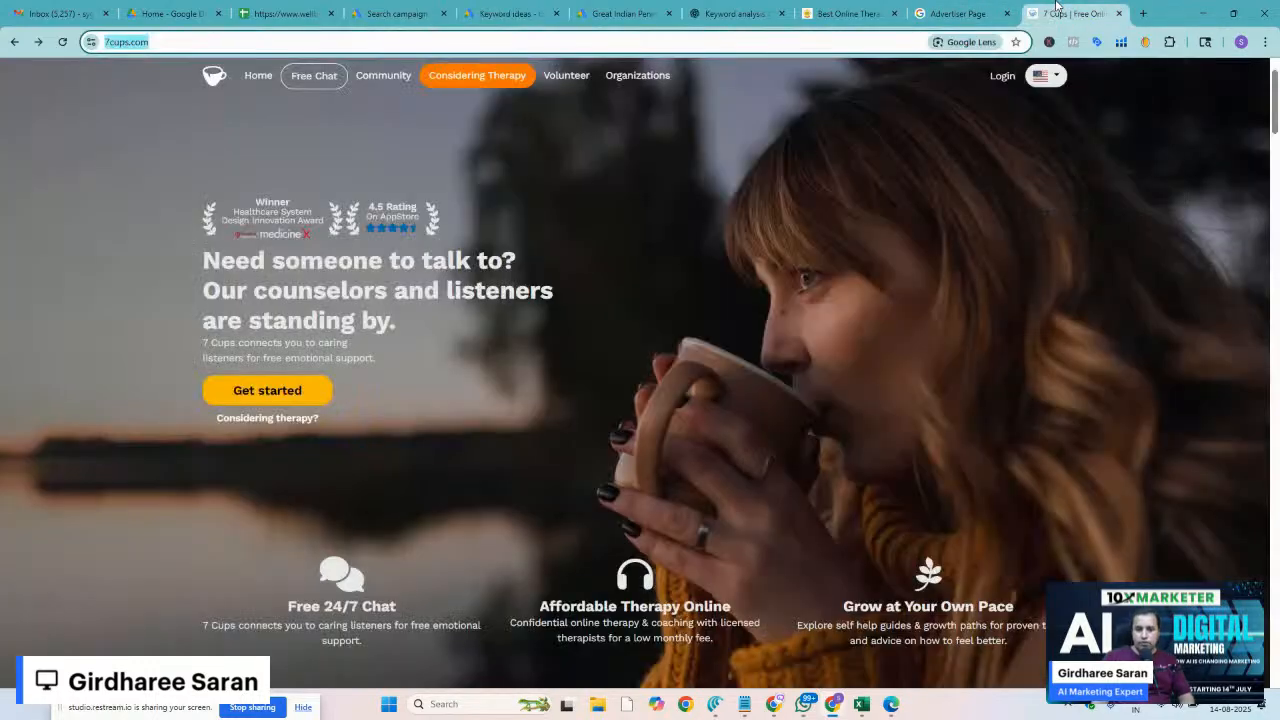
click(10, 44)
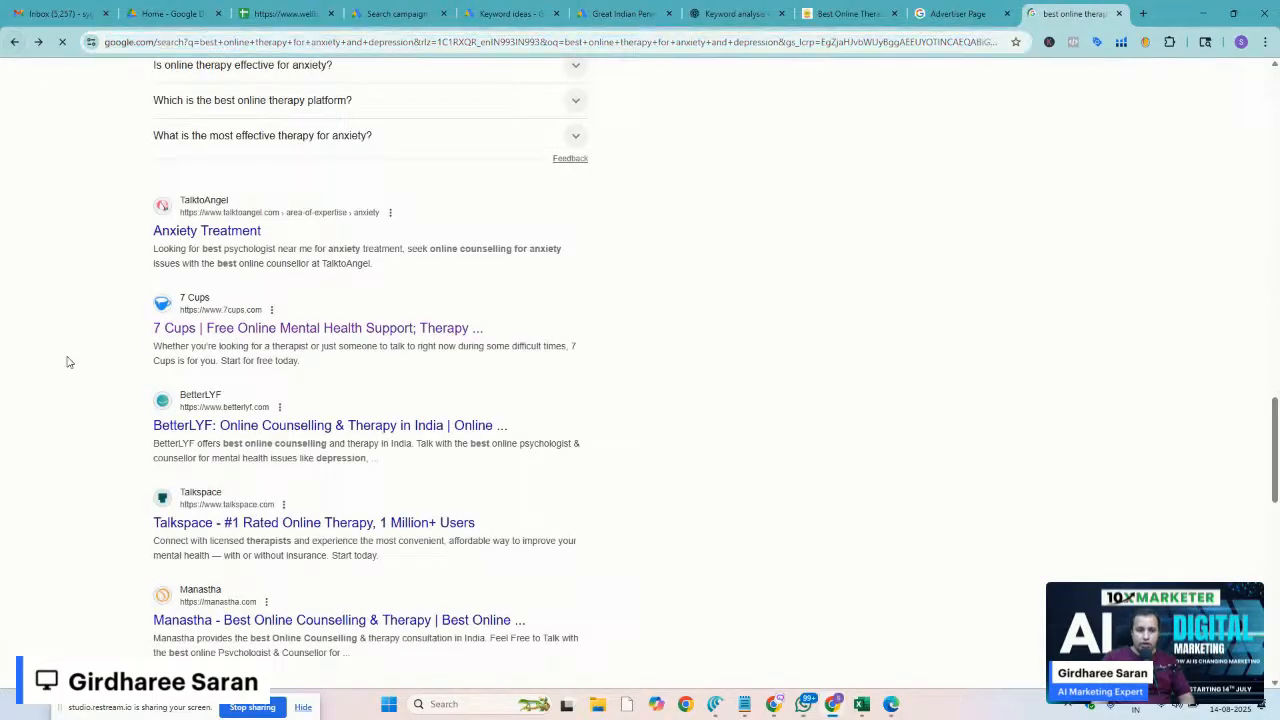
right_click(240, 236)
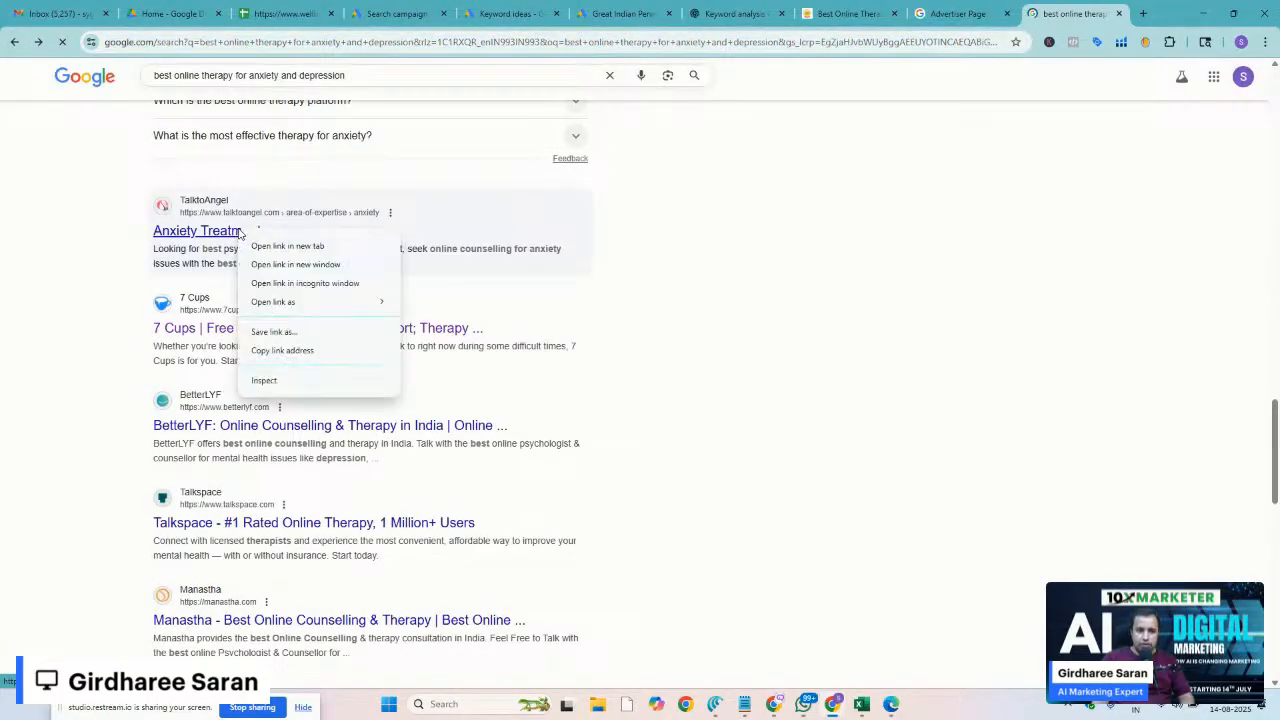
click(287, 246)
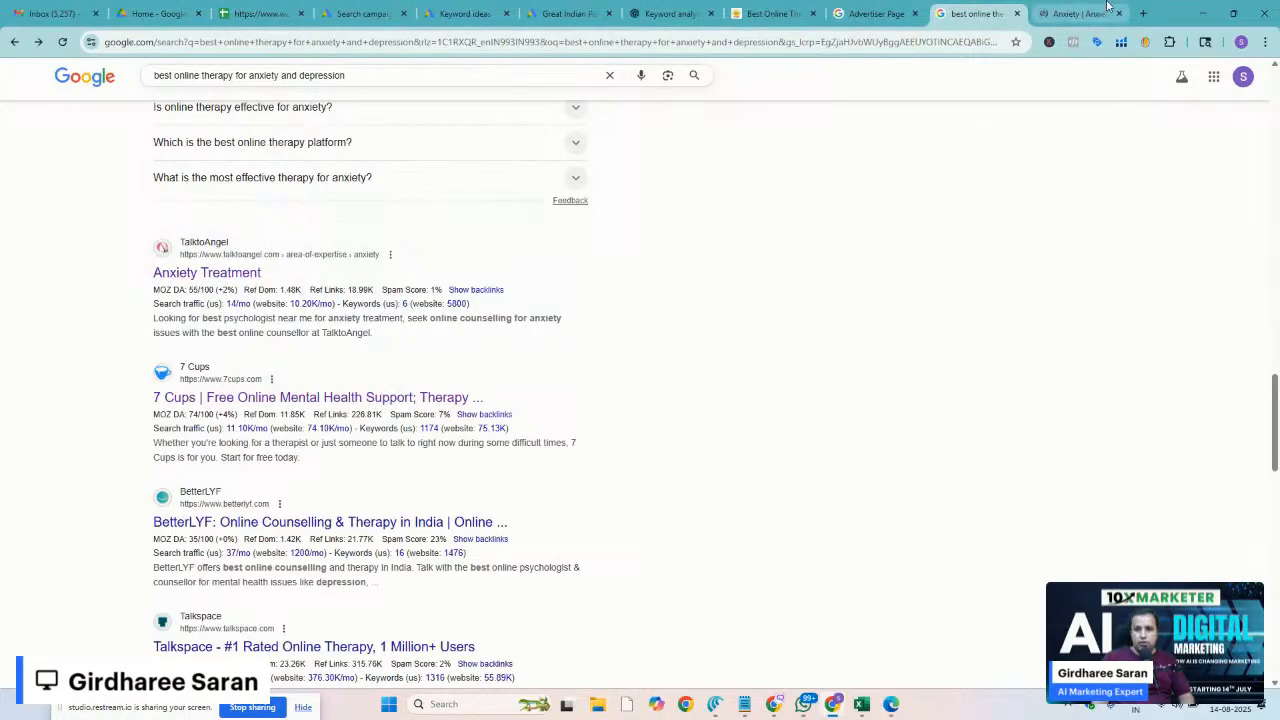
key(ctrl+Tab)
click(323, 42)
key(ctrl+c)
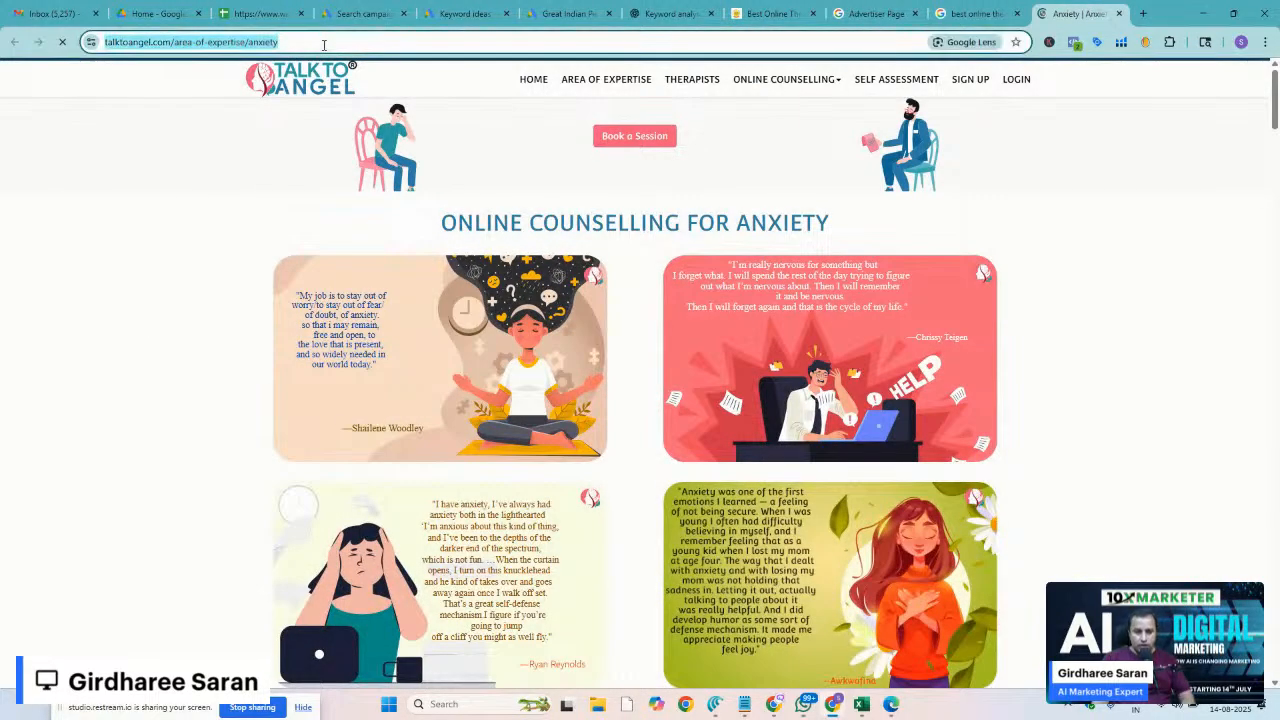
click(455, 13)
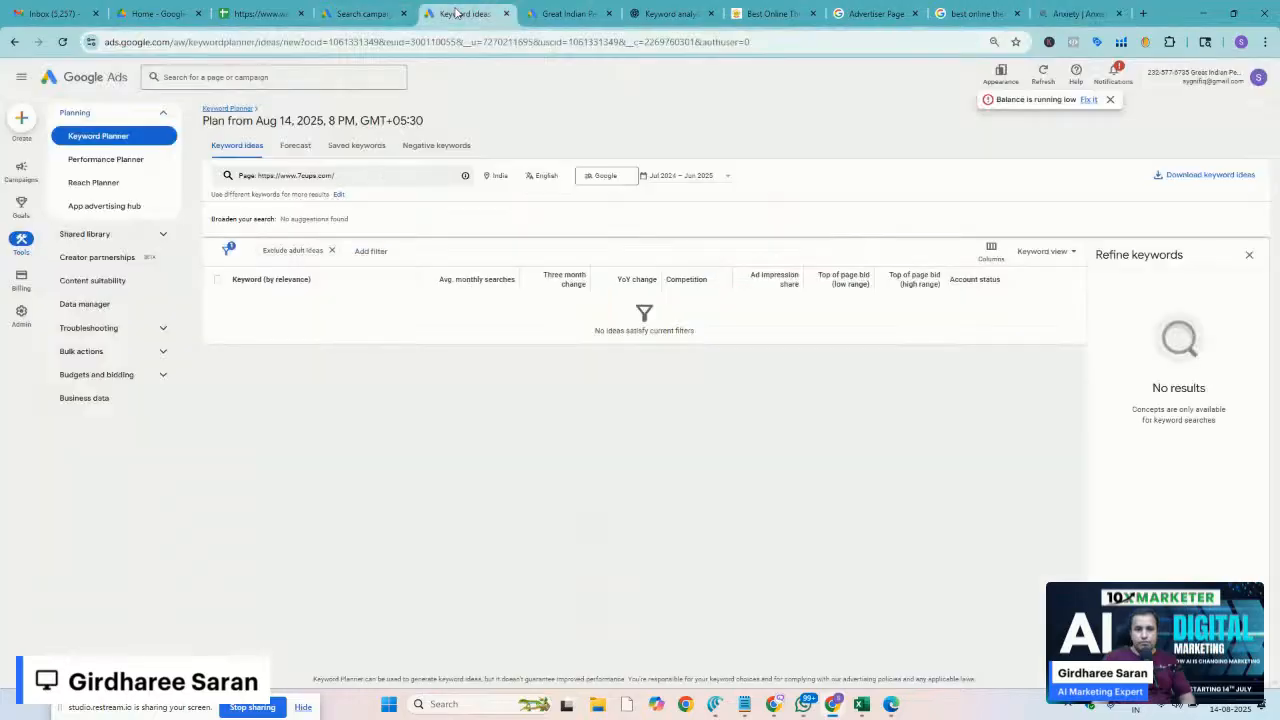
click(349, 185)
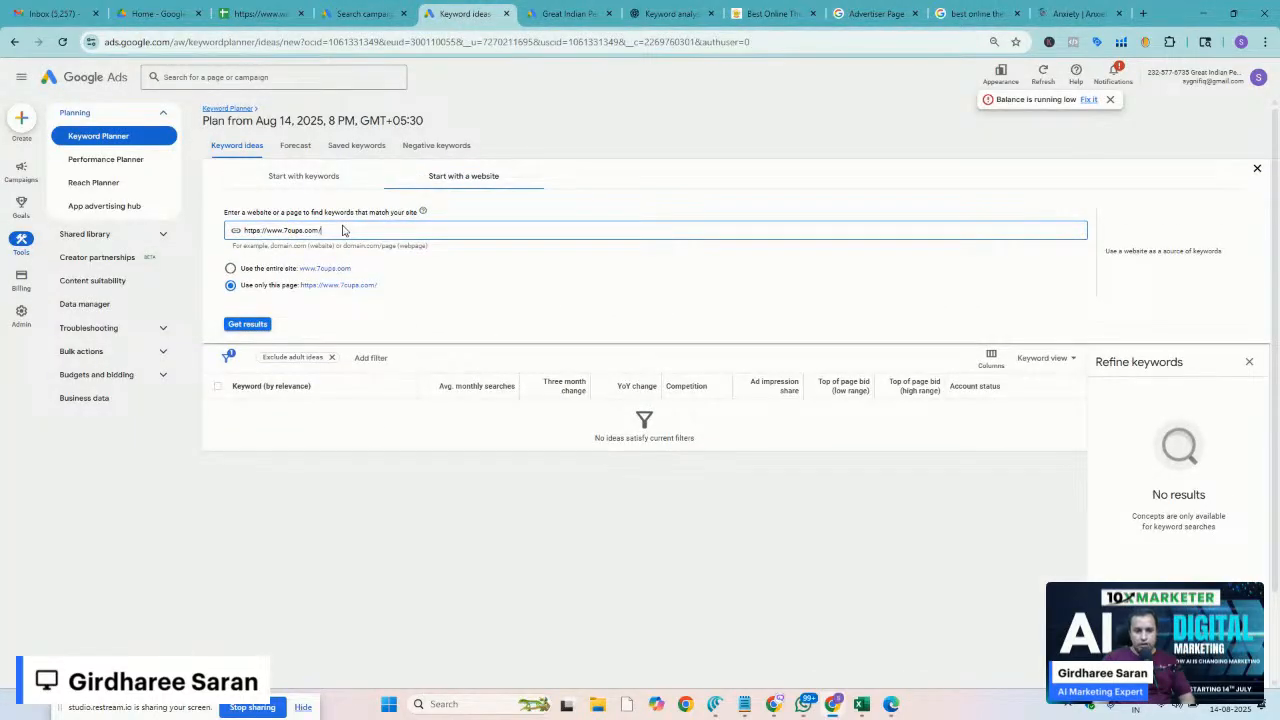
key(ctrl+a)
key(ctrl+v)
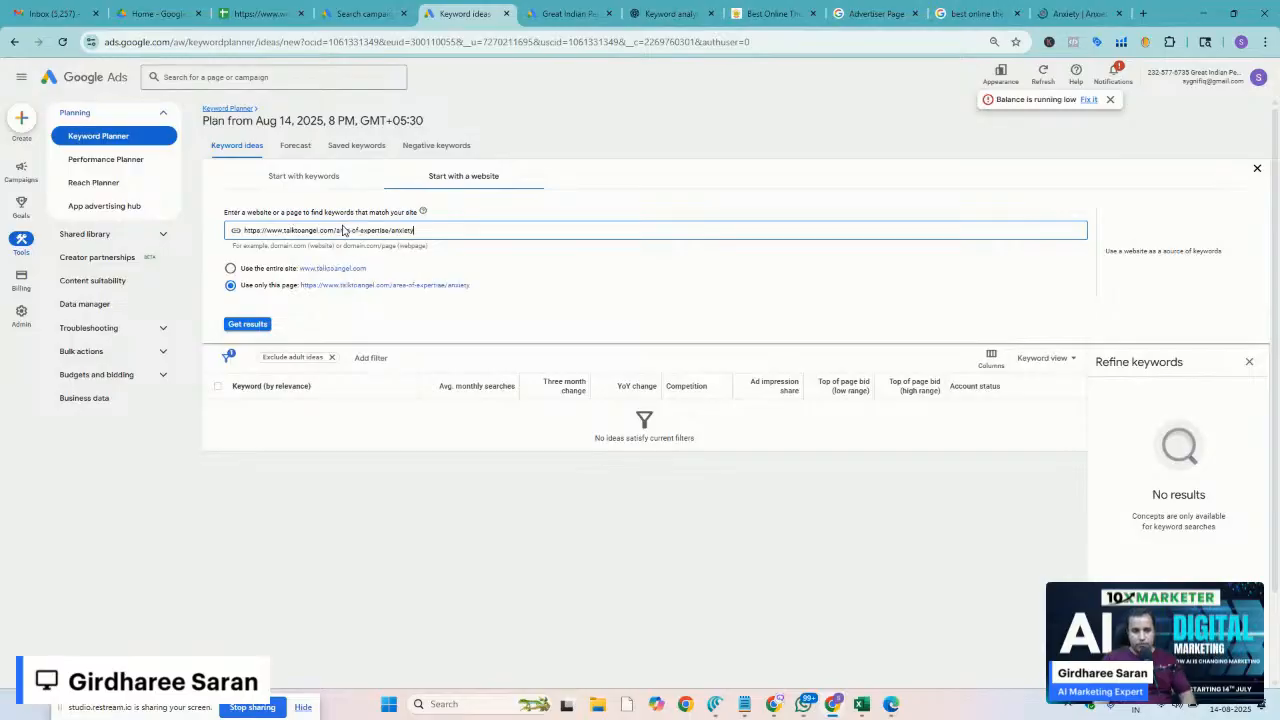
click(248, 325)
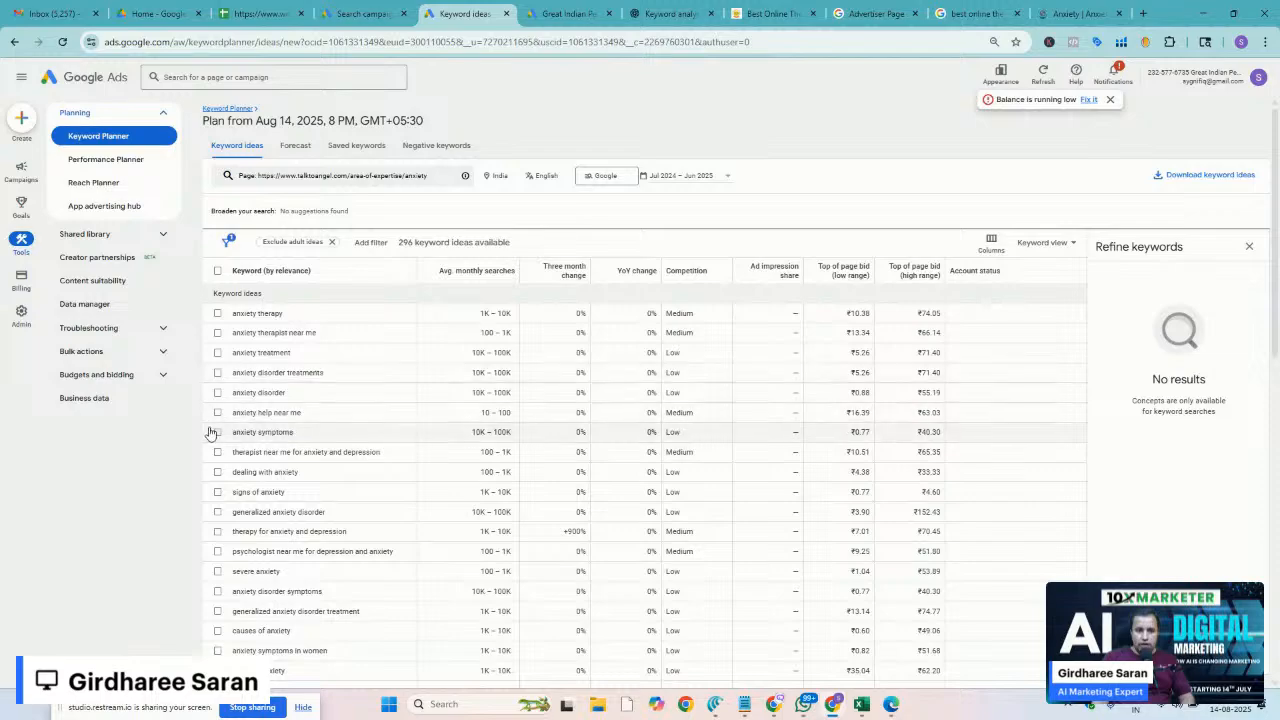
double_click(270, 313)
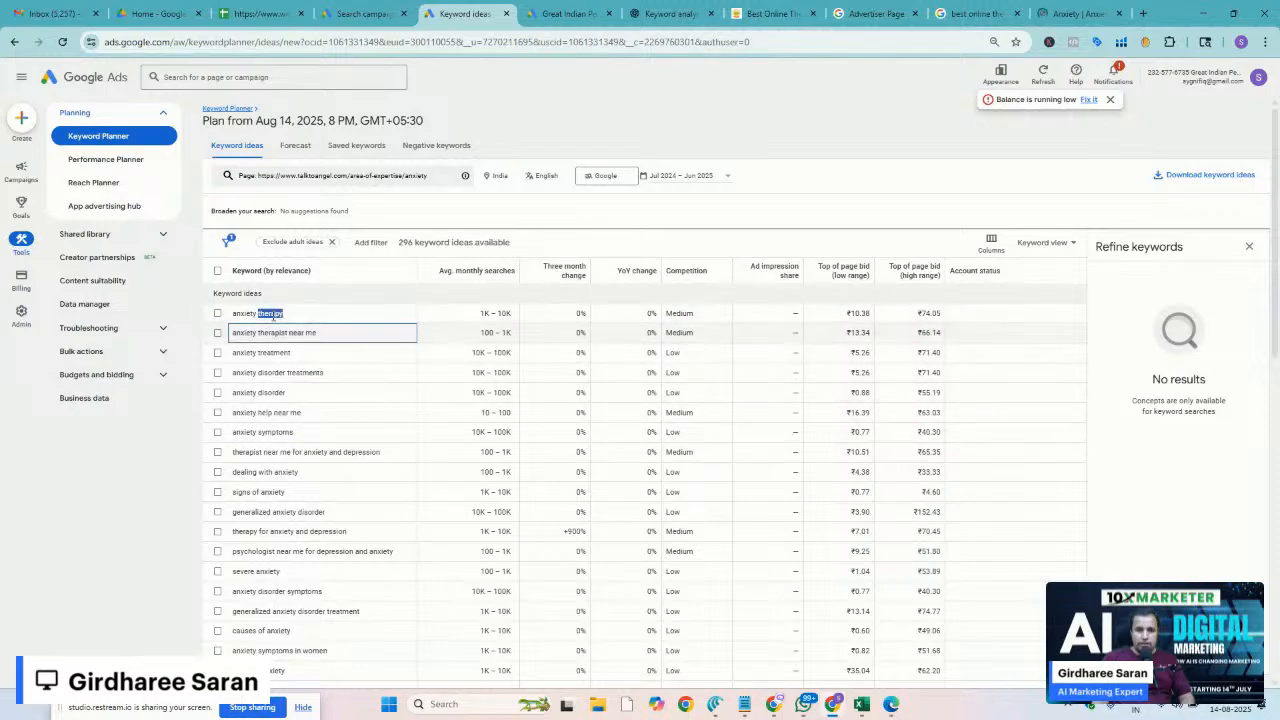
scroll(272, 316, down, 6)
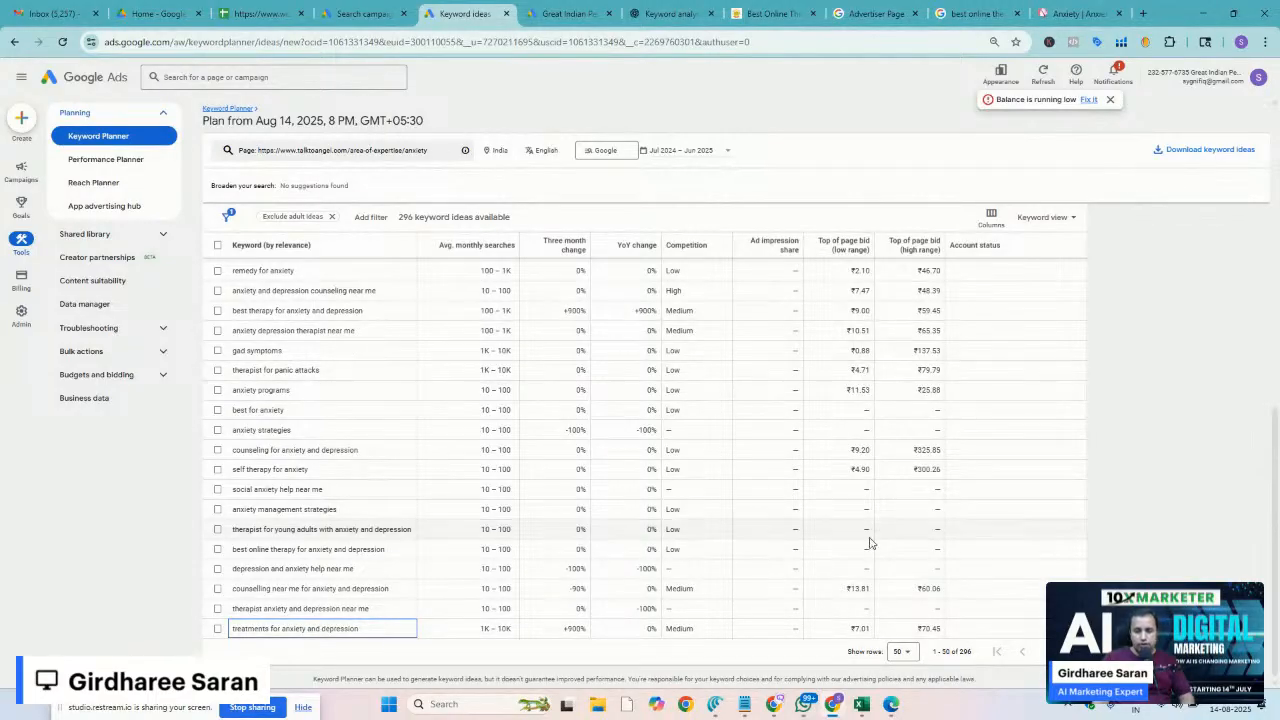
Switch to the Keyword Stats CSV in Excel and look through its rows from the end up to the header
mouse_move(861, 707)
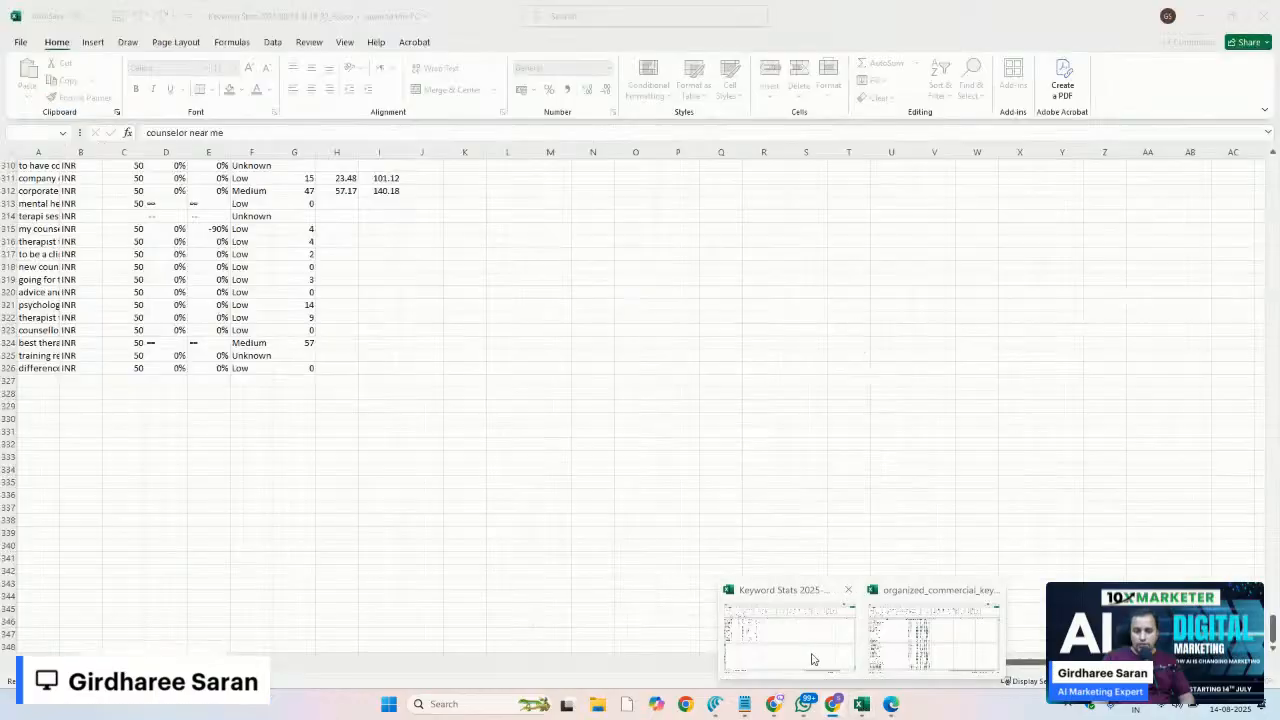
click(812, 659)
click(366, 557)
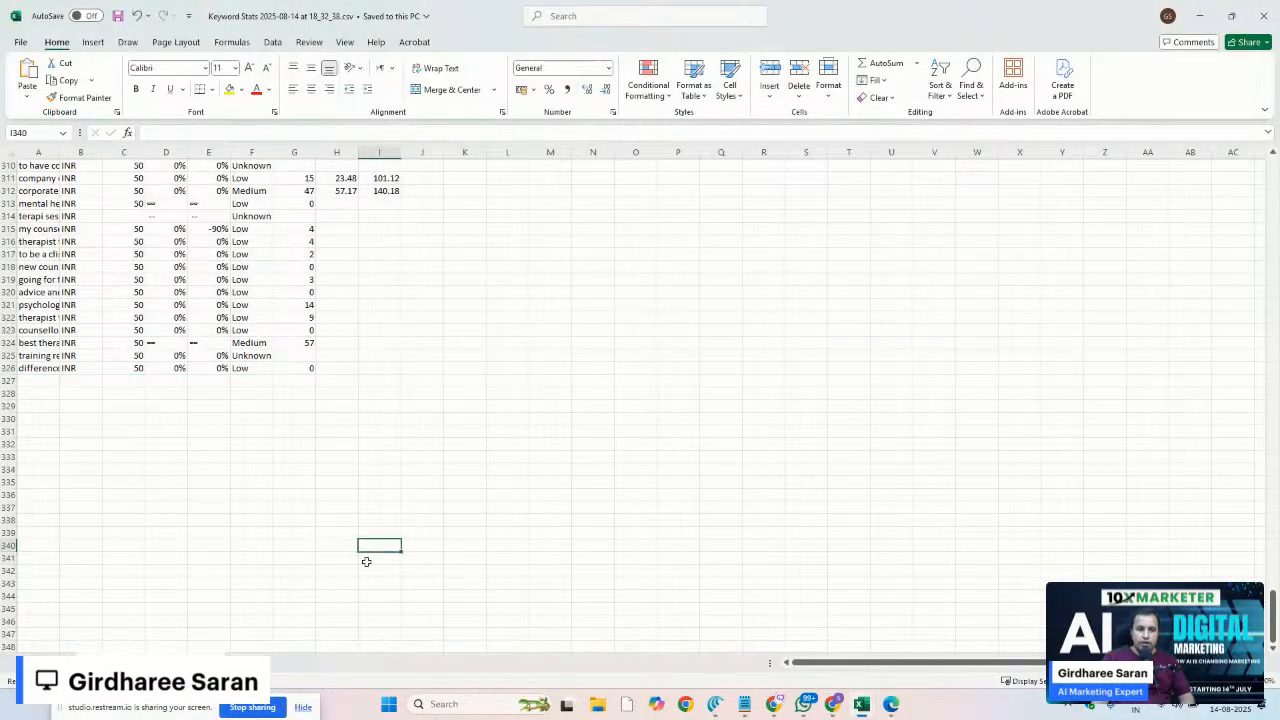
key(Up)
key(Up)
key(Up)
key(Up)
key(Up)
key(Up)
key(Up)
key(Up)
key(Up)
key(Up)
key(Up)
key(Up)
key(Up)
key(Up)
key(Up)
key(Up)
key(Up)
key(Up)
key(Up)
key(Up)
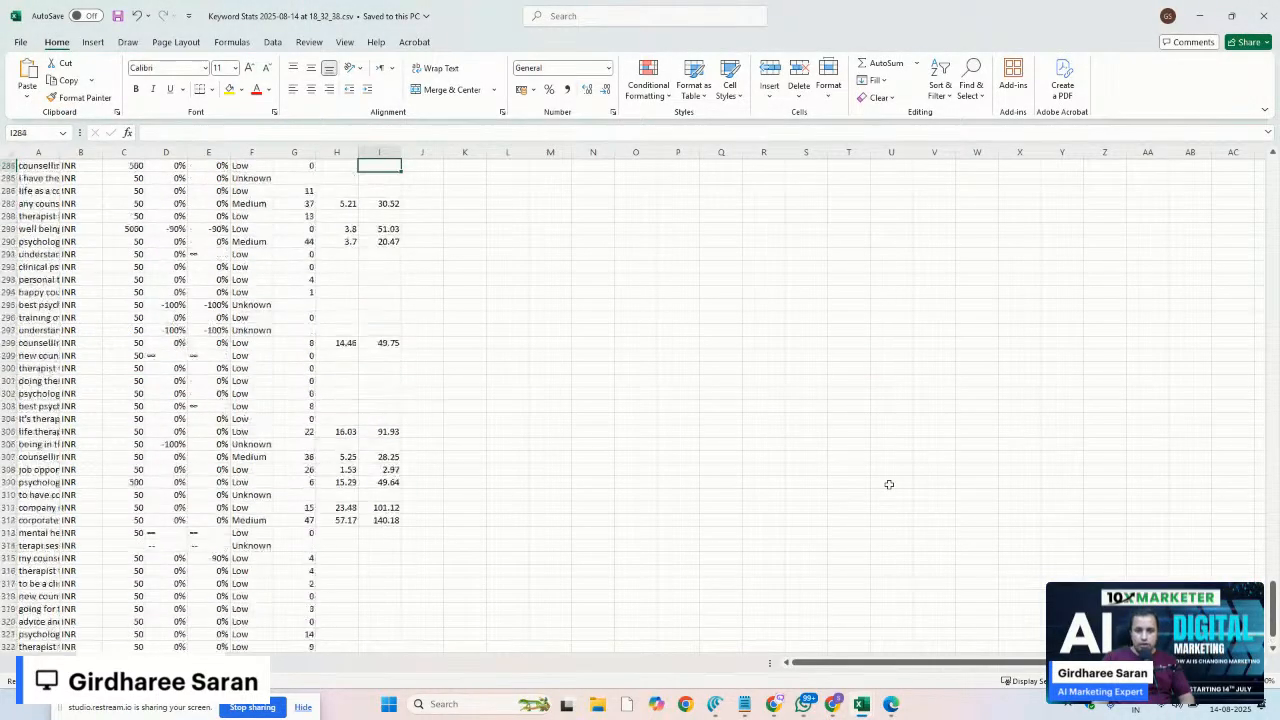
key(Up)
key(Up)
key(Up)
key(Up)
key(Up)
drag(1273, 598, 1273, 200)
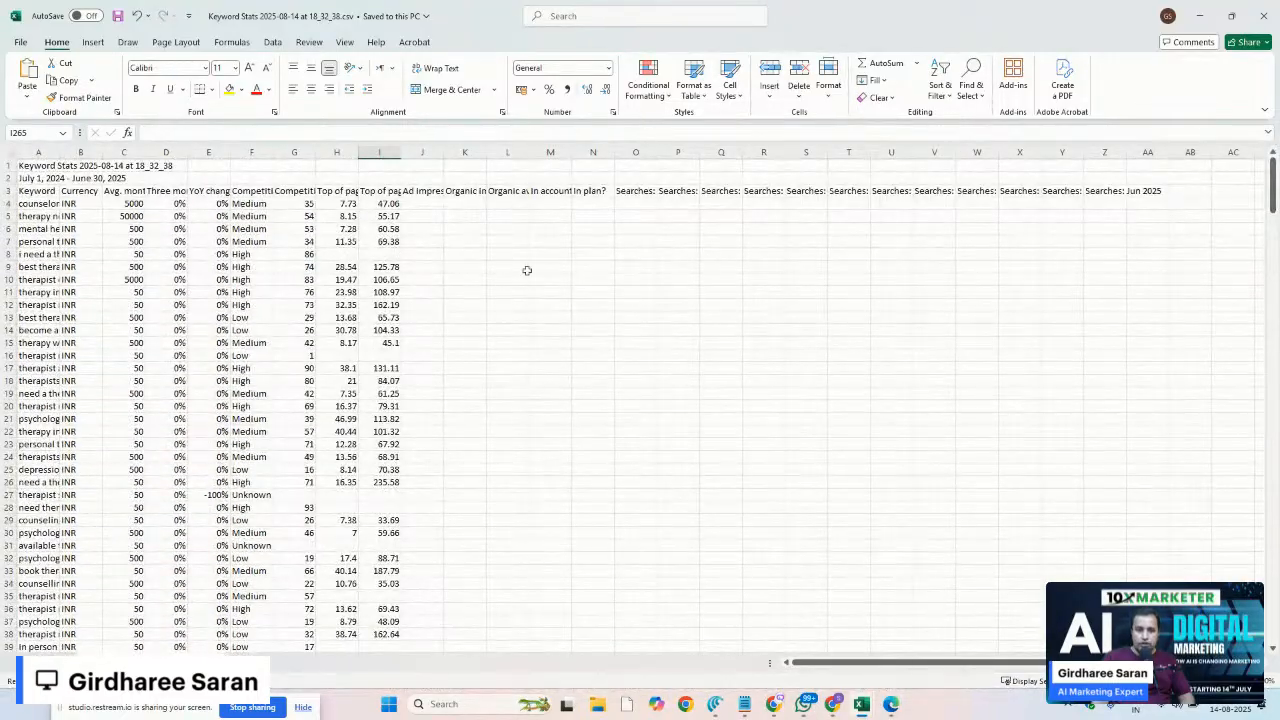
Examine the first entries of the Keyword column, then close the Keyword Stats workbook
click(296, 244)
key(Left)
key(Left)
key(Left)
key(Left)
key(Left)
key(Left)
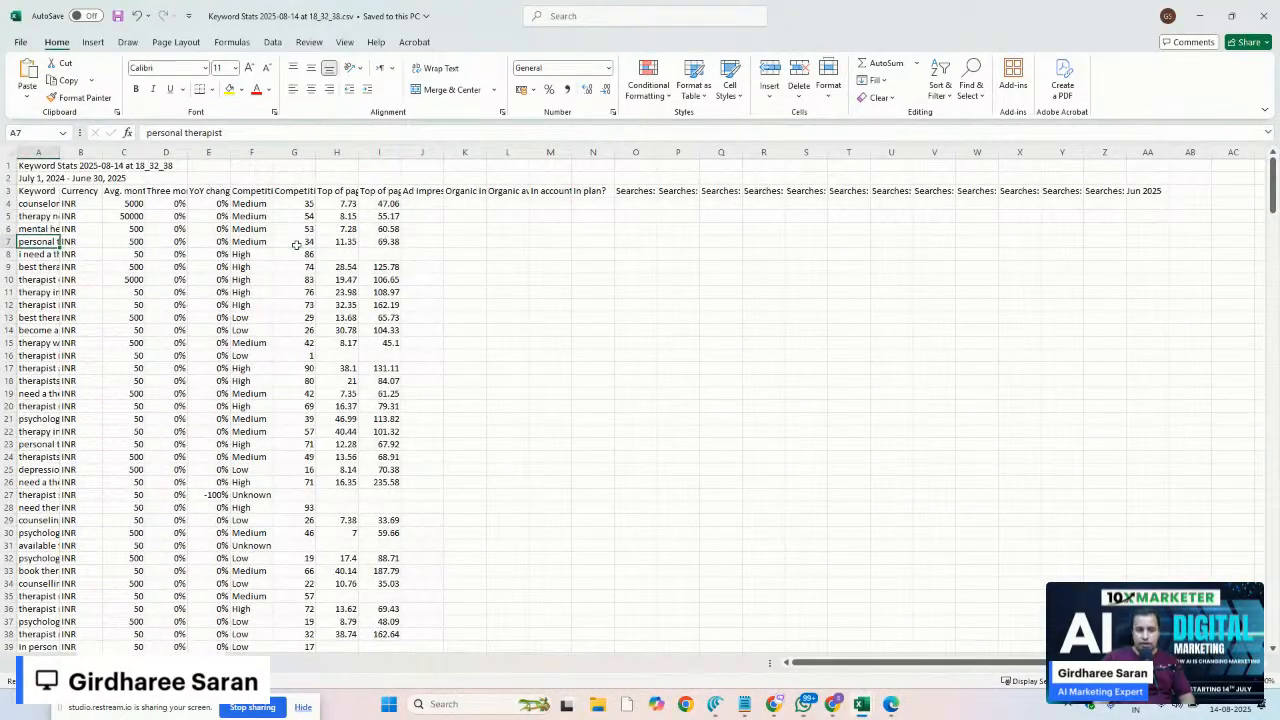
key(Up)
key(Up)
key(Up)
key(Up)
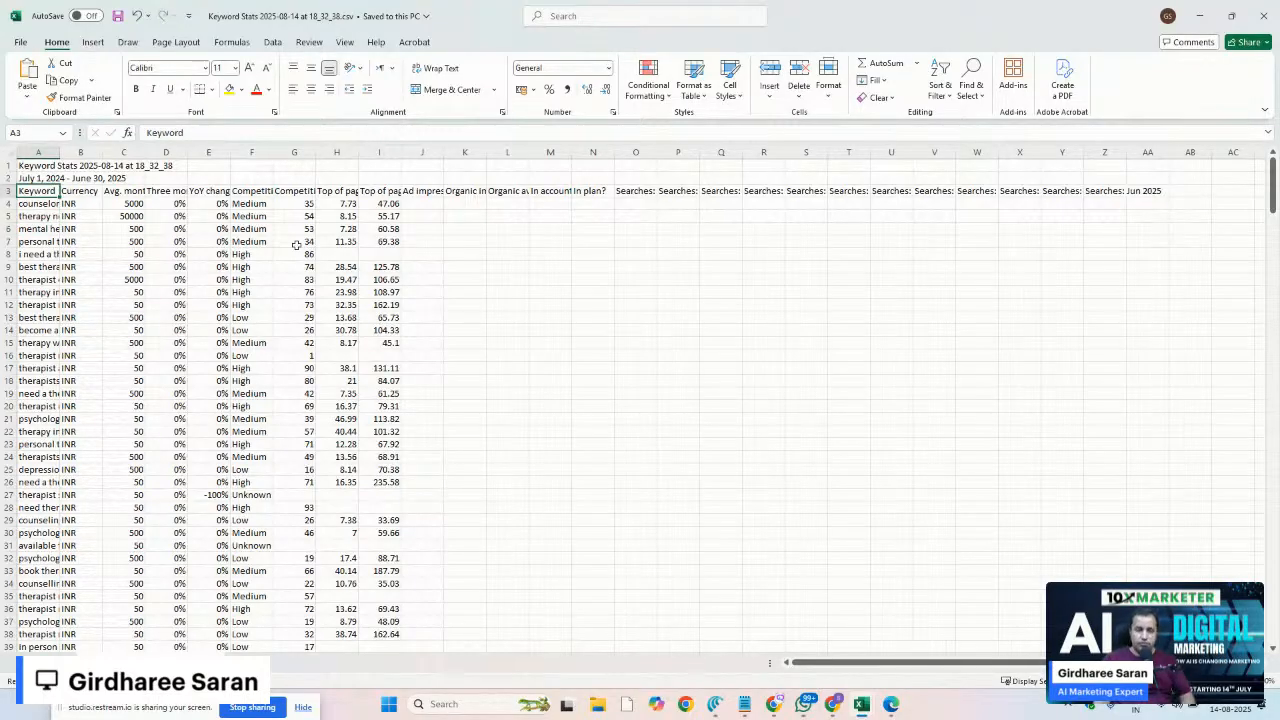
key(Down)
key(Down)
key(Down)
key(Down)
key(Down)
key(Down)
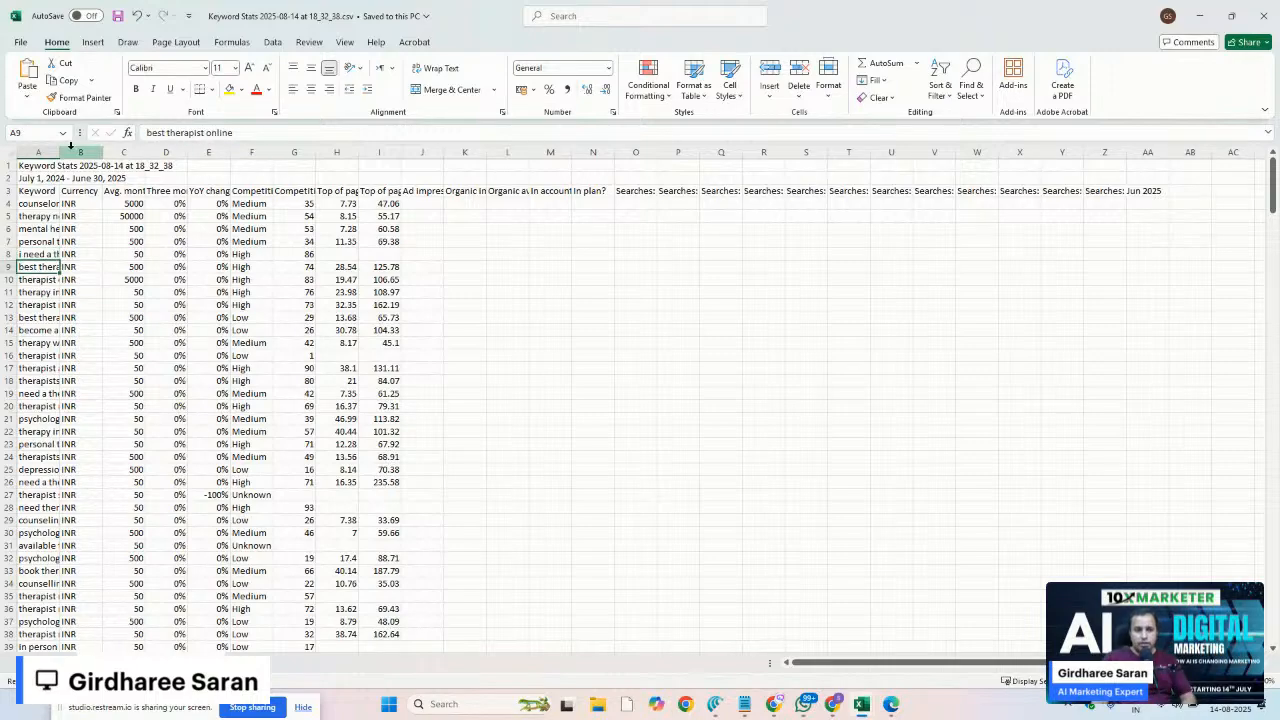
click(26, 150)
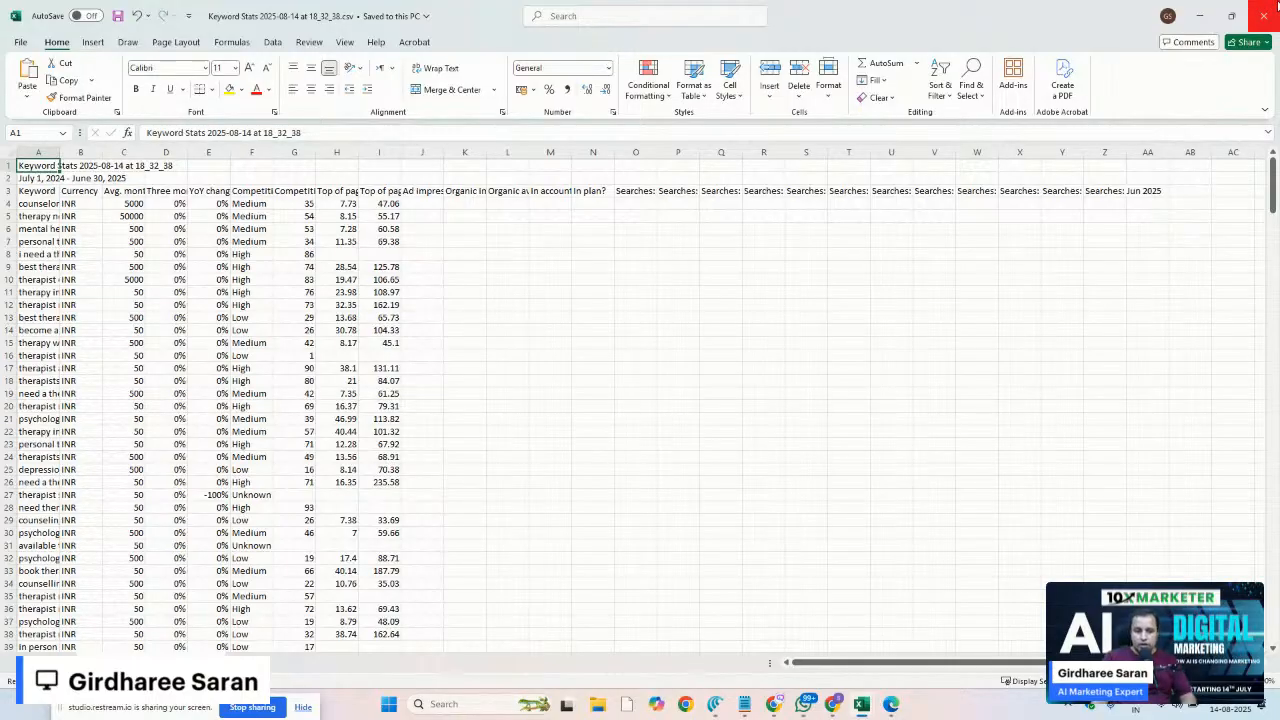
click(1264, 10)
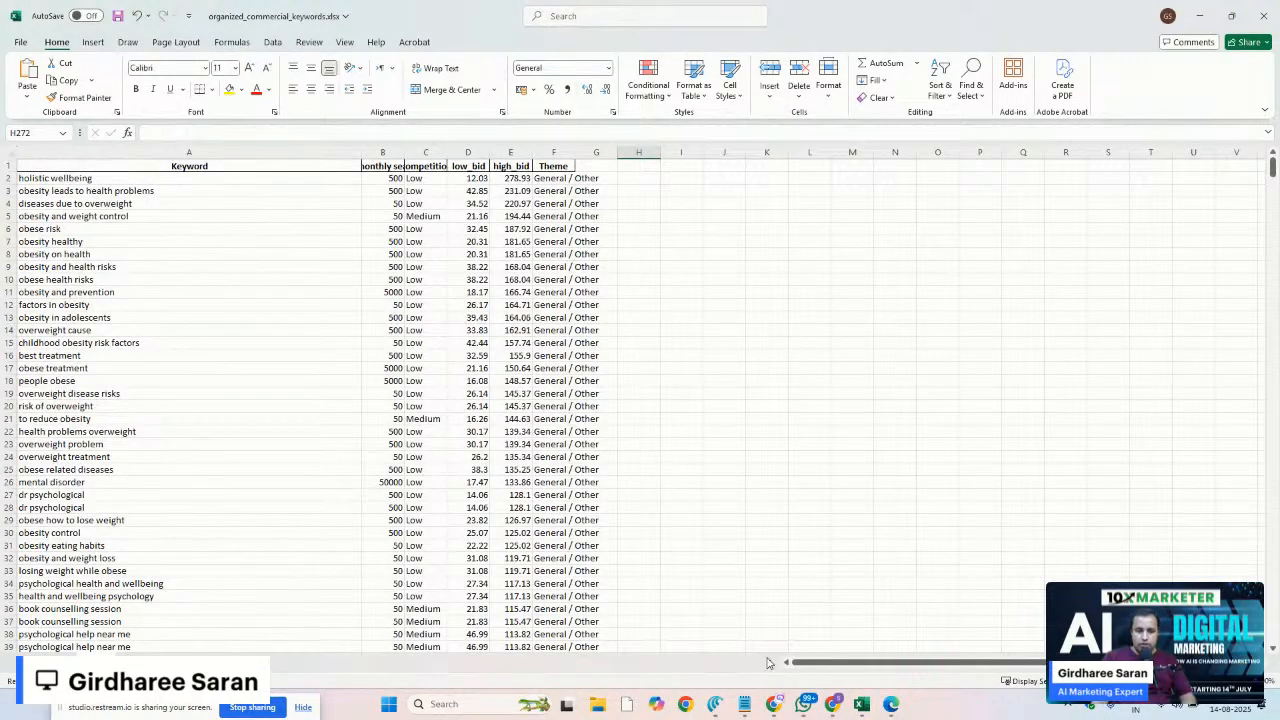
click(773, 704)
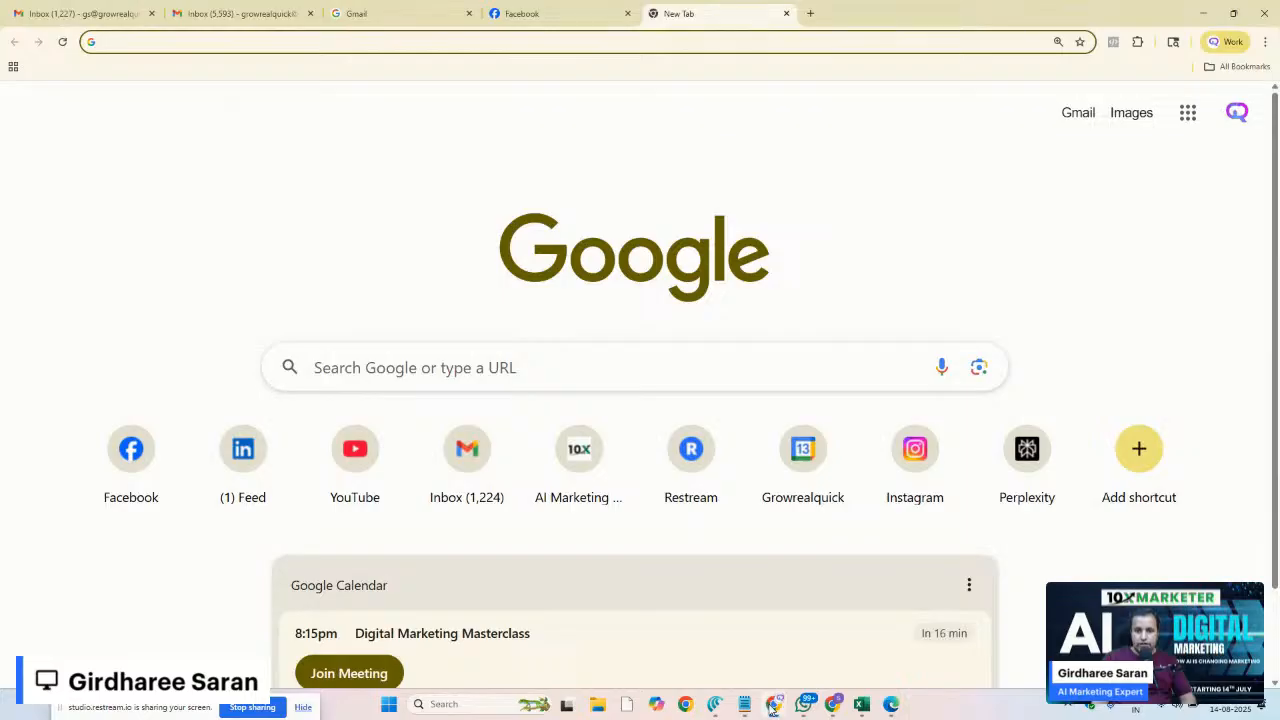
click(833, 708)
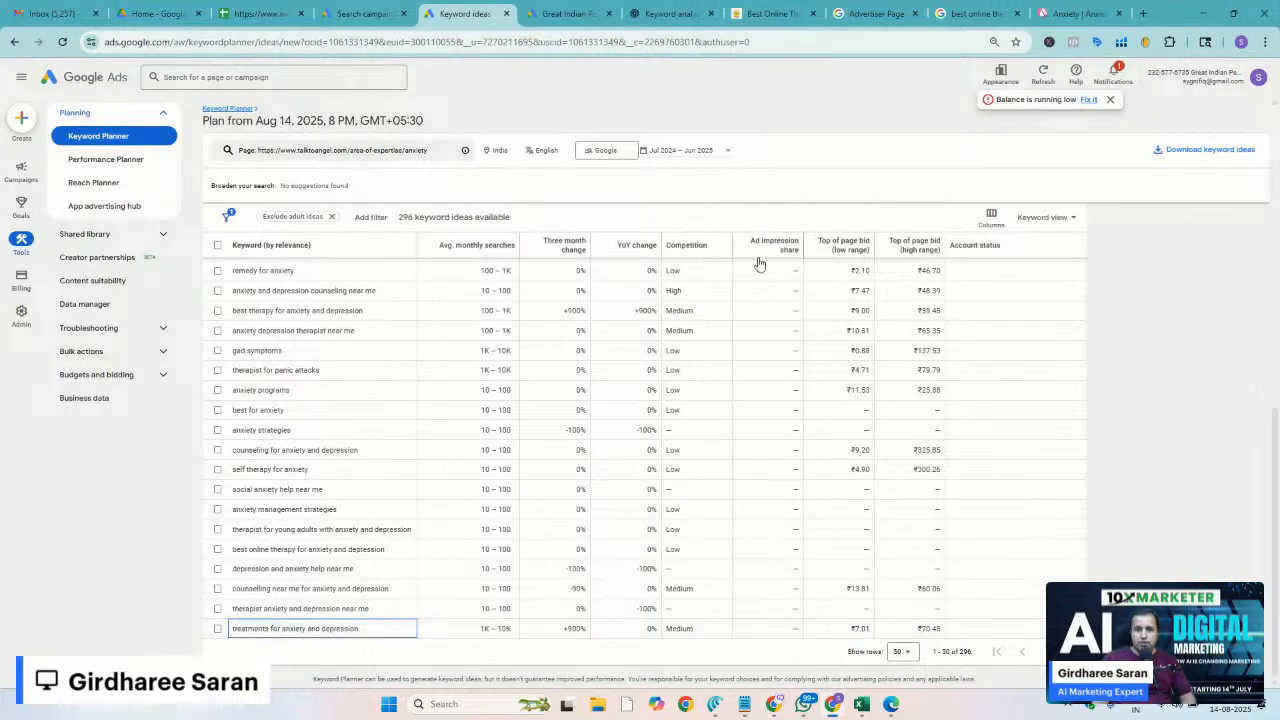
click(259, 15)
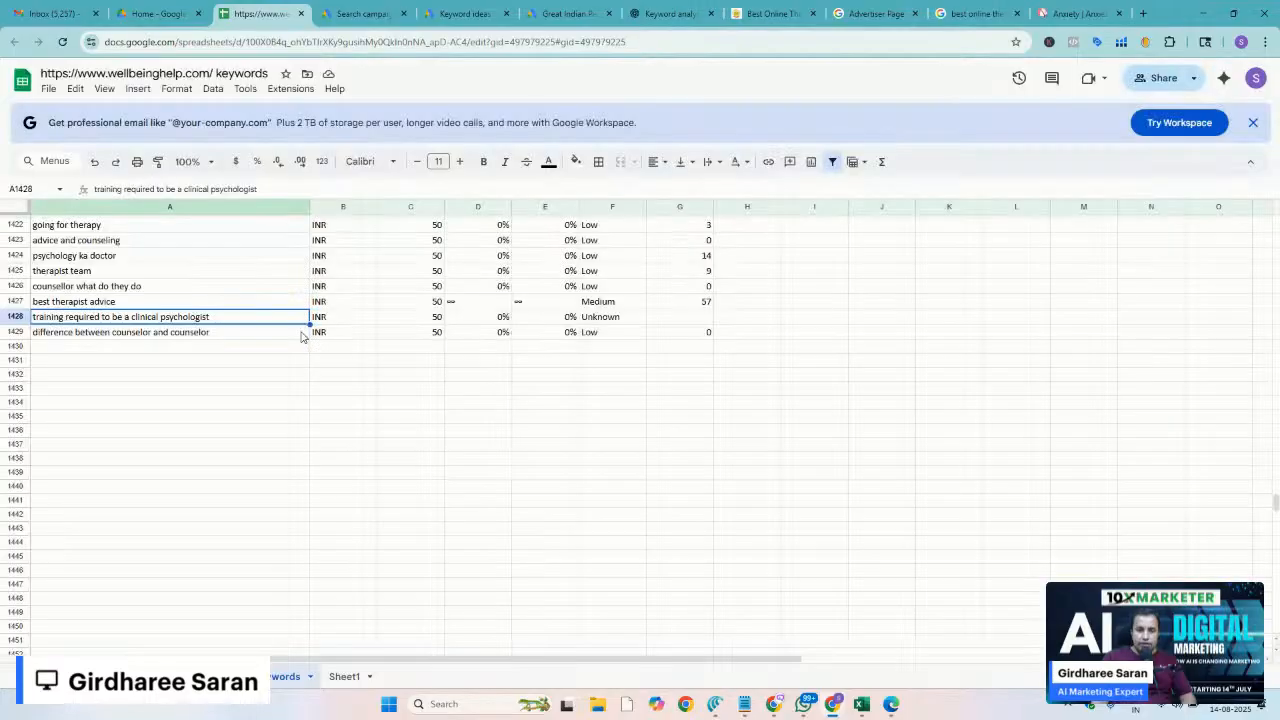
click(240, 490)
key(Up)
key(Up)
key(Up)
key(Up)
key(Up)
key(Up)
key(Up)
key(Up)
key(Up)
key(Up)
key(Up)
key(Up)
key(Up)
key(Up)
key(Up)
key(Up)
key(Up)
key(Up)
key(Up)
key(Up)
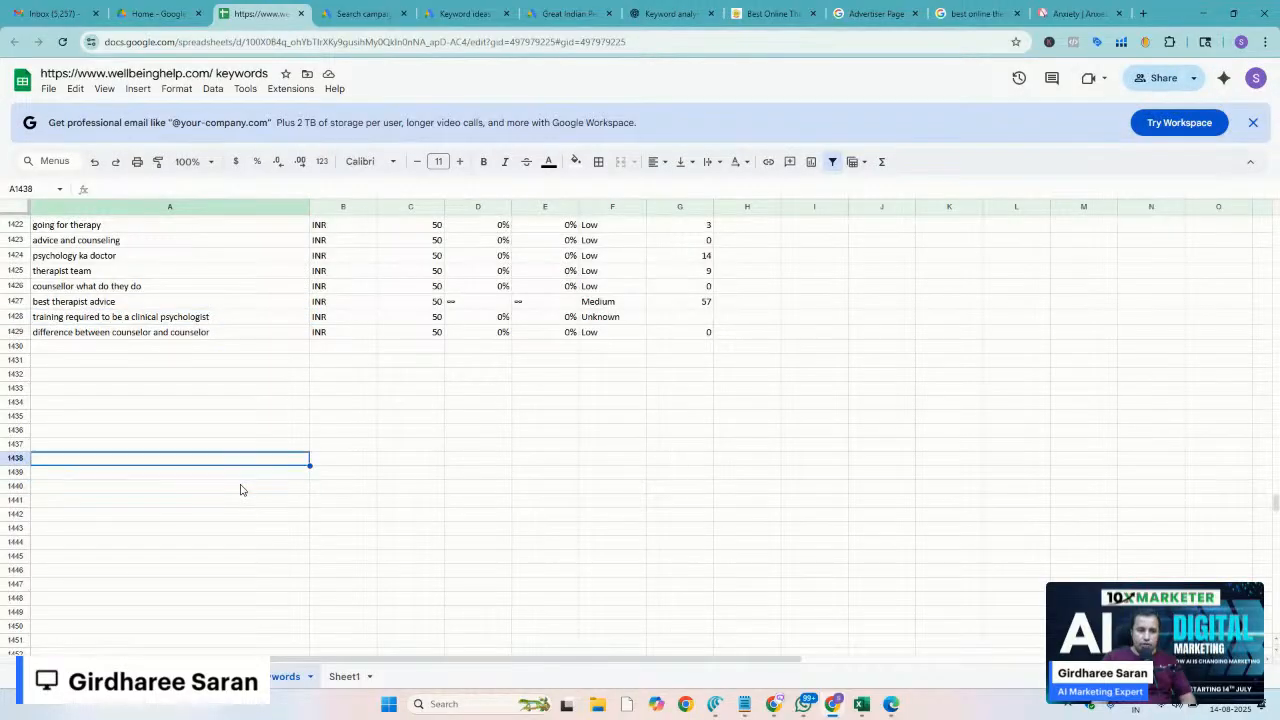
key(Up)
key(Up)
key(Up)
key(Up)
key(Up)
key(Up)
key(Up)
key(Up)
key(Up)
key(Up)
key(Up)
key(Up)
key(Up)
key(Up)
key(Up)
key(Up)
key(Up)
key(Up)
key(Up)
key(Up)
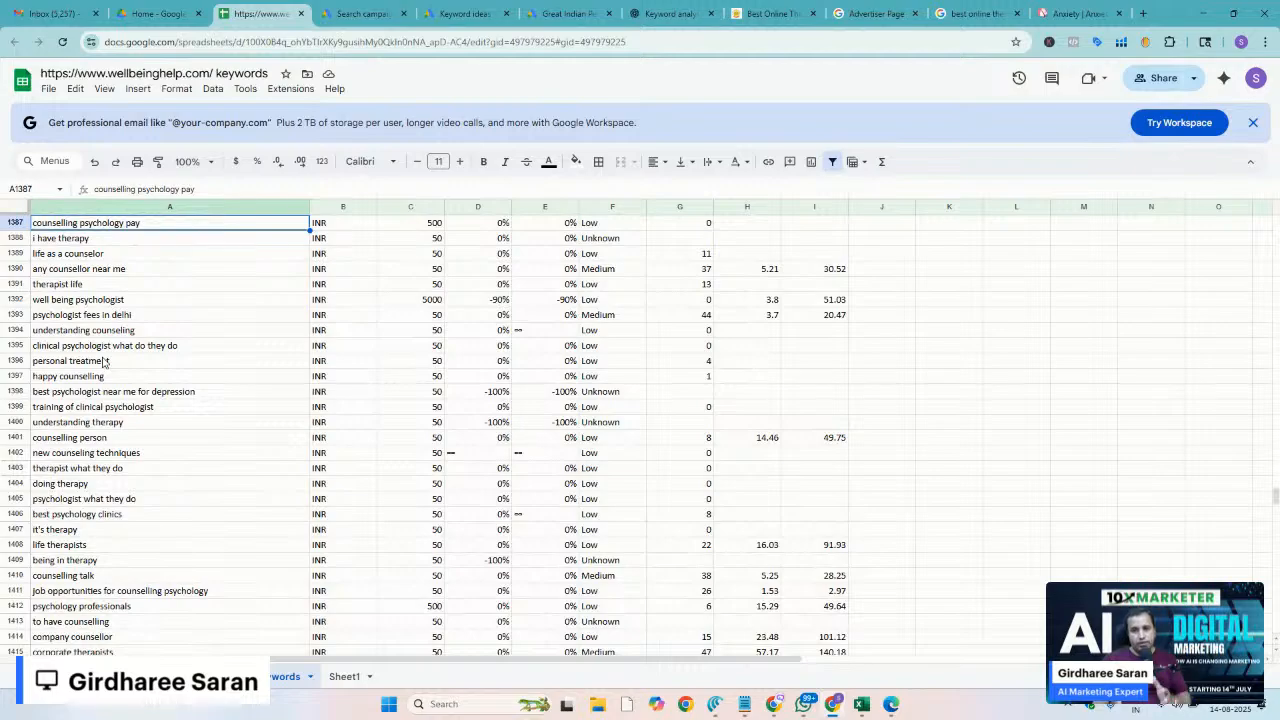
Switch to the ChatGPT keyword analysis chat and examine the commercial-intent prompt, the selection criteria and the proposed keyword themes
click(696, 10)
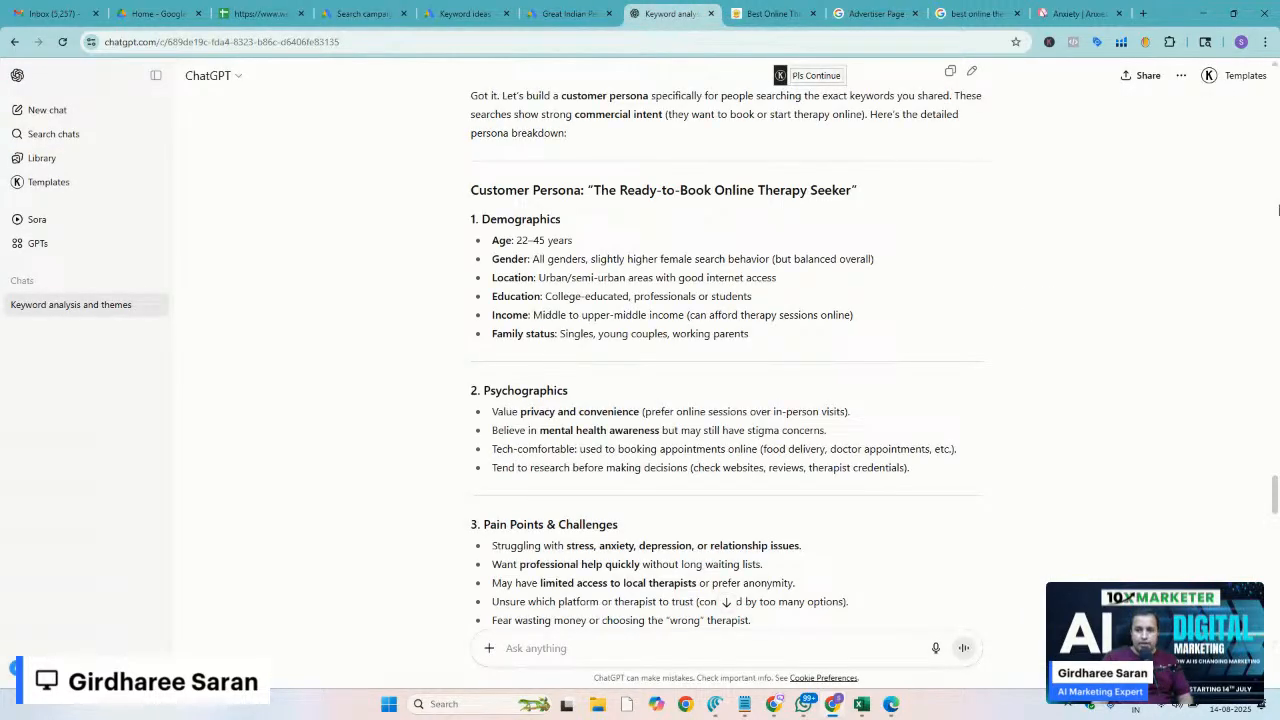
drag(1276, 480, 1277, 57)
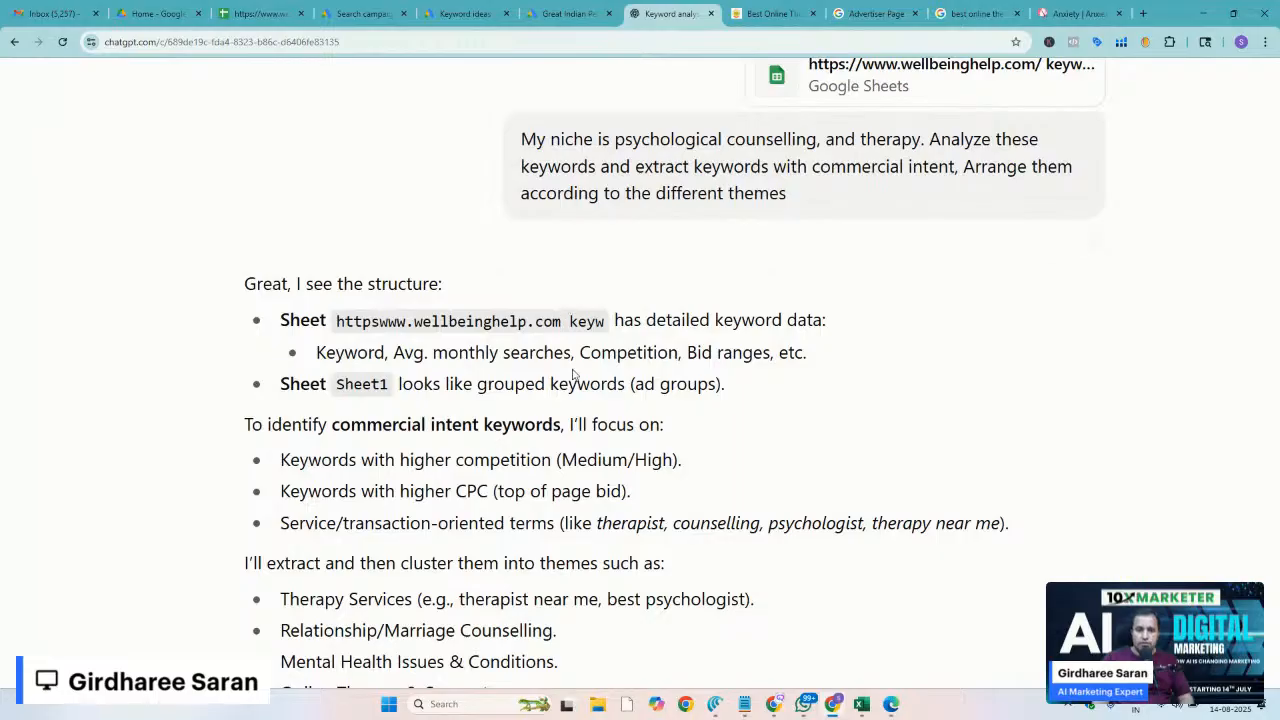
scroll(575, 372, down, 1)
scroll(573, 372, down, 2)
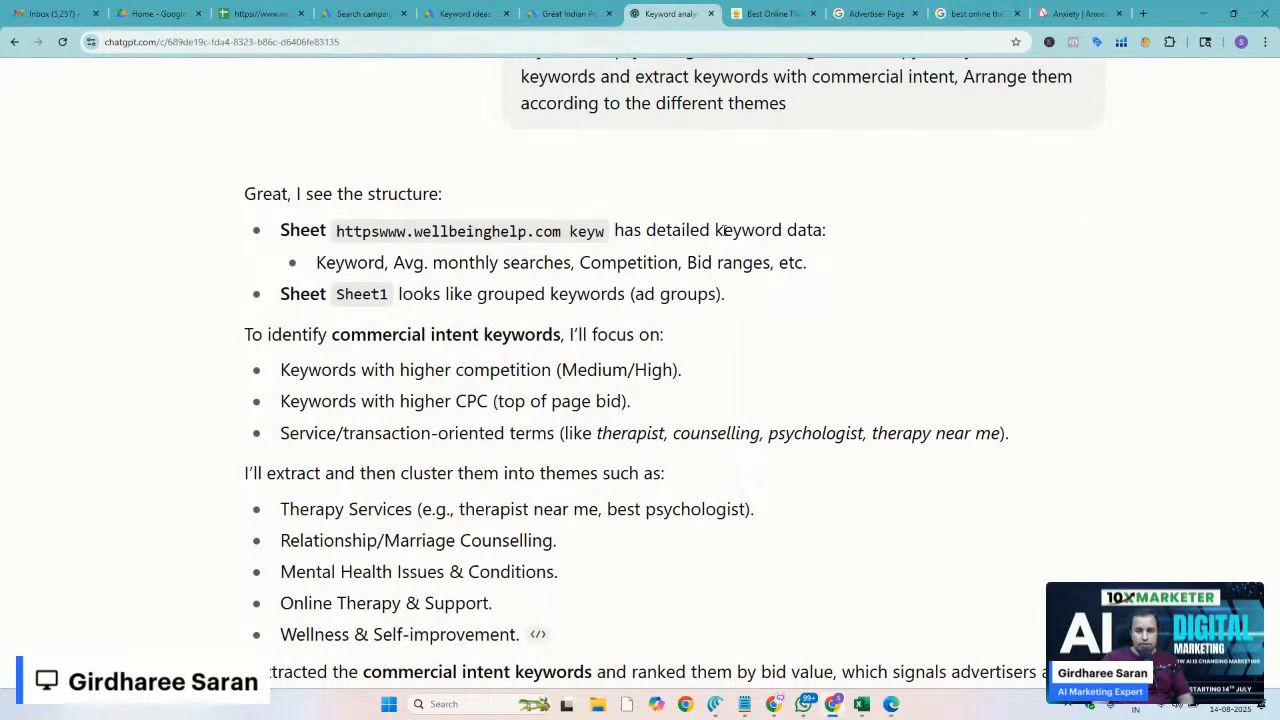
scroll(722, 231, down, 1)
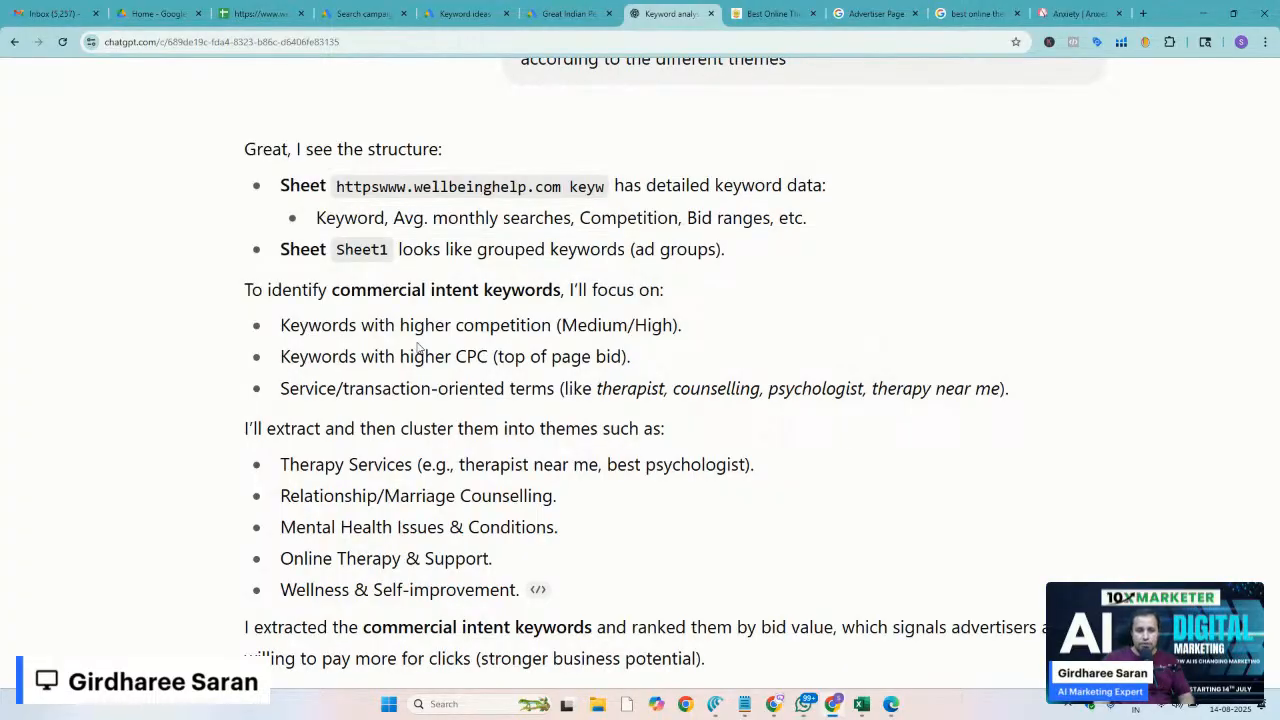
scroll(418, 348, down, 1)
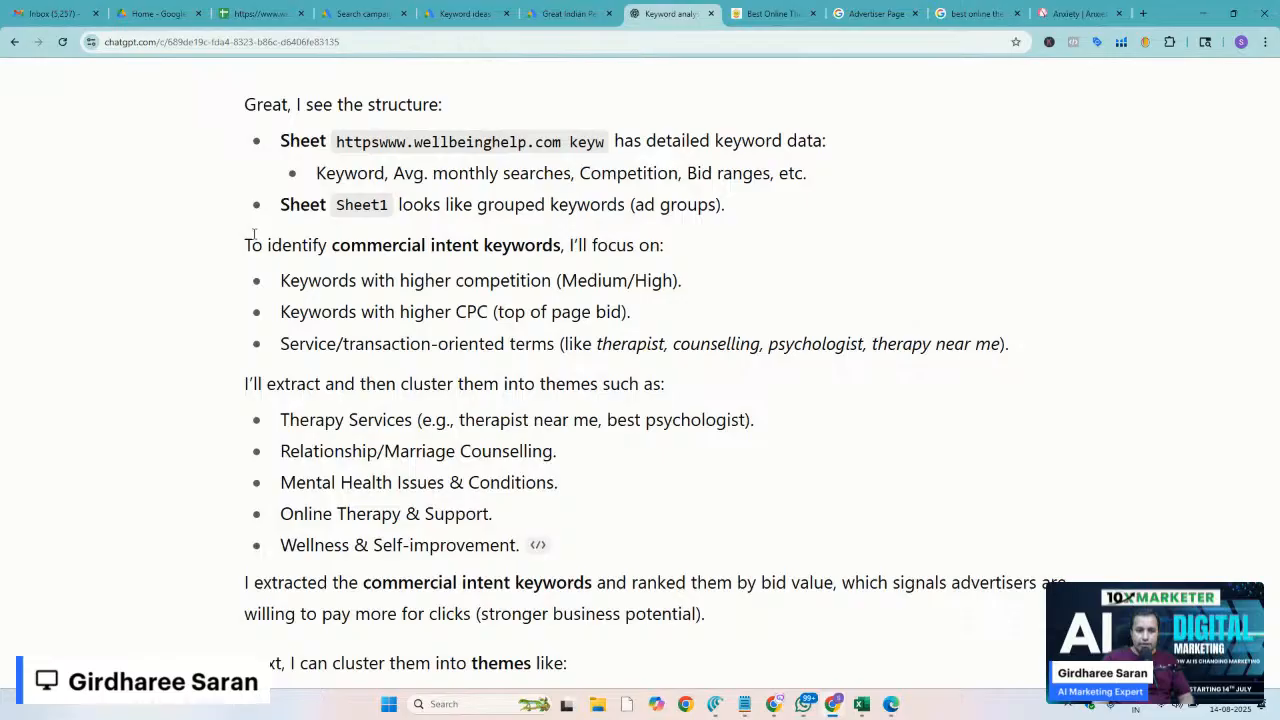
scroll(315, 338, up, 3)
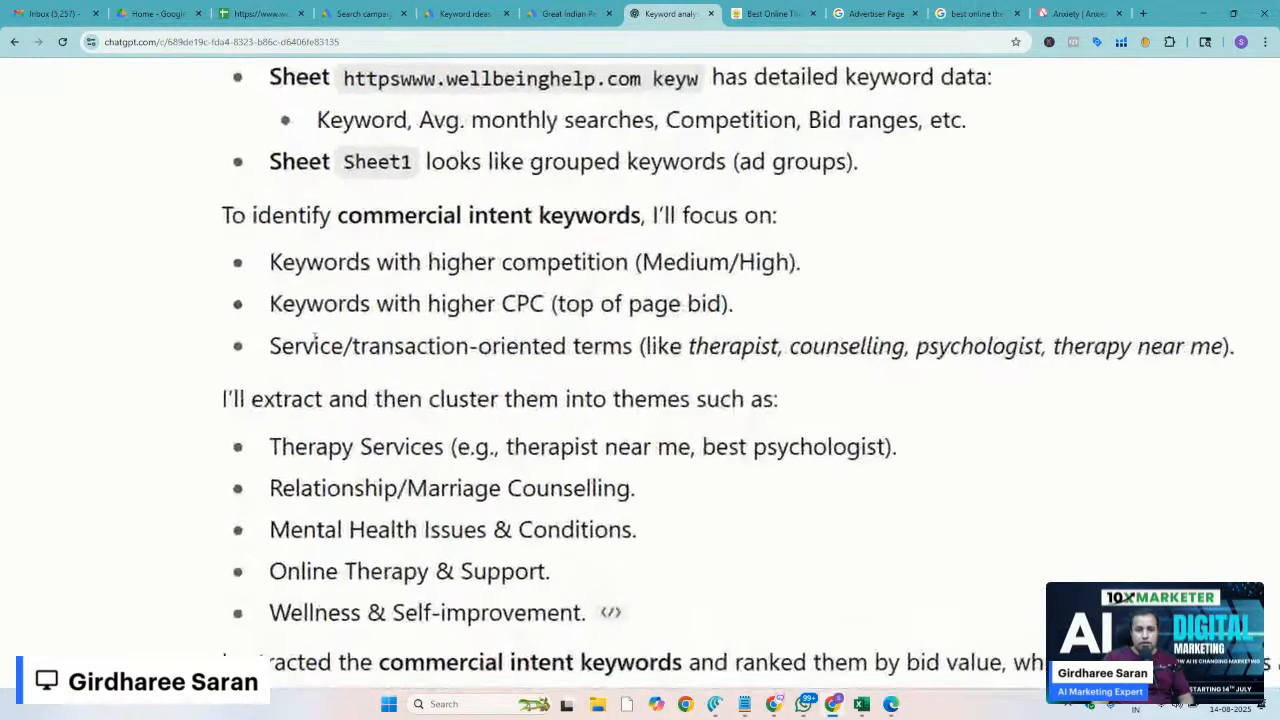
scroll(408, 306, right, 1)
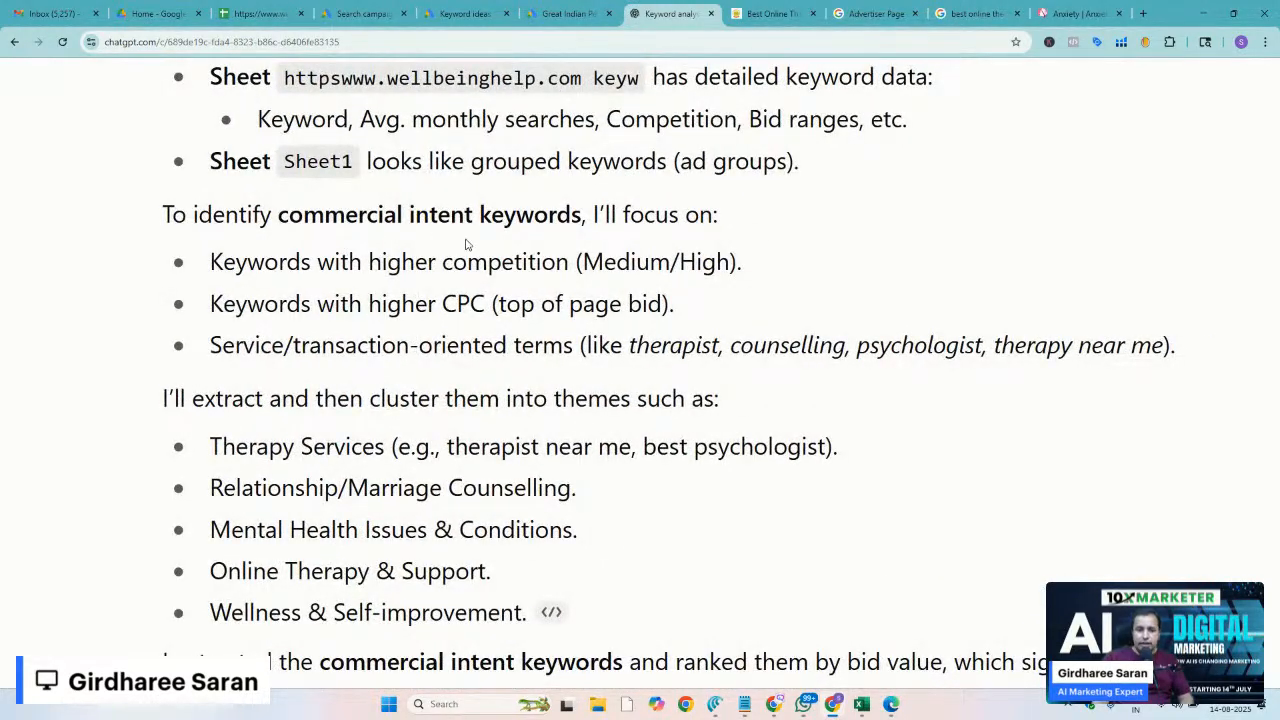
scroll(465, 243, down, 1)
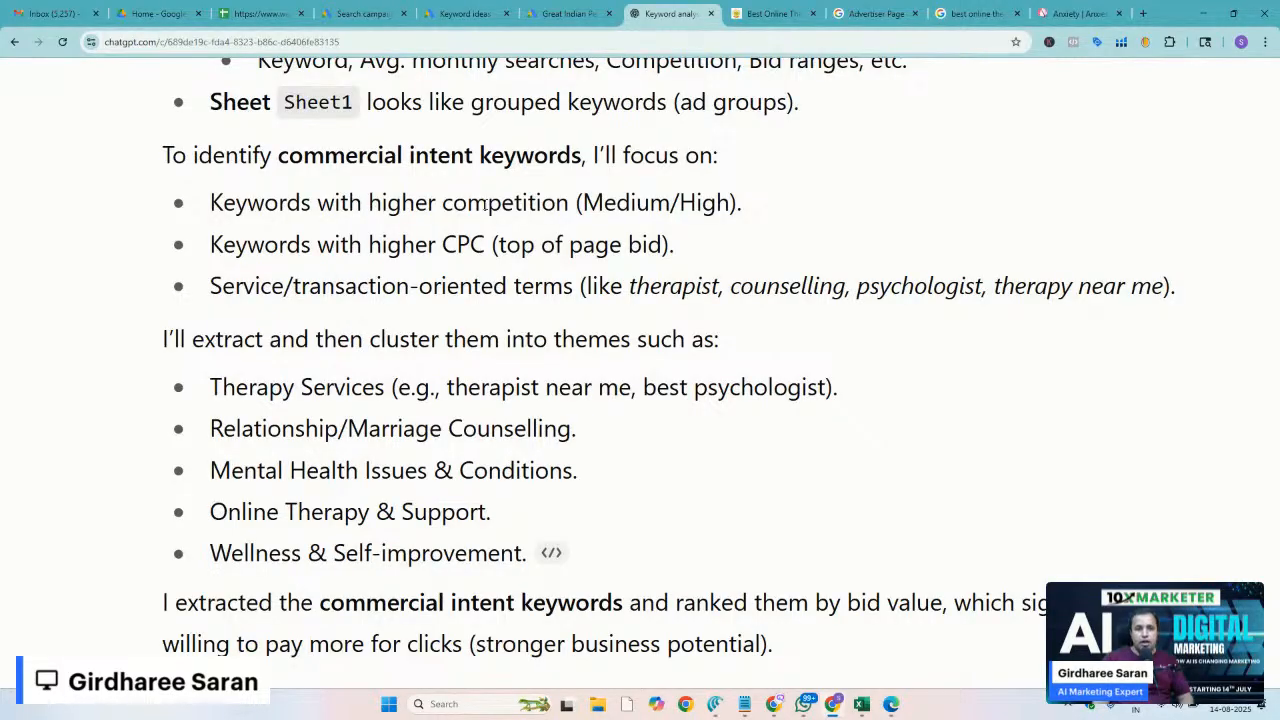
scroll(473, 290, down, 1)
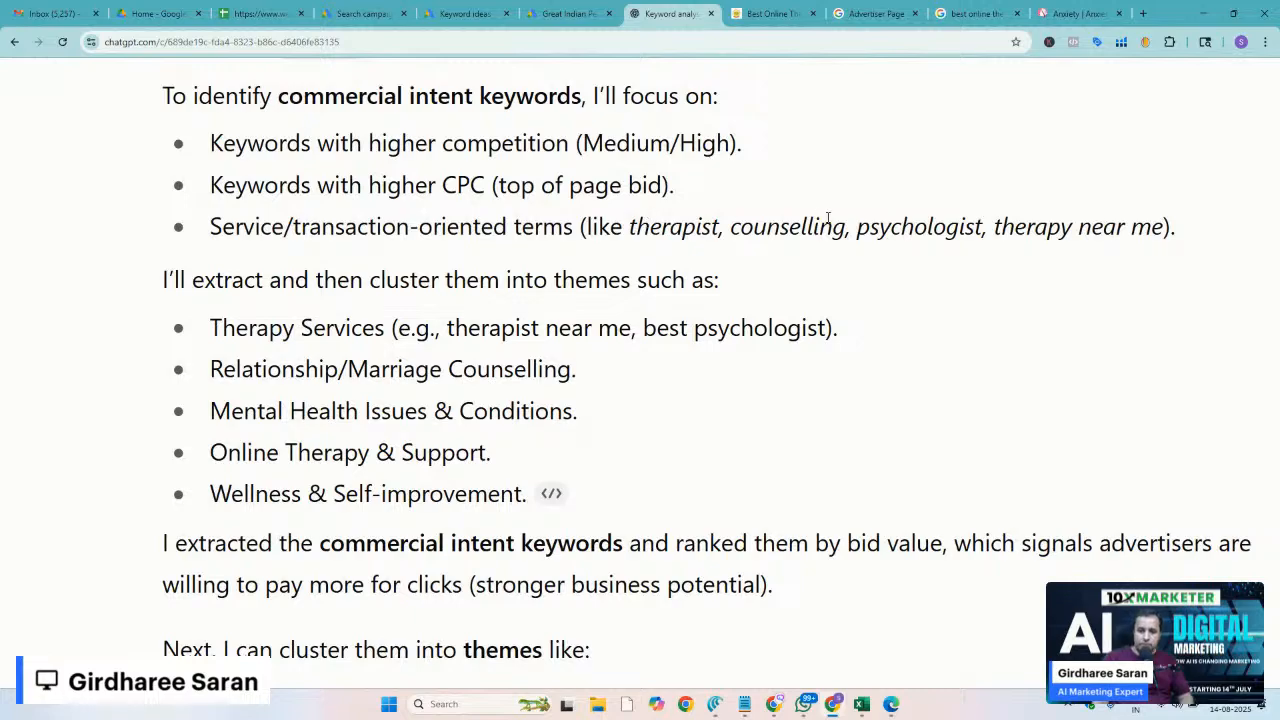
scroll(137, 281, down, 1)
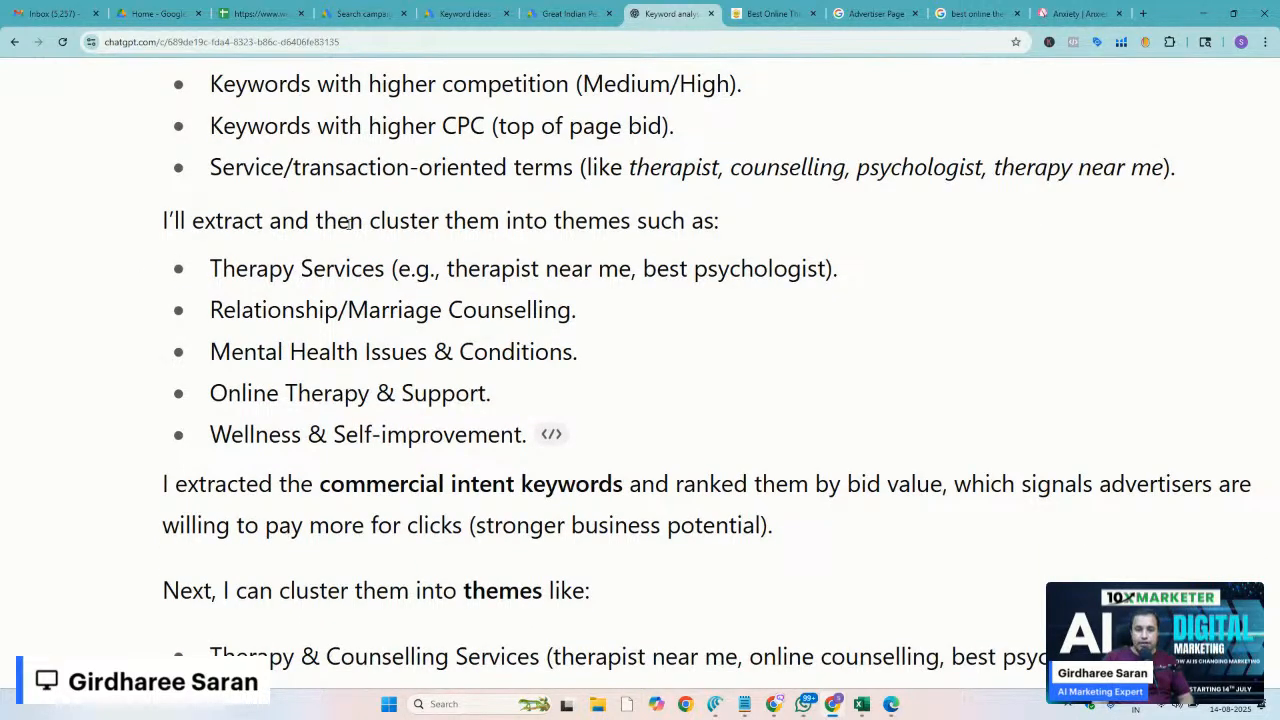
Examine the first list of keyword themes in the chat, from Therapy Services to Wellness & Self-improvement
drag(369, 220, 634, 220)
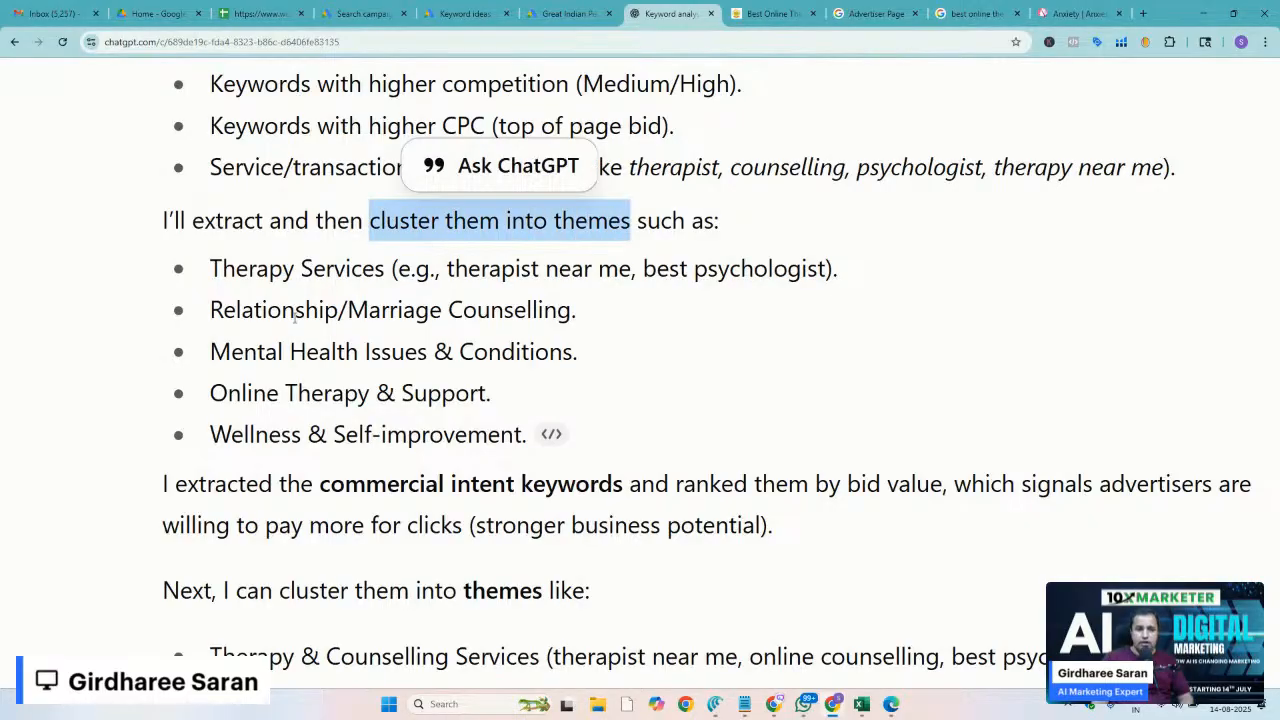
click(211, 284)
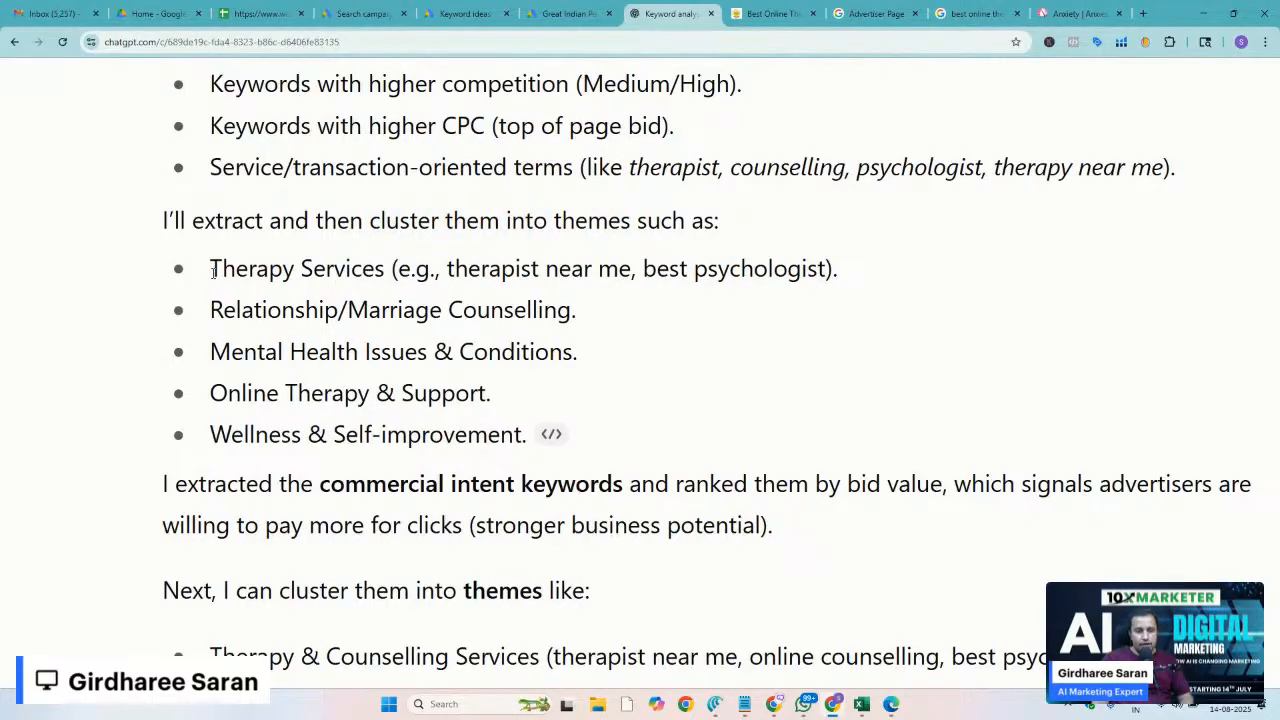
drag(212, 271, 376, 285)
click(277, 315)
drag(210, 310, 576, 320)
scroll(575, 323, down, 1)
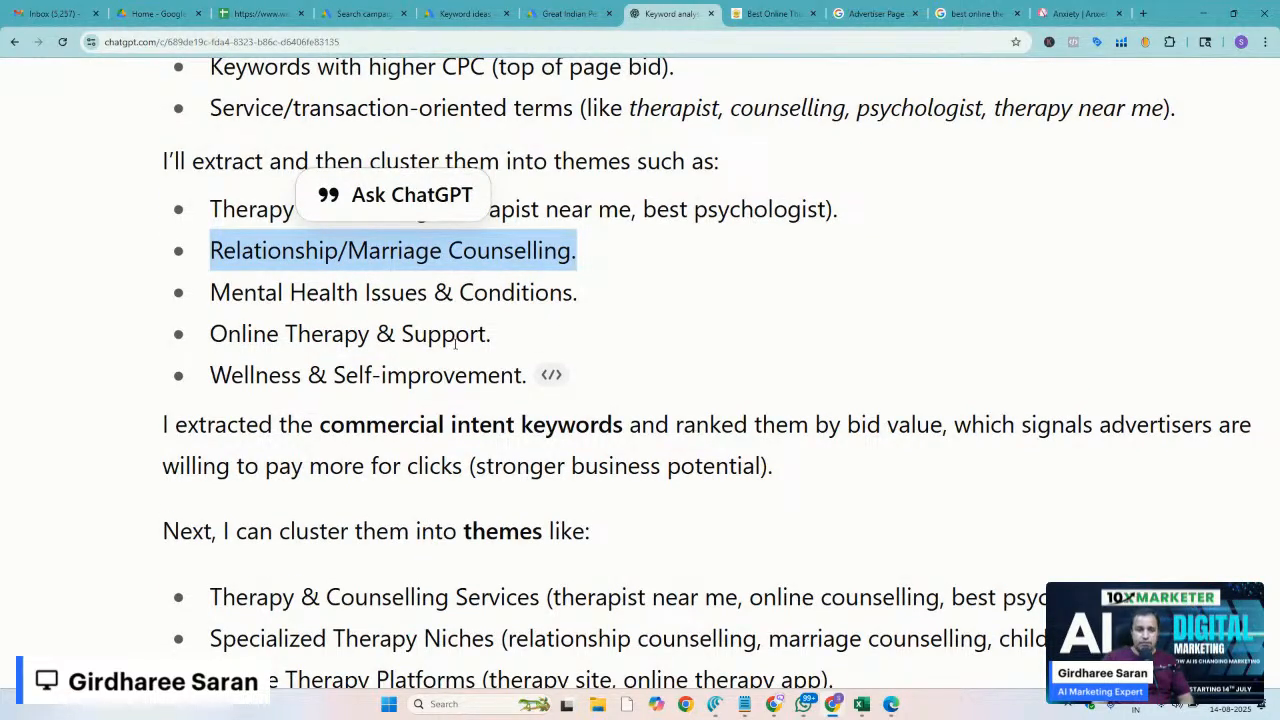
click(425, 390)
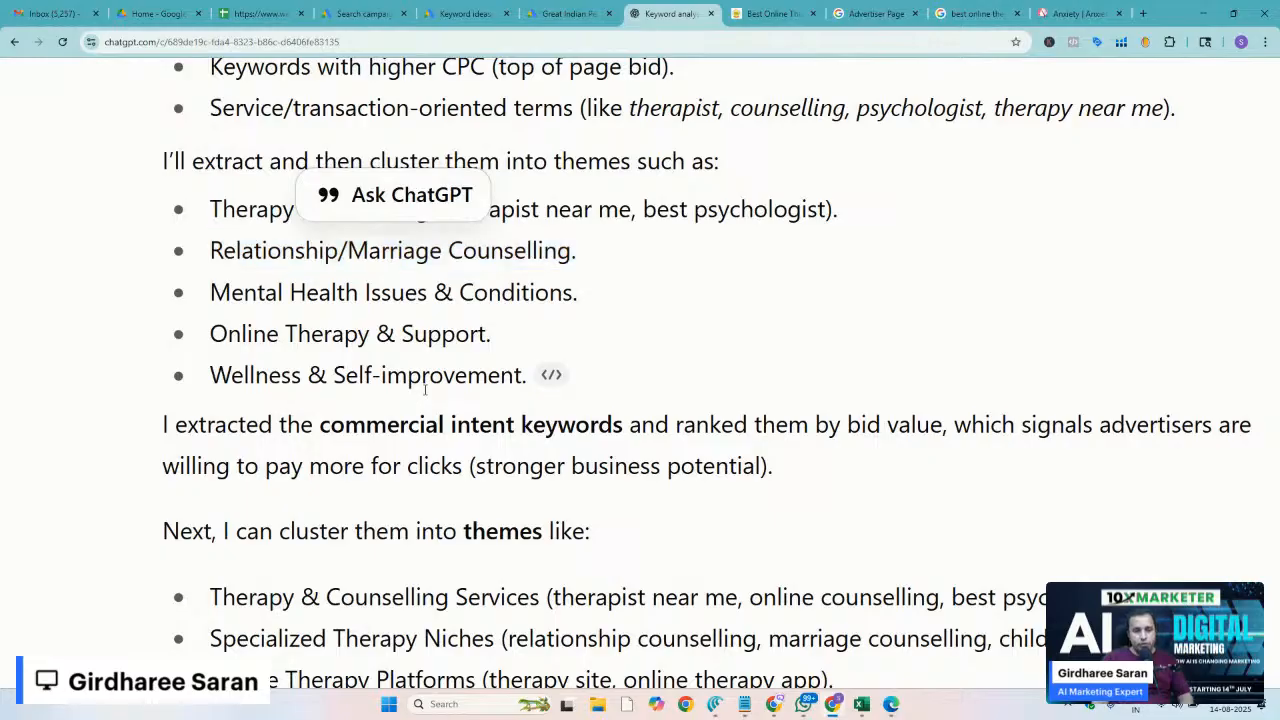
triple_click(268, 209)
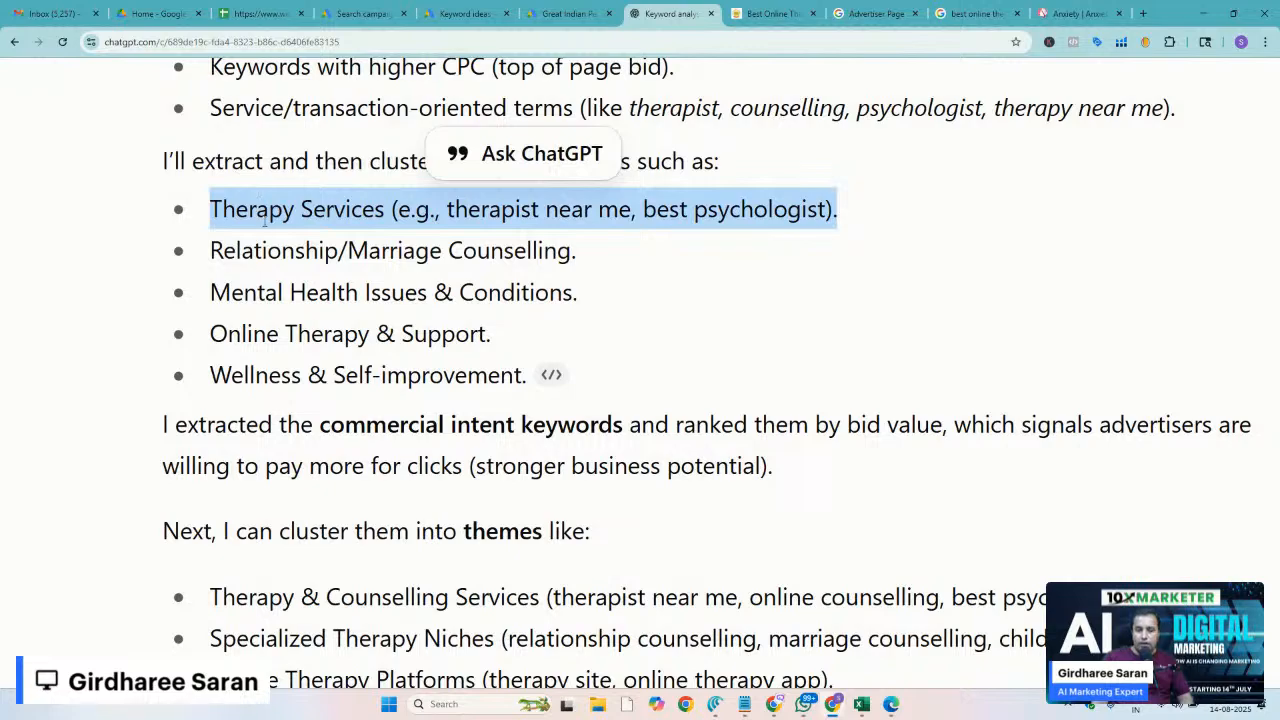
double_click(266, 209)
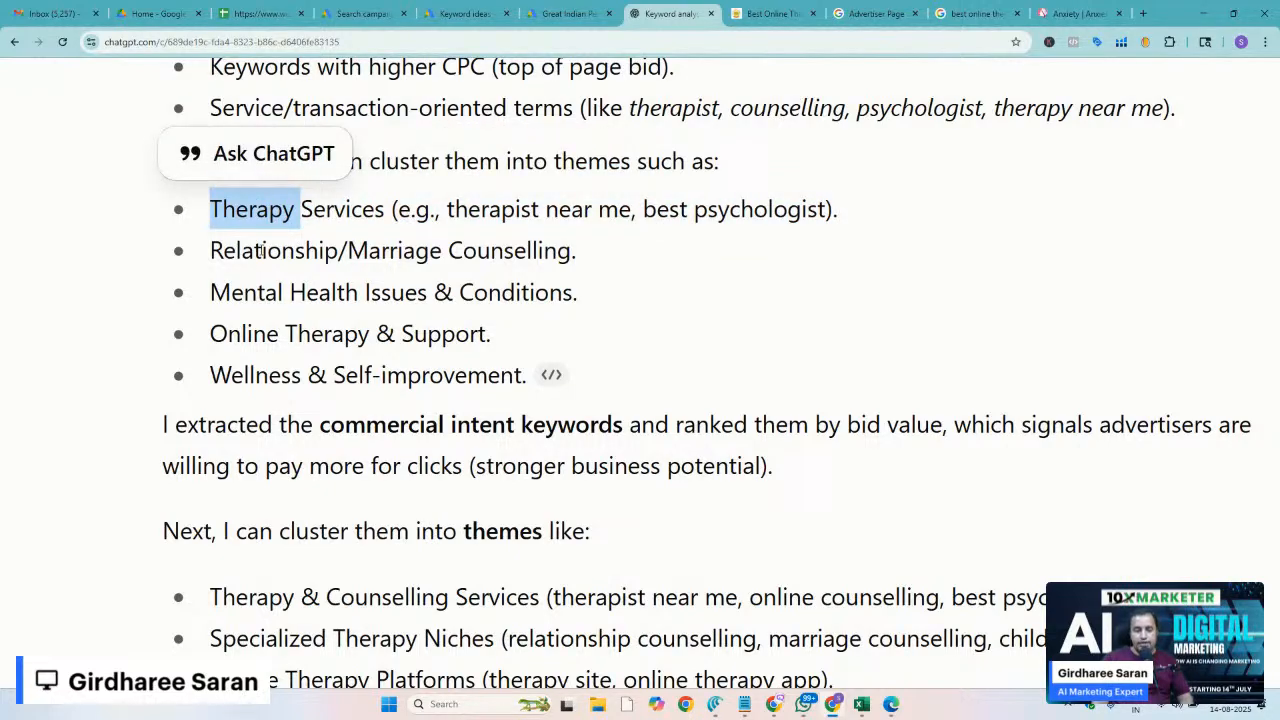
click(269, 285)
Review the refined theme proposal, the organized theme groups and the reply offering the organized keywords Excel file
scroll(269, 285, down, 2)
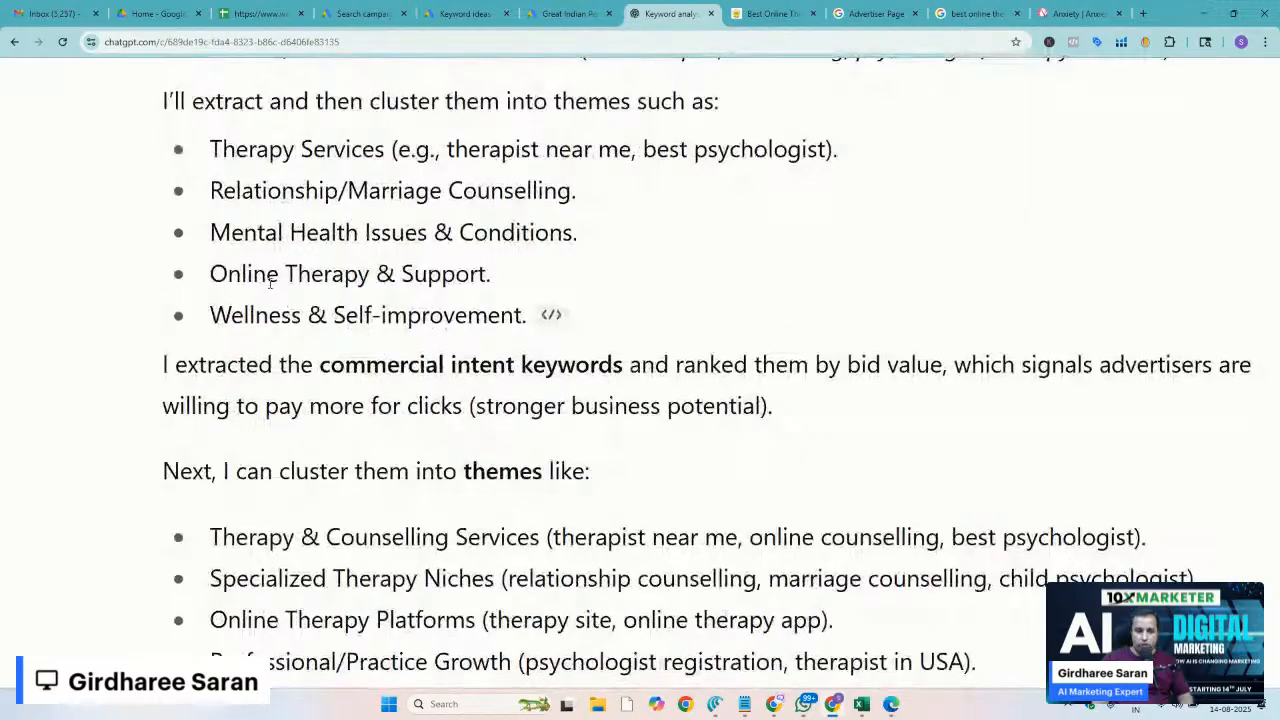
scroll(263, 348, right, 1)
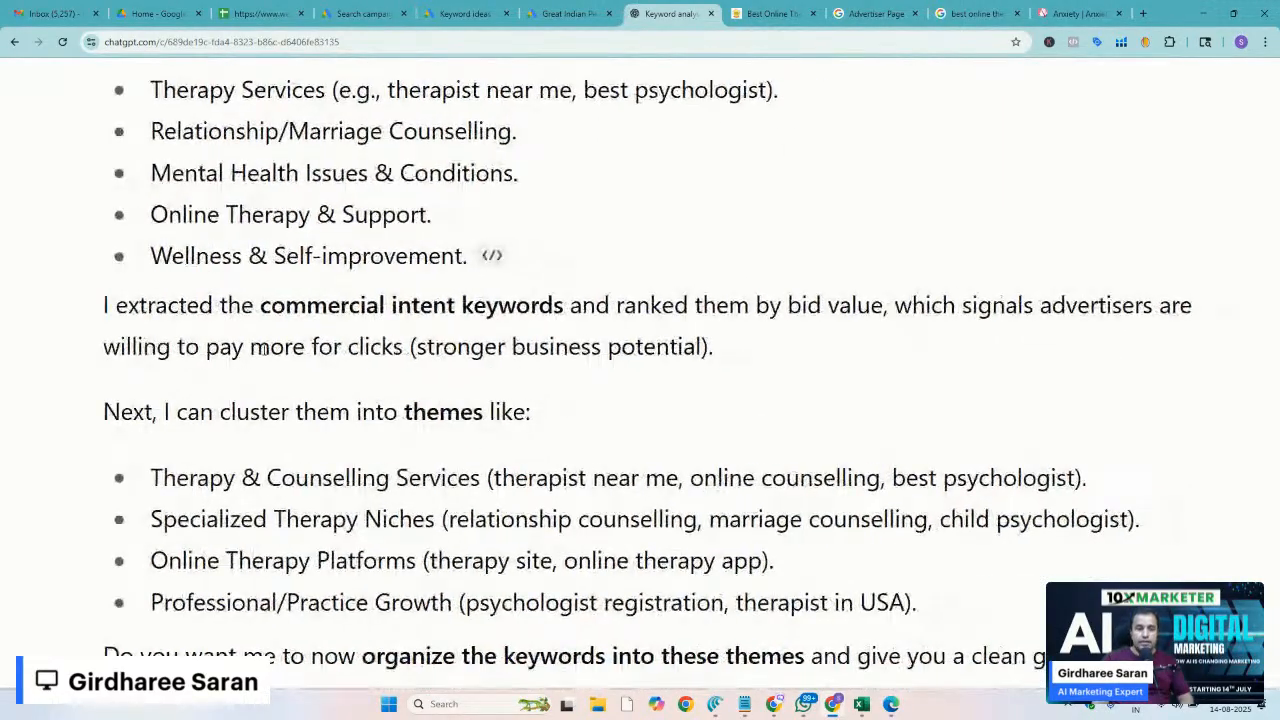
scroll(263, 348, down, 1)
scroll(263, 348, up, 1)
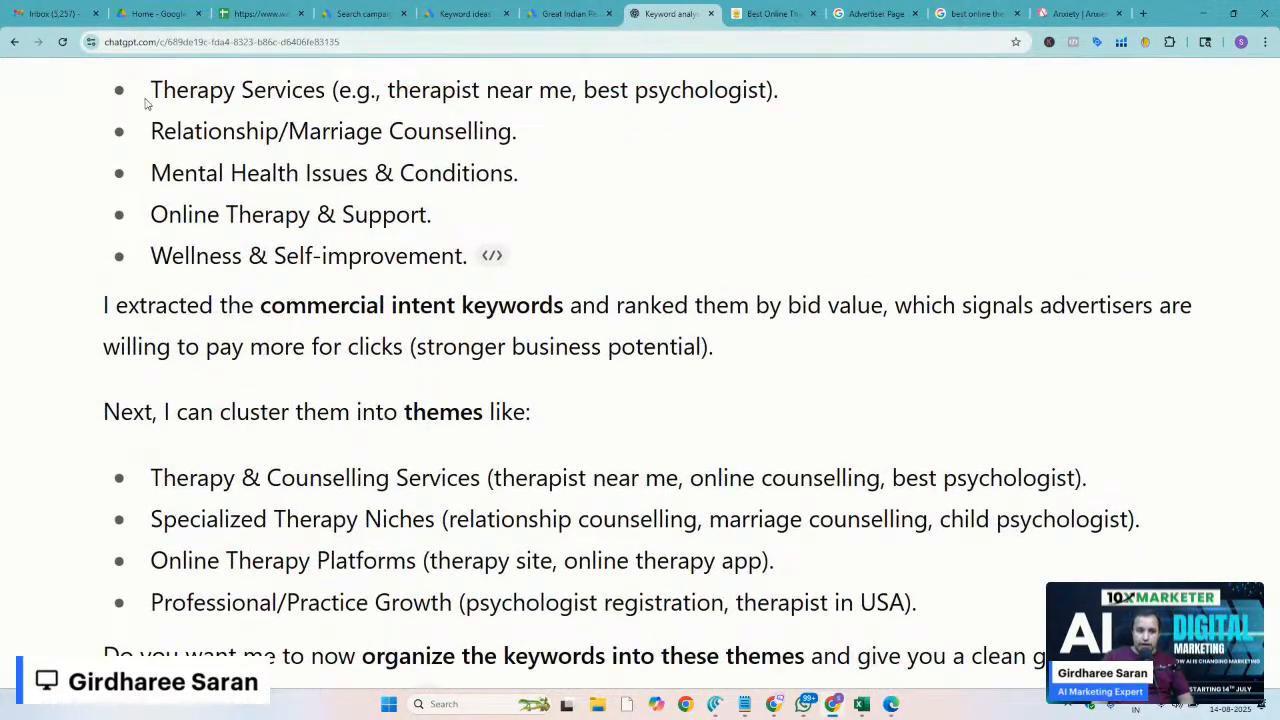
scroll(203, 258, down, 4)
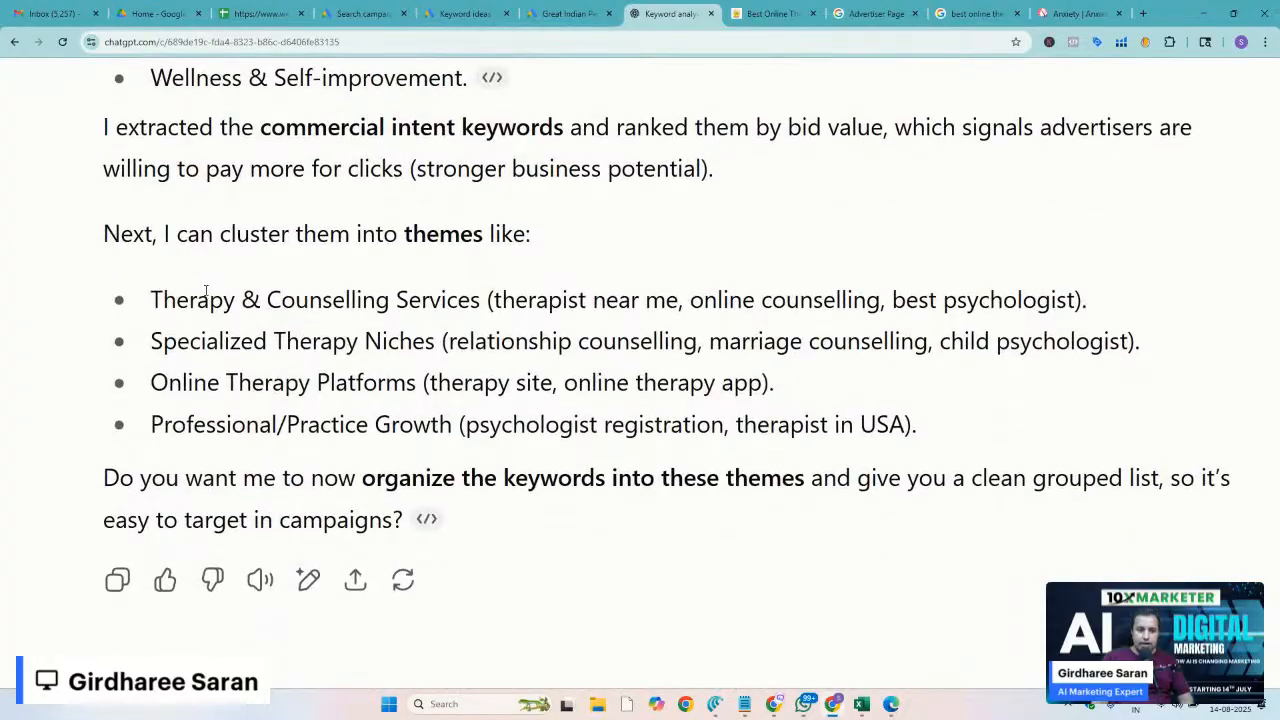
scroll(210, 342, down, 3)
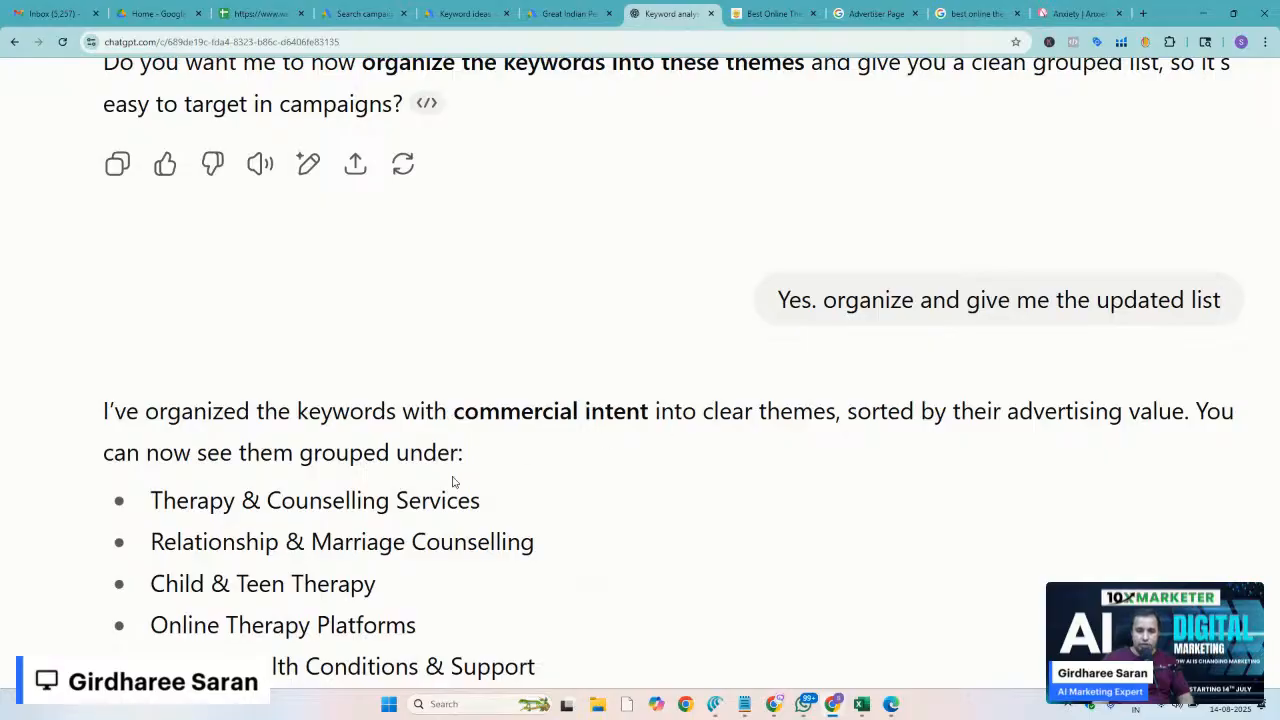
scroll(452, 479, down, 1)
scroll(452, 479, down, 3)
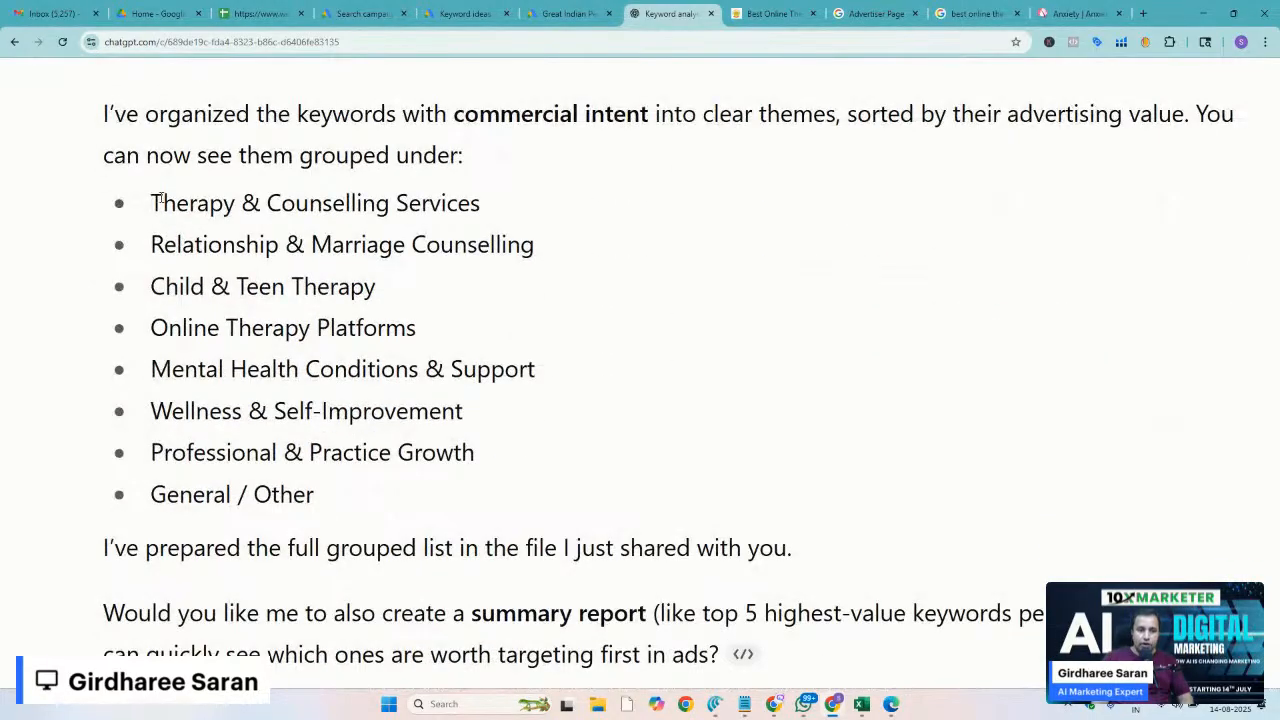
drag(155, 203, 314, 490)
scroll(314, 490, down, 6)
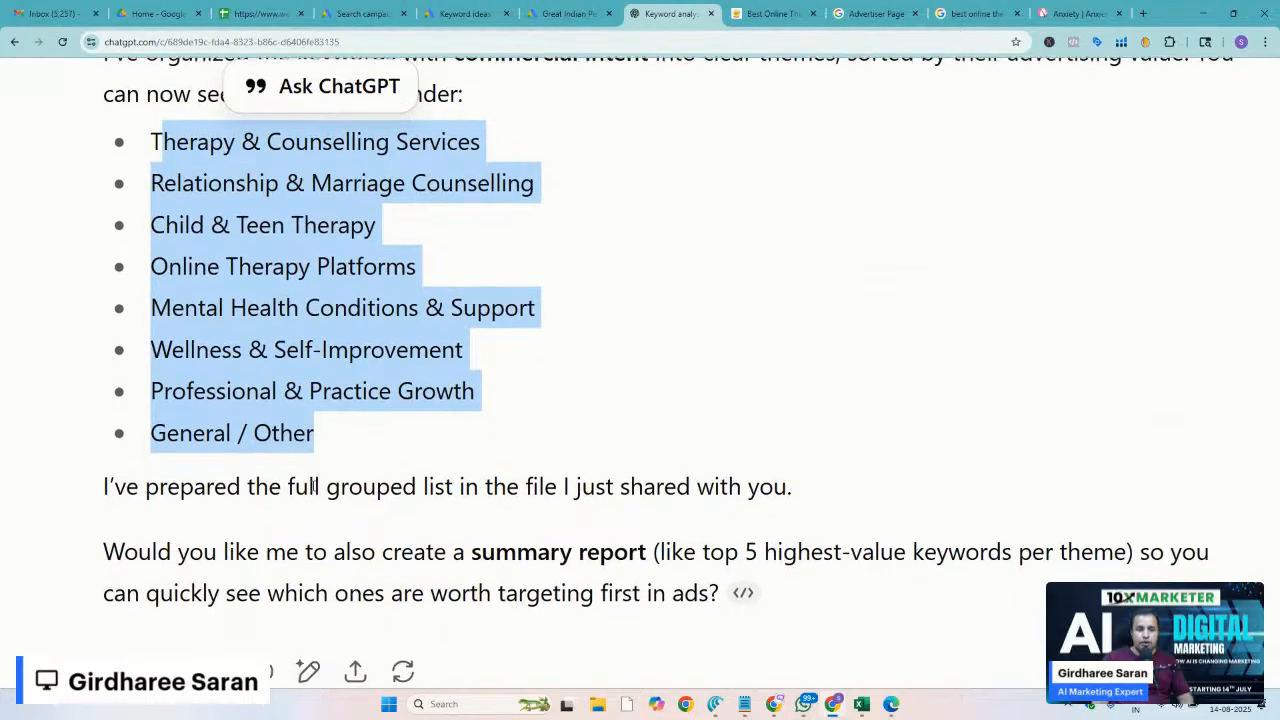
scroll(420, 494, down, 3)
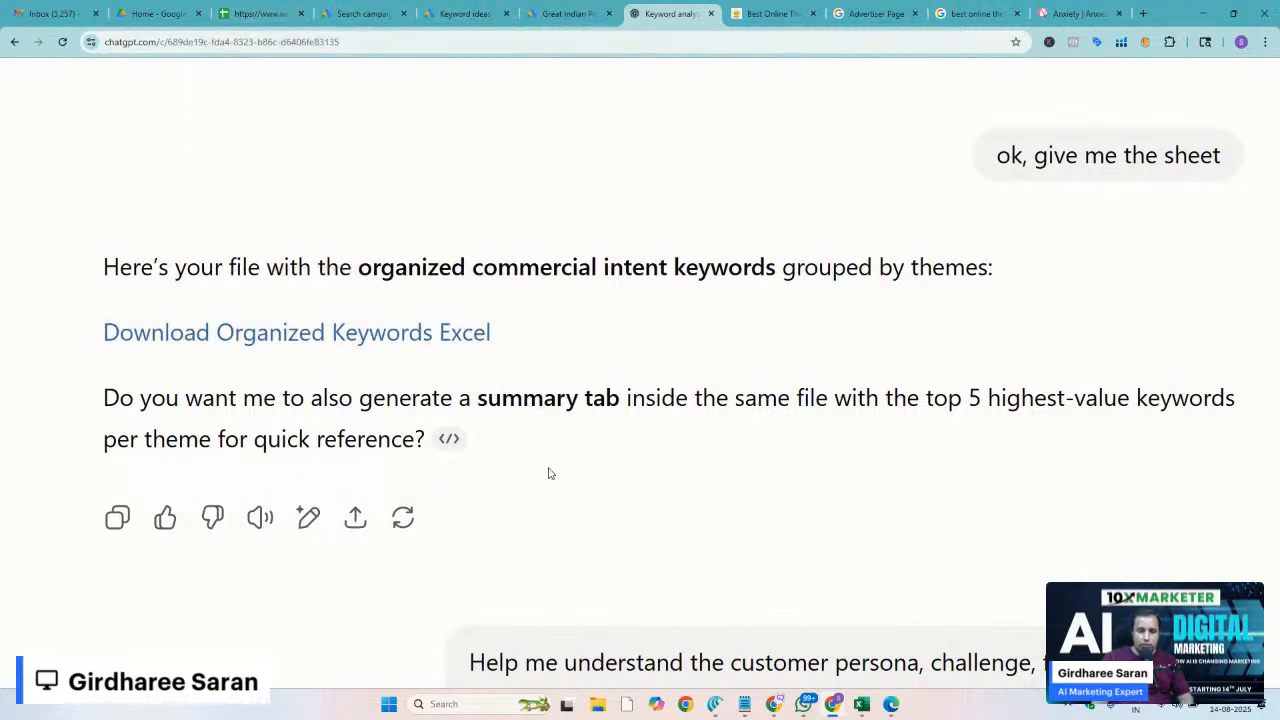
Switch to organized_commercial_keywords.xlsx in Excel and widen the Theme column
click(860, 704)
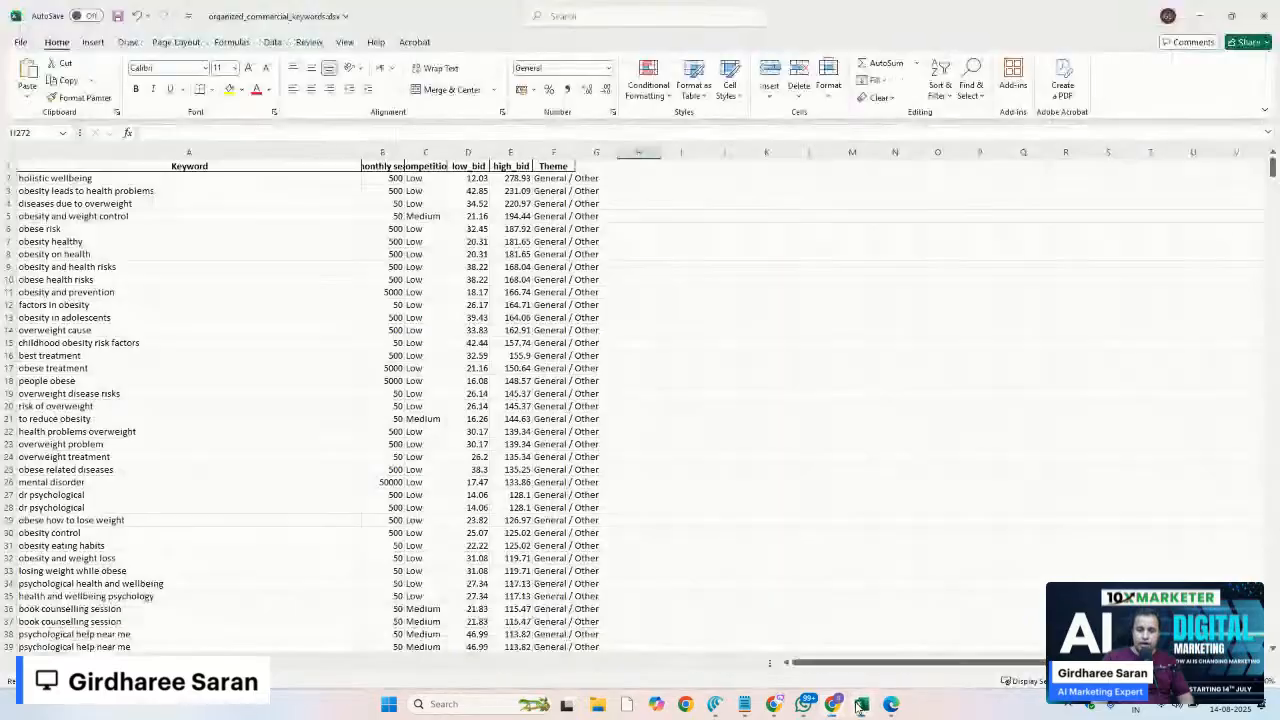
click(289, 391)
key(Up)
key(Up)
key(Up)
key(Up)
key(Up)
key(Up)
key(Up)
key(Up)
key(Up)
key(Up)
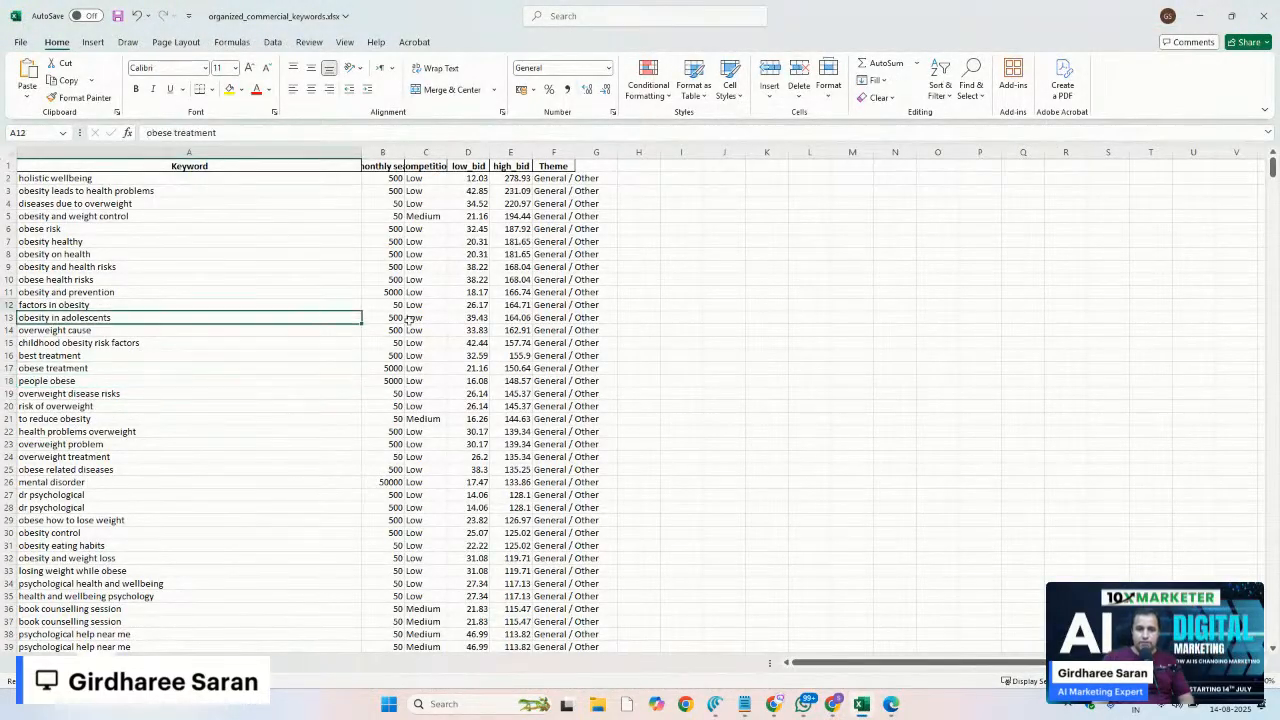
drag(577, 157, 687, 157)
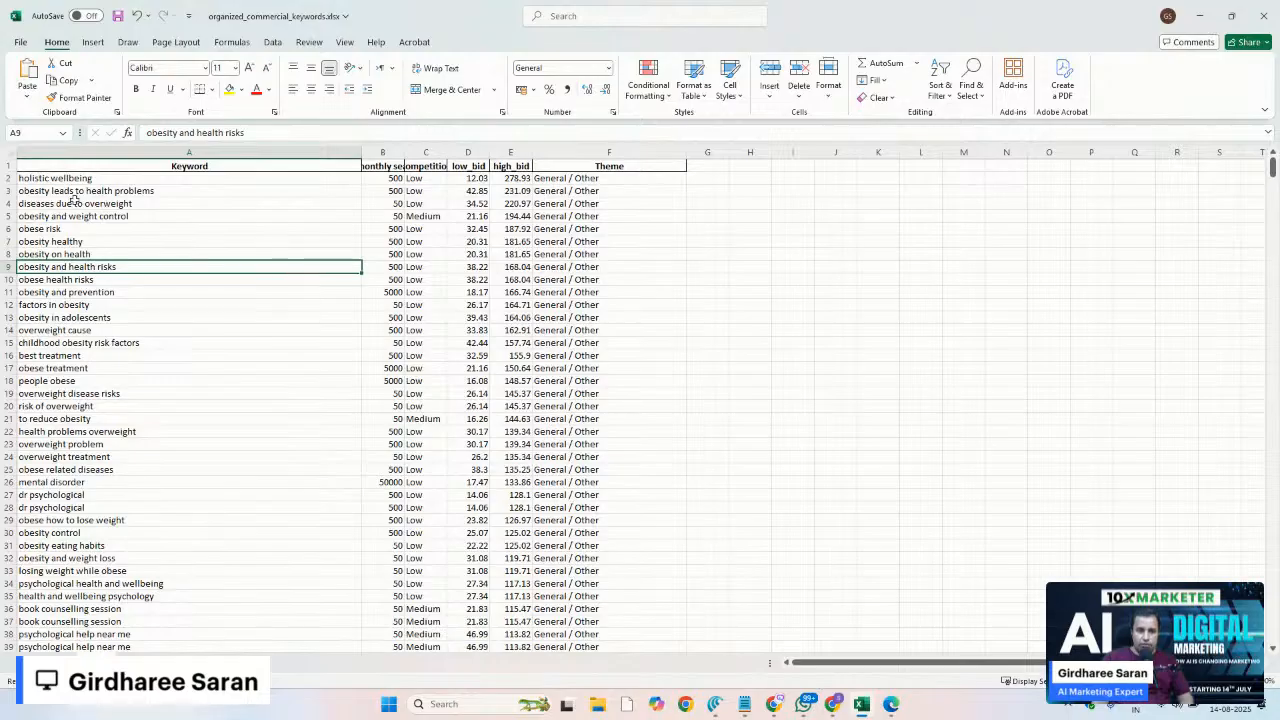
Look across the holistic wellbeing row and check the header of its monthly searches column
click(27, 176)
key(Right)
key(Right)
key(Right)
key(Right)
key(Right)
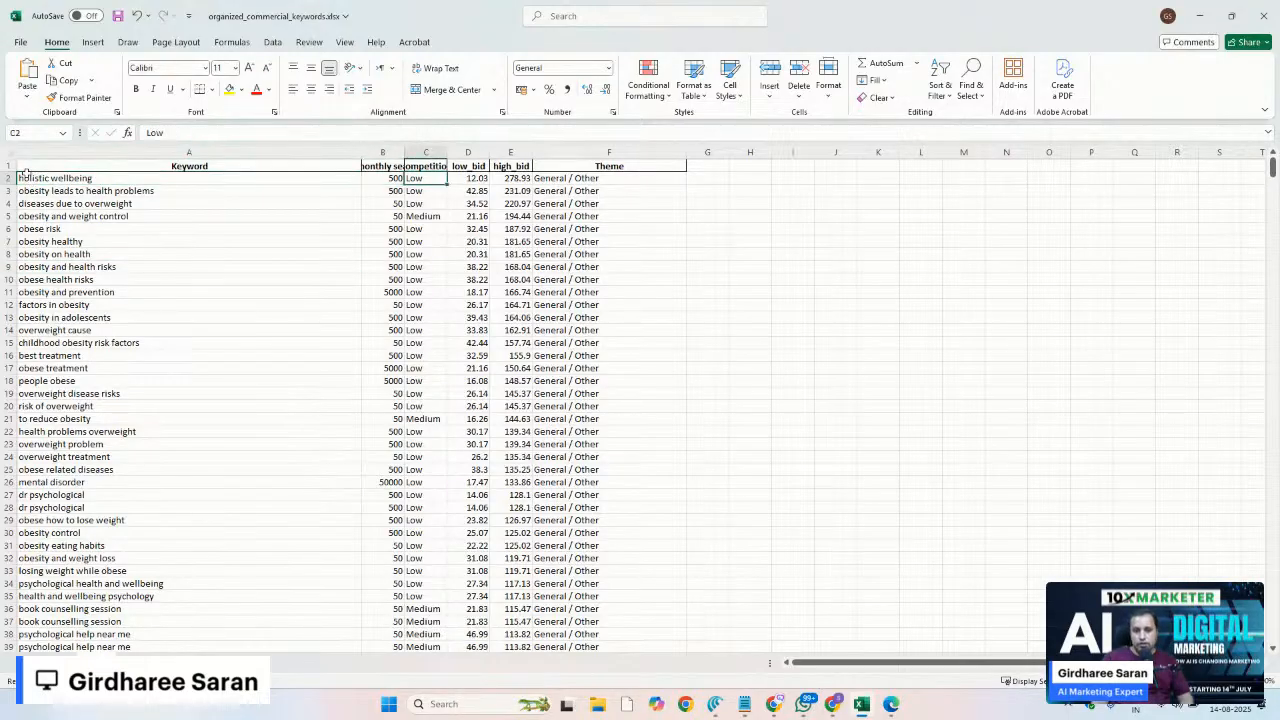
key(Left)
key(Left)
key(Left)
key(Left)
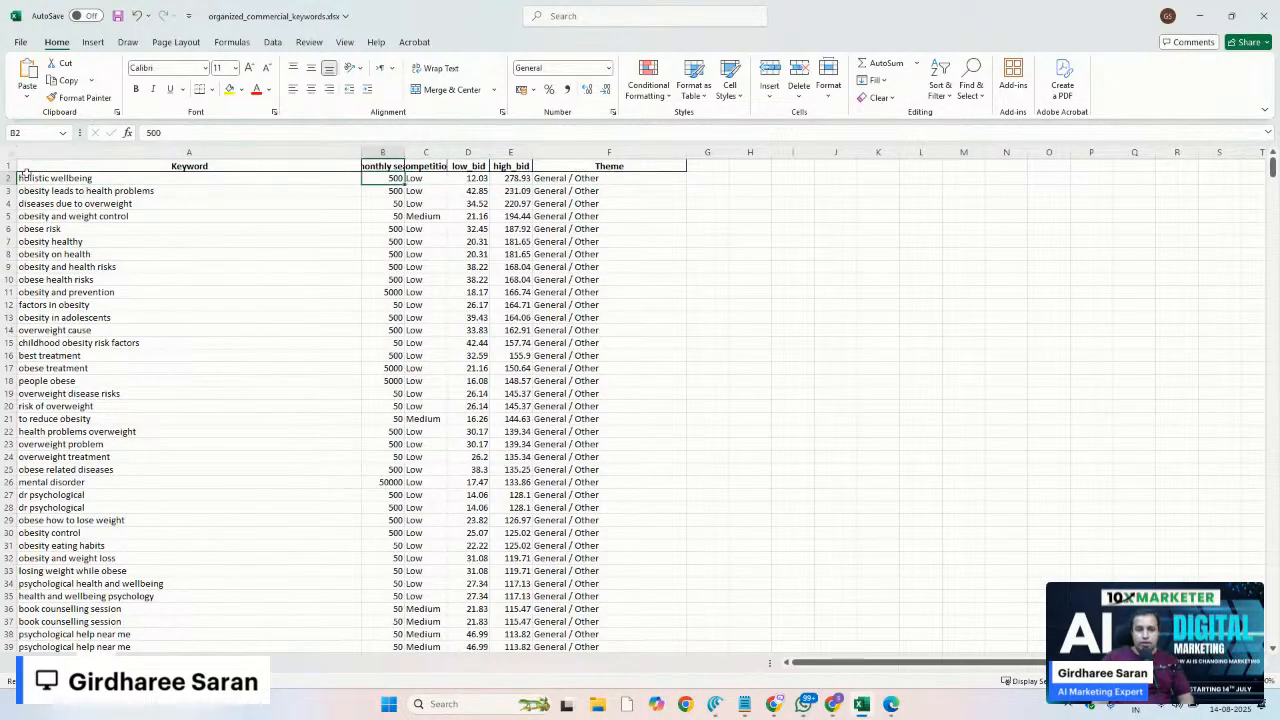
key(Up)
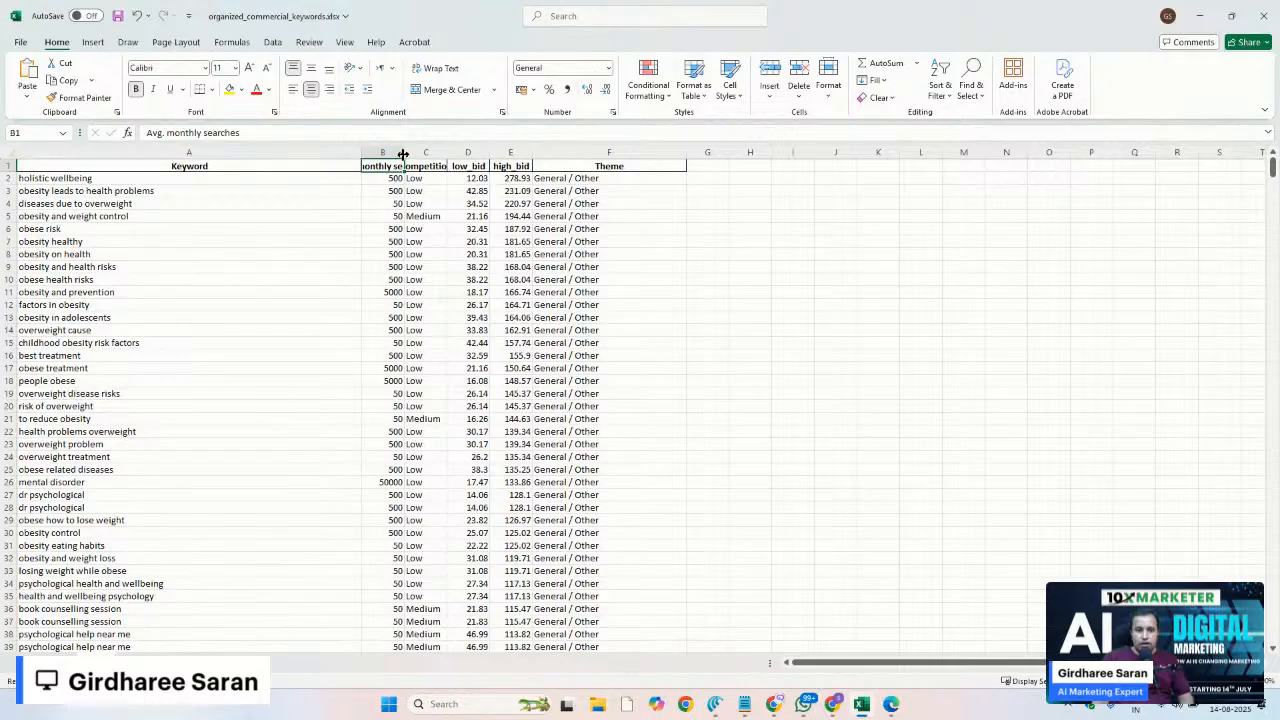
Autofit the Avg. monthly searches, Competition, low_bid and high_bid columns and enlarge the sheet view
double_click(404, 152)
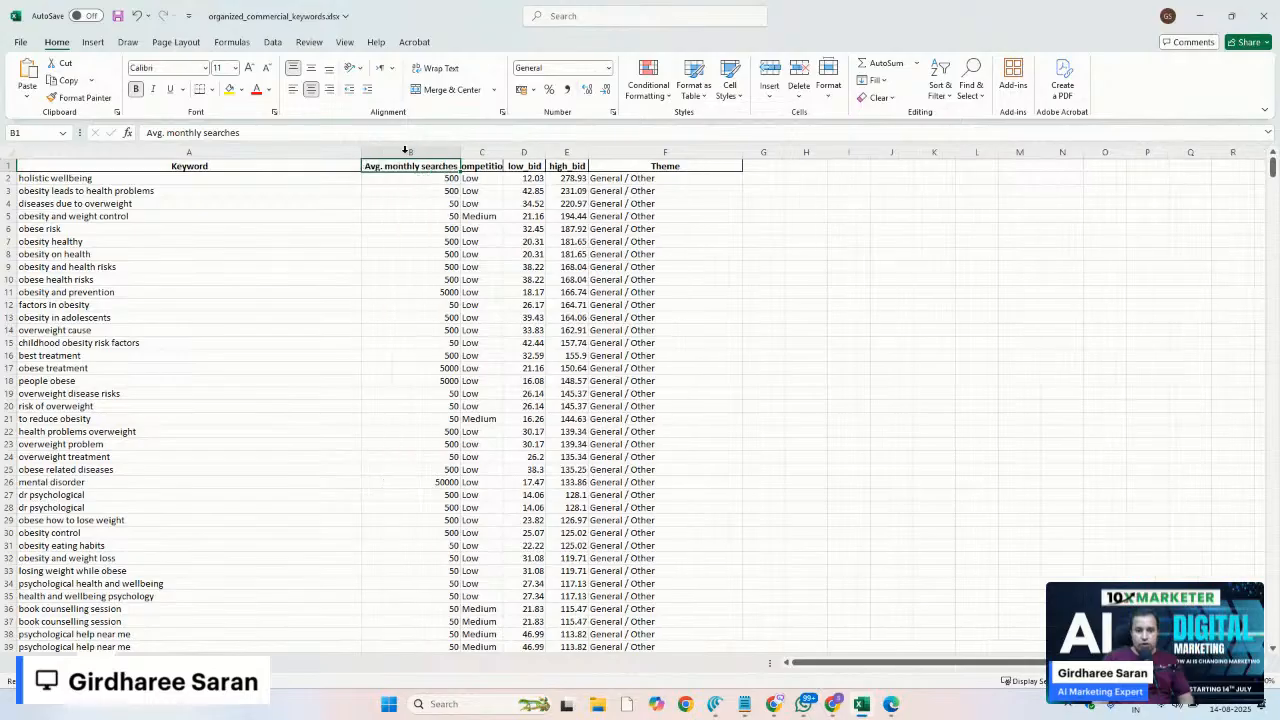
double_click(502, 152)
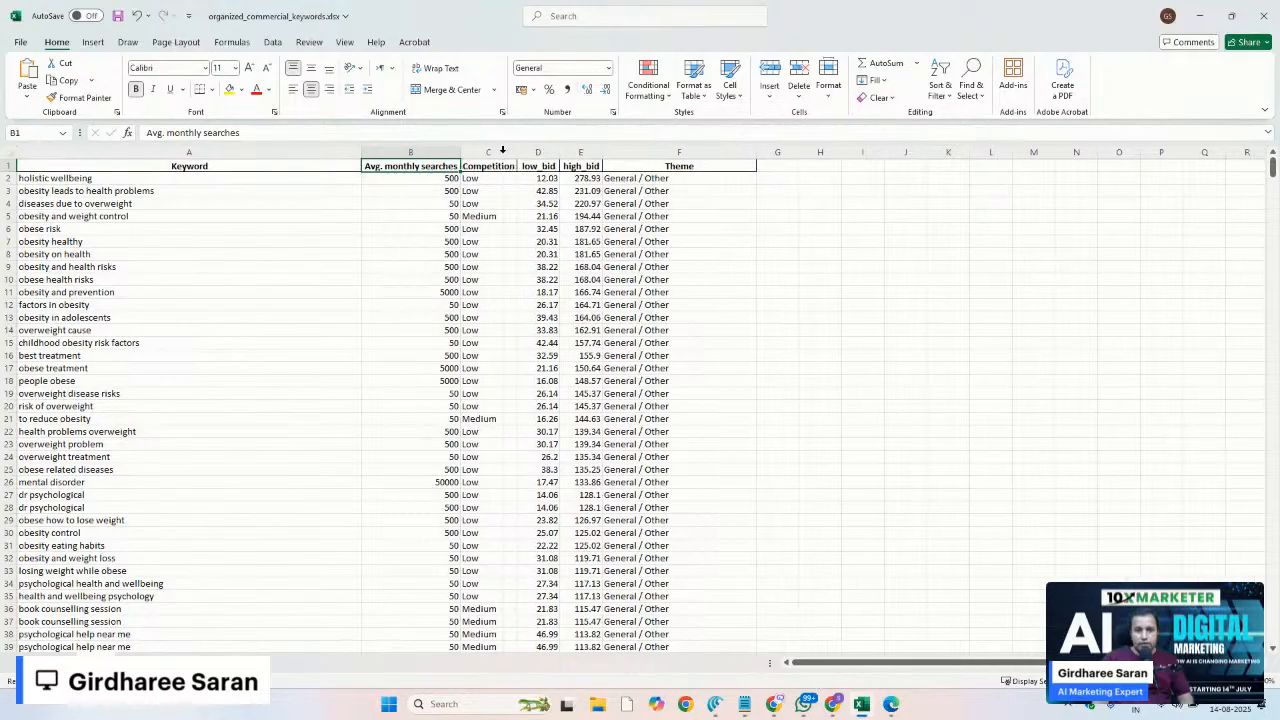
double_click(556, 155)
scroll(440, 203, up, 4)
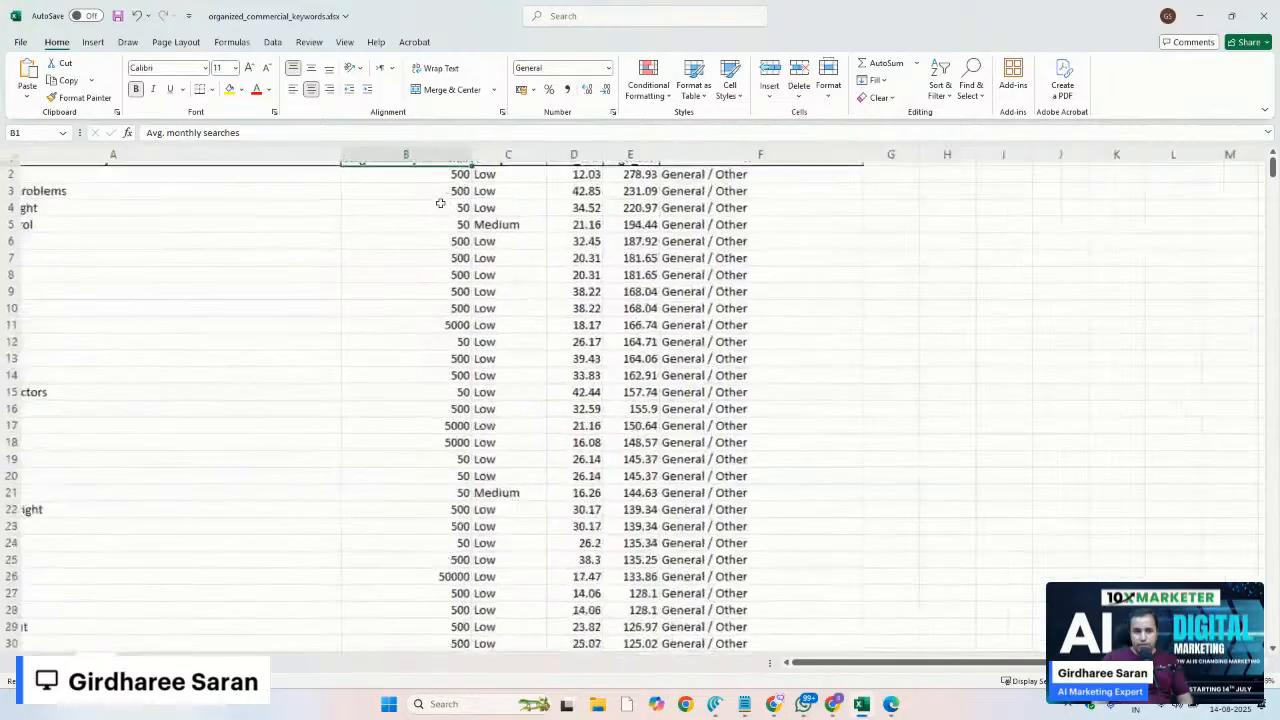
key(Left)
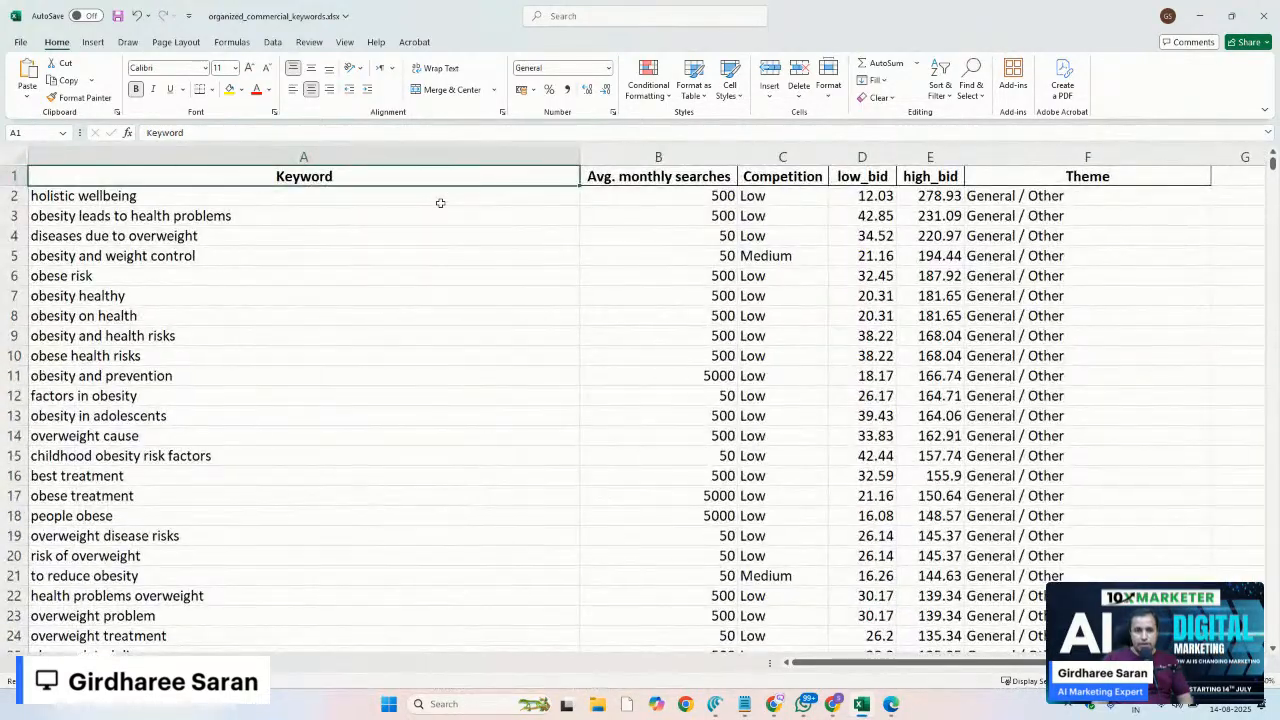
double_click(963, 165)
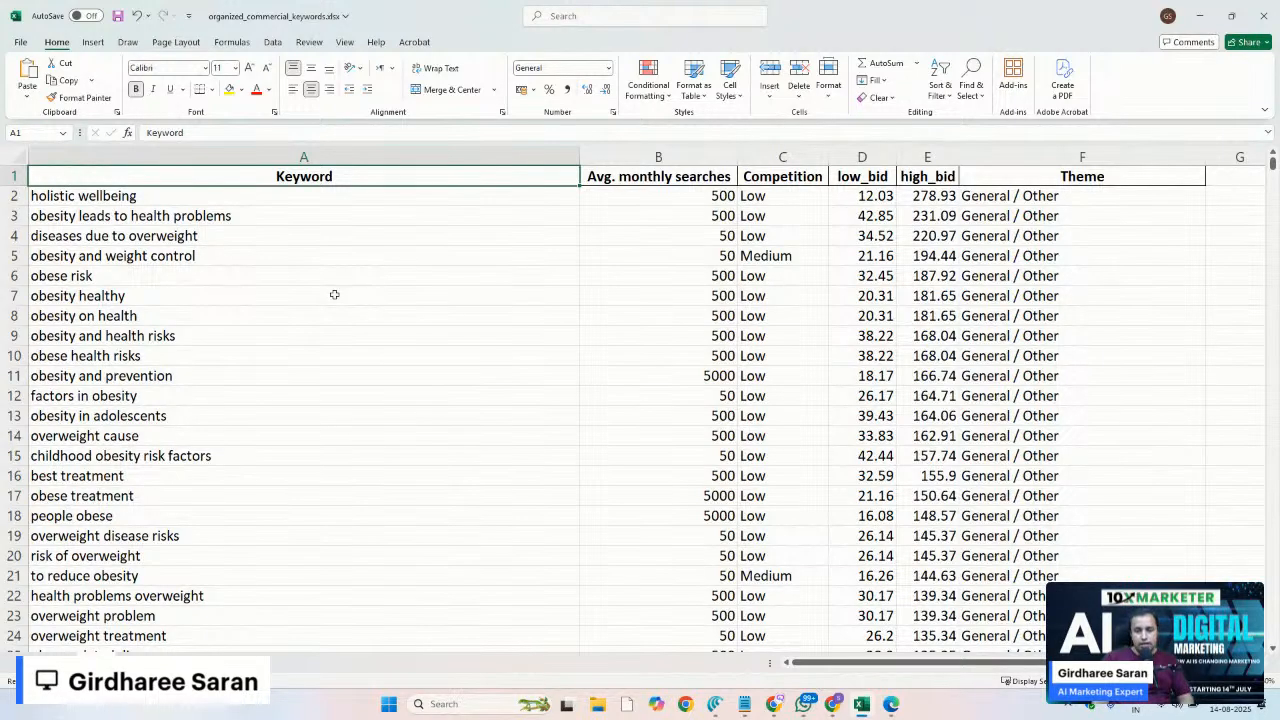
Examine the searches, competition, low and high bids and theme of the keyword in row 3
click(672, 218)
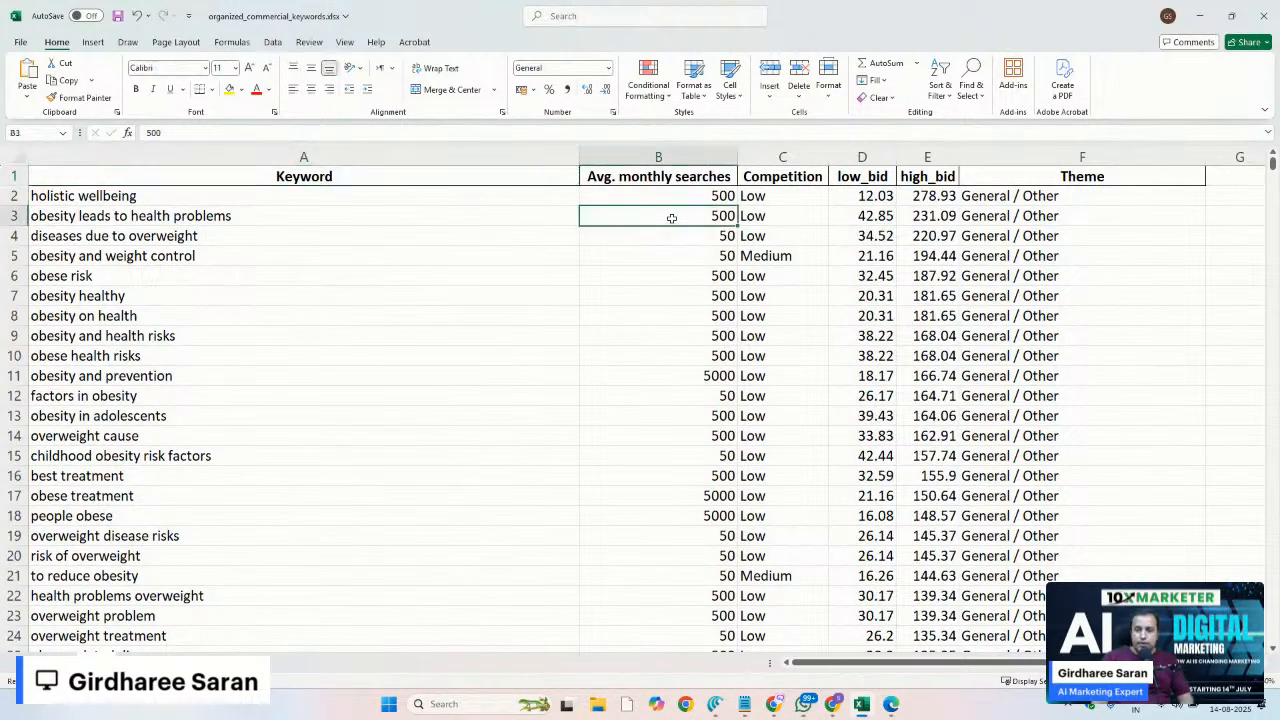
key(Right)
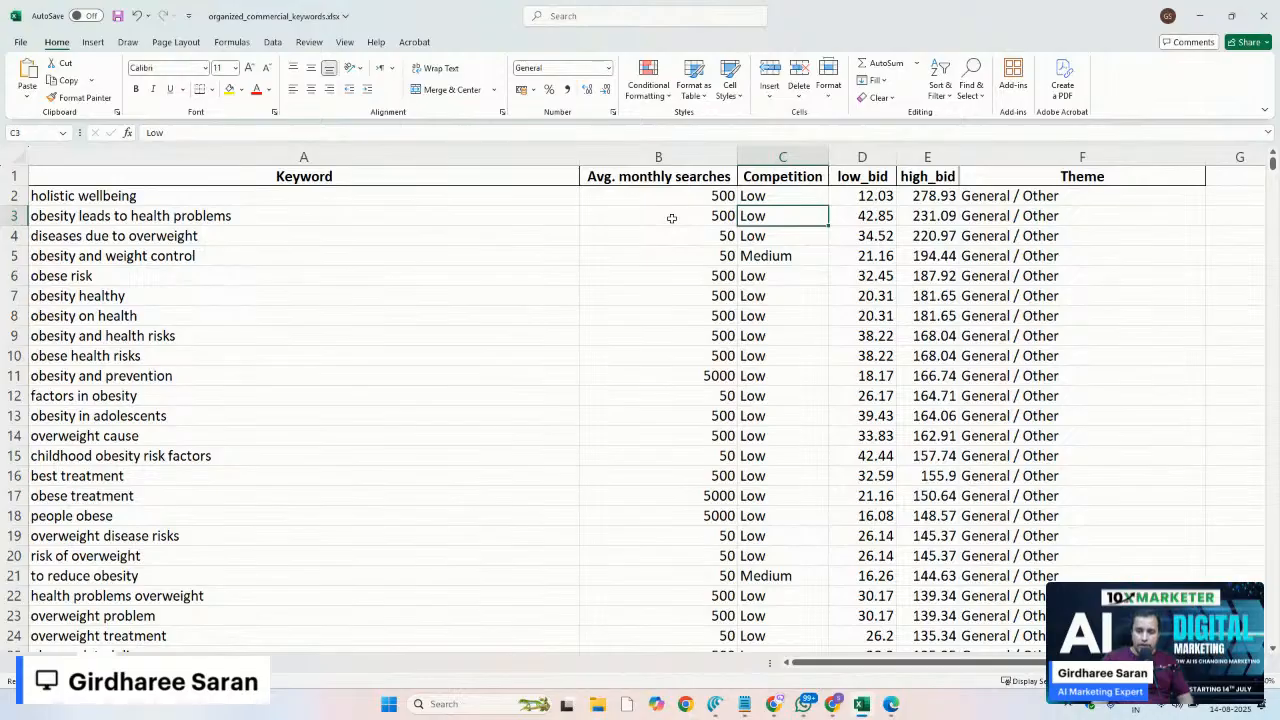
key(Right)
key(Right)
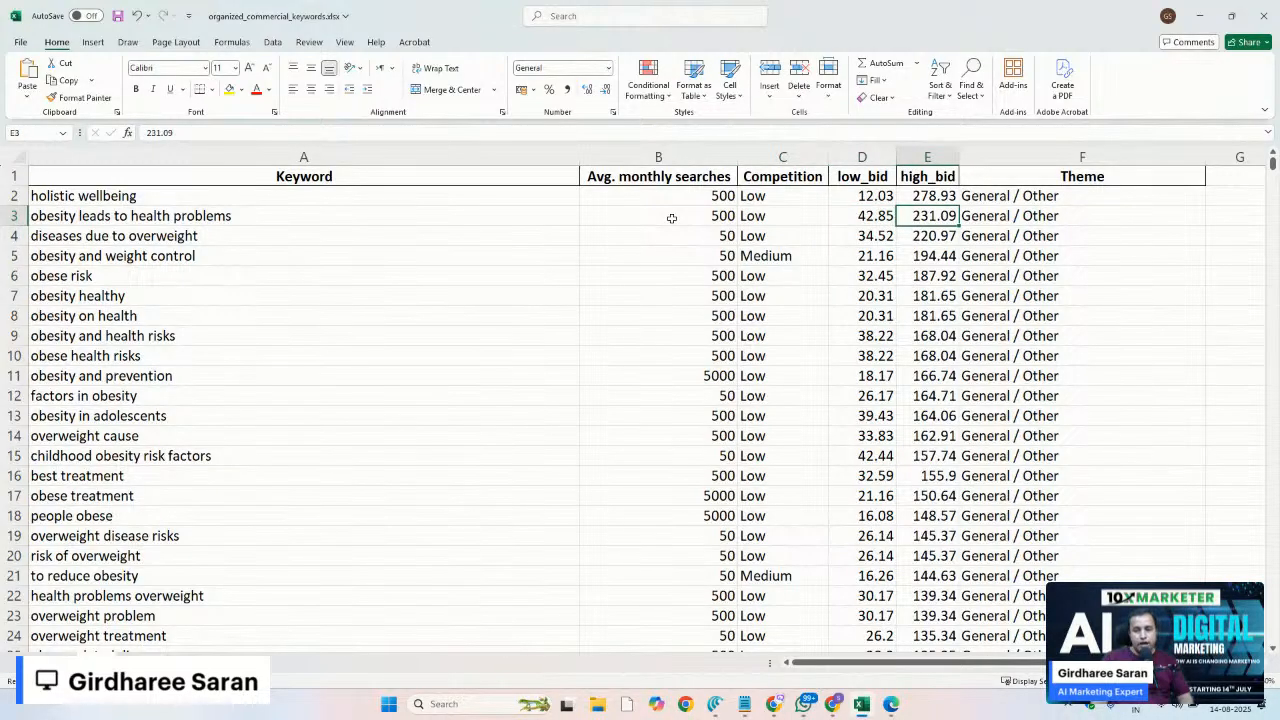
key(Right)
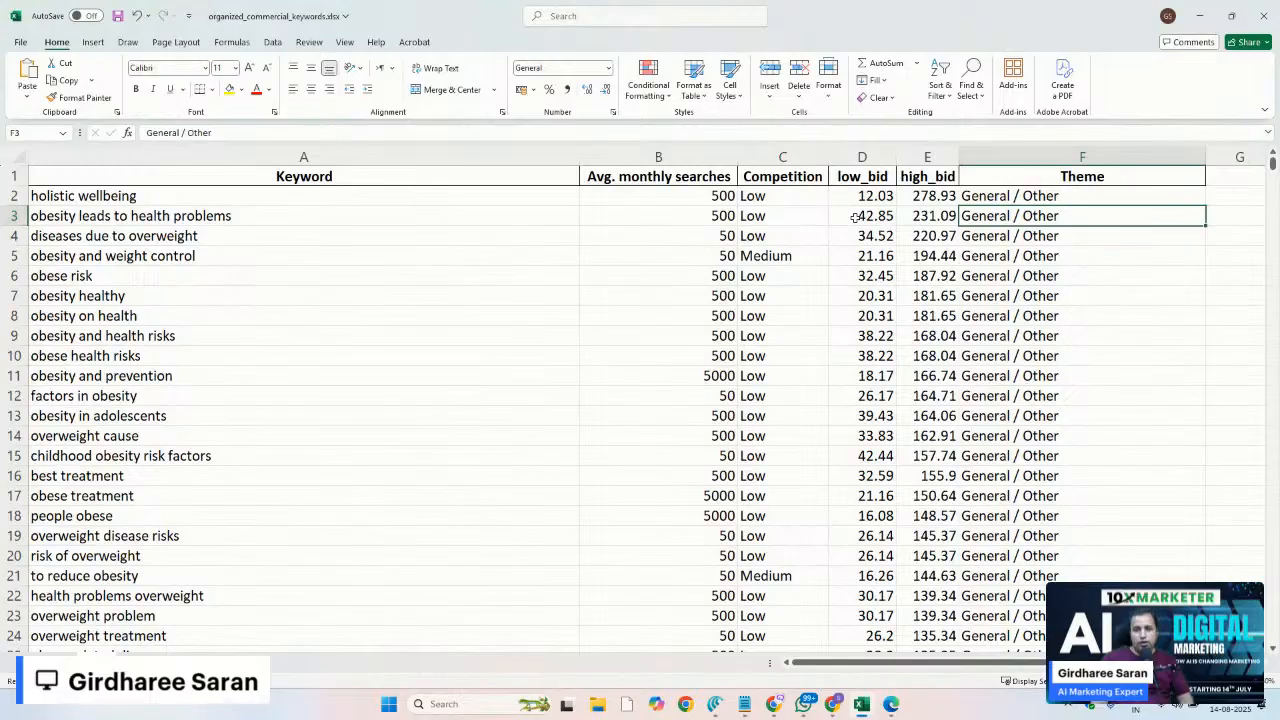
key(Left)
key(Left)
key(Left)
key(Left)
key(Left)
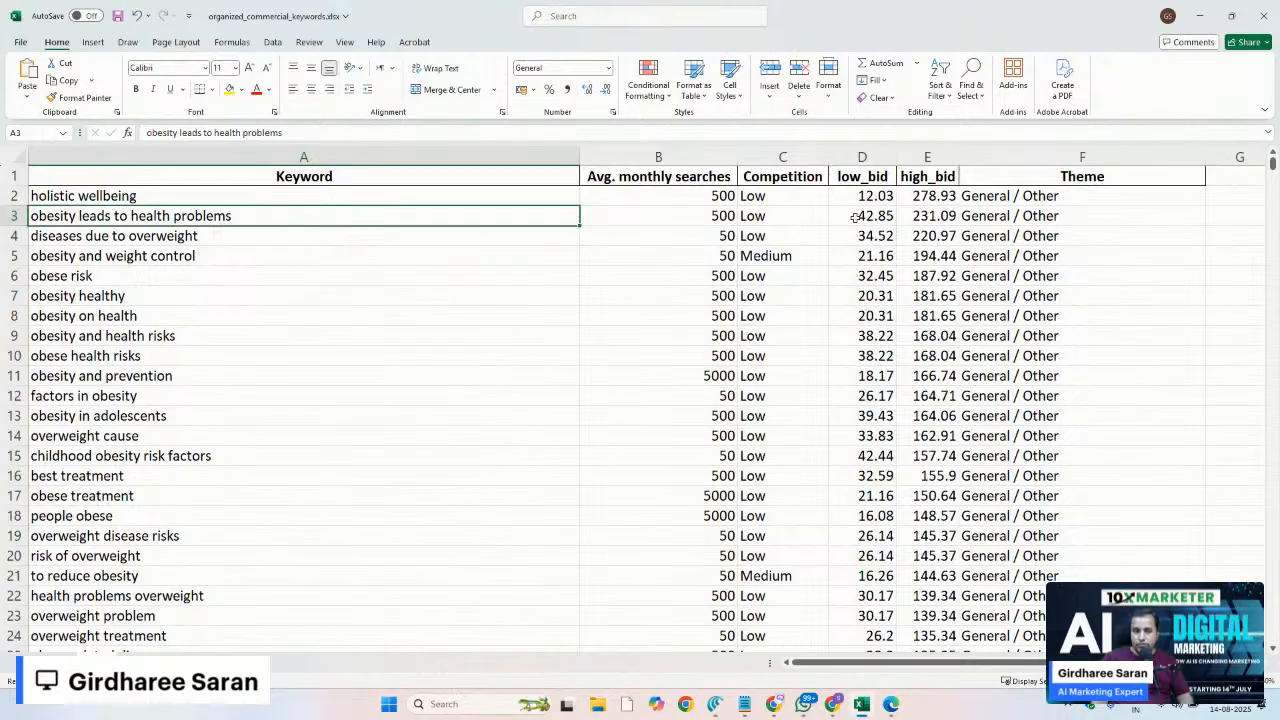
Look down the Keyword column from row 3 past row 300, examining each keyword's searches, competition, bids and assigned theme
key(Down)
key(Down)
key(Down)
key(Down)
key(Down)
key(Down)
key(Down)
key(Down)
key(Down)
key(Down)
key(Down)
key(Down)
key(Down)
key(Down)
key(Down)
key(Down)
key(Down)
key(Down)
key(Down)
key(Down)
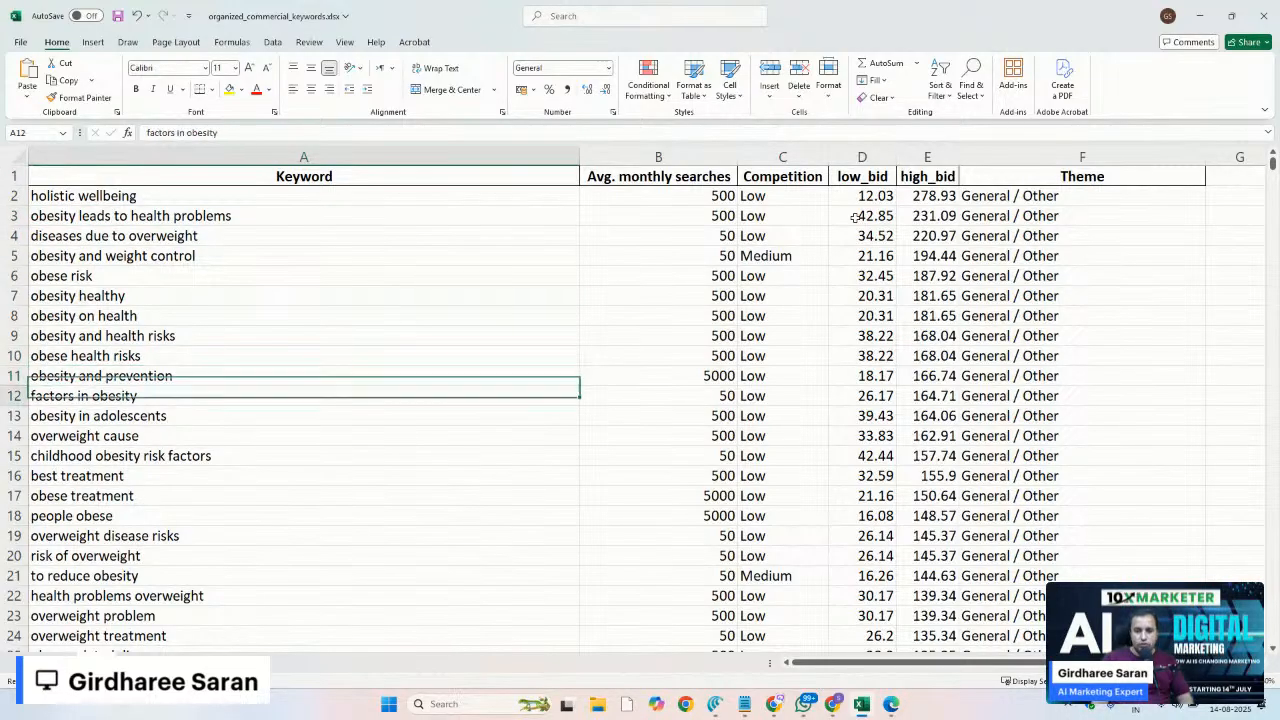
key(Down)
key(Down)
key(Down)
key(Down)
key(Down)
key(Down)
key(Down)
key(Down)
key(Down)
key(Down)
key(Down)
key(Down)
key(Down)
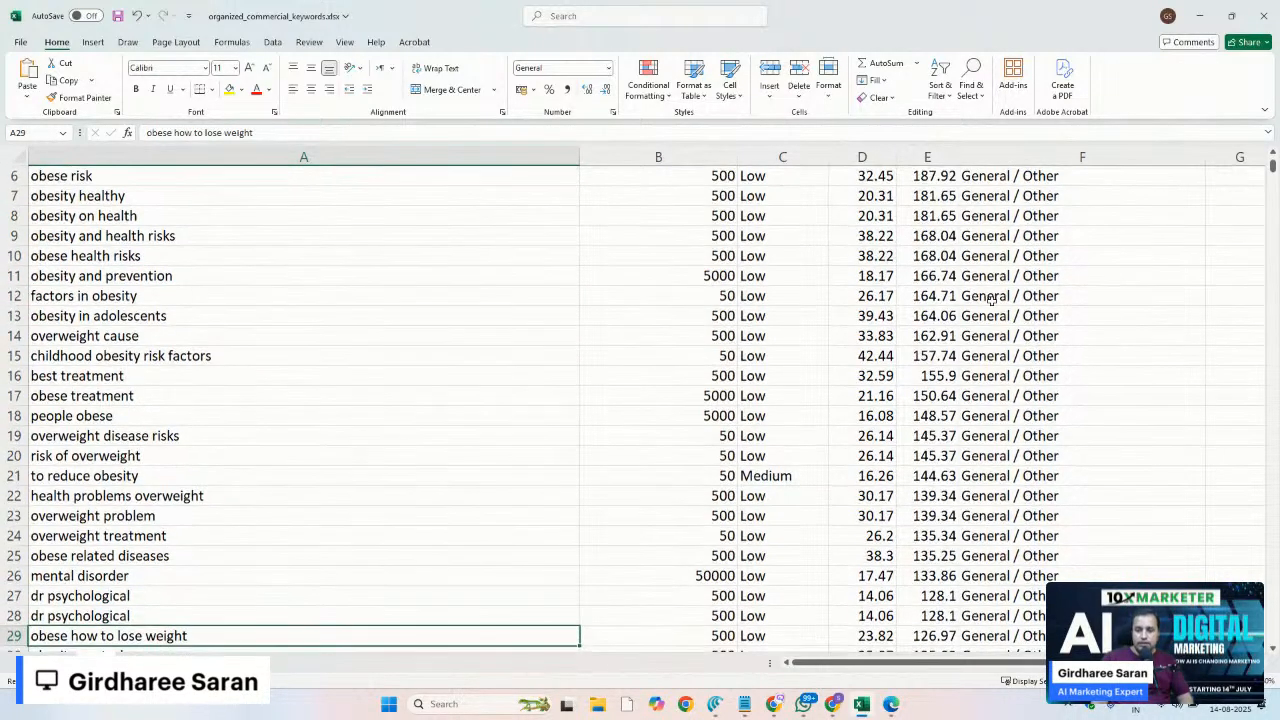
key(Down)
key(Down)
key(Down)
key(Down)
key(Down)
key(Down)
key(Down)
key(Down)
key(Down)
key(Down)
key(Down)
key(Down)
key(Down)
key(Down)
key(Down)
key(Down)
key(Down)
key(Down)
key(Down)
key(Down)
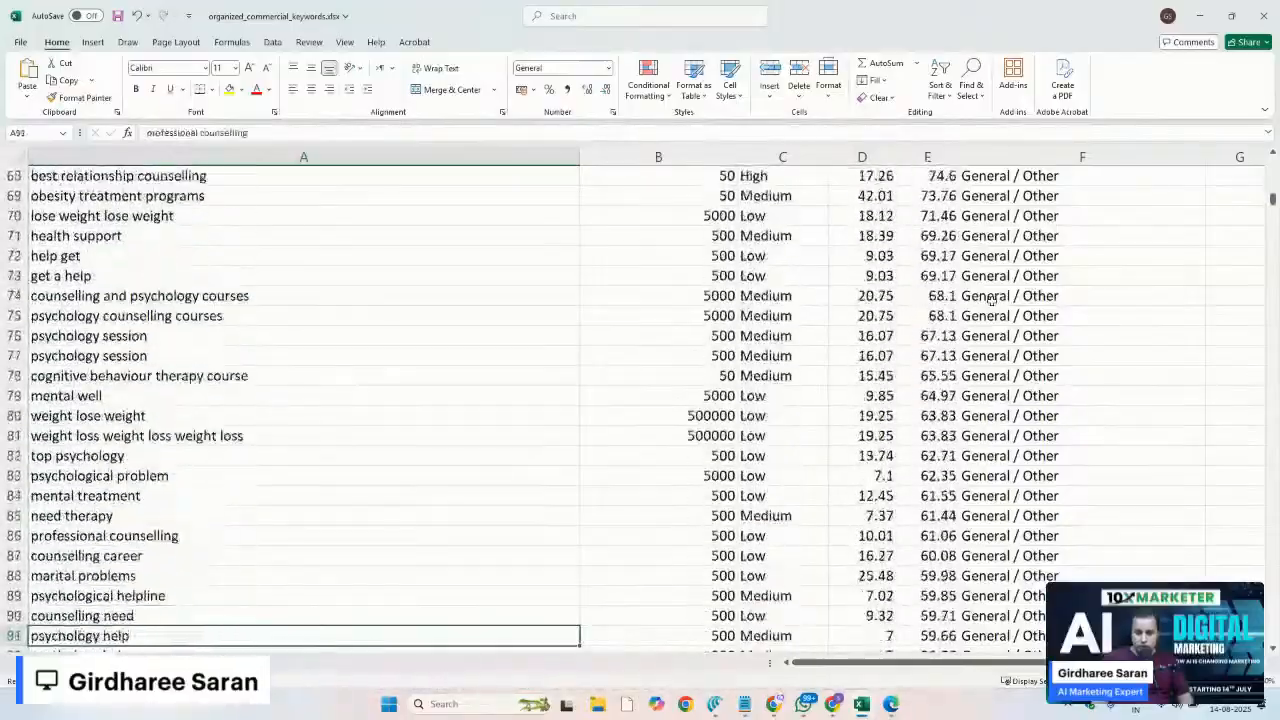
key(Down)
key(Down)
key(Down)
key(Down)
key(Down)
key(Down)
key(Down)
key(Down)
key(Down)
key(Down)
key(Down)
key(Down)
key(Down)
key(Down)
key(Down)
key(Down)
key(Down)
key(Down)
key(Down)
key(Down)
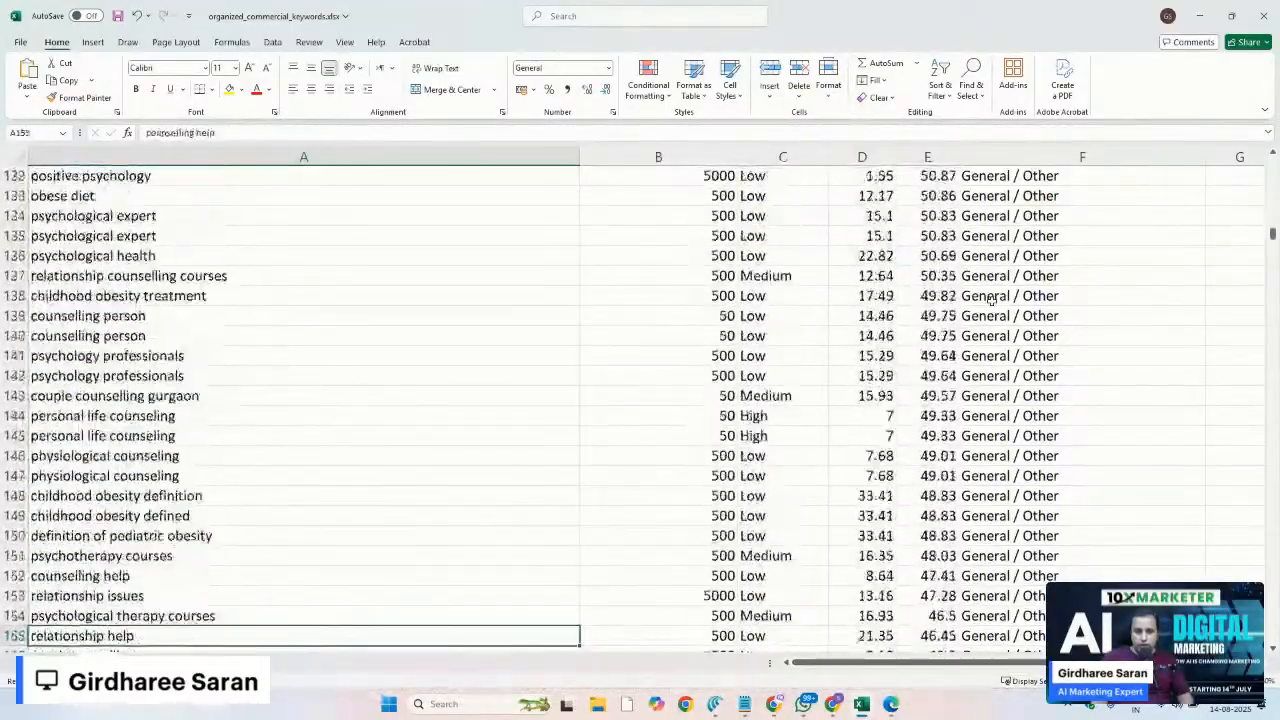
key(Down)
key(Down)
key(Down)
key(Down)
key(Down)
key(Down)
key(Down)
key(Down)
key(Down)
key(Down)
key(Down)
key(Down)
key(Down)
key(Down)
key(Down)
key(Down)
key(Down)
key(Down)
key(Down)
key(Down)
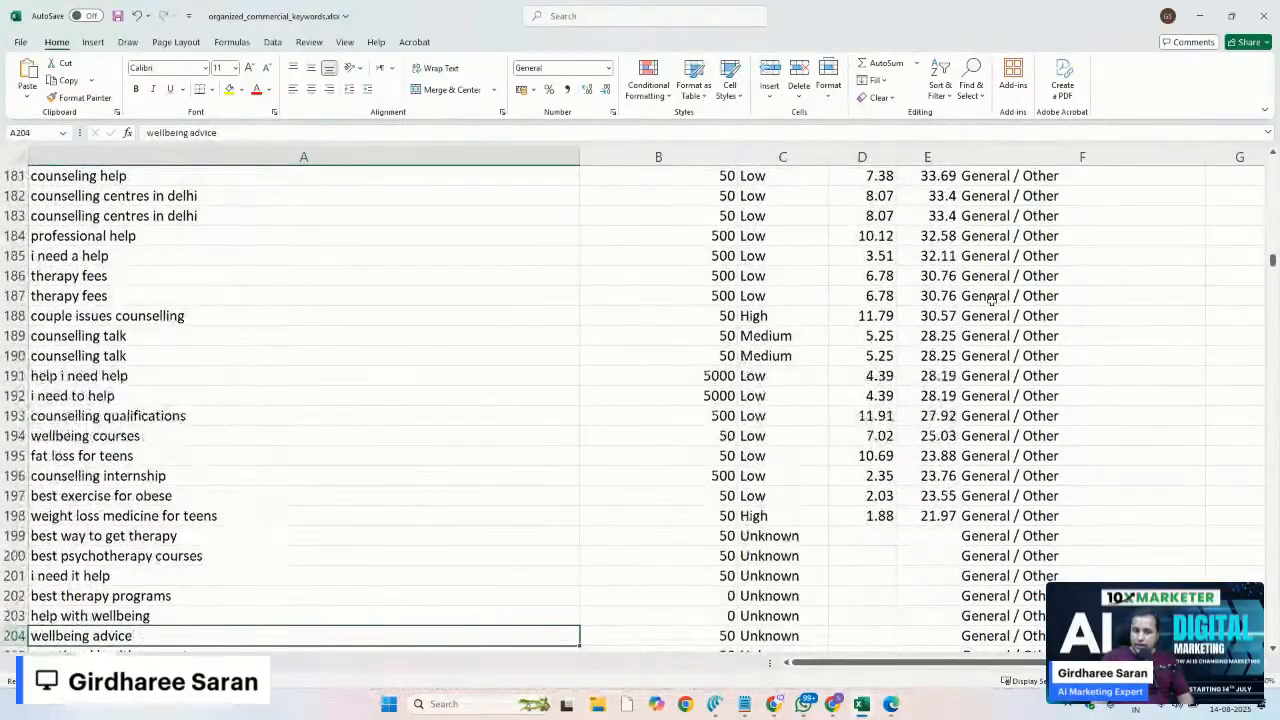
key(Down)
key(Down)
key(Down)
key(Down)
key(Down)
key(Down)
key(Down)
key(Down)
key(Down)
key(Down)
key(Down)
key(Down)
key(Down)
key(Down)
key(Down)
key(Down)
key(Down)
key(Down)
key(Down)
key(Down)
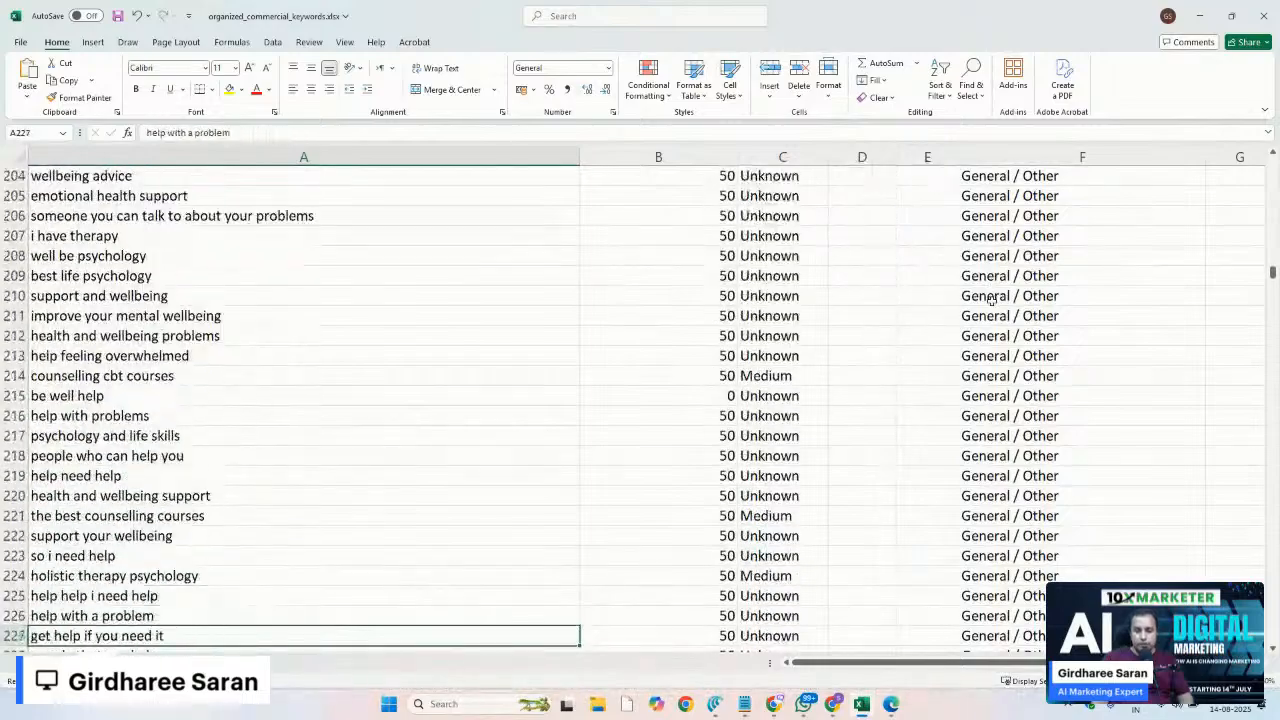
key(Down)
key(Down)
key(Down)
key(Down)
key(Down)
key(Down)
key(Down)
key(Down)
key(Down)
key(Down)
key(Down)
key(Down)
key(Down)
key(Down)
key(Down)
key(Down)
key(Down)
key(Down)
key(Down)
key(Down)
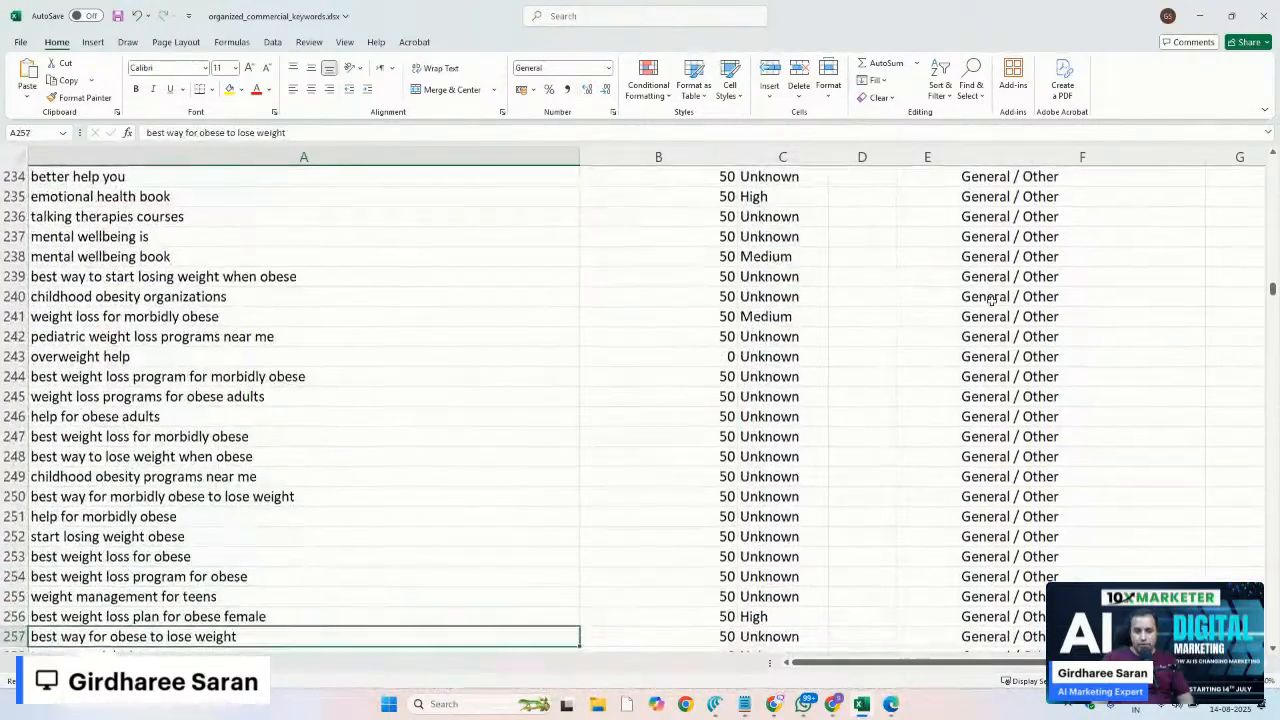
key(Down)
key(Down)
key(Down)
key(Down)
key(Down)
key(Down)
key(Down)
key(Down)
key(Down)
key(Down)
key(Down)
key(Down)
key(Down)
key(Down)
key(Down)
key(Down)
key(Down)
key(Down)
key(Down)
key(Down)
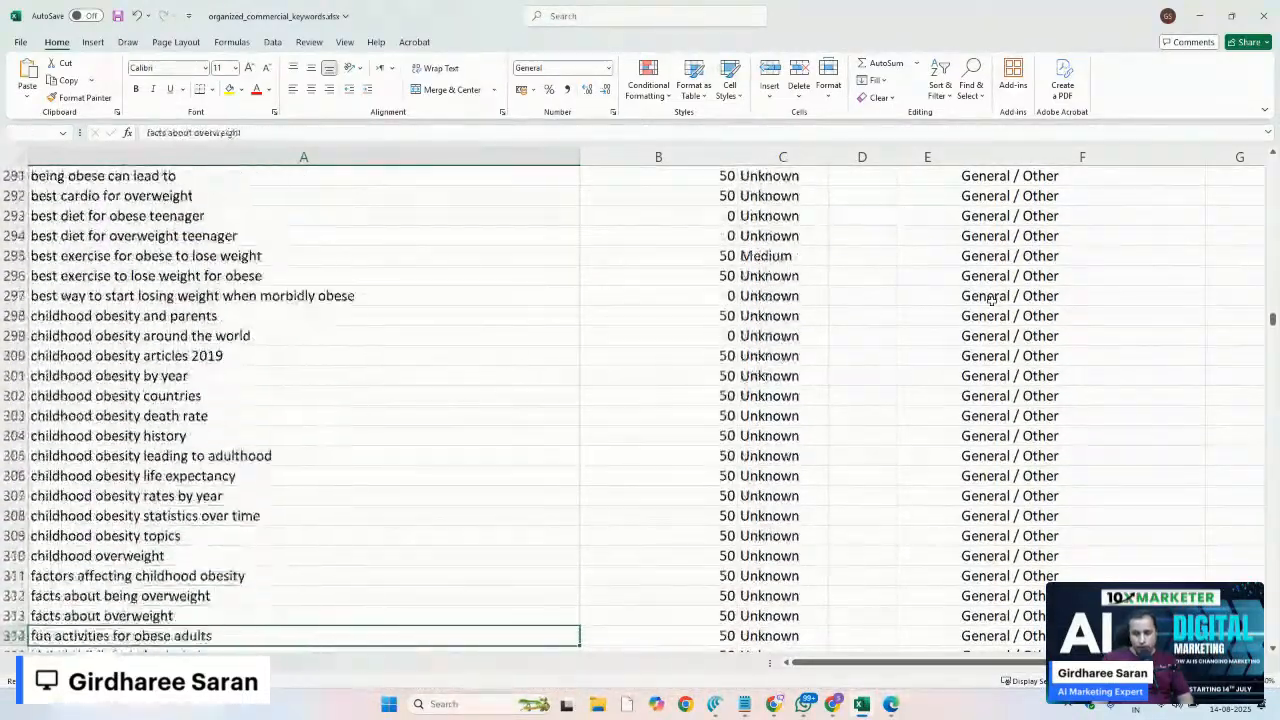
Look down the Keyword column from about row 314 past row 400, following the General / Other keywords into the Mental Health Conditions & Support theme
key(Down)
key(Down)
key(Down)
key(Down)
key(Down)
key(Down)
key(Down)
key(Down)
key(Down)
key(Down)
key(Down)
key(Down)
key(Down)
key(Down)
key(Down)
key(Down)
key(Down)
key(Down)
key(Down)
key(Down)
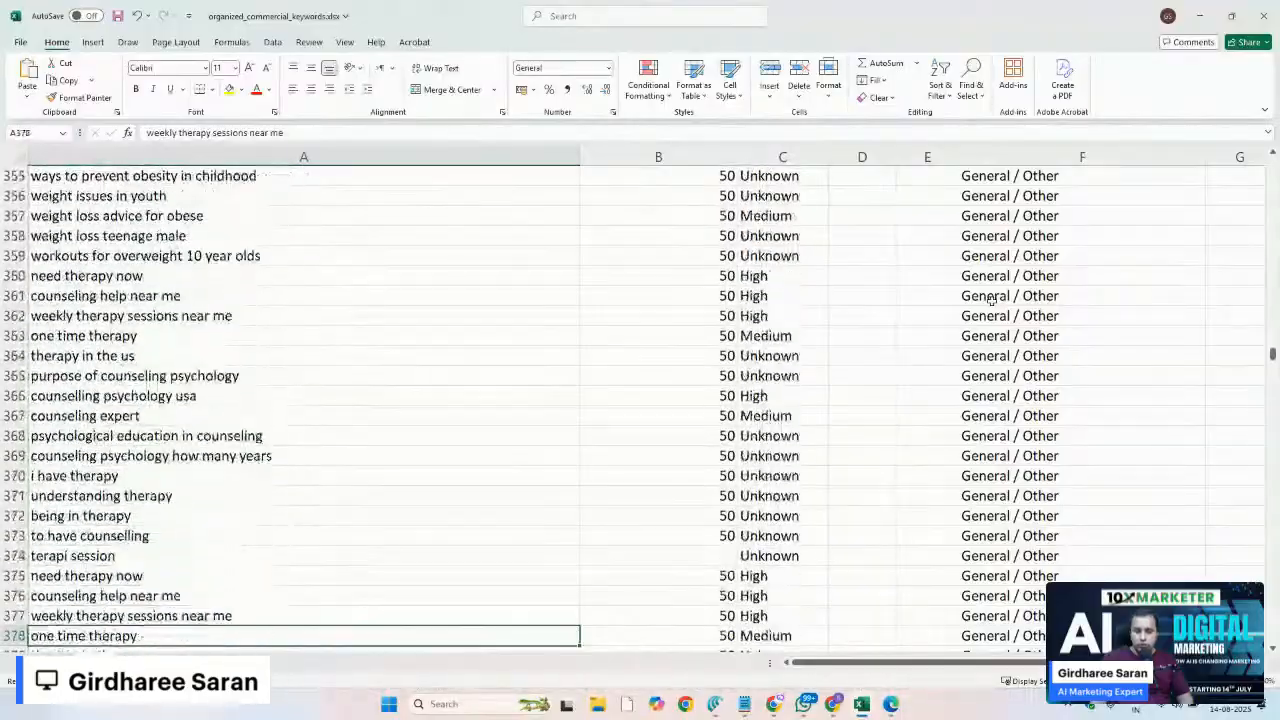
key(Down)
key(Down)
key(Down)
key(Down)
key(Down)
key(Down)
key(Down)
key(Down)
key(Down)
key(Down)
key(Down)
key(Down)
key(Down)
key(Down)
key(Down)
Go back up the Keyword column to the last General / Other keyword, terapi session in row 389
key(Up)
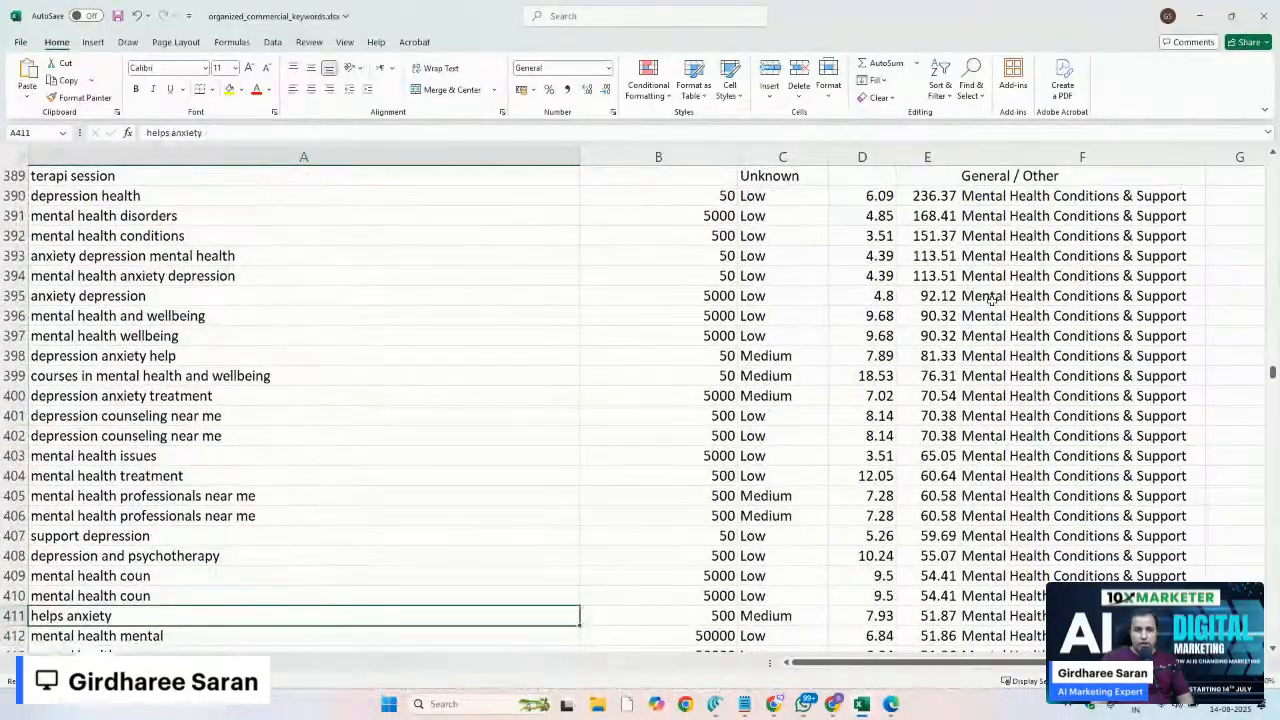
key(Up)
key(Up)
key(Up)
key(Up)
key(Up)
key(Up)
key(Up)
key(Up)
key(Up)
key(Up)
key(Up)
key(Up)
key(Up)
key(Up)
key(Up)
key(Up)
key(Up)
key(Up)
key(Up)
key(Up)
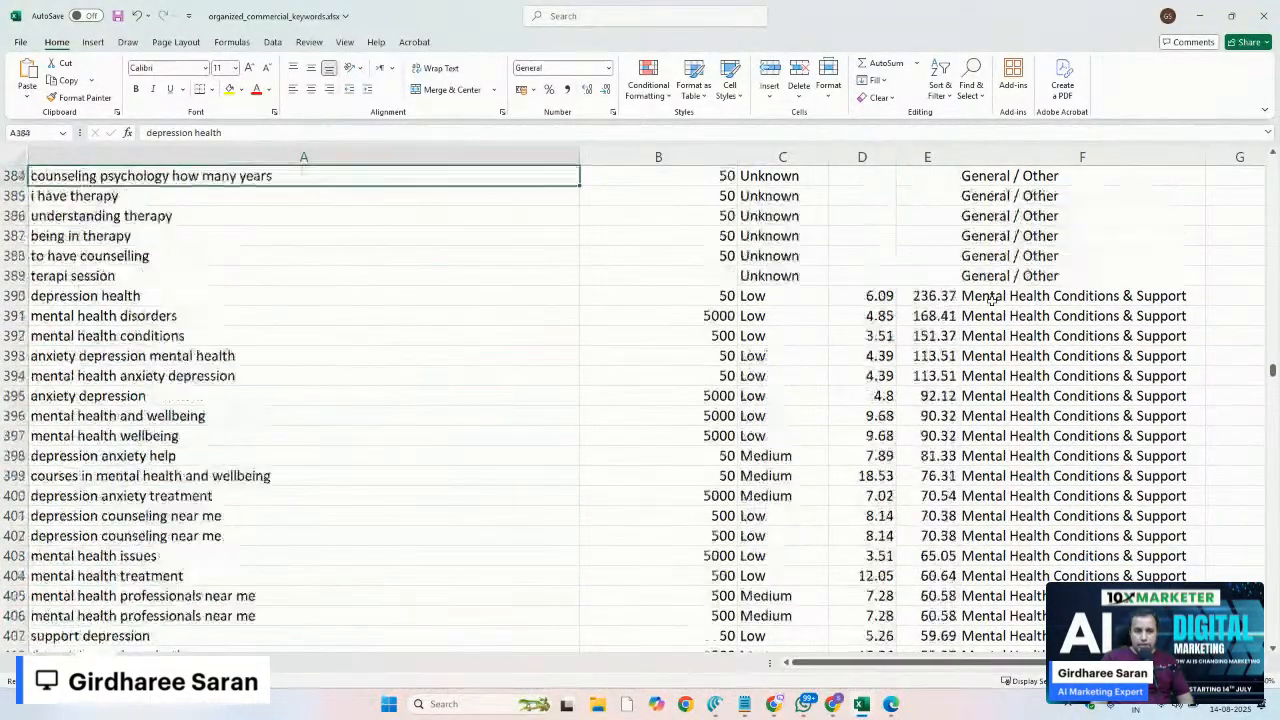
key(Down)
key(Down)
key(Down)
key(Down)
key(Down)
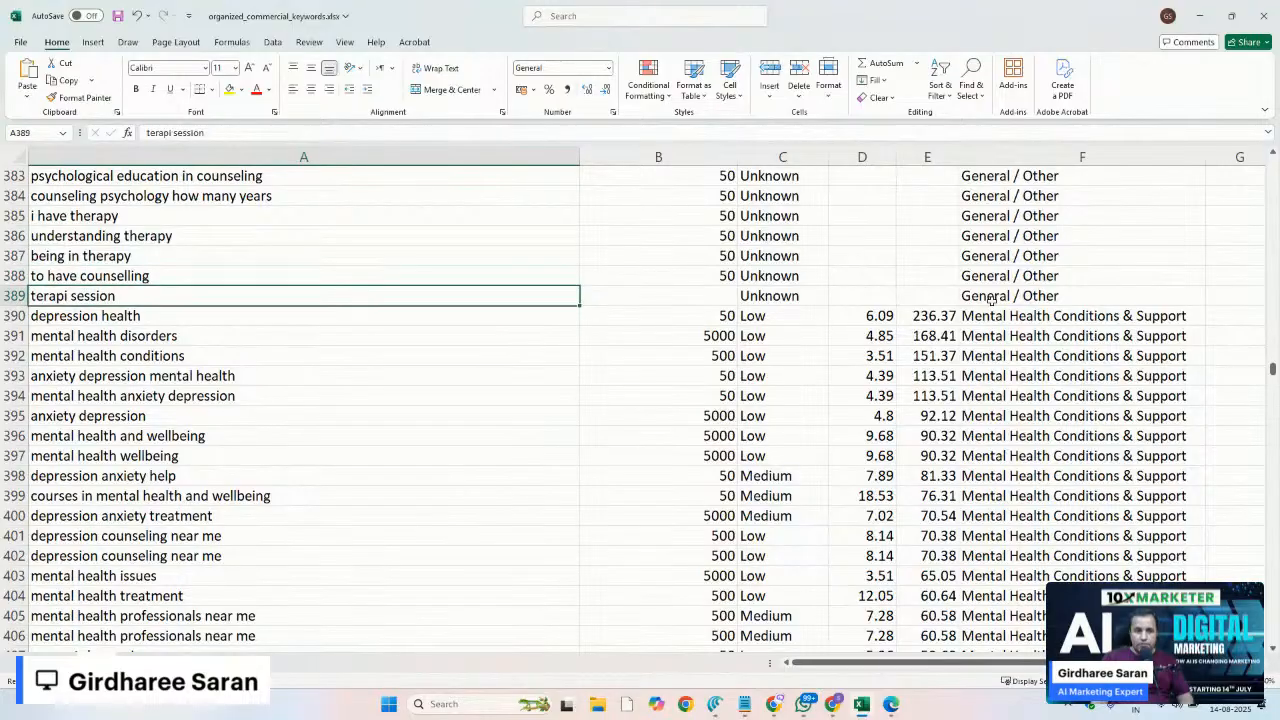
Check the terapi session row across from its keyword to its assigned theme and return to the keyword
key(Right)
key(Right)
key(Right)
key(Right)
key(Right)
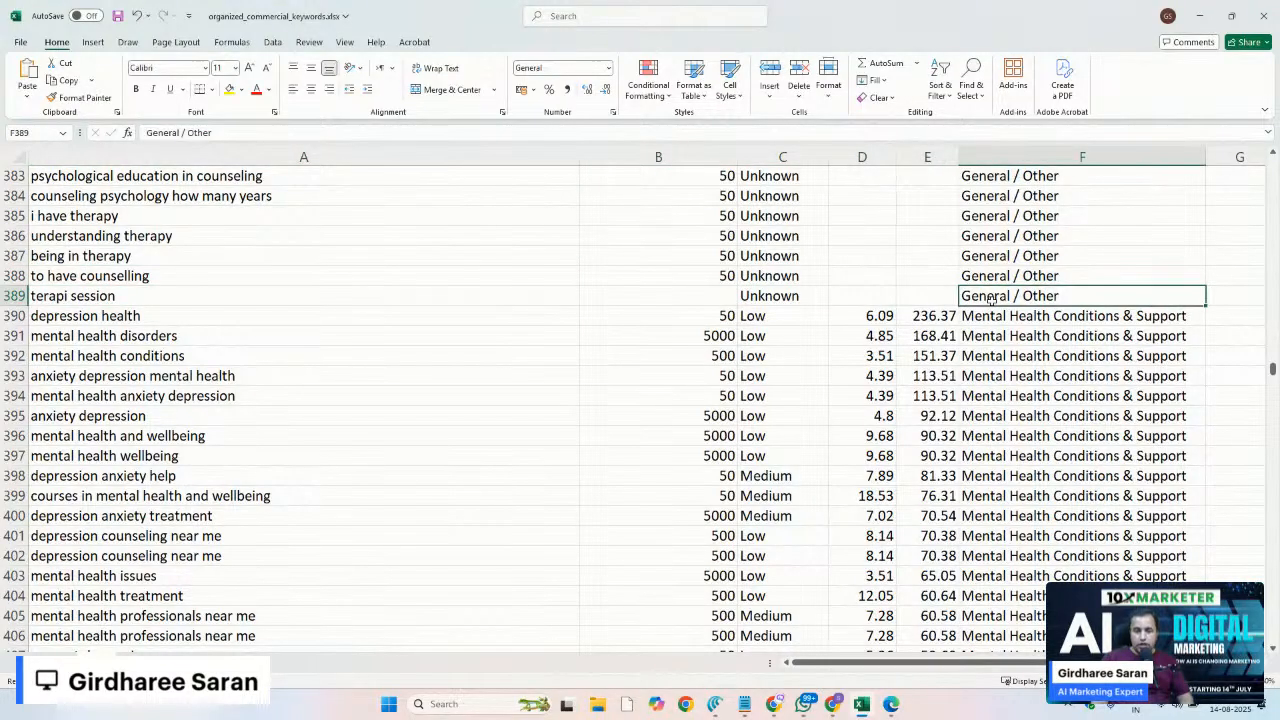
key(Left)
key(Left)
key(Left)
key(Left)
key(Left)
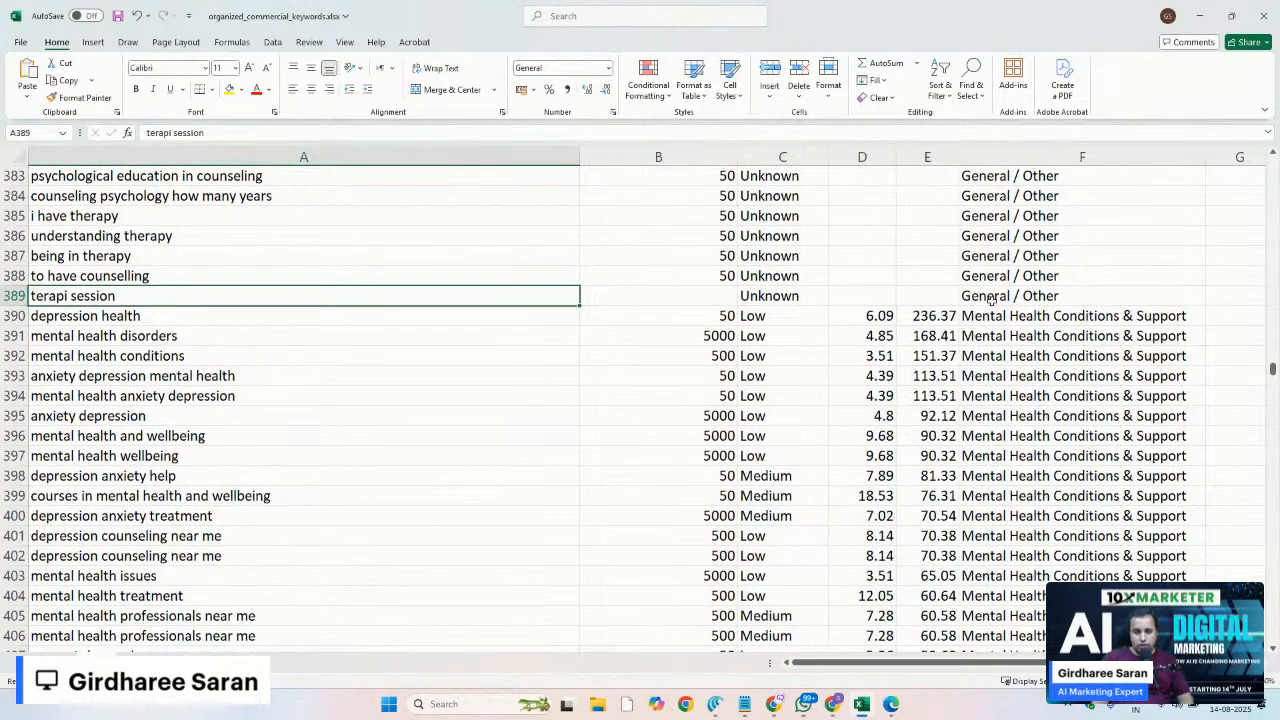
Examine the keywords in rows 390 to 395 and check the theme assigned to anxiety depression
key(Down)
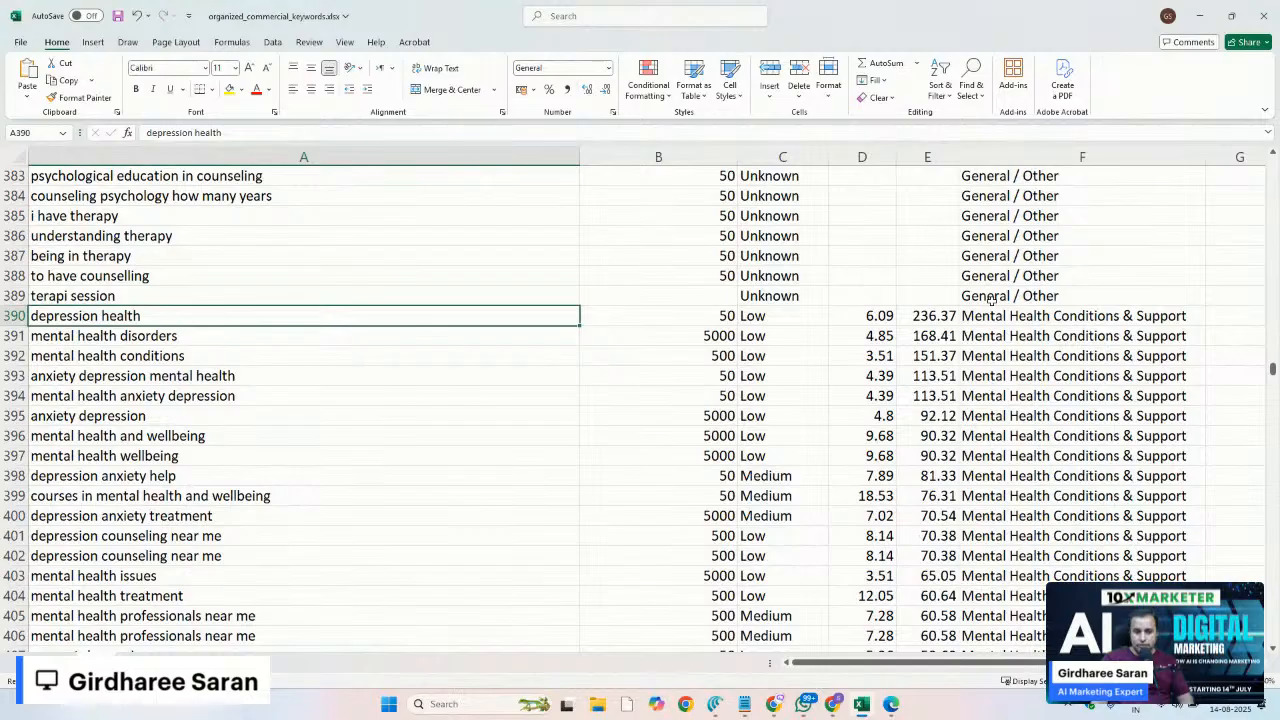
key(Down)
key(Down)
key(Down)
key(Down)
key(Down)
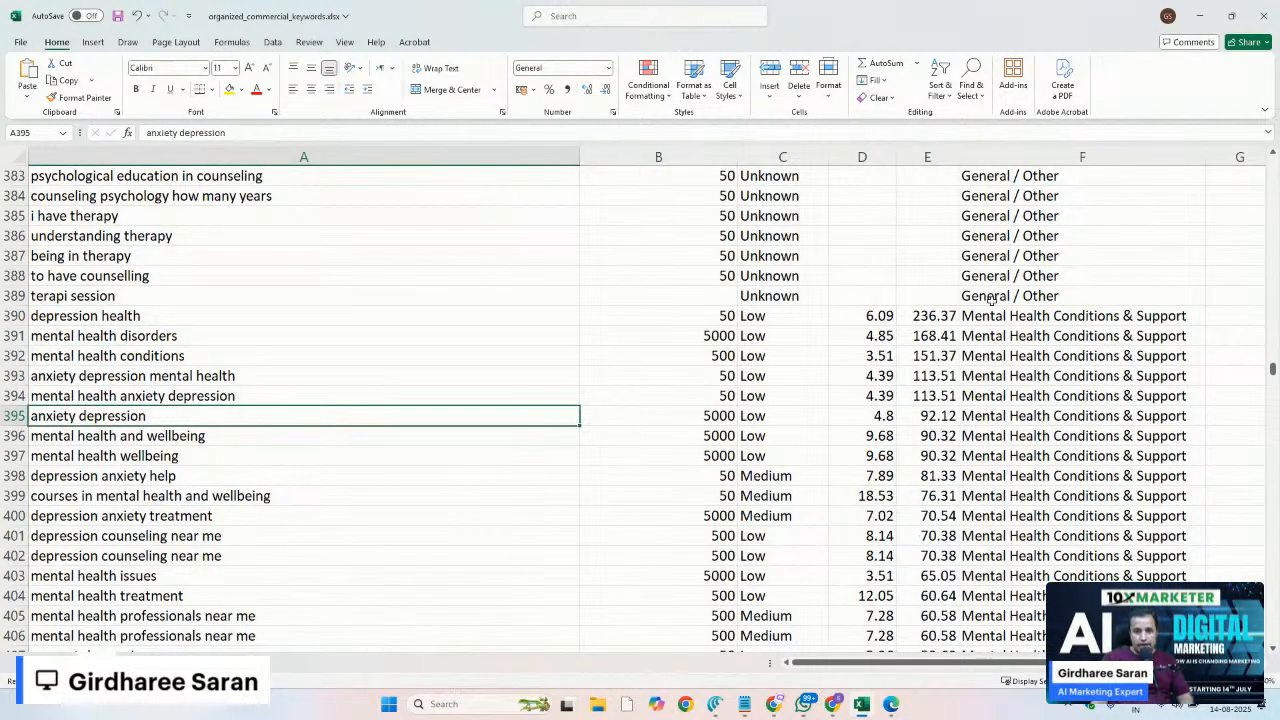
key(Right)
key(Right)
key(Right)
key(Right)
key(Right)
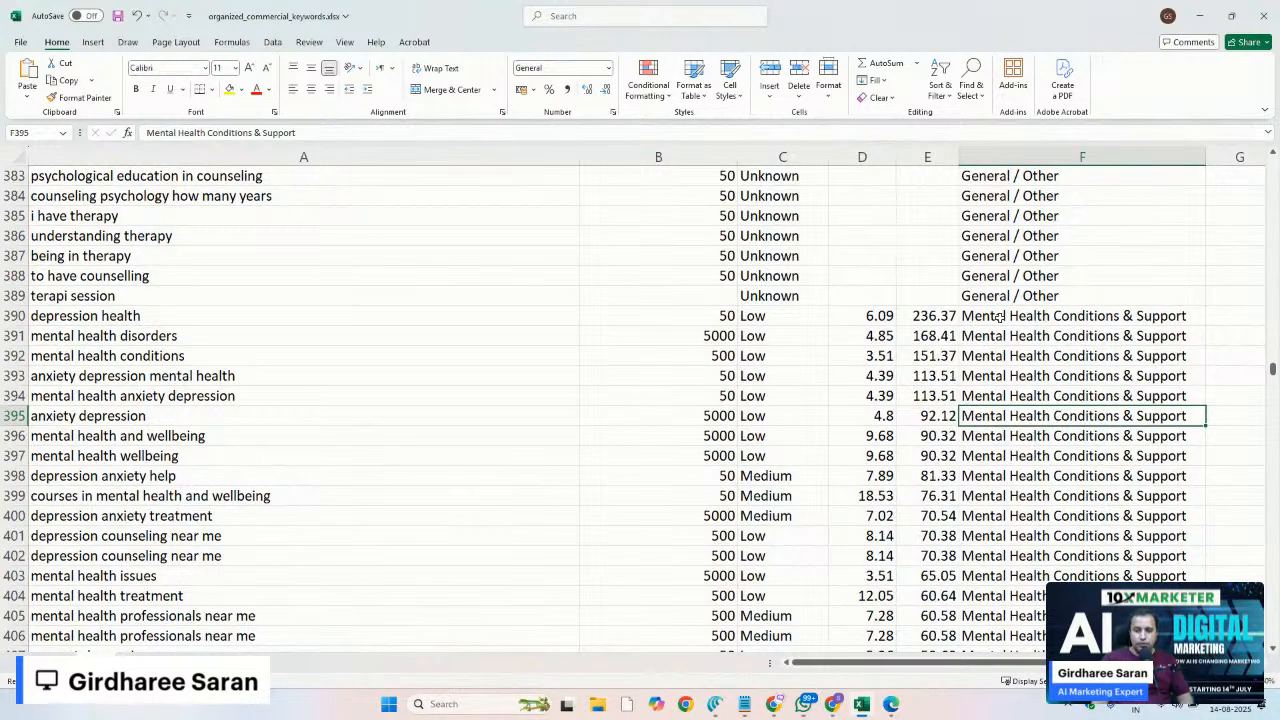
Check the theme of row 390 and highlight that theme's keywords in column A from depression health down to row 466
click(999, 316)
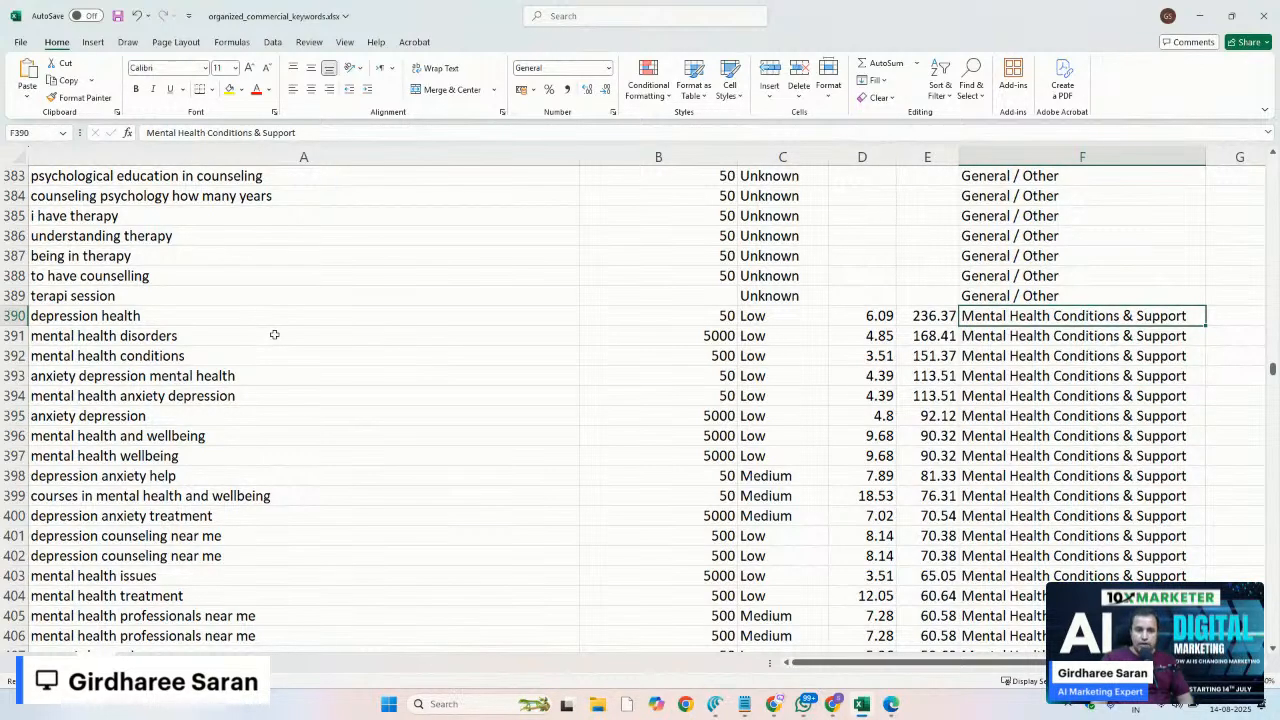
drag(263, 321, 161, 357)
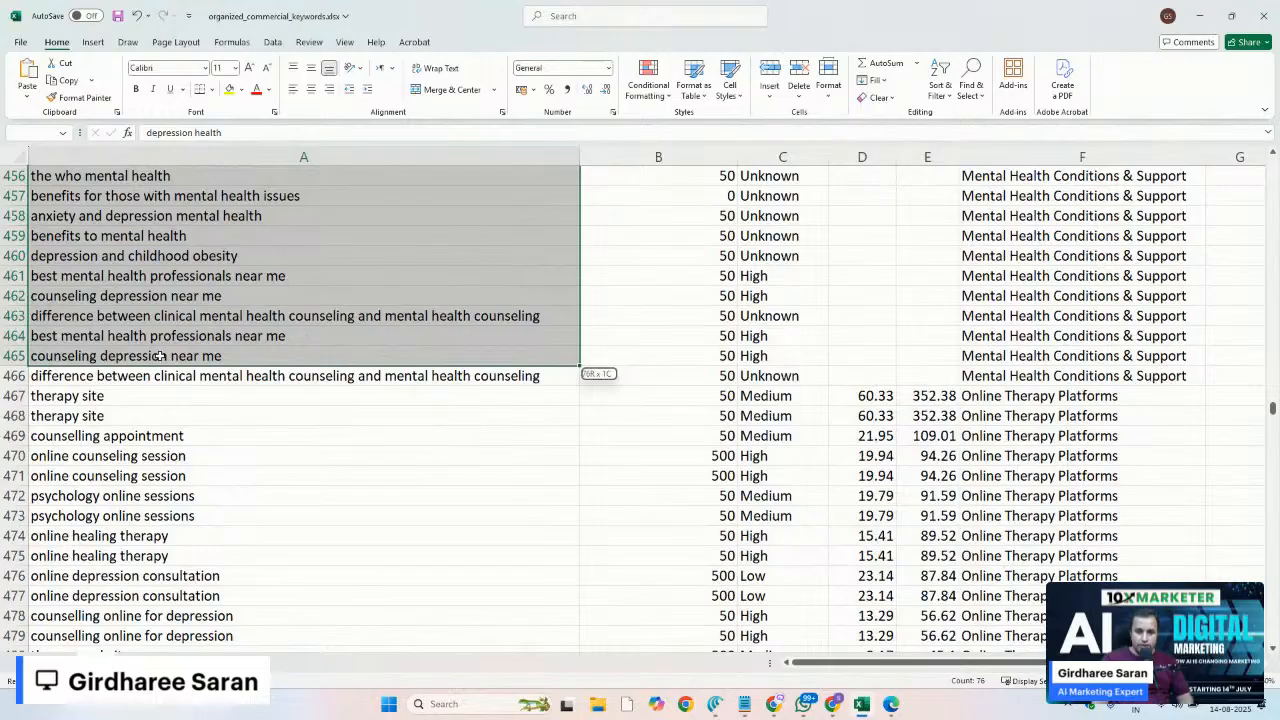
drag(160, 356, 160, 372)
Highlight the monthly searches in column B from row 390 down past row 466, examining the volumes of the Mental Health Conditions & Support keywords
key(Right)
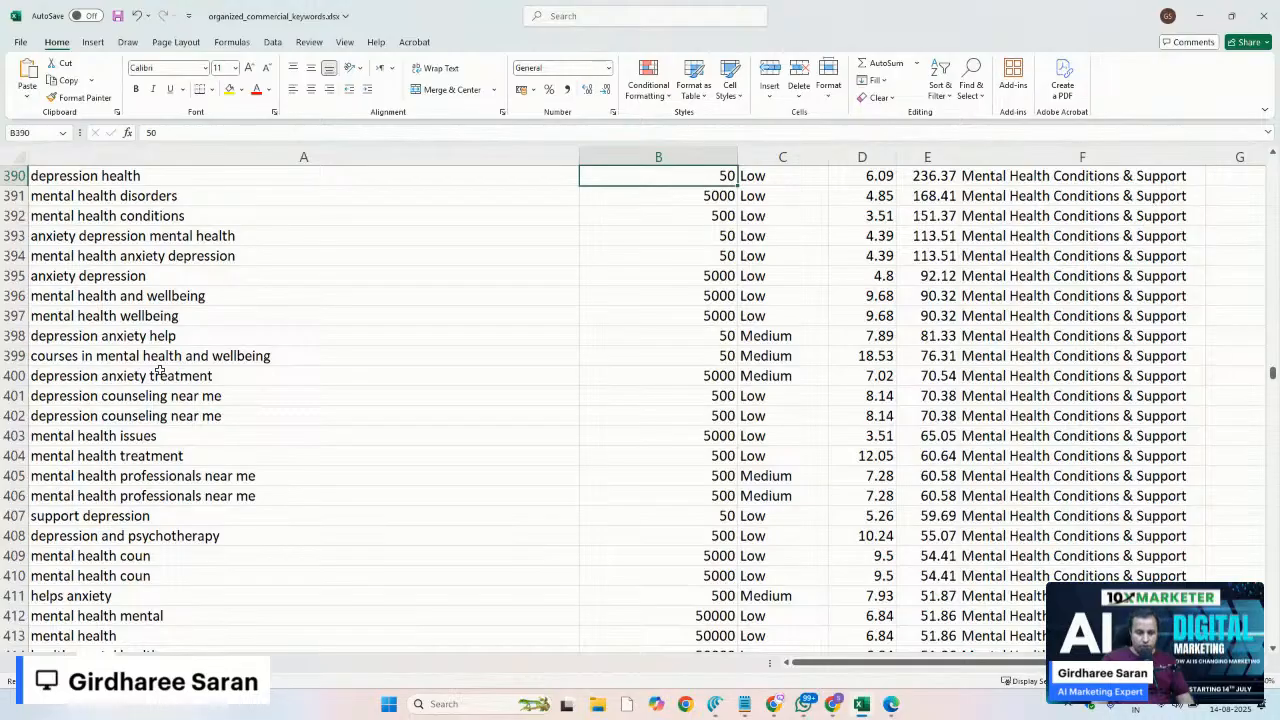
key(shift+Down)
key(shift+Down)
key(shift+Down)
key(shift+Down)
key(shift+Down)
key(shift+Down)
key(shift+Down)
key(shift+Down)
key(shift+Down)
key(shift+Down)
key(shift+Down)
key(shift+Down)
key(shift+Down)
key(shift+Down)
key(shift+Down)
key(shift+Down)
key(shift+Down)
key(shift+Down)
key(shift+Down)
key(shift+Down)
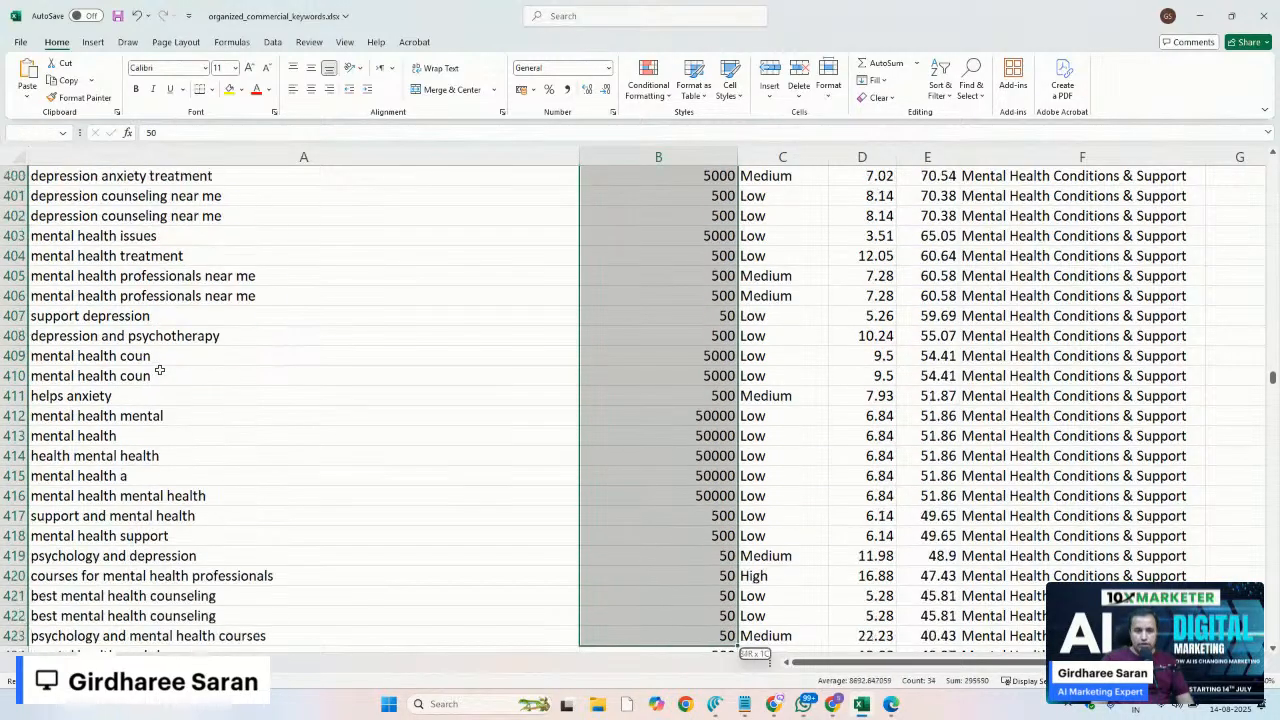
key(shift+Down)
key(shift+Down)
key(shift+Down)
key(shift+Down)
key(shift+Down)
key(shift+Down)
key(shift+Down)
key(shift+Down)
key(shift+Down)
key(shift+Down)
key(shift+Down)
key(shift+Down)
key(shift+Down)
key(shift+Down)
key(shift+Down)
key(shift+Down)
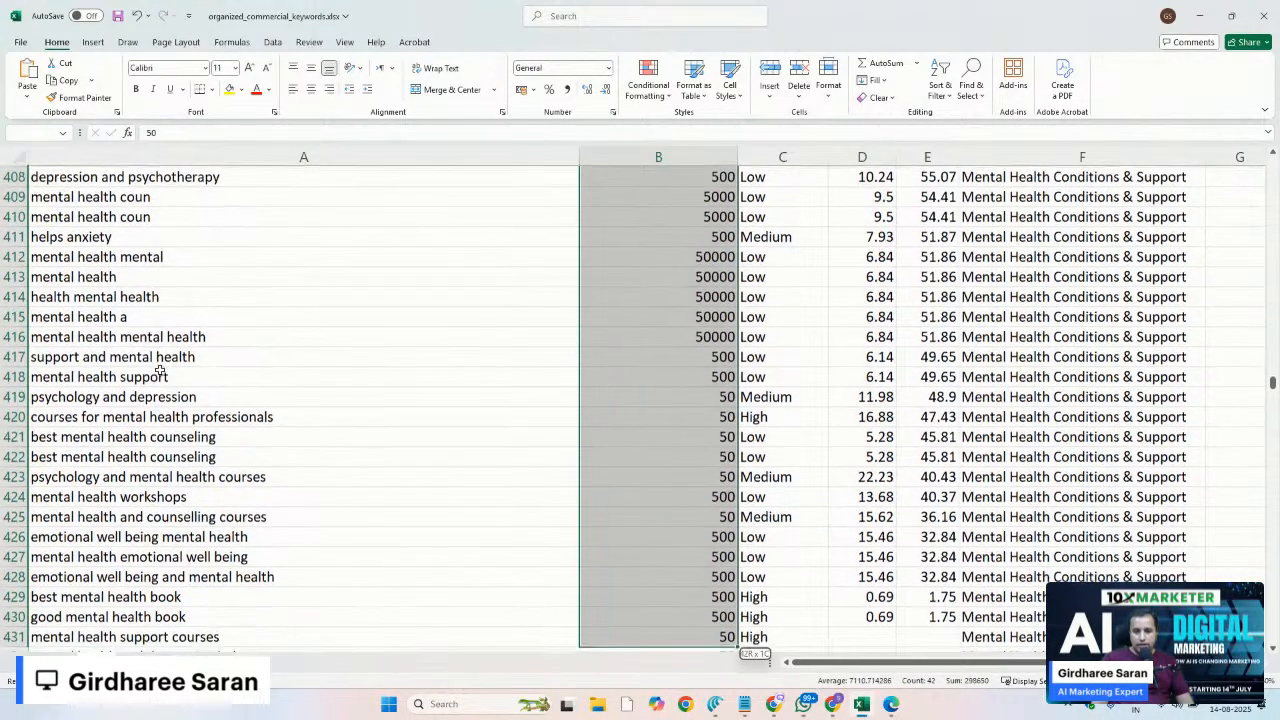
key(shift+Down)
key(shift+Down)
key(shift+Down)
key(shift+Down)
key(shift+Down)
key(shift+Down)
key(shift+Down)
key(shift+Down)
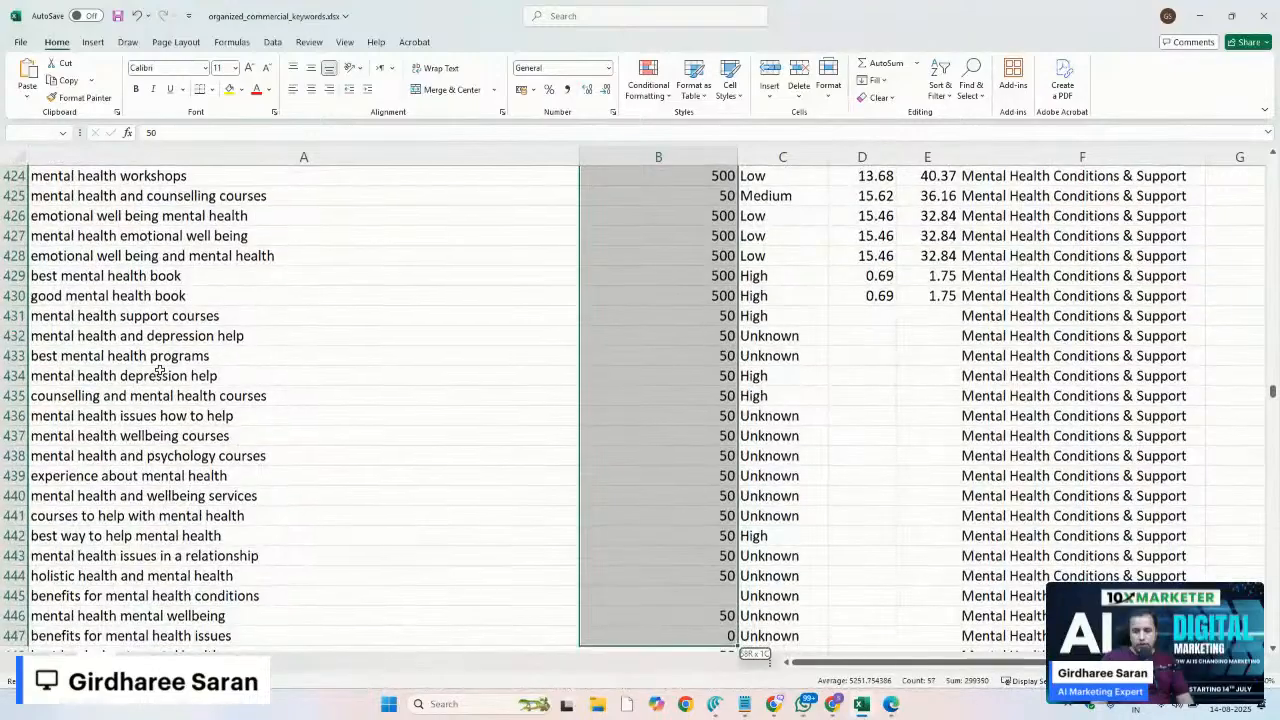
key(shift+Down)
key(shift+Down)
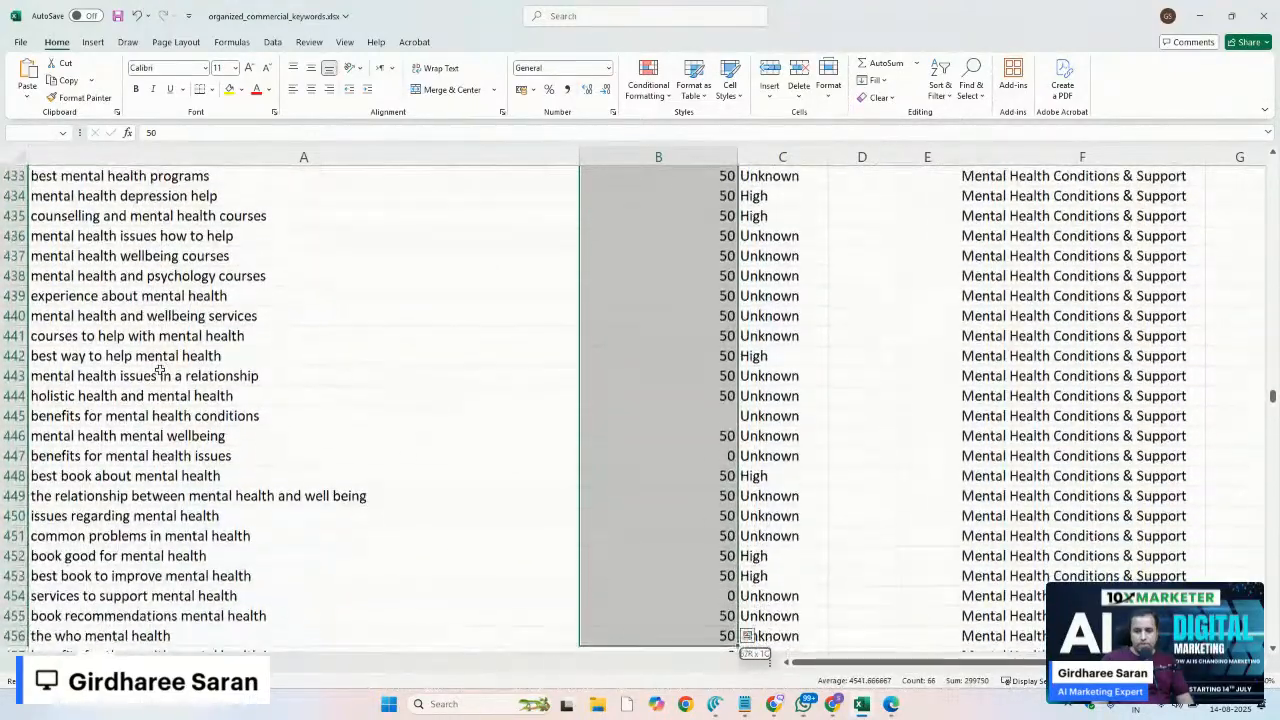
key(shift+Down)
key(shift+Down)
key(shift+Down)
key(shift+Down)
key(shift+Down)
key(shift+Down)
key(shift+Down)
key(shift+Down)
key(shift+Down)
key(shift+Down)
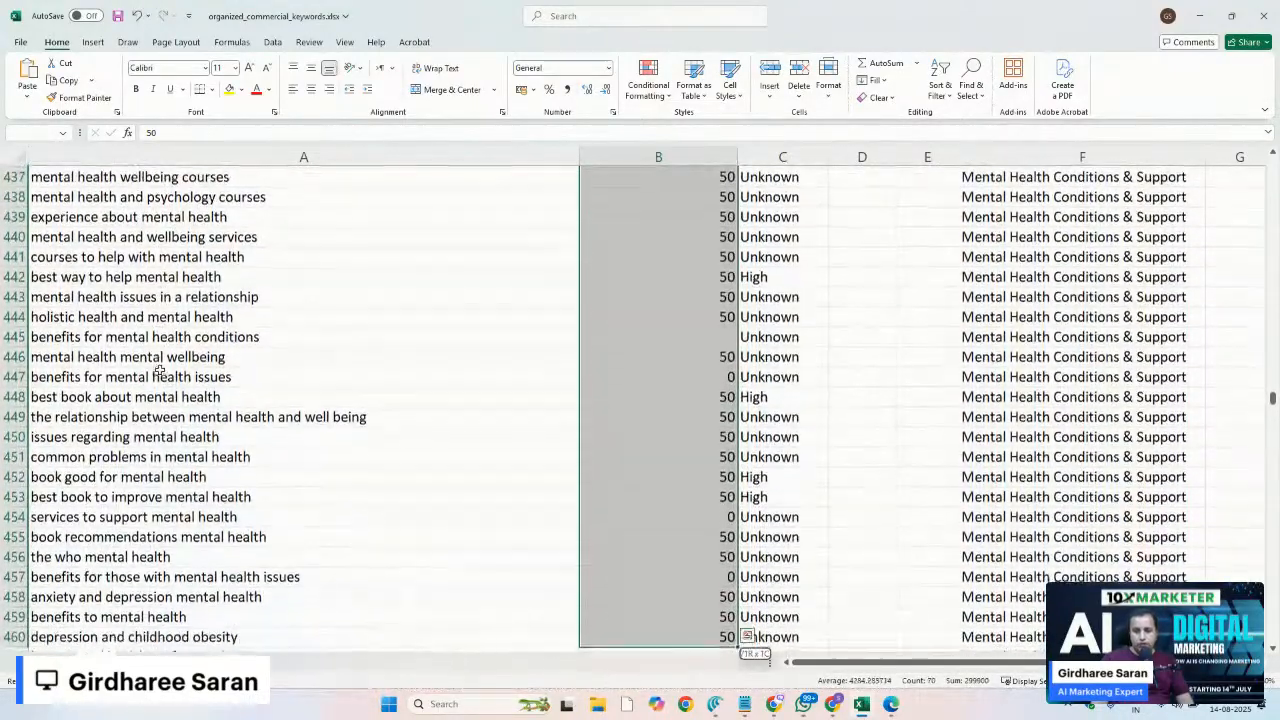
key(shift+Down)
key(shift+Down)
key(shift+Down)
key(shift+Down)
key(shift+Down)
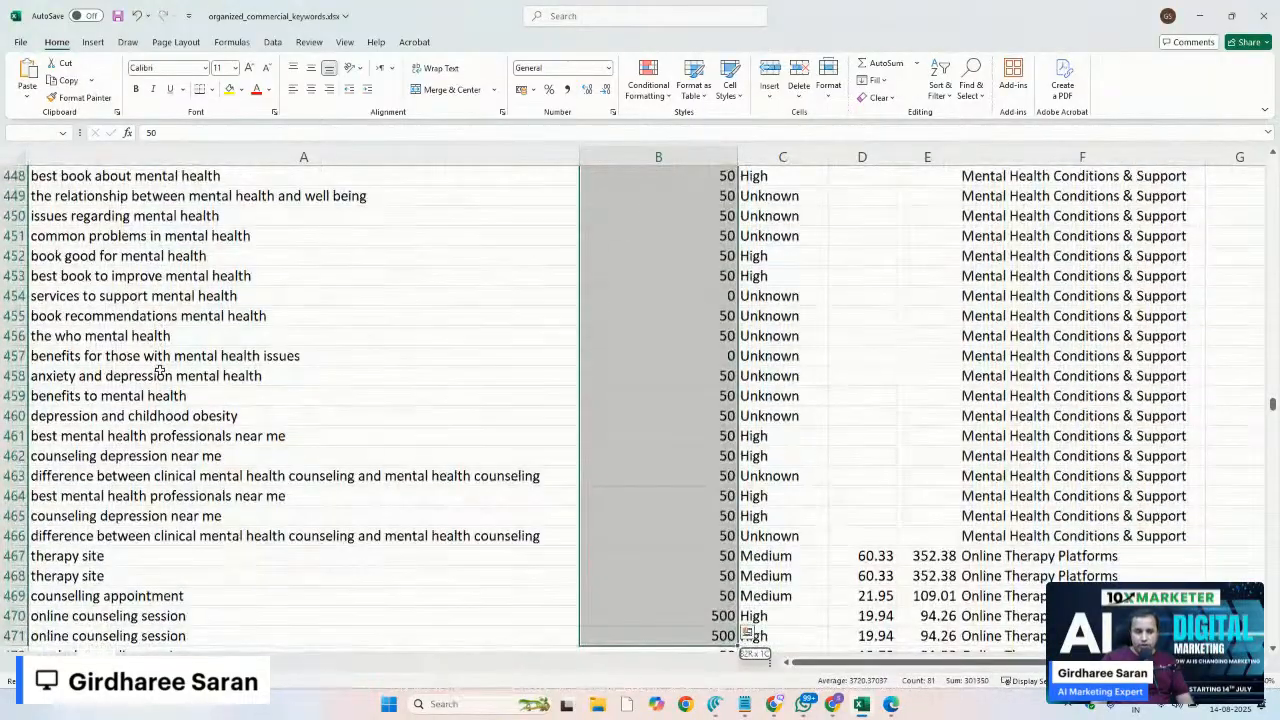
scroll(160, 371, down, 1)
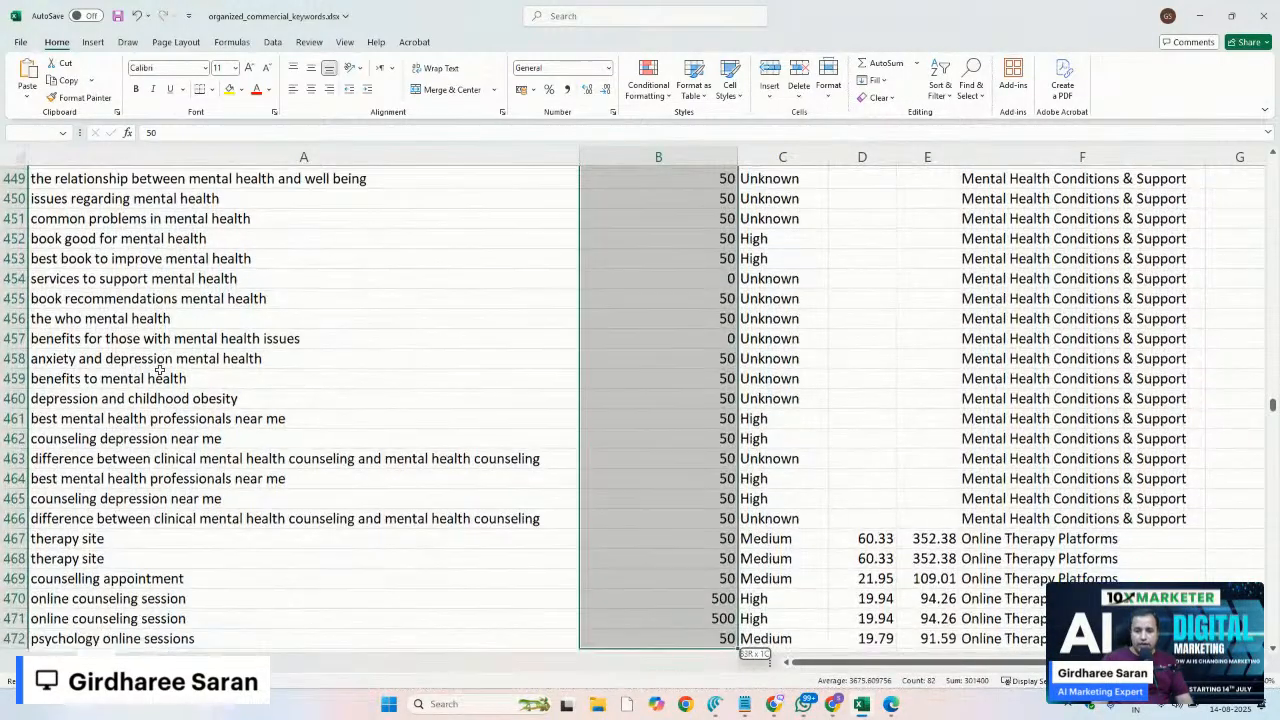
Shorten the highlighted searches range to end at row 467 and select the last Mental Health Conditions & Support keyword in row 466
key(shift+Up)
key(shift+Up)
key(shift+Up)
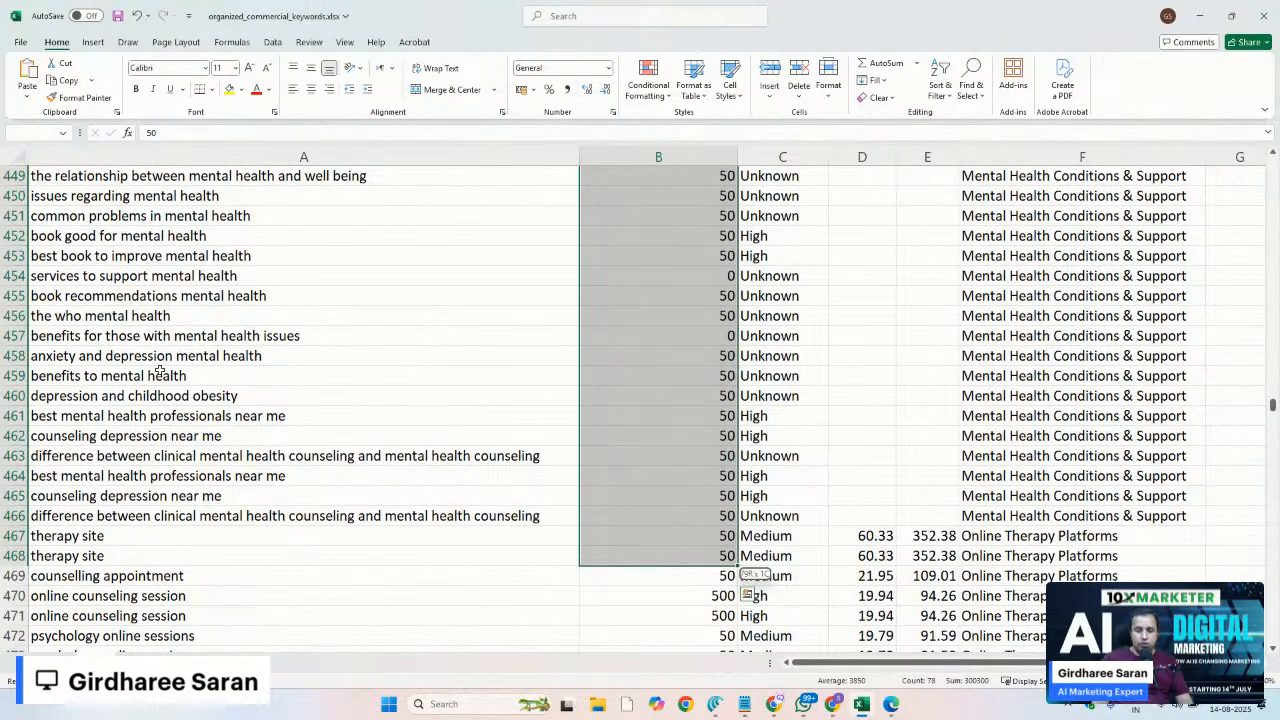
key(shift+Up)
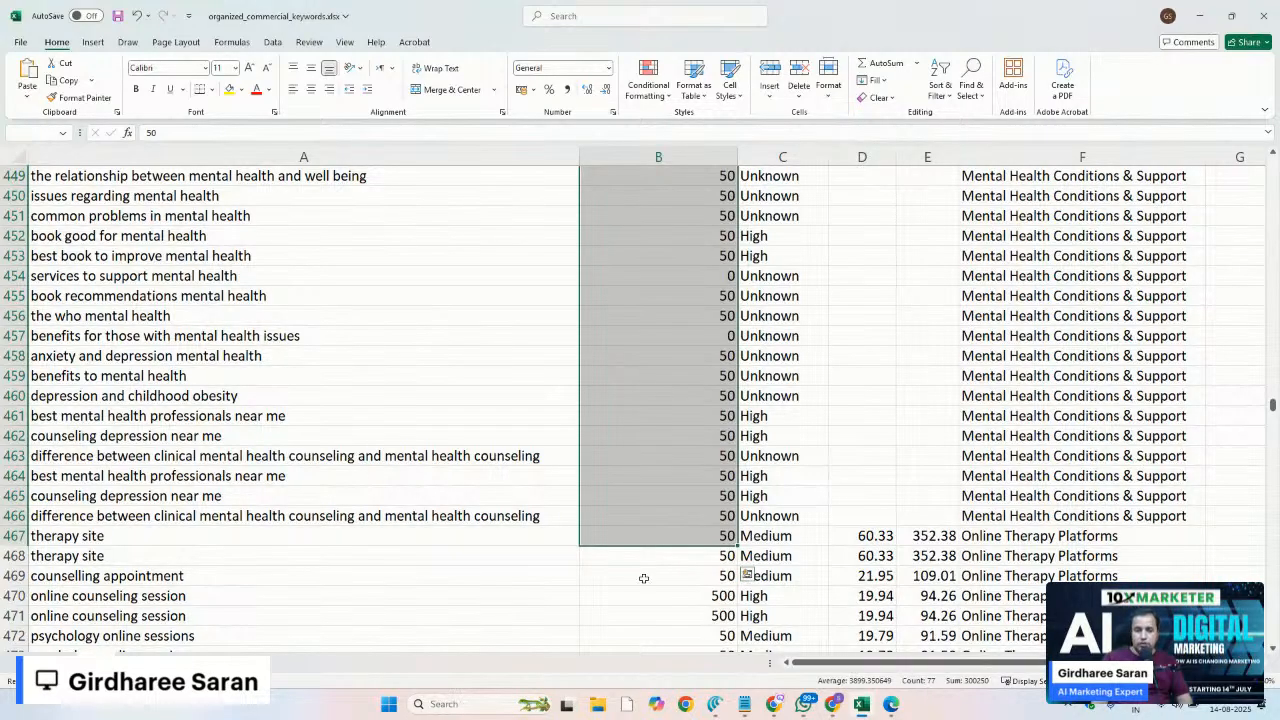
click(442, 515)
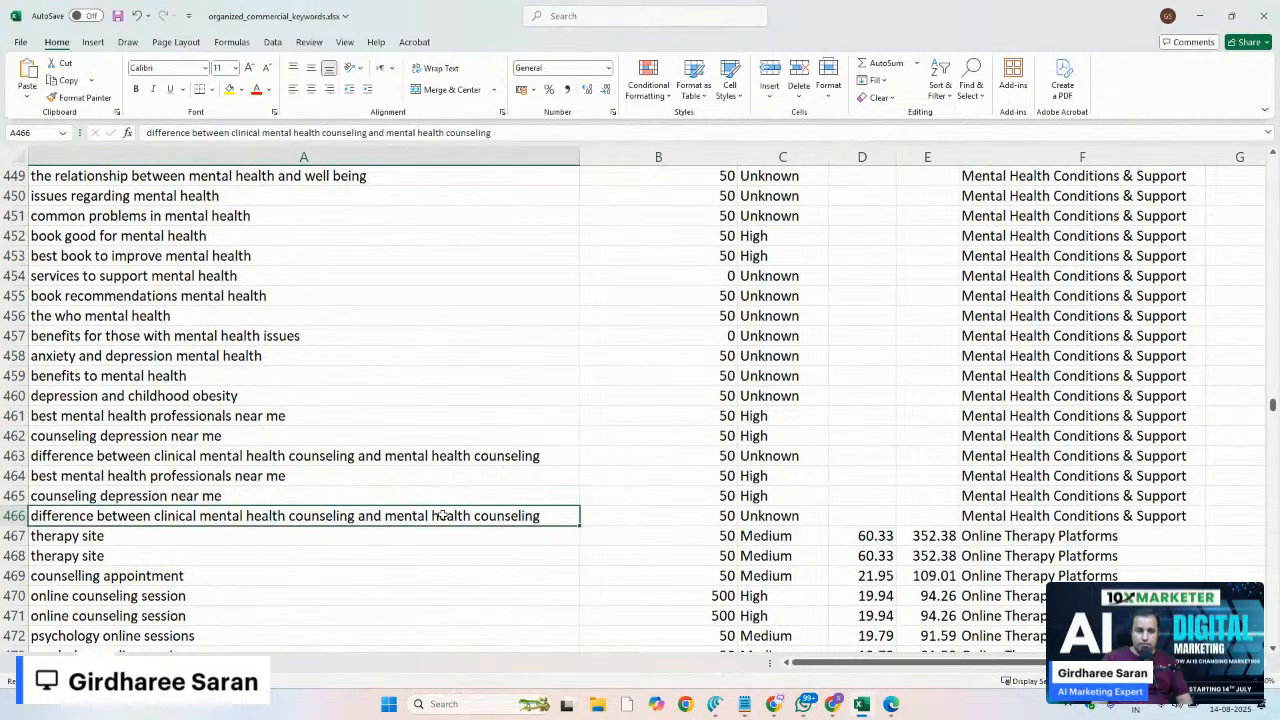
Select the mental health keywords in column A from row 466 up to row 442 and copy them
key(shift+Up)
key(shift+Up)
key(shift+Up)
key(shift+Up)
key(shift+Up)
key(shift+Up)
key(shift+Up)
key(shift+Up)
key(shift+Up)
key(shift+Up)
key(shift+Up)
key(shift+Up)
key(shift+Up)
key(shift+Up)
key(shift+Up)
key(shift+Up)
key(shift+Up)
key(shift+Up)
key(shift+Up)
key(shift+Up)
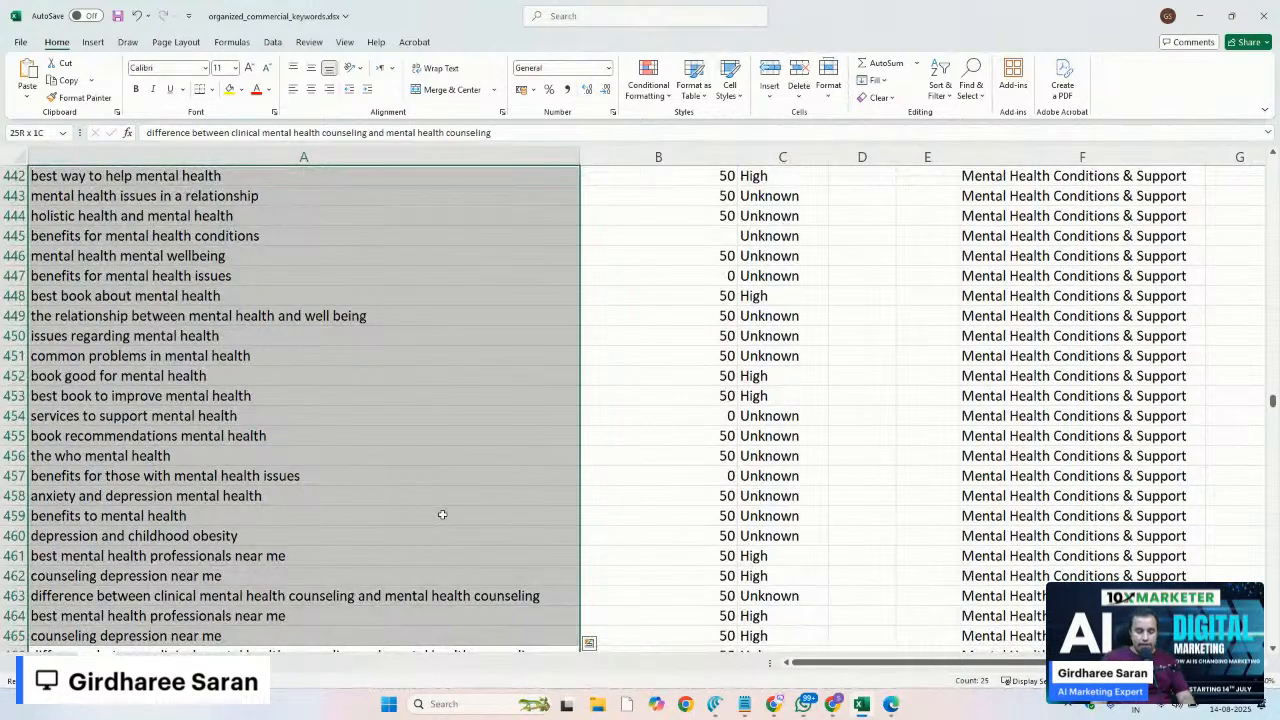
key(ctrl+c)
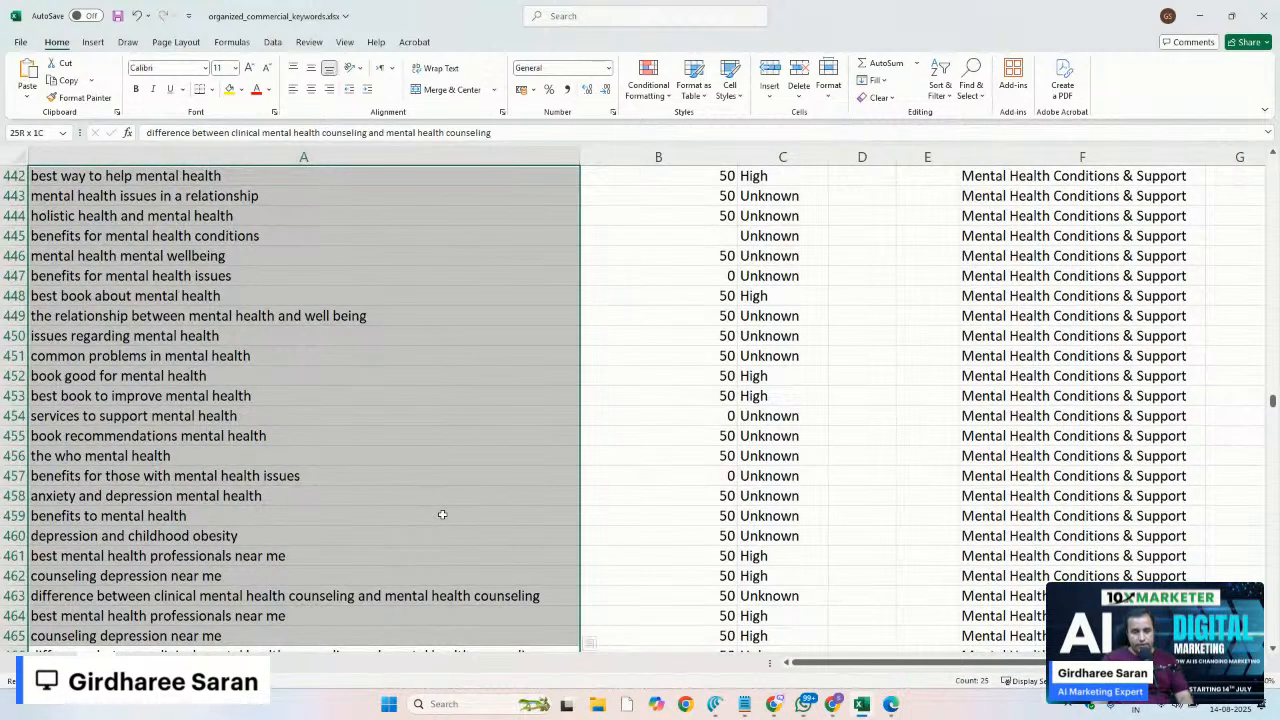
Switch to the ChatGPT conversation and read the prompt about the persona, challenges, fears and mindset of people searching these keywords
key(alt+Tab)
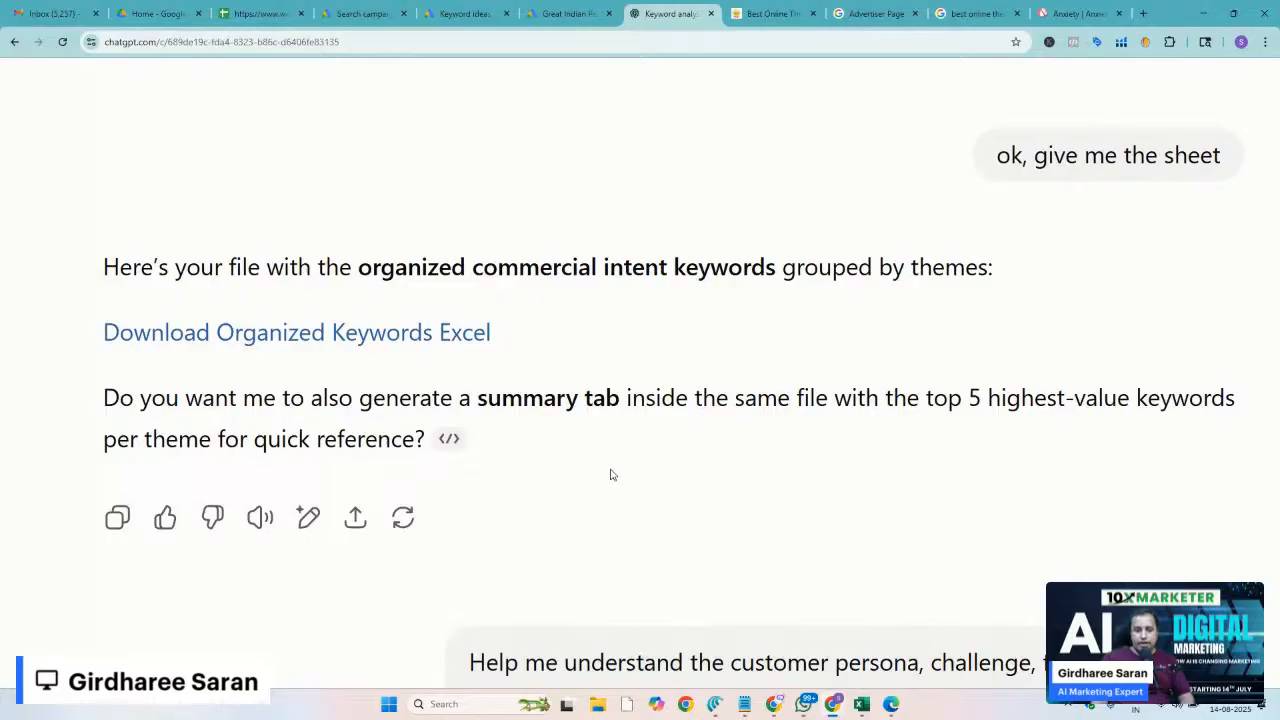
scroll(610, 474, down, 5)
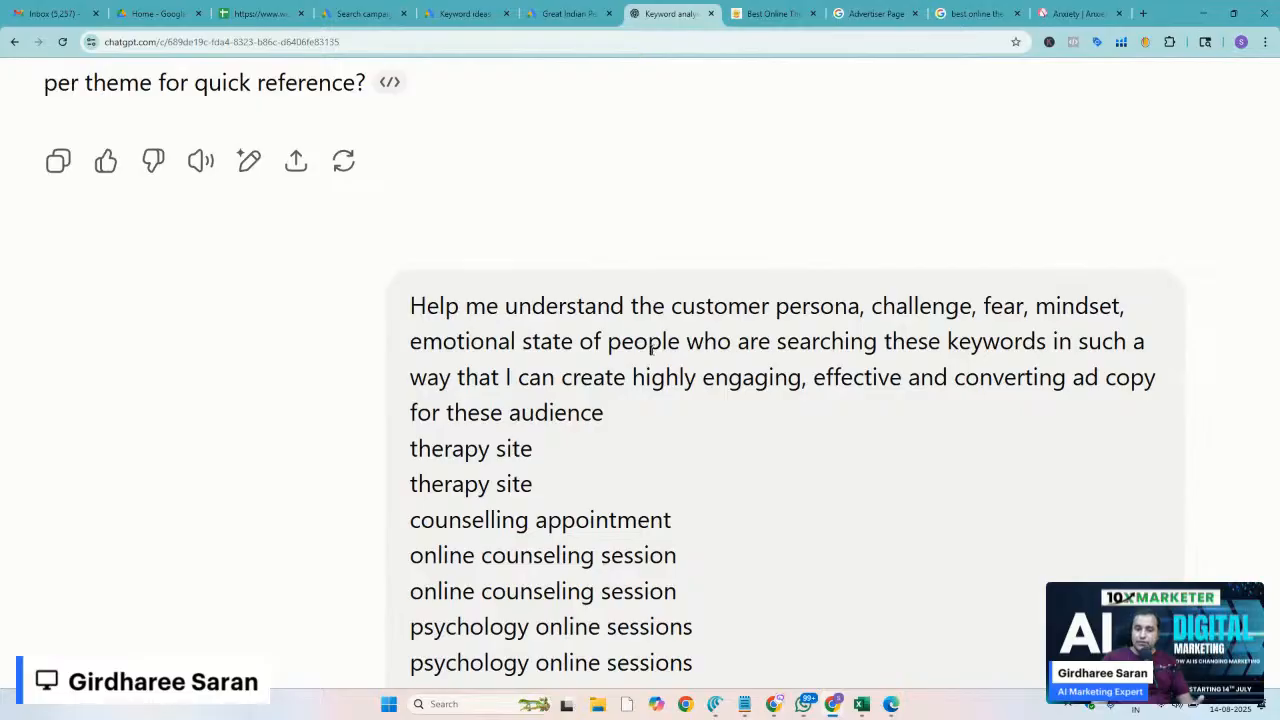
scroll(650, 350, down, 1)
scroll(470, 340, down, 1)
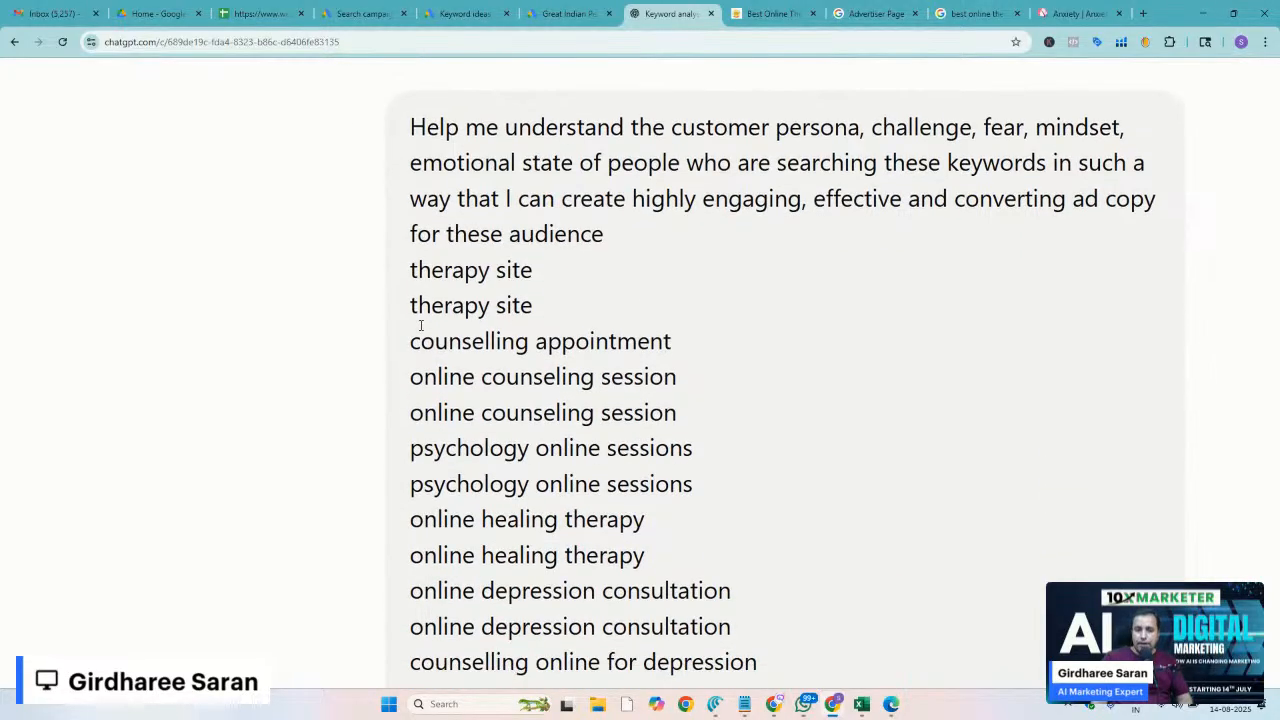
Return to the Excel workbook, check the Online Therapy Platforms theme and highlight its first keywords in column A from therapy site in row 467
key(alt+Tab)
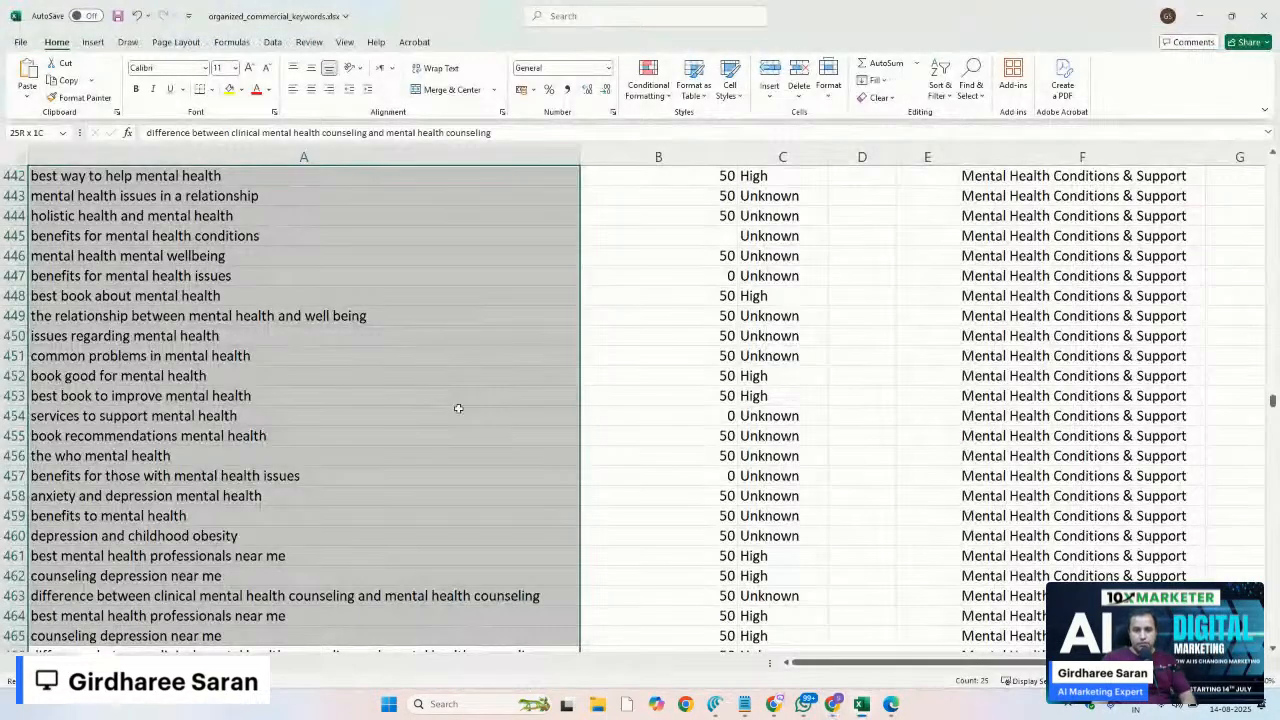
click(150, 474)
key(Down)
key(Down)
key(Down)
key(Down)
key(Down)
key(Down)
key(Down)
key(Down)
key(Down)
key(Down)
key(Down)
key(Down)
key(Down)
key(Down)
key(Down)
key(Down)
key(Down)
key(Down)
key(Down)
key(Down)
key(Right)
key(Right)
key(Right)
key(Right)
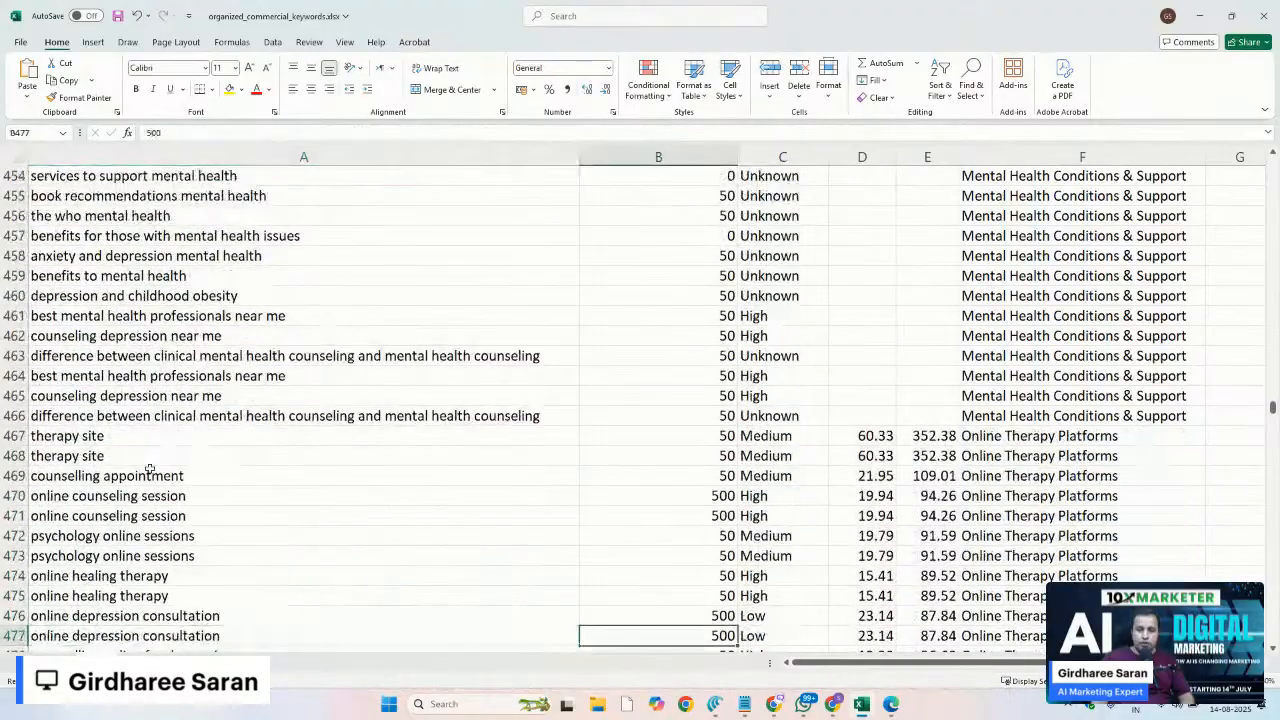
key(Right)
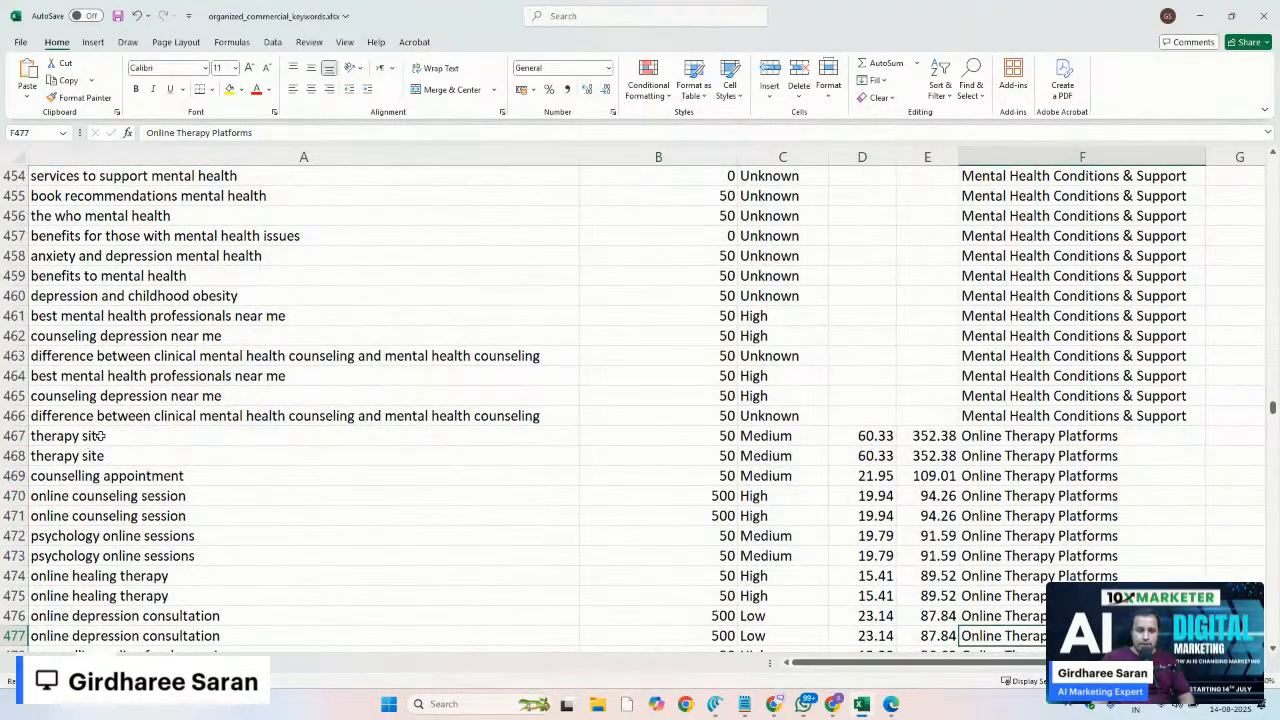
drag(100, 438, 99, 586)
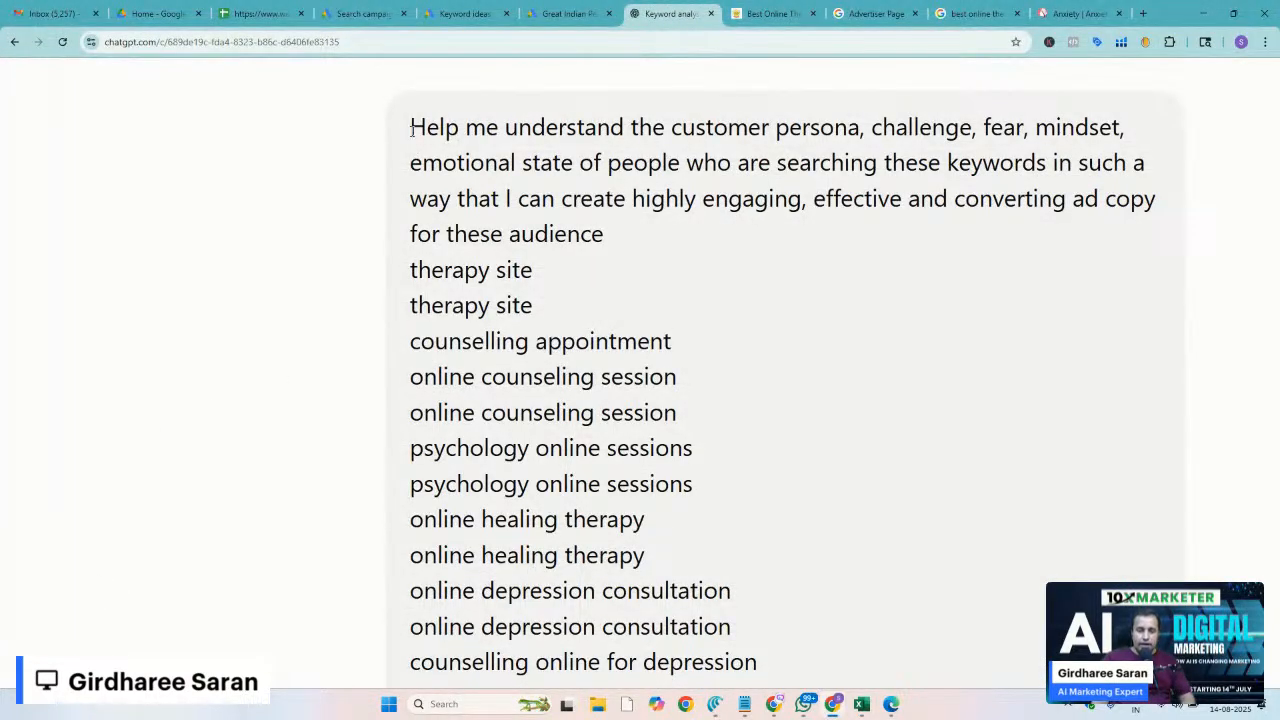
Switch back to ChatGPT and highlight the start of the customer persona prompt and its closing words about converting ad copy
drag(411, 130, 425, 163)
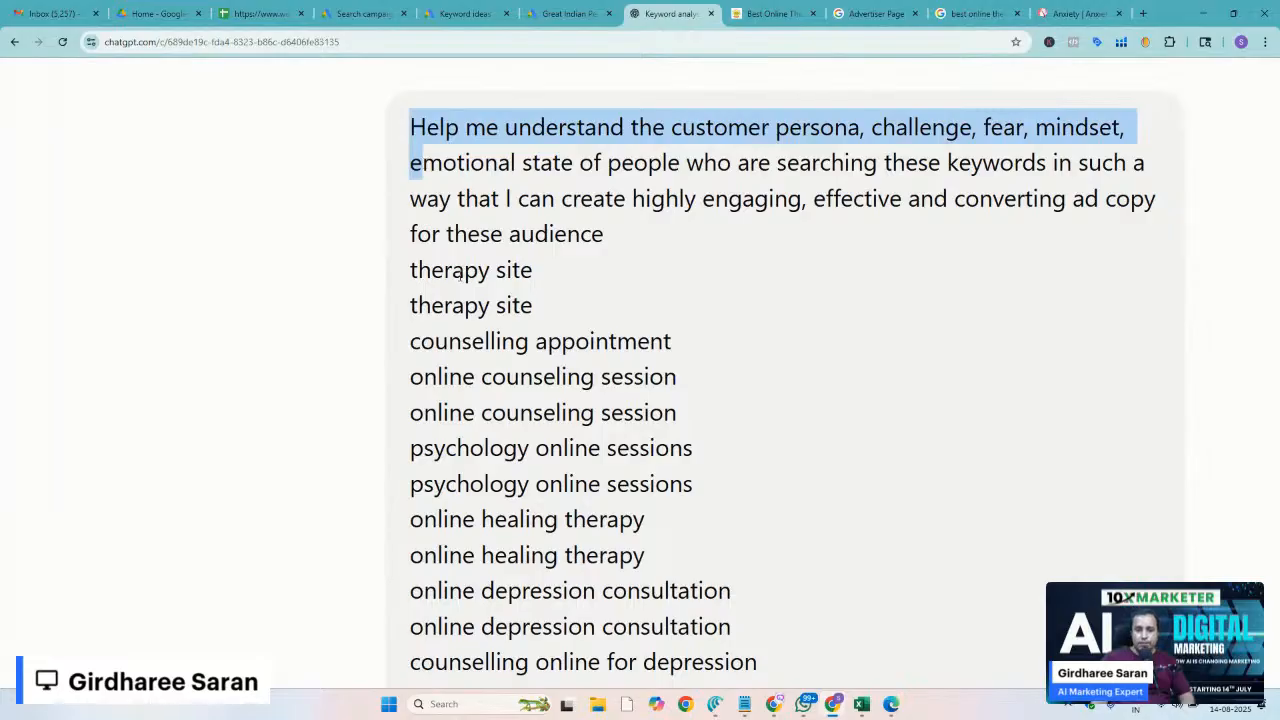
click(459, 278)
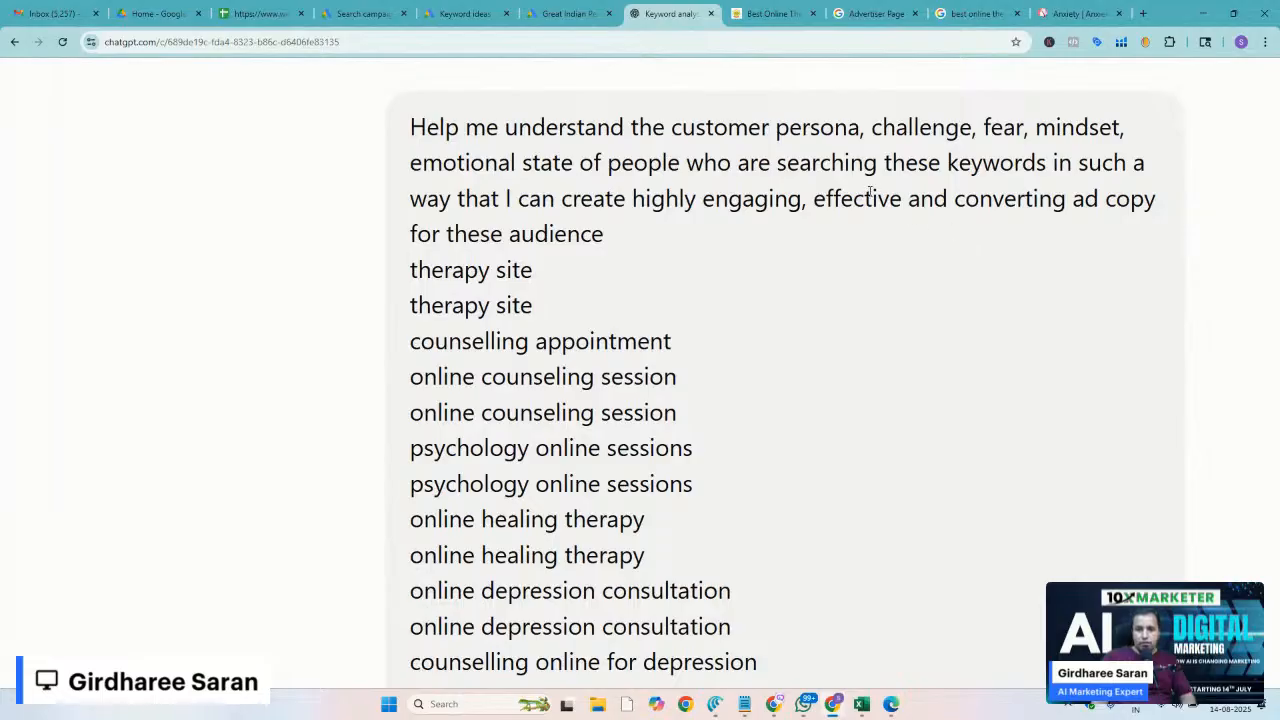
drag(918, 199, 965, 243)
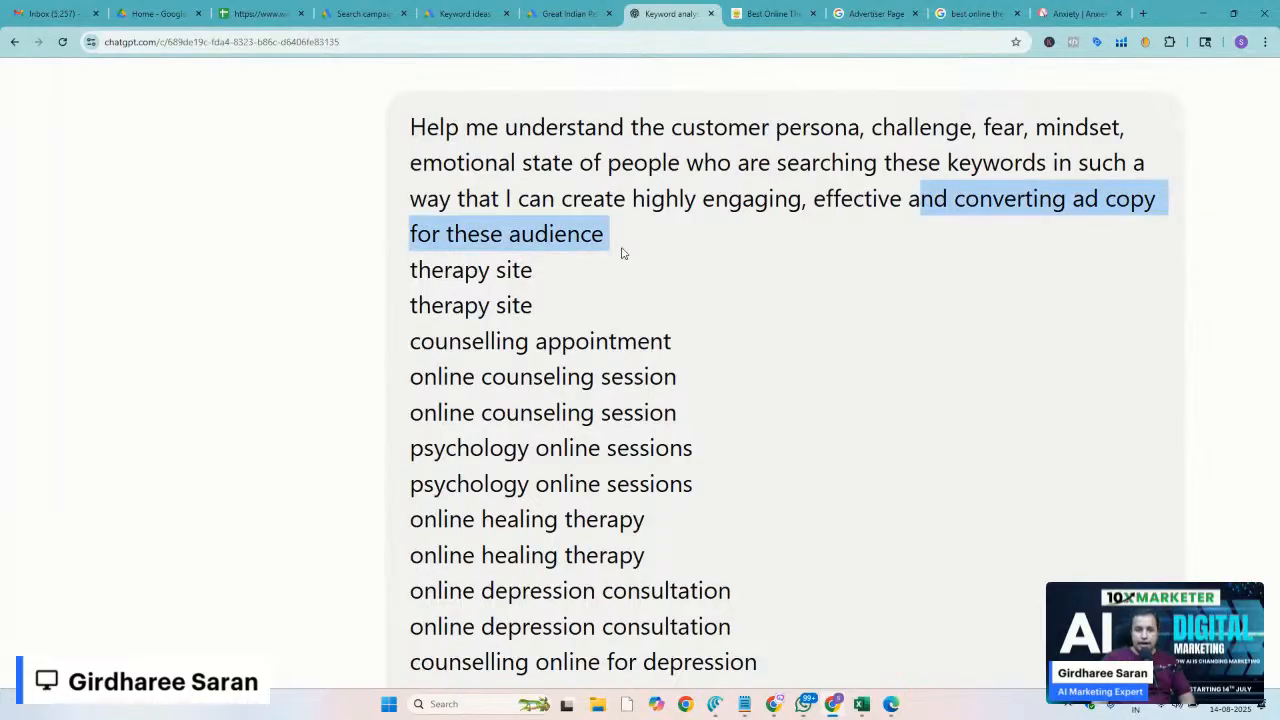
click(535, 252)
Read the Customer Persona section of the answer, highlighting digital-savvy in the demographics
scroll(536, 254, down, 1)
scroll(536, 254, down, 10)
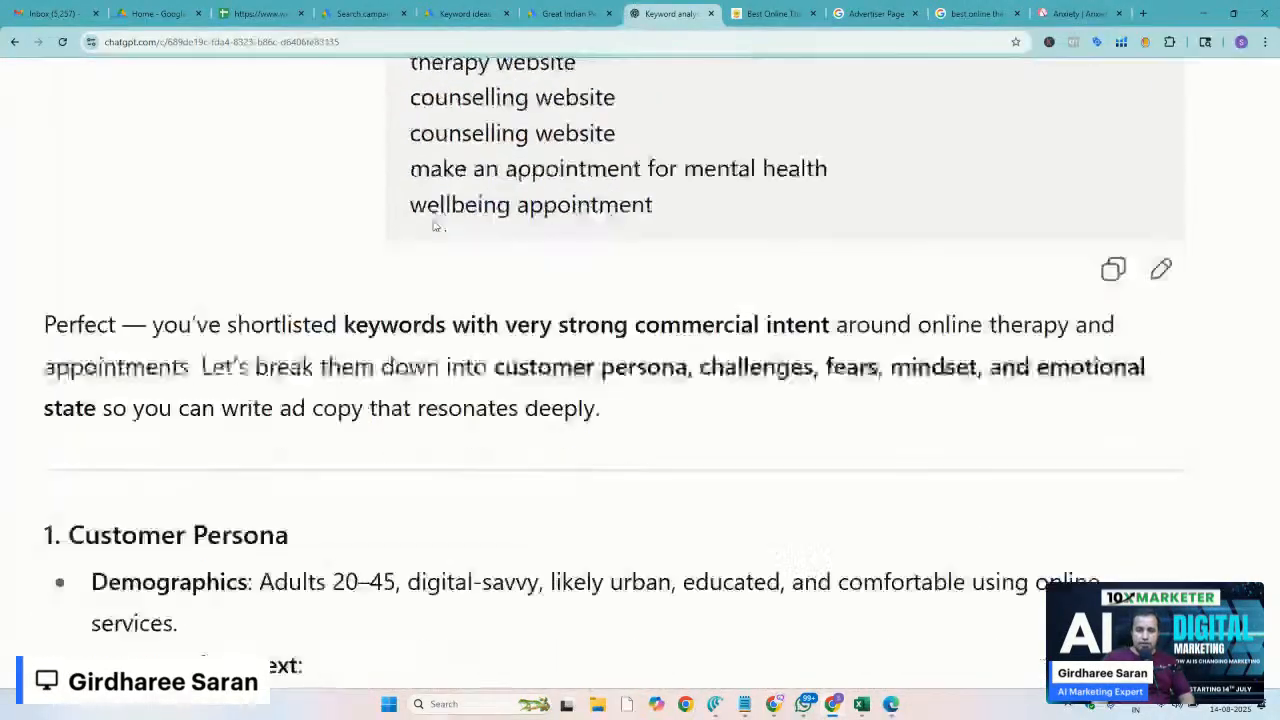
scroll(347, 325, down, 3)
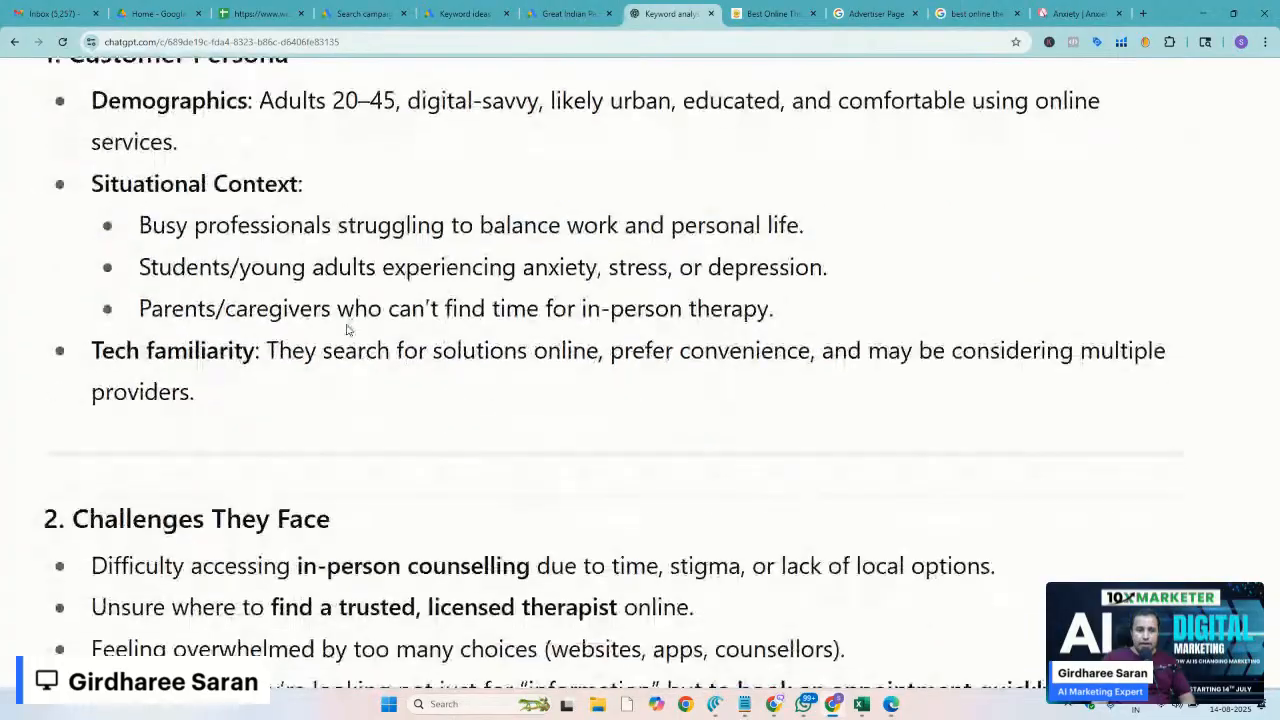
scroll(337, 251, up, 2)
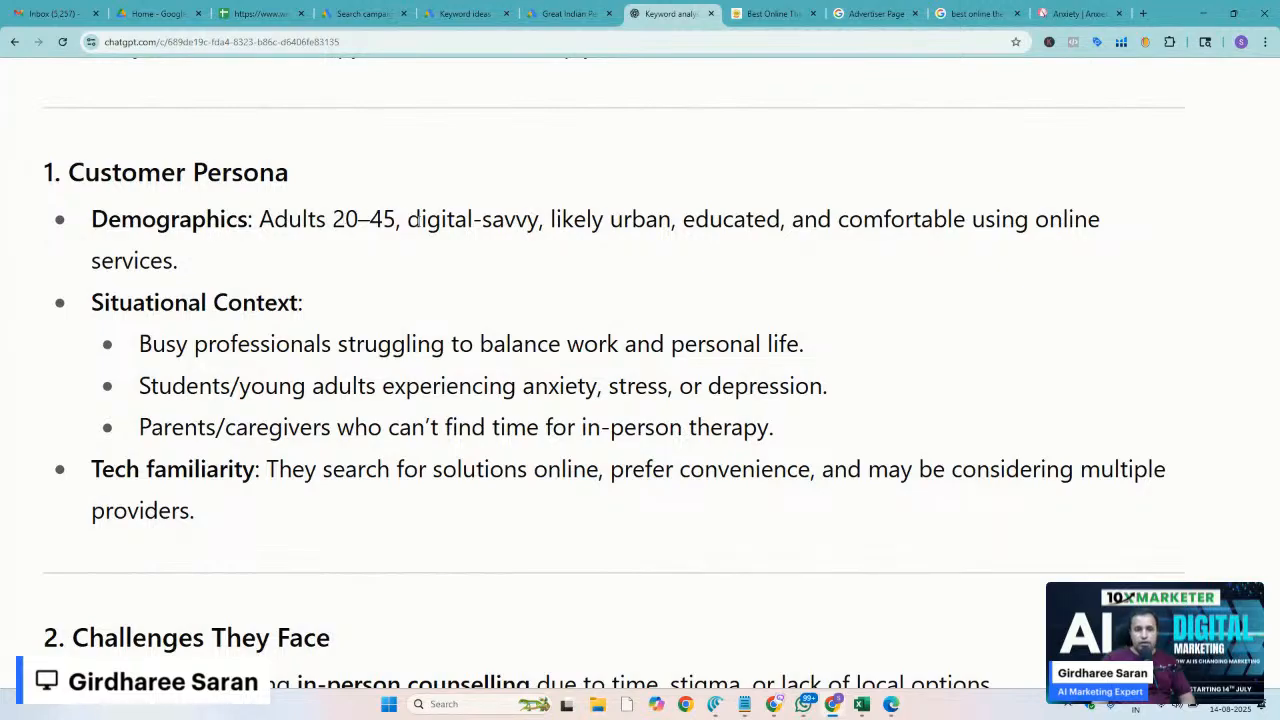
drag(418, 222, 533, 222)
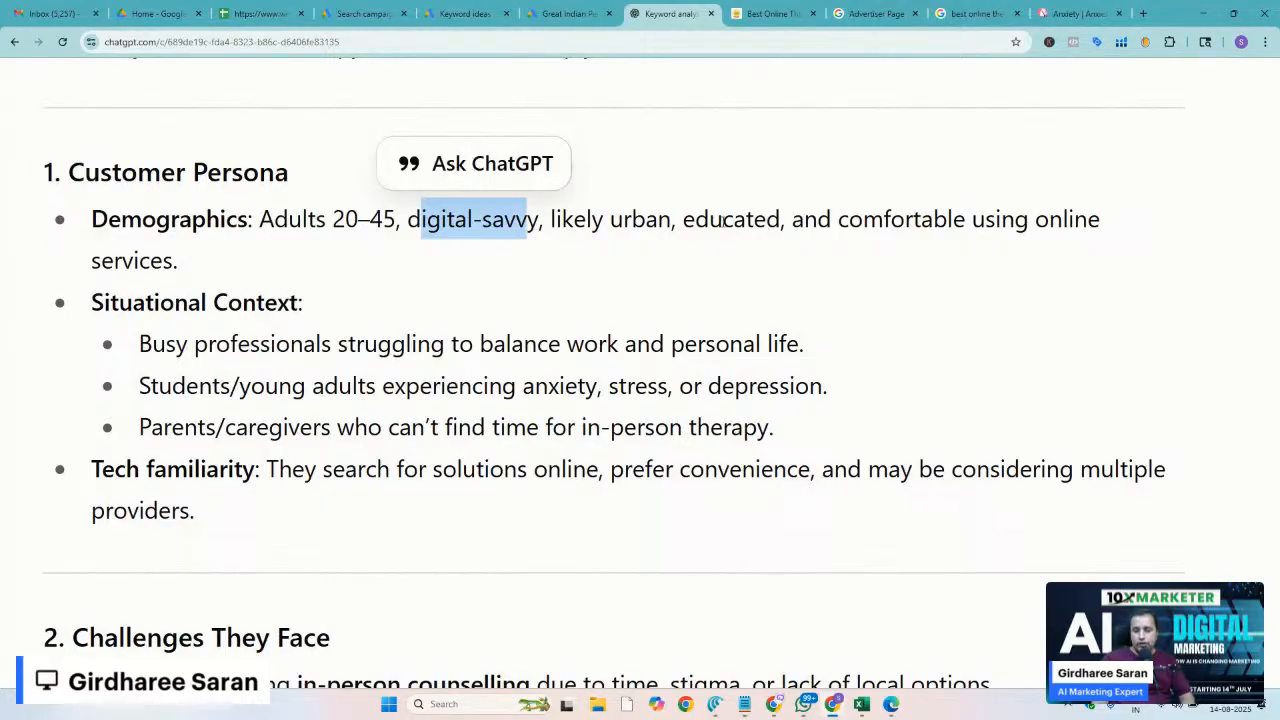
click(722, 222)
scroll(723, 224, down, 1)
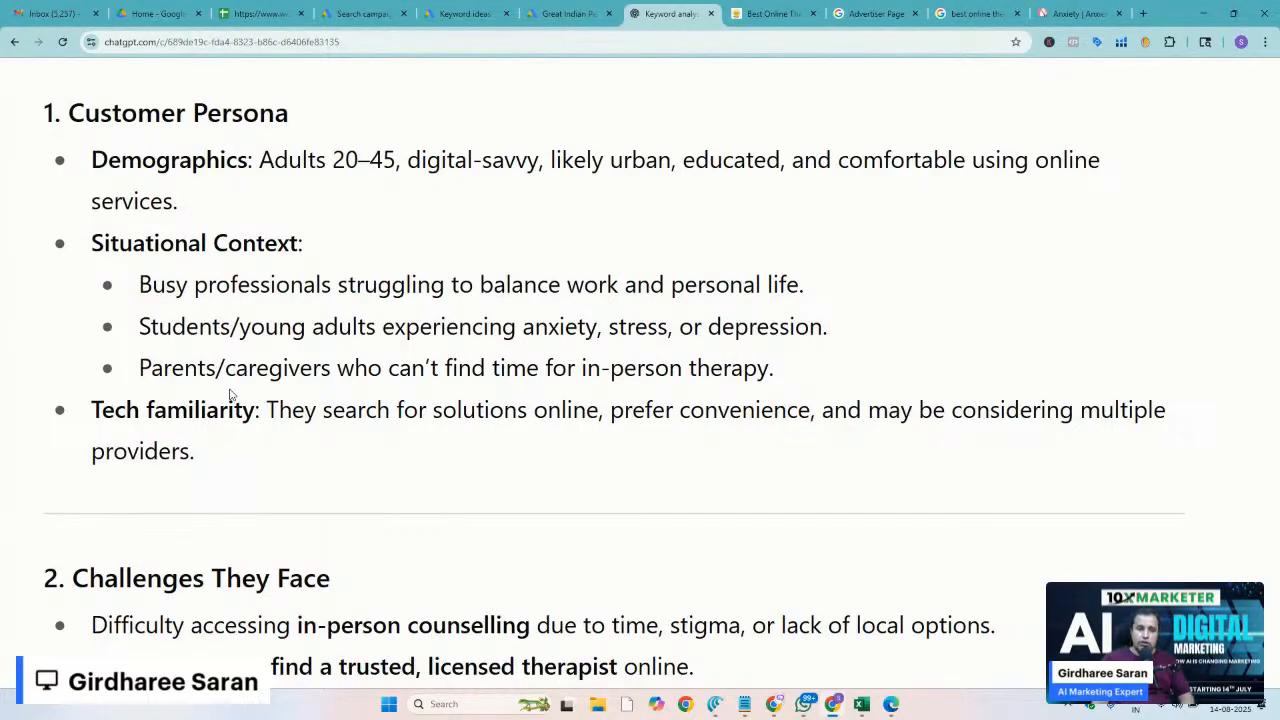
Review the tech familiarity and Challenges They Face points, highlighting the urgent need to book an appointment quickly
scroll(230, 395, down, 2)
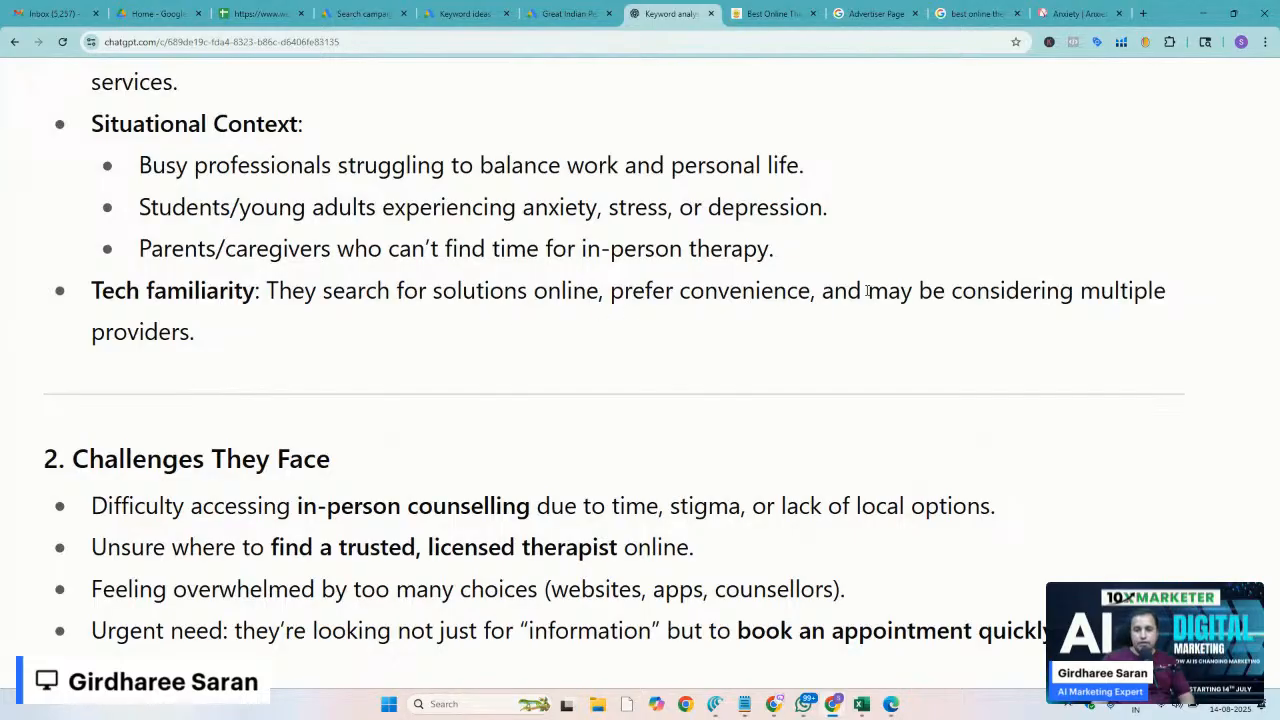
scroll(809, 403, down, 2)
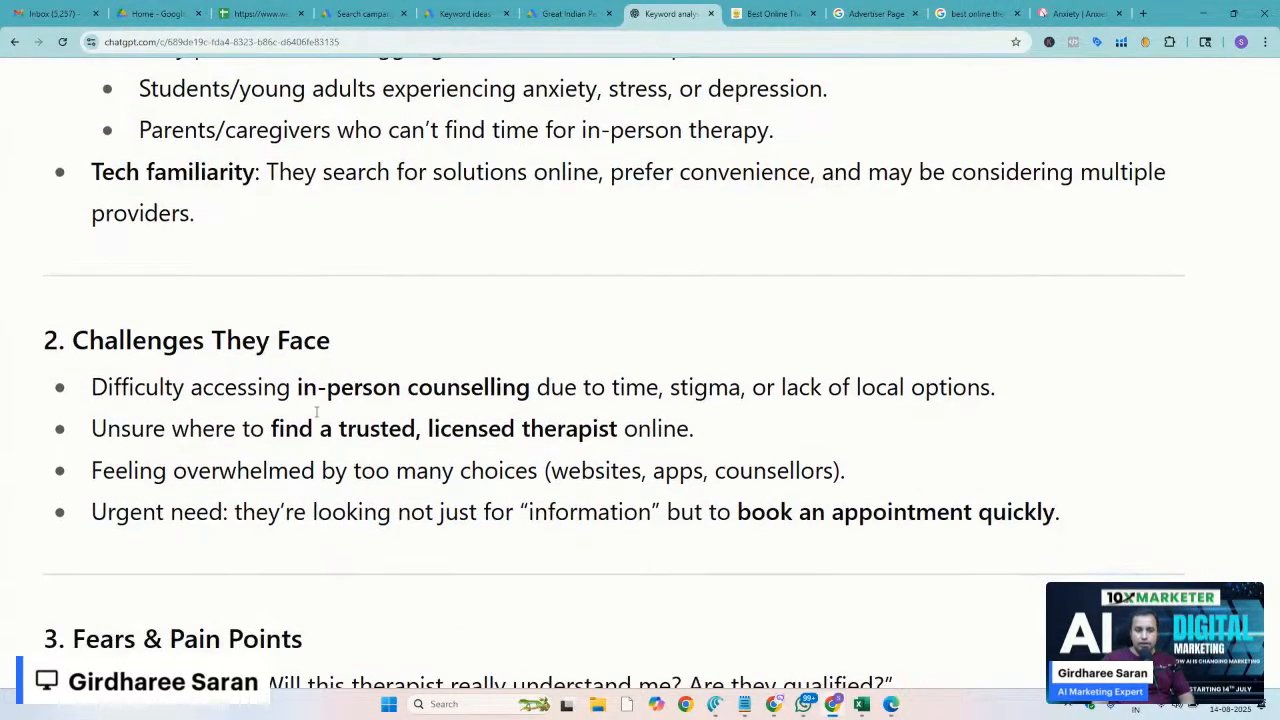
scroll(316, 410, down, 1)
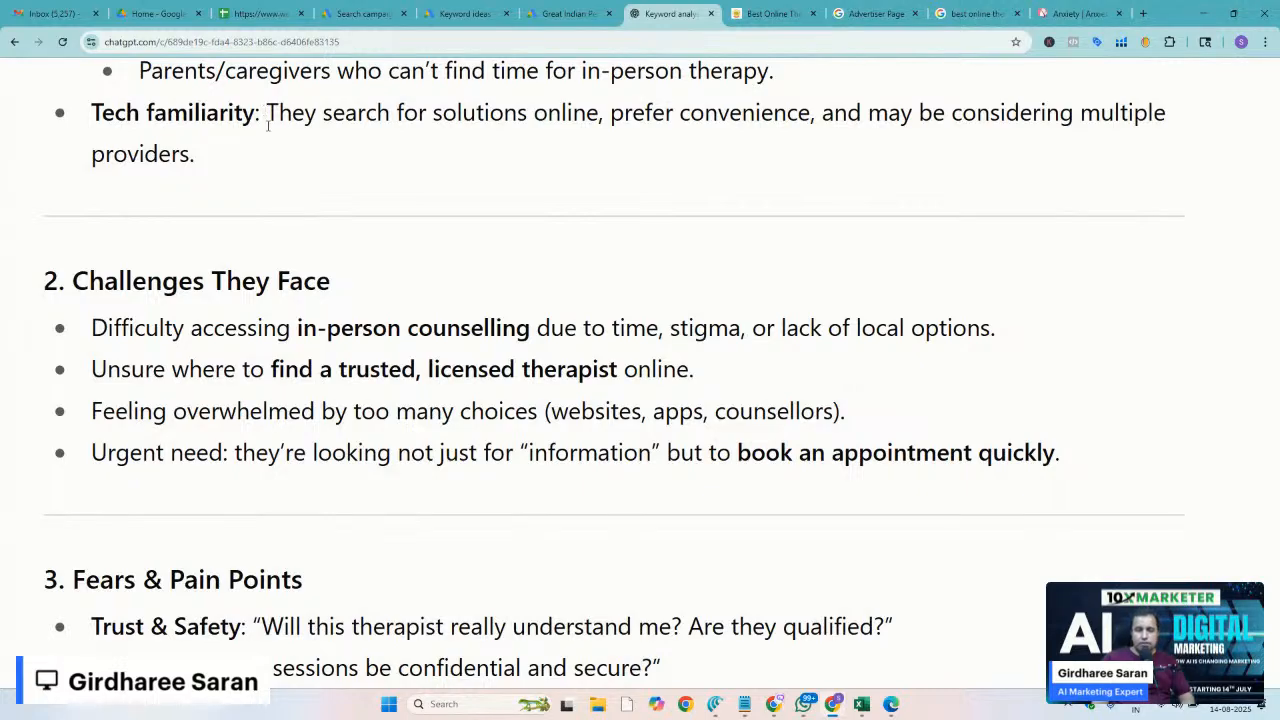
drag(268, 125, 274, 157)
scroll(276, 160, down, 1)
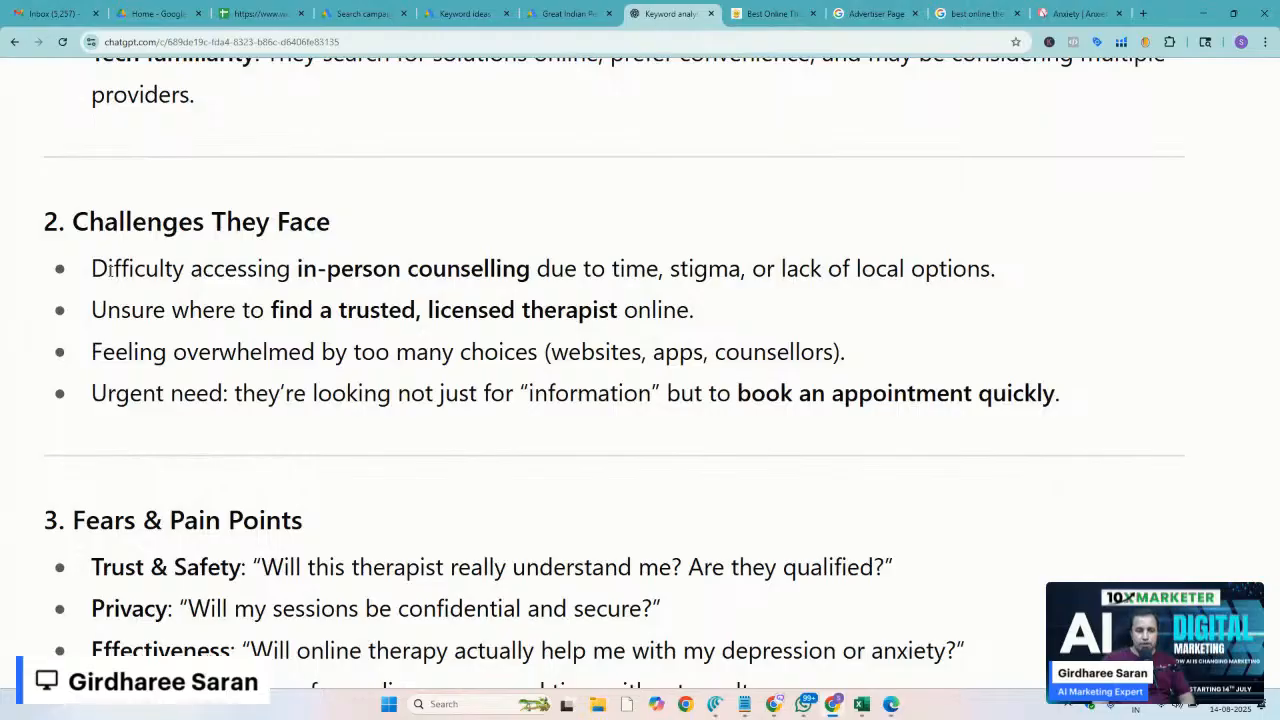
scroll(110, 269, down, 1)
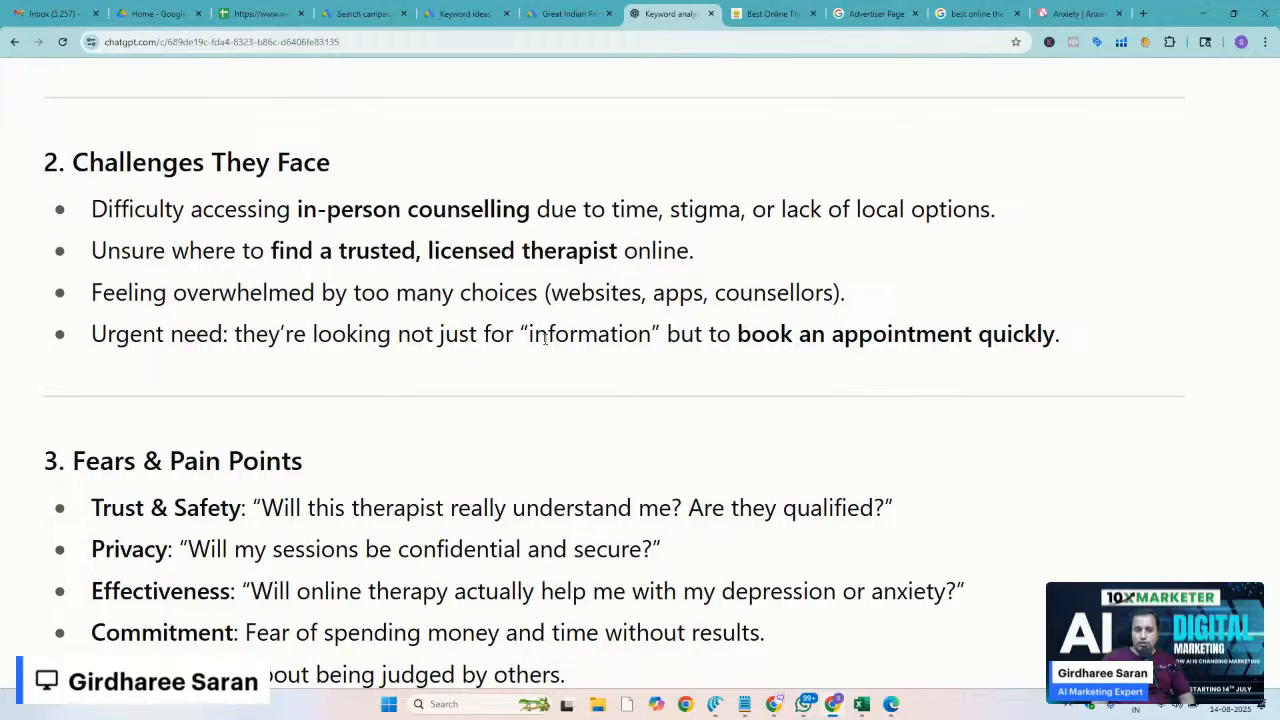
triple_click(768, 341)
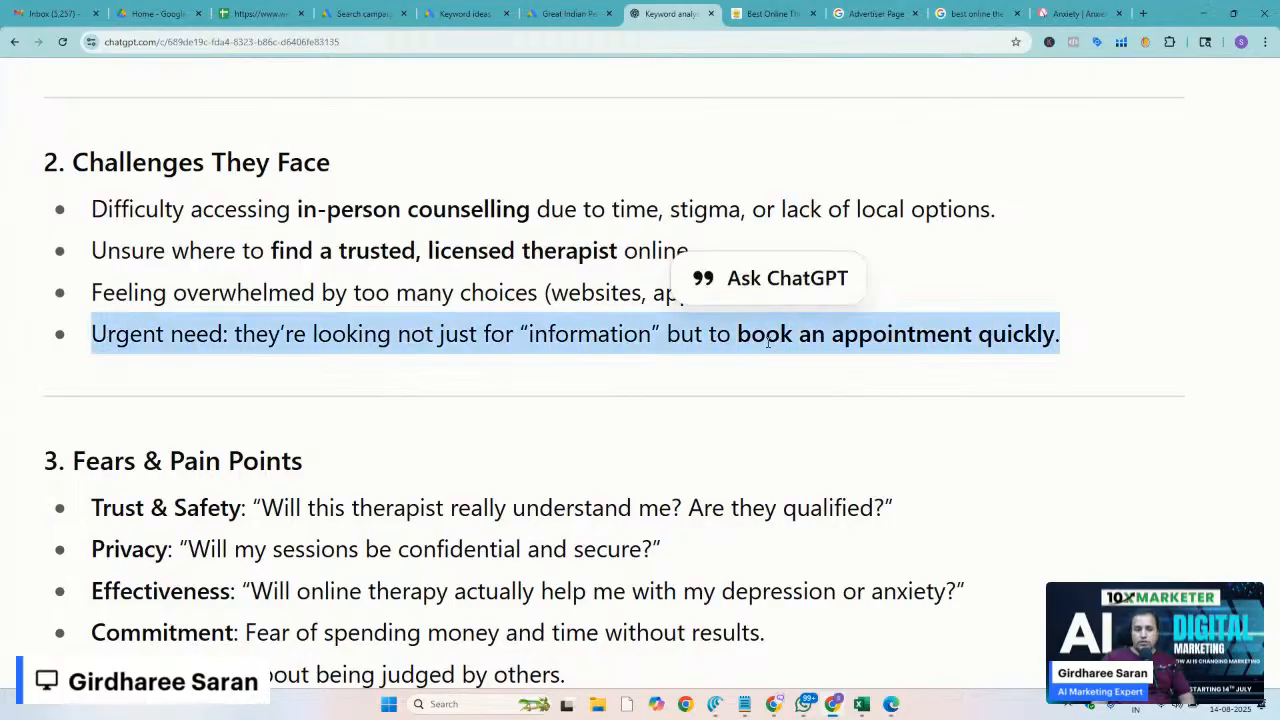
click(414, 366)
Read through Fears & Pain Points and Mindset While Searching, down to the example angles for ad copy
scroll(414, 366, down, 4)
scroll(210, 245, up, 1)
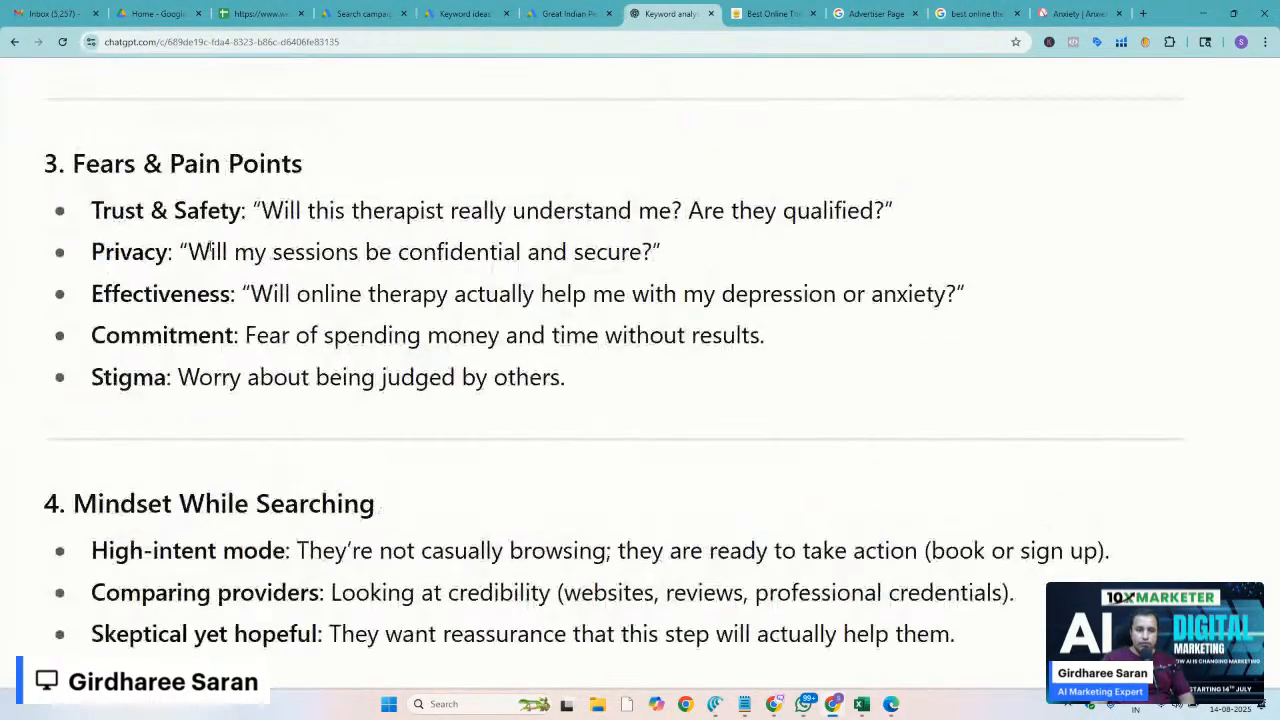
scroll(238, 432, down, 4)
scroll(238, 432, down, 8)
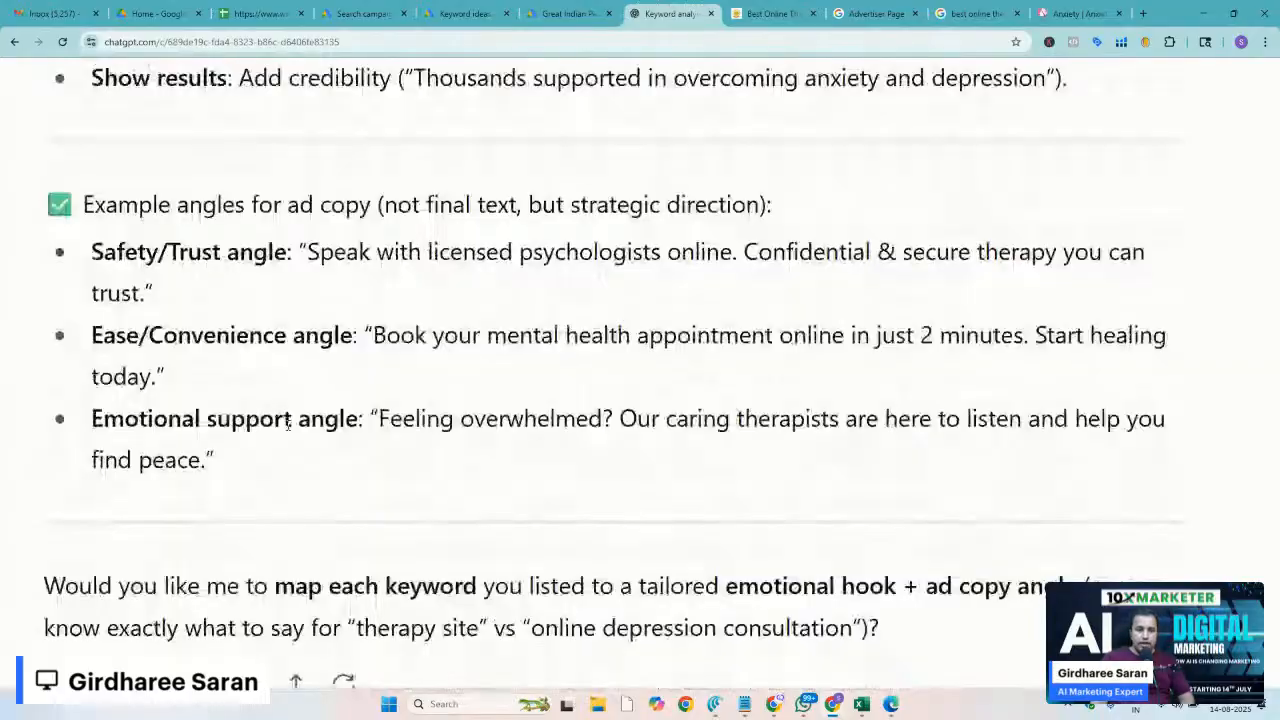
scroll(288, 424, down, 4)
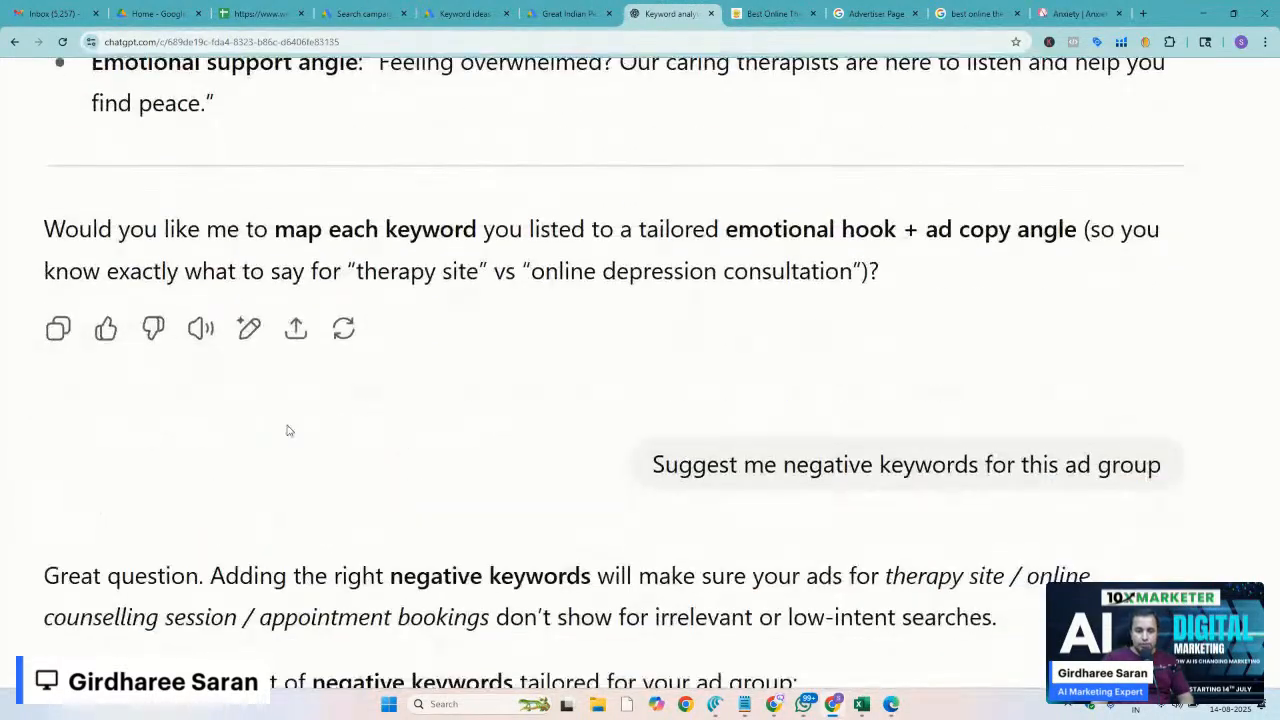
Examine the prompt requesting negative keywords for this ad group and the start of its answer
scroll(462, 479, down, 5)
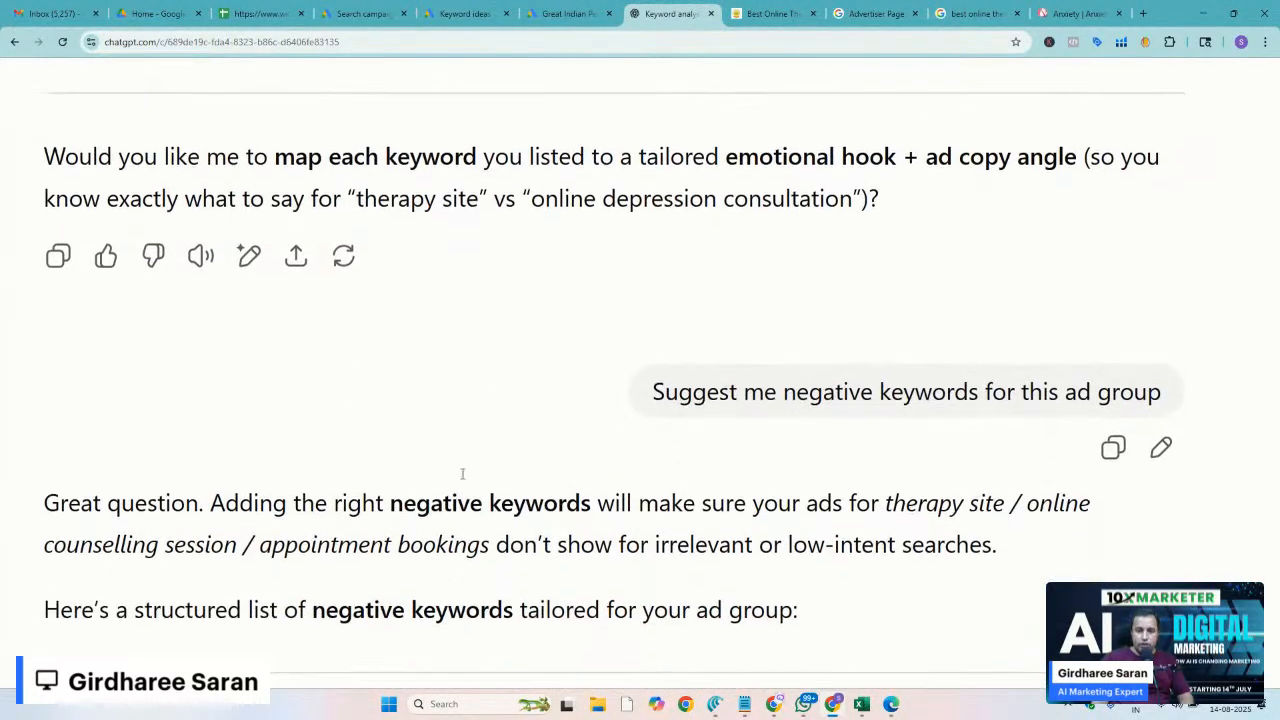
scroll(461, 479, up, 4)
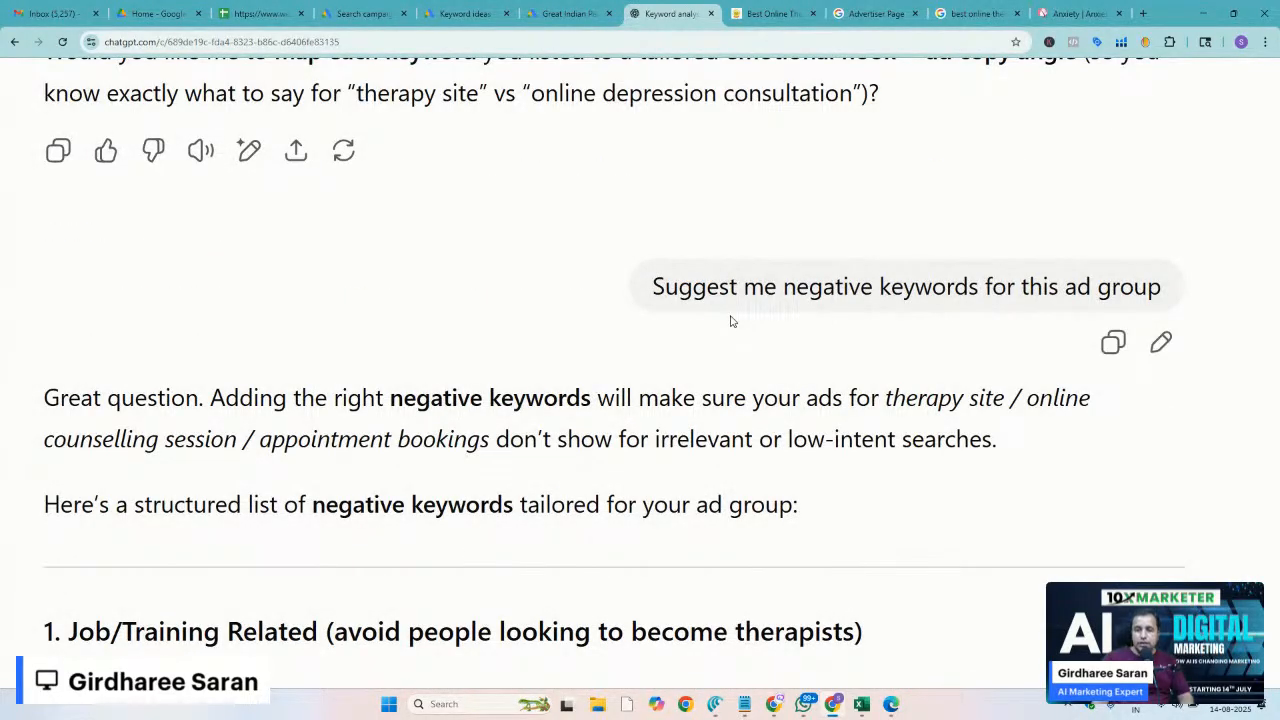
scroll(730, 320, down, 3)
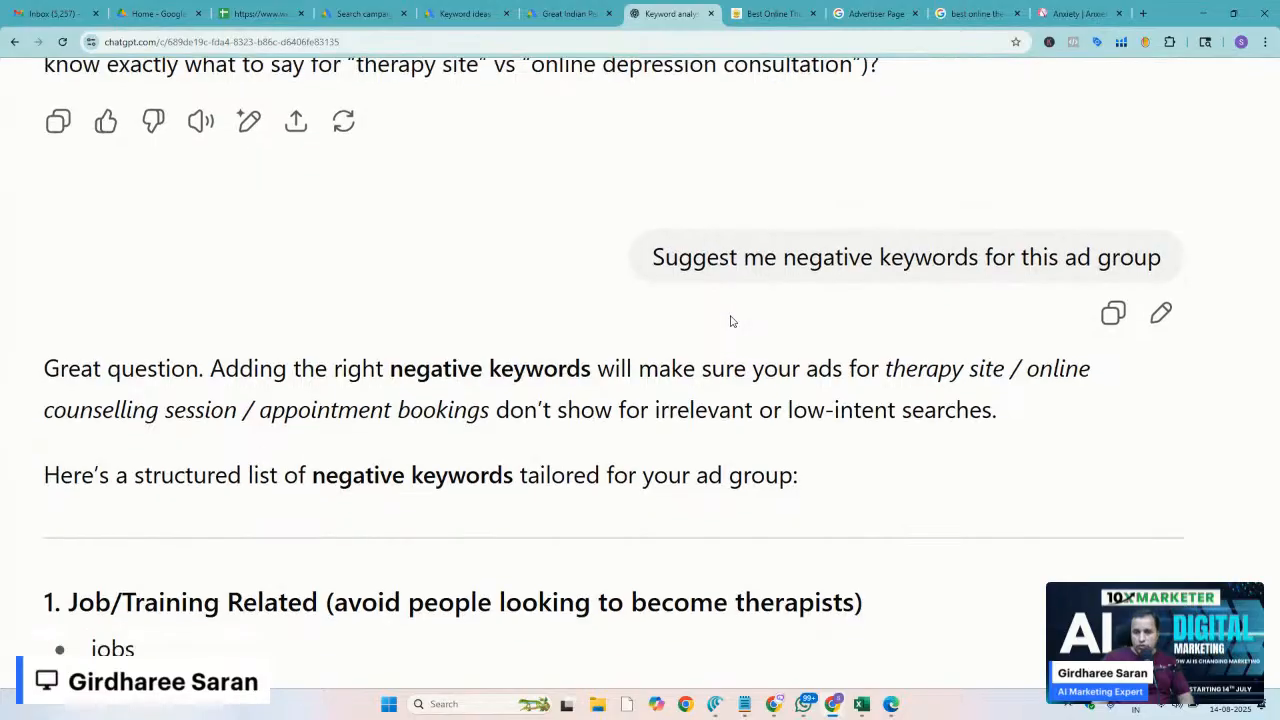
scroll(147, 327, left, 2)
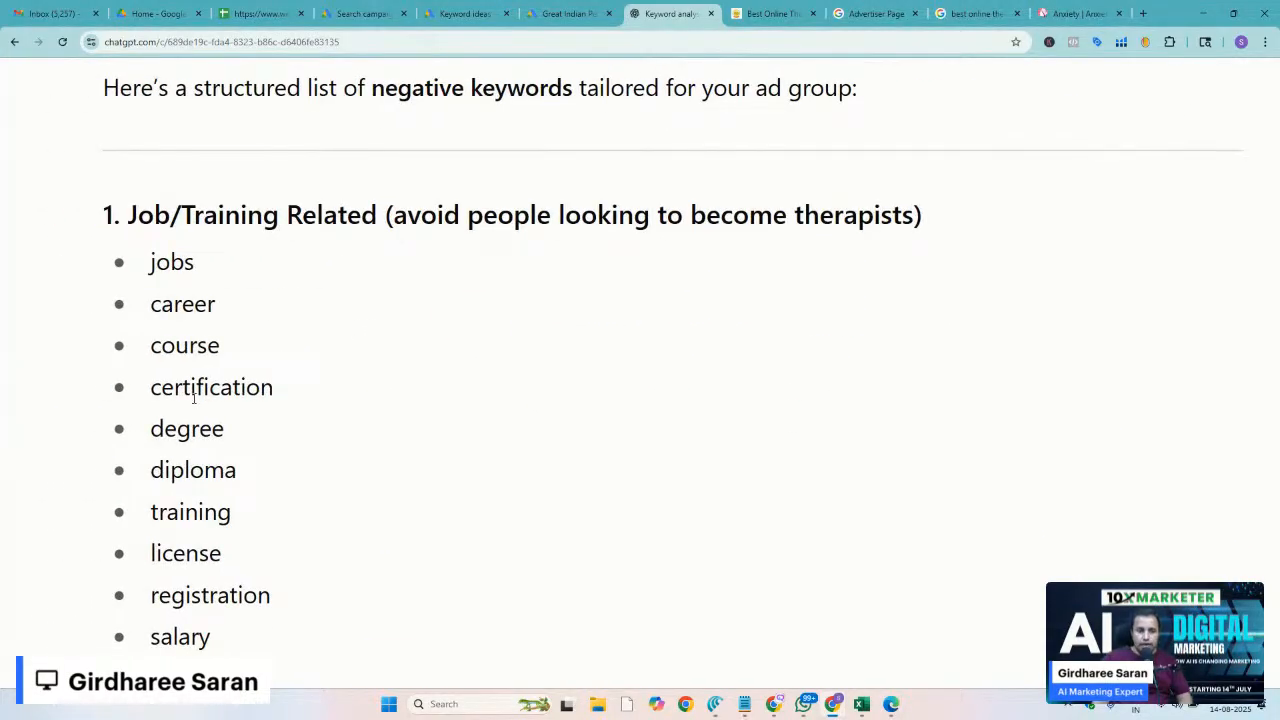
Enlarge the page and read the Job/Training Related and Free/Low-Intent Searchers negative keyword lists
scroll(194, 398, up, 5)
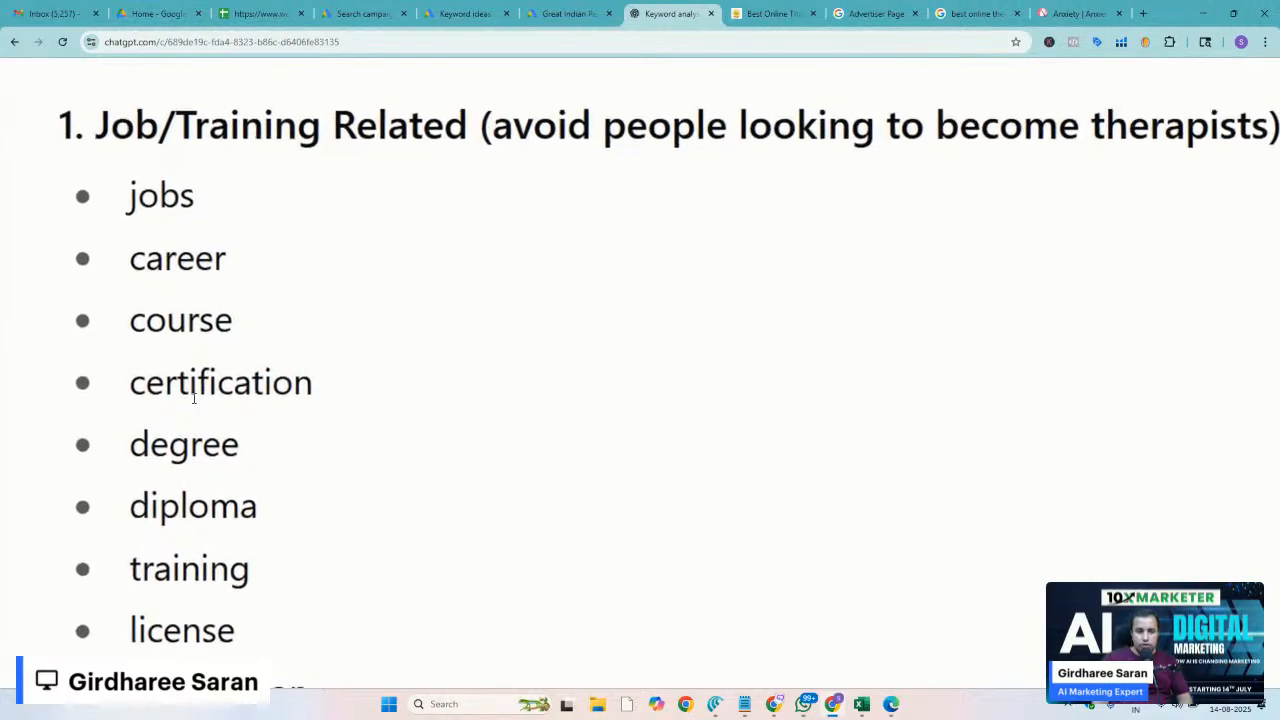
scroll(194, 398, up, 2)
scroll(194, 398, down, 3)
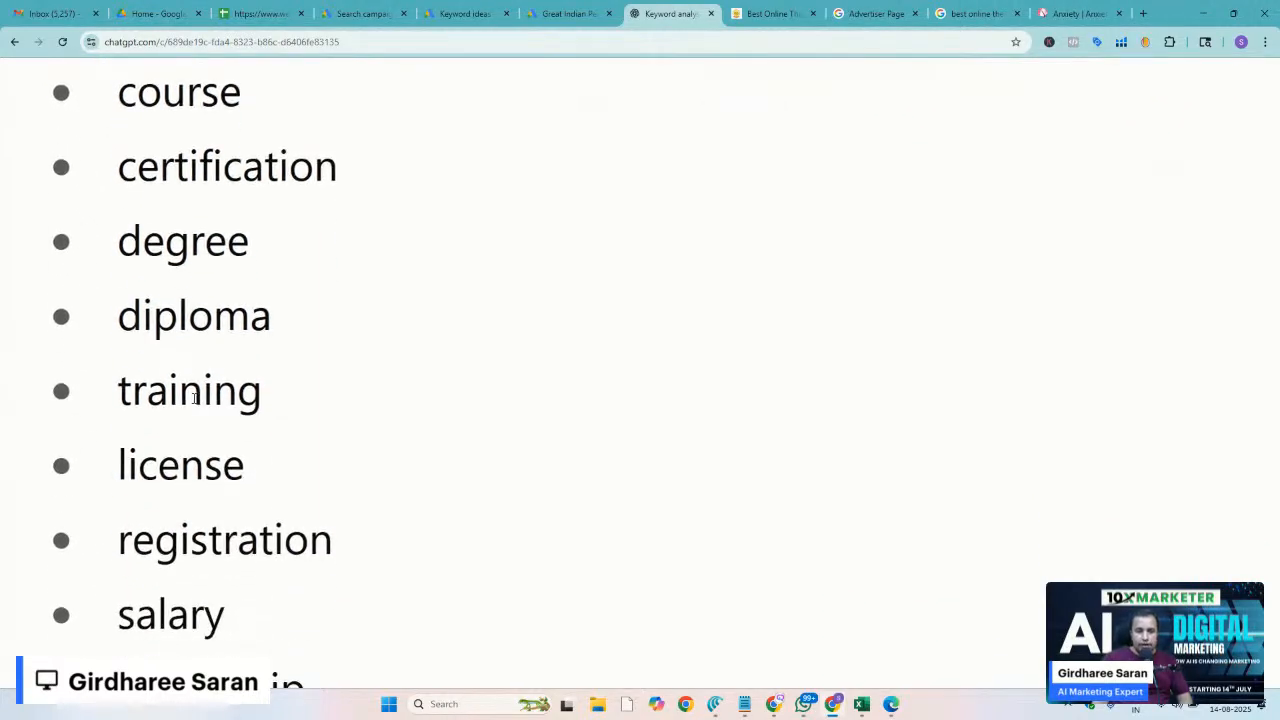
scroll(194, 398, down, 3)
scroll(194, 398, down, 10)
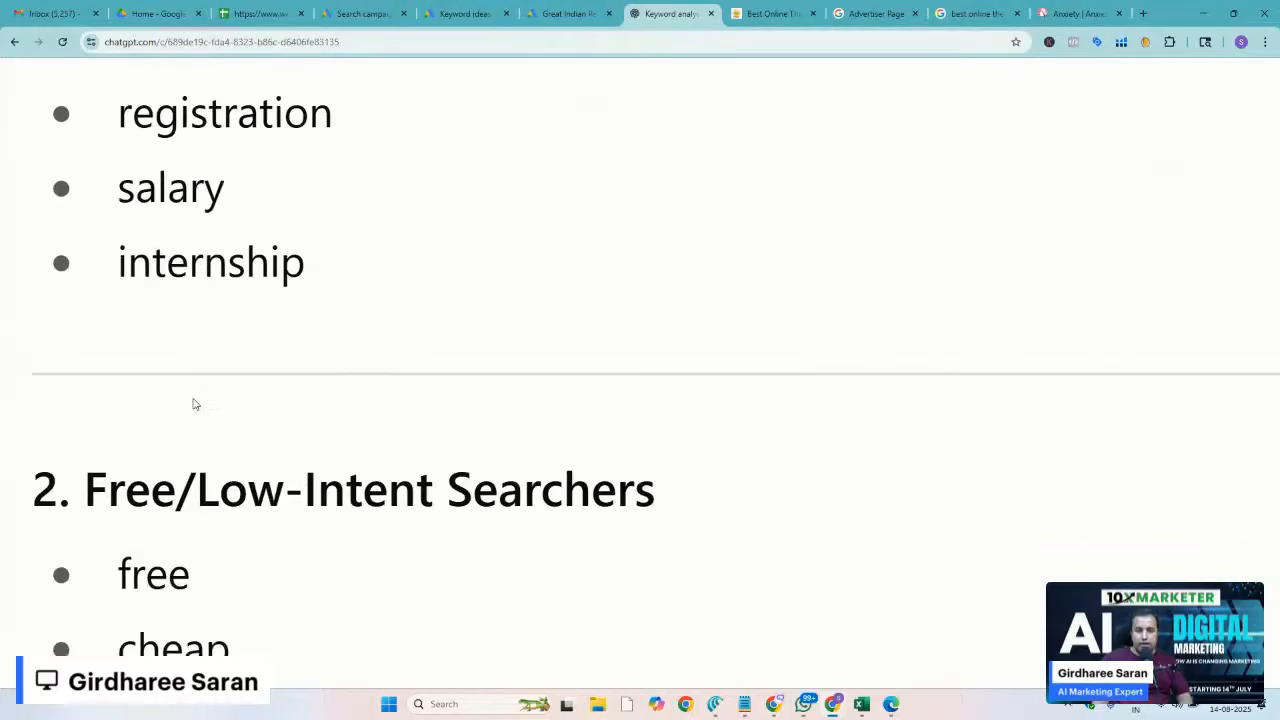
scroll(194, 398, up, 3)
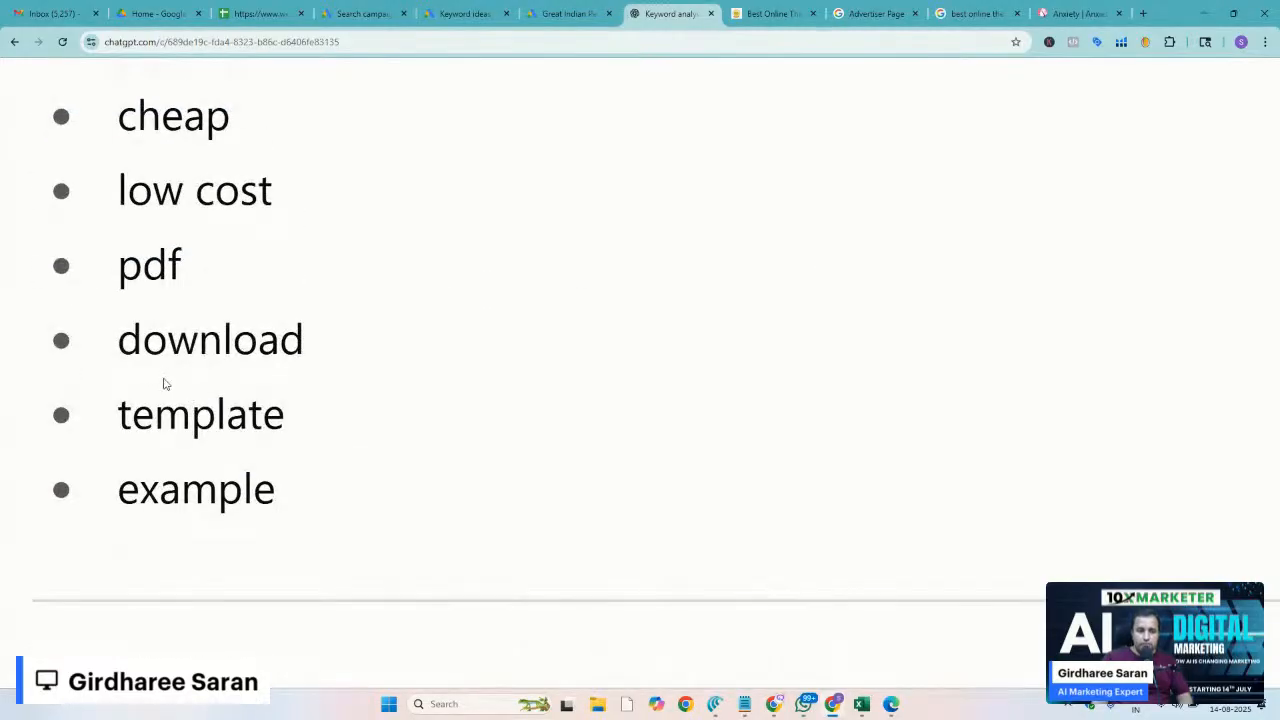
scroll(165, 383, up, 2)
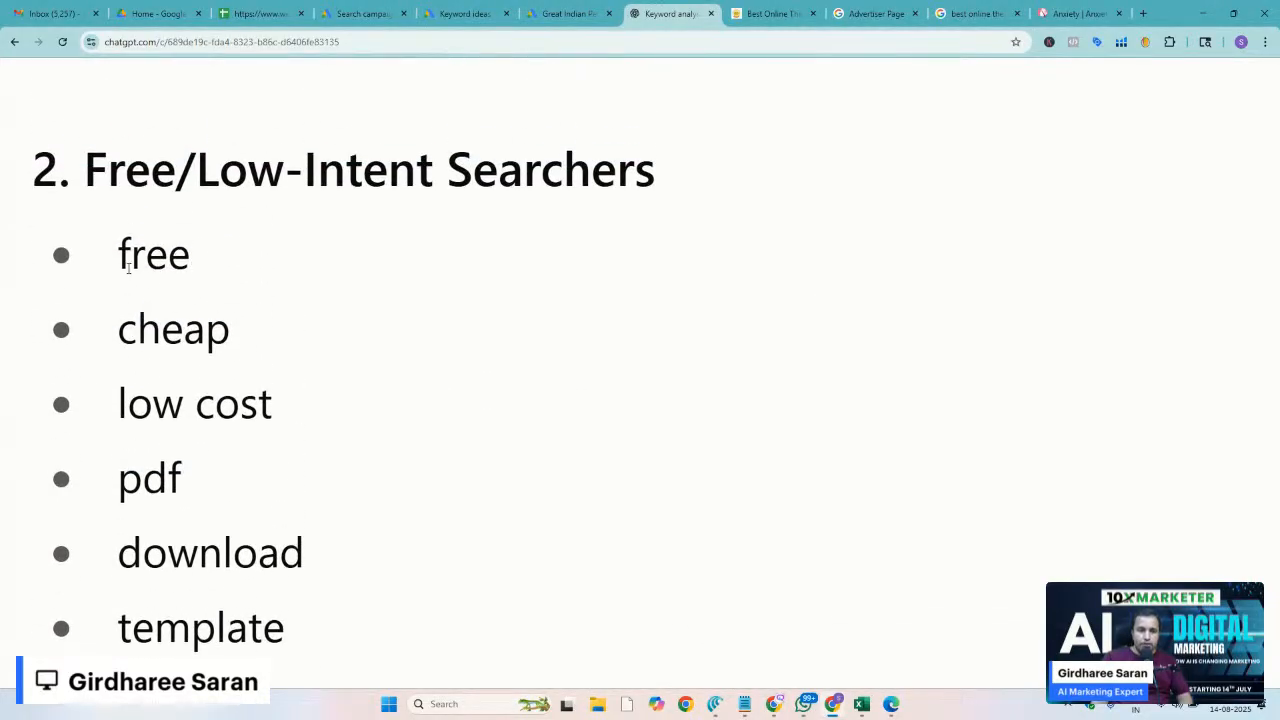
Read through the Free/Low-Intent Searchers and Academic/Information-Only Searches negative keywords, highlighting terms from both lists
drag(118, 284, 158, 396)
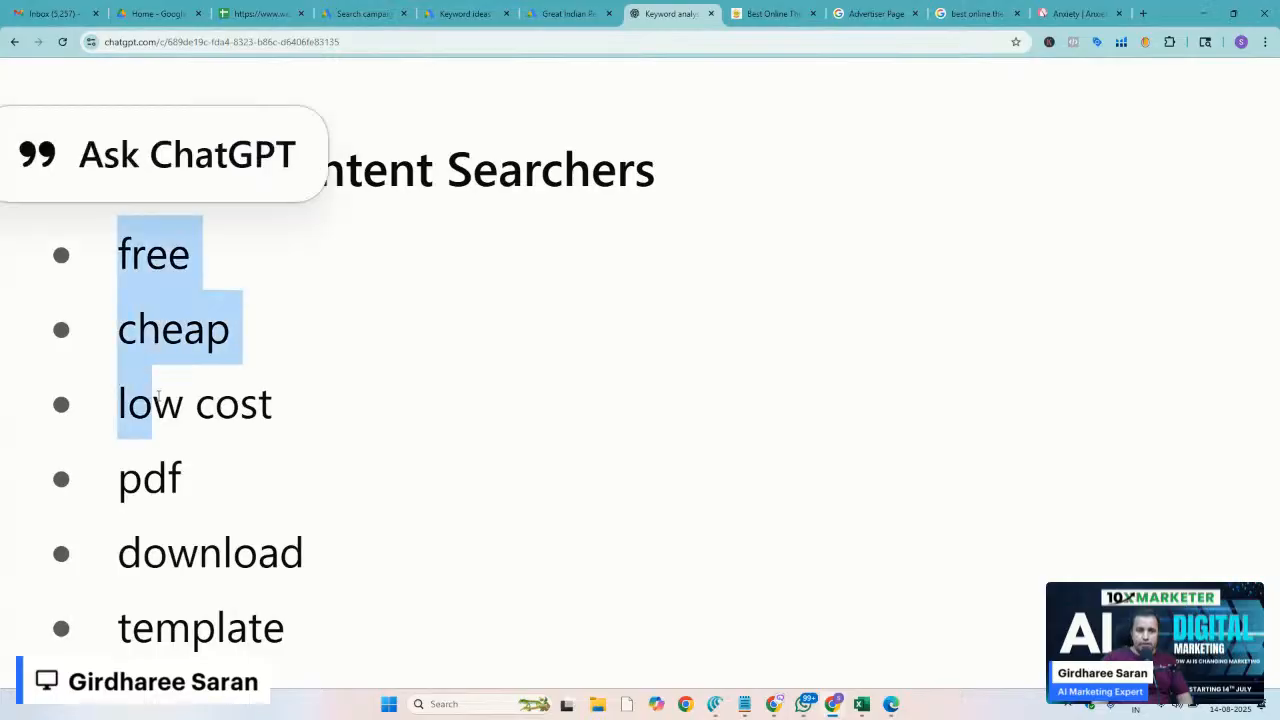
click(375, 297)
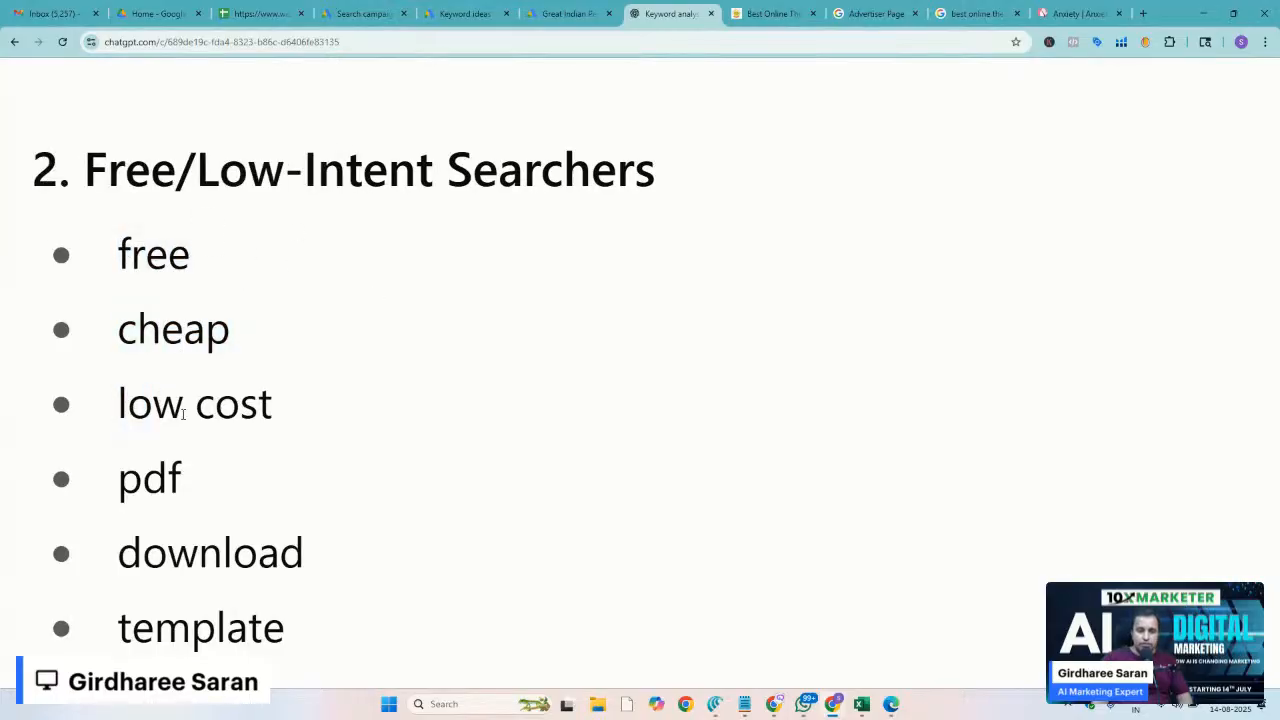
scroll(183, 413, down, 5)
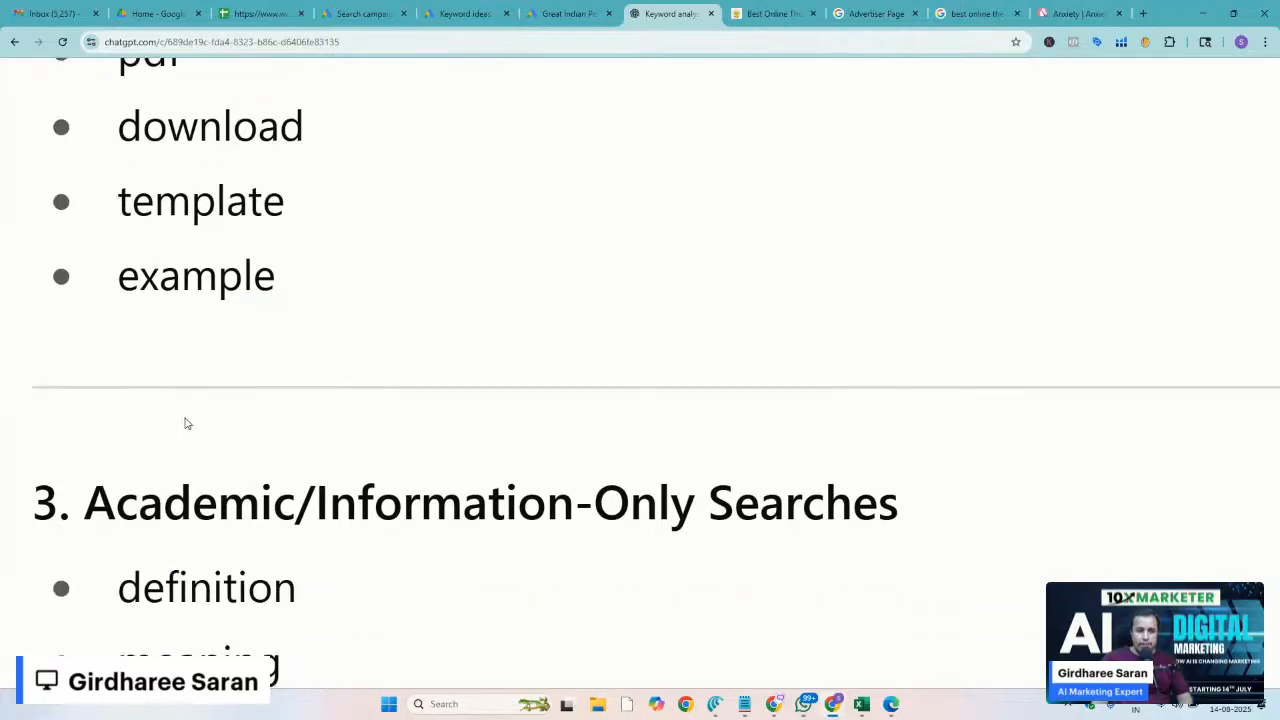
scroll(185, 424, down, 4)
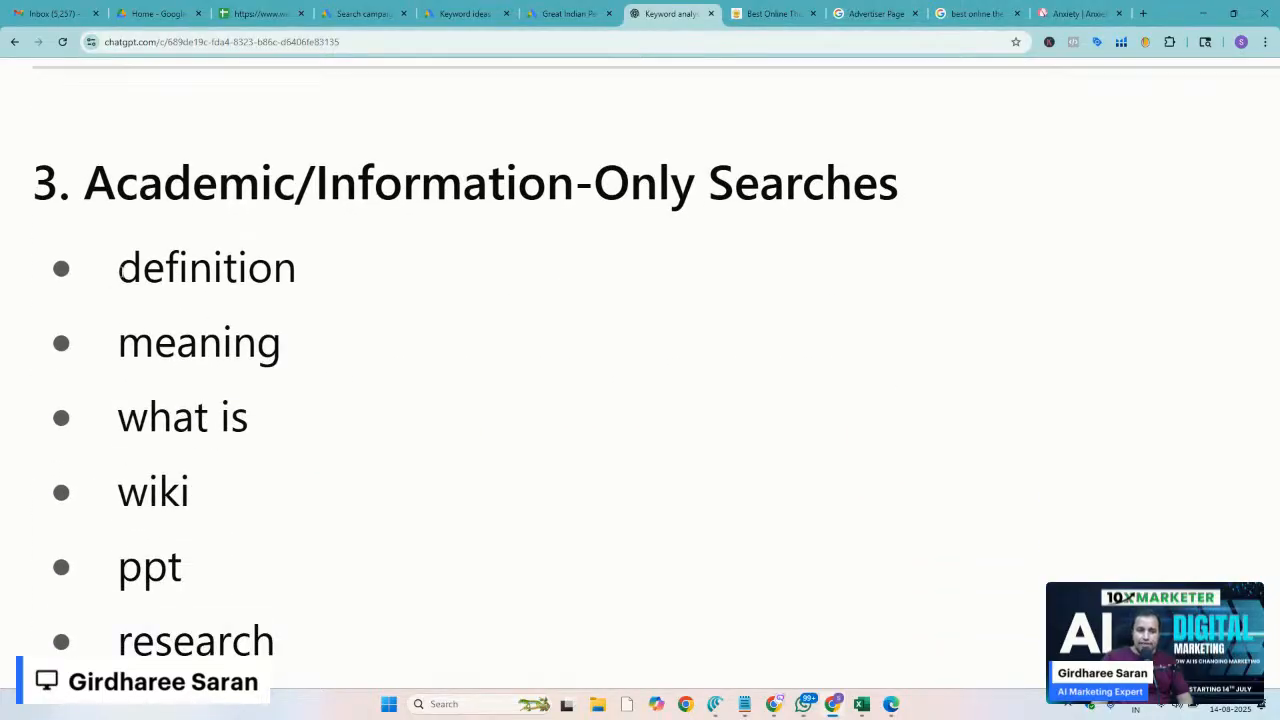
drag(120, 271, 229, 560)
scroll(229, 560, down, 4)
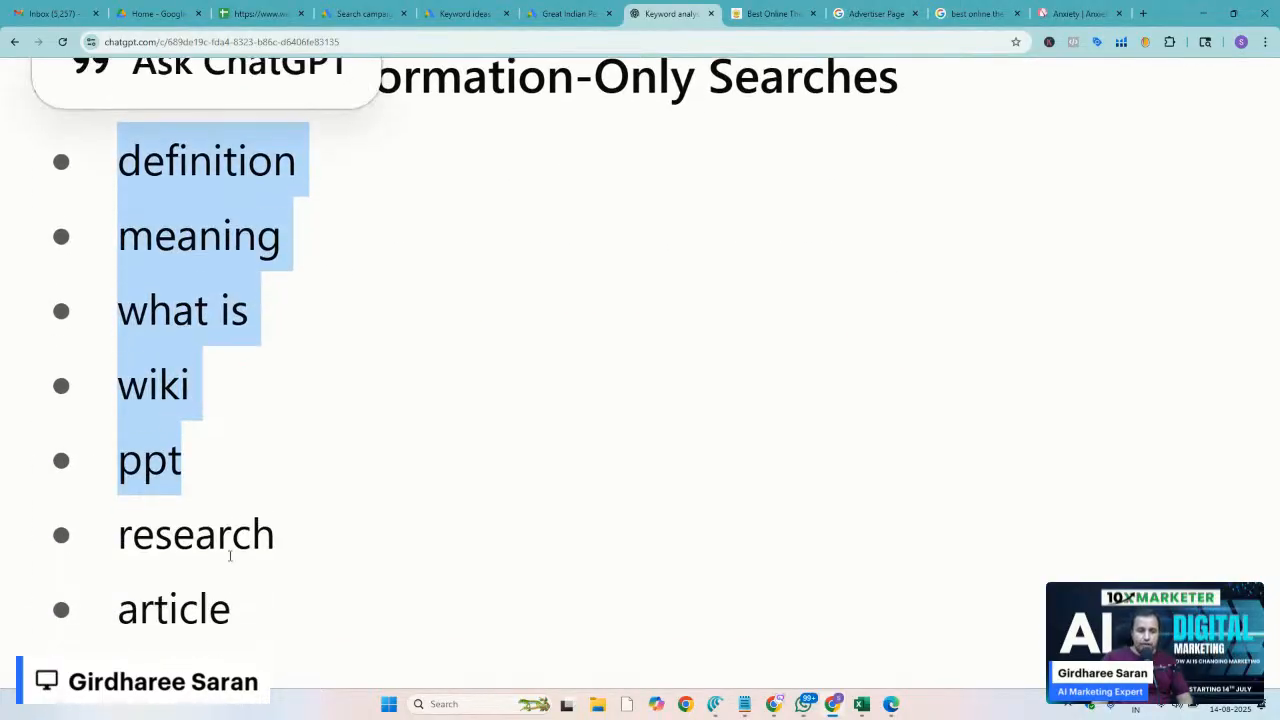
scroll(229, 560, down, 6)
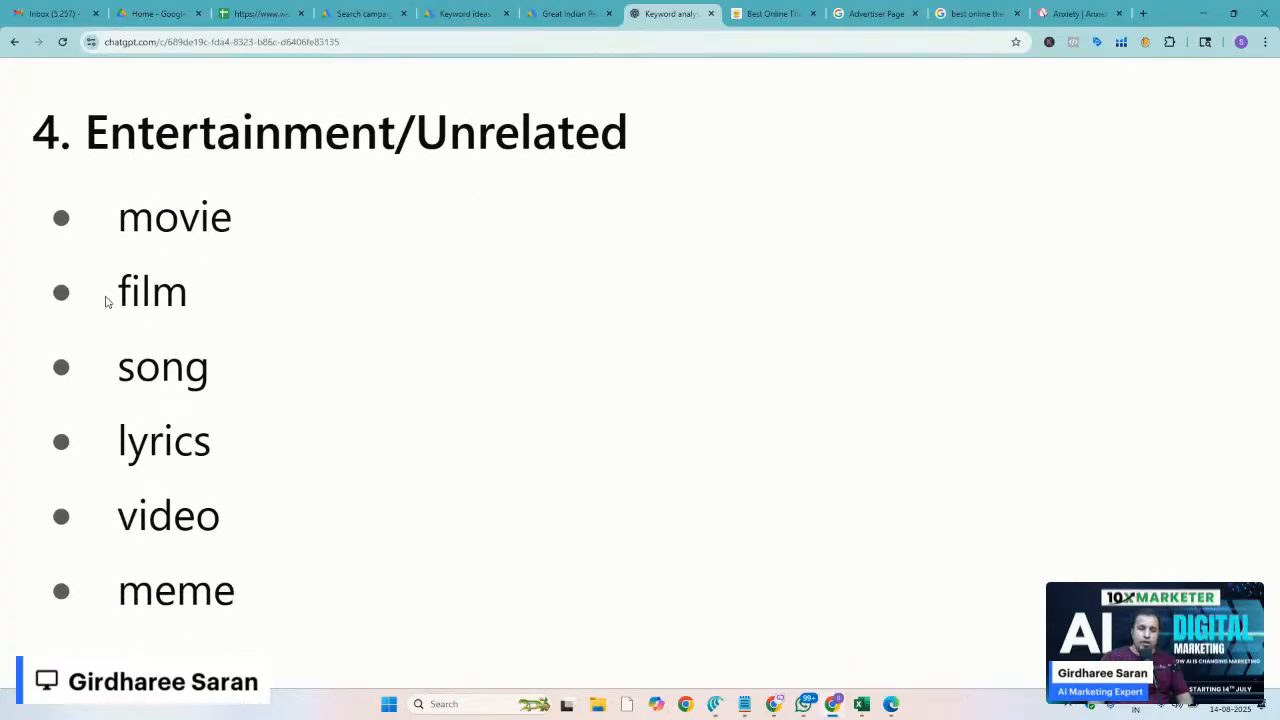
Review the Entertainment/Unrelated and Irrelevant Health/Non-therapy negative keywords, highlighting the latter list, and continue to the "Why these matter" notes
scroll(105, 301, down, 5)
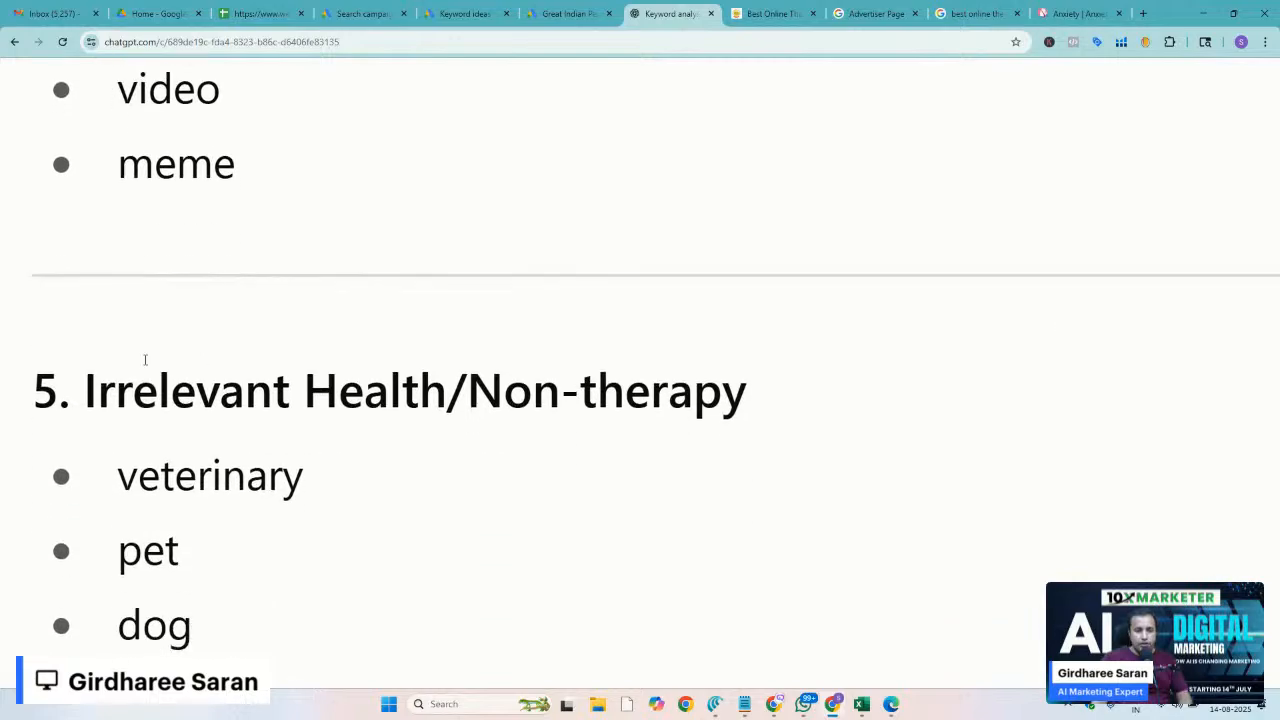
scroll(145, 360, down, 3)
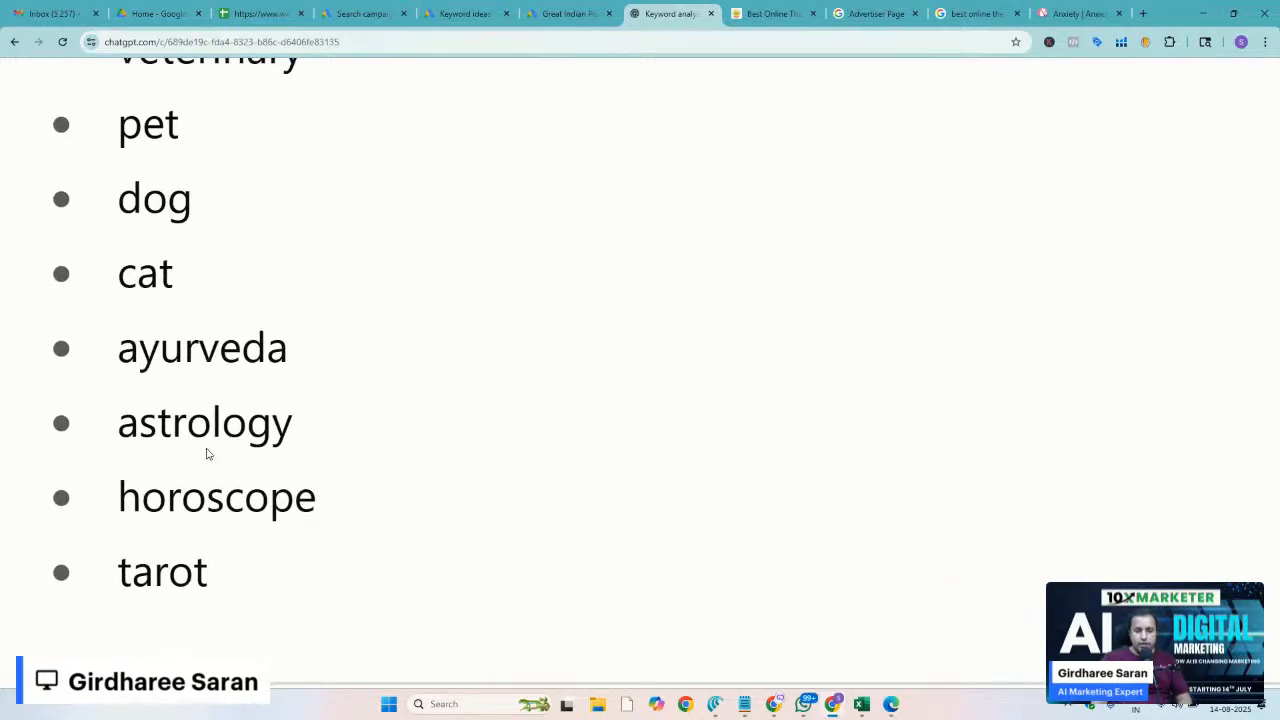
scroll(211, 452, down, 4)
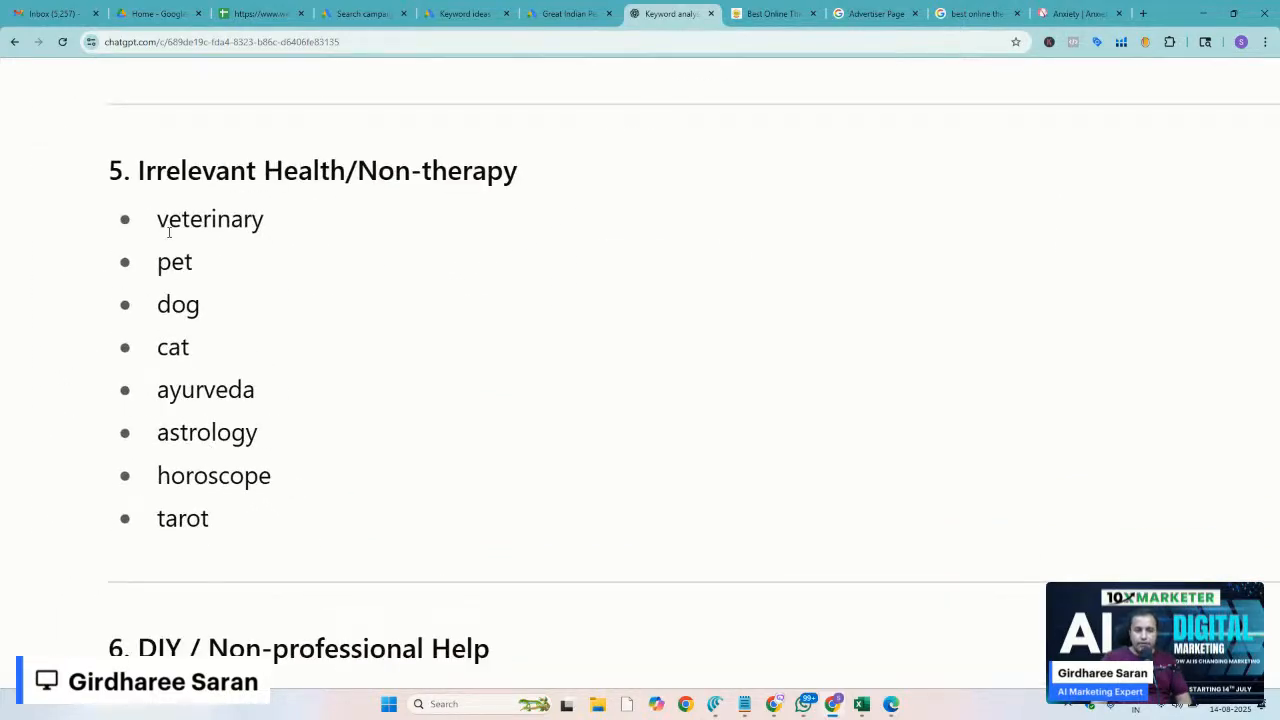
drag(170, 235, 249, 517)
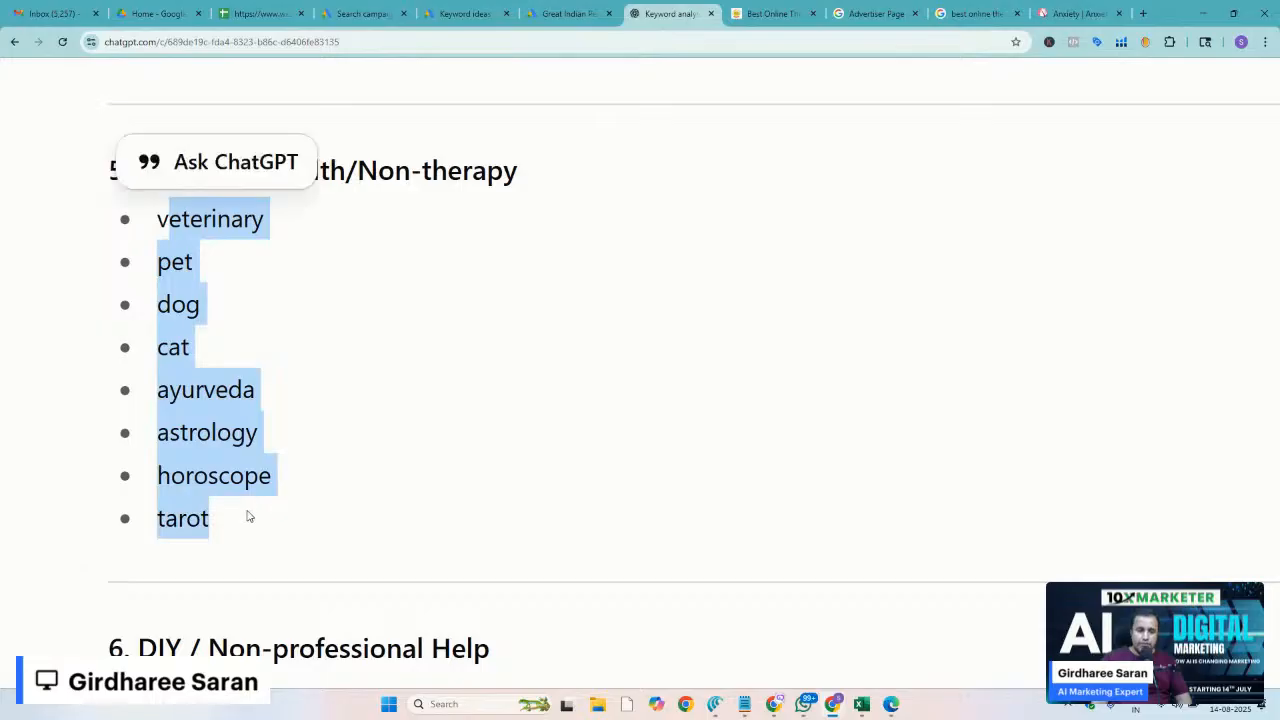
click(249, 517)
scroll(262, 495, down, 5)
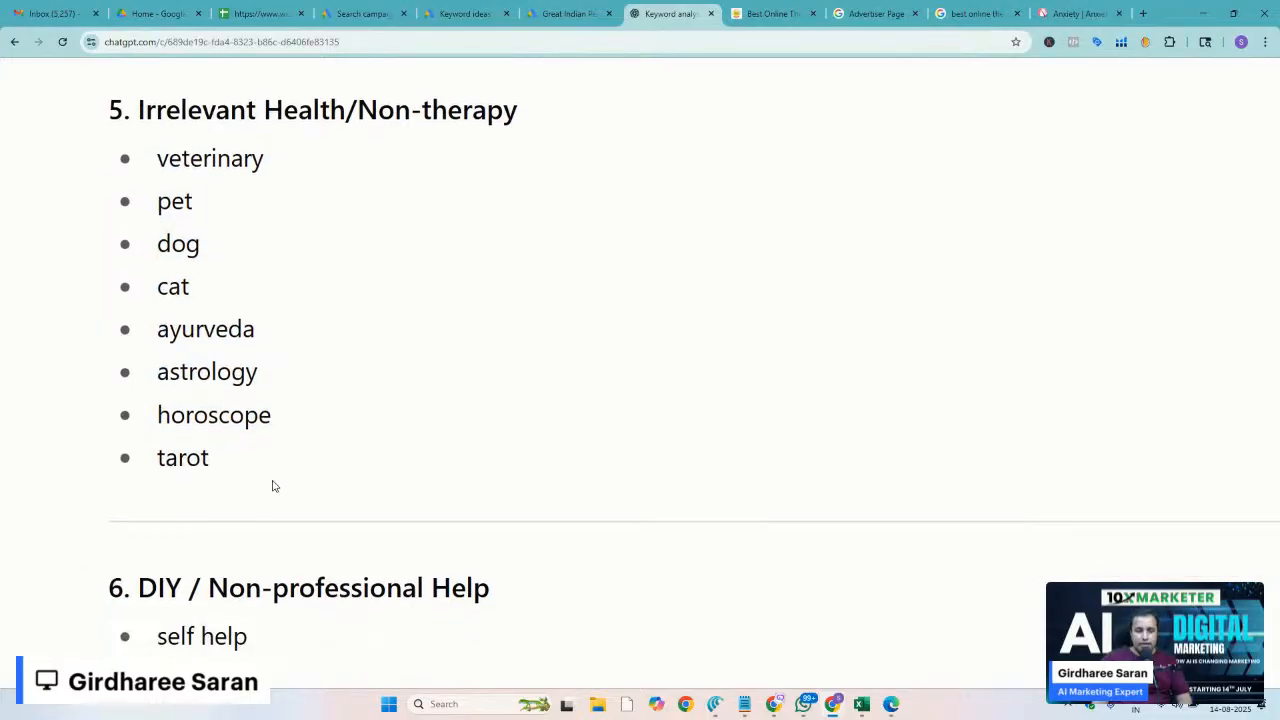
scroll(270, 465, down, 2)
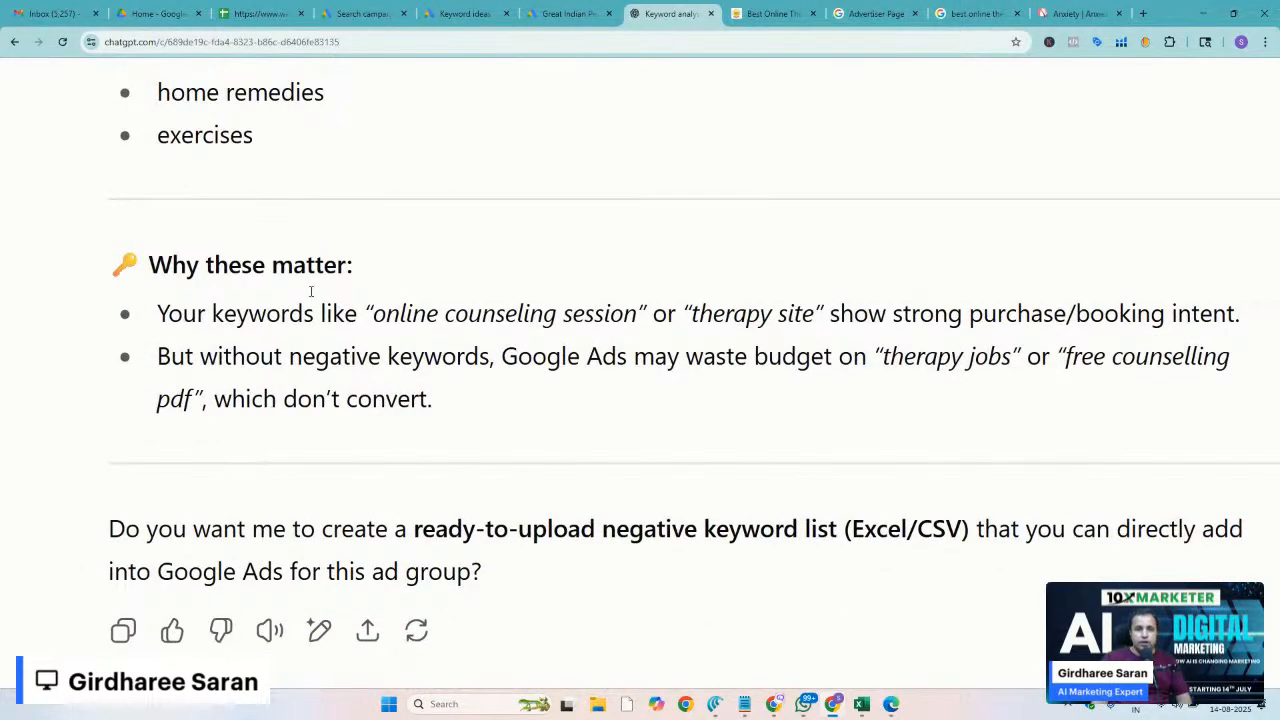
Examine the prompt asking what to know about a customer persona and skim the key dimensions in its answer, from Demographics to Behavioral Insights
scroll(414, 250, down, 4)
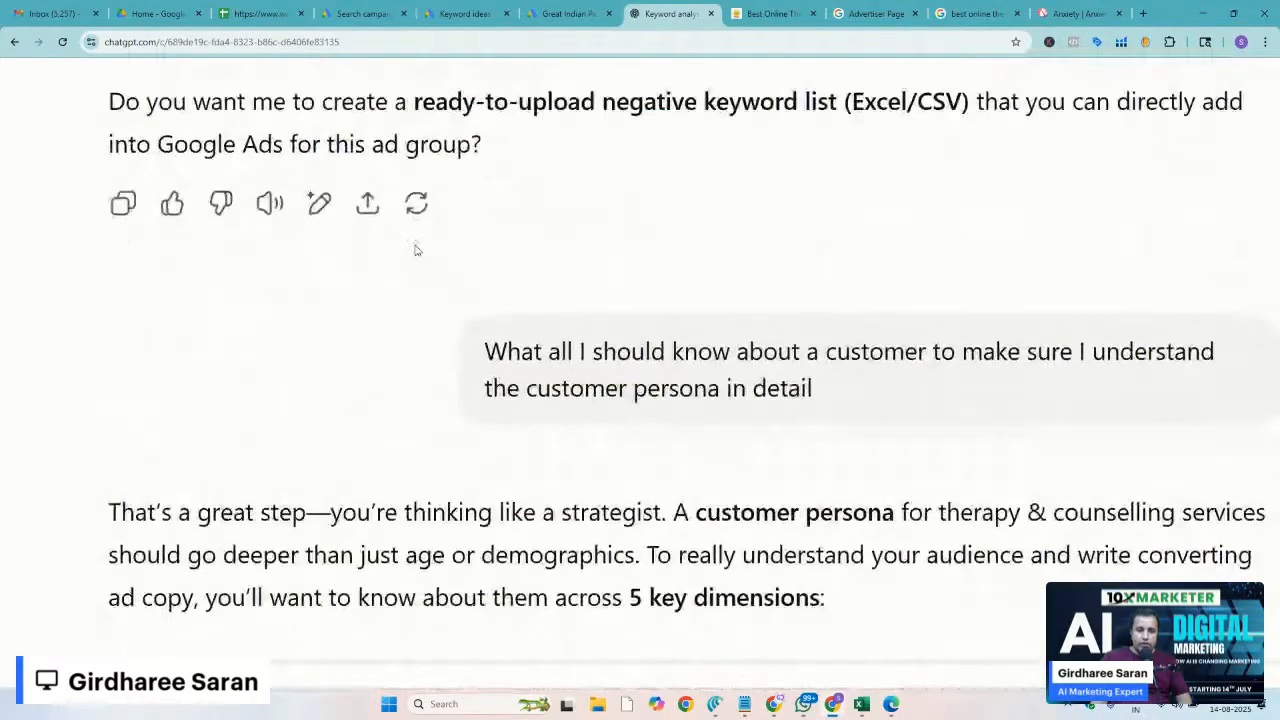
scroll(457, 371, right, 1)
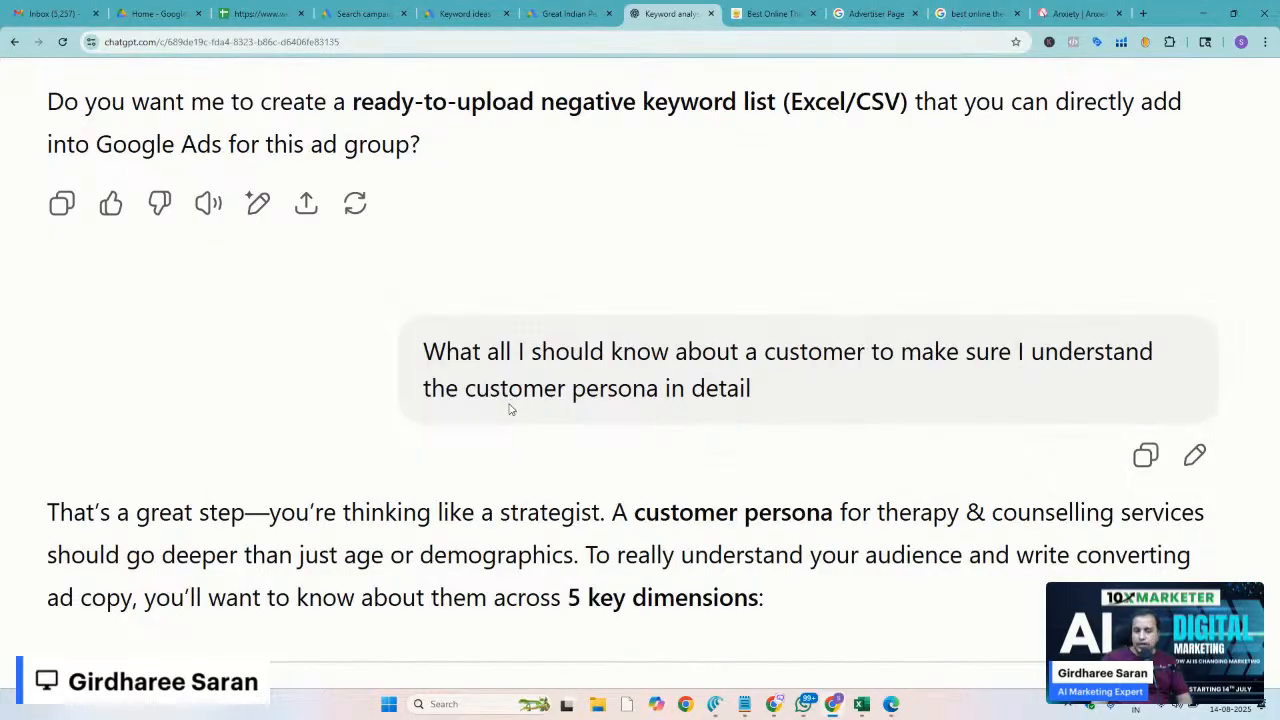
scroll(509, 410, down, 5)
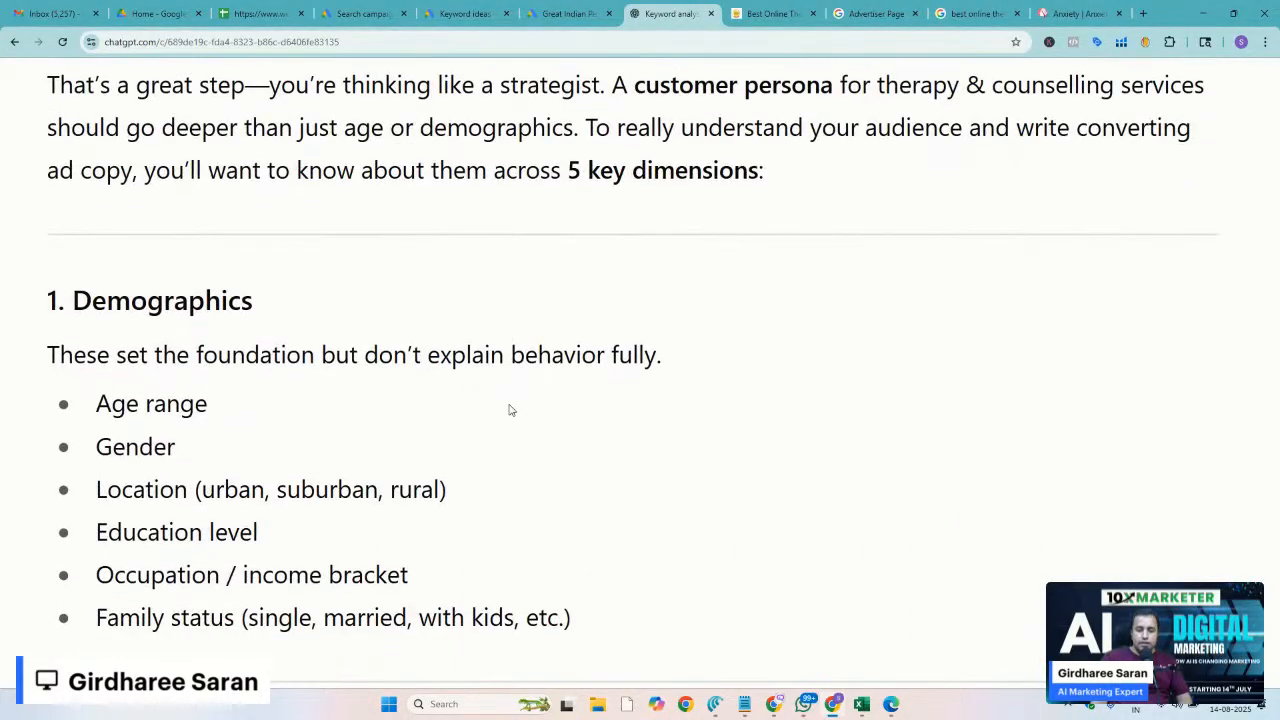
scroll(120, 400, down, 1)
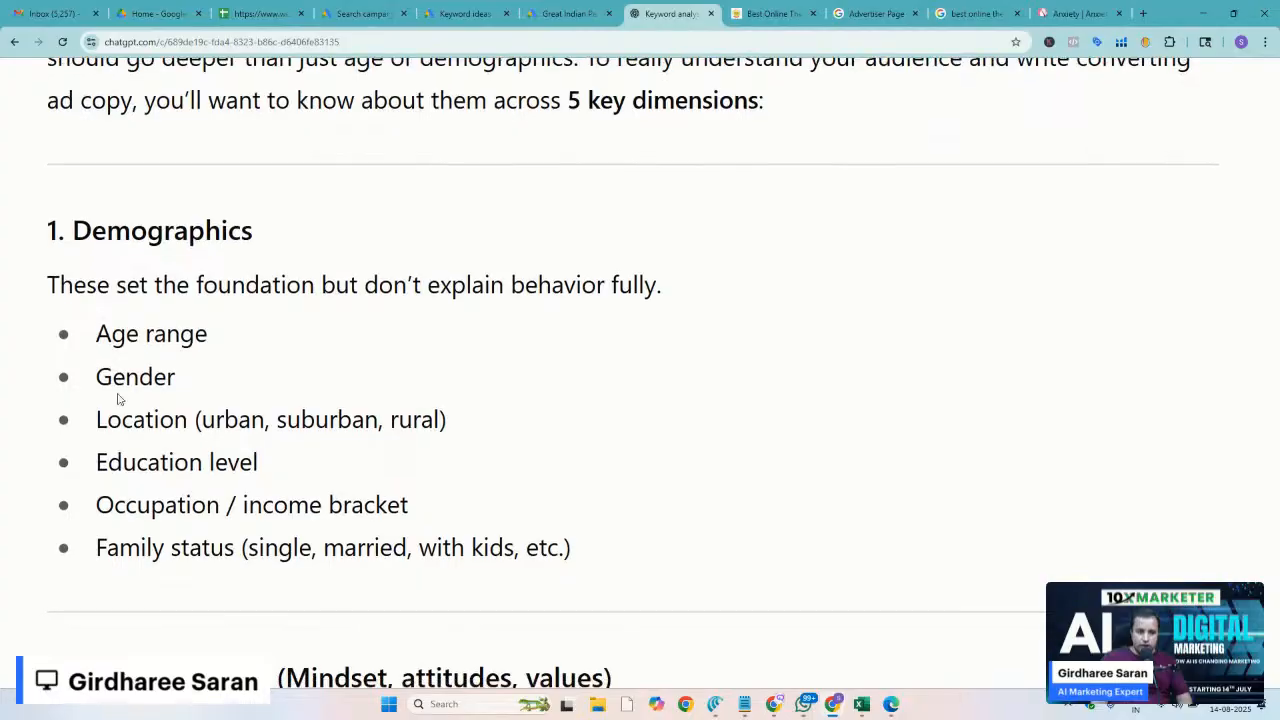
scroll(161, 483, down, 1)
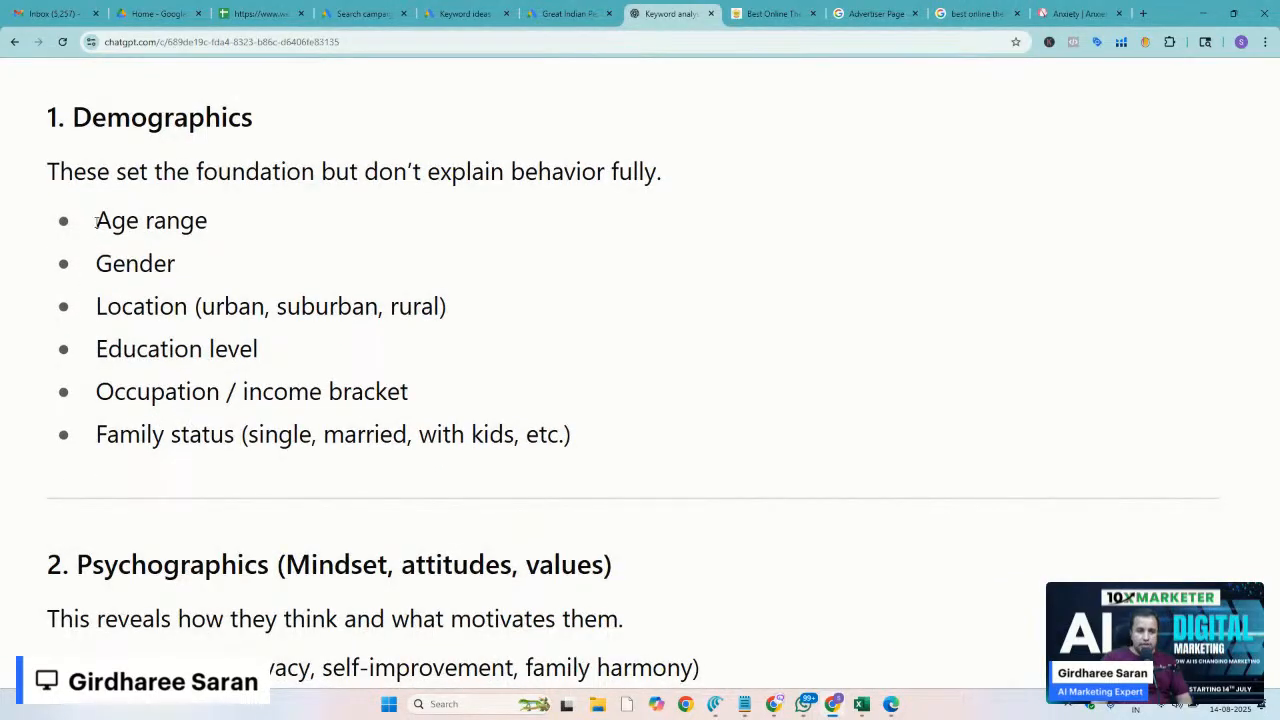
drag(96, 222, 200, 371)
scroll(200, 365, down, 10)
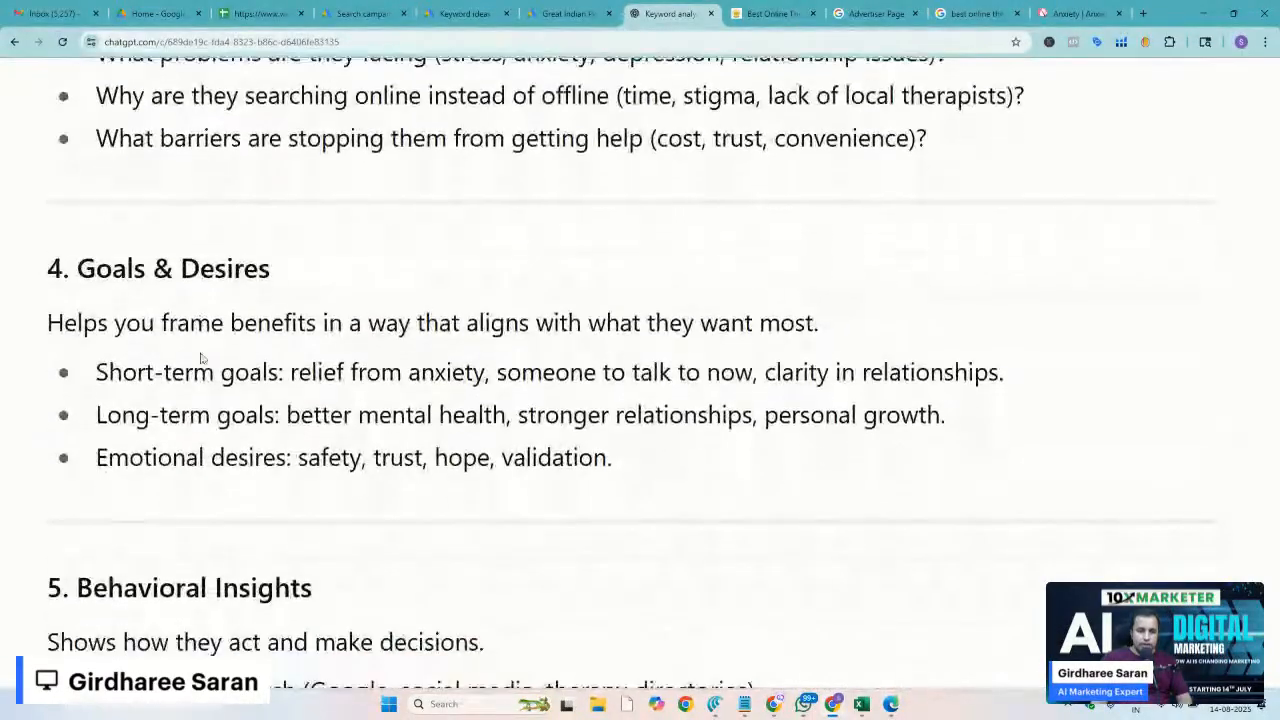
scroll(200, 358, down, 12)
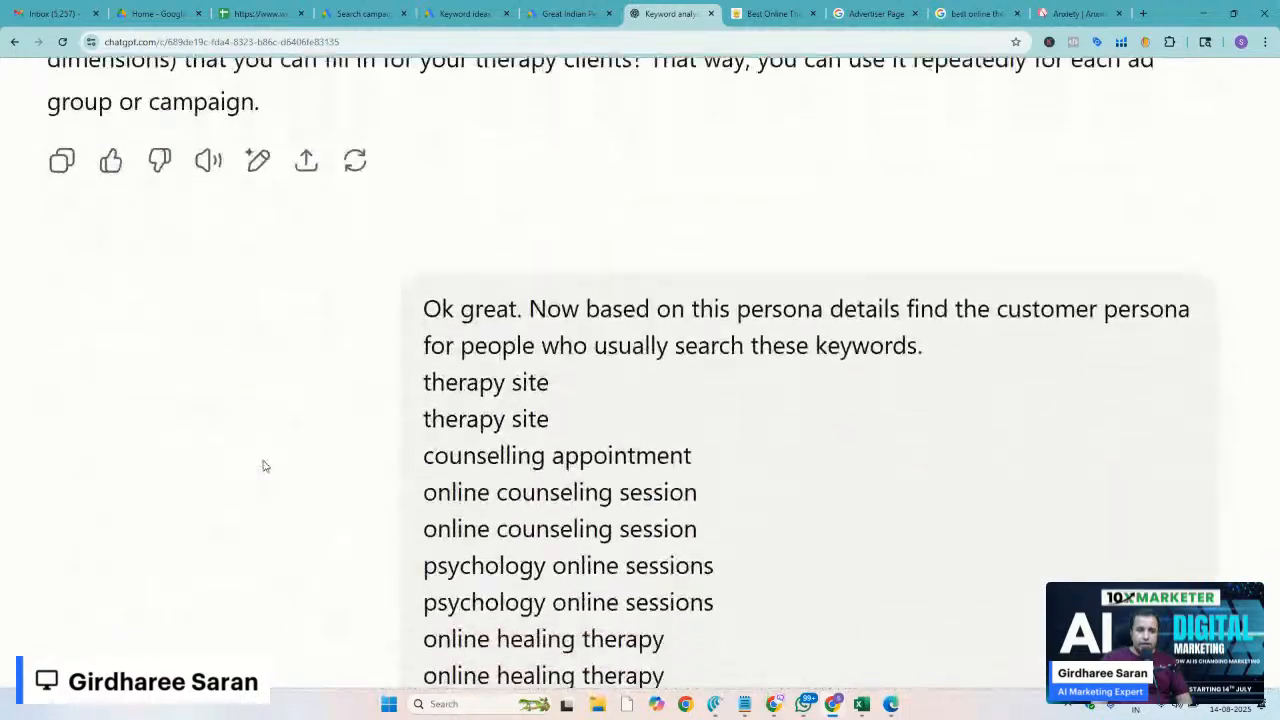
Read the follow-up prompt requesting the customer persona of people who search the listed therapy and counselling keywords
scroll(265, 466, down, 1)
scroll(583, 317, right, 2)
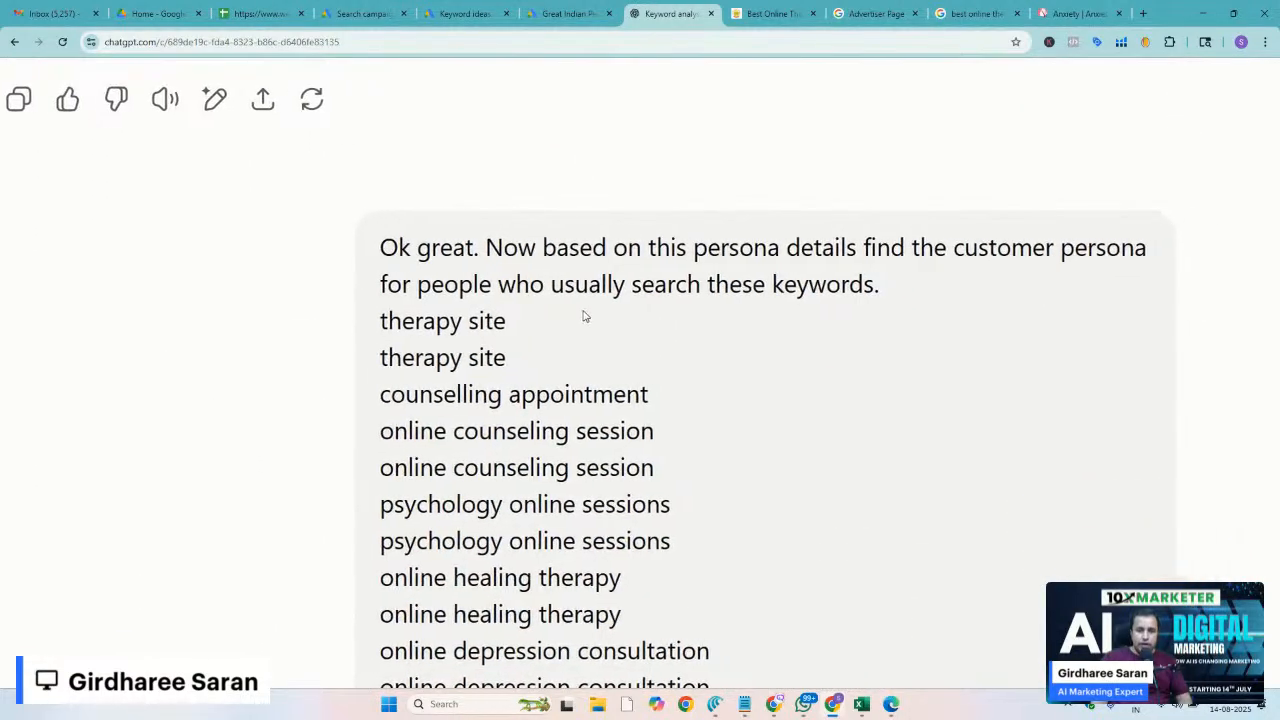
scroll(738, 306, down, 1)
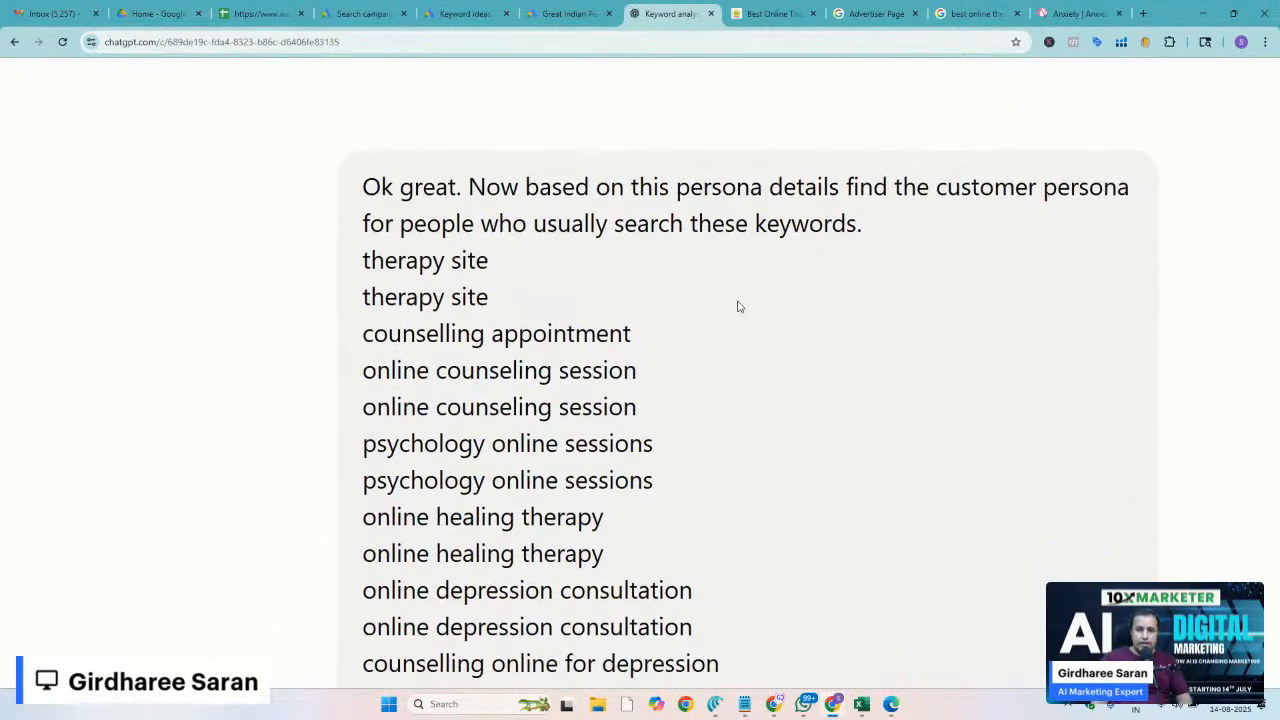
scroll(411, 262, down, 15)
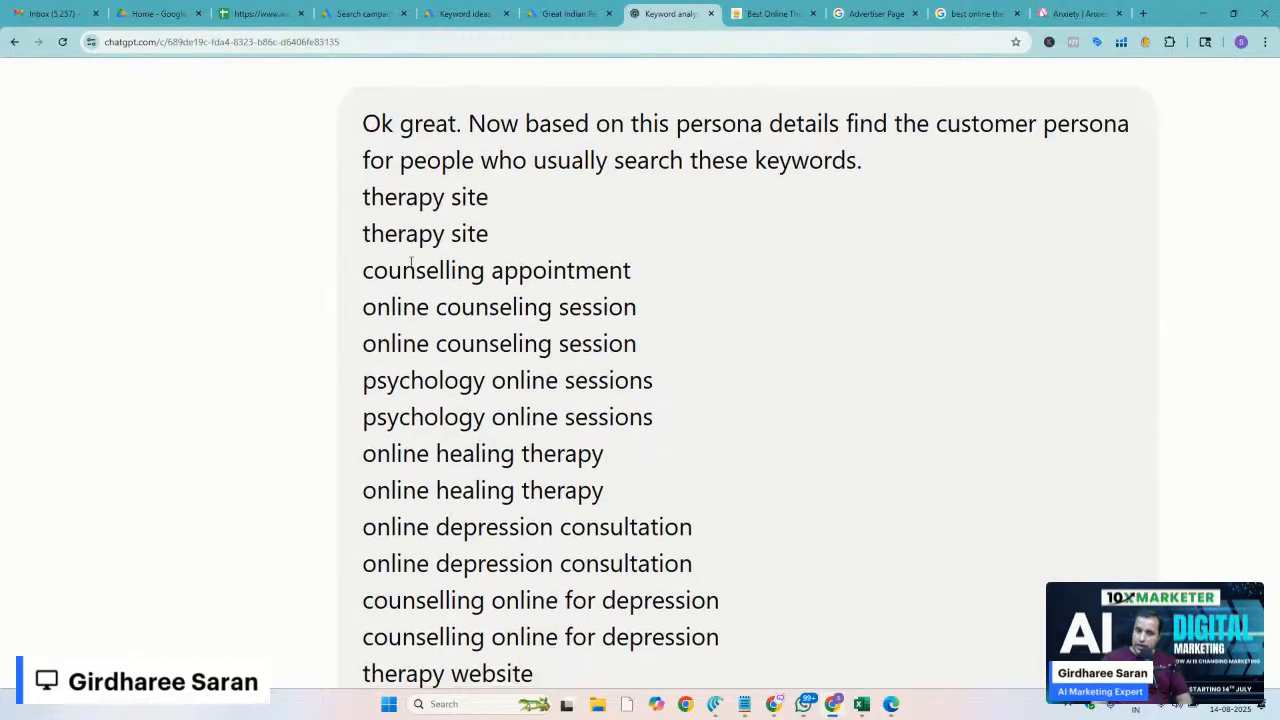
Review the "Ready-to-Book Online Therapy Seeker" persona from Demographics through Behavioral Insights to the Persona Snapshot and Ad Trigger
scroll(337, 423, down, 1)
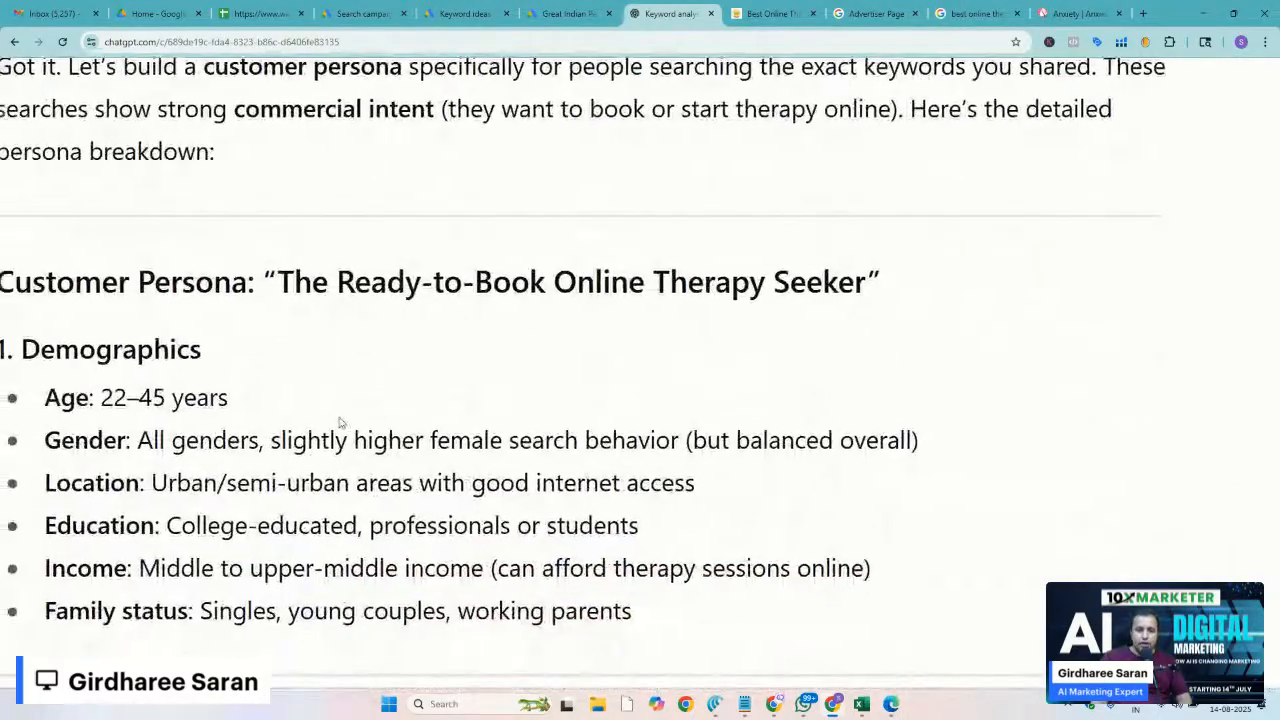
scroll(337, 423, left, 2)
scroll(337, 423, down, 4)
scroll(340, 417, down, 9)
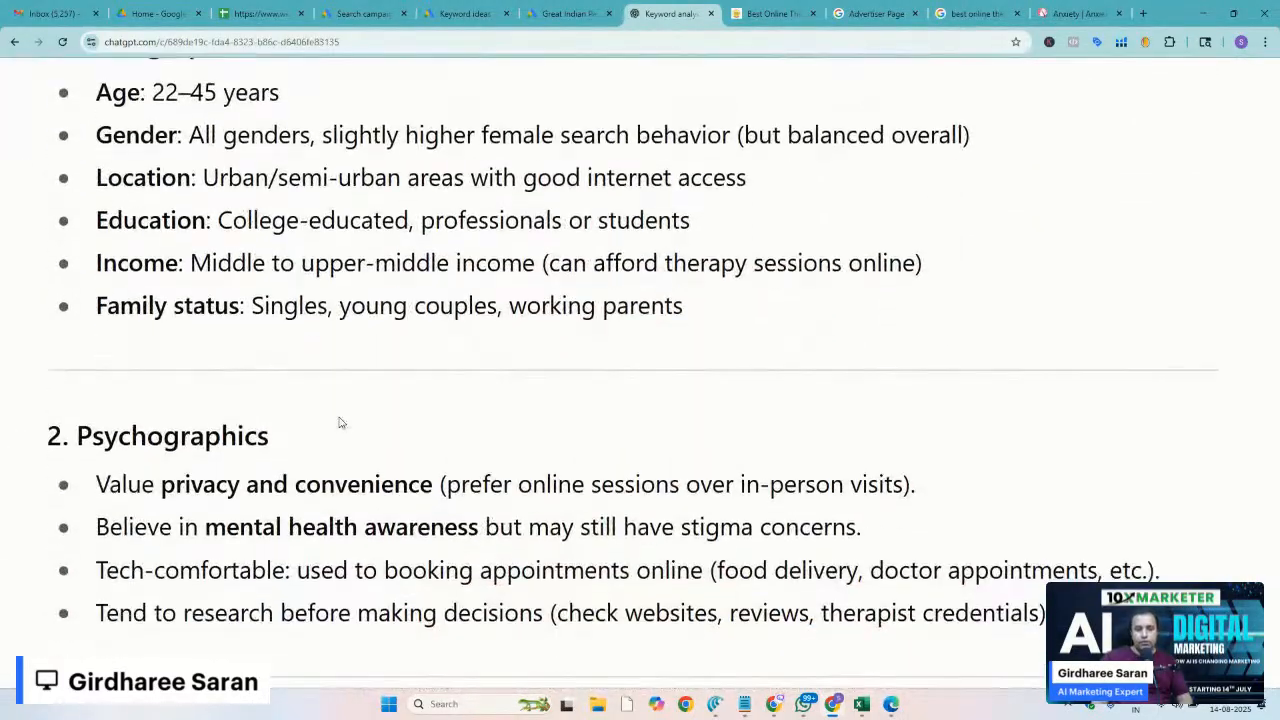
scroll(242, 465, down, 5)
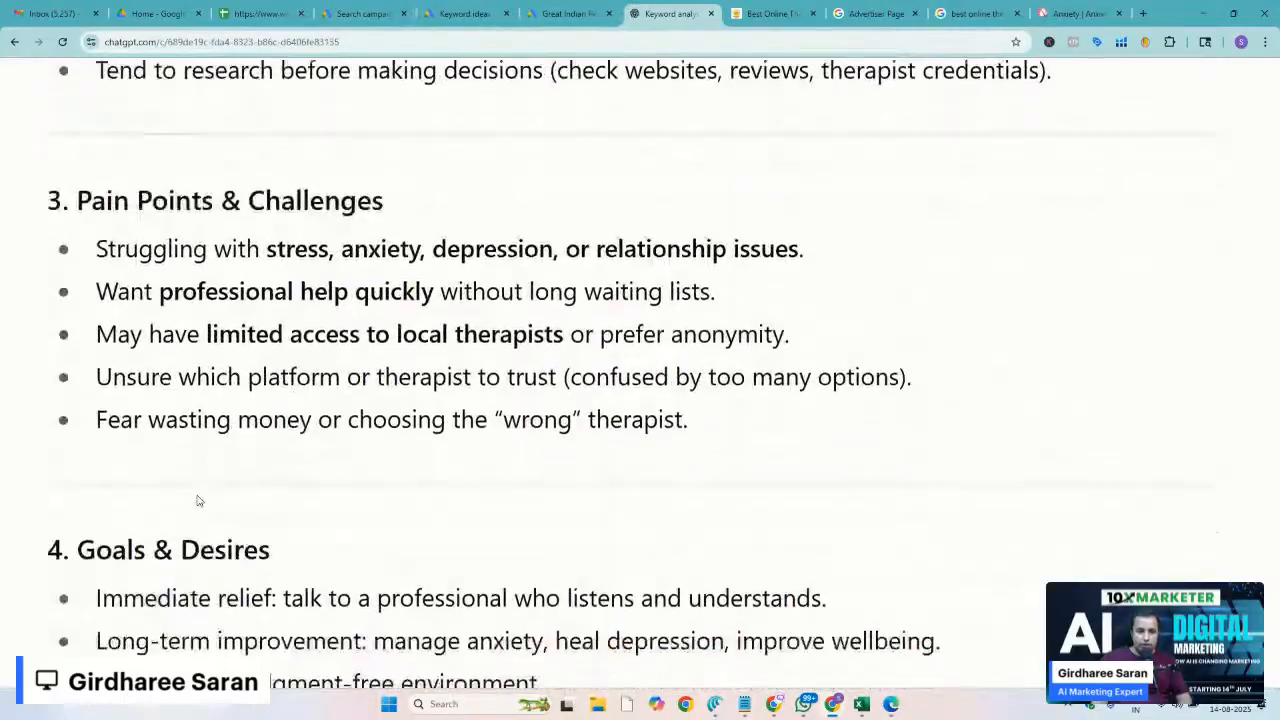
scroll(180, 500, down, 10)
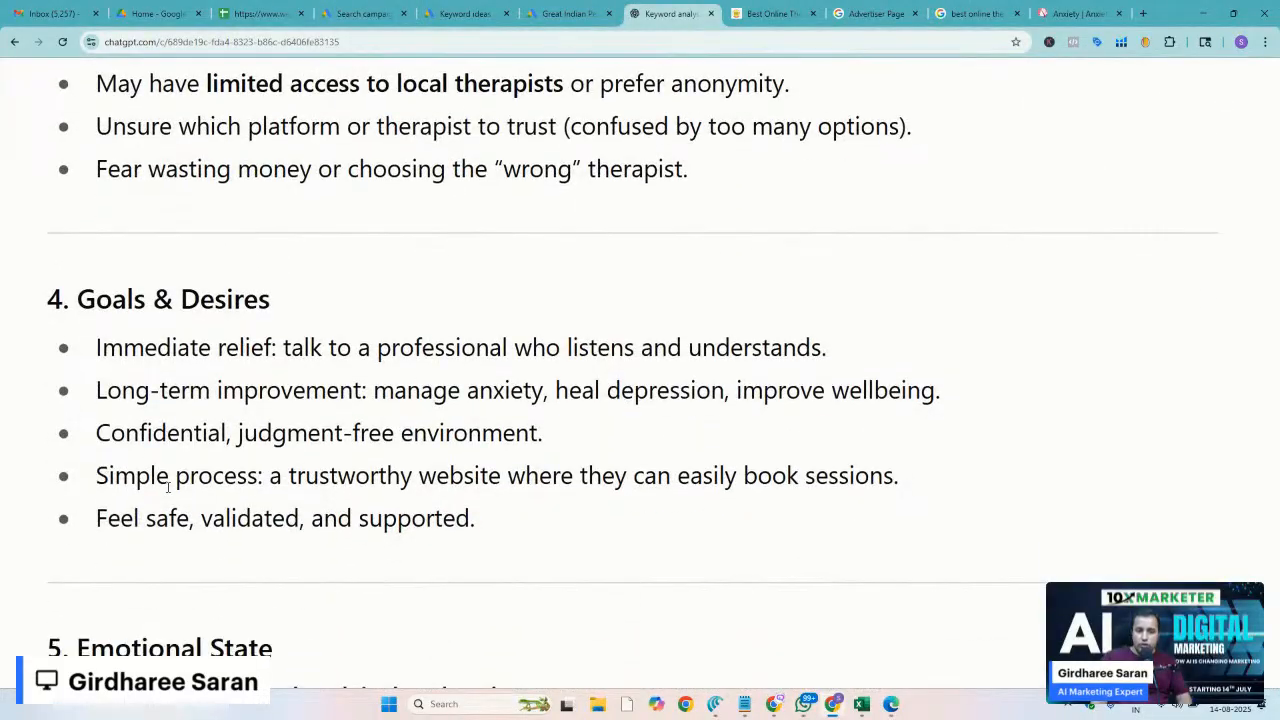
scroll(204, 520, down, 7)
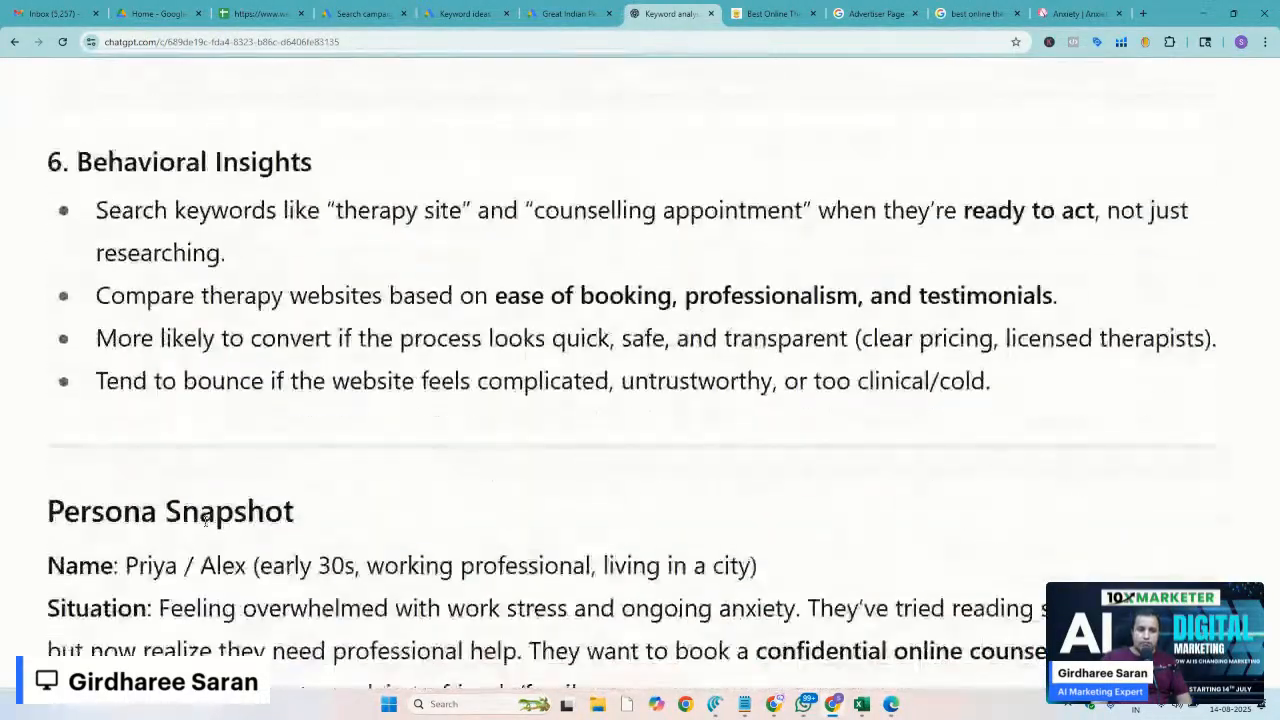
scroll(205, 523, down, 2)
scroll(205, 523, down, 7)
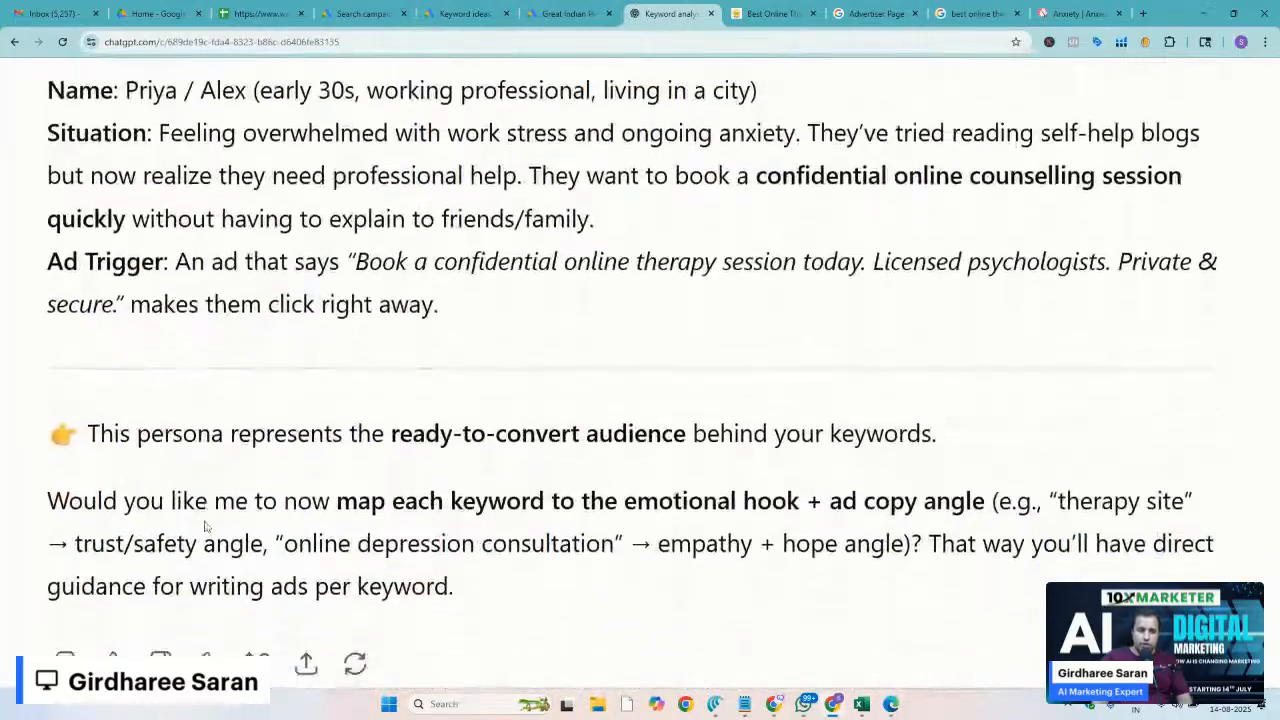
Return to the persona's Pain Points & Challenges and Goals & Desires sections, and reread down to the Persona Snapshot
scroll(423, 430, up, 3)
scroll(423, 430, up, 20)
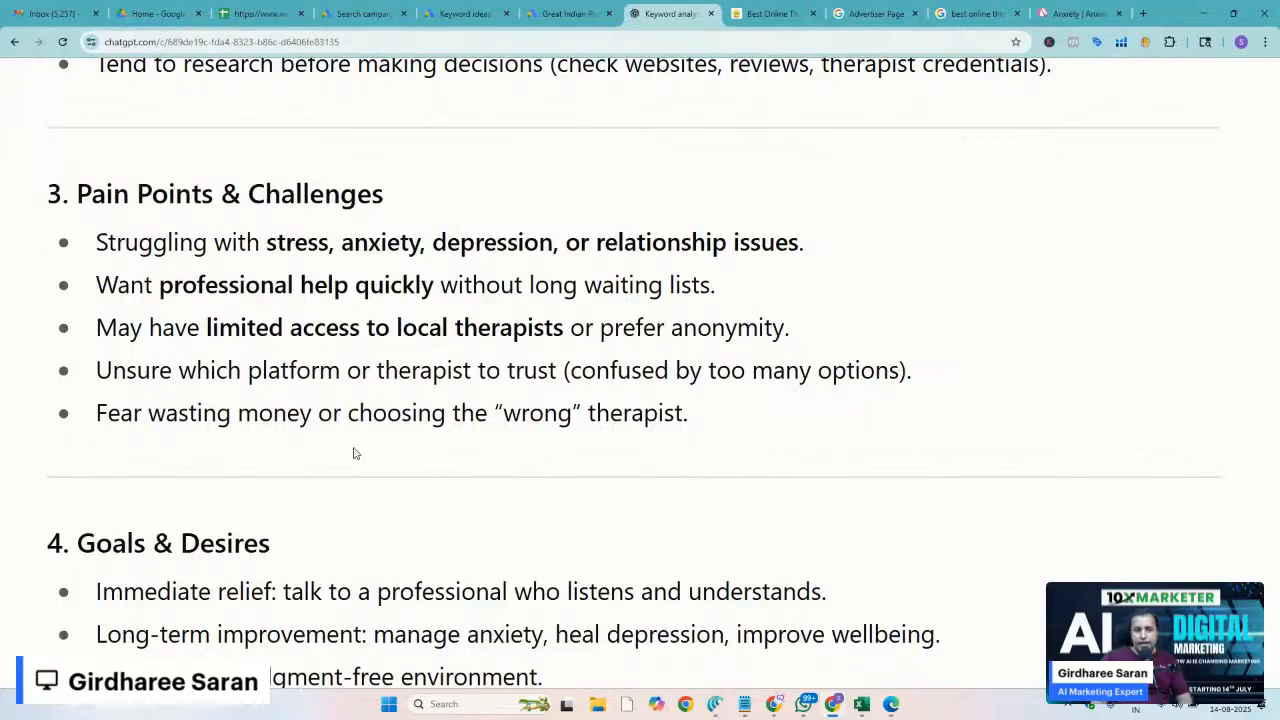
scroll(353, 453, down, 1)
scroll(353, 453, down, 1)
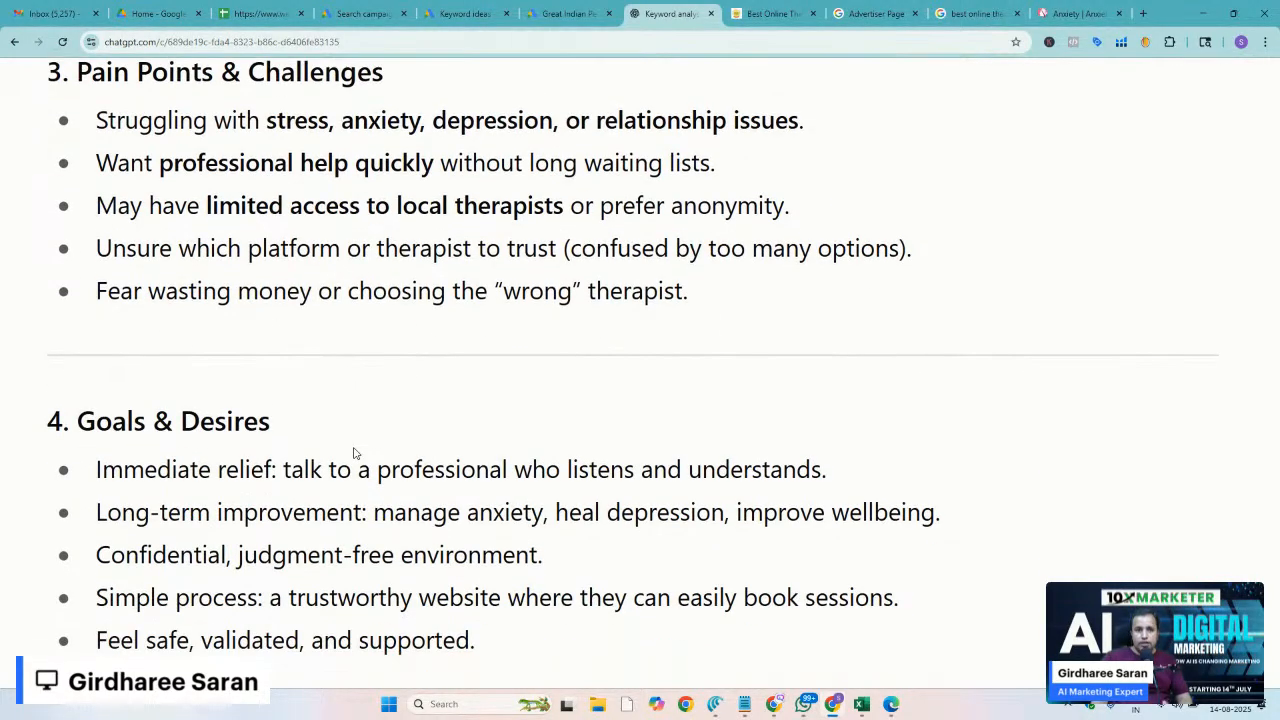
scroll(353, 453, down, 10)
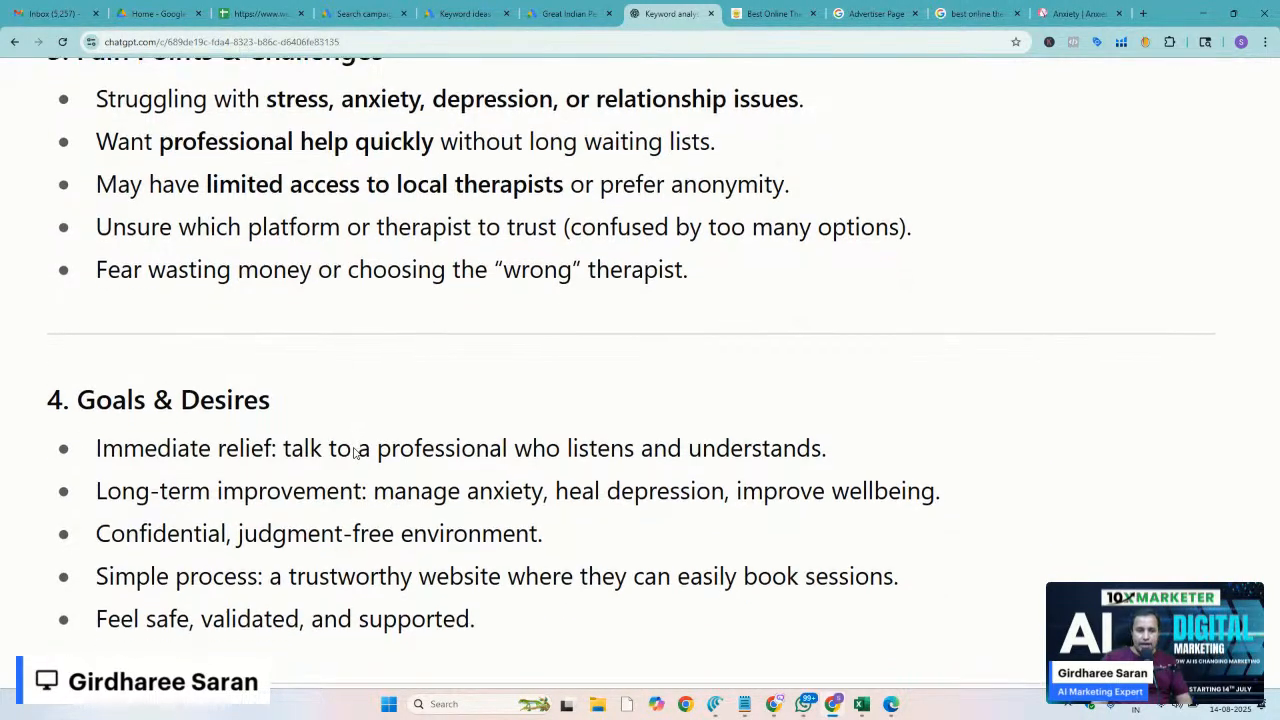
scroll(272, 425, down, 12)
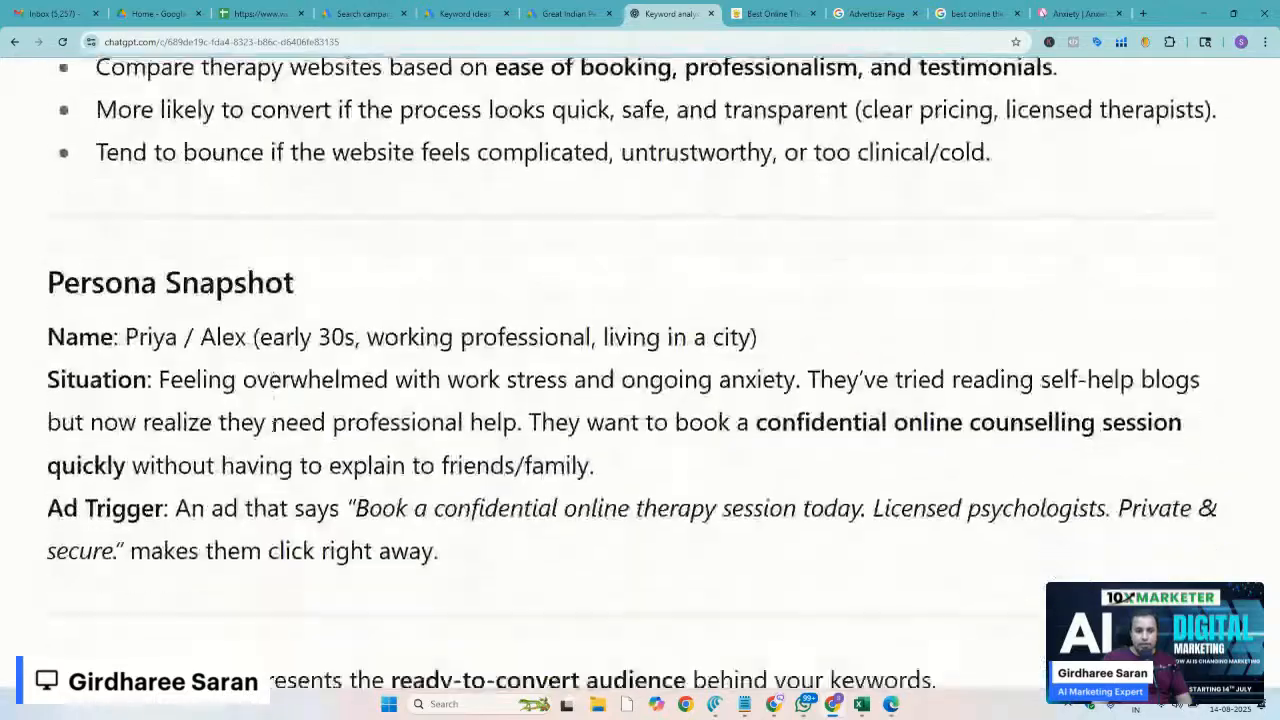
Examine the prompt requesting emotional hooks and ad copy angles, and the start of the Keyword-to-Ad Copy Framework for therapy site / therapy website
scroll(272, 432, down, 12)
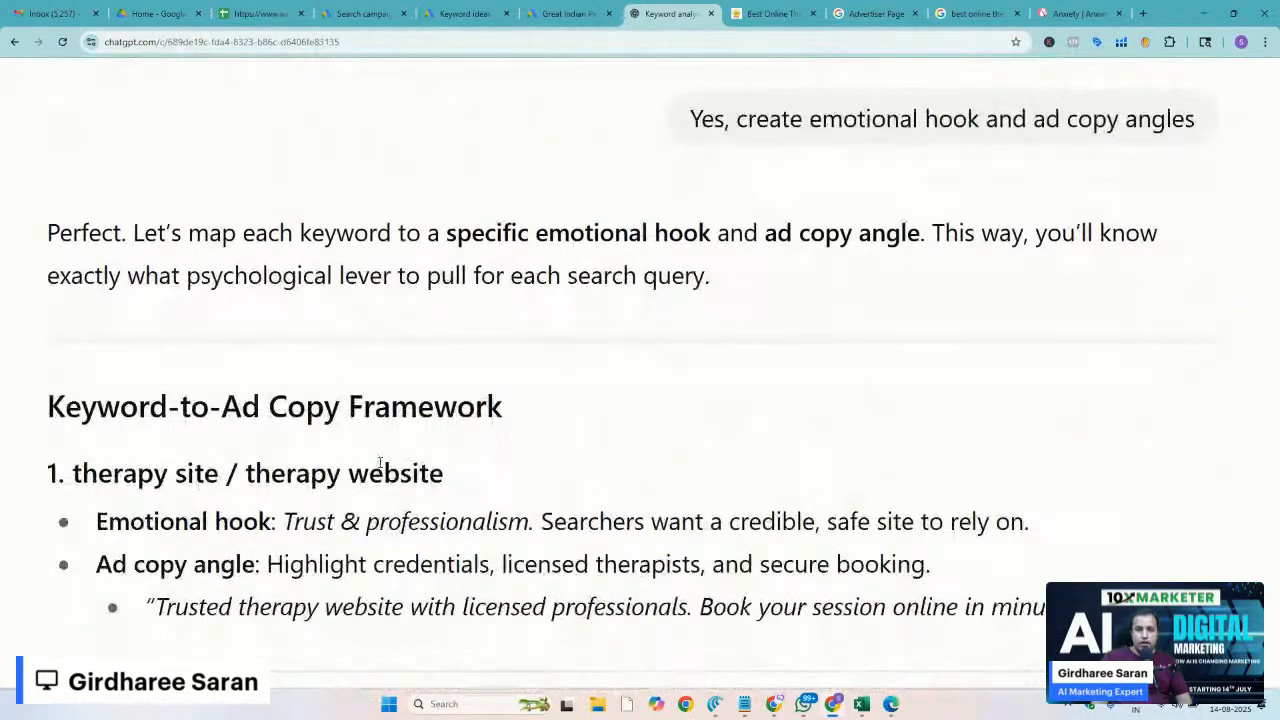
scroll(617, 286, up, 4)
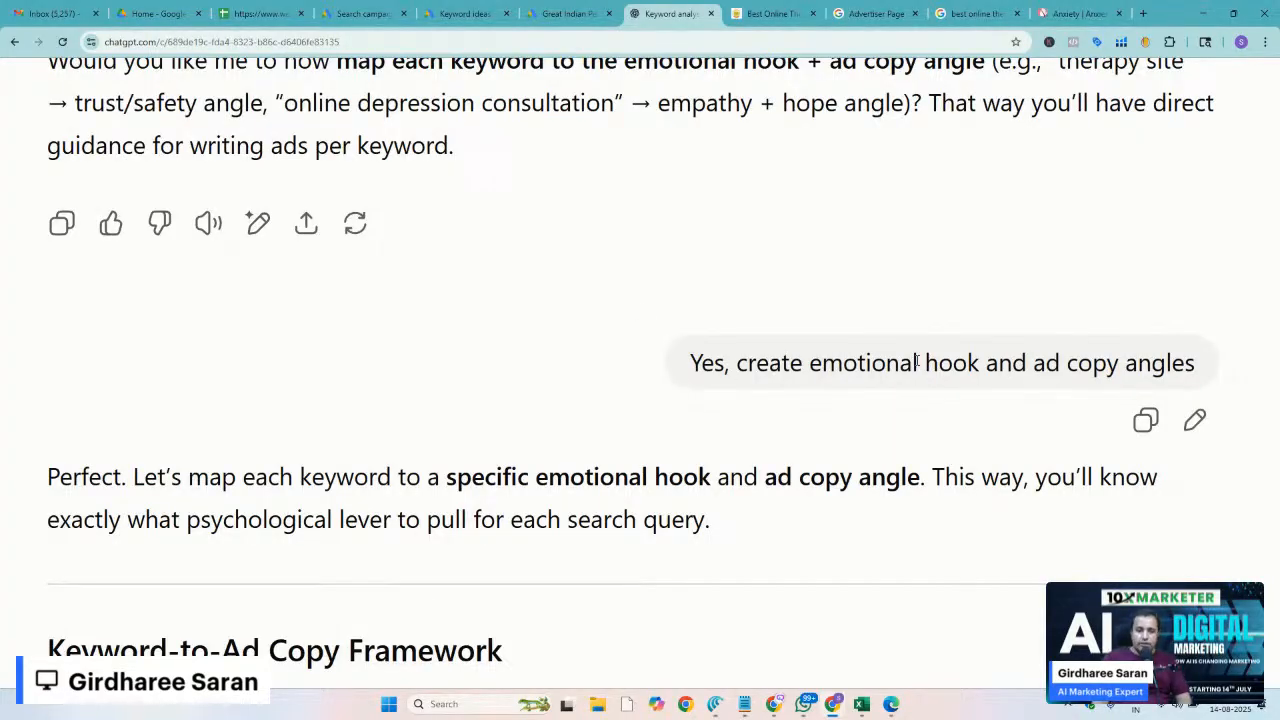
scroll(914, 363, down, 6)
scroll(643, 361, down, 1)
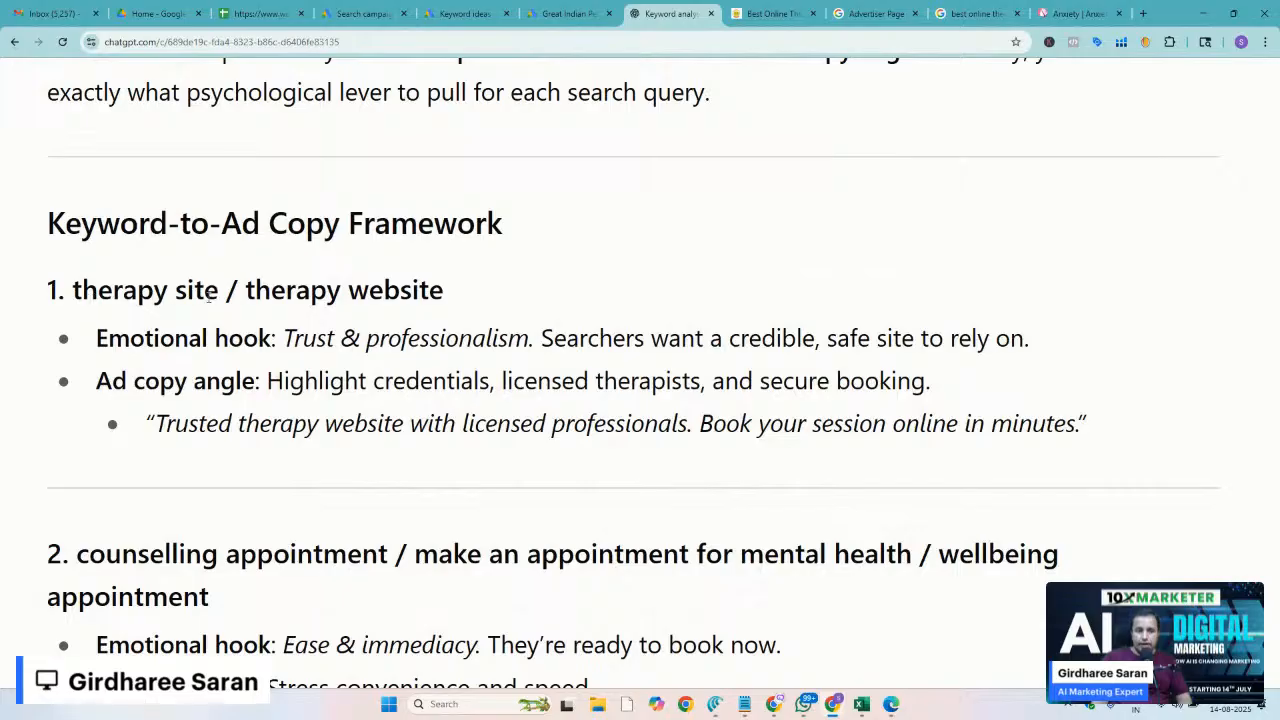
Read the emotional hooks and ad copy angles for the therapy site / therapy website and counselling appointment keyword groups
drag(287, 341, 510, 340)
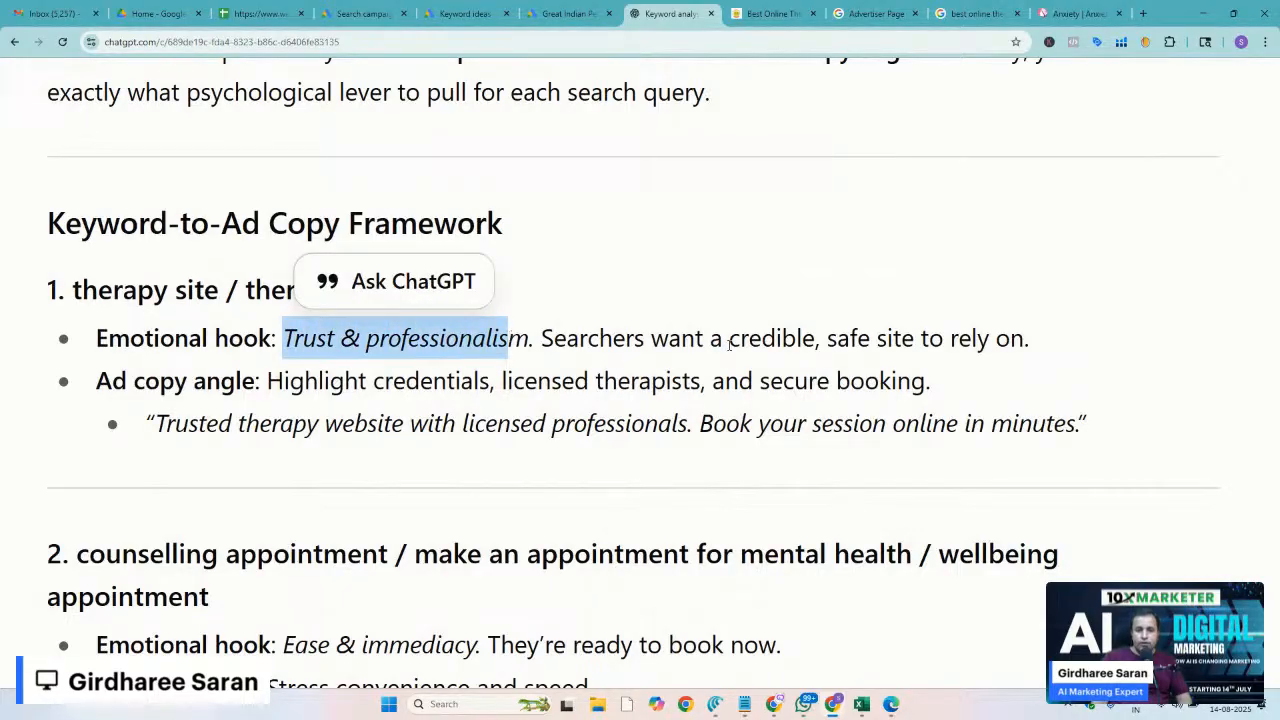
click(806, 342)
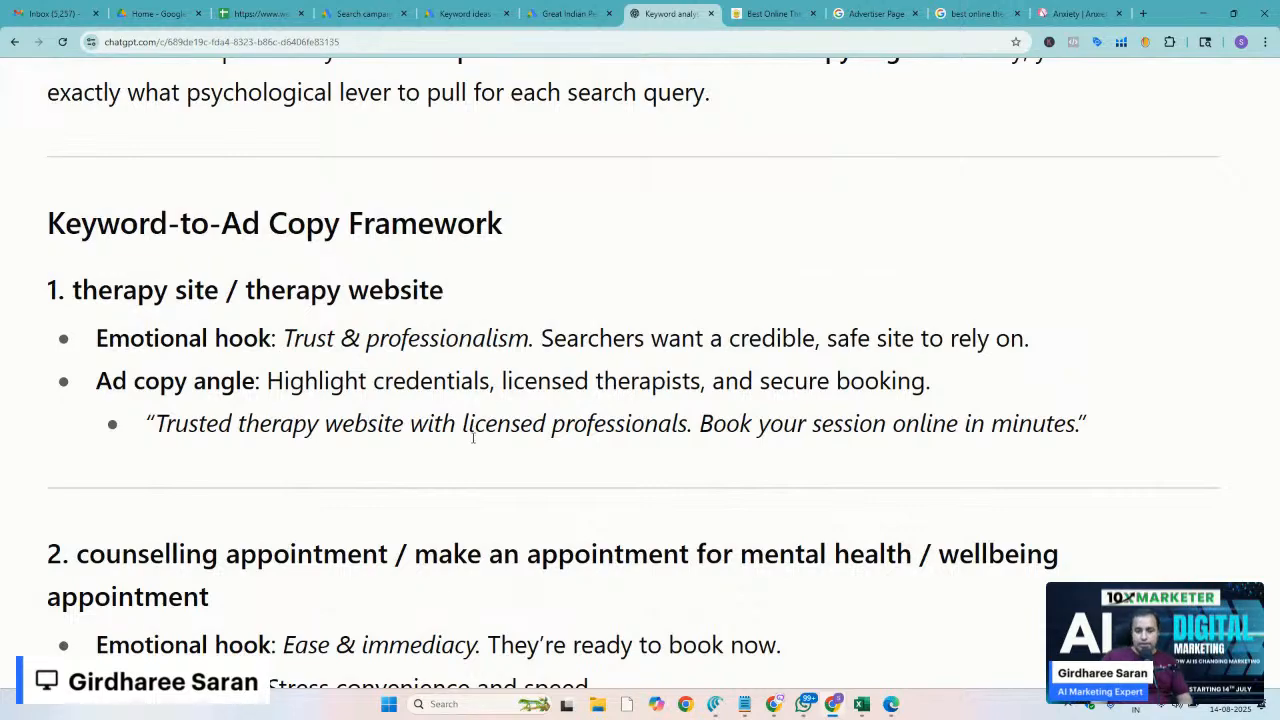
scroll(745, 410, down, 1)
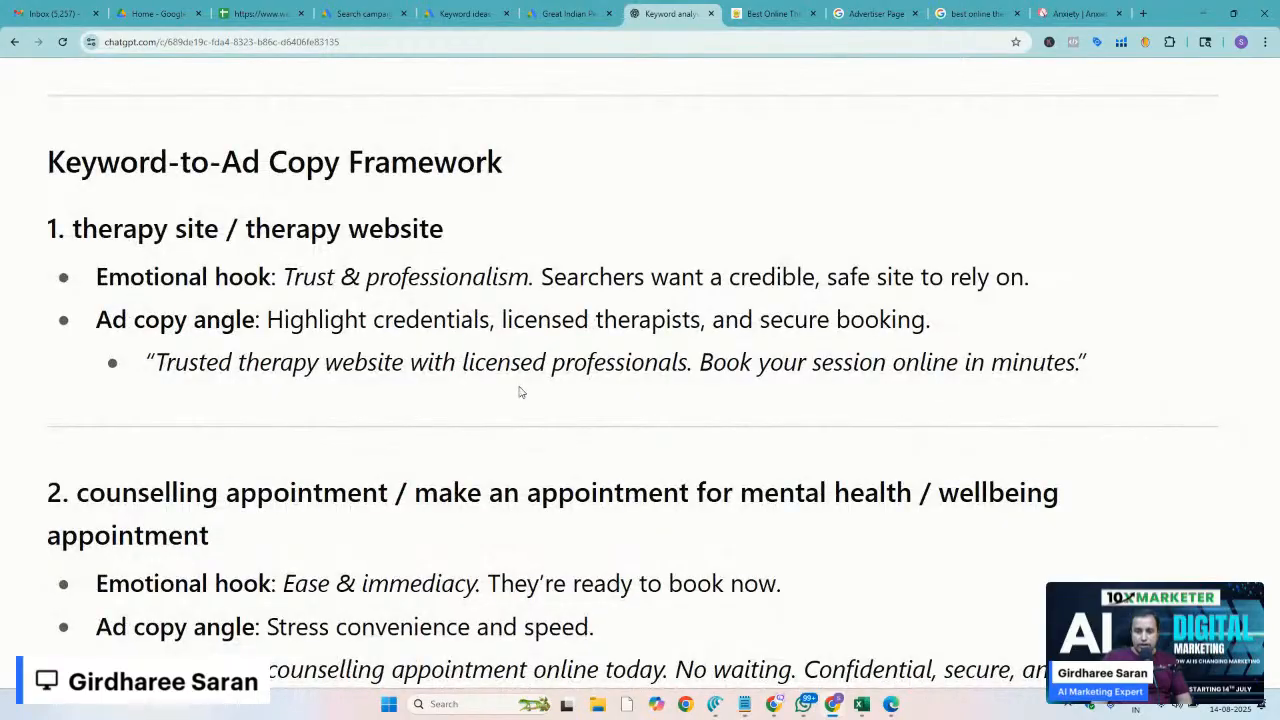
scroll(677, 400, down, 3)
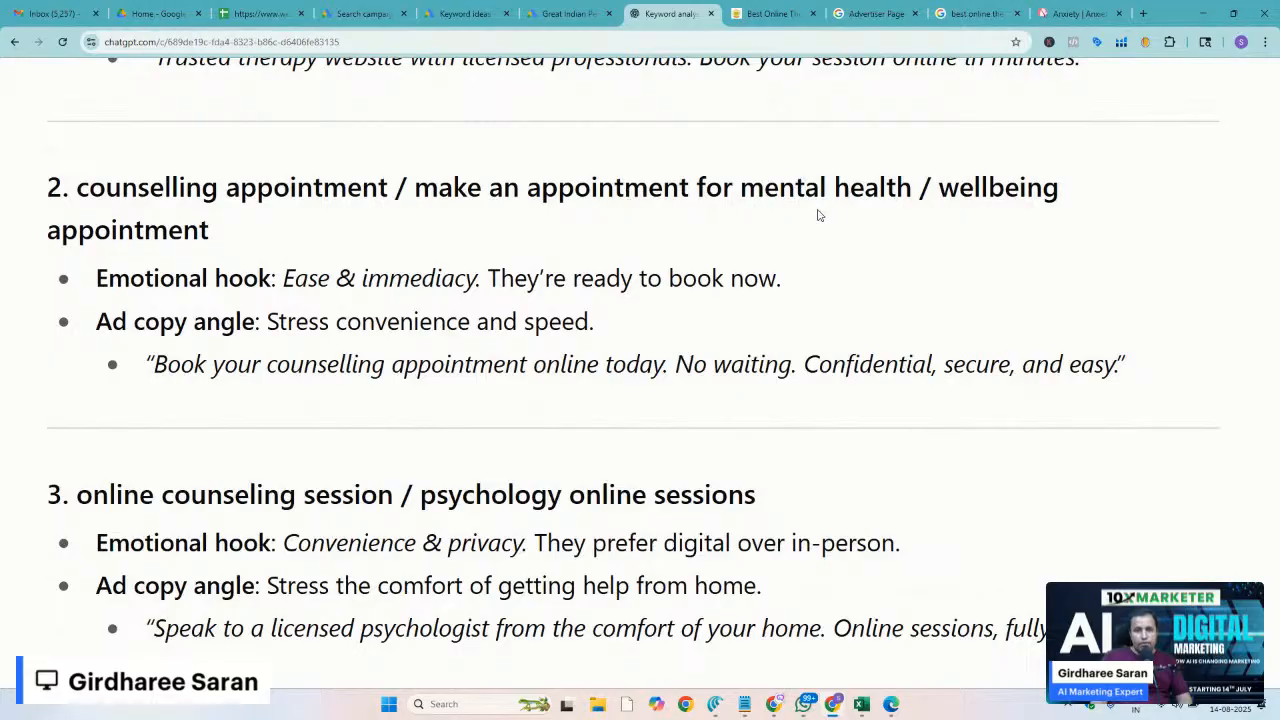
scroll(355, 307, down, 1)
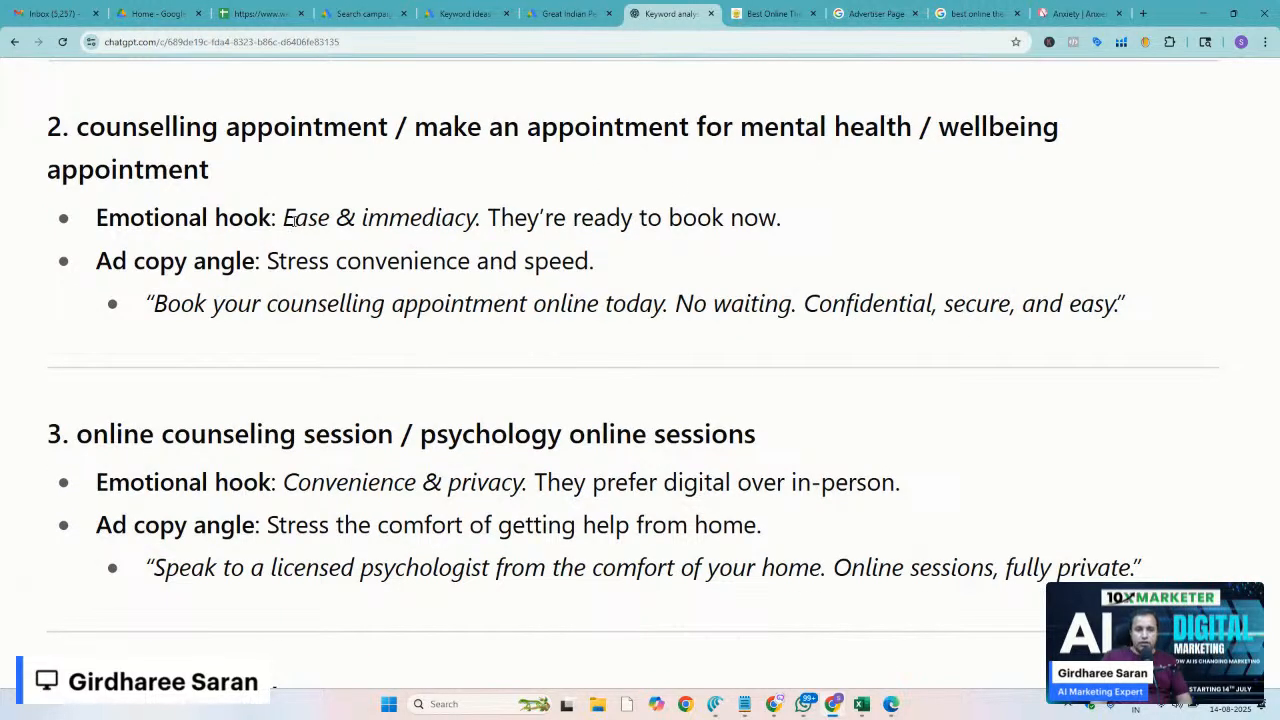
drag(286, 218, 464, 213)
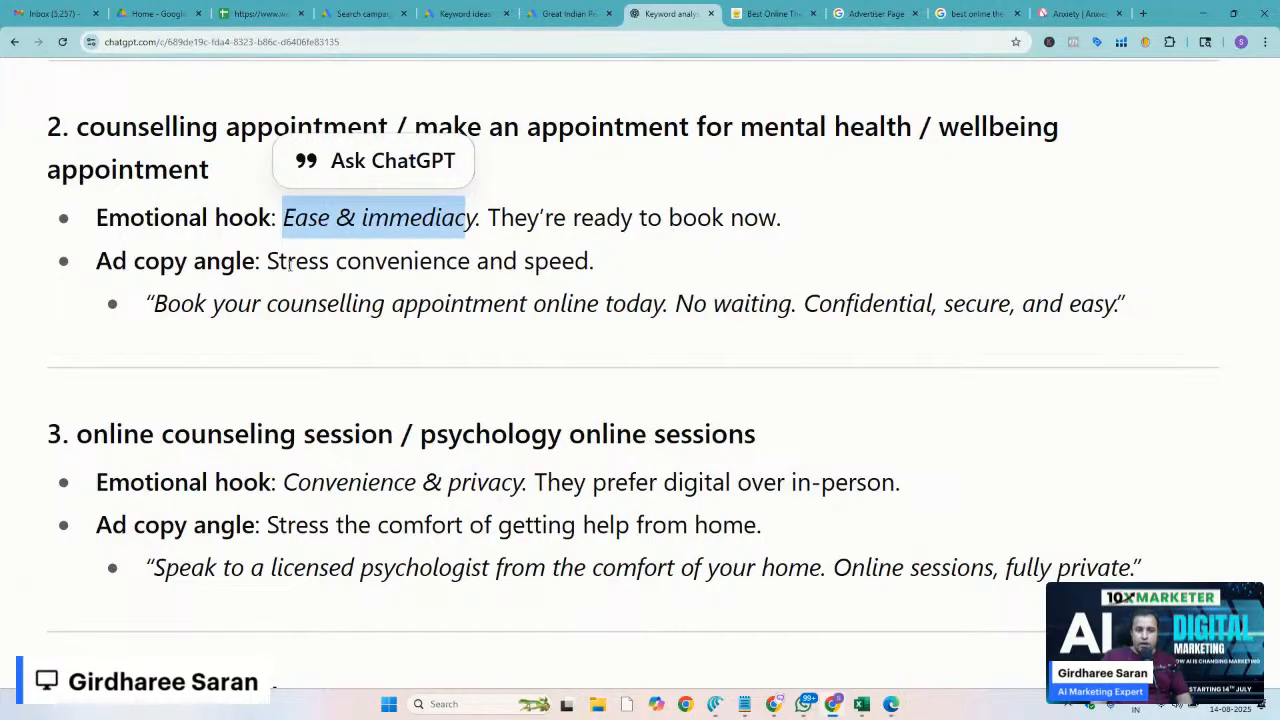
click(289, 264)
drag(290, 263, 467, 285)
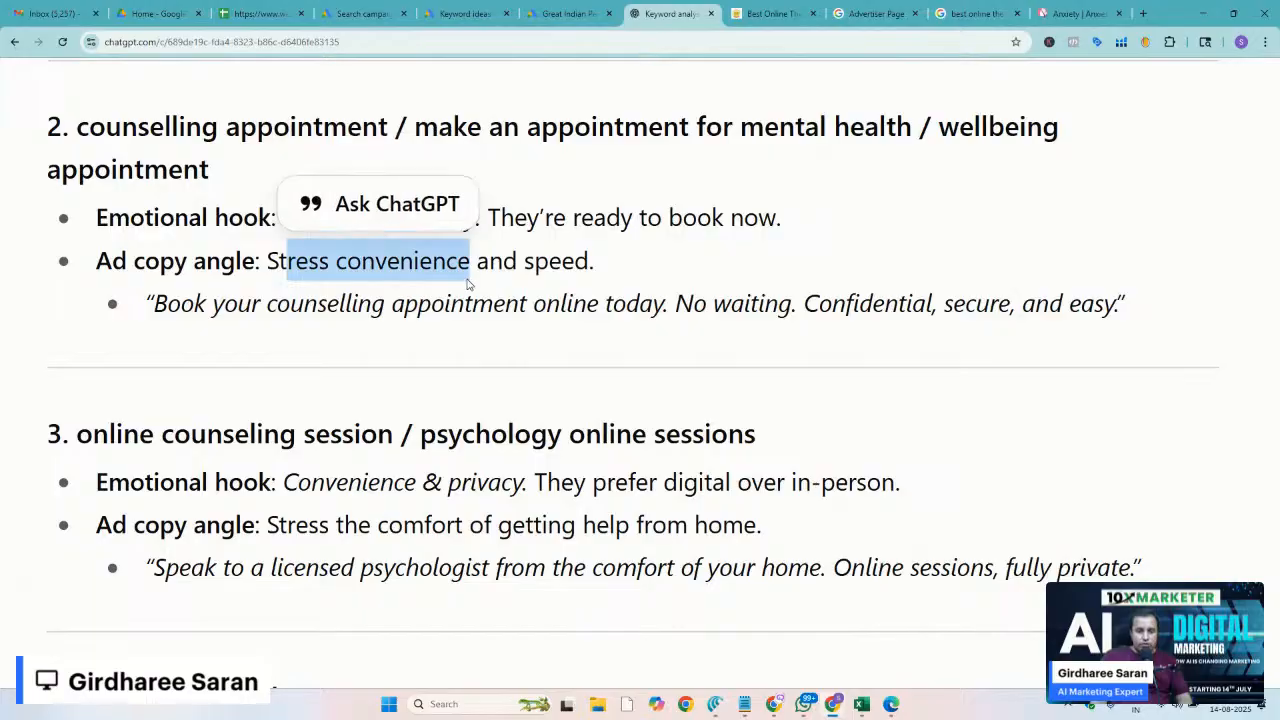
Review the remaining keyword groups, the Strategic Summary and the offer to write sample Google Ads copy variations
scroll(438, 321, down, 5)
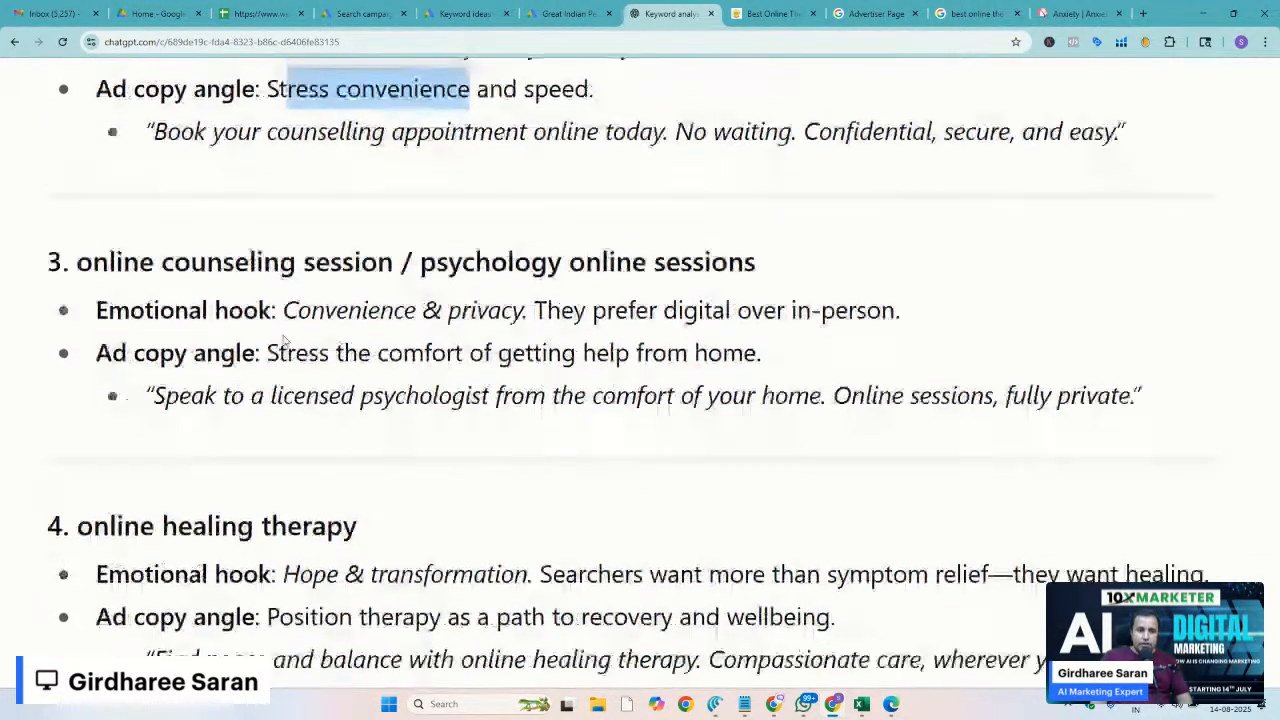
scroll(212, 411, down, 10)
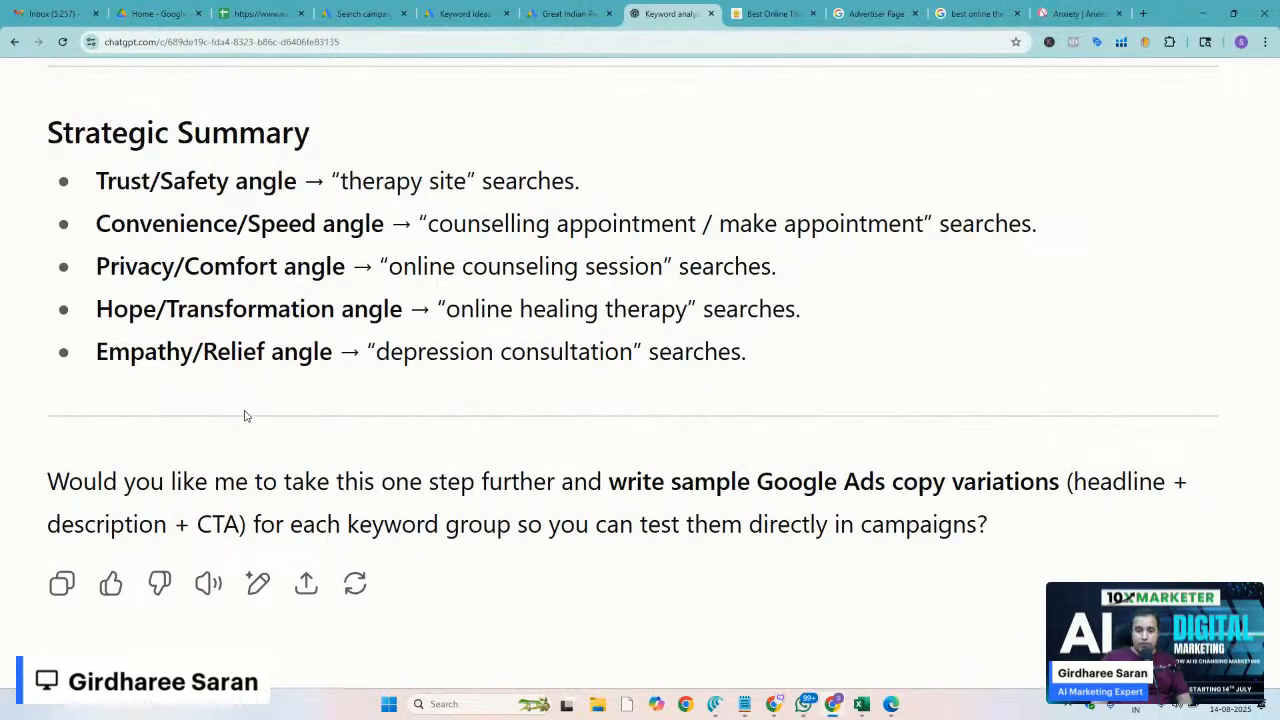
scroll(606, 531, down, 4)
scroll(634, 413, down, 1)
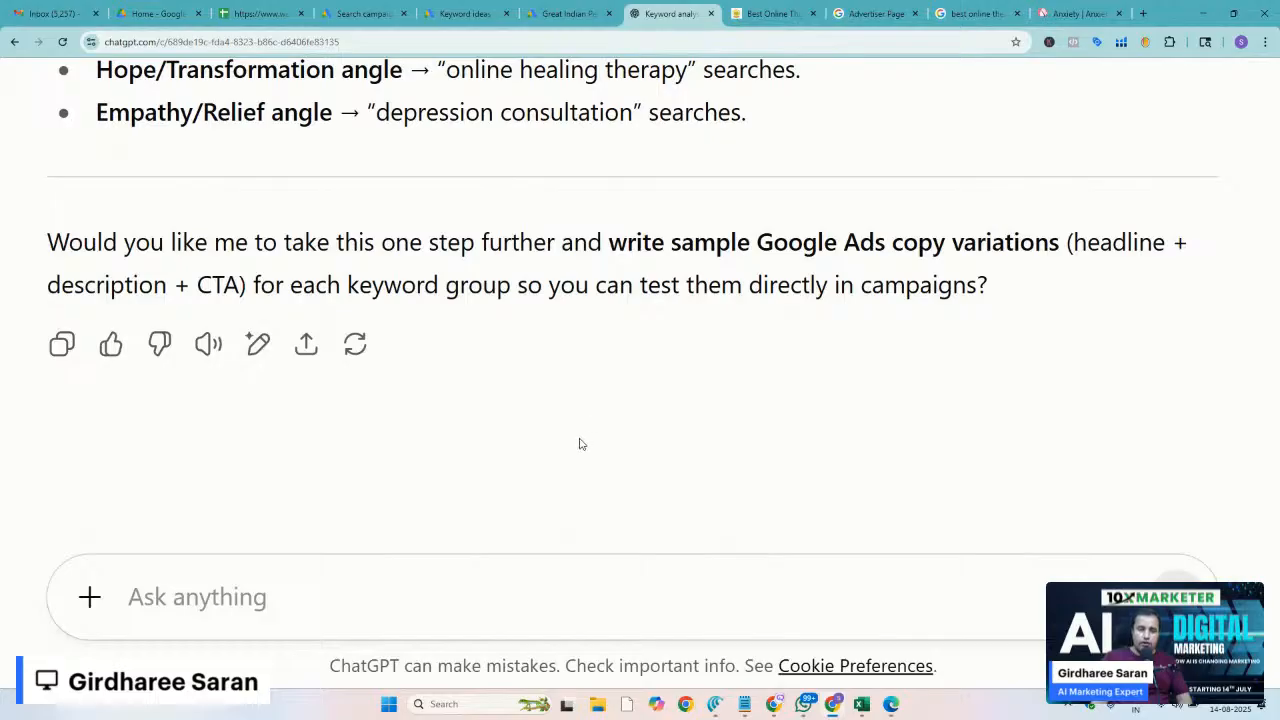
scroll(580, 443, up, 1)
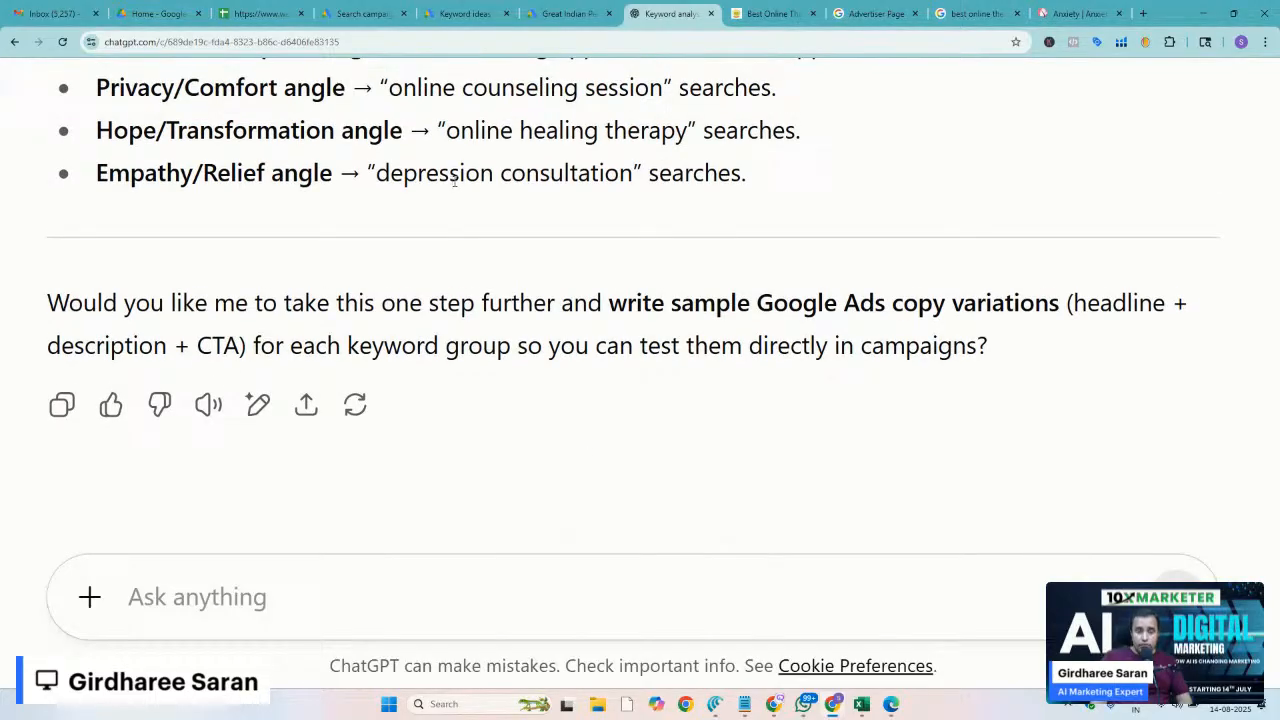
scroll(510, 285, up, 20)
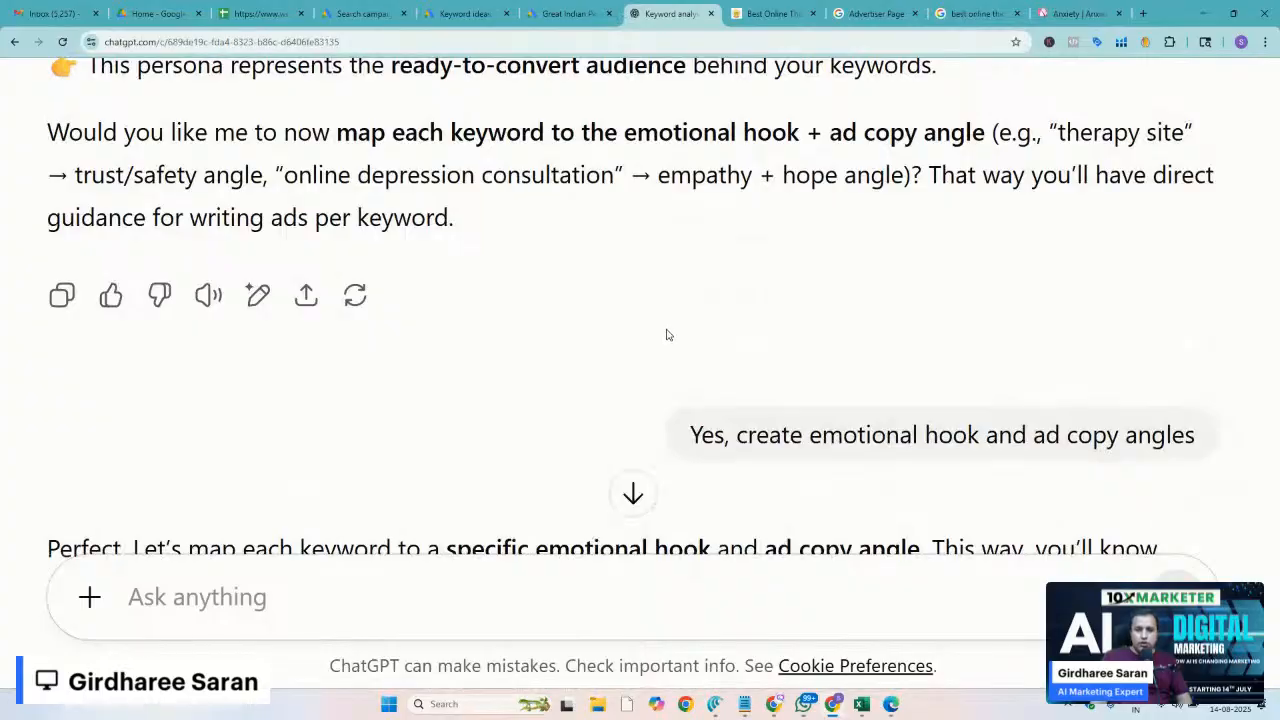
key(ctrl+minus)
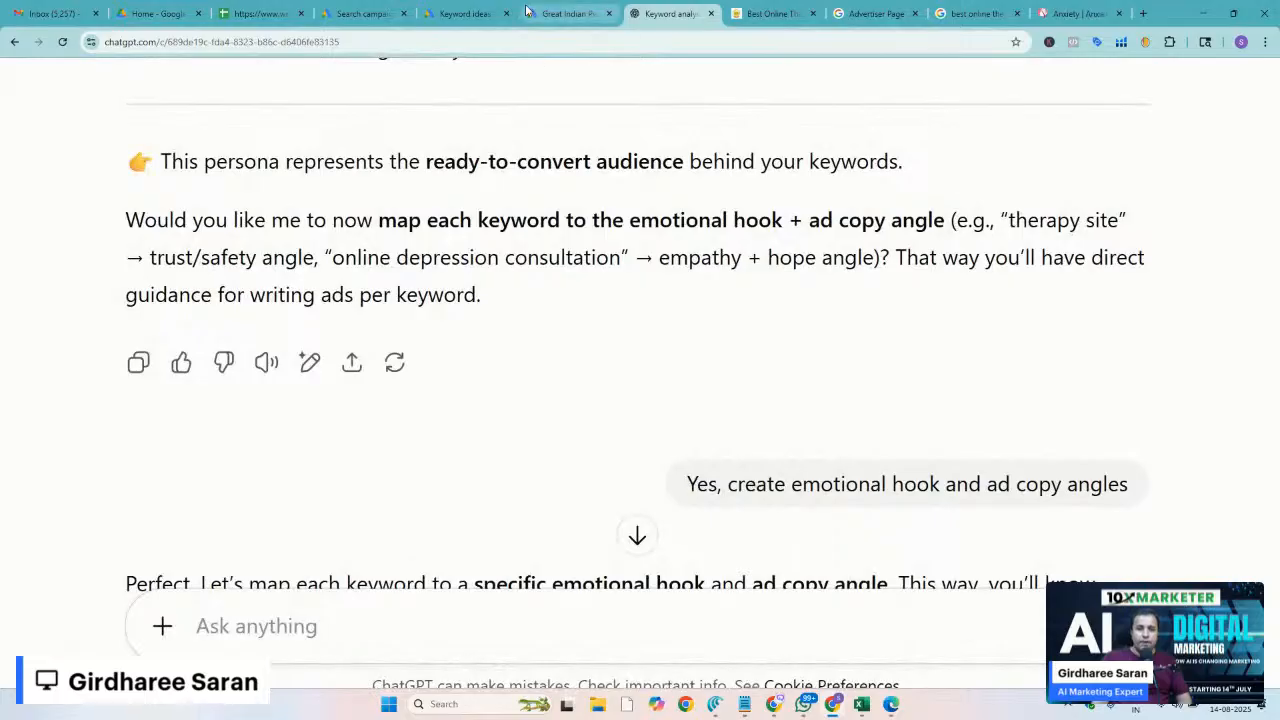
Switch to Google Ads, leave the draft's campaign settings and start creating a new campaign
mouse_move(432, 10)
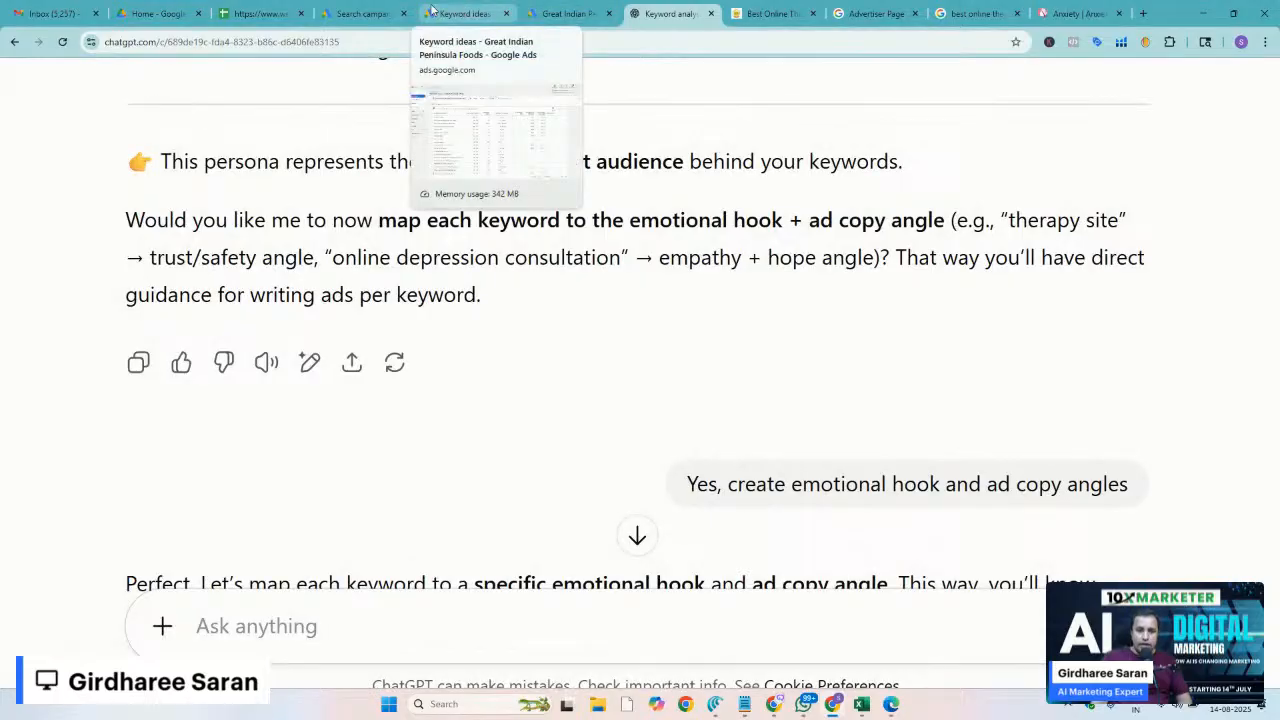
click(362, 13)
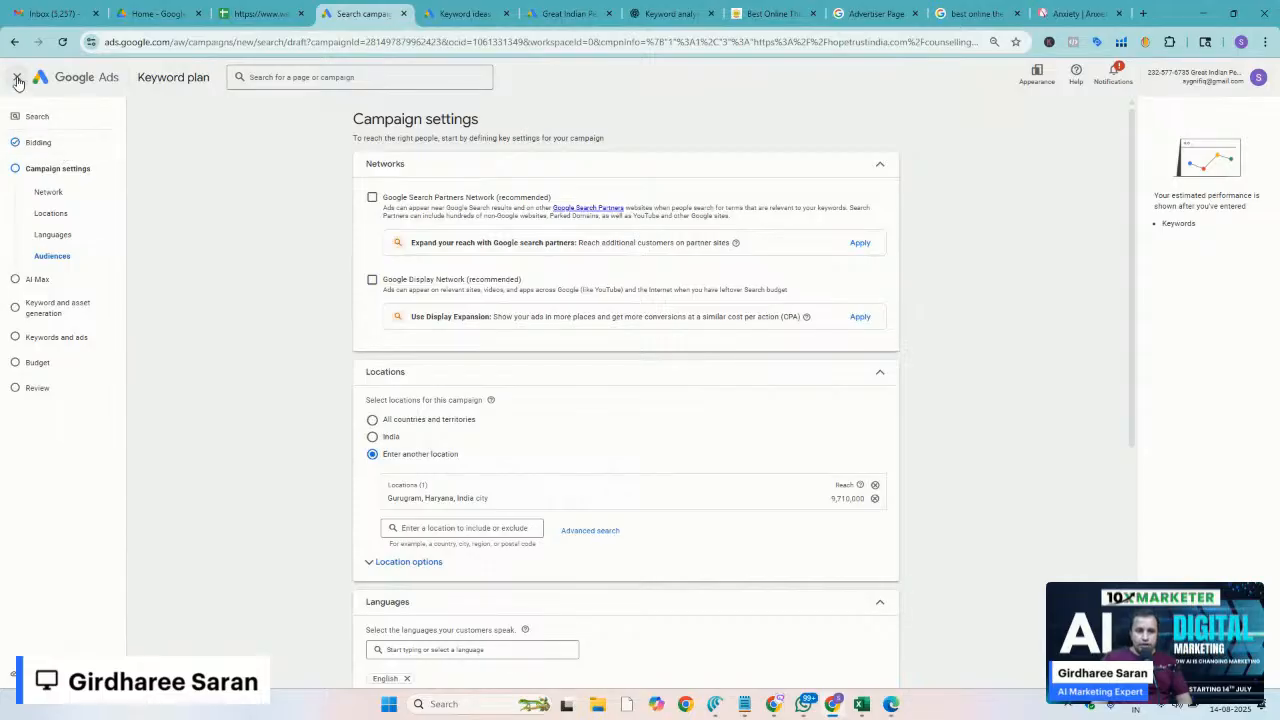
click(17, 78)
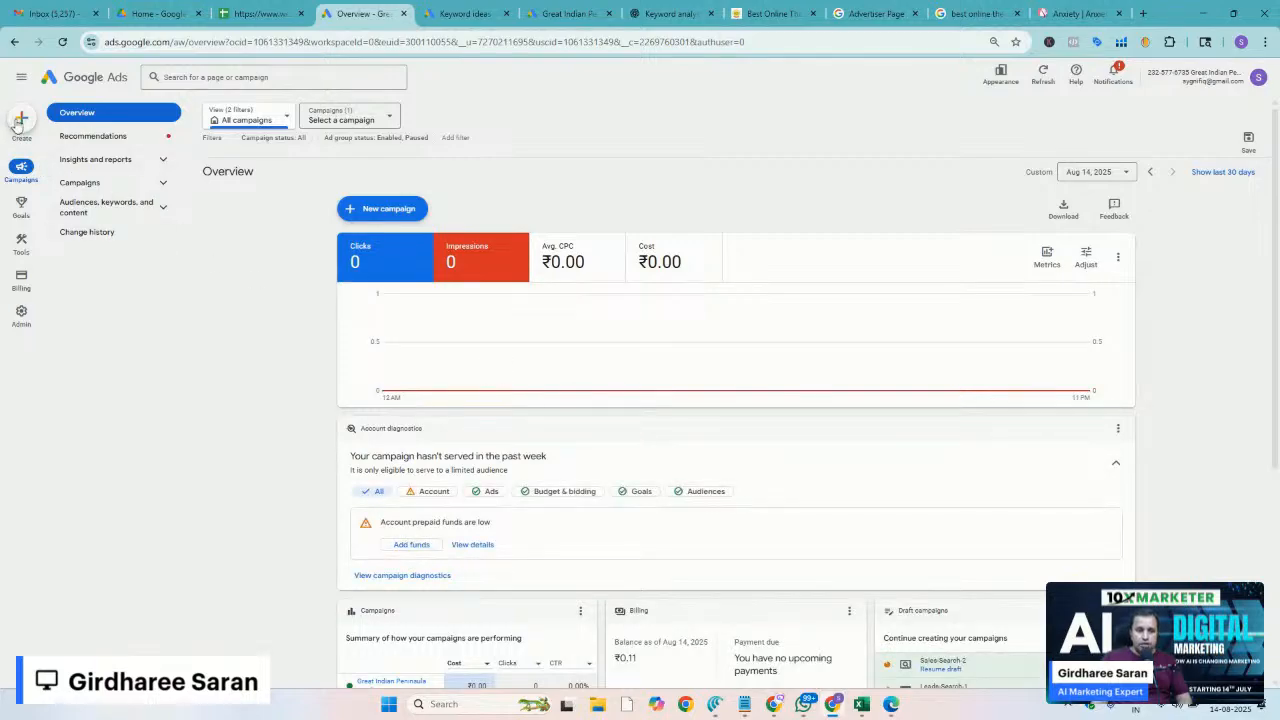
scroll(15, 124, up, 5)
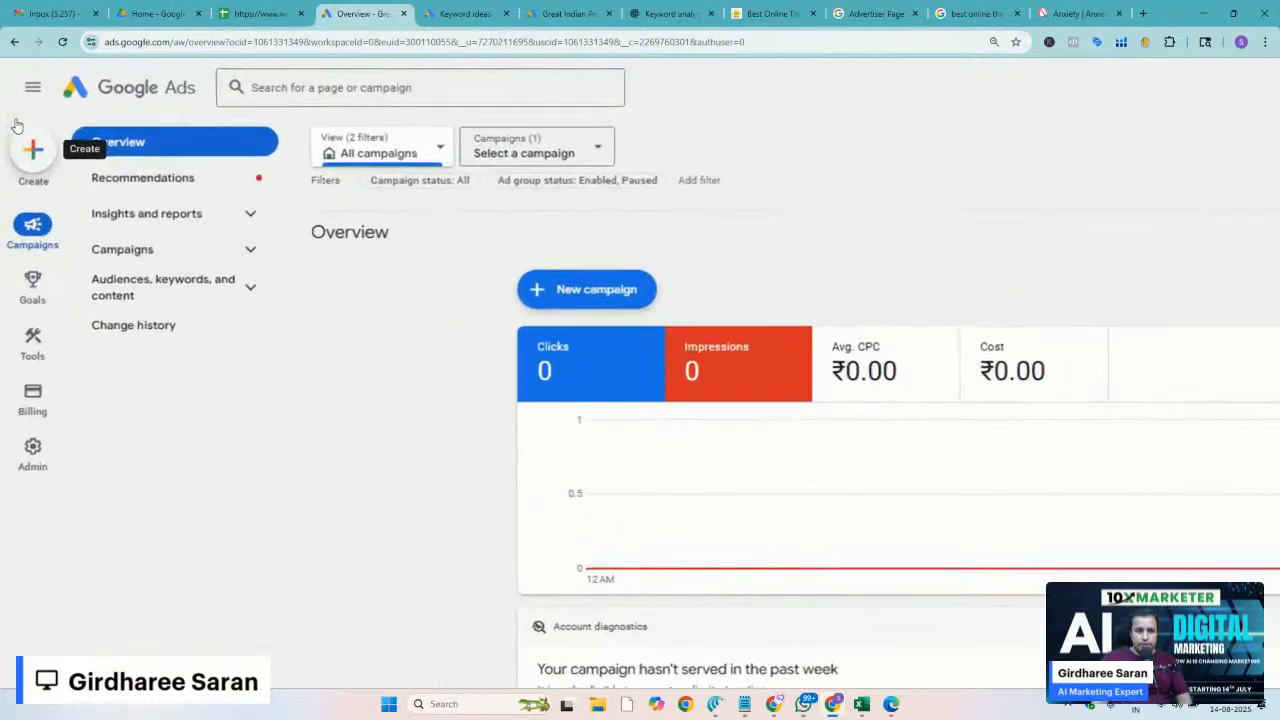
click(100, 241)
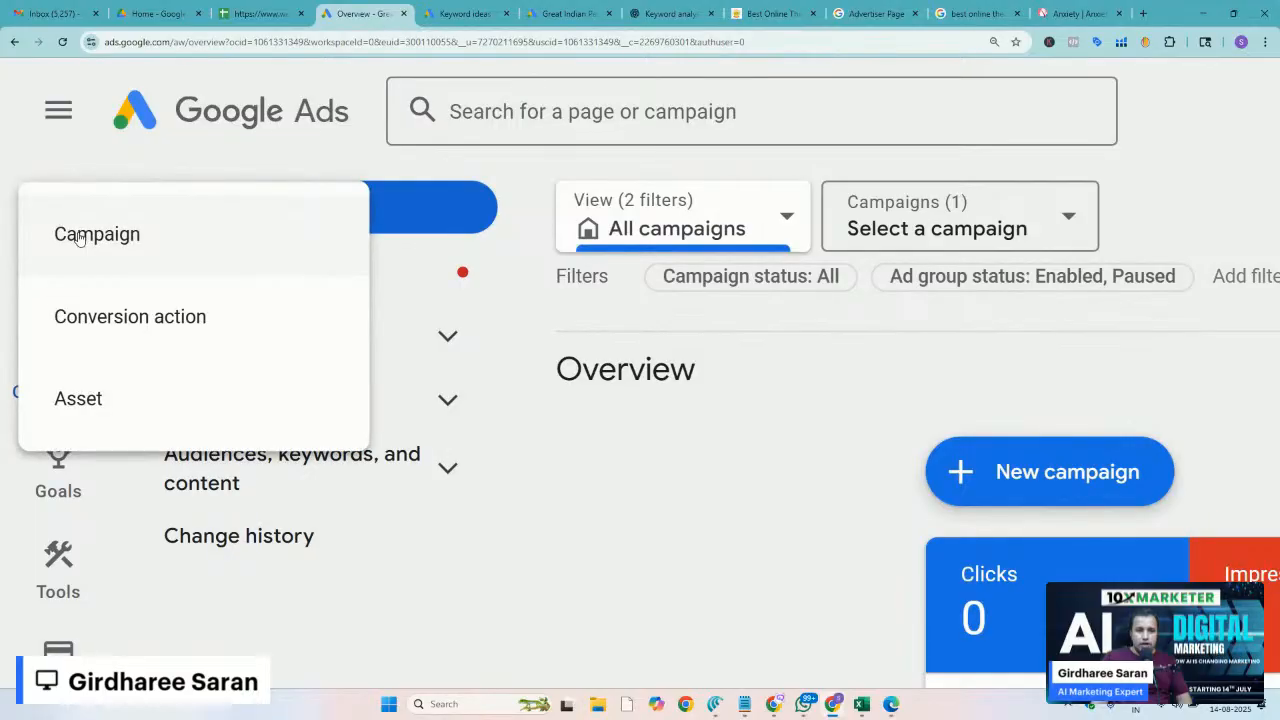
click(97, 236)
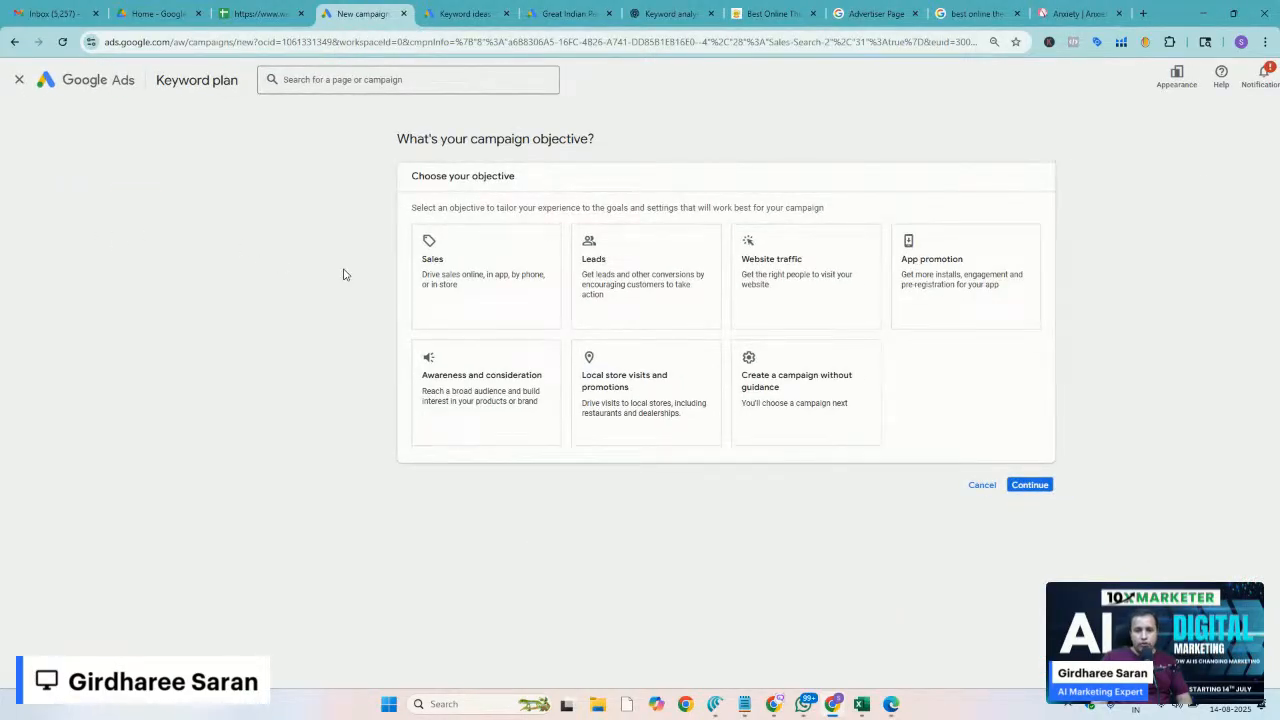
Choose Sales as the campaign objective
scroll(530, 298, right, 1)
scroll(530, 298, up, 4)
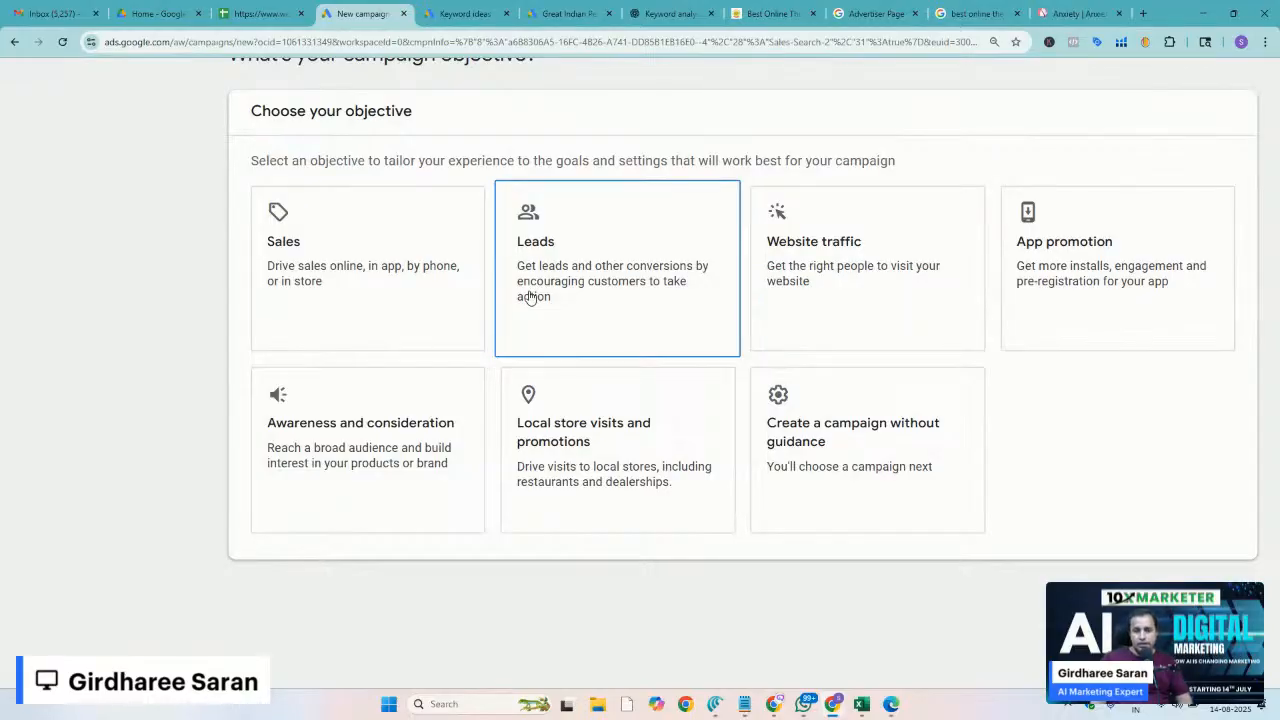
click(381, 279)
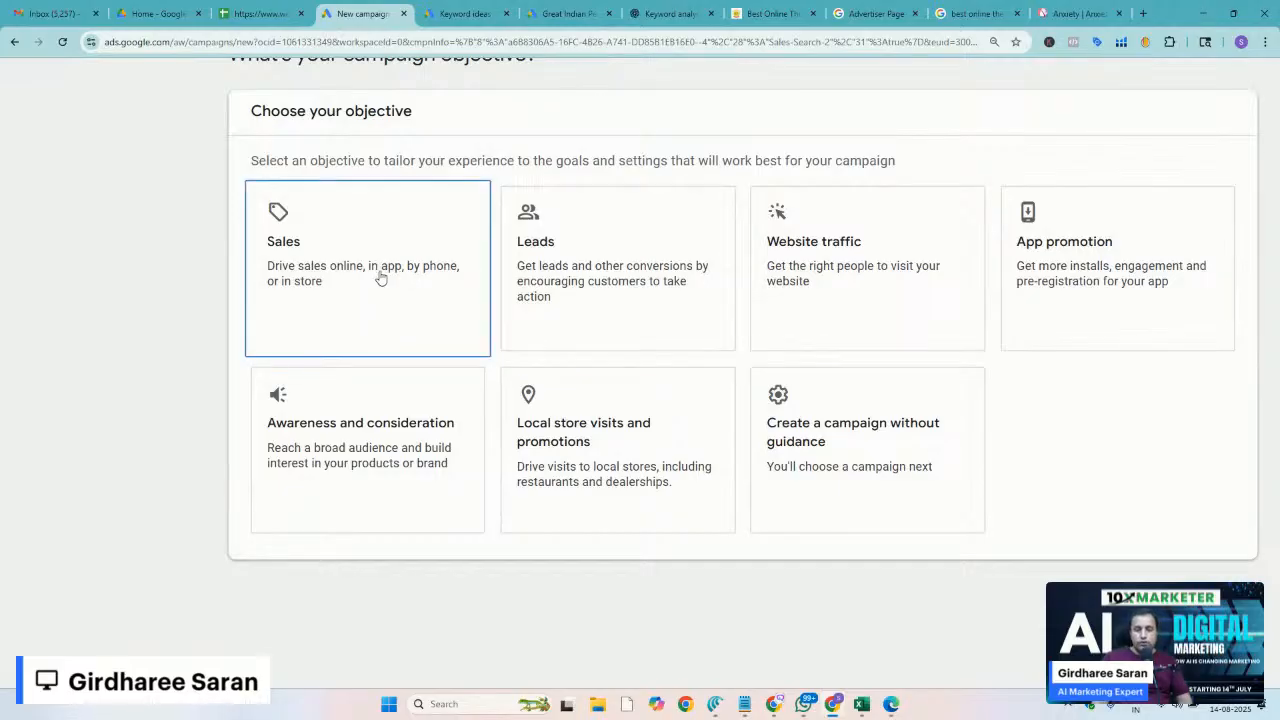
click(382, 426)
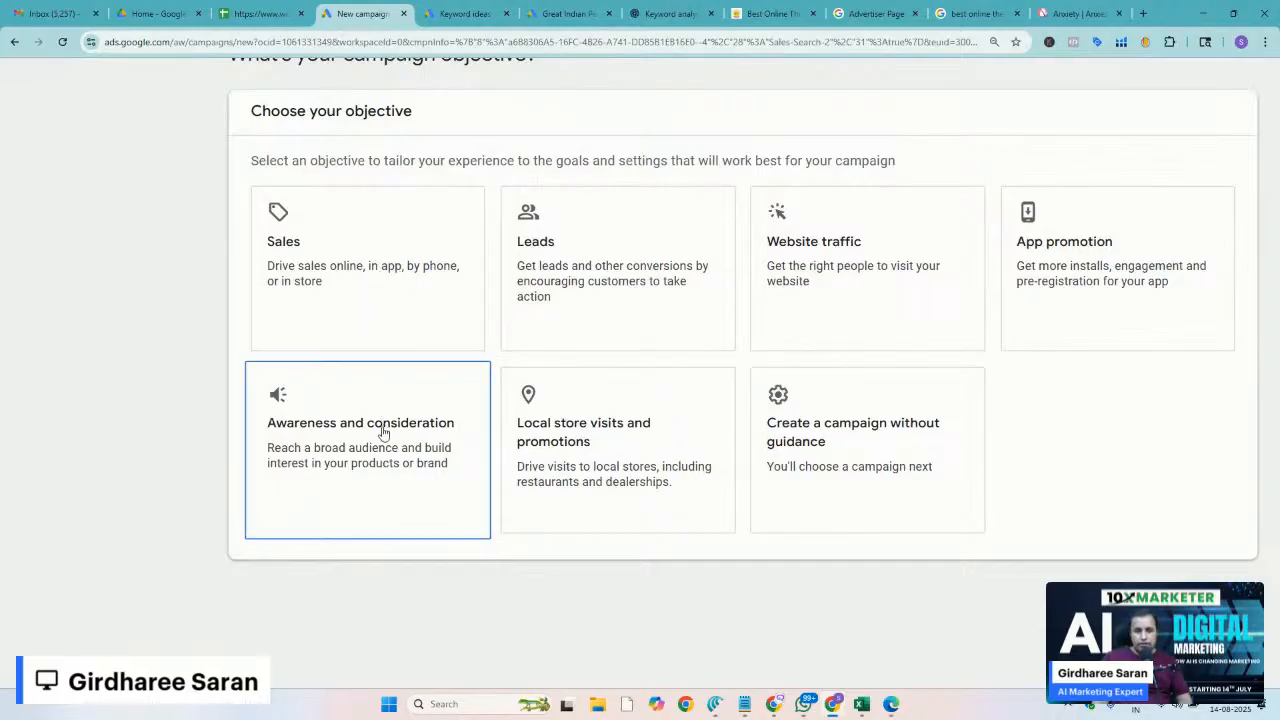
click(354, 286)
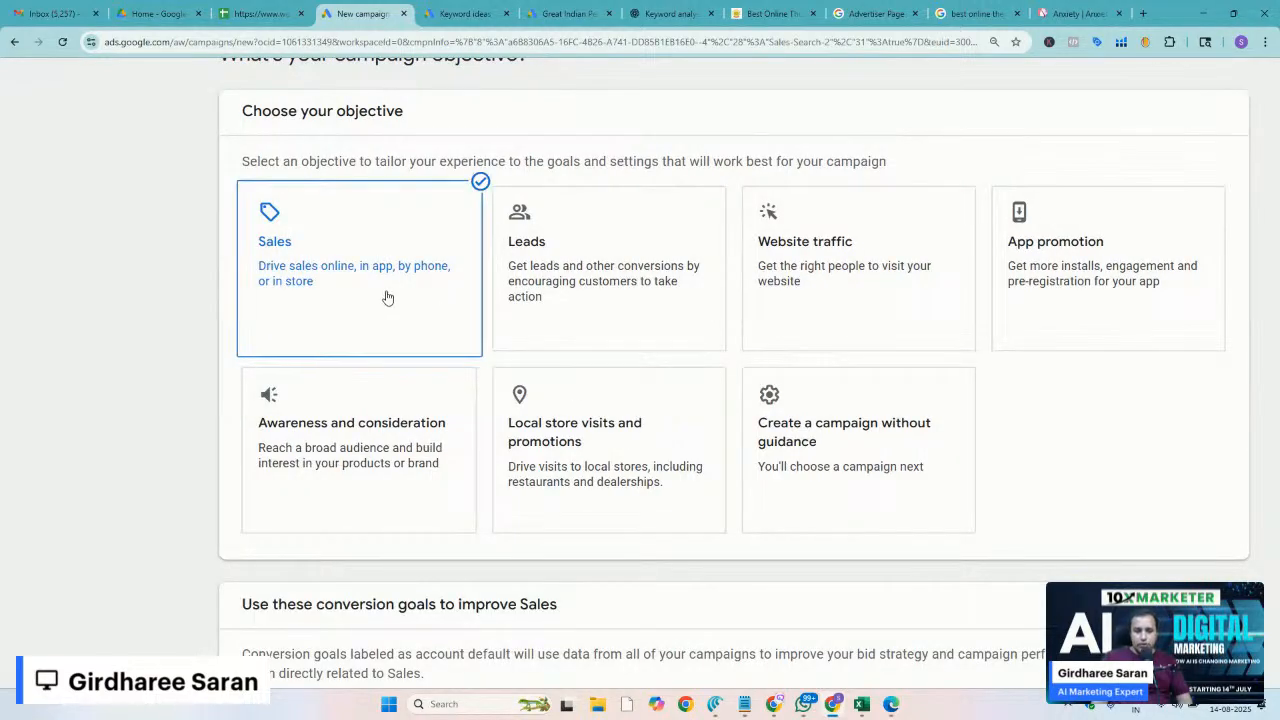
Examine the Add to cart, Contacts and Phone call leads conversion goals offered for the Sales objective
scroll(152, 592, down, 2)
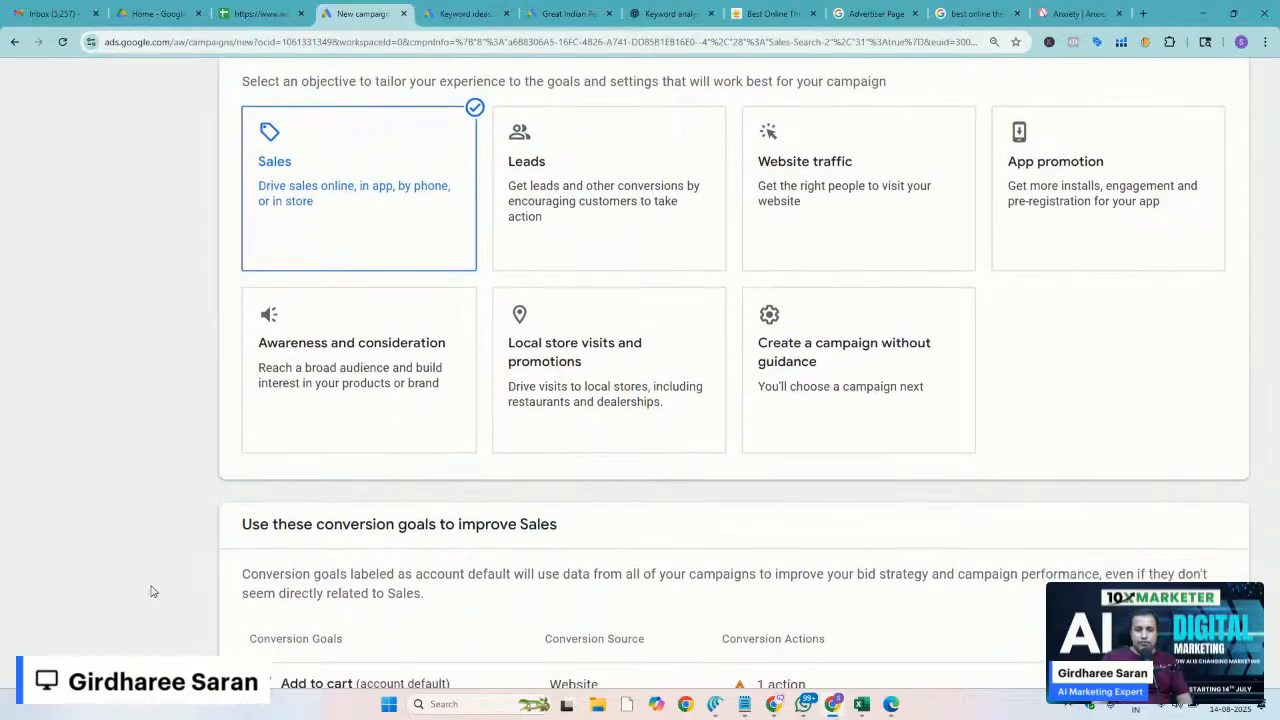
scroll(152, 592, down, 3)
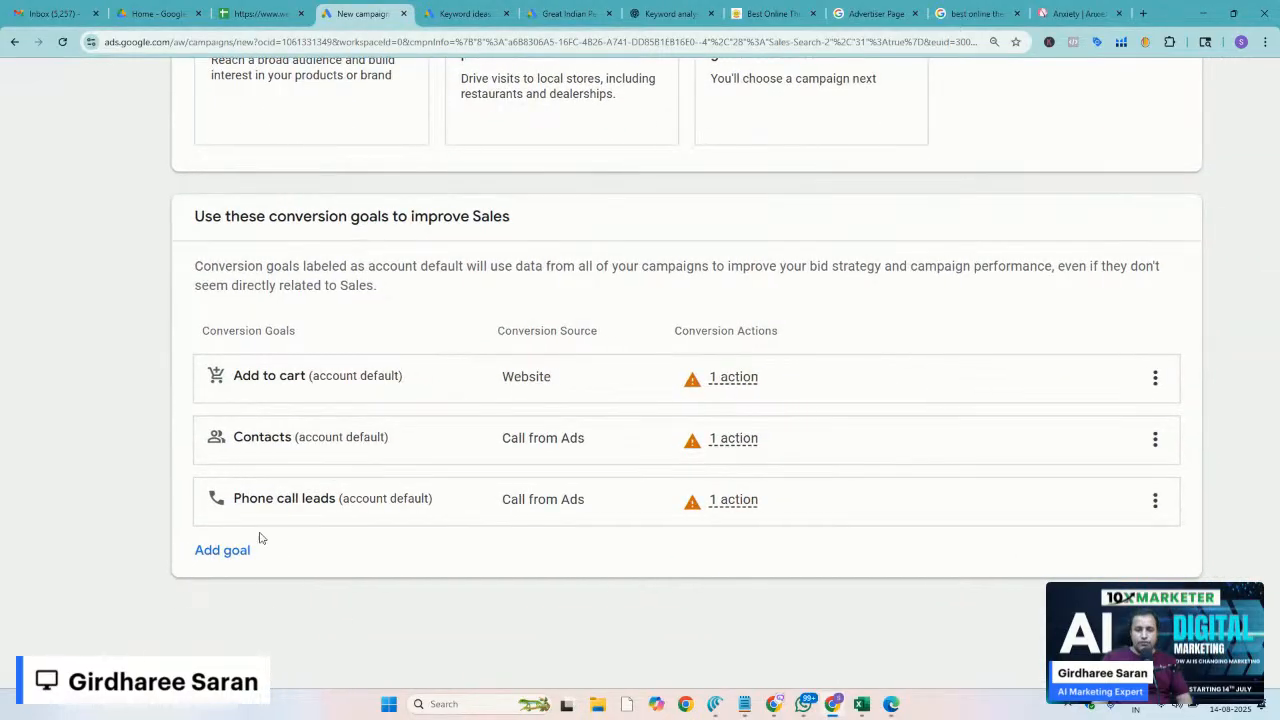
triple_click(267, 376)
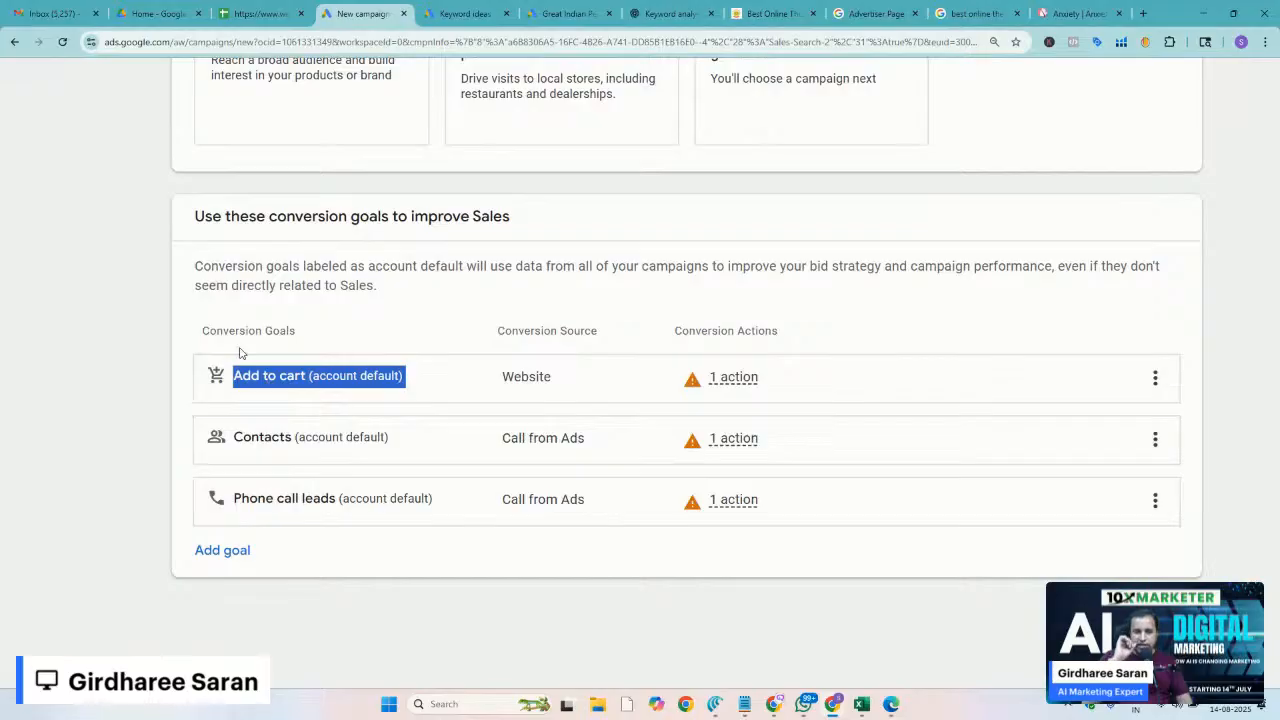
click(268, 378)
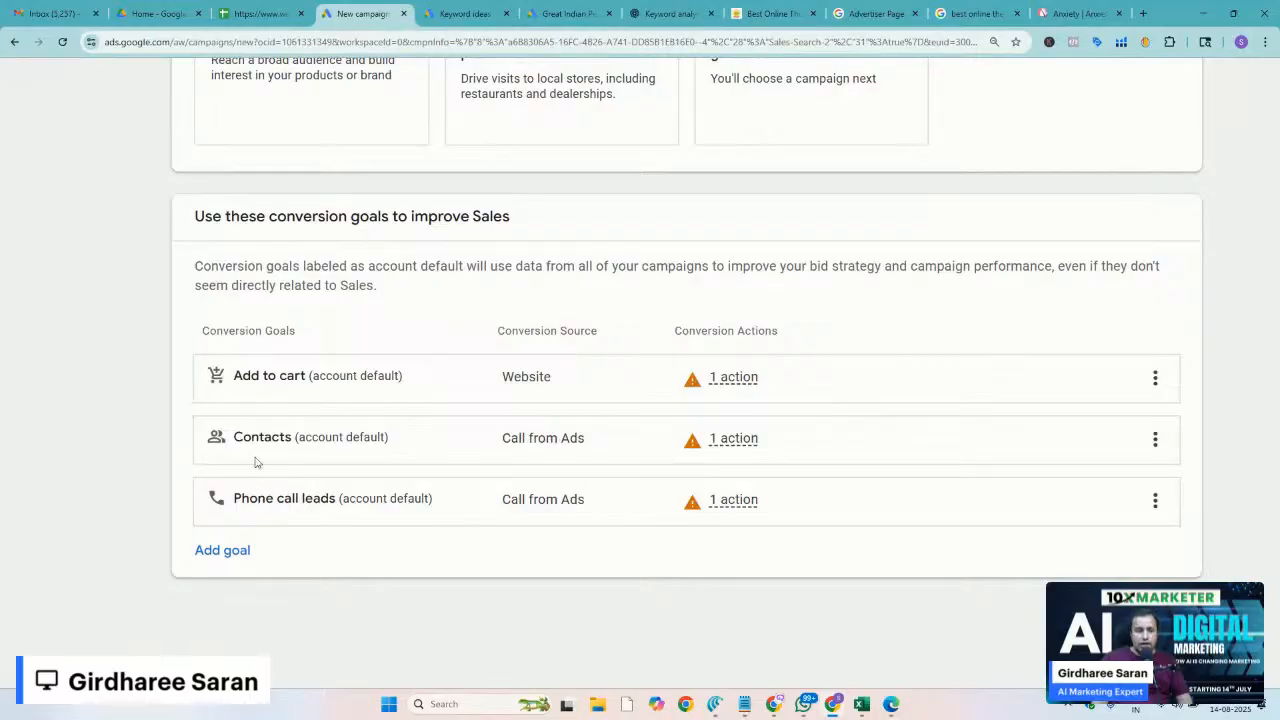
key(ctrl+plus)
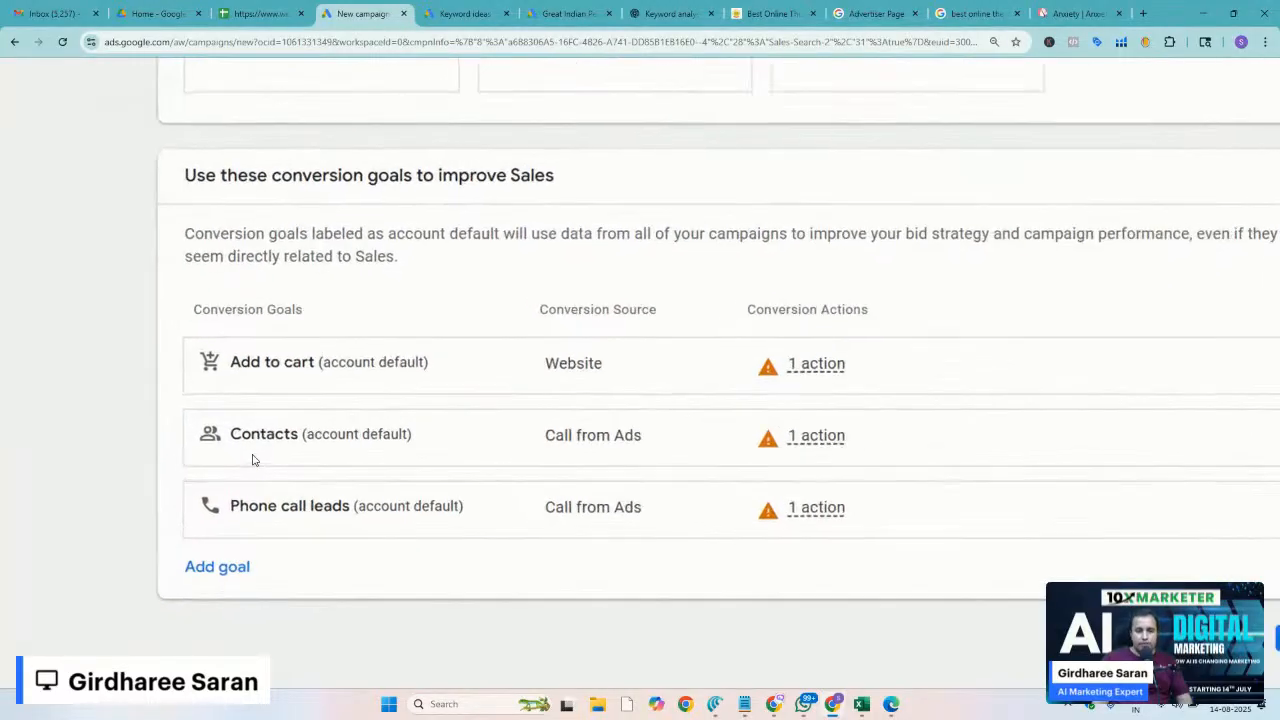
key(ctrl+plus)
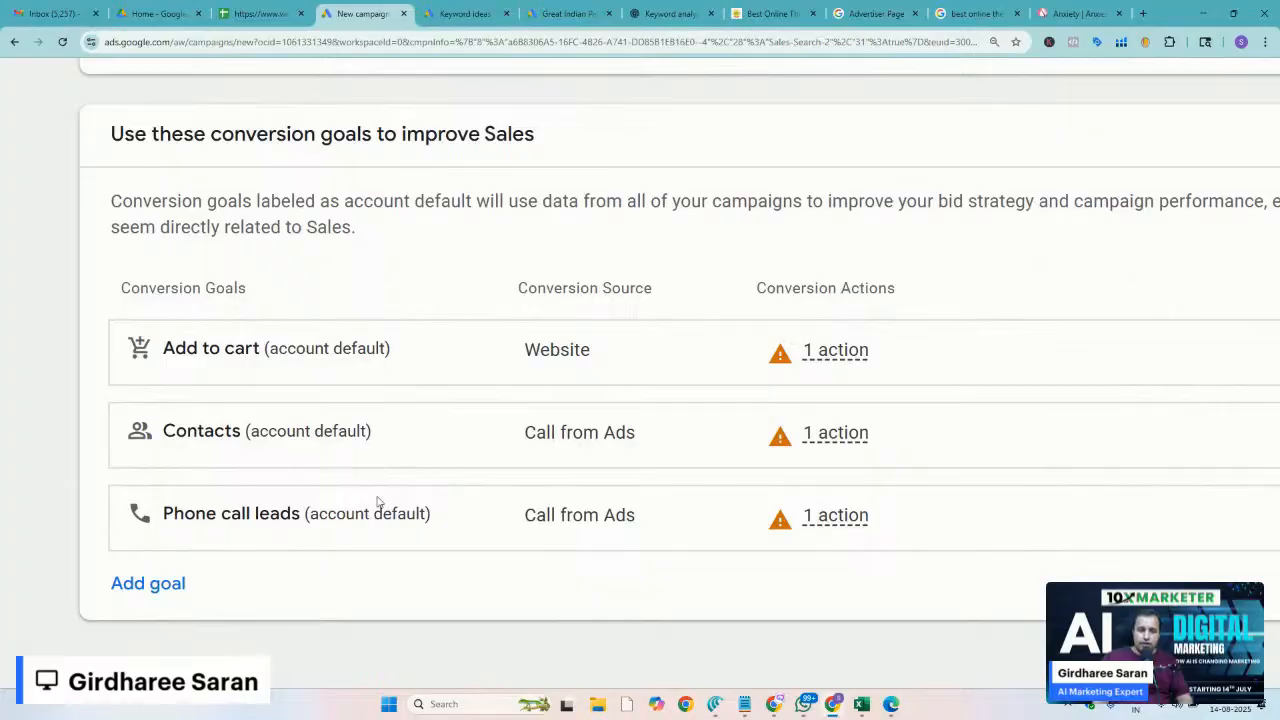
scroll(377, 516, down, 3)
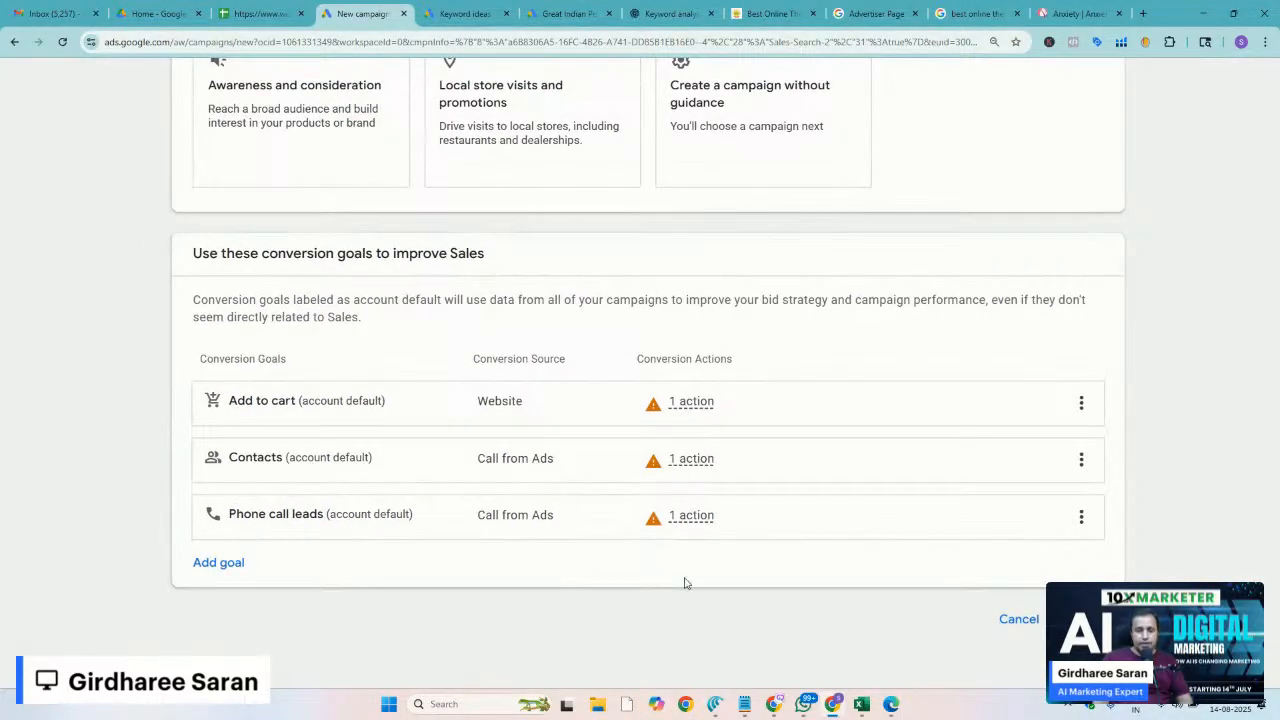
scroll(691, 613, right, 2)
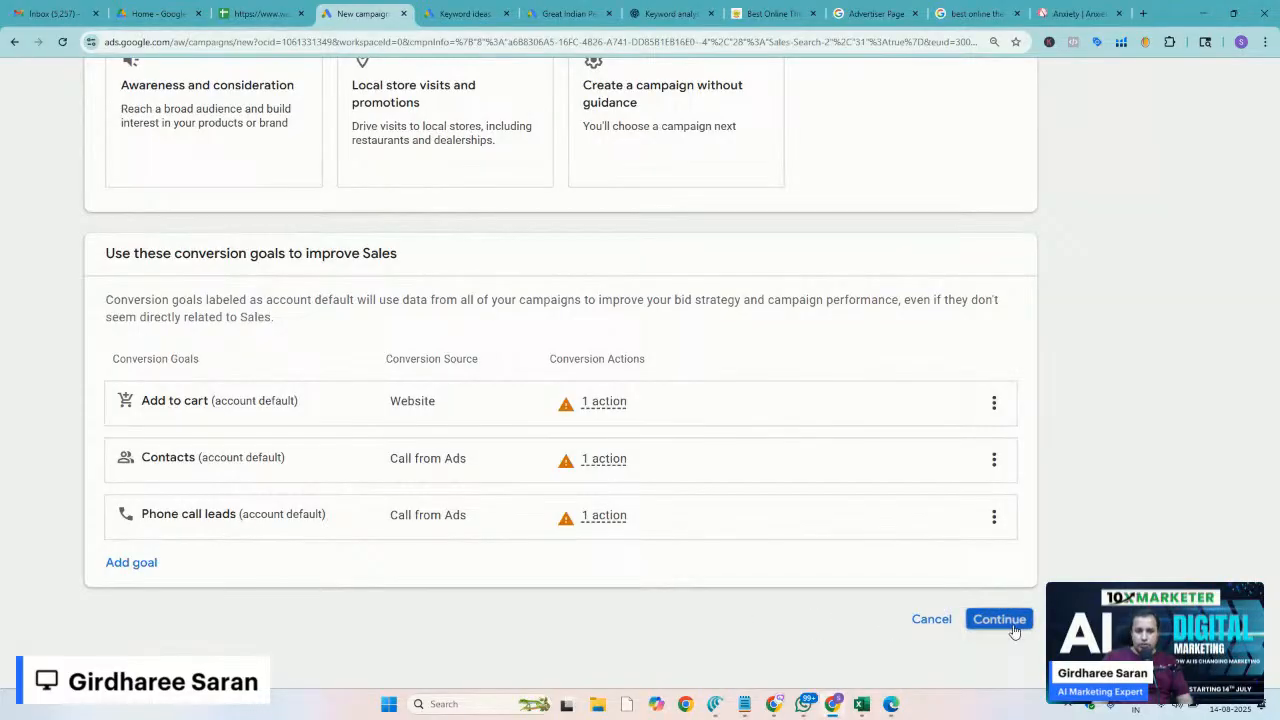
Accept the account-default conversion goals for Sales and continue to the campaign type selection
scroll(1121, 508, up, 3)
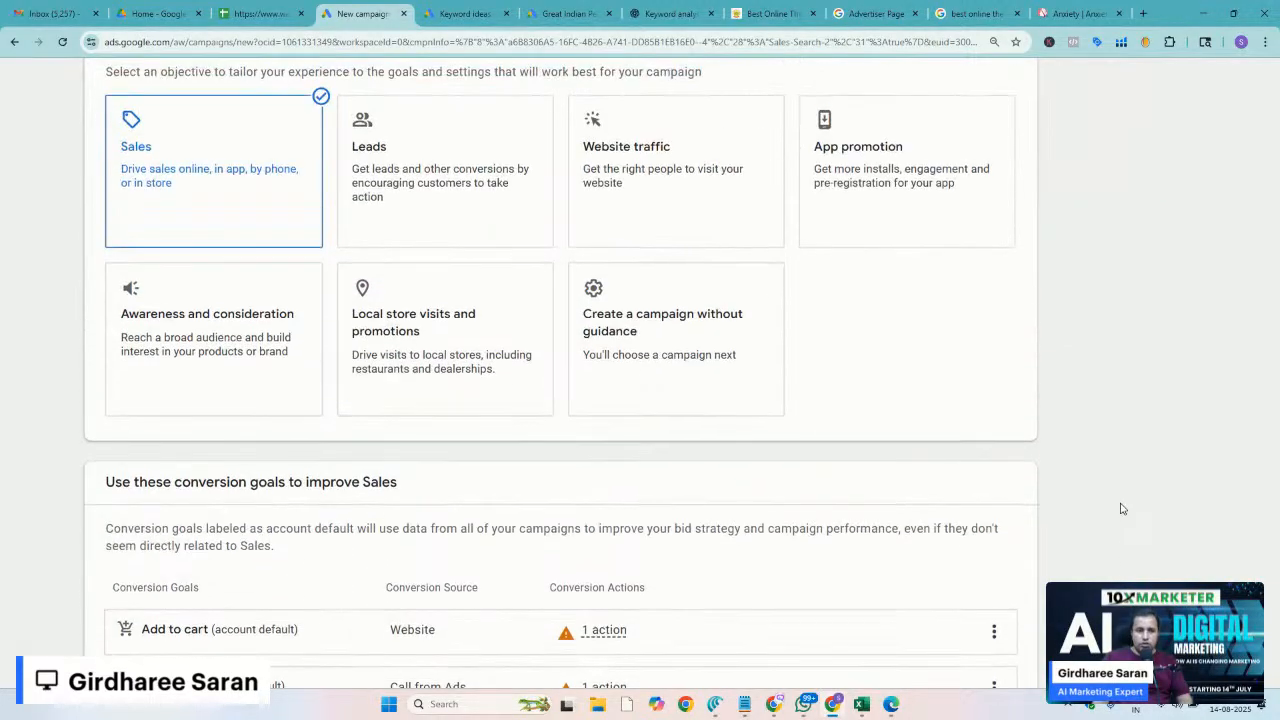
scroll(474, 417, down, 3)
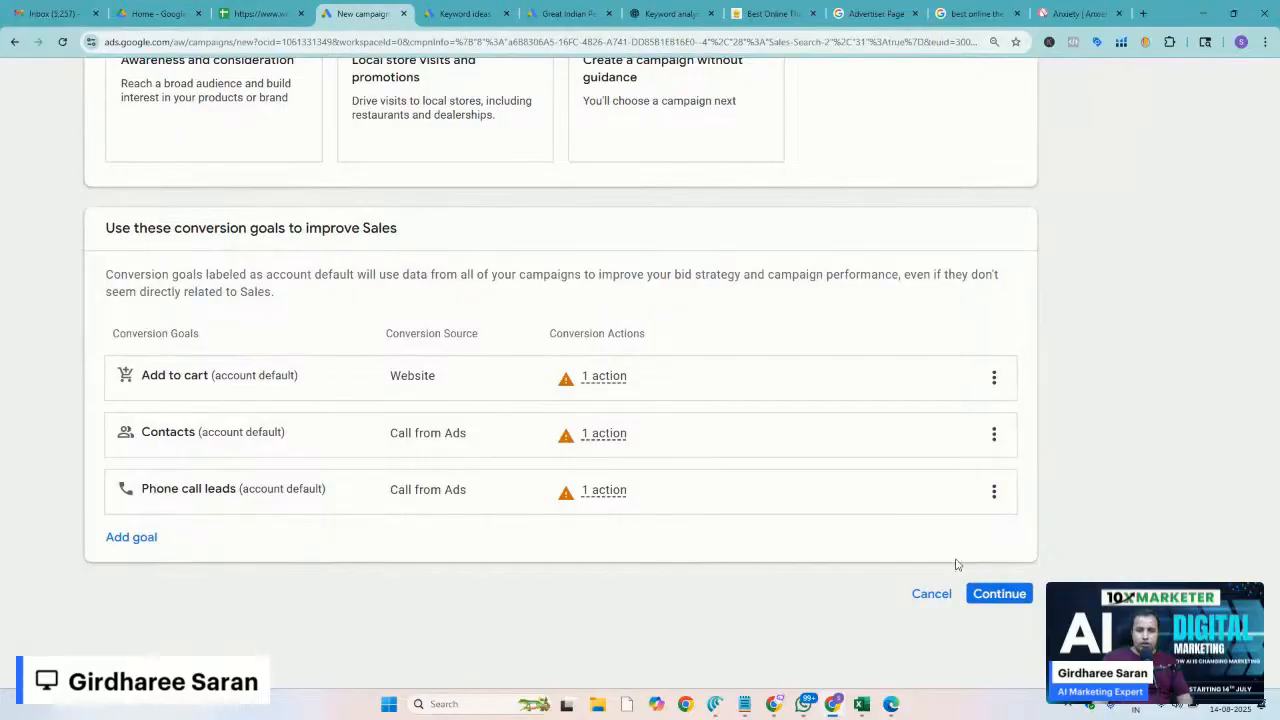
click(997, 593)
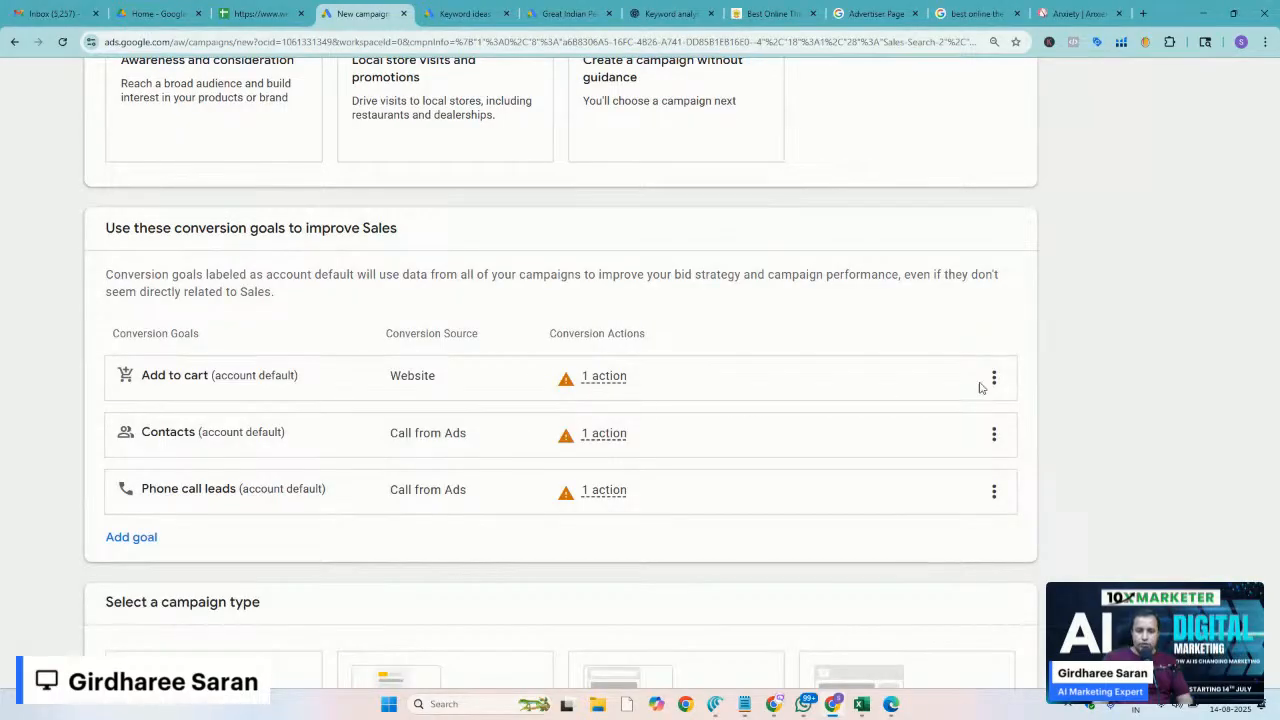
Check which actions are available for the Add to cart and Contacts conversion goals
click(993, 378)
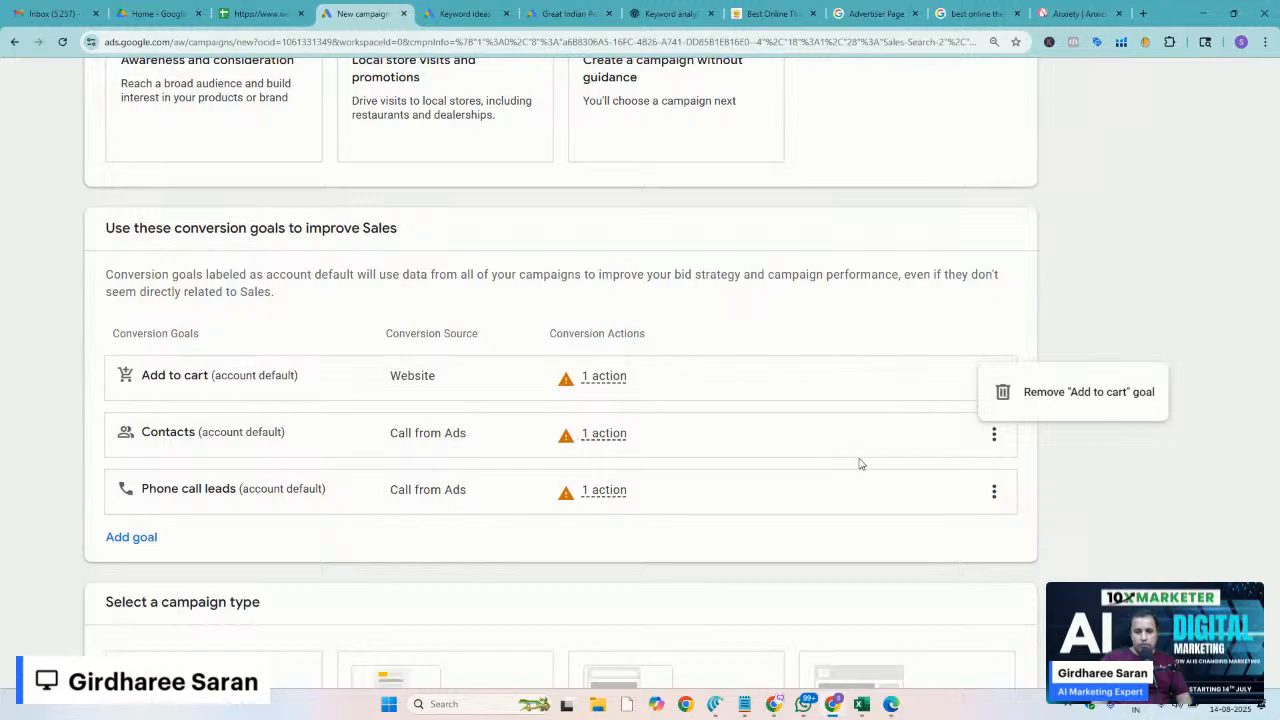
click(995, 436)
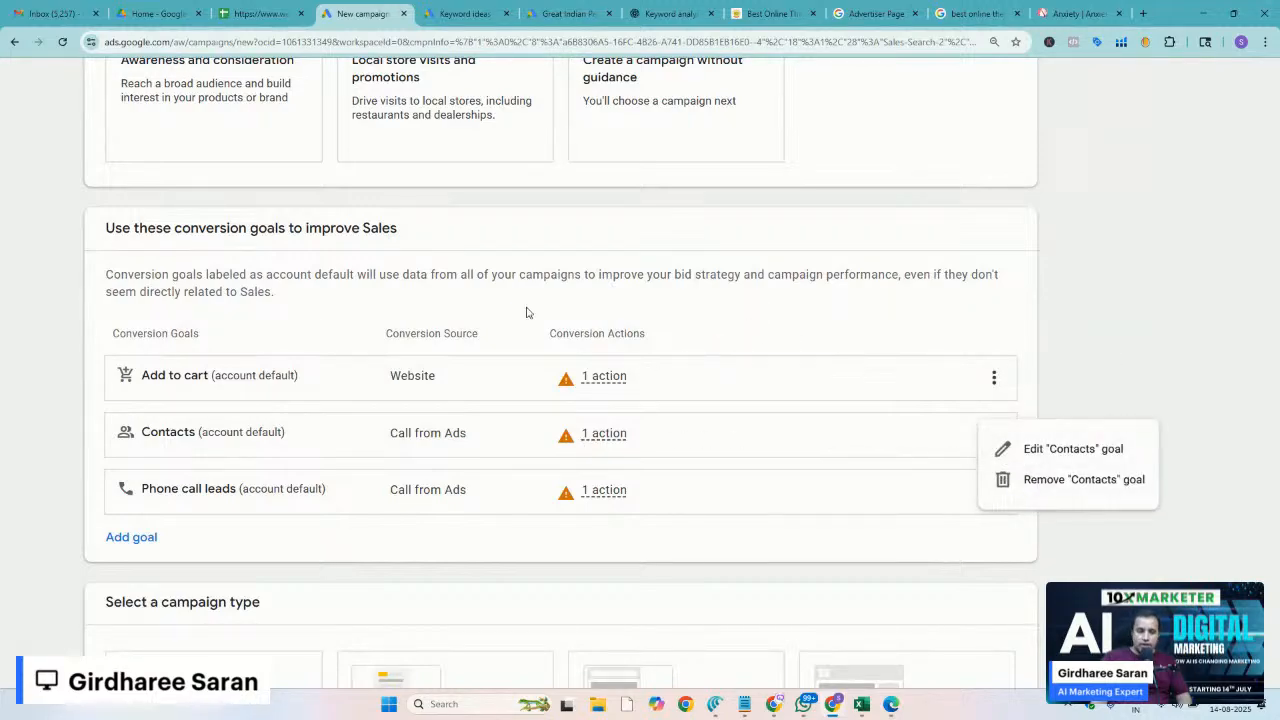
click(490, 300)
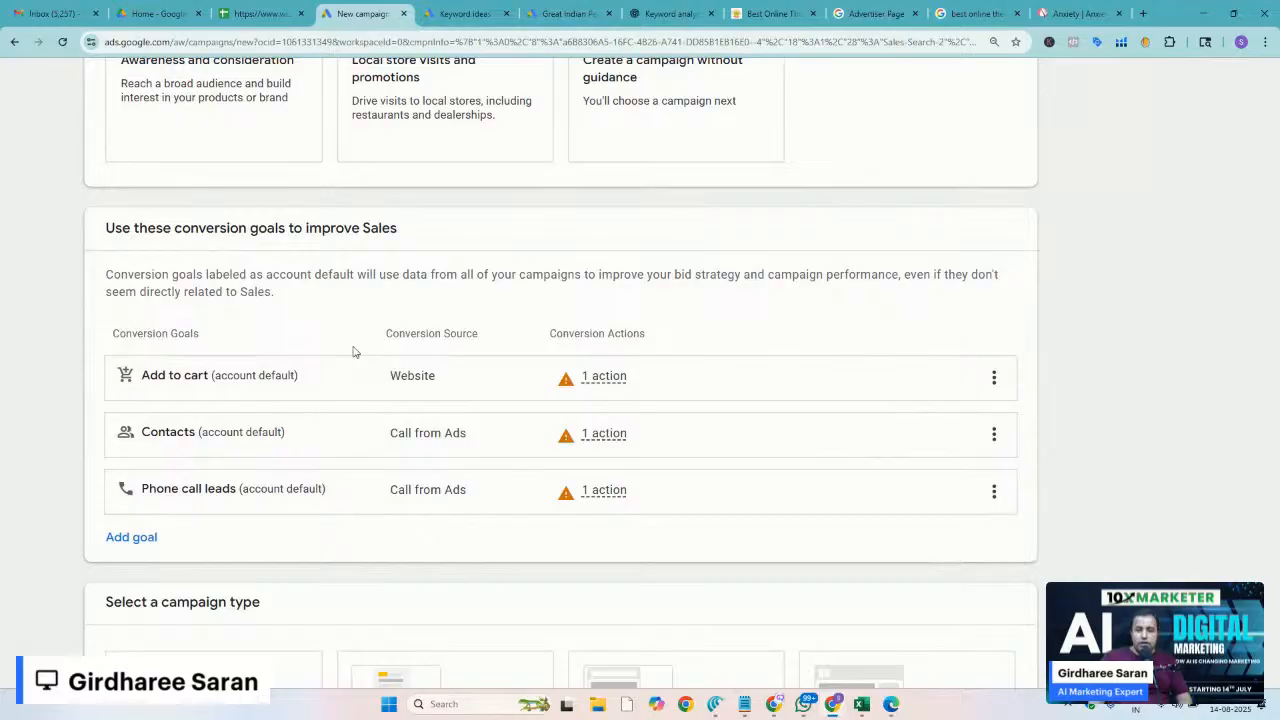
Examine the Sales conversion goals with their sources and actions up close, focusing on Add to cart
scroll(353, 347, up, 2)
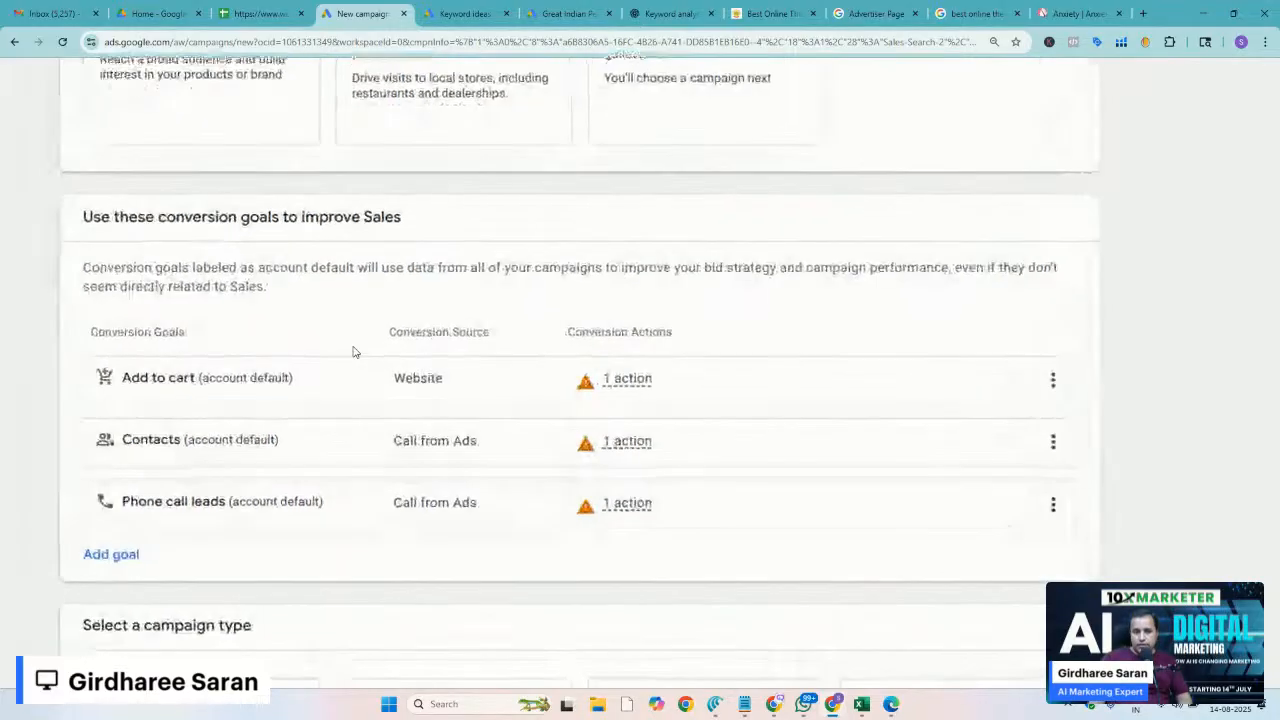
scroll(353, 352, up, 2)
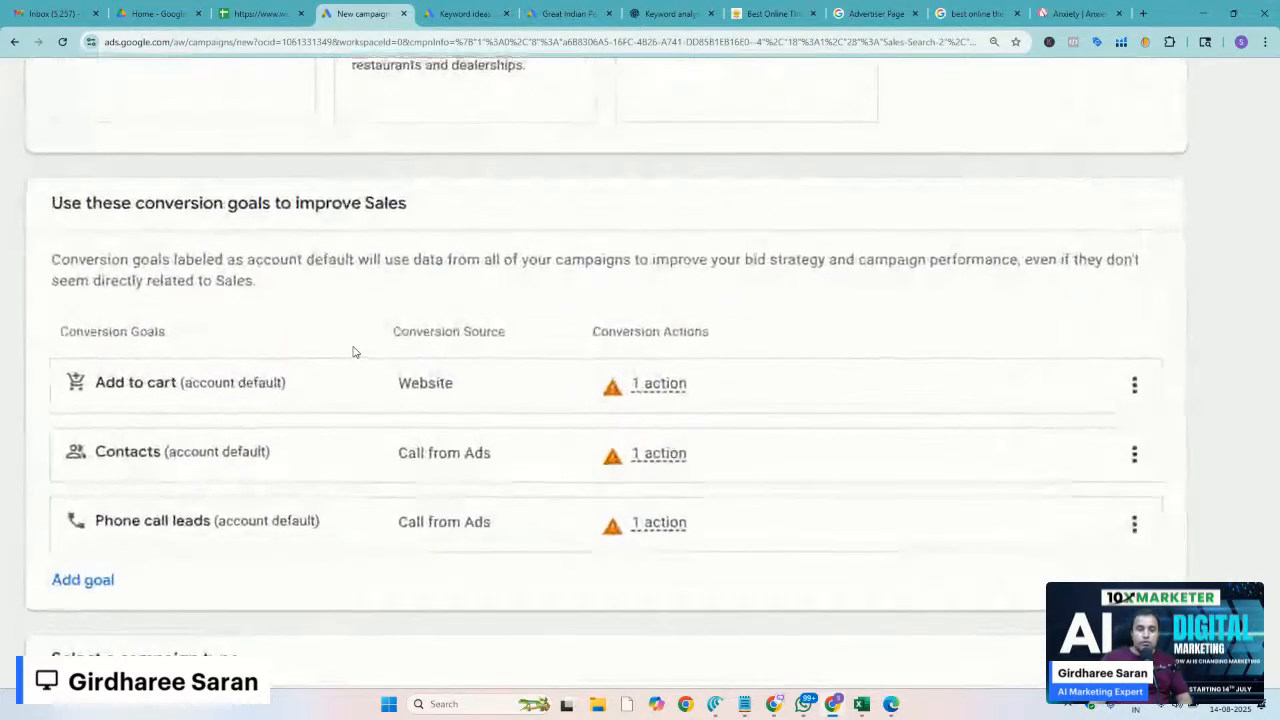
scroll(353, 352, up, 1)
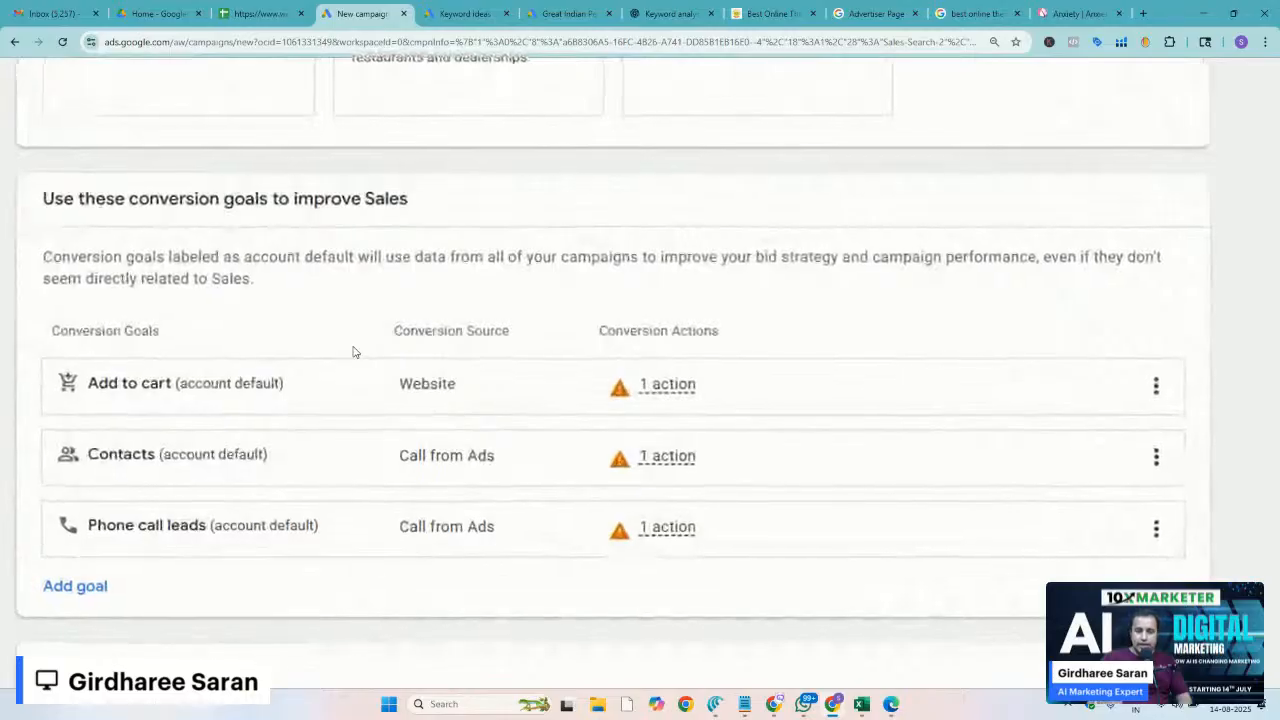
scroll(353, 352, up, 1)
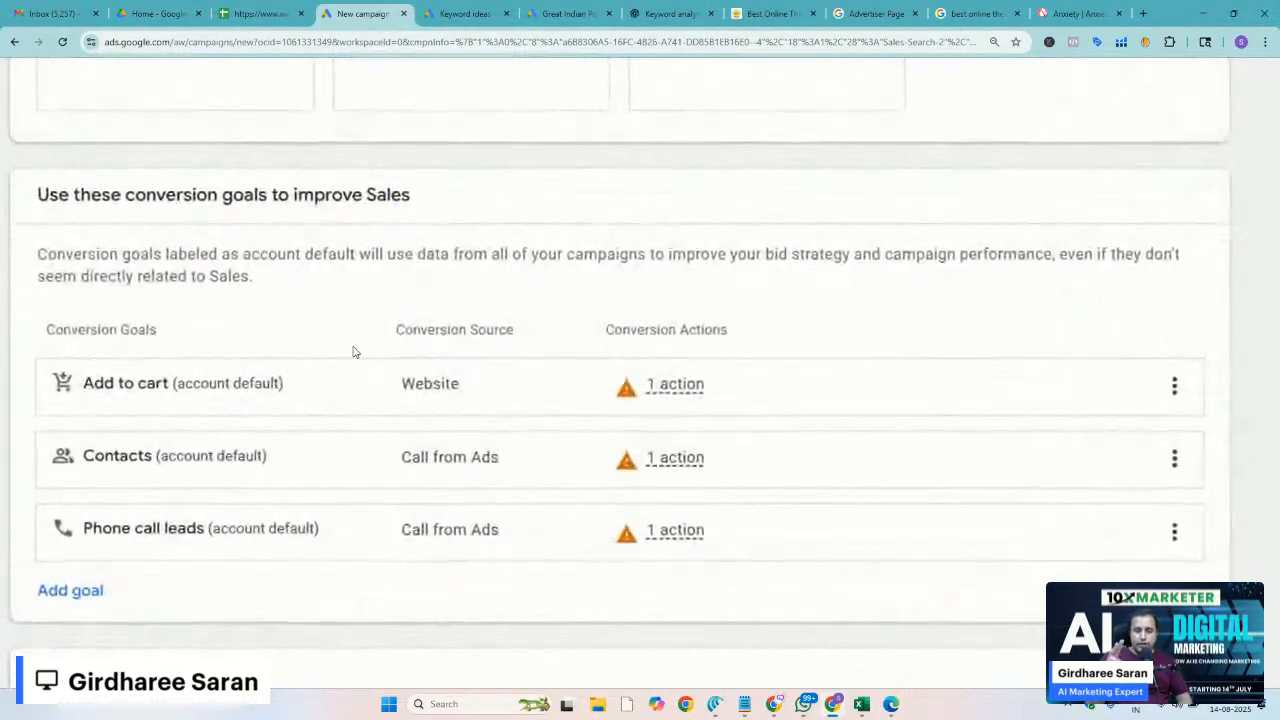
scroll(353, 352, down, 1)
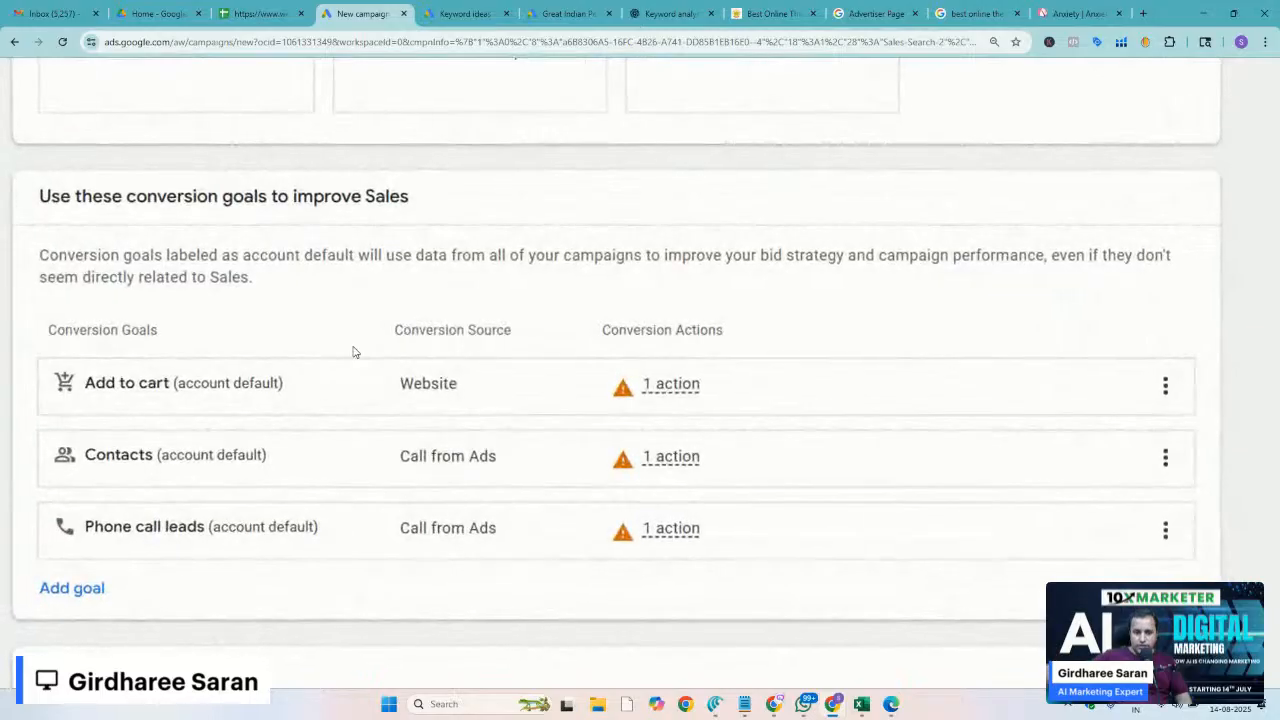
scroll(355, 352, up, 1)
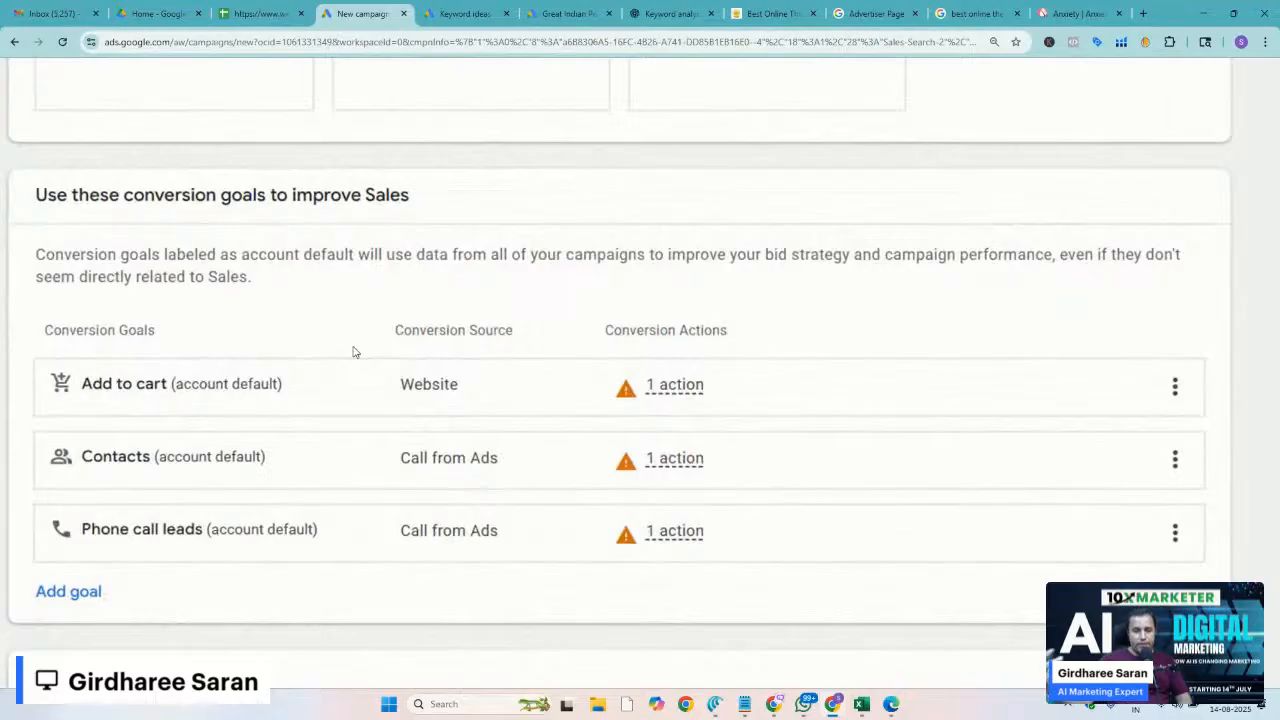
scroll(355, 352, up, 1)
scroll(355, 352, down, 1)
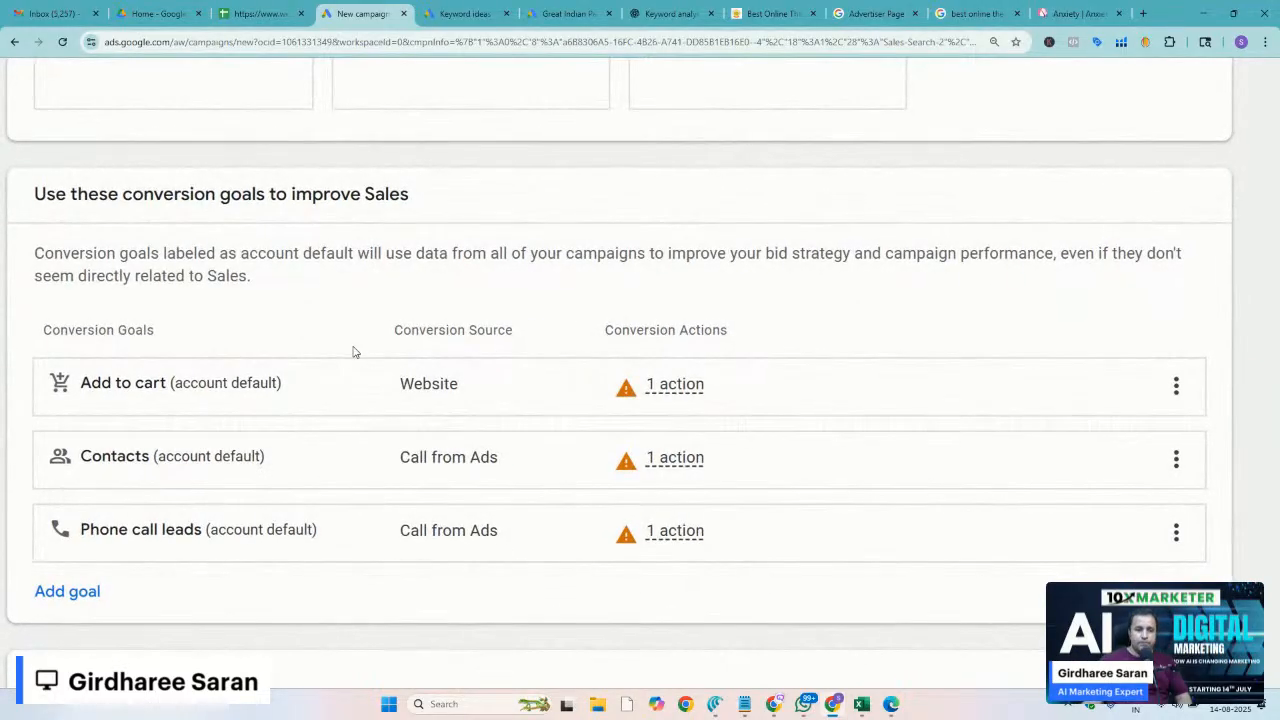
triple_click(219, 384)
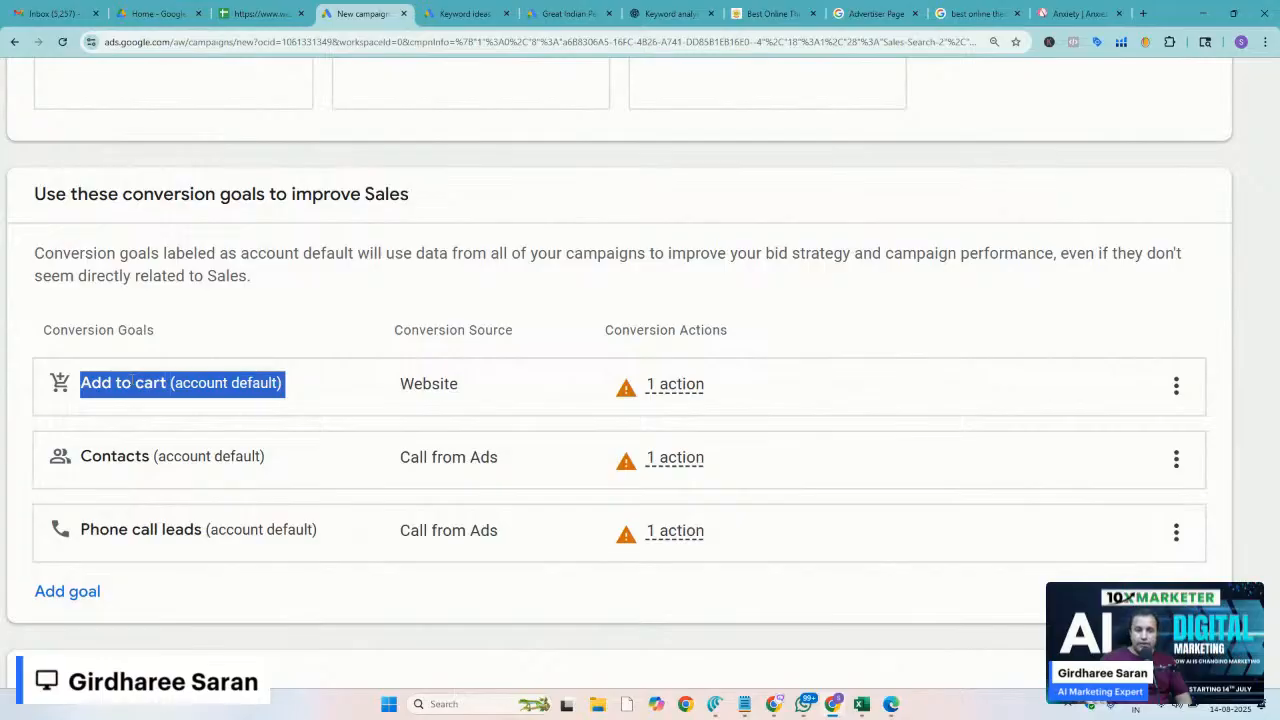
click(132, 381)
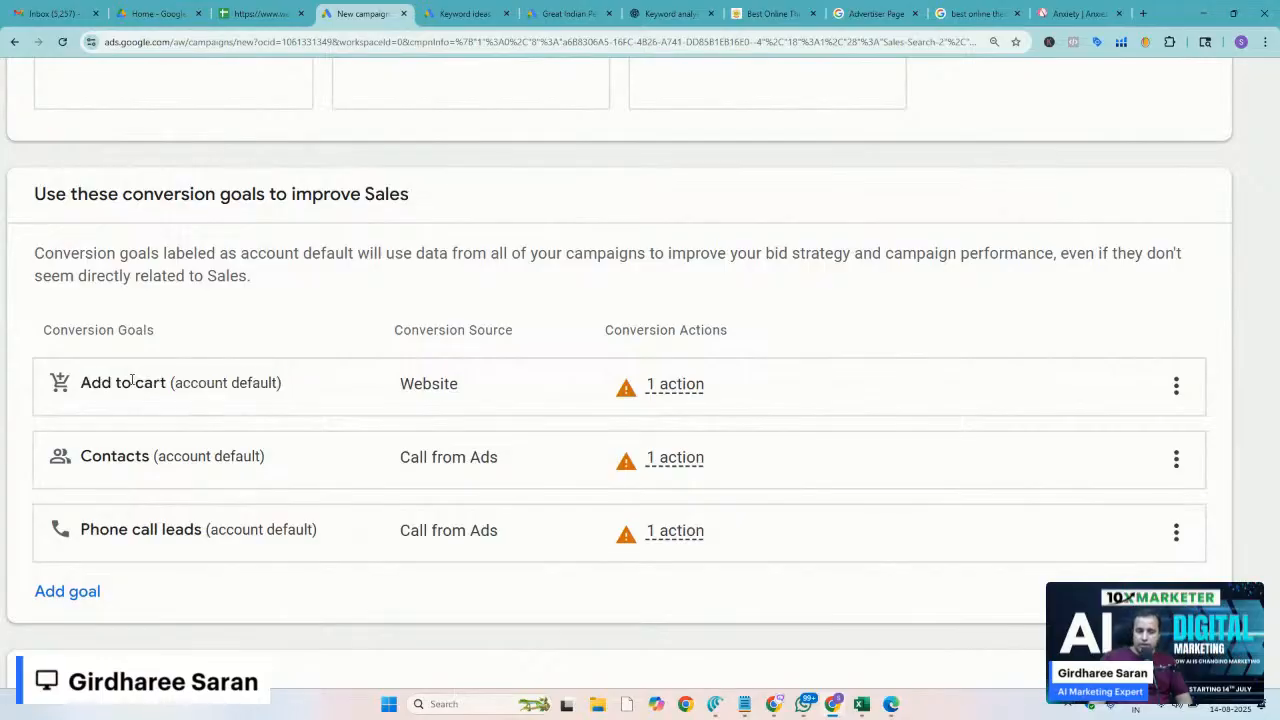
Review the campaign types offered for Sales, from Search and Performance Max to Display and Shopping
scroll(194, 309, down, 3)
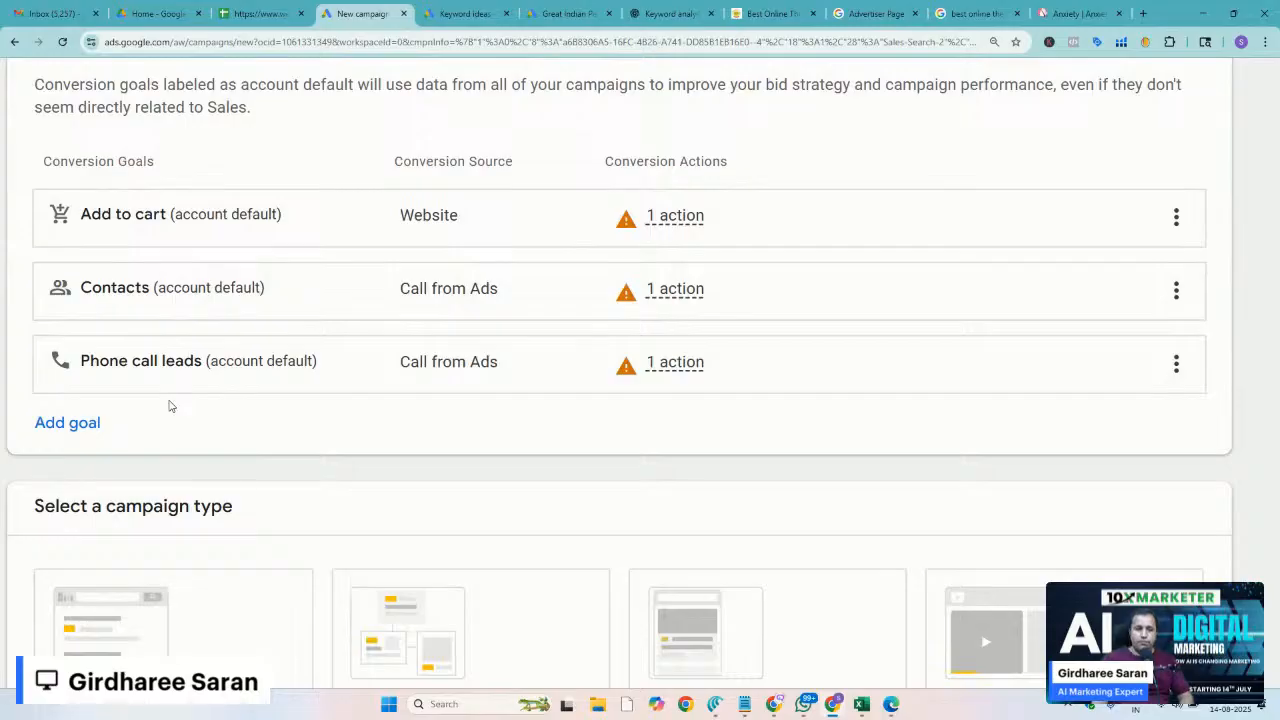
scroll(170, 406, down, 4)
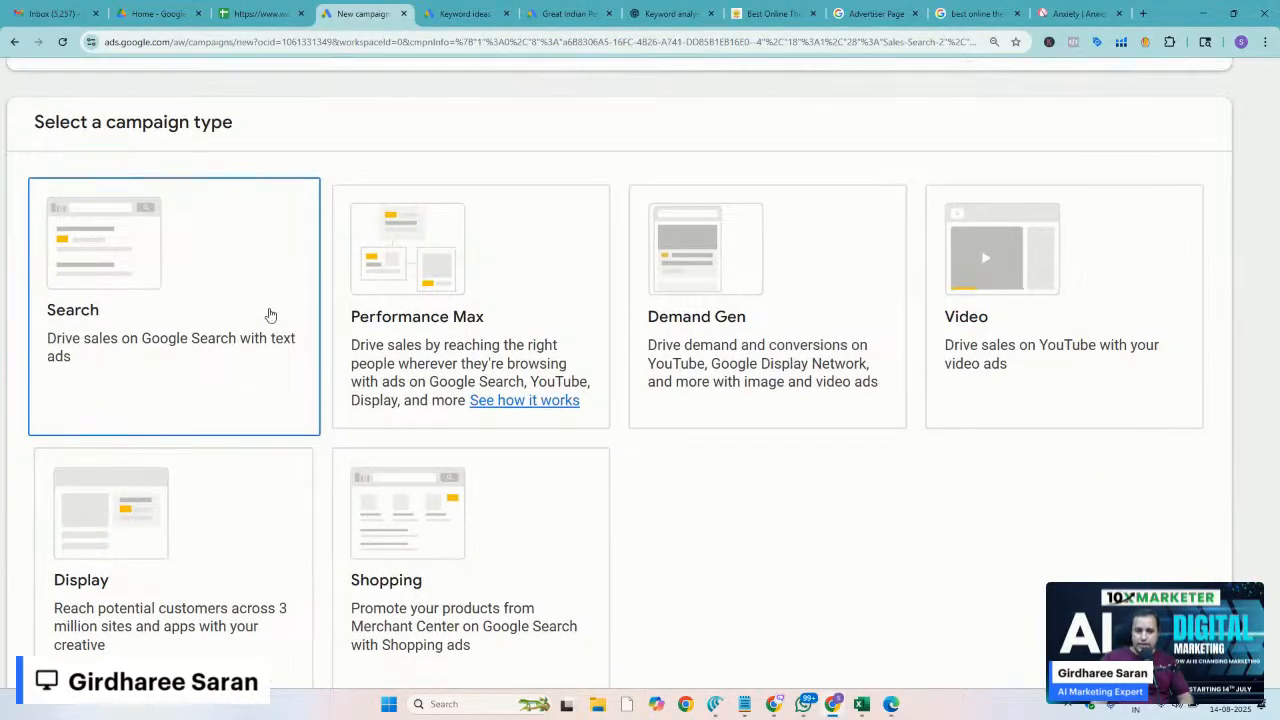
scroll(269, 314, up, 10)
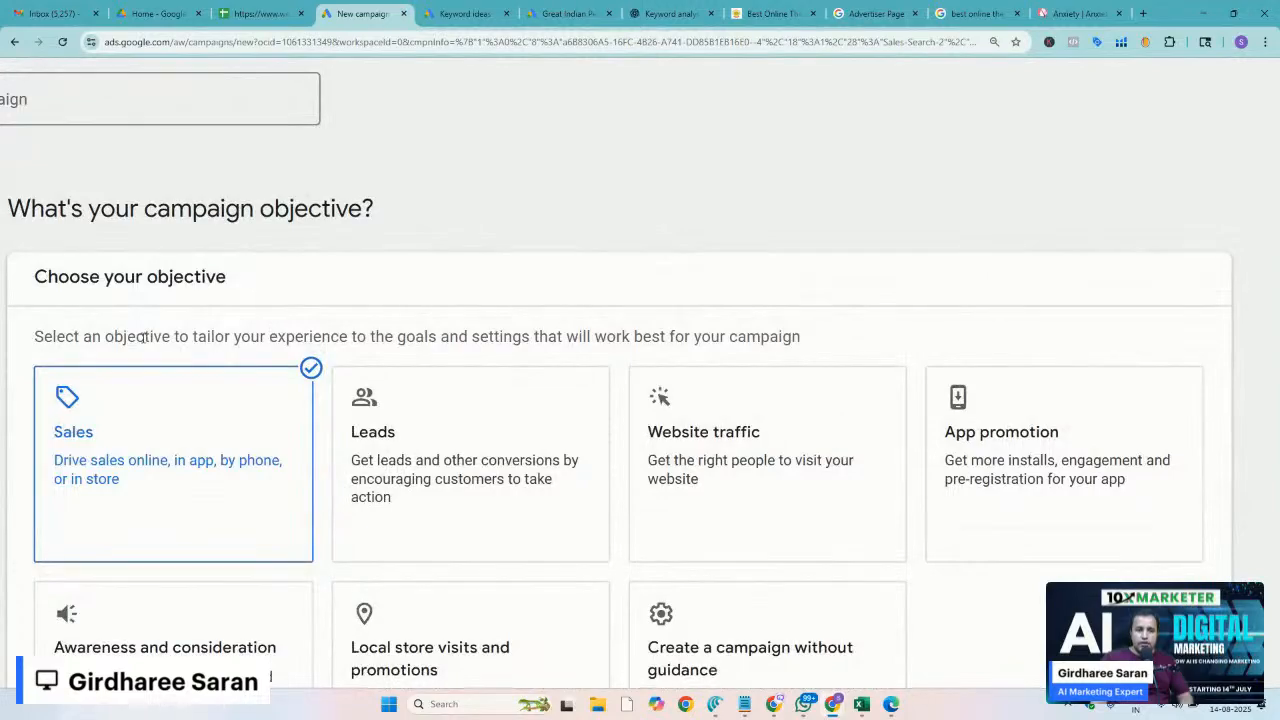
scroll(151, 437, down, 5)
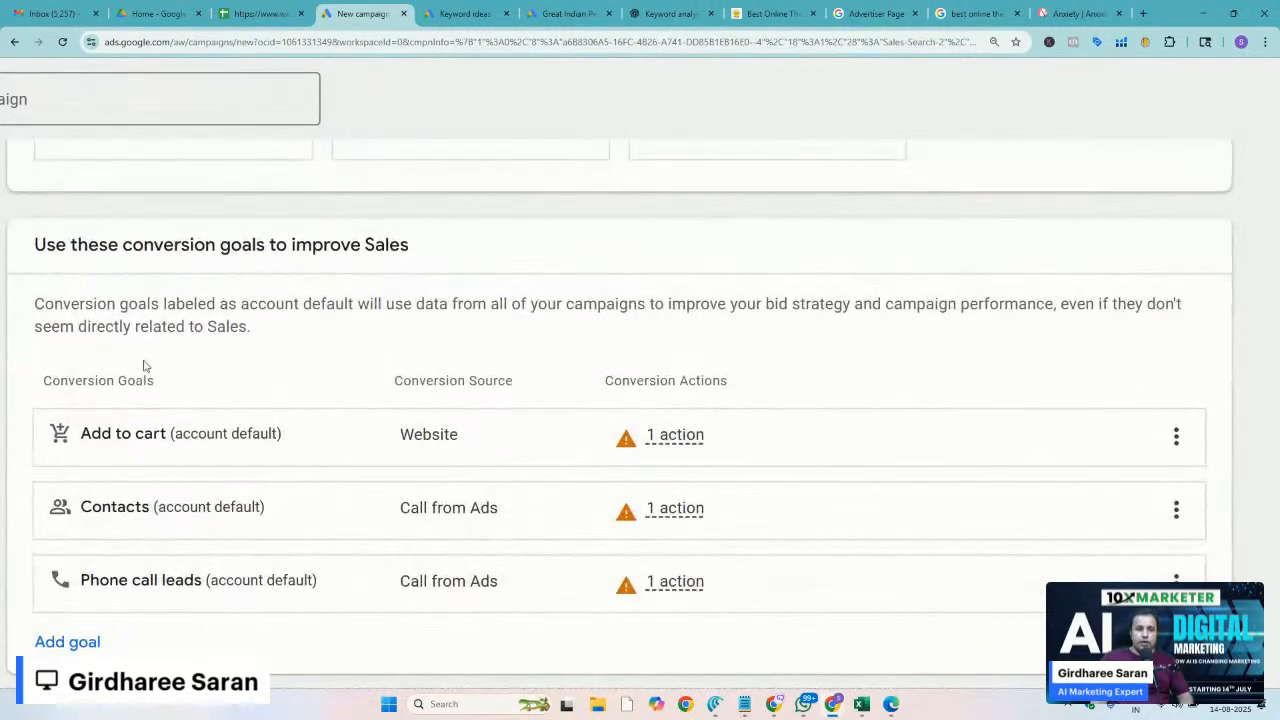
scroll(315, 370, down, 5)
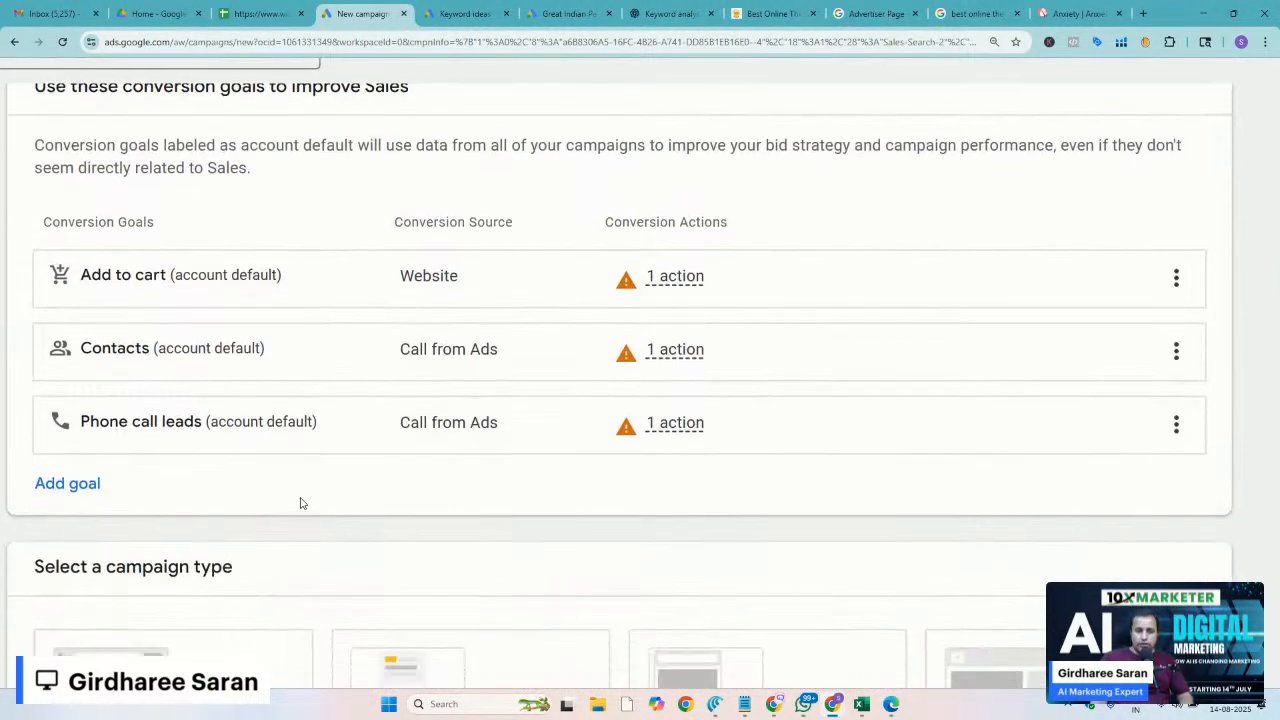
scroll(299, 506, down, 3)
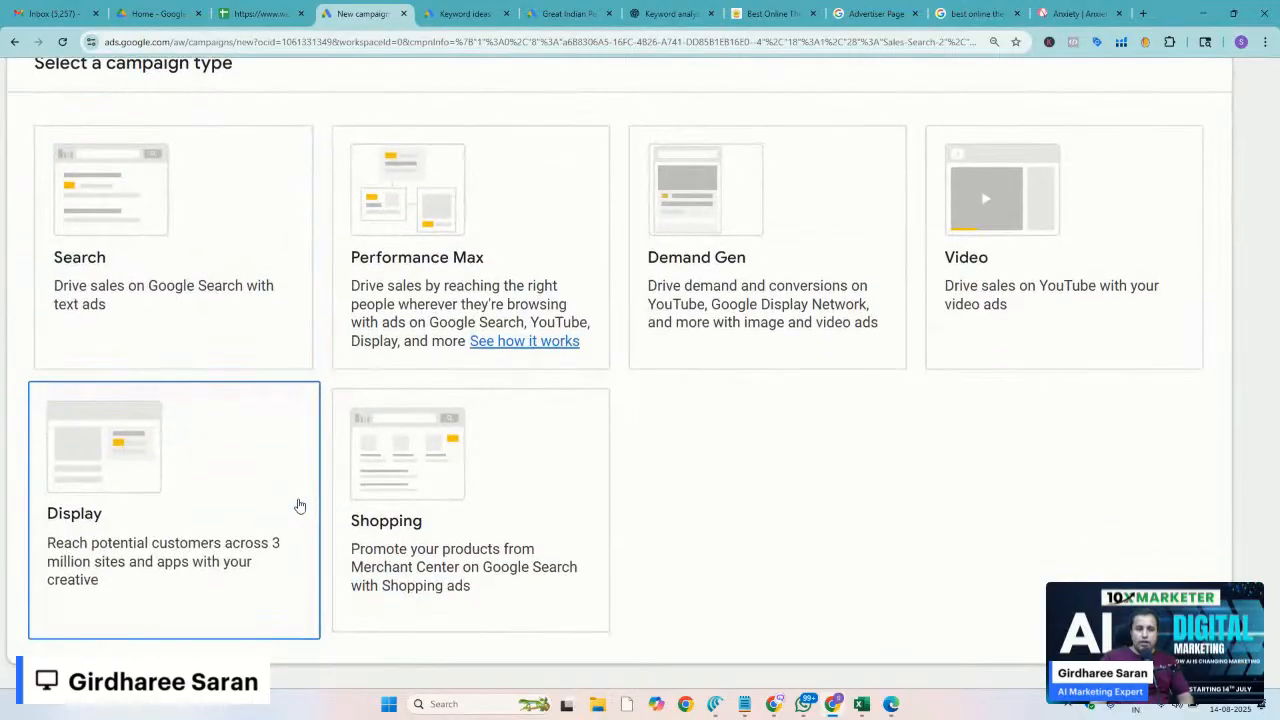
scroll(299, 506, up, 1)
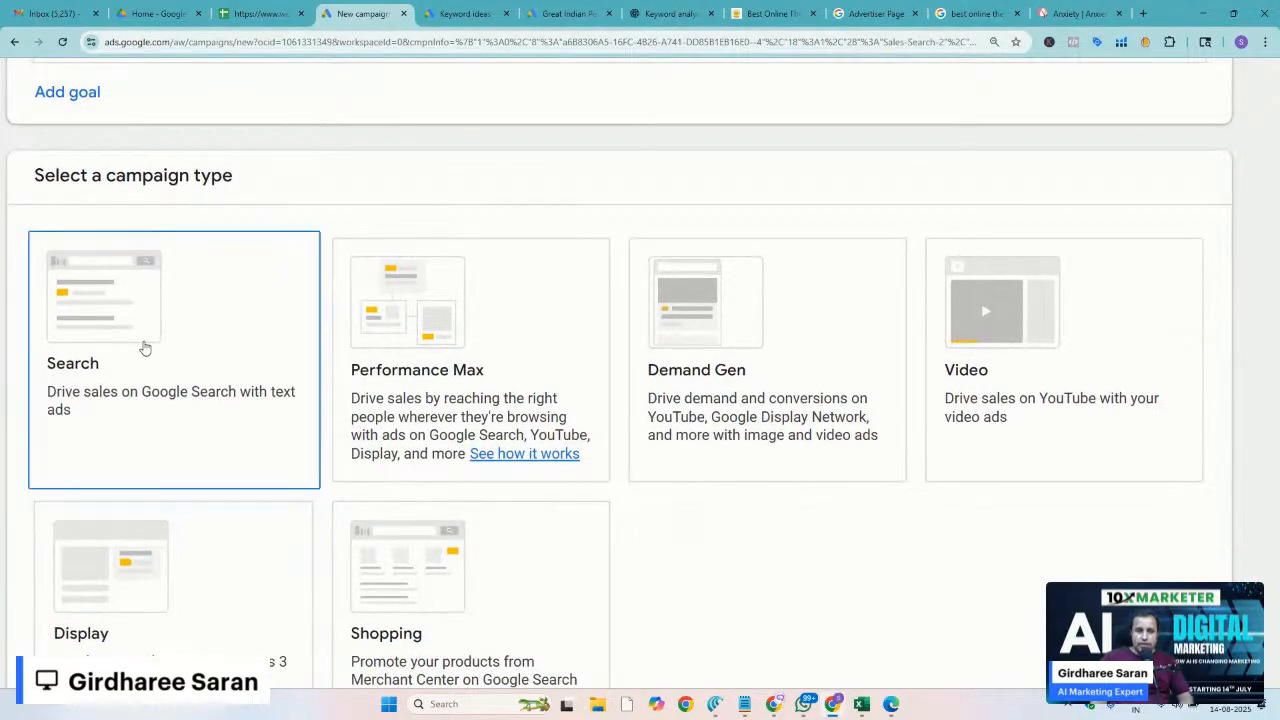
scroll(144, 347, down, 1)
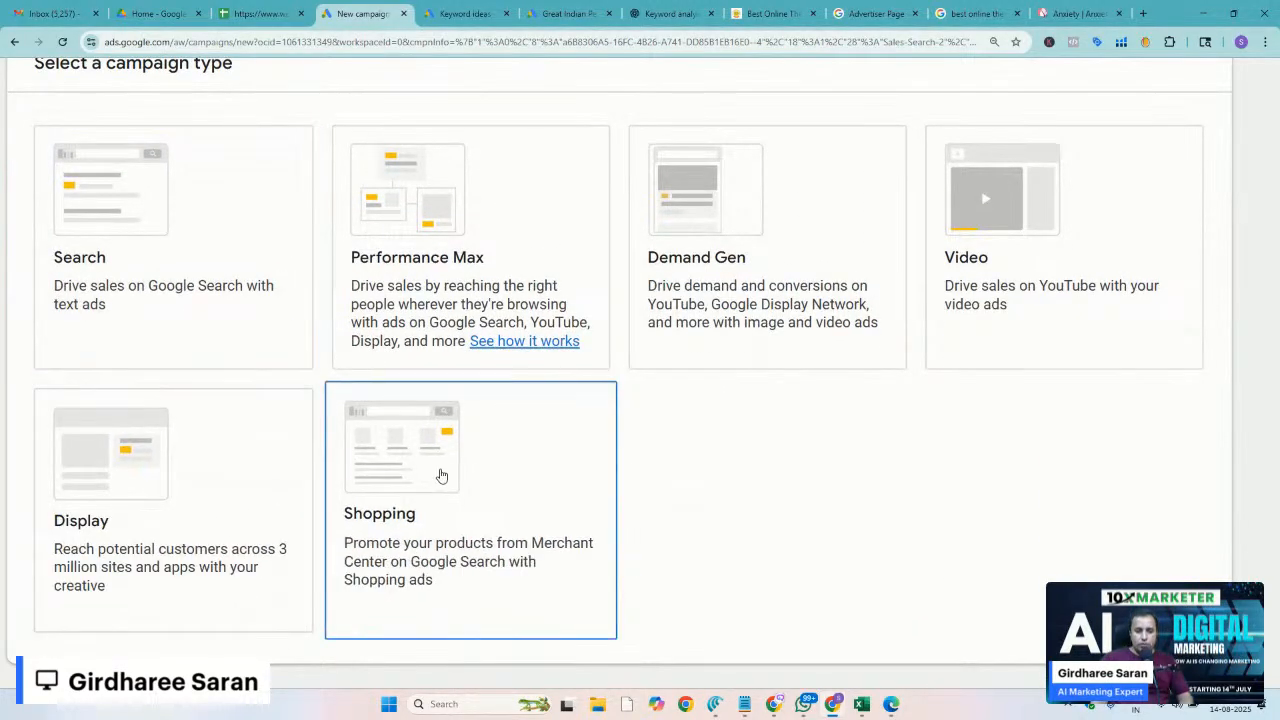
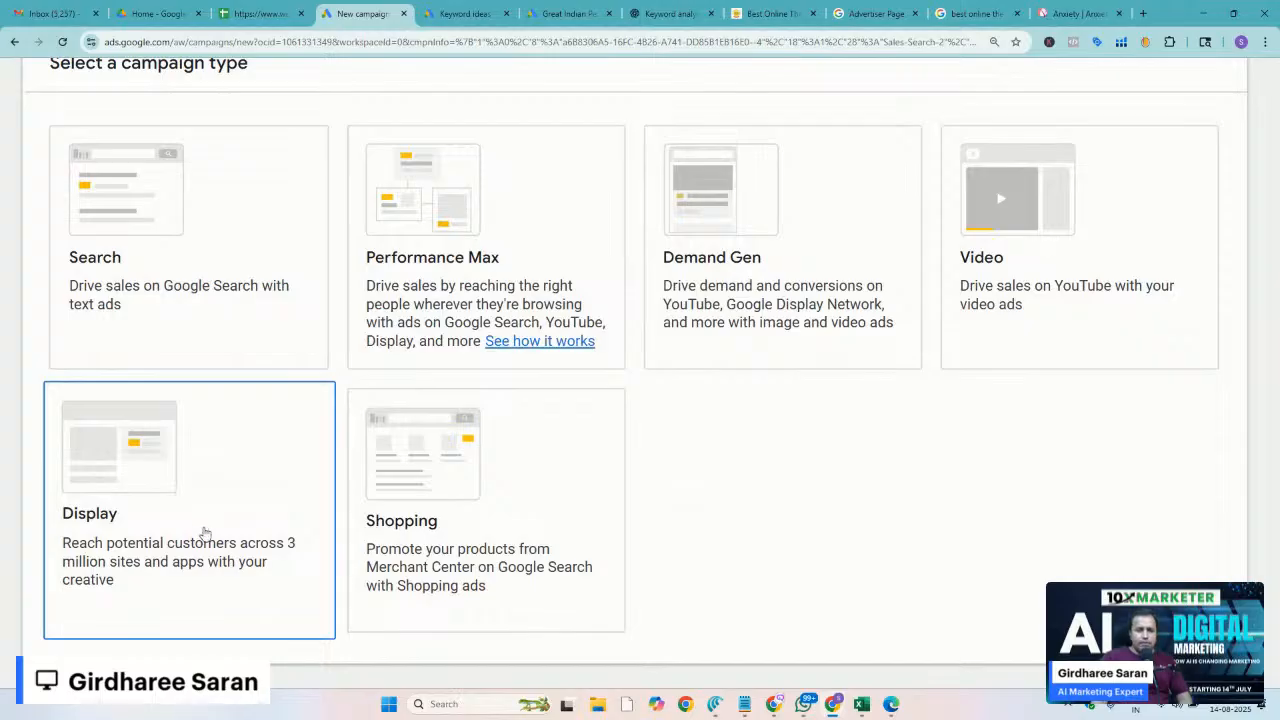
Choose Search as the campaign type and enable Website visits as the way to reach the goal
click(143, 286)
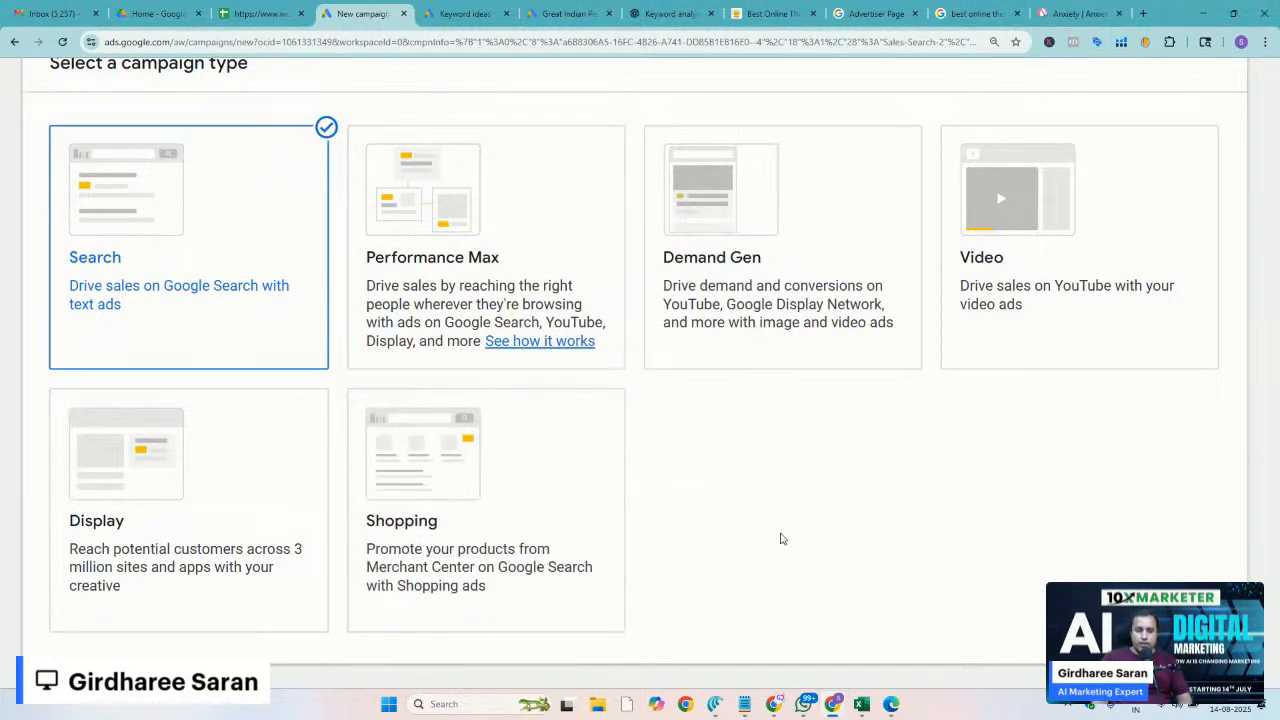
scroll(783, 538, down, 5)
scroll(775, 545, down, 1)
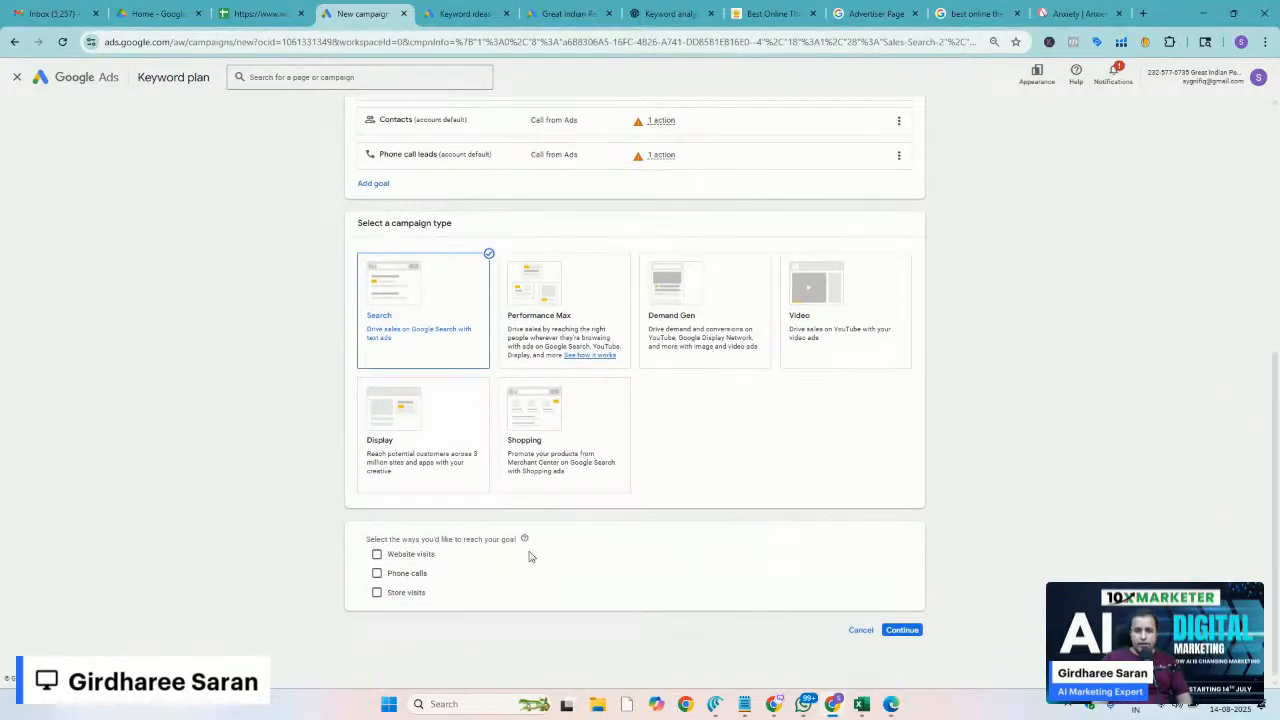
scroll(530, 557, up, 3)
scroll(530, 557, down, 2)
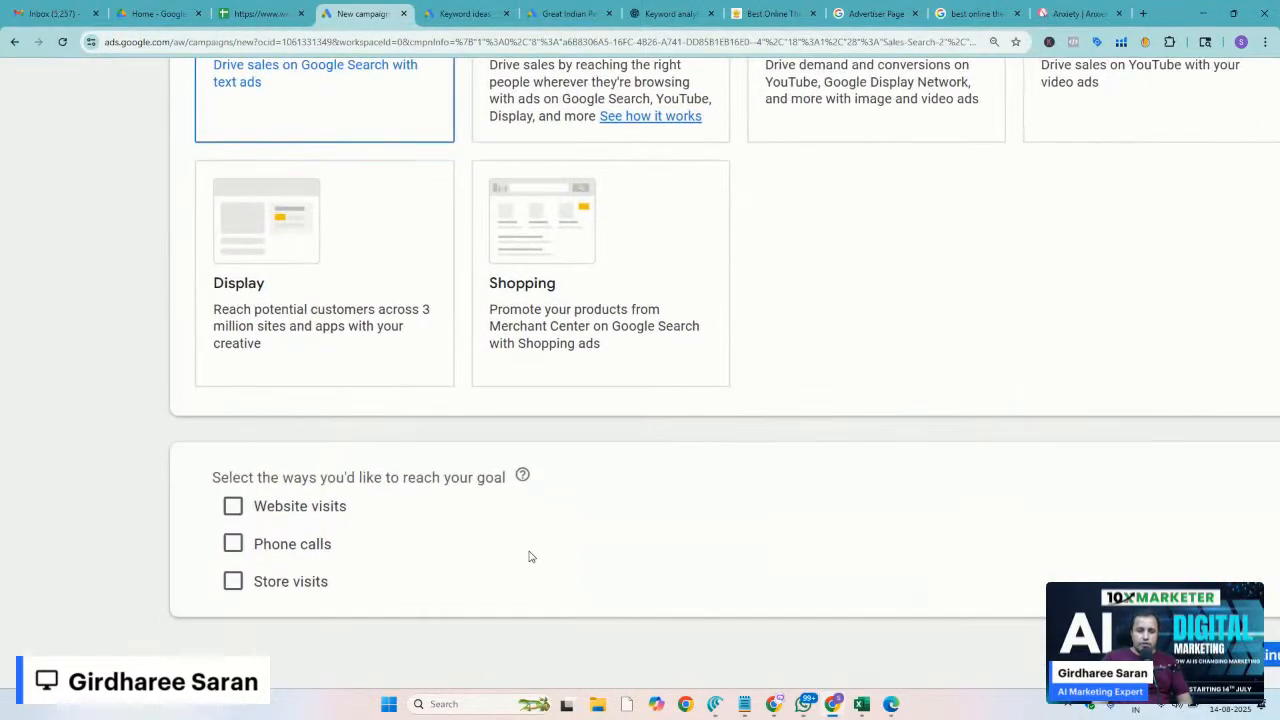
scroll(530, 557, up, 1)
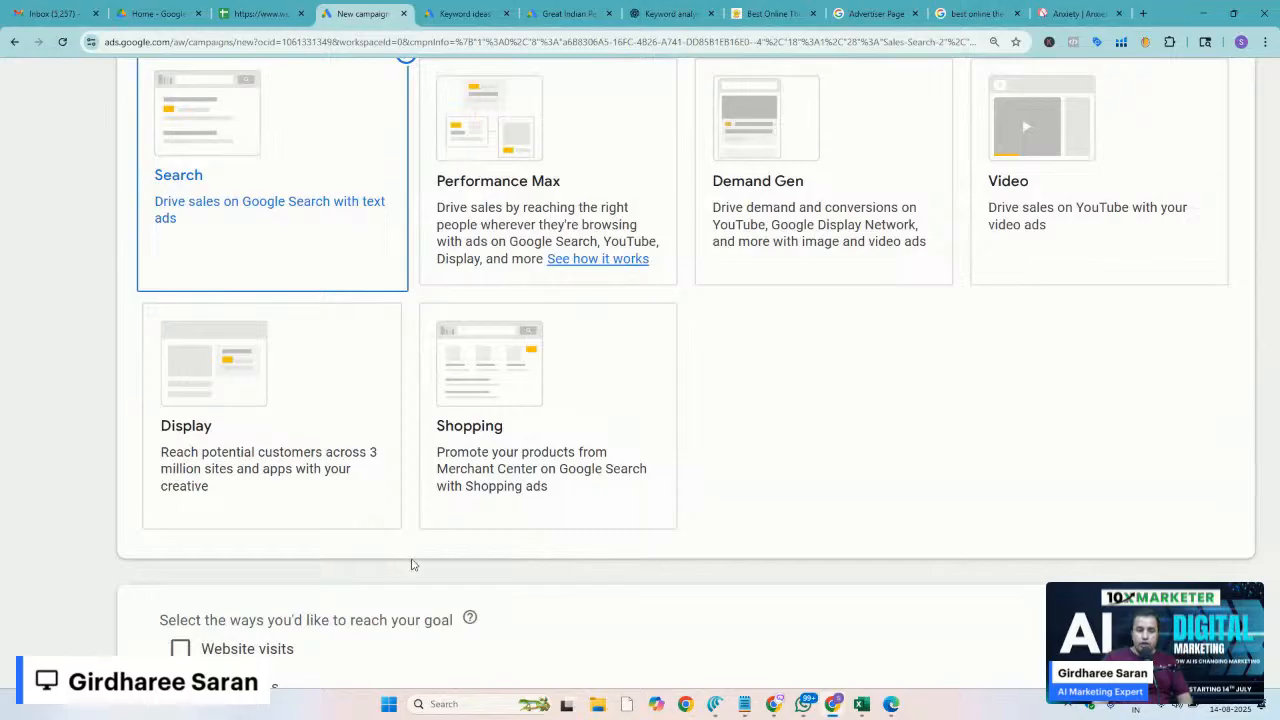
scroll(415, 565, down, 2)
scroll(415, 565, down, 1)
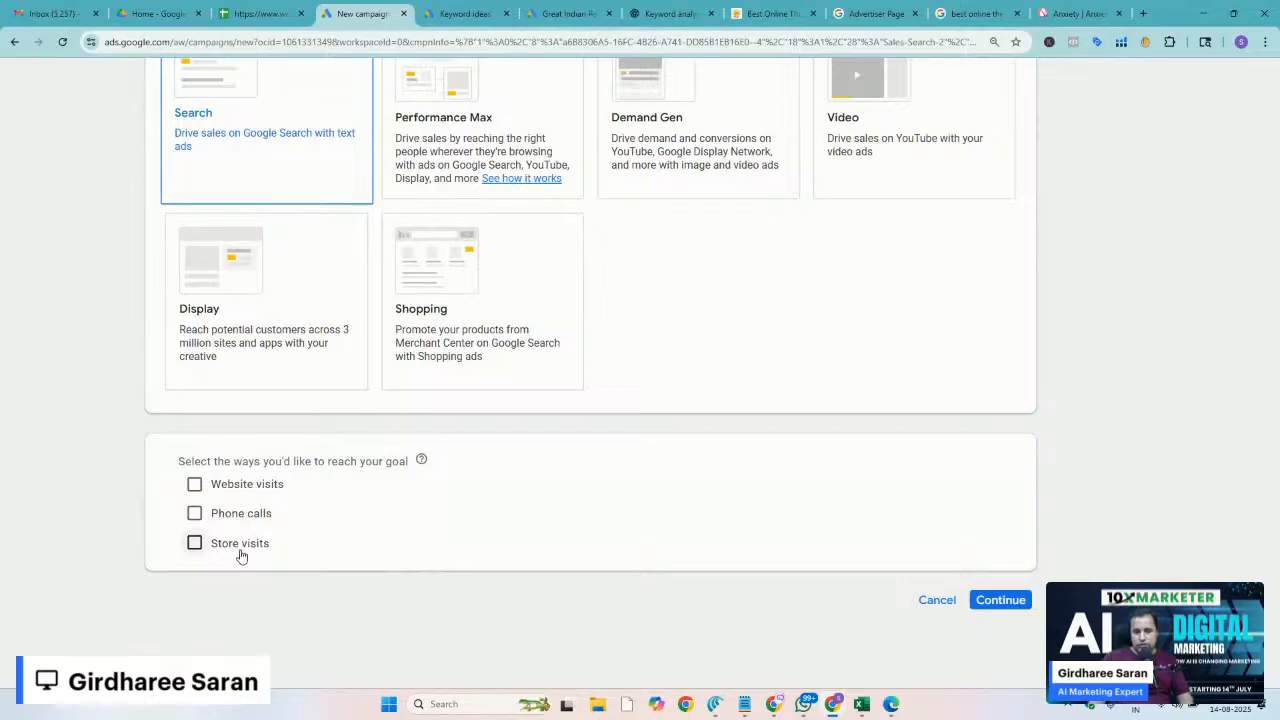
click(215, 487)
click(266, 516)
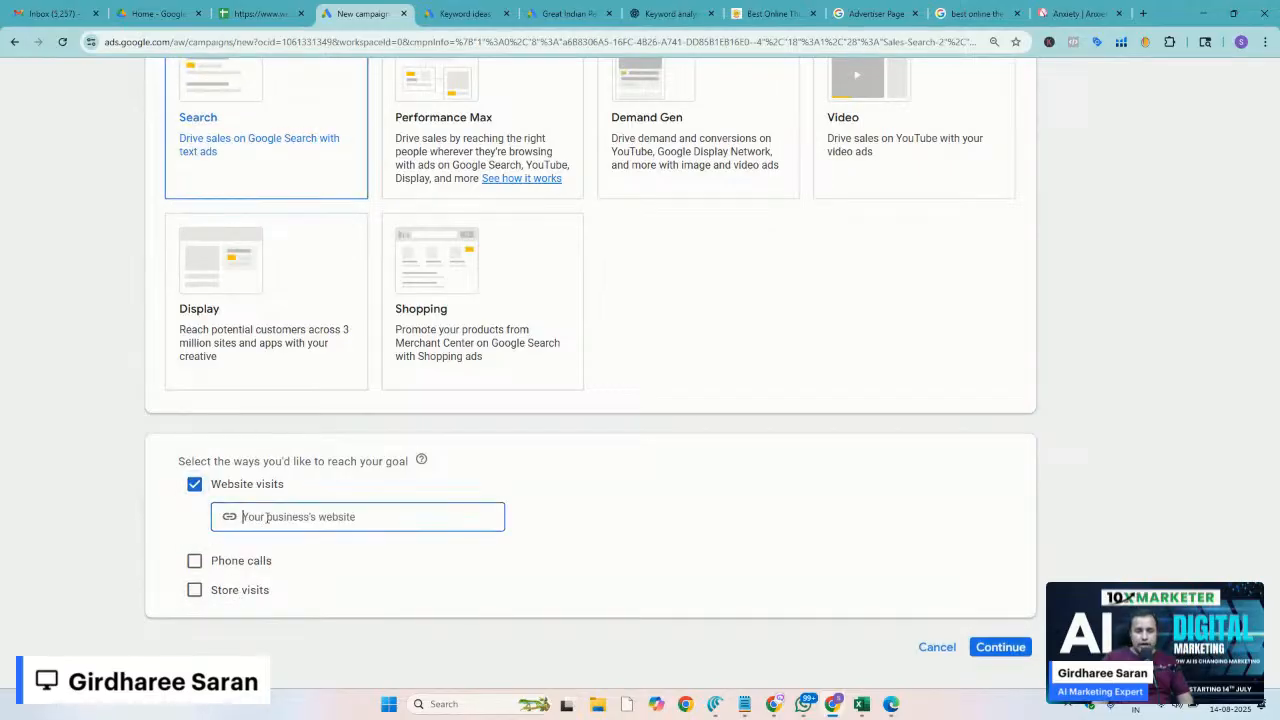
click(196, 563)
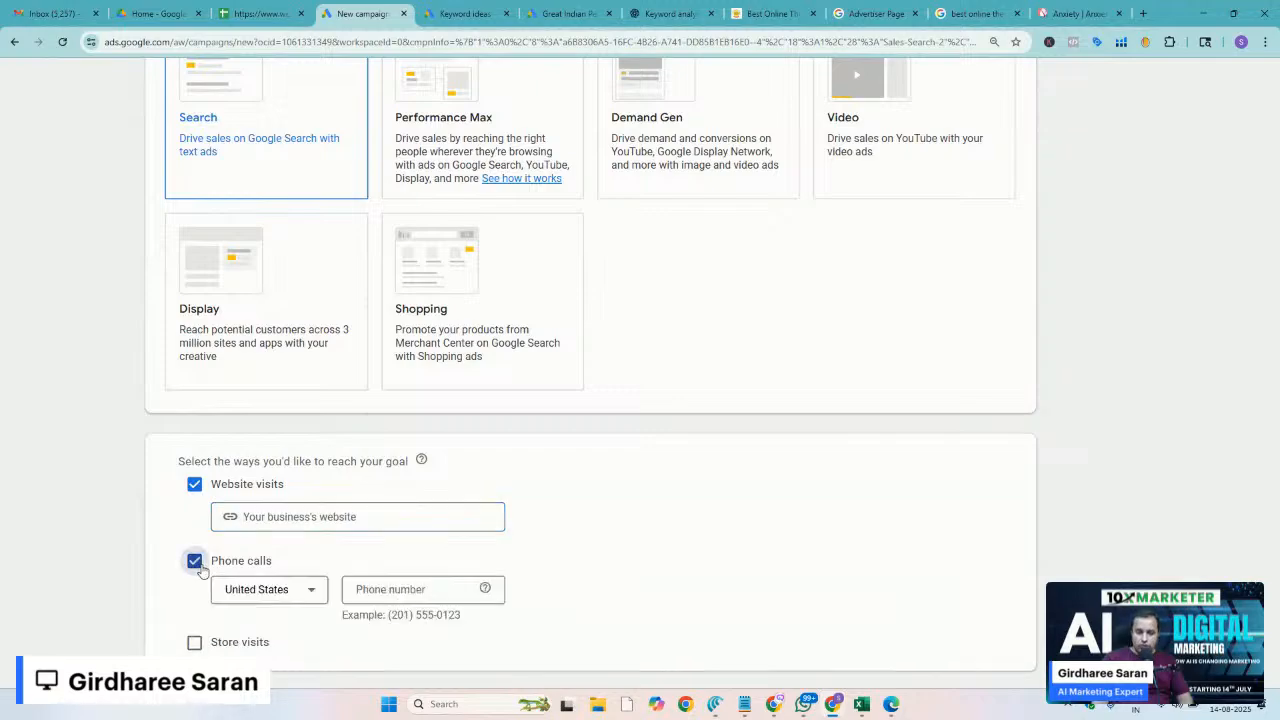
click(304, 591)
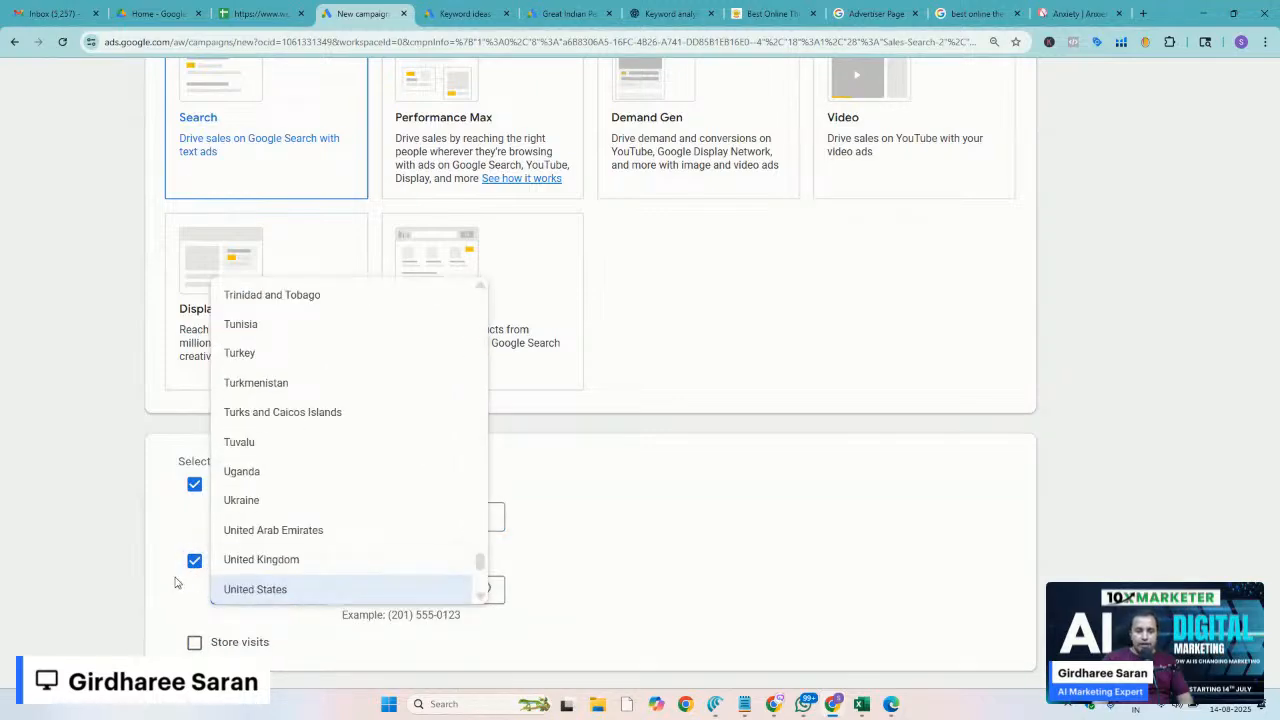
click(180, 584)
click(256, 597)
click(510, 593)
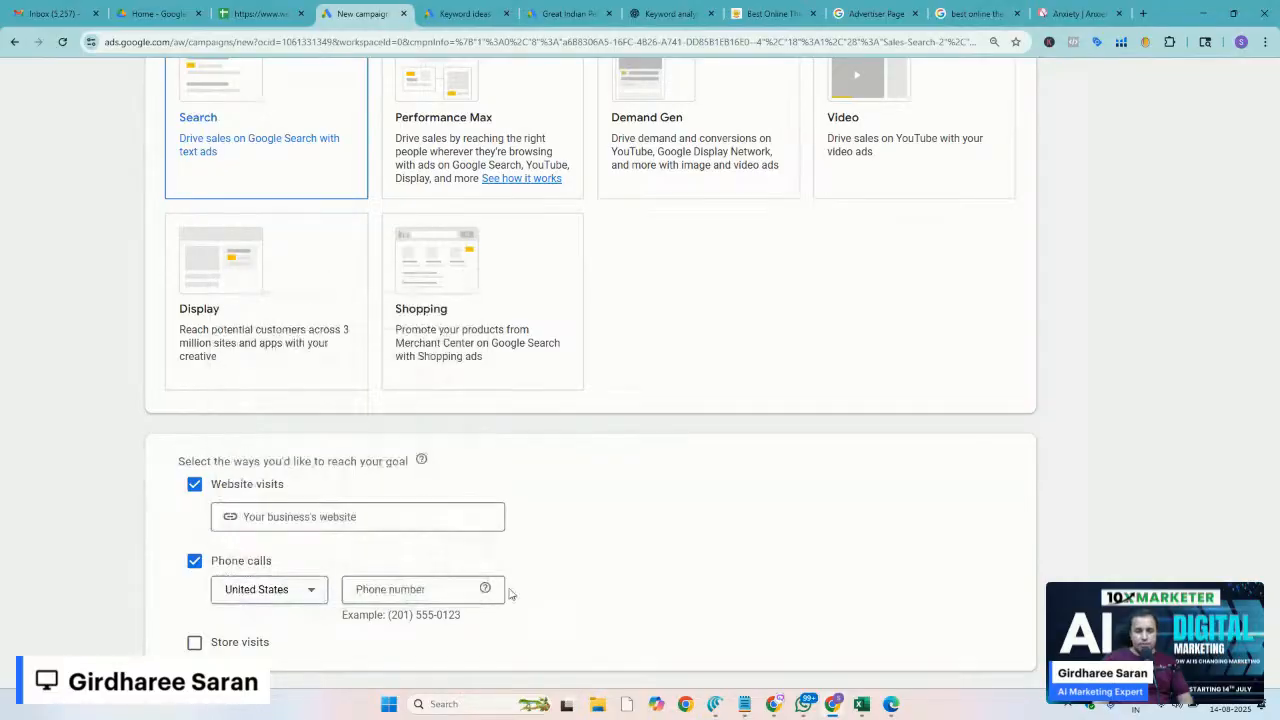
click(194, 563)
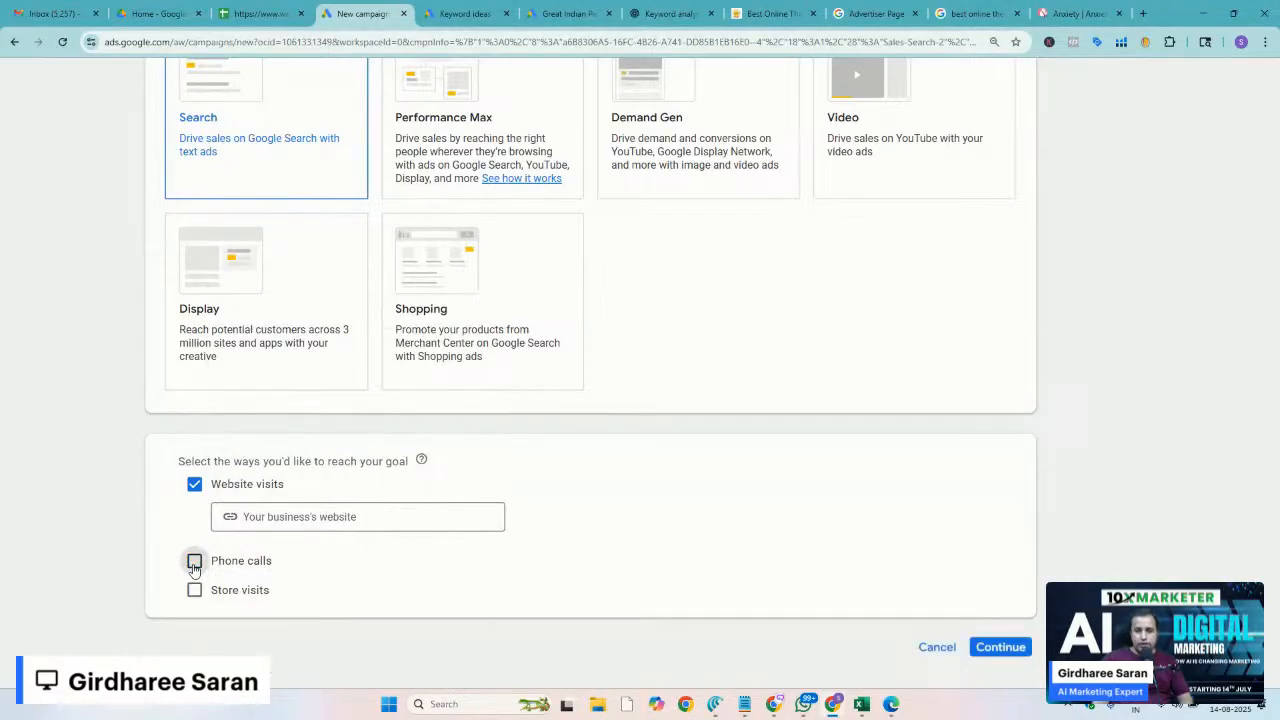
scroll(551, 347, up, 1)
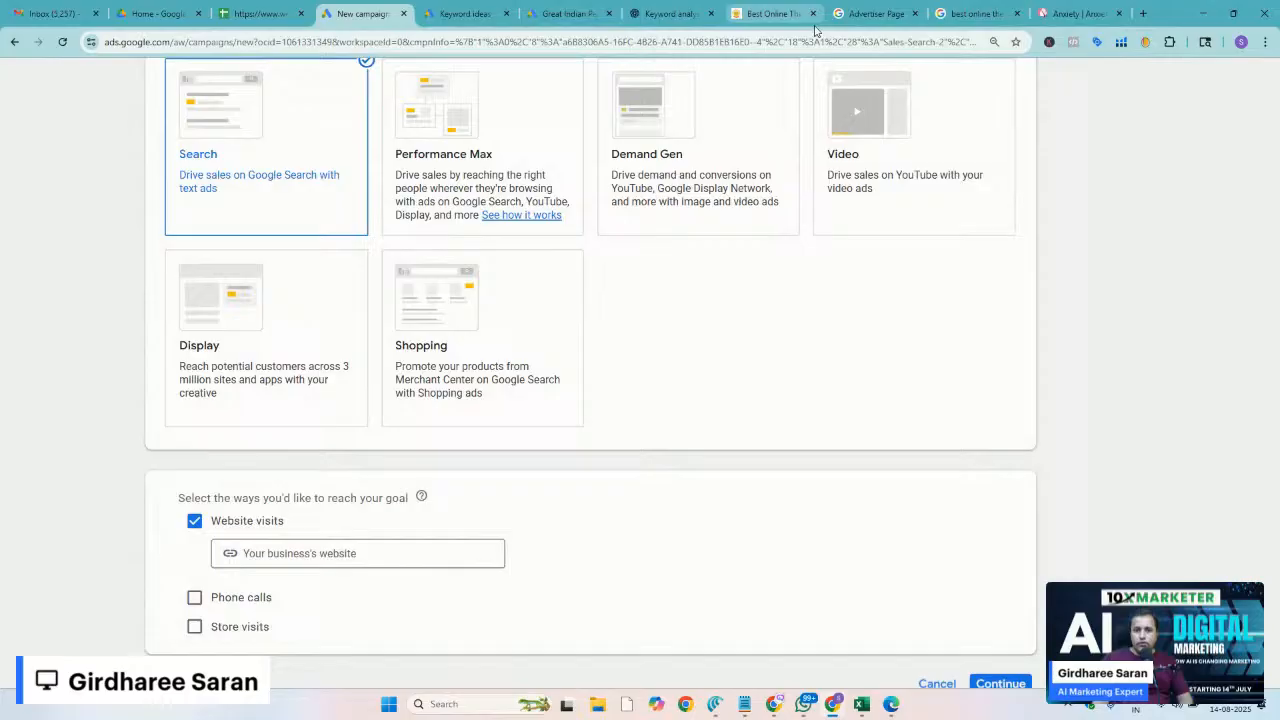
click(762, 13)
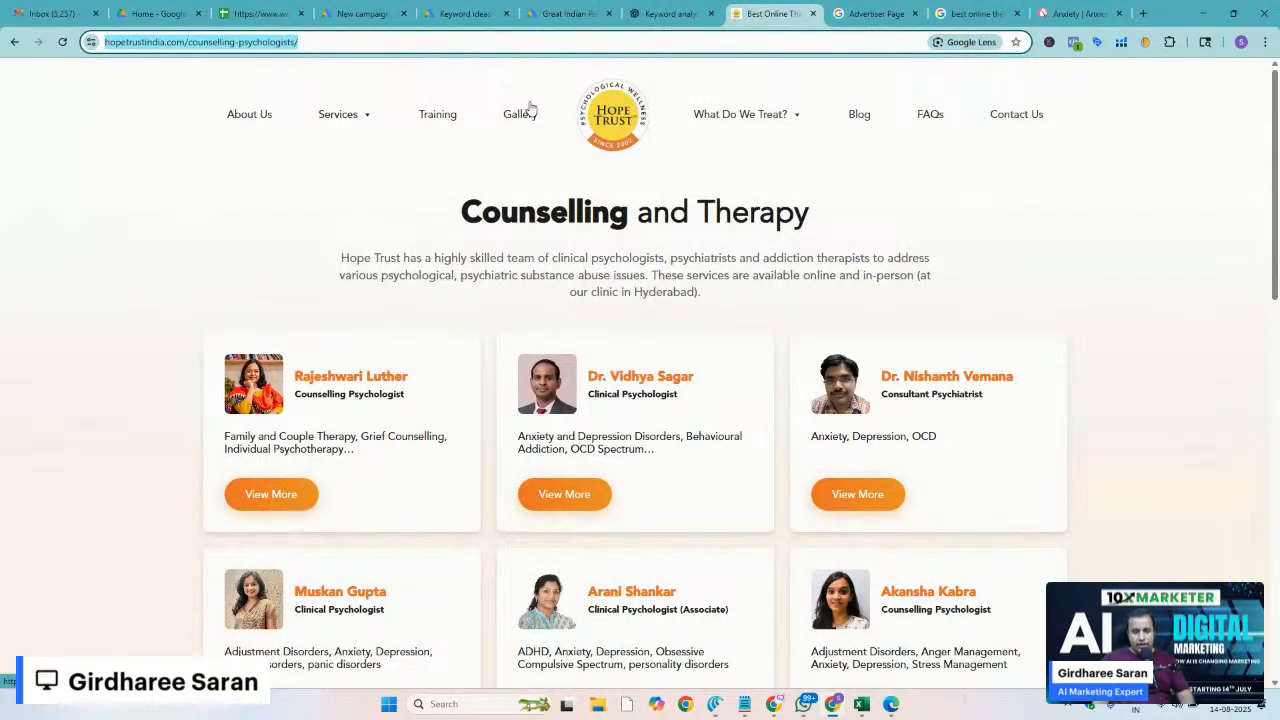
click(462, 13)
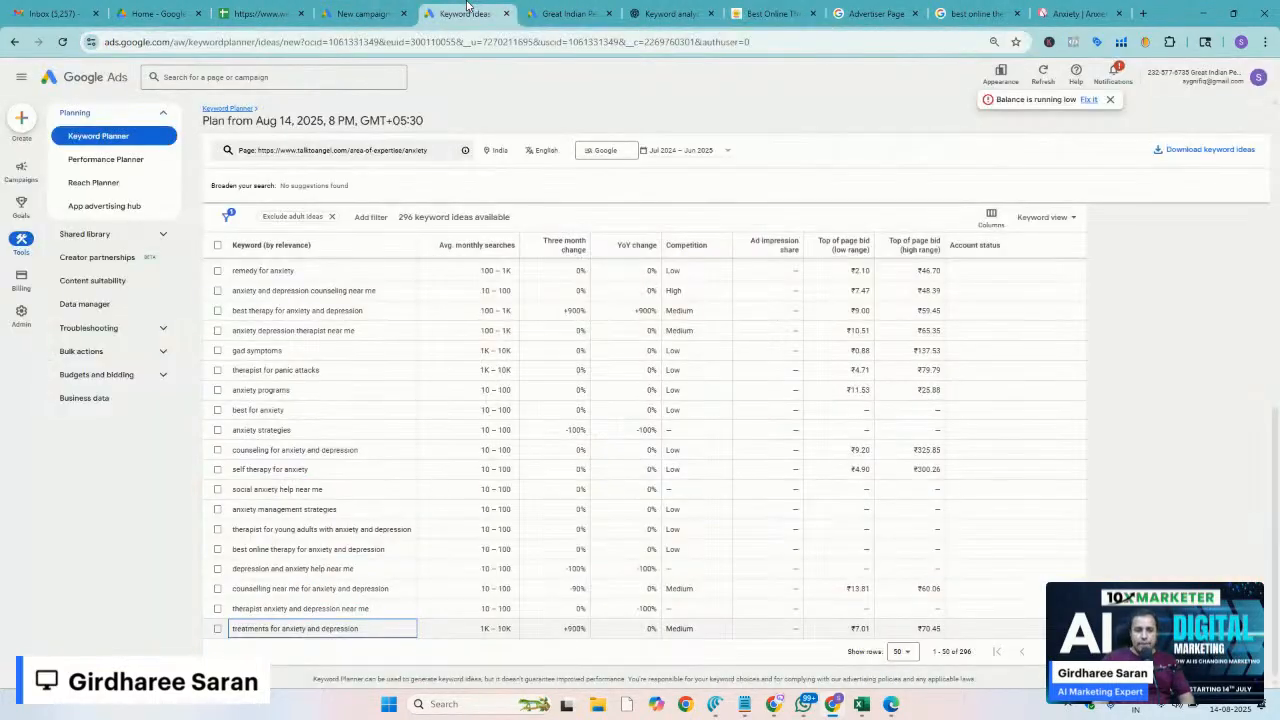
click(352, 13)
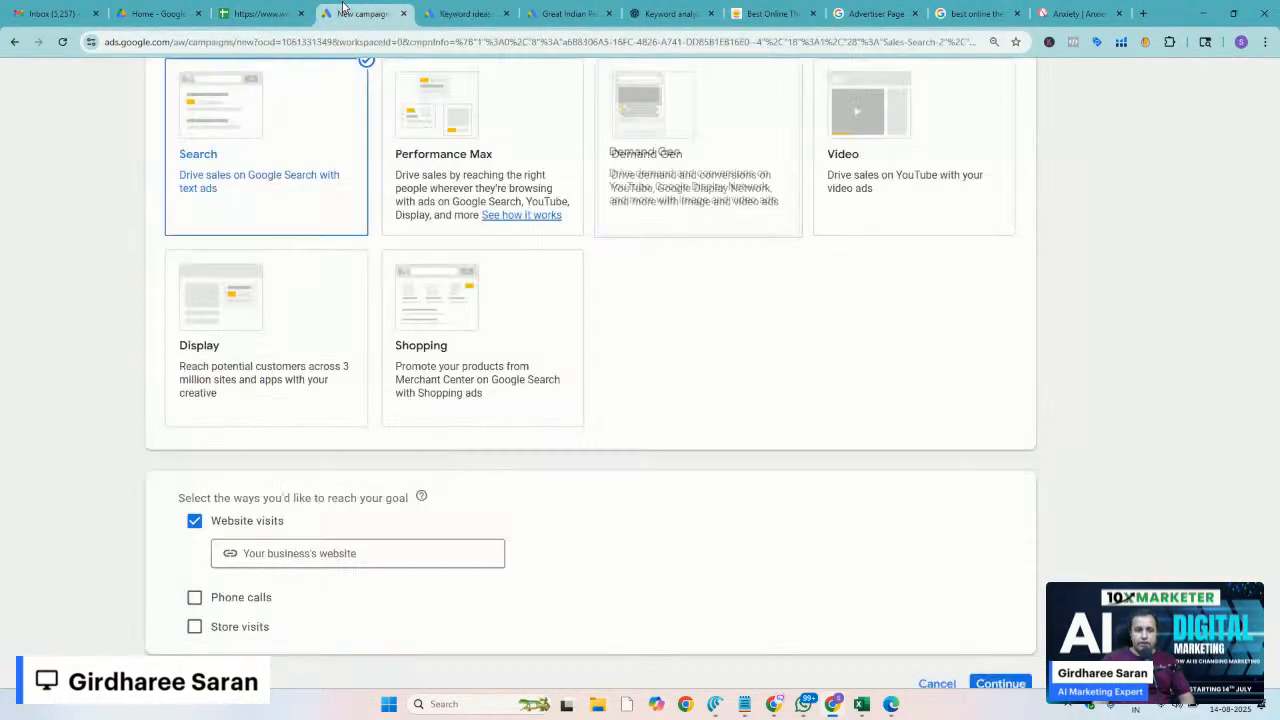
click(262, 553)
key(ctrl+v)
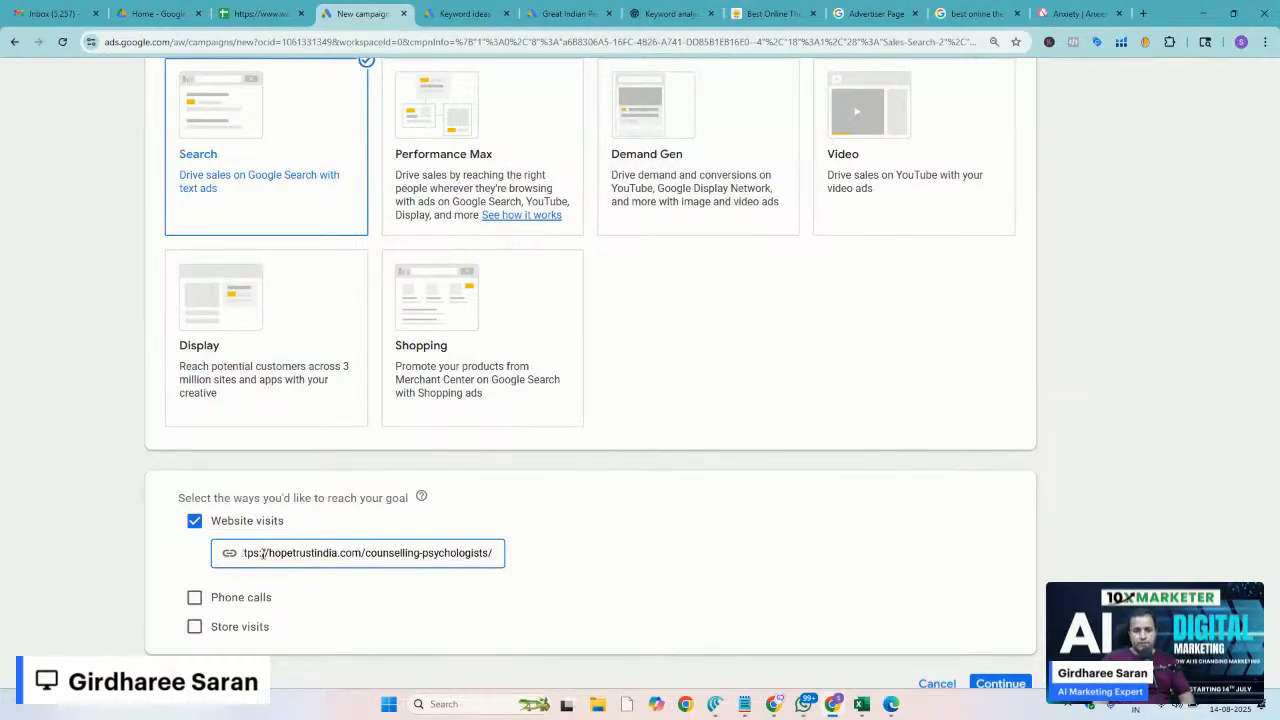
click(779, 516)
scroll(779, 516, down, 1)
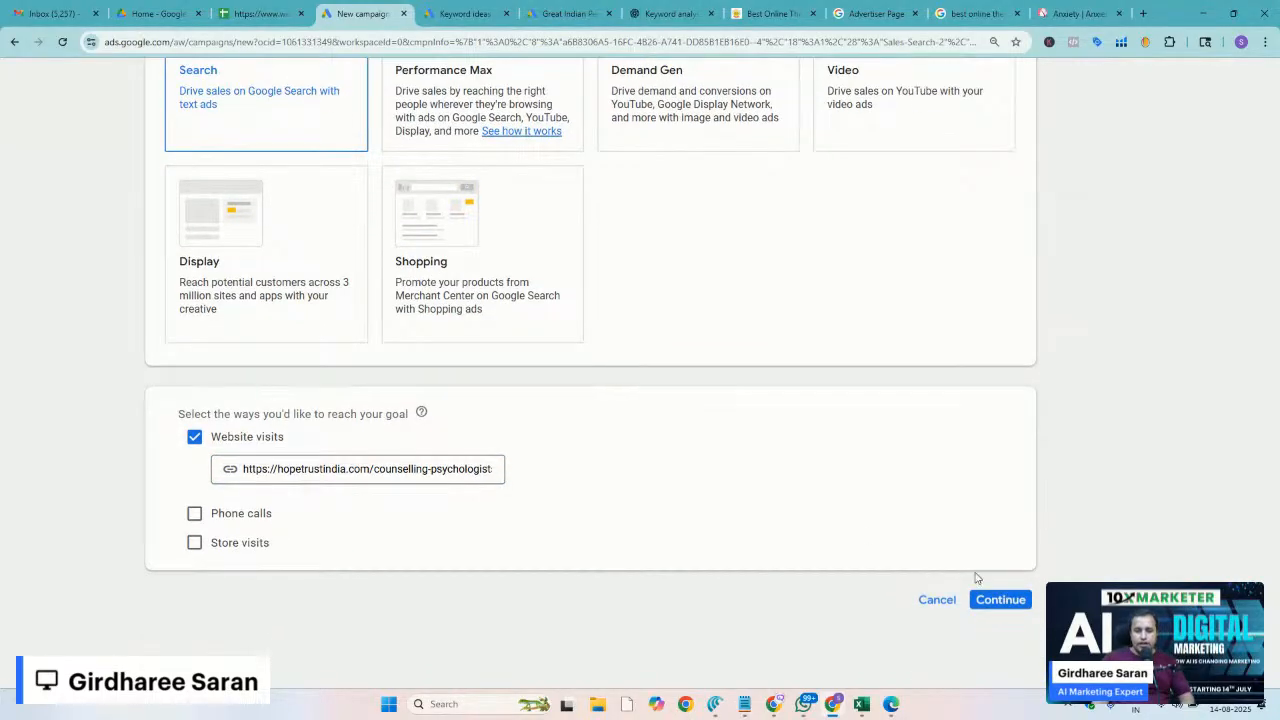
click(997, 608)
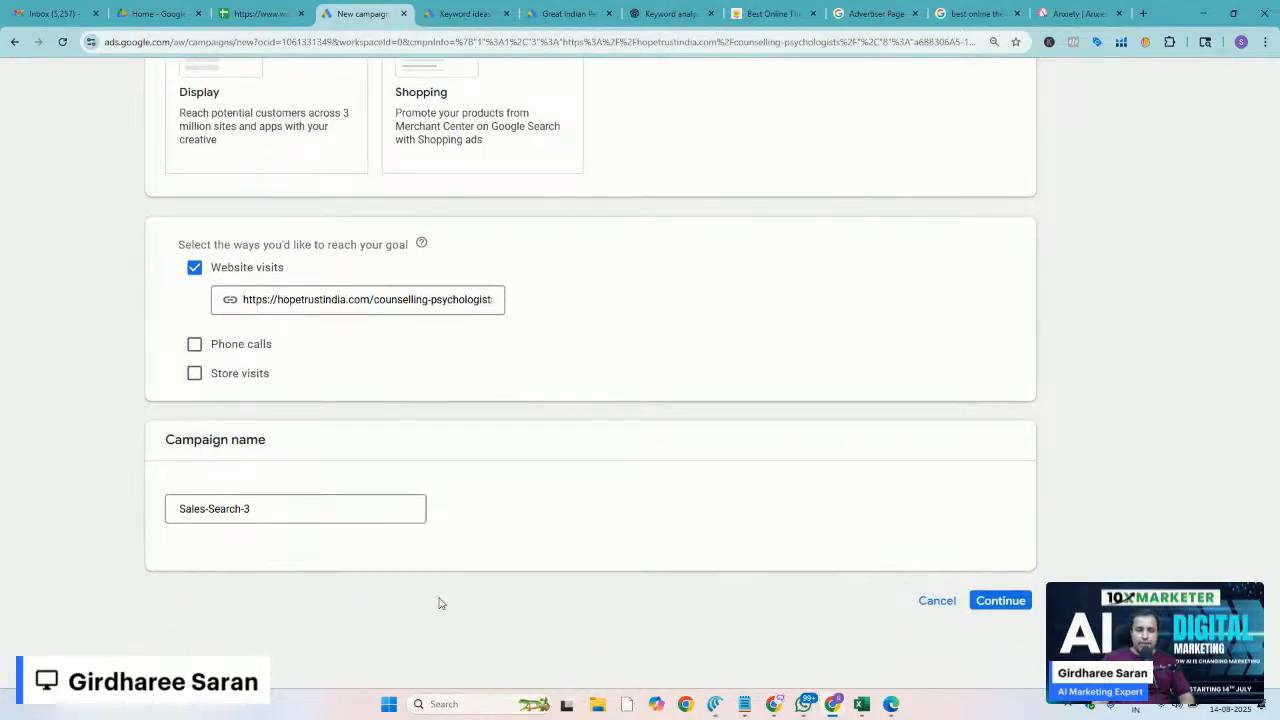
Replace the default campaign name with counselling-psychologists, copied from the final part of the website address
click(365, 508)
triple_click(365, 510)
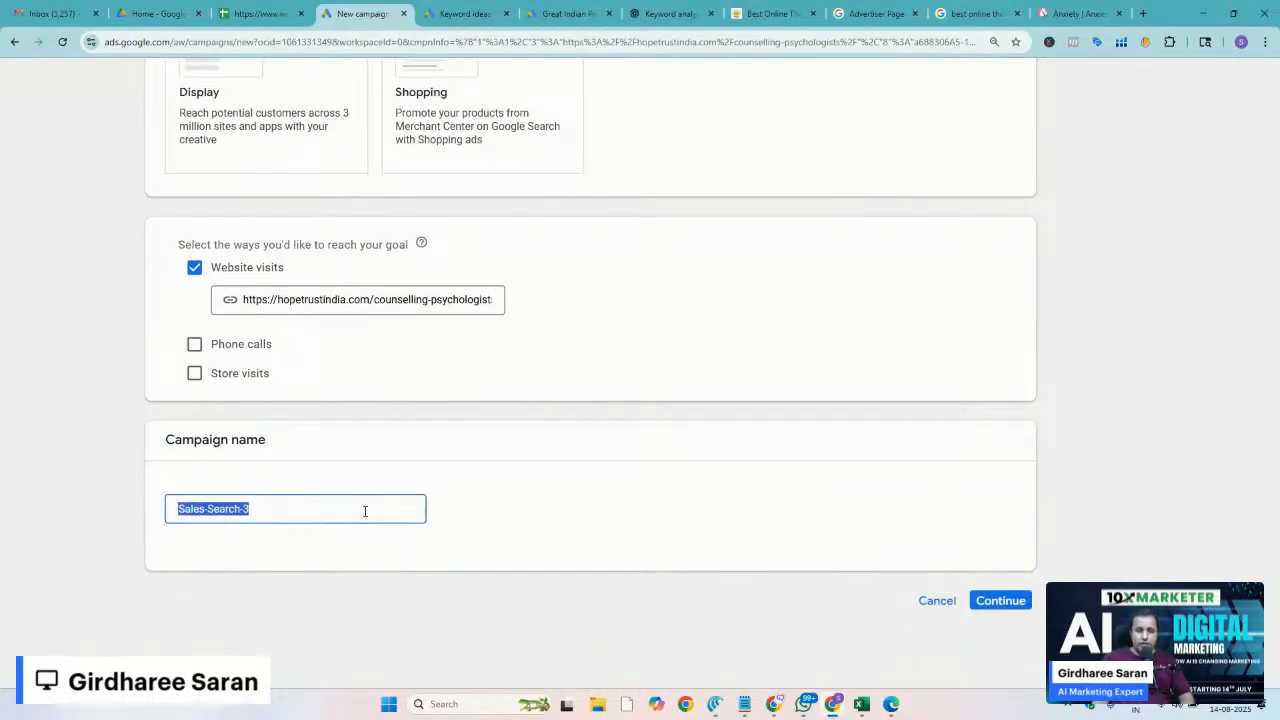
click(371, 301)
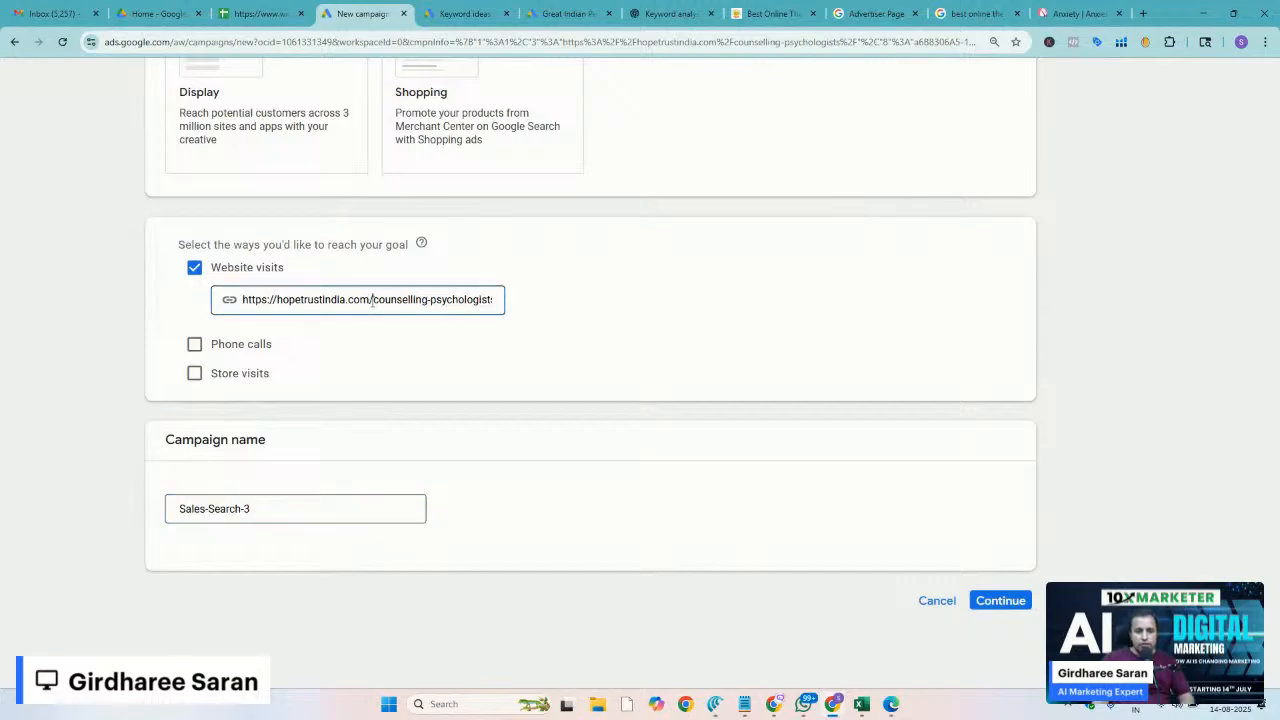
drag(371, 301, 491, 301)
key(ctrl+c)
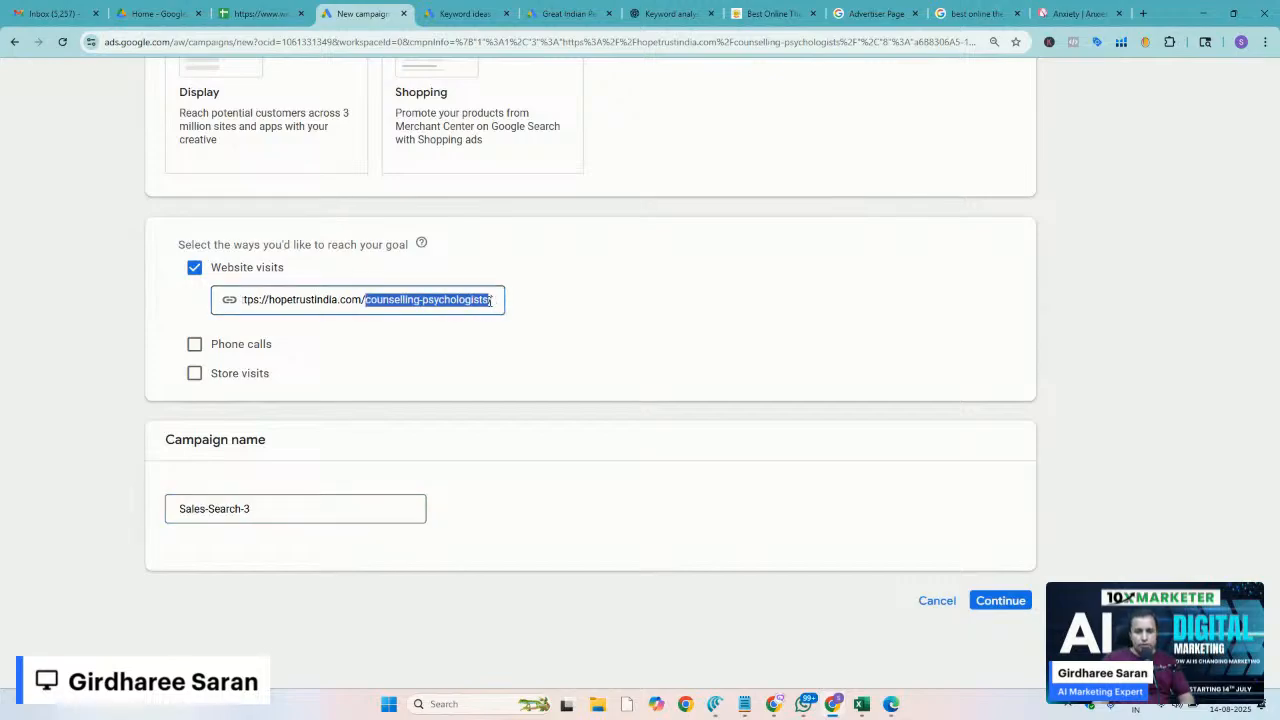
click(334, 505)
key(ctrl+a)
key(ctrl+v)
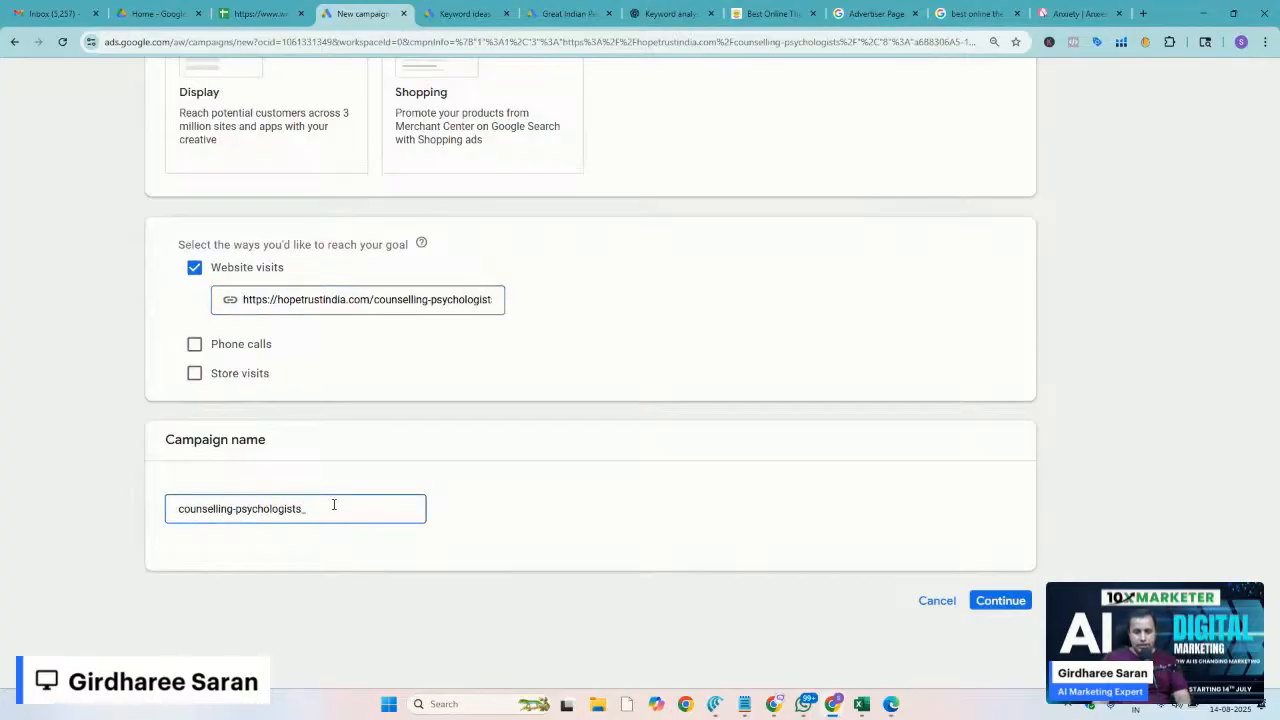
text(Hy)
text(Gurgaon)
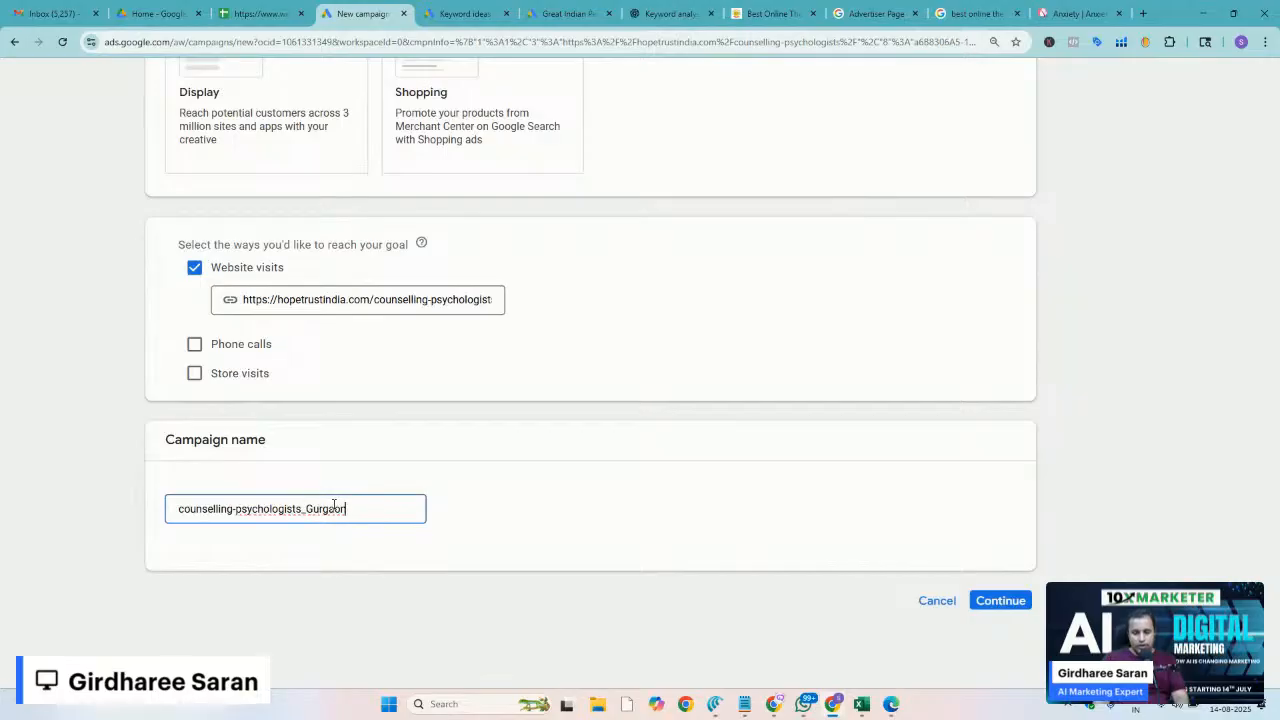
key(BackSpace)
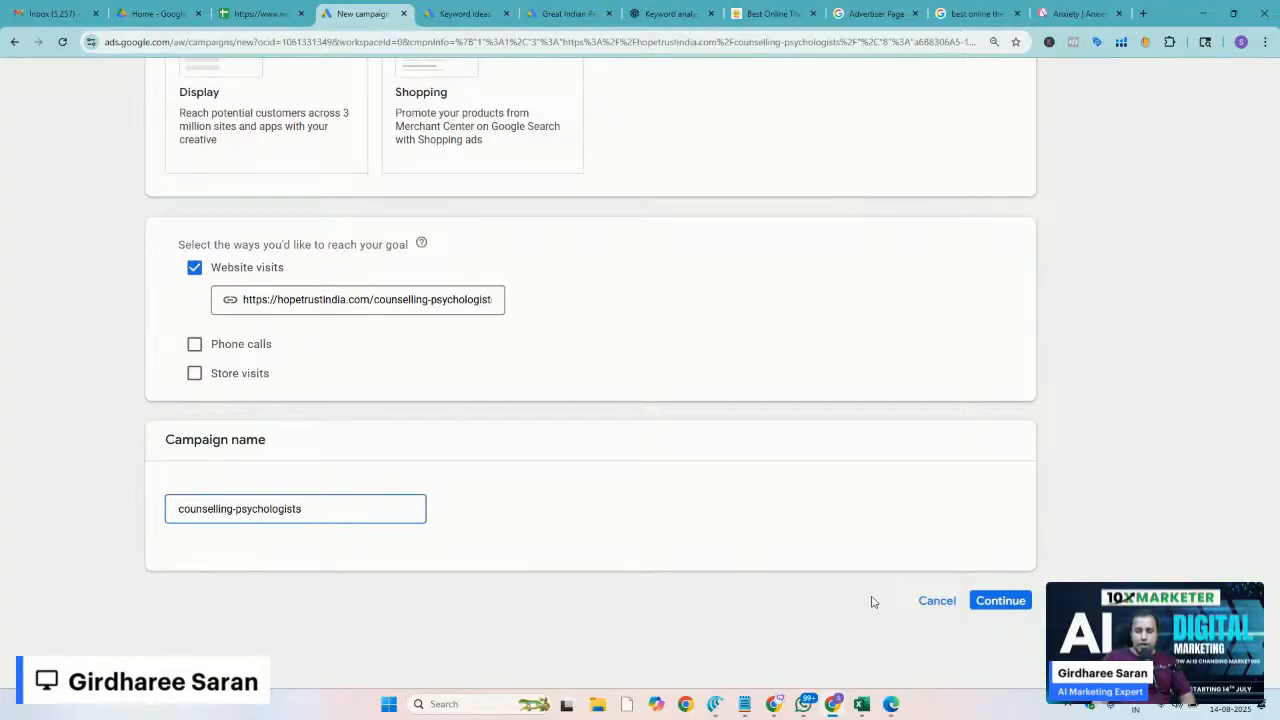
Start a new campaign instead of resuming a saved draft, and choose Conversions as the bidding focus
click(1000, 601)
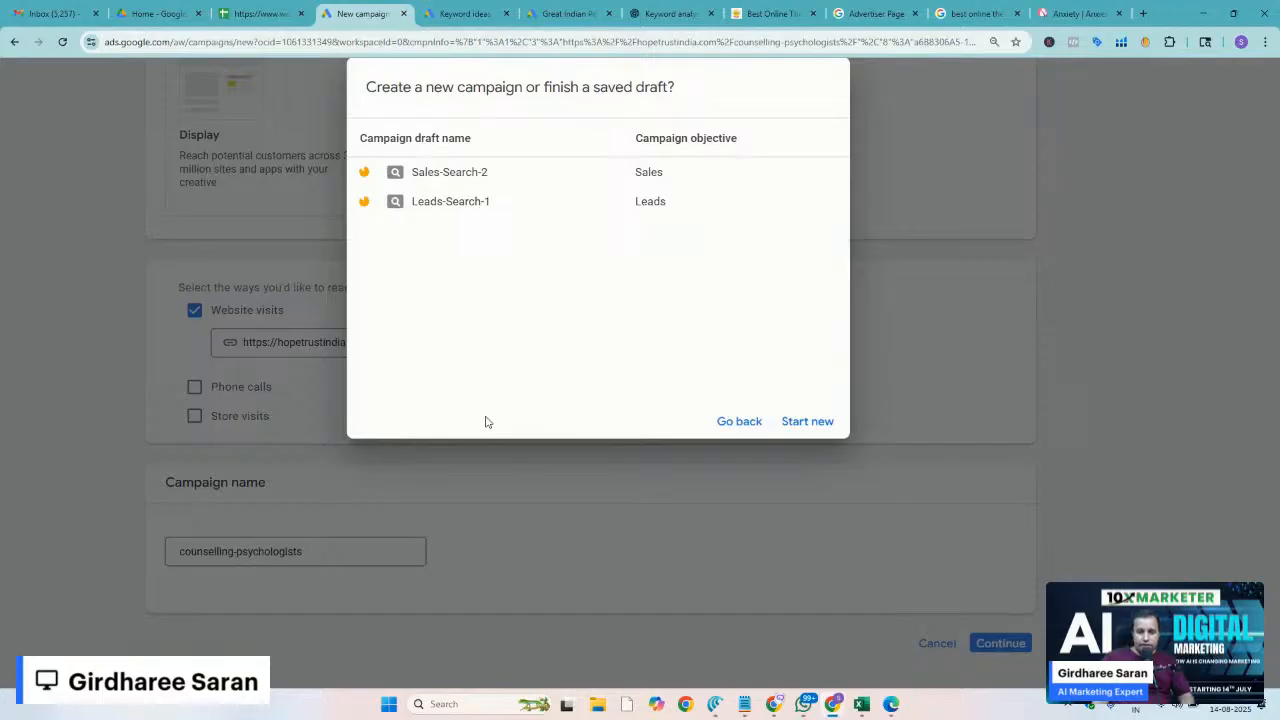
click(816, 423)
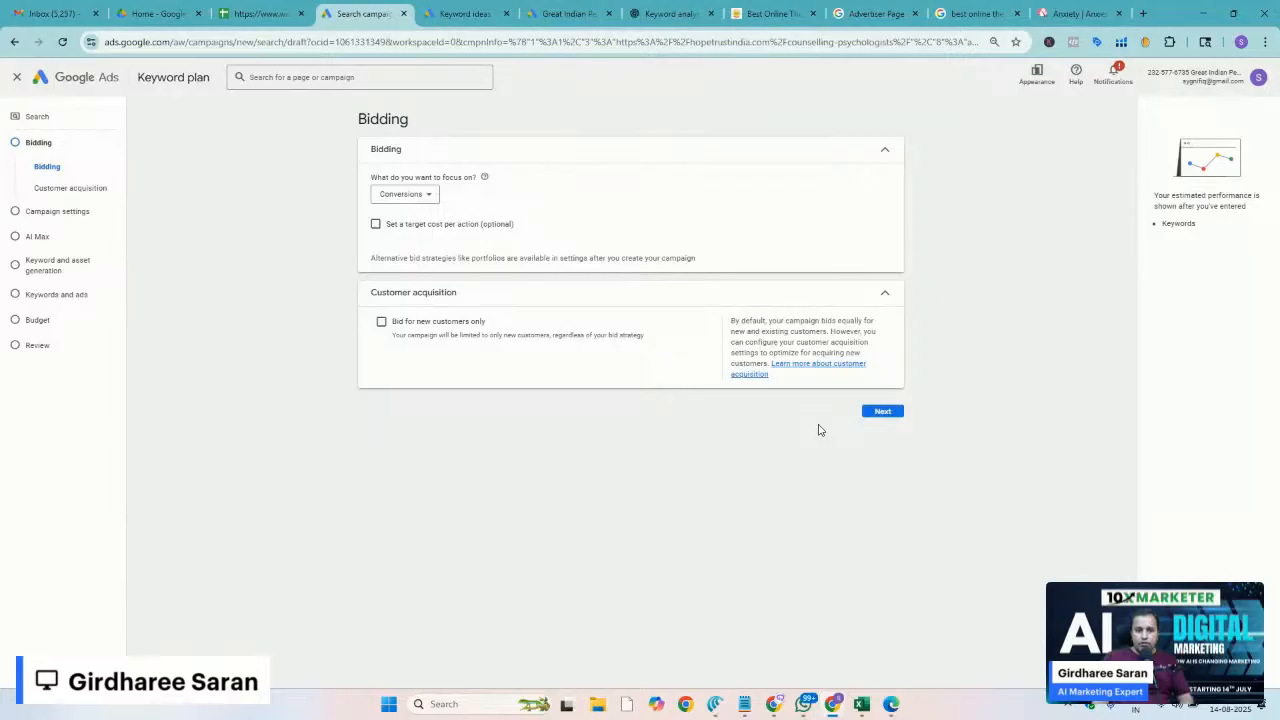
scroll(560, 227, up, 4)
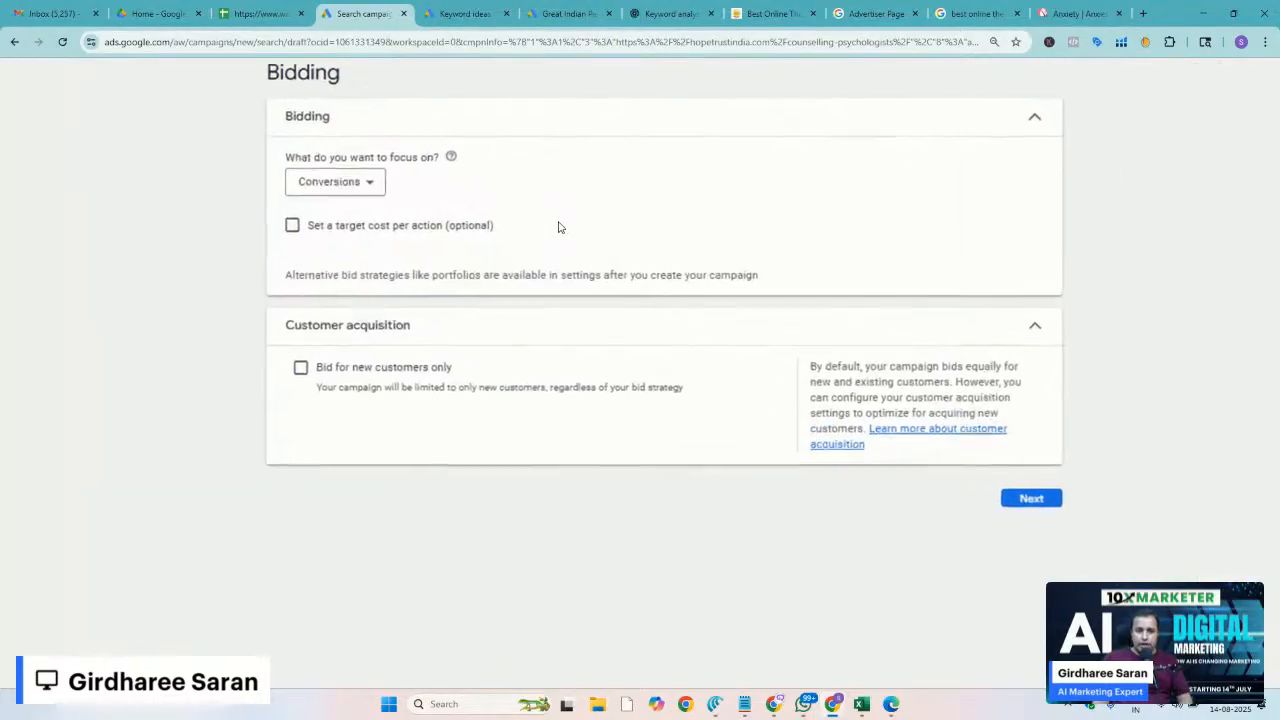
scroll(560, 227, up, 2)
scroll(560, 227, up, 4)
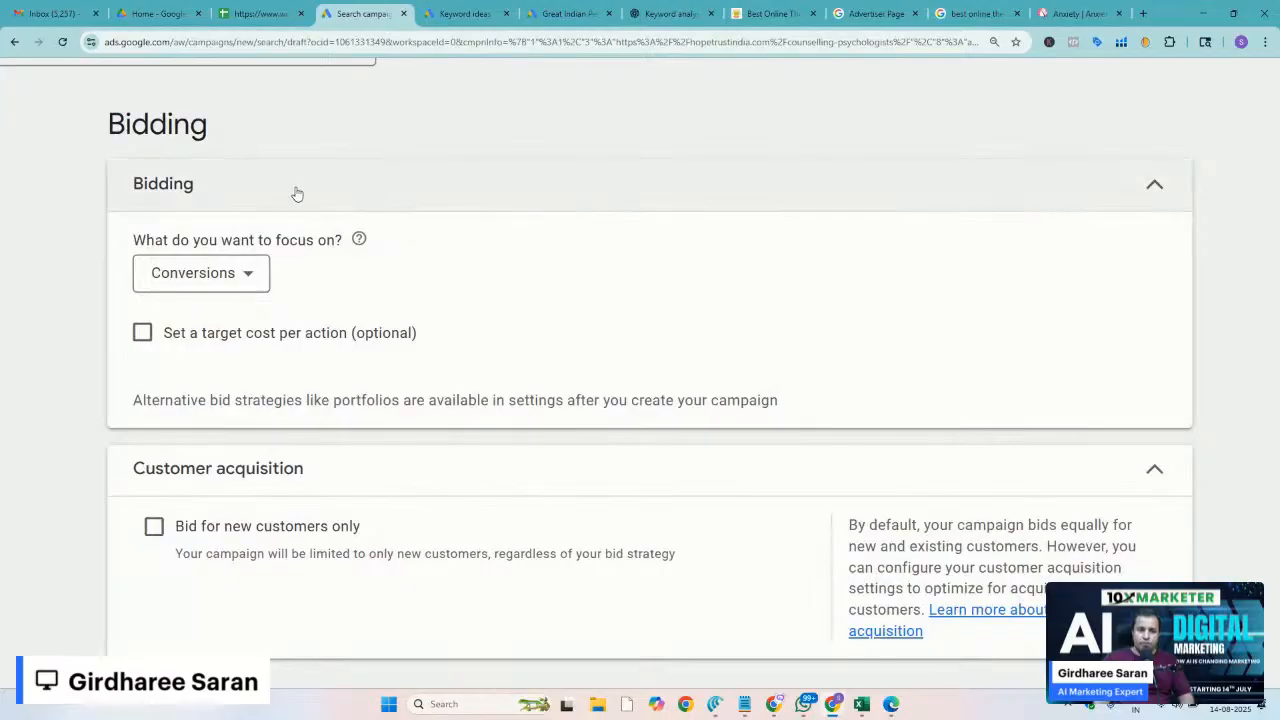
click(229, 277)
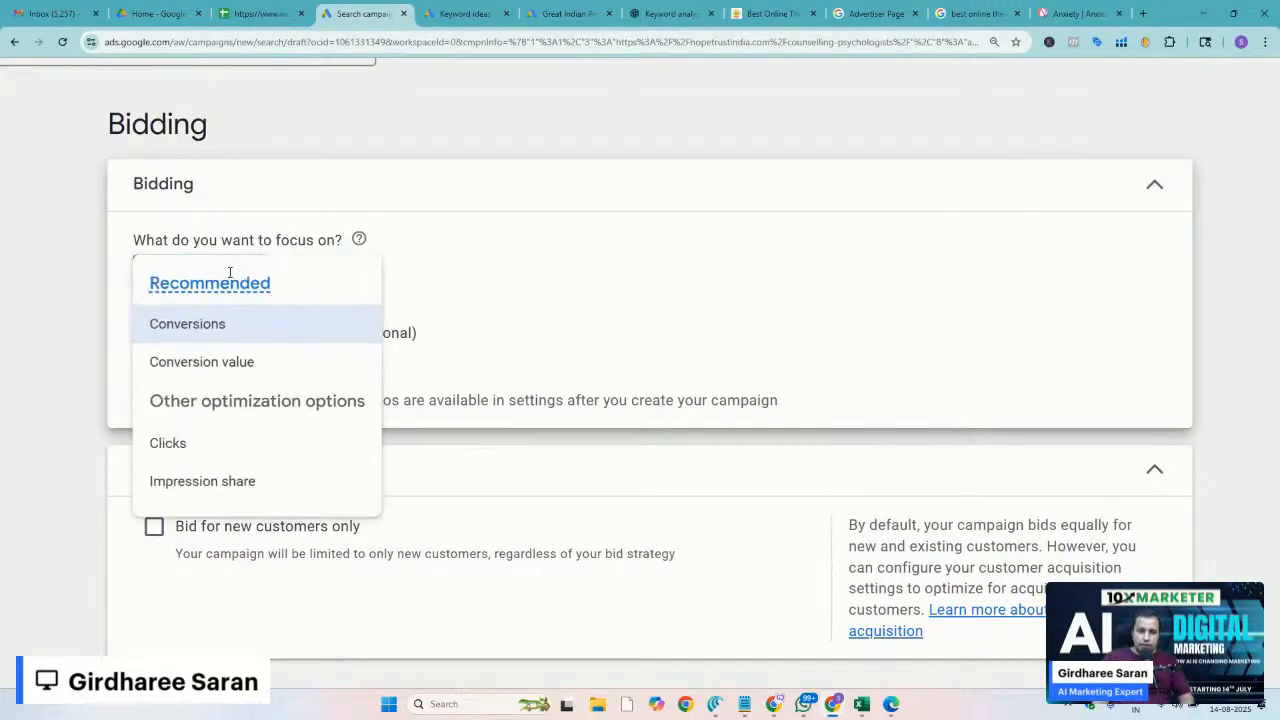
click(186, 330)
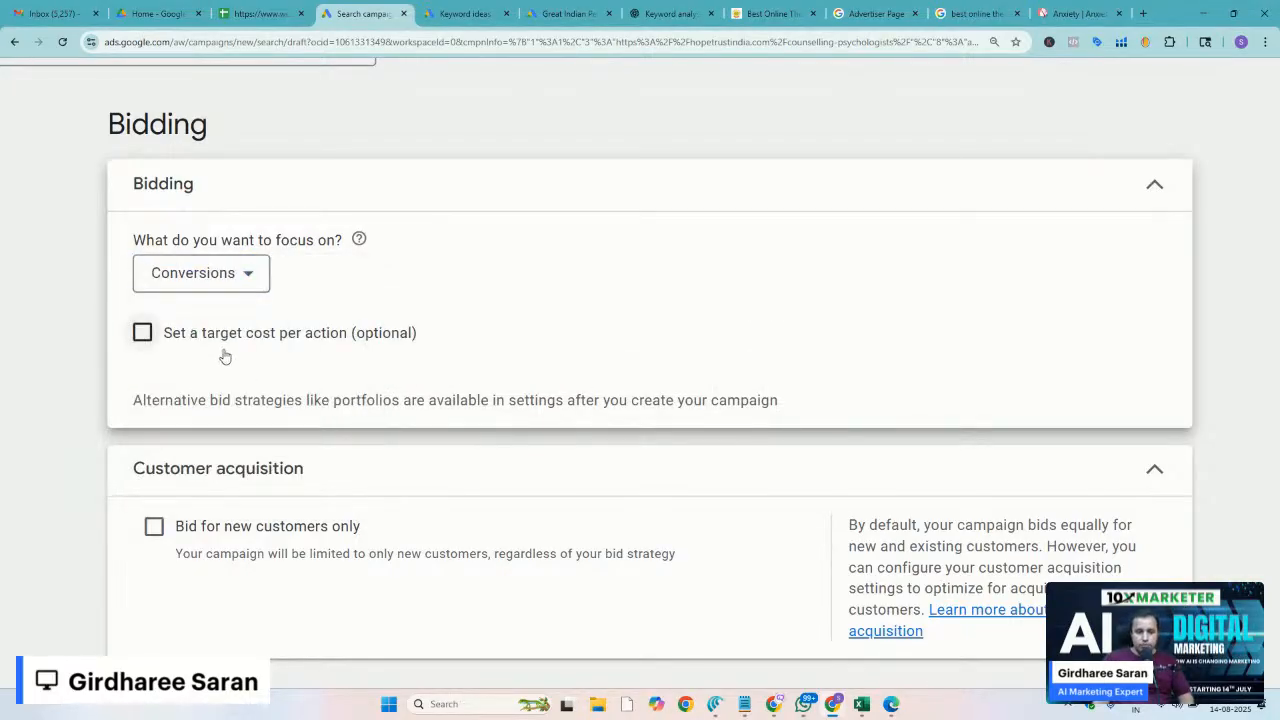
Enable the optional target cost per action for the Conversions bidding
scroll(220, 362, up, 4)
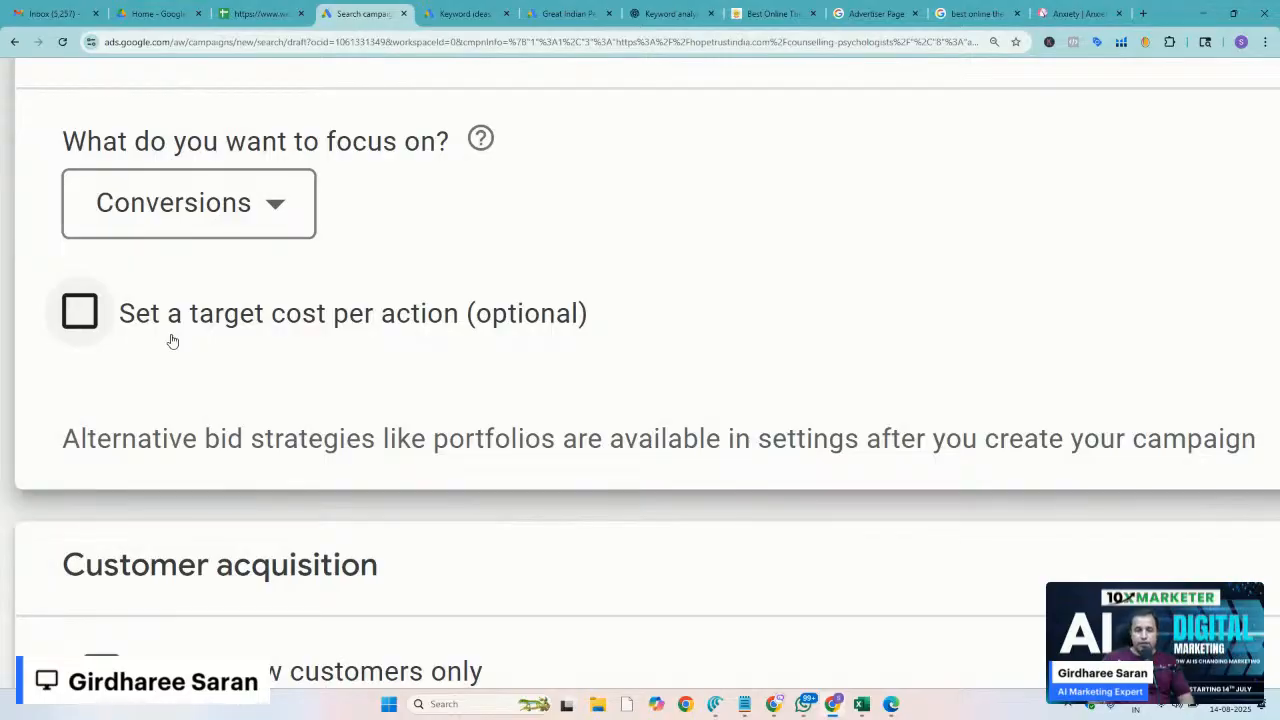
click(80, 312)
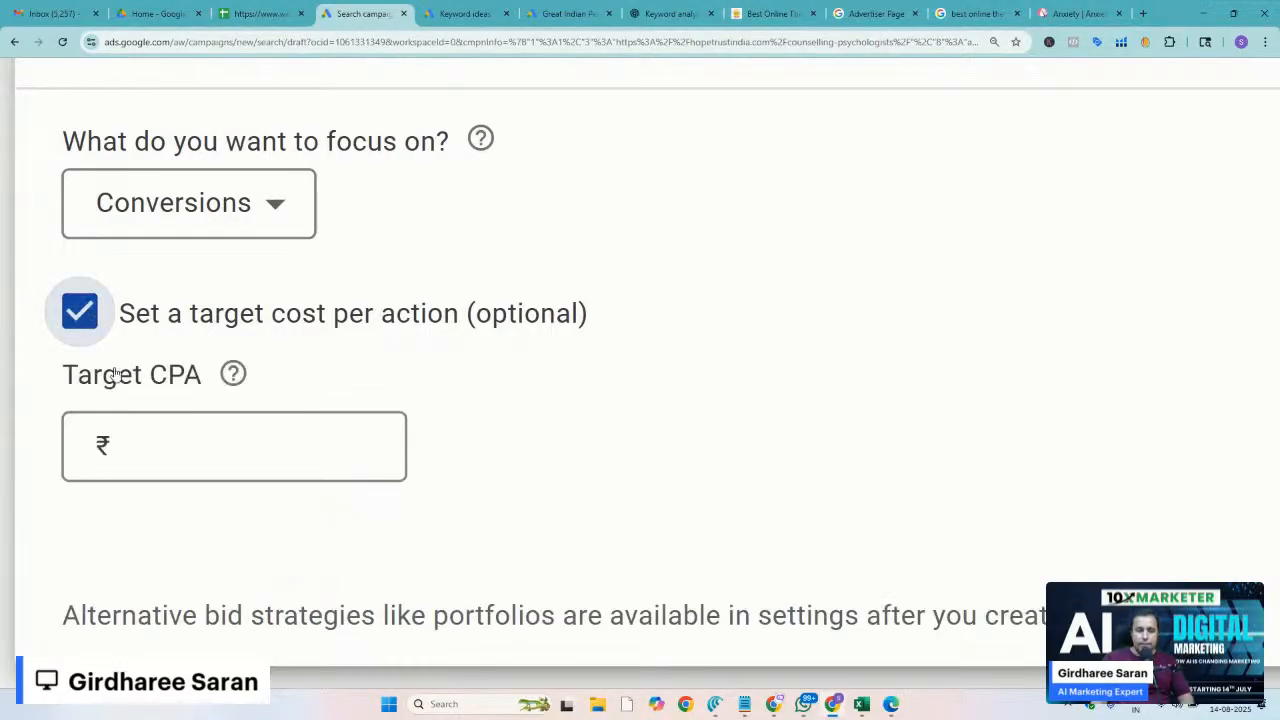
Set the campaign's target CPA to ₹200
click(152, 440)
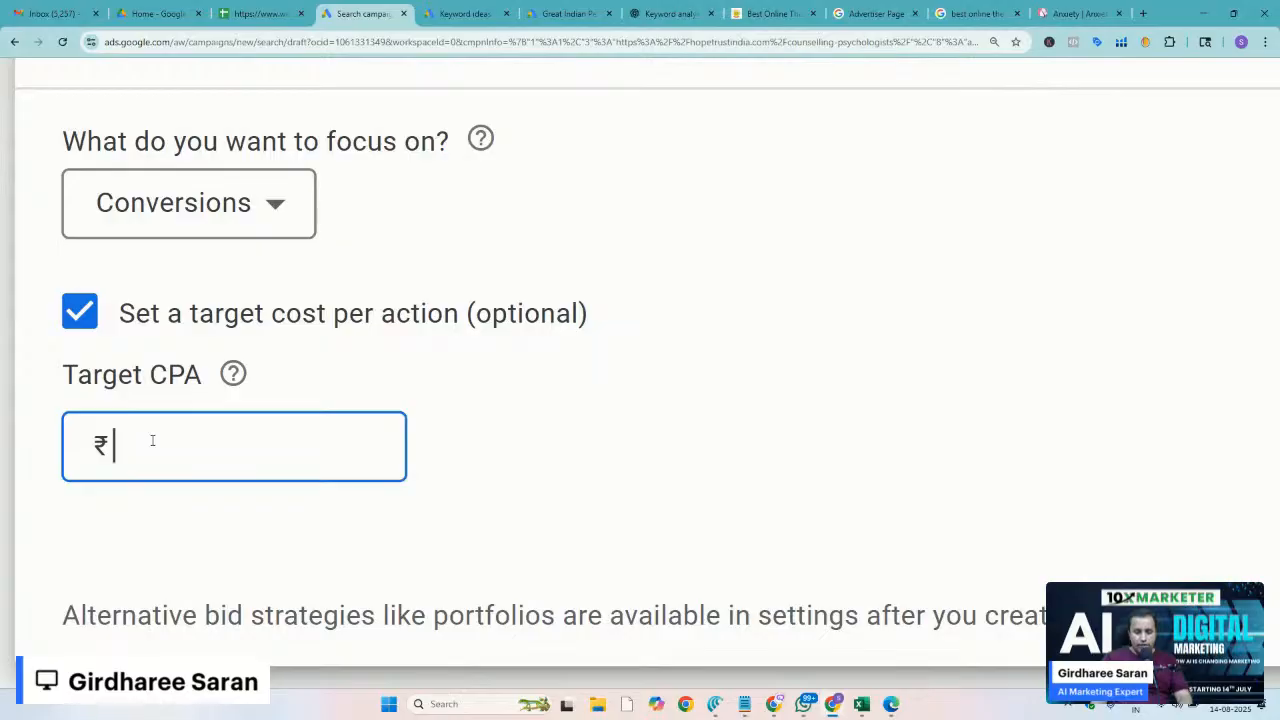
text(200)
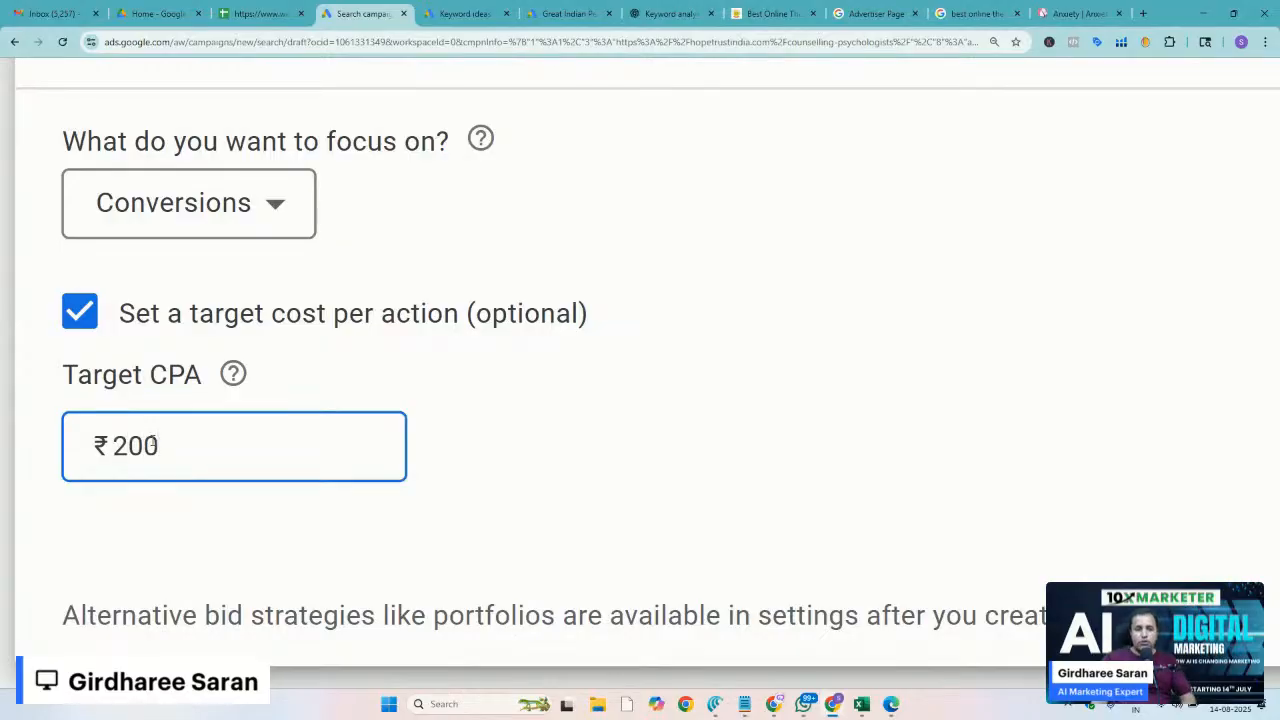
click(587, 487)
scroll(128, 380, down, 1)
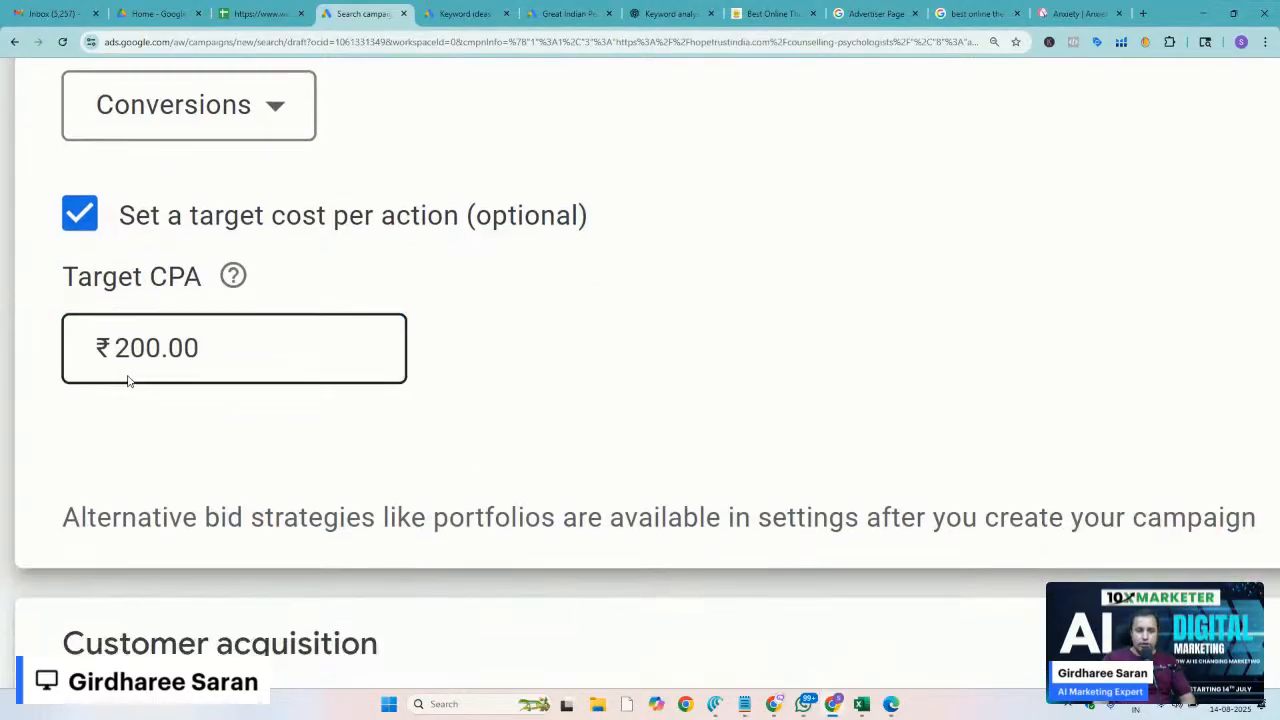
mouse_move(233, 277)
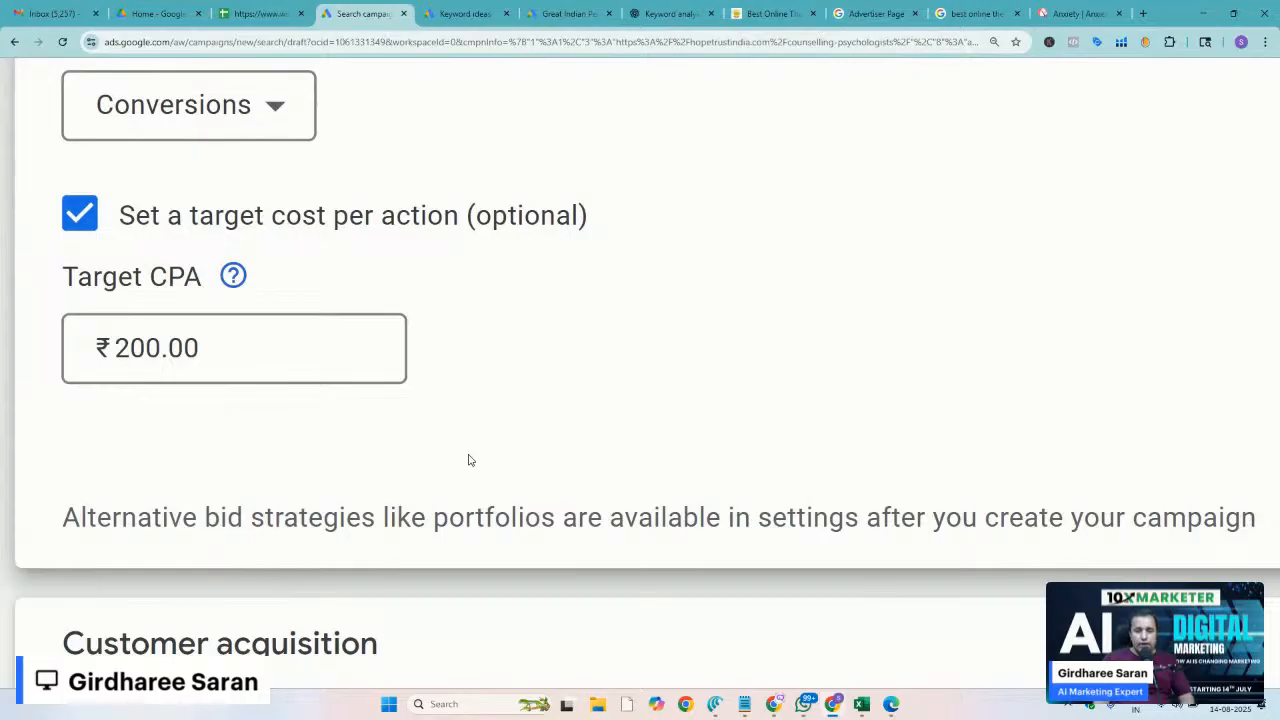
ctrl+scroll(469, 460, down, 3)
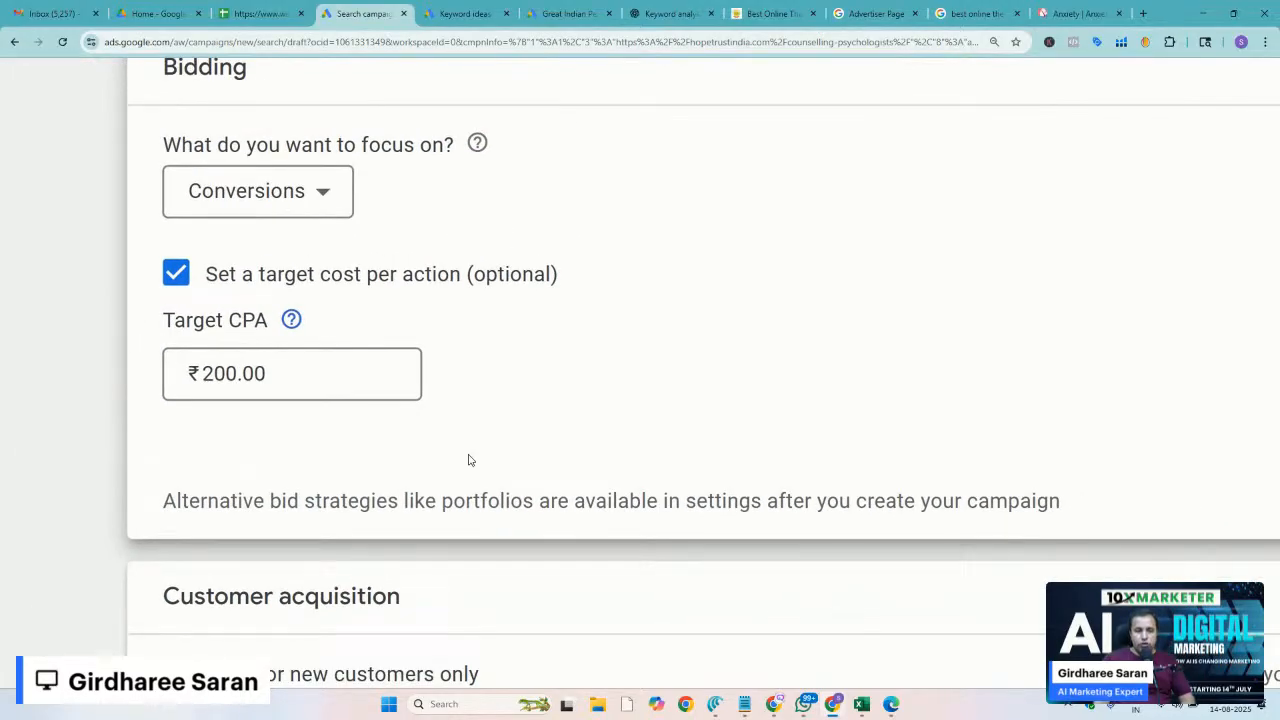
Turn off the optional target cost per action in the bidding settings
click(180, 278)
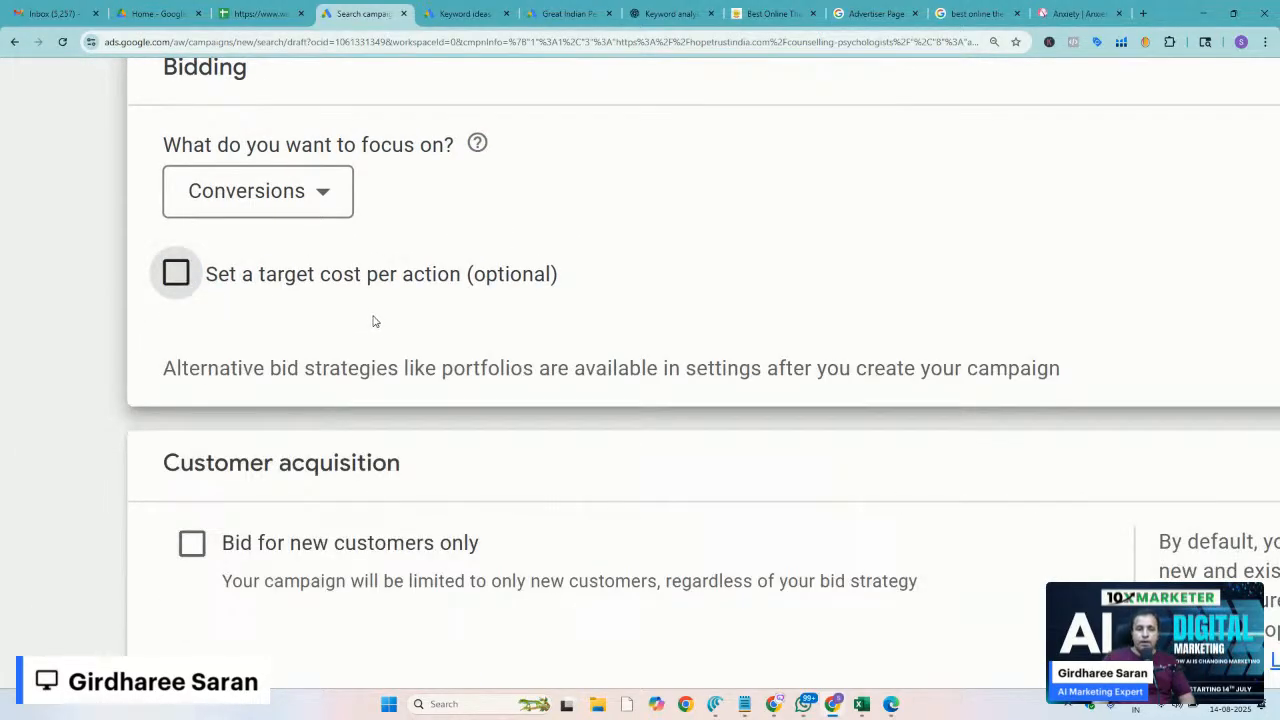
scroll(372, 325, down, 4)
scroll(288, 318, up, 2)
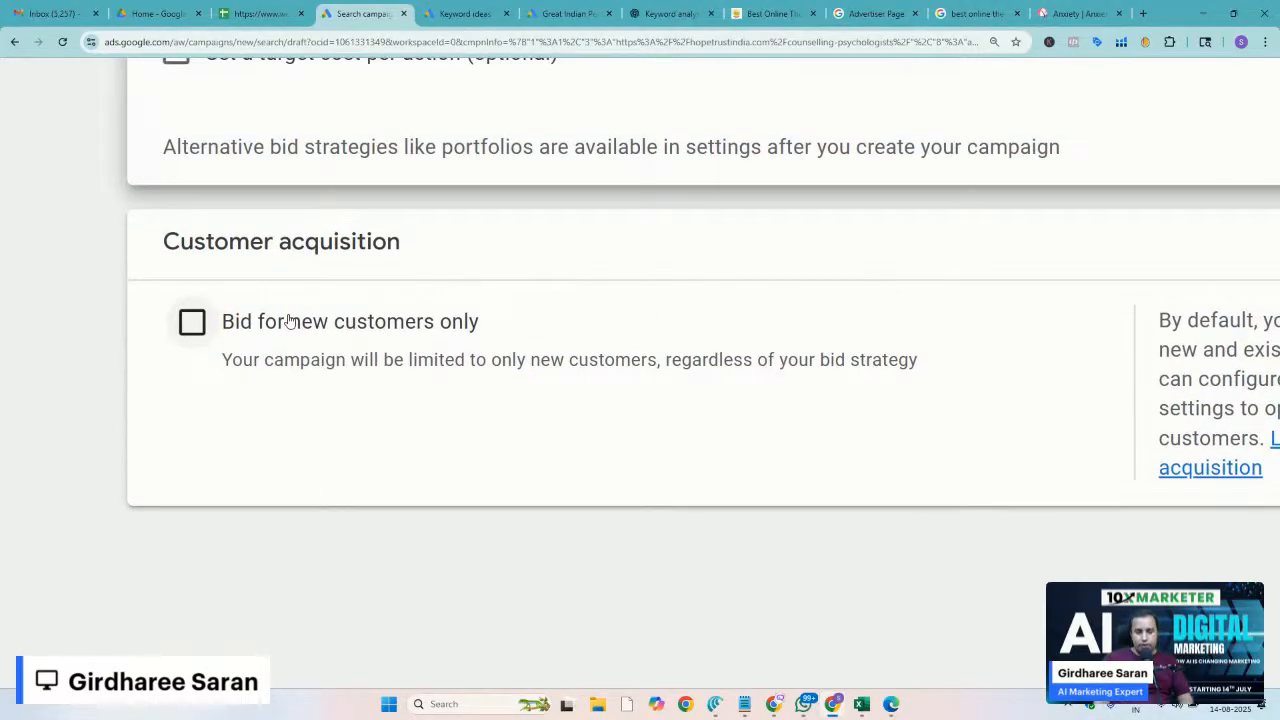
Try the customer acquisition option to bid for new customers only and switch it back off
scroll(318, 350, up, 3)
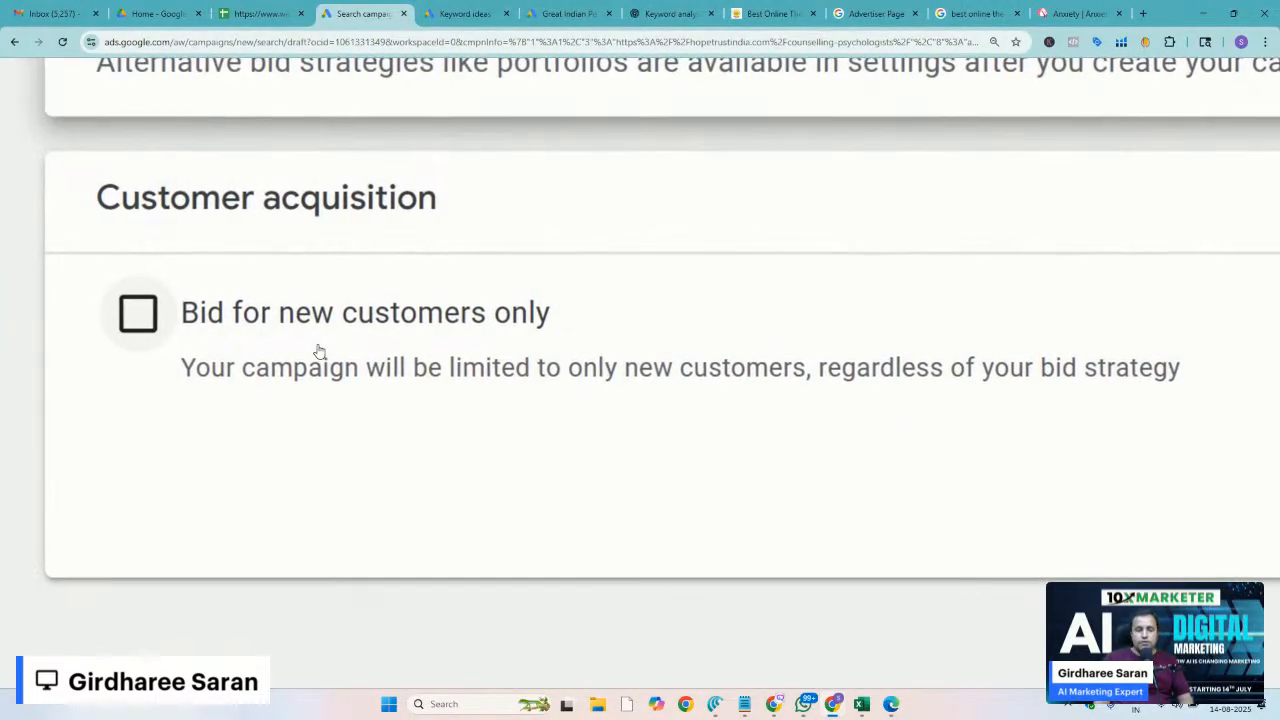
click(137, 326)
key(Right)
key(Right)
key(Right)
key(Right)
key(Right)
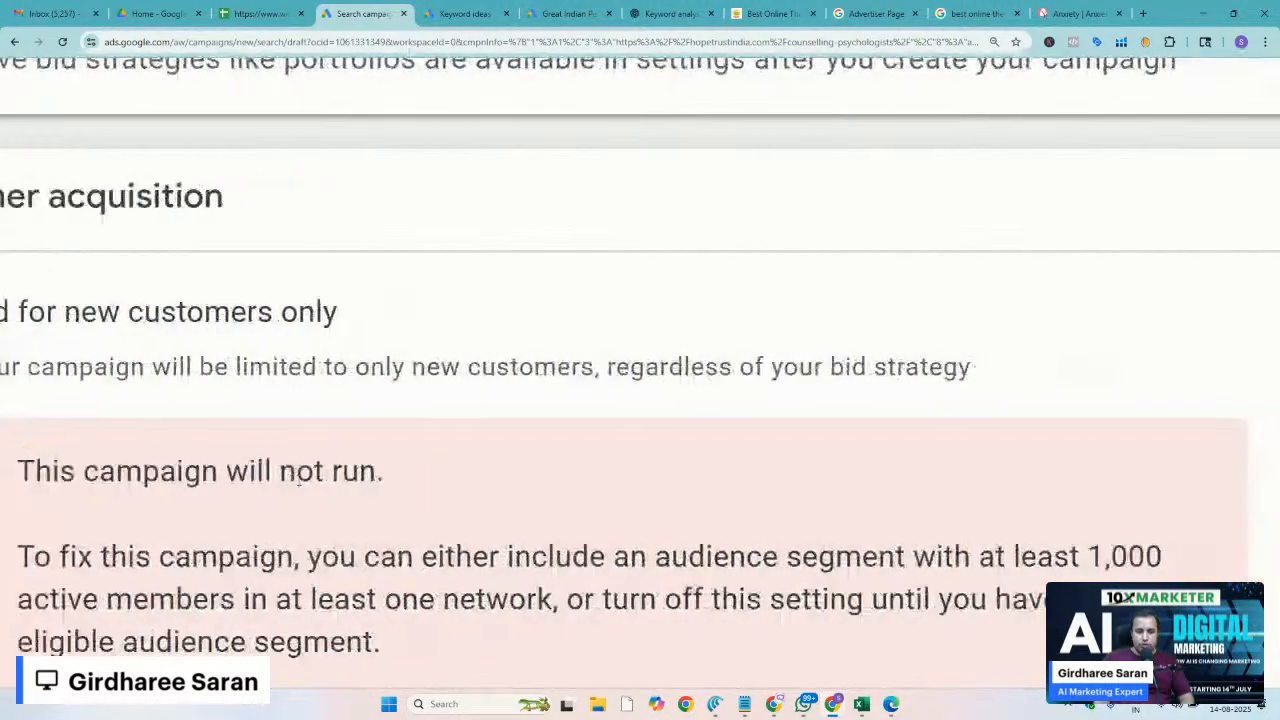
key(Down)
key(Down)
key(Down)
key(Left)
key(Left)
key(Left)
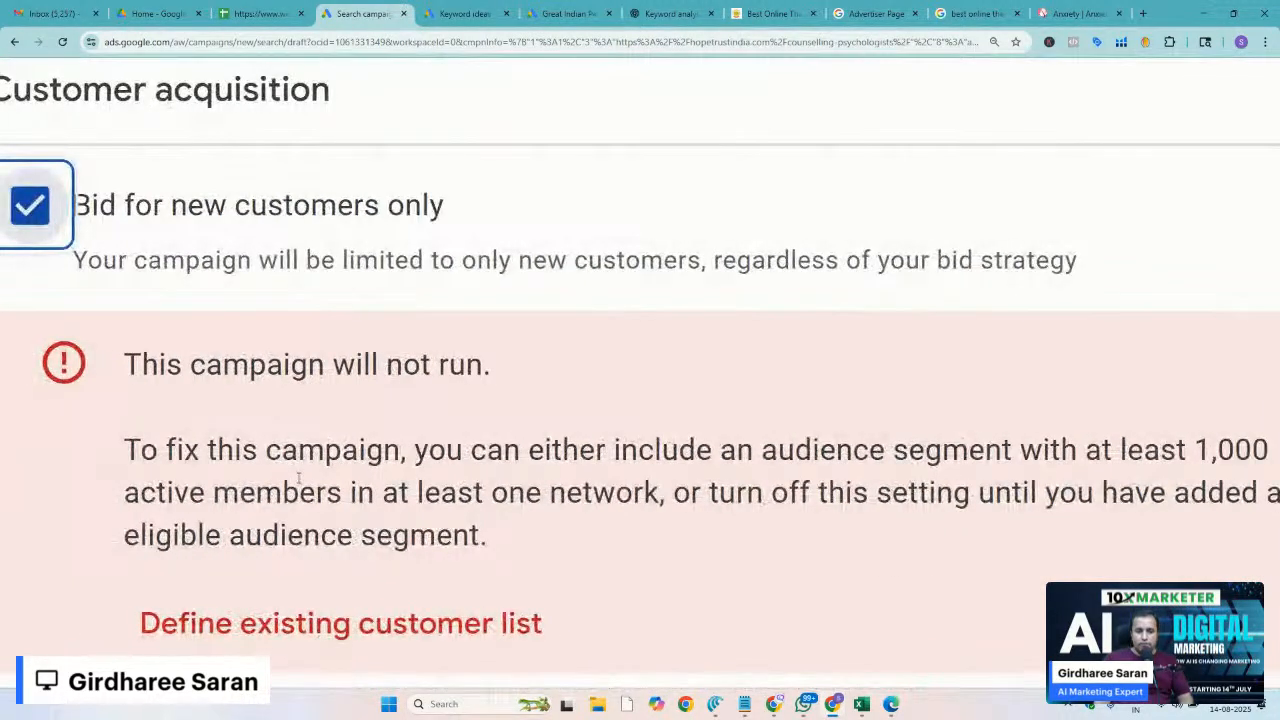
scroll(299, 480, down, 1)
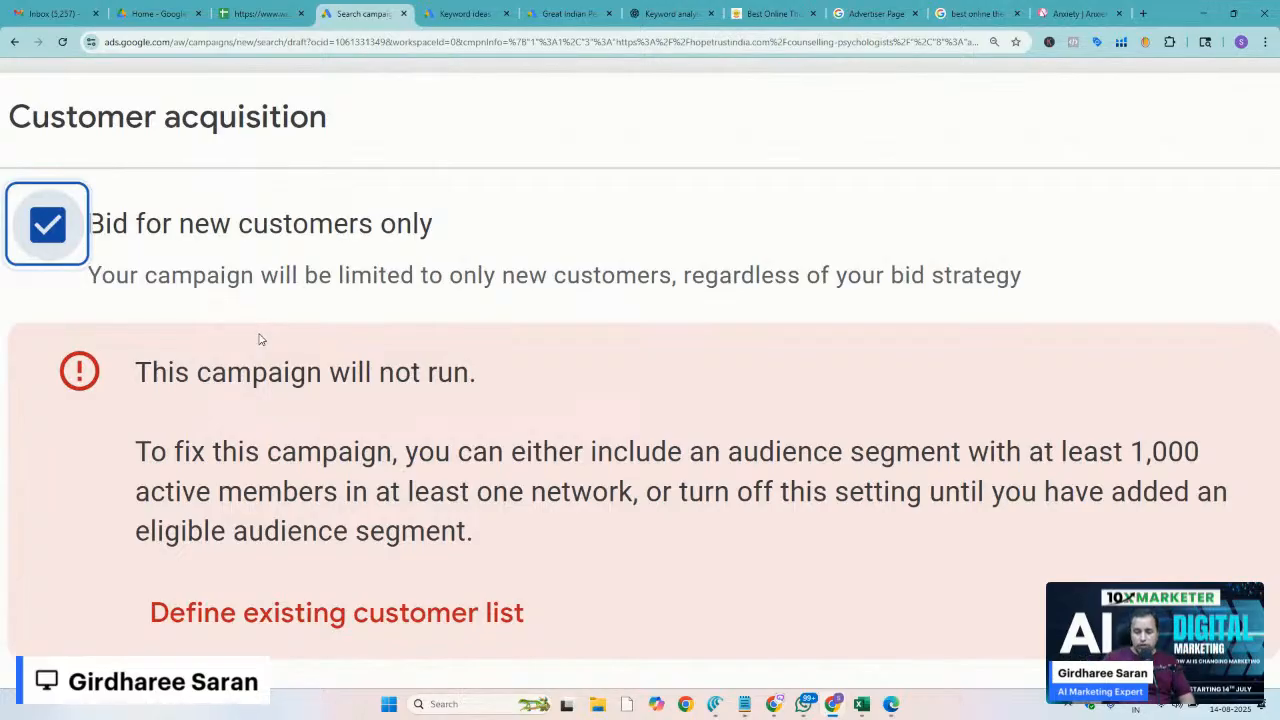
click(44, 224)
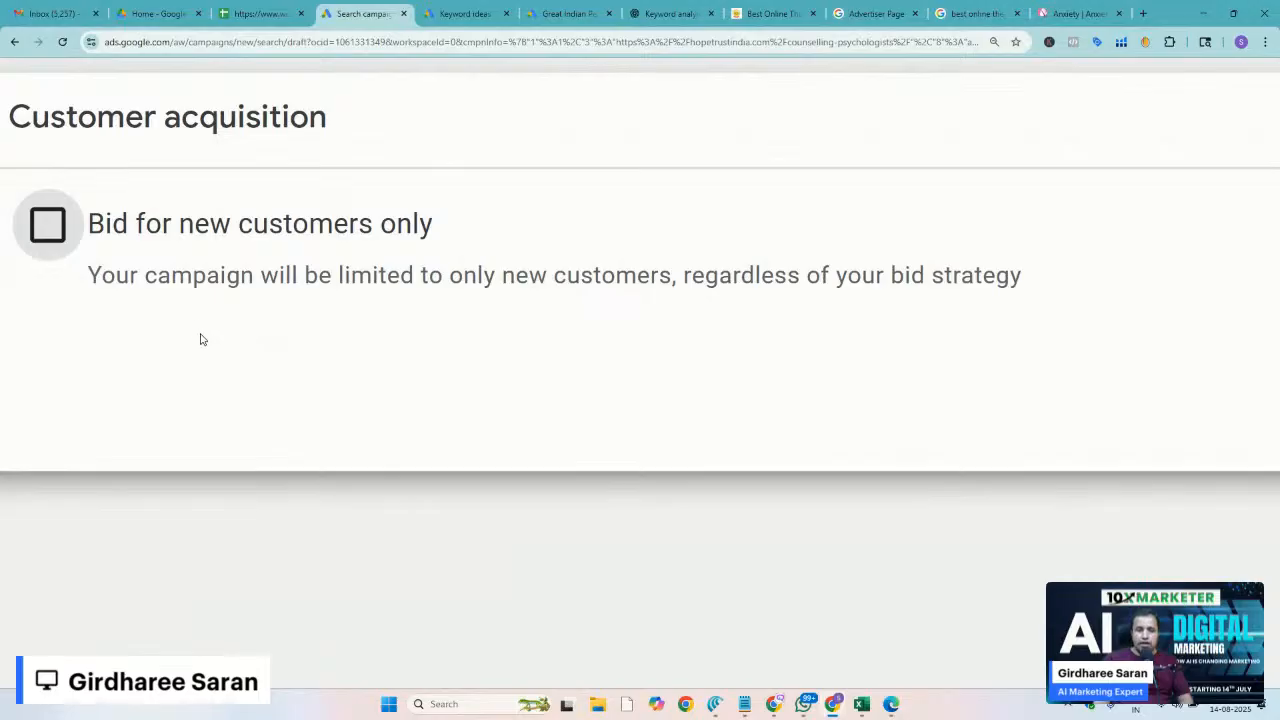
Proceed from the bidding page to the campaign settings, keeping Conversions as the focus
key(ctrl+minus)
key(ctrl+minus)
key(ctrl+minus)
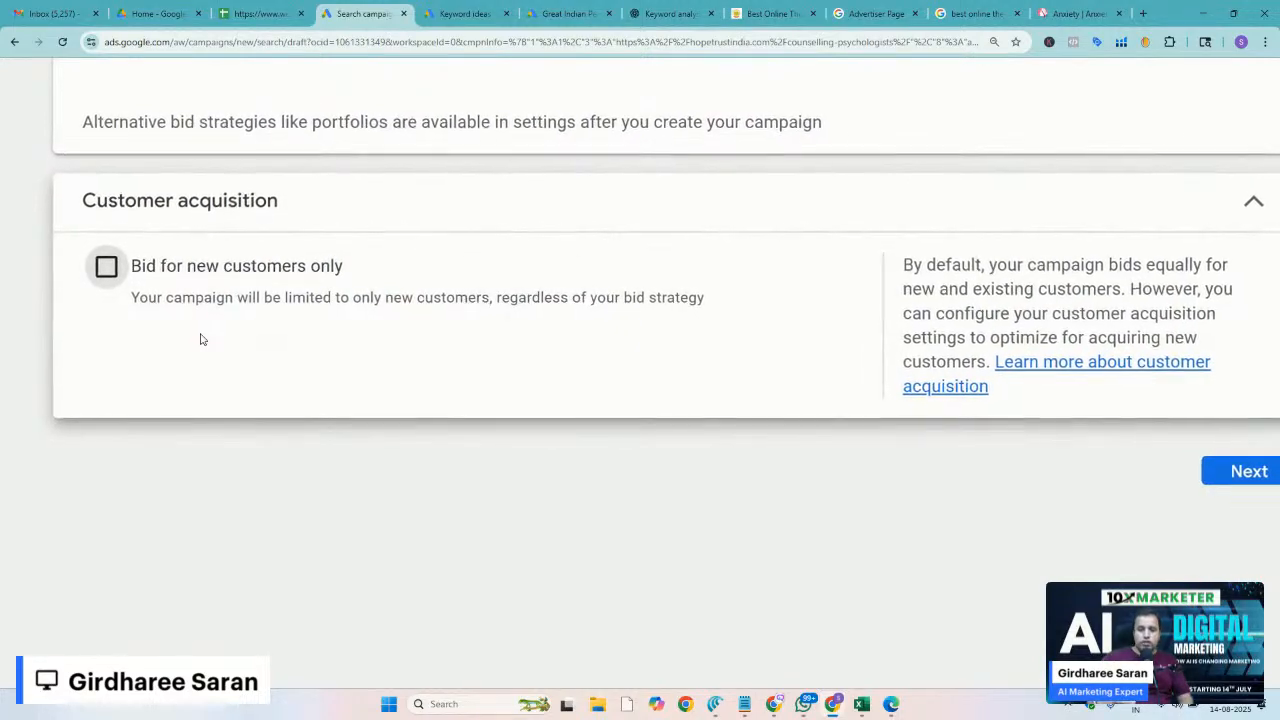
scroll(200, 340, down, 3)
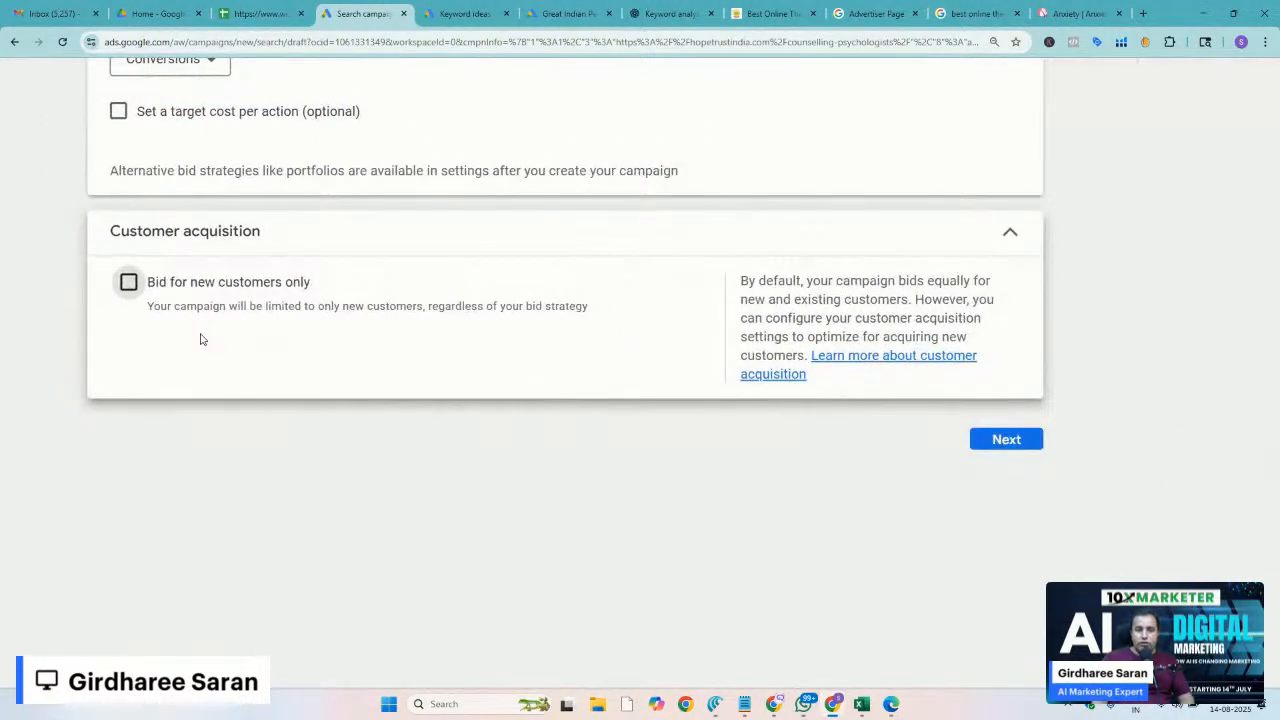
scroll(335, 471, up, 2)
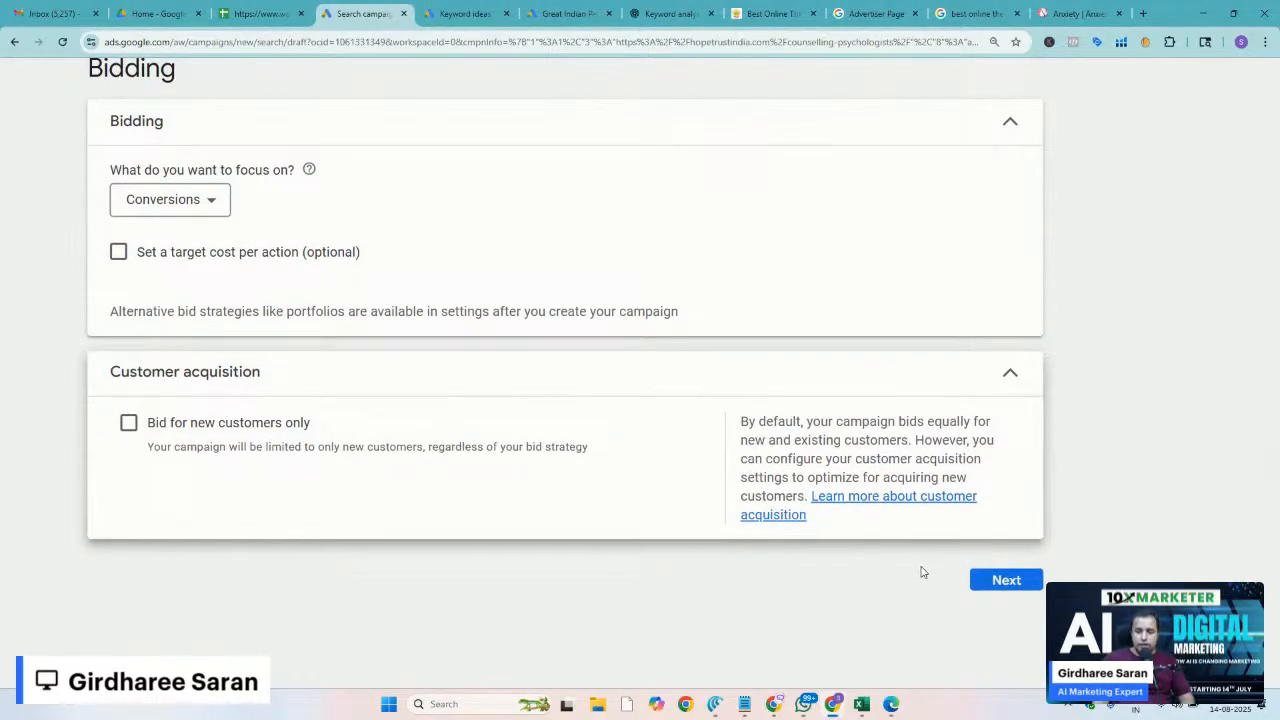
click(1010, 580)
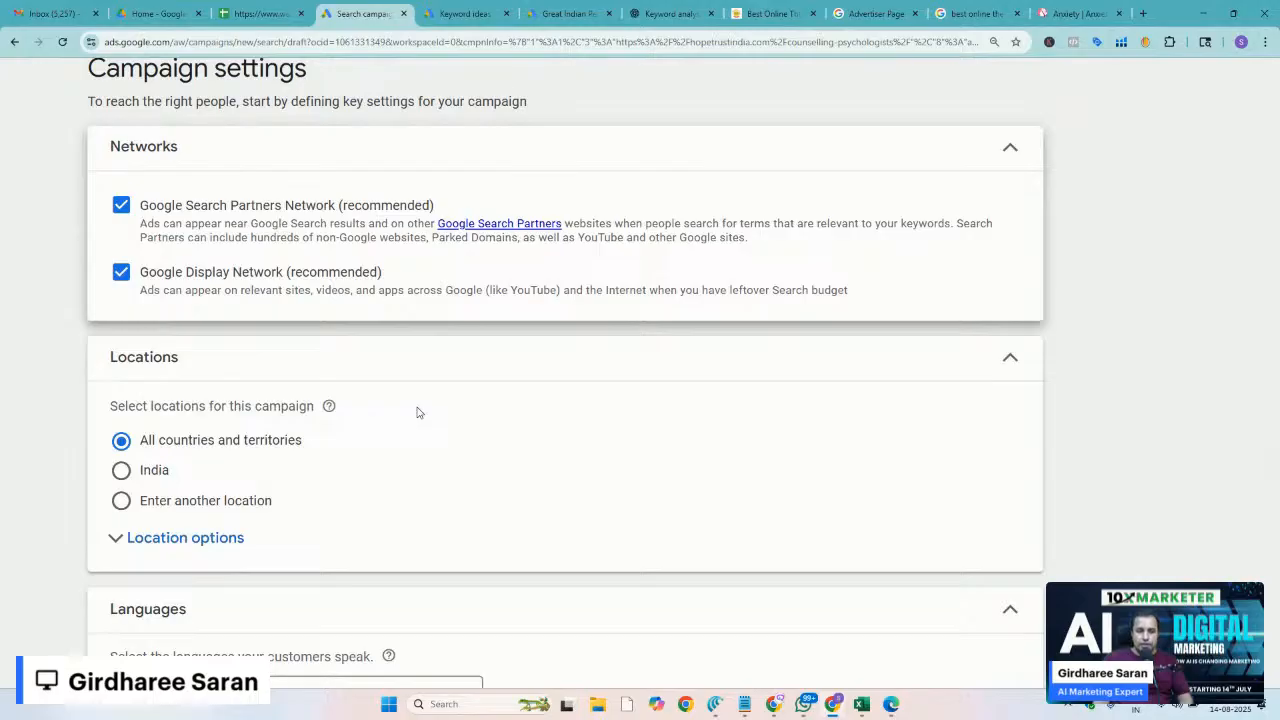
Open the Google Search Partners help article in a new browser tab and switch to it
key(ctrl+plus)
key(ctrl+plus)
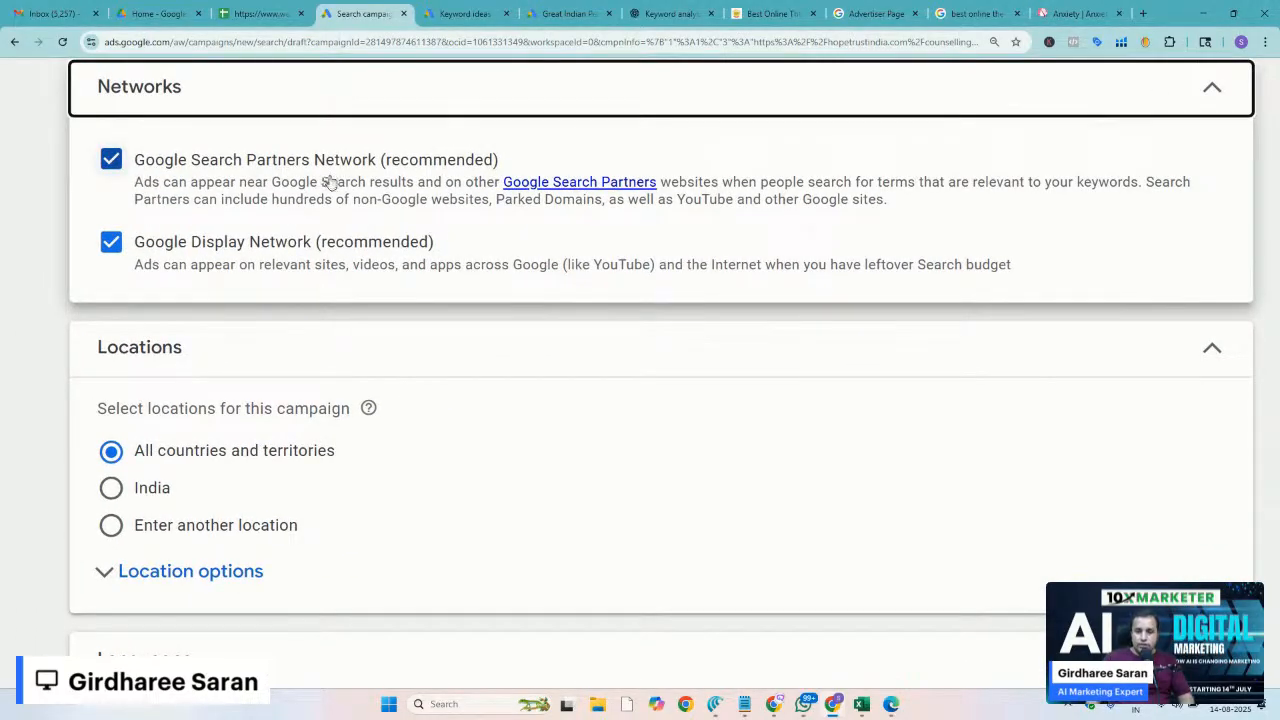
click(560, 186)
right_click(560, 186)
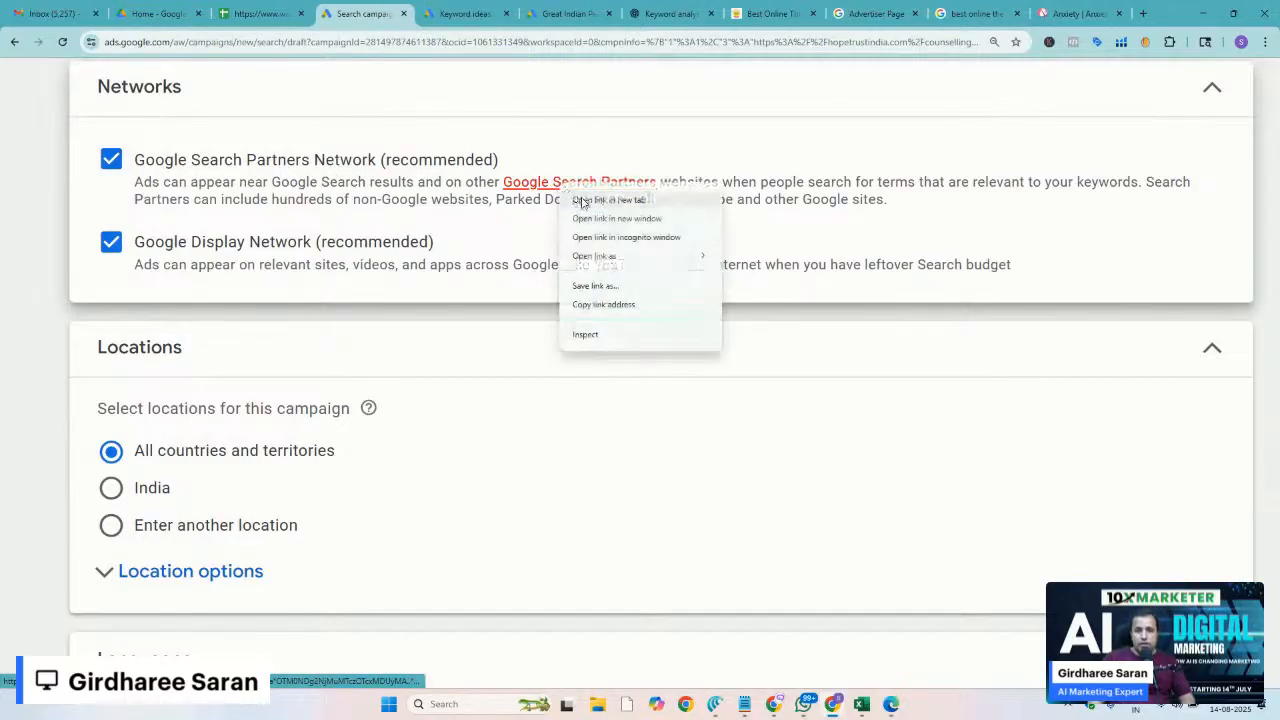
click(580, 200)
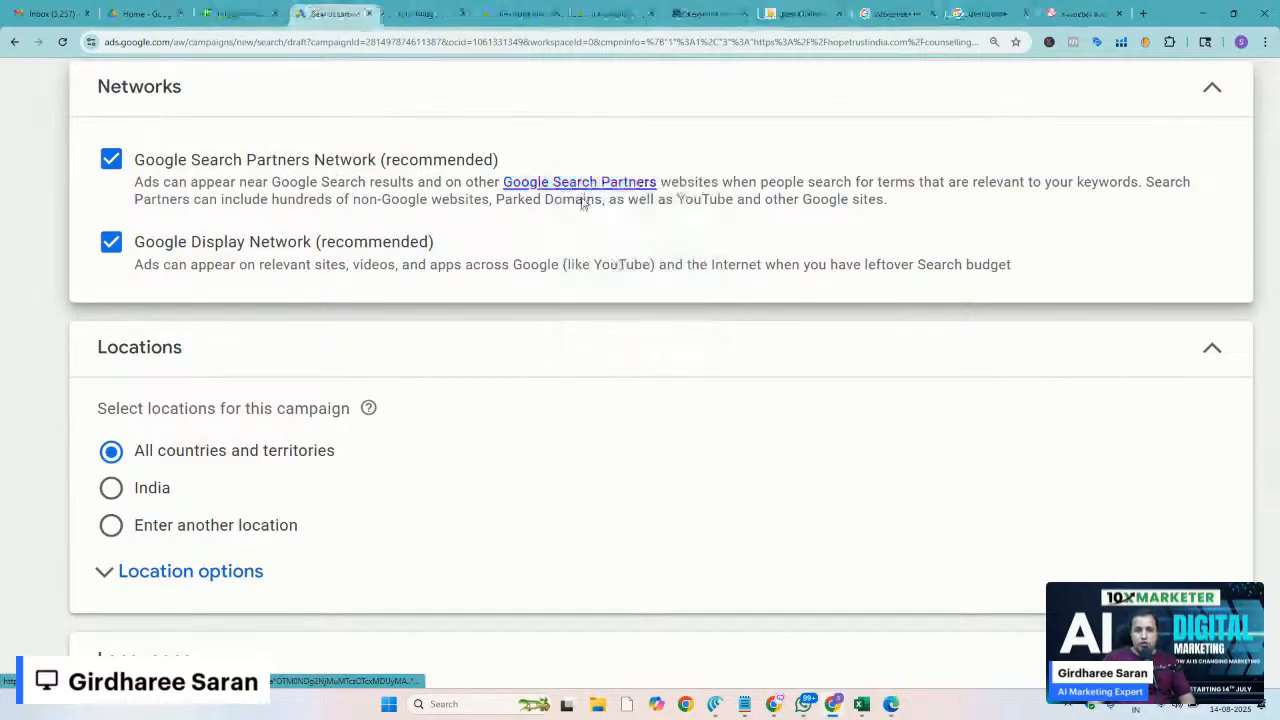
click(412, 12)
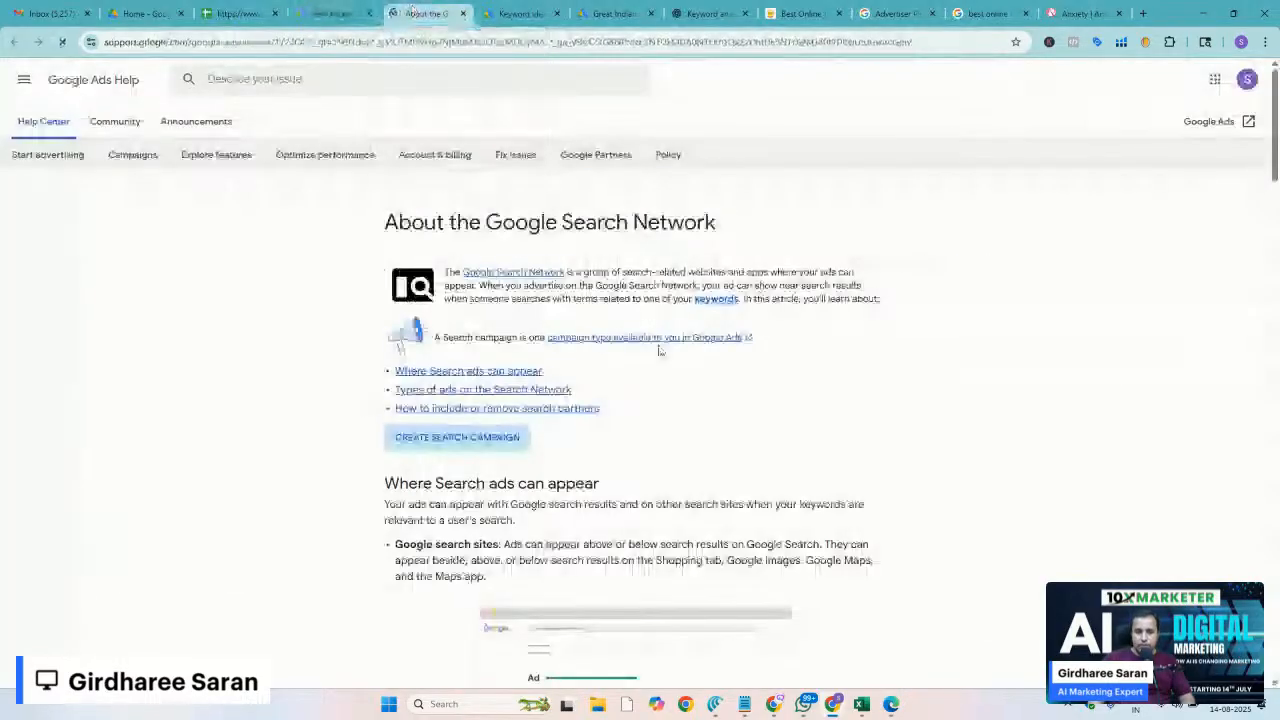
Examine the help article for how search partner ads might appear and how to include or remove search partners
scroll(1275, 100, down, 2)
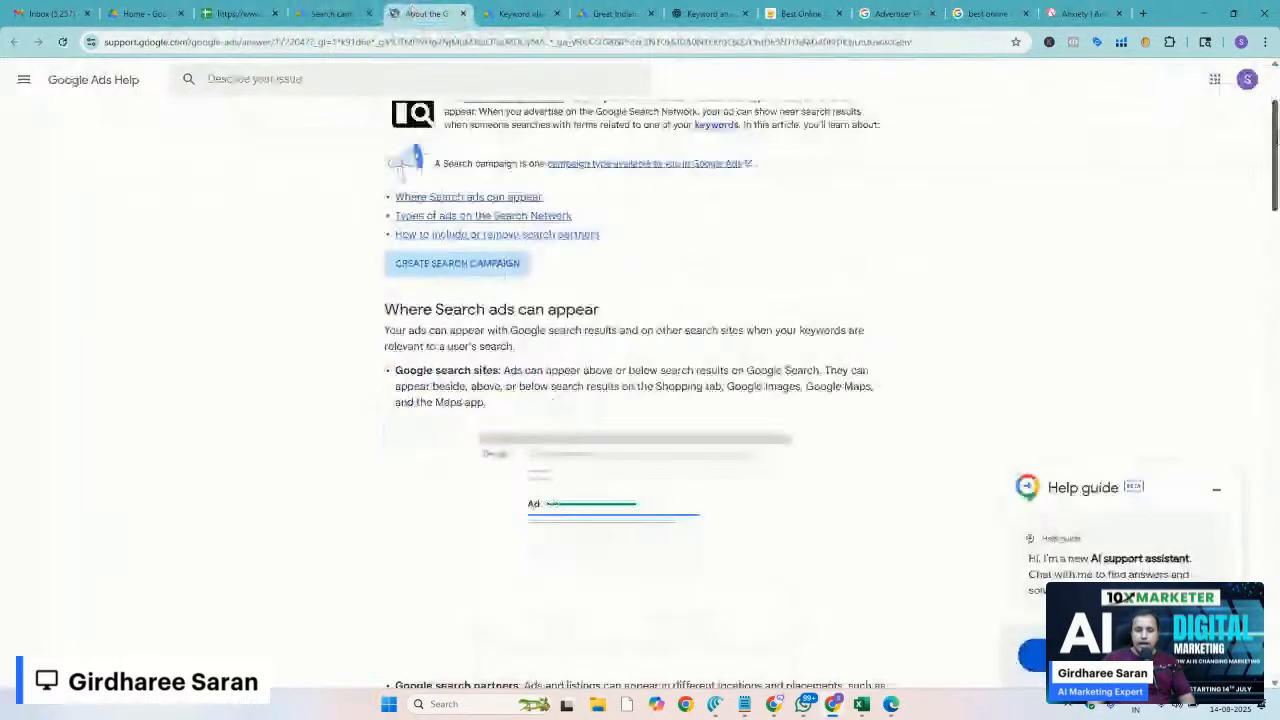
drag(1276, 133, 1277, 266)
scroll(541, 313, up, 5)
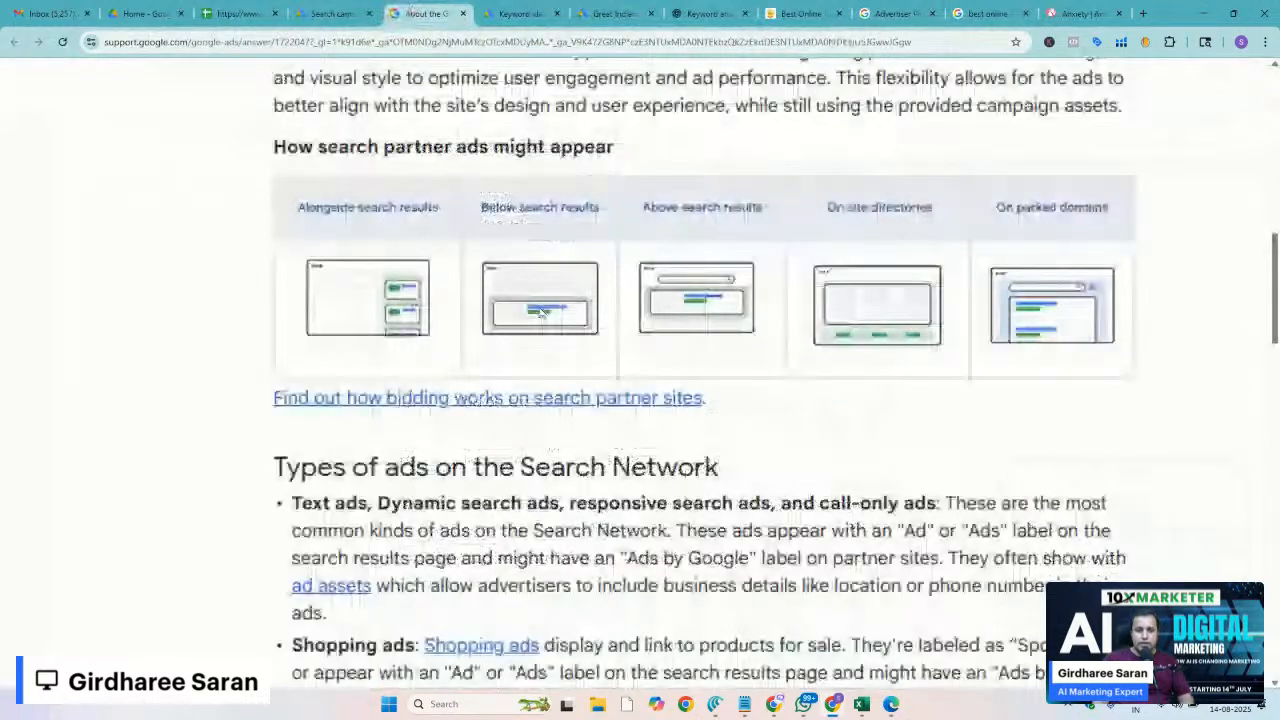
scroll(541, 313, up, 1)
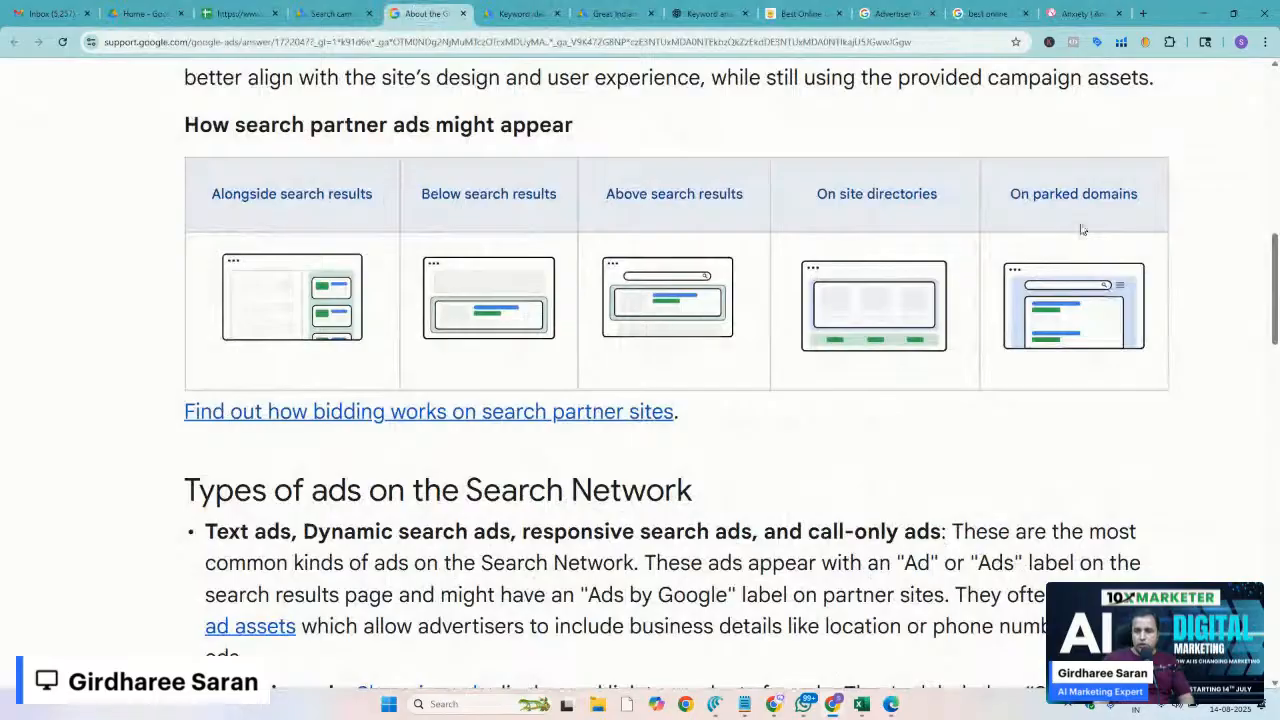
scroll(1080, 230, up, 3)
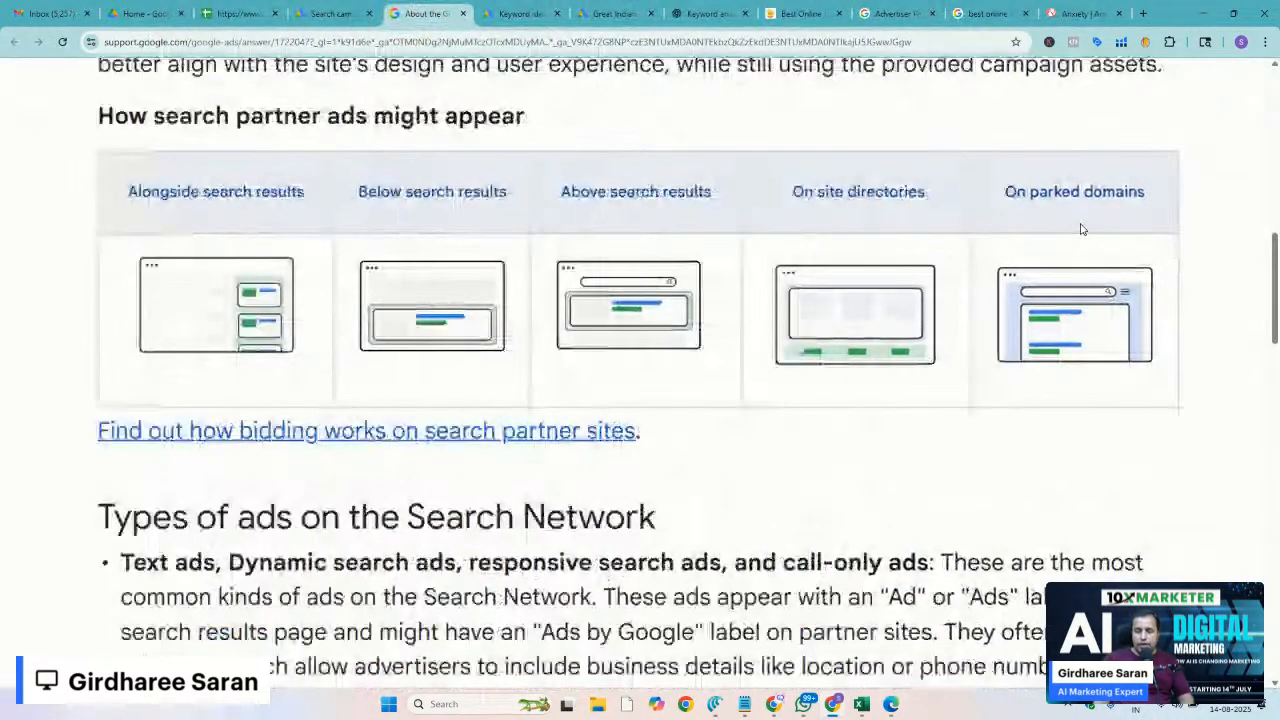
scroll(1080, 230, up, 1)
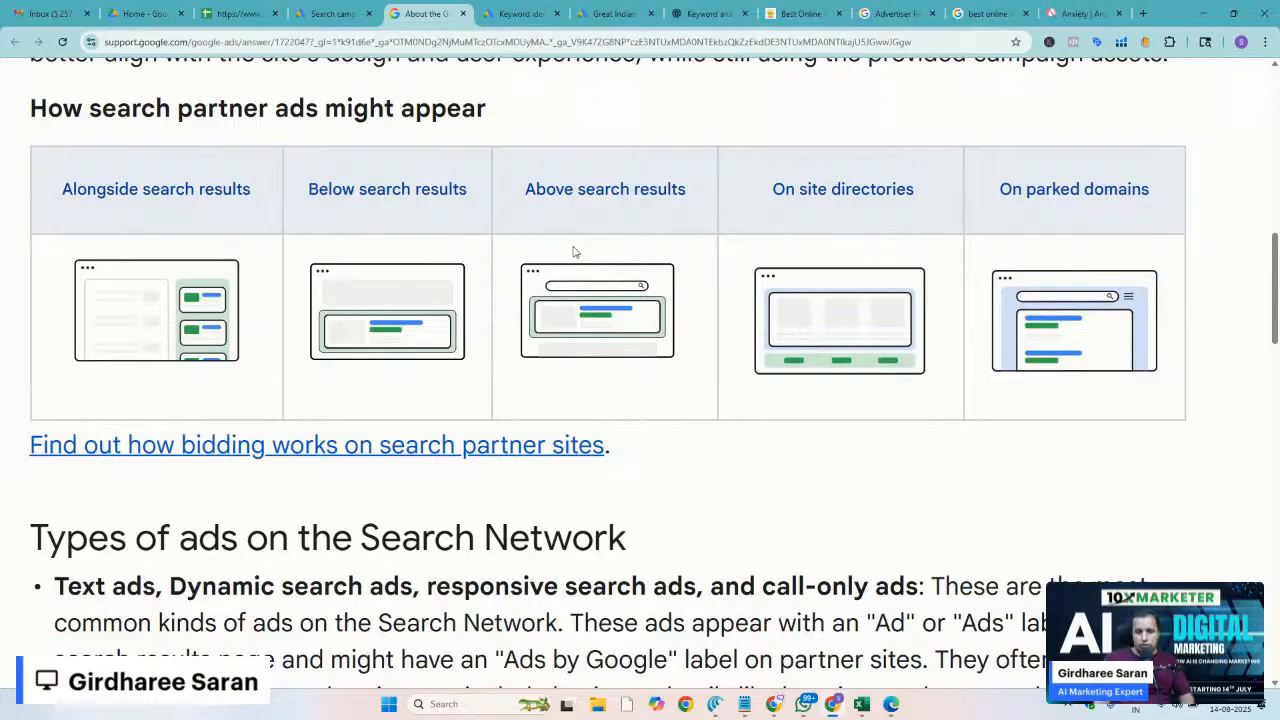
key(ctrl+minus)
key(ctrl+minus)
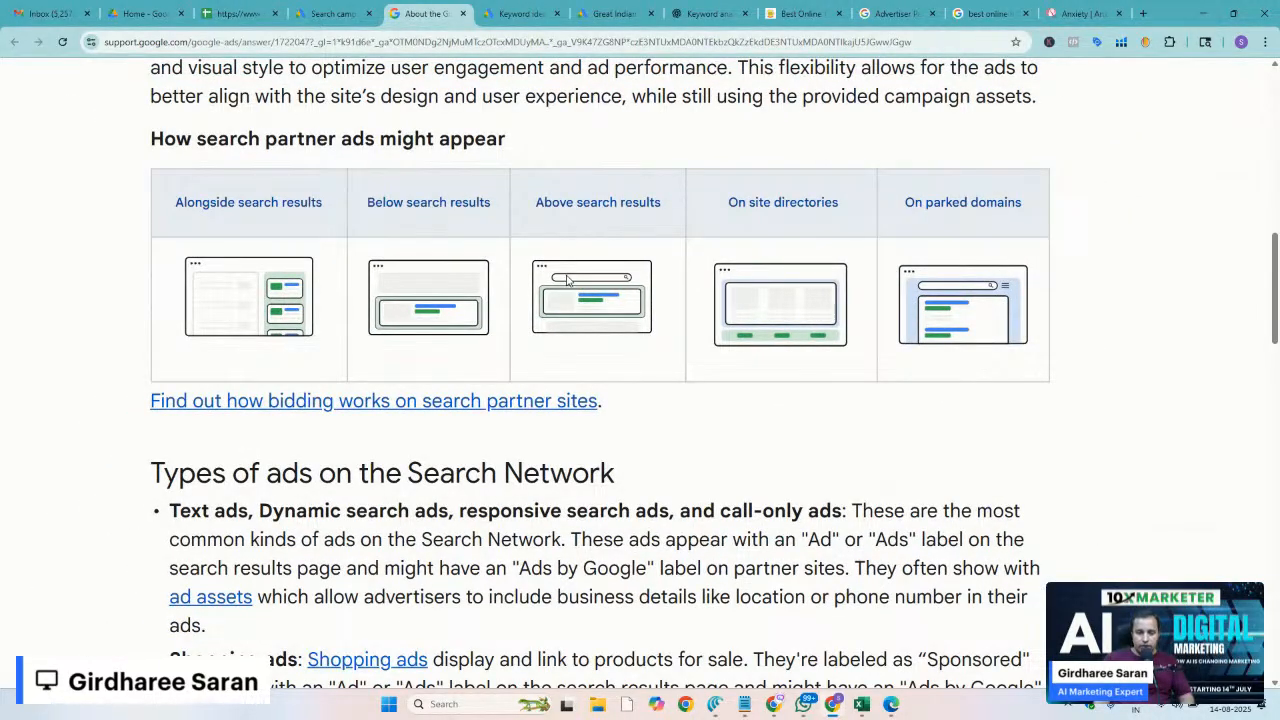
scroll(567, 280, up, 1)
scroll(575, 330, down, 1)
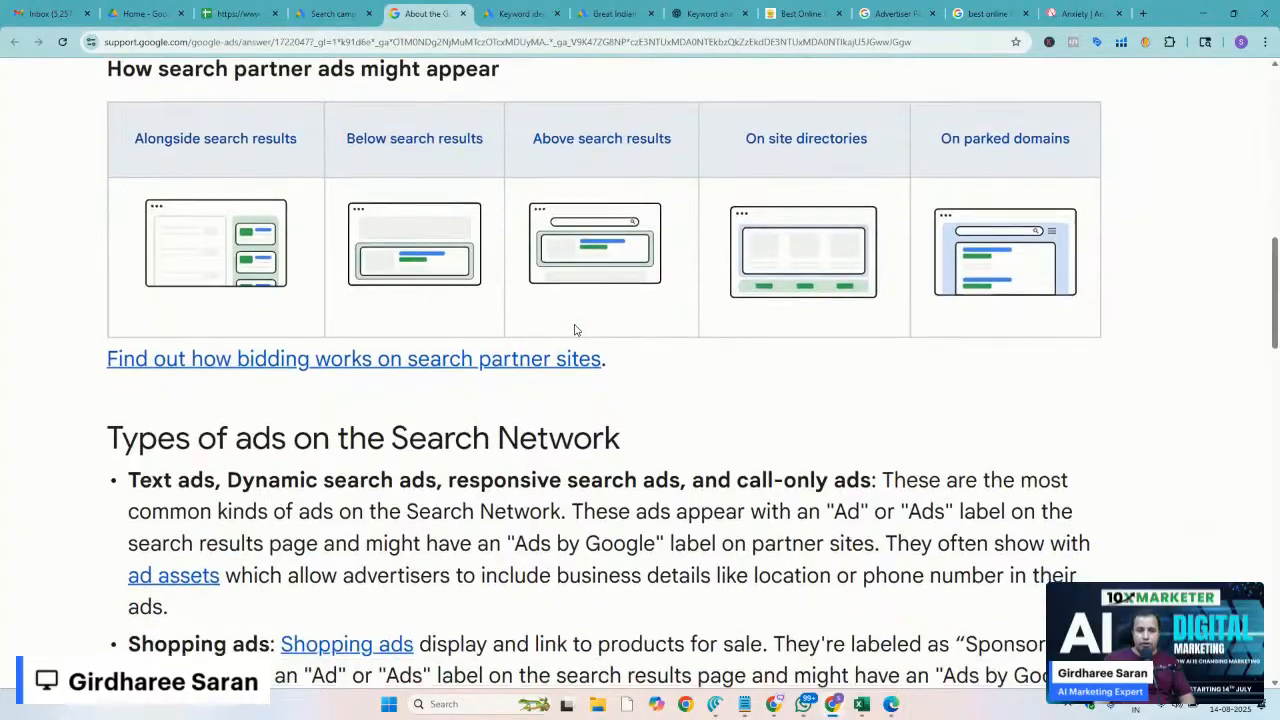
scroll(575, 330, down, 9)
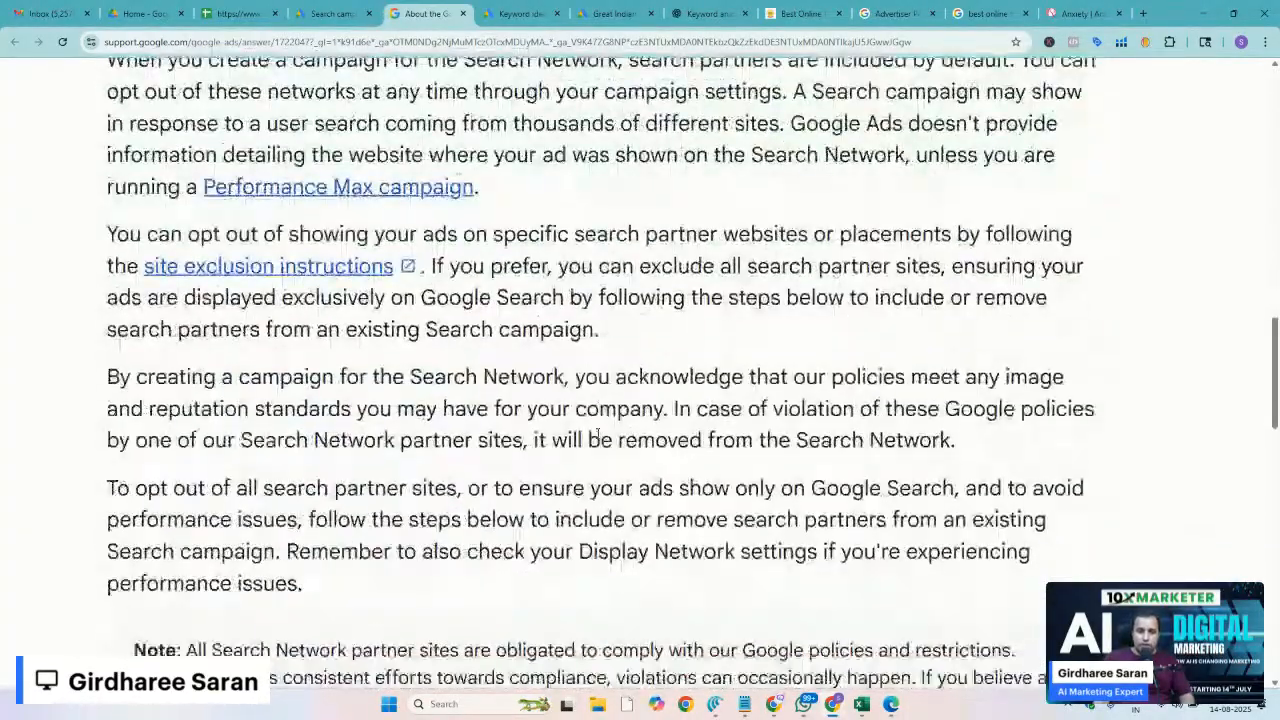
Return to the campaign draft and exclude both the Google Search Partners Network and the Google Display Network
click(337, 10)
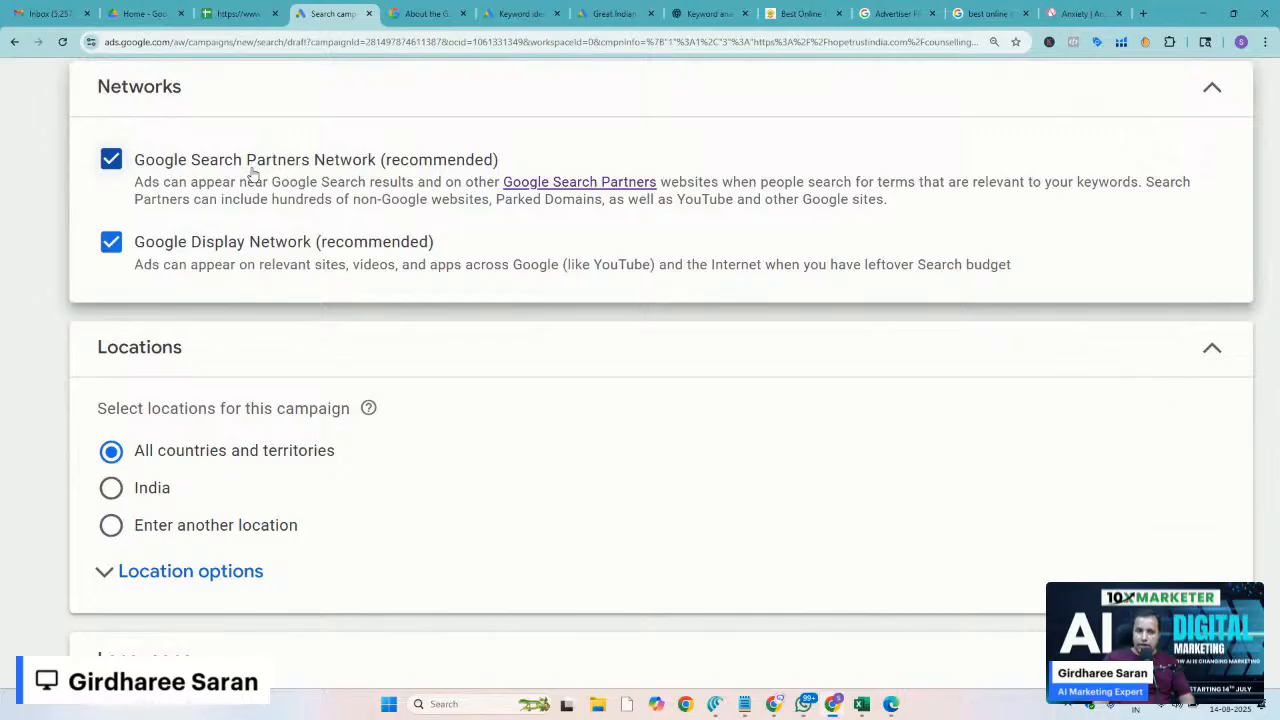
click(112, 162)
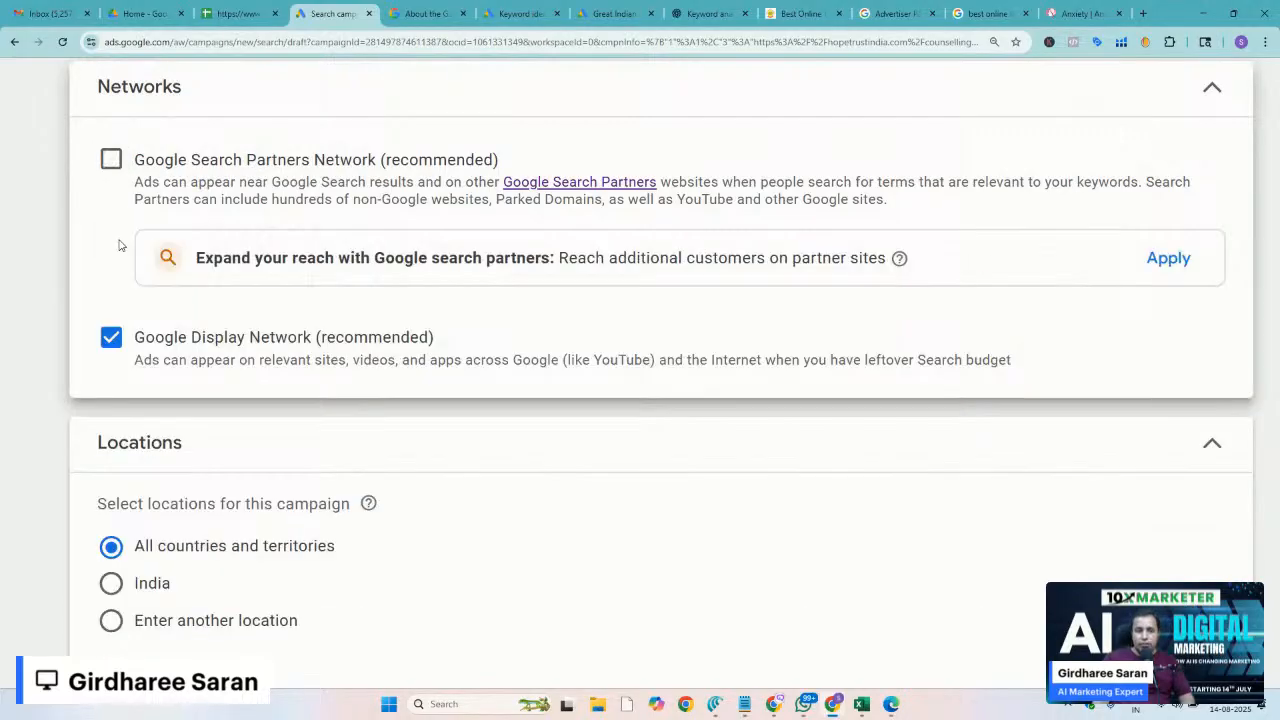
click(110, 339)
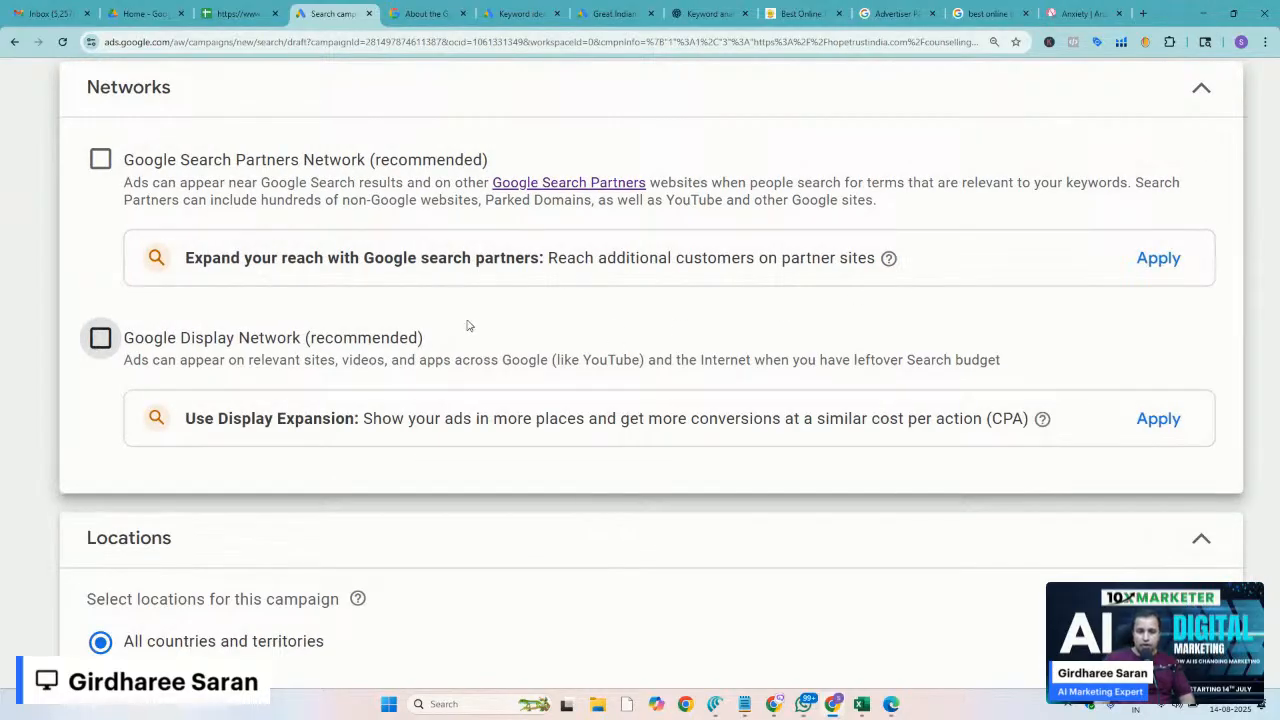
Read the Google Display Network description for where ads can appear and view the Locations options
double_click(612, 359)
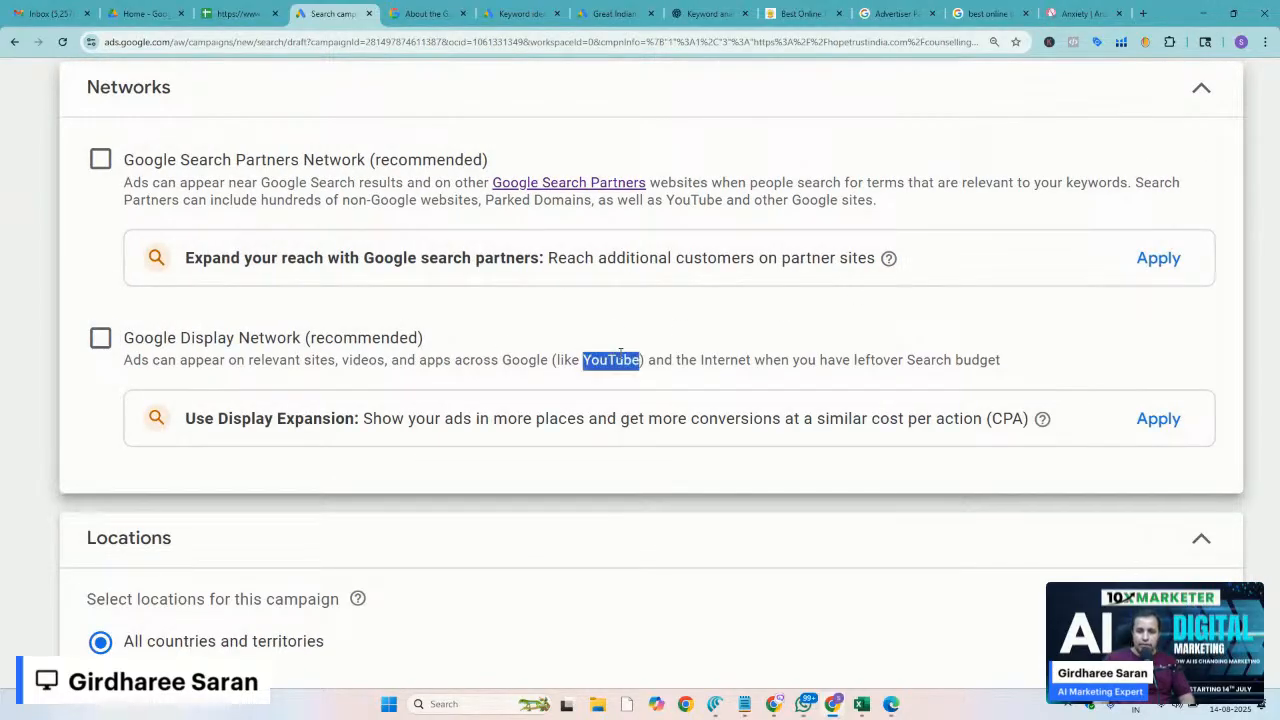
scroll(618, 358, down, 1)
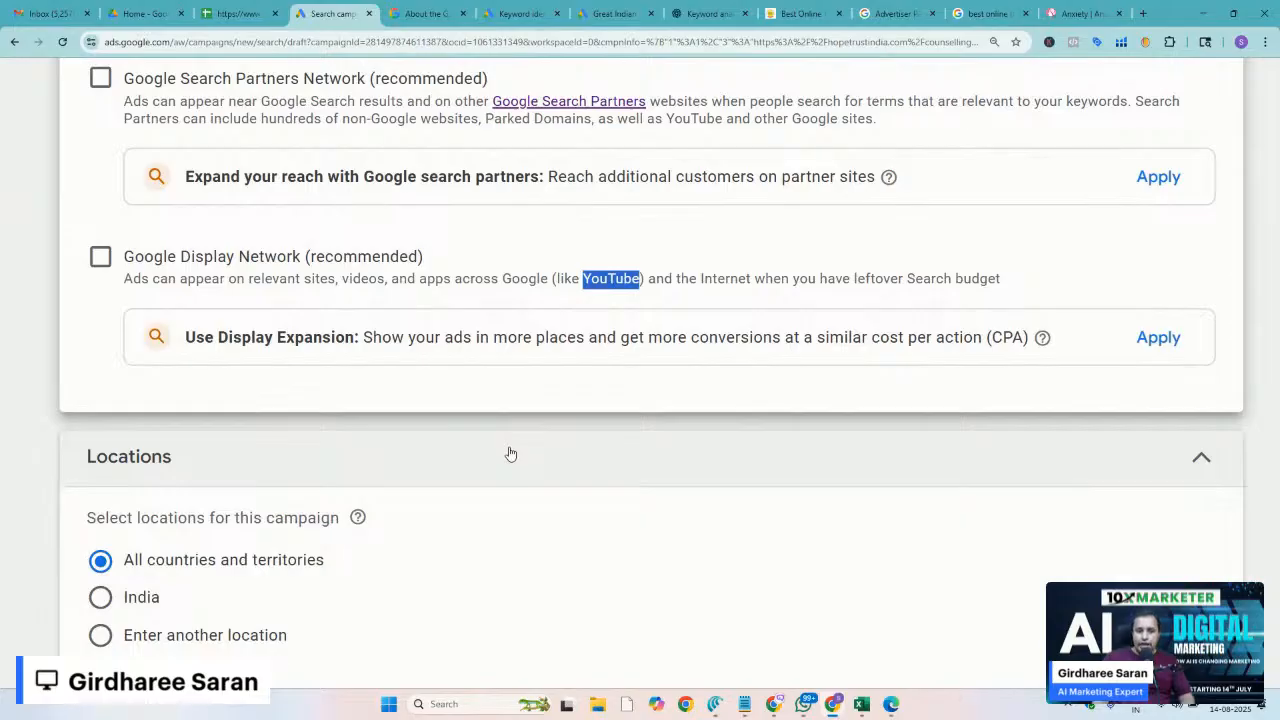
double_click(509, 278)
scroll(511, 278, down, 1)
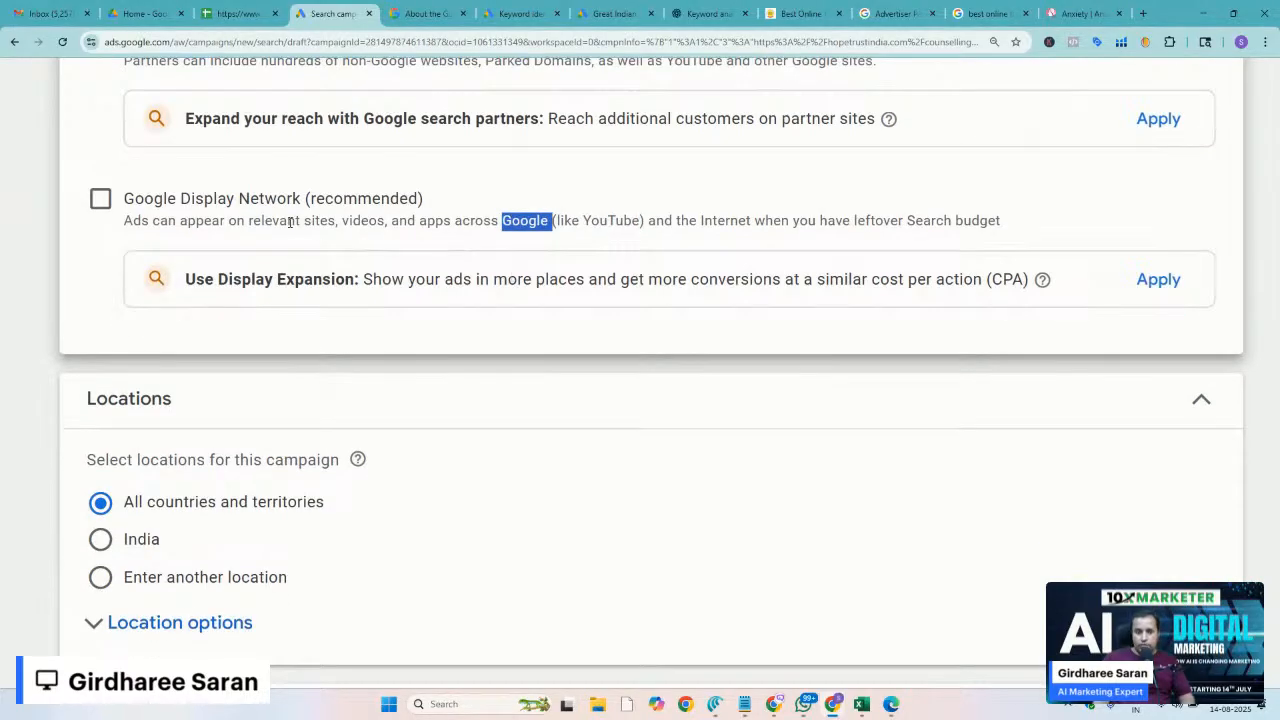
scroll(413, 401, down, 3)
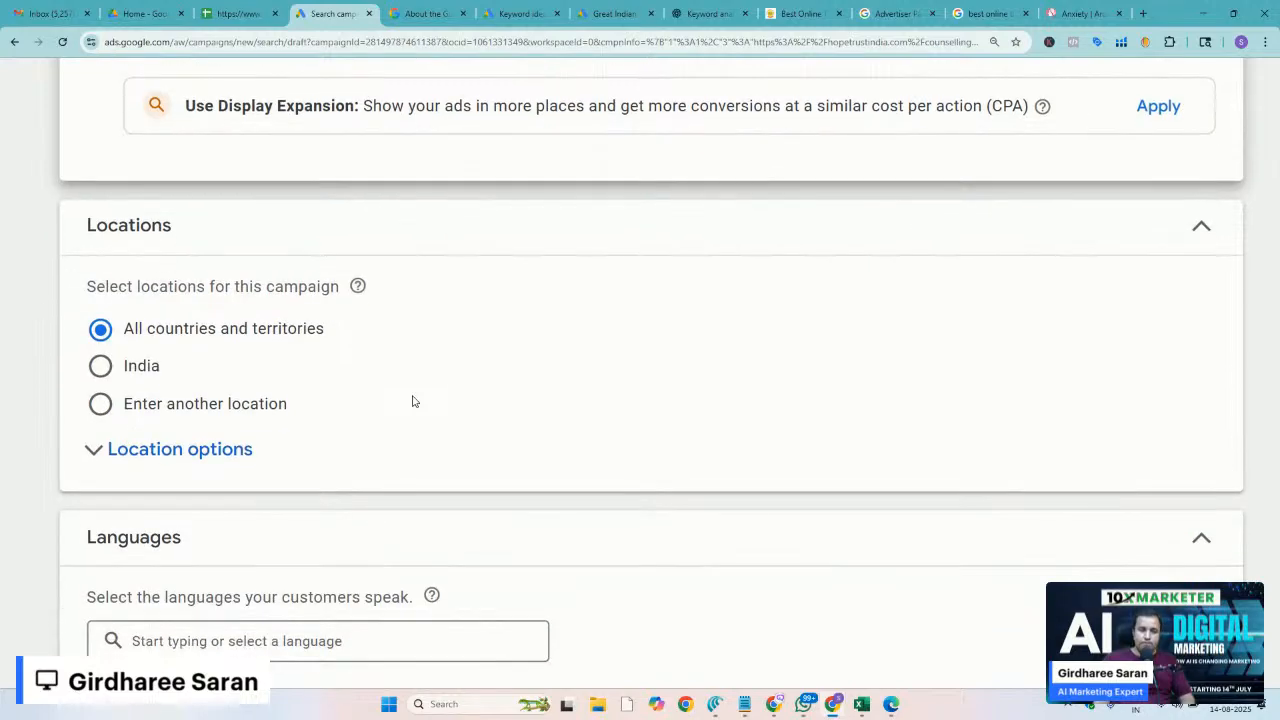
Recheck the network settings and expand the campaign's location options to show the Include choices
scroll(357, 369, up, 6)
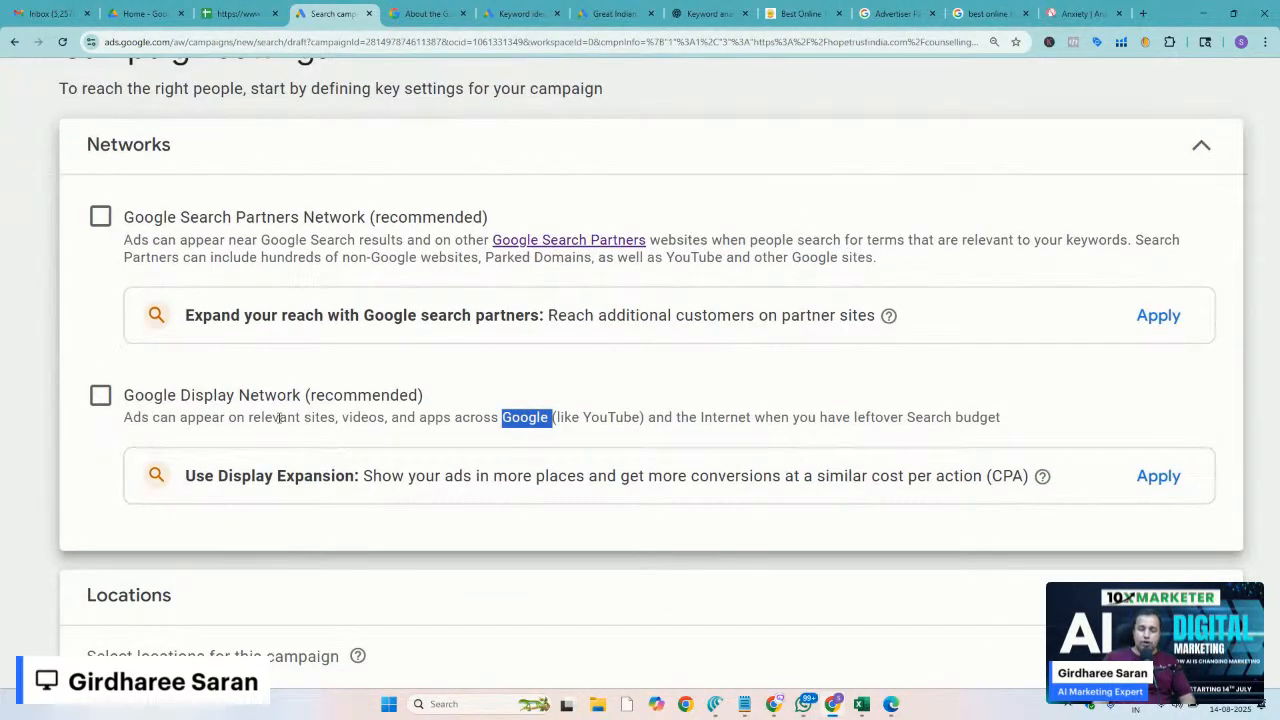
scroll(279, 418, down, 1)
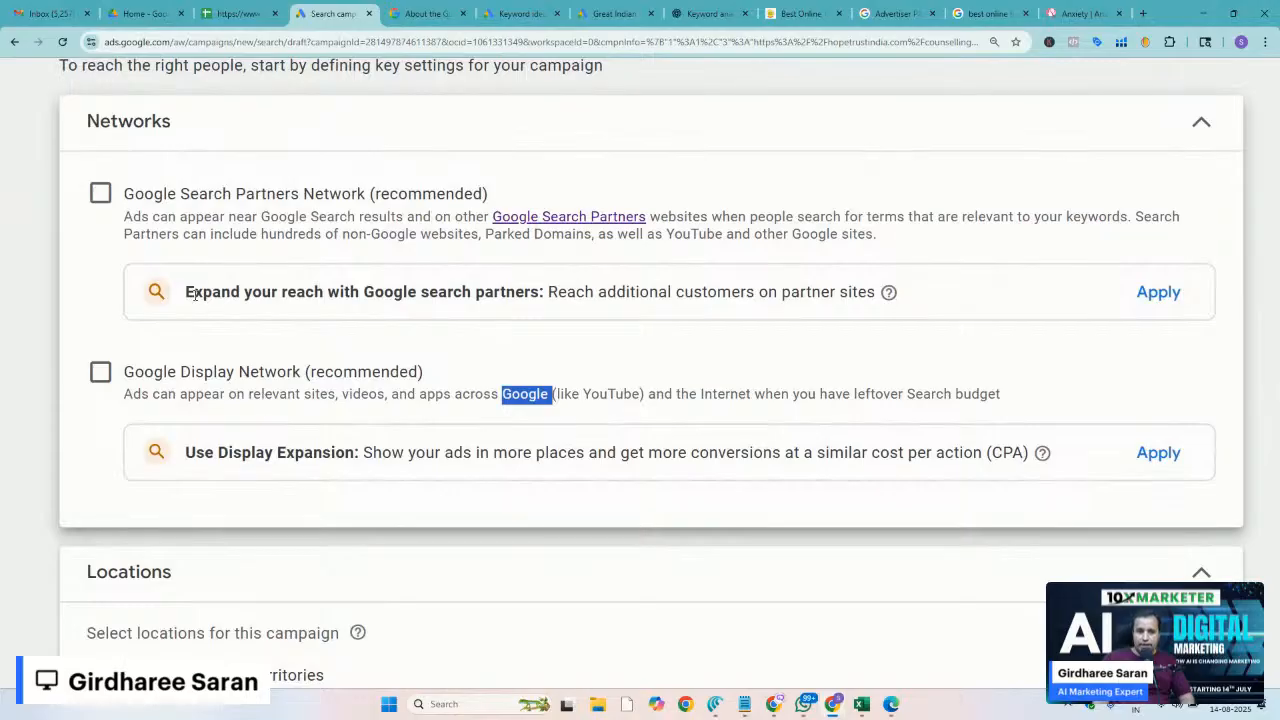
scroll(336, 260, down, 6)
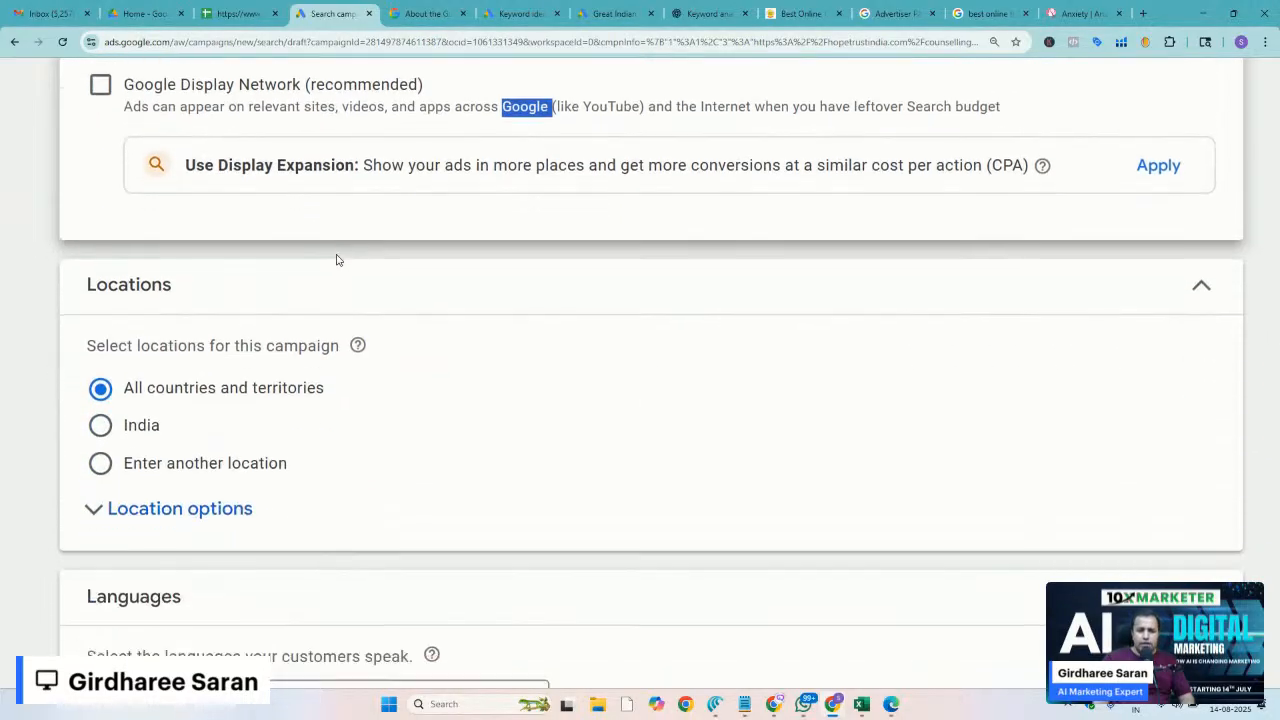
scroll(284, 383, down, 1)
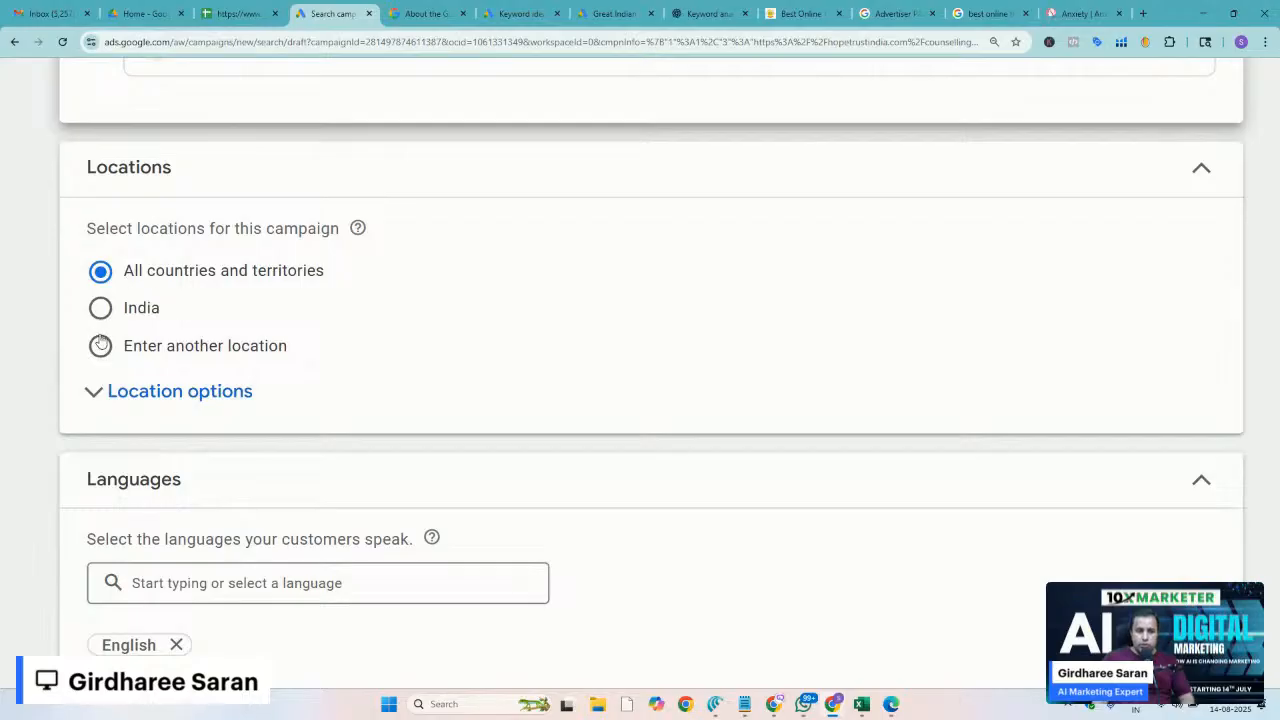
click(97, 395)
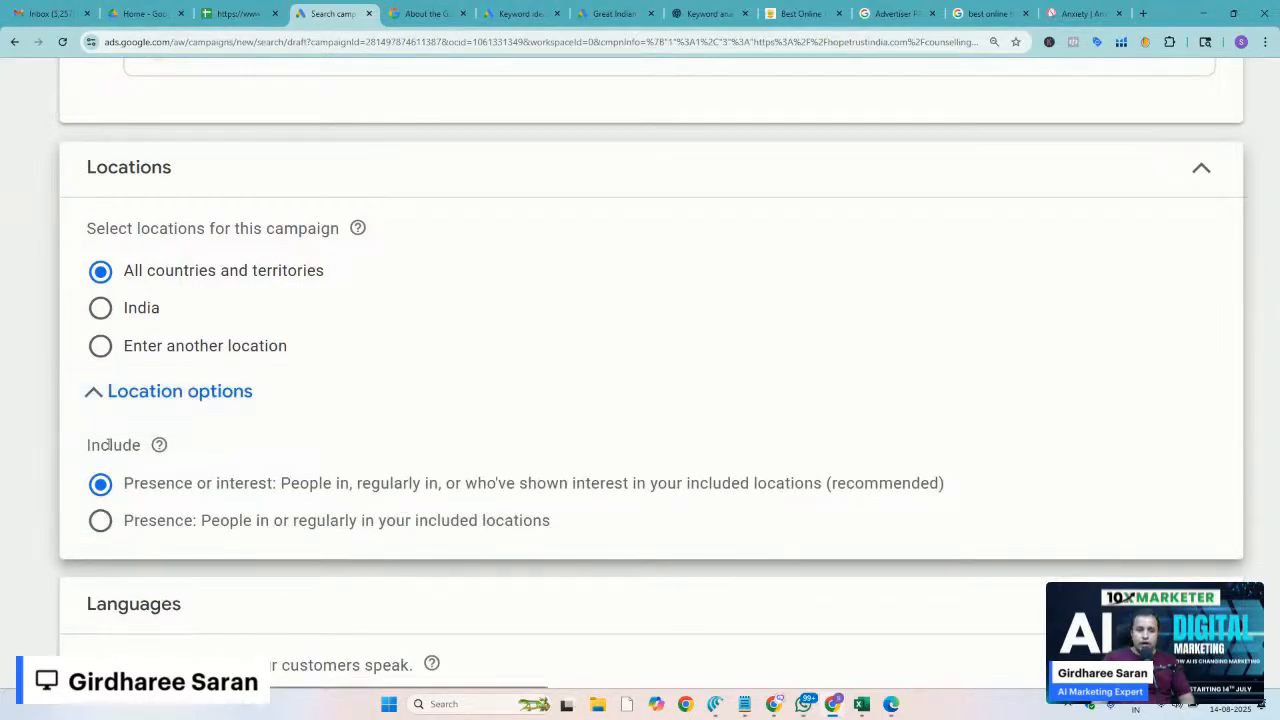
double_click(106, 446)
scroll(108, 450, down, 1)
scroll(107, 450, up, 3)
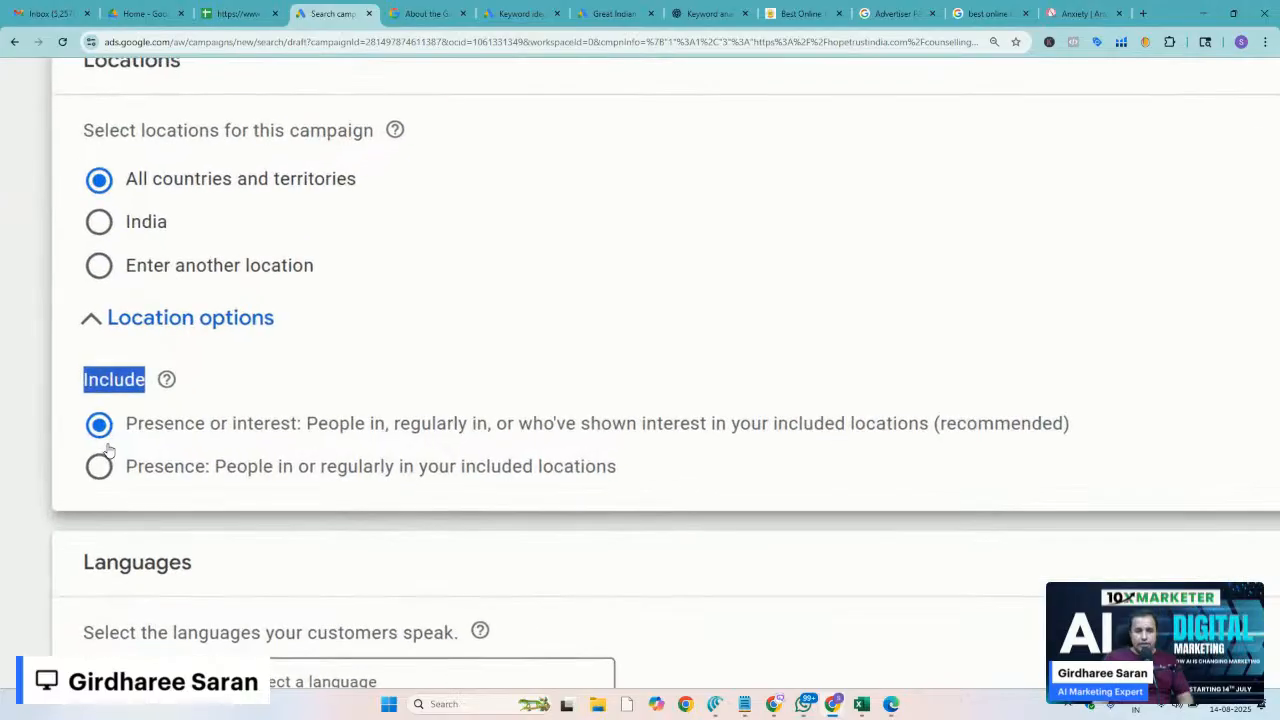
Target India and set the Include option to Presence: People in or regularly in your included locations
click(96, 197)
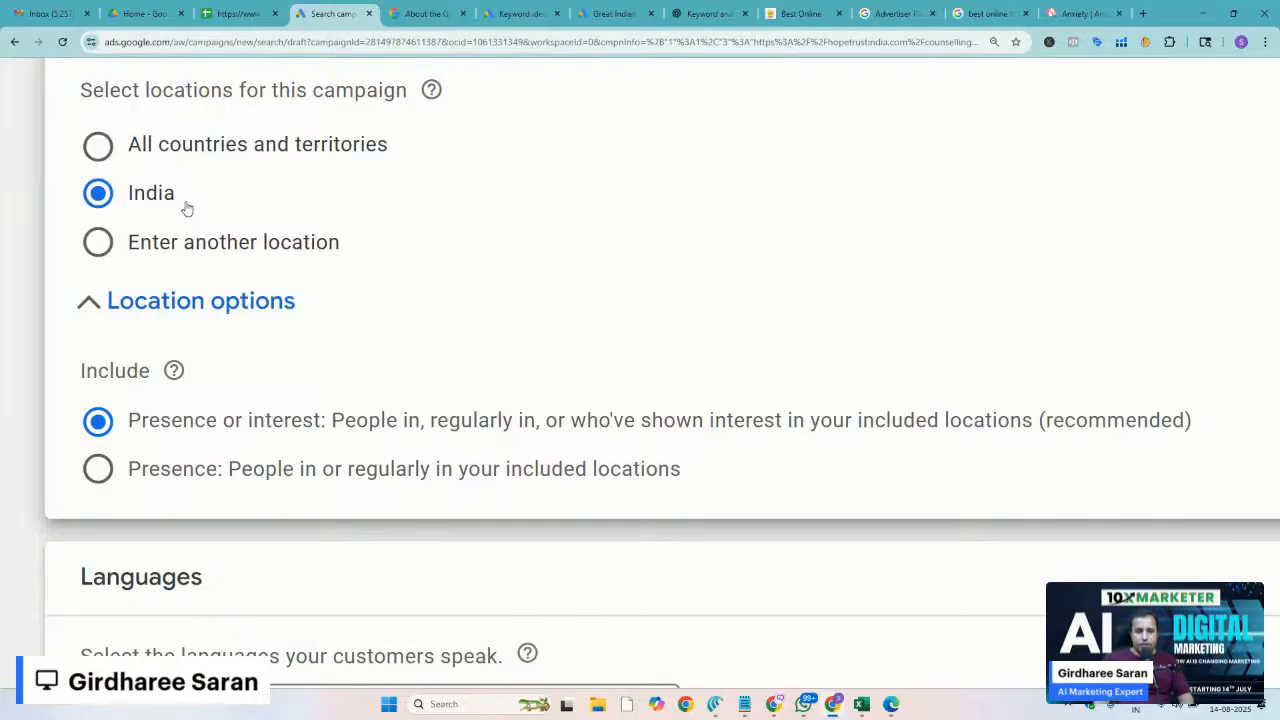
scroll(224, 372, up, 3)
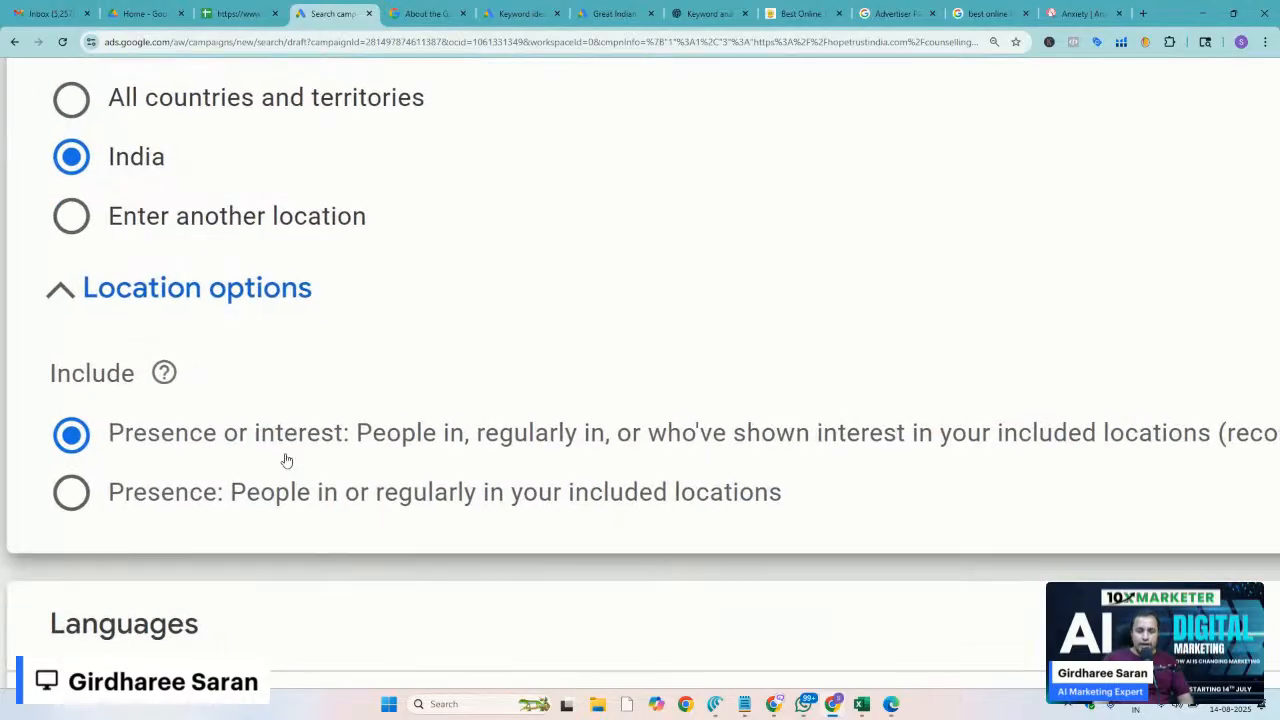
key(Down)
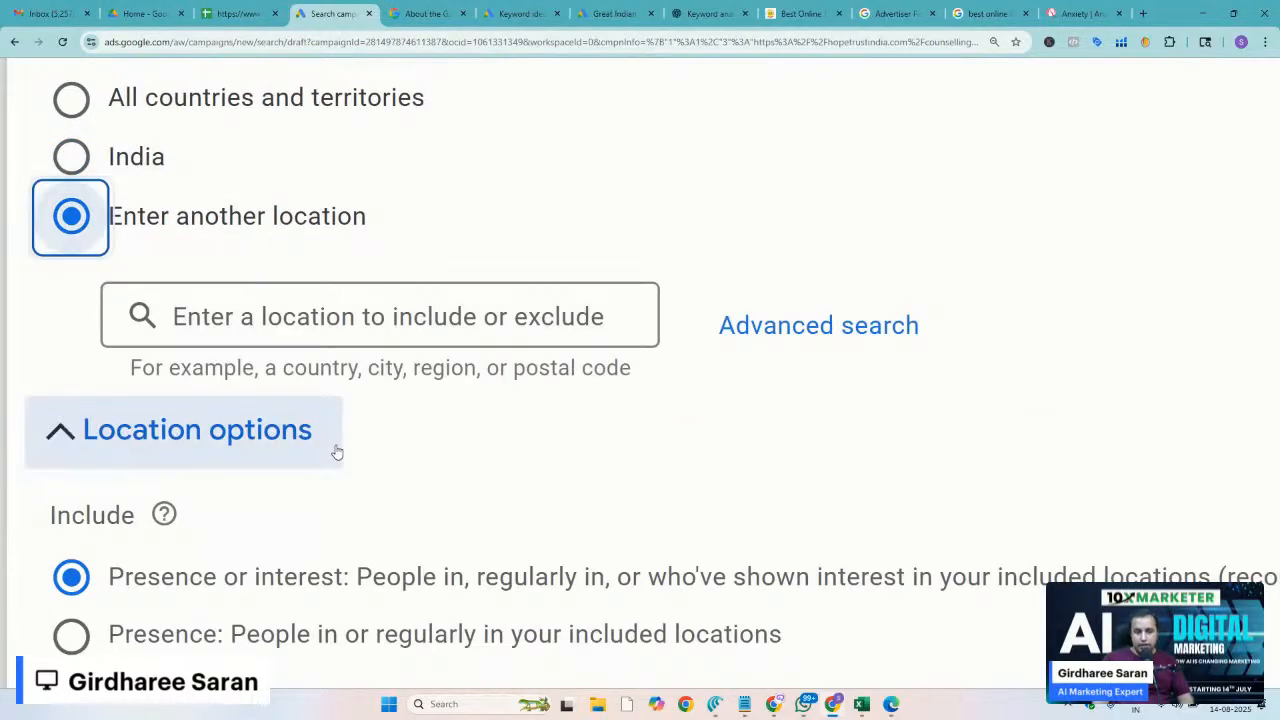
click(71, 157)
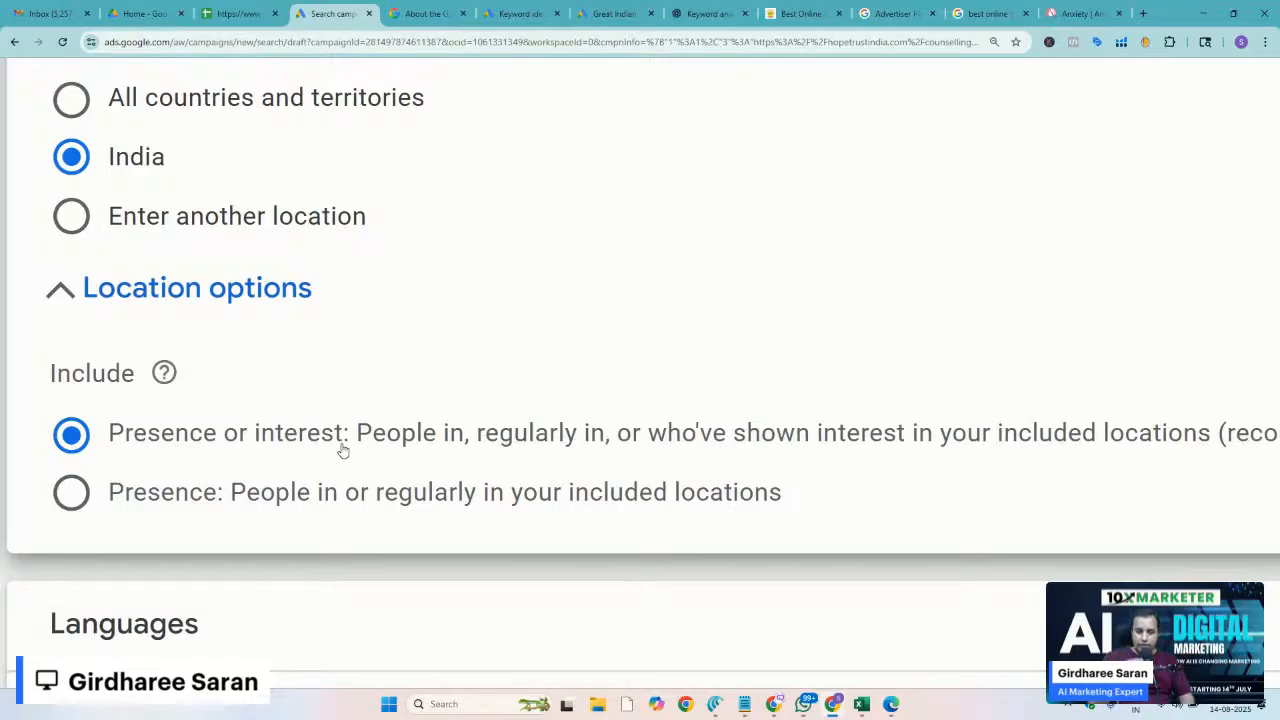
click(331, 504)
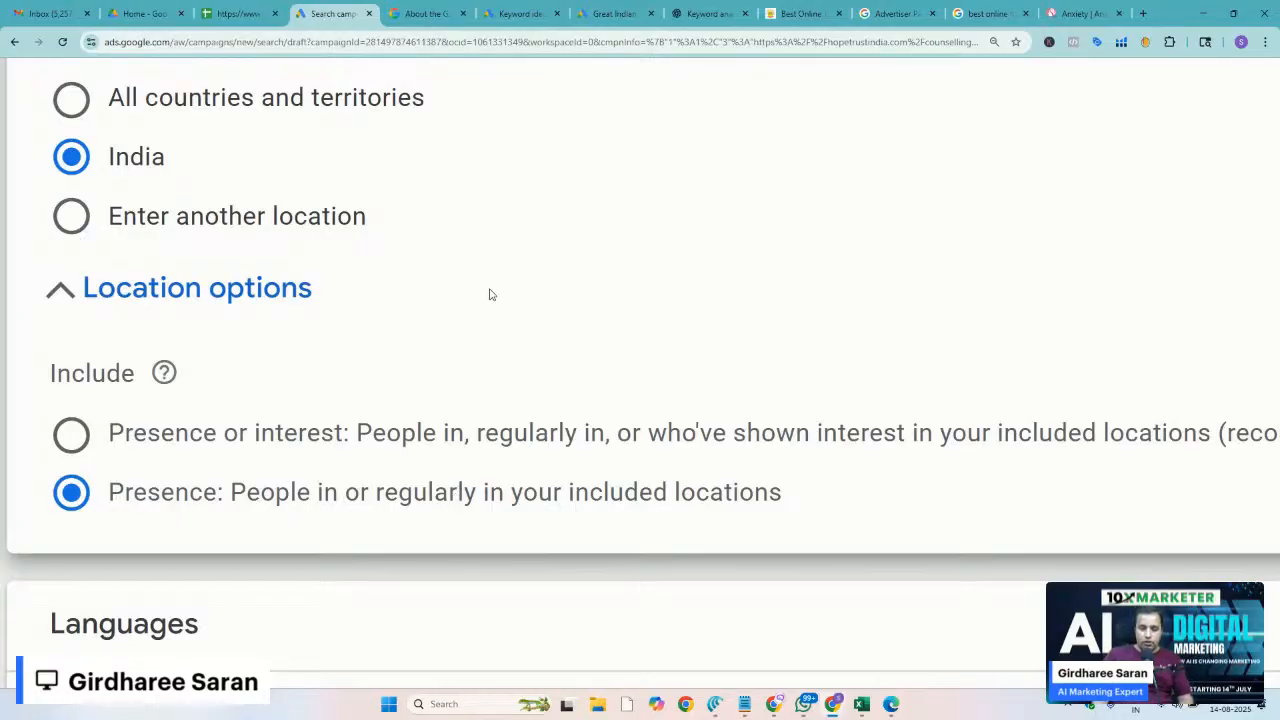
Change the location choice to Enter another location and open its advanced search
key(ctrl+minus)
key(ctrl+minus)
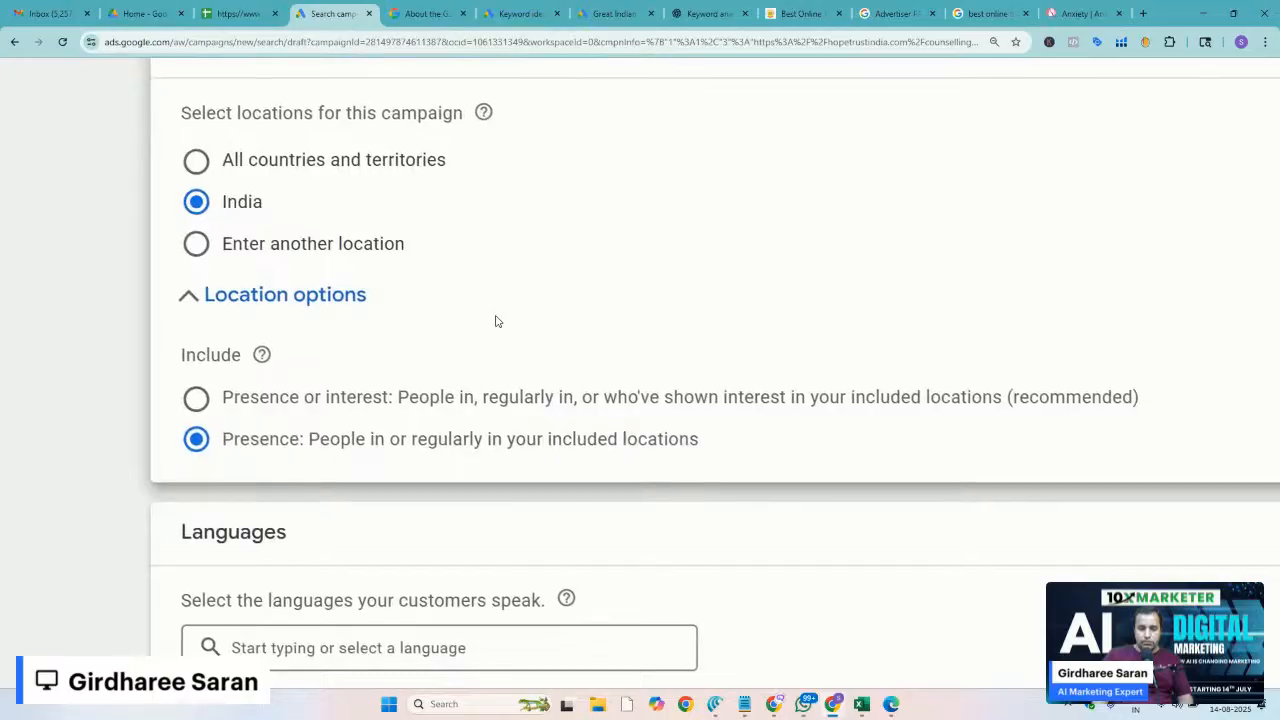
click(190, 244)
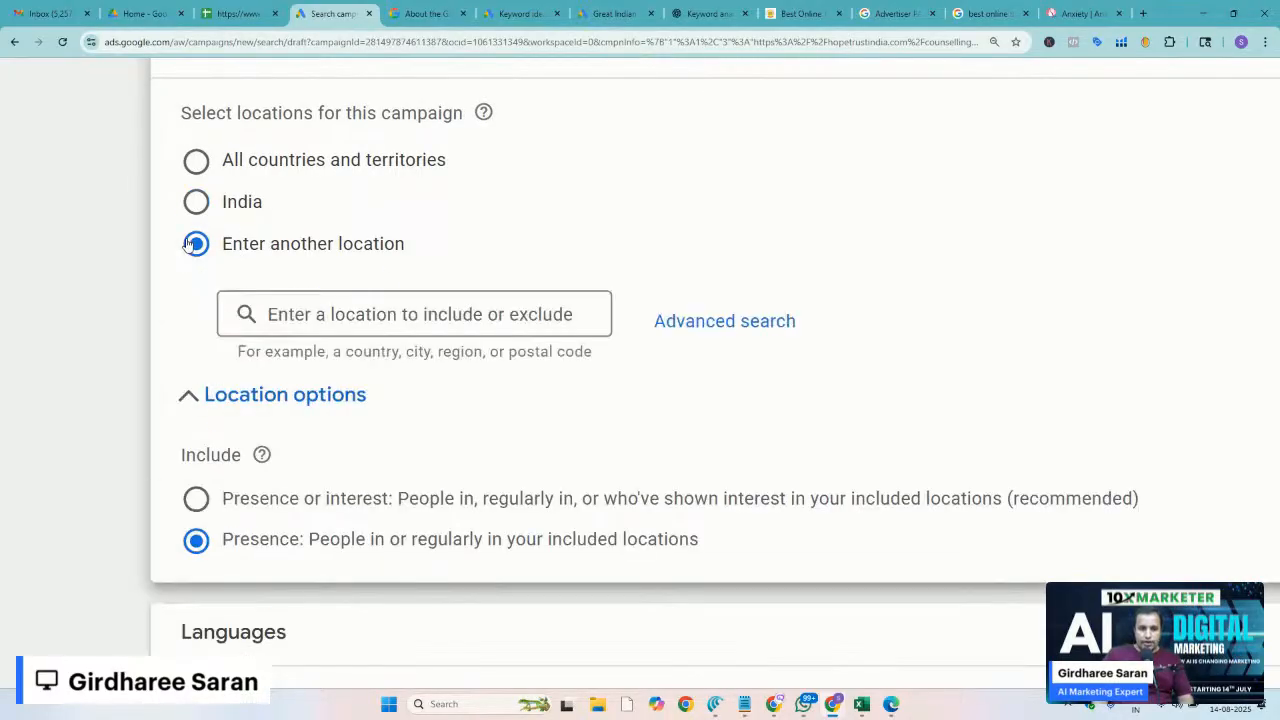
click(311, 307)
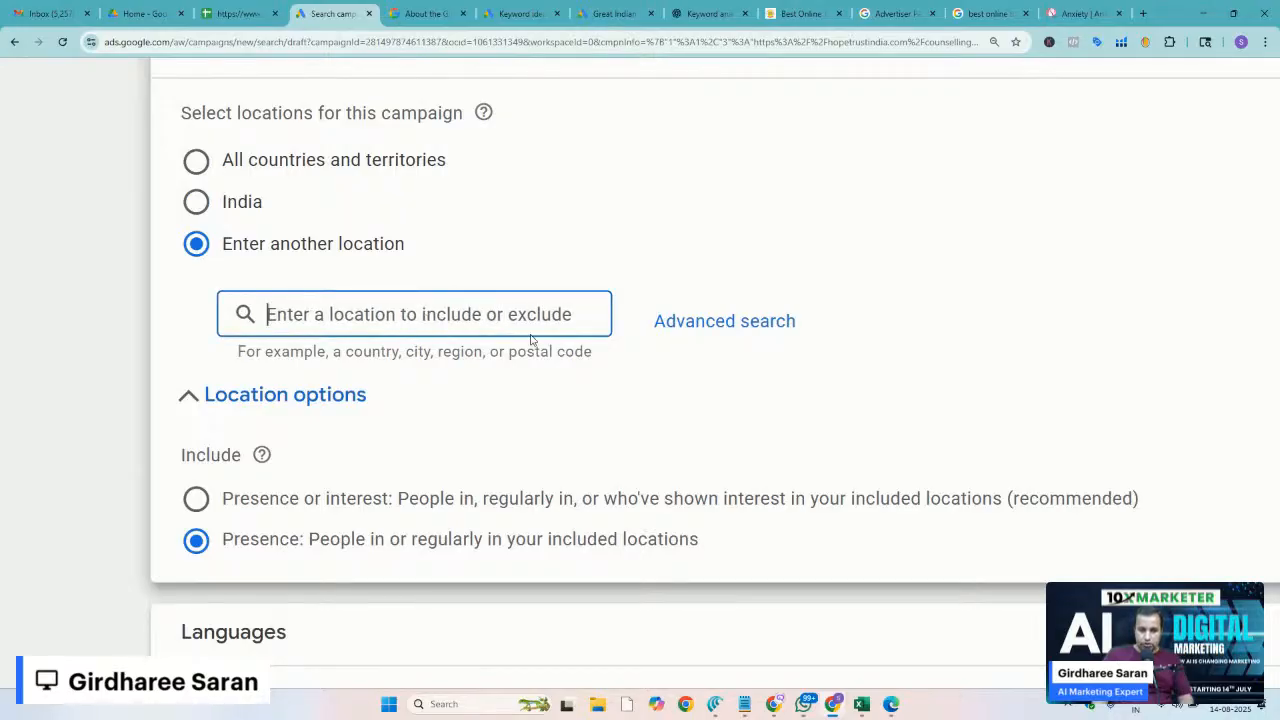
click(717, 328)
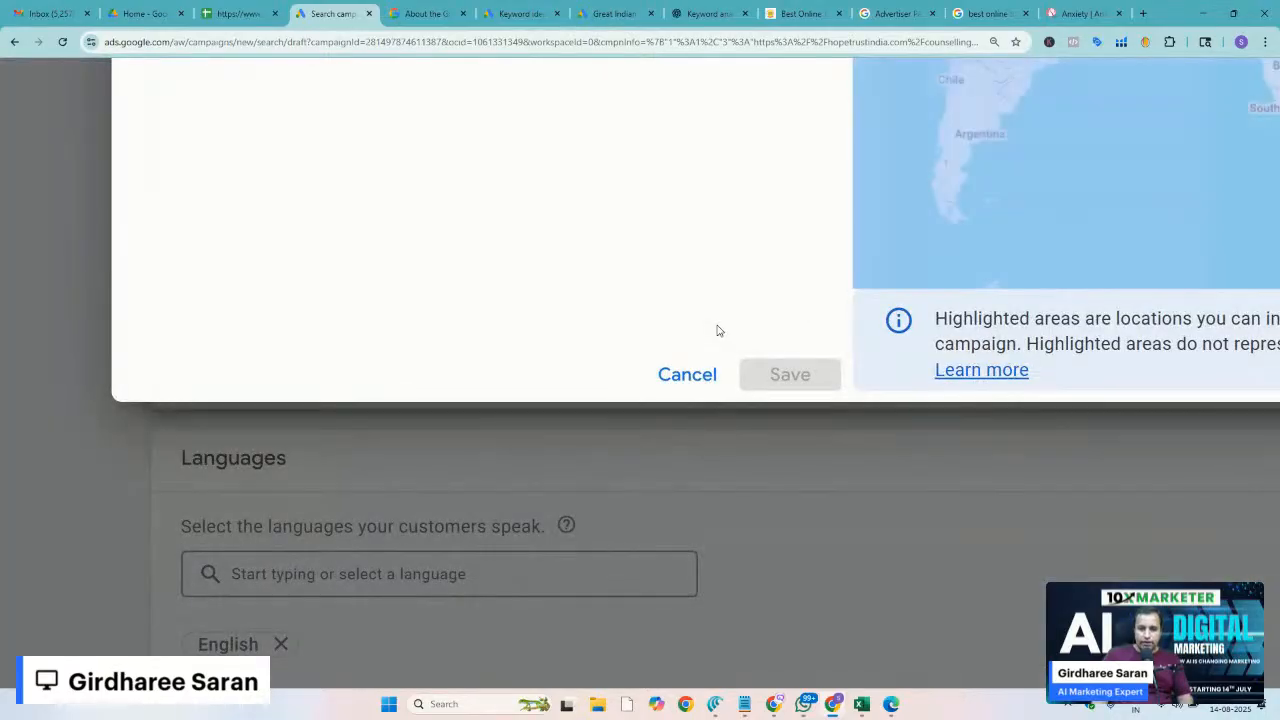
key(ctrl+minus)
key(ctrl+minus)
key(ctrl+minus)
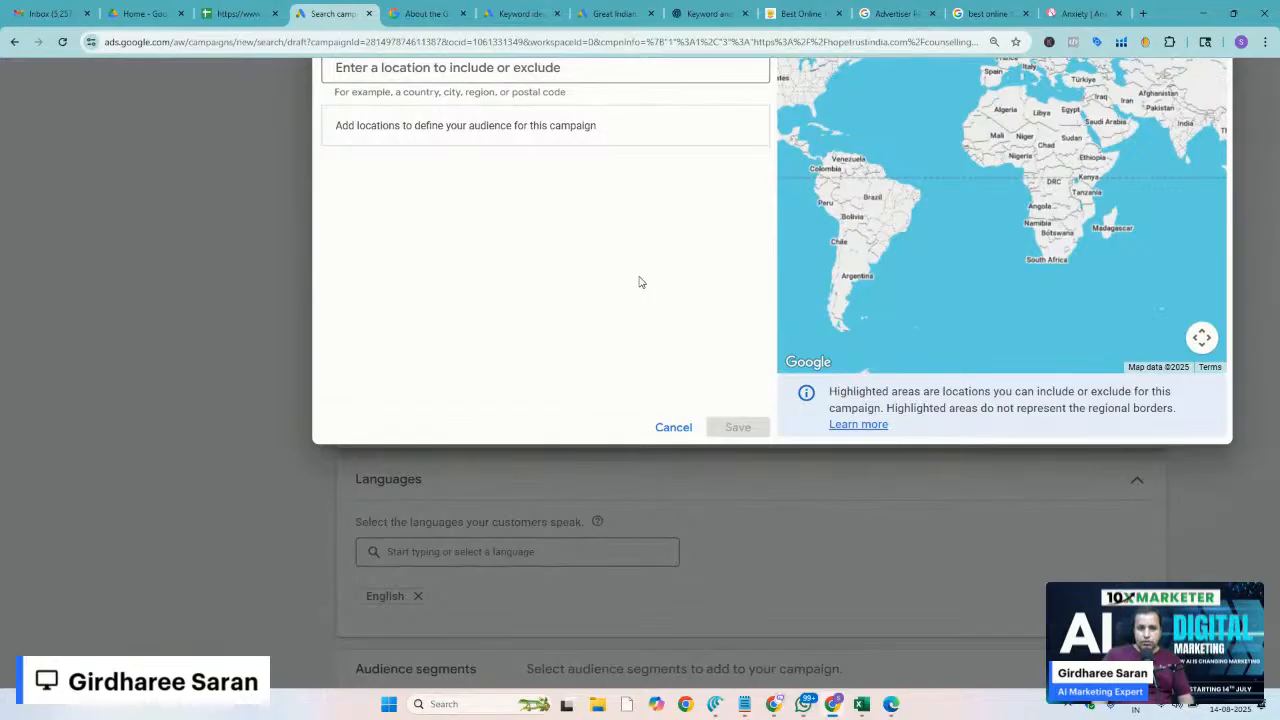
scroll(641, 282, down, 3)
scroll(641, 282, up, 4)
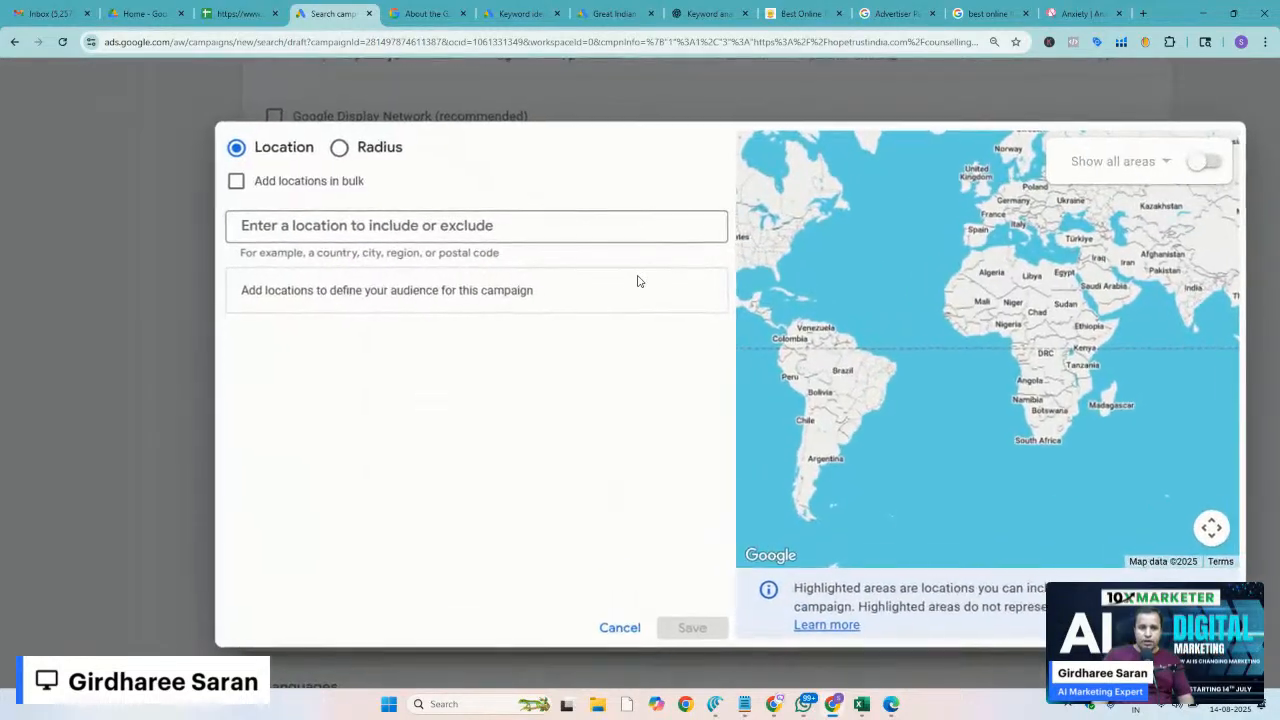
scroll(638, 281, up, 2)
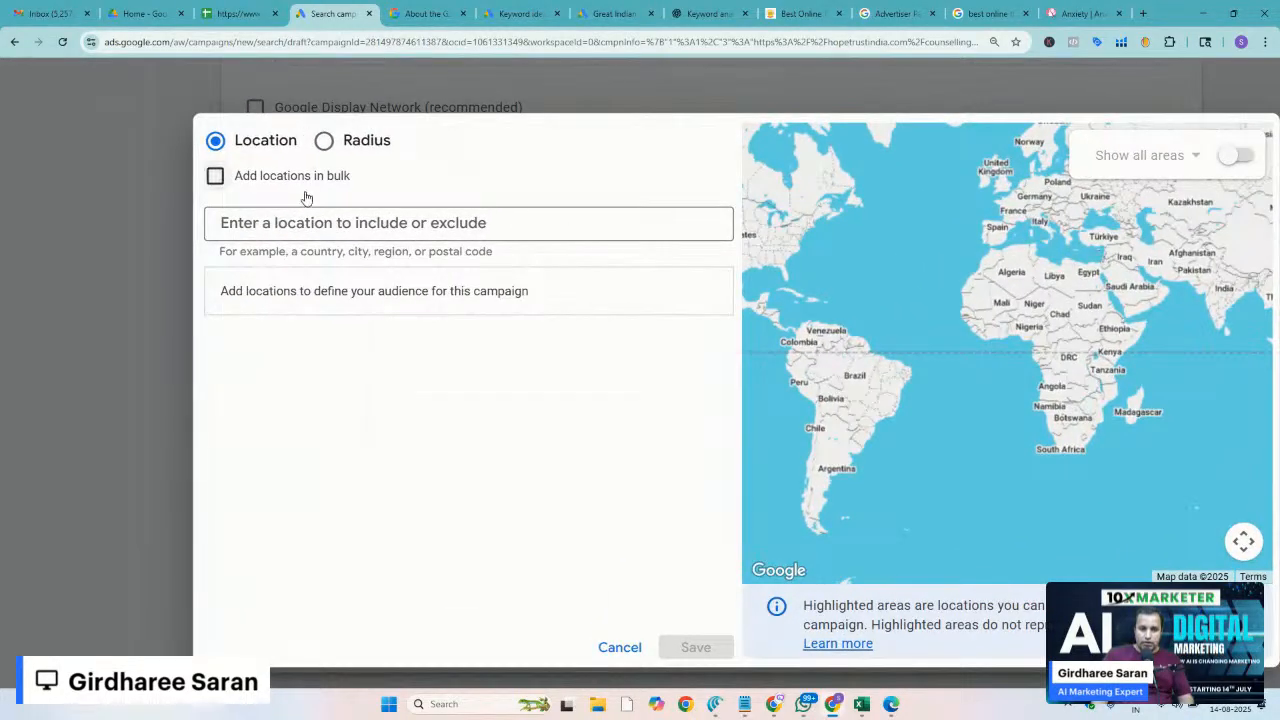
Switch the advanced location search to Radius targeting, ready for entering a place name
click(303, 222)
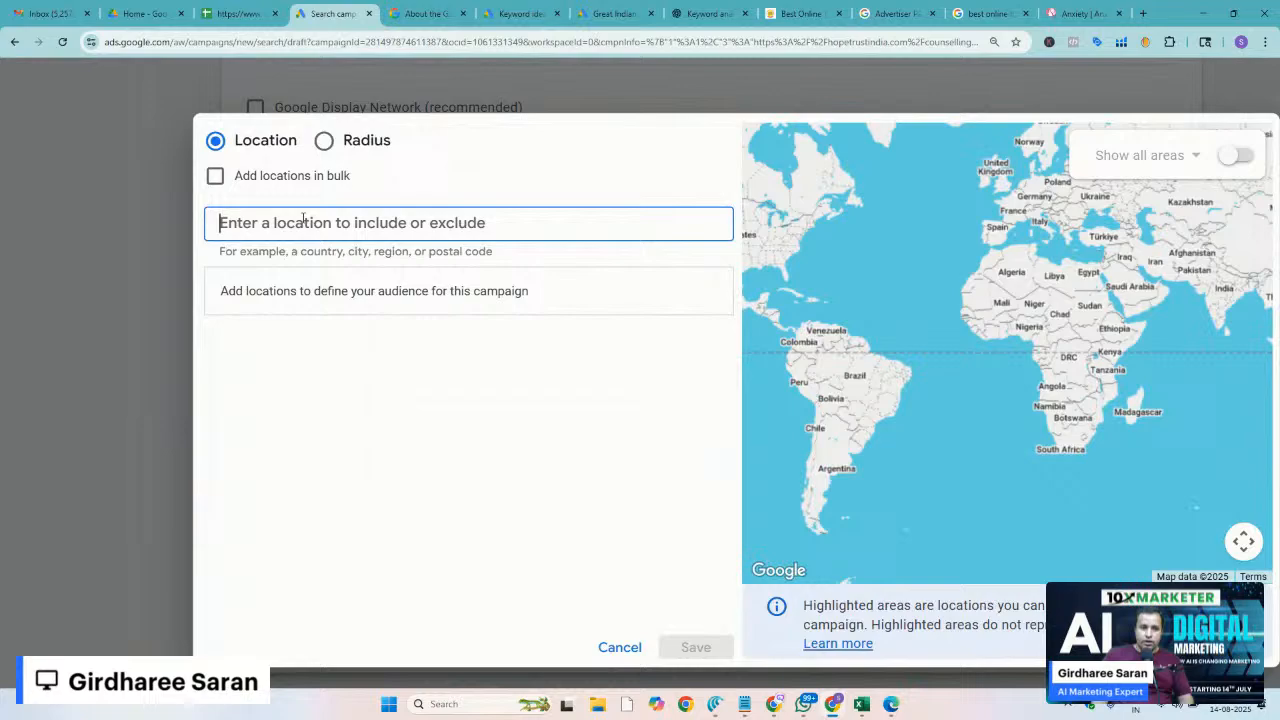
click(324, 142)
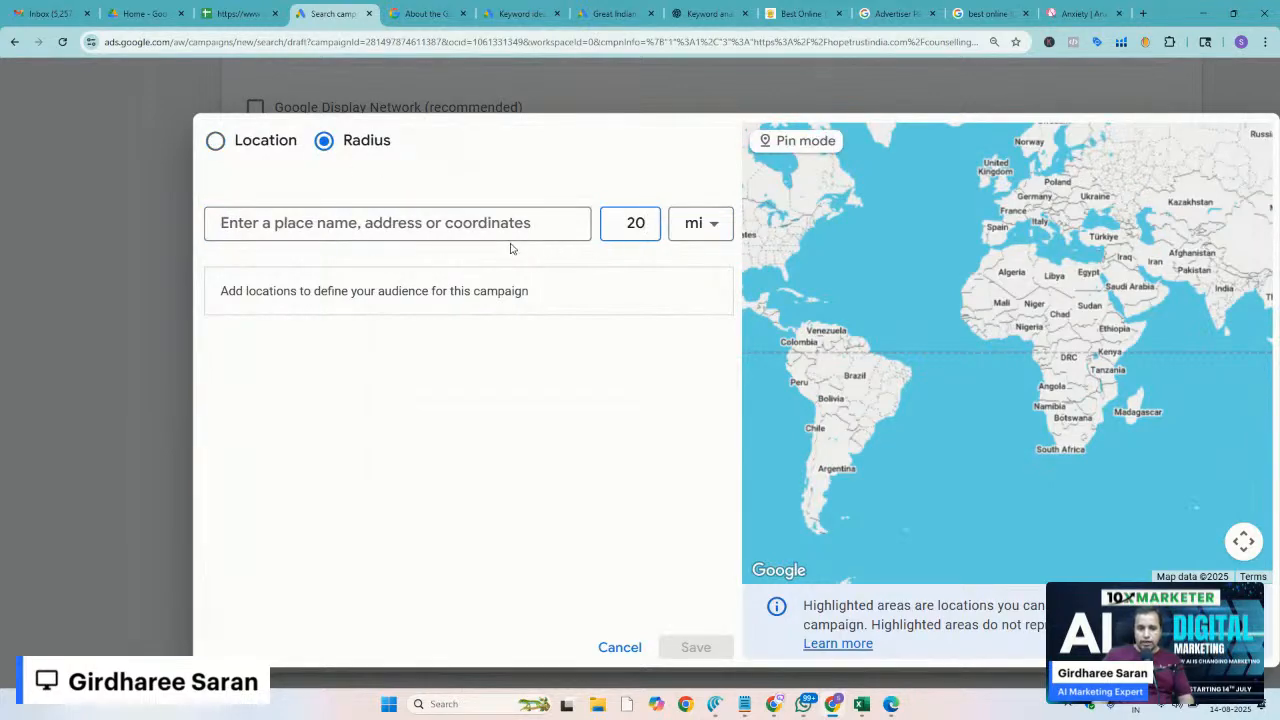
click(393, 218)
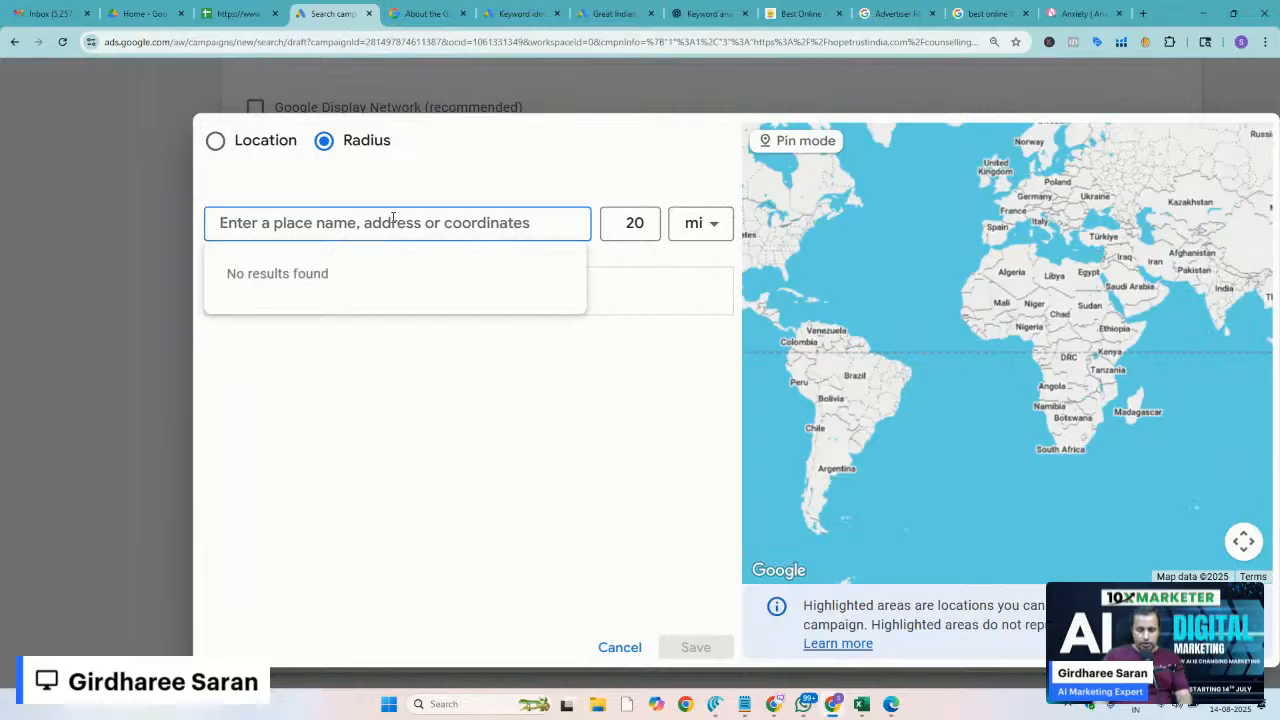
text(Gurgaon)
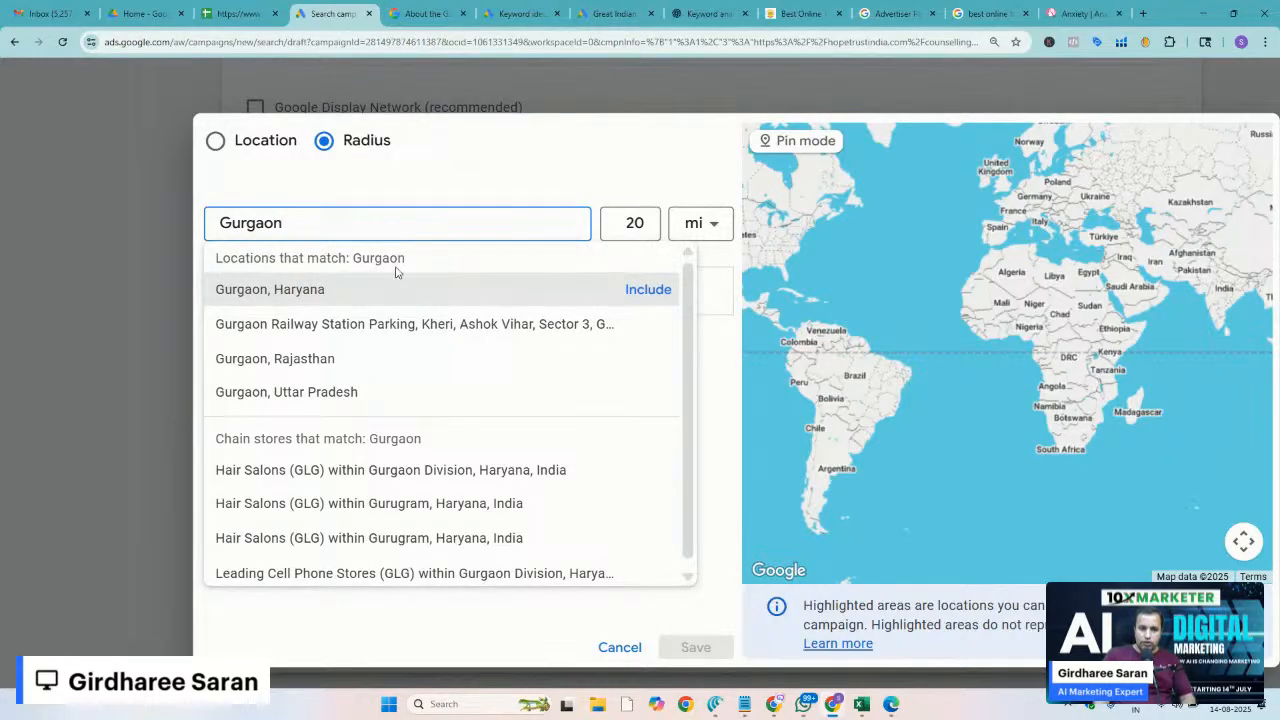
key(BackSpace)
key(BackSpace)
key(BackSpace)
key(BackSpace)
key(BackSpace)
key(BackSpace)
key(BackSpace)
Search for sector 14 and include Sector 14, Gurugram, Haryana with a 20 mi radius
text(se)
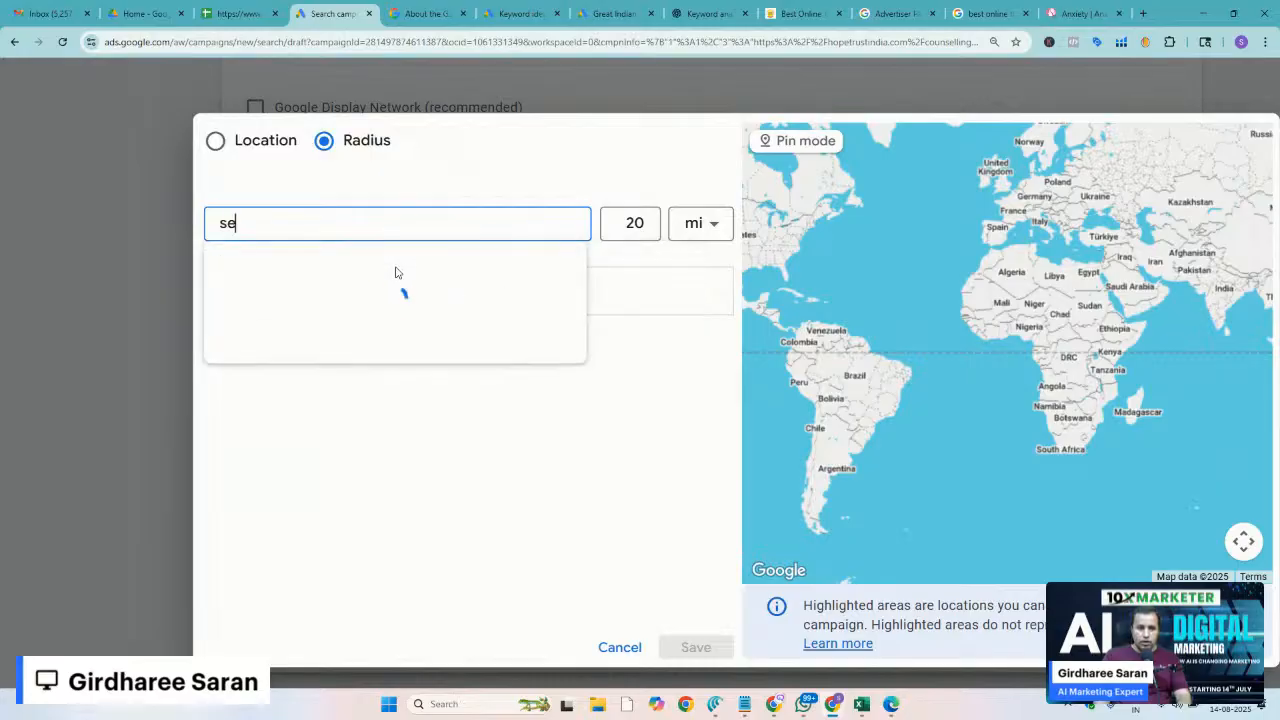
text(ctor 1)
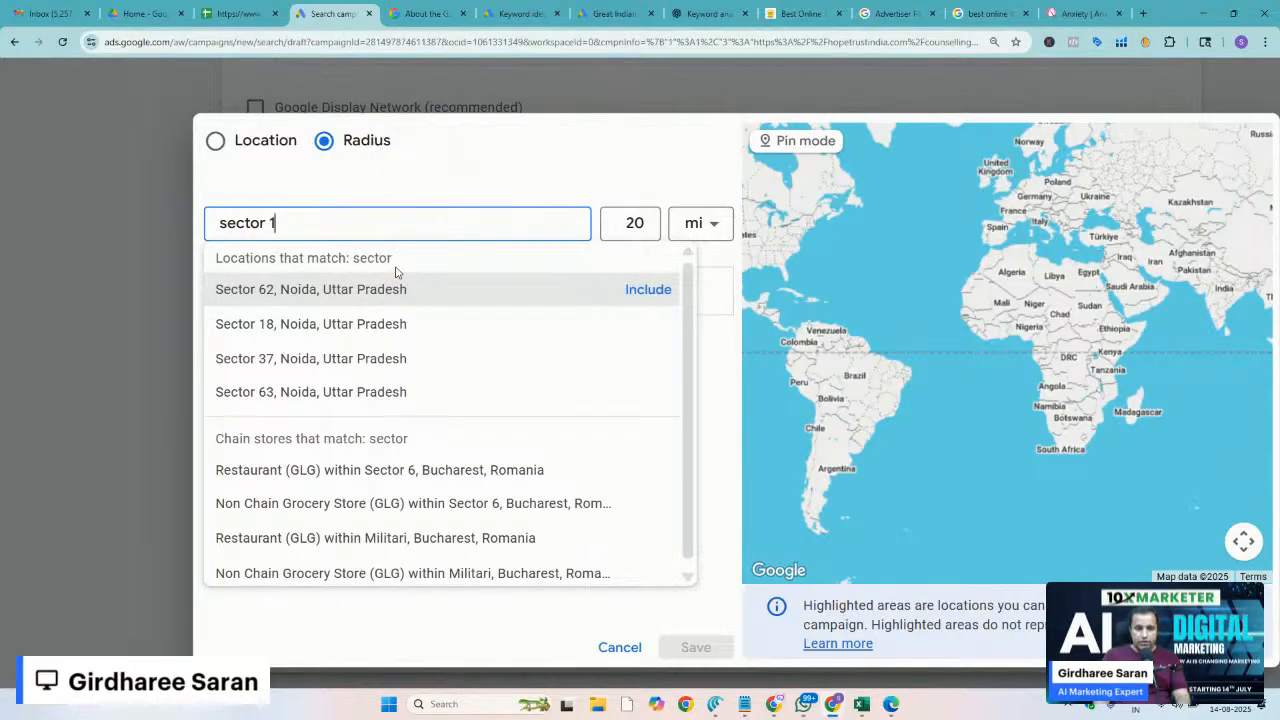
text(4)
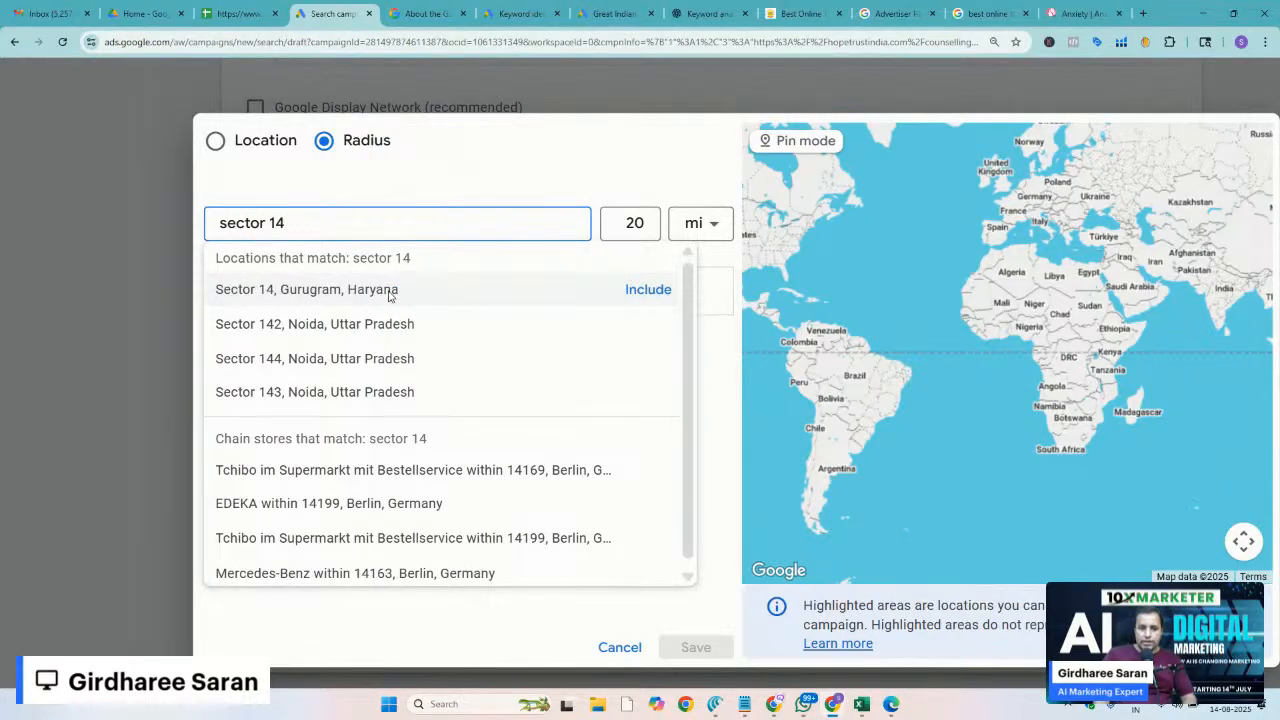
click(646, 292)
Set the radius for new entries to 5 and change the Sector 14, Gurugram target radius to 5 mi
double_click(635, 223)
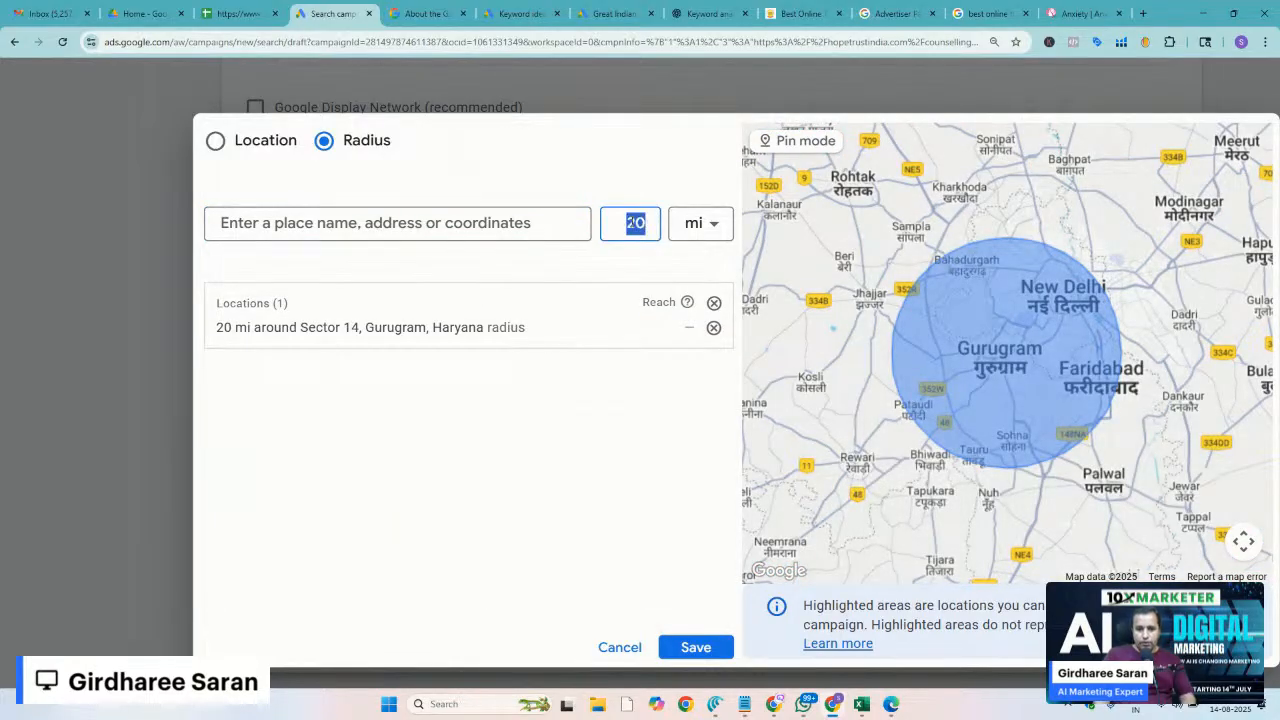
text(5)
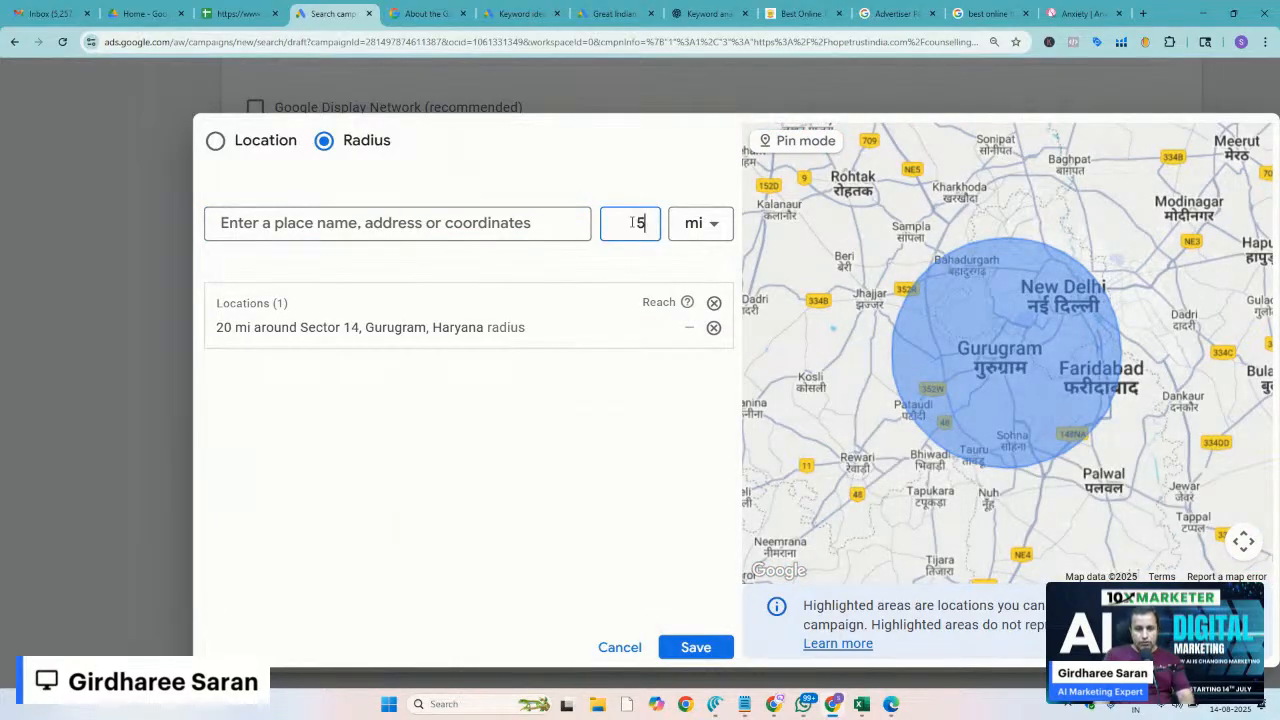
click(603, 413)
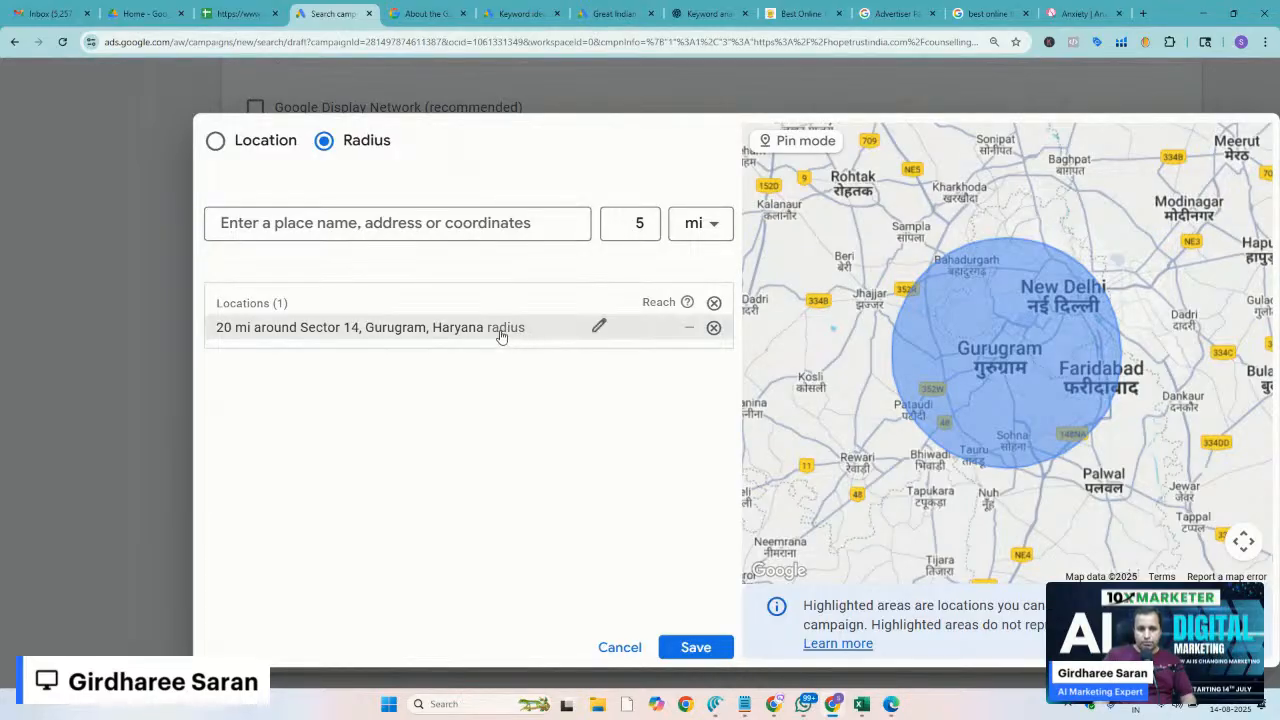
click(592, 329)
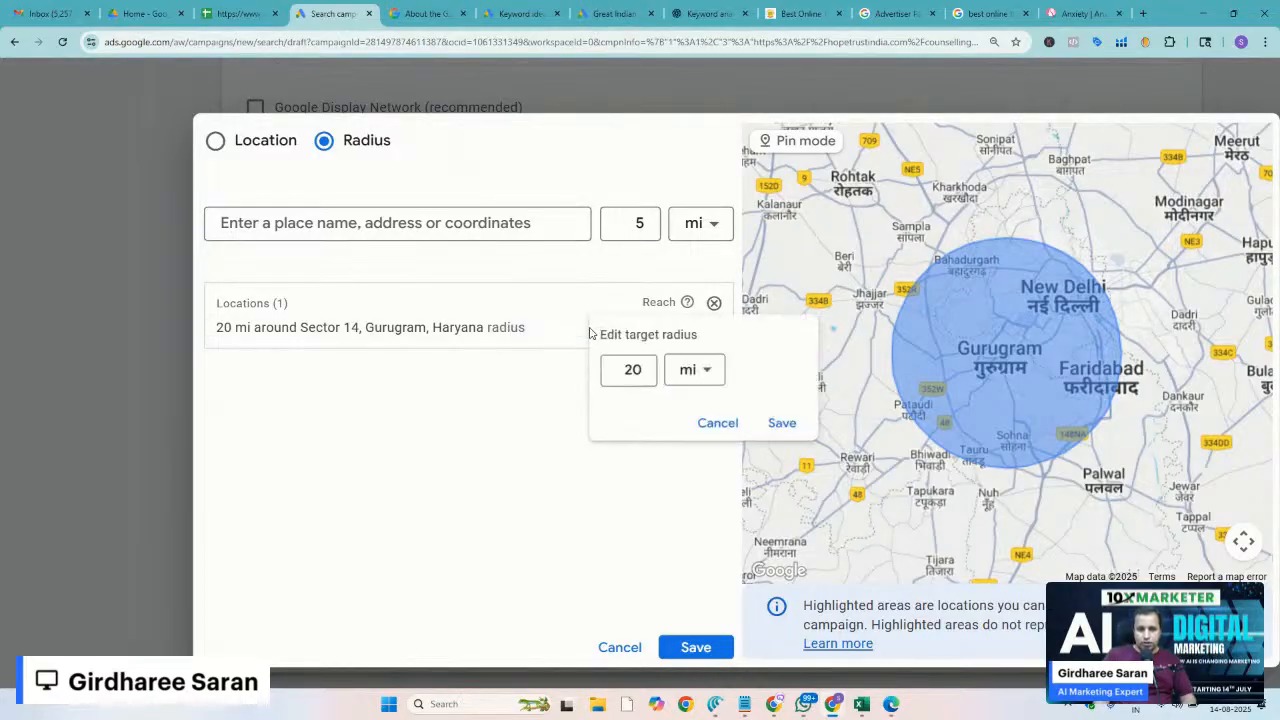
double_click(636, 373)
text(5)
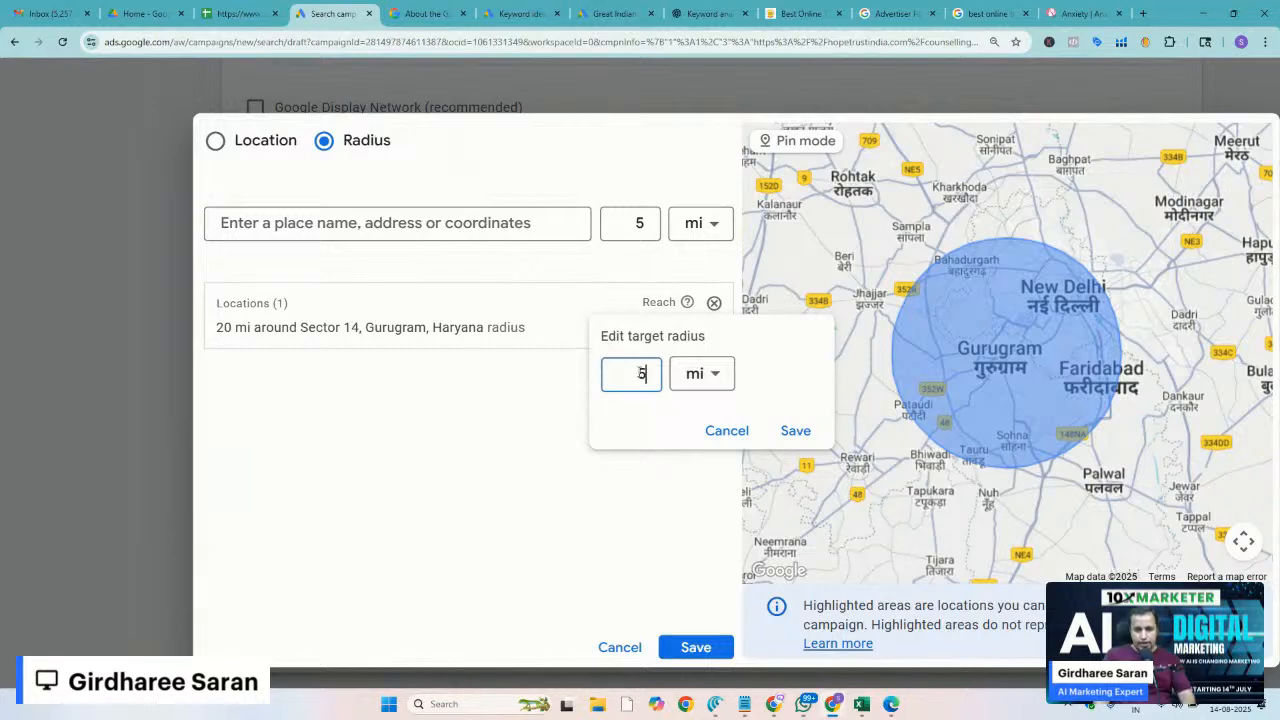
click(796, 431)
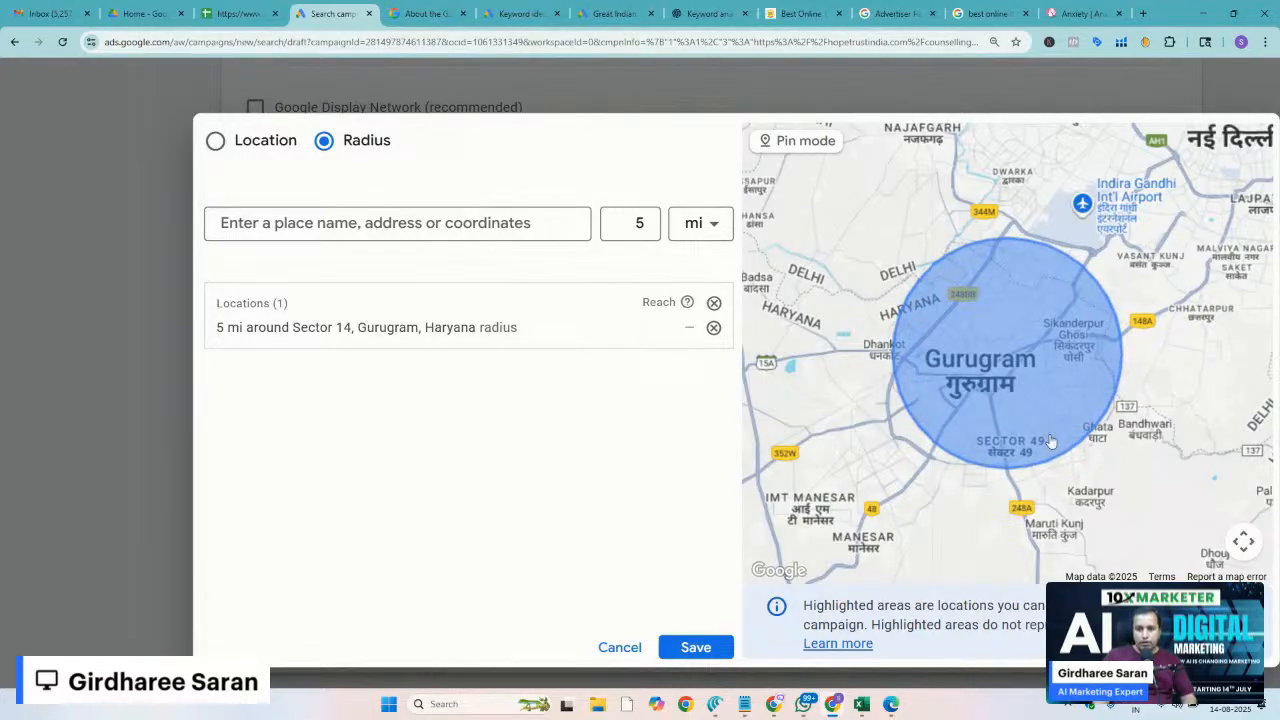
Switch the radius unit to km, search for sector 15 gurga and include Sector 15, Gurgaon, Haryana with a 5 km radius
click(714, 229)
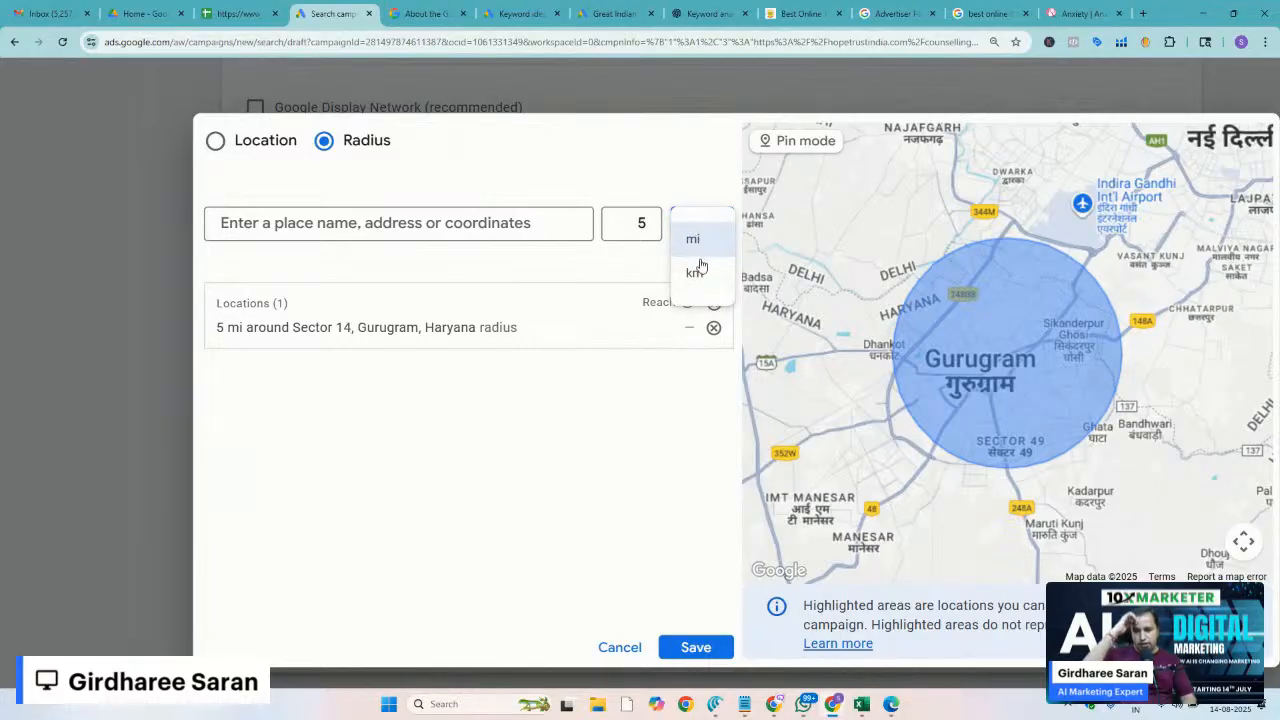
click(694, 274)
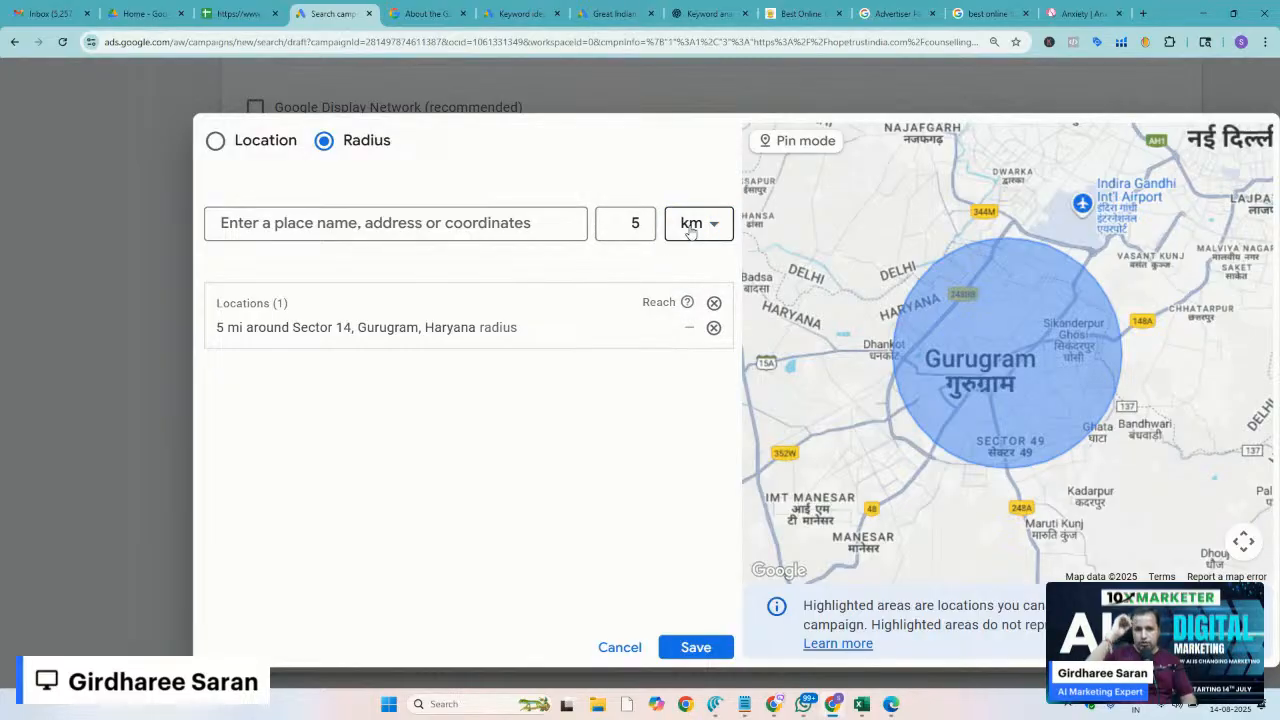
click(519, 222)
text(Se)
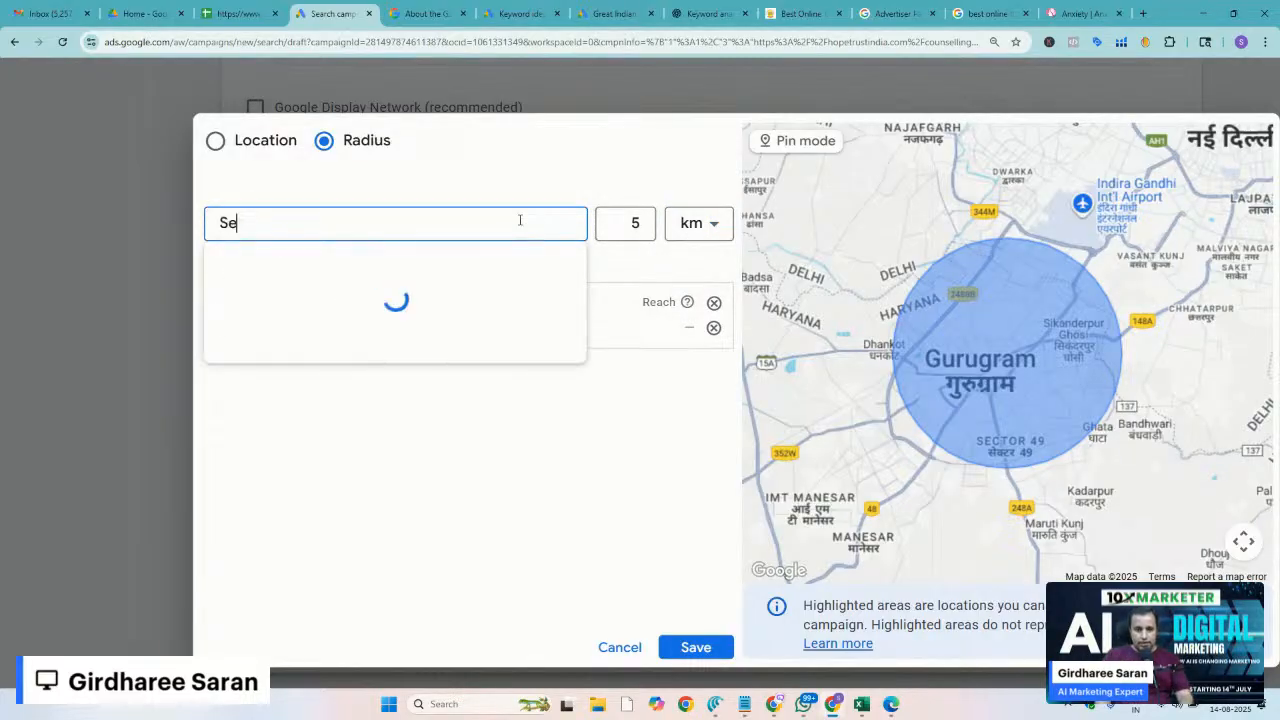
text(ctor15)
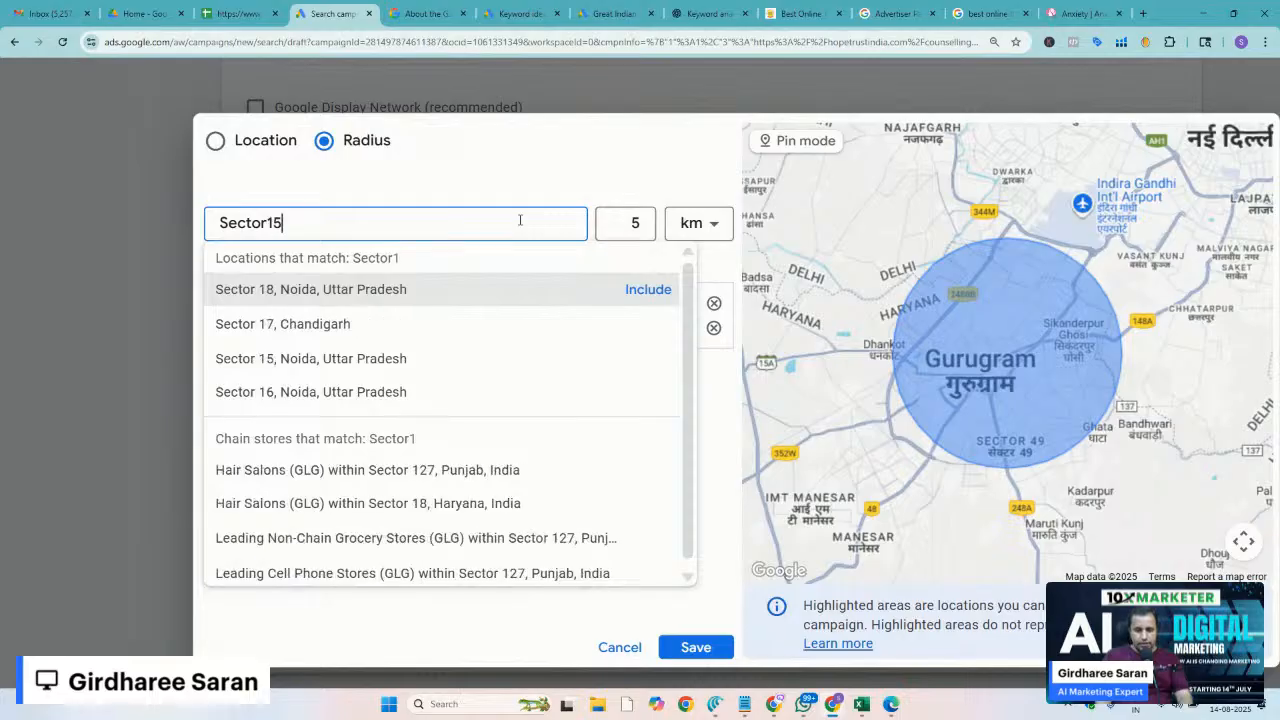
key(BackSpace)
key(BackSpace)
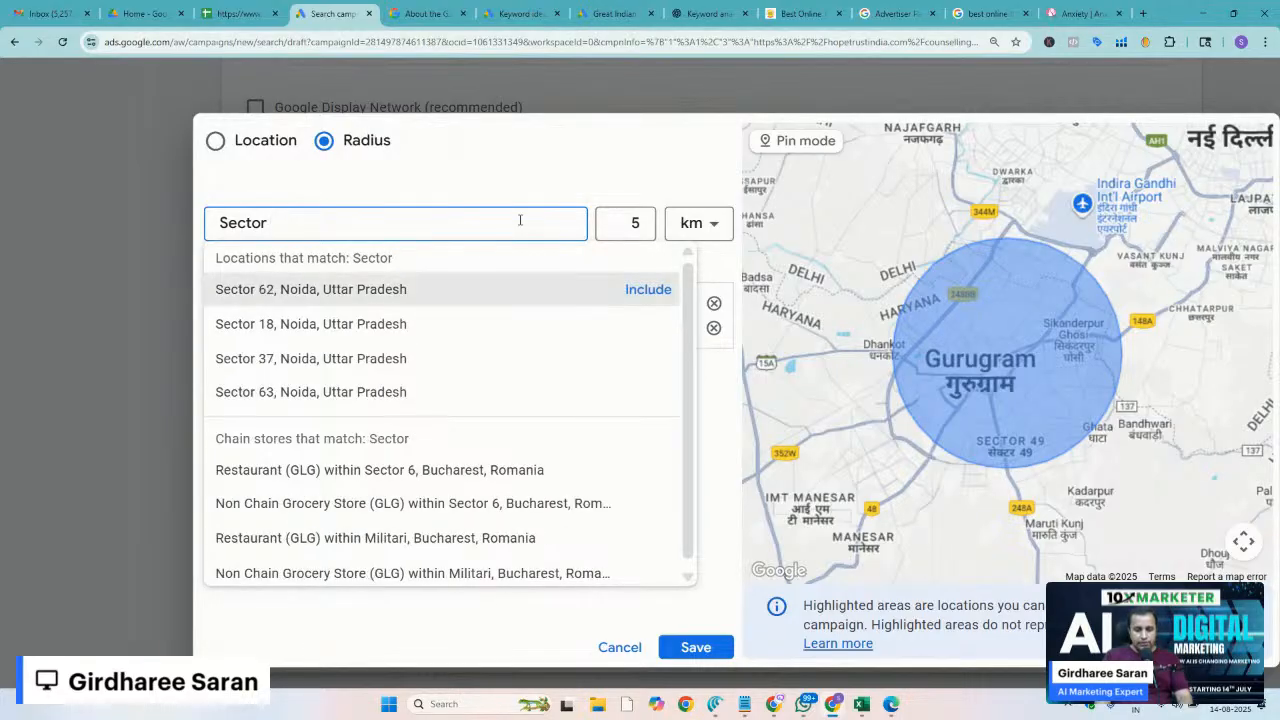
text(15 gurga)
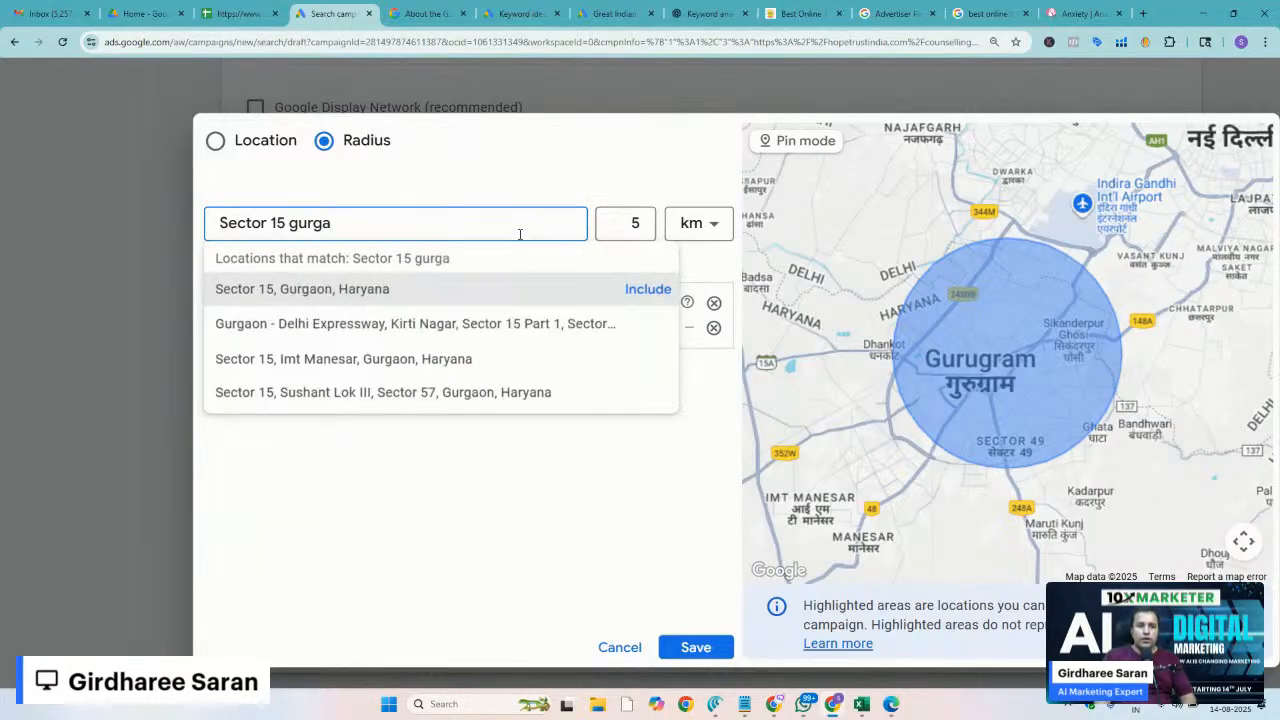
click(648, 289)
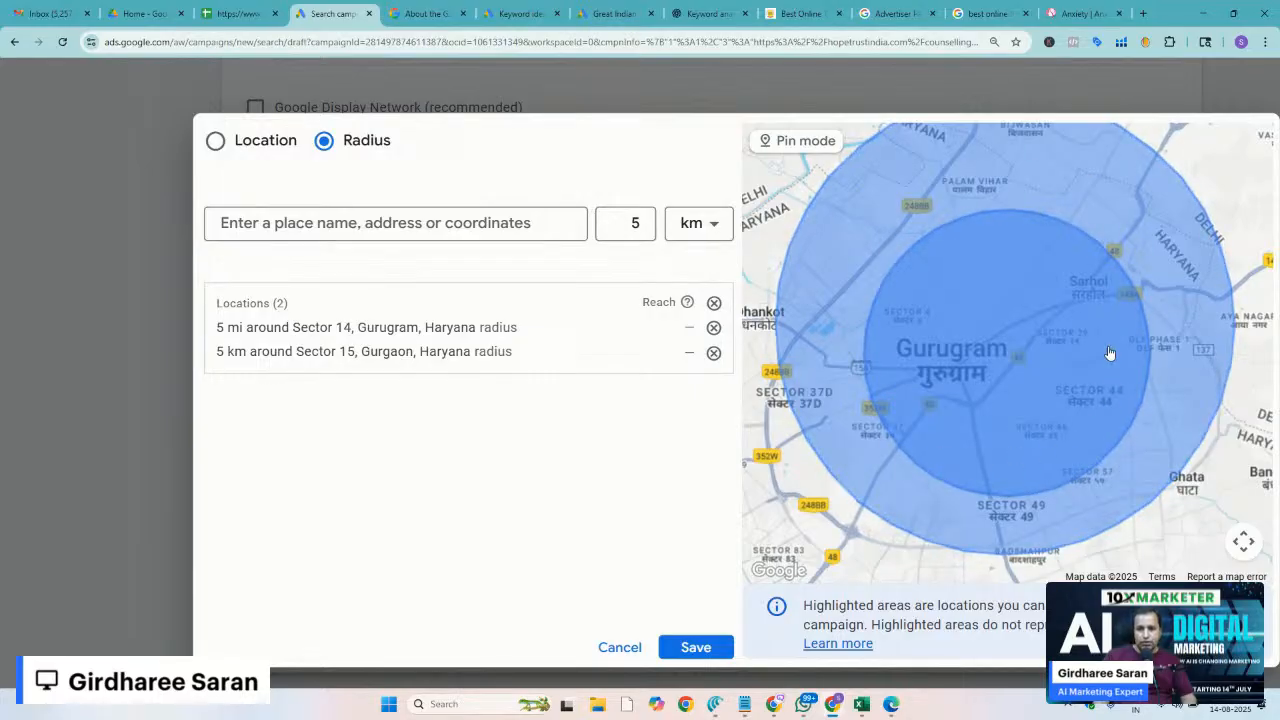
Set the target radius around Sector 15, Gurgaon, Haryana to 2 km
double_click(635, 223)
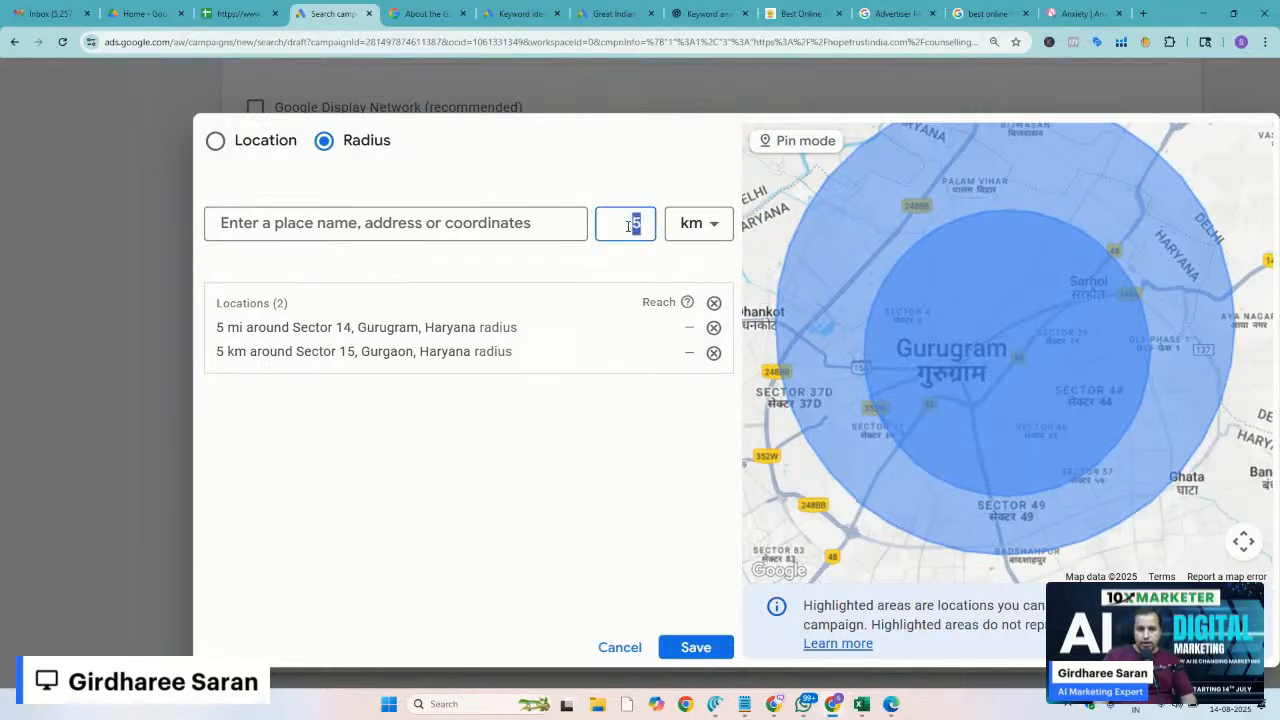
click(600, 353)
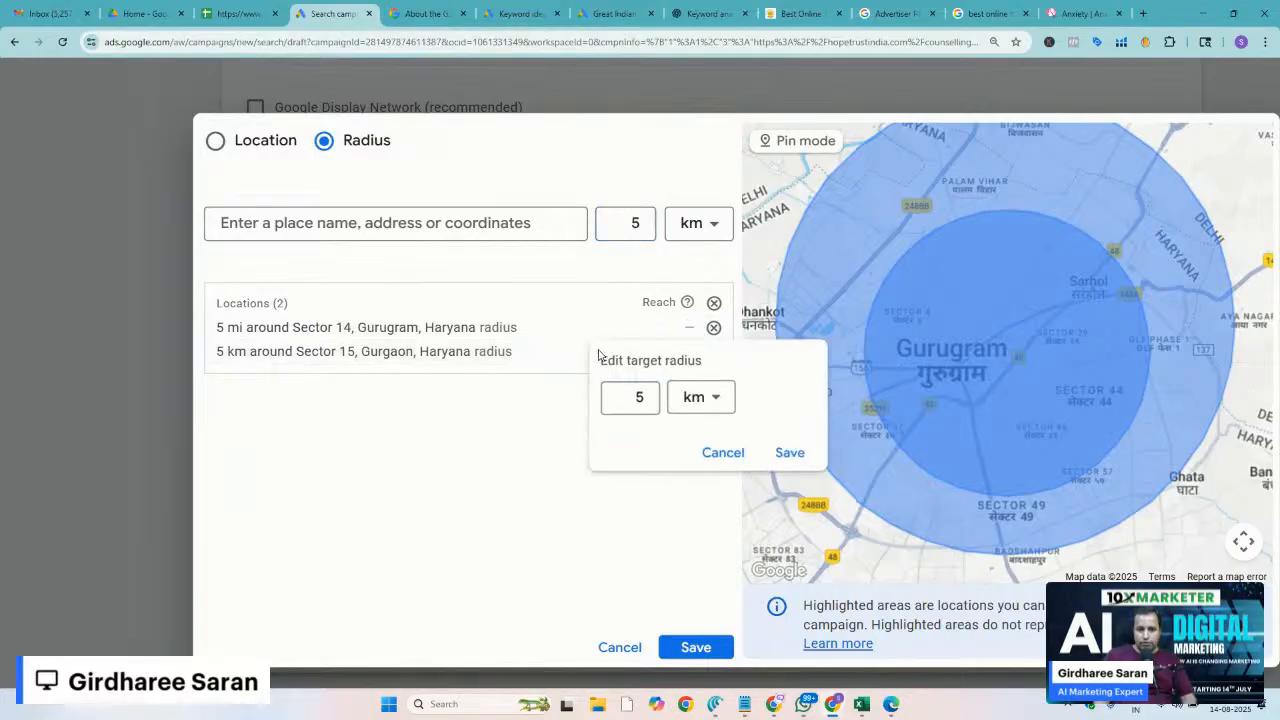
double_click(640, 398)
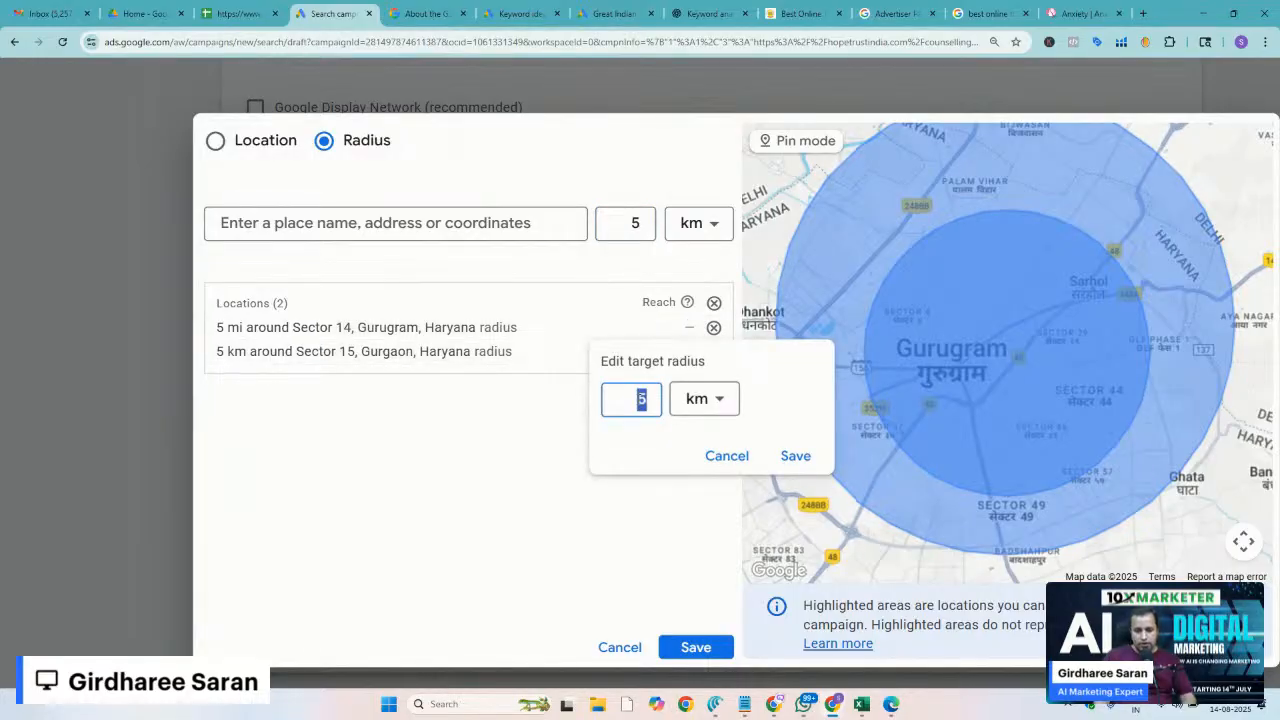
text(2)
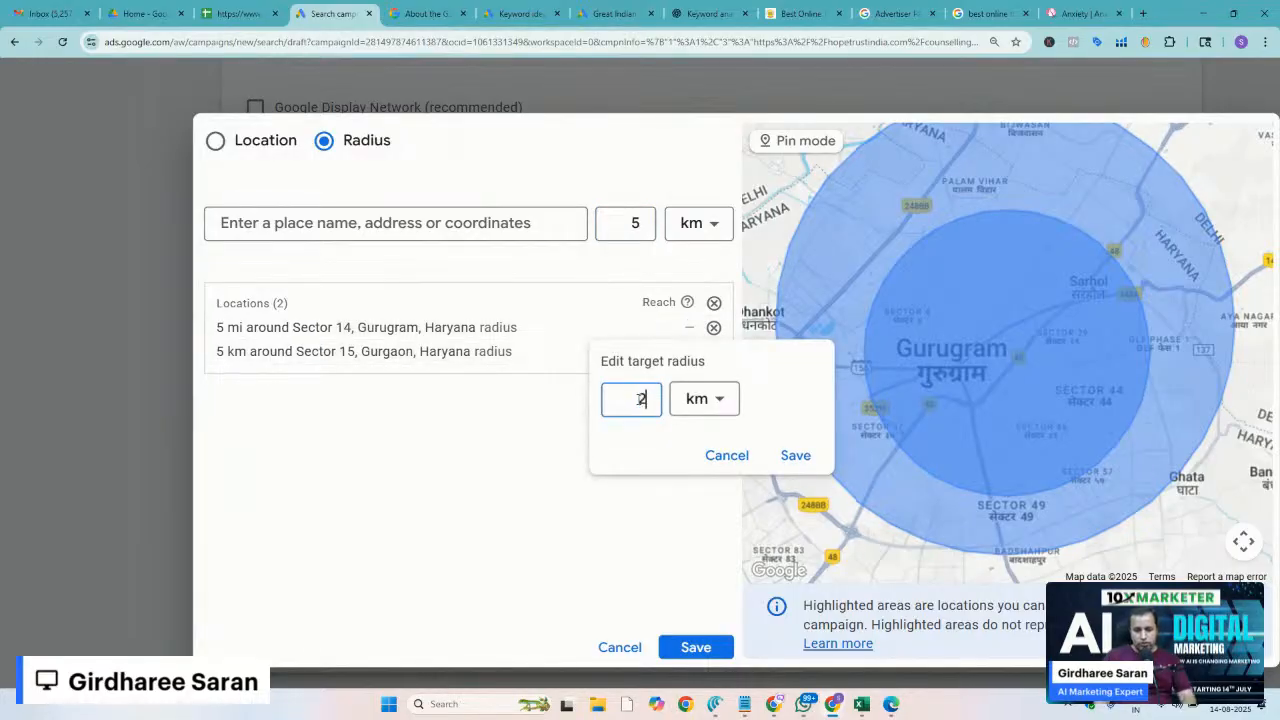
click(796, 456)
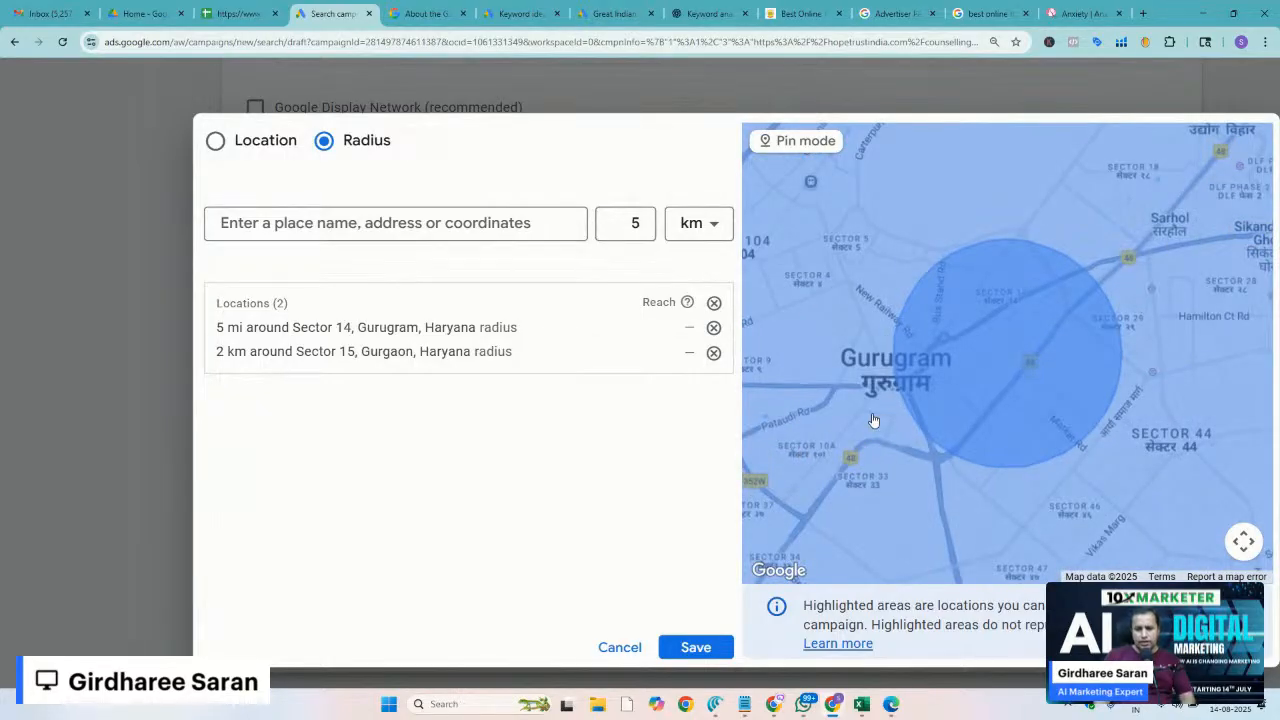
scroll(873, 420, down, 1)
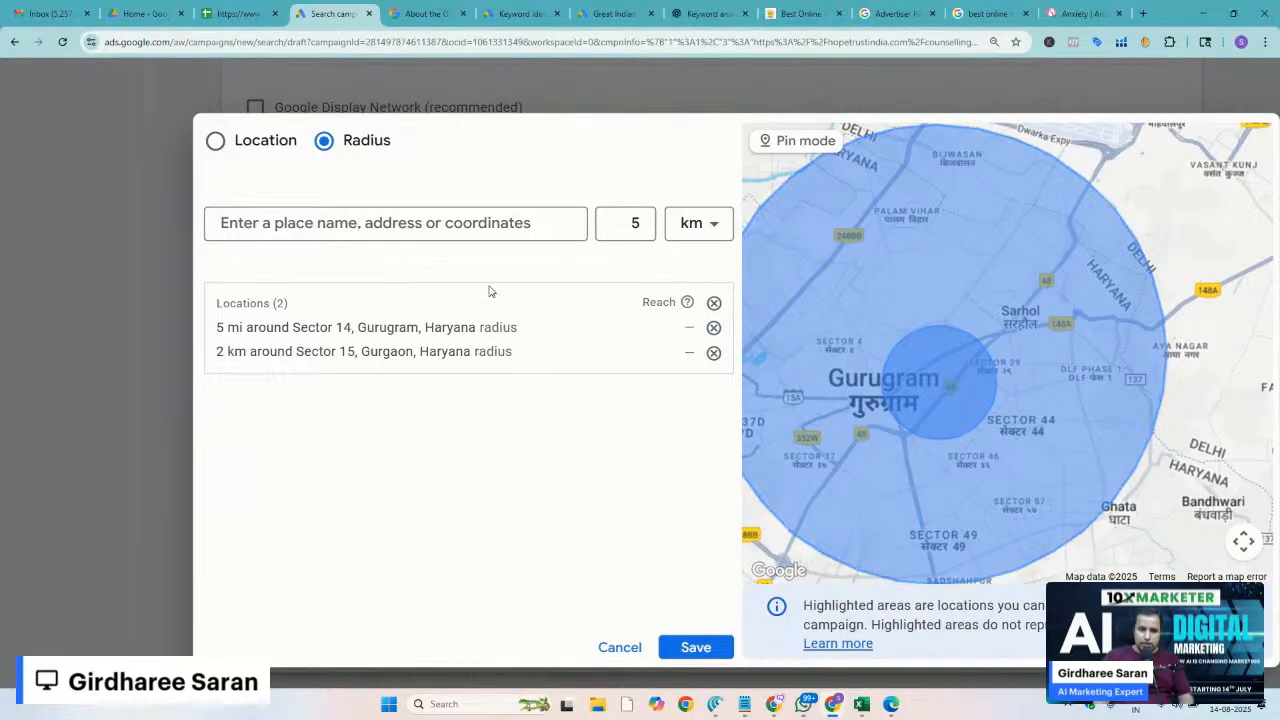
Remove all the radius targets around the Gurugram sectors from the locations list
click(356, 223)
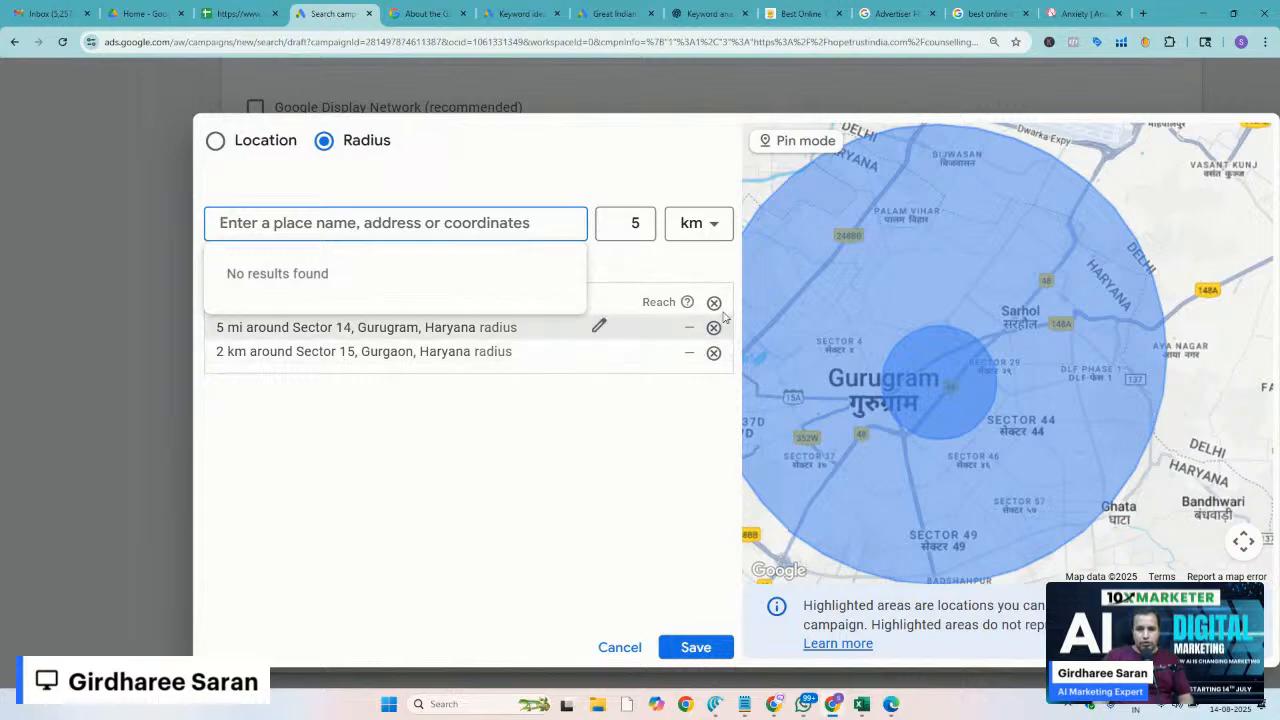
click(587, 533)
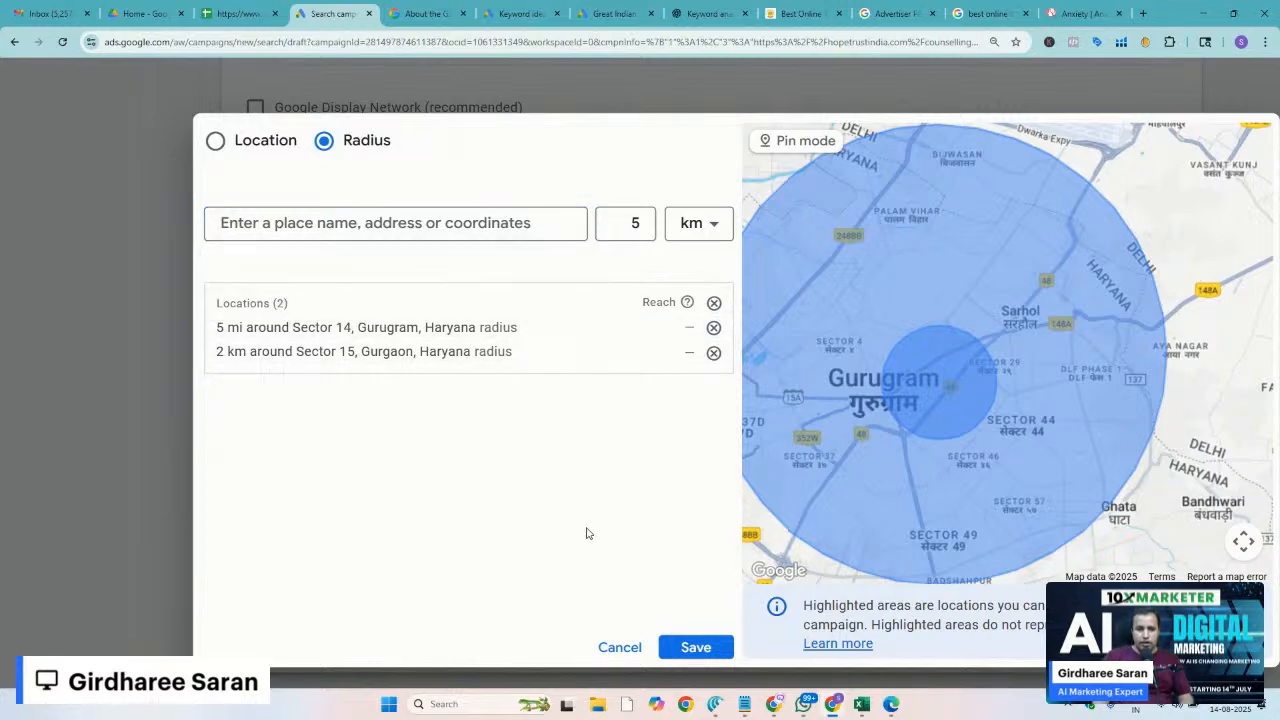
click(714, 303)
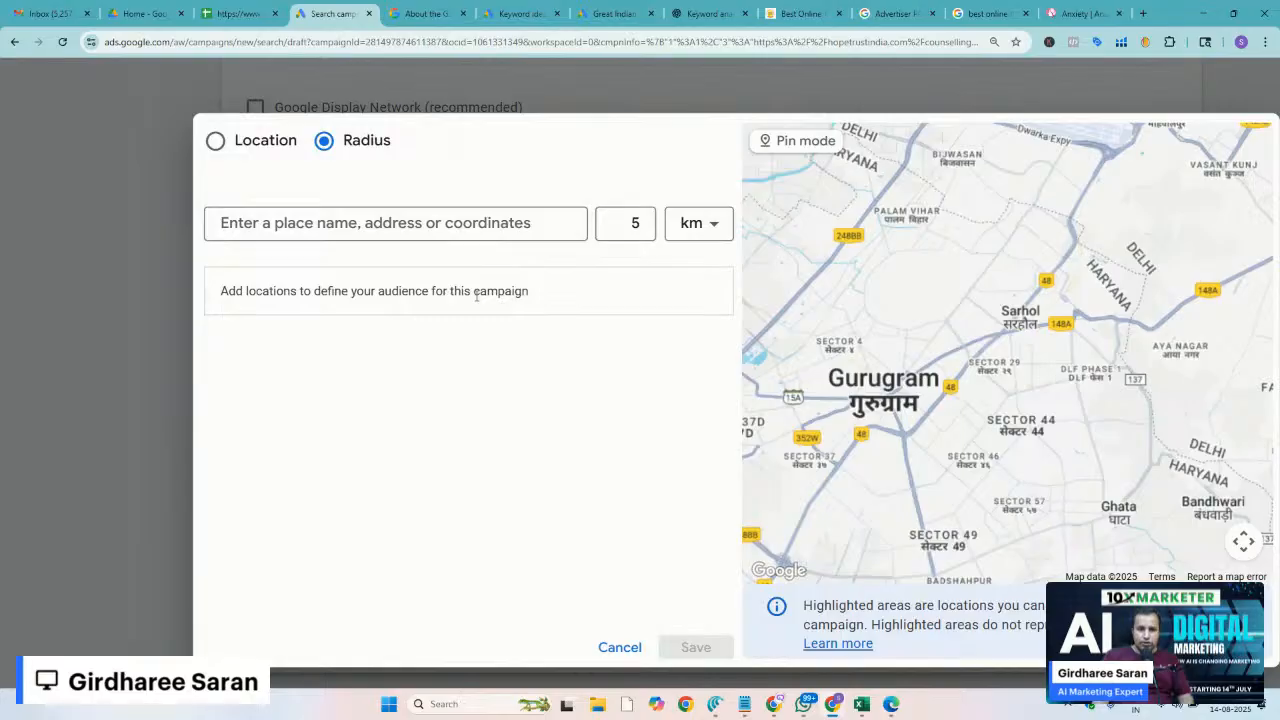
Include Sector 18, Gurugram, Haryana with a 5 km radius and remove that target again
click(440, 226)
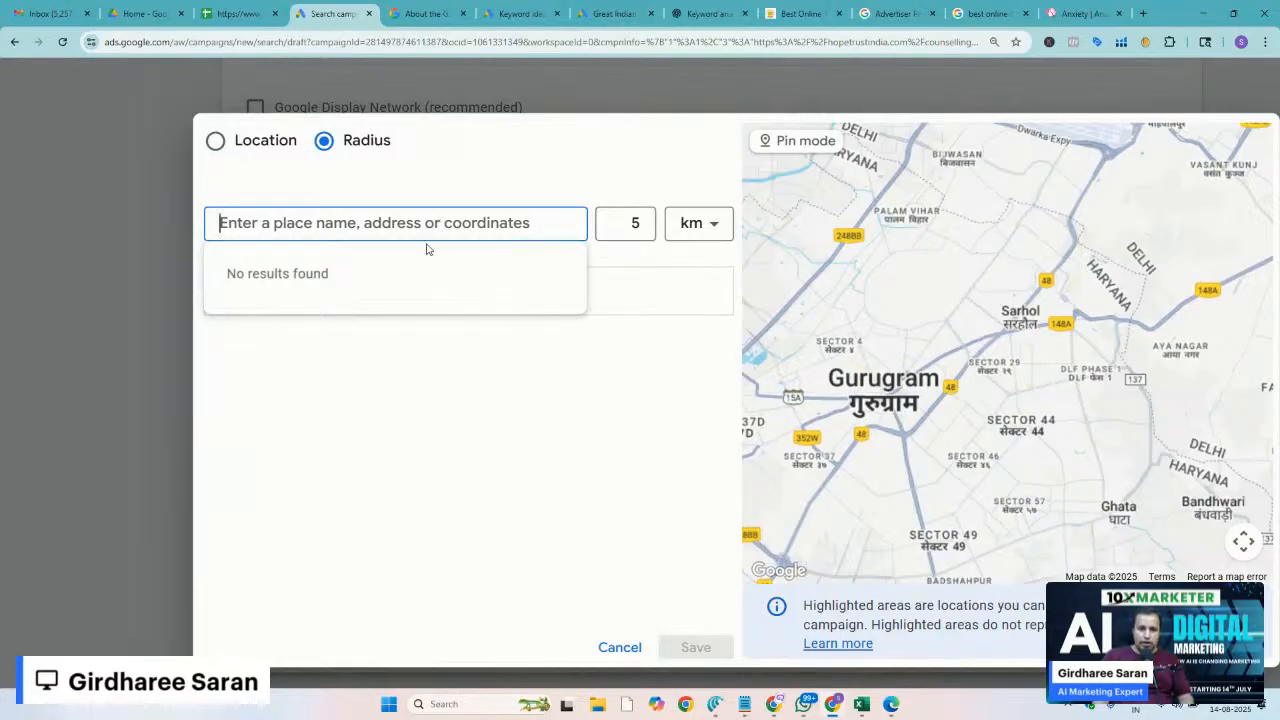
text(S)
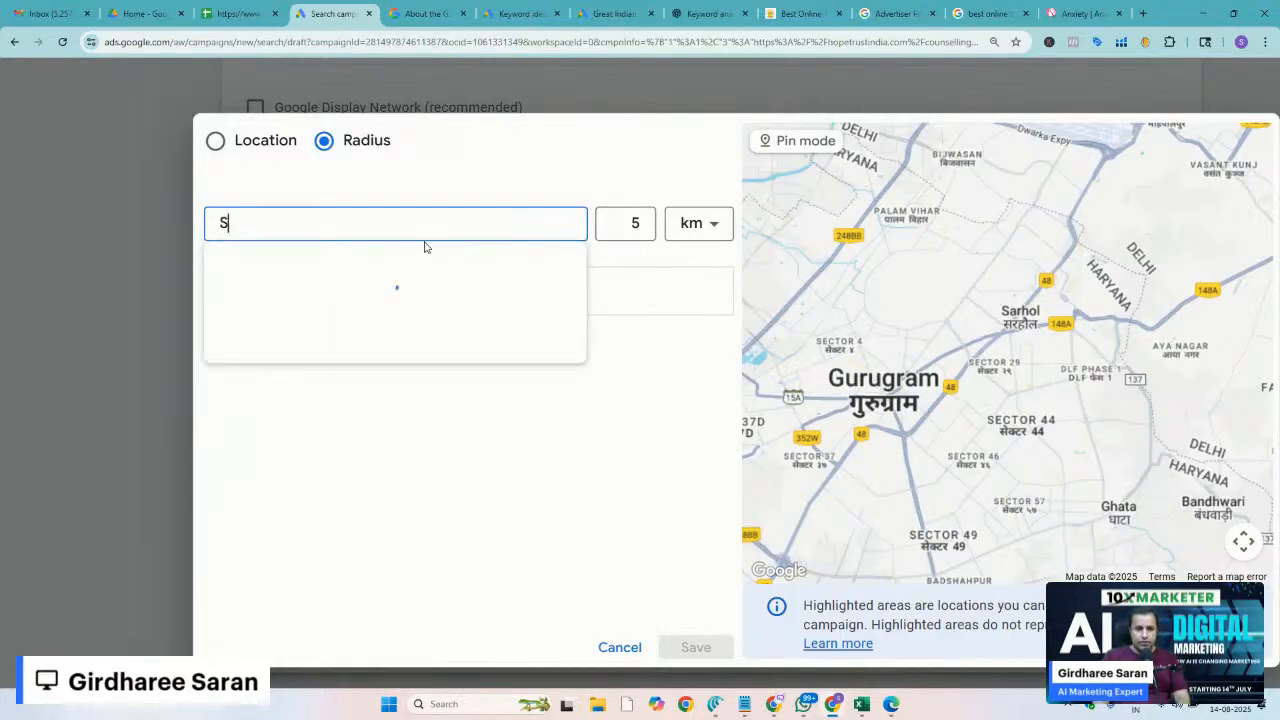
text(ector 14)
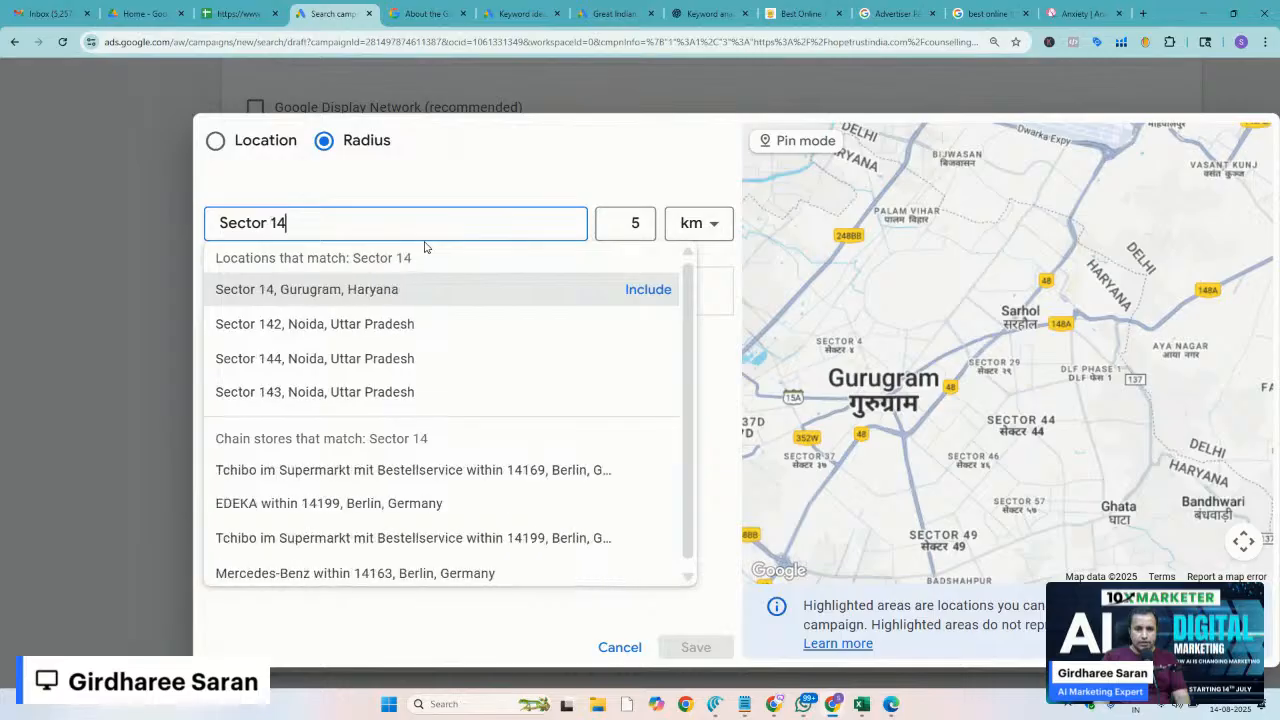
key(BackSpace)
key(BackSpace)
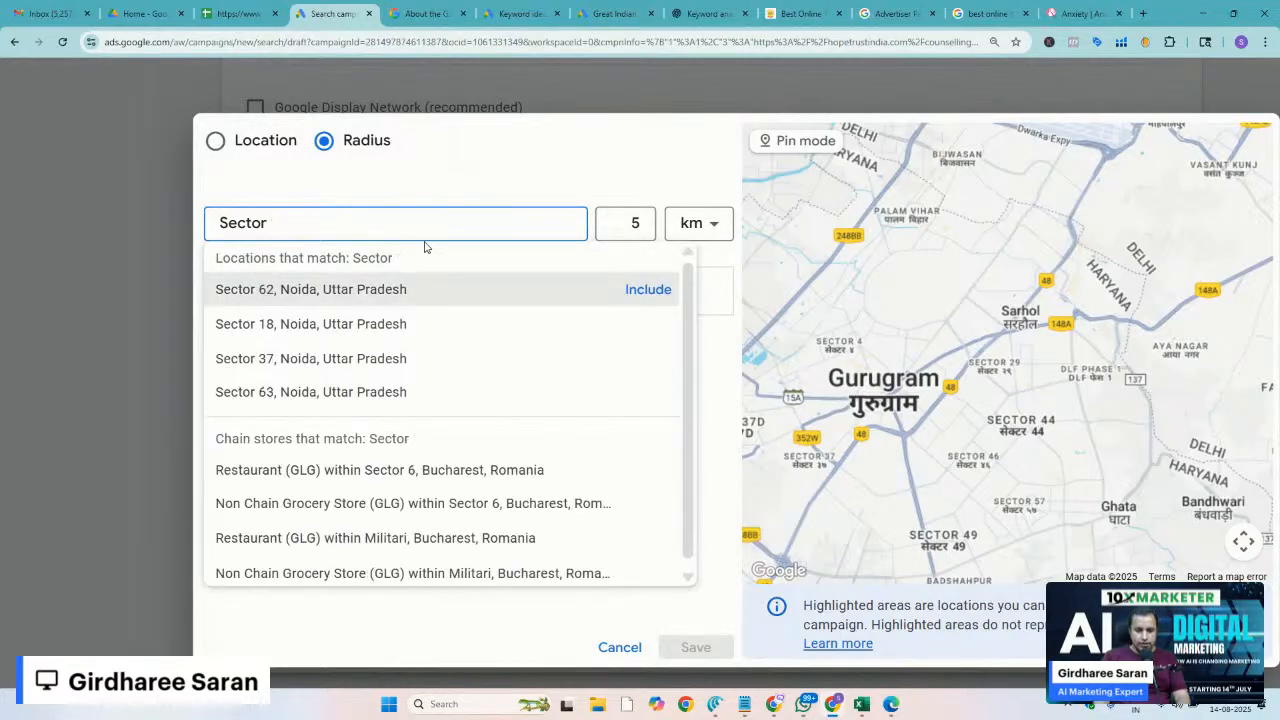
text(18)
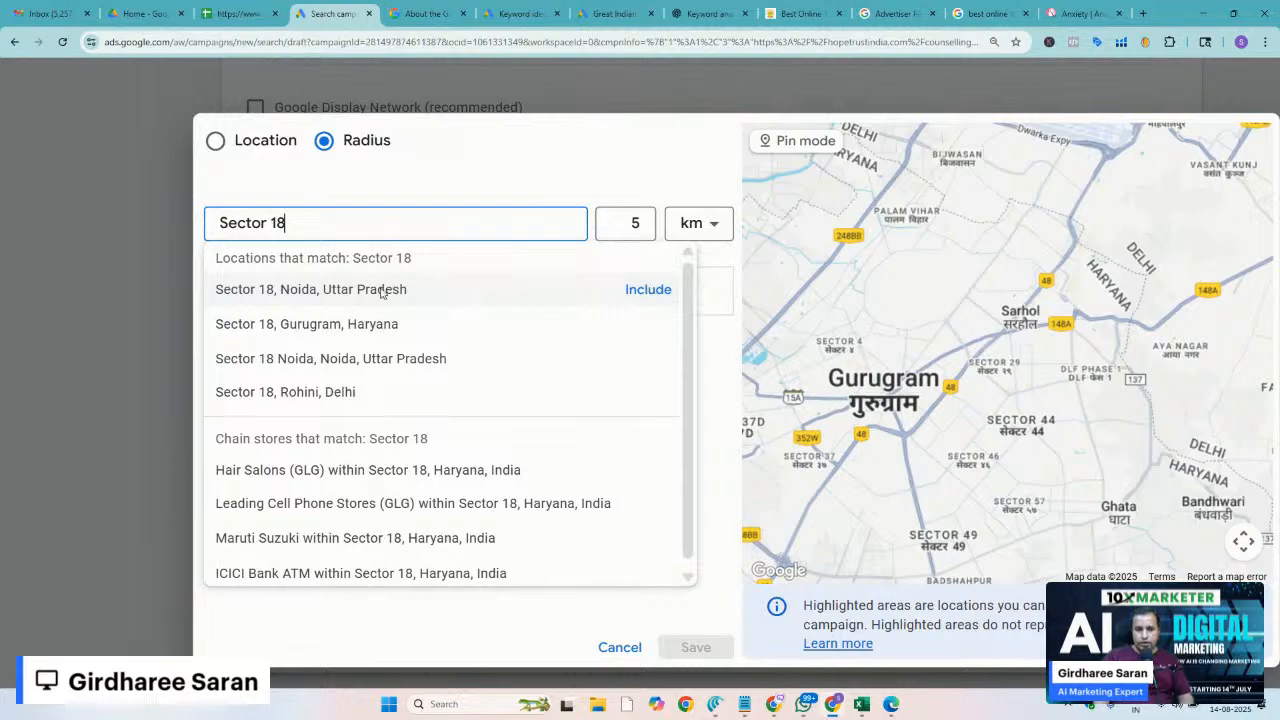
click(634, 324)
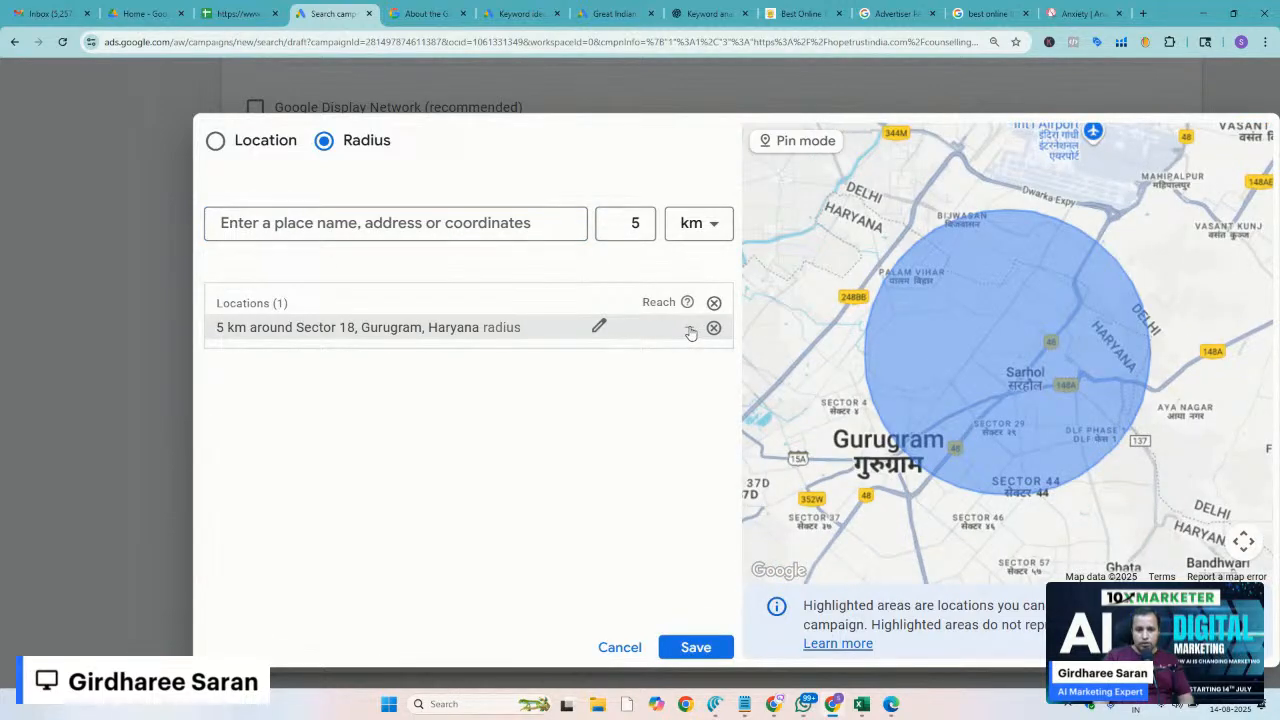
click(690, 331)
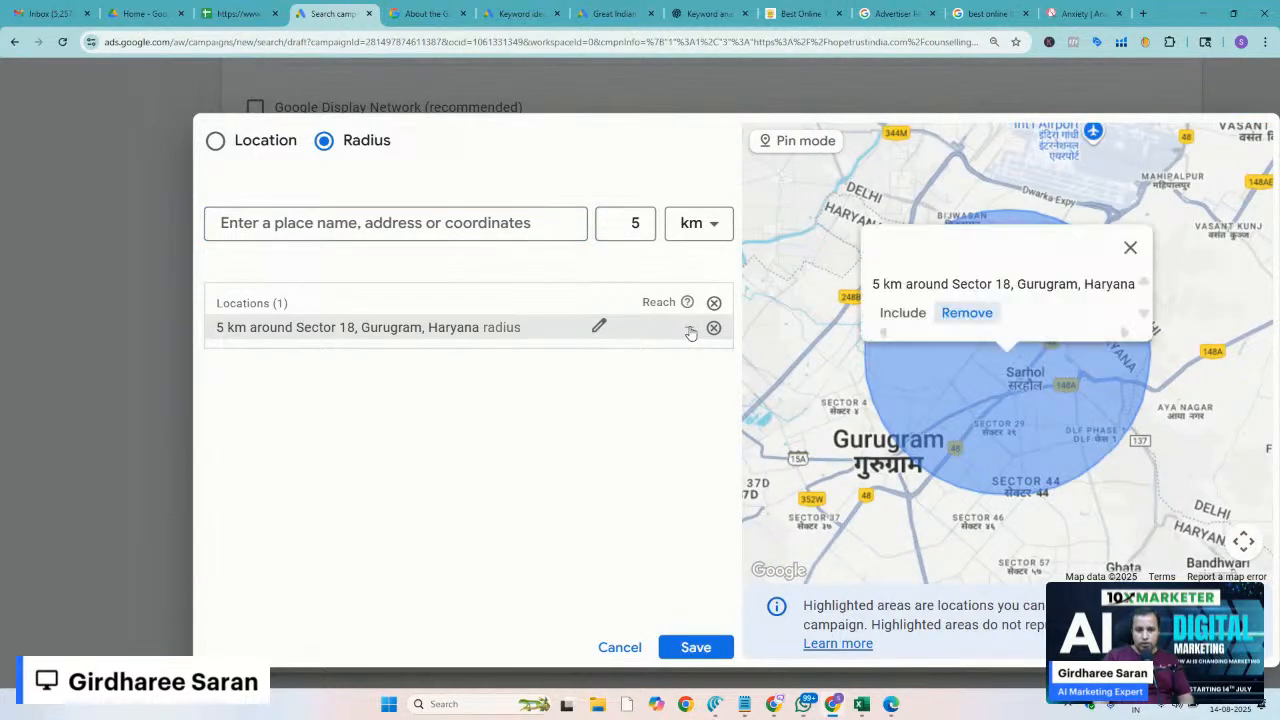
click(966, 312)
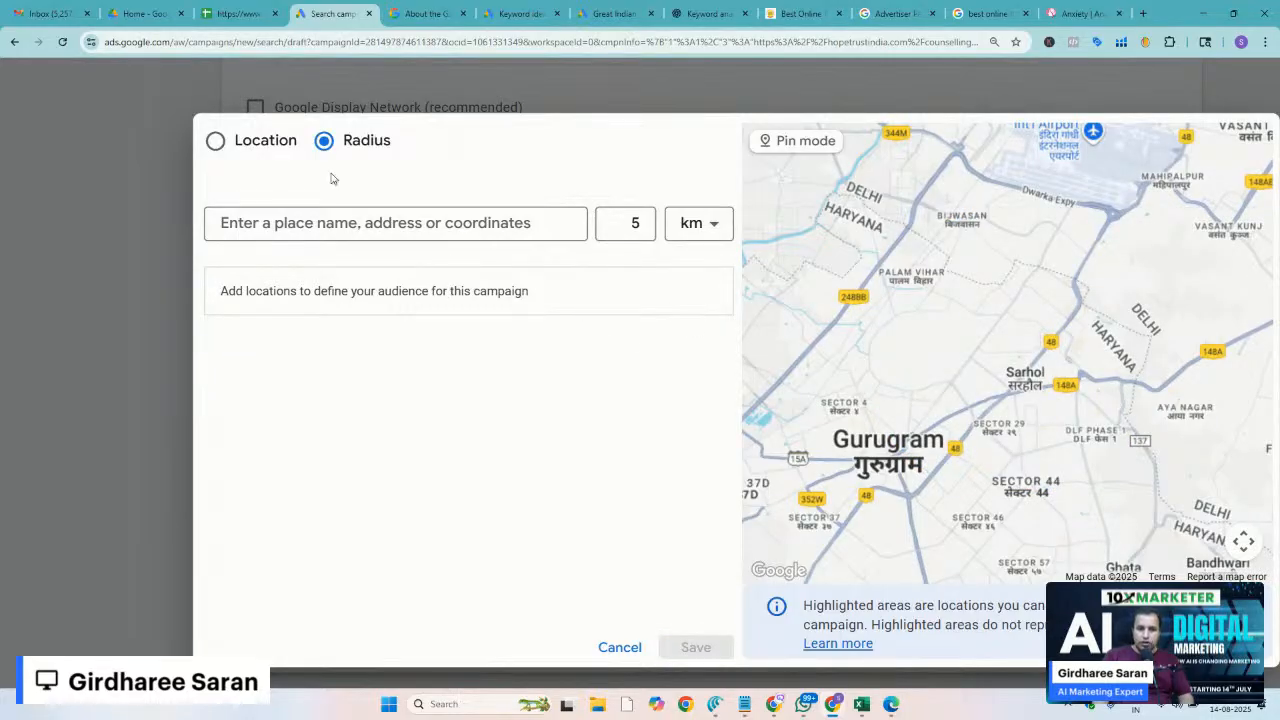
Switch the advanced search to Location targeting and enable adding locations in bulk
click(215, 140)
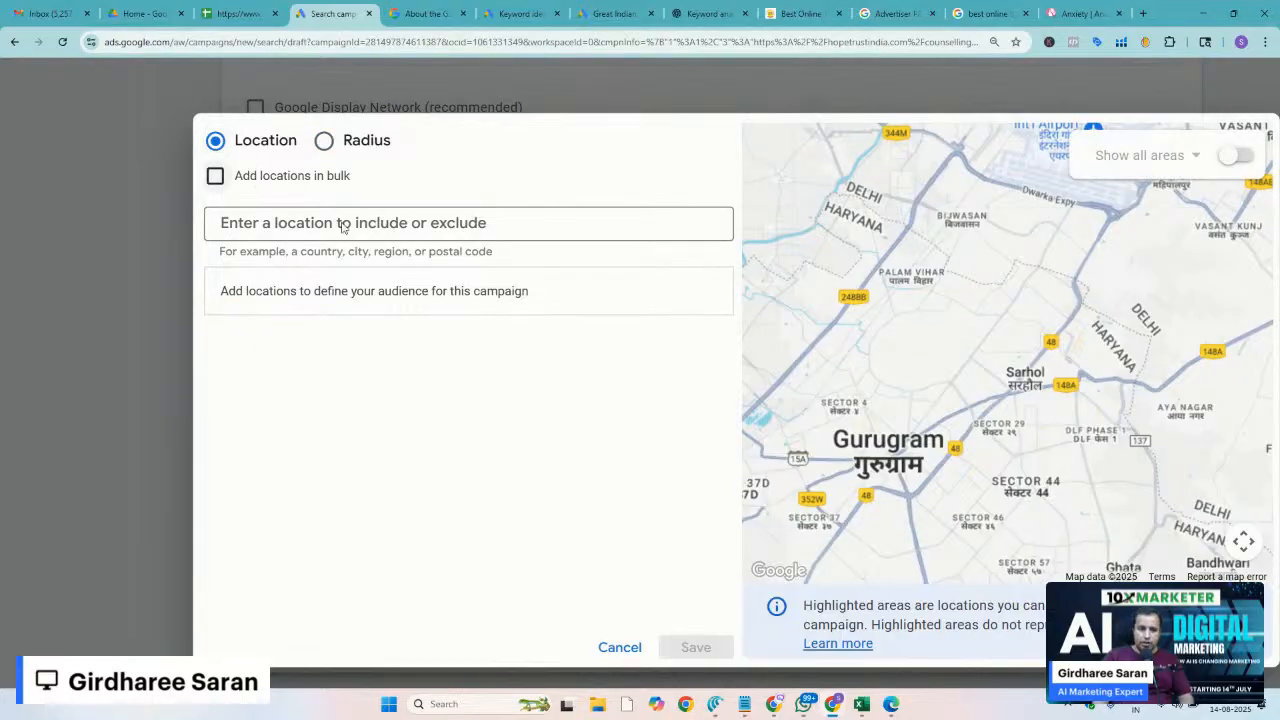
click(214, 179)
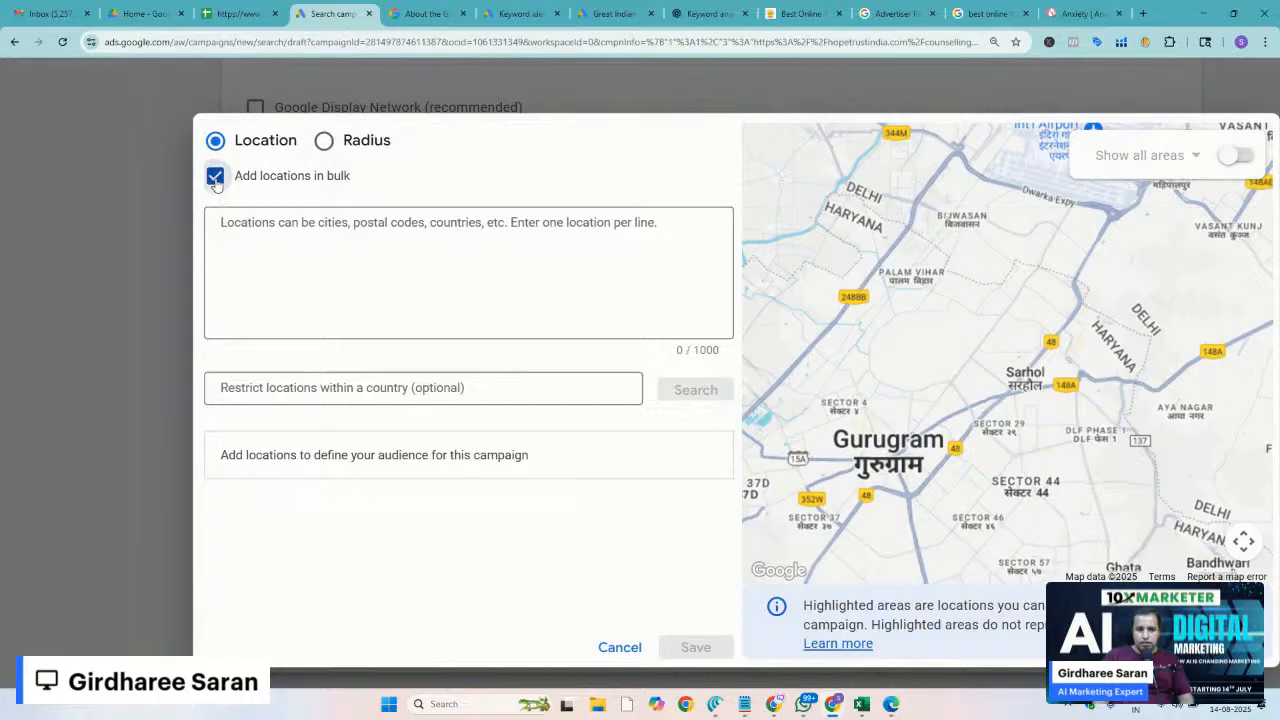
click(292, 242)
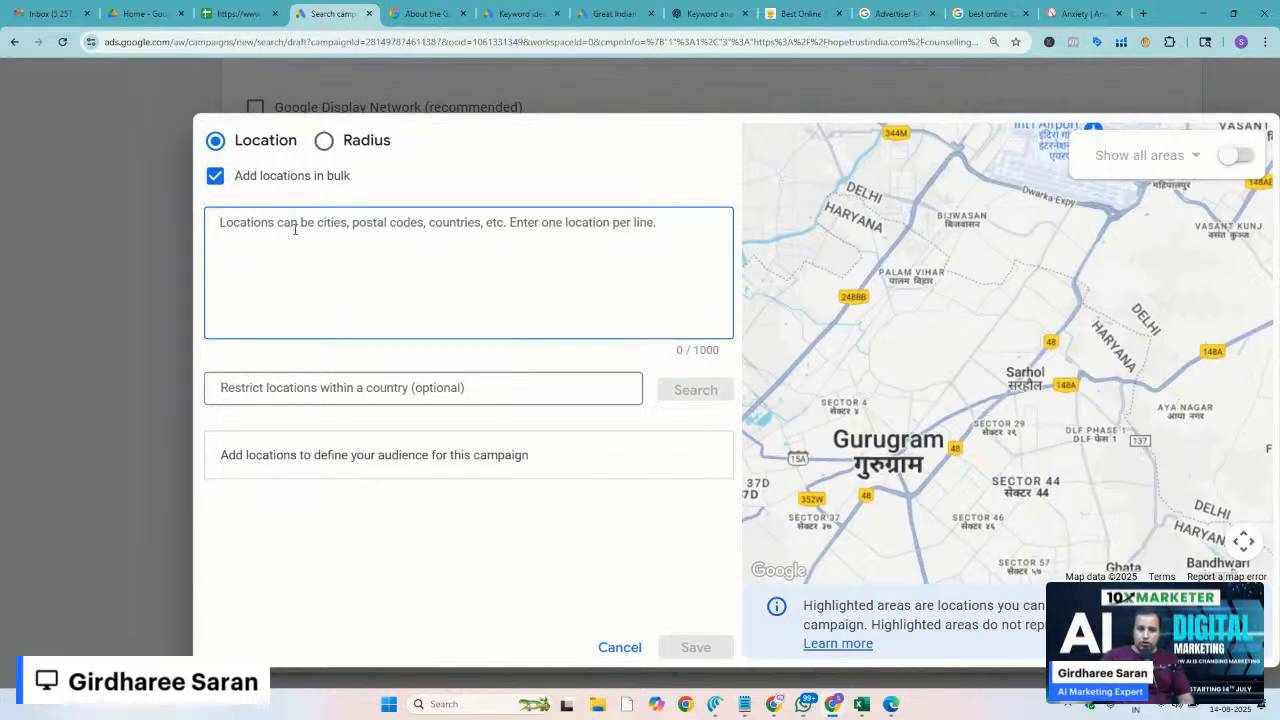
Try Gurg as the country restriction for the bulk locations, clear it and choose Afghanistan
click(371, 398)
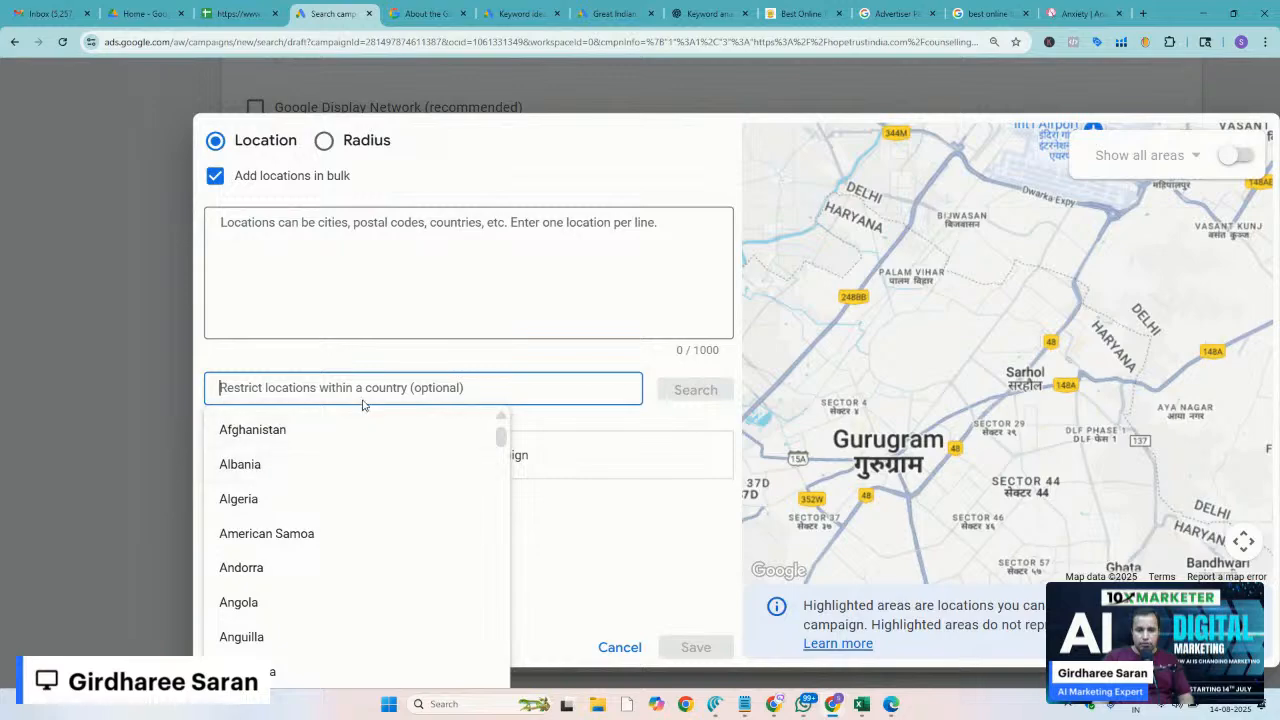
text(Gur)
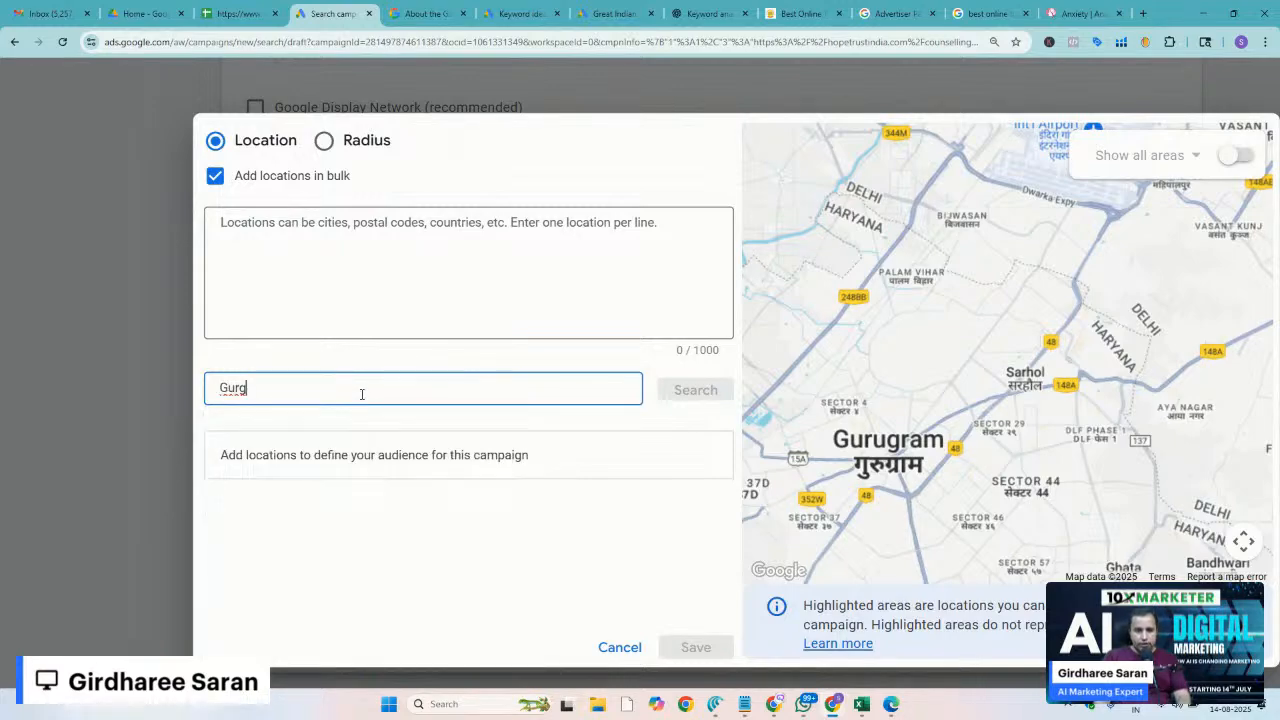
text(g)
key(BackSpace)
key(BackSpace)
key(BackSpace)
key(BackSpace)
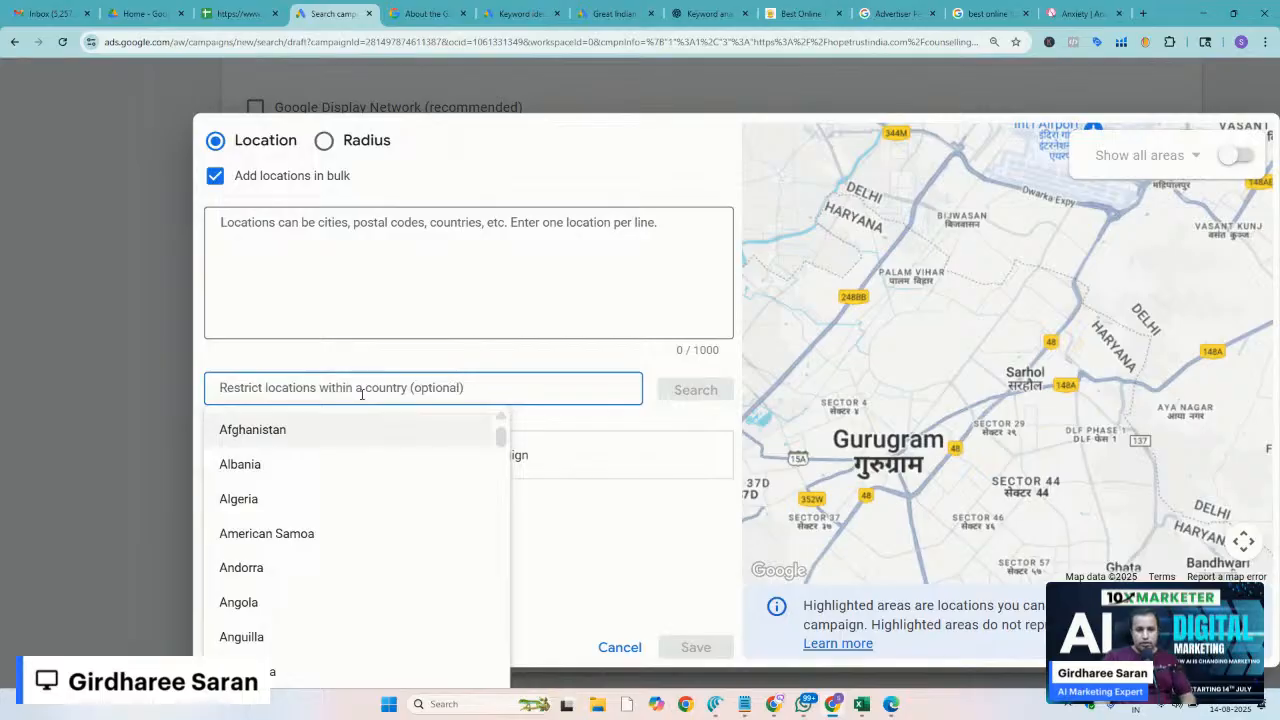
click(247, 428)
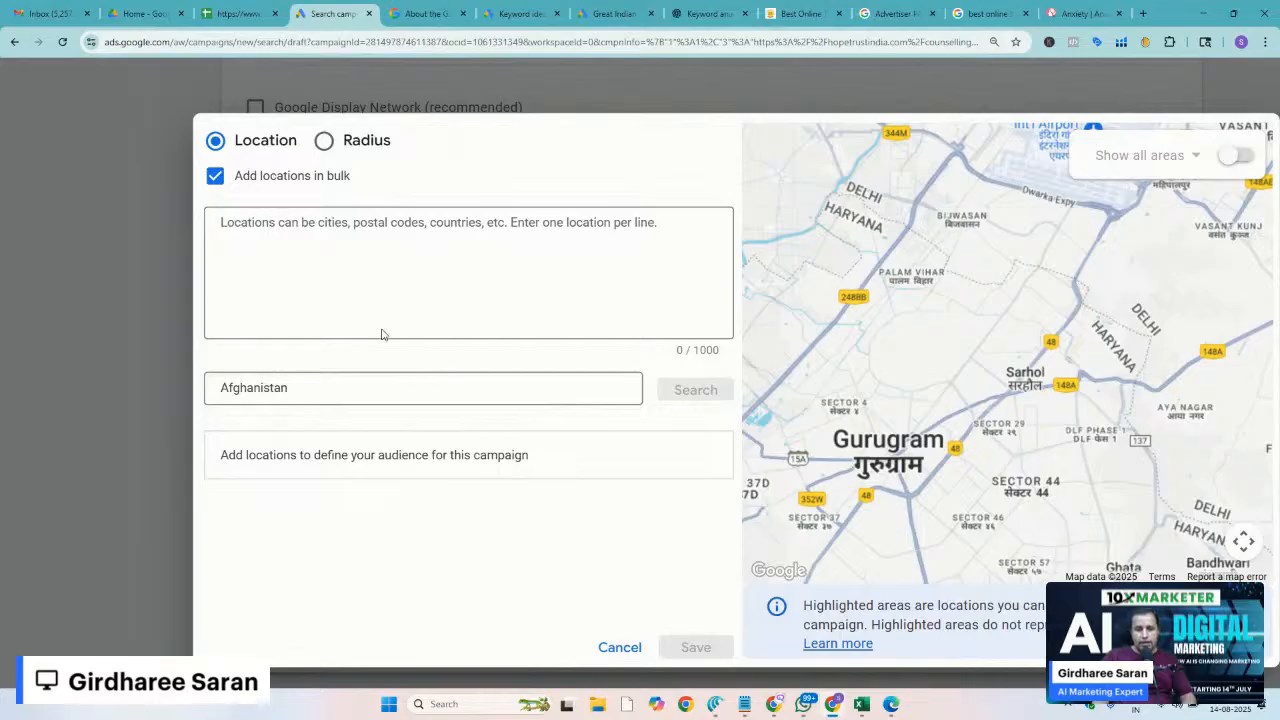
Turn off adding locations in bulk and reduce the page zoom so the whole location dialog fits
click(216, 177)
key(ctrl+minus)
key(ctrl+minus)
key(ctrl+minus)
key(ctrl+minus)
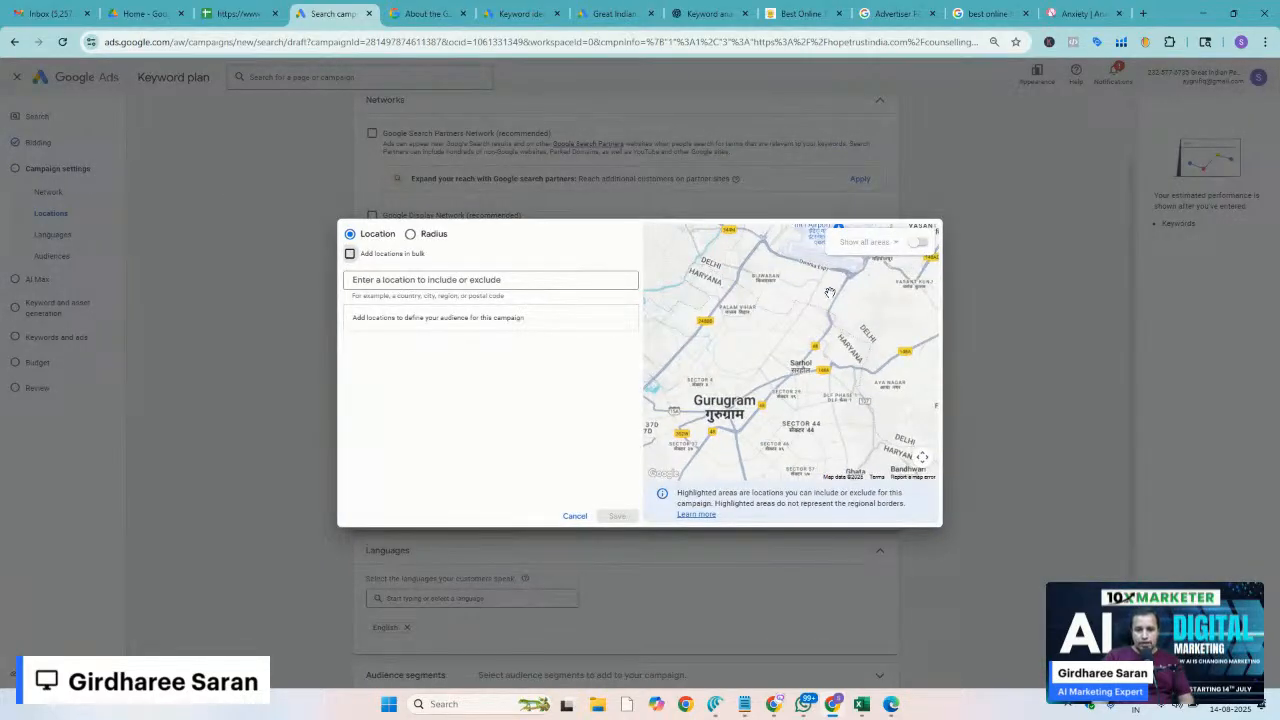
Show all areas on the location map and close the advanced search without saving
click(920, 243)
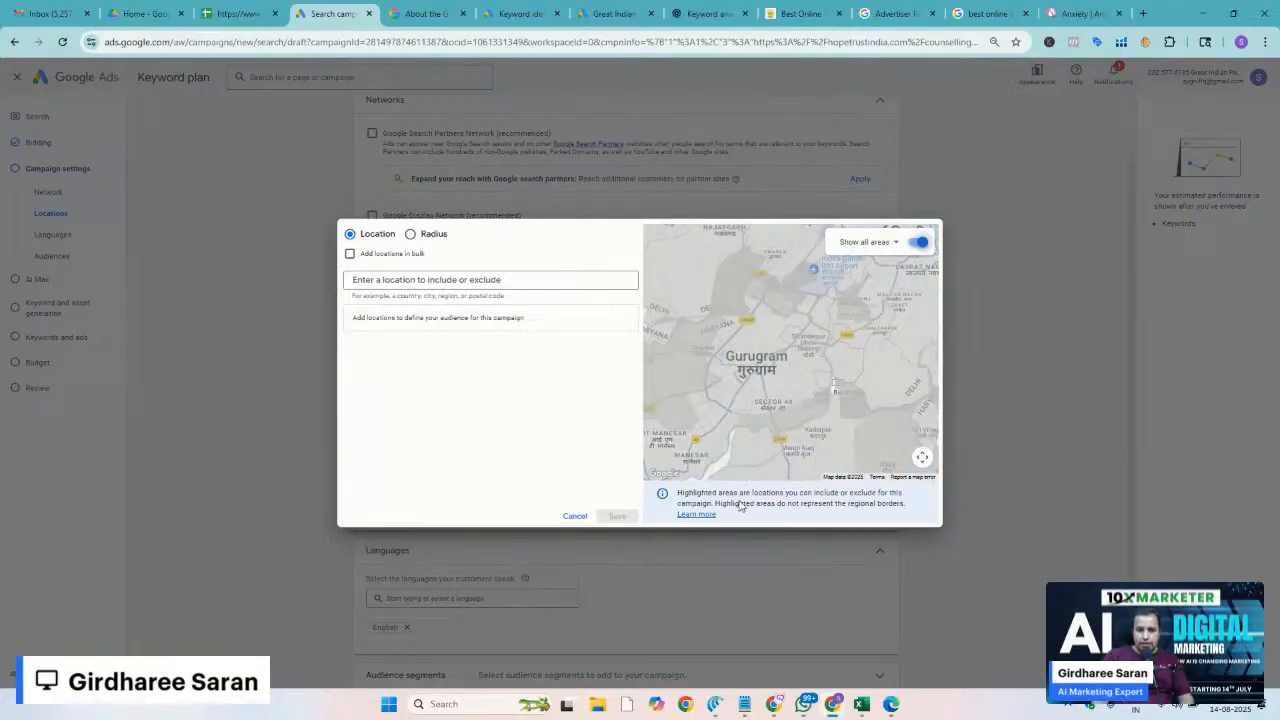
click(580, 516)
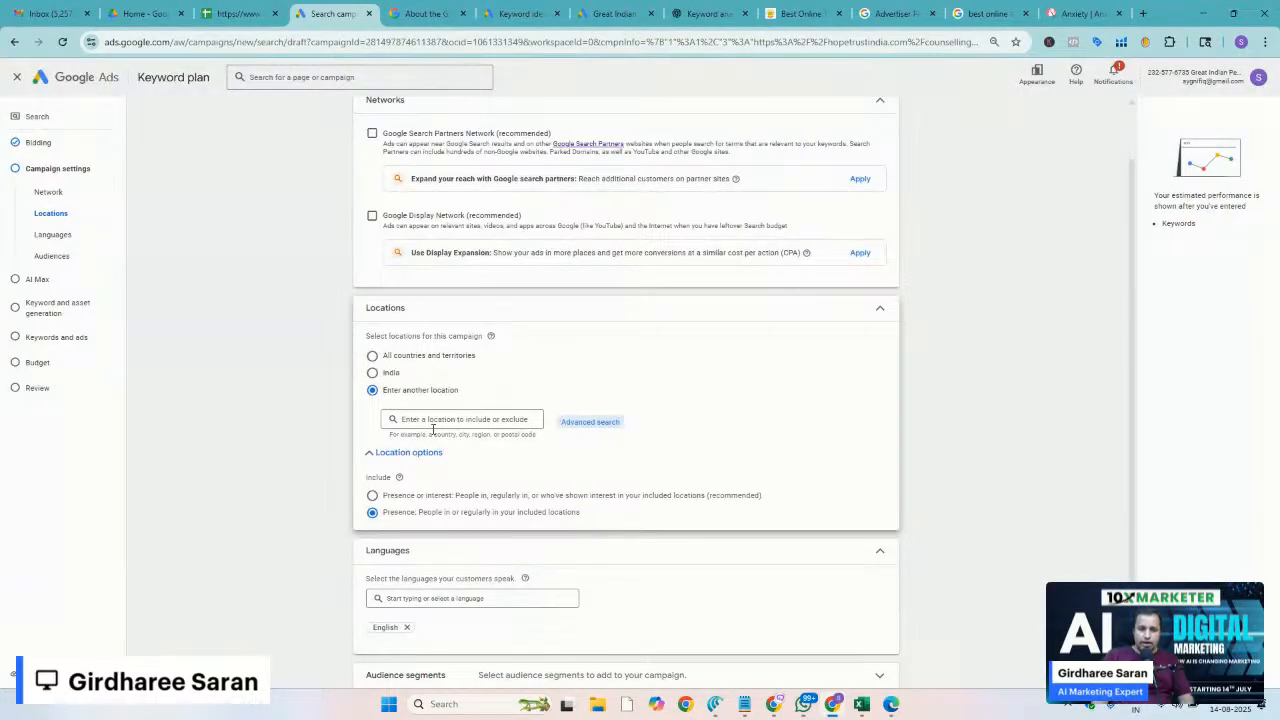
scroll(373, 417, up, 5)
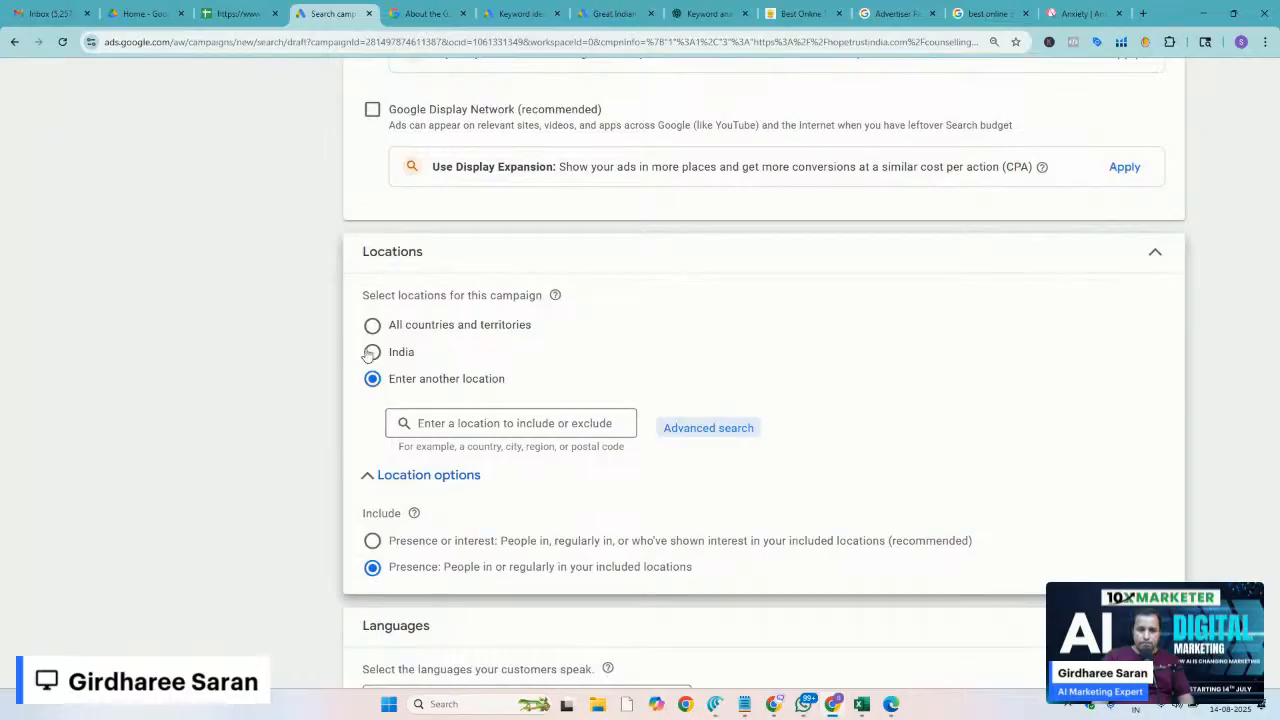
Try the India, all countries and territories, and enter another location choices for the campaign's location targeting
click(370, 352)
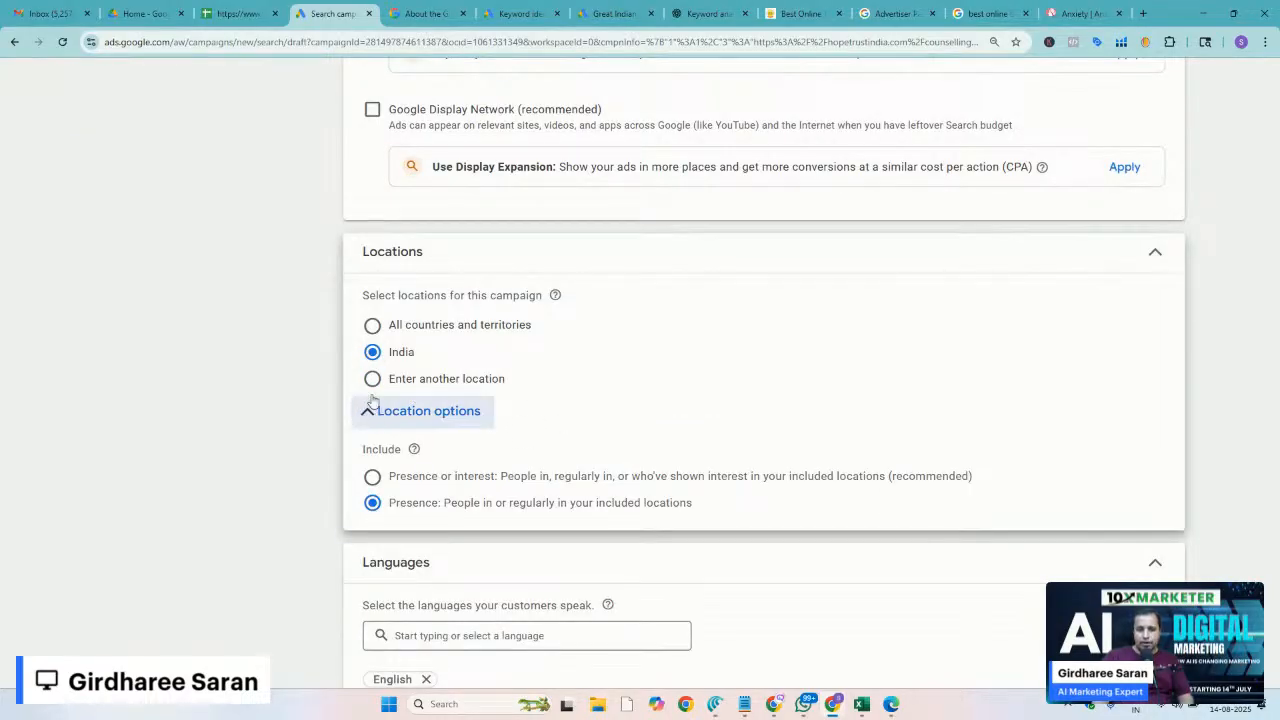
click(372, 380)
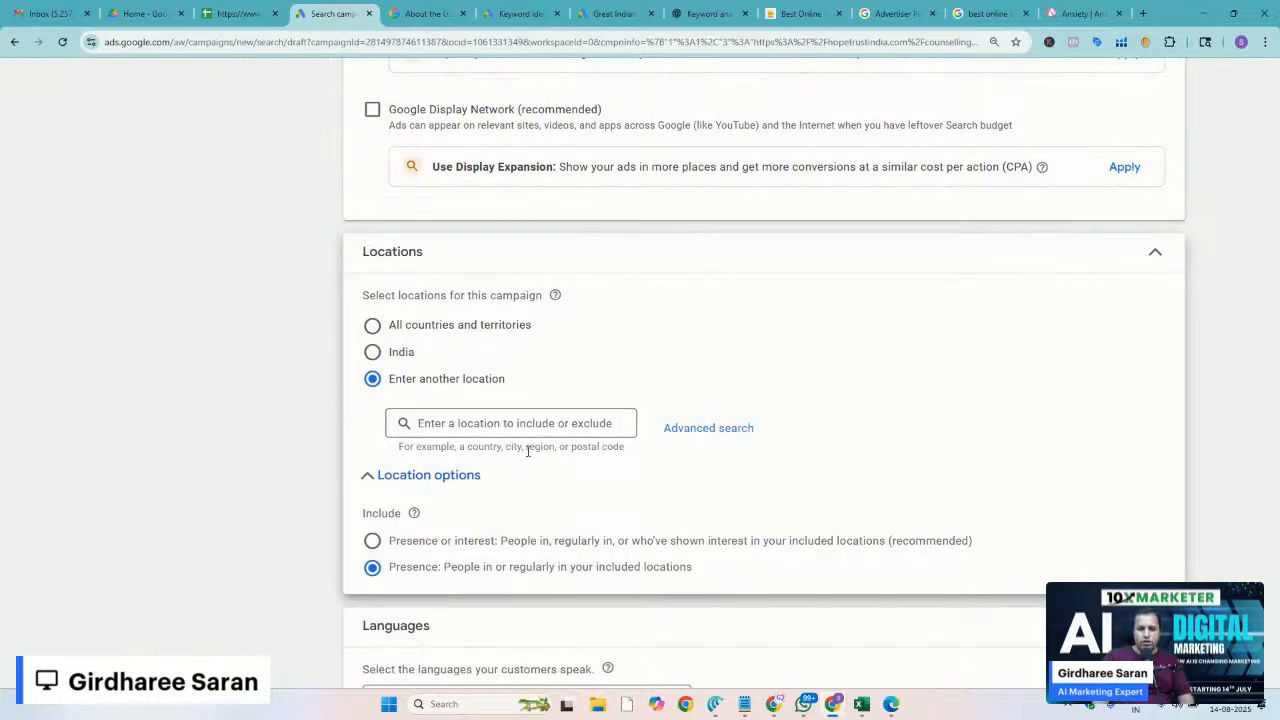
scroll(529, 452, up, 5)
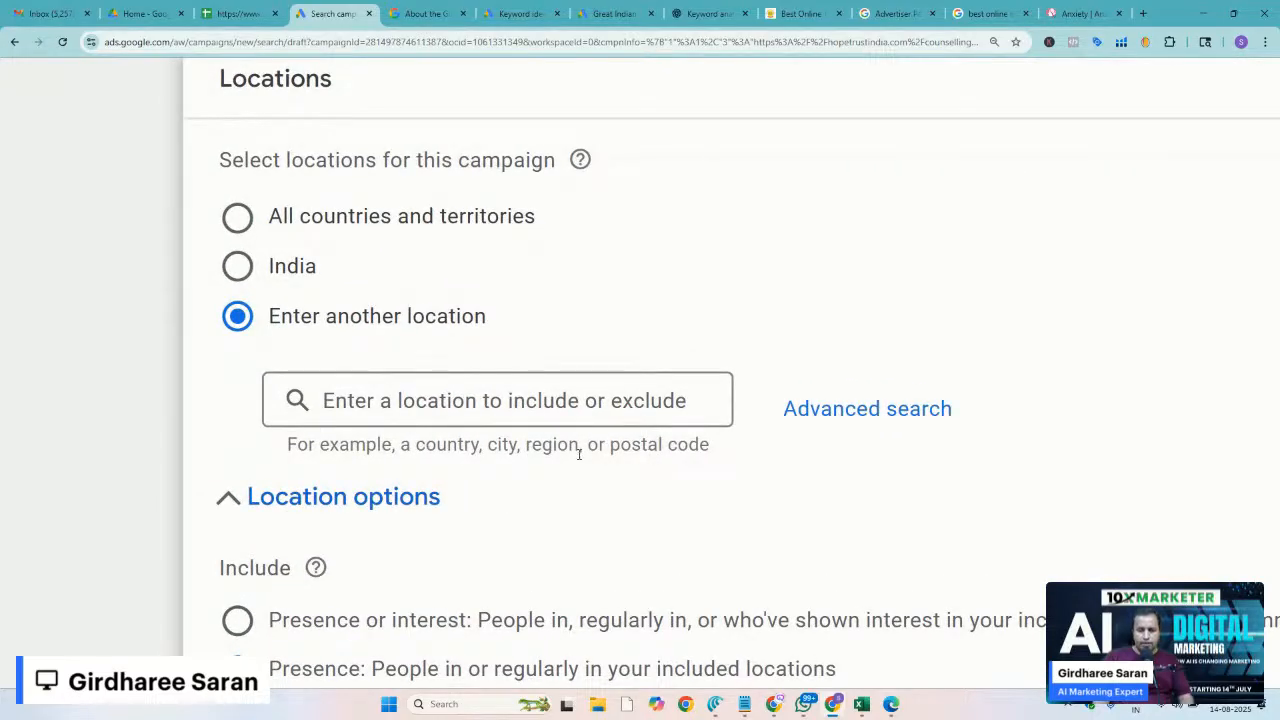
scroll(578, 455, down, 3)
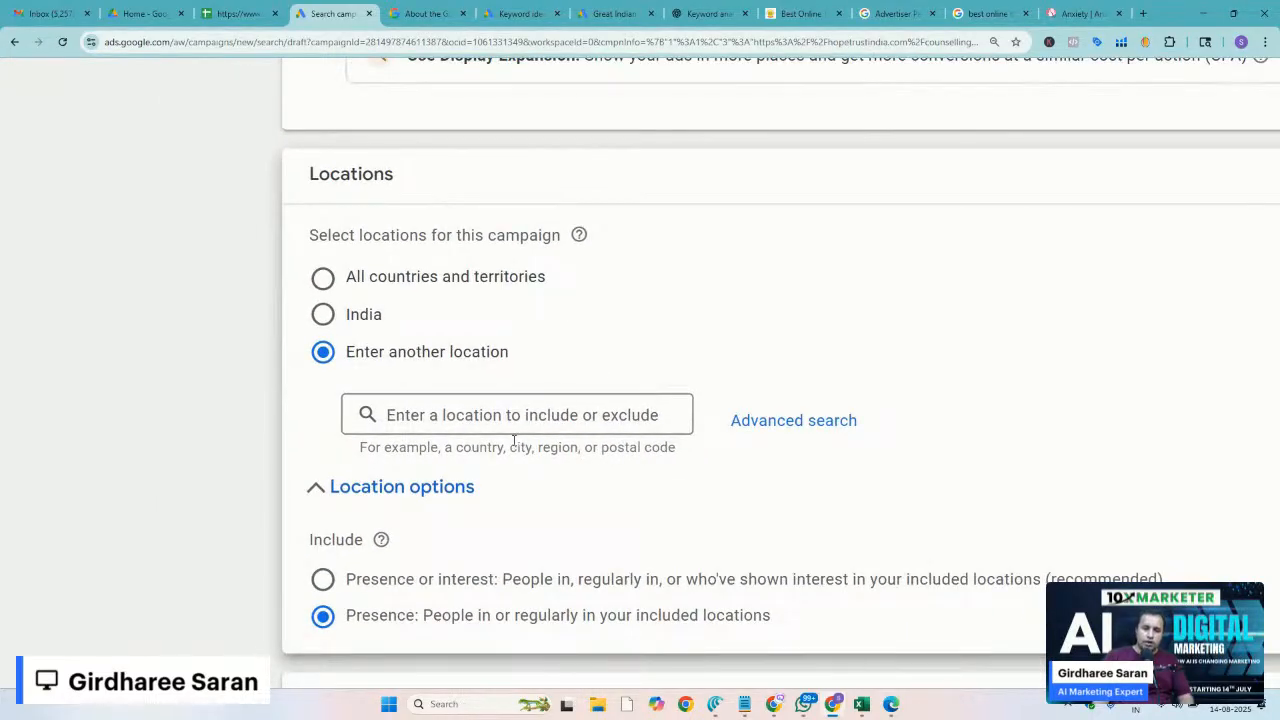
scroll(490, 442, down, 3)
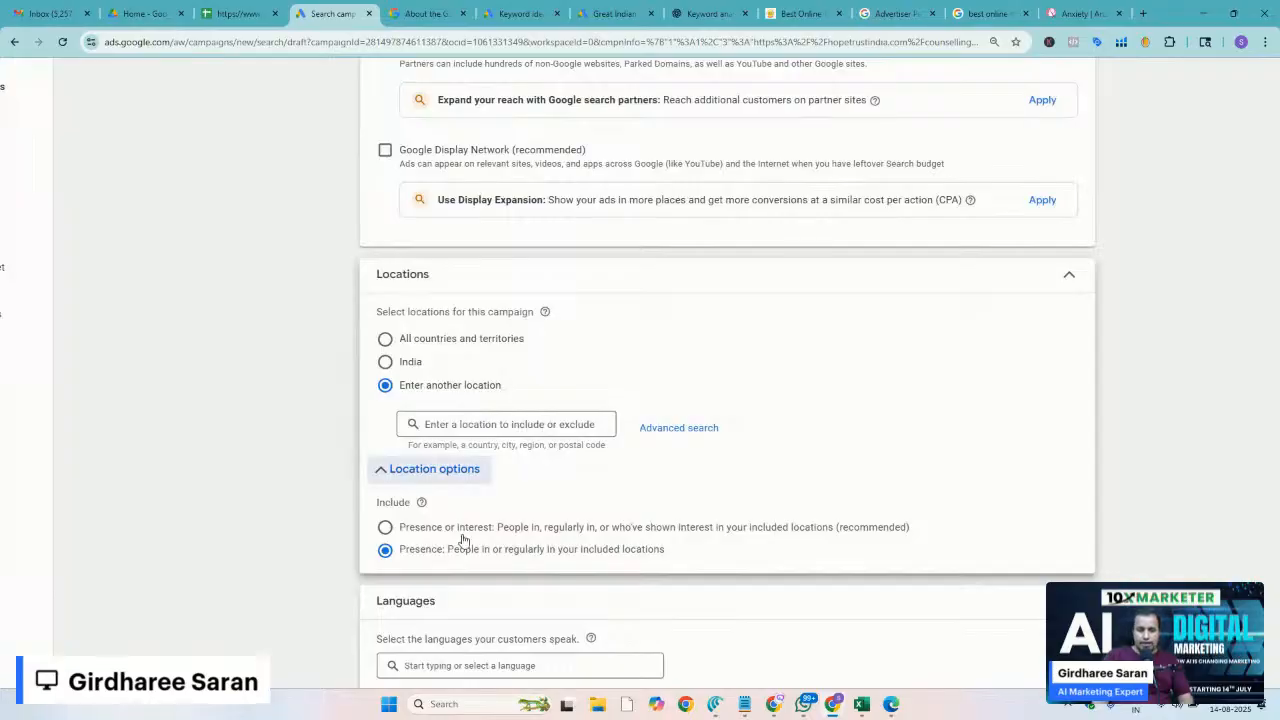
scroll(459, 551, up, 2)
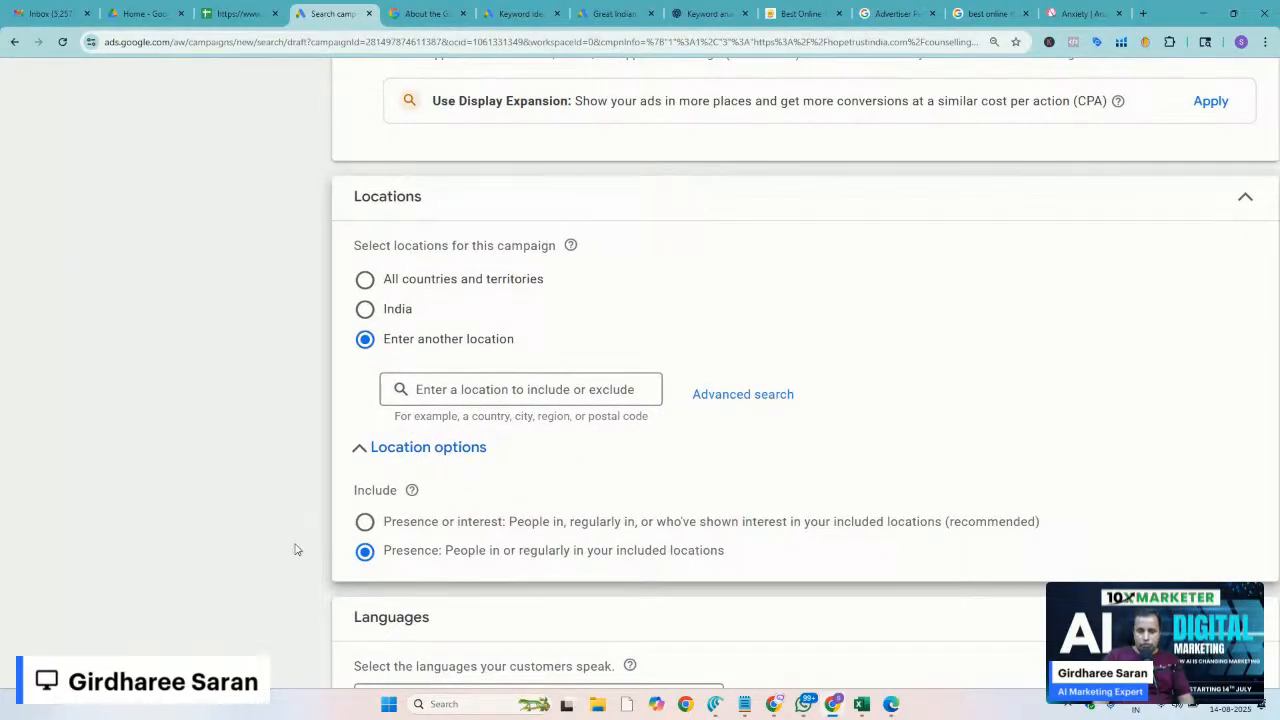
key(Down)
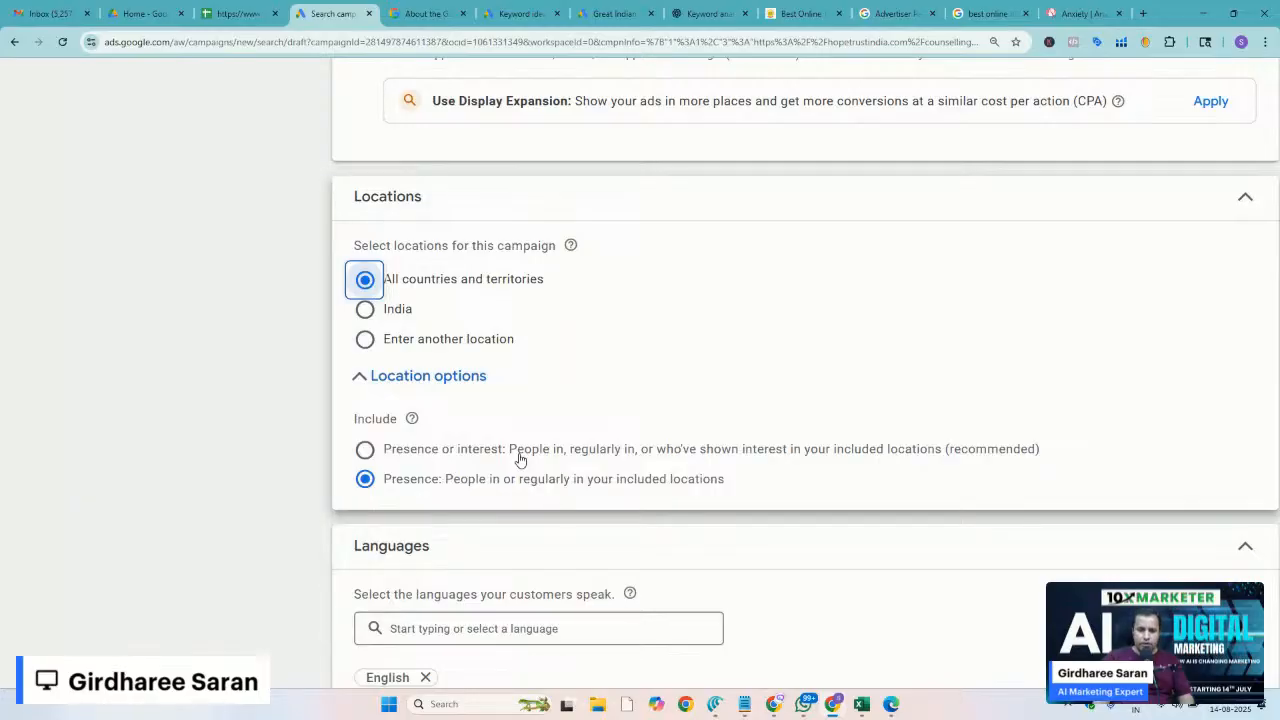
key(Down)
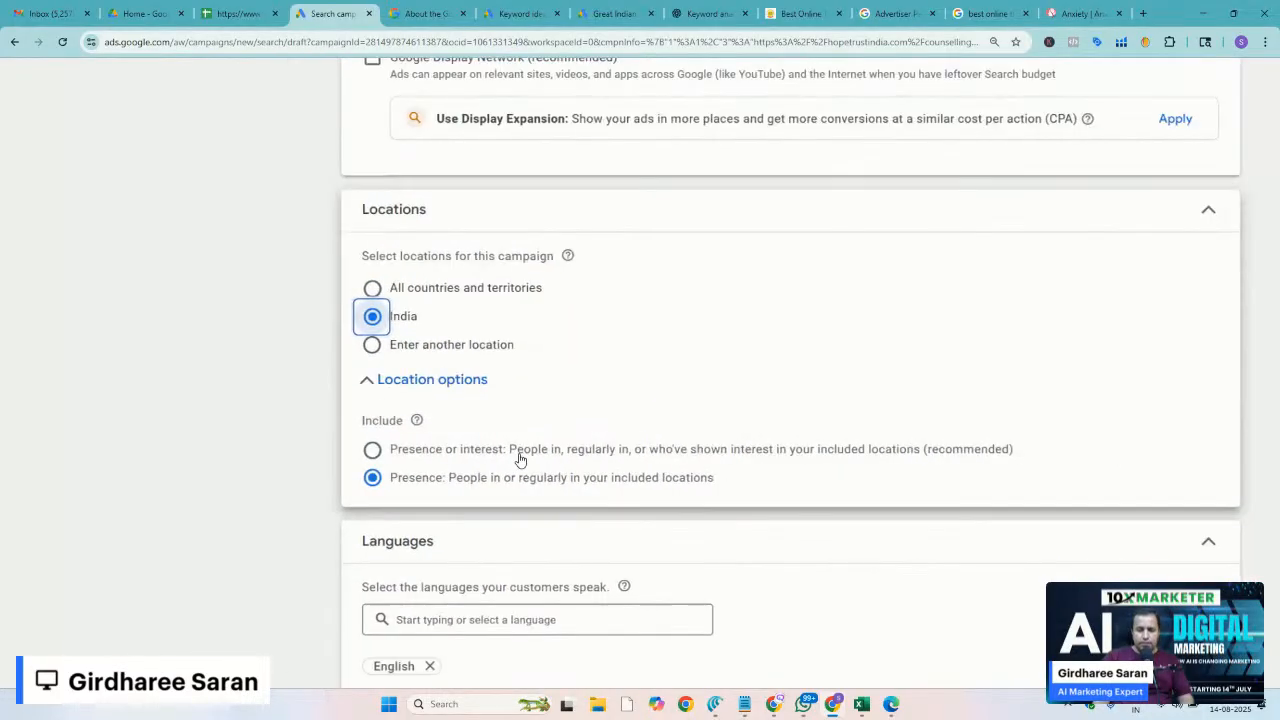
key(Down)
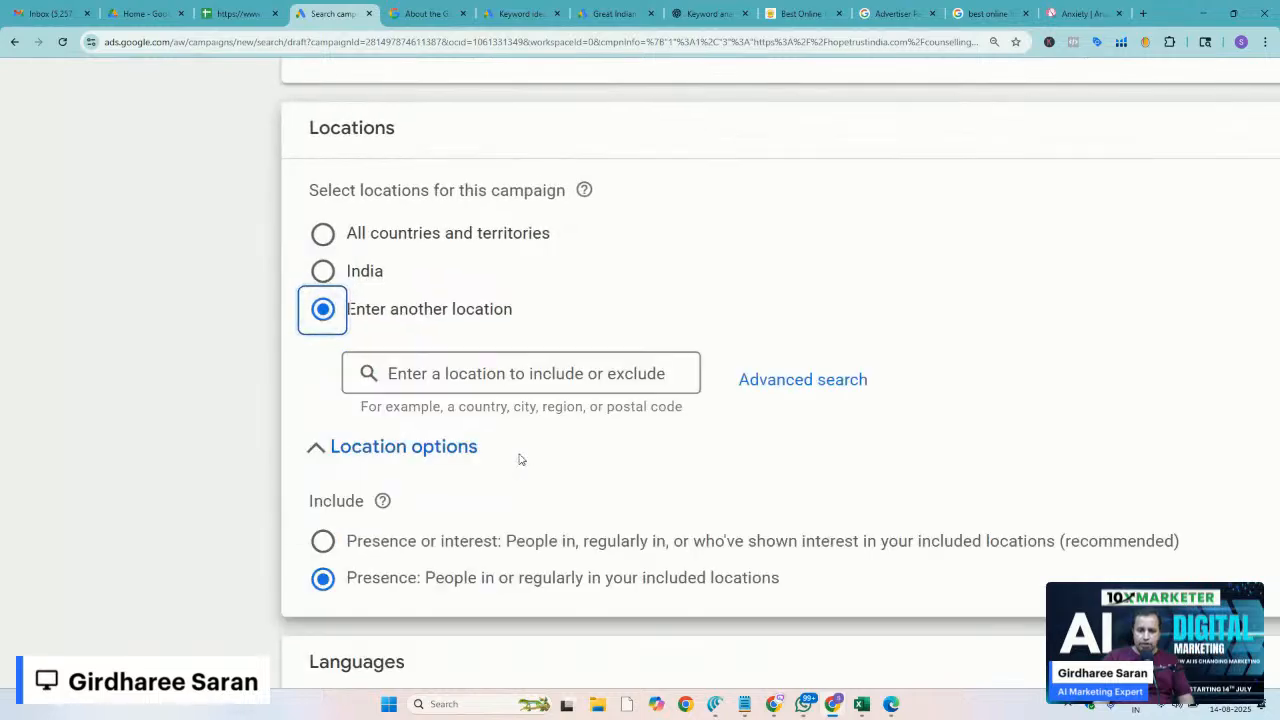
key(ctrl+plus)
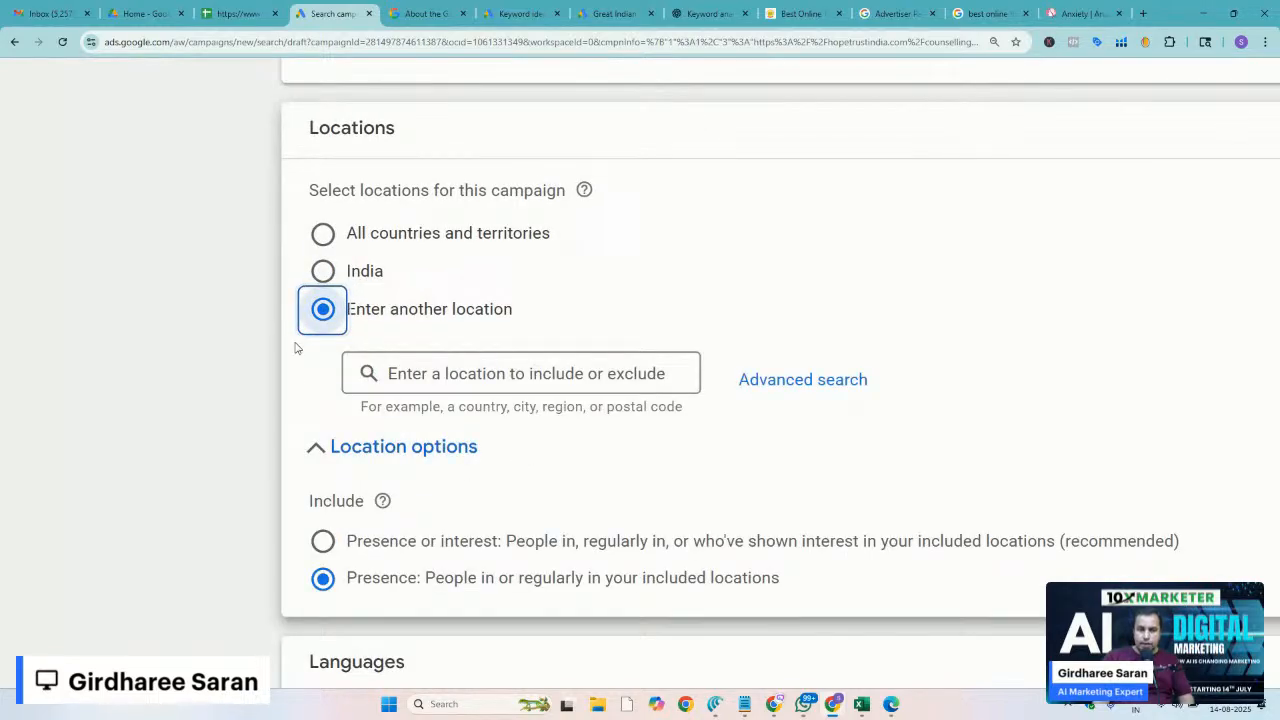
Target India, try Presence or interest, return to Presence only, and show the help on the Include options
click(322, 272)
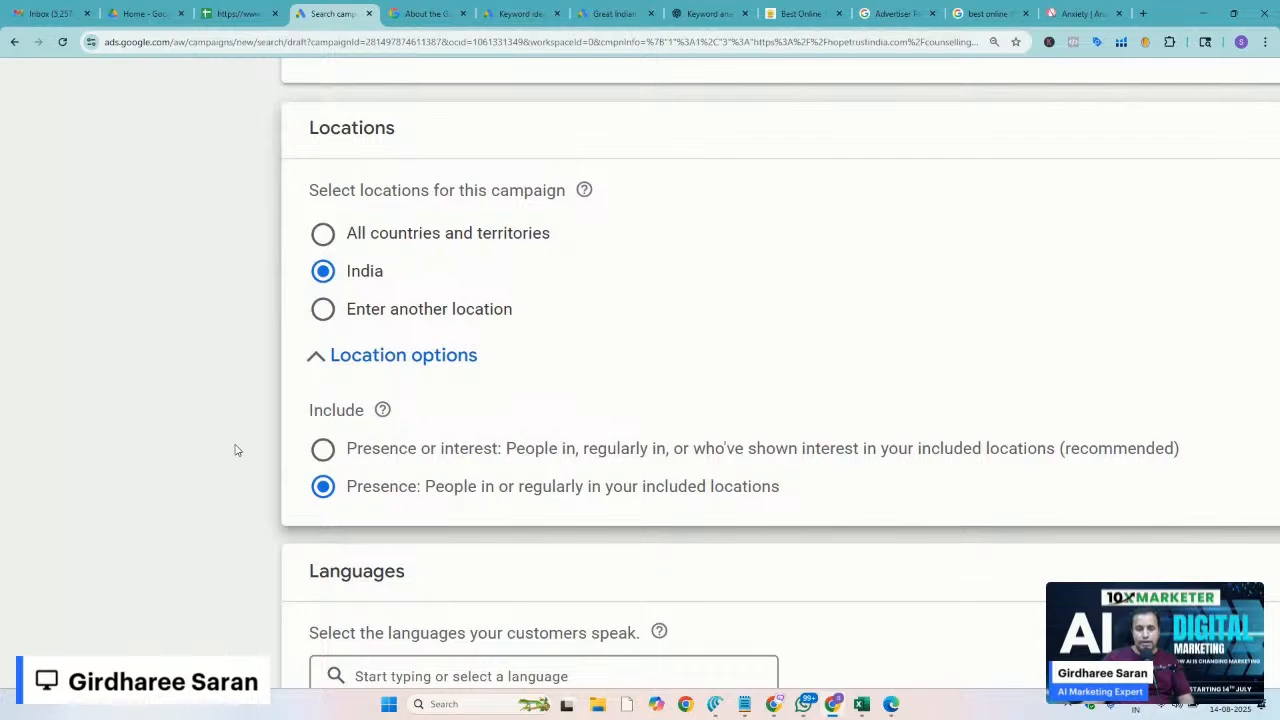
click(448, 453)
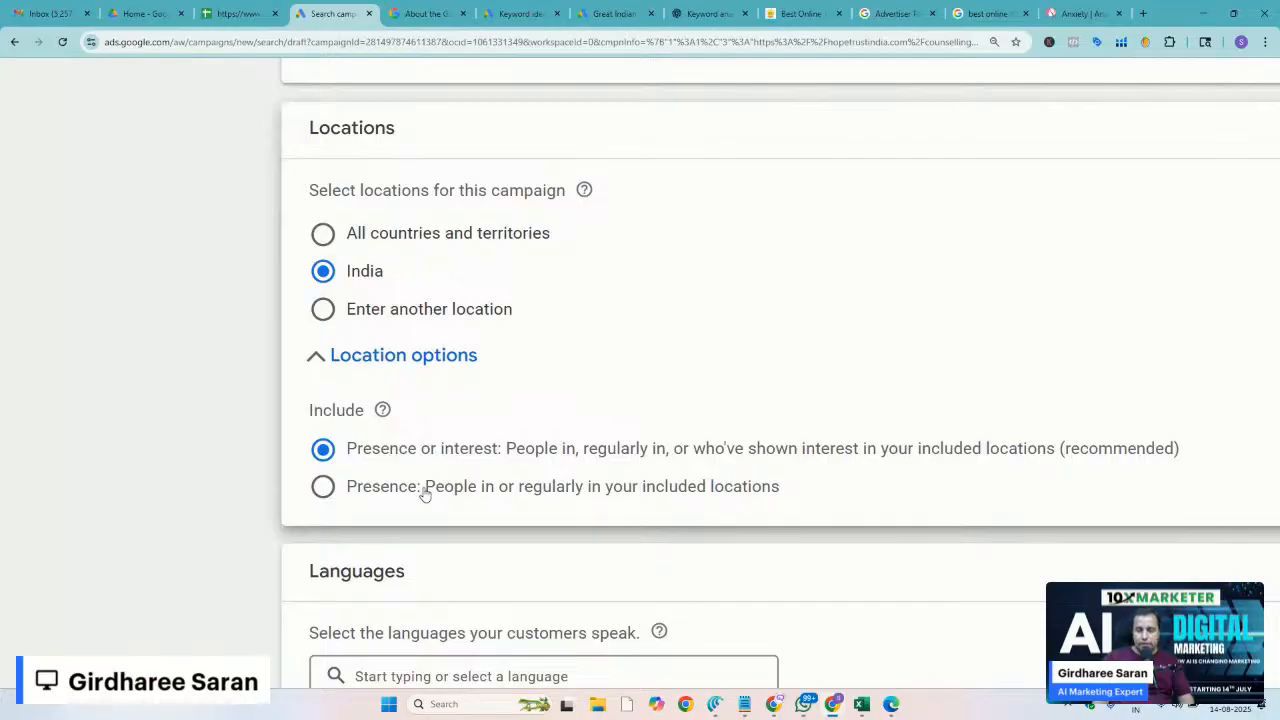
click(368, 489)
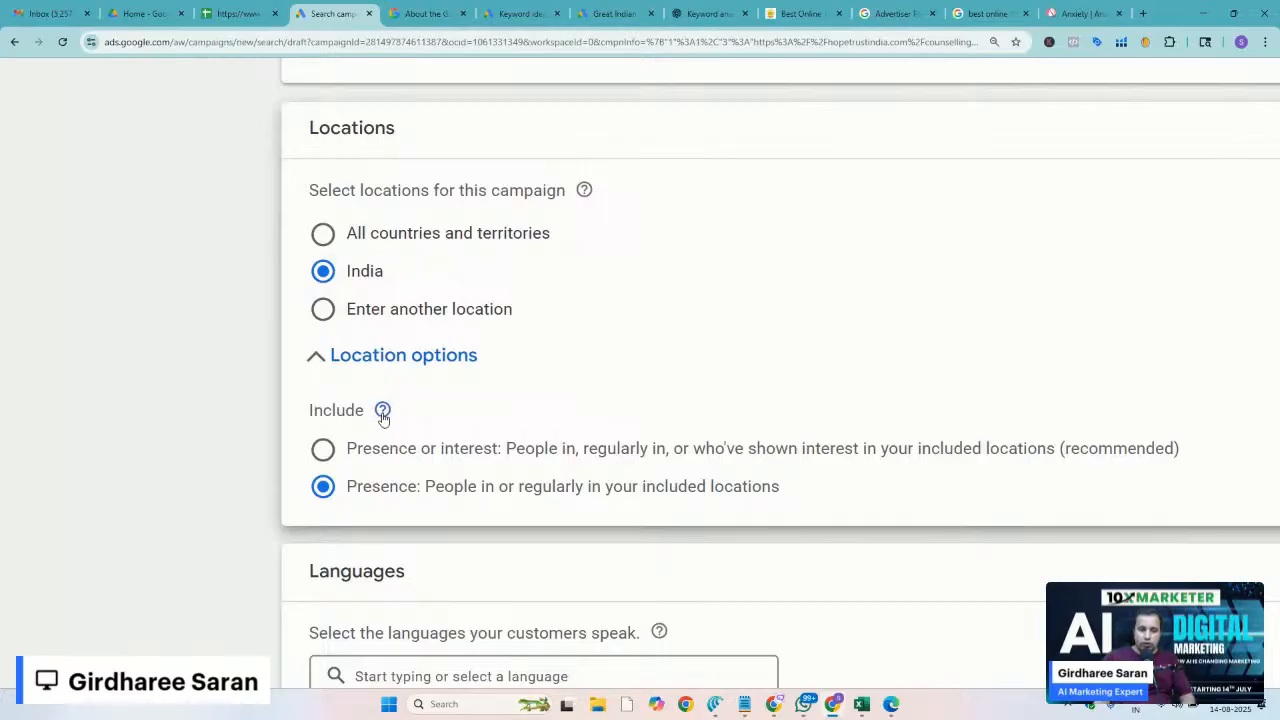
mouse_move(385, 415)
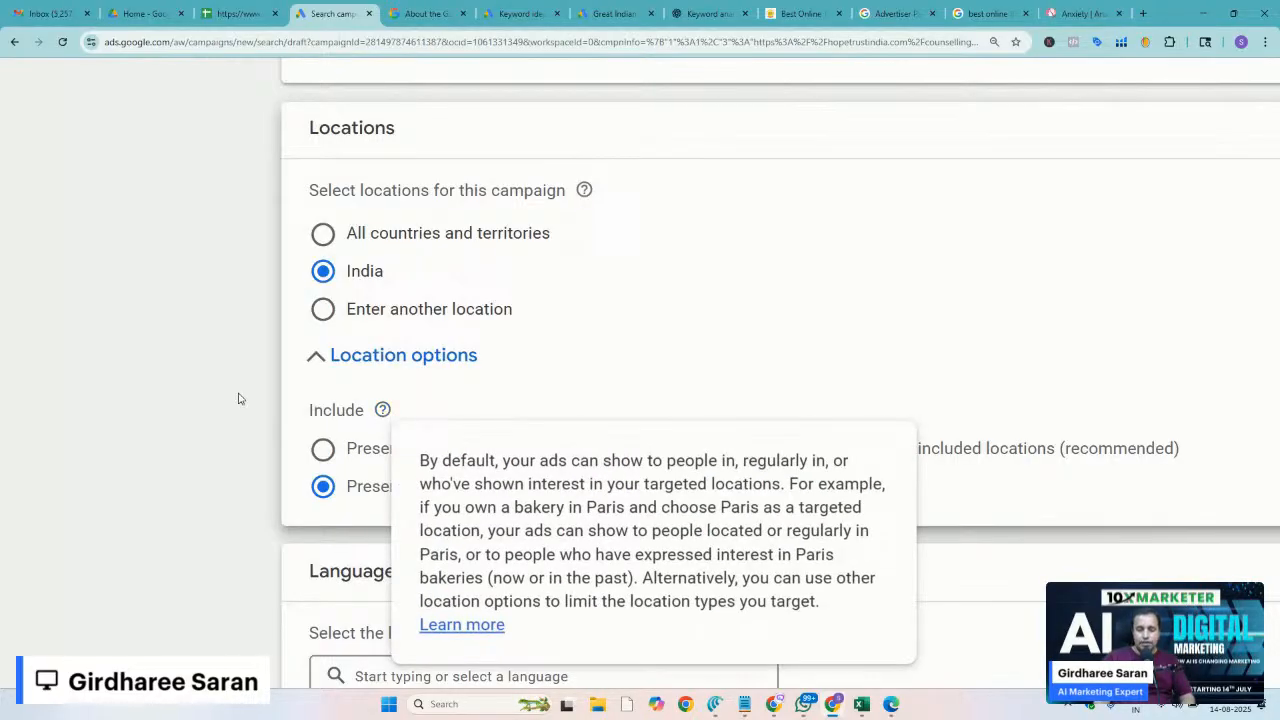
Examine the campaign's language settings below the location options
scroll(220, 408, down, 3)
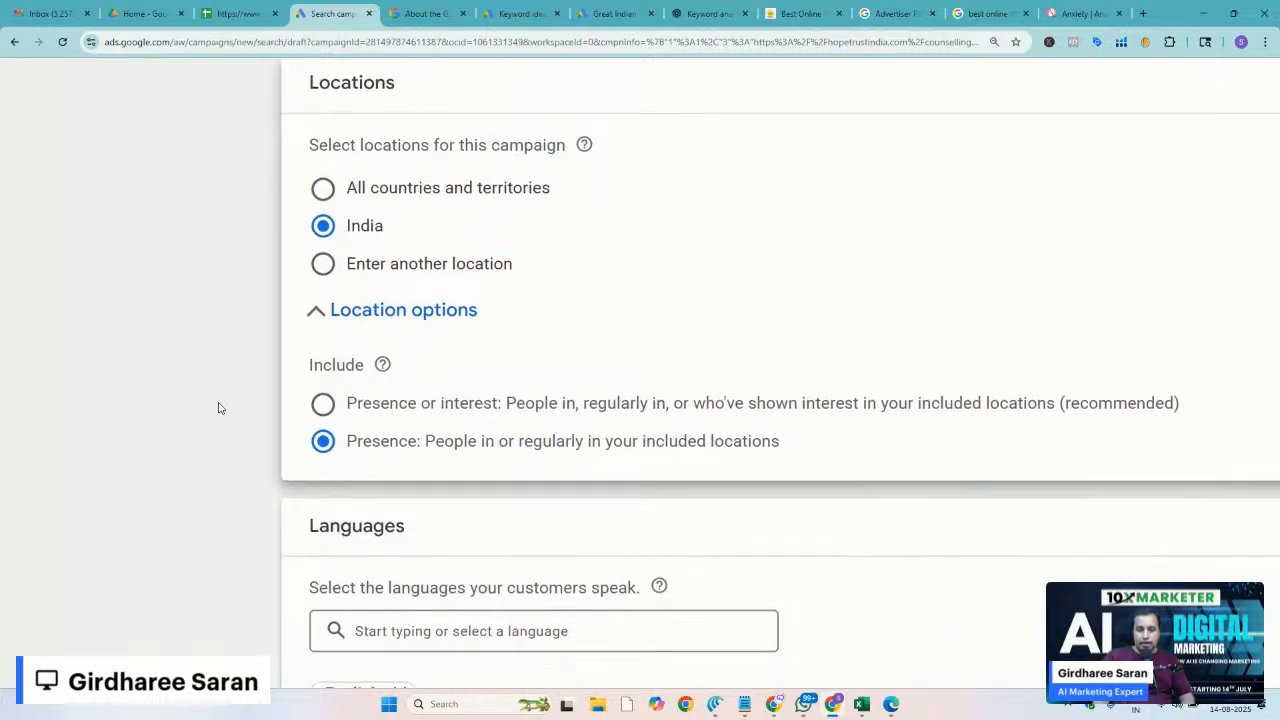
scroll(221, 408, down, 1)
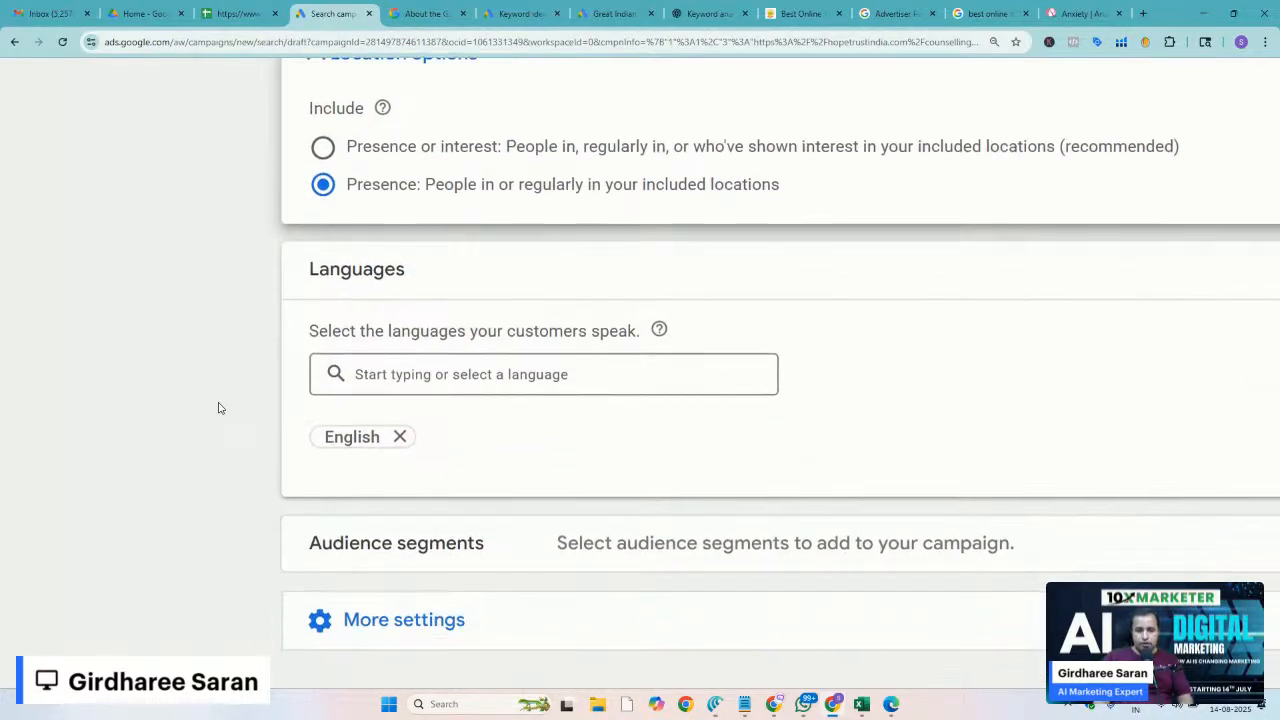
scroll(221, 408, down, 4)
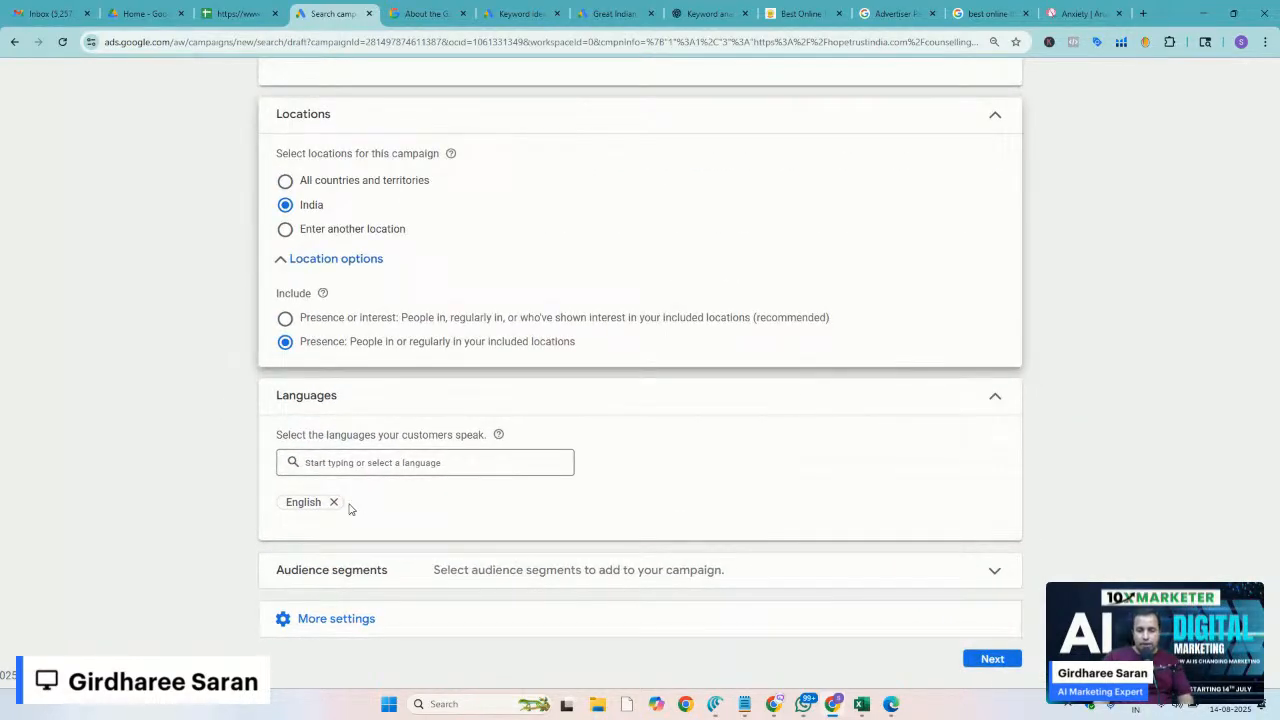
scroll(349, 509, up, 3)
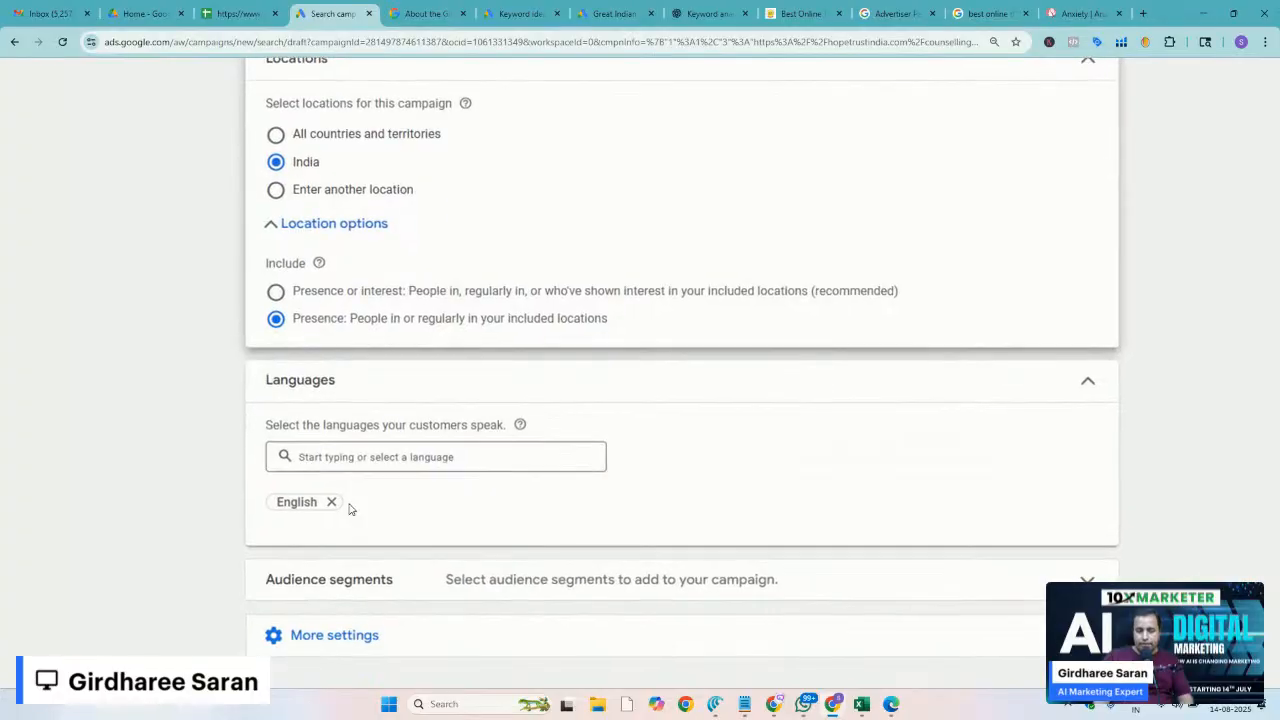
scroll(349, 509, down, 1)
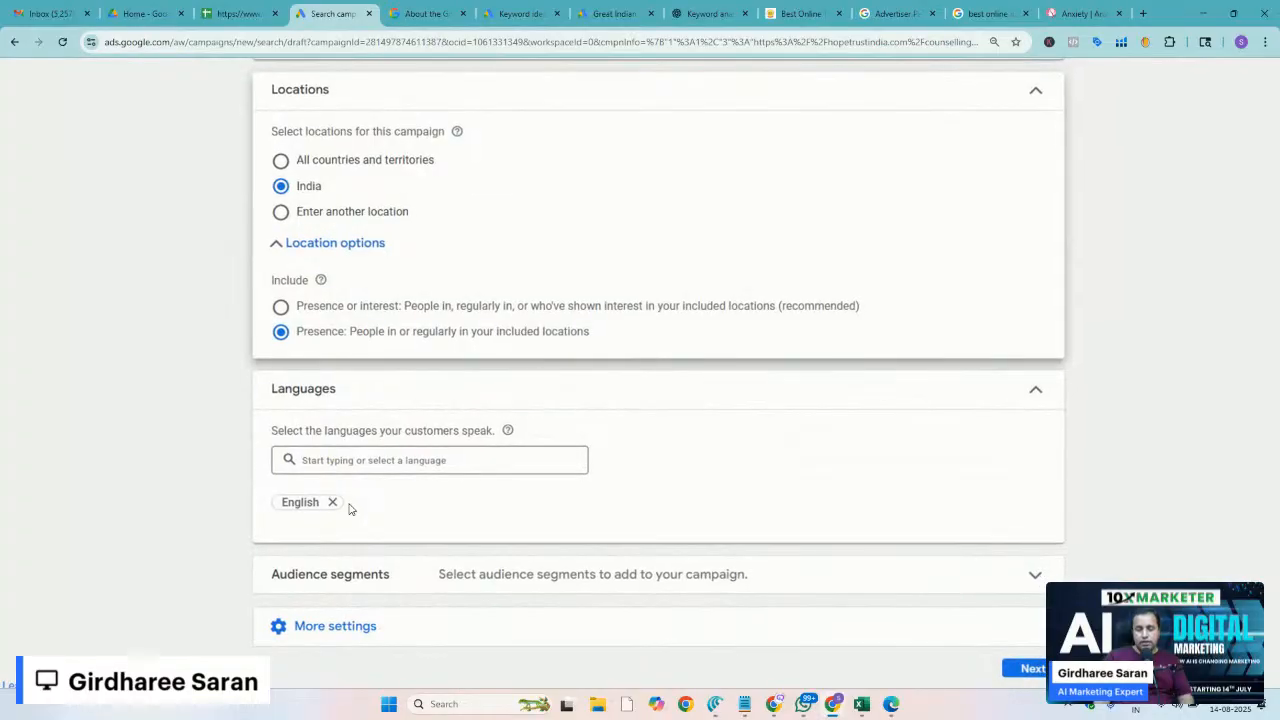
scroll(349, 509, up, 5)
scroll(349, 509, up, 1)
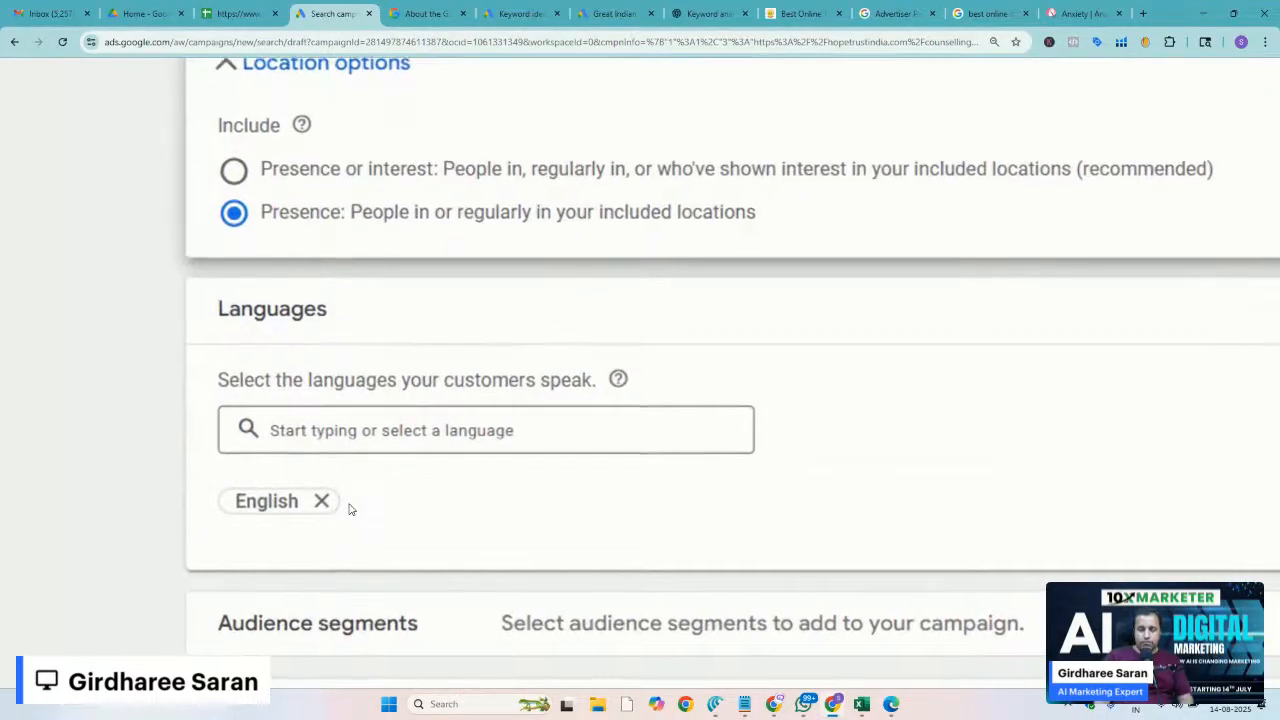
scroll(349, 509, right, 1)
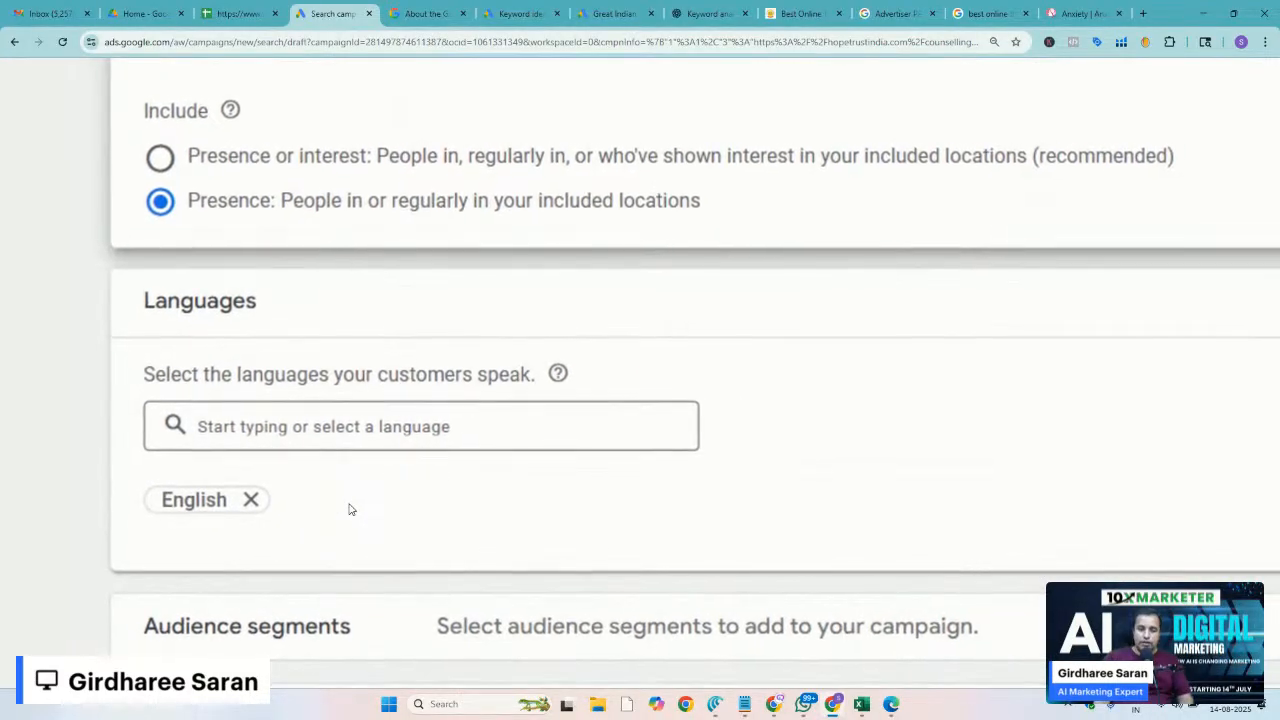
scroll(350, 509, down, 1)
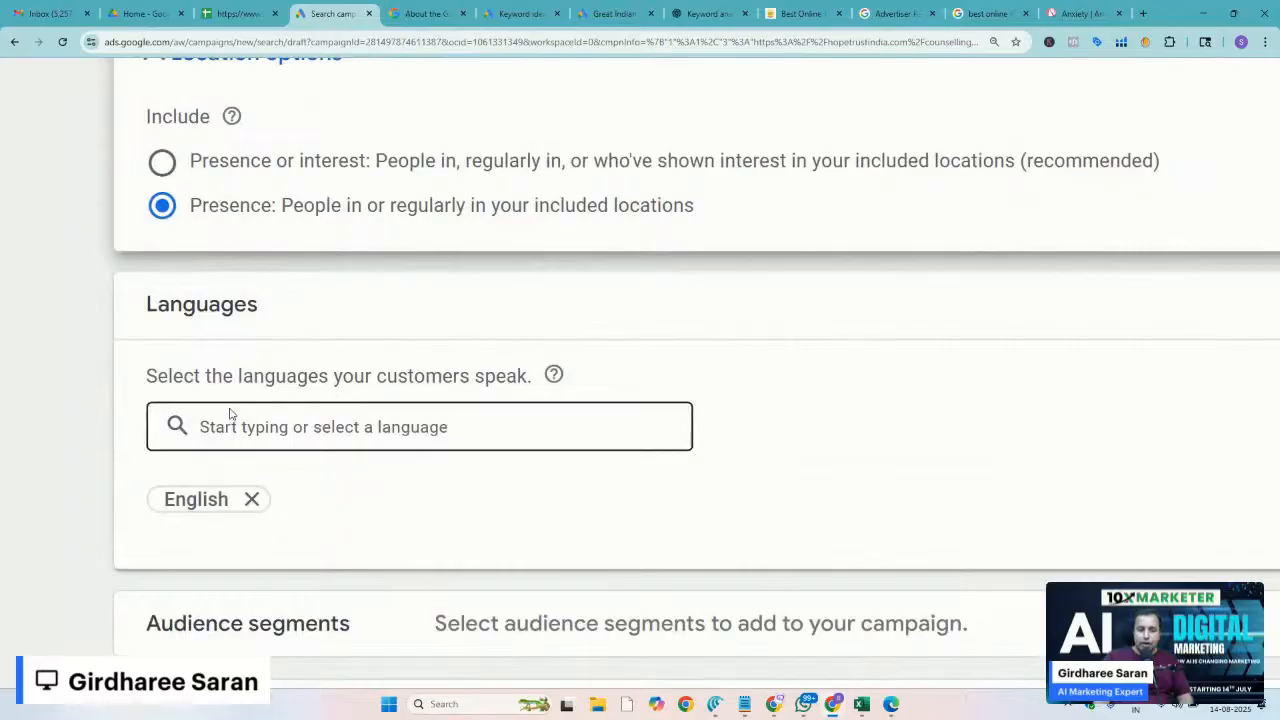
scroll(323, 481, down, 2)
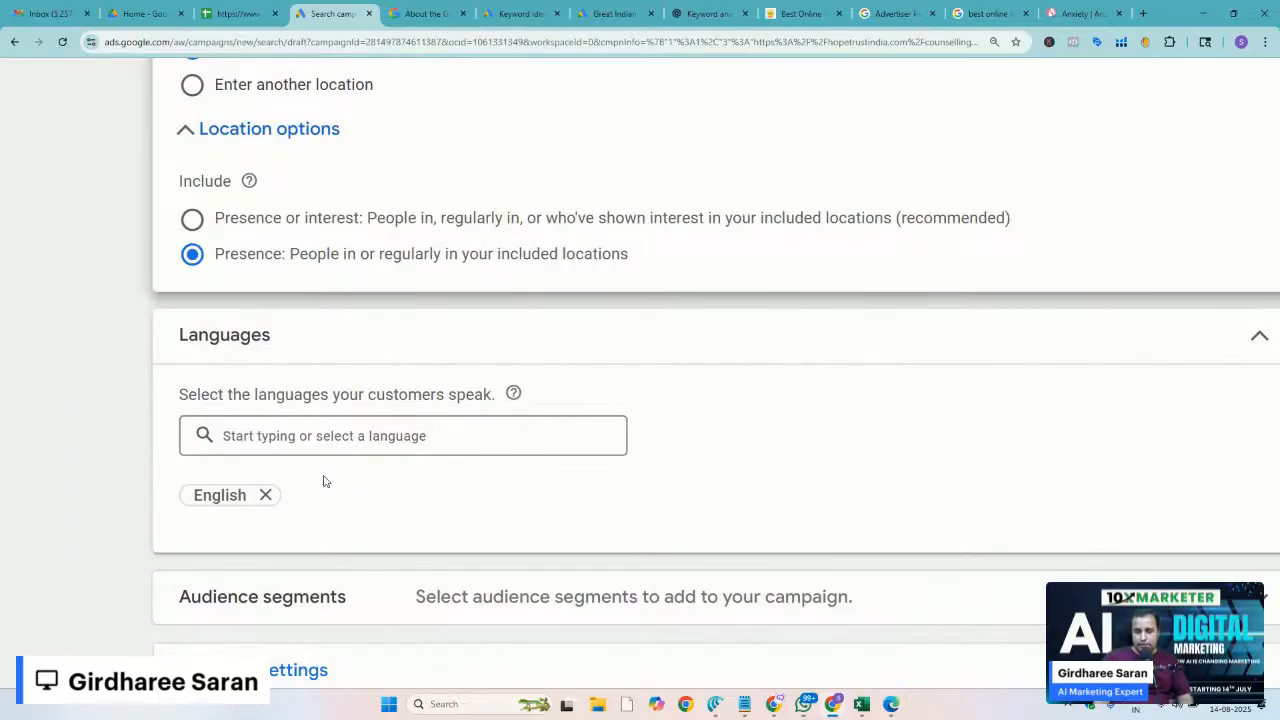
scroll(343, 537, down, 1)
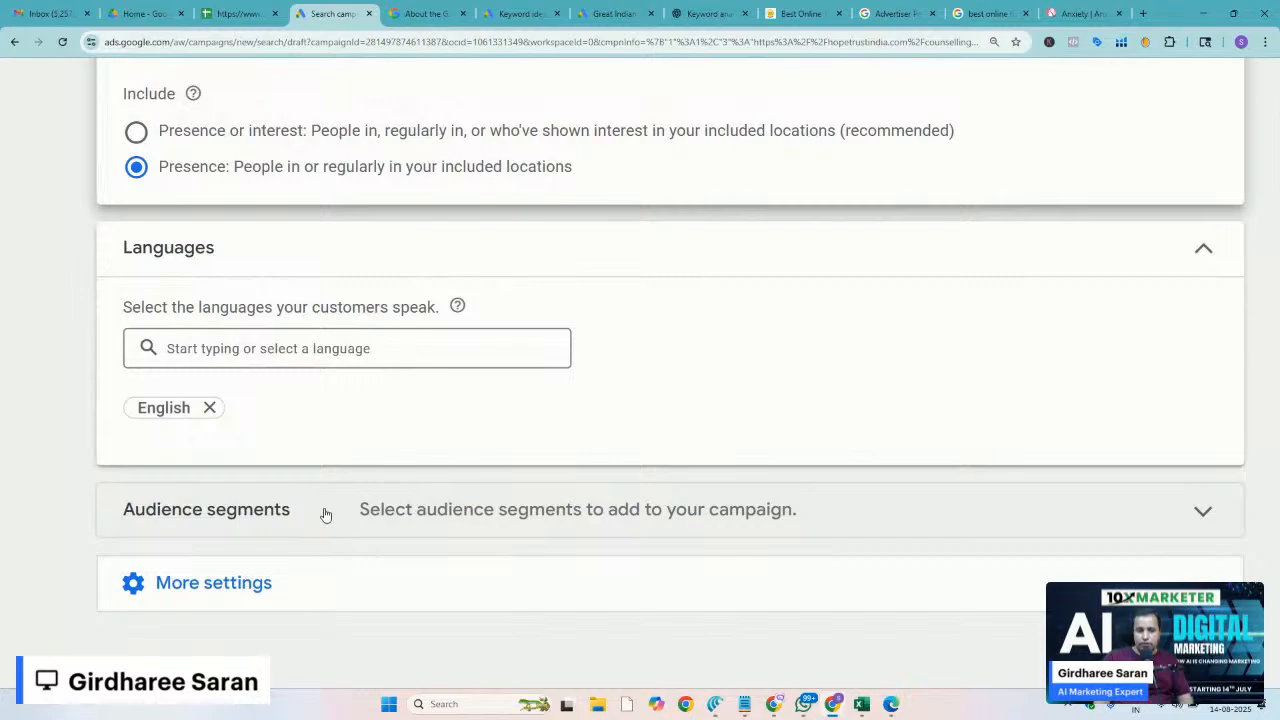
Expand the campaign's audience segments, compare the suggested segments with the browsable categories and stay on the categories
click(325, 515)
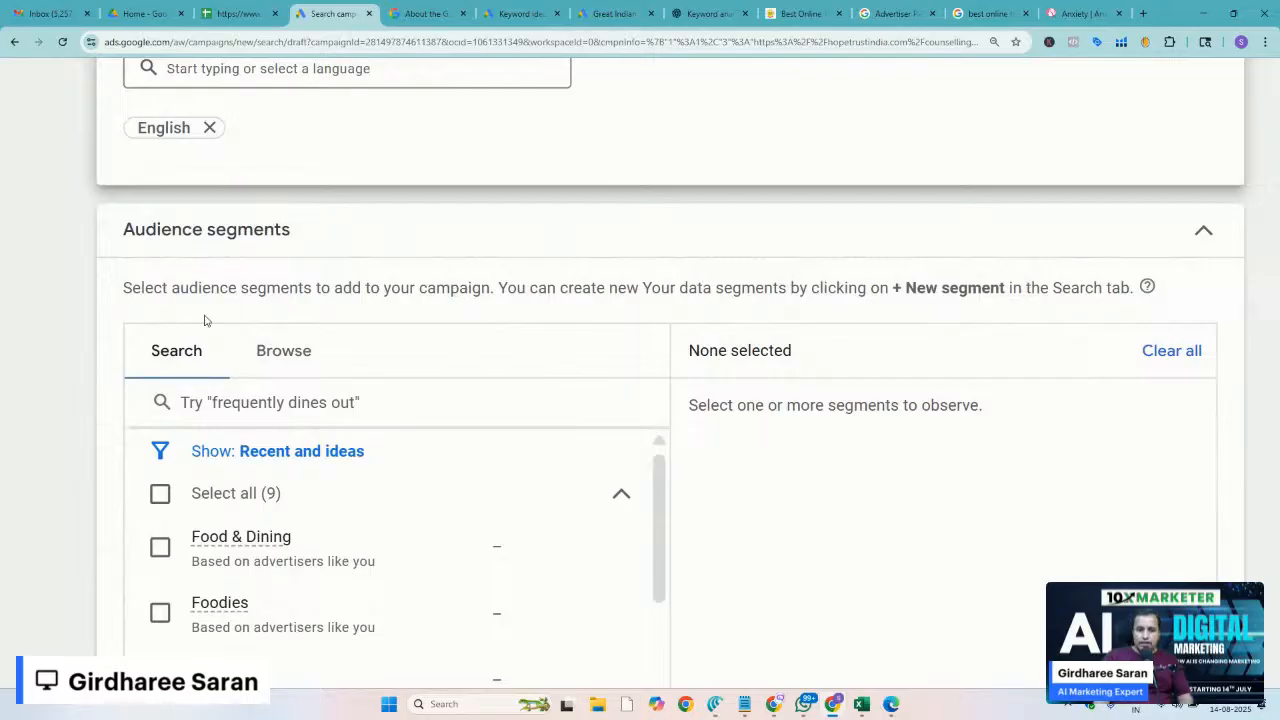
triple_click(165, 290)
scroll(165, 290, down, 3)
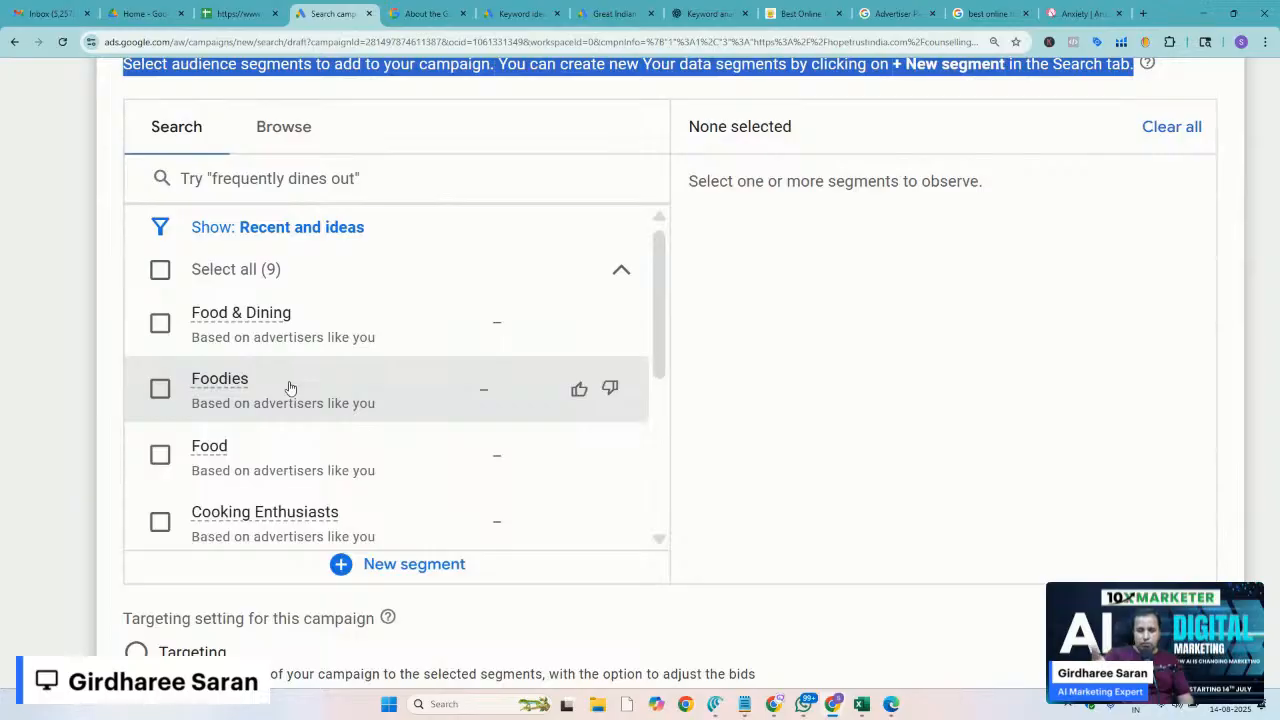
click(272, 121)
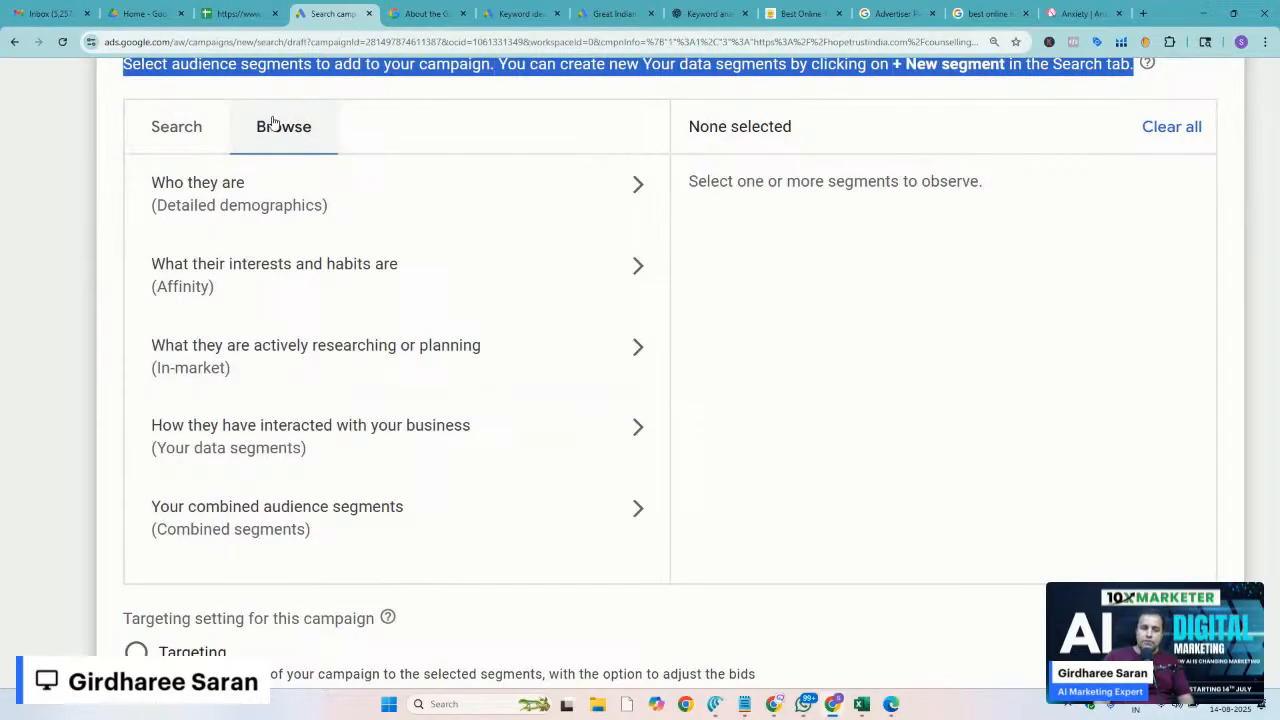
click(163, 130)
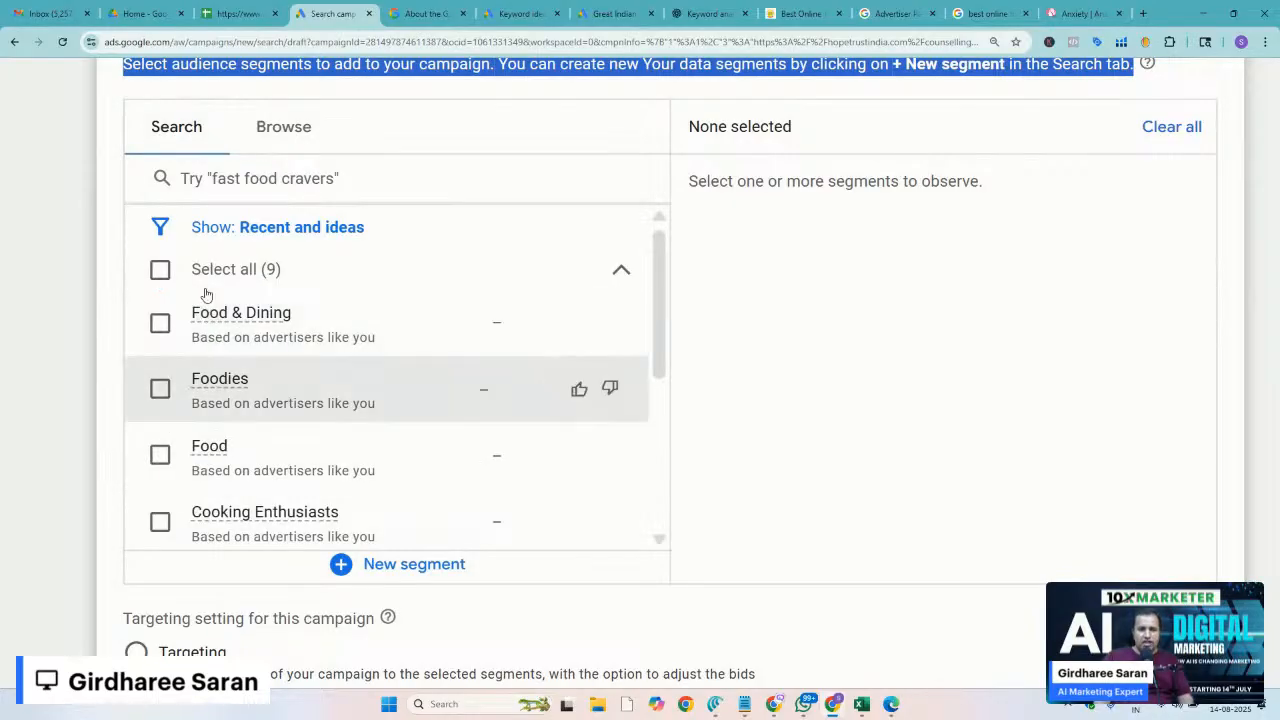
click(281, 135)
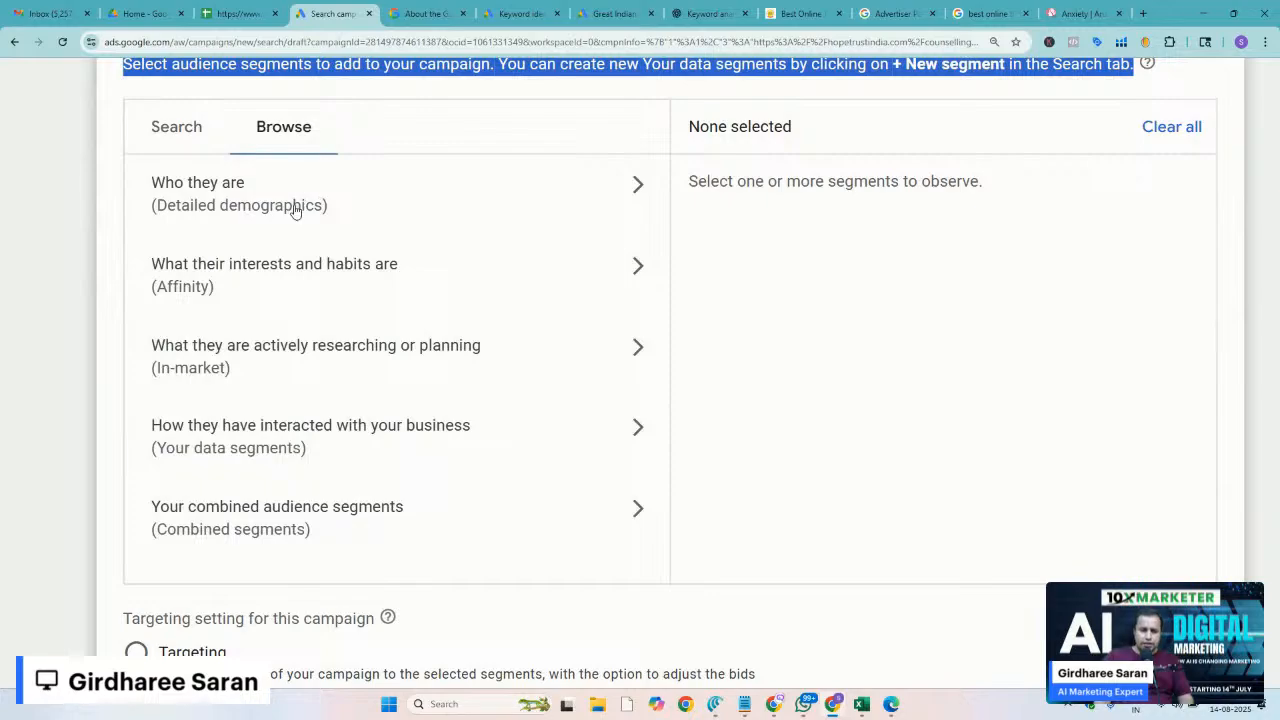
In the detailed demographics, select the marital statuses In a Relationship and Married, and deselect In a Relationship again
scroll(296, 211, up, 3)
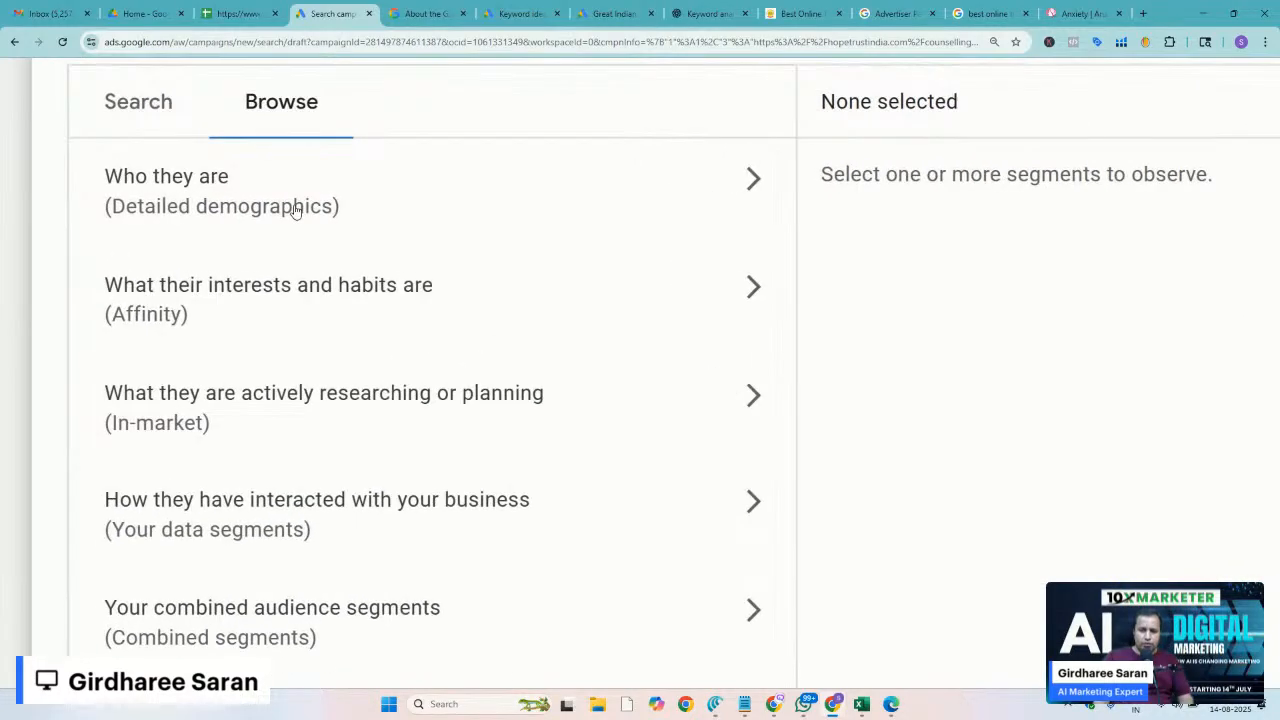
click(296, 211)
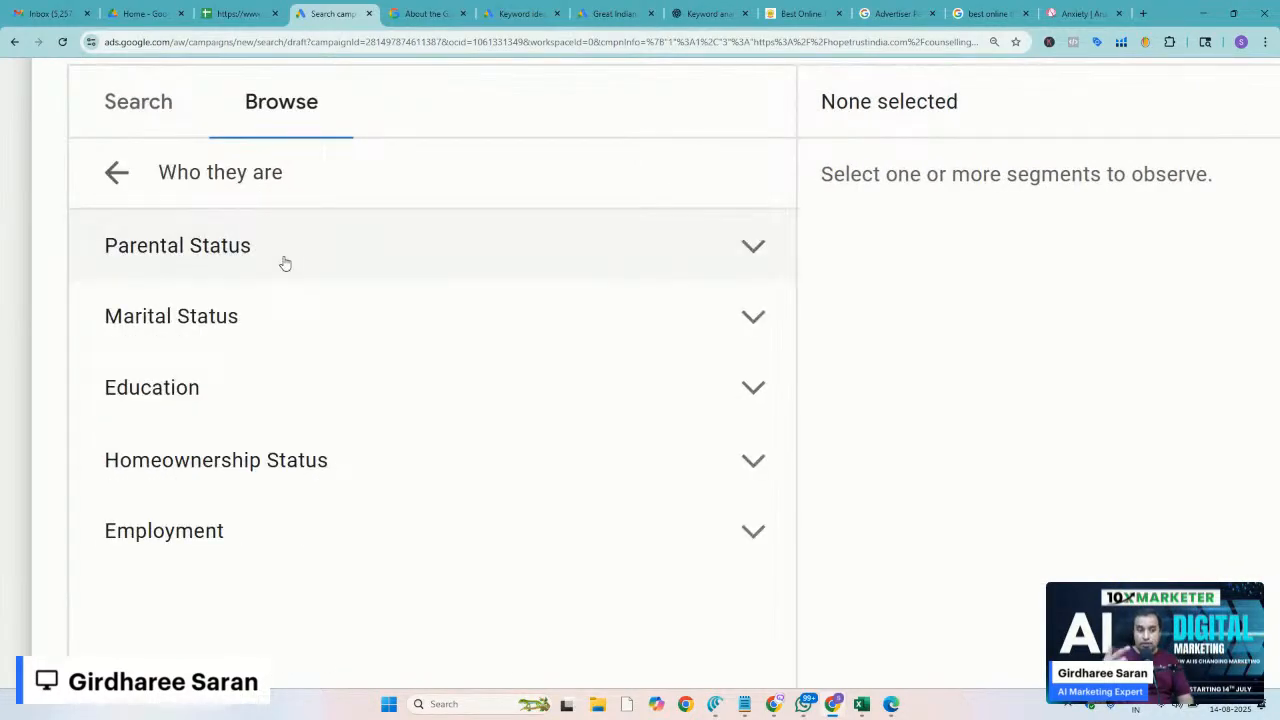
click(254, 315)
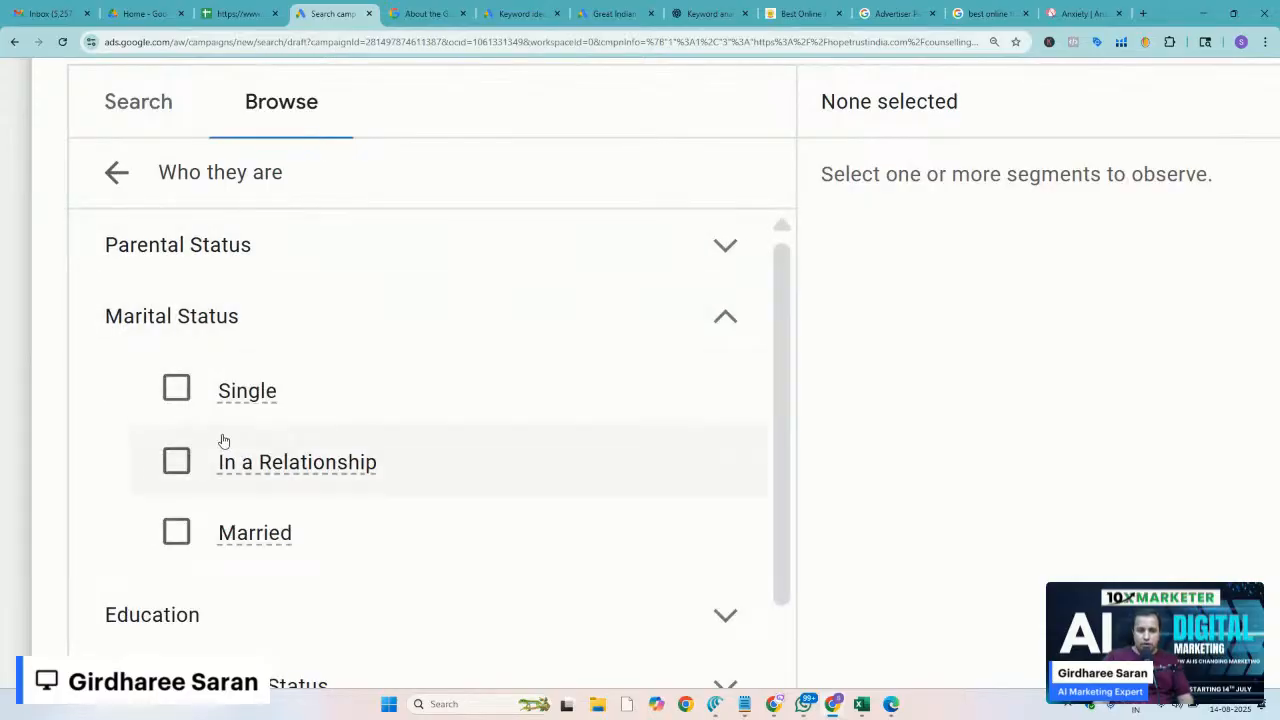
click(176, 462)
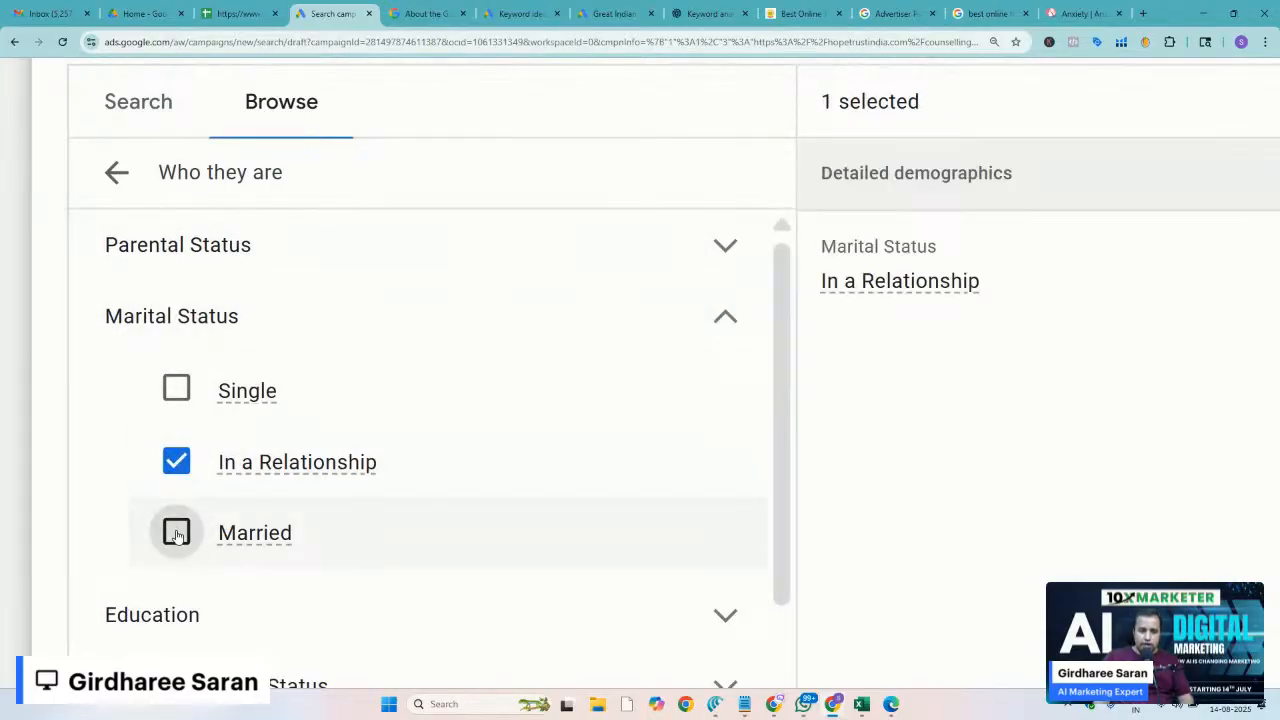
click(176, 532)
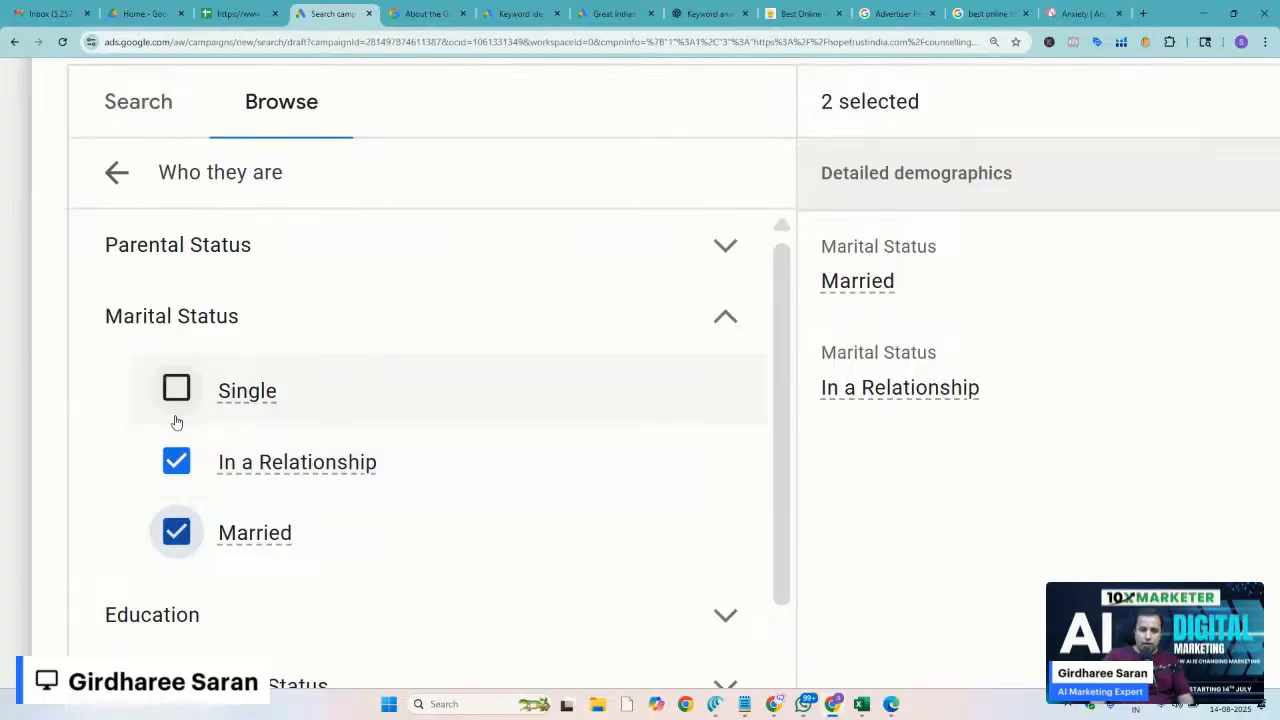
click(176, 462)
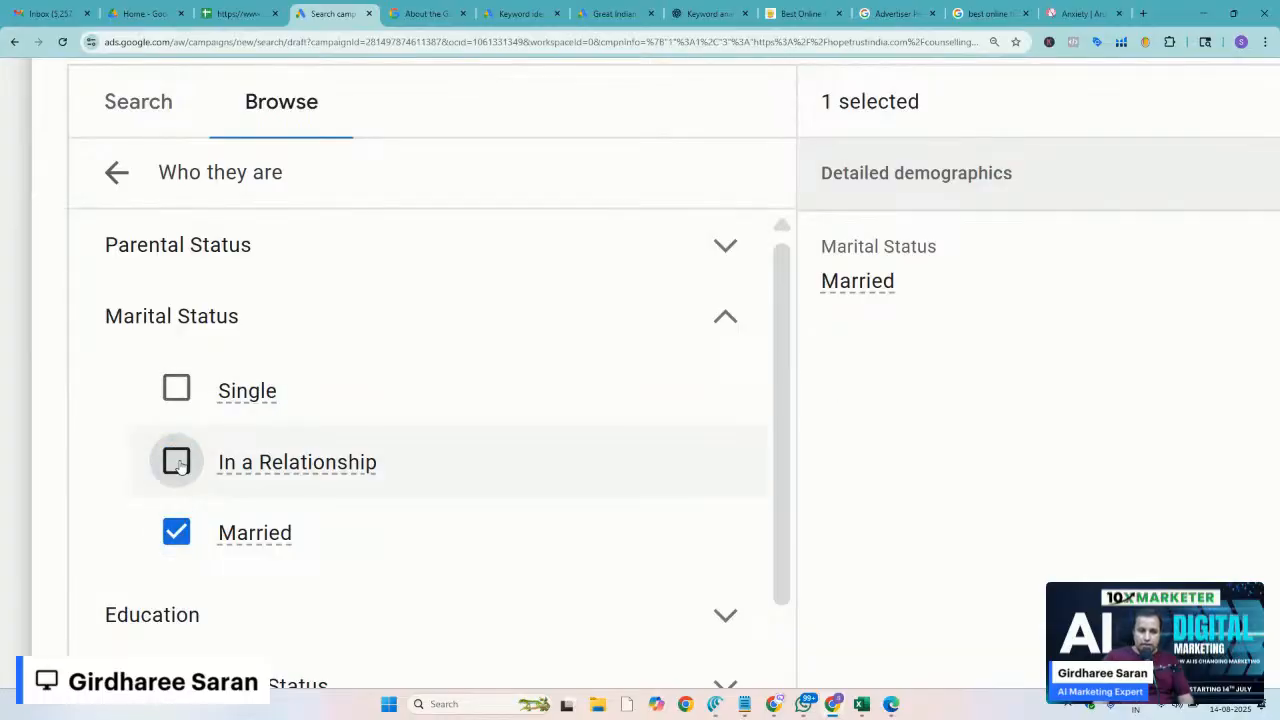
Deselect Married, try Single and deselect it again, and collapse the marital status options
click(178, 531)
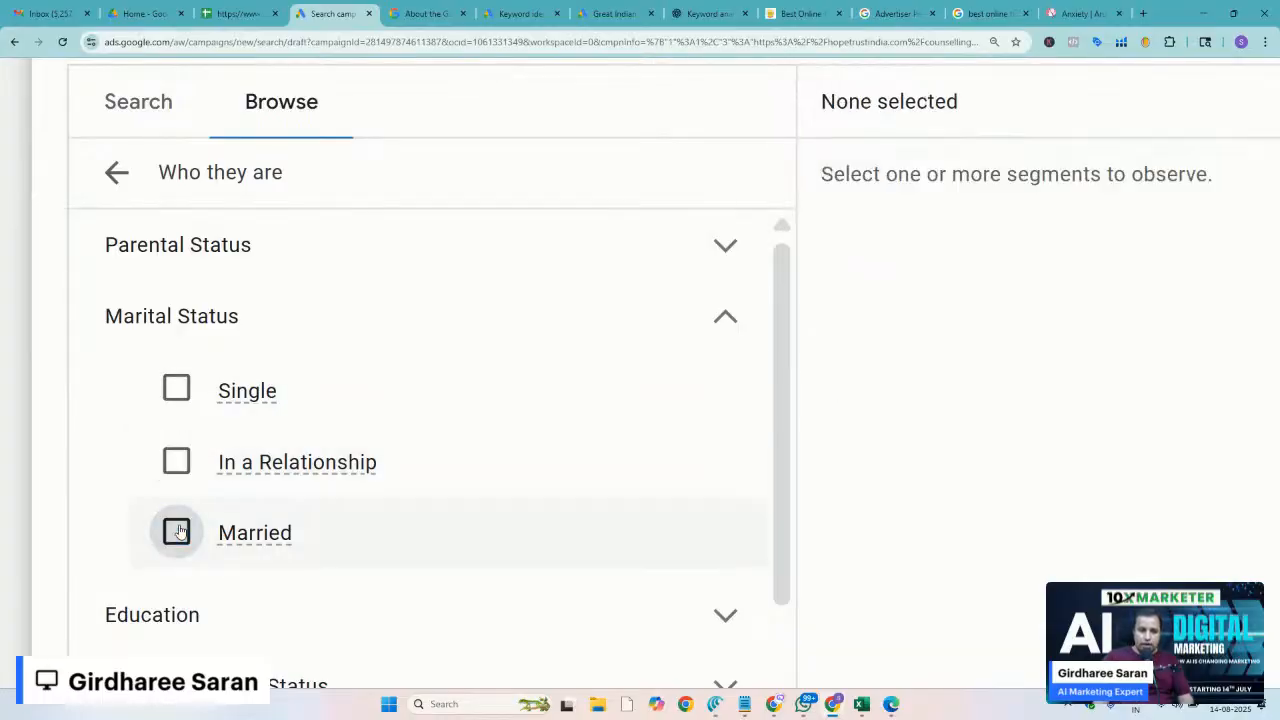
click(175, 393)
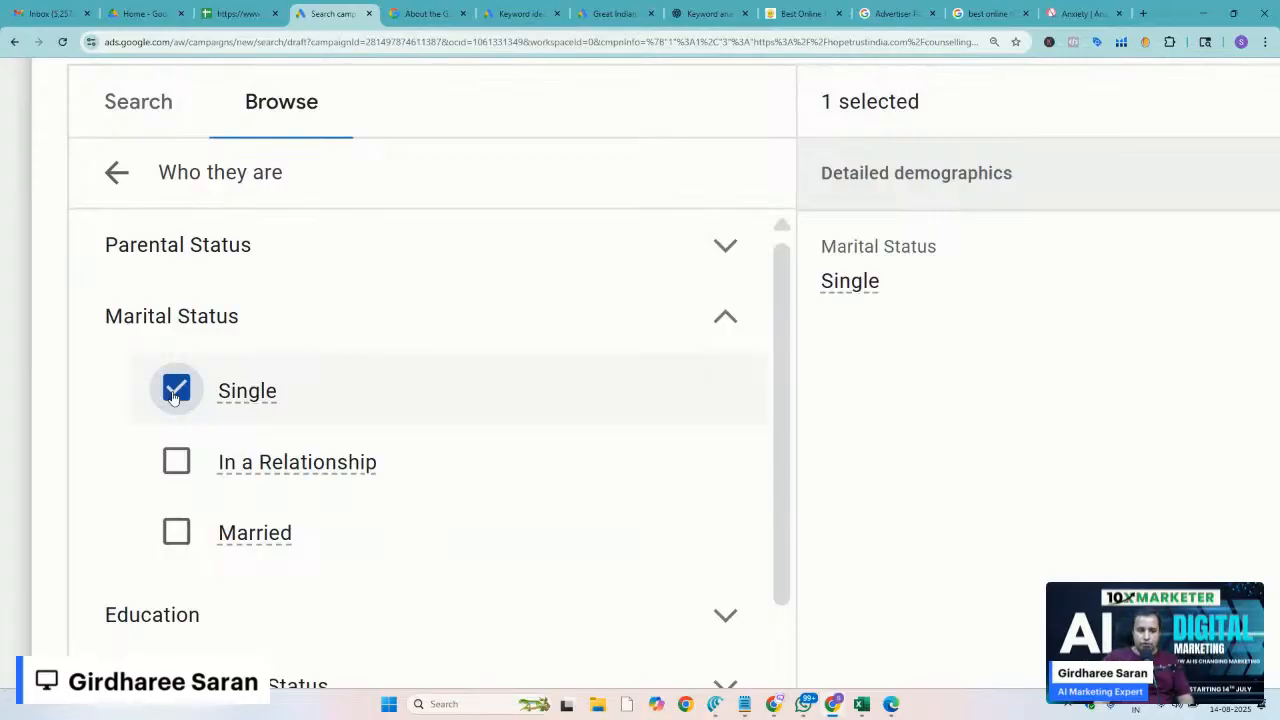
click(175, 392)
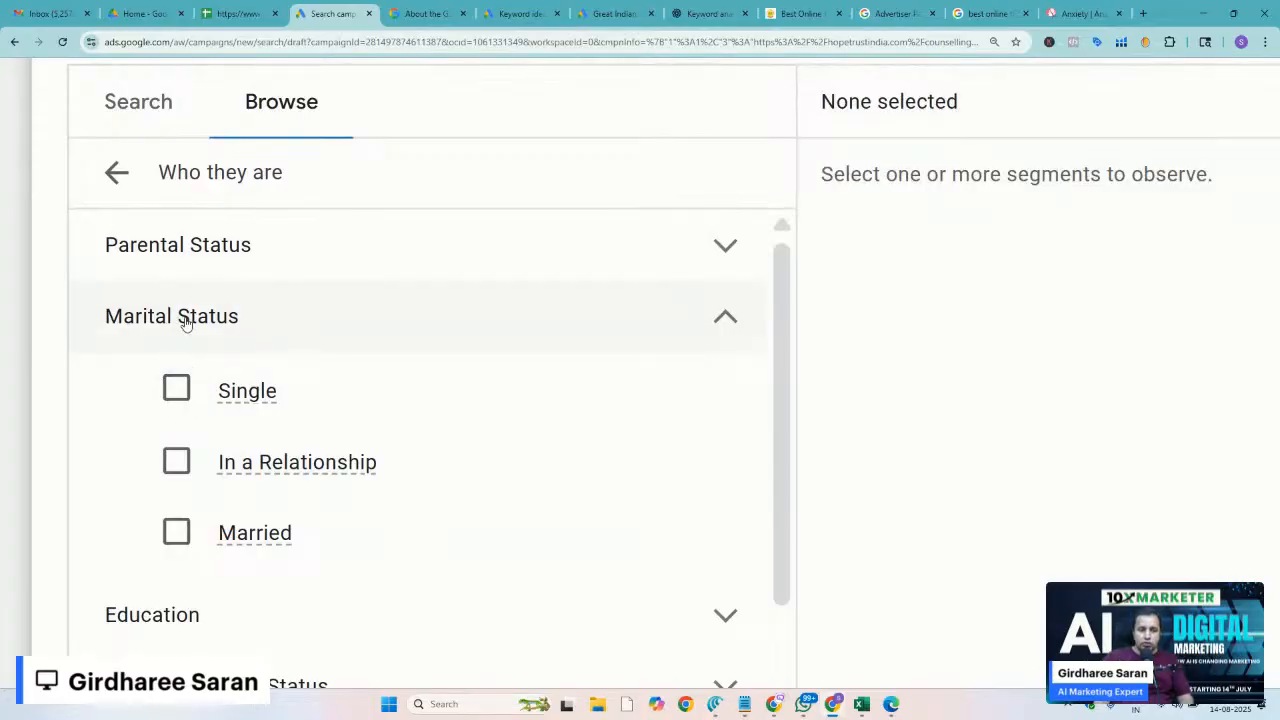
click(185, 320)
Examine the parent segments by child age under Parental Status, and collapse the Parents list again
click(189, 248)
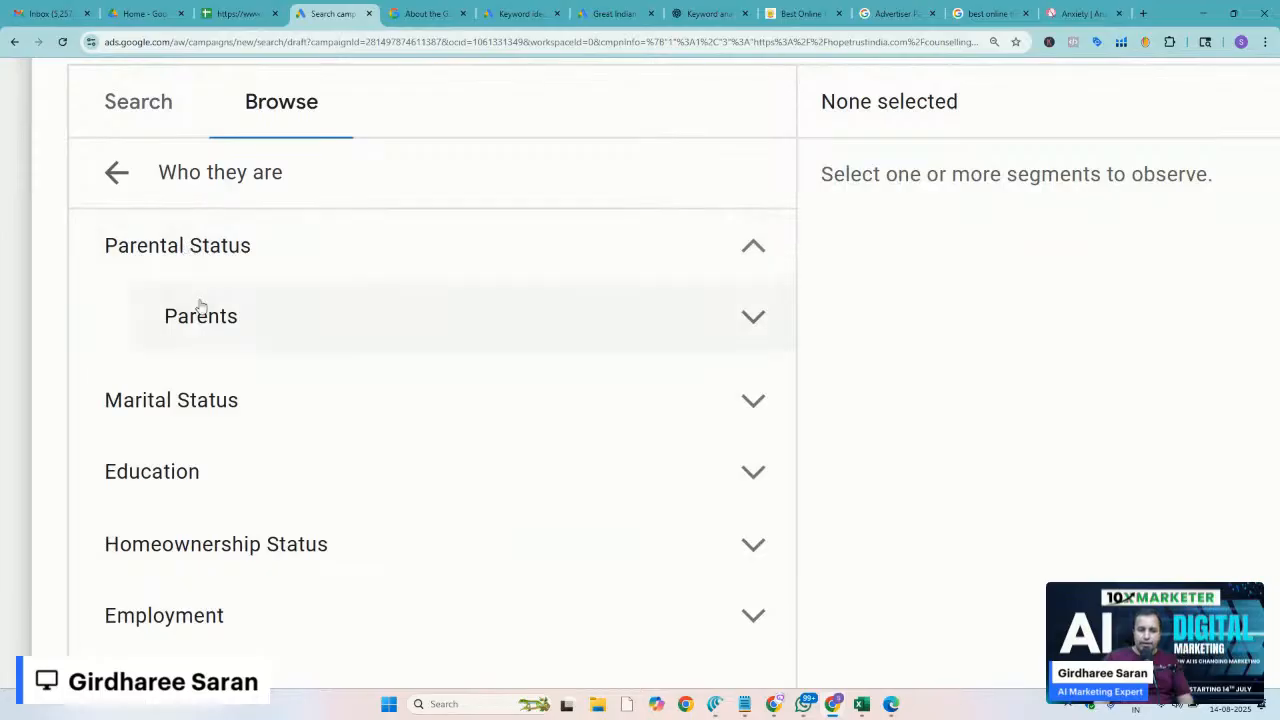
click(205, 336)
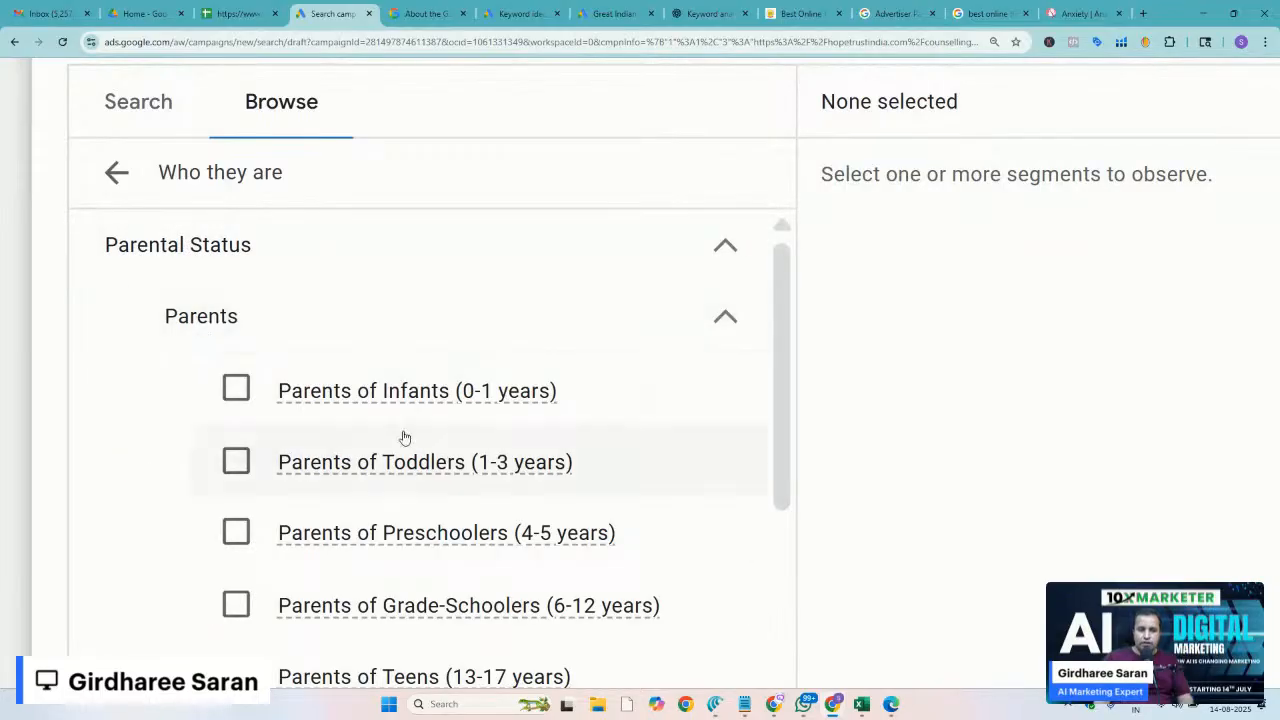
drag(782, 330, 790, 385)
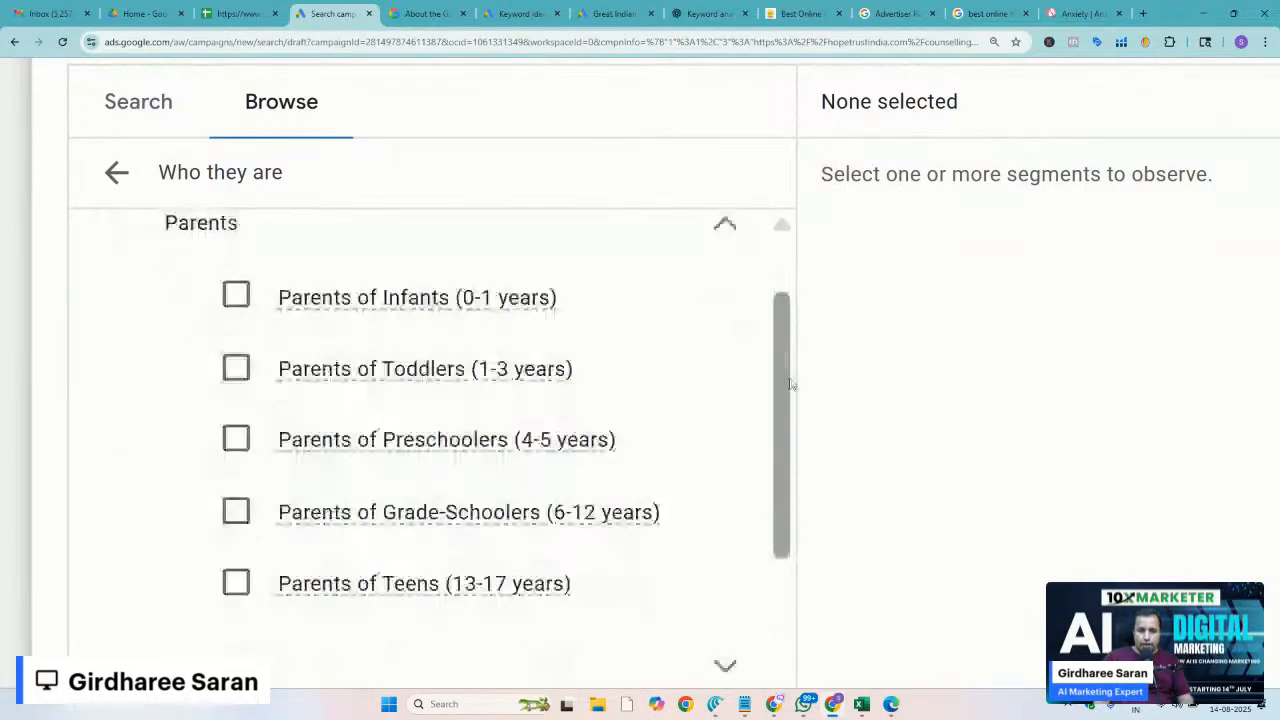
scroll(665, 362, down, 1)
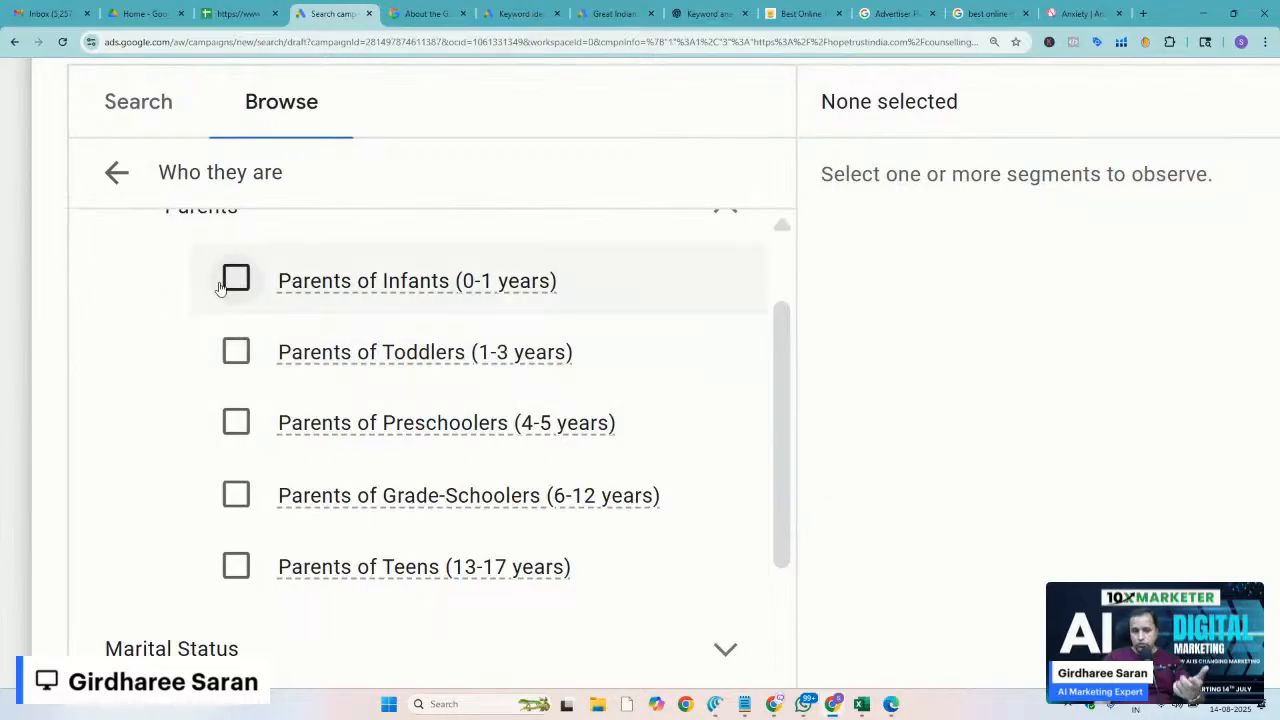
key(ctrl+minus)
key(ctrl+minus)
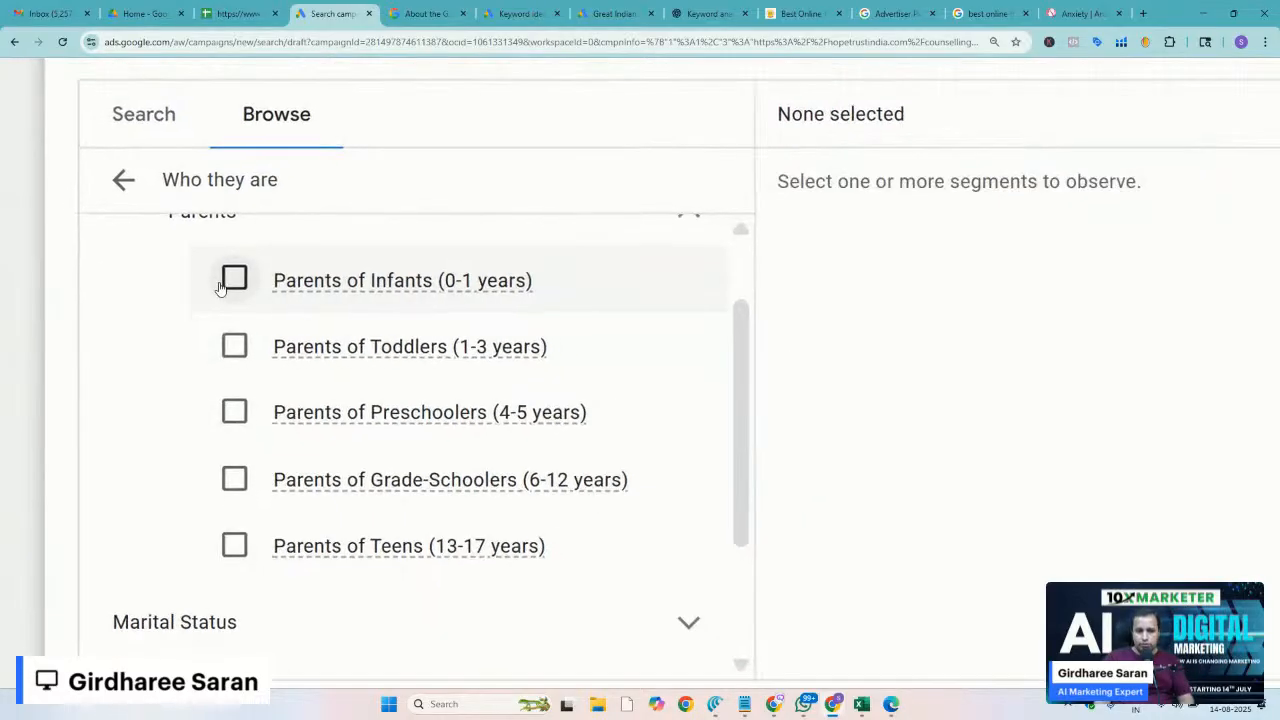
scroll(651, 271, up, 1)
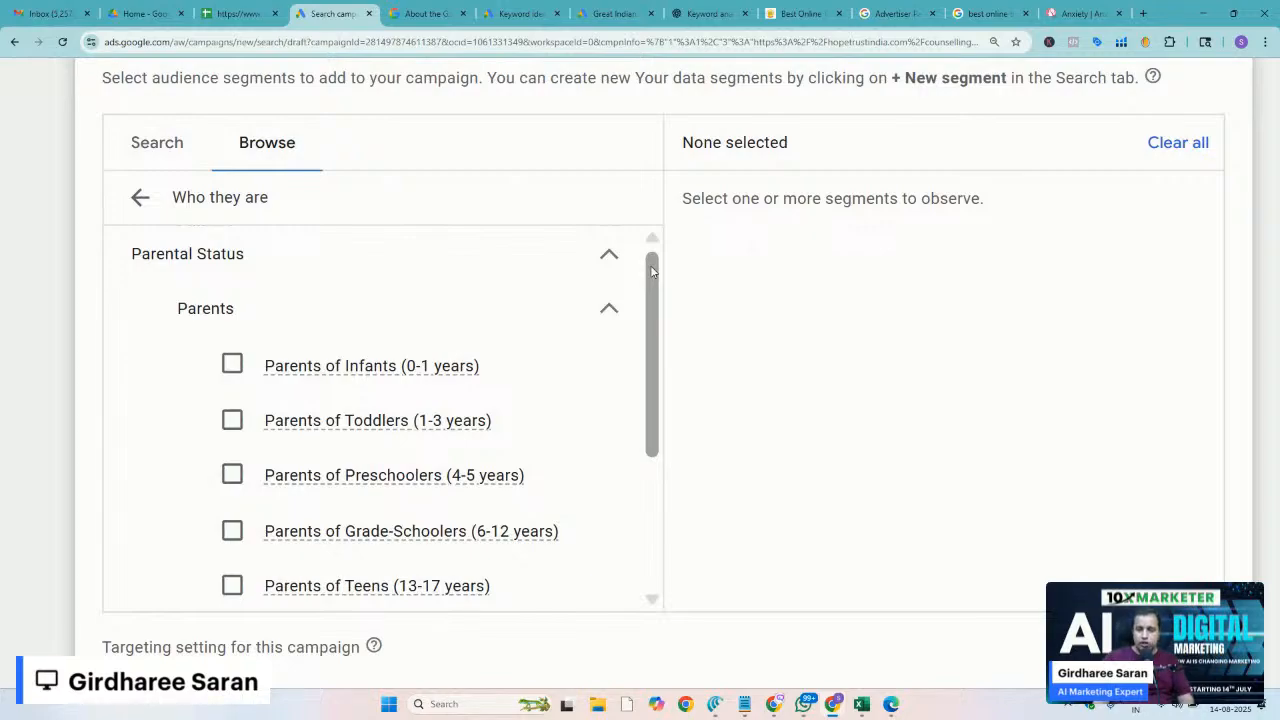
mouse_move(651, 270)
mouse_down()
mouse_move(647, 385)
mouse_move(652, 272)
mouse_up()
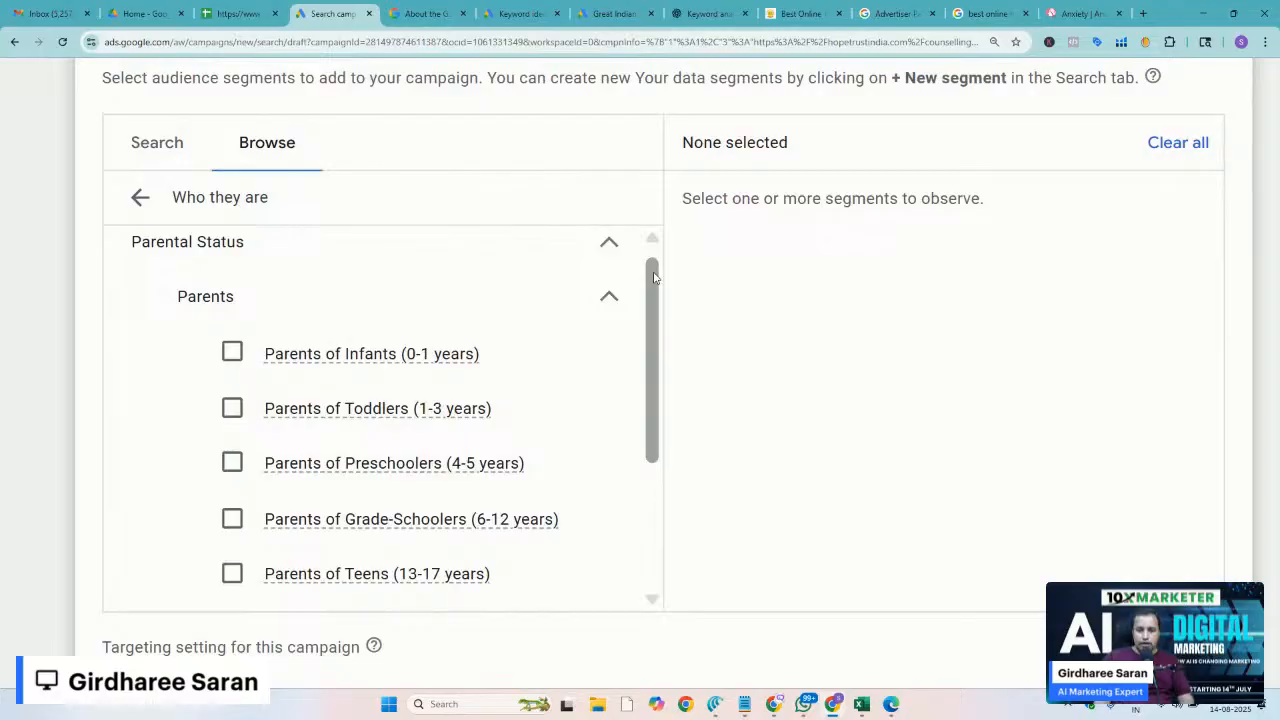
click(607, 297)
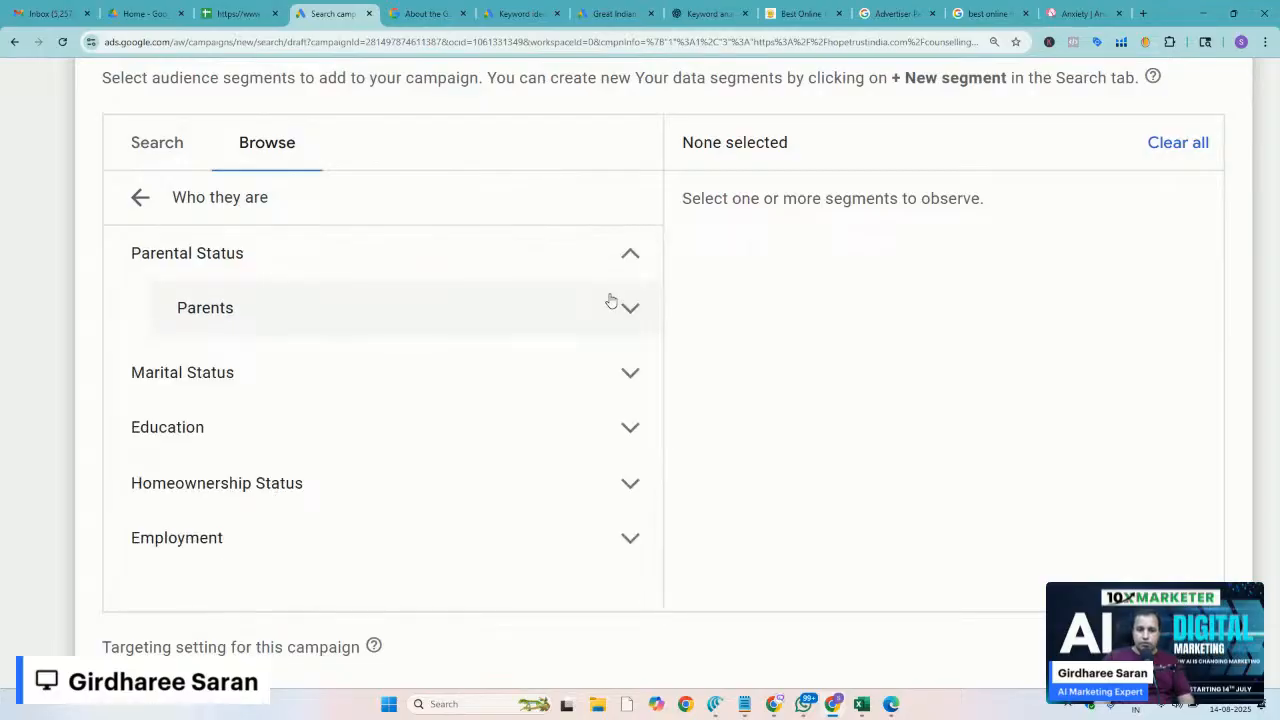
click(632, 313)
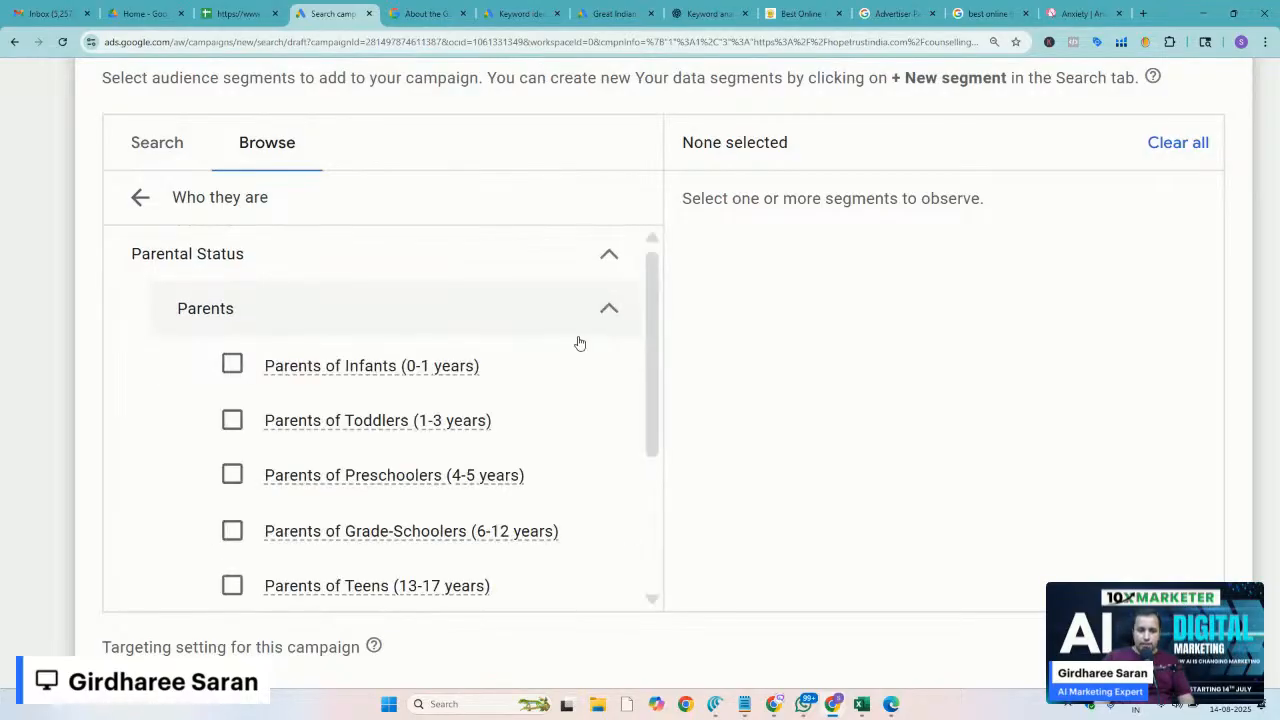
mouse_move(400, 425)
click(608, 310)
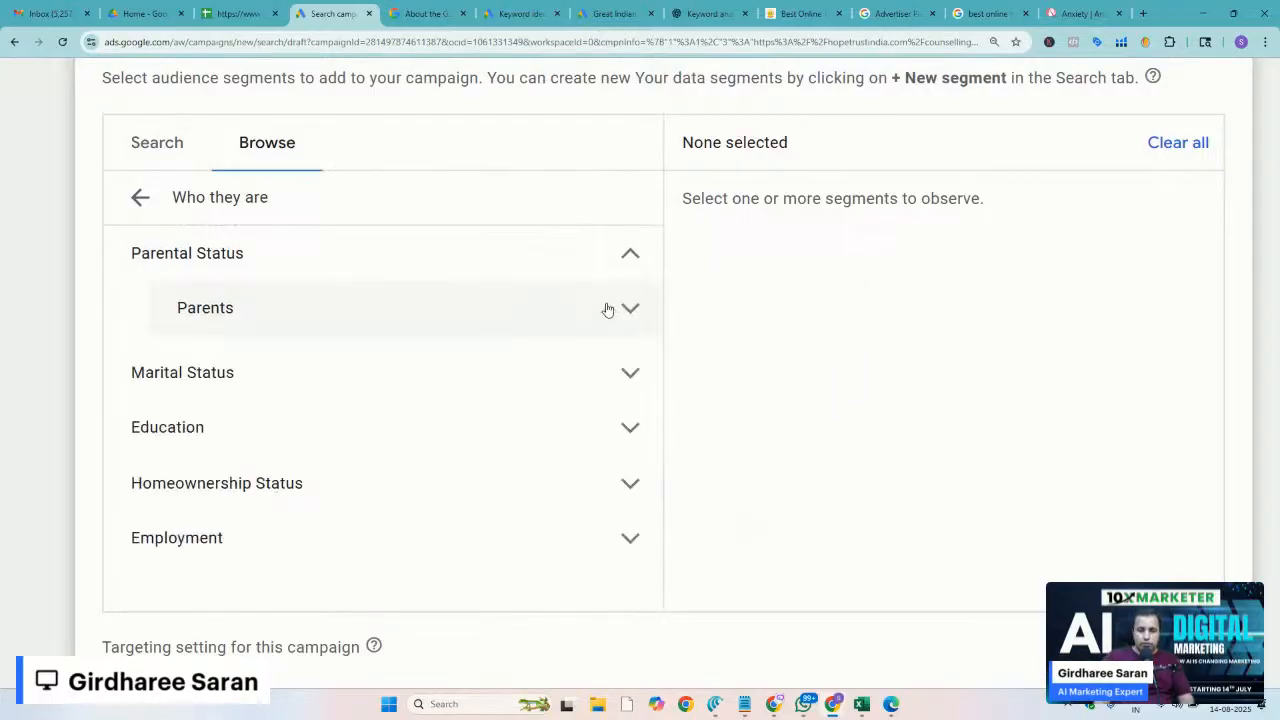
Examine the Marital Status options and the Employment industries in the detailed demographics, and return to the segment categories
click(627, 370)
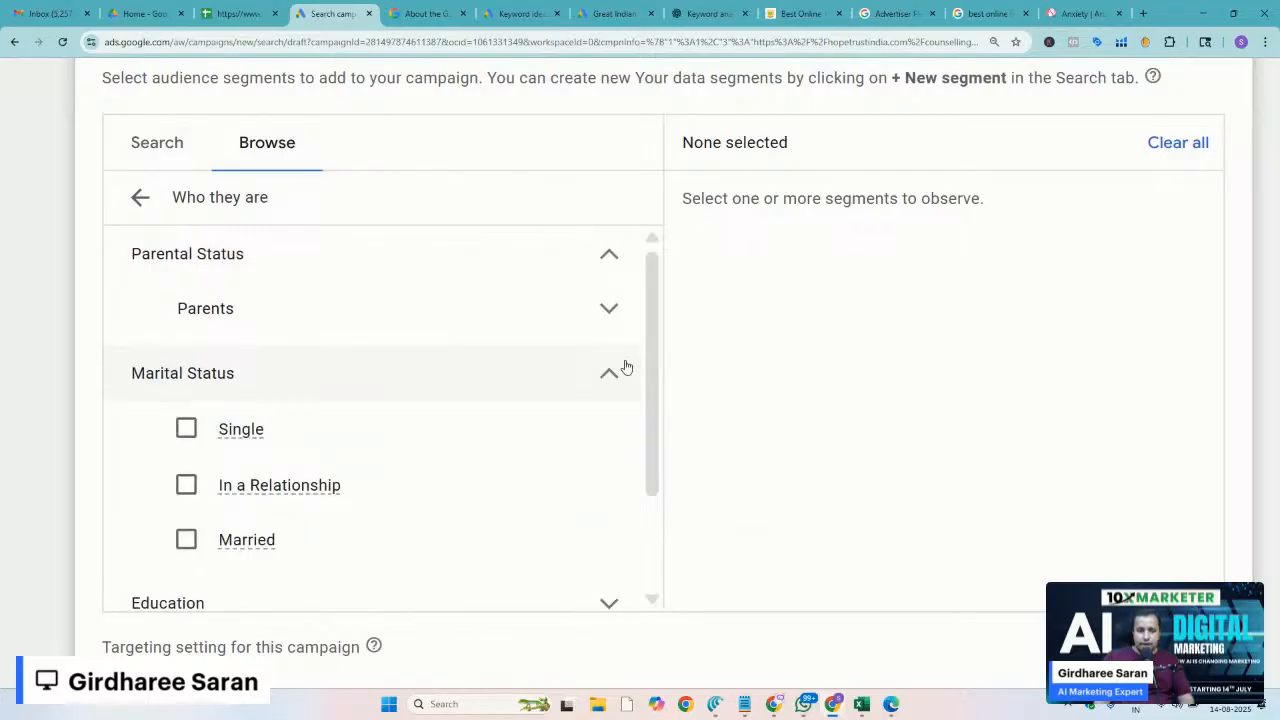
click(610, 377)
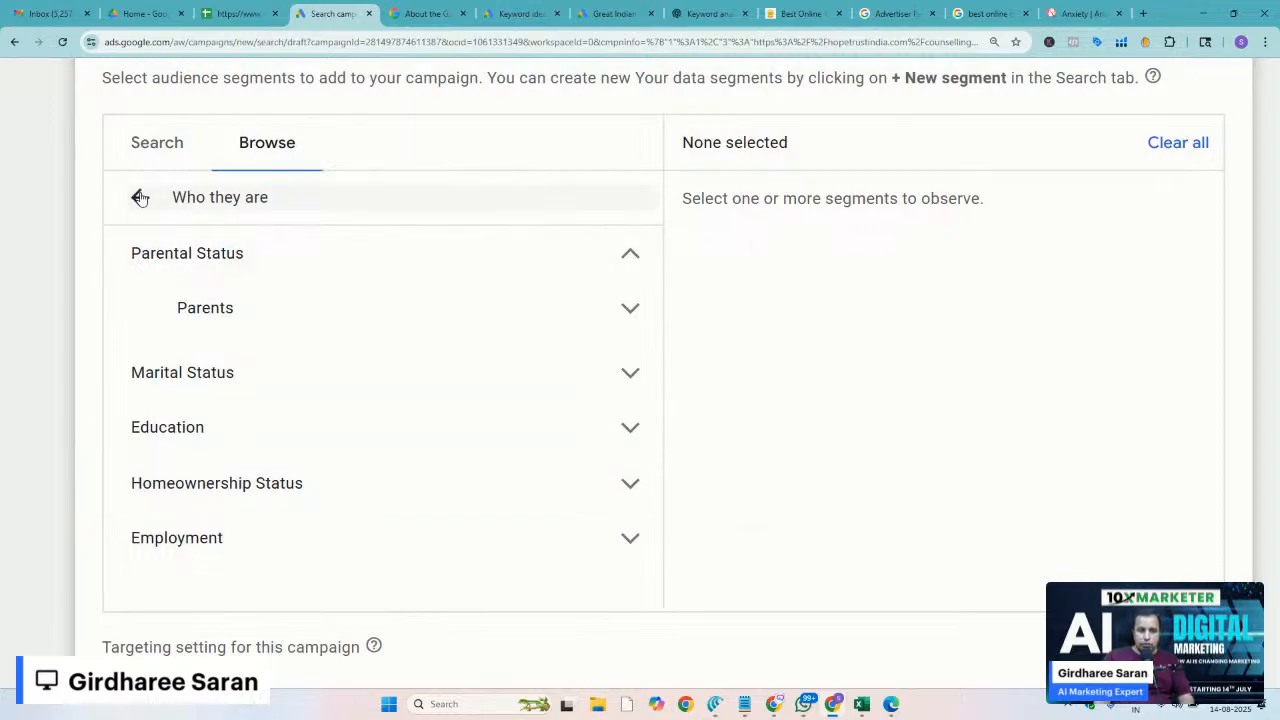
click(200, 545)
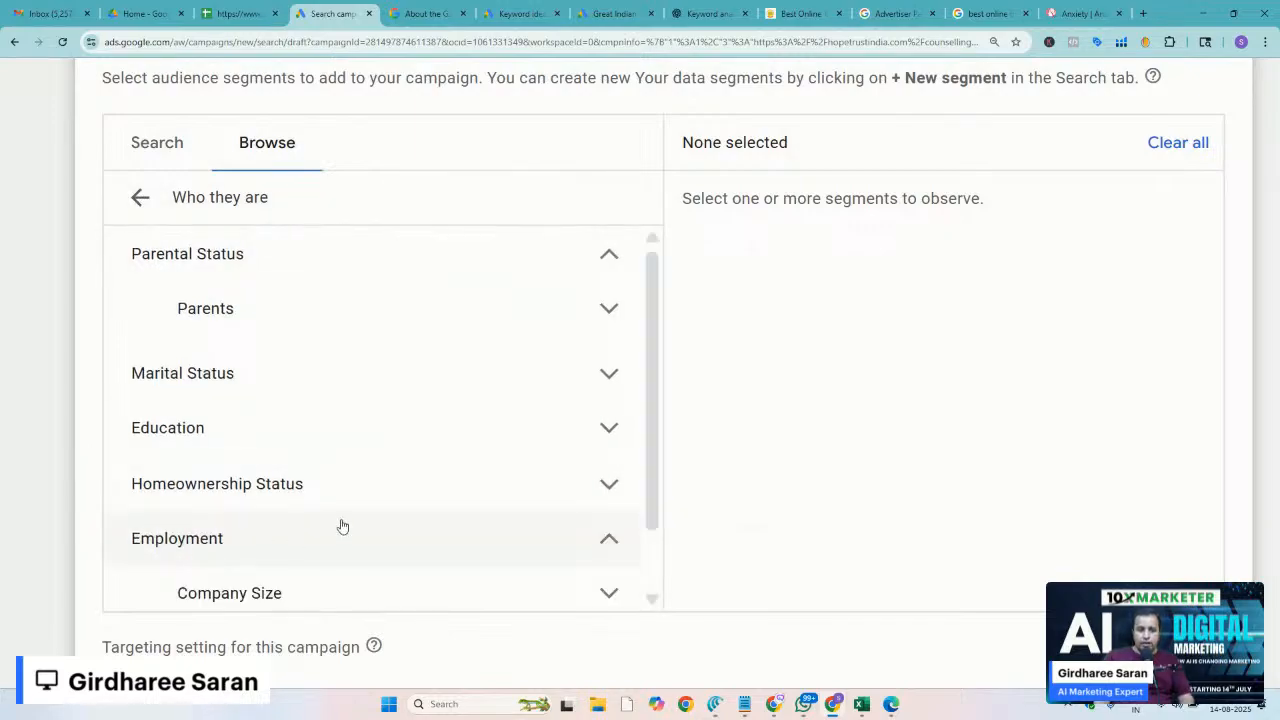
drag(647, 339, 652, 458)
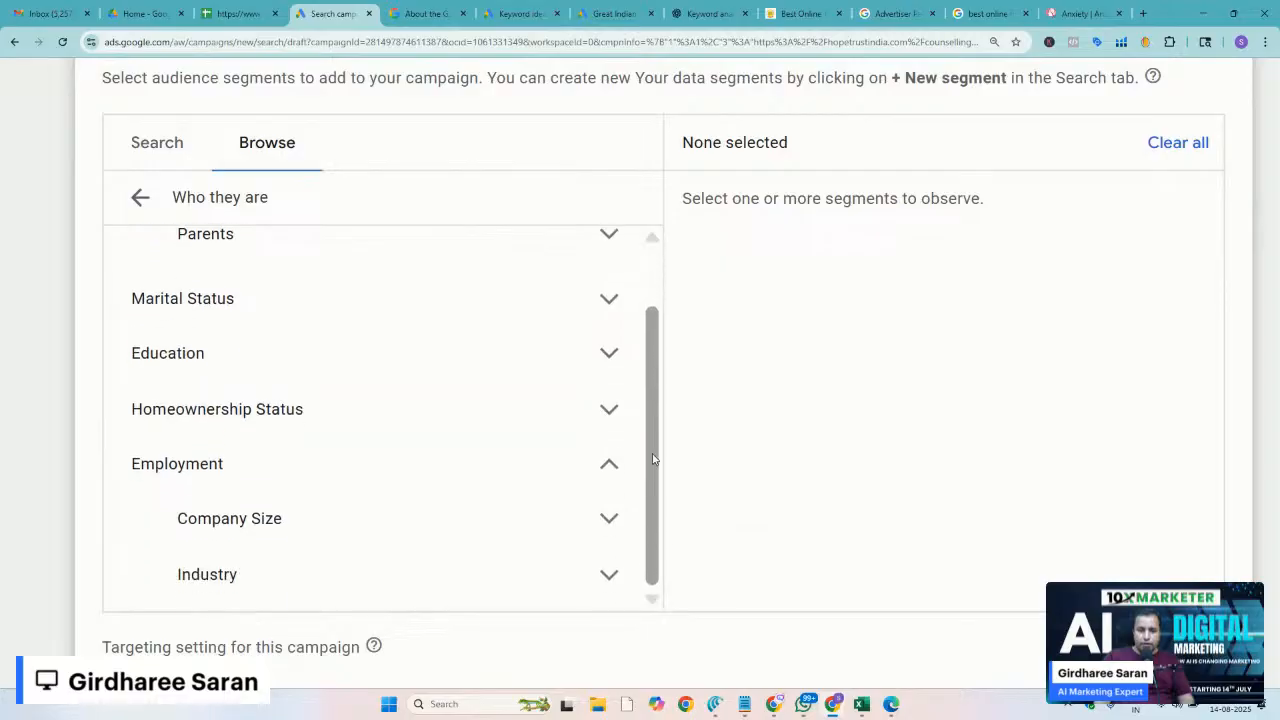
click(606, 580)
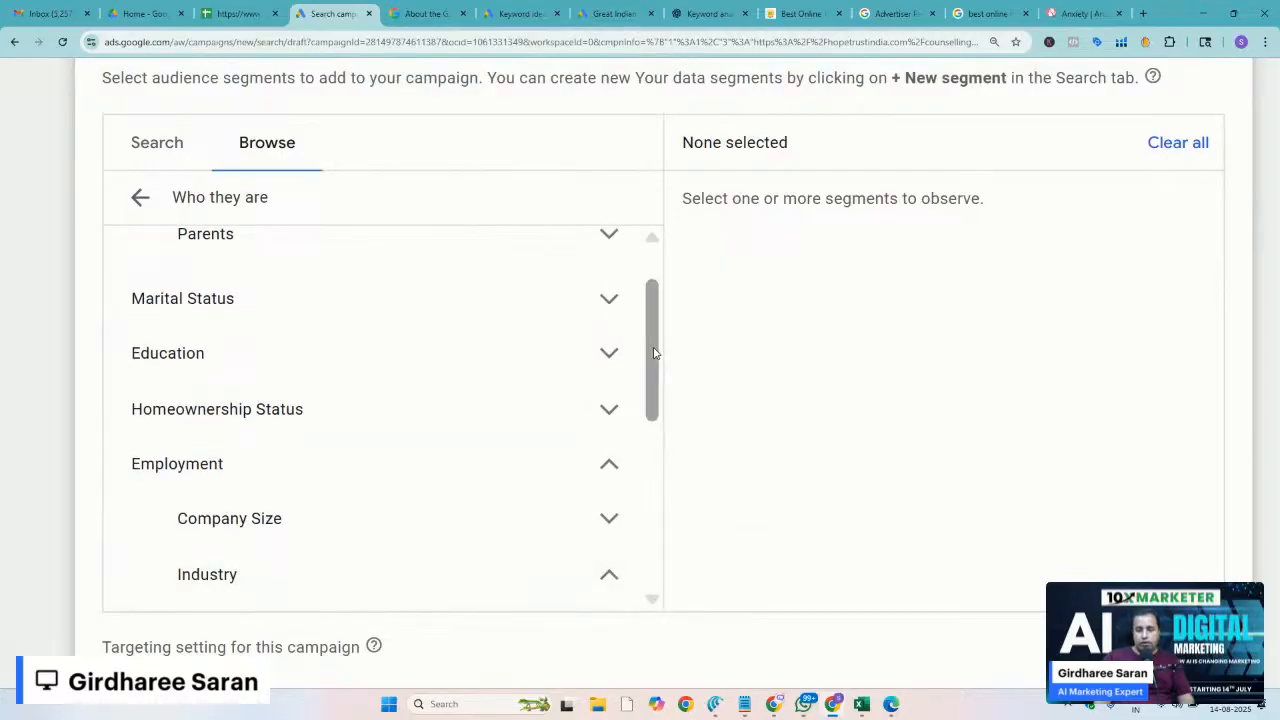
drag(654, 352, 659, 534)
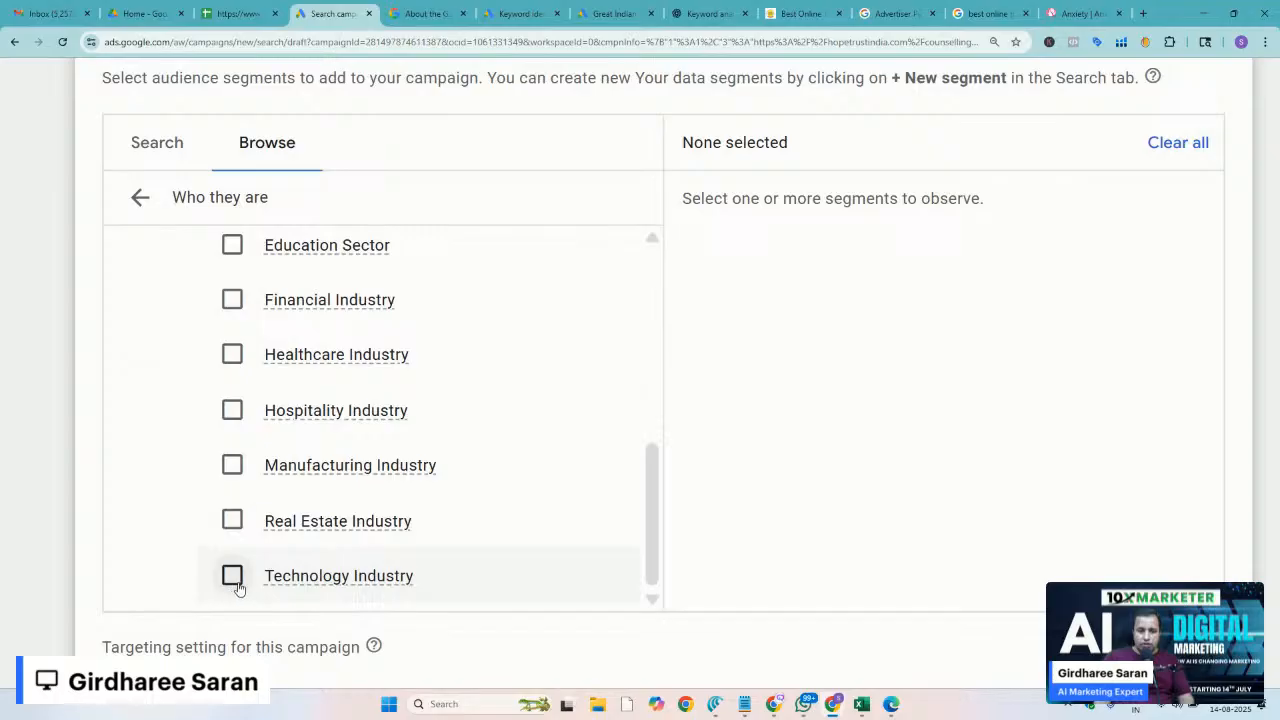
click(135, 197)
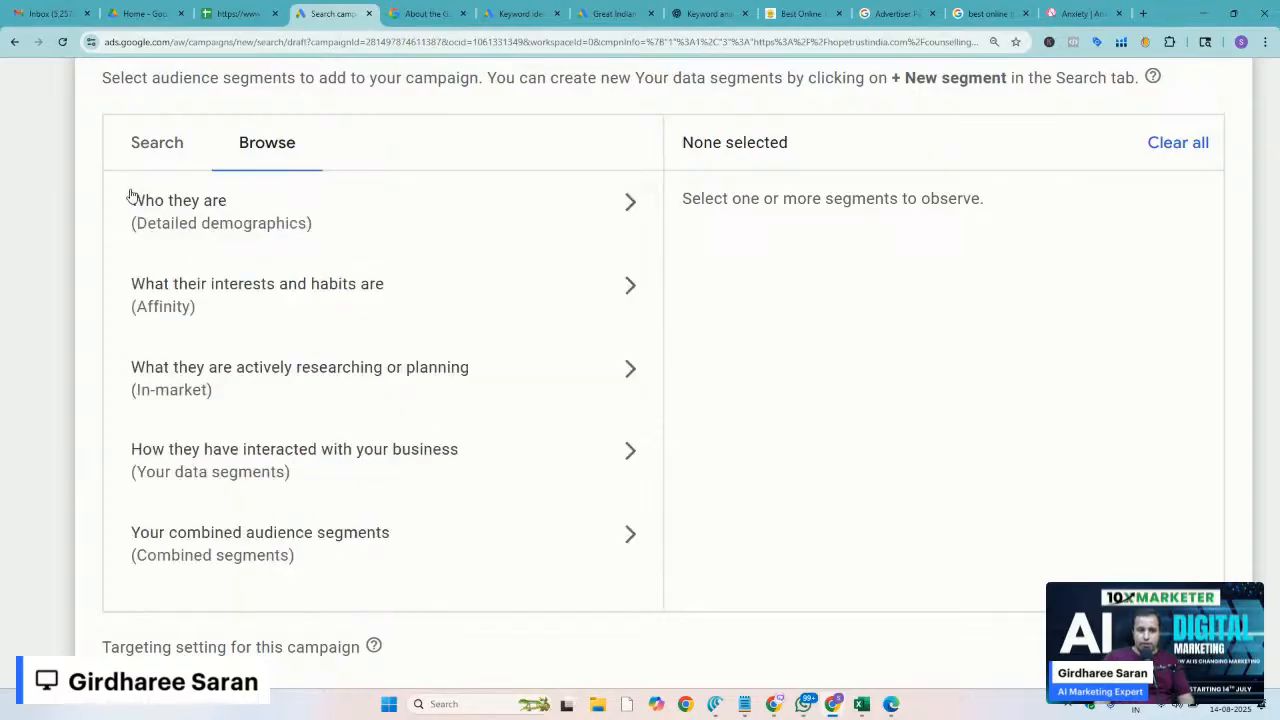
Open the affinity segments and examine the subsegments of Food & Dining
click(191, 316)
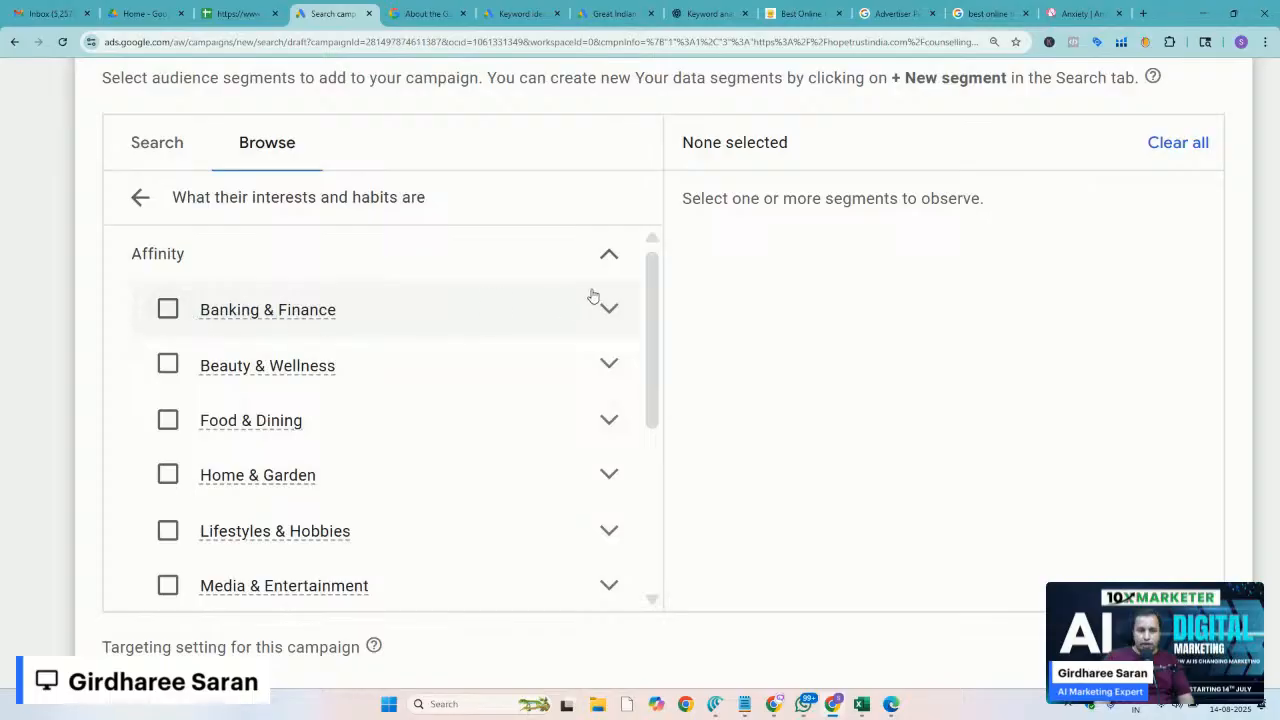
drag(649, 261, 650, 326)
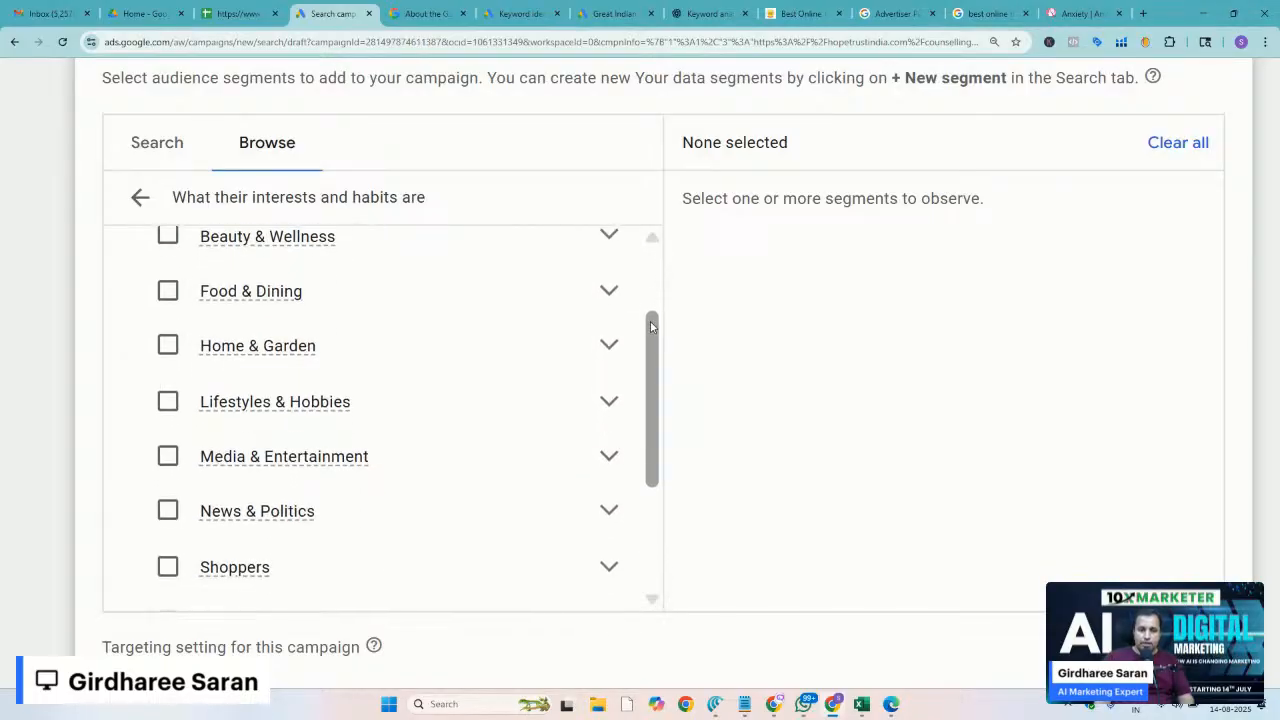
click(606, 290)
mouse_move(287, 355)
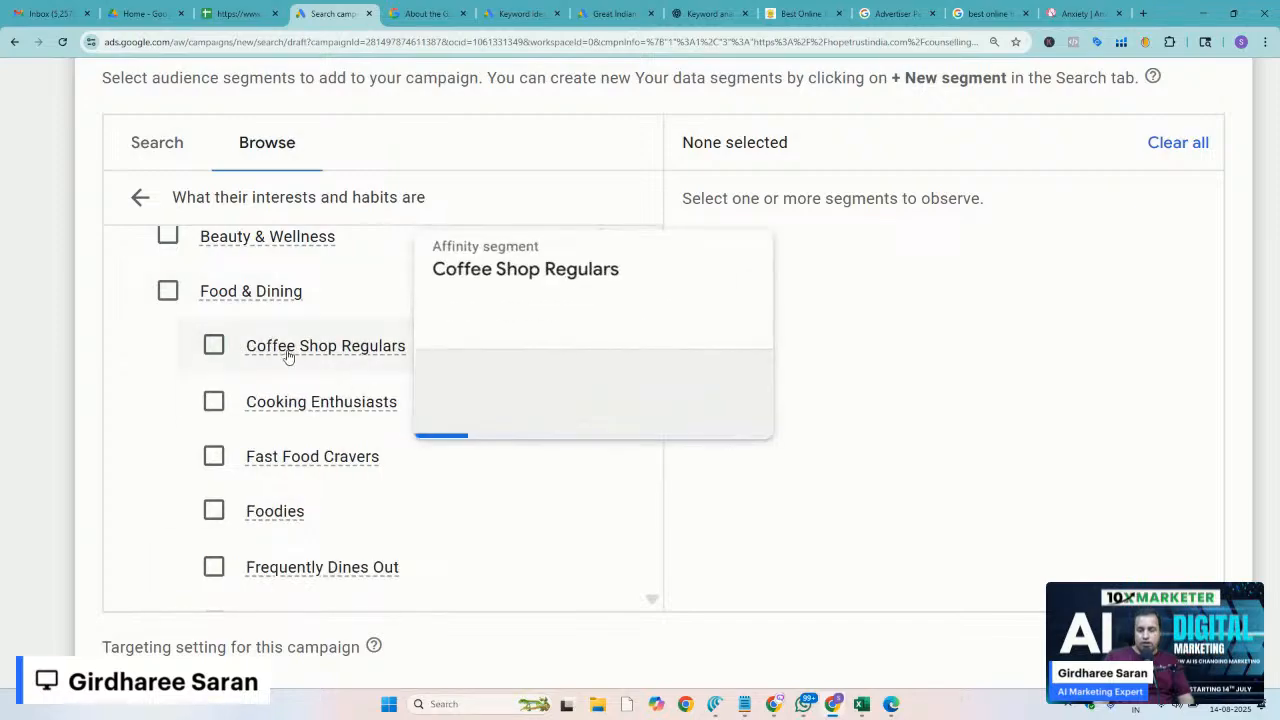
mouse_move(271, 466)
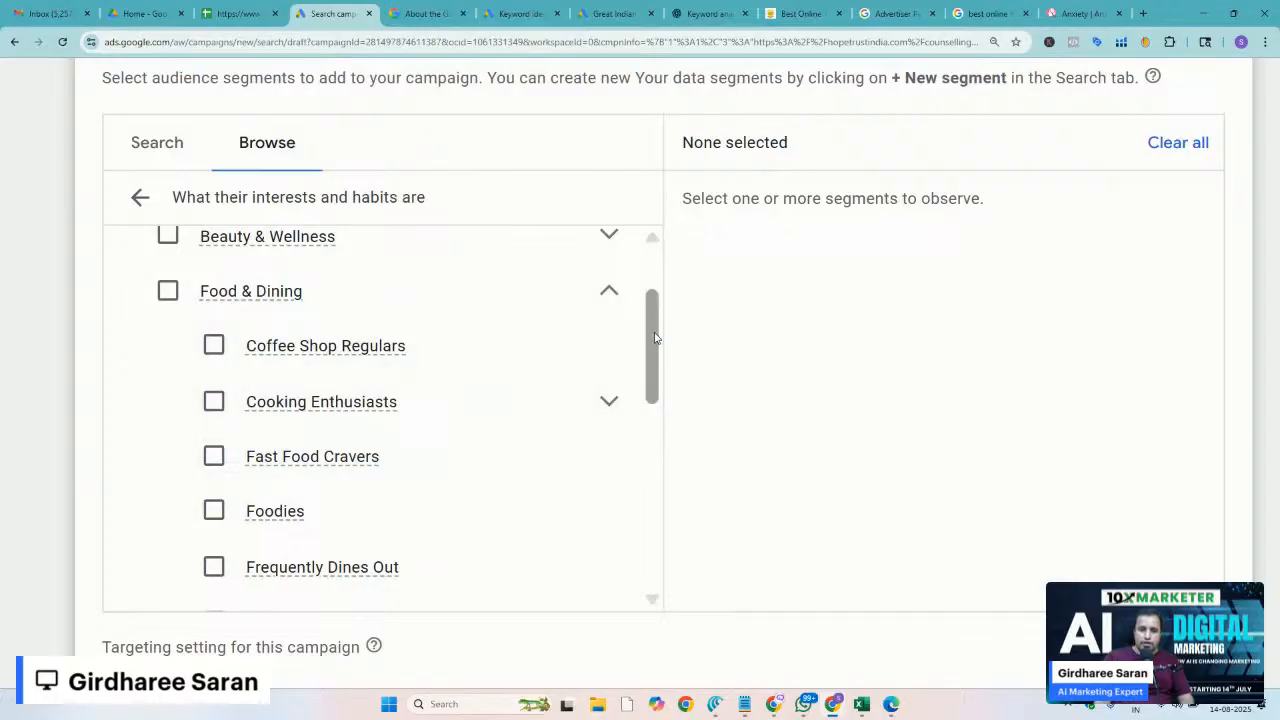
drag(655, 338, 669, 468)
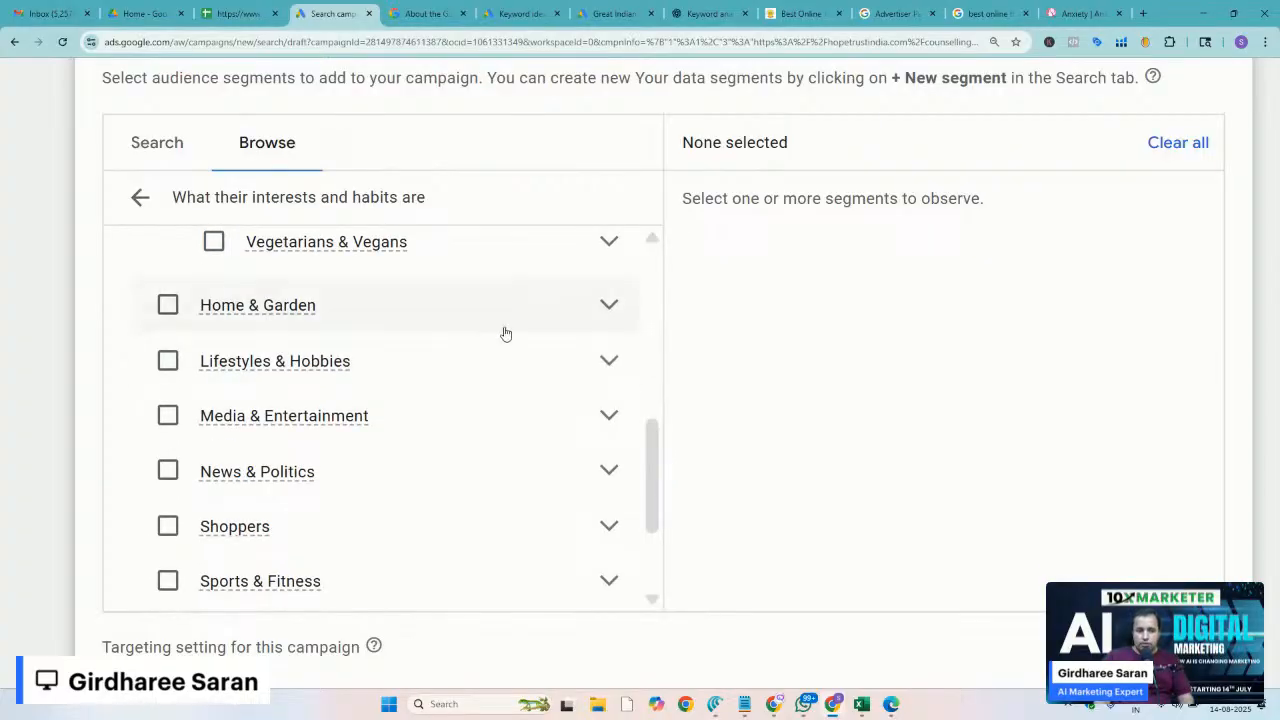
Try the Home & Garden affinity segment, inspect its Home Decor Enthusiasts subsegment, and deselect Home & Garden again
click(609, 306)
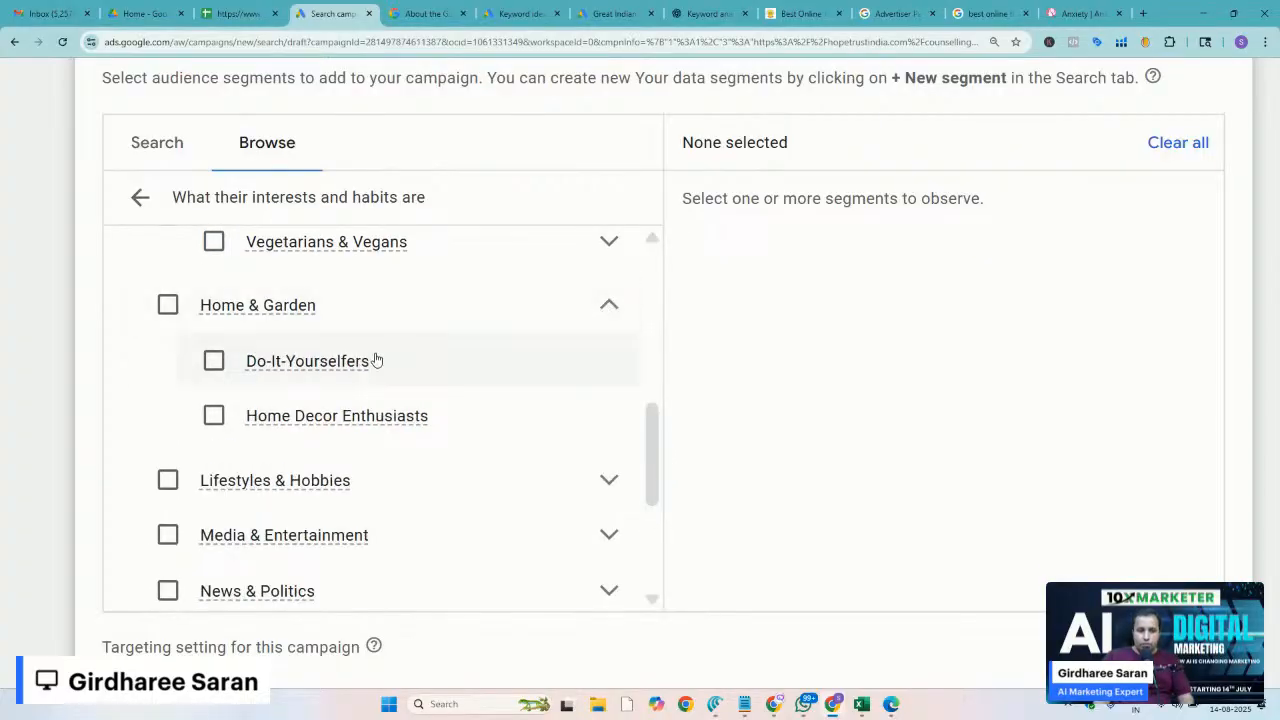
click(606, 305)
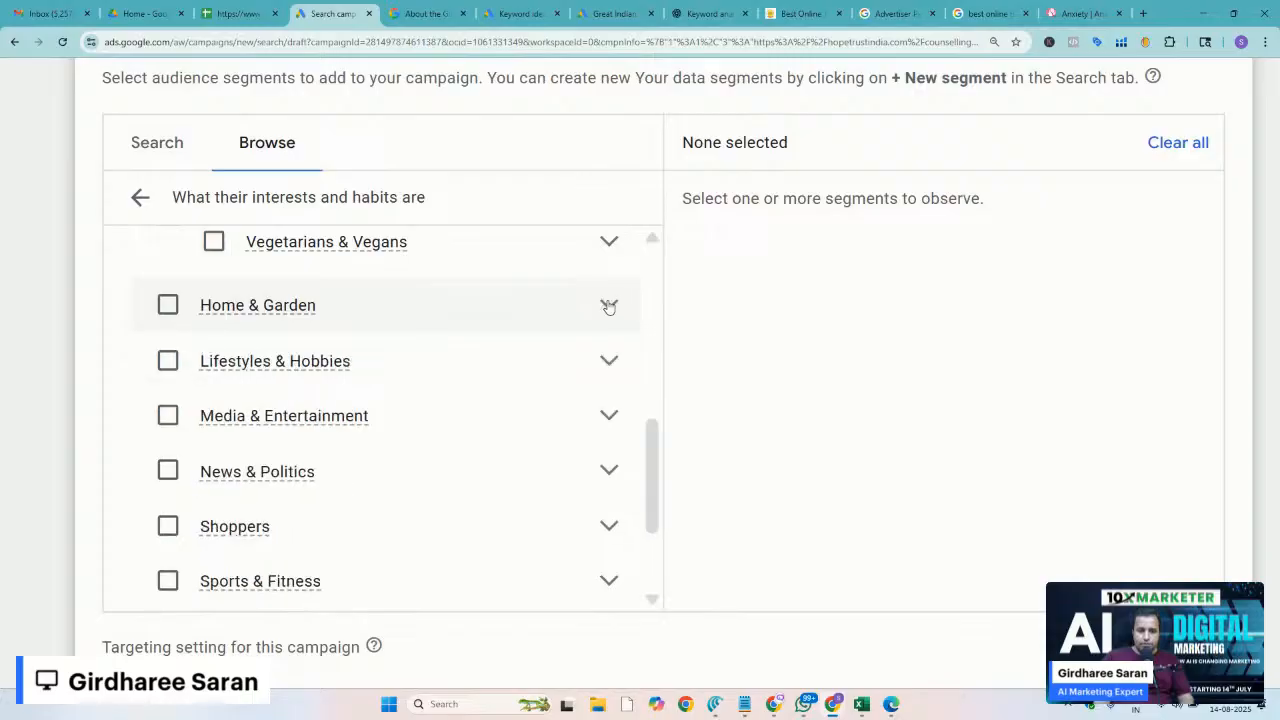
click(333, 311)
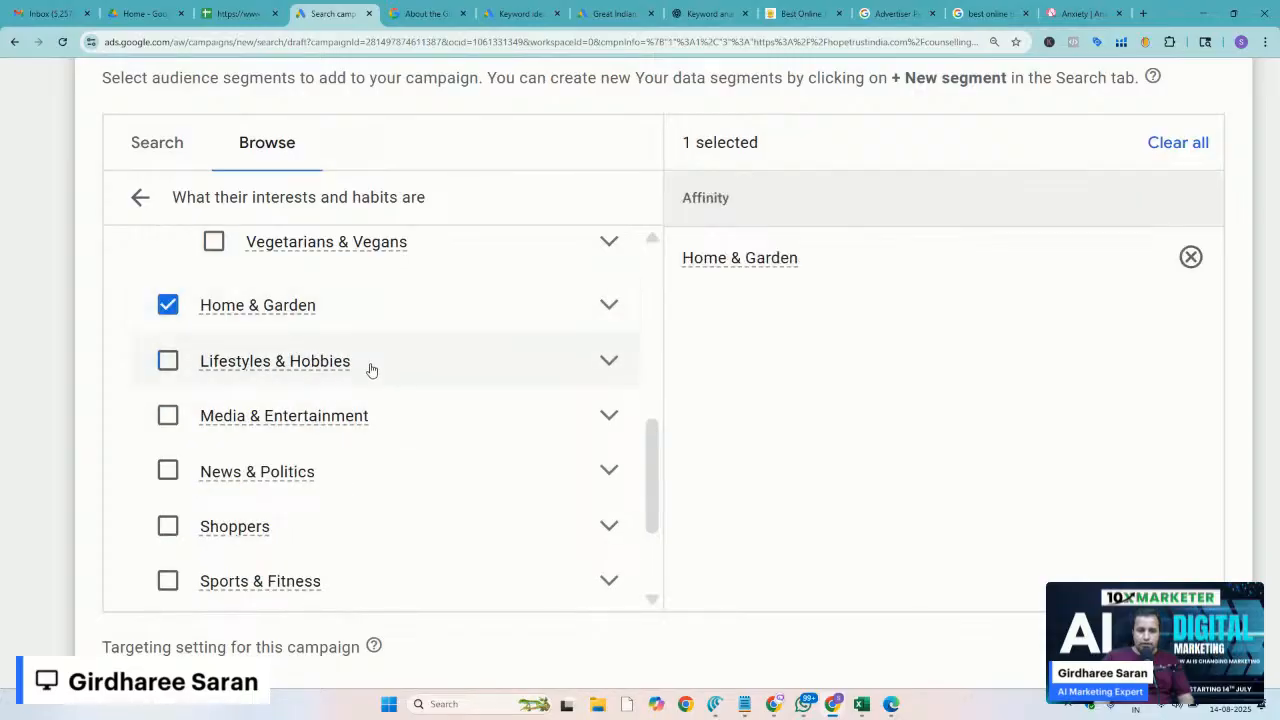
click(606, 305)
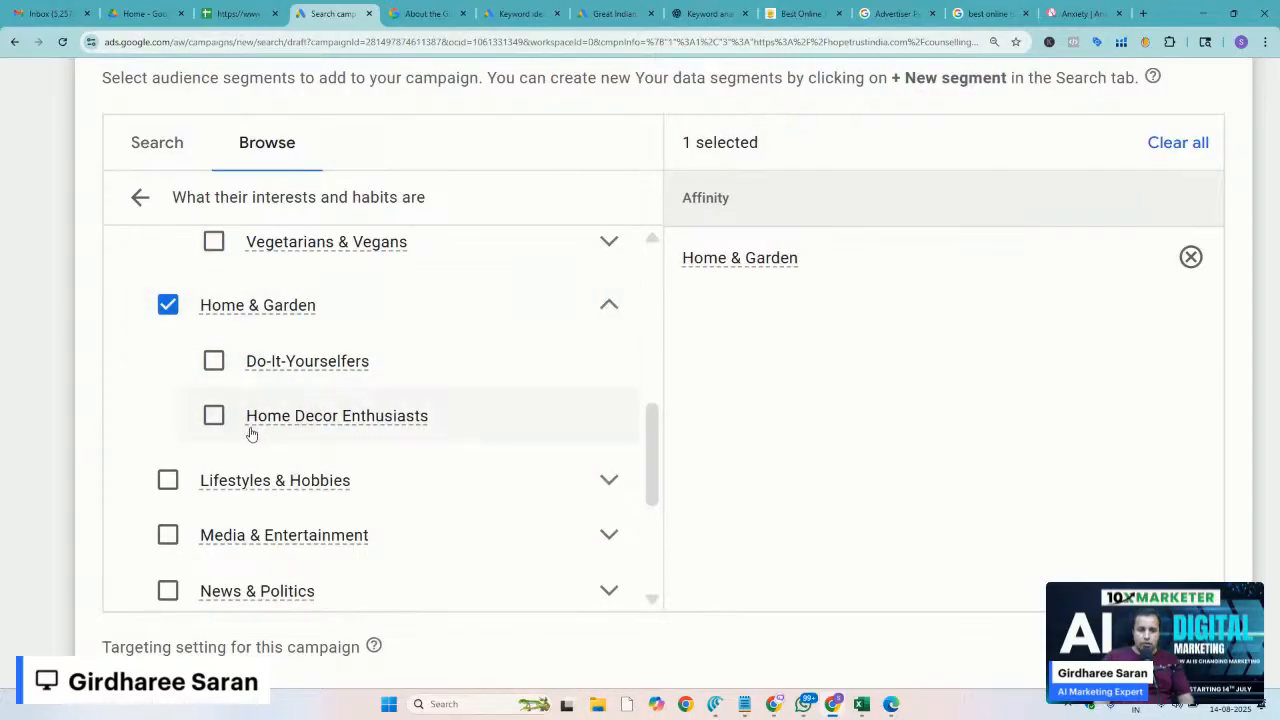
mouse_move(283, 429)
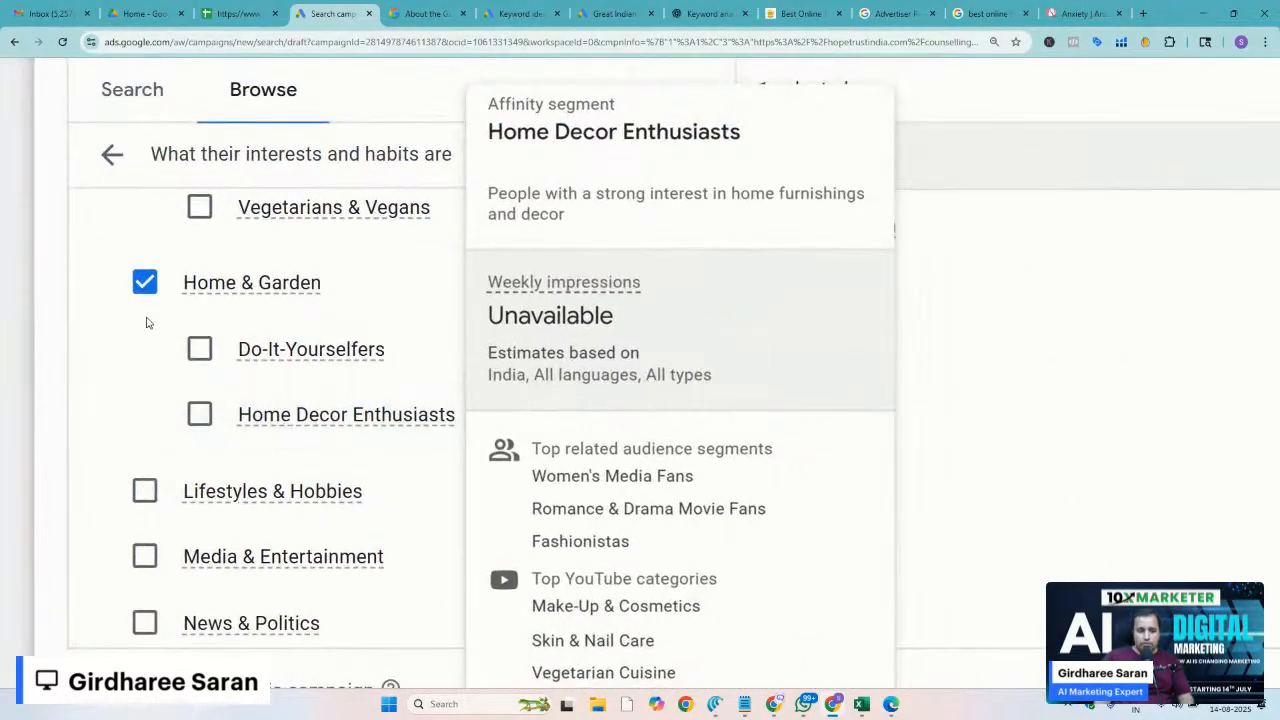
click(144, 283)
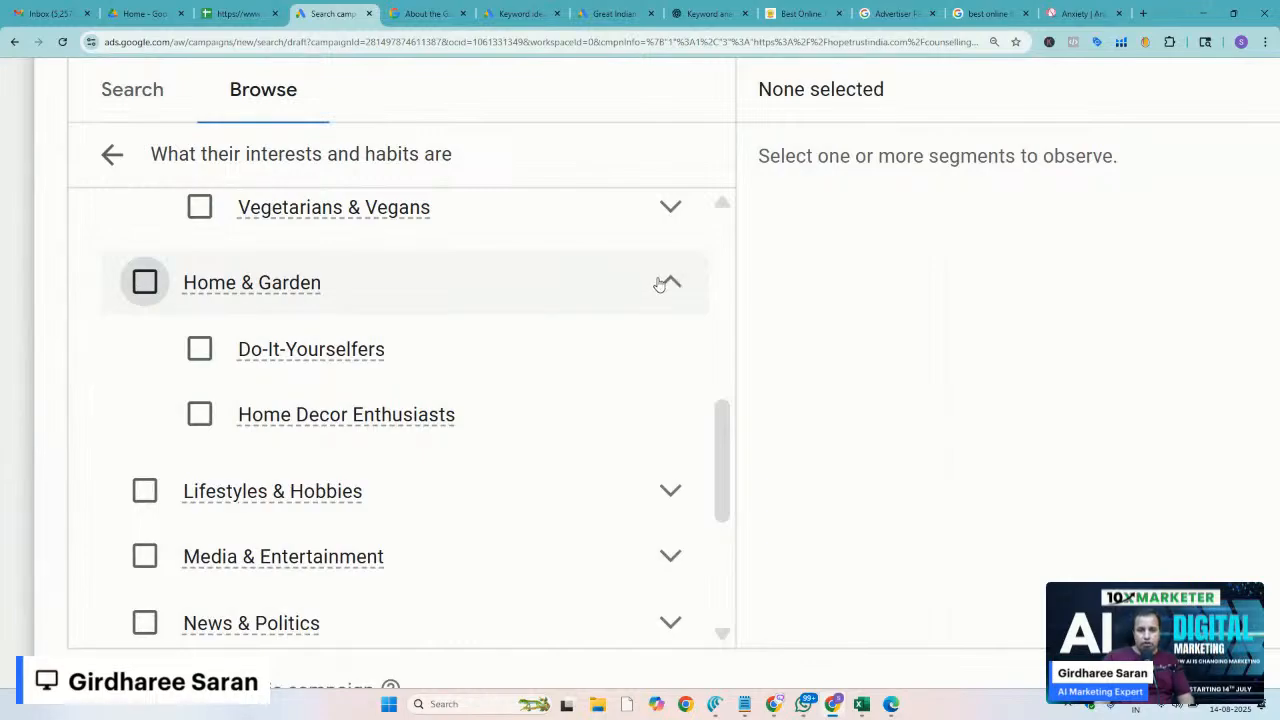
click(664, 283)
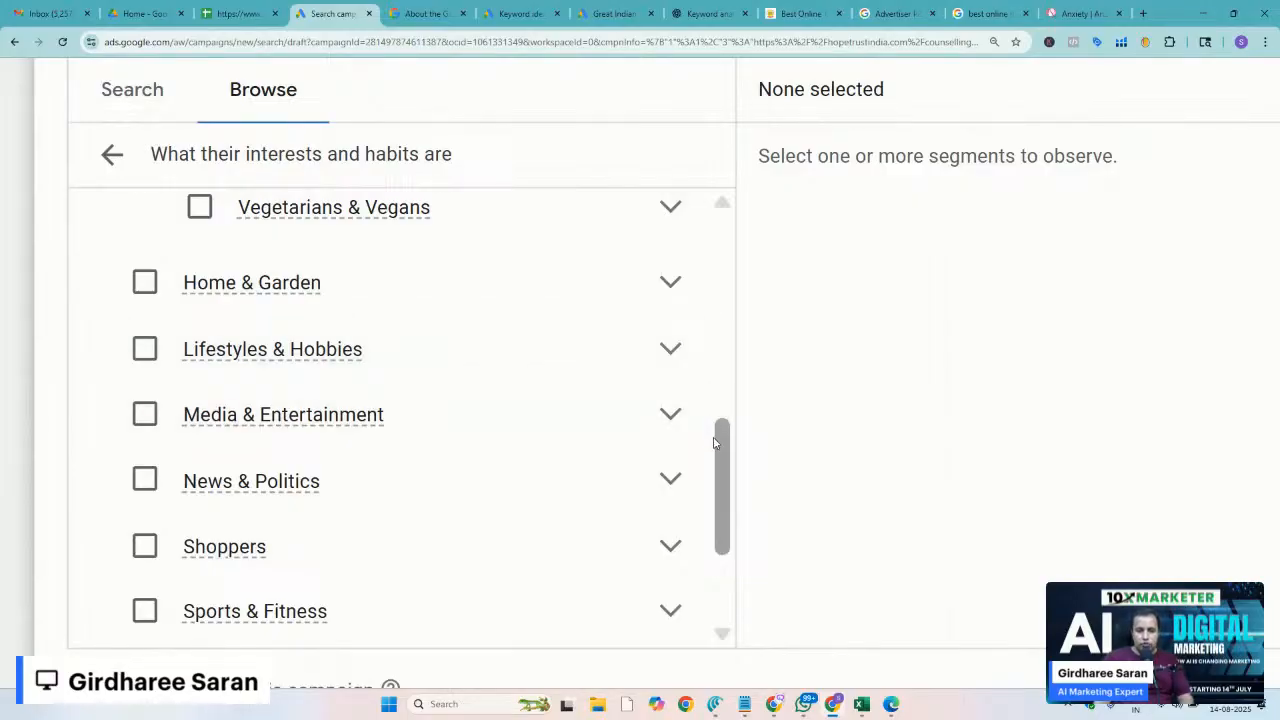
Leave the affinity segments and examine the browsable categories around the in-market segments
drag(719, 437, 414, 194)
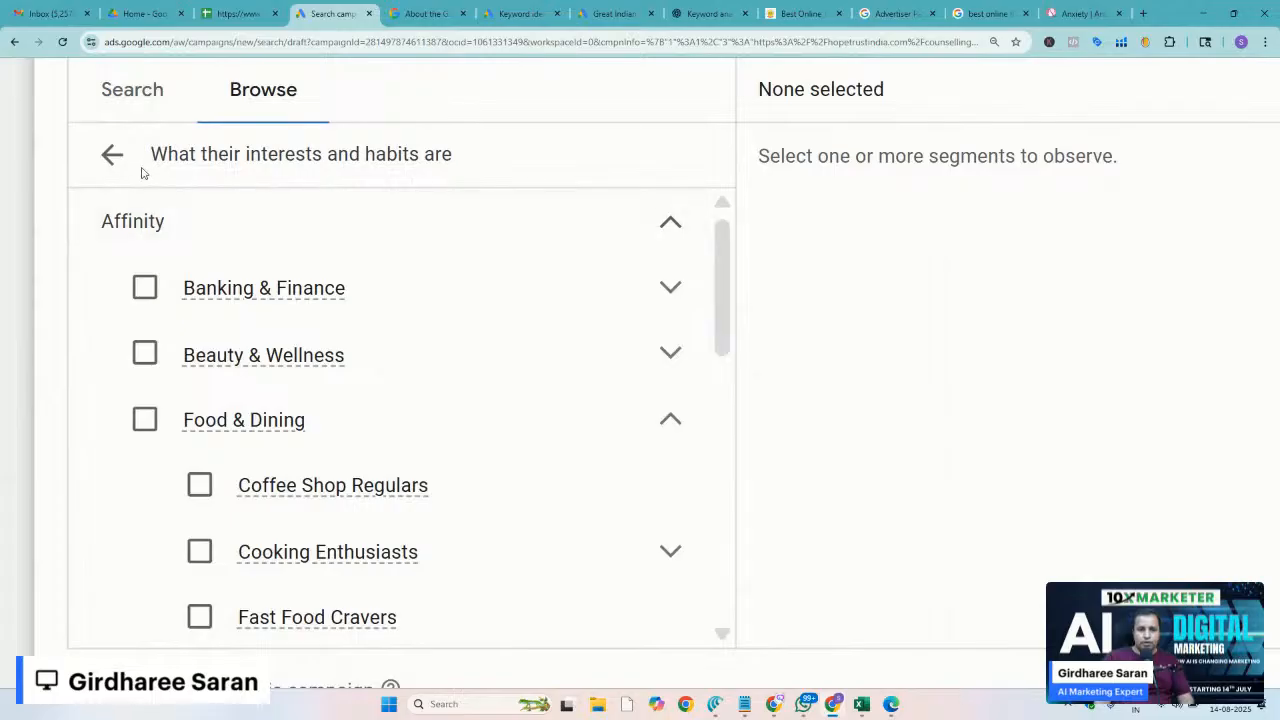
click(111, 160)
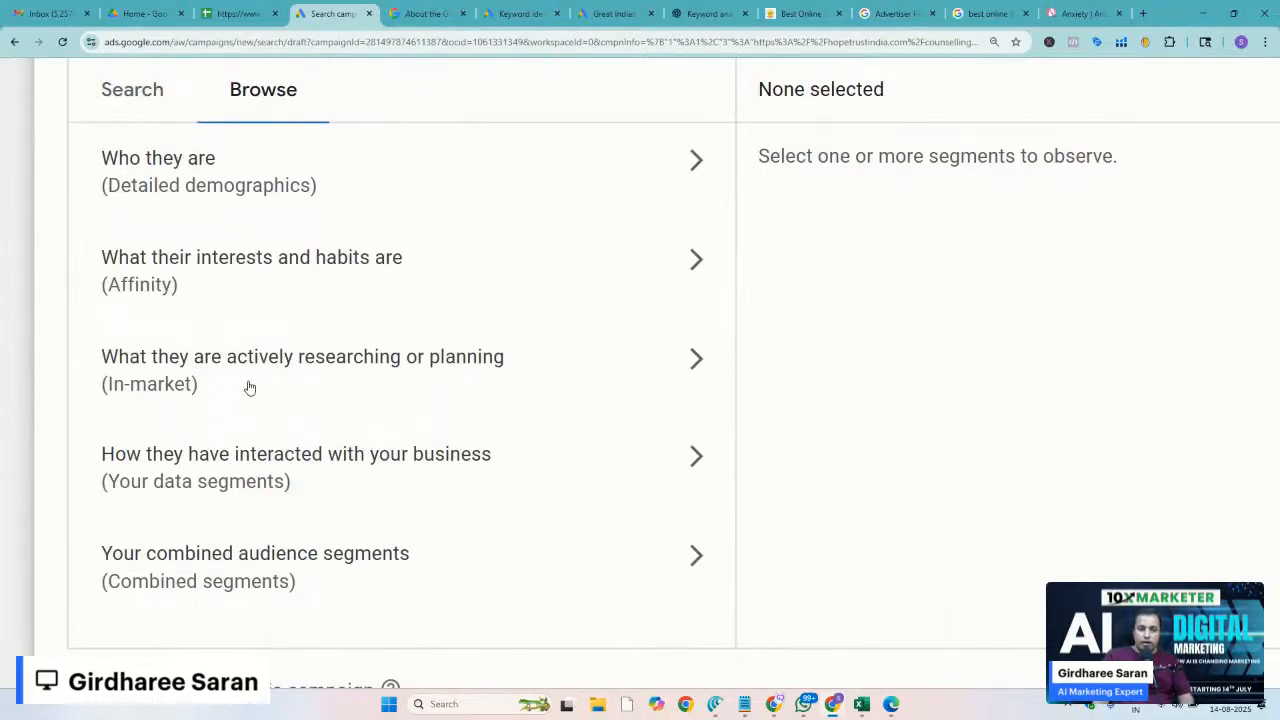
ctrl+scroll(249, 386, up, 3)
ctrl+scroll(250, 388, up, 1)
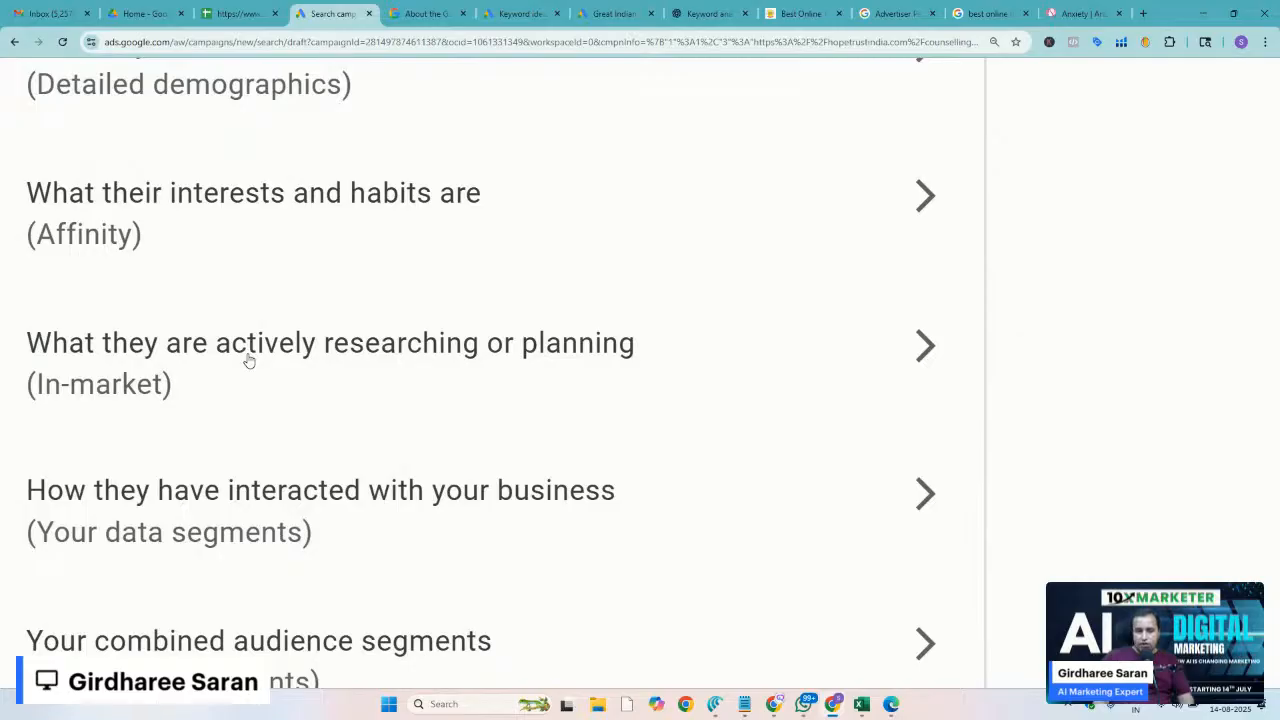
Open the in-market segments and examine the details of the Apparel & Accessories segment
click(248, 360)
mouse_move(246, 360)
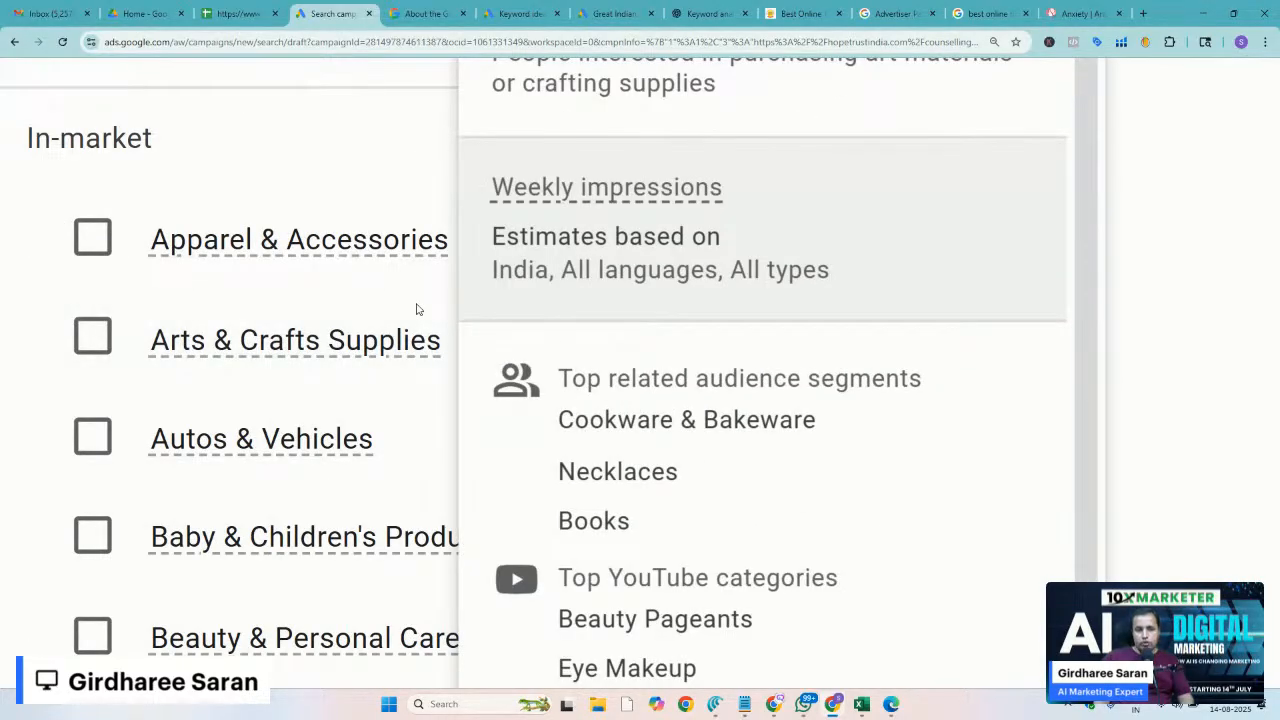
mouse_move(276, 245)
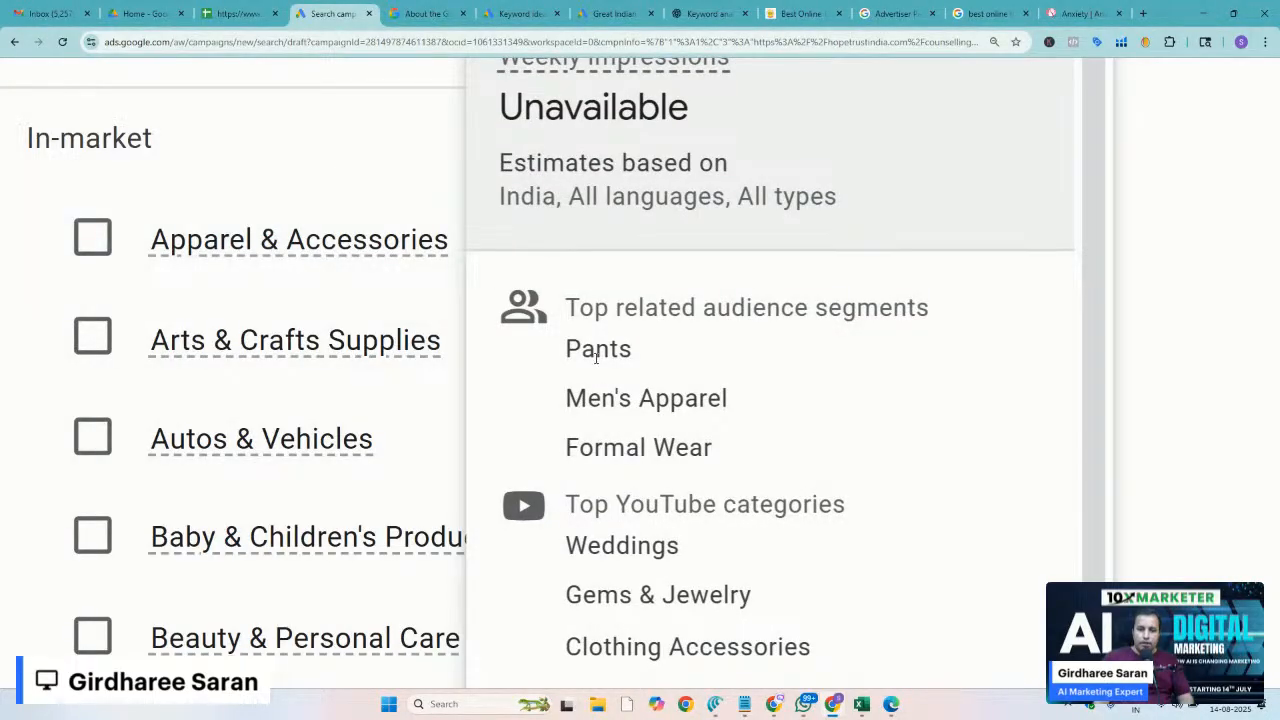
double_click(596, 357)
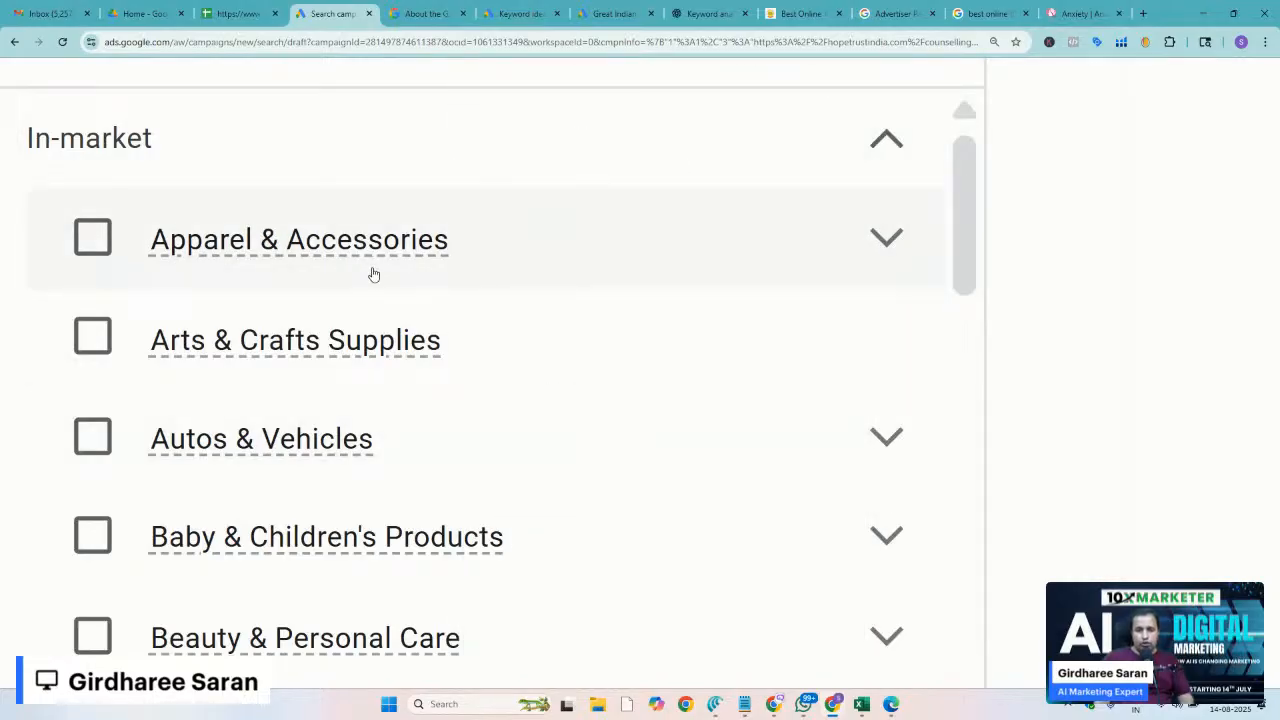
Try the Apparel & Accessories in-market segment, inspect its top related audience segments, and deselect it again
click(443, 249)
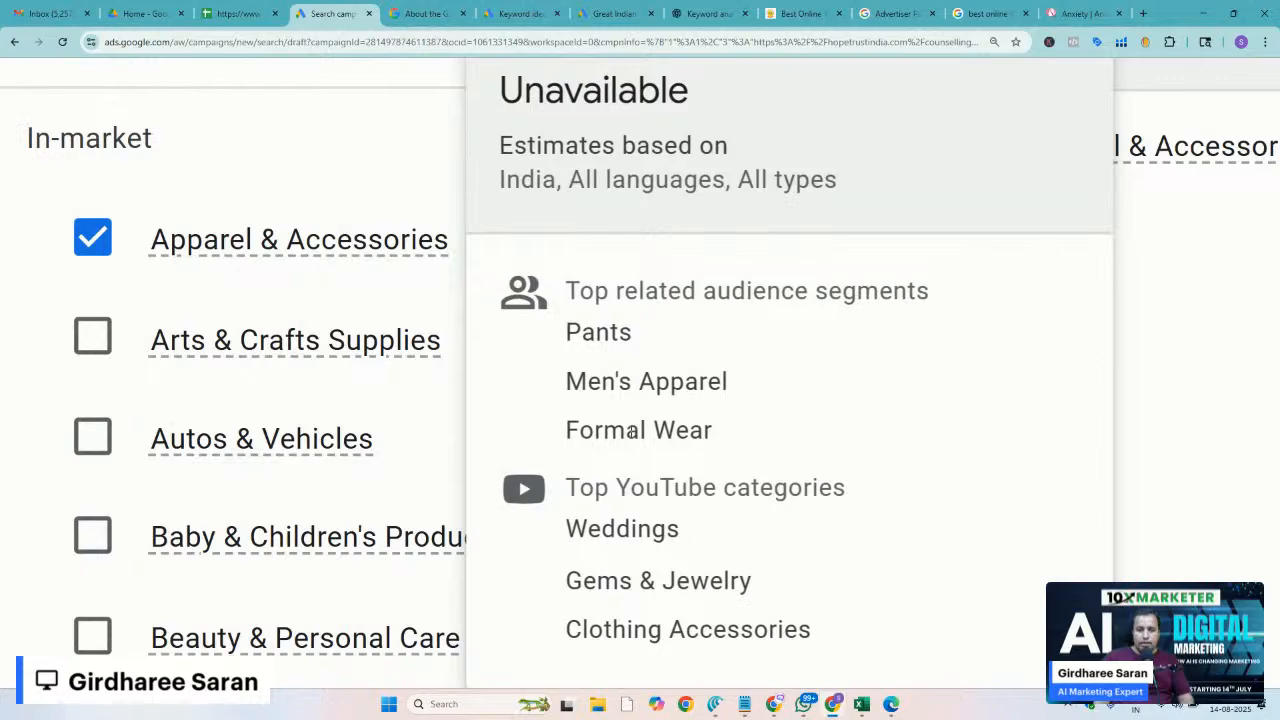
drag(632, 431, 754, 418)
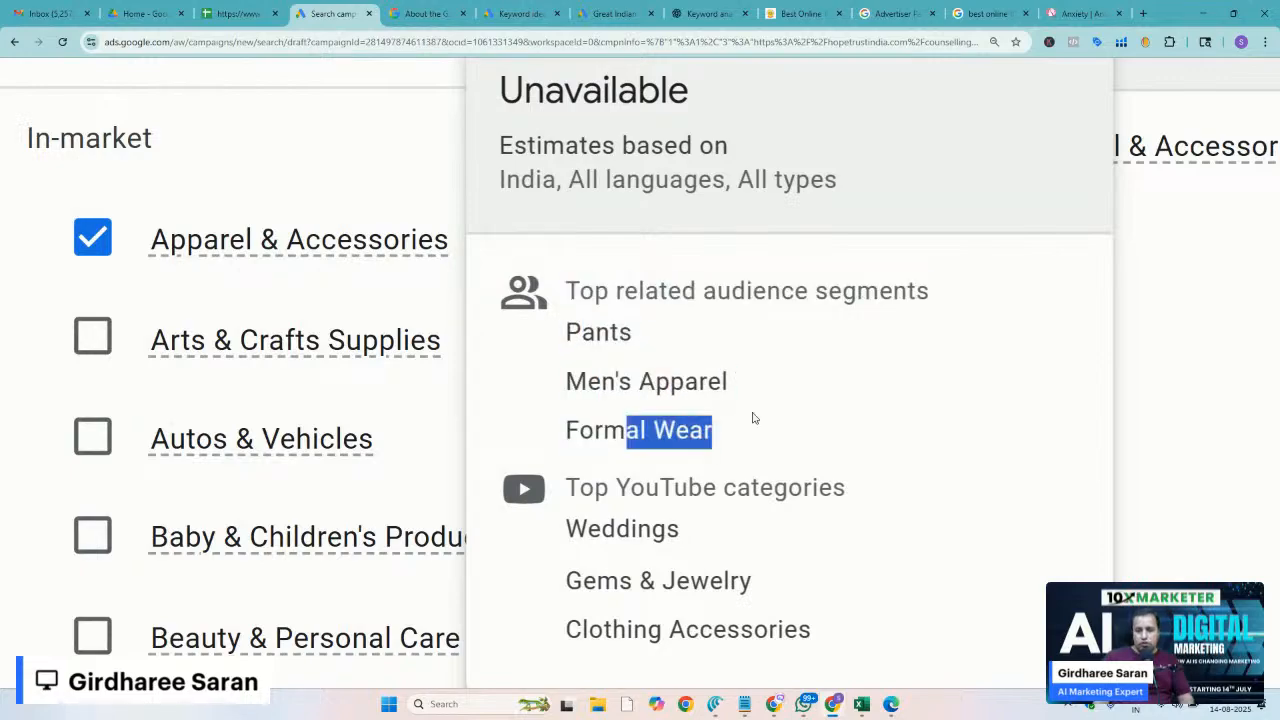
click(734, 431)
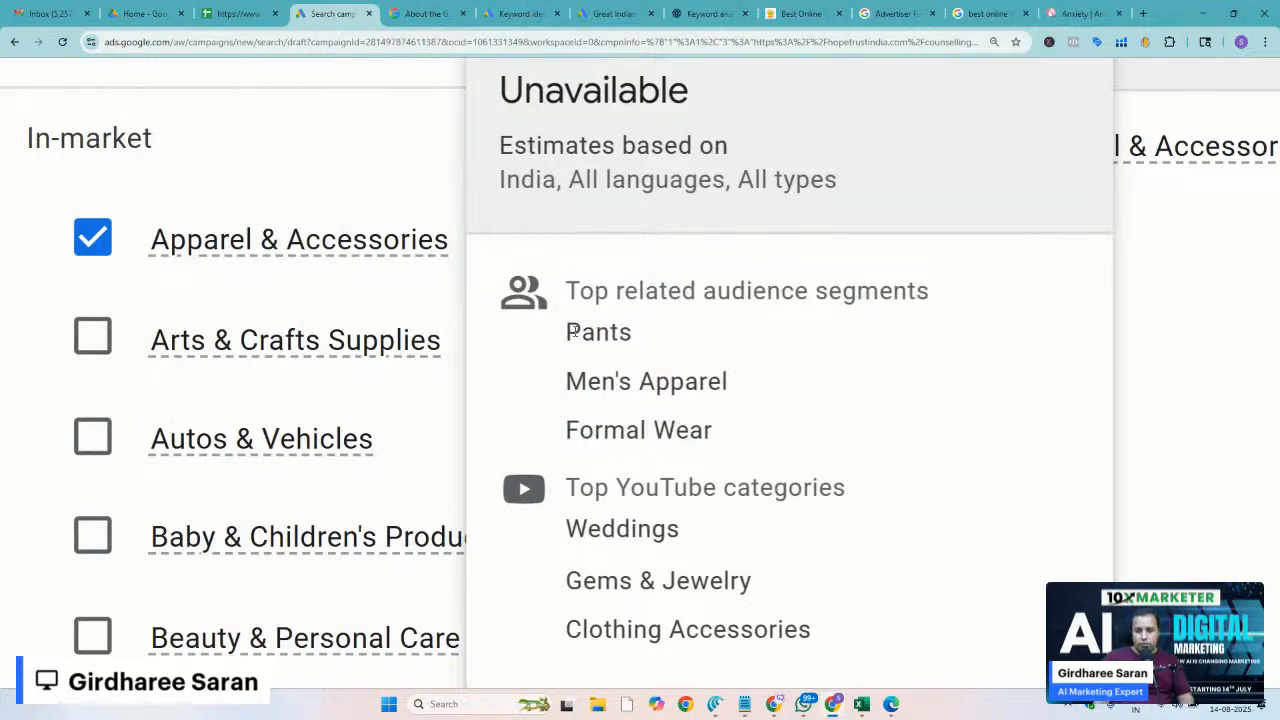
drag(567, 326, 717, 444)
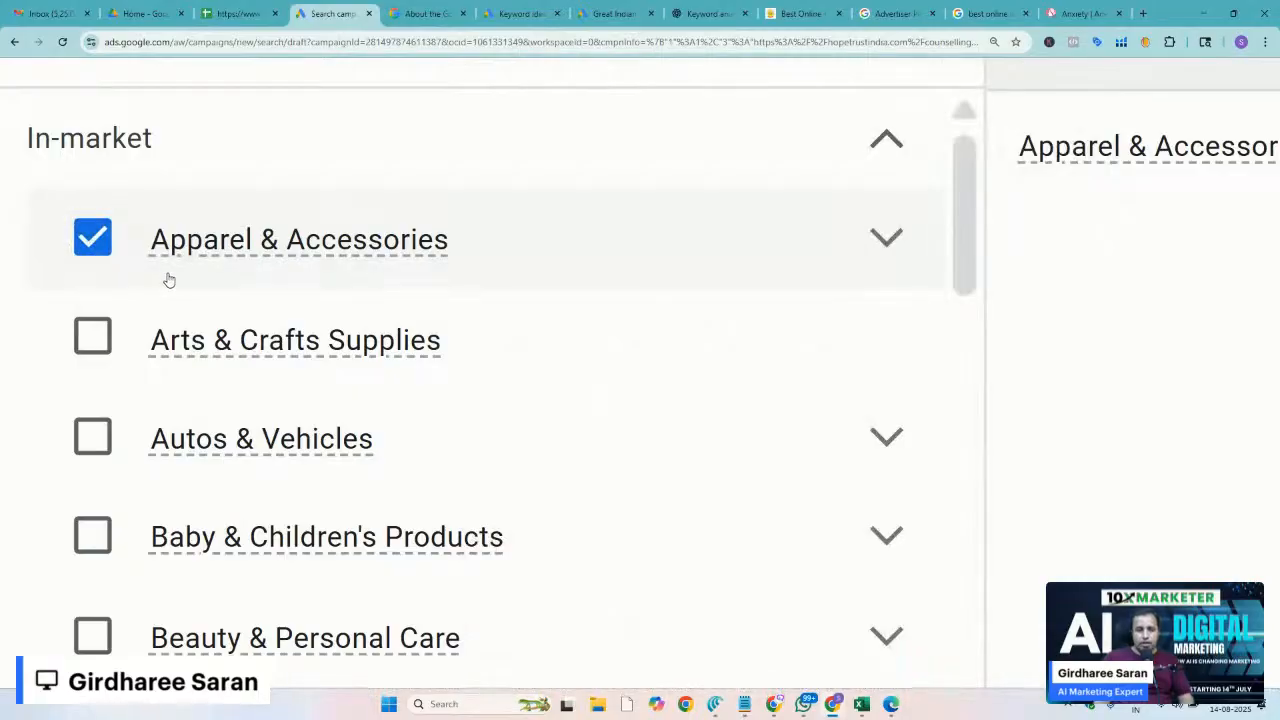
click(91, 245)
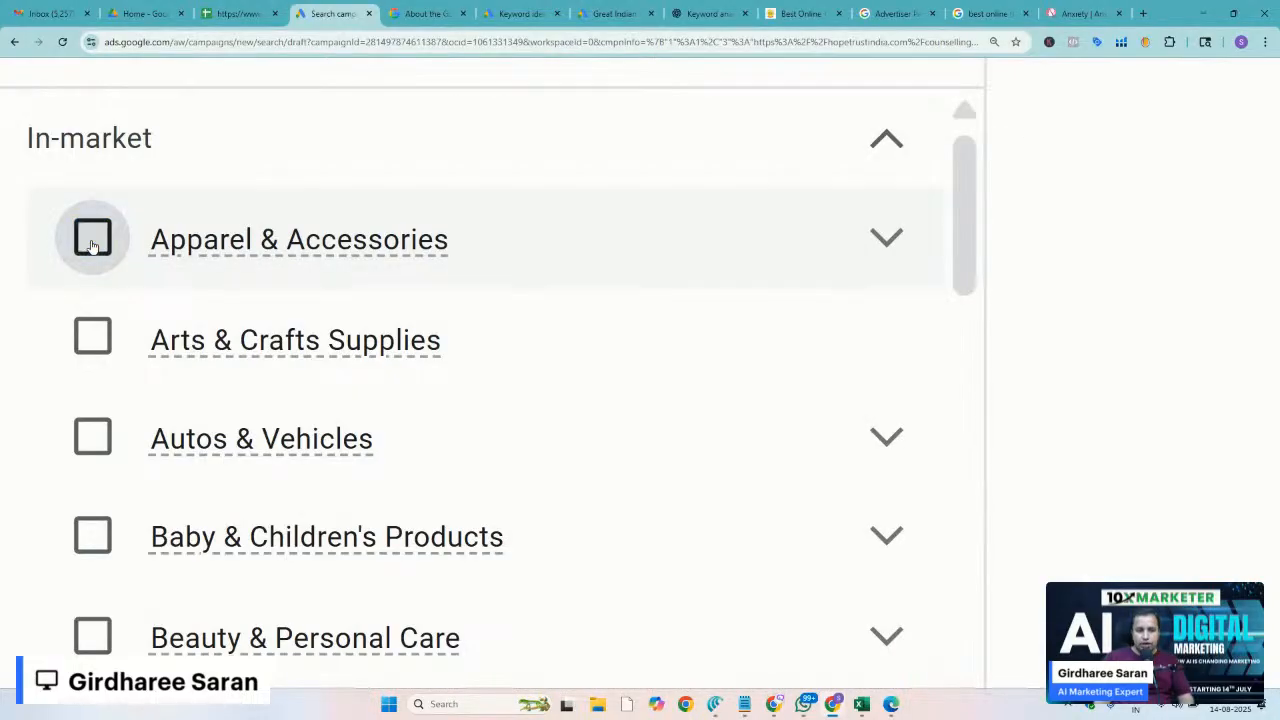
click(92, 246)
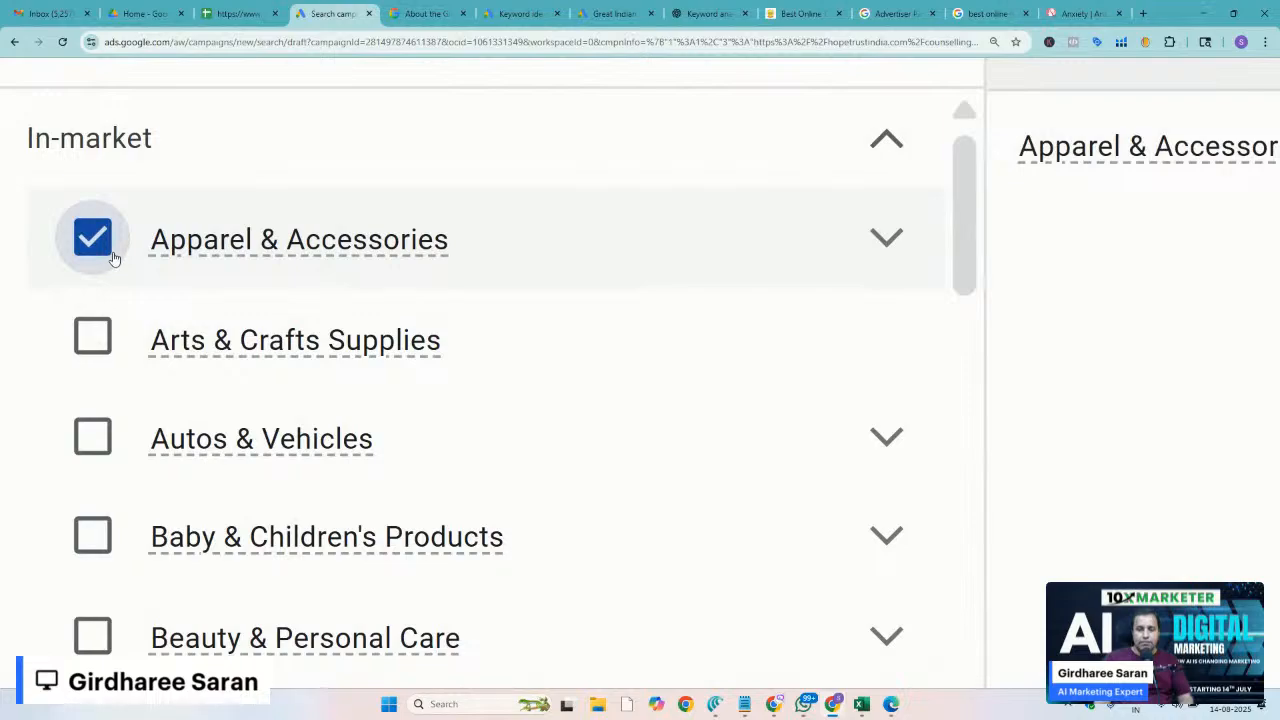
click(82, 245)
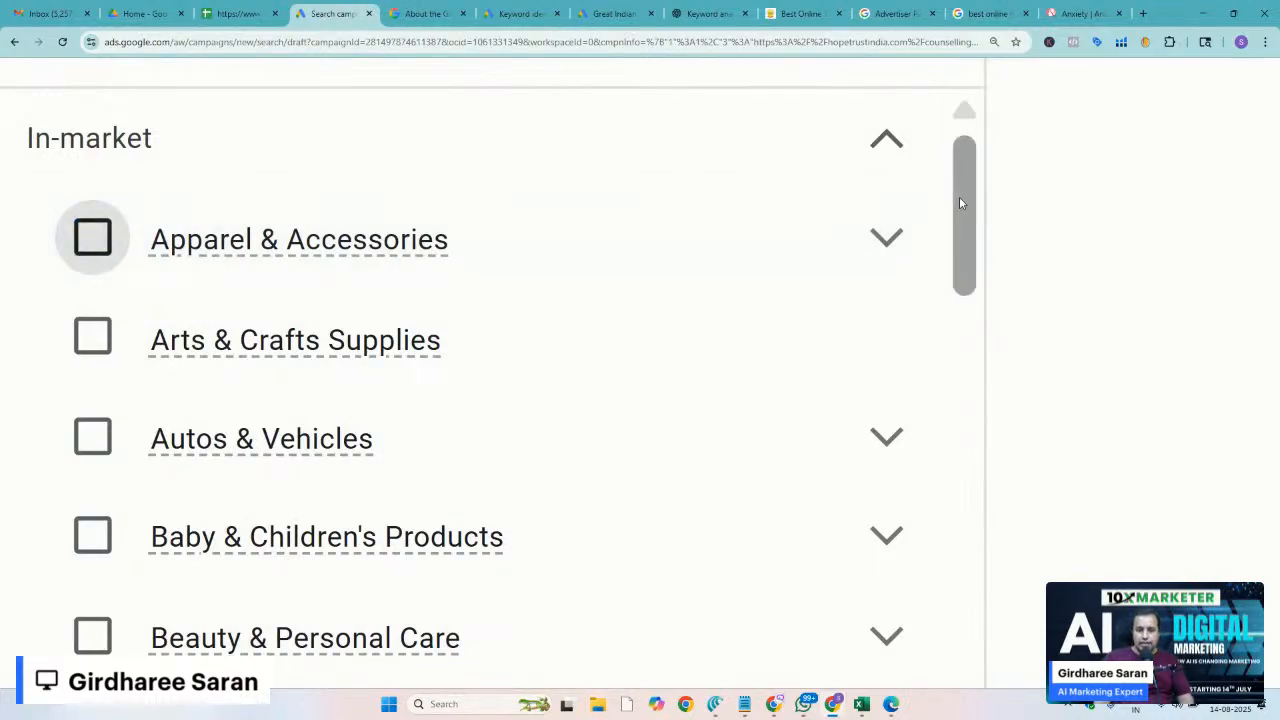
Expand the Real Estate in-market segment, try its Commercial Properties subsegment, and deselect it again
drag(959, 198, 929, 637)
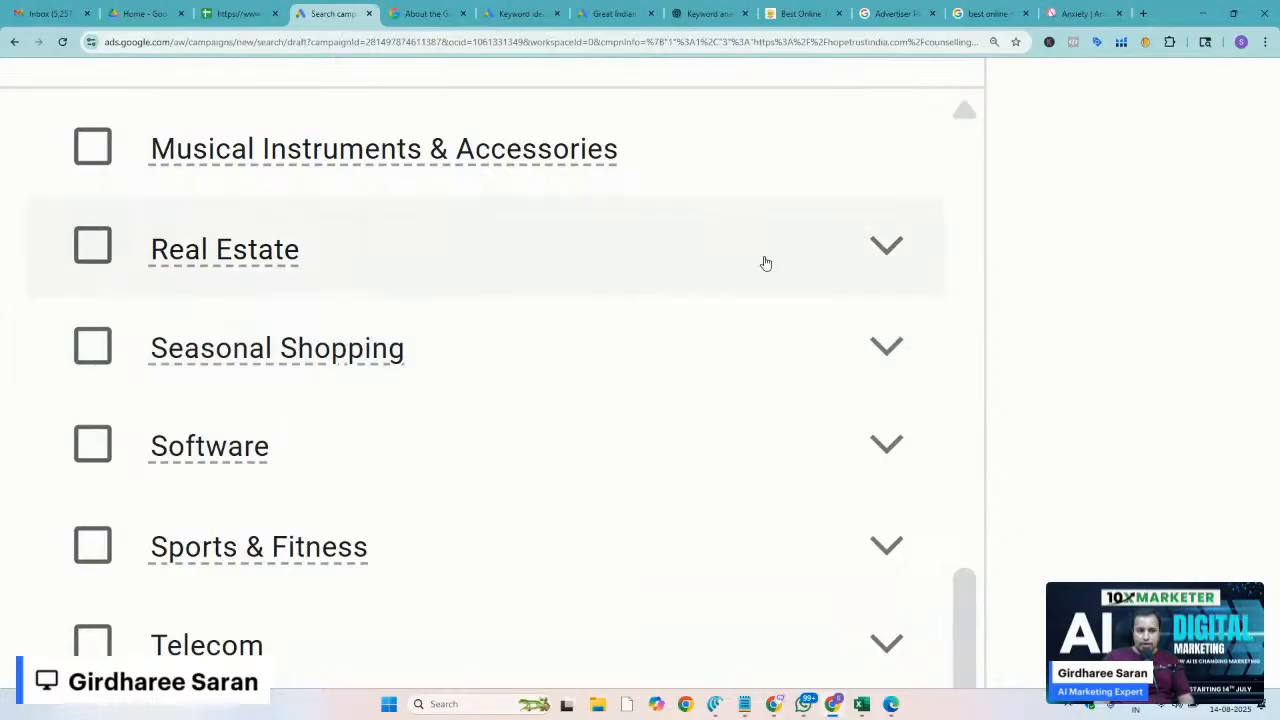
click(886, 247)
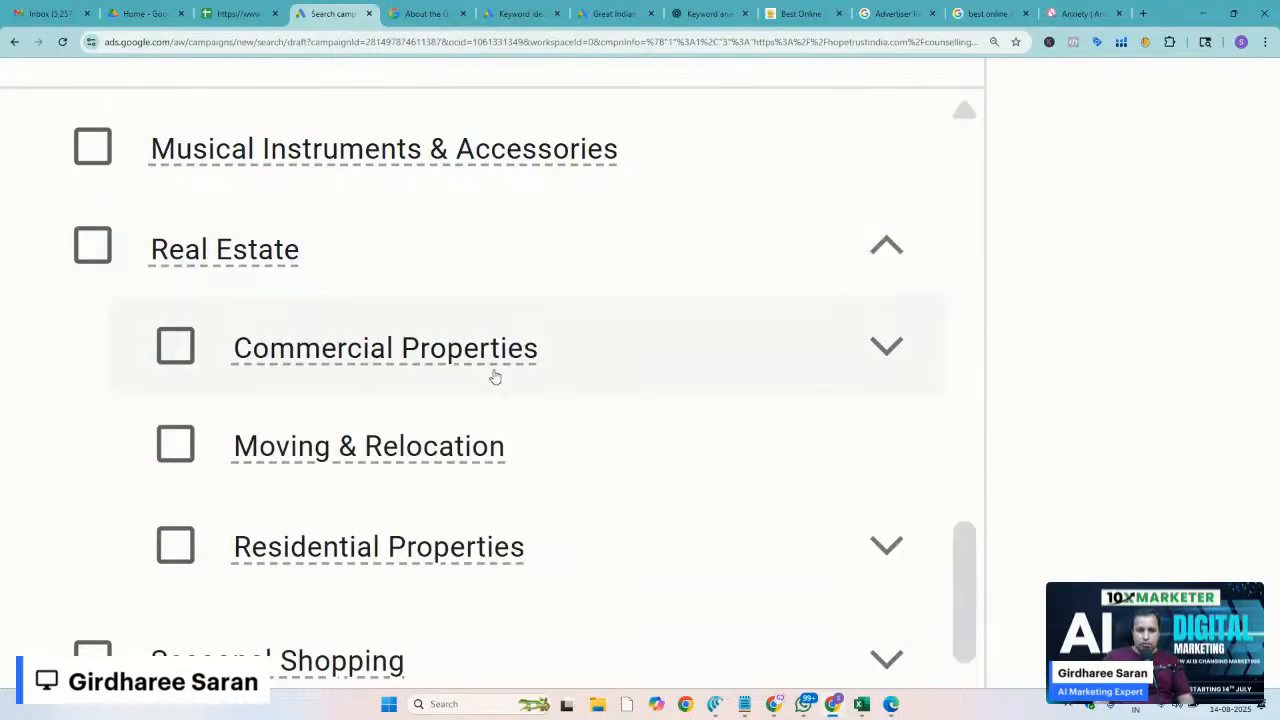
click(351, 366)
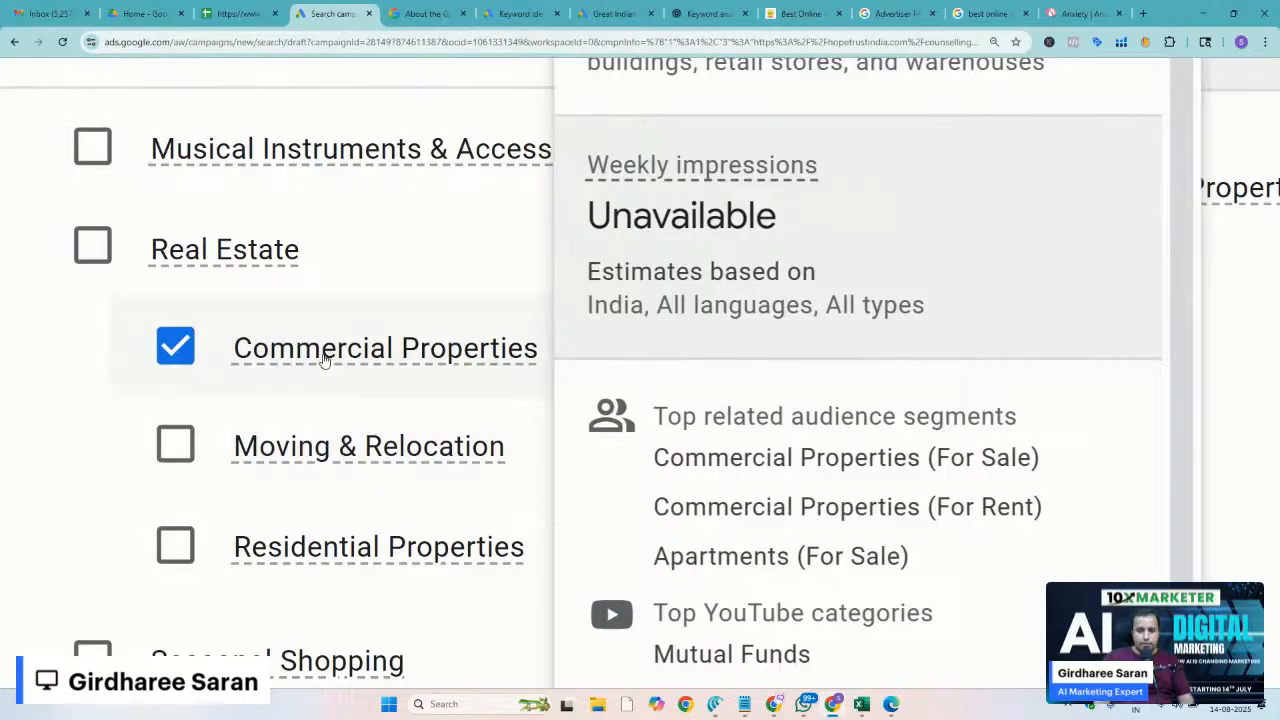
click(323, 358)
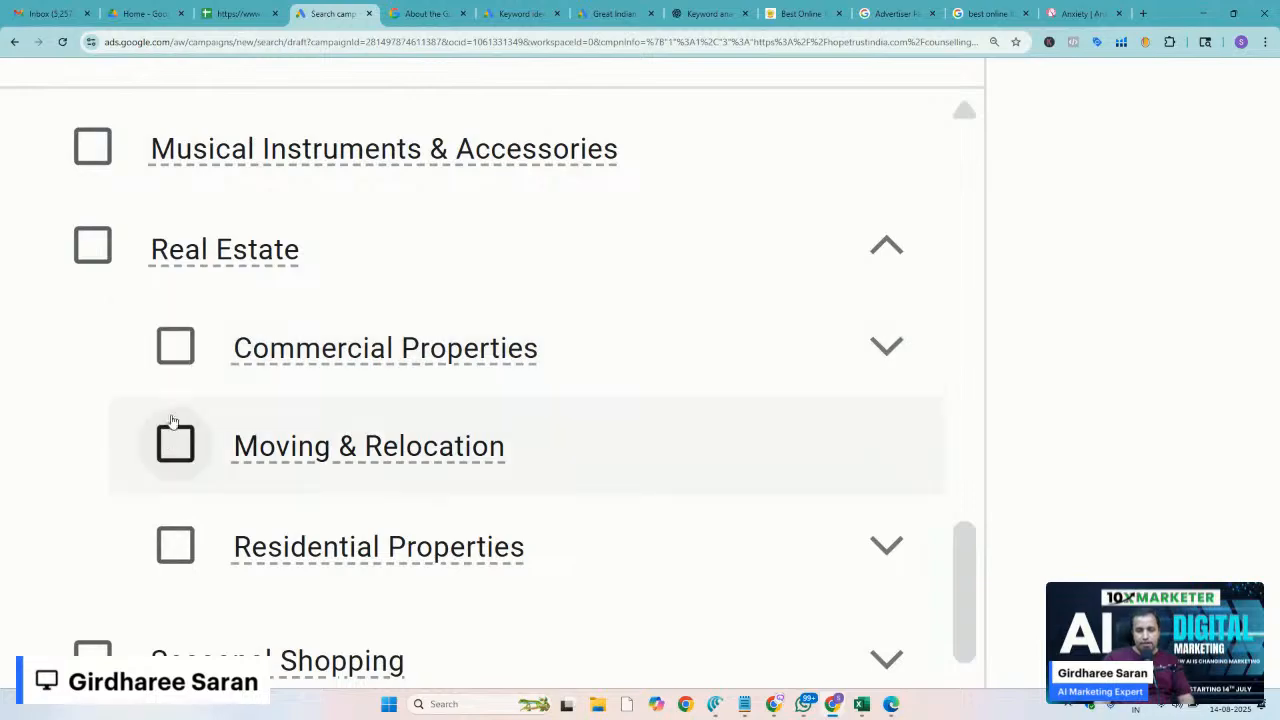
Select the Apartments (For Sale) segment within the residential properties for sale under Real Estate
click(886, 547)
drag(962, 549, 965, 630)
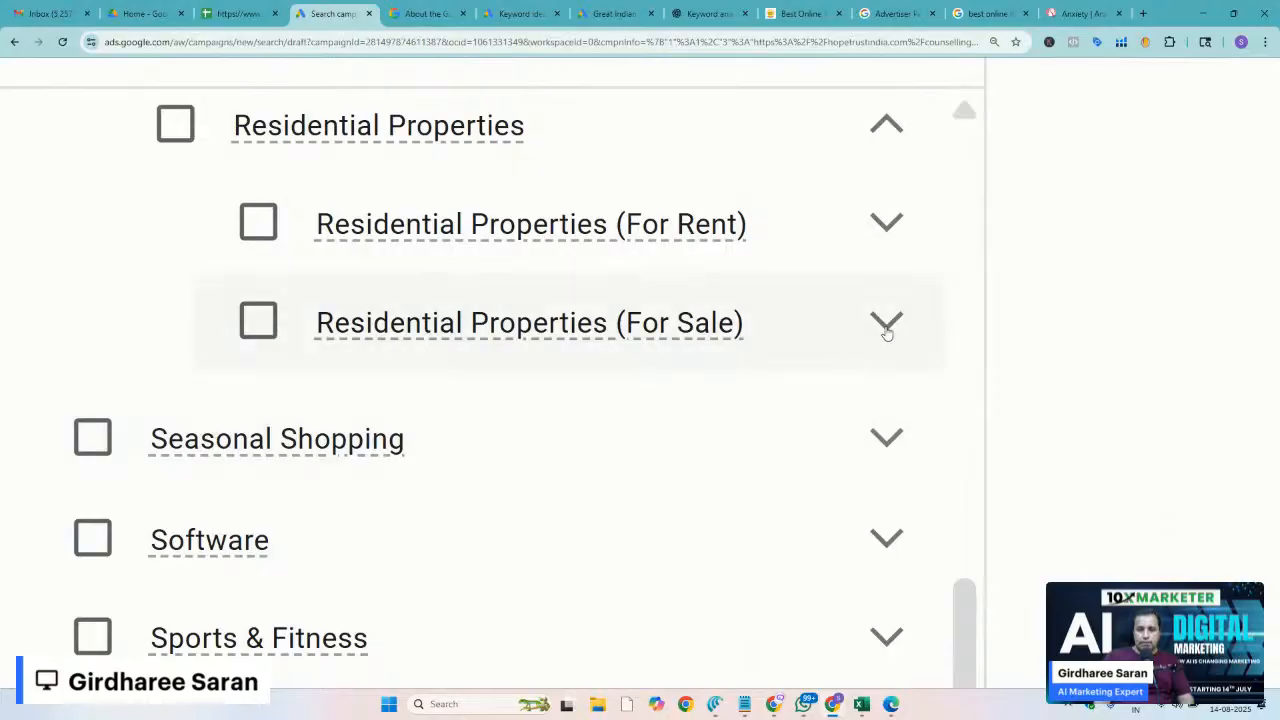
click(886, 324)
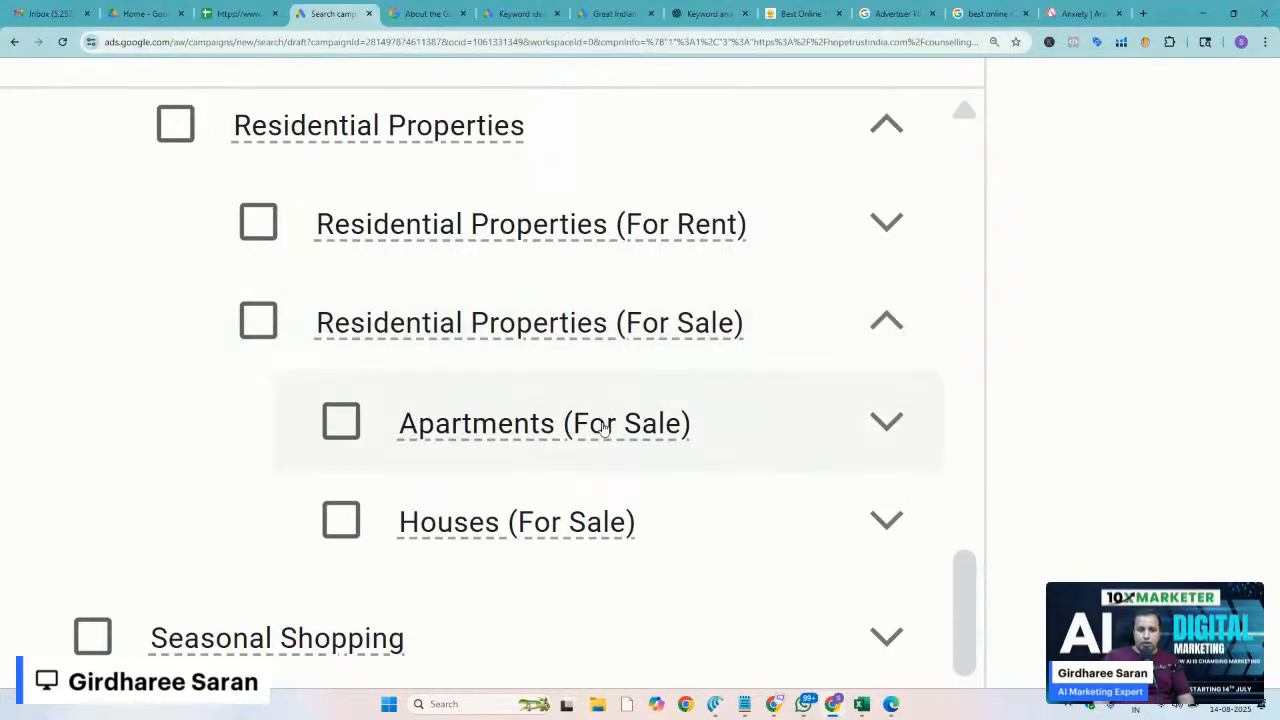
click(538, 426)
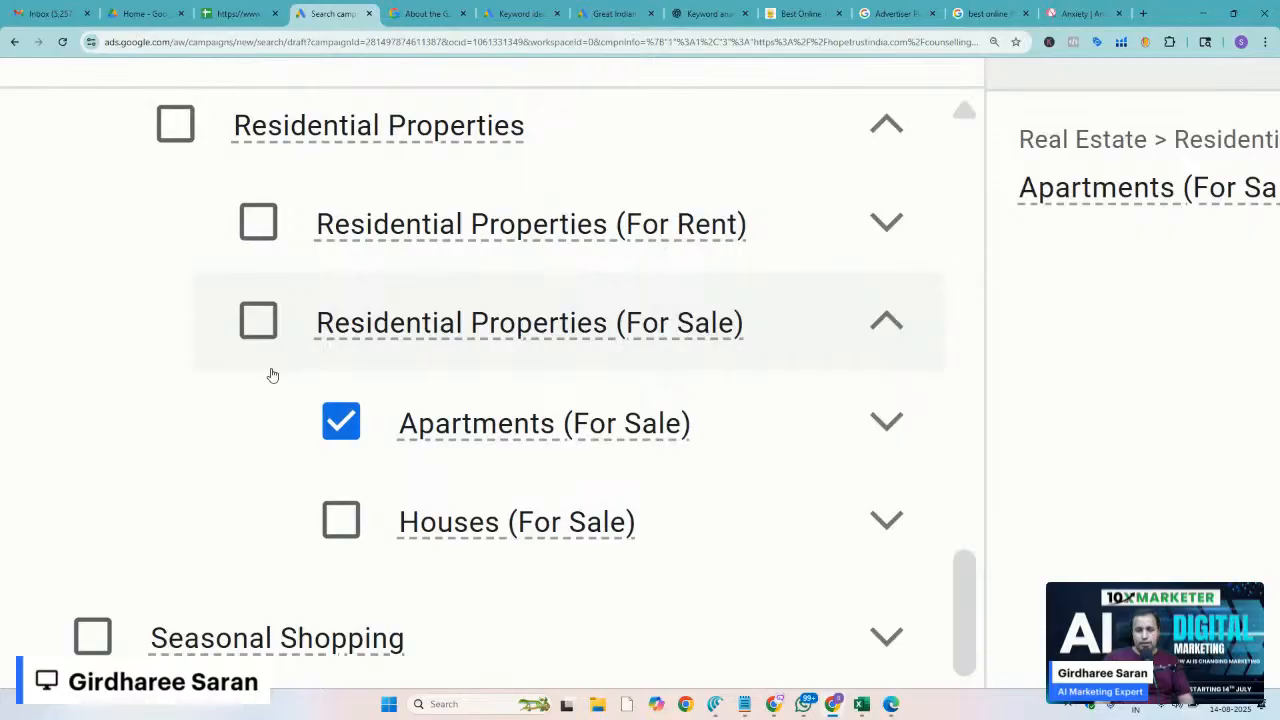
Leave the in-market segments, open Your data segments, and examine its contents and the campaign's Targeting and Observation options
scroll(271, 375, up, 10)
scroll(270, 374, down, 3)
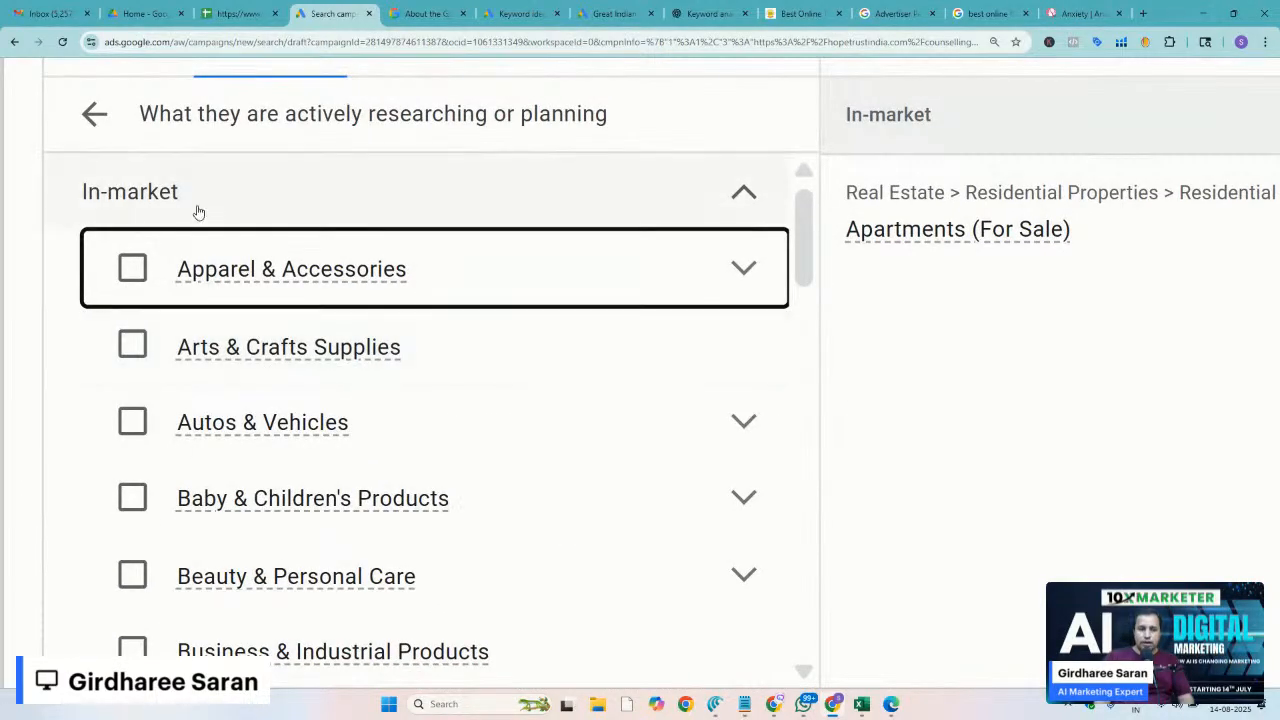
click(97, 121)
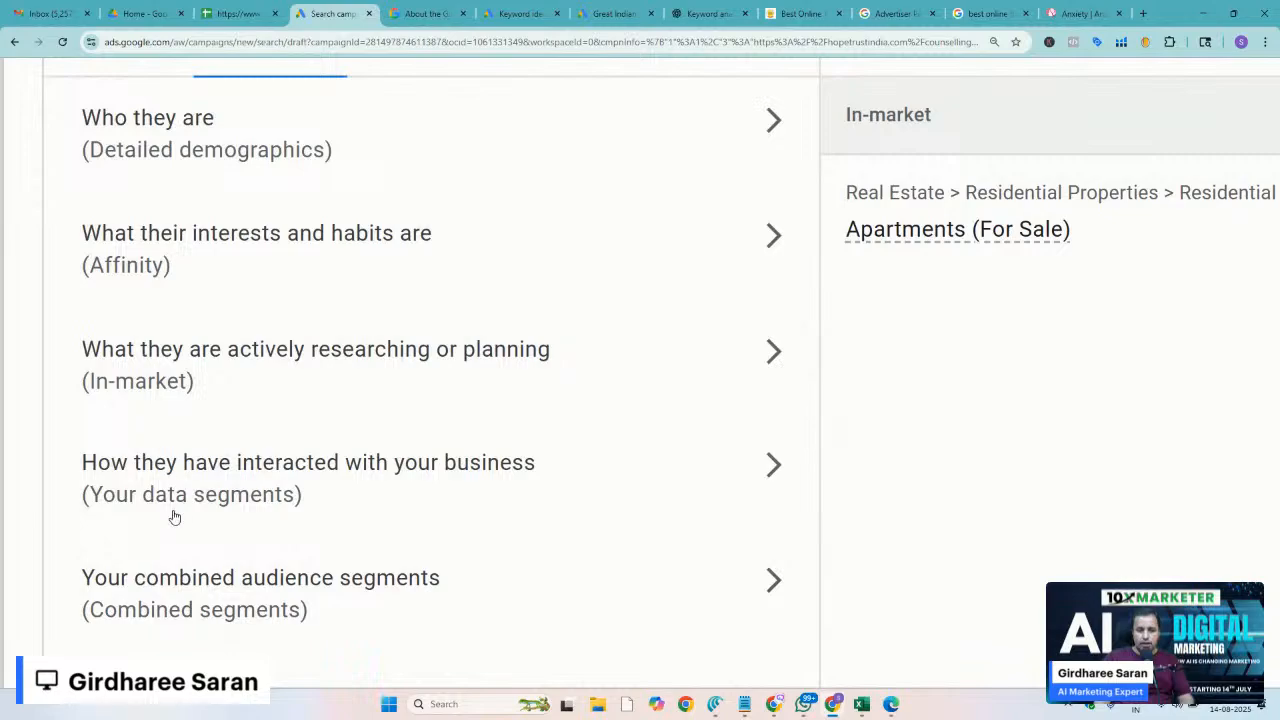
click(281, 503)
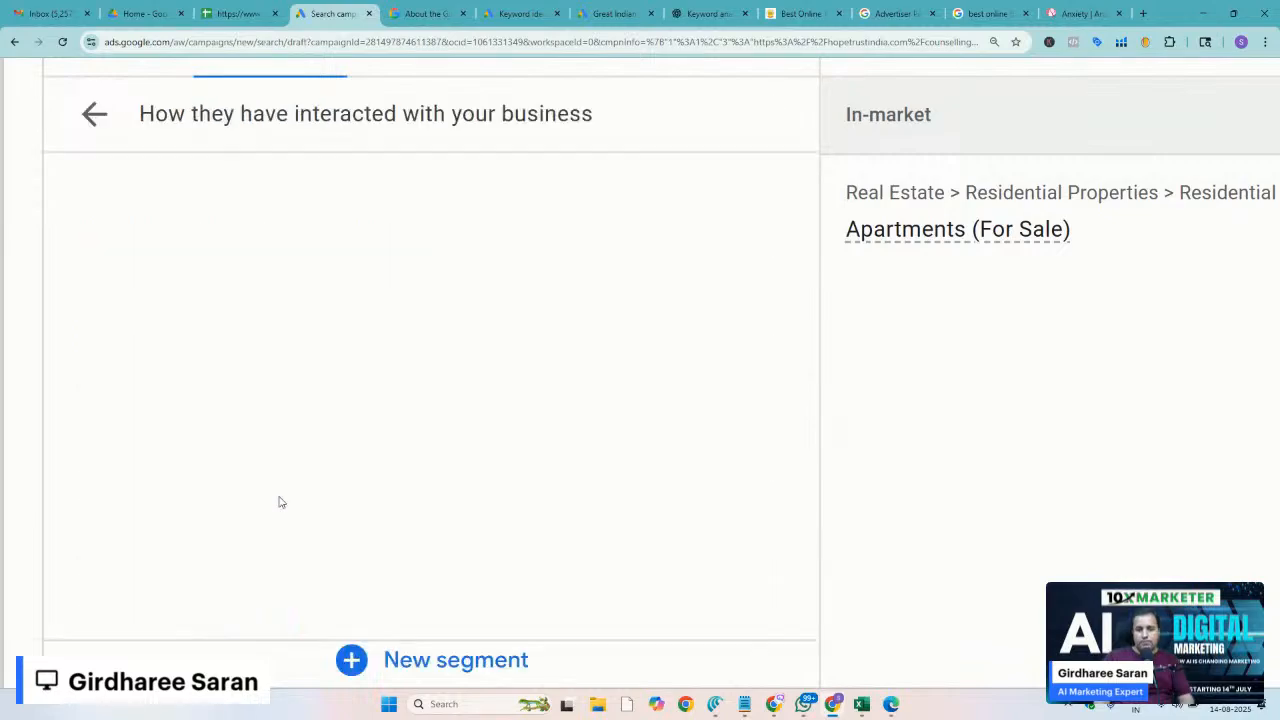
scroll(218, 353, up, 1)
scroll(218, 353, down, 1)
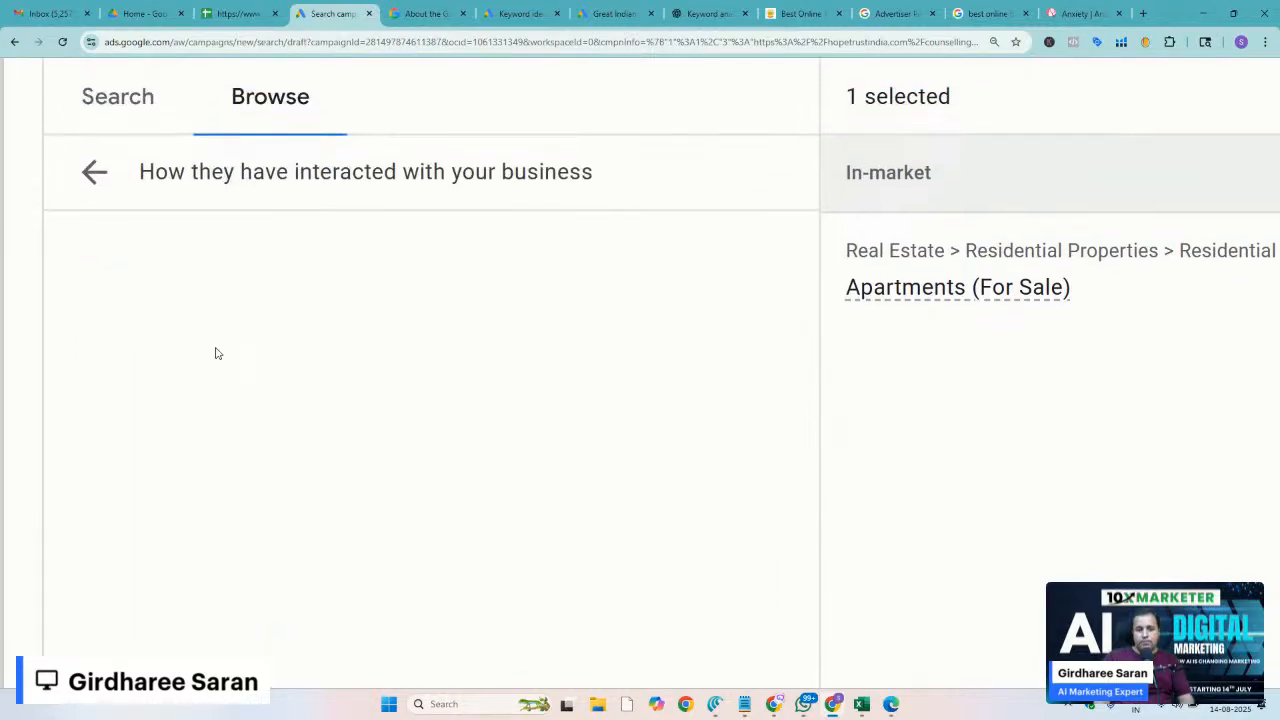
scroll(218, 353, down, 2)
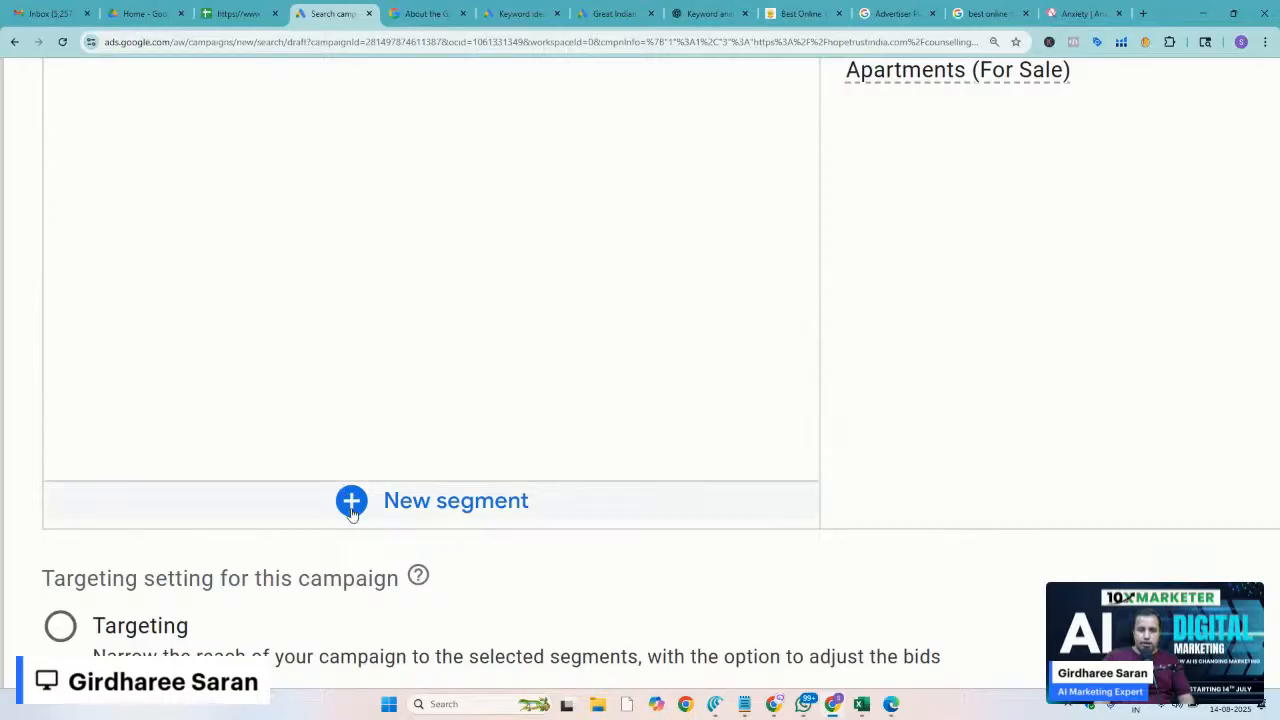
scroll(339, 490, down, 4)
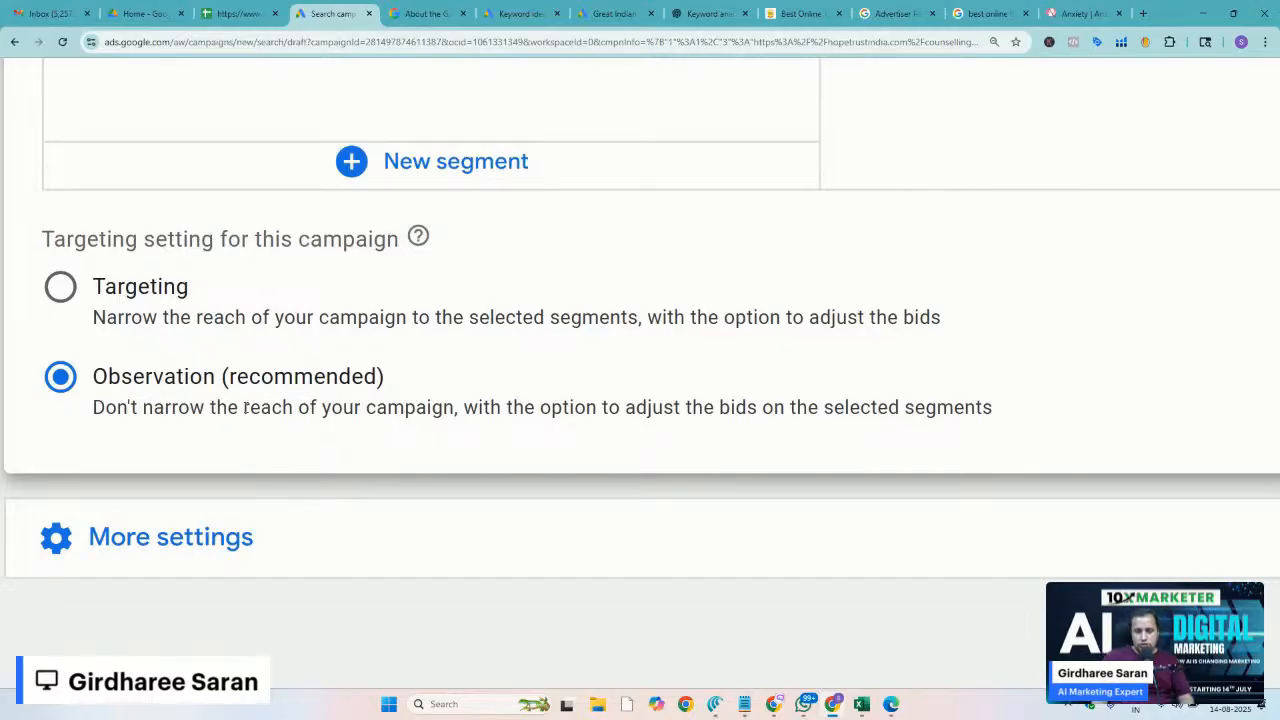
scroll(245, 407, up, 5)
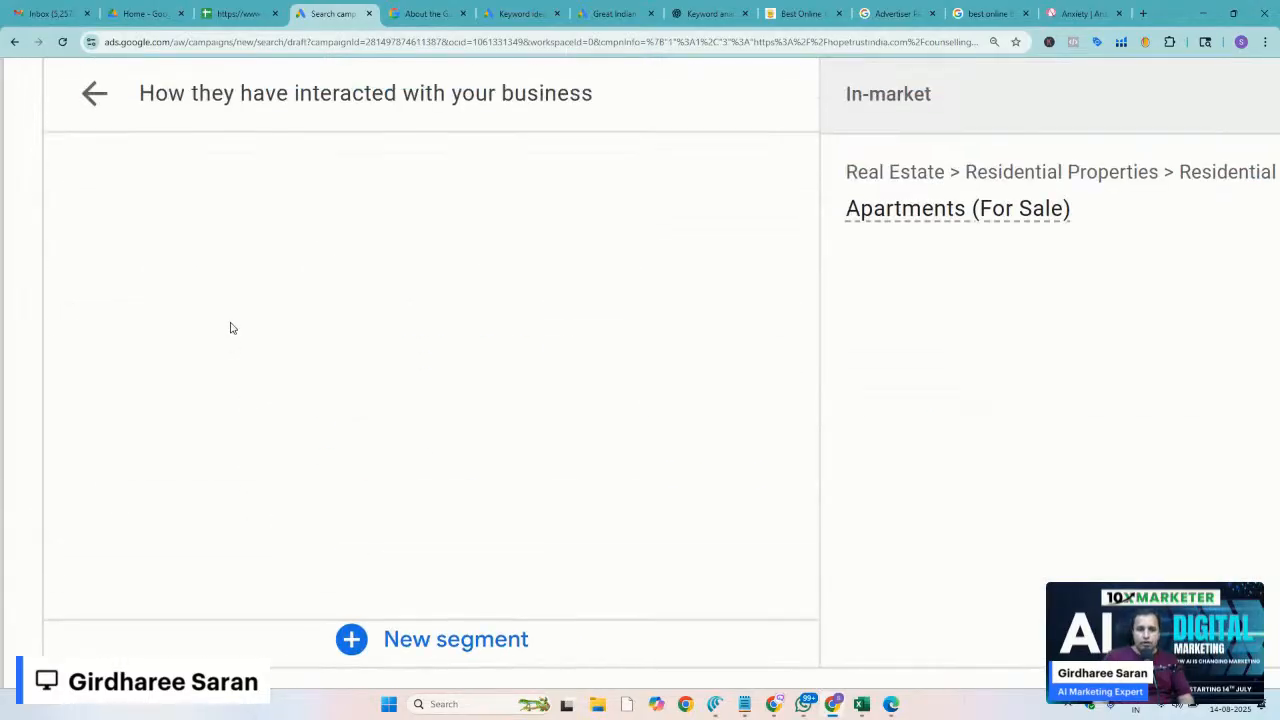
scroll(232, 327, up, 1)
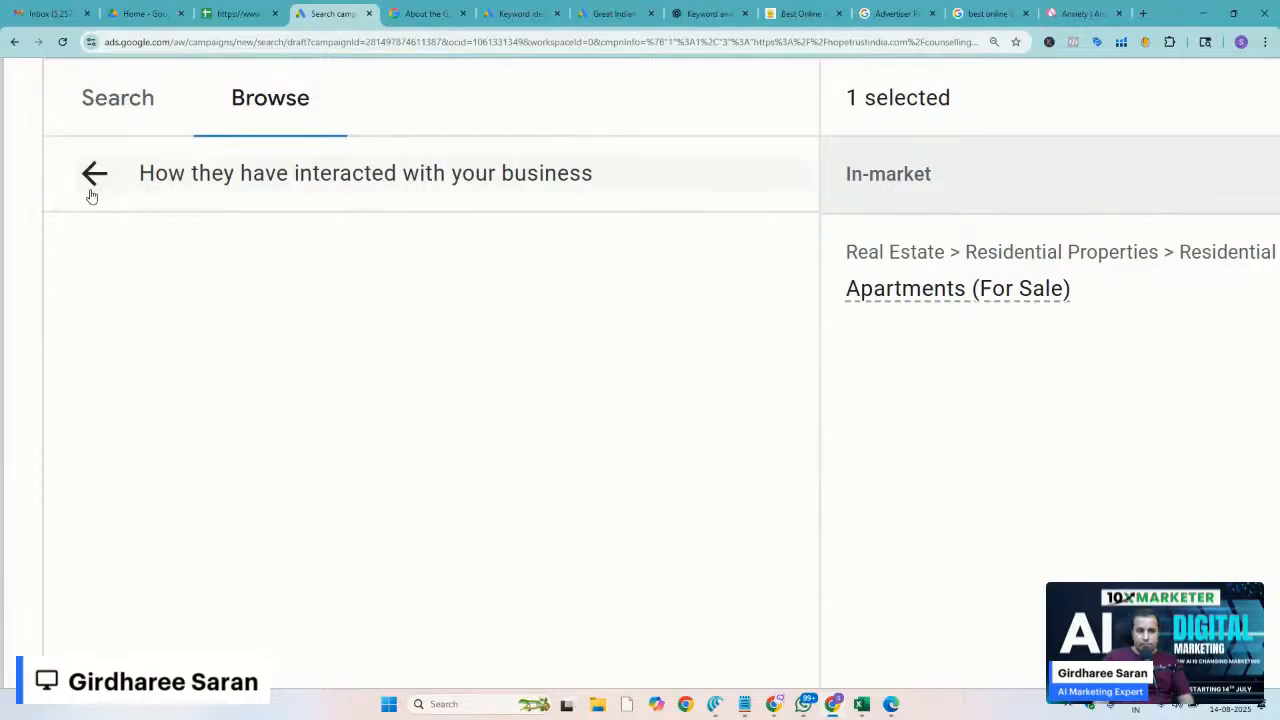
scroll(300, 370, down, 1)
scroll(362, 447, down, 5)
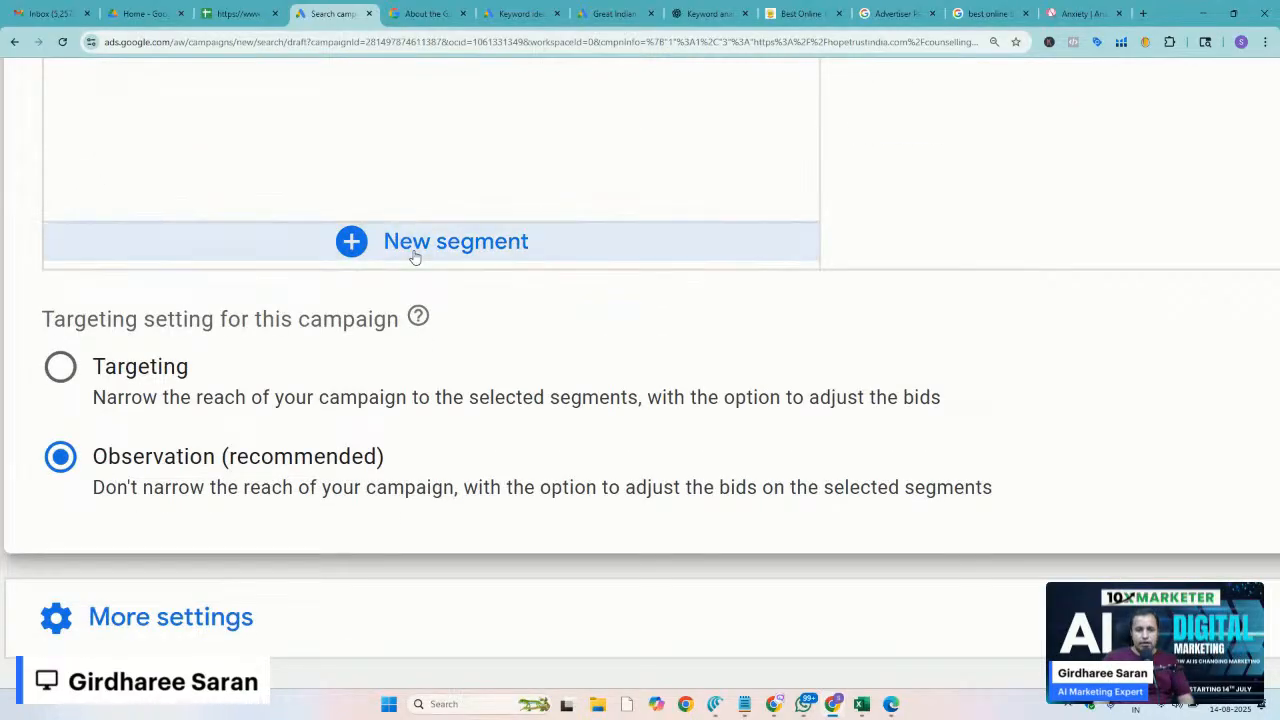
Open the form for a new data segment, and leave it by reloading the campaign page
click(415, 256)
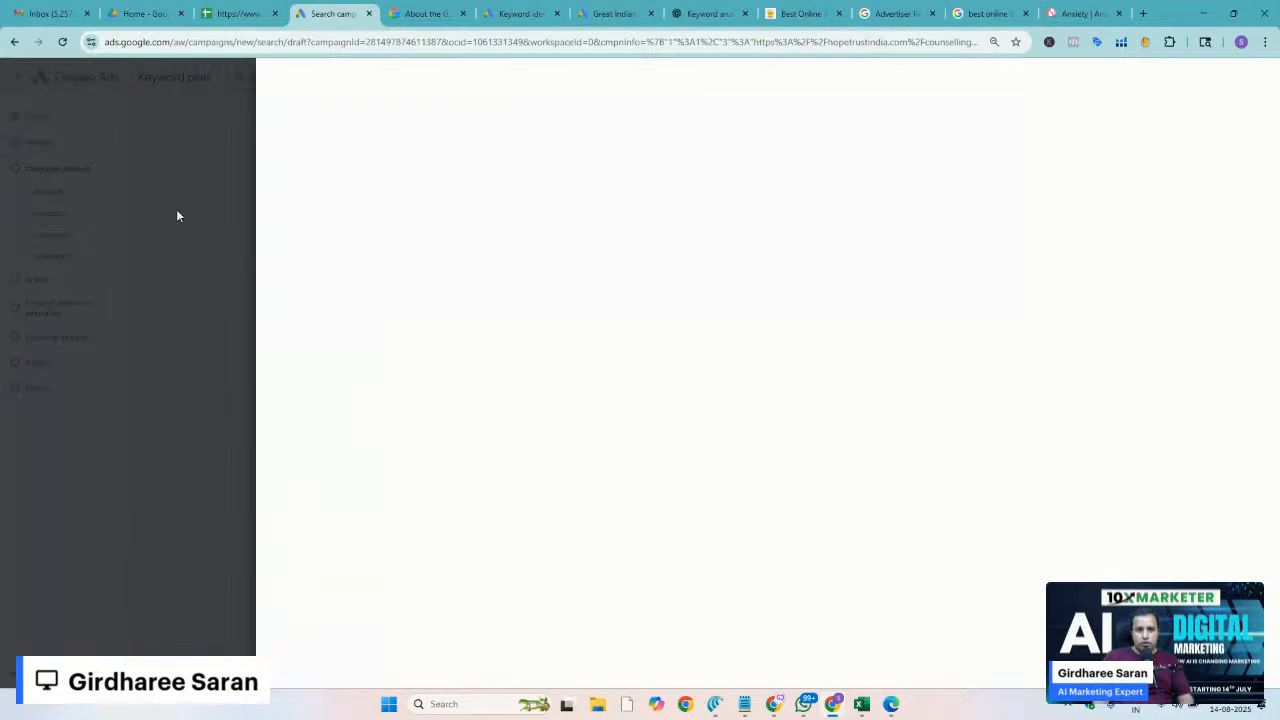
click(165, 45)
key(Return)
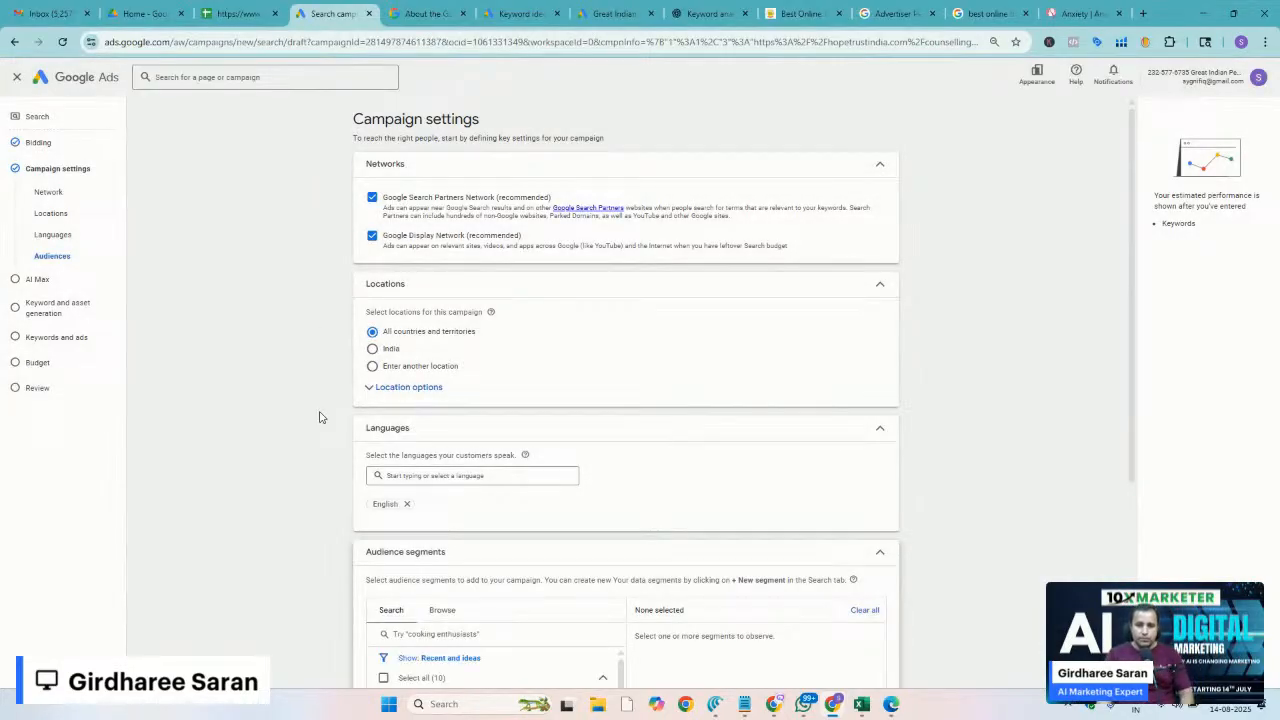
Expand the additional campaign settings and examine the ad rotation, start and end dates, ad schedule, URL options and page feeds
scroll(1089, 389, down, 2)
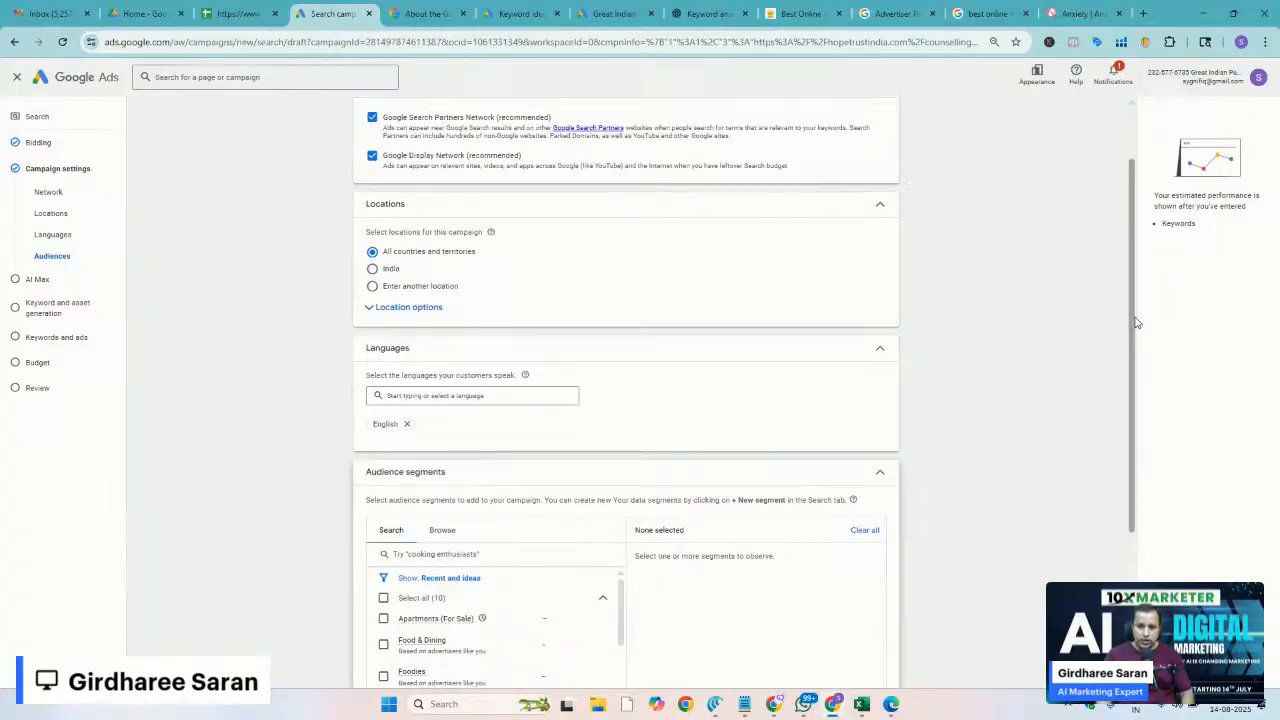
scroll(1135, 349, down, 1)
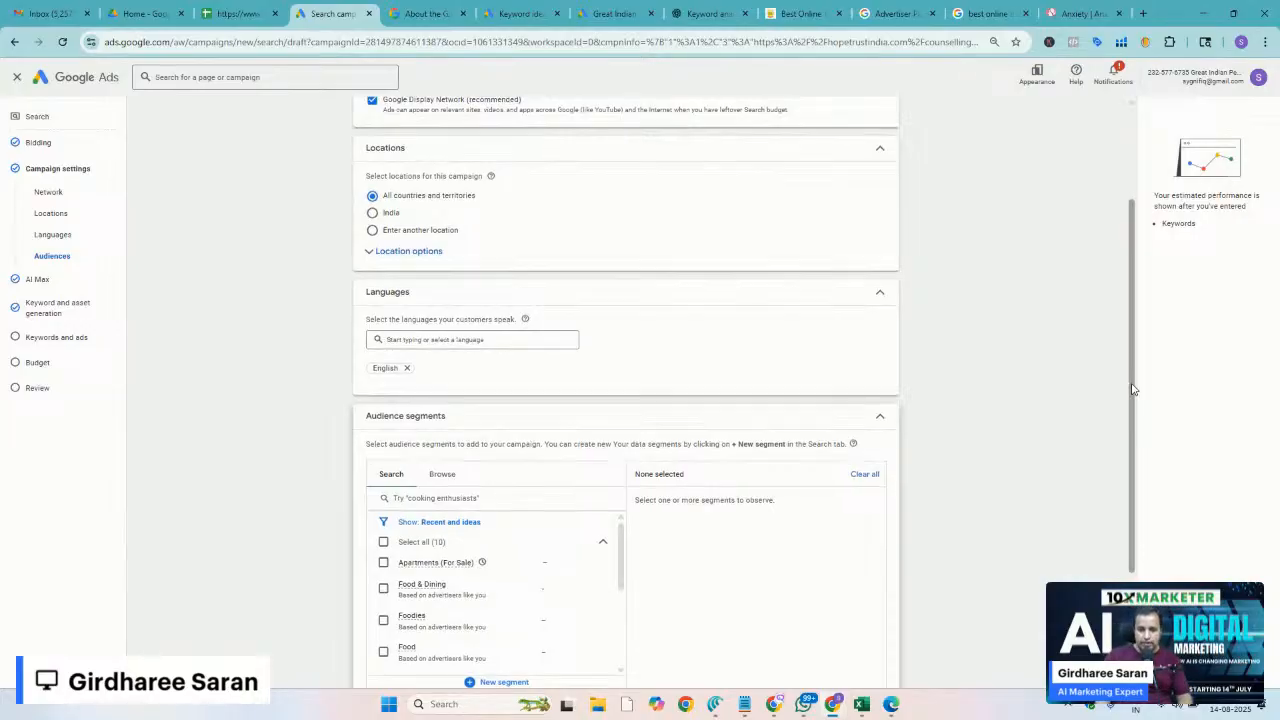
drag(1132, 358, 1125, 465)
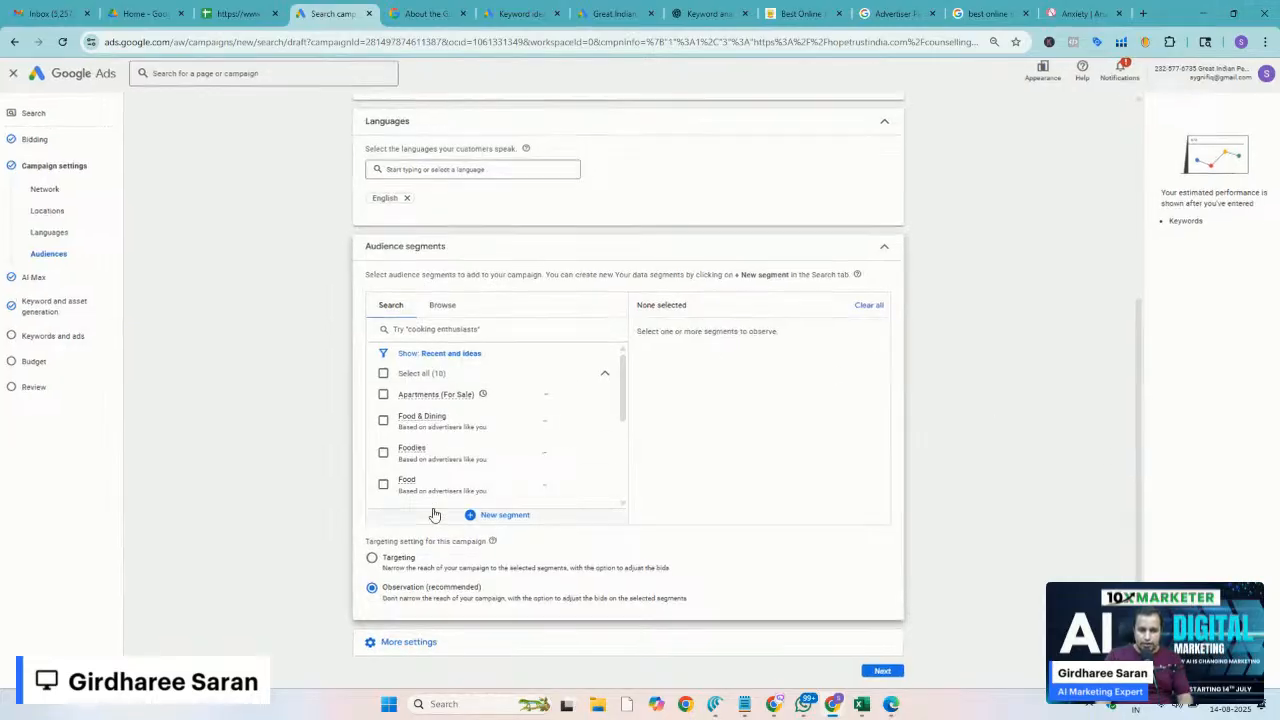
key(ctrl+plus)
key(ctrl+plus)
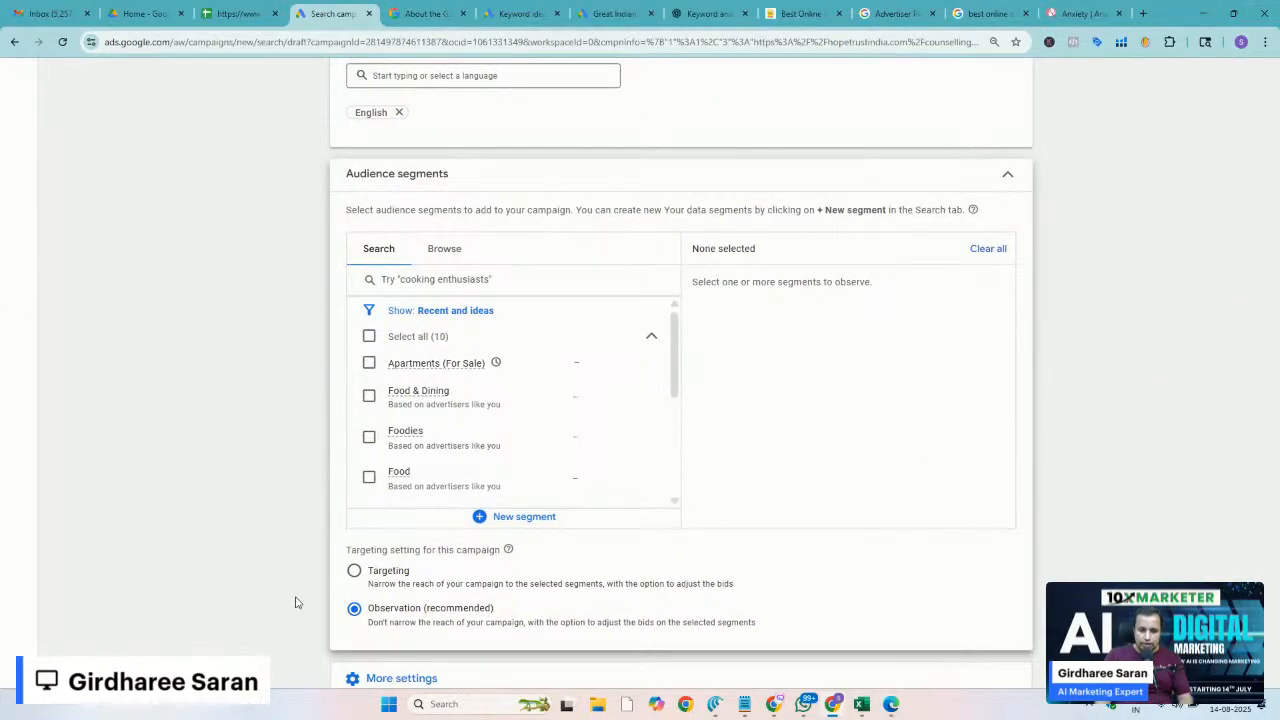
scroll(295, 602, down, 1)
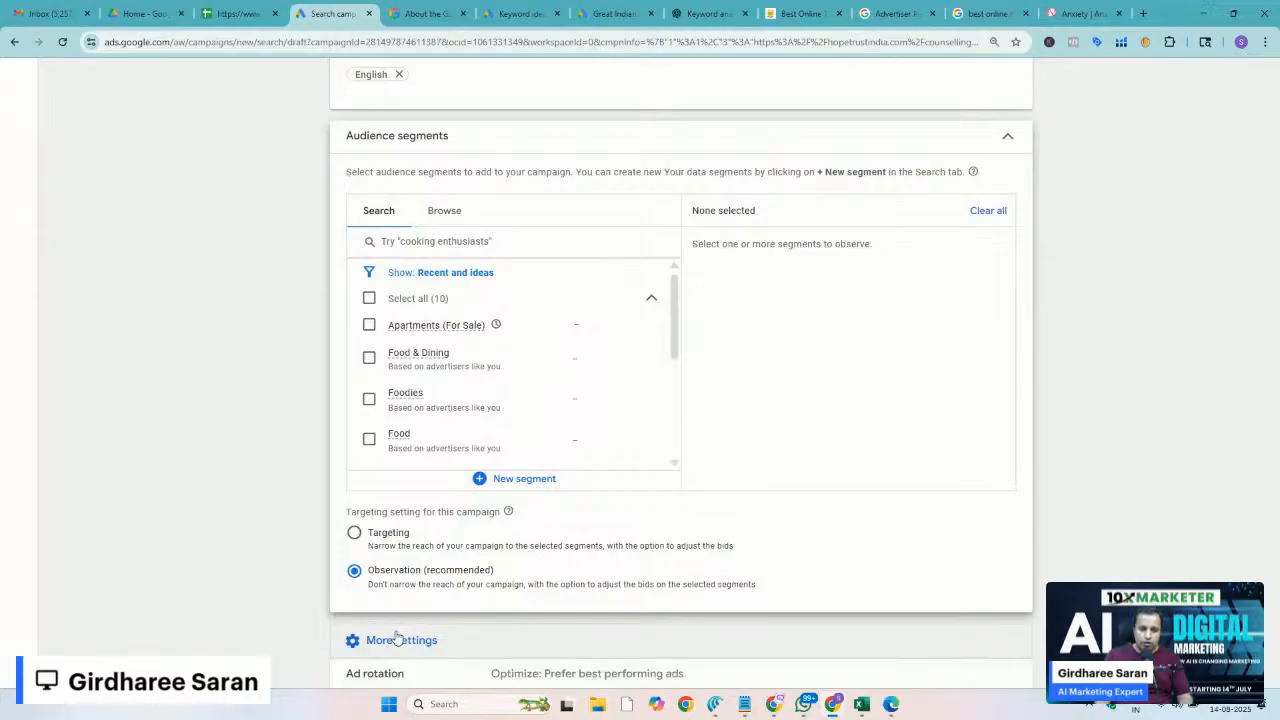
scroll(207, 523, down, 3)
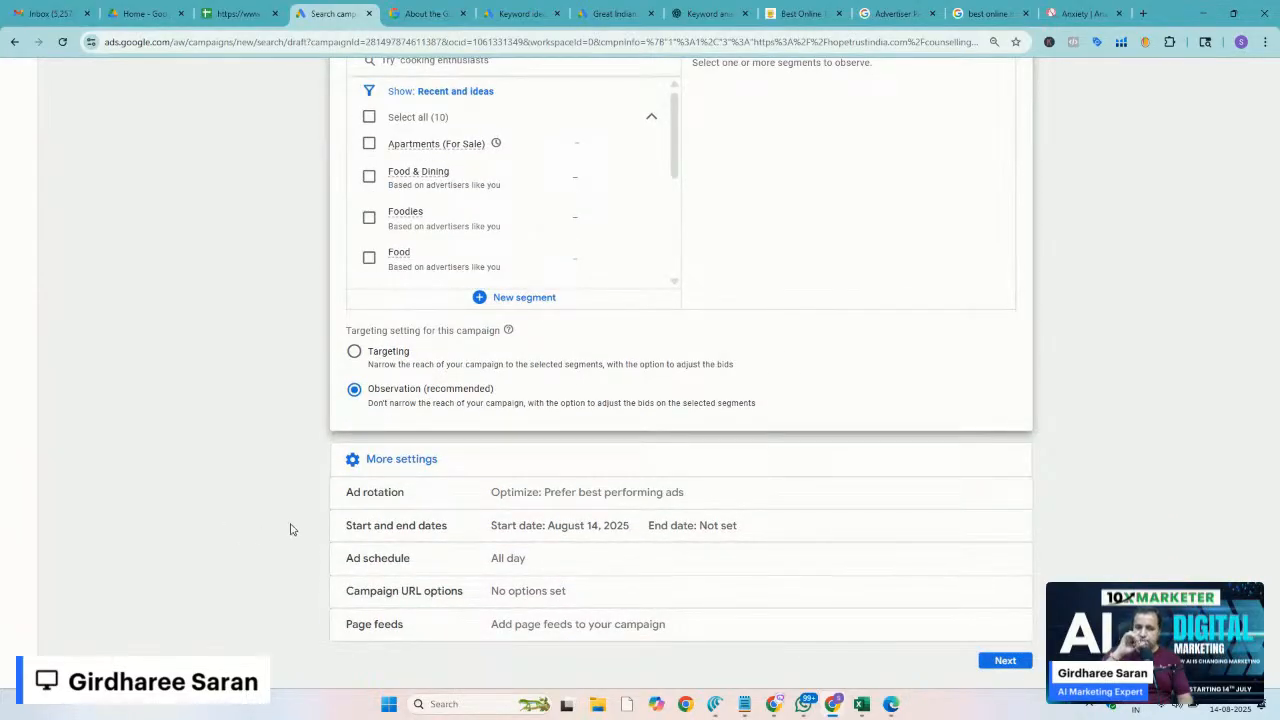
scroll(295, 532, up, 5)
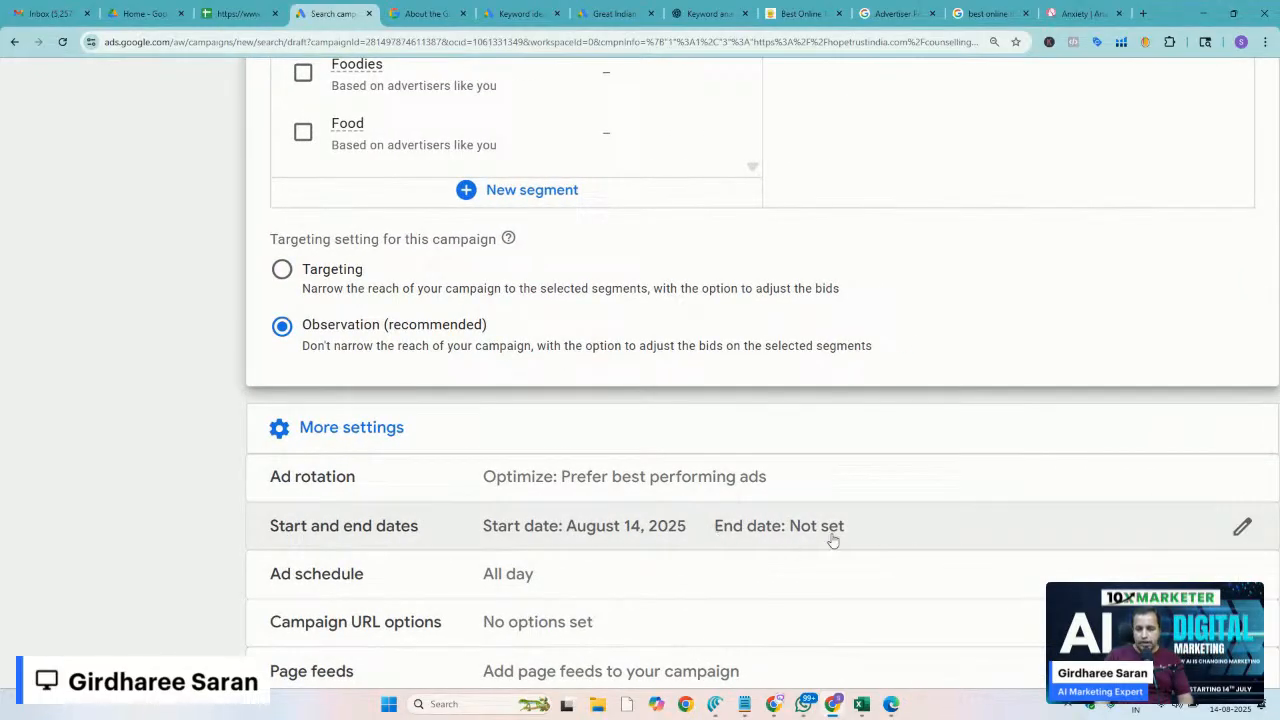
Open the campaign's ad schedule settings and review its day and time fields
scroll(512, 520, right, 2)
scroll(474, 530, down, 1)
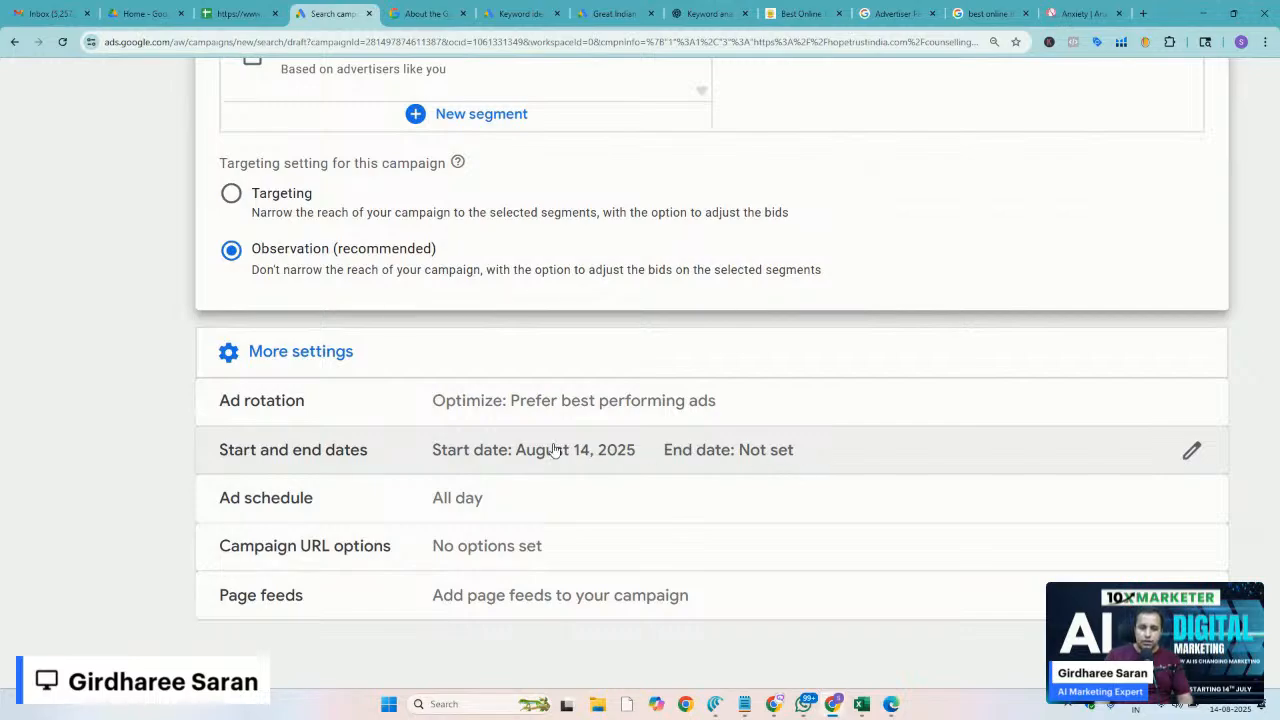
scroll(445, 410, up, 5)
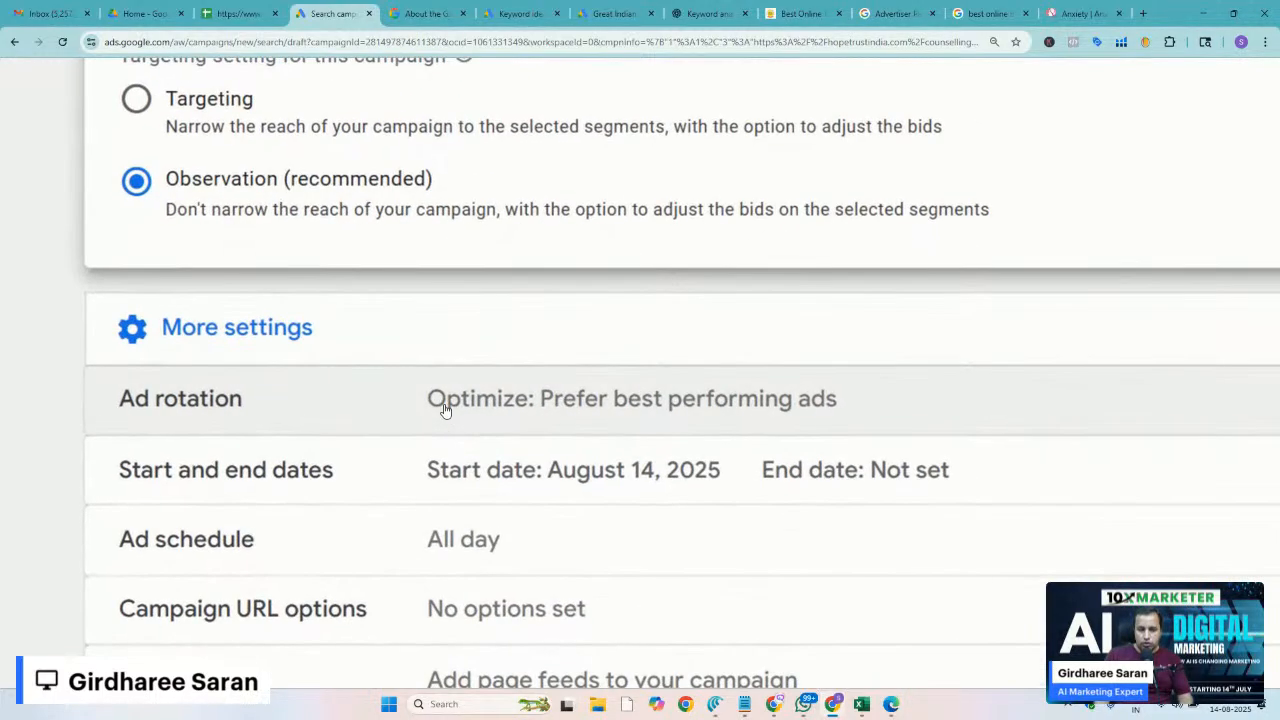
scroll(445, 410, down, 4)
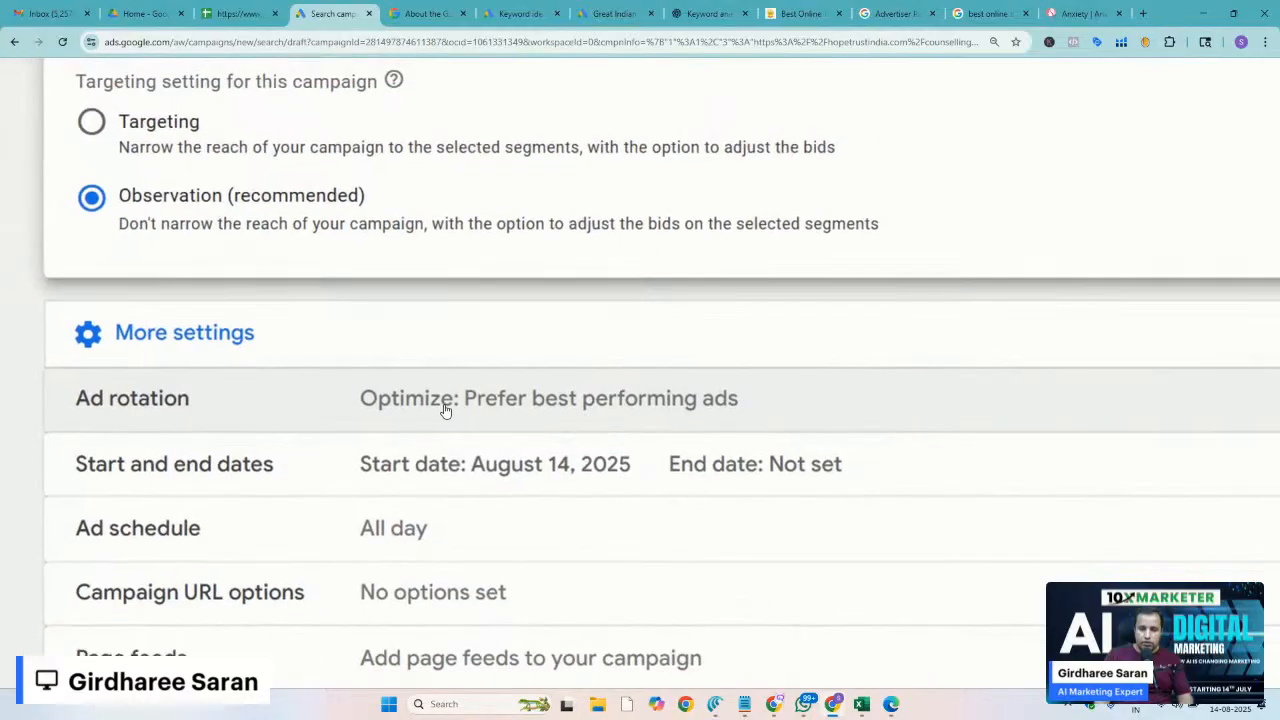
scroll(445, 410, up, 1)
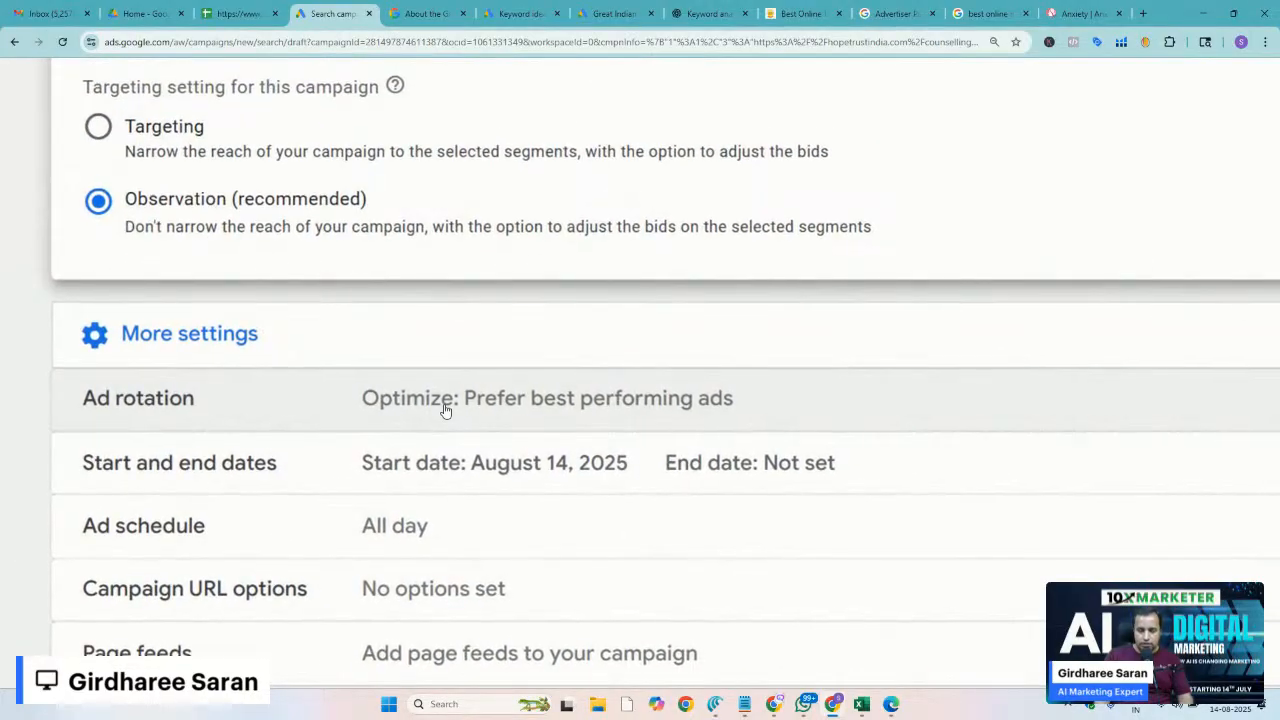
scroll(445, 410, up, 1)
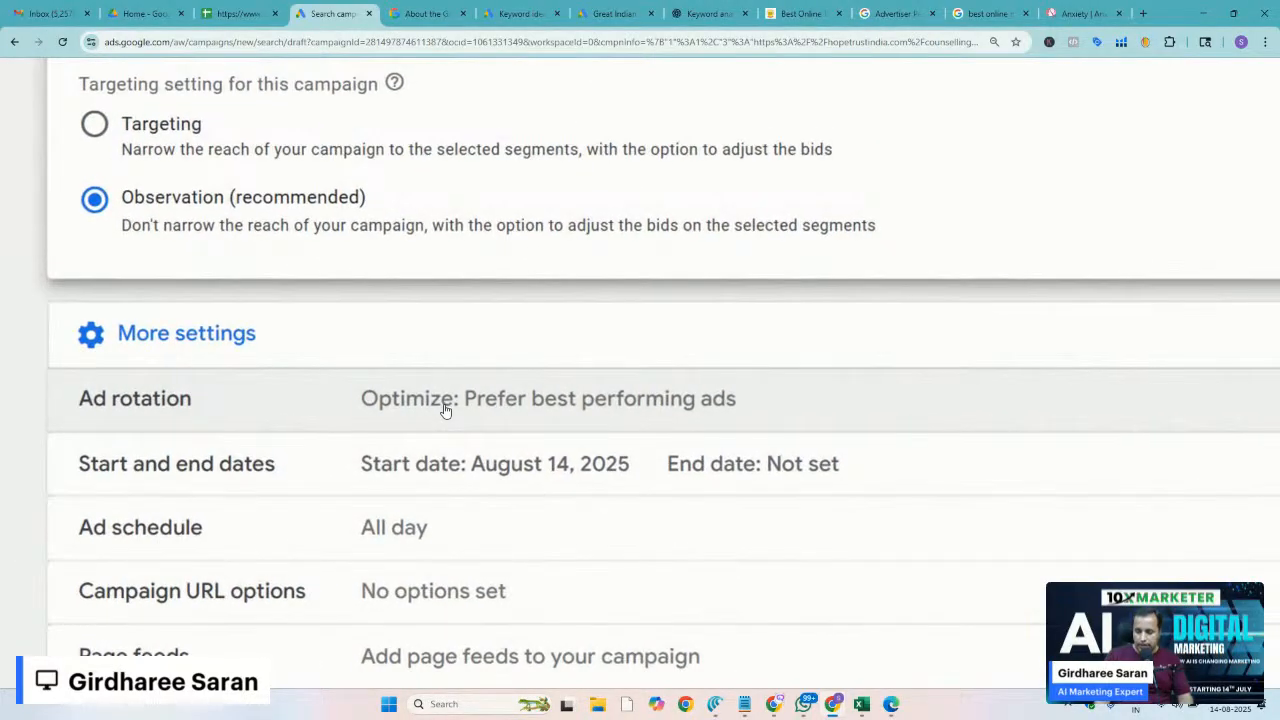
scroll(445, 410, down, 1)
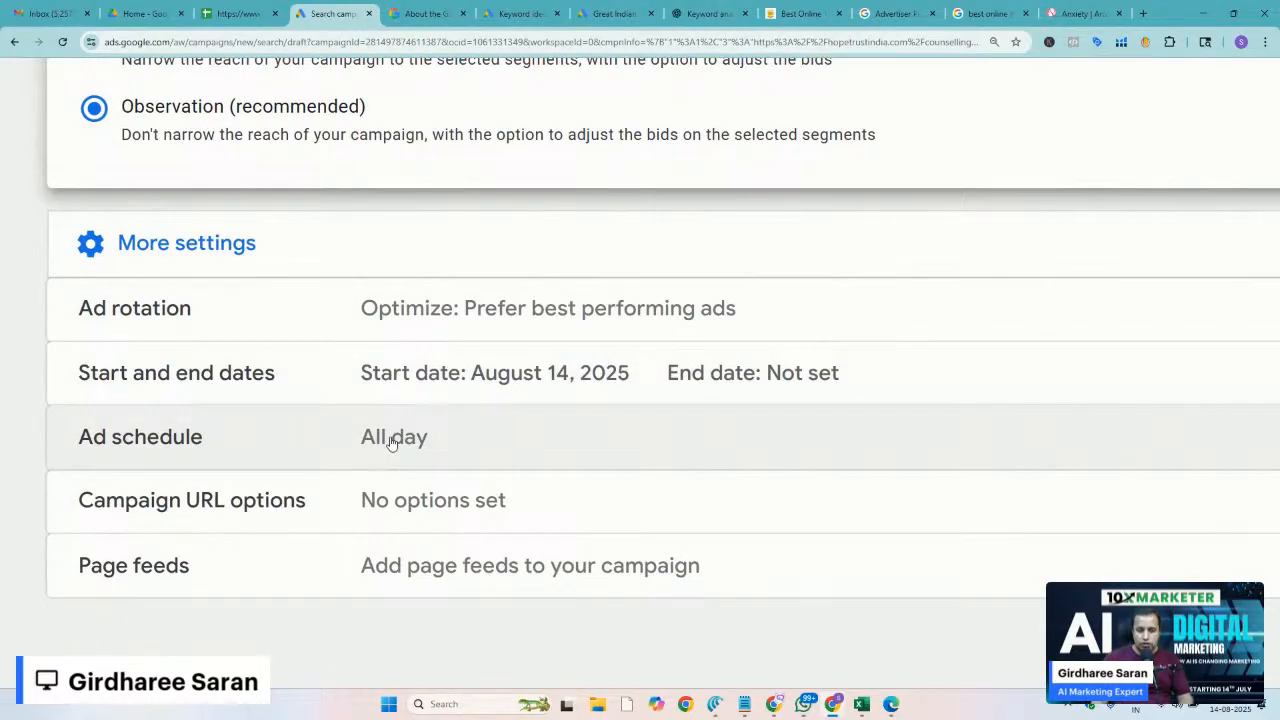
click(392, 443)
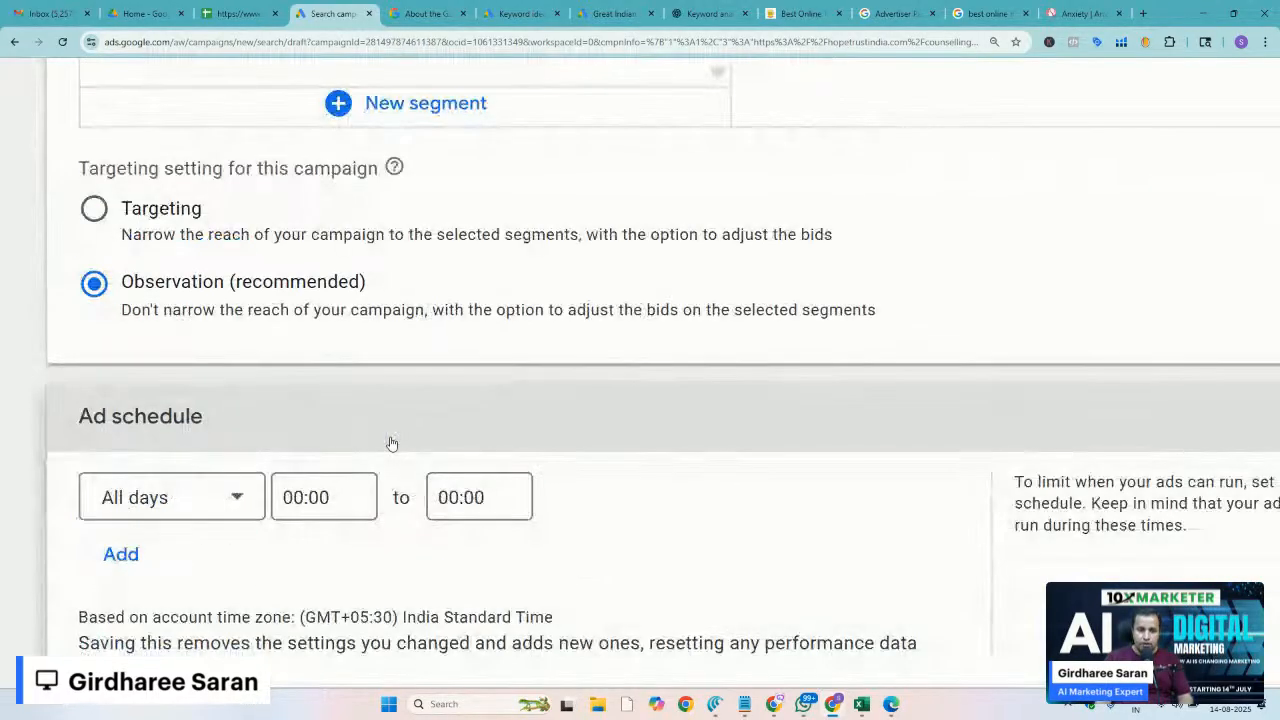
scroll(377, 521, down, 3)
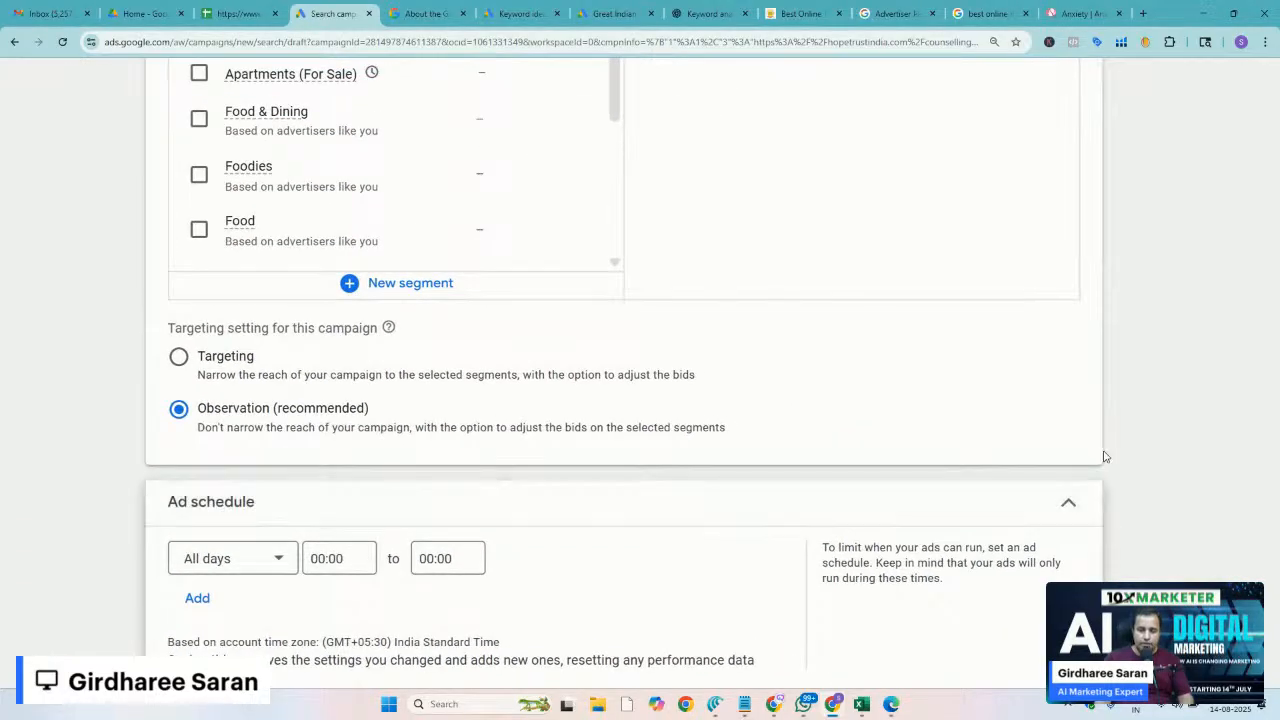
scroll(1147, 505, down, 1)
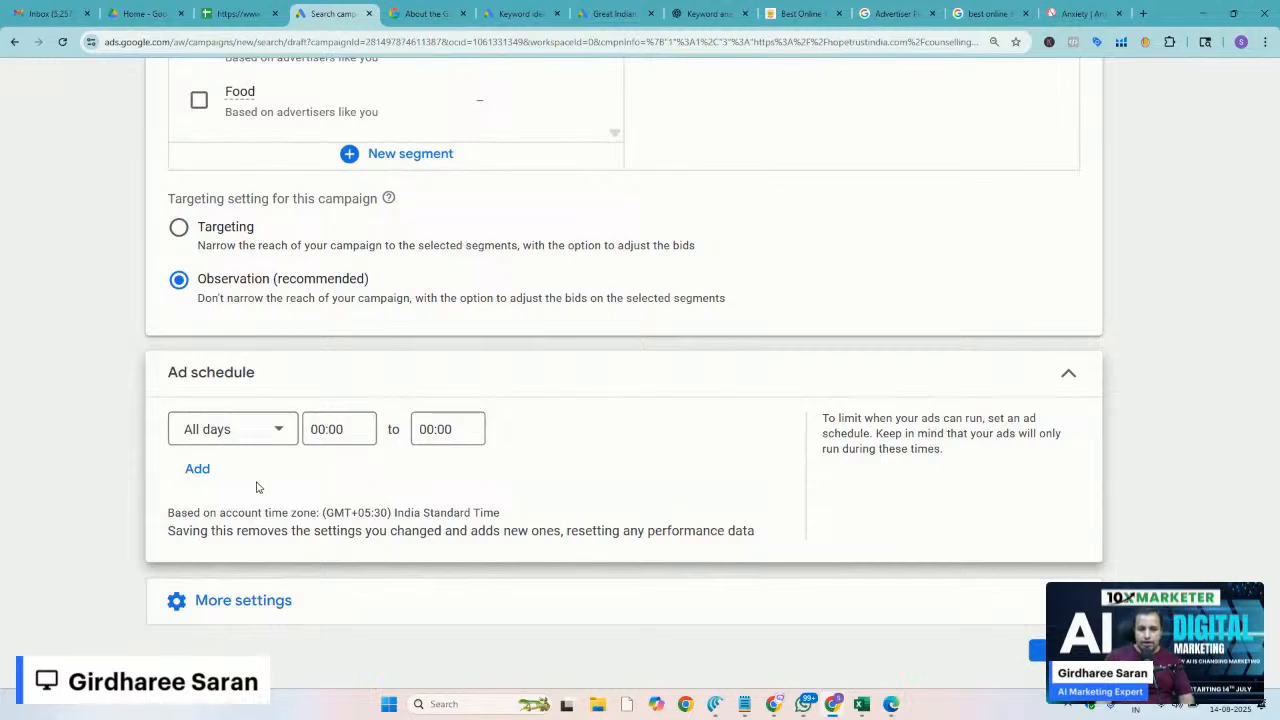
Add a second row to the ad schedule and set its days to Mondays - Fridays
scroll(259, 487, up, 2)
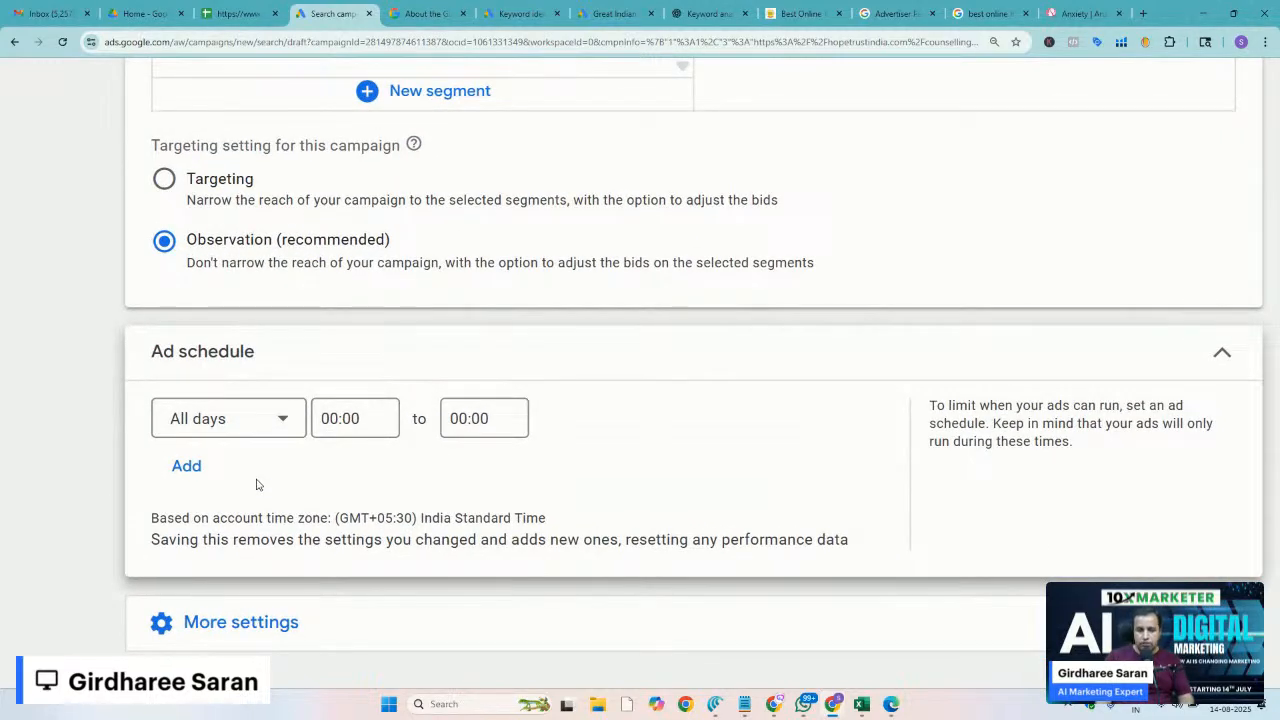
scroll(257, 485, up, 2)
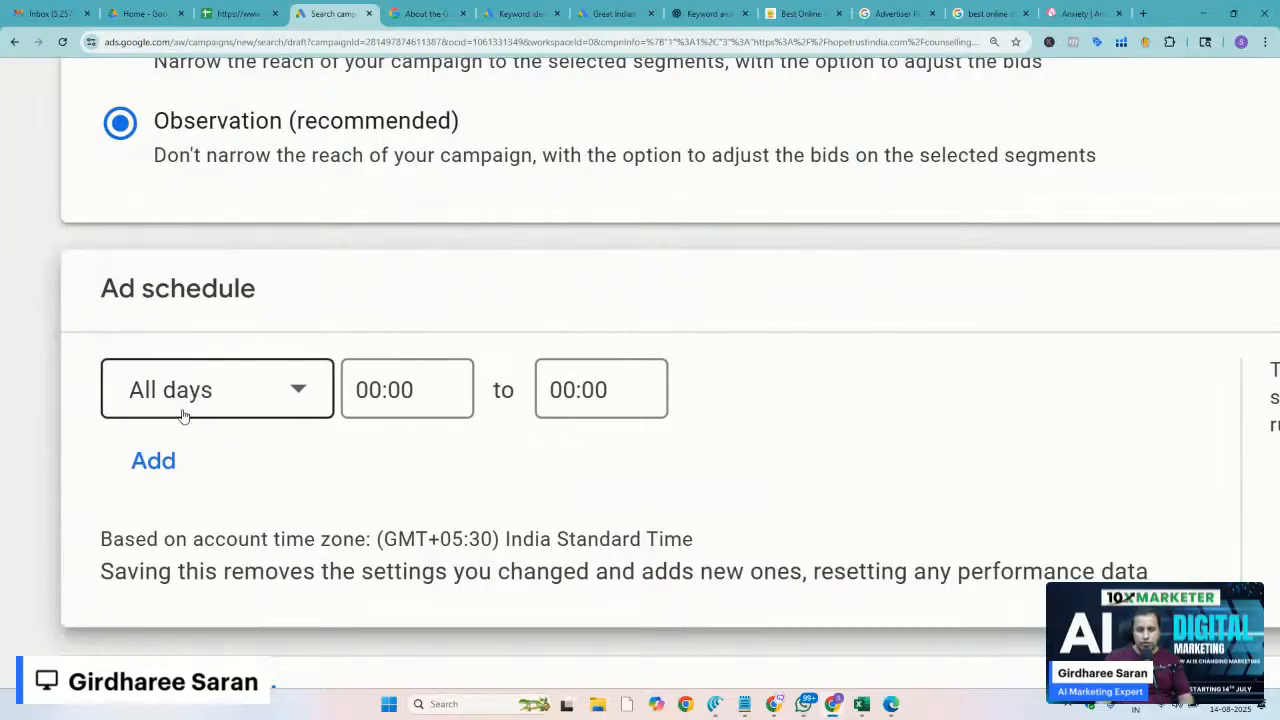
click(155, 461)
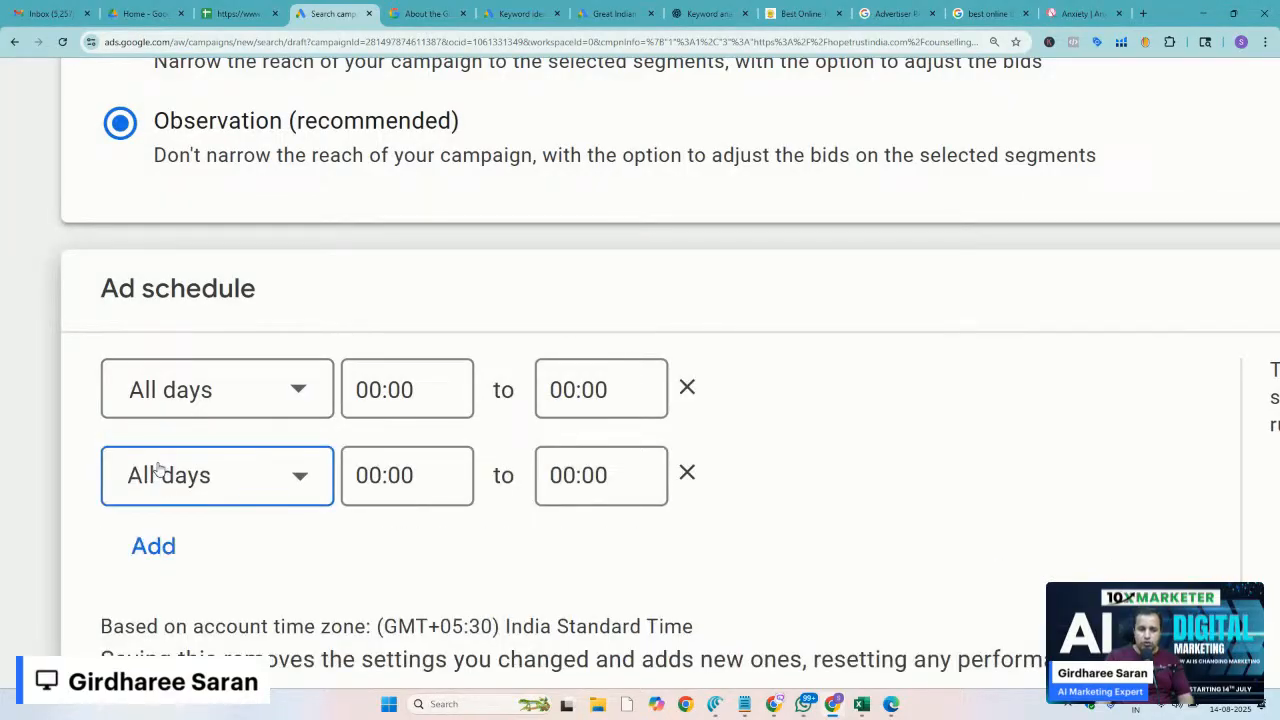
click(203, 491)
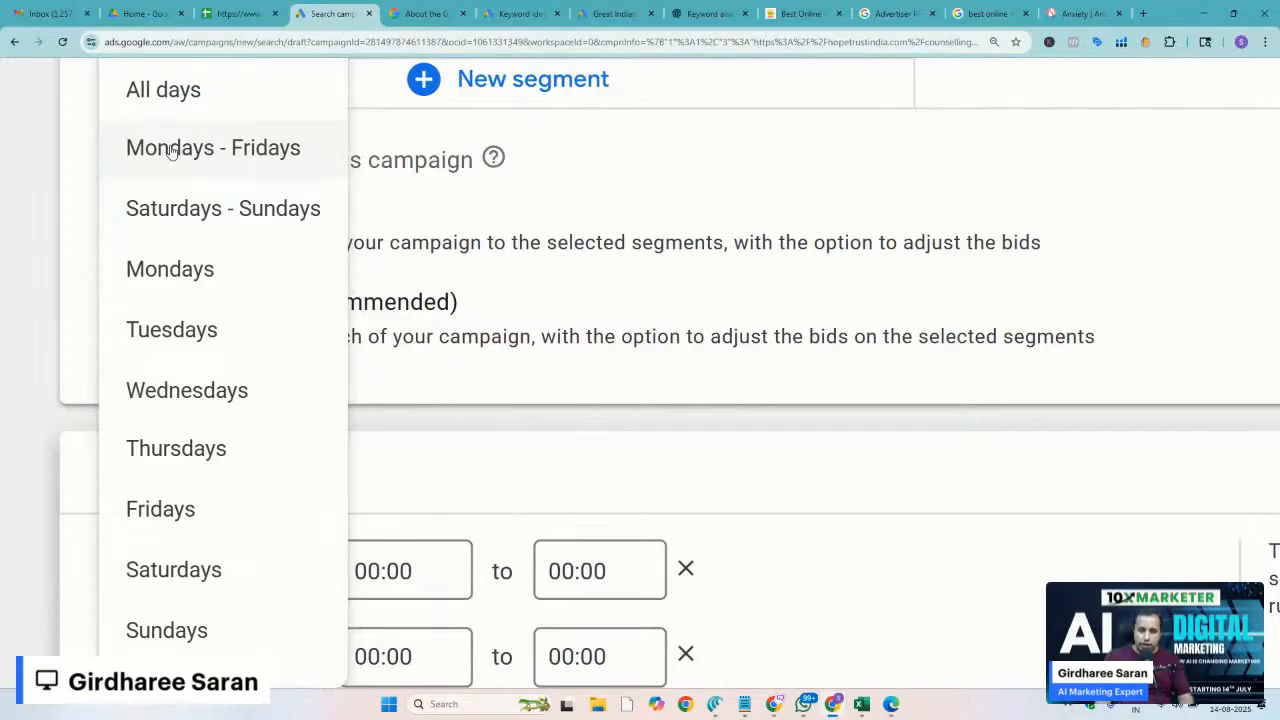
click(172, 150)
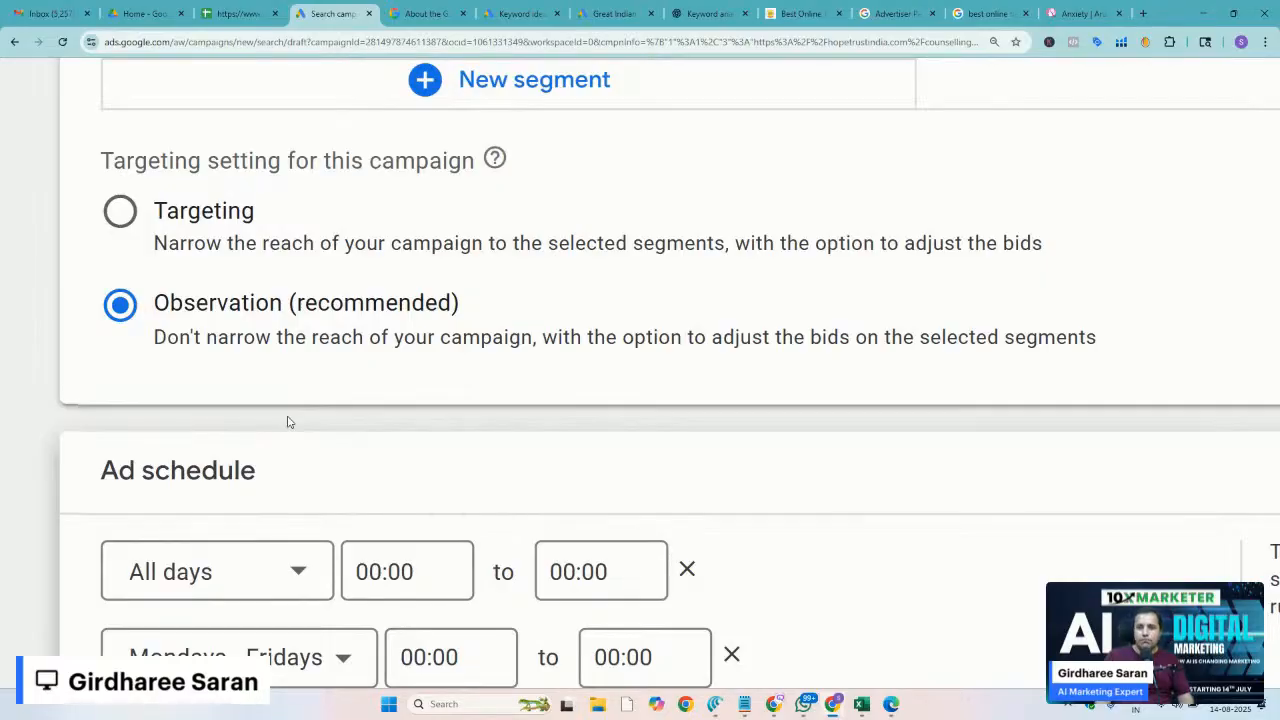
Examine the day options offered for the second ad schedule row, and leave them without choosing another one
scroll(287, 421, down, 1)
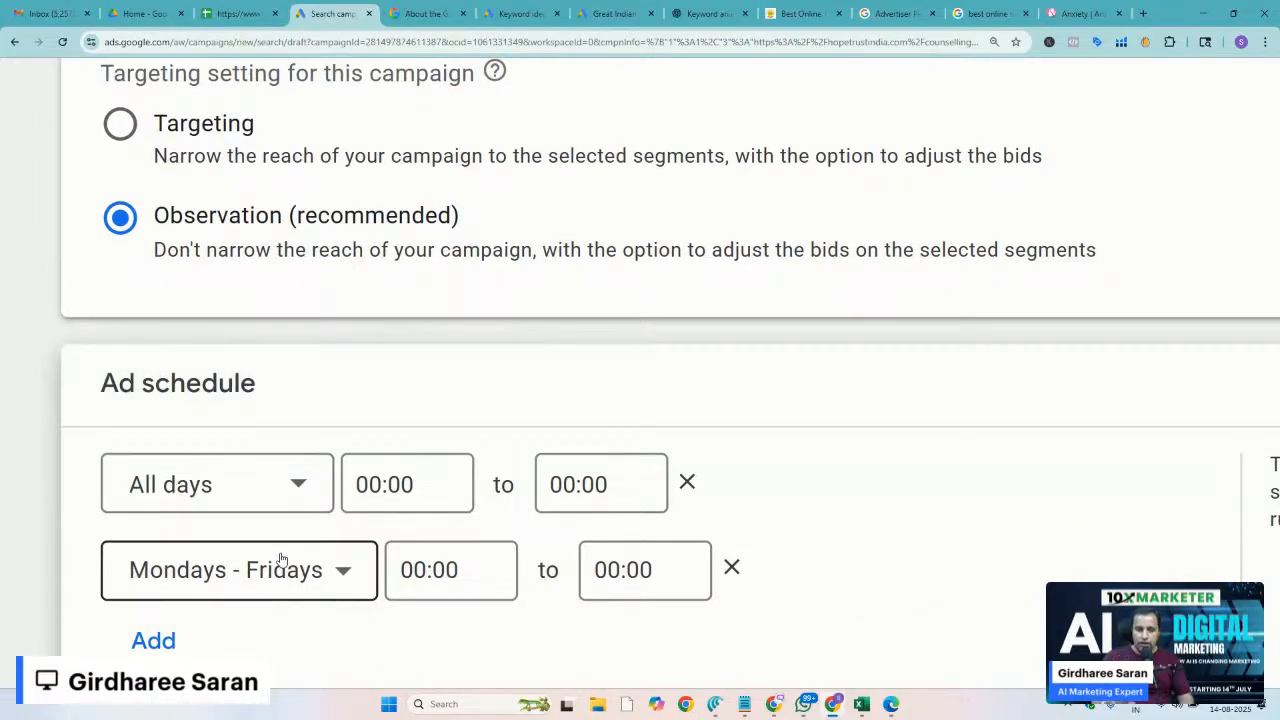
click(349, 569)
scroll(291, 486, up, 1)
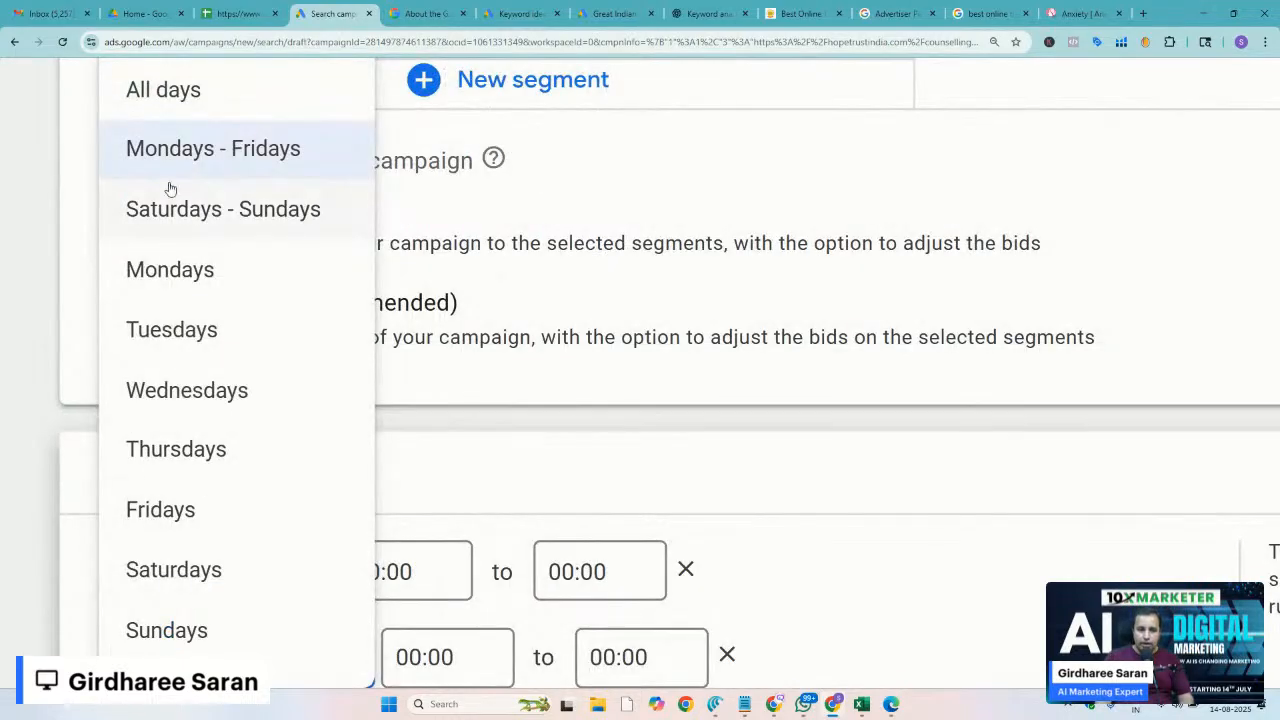
click(15, 381)
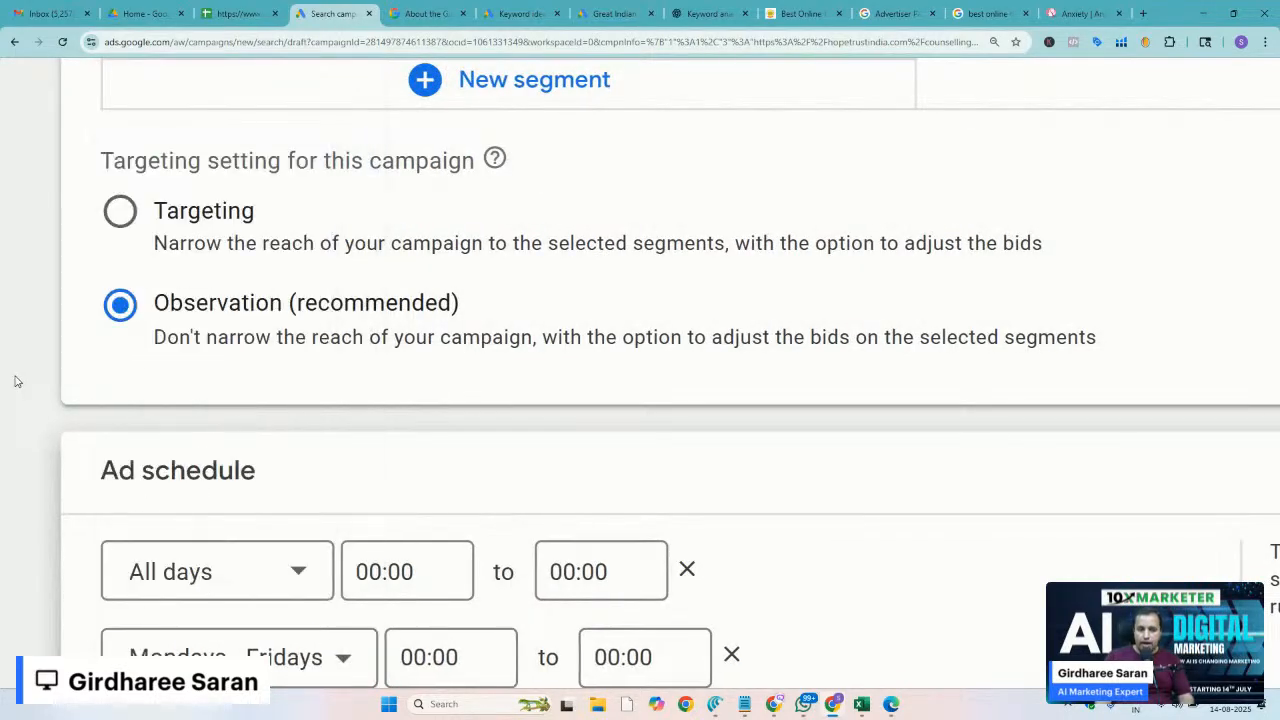
scroll(76, 521, down, 3)
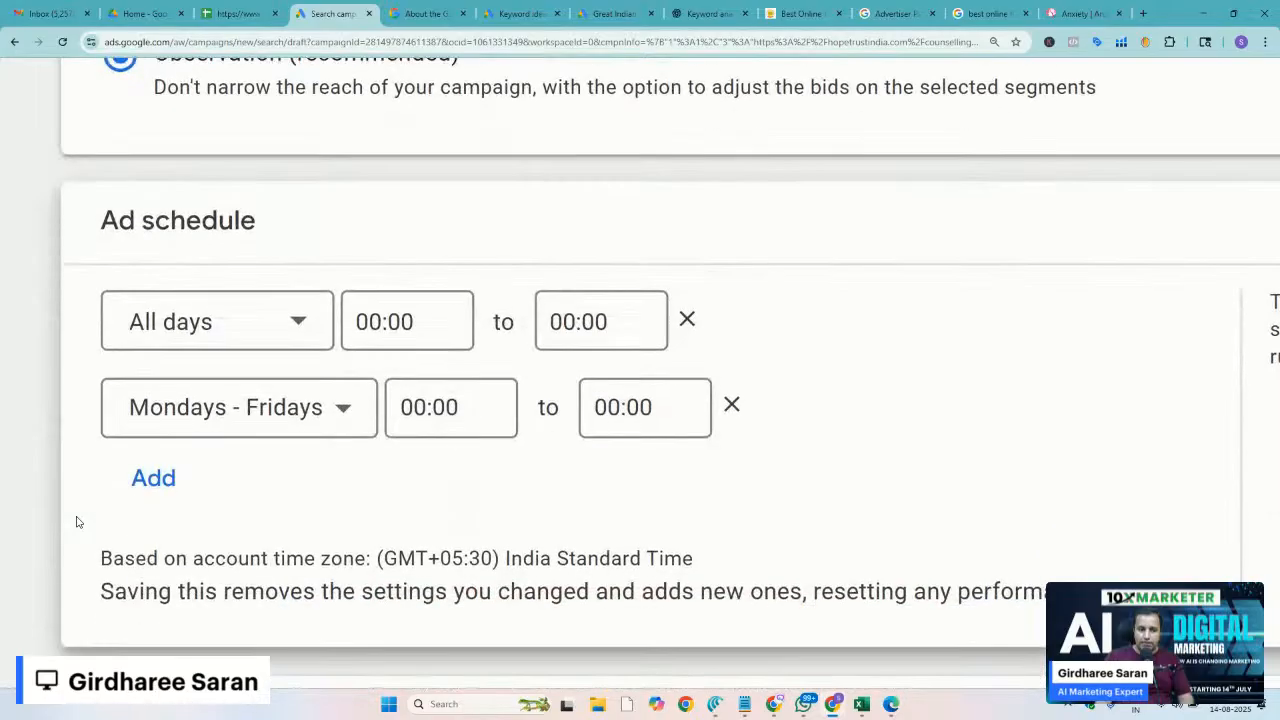
click(240, 414)
scroll(240, 415, up, 3)
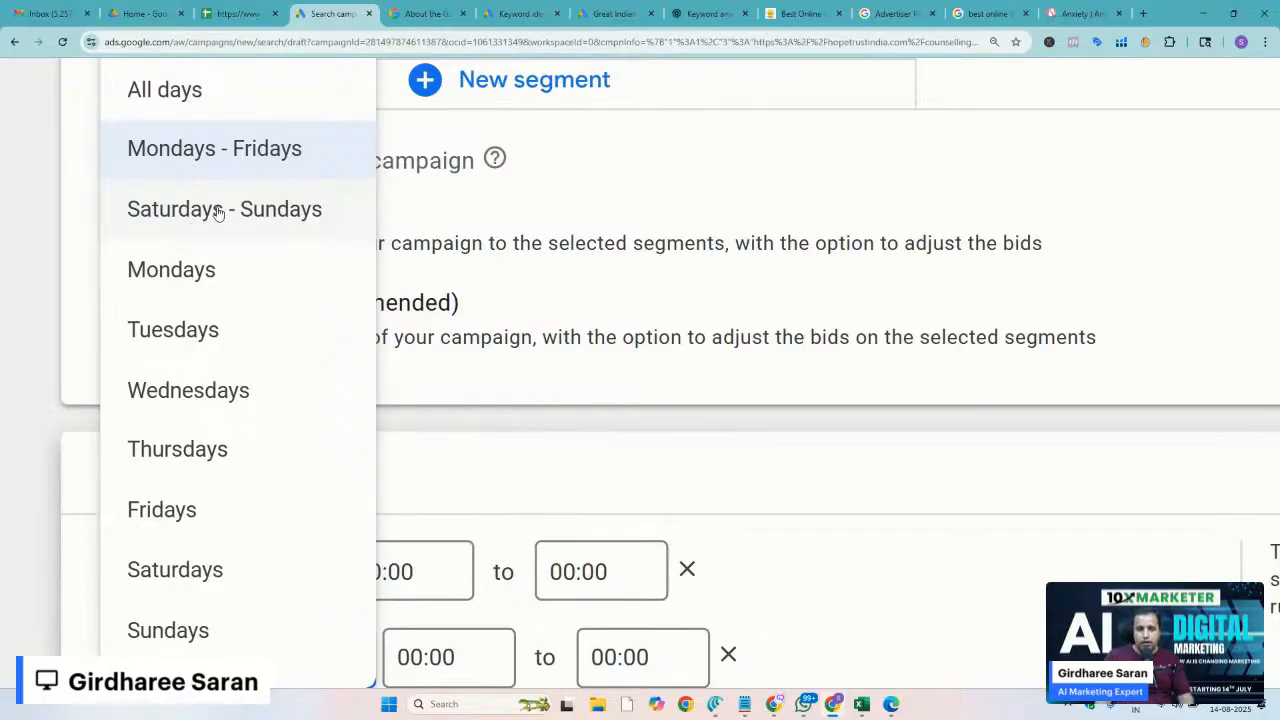
click(78, 547)
scroll(78, 547, down, 3)
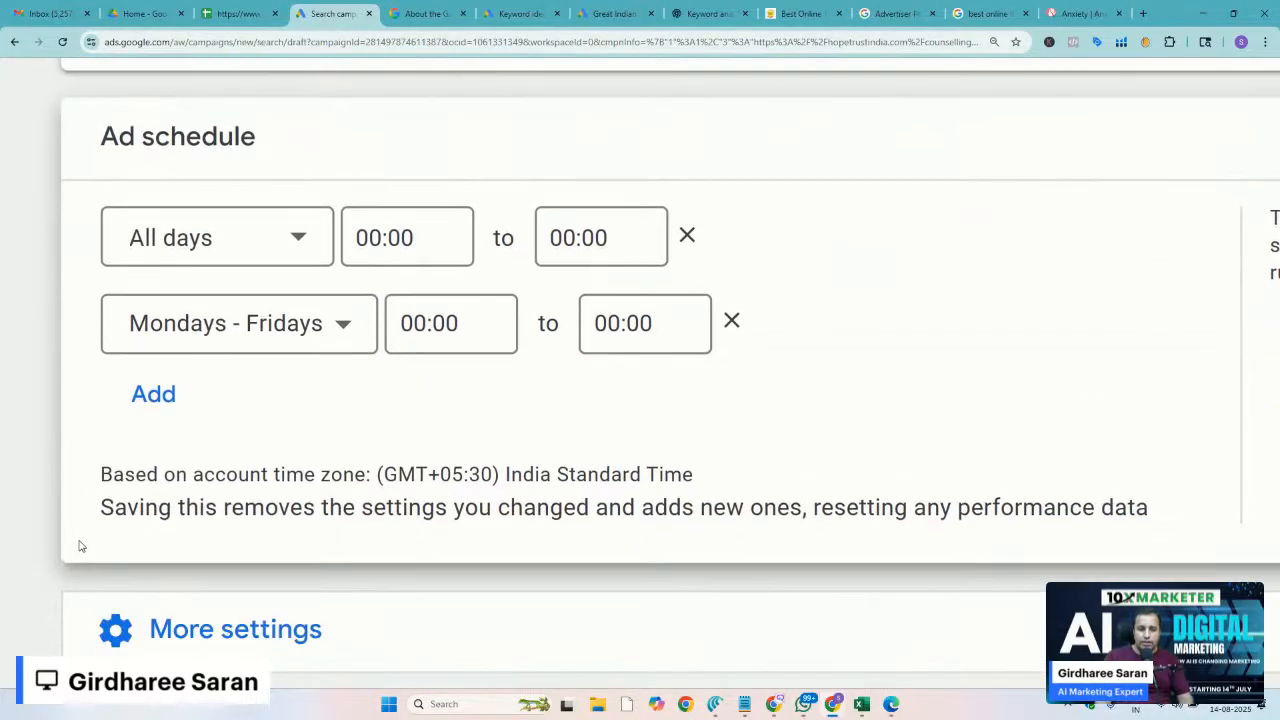
Set the first ad schedule row to Mondays with a start time of 00:00
click(249, 249)
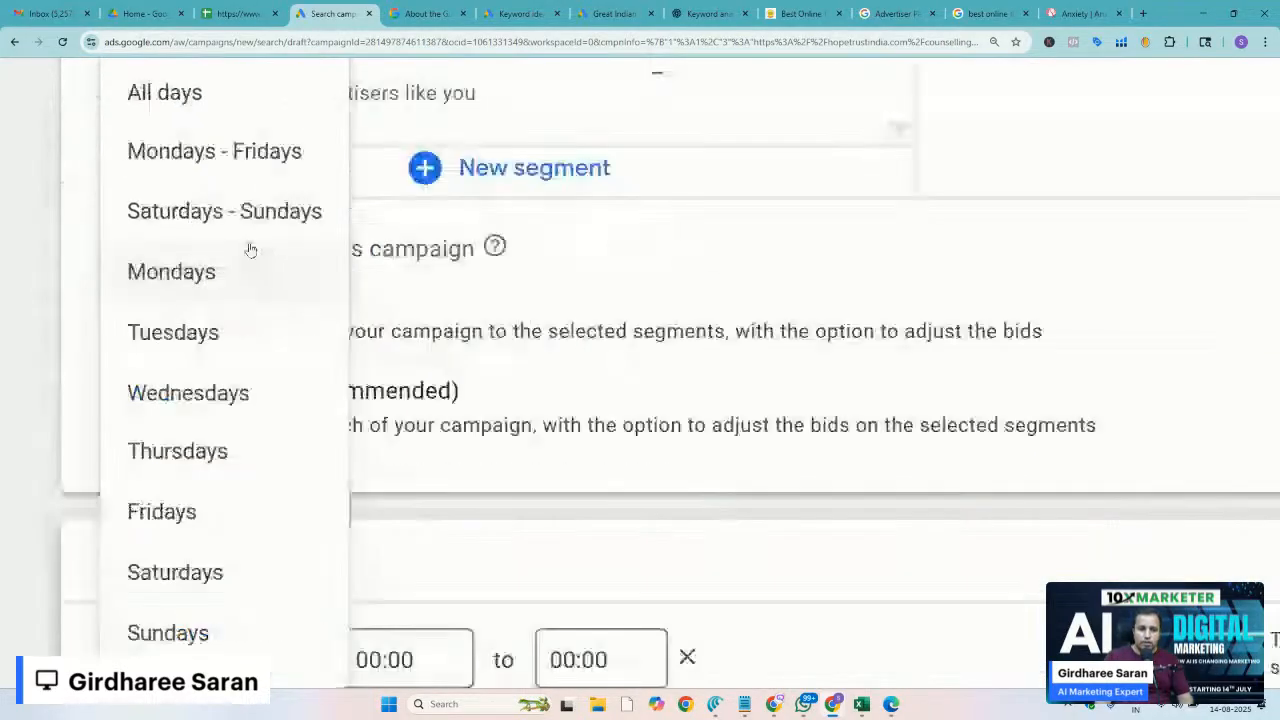
click(171, 273)
scroll(357, 531, down, 5)
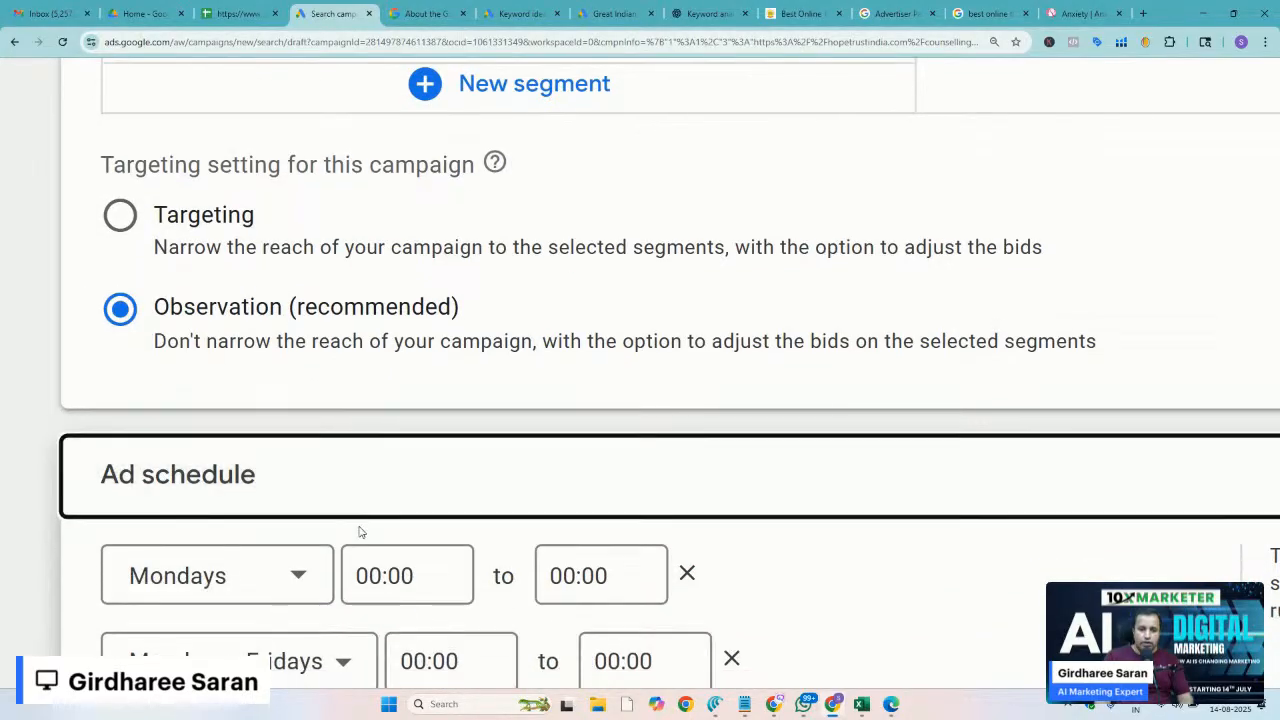
scroll(361, 420, up, 1)
click(368, 244)
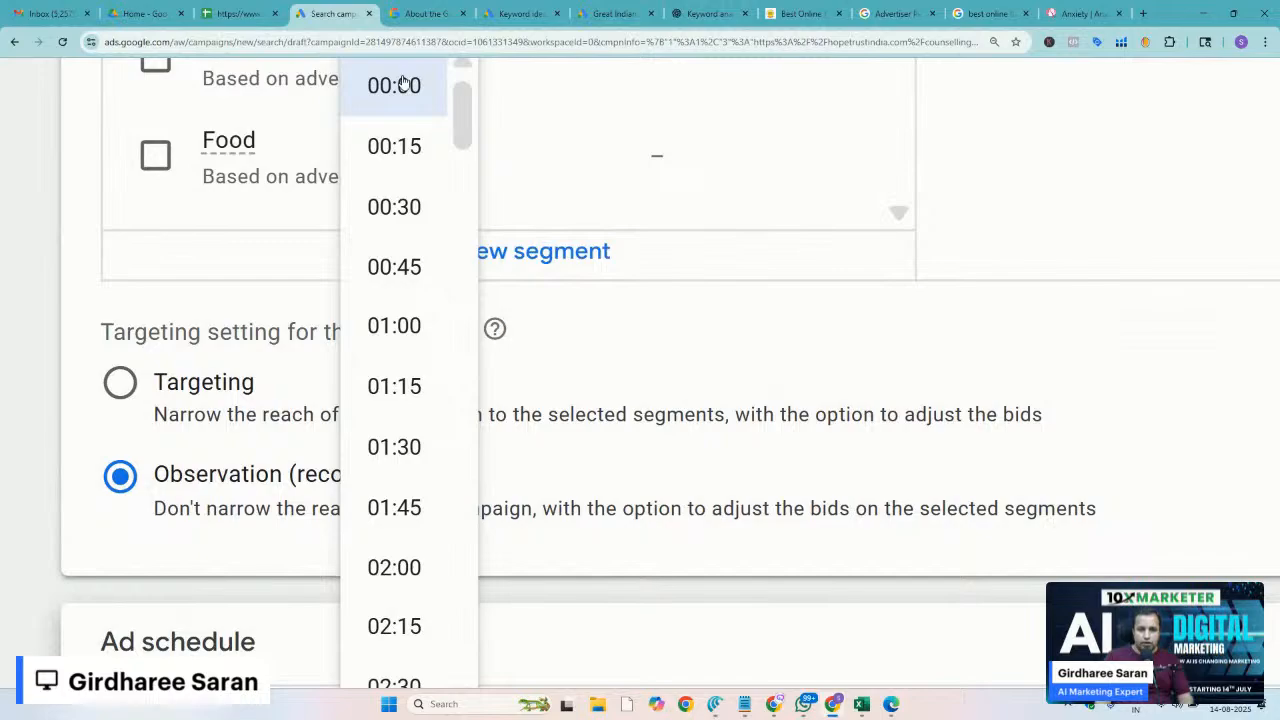
click(401, 84)
scroll(406, 480, down, 5)
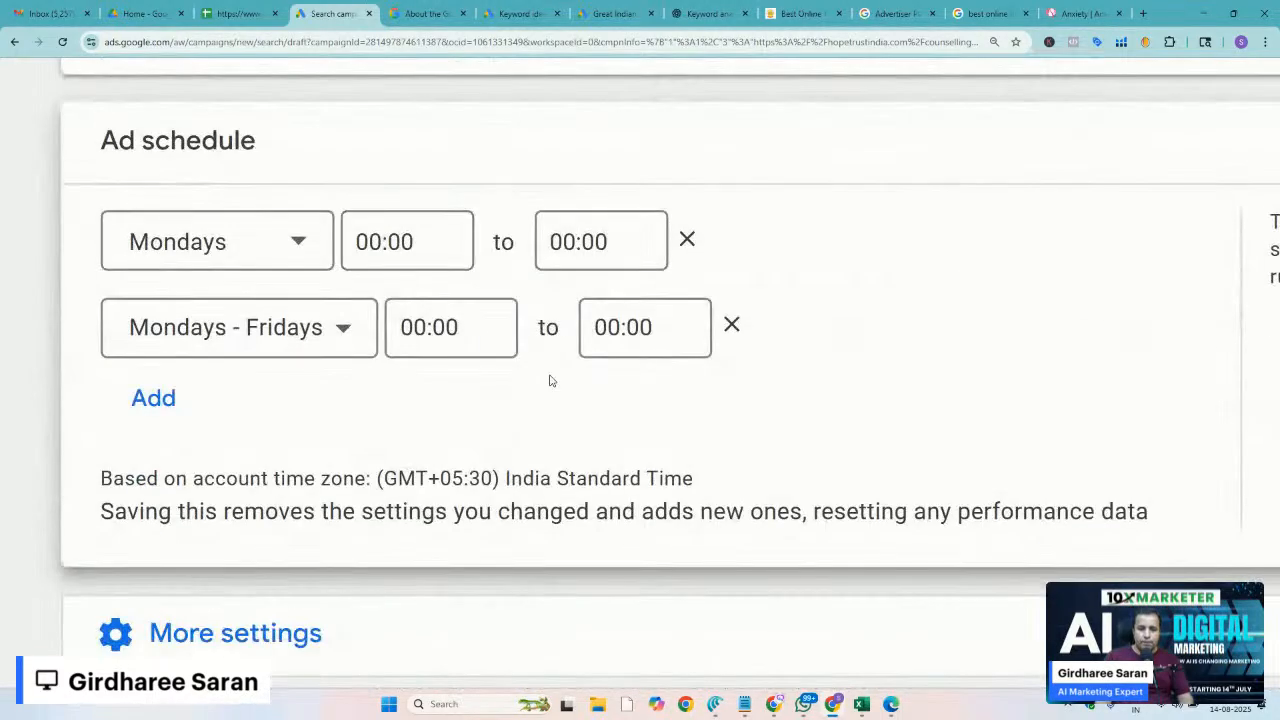
Set the end time of the Mondays row in the ad schedule to 08:00
click(575, 250)
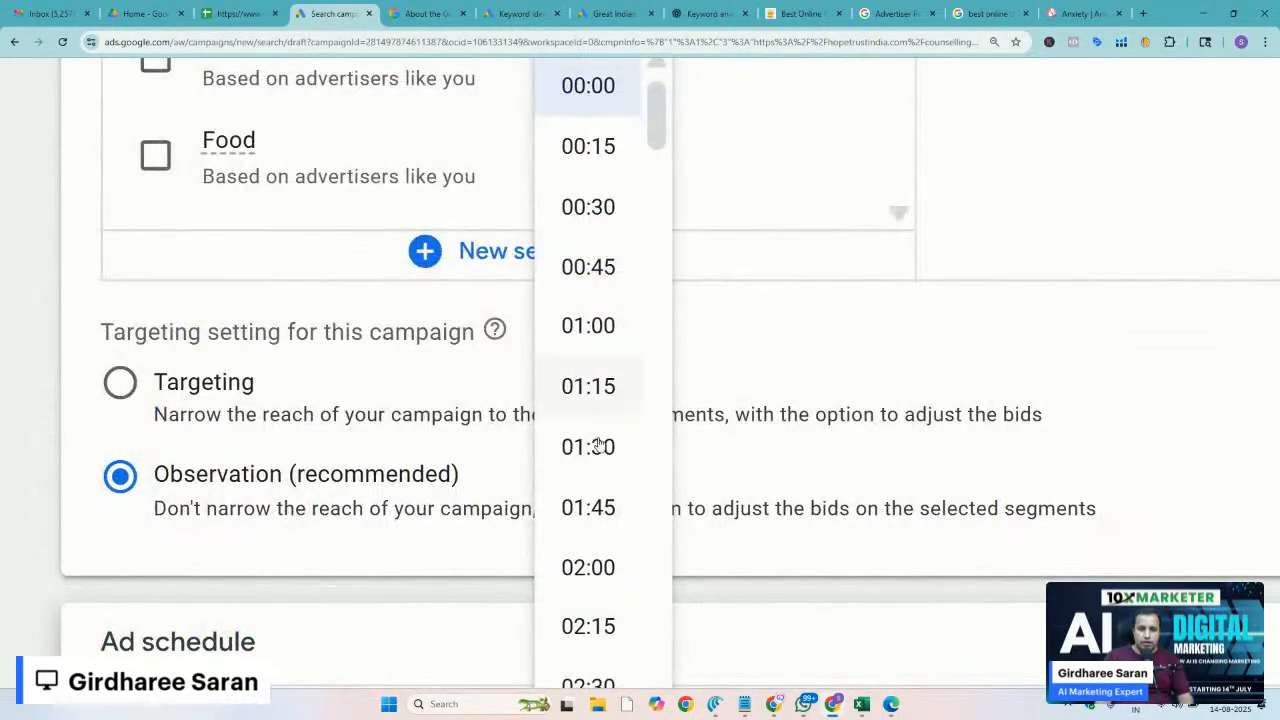
scroll(659, 636, down, 2)
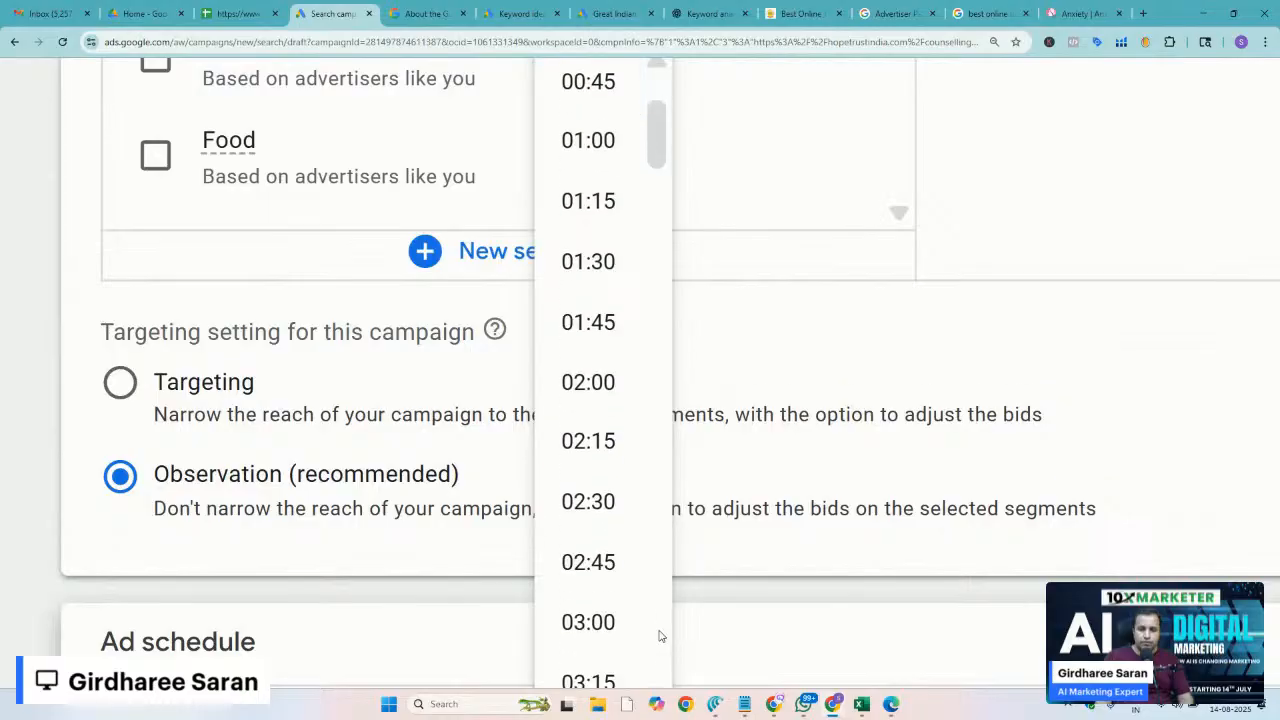
scroll(659, 636, down, 10)
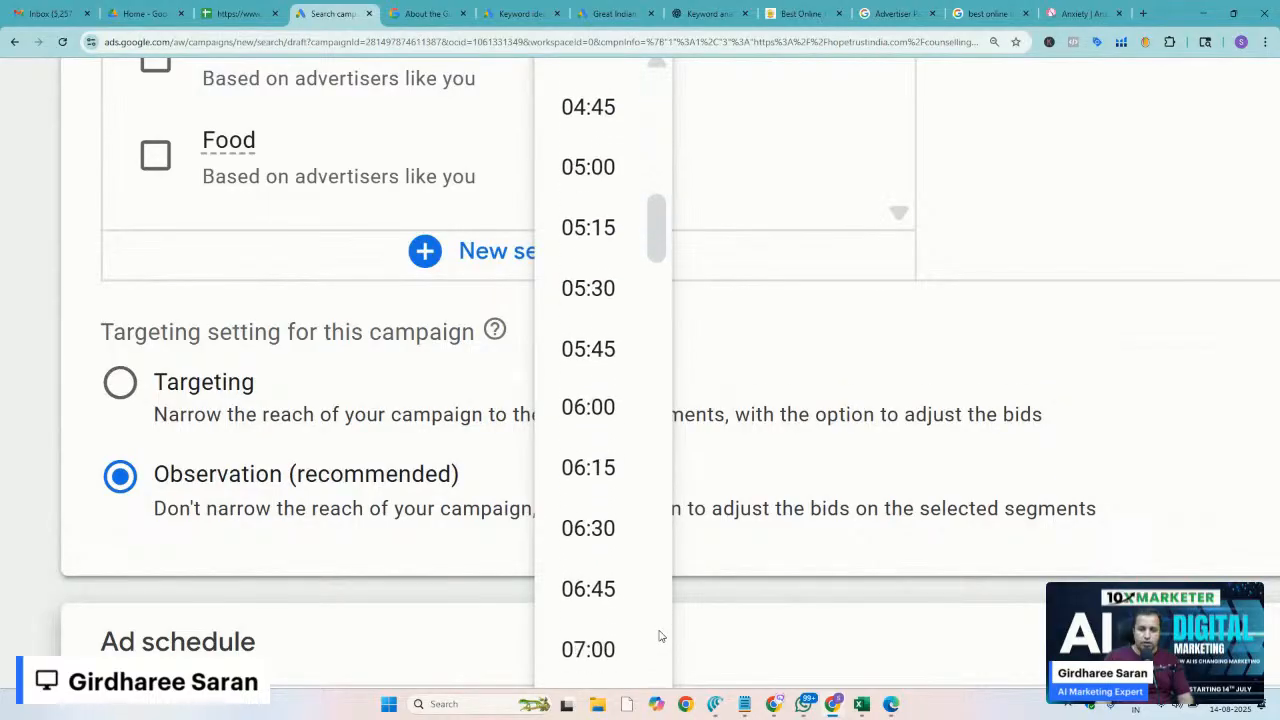
scroll(659, 636, down, 4)
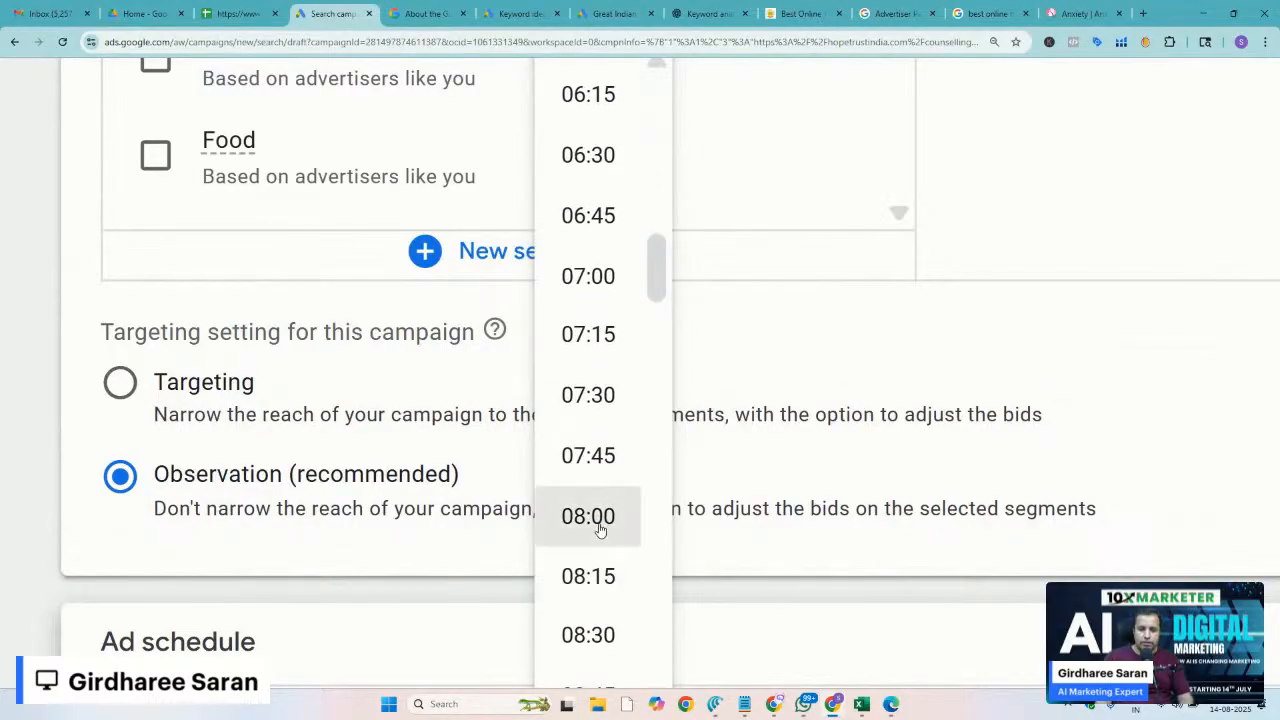
click(600, 528)
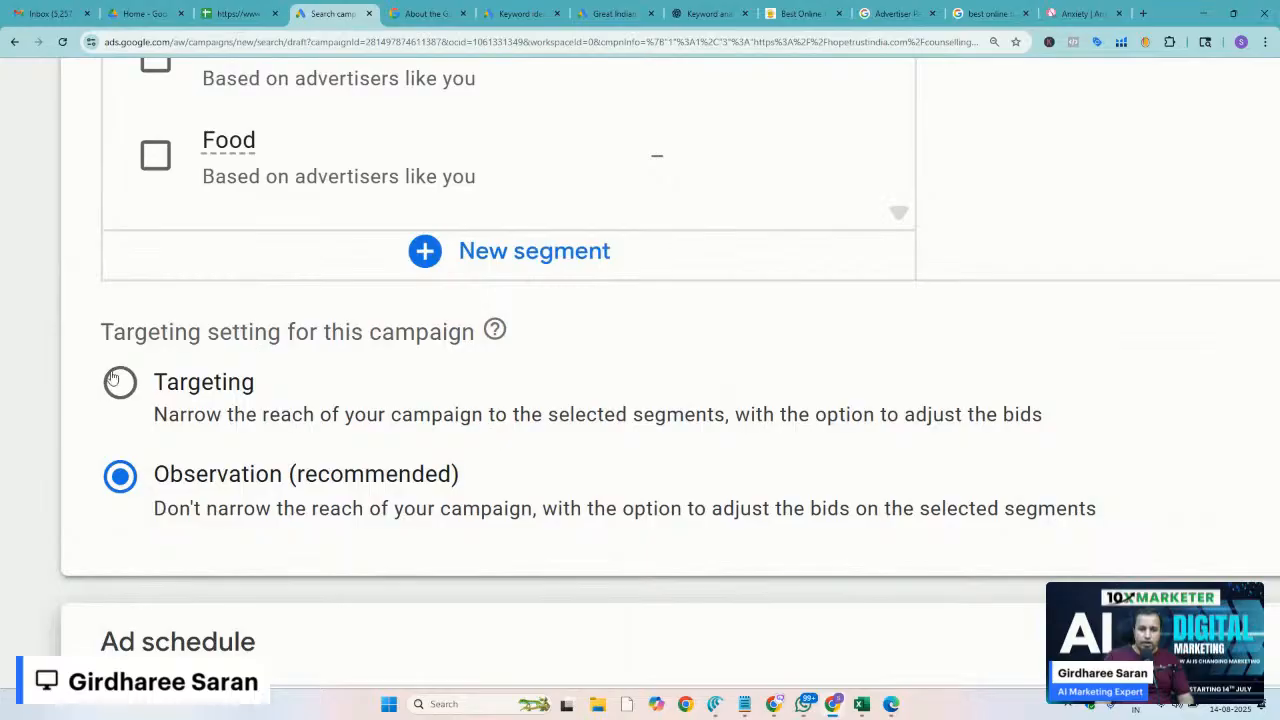
scroll(40, 397, up, 2)
scroll(38, 395, down, 9)
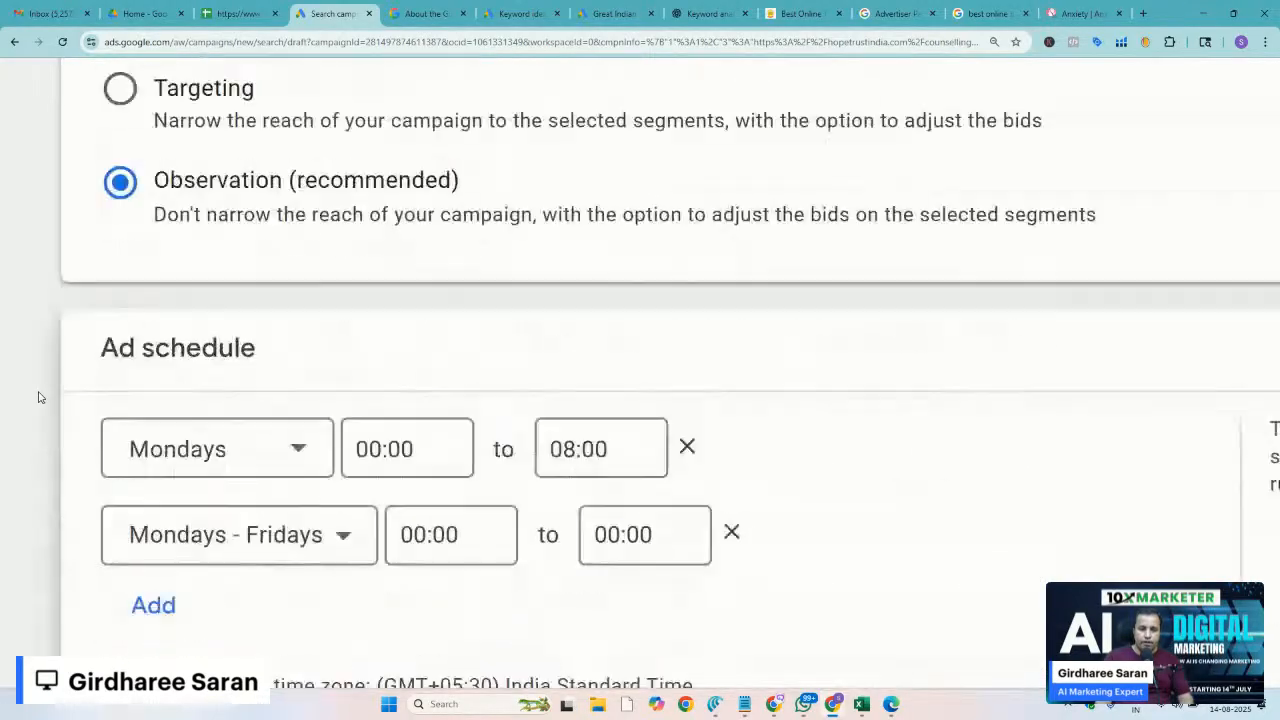
Choose a start time for the Mondays - Fridays row of the ad schedule
scroll(40, 396, up, 1)
click(412, 307)
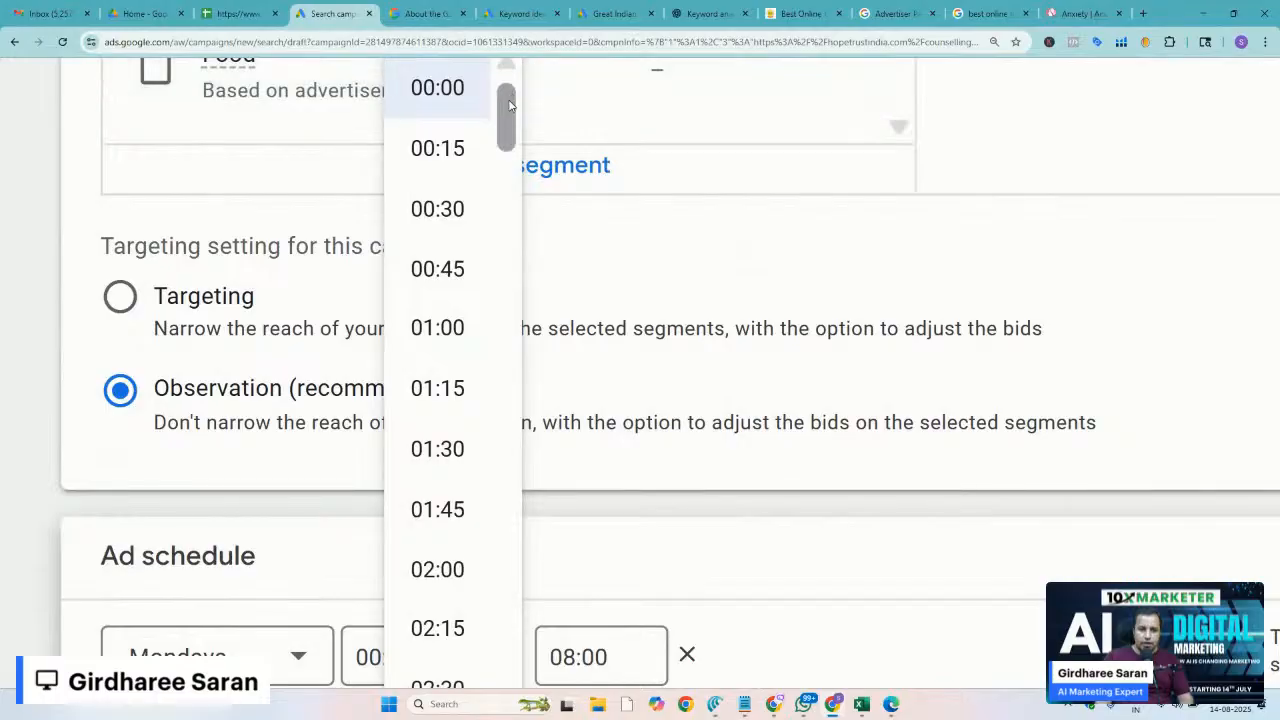
drag(511, 107, 477, 223)
click(459, 213)
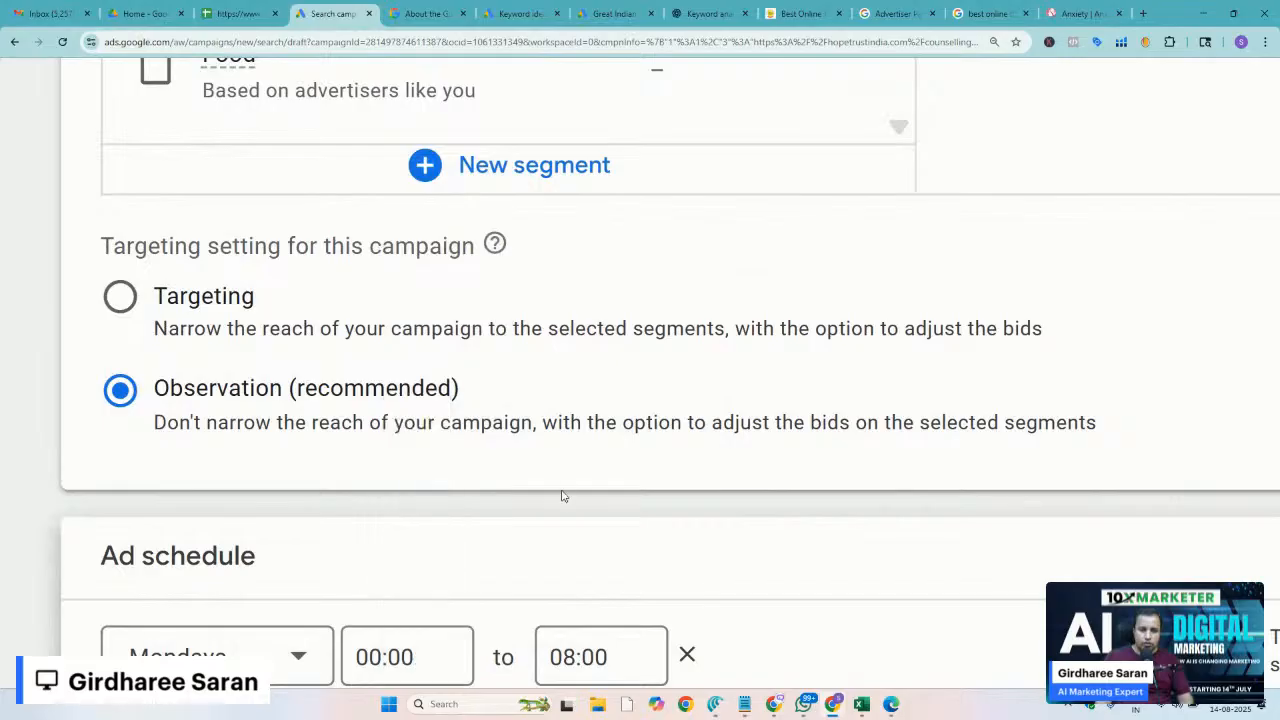
Set the end time of the Mondays - Fridays row in the ad schedule to 11:00
scroll(560, 494, down, 2)
scroll(600, 480, down, 1)
click(617, 409)
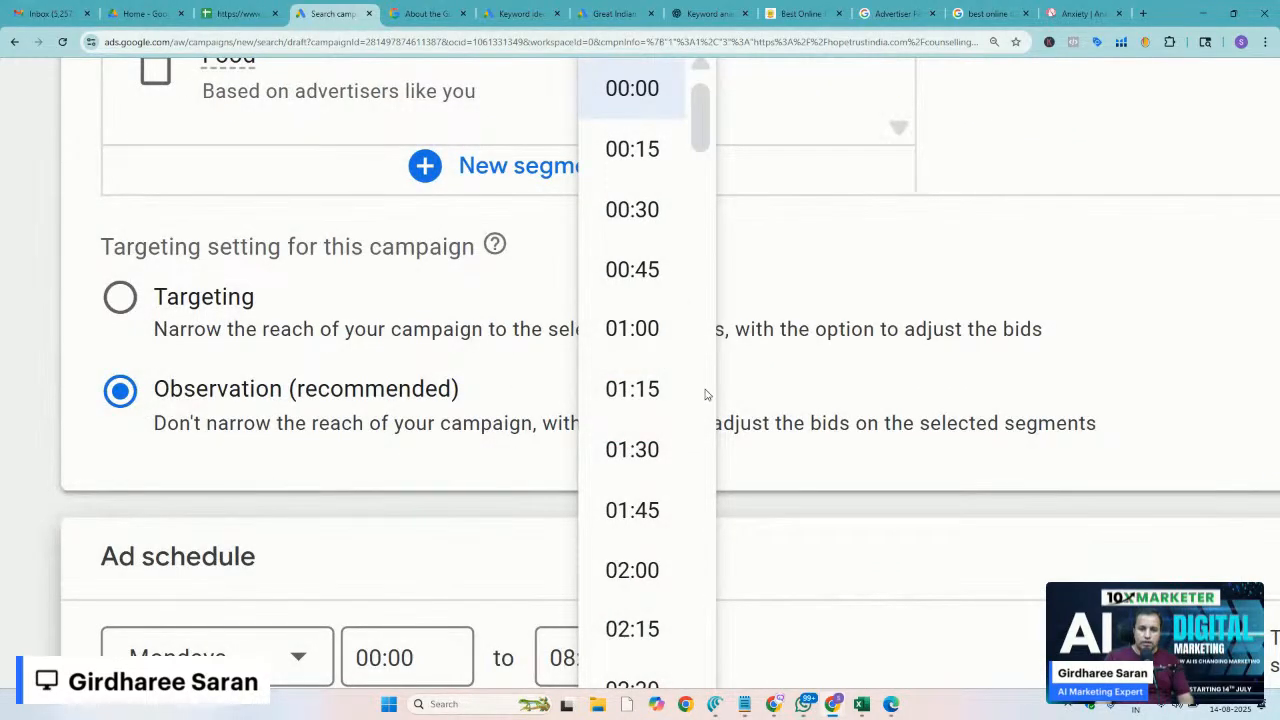
scroll(706, 394, down, 2)
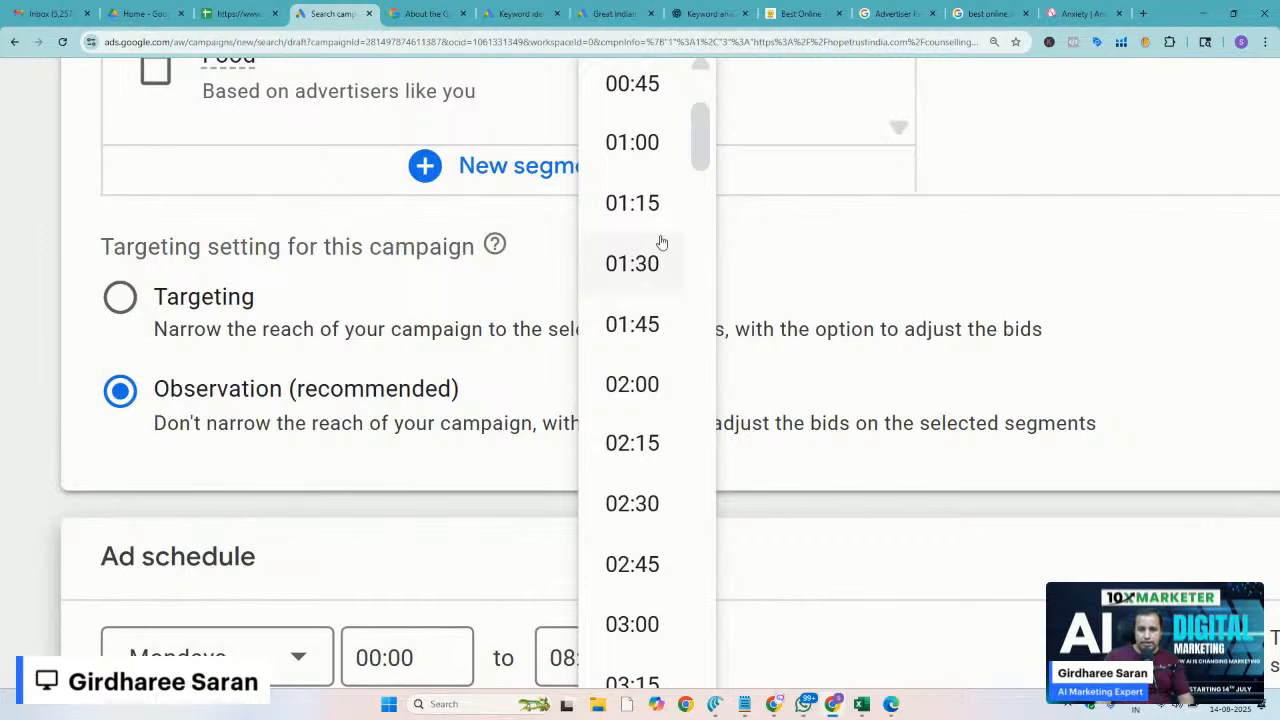
drag(698, 143, 703, 366)
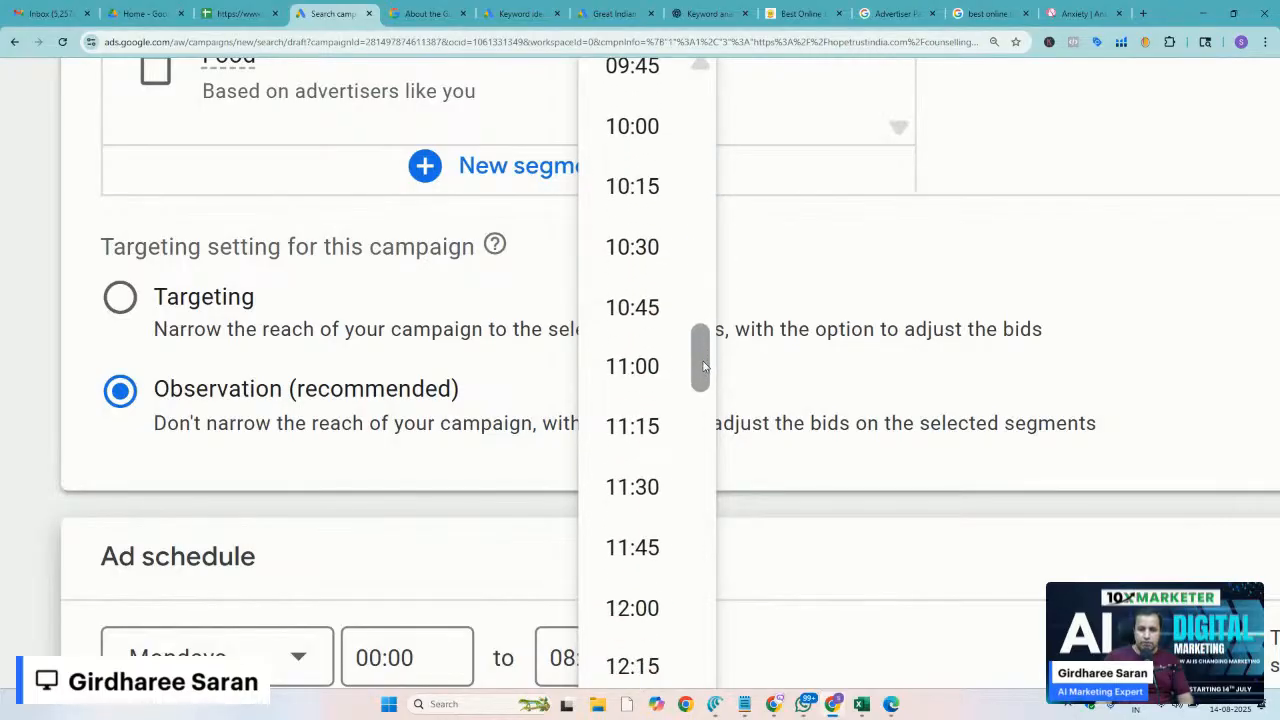
click(610, 387)
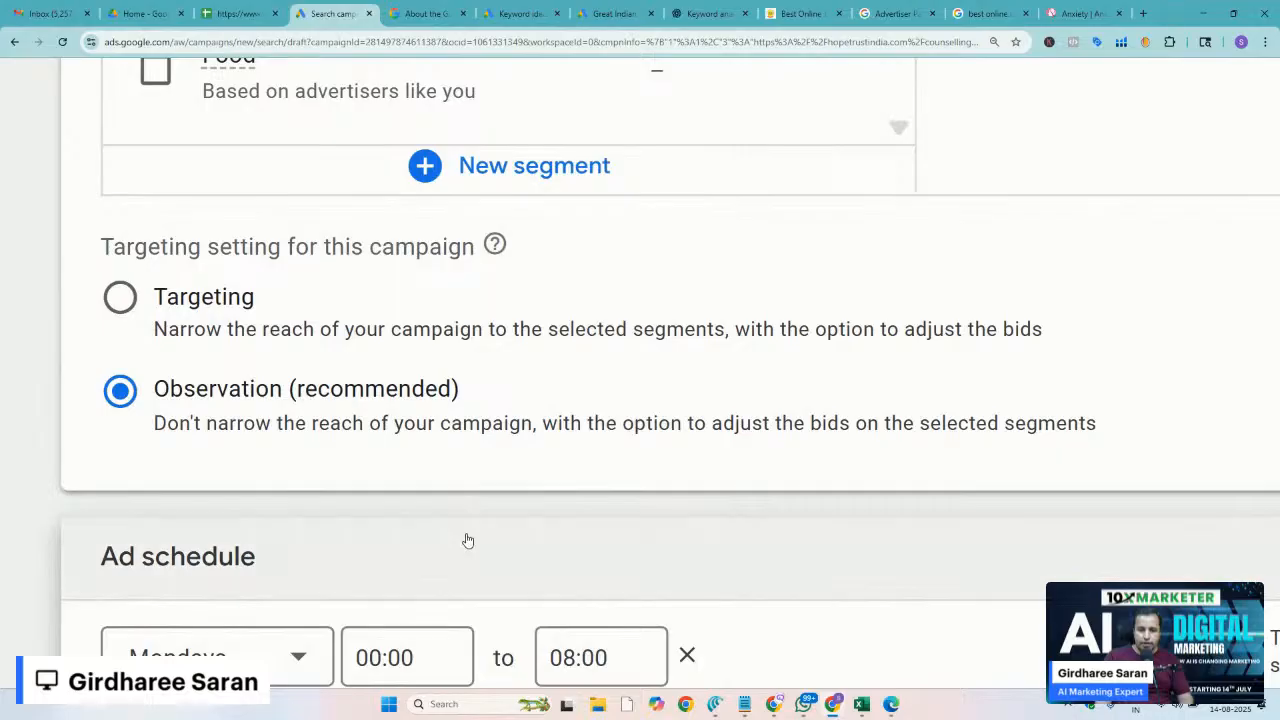
Change the day of the second ad schedule row to Mondays
scroll(37, 556, down, 1)
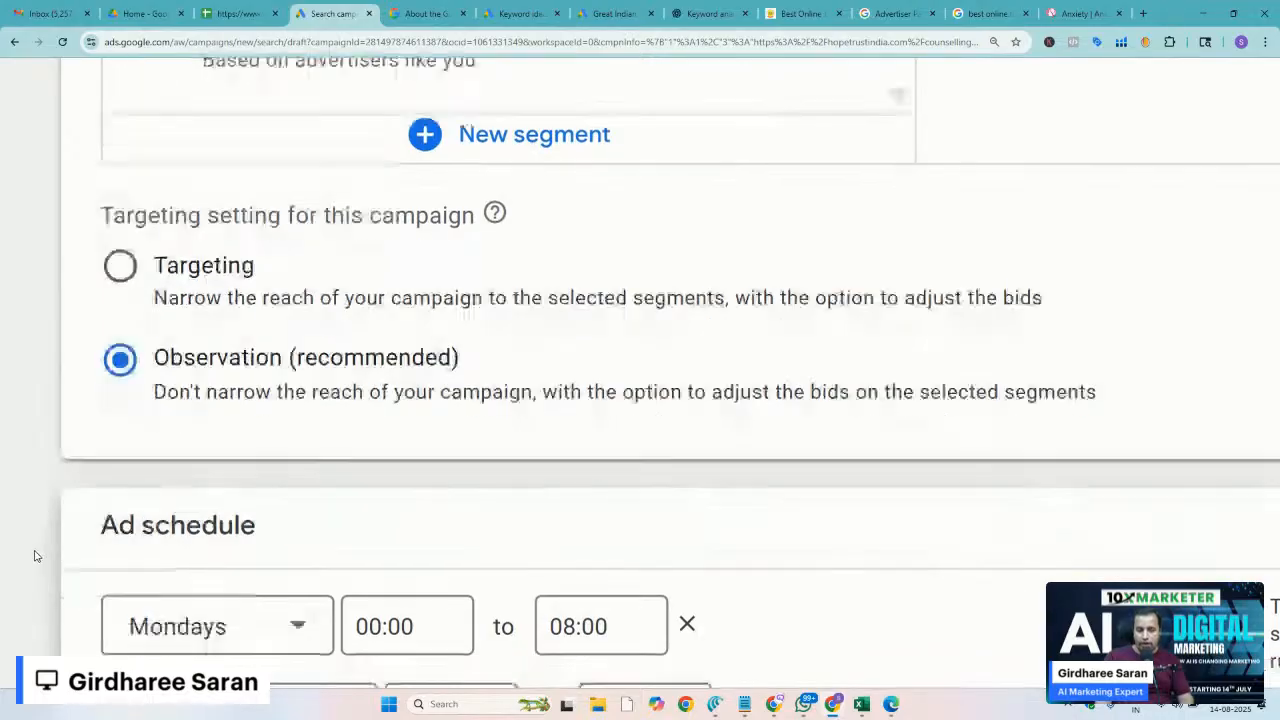
scroll(35, 556, down, 1)
scroll(35, 556, down, 1)
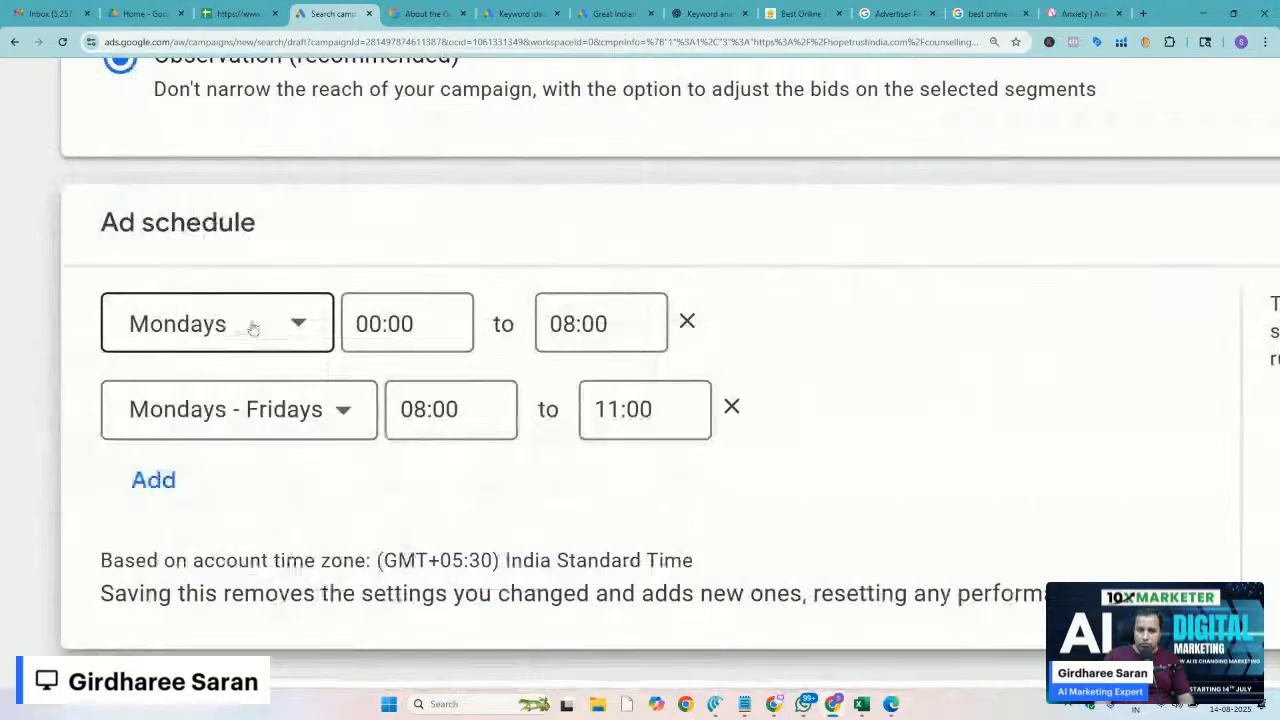
click(294, 429)
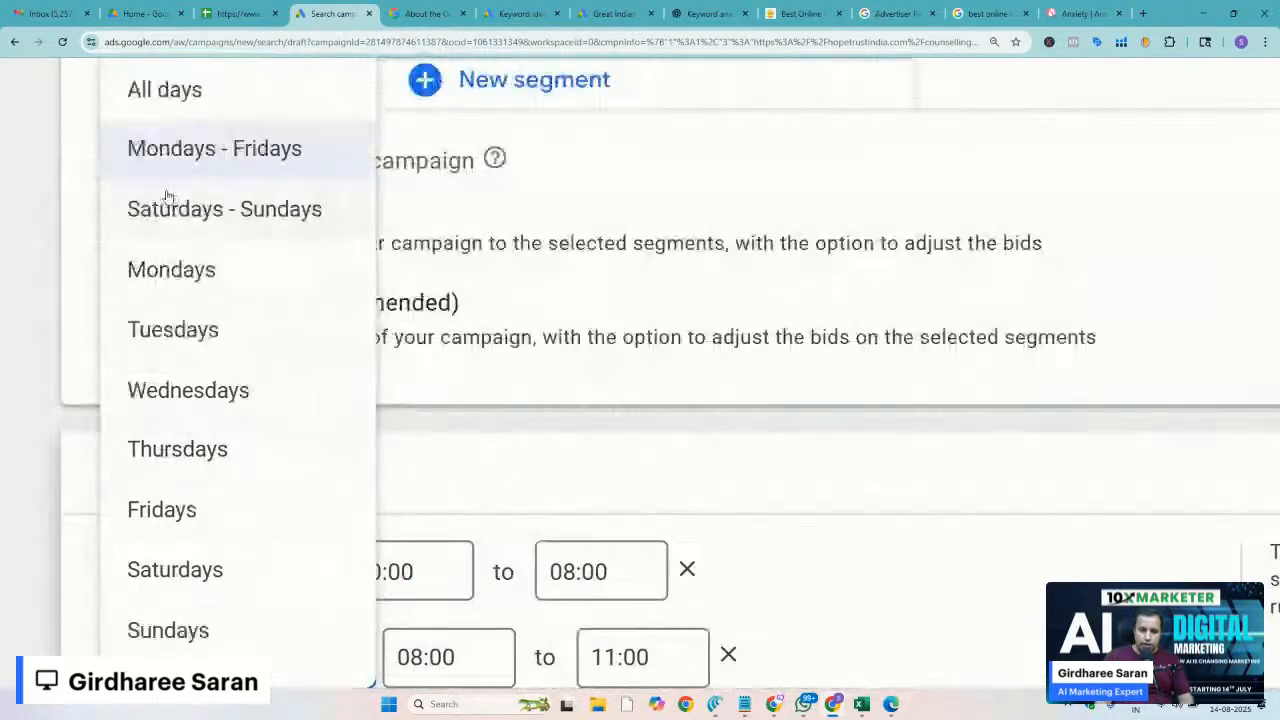
click(177, 271)
scroll(14, 543, down, 3)
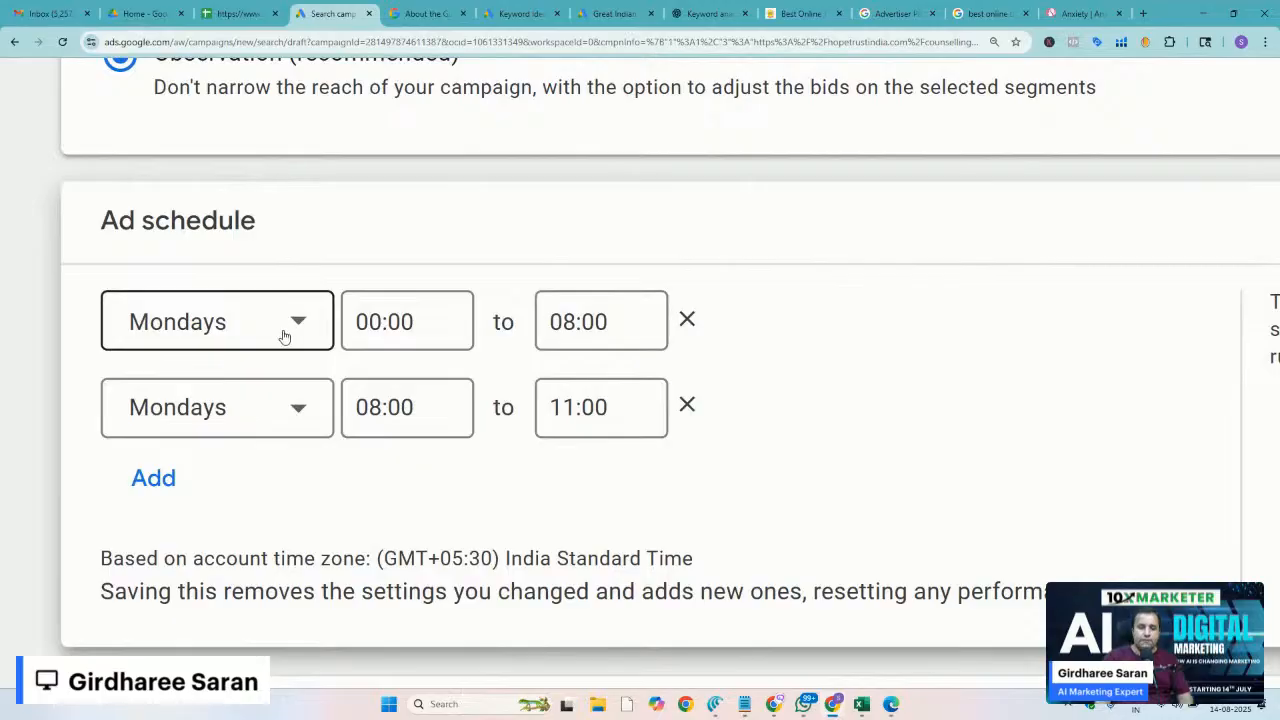
scroll(344, 499, up, 2)
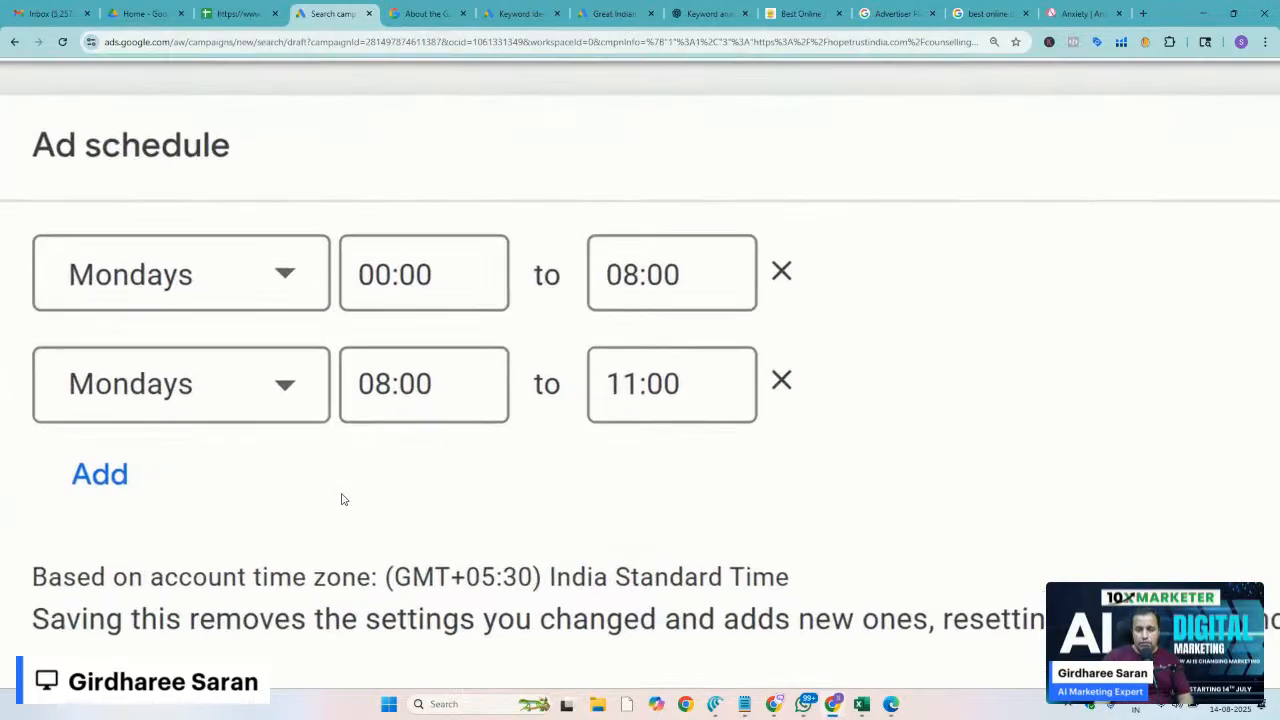
scroll(344, 499, left, 1)
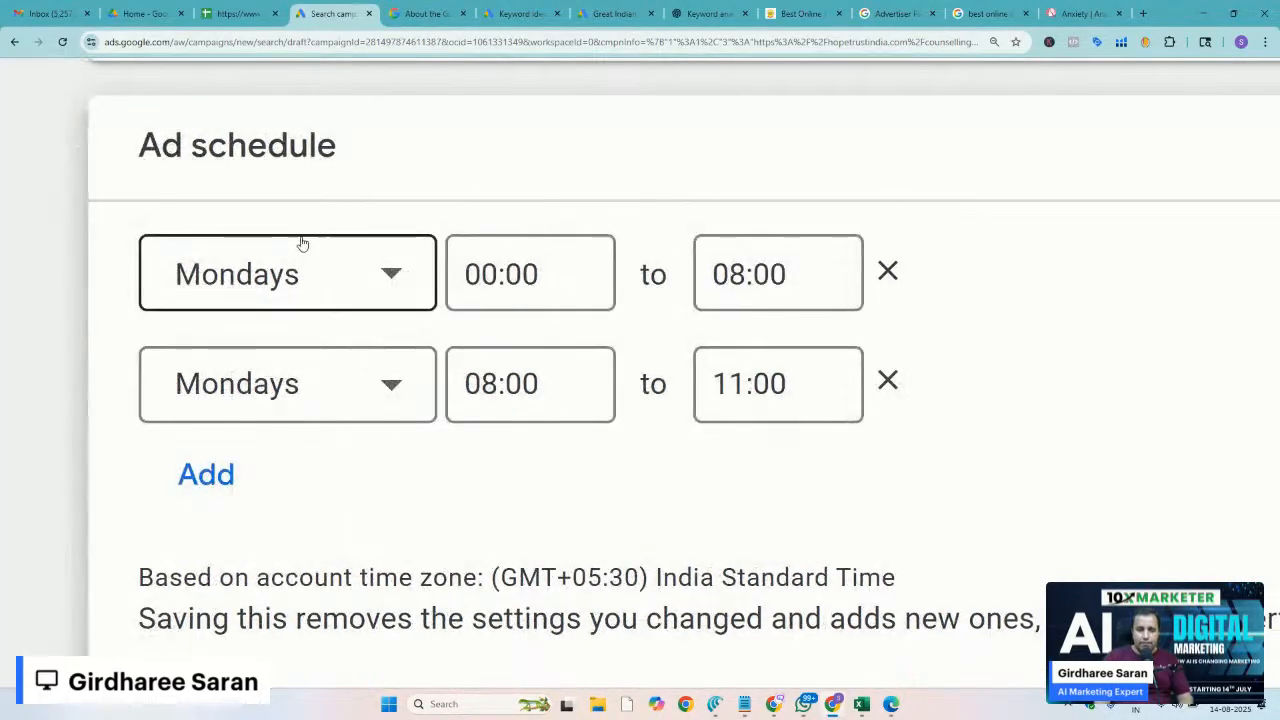
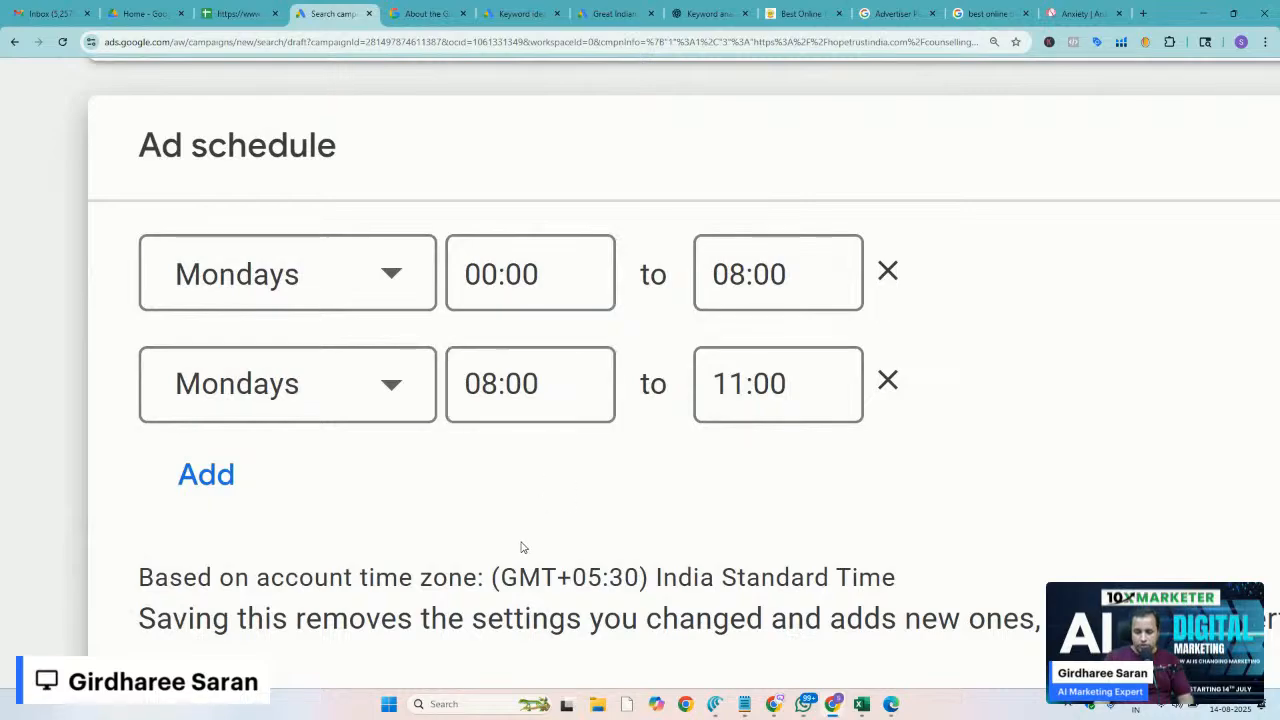
Add a third row to the ad schedule and check its day options, keeping All days
click(200, 482)
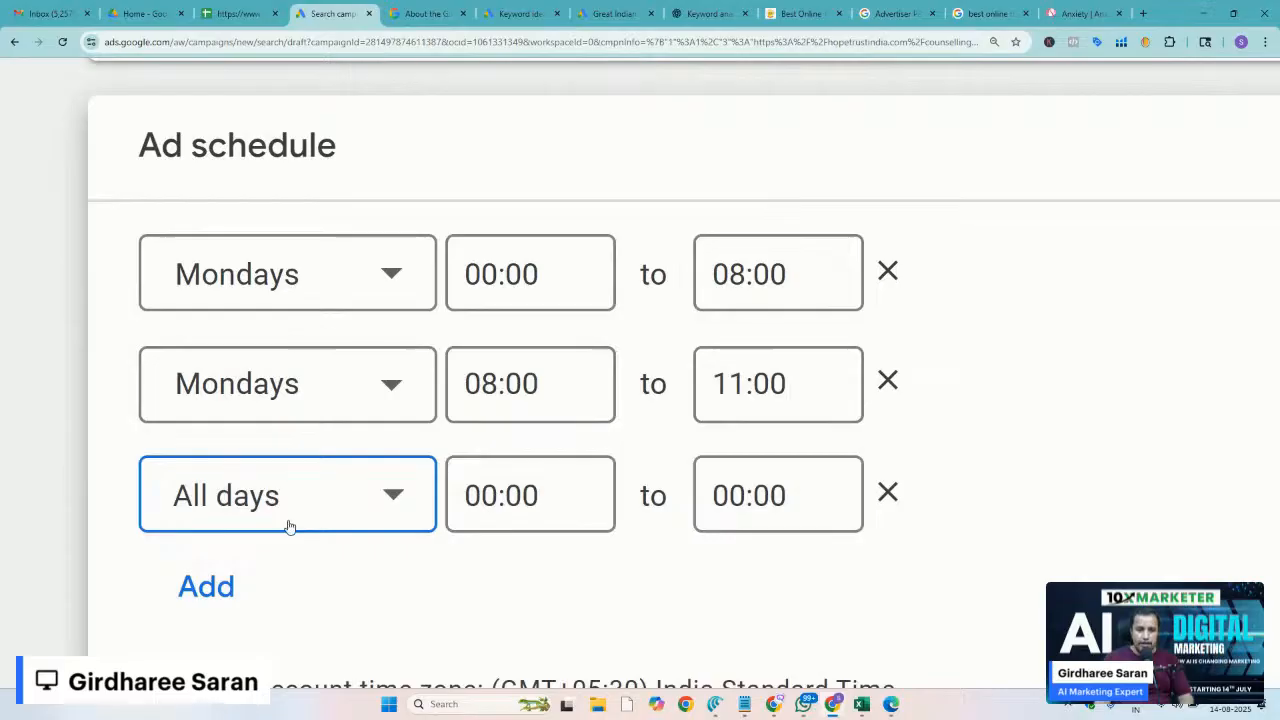
click(289, 526)
scroll(287, 518, up, 2)
scroll(262, 466, down, 4)
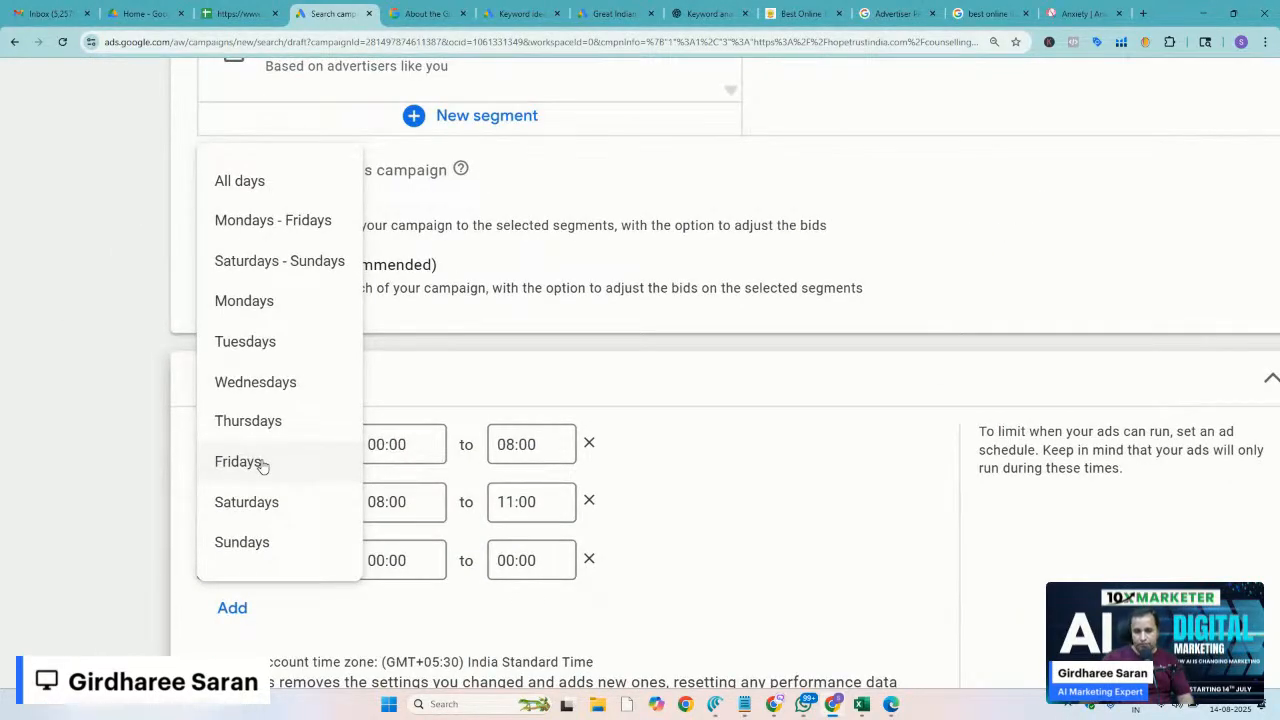
click(760, 641)
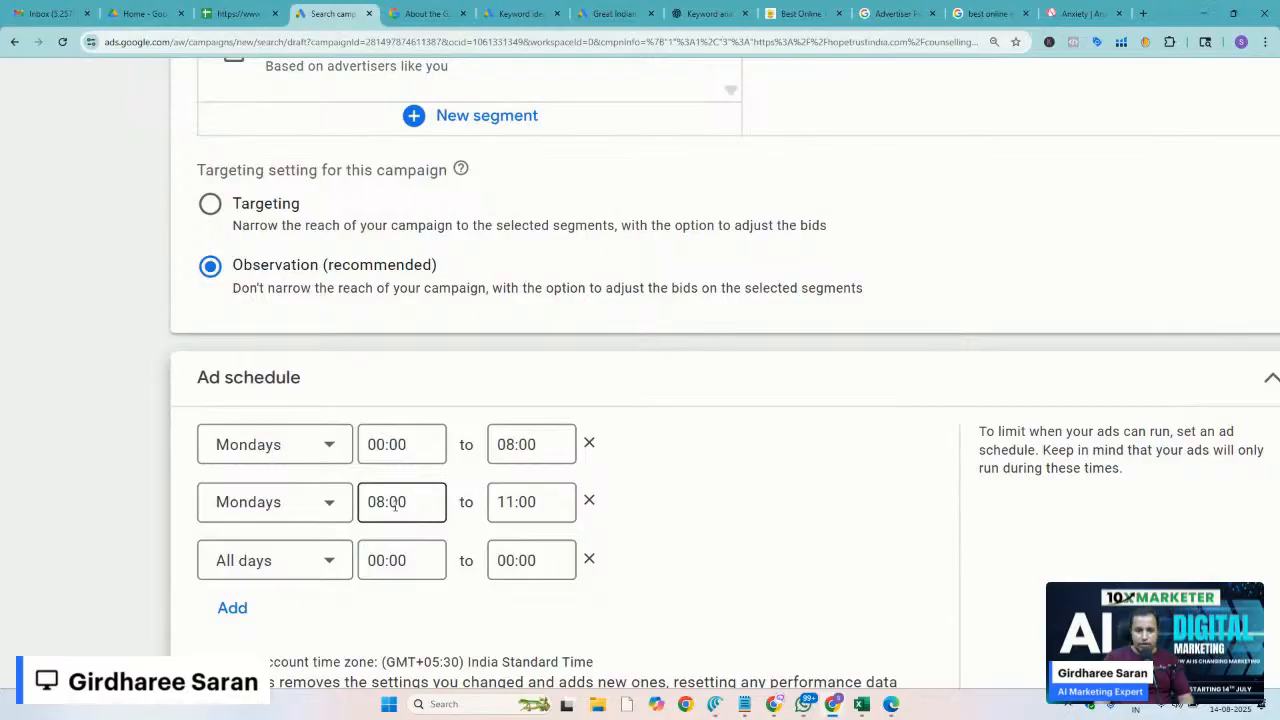
Set the start time of the third ad schedule row to 11:00
click(548, 506)
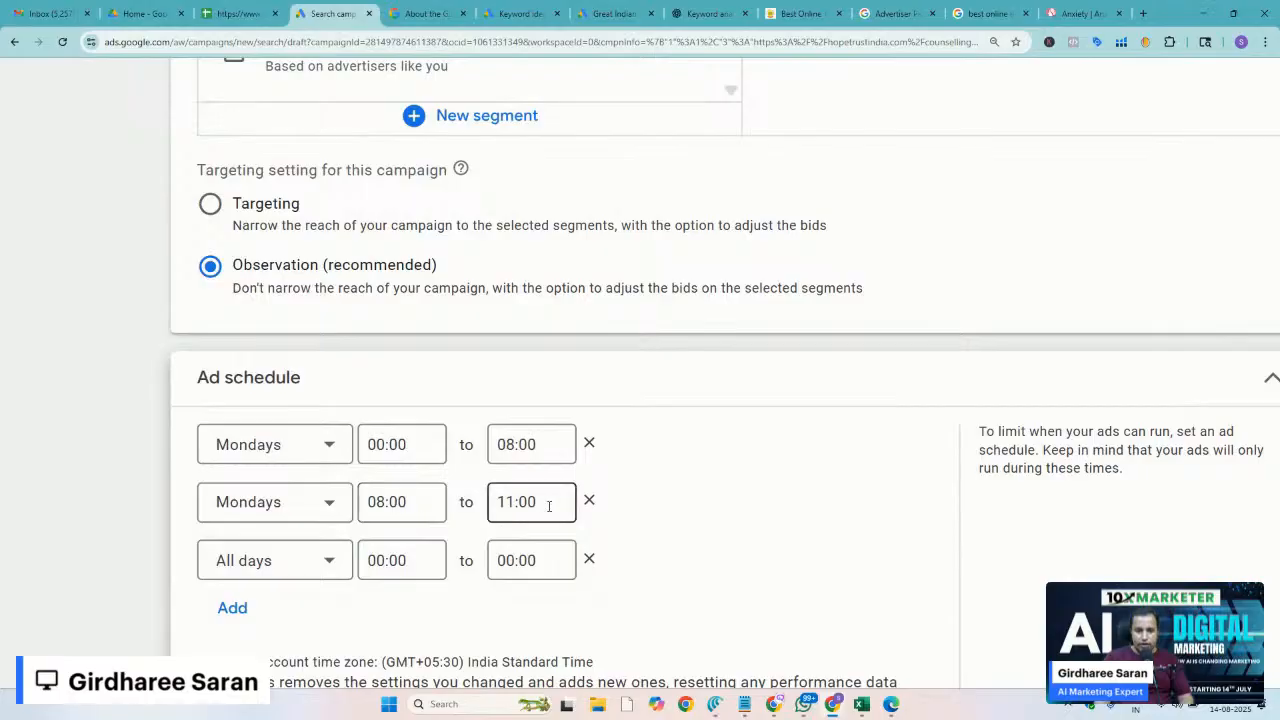
click(414, 560)
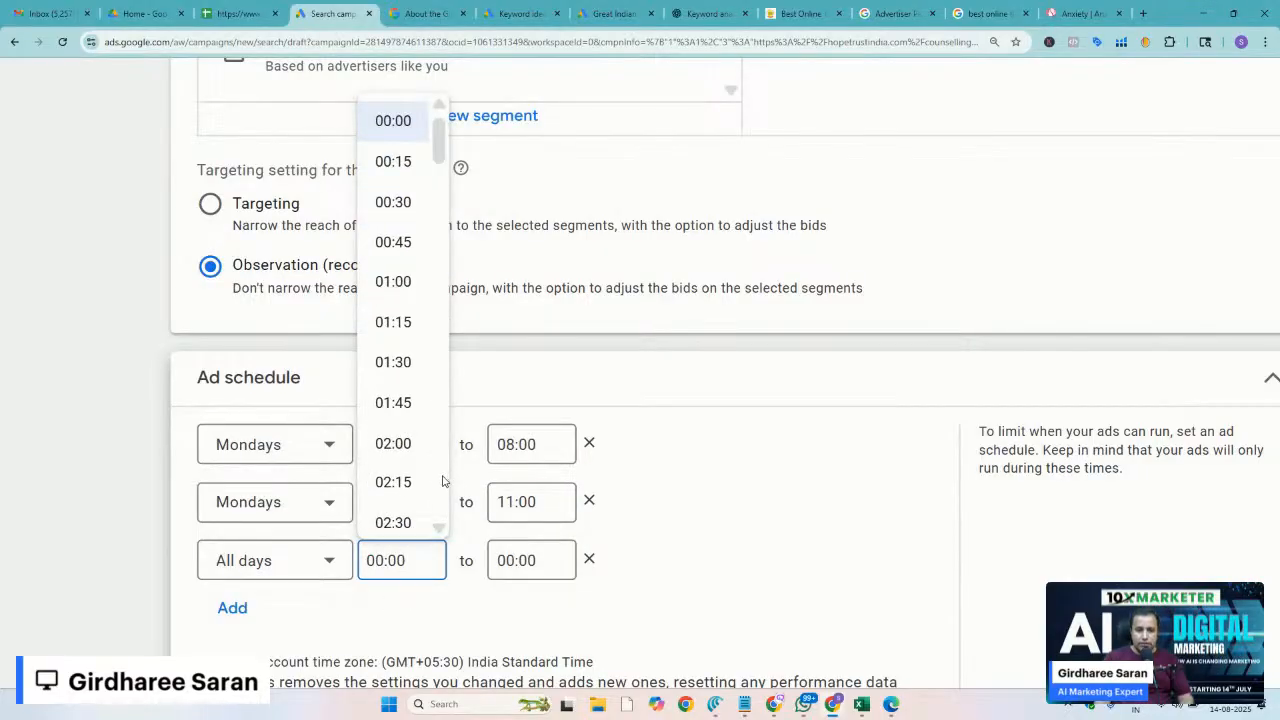
scroll(443, 481, down, 6)
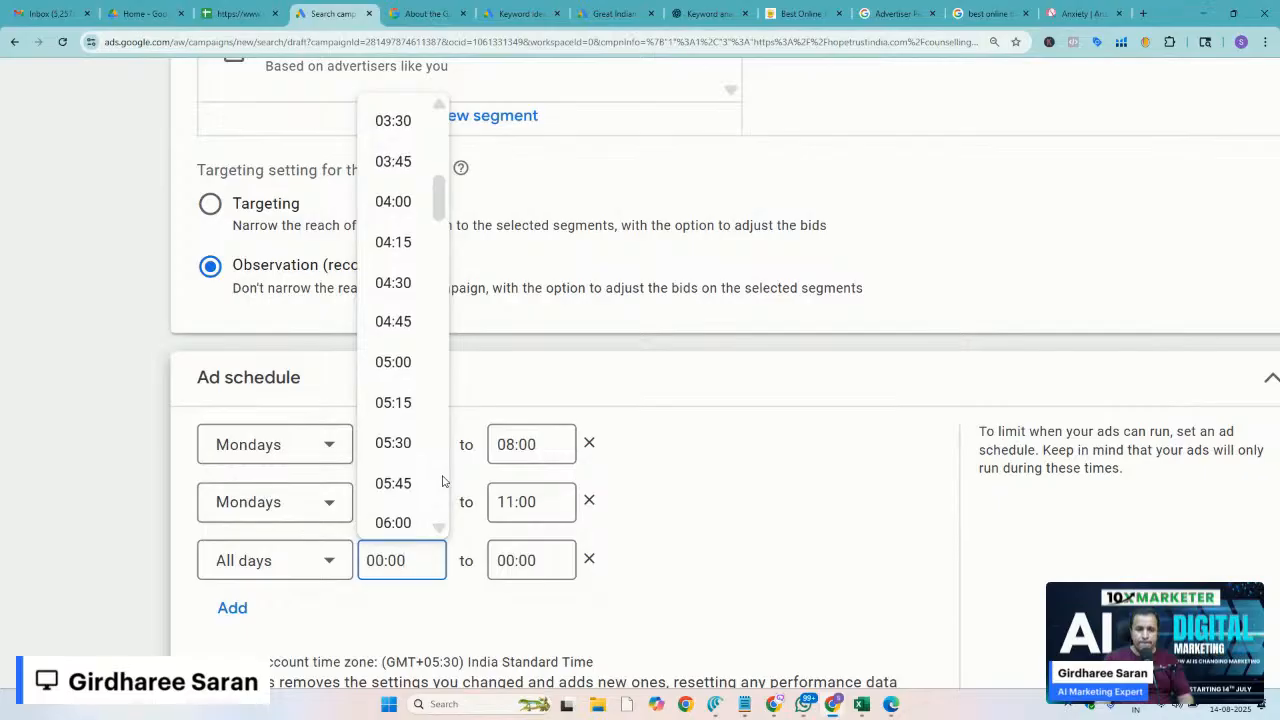
scroll(443, 481, down, 9)
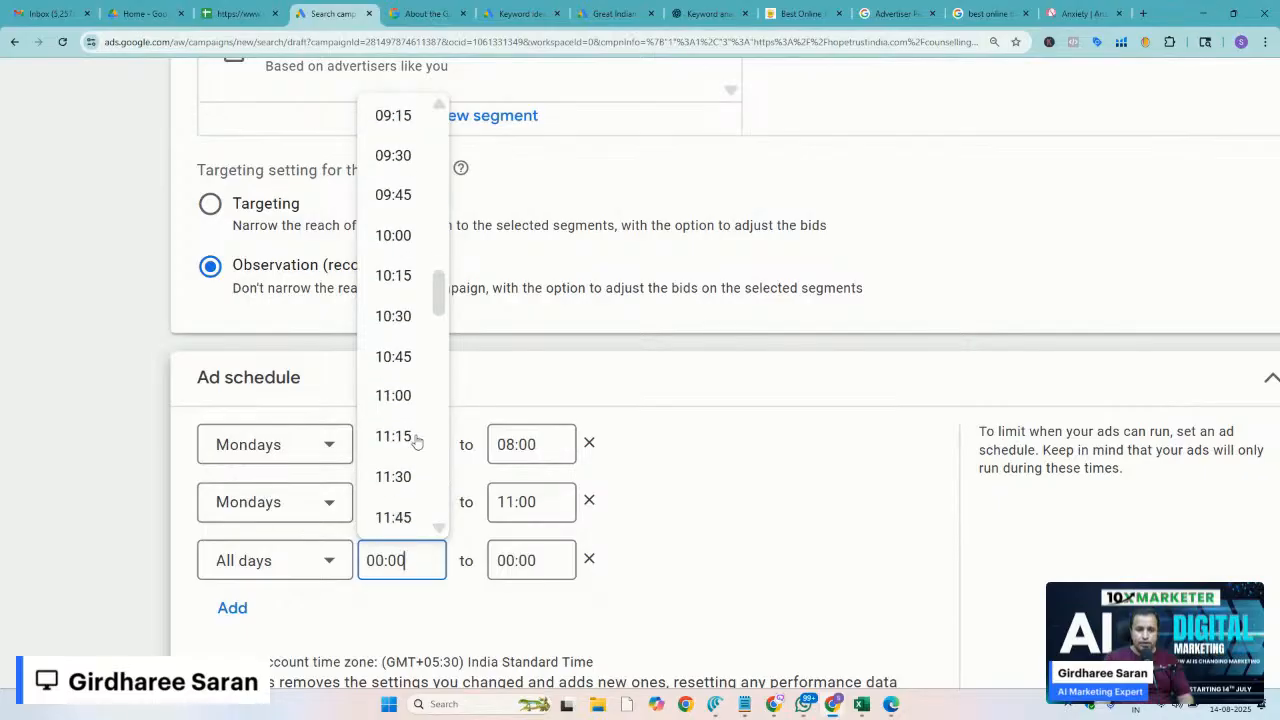
click(393, 395)
Set the end time of the third ad schedule row to 18:00
click(518, 578)
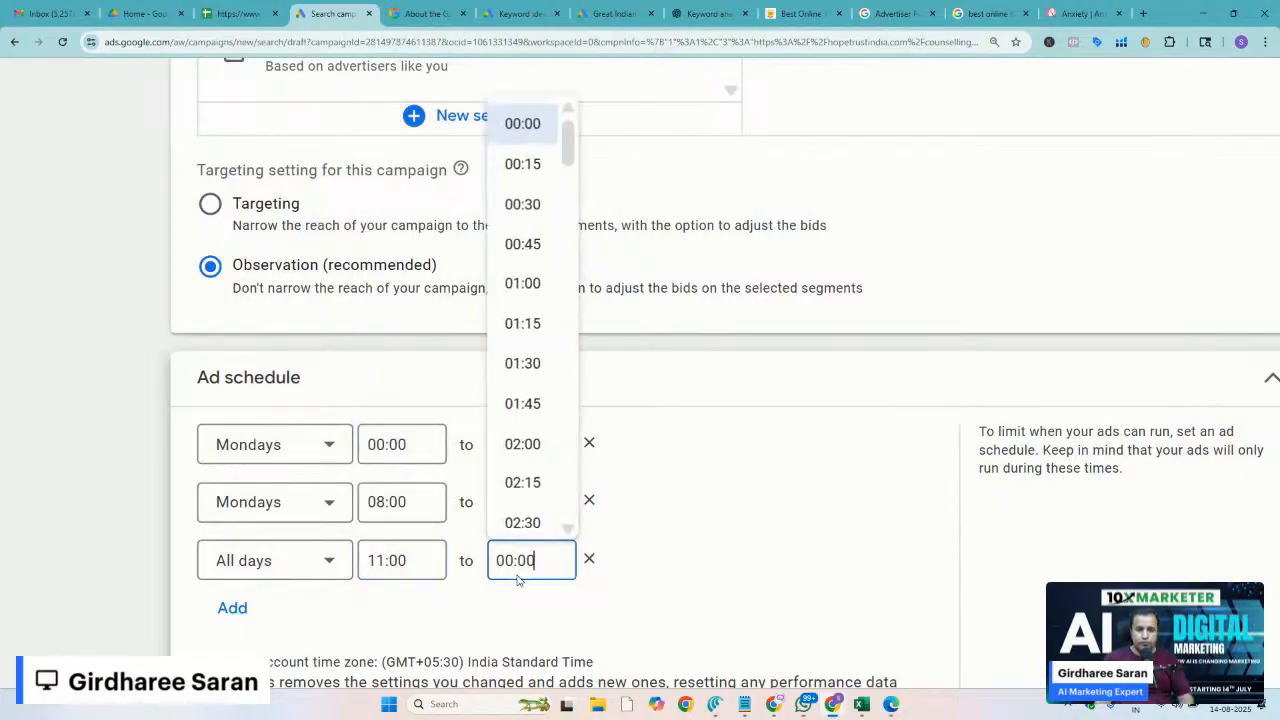
scroll(575, 488, down, 3)
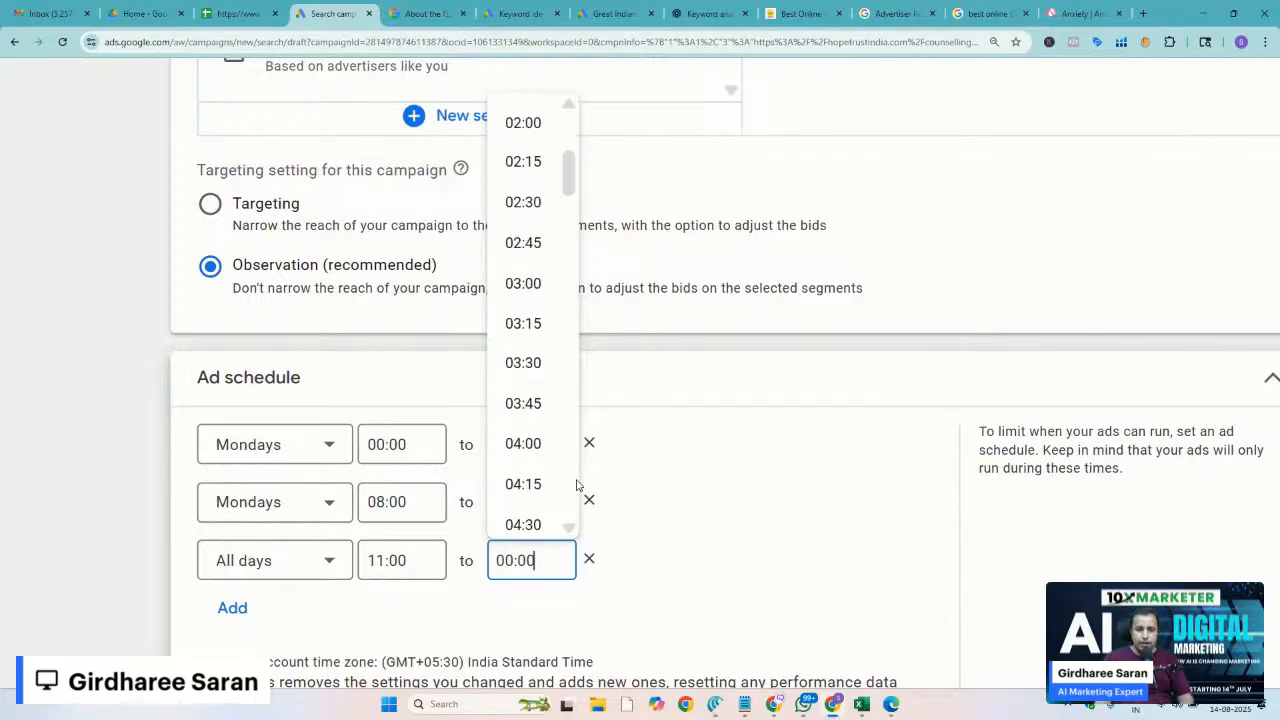
scroll(575, 486, down, 4)
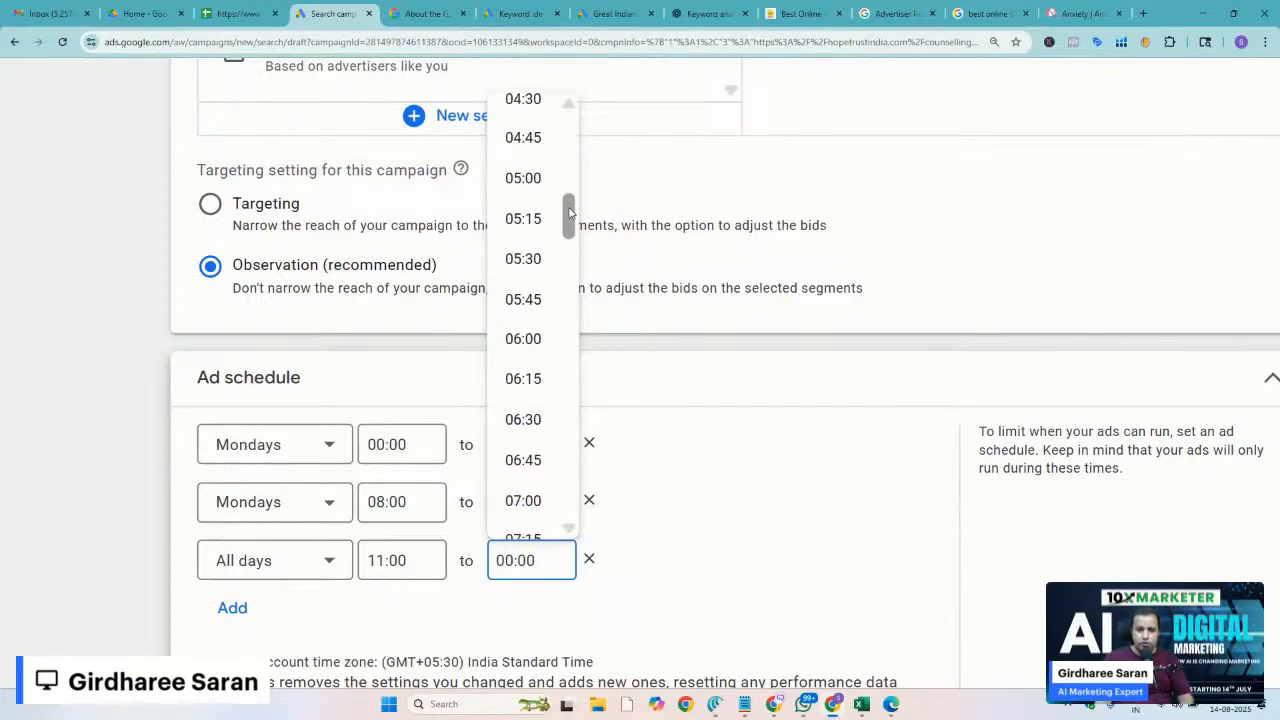
drag(570, 212, 575, 420)
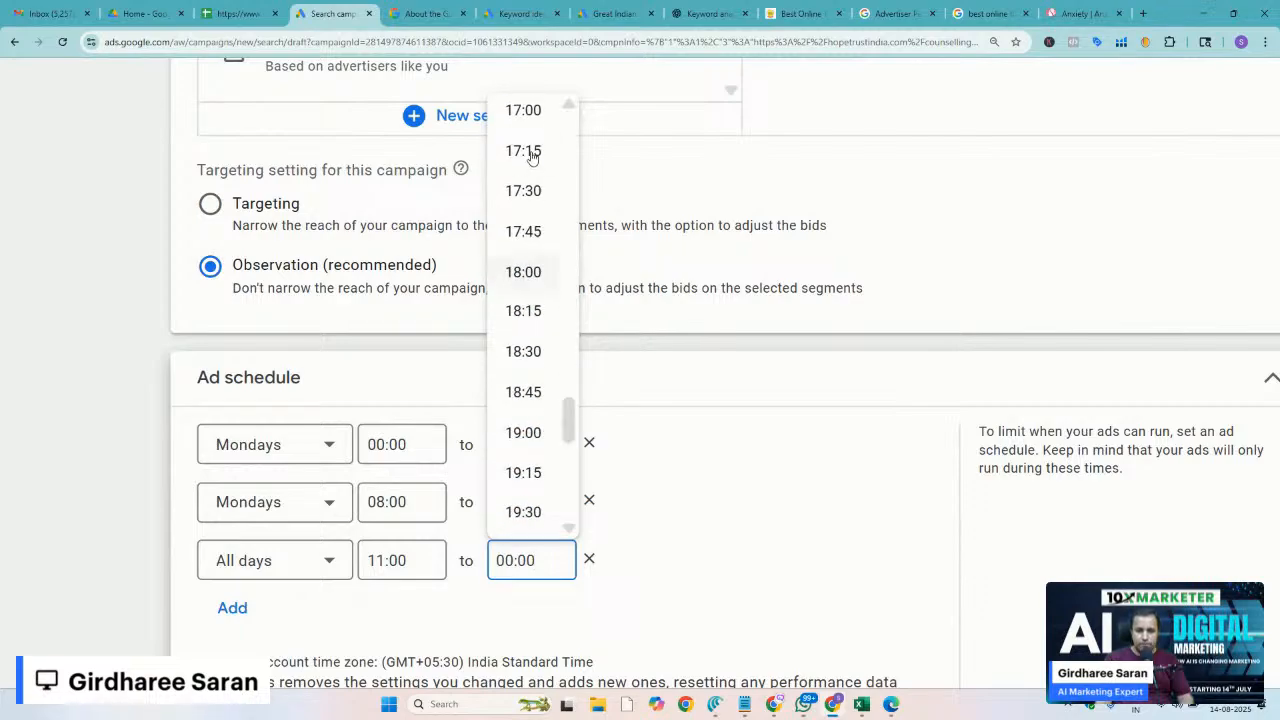
click(525, 272)
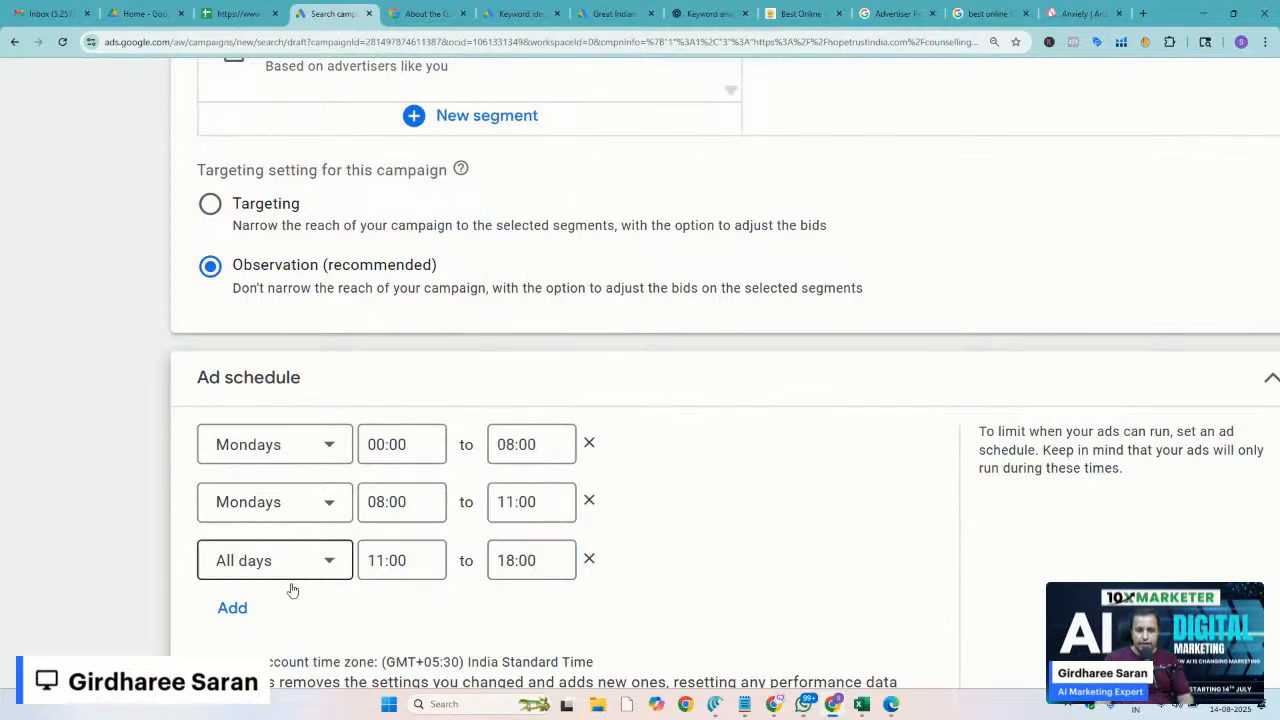
Add a fourth row for all days to the ad schedule and set its start time to 18:00
click(230, 609)
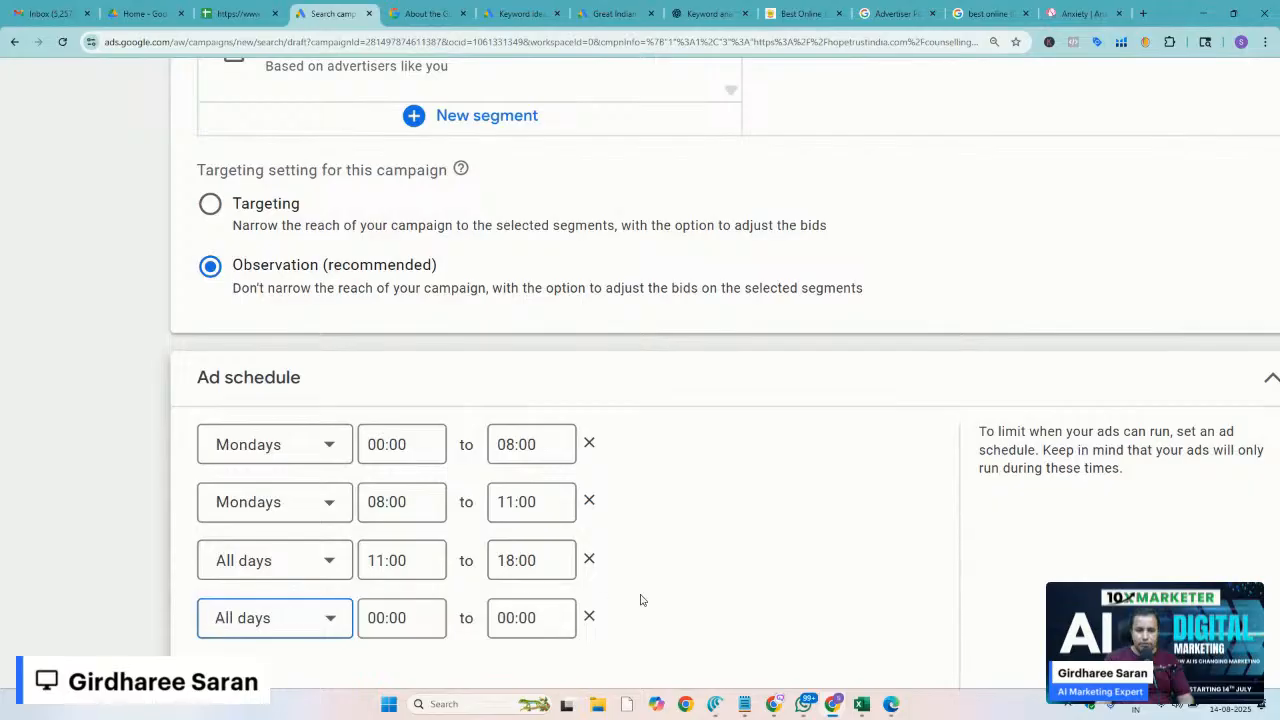
scroll(663, 591, down, 2)
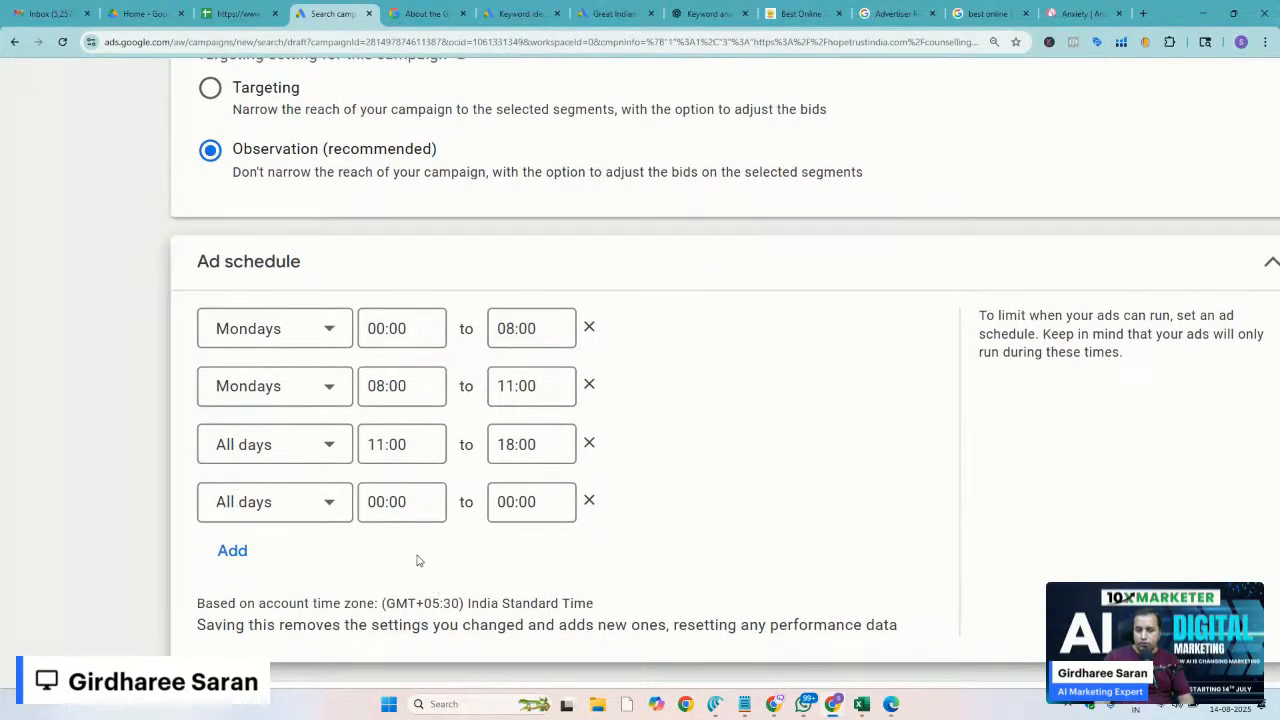
click(406, 503)
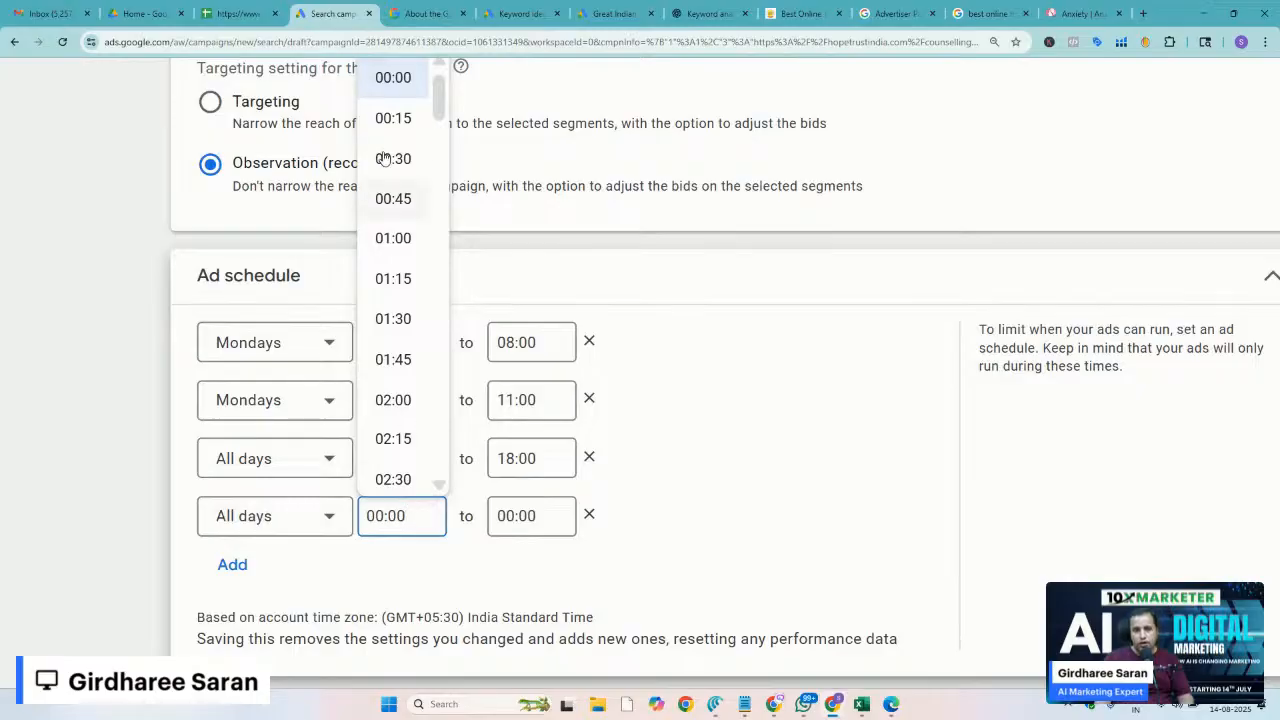
drag(438, 108, 465, 378)
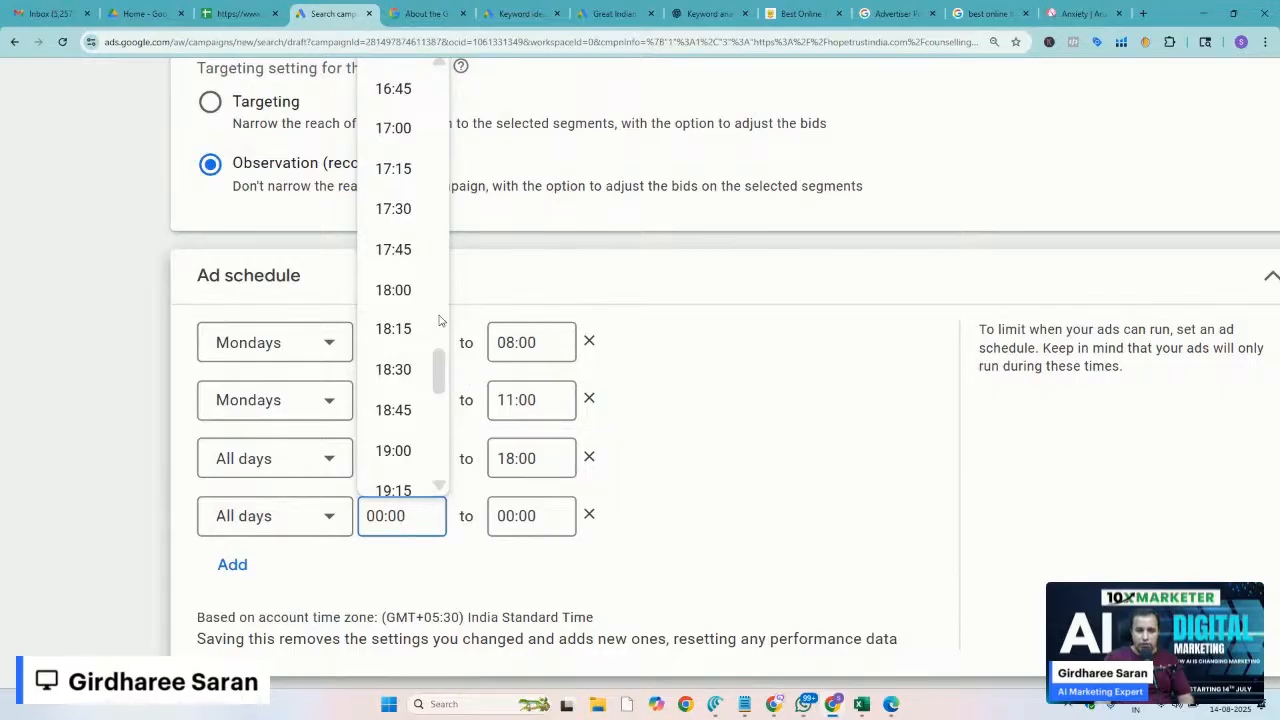
click(393, 290)
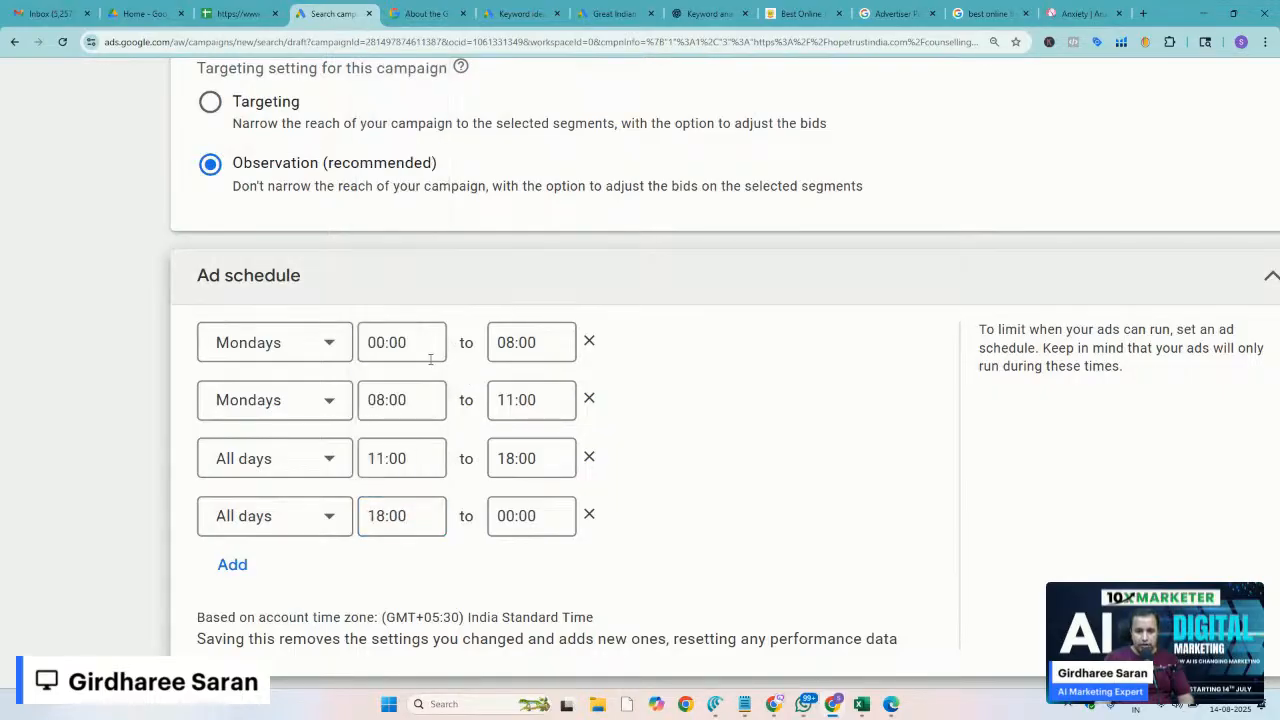
Set the end time of the fourth ad schedule row to 22:30
click(513, 516)
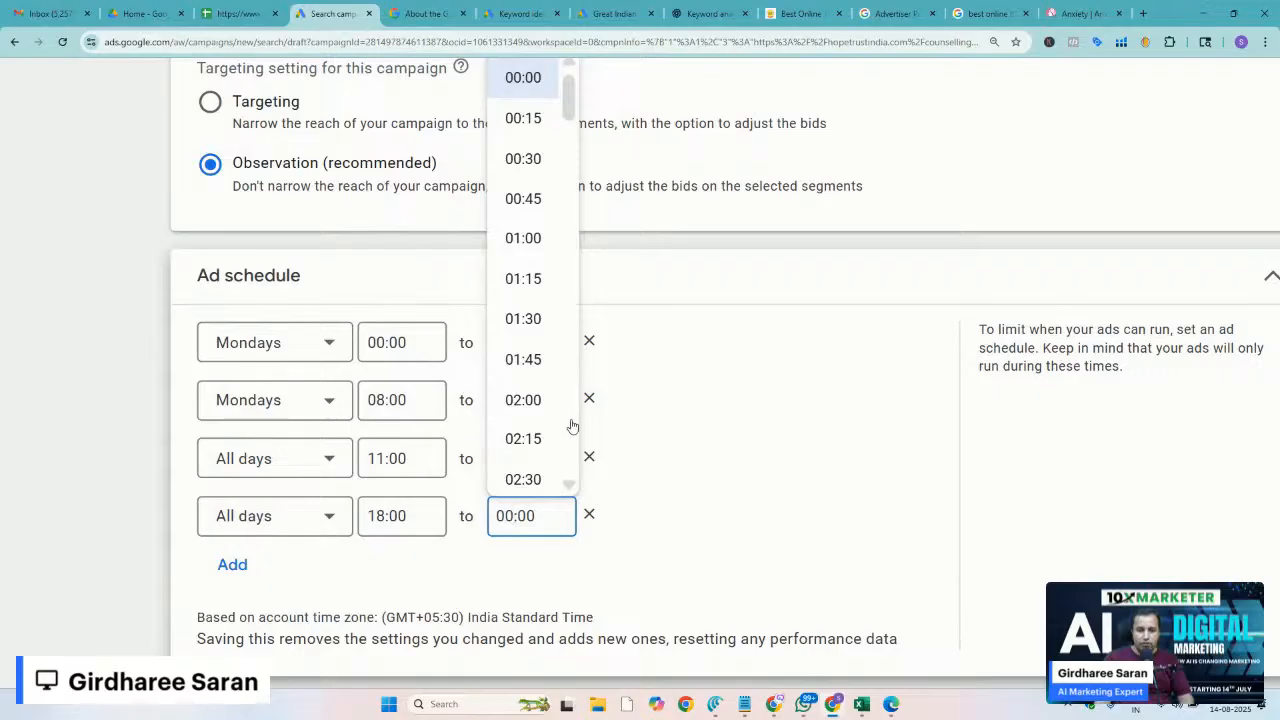
scroll(576, 396, down, 13)
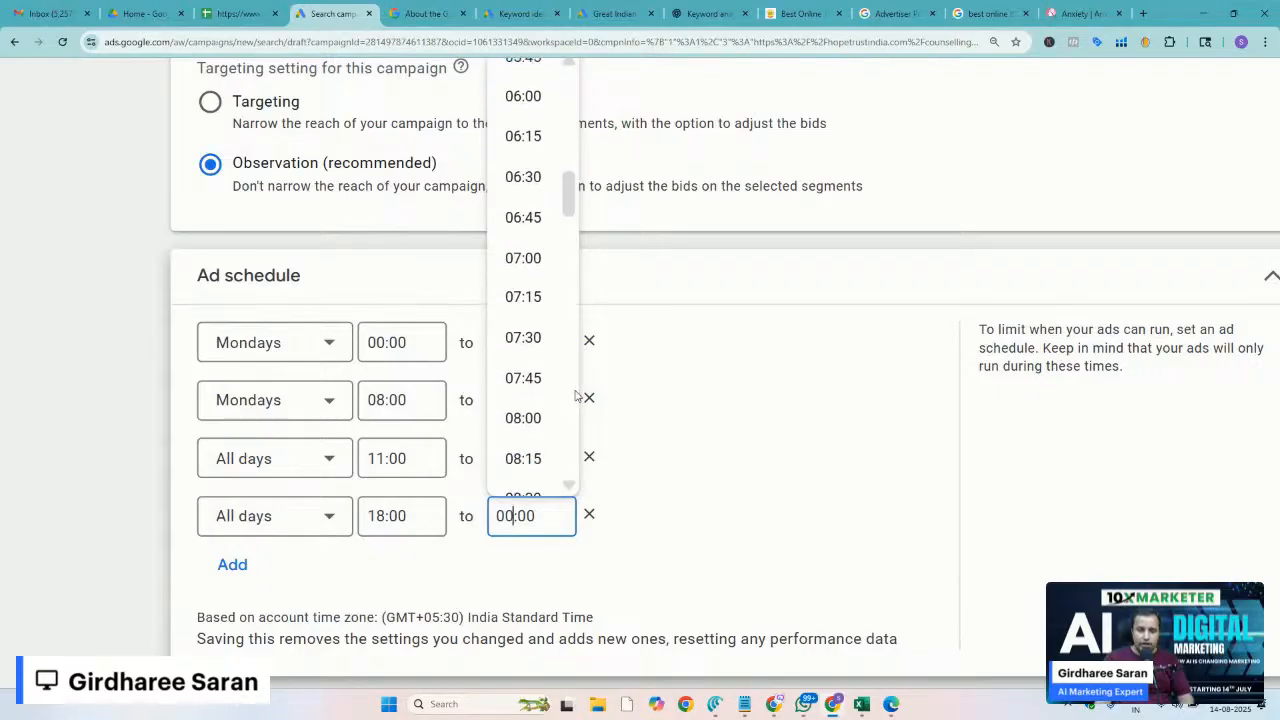
scroll(576, 396, down, 4)
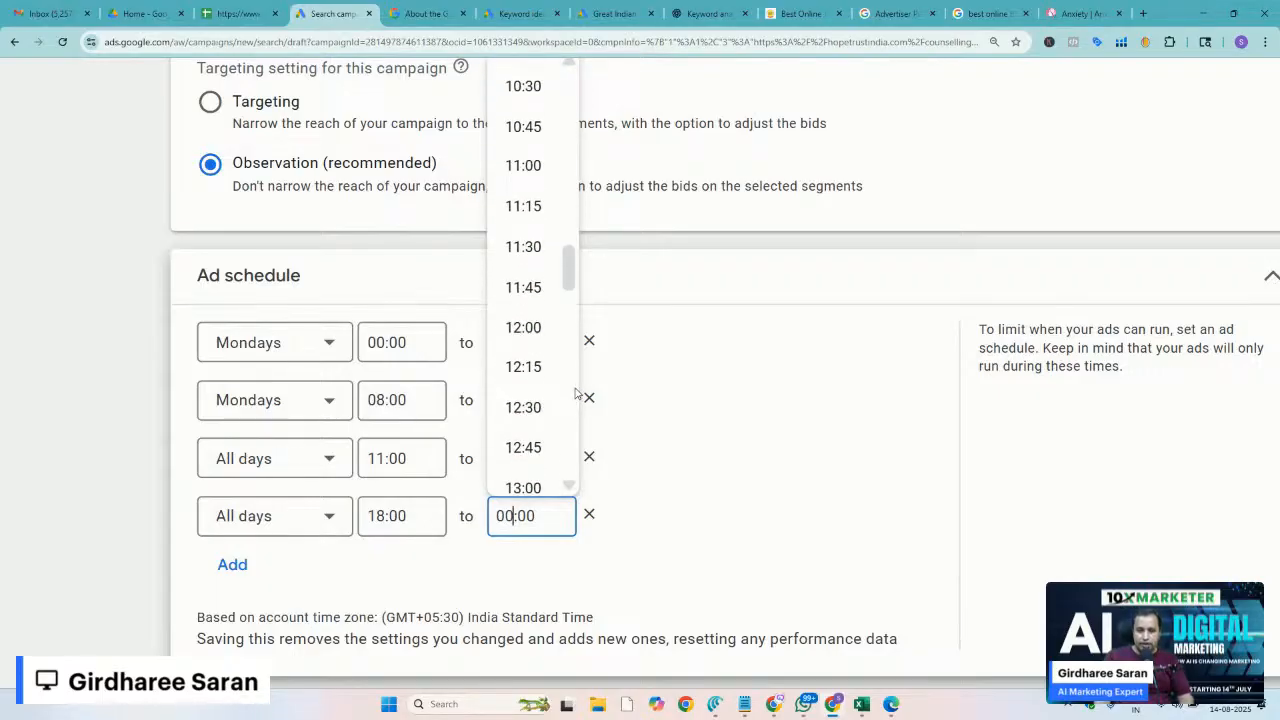
drag(566, 265, 584, 432)
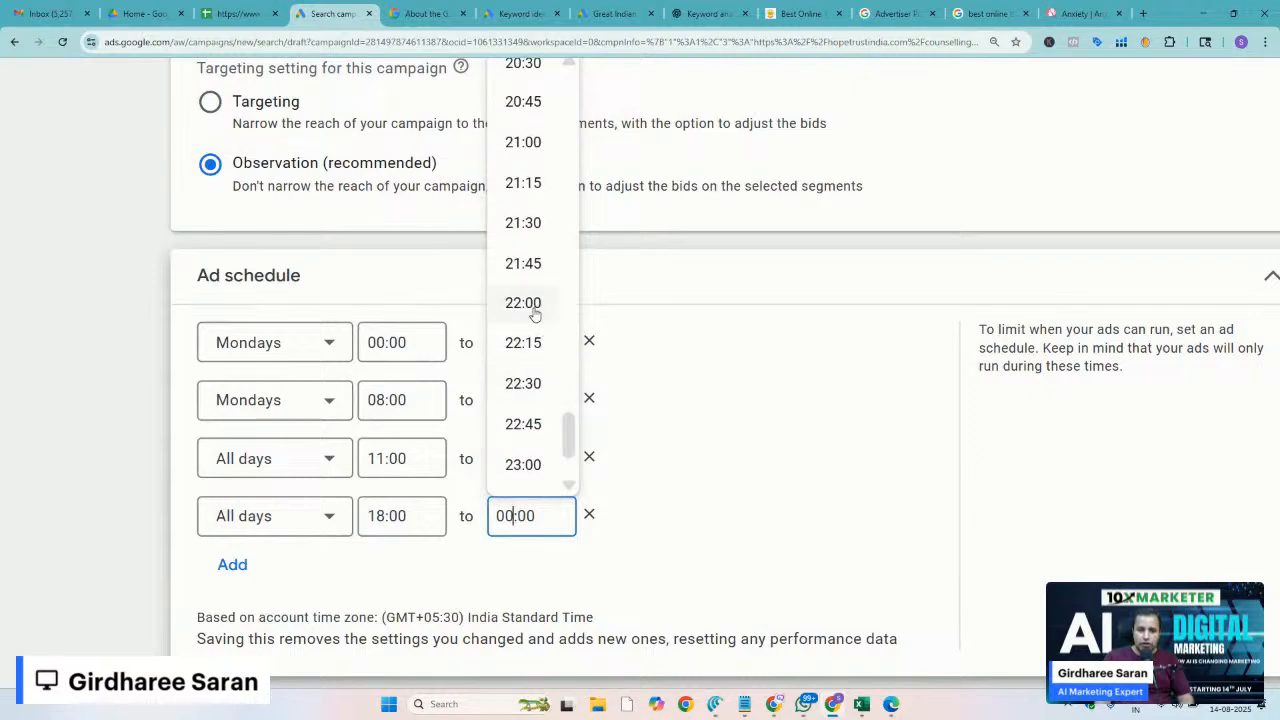
click(530, 386)
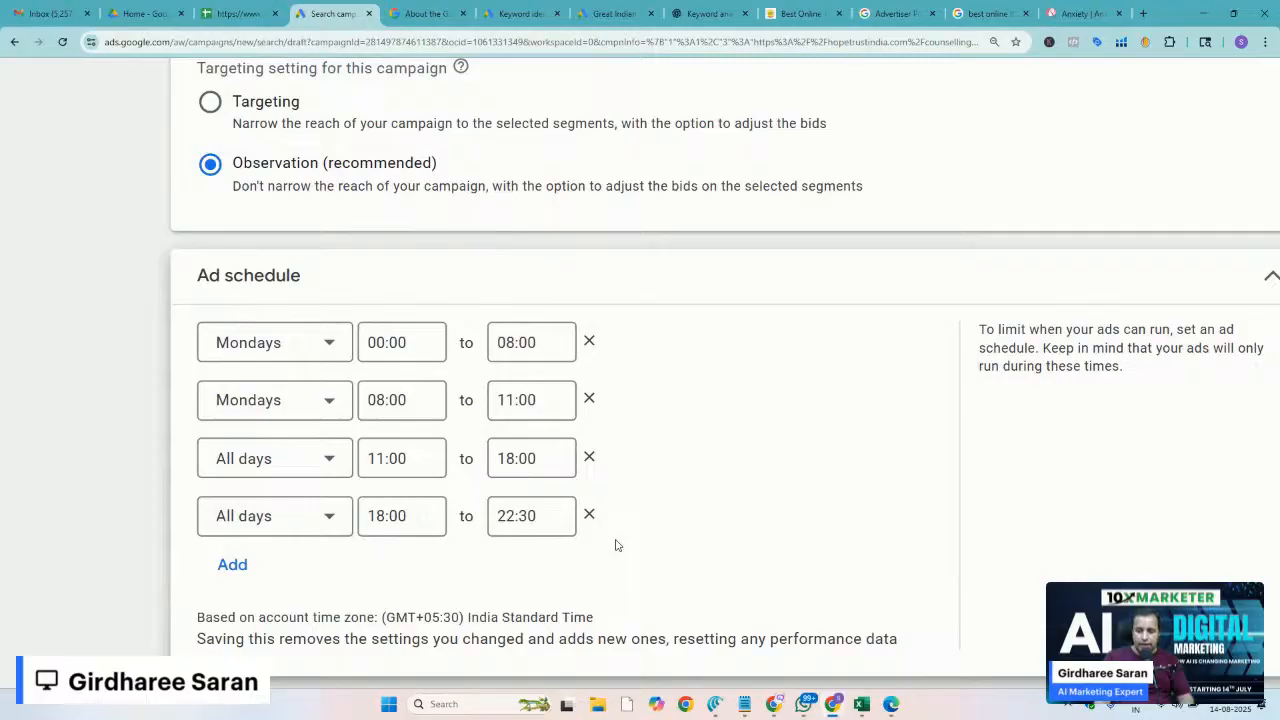
Add a fifth row for all days to the ad schedule, running from 22:30 to 00:00
click(236, 566)
click(428, 580)
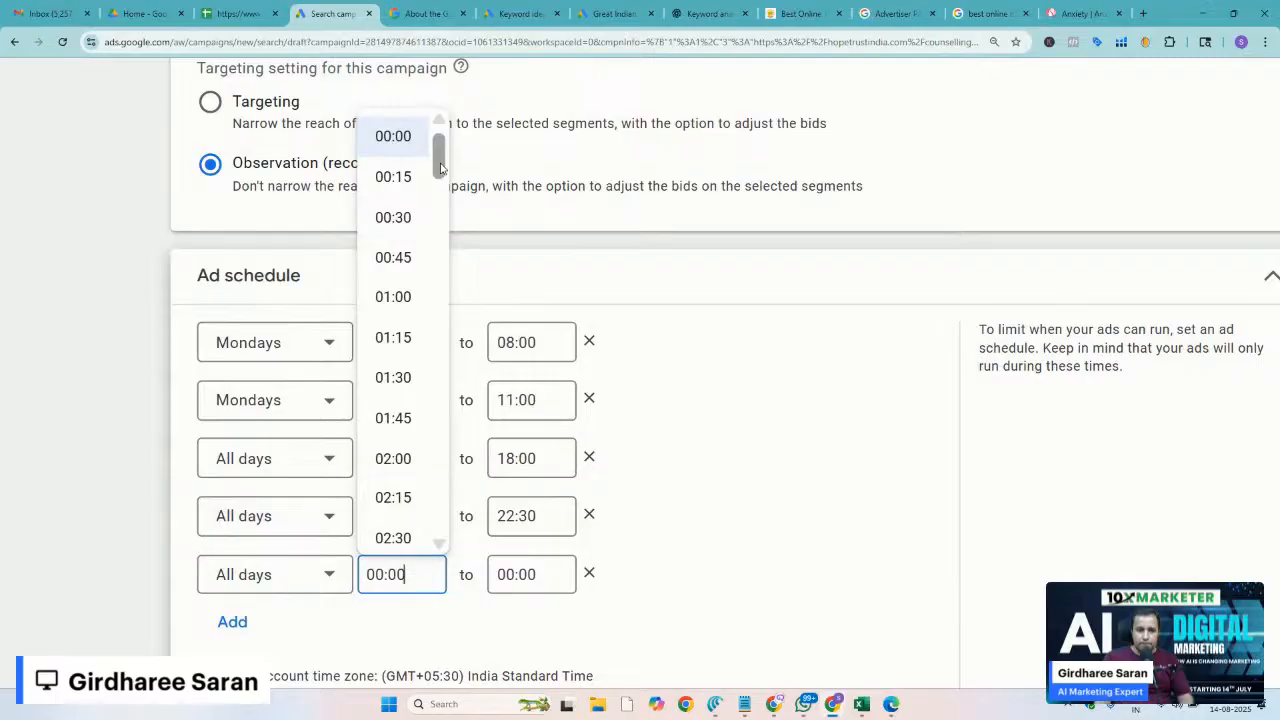
drag(438, 158, 447, 497)
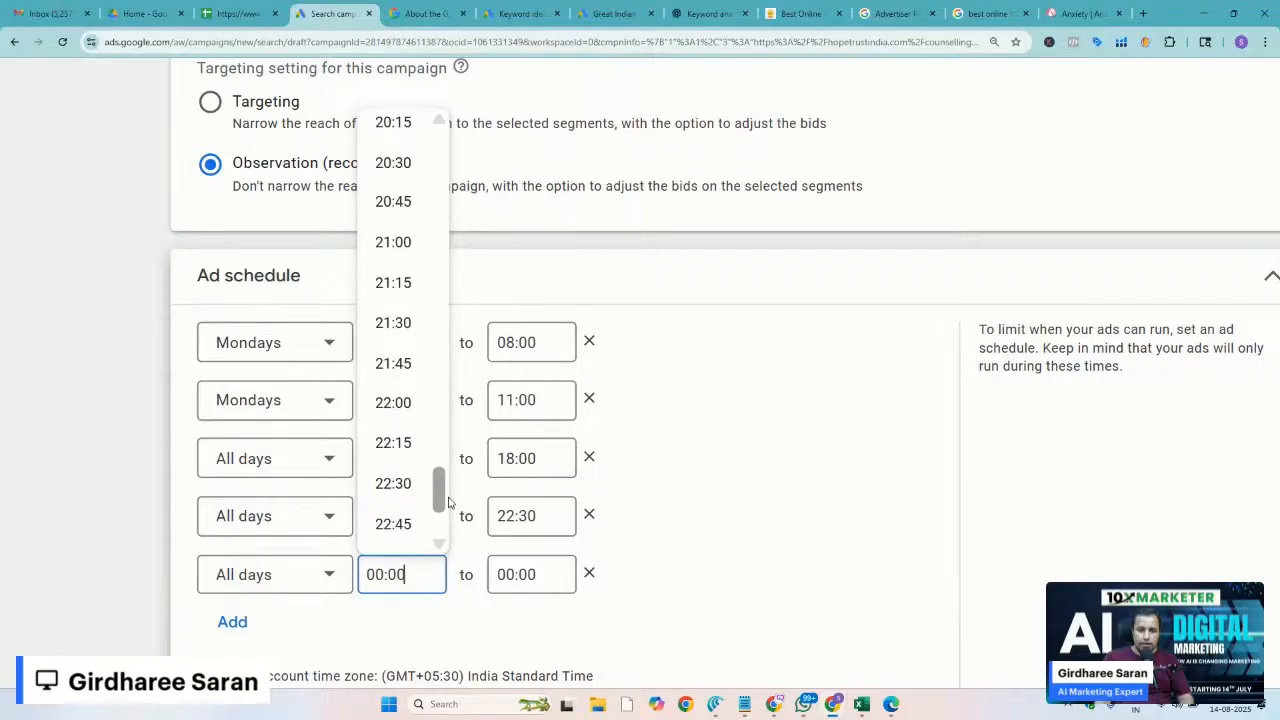
click(393, 484)
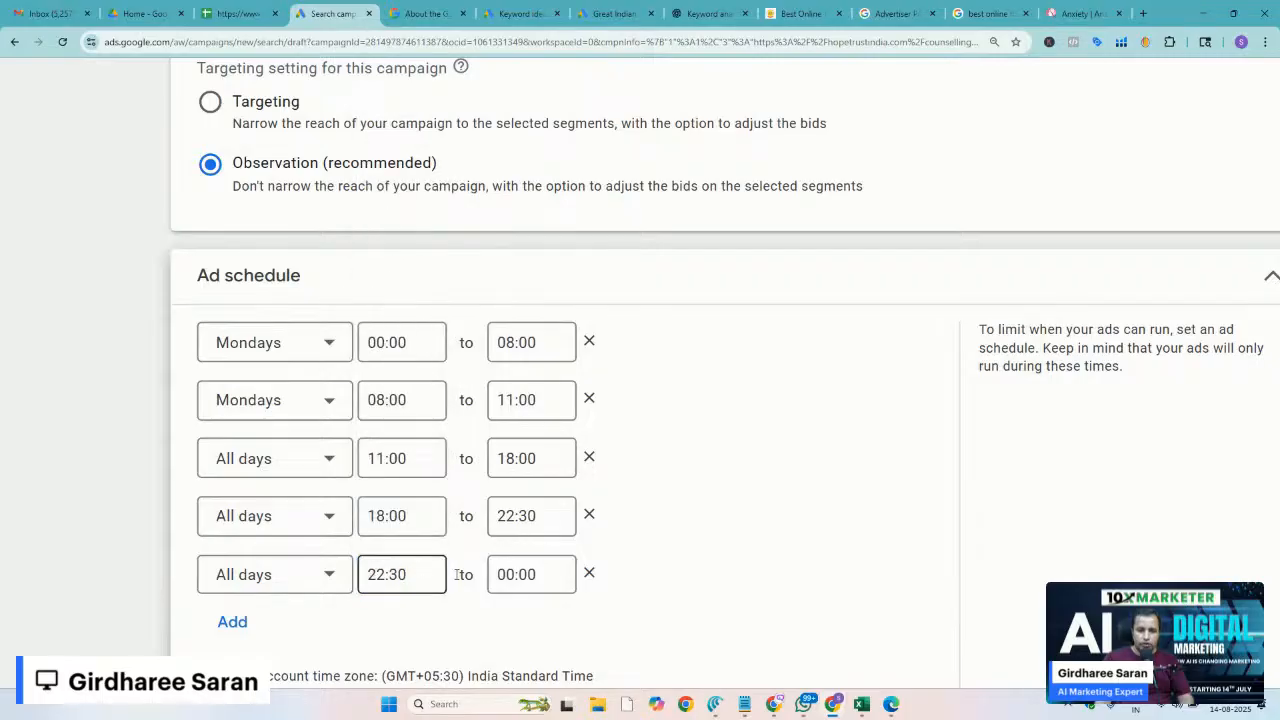
click(512, 580)
click(679, 587)
scroll(679, 587, down, 1)
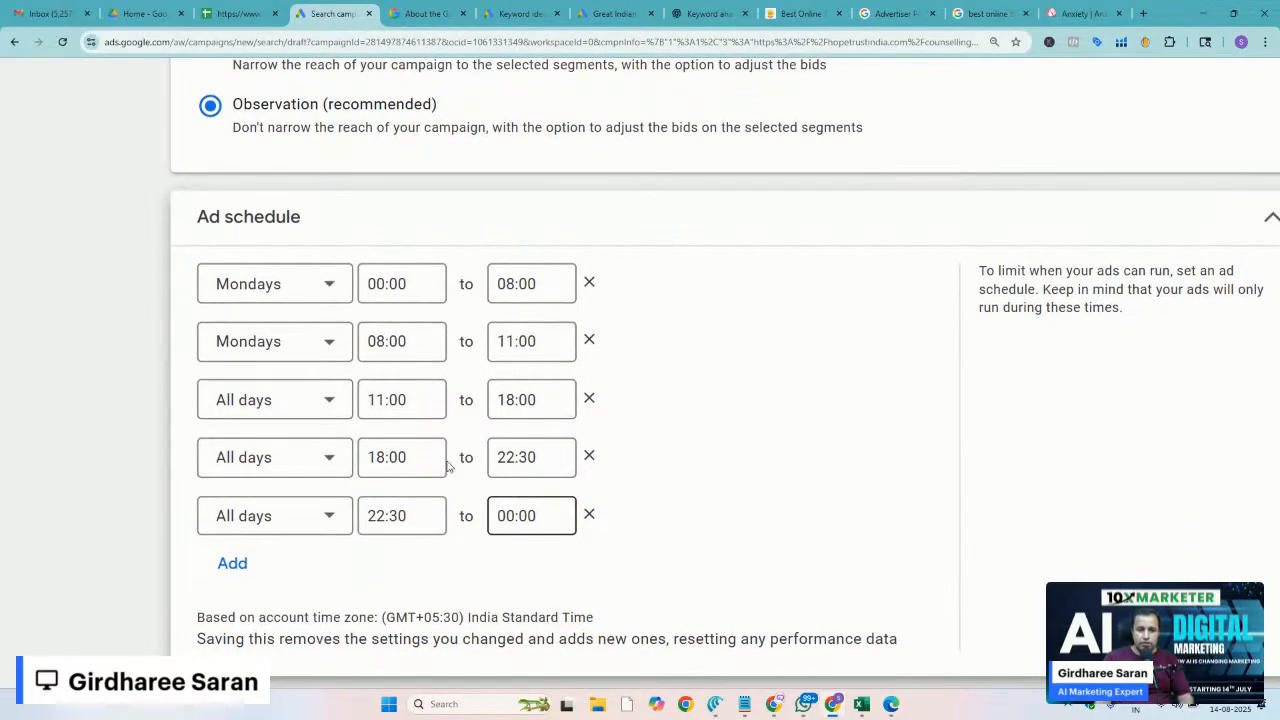
Set the days of the first and second ad schedule rows to All days
click(257, 286)
click(257, 290)
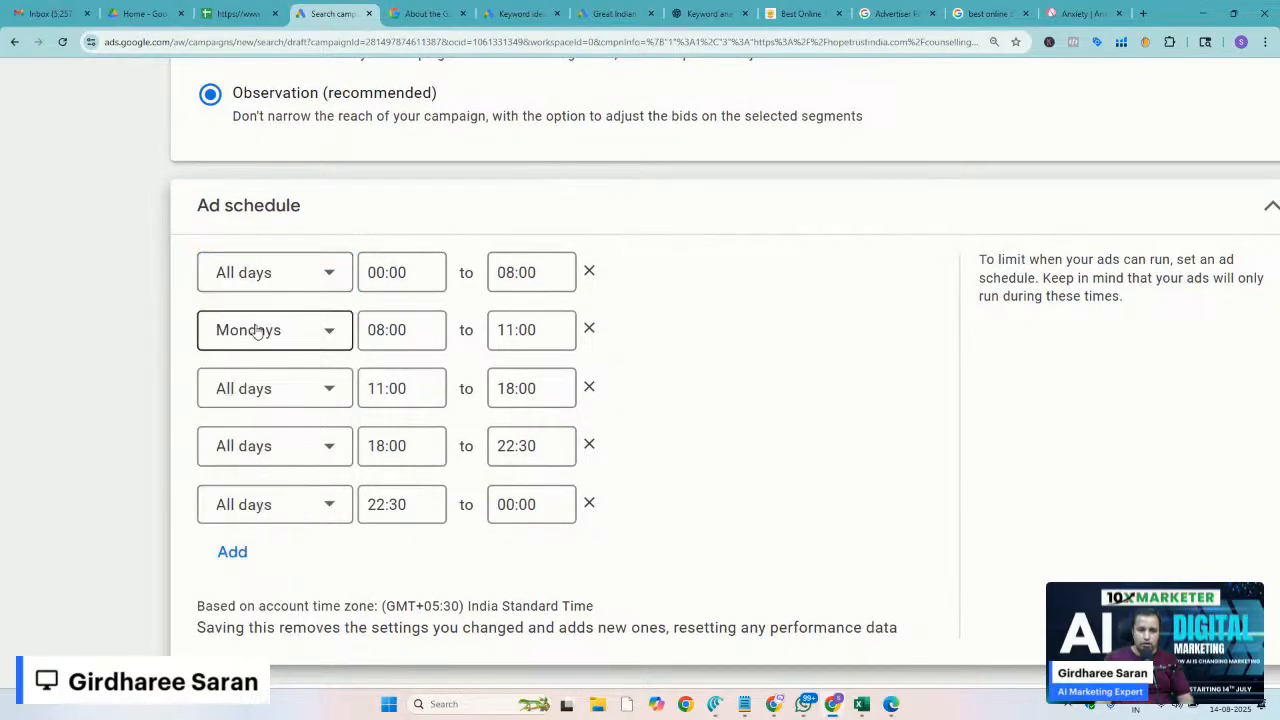
click(257, 331)
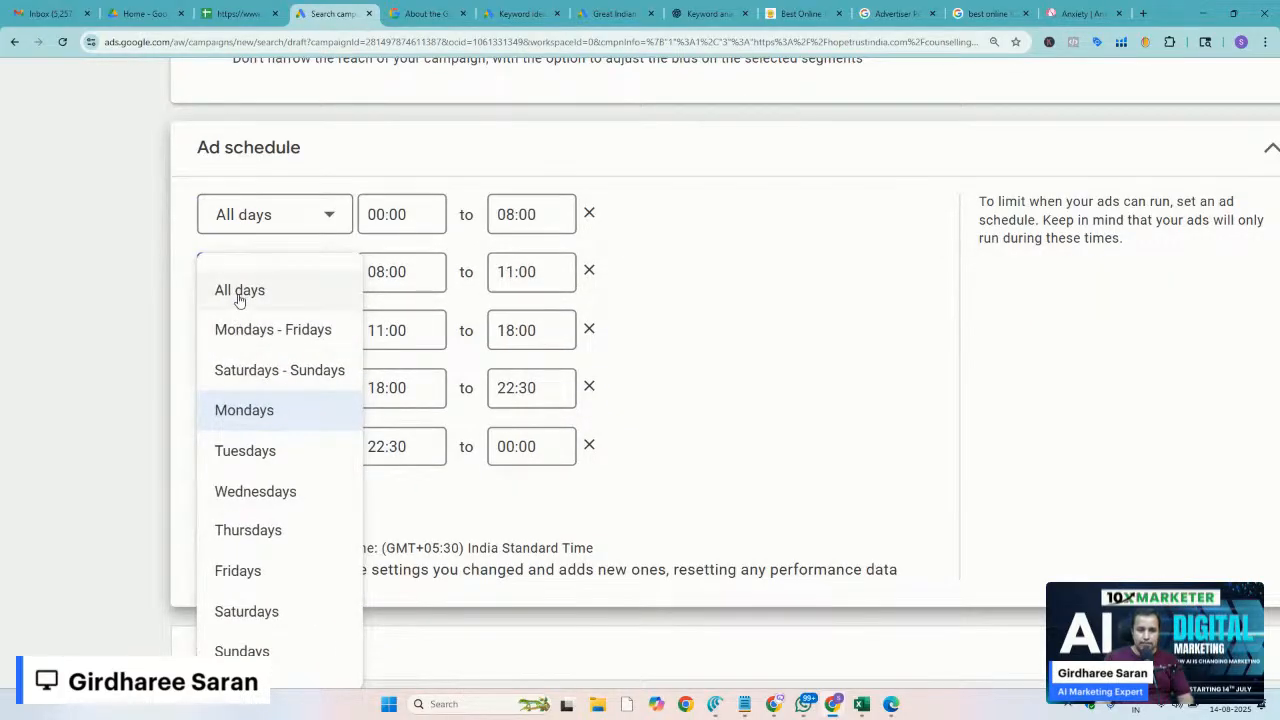
click(240, 292)
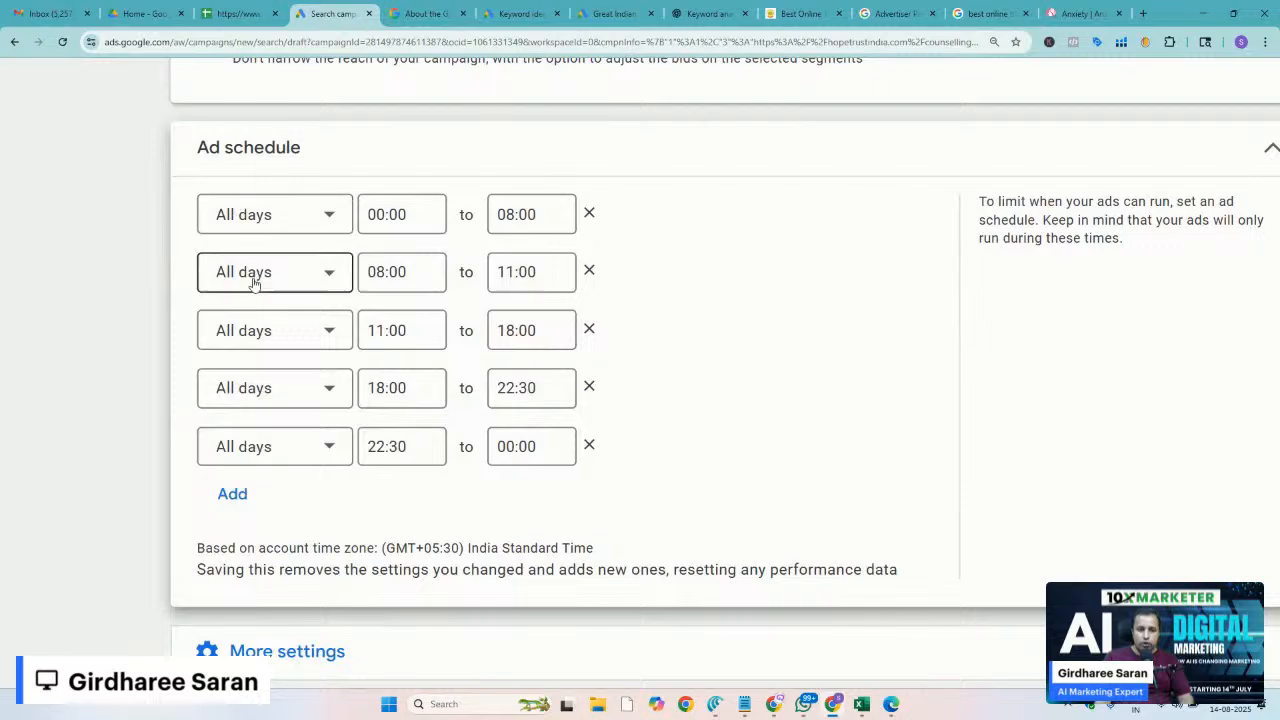
Set the days of the first ad schedule row to Mondays - Fridays
click(249, 216)
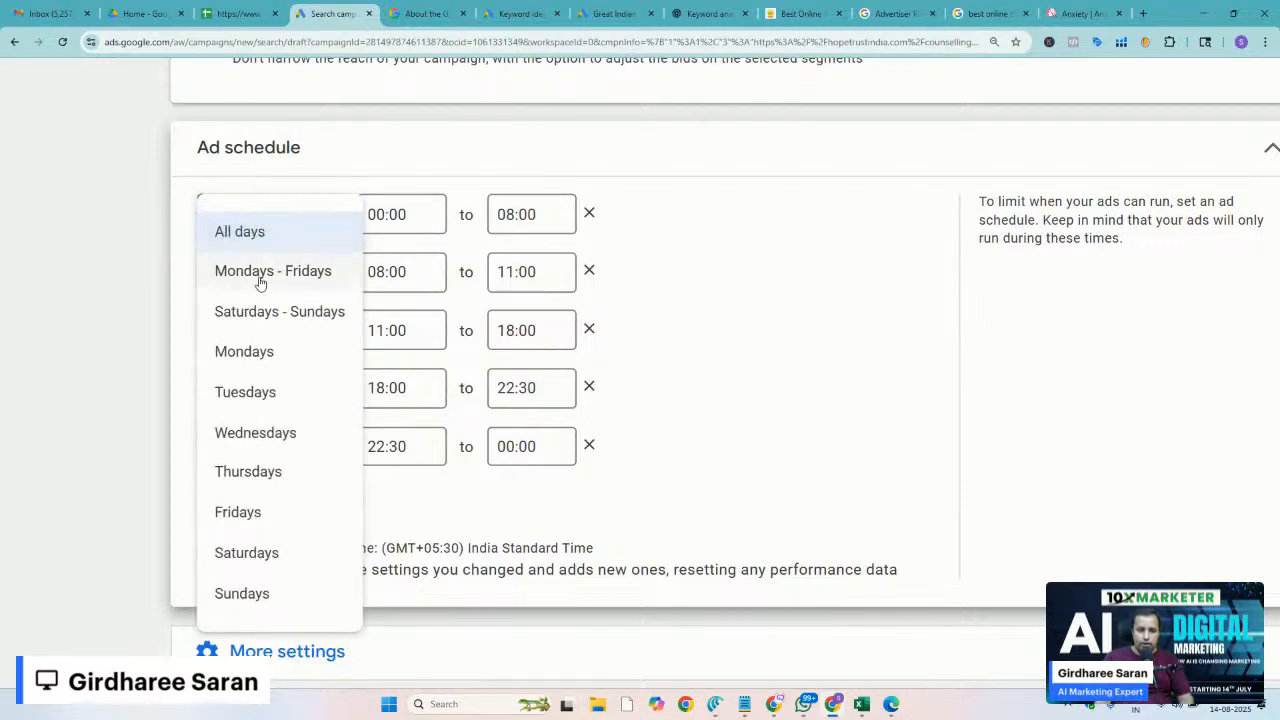
click(260, 288)
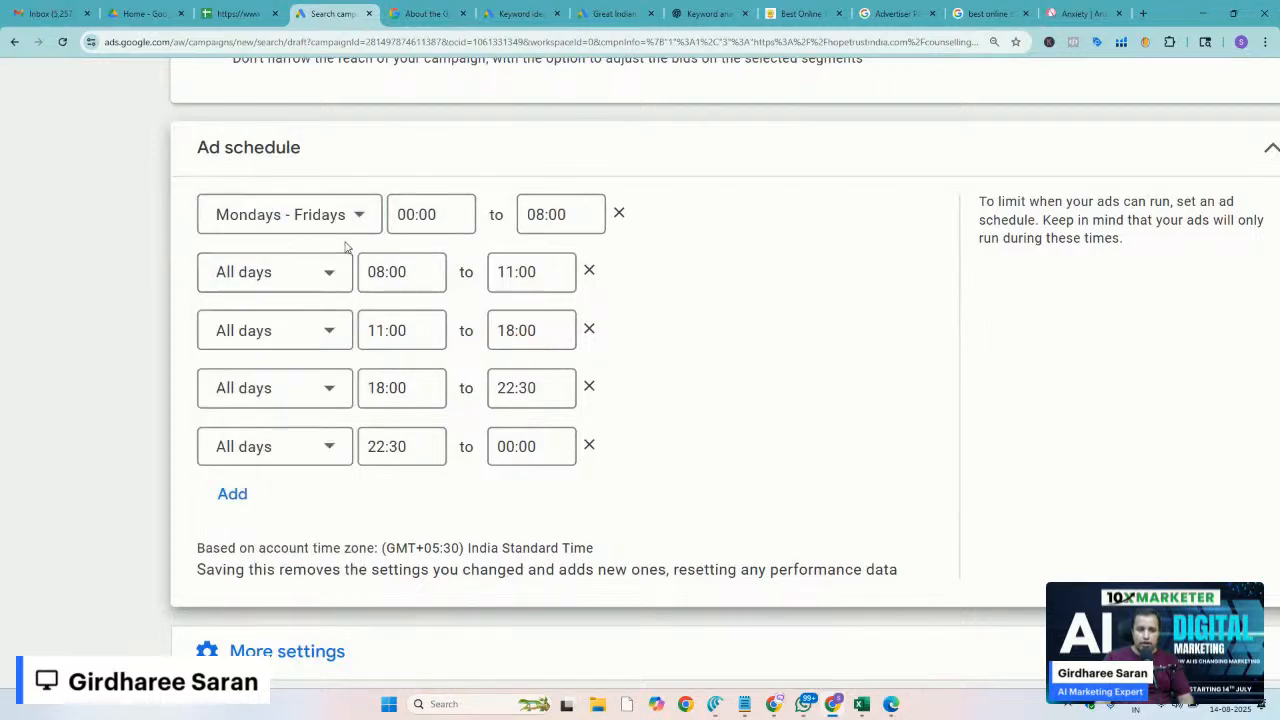
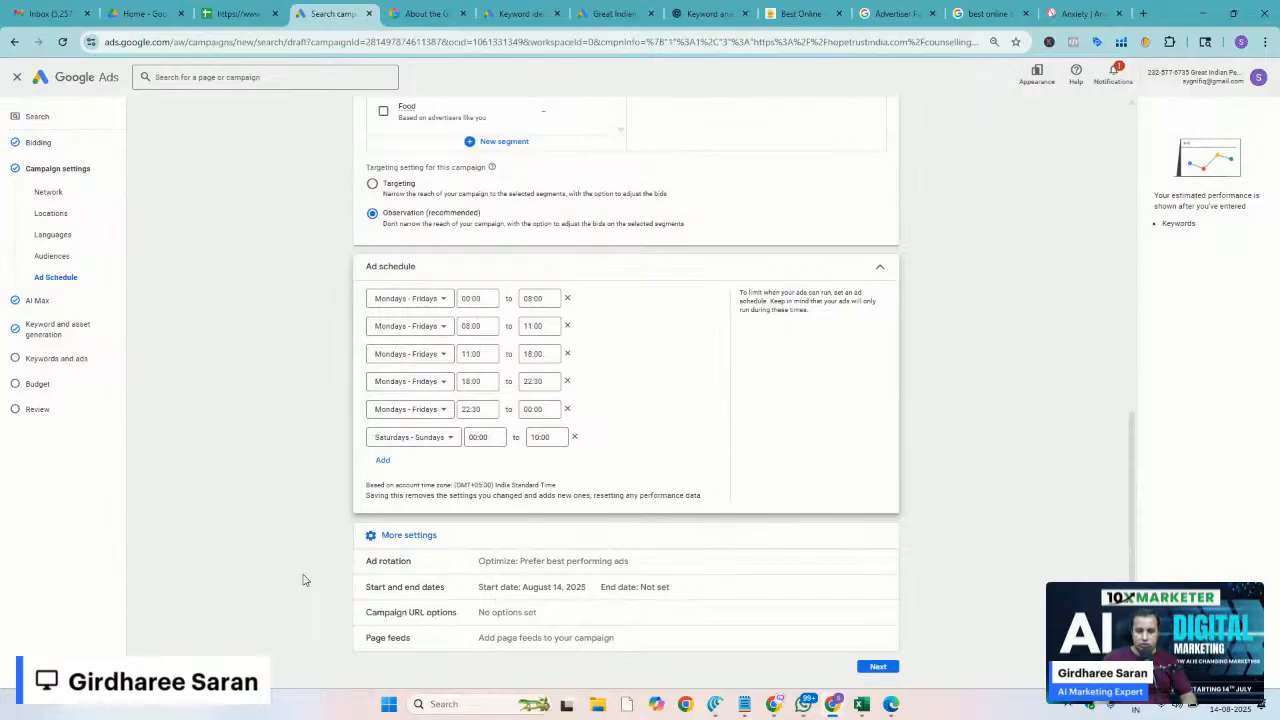
Open the ad rotation settings and select "Do not optimize: Rotate ads indefinitely"
scroll(304, 577, up, 3)
scroll(304, 577, right, 1)
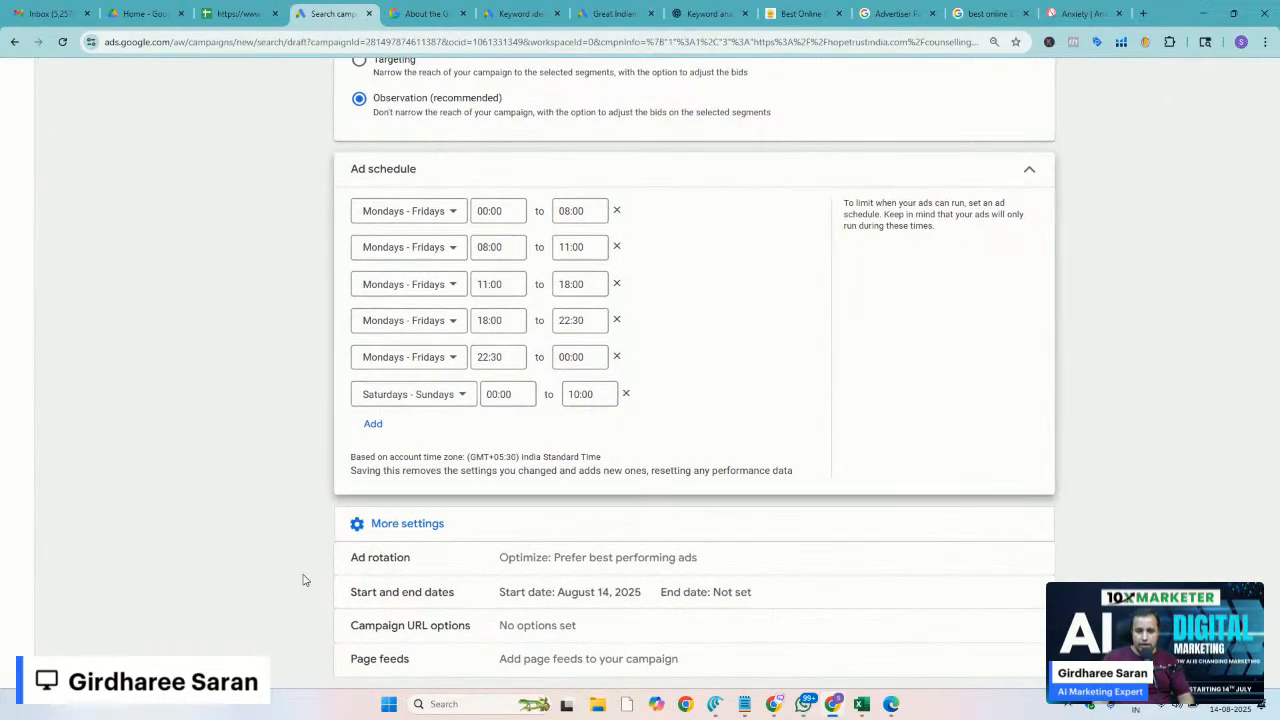
scroll(304, 577, down, 1)
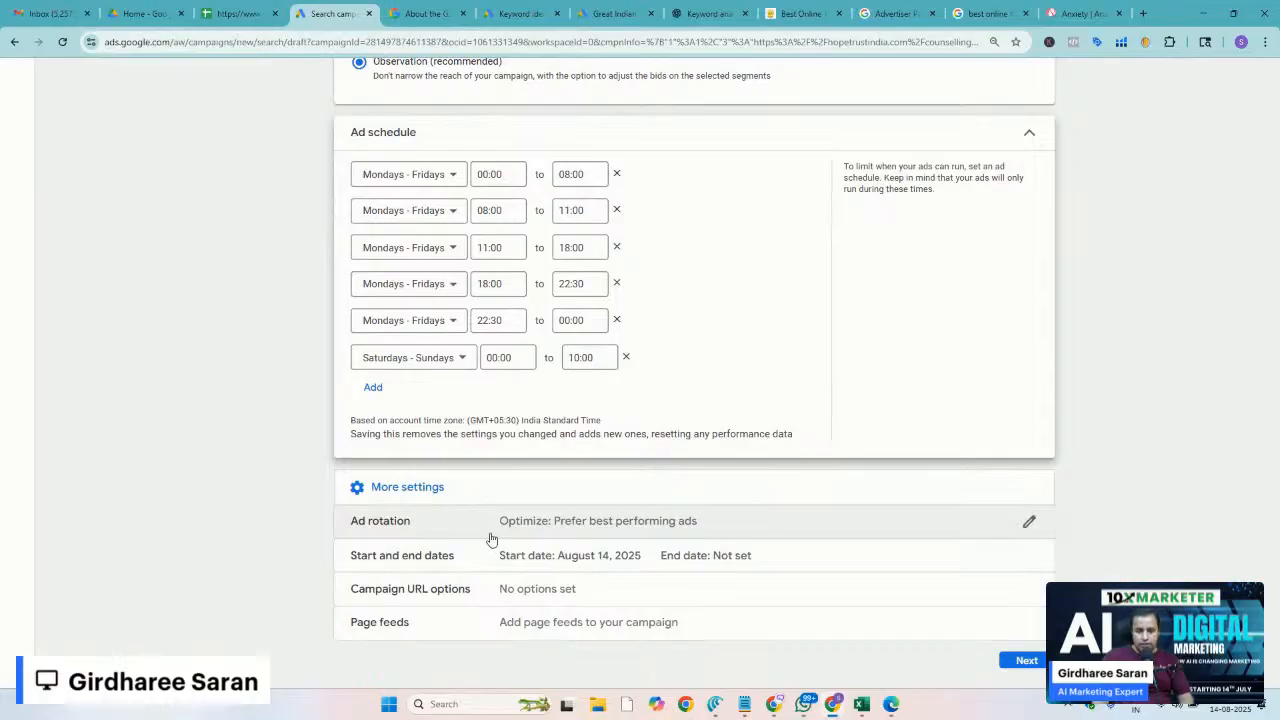
scroll(489, 538, up, 2)
scroll(490, 540, up, 1)
scroll(489, 537, right, 2)
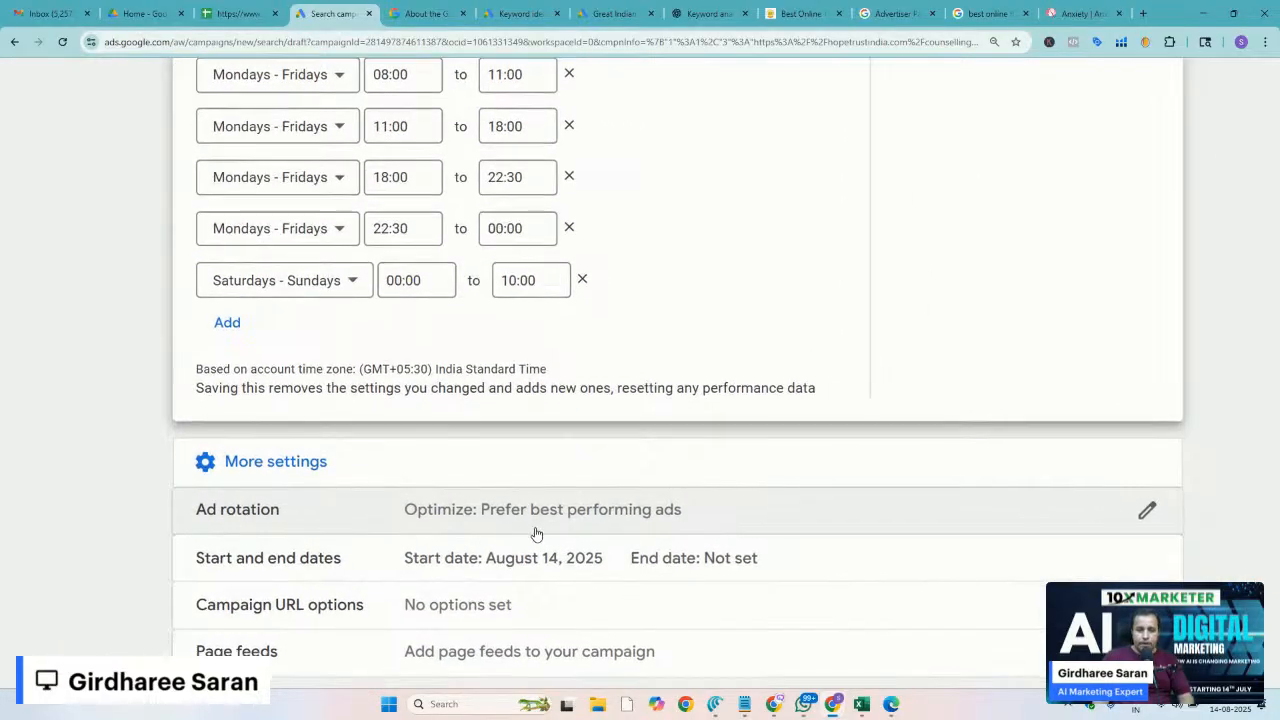
scroll(534, 531, down, 1)
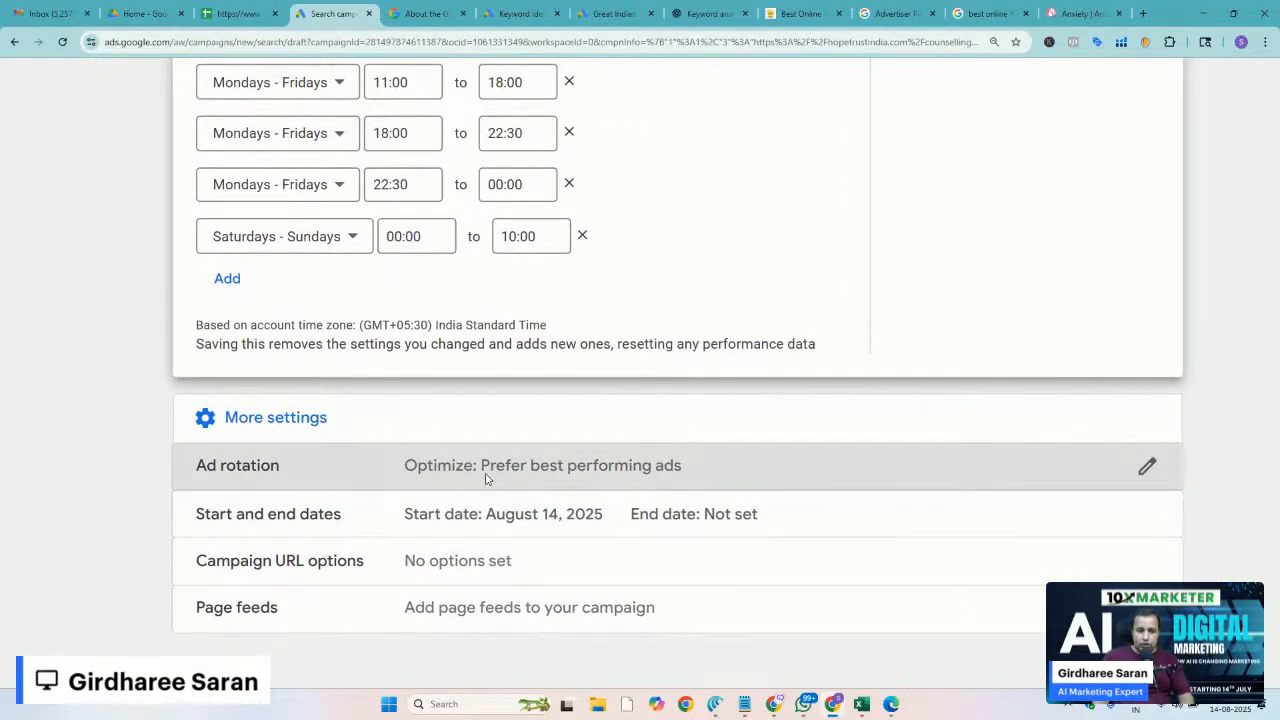
click(487, 479)
scroll(143, 543, down, 1)
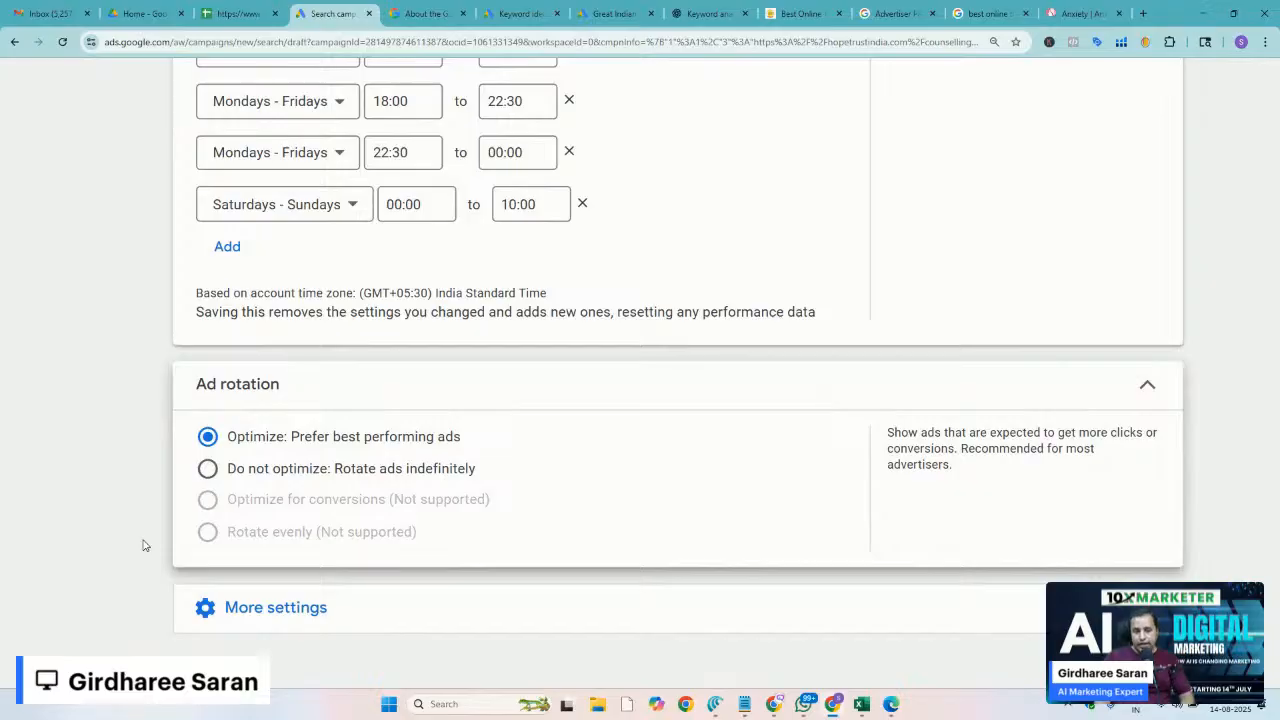
click(207, 469)
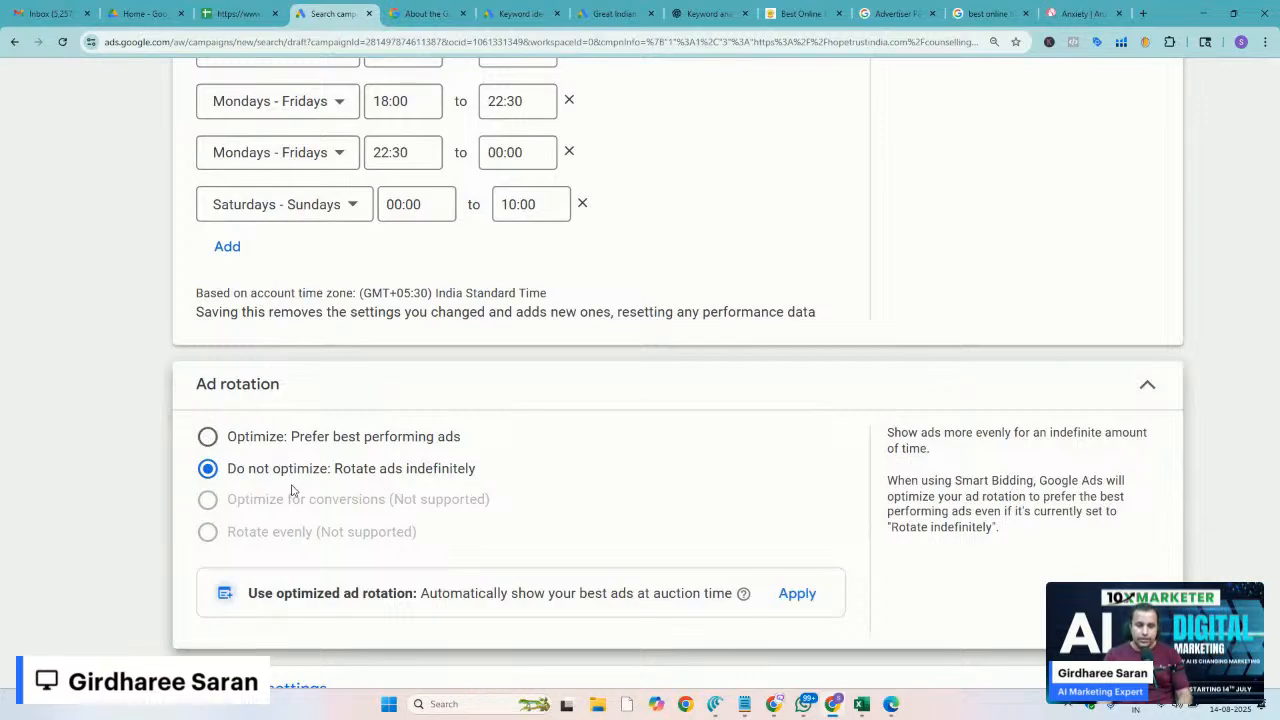
Switch ad rotation to "Optimize: Prefer best performing ads" and back to "Do not optimize: Rotate ads indefinitely"
scroll(292, 490, up, 3)
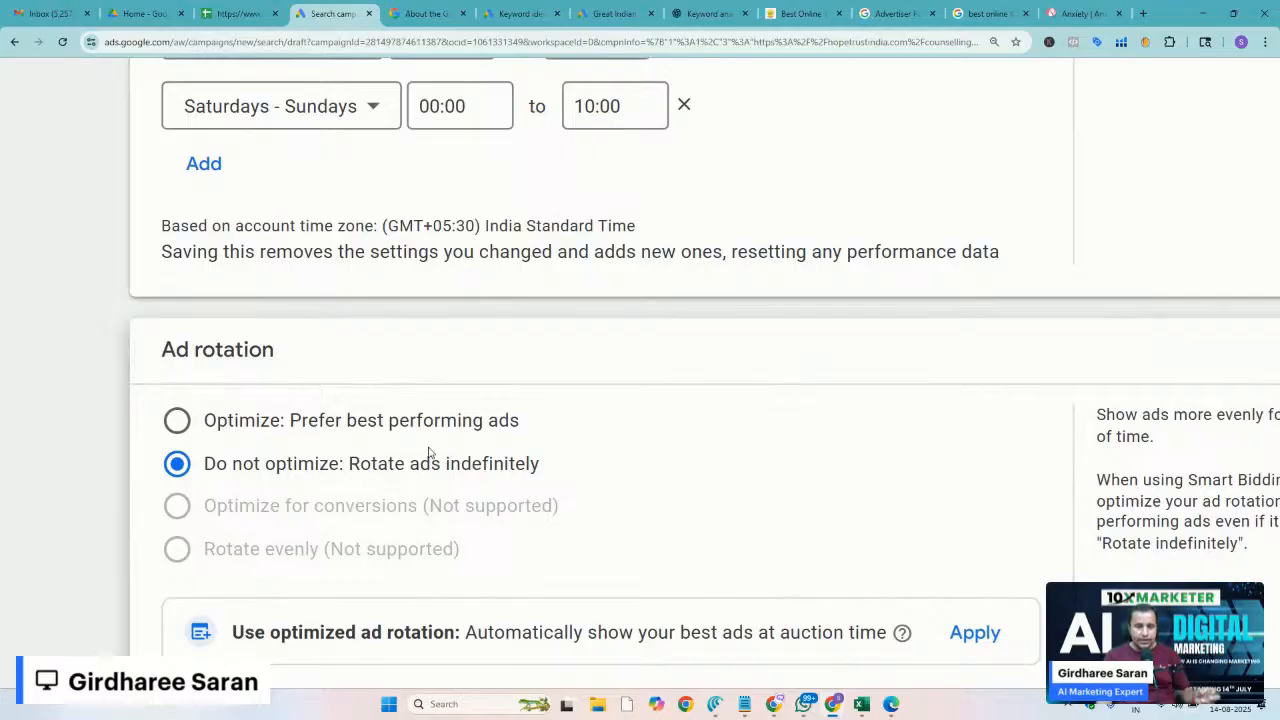
click(241, 430)
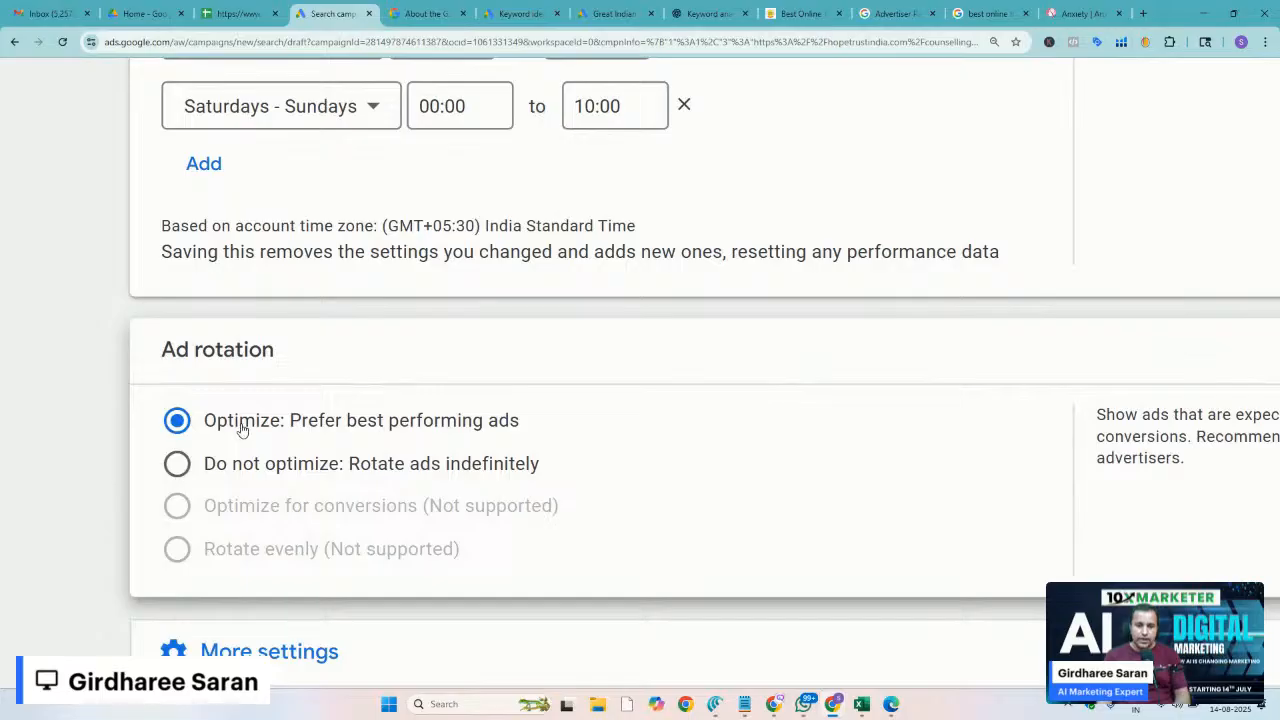
click(253, 467)
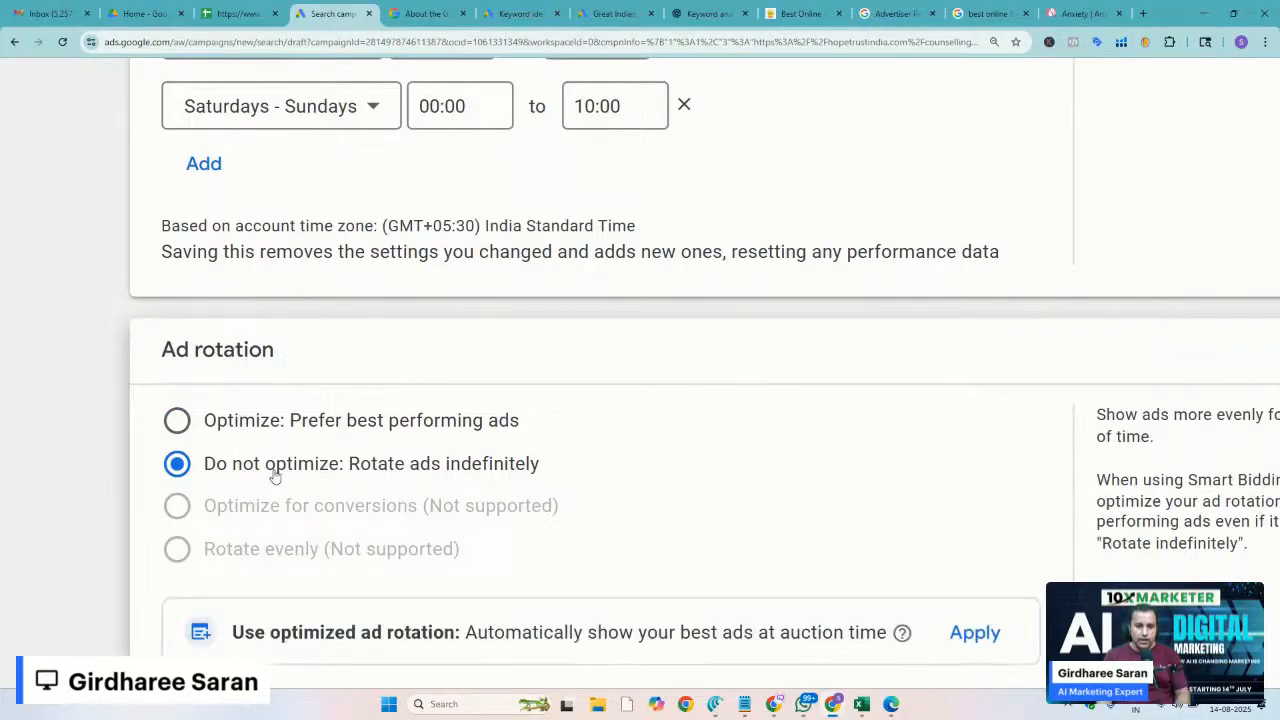
Apply the optimized ad rotation suggestion, and return the setting to "Do not optimize: Rotate ads indefinitely"
scroll(300, 475, down, 3)
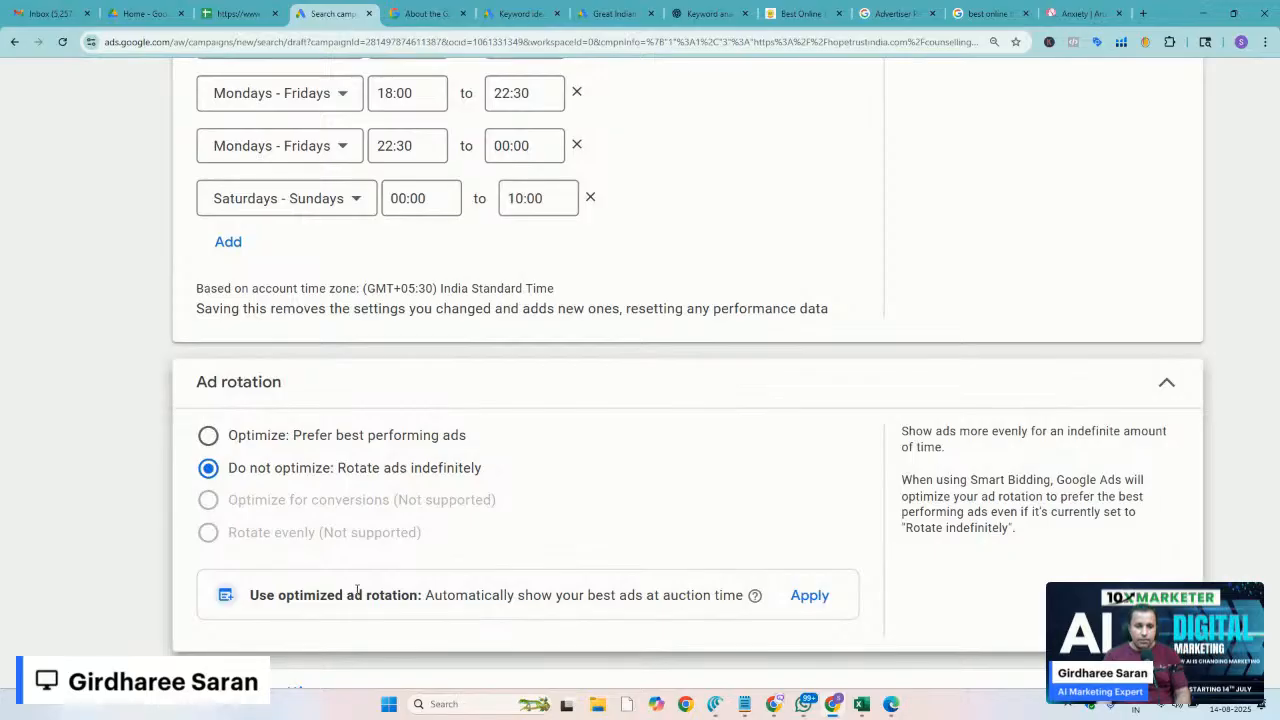
scroll(353, 592, up, 3)
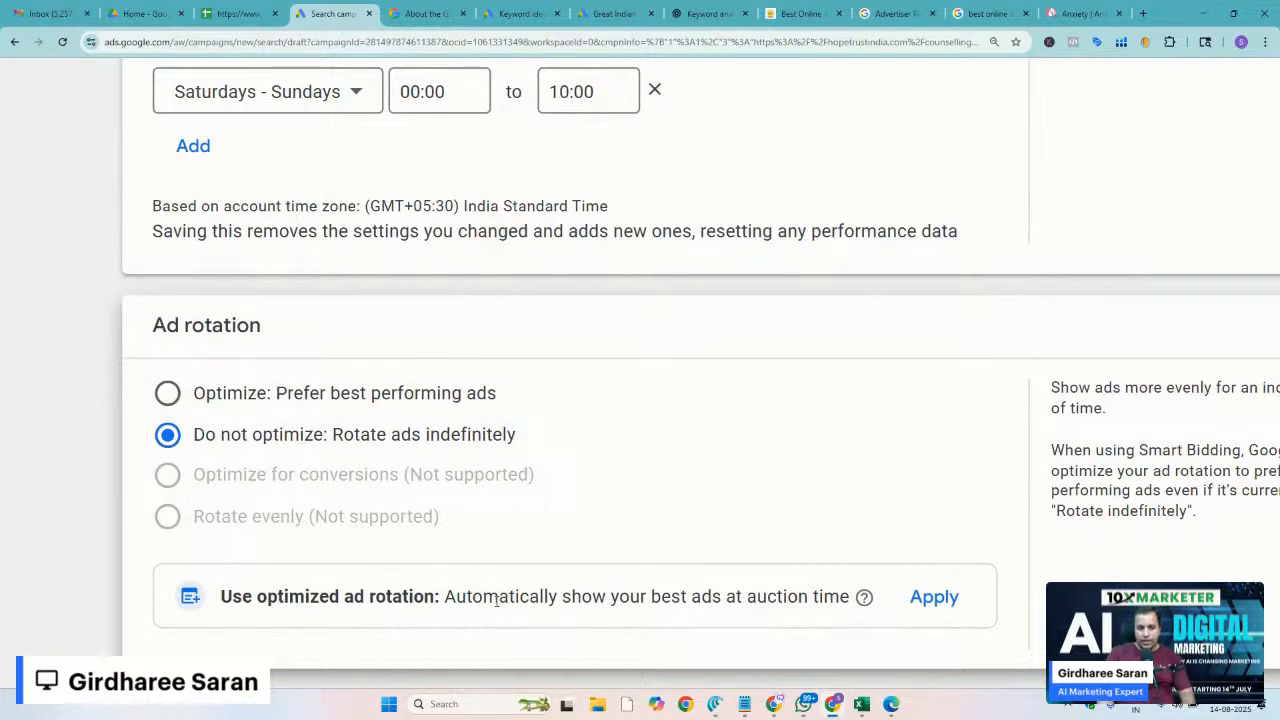
click(932, 598)
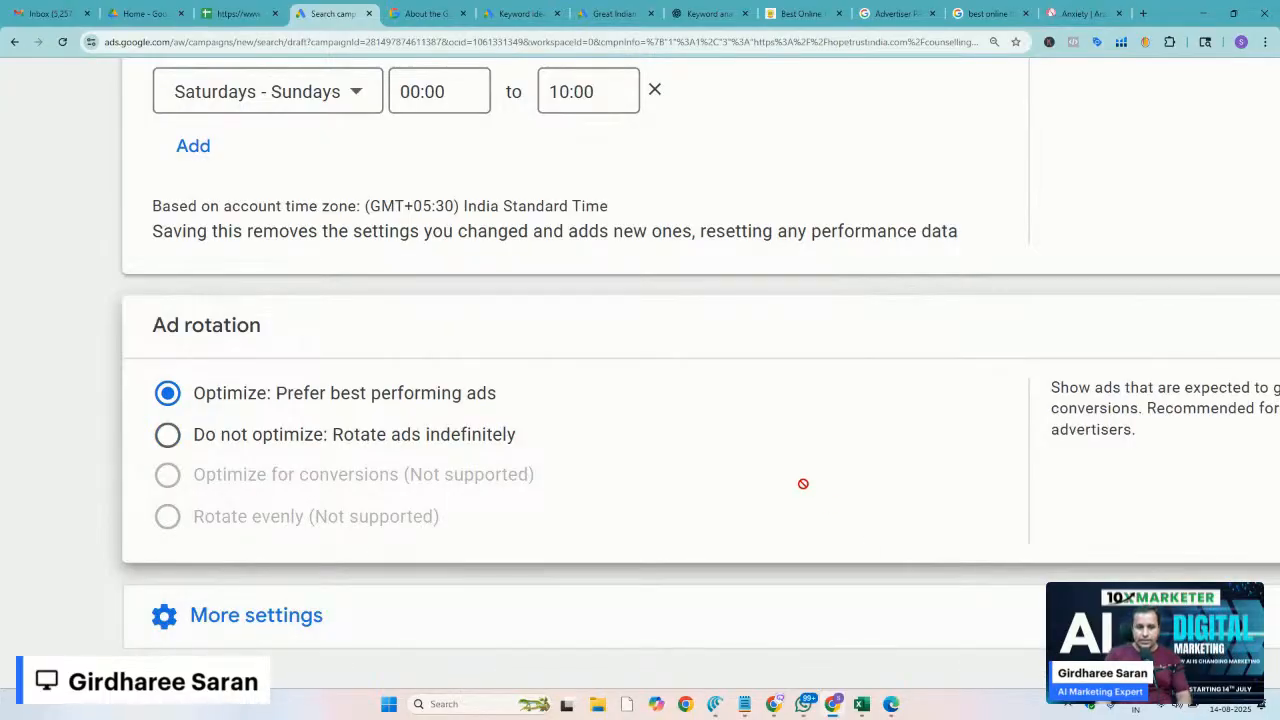
scroll(803, 484, down, 3)
key(Down)
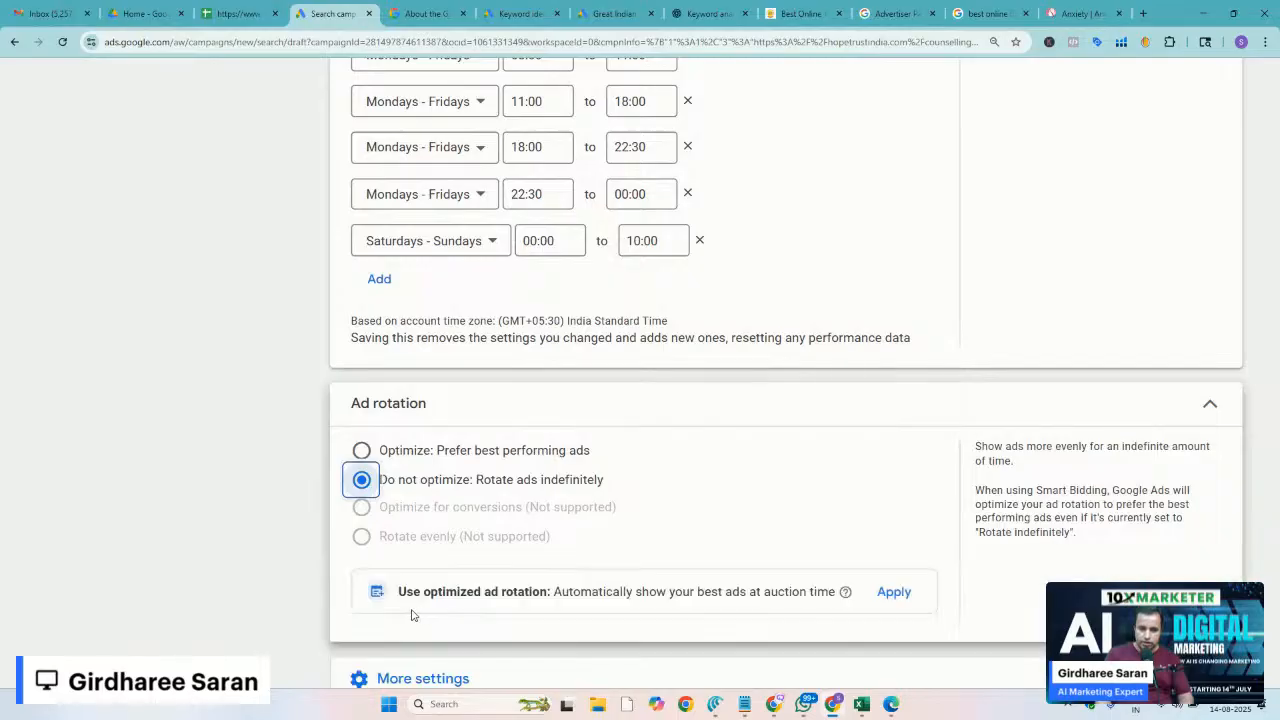
Open the campaign URL options and examine the tracking template, final URL suffix and custom parameter fields
scroll(360, 621, down, 1)
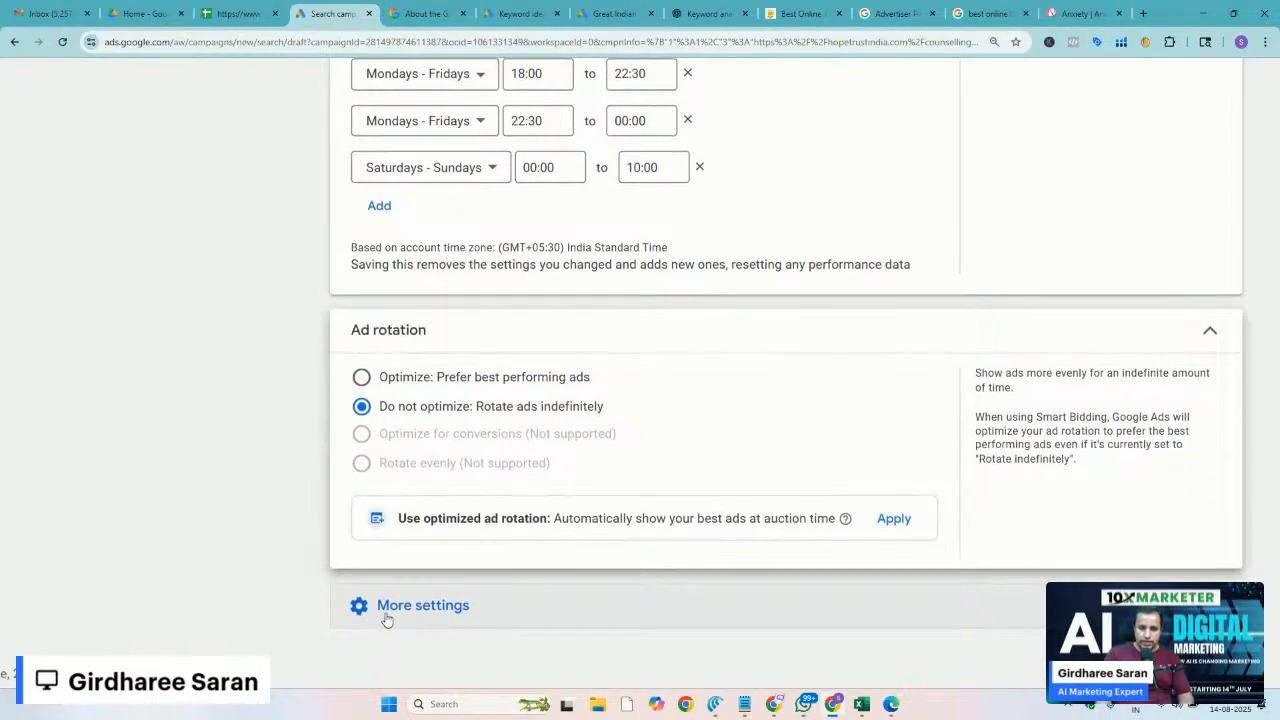
scroll(271, 591, down, 2)
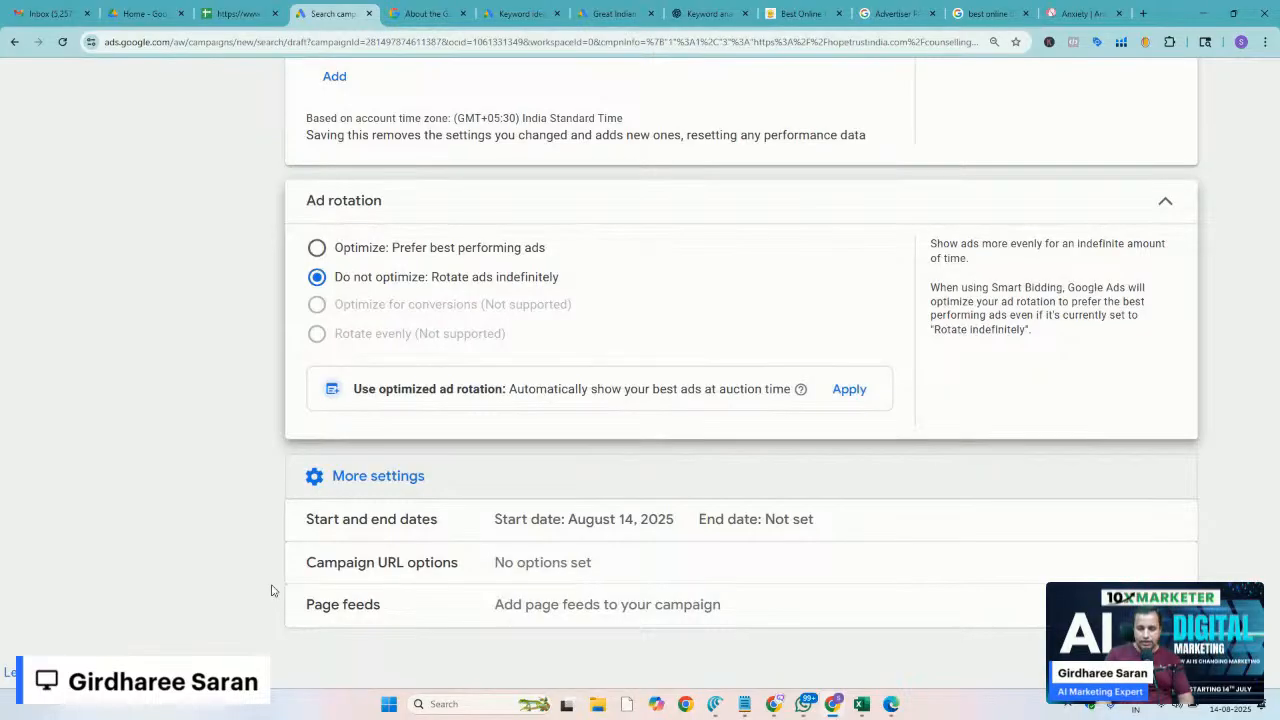
click(462, 580)
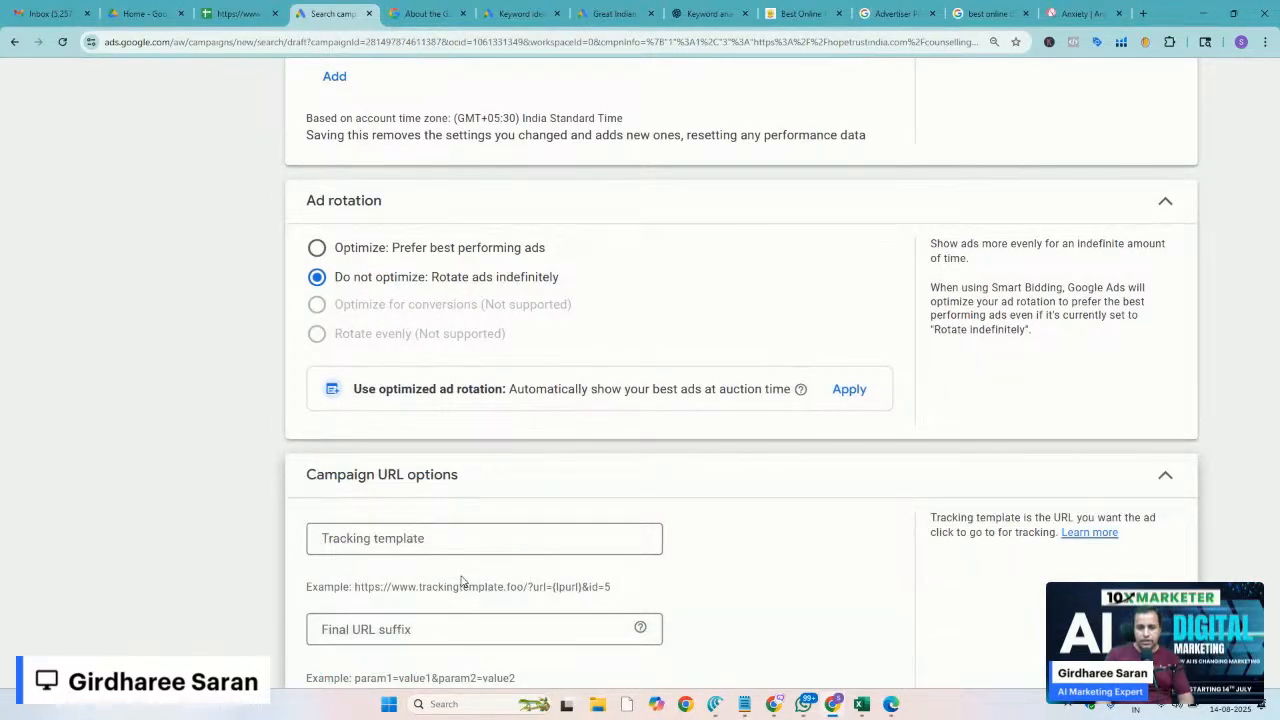
scroll(768, 510, down, 1)
scroll(768, 510, down, 2)
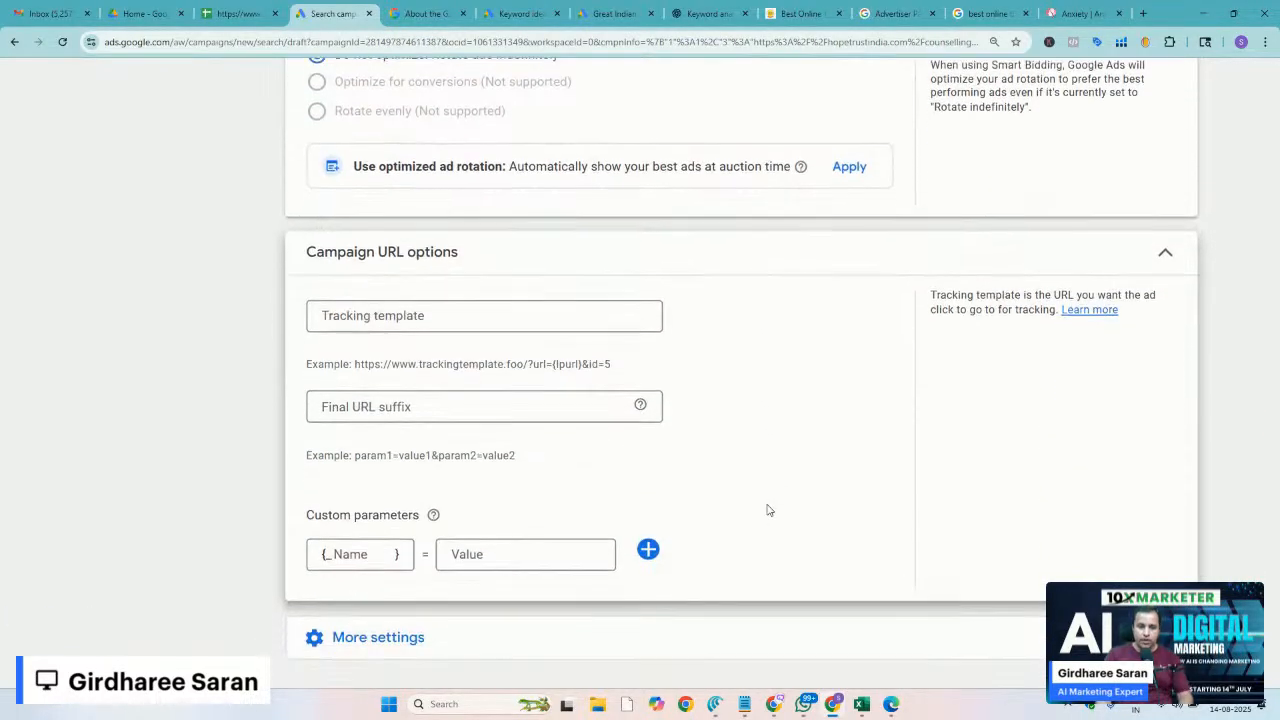
scroll(768, 510, up, 2)
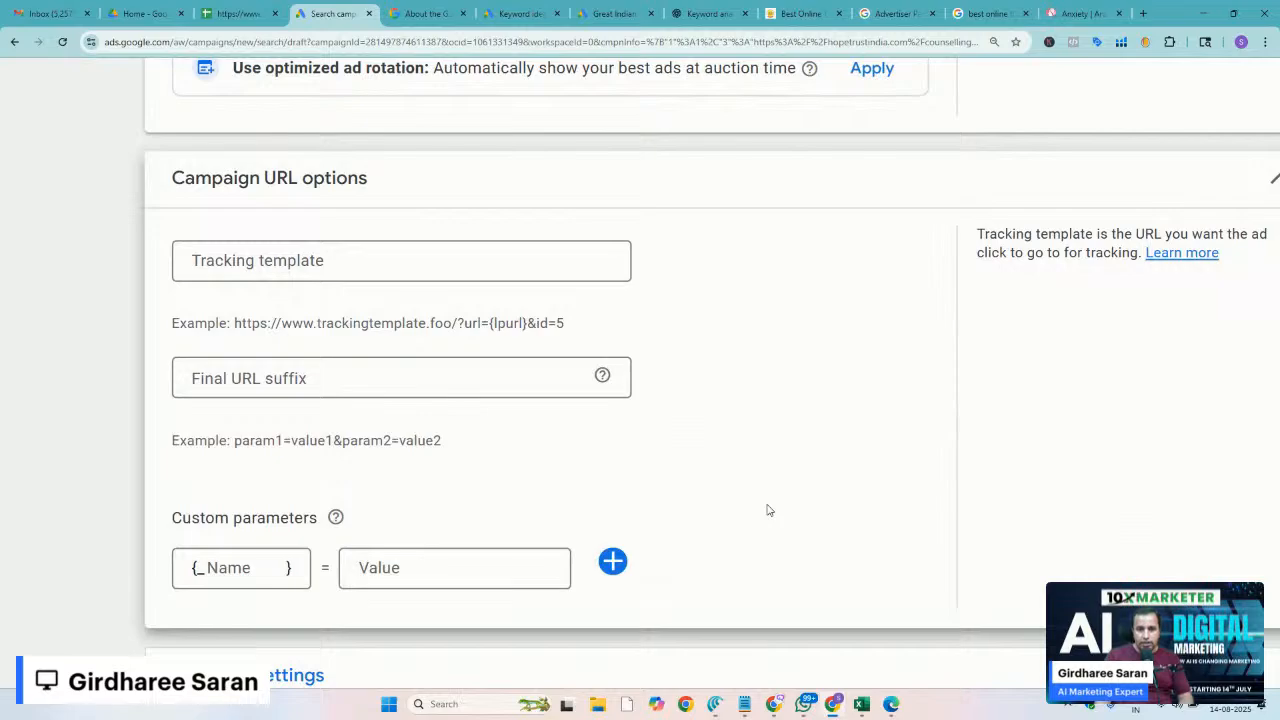
click(240, 261)
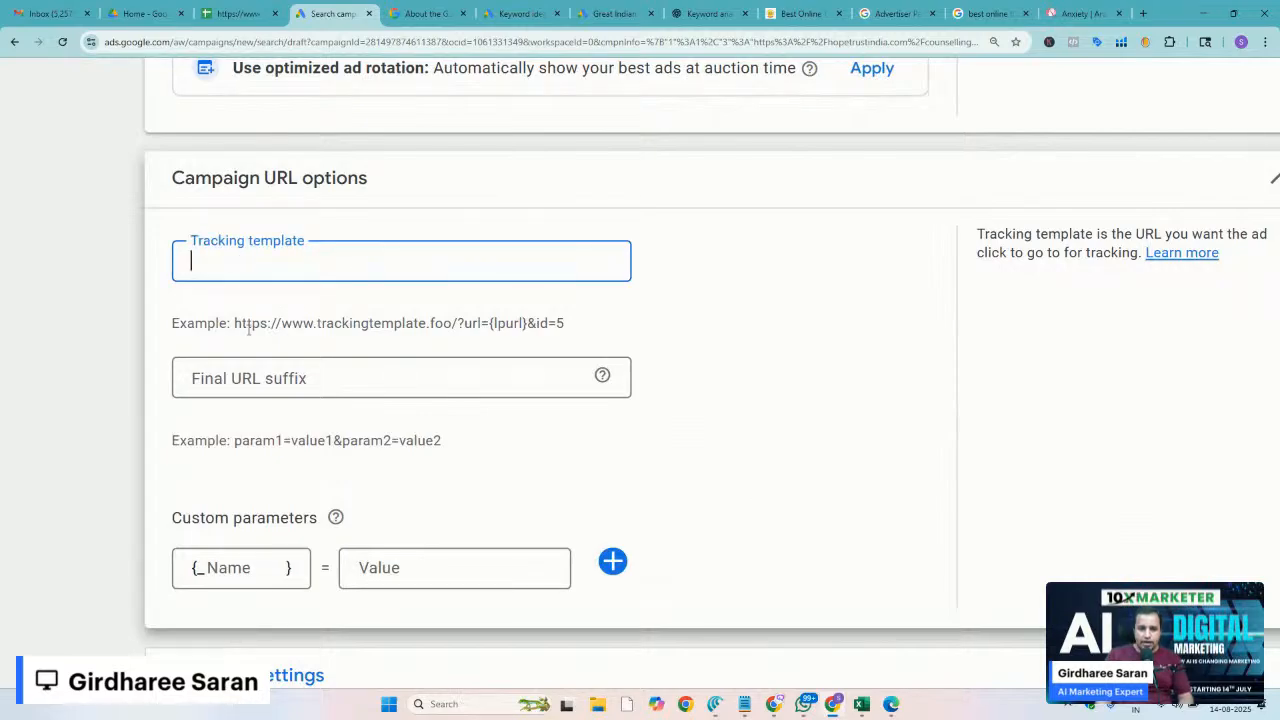
click(223, 372)
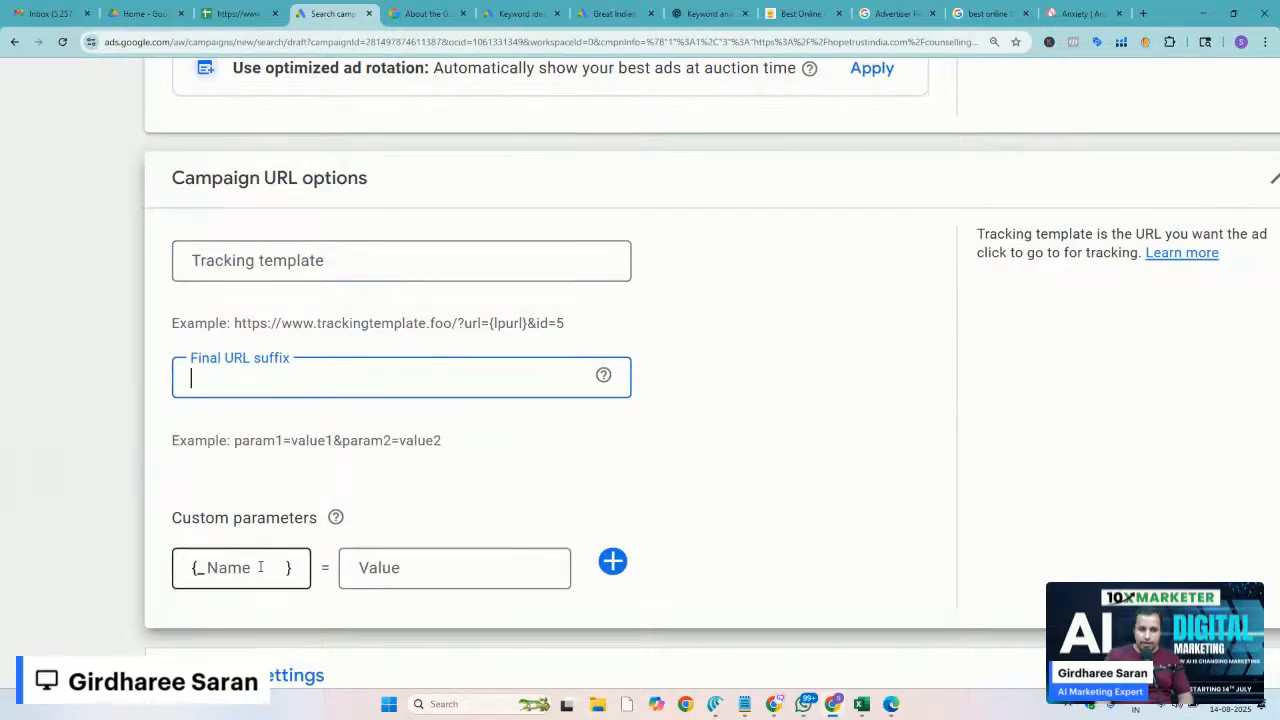
click(717, 508)
scroll(720, 503, down, 1)
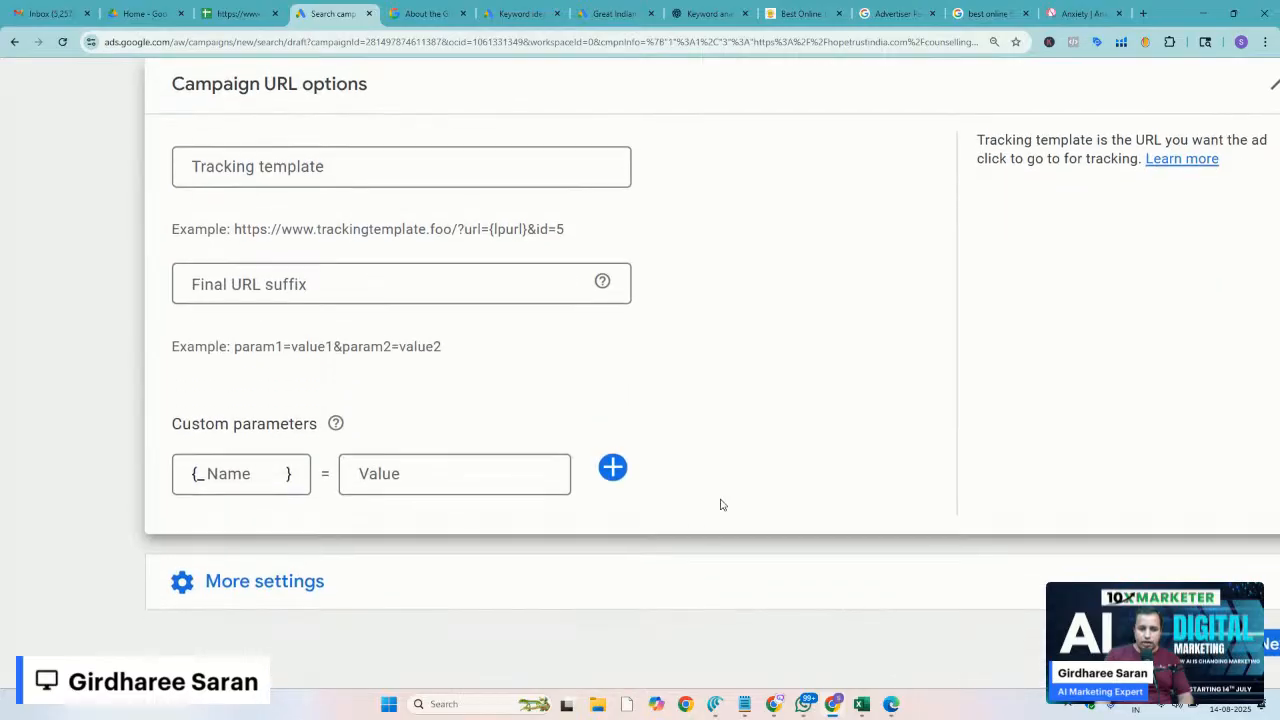
Add a second custom parameter row to the campaign URL options and expand the remaining additional campaign settings
click(613, 467)
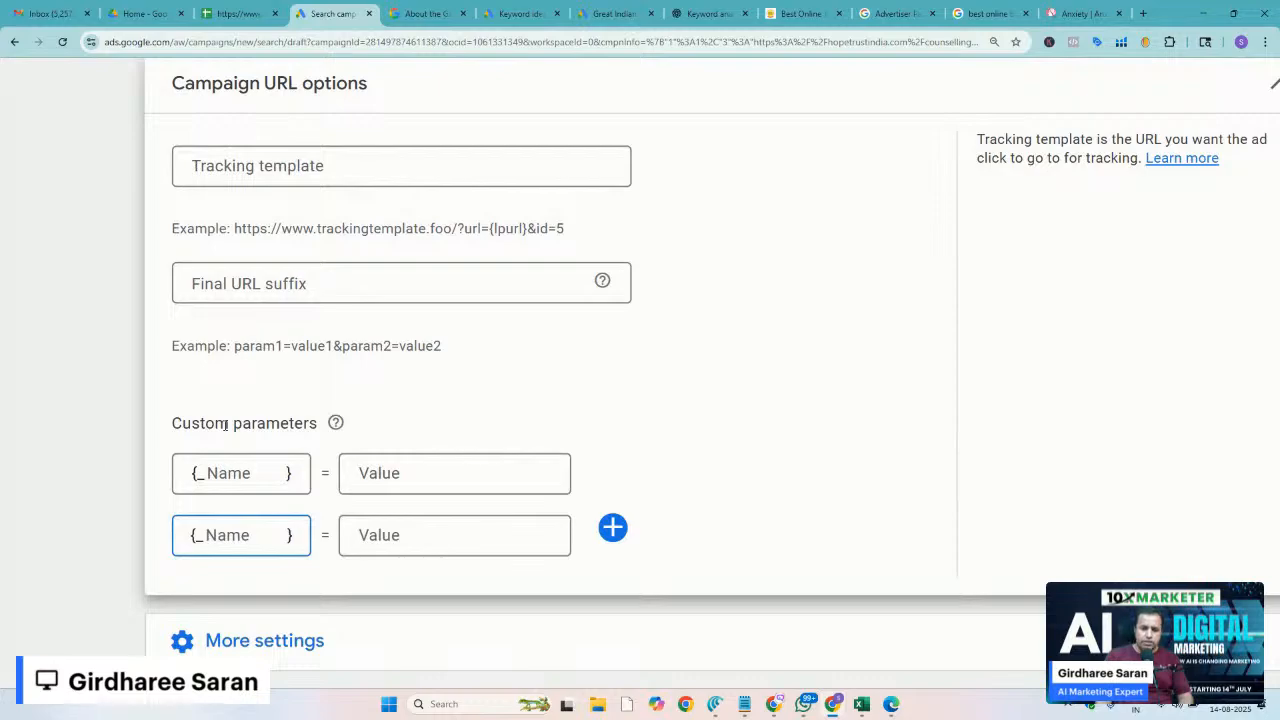
scroll(225, 426, down, 1)
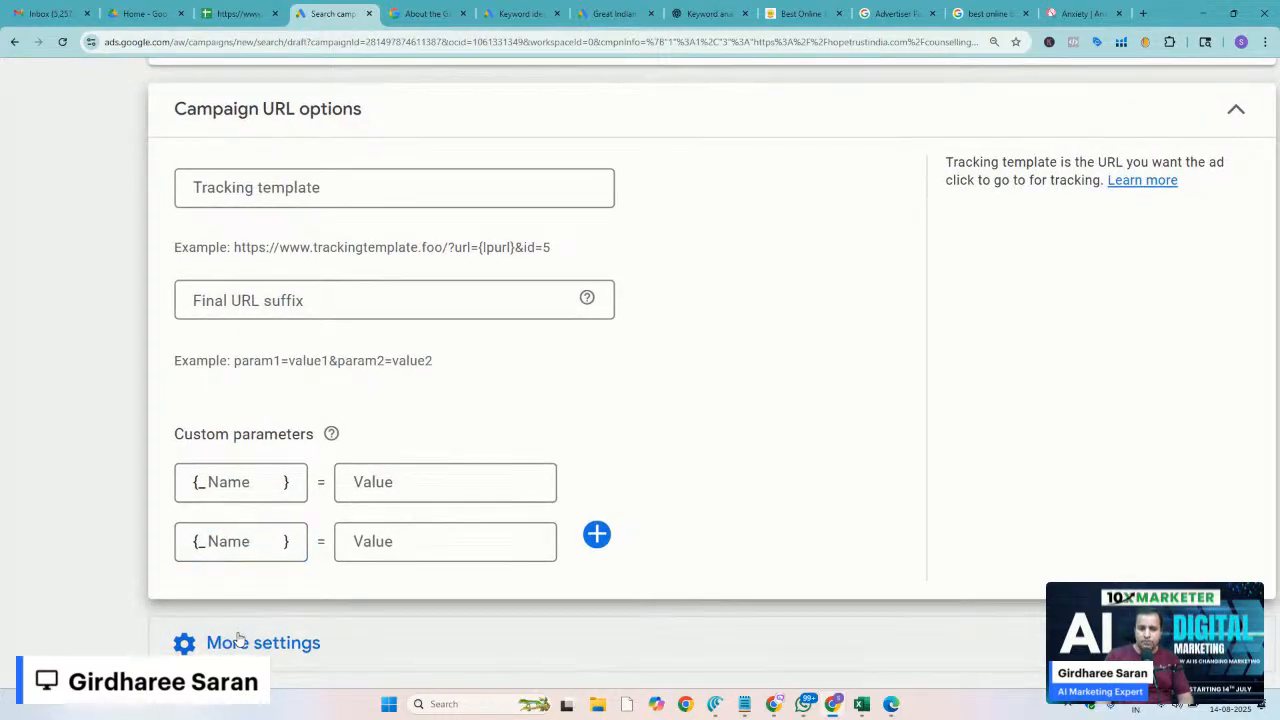
scroll(75, 530, down, 1)
scroll(74, 530, down, 2)
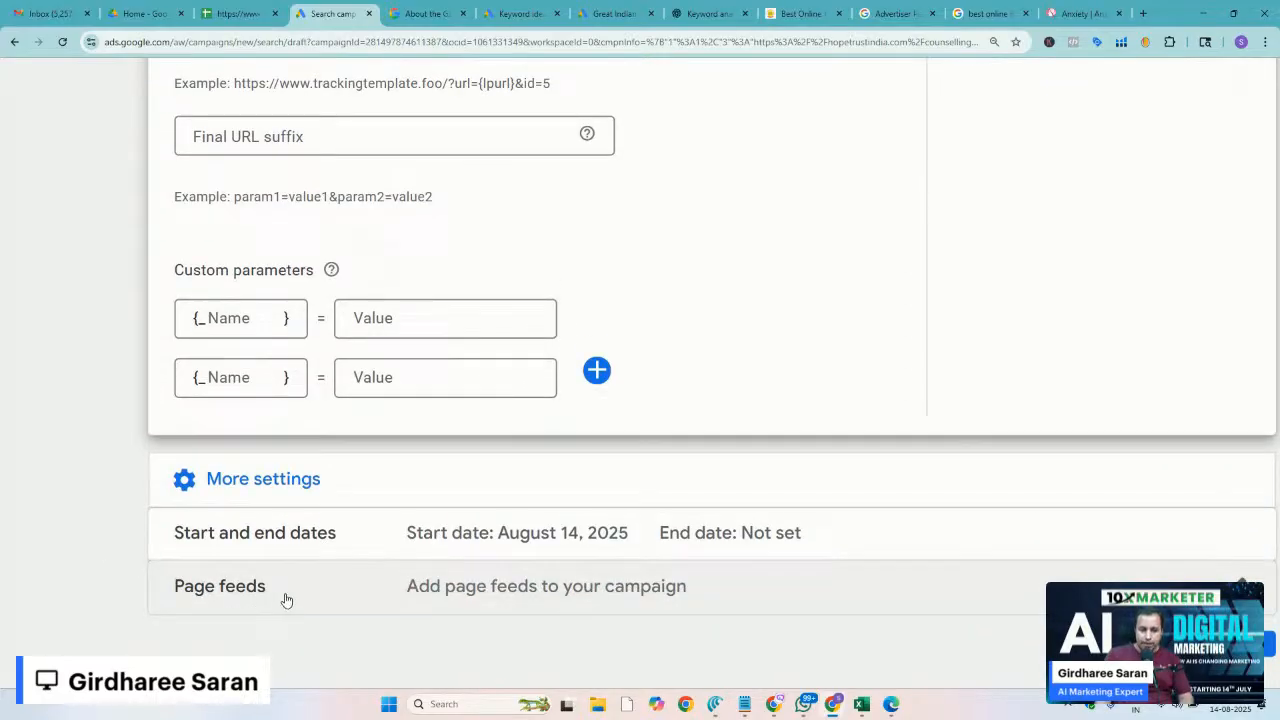
scroll(286, 600, right, 1)
scroll(286, 600, right, 1)
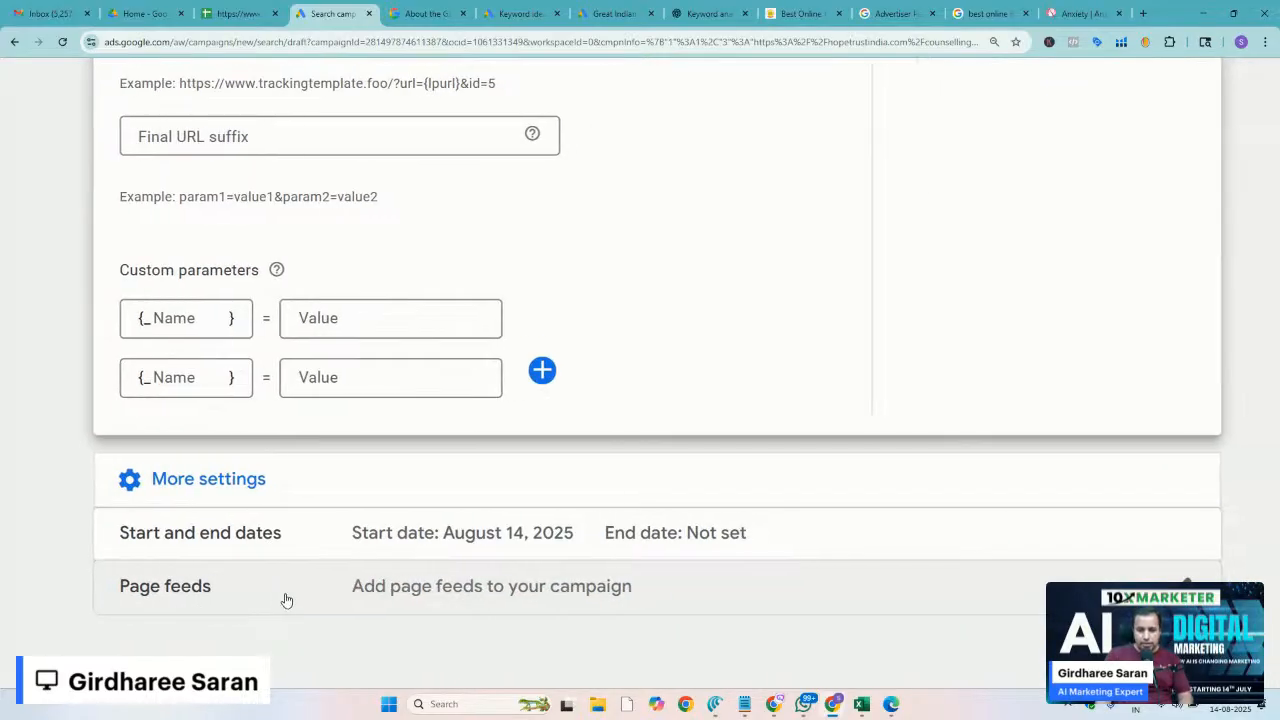
Expand the page feeds setting, examine its option for specifying campaign URLs, and show more settings
click(396, 596)
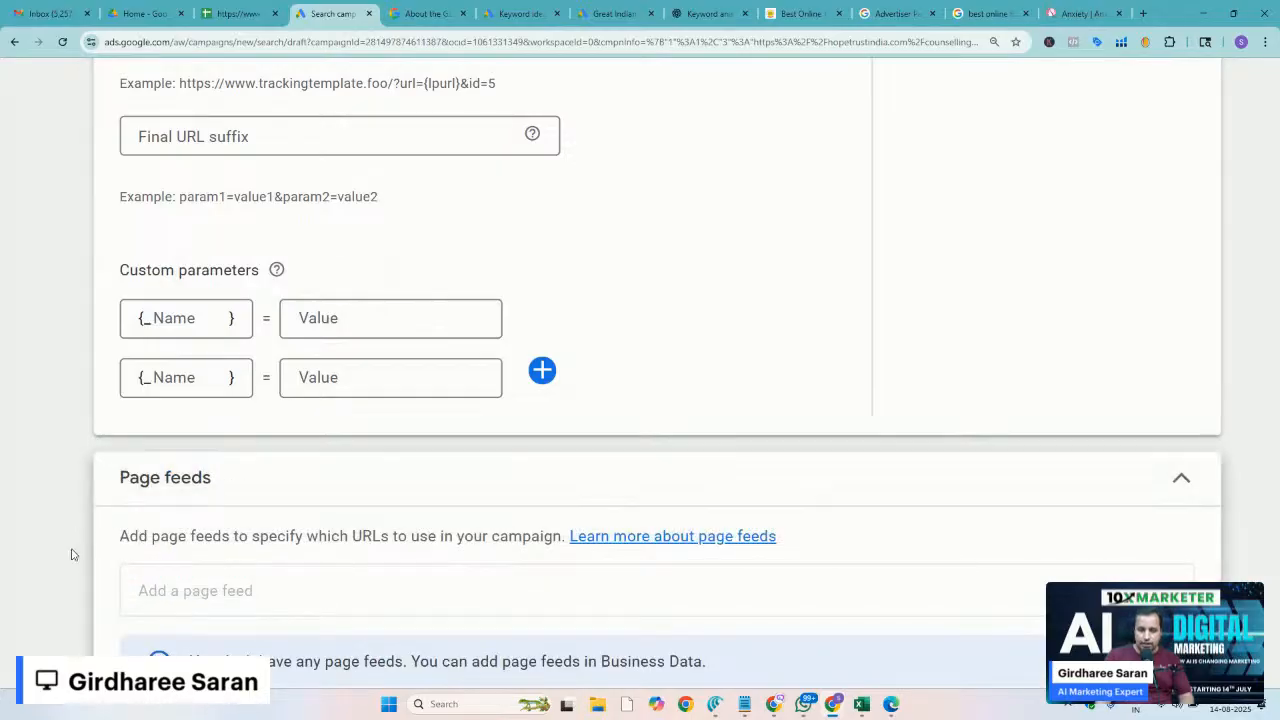
scroll(69, 557, down, 1)
scroll(69, 557, down, 2)
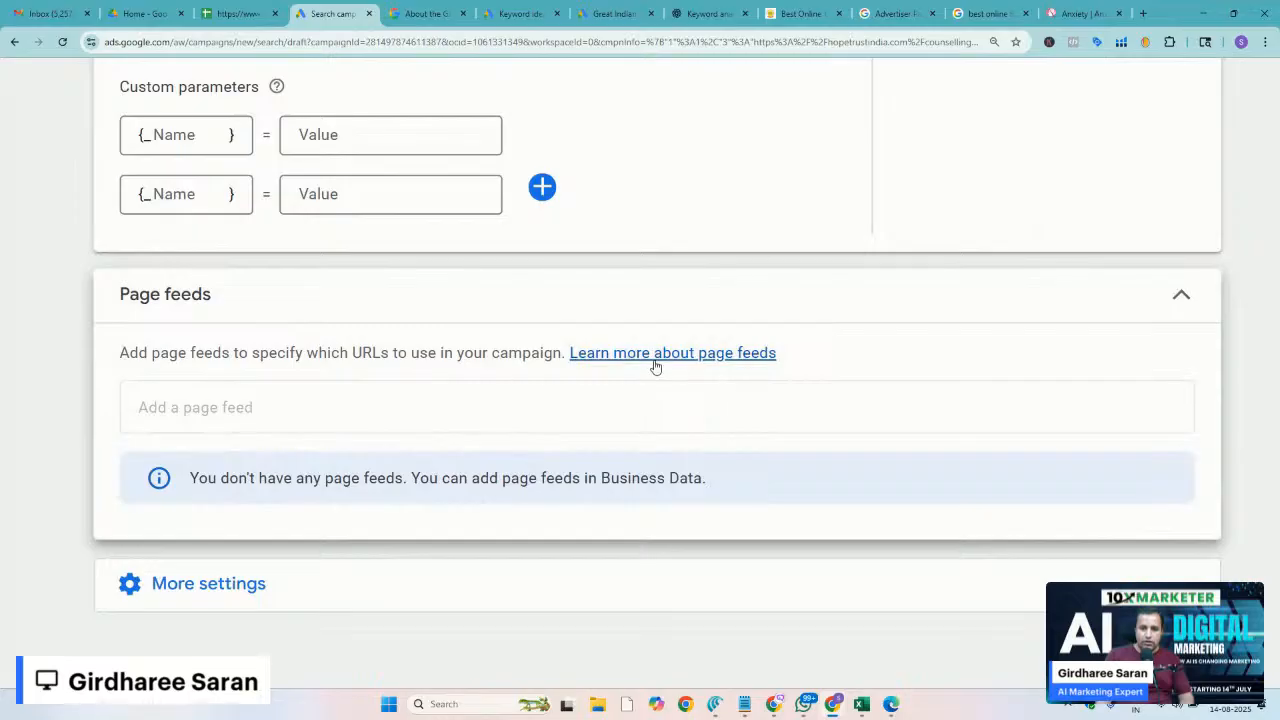
click(223, 583)
Continue to the AI Max stage of the campaign setup and examine its benefits and optimization toggle
scroll(30, 567, down, 1)
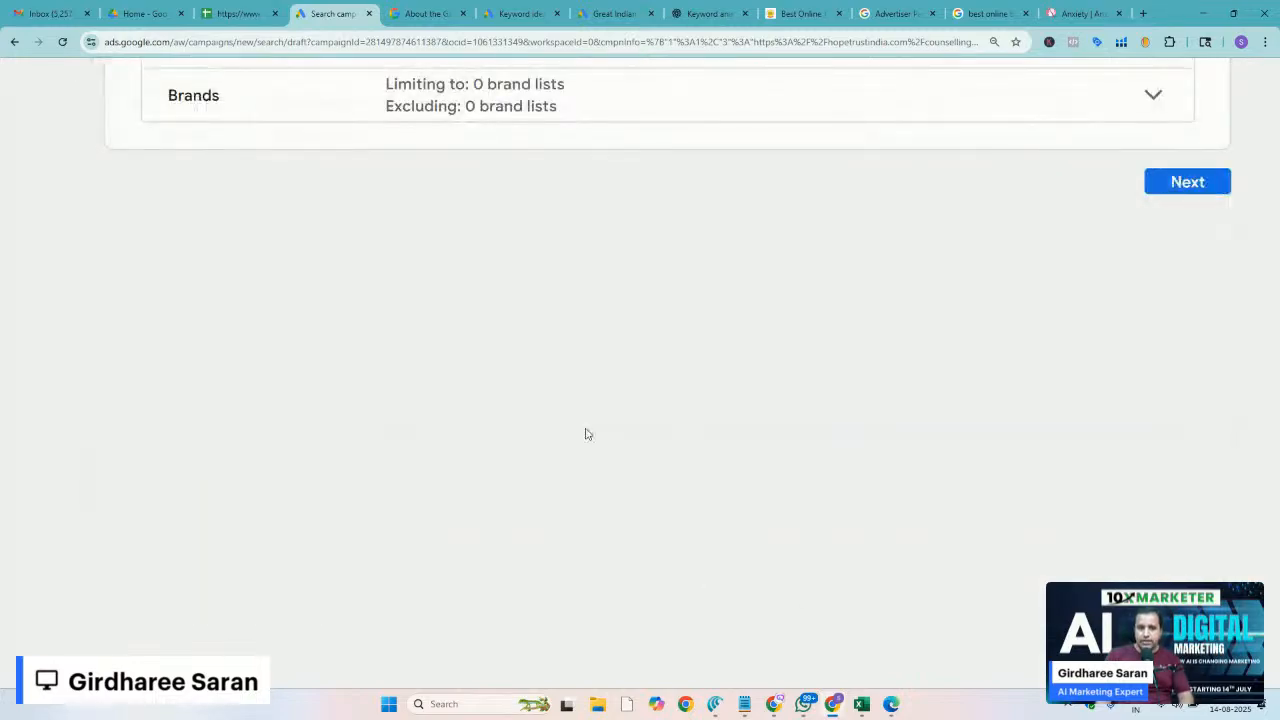
scroll(587, 434, down, 5)
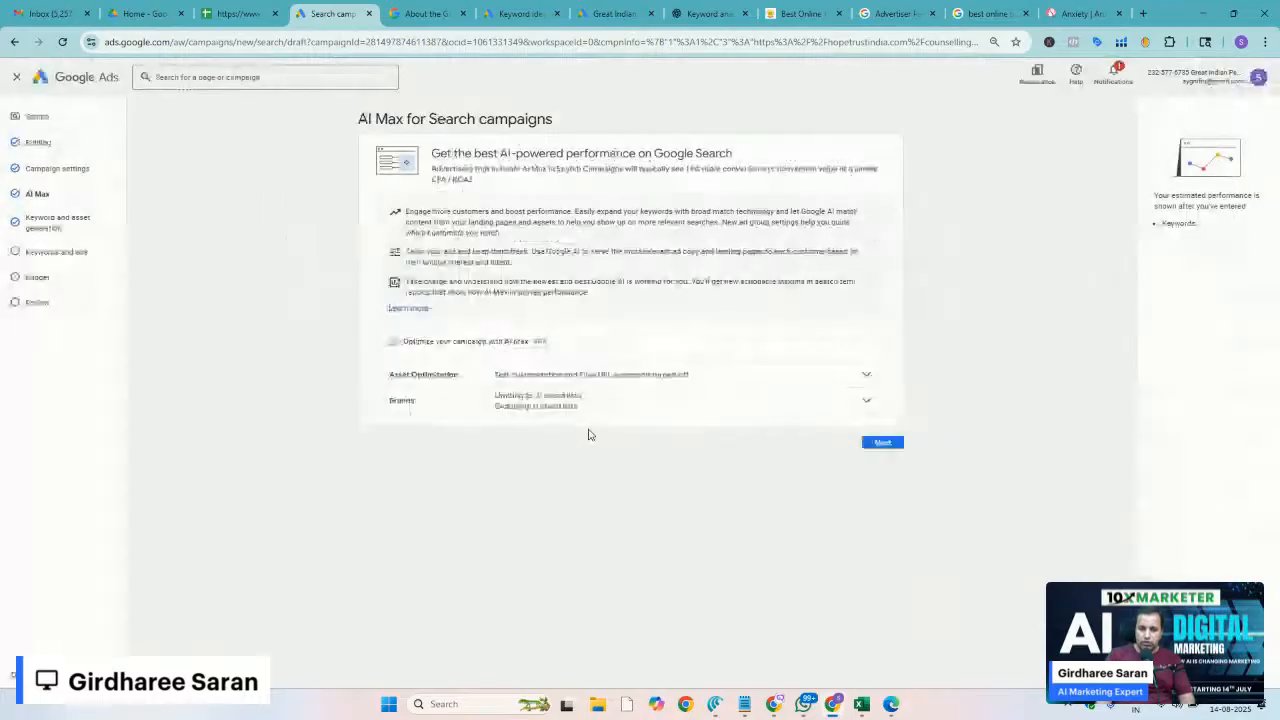
scroll(671, 202, up, 5)
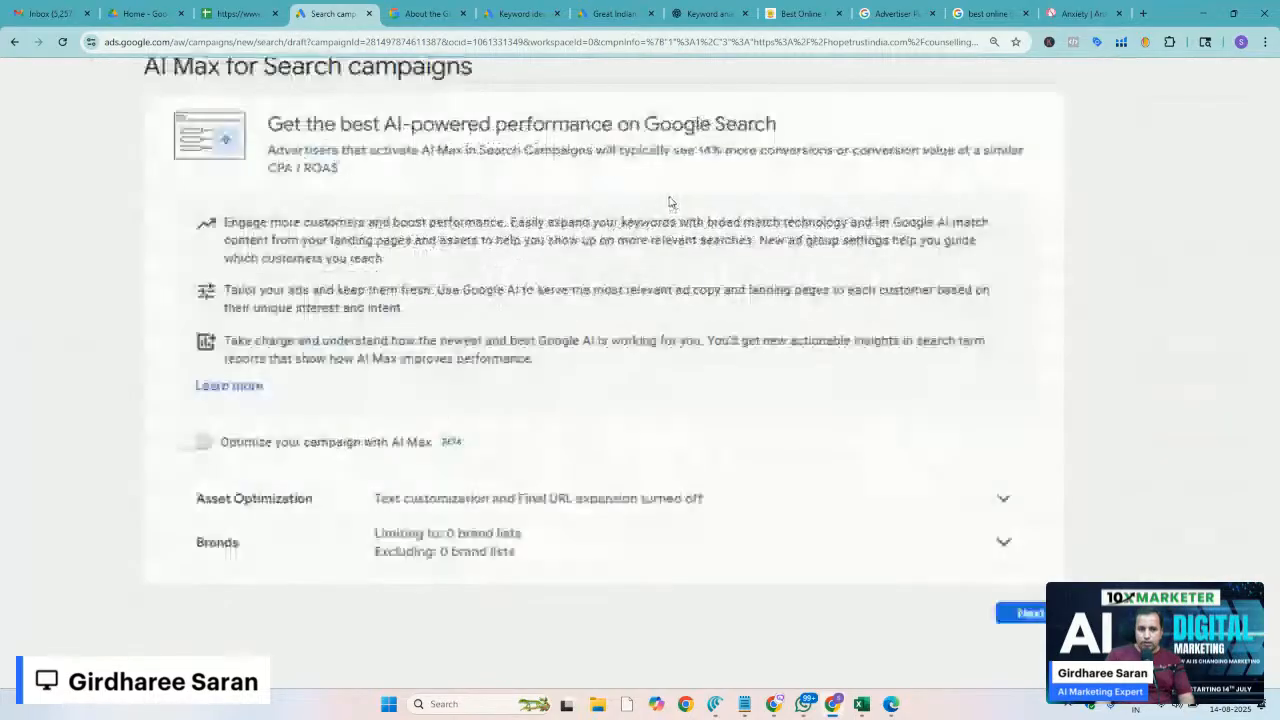
scroll(671, 202, left, 1)
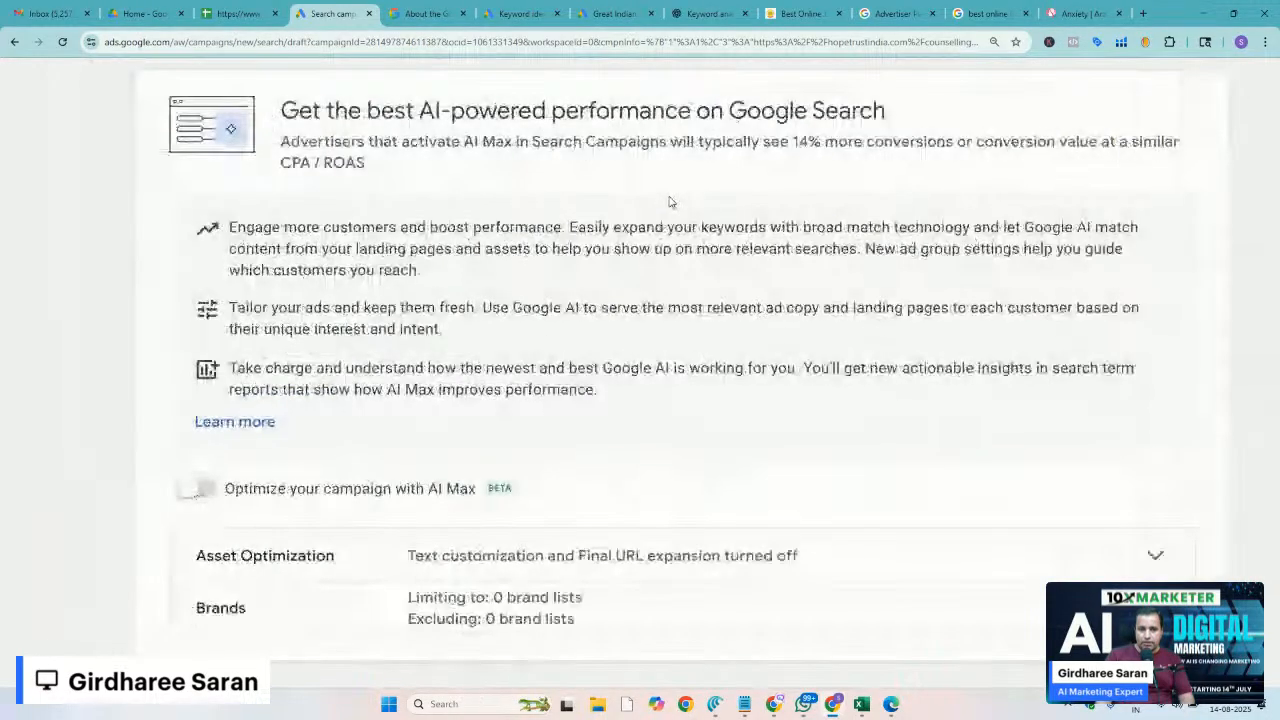
scroll(671, 202, up, 1)
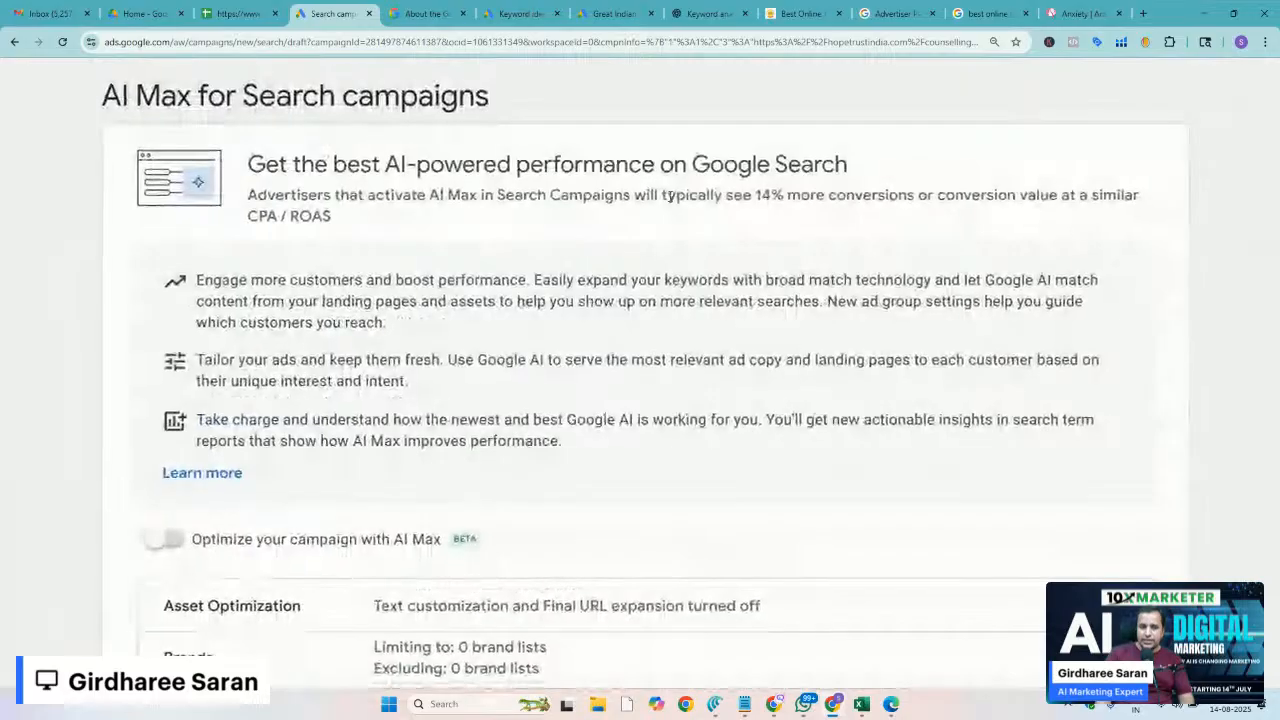
scroll(669, 197, up, 1)
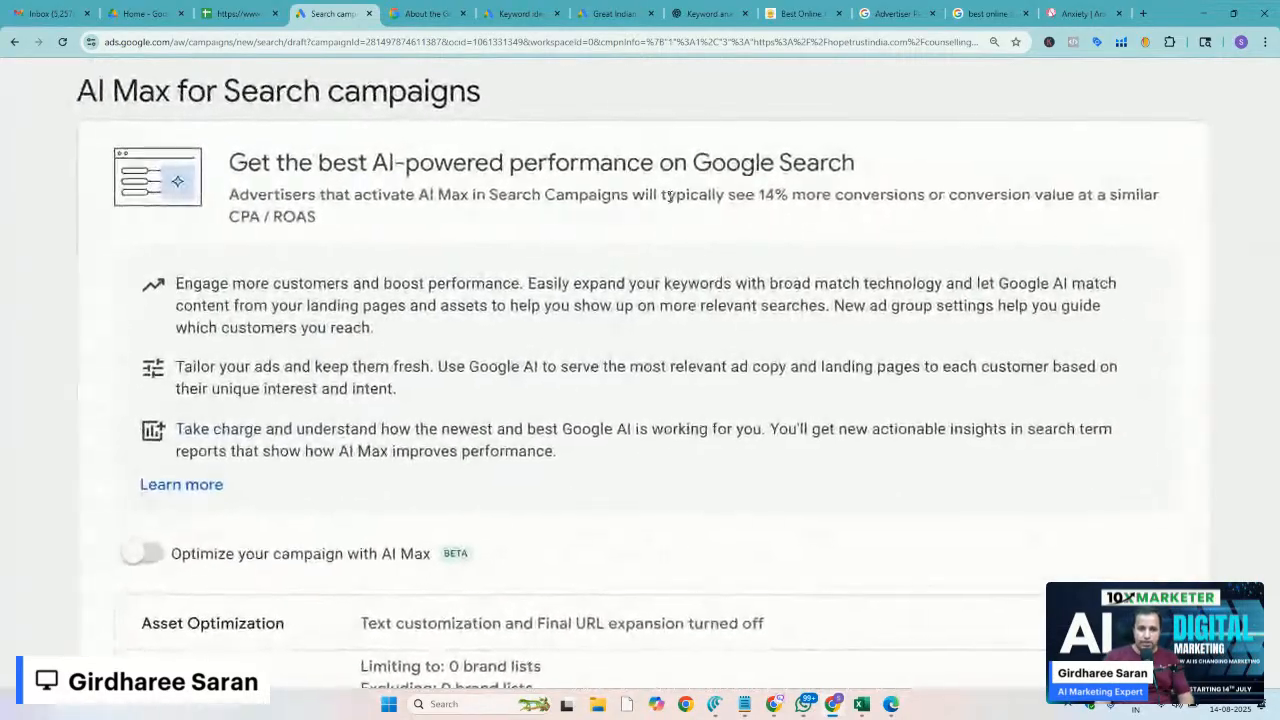
scroll(441, 287, down, 1)
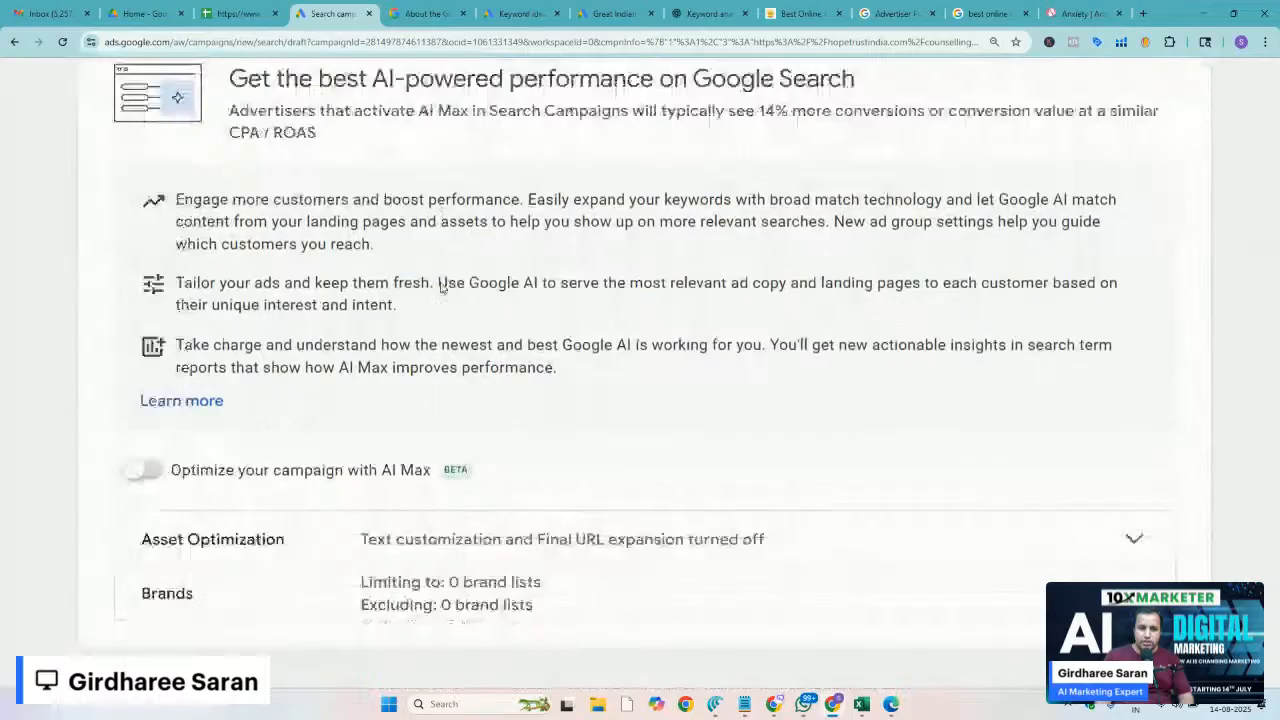
scroll(441, 287, down, 2)
Expand the Asset Optimization section and examine the text customization and Final URL options
click(412, 345)
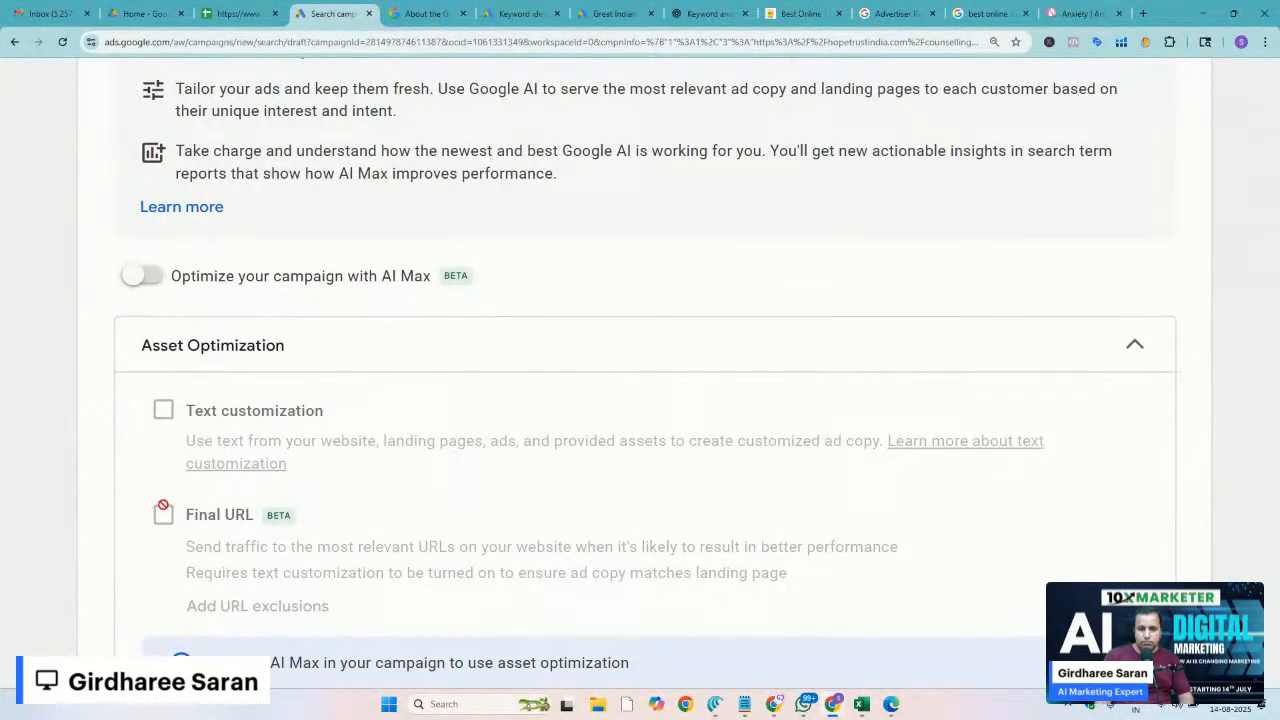
scroll(102, 461, down, 1)
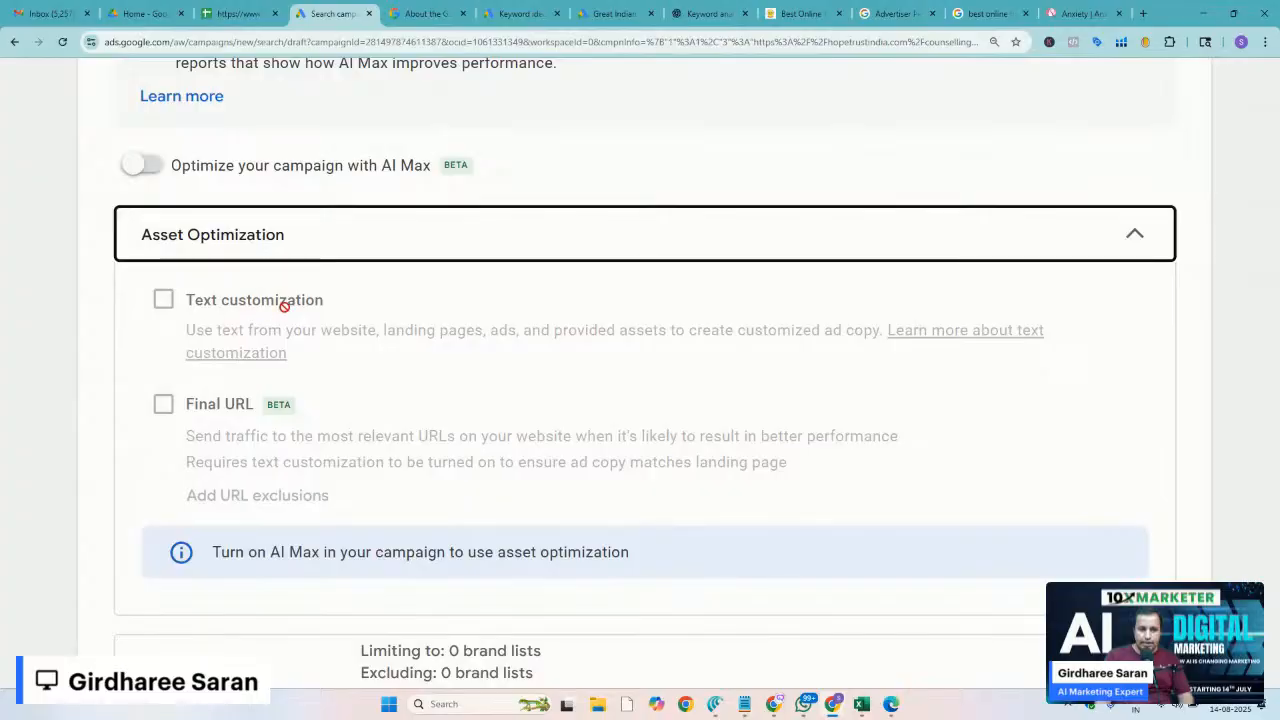
scroll(280, 341, up, 1)
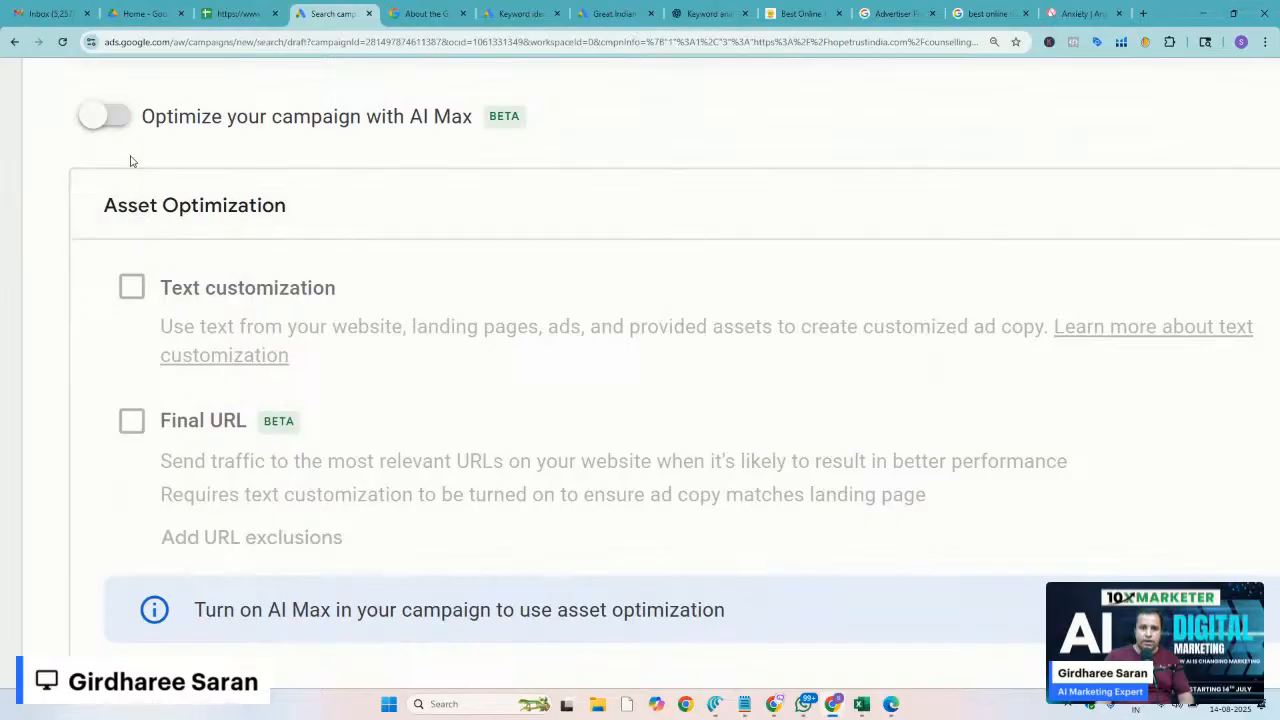
Turn on AI Max optimization for the campaign, with Text customization and Final URL enabled
click(118, 123)
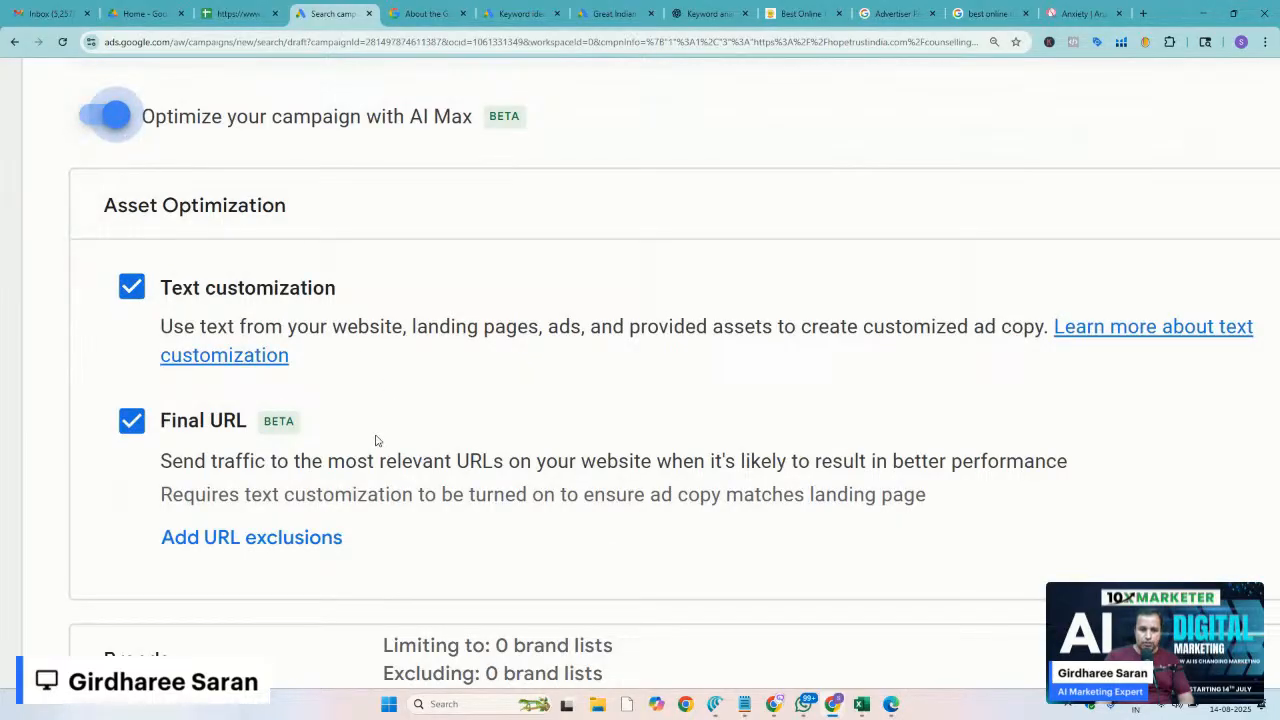
Open the URL exclusions form under Asset Optimization, look over its options, and close it without adding any exclusions
click(252, 540)
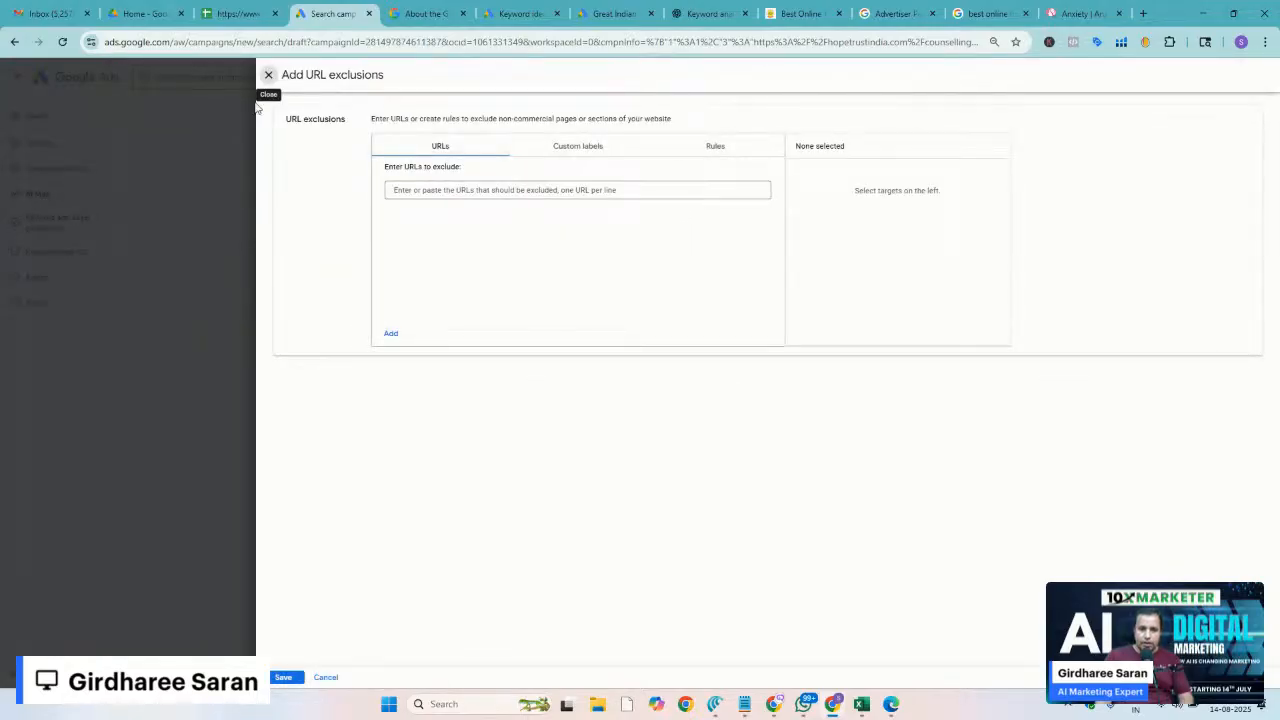
click(270, 77)
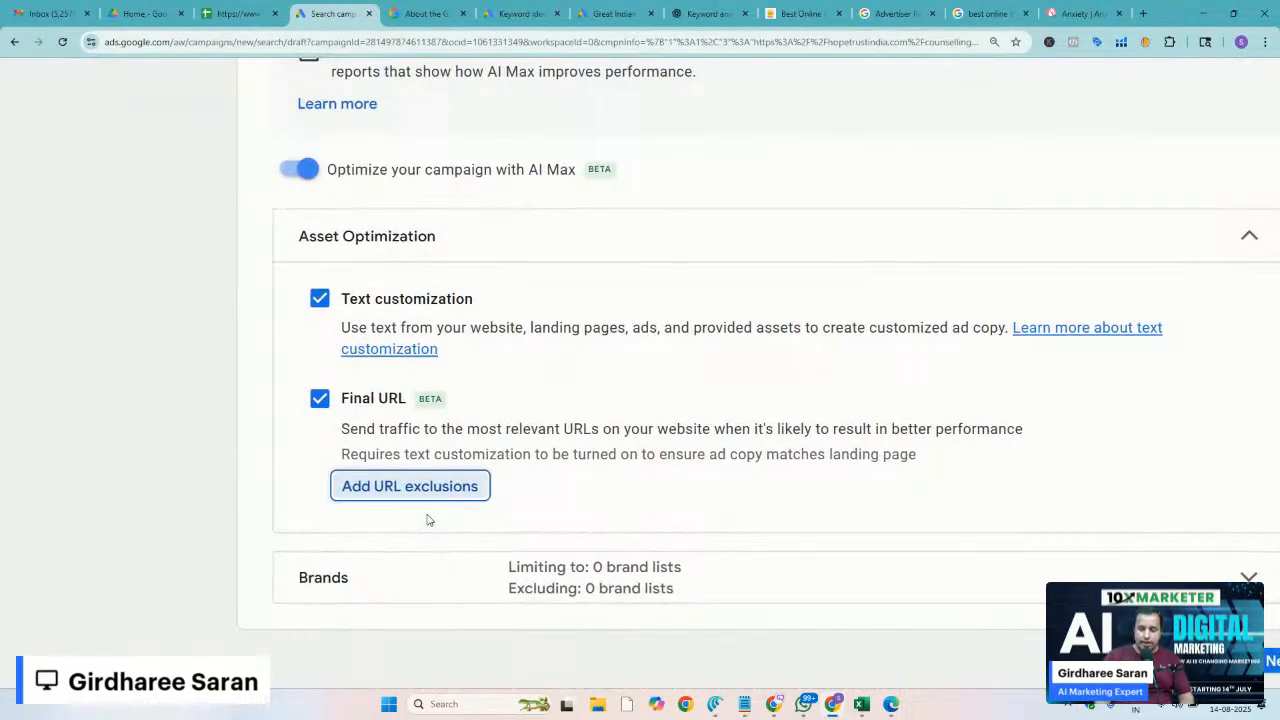
scroll(429, 520, right, 1)
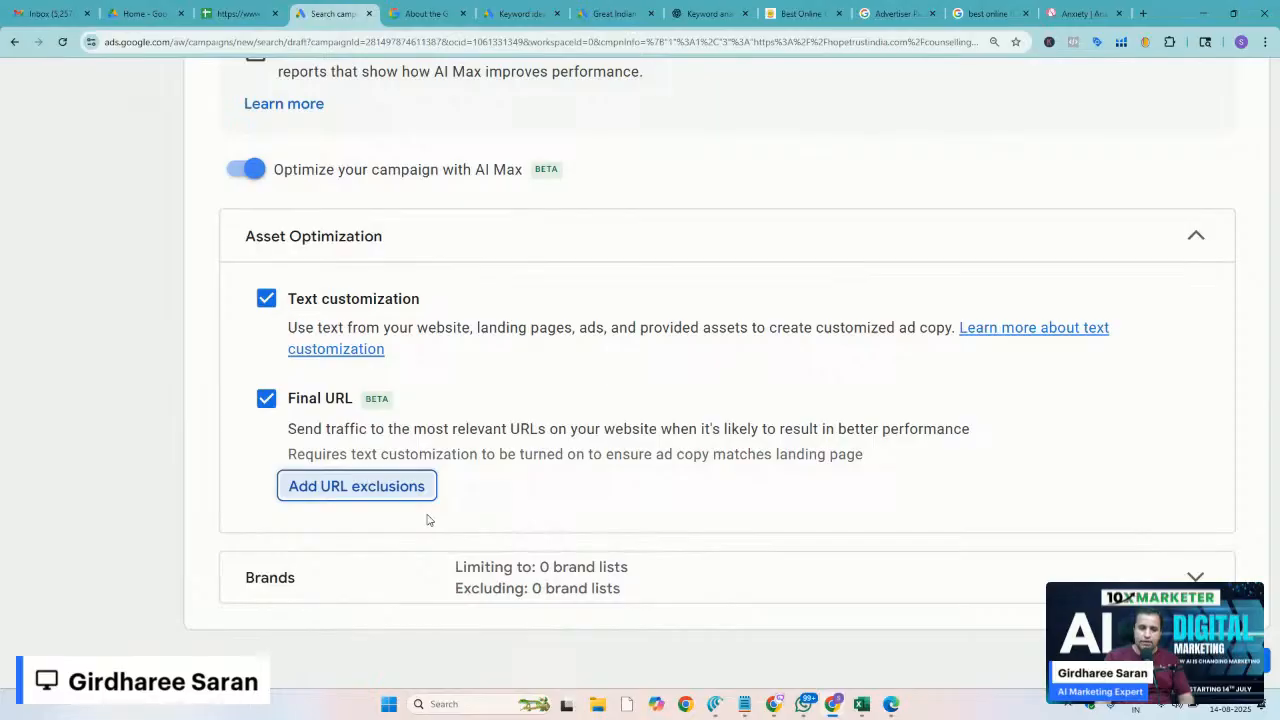
click(326, 489)
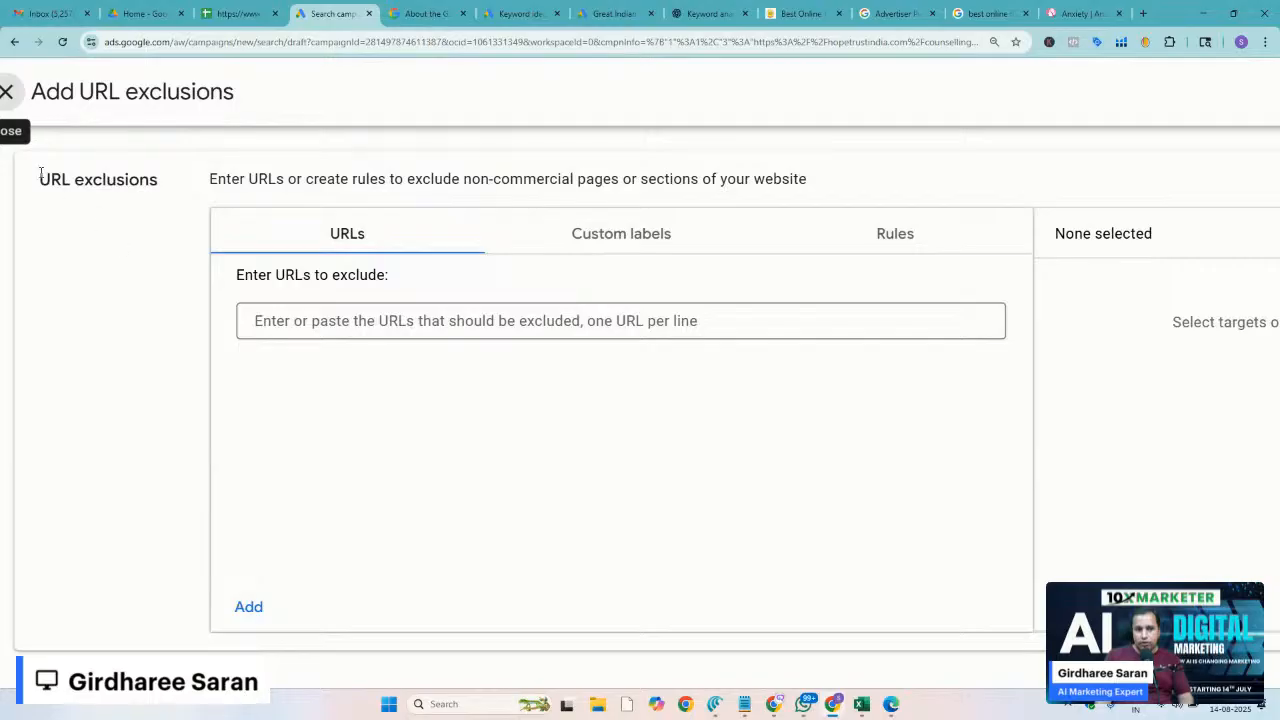
click(6, 91)
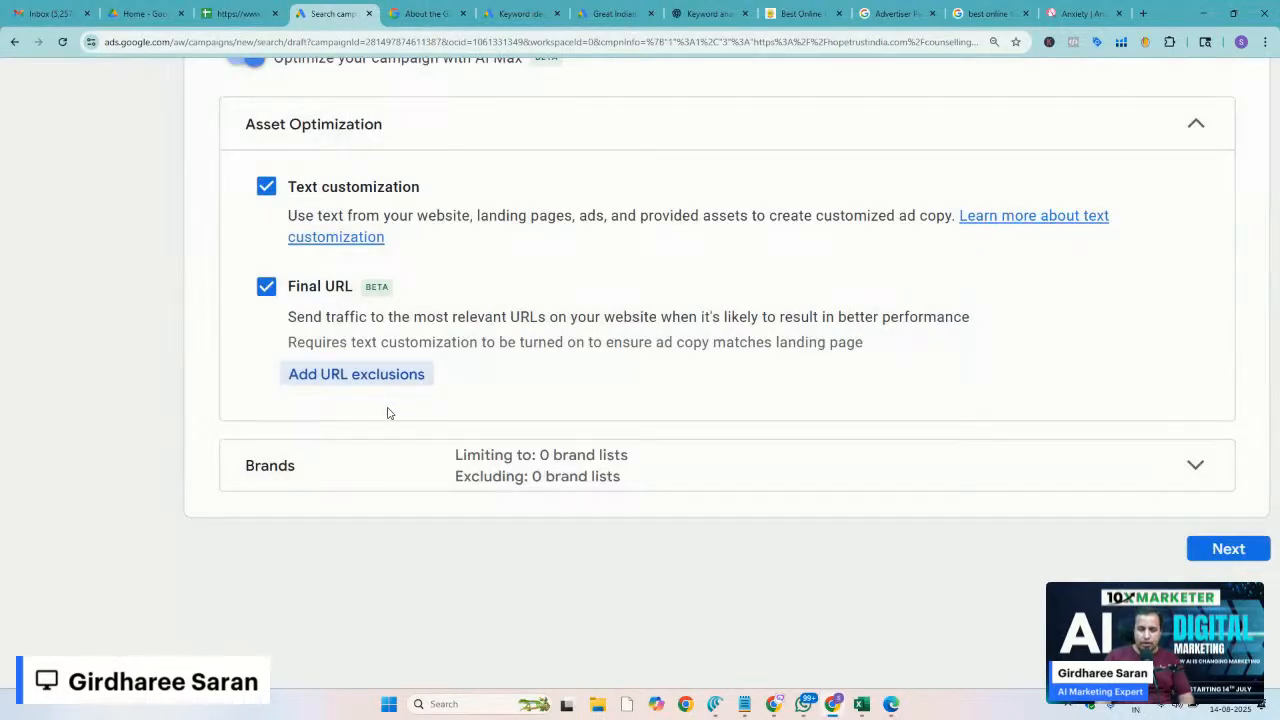
click(343, 376)
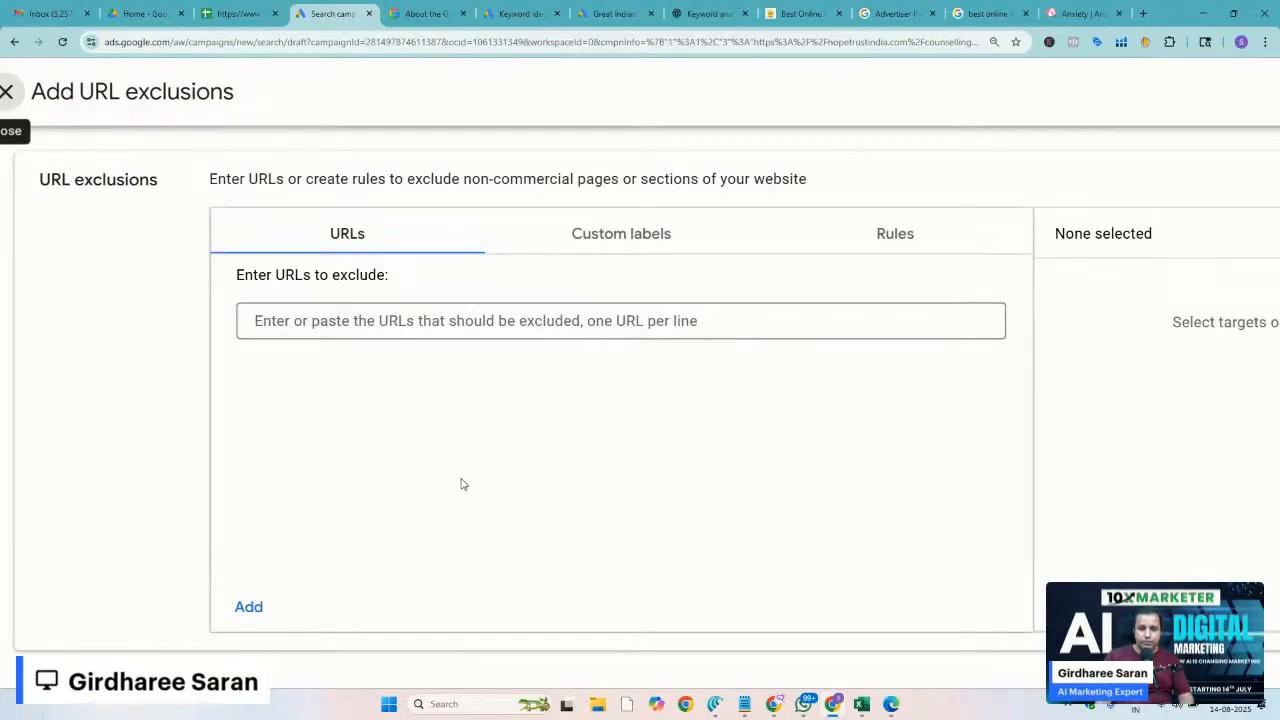
scroll(463, 484, down, 4)
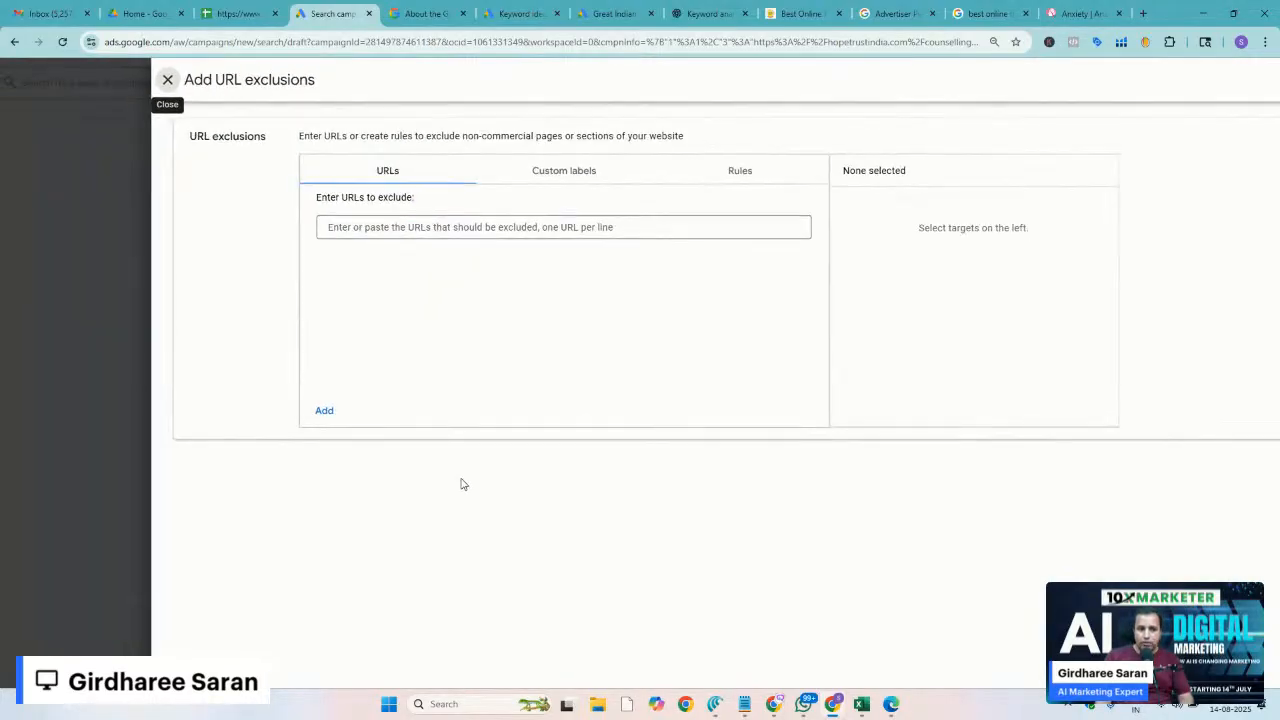
click(167, 80)
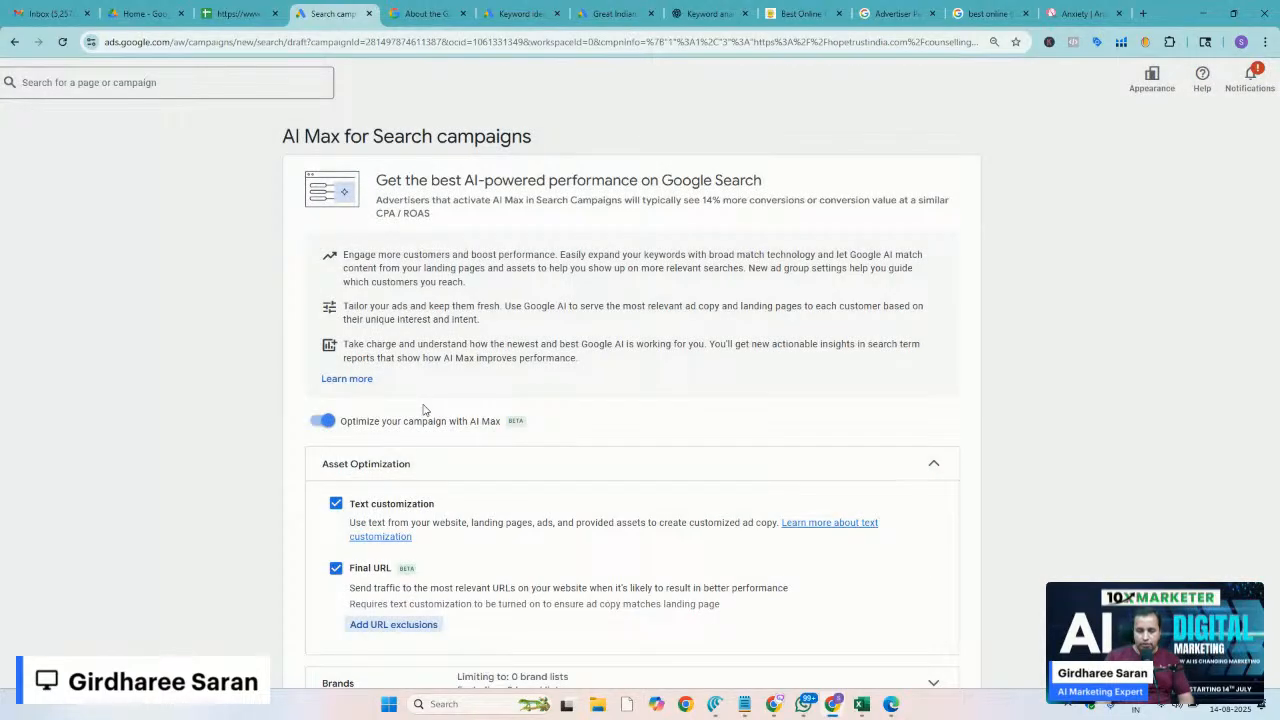
Expand the Brands settings and examine the brand inclusions and brand exclusions, including the option to add brand lists
scroll(423, 410, up, 2)
scroll(423, 410, down, 2)
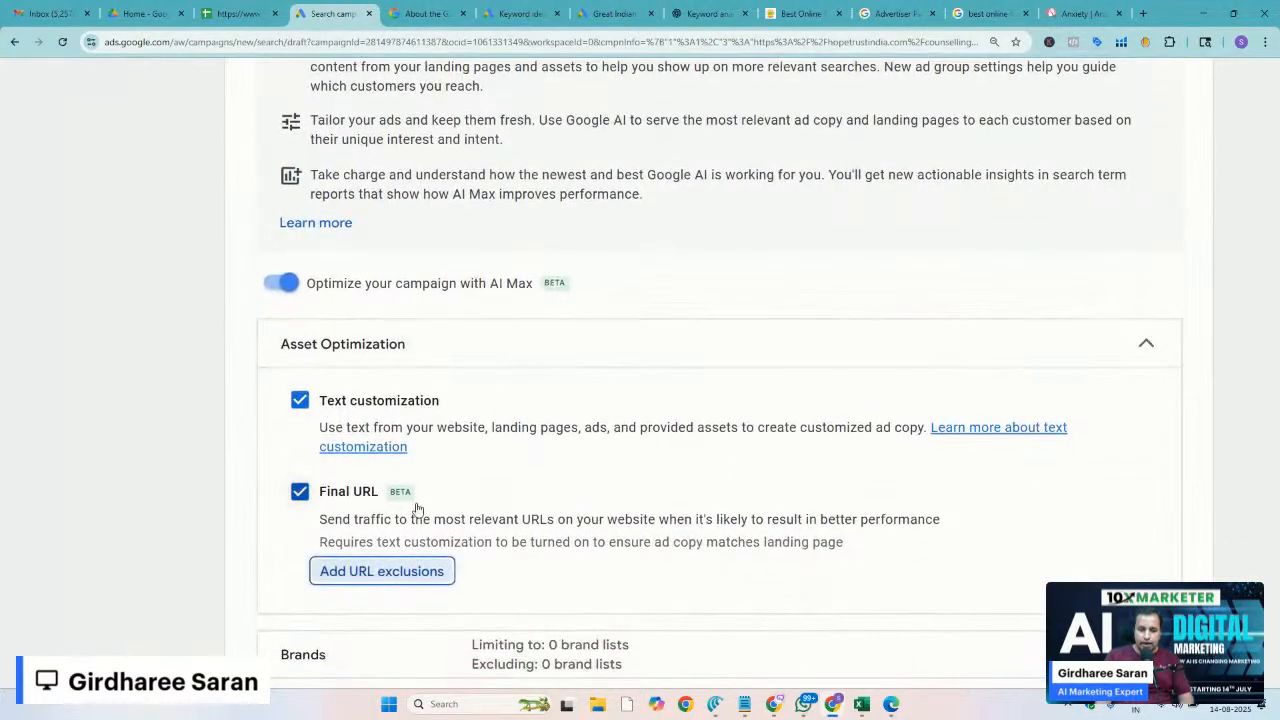
scroll(489, 566, down, 2)
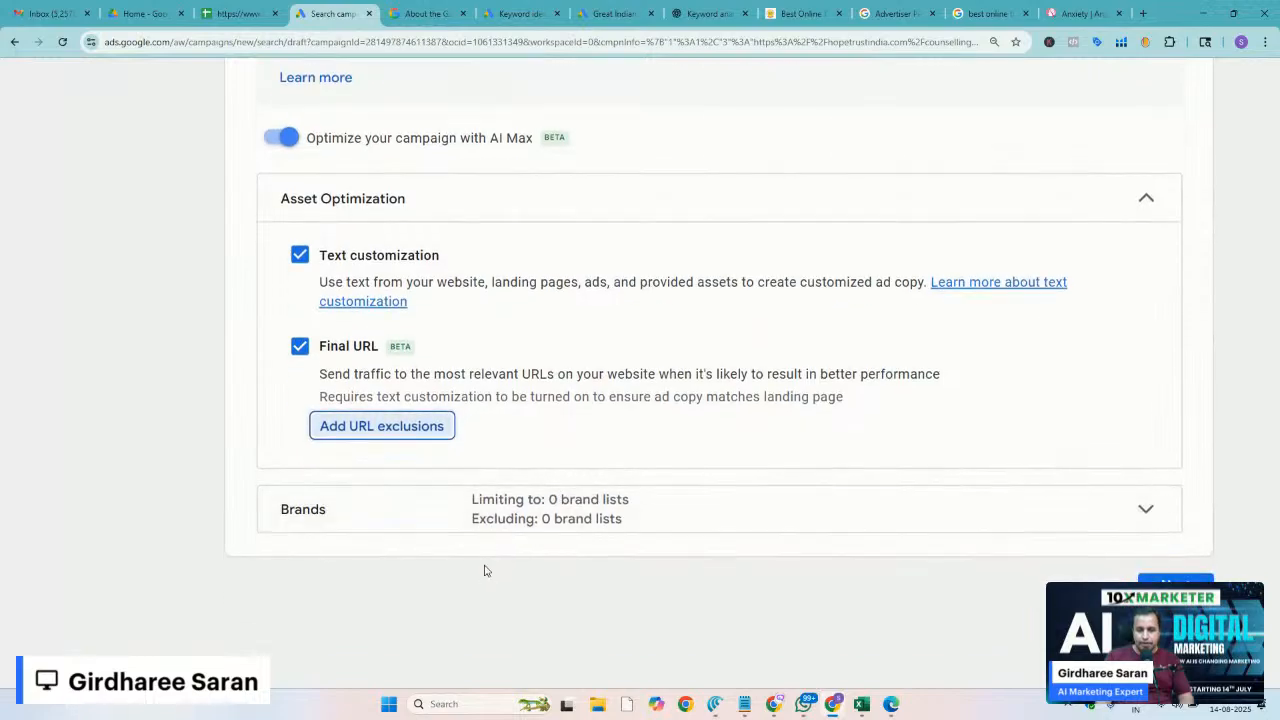
click(571, 517)
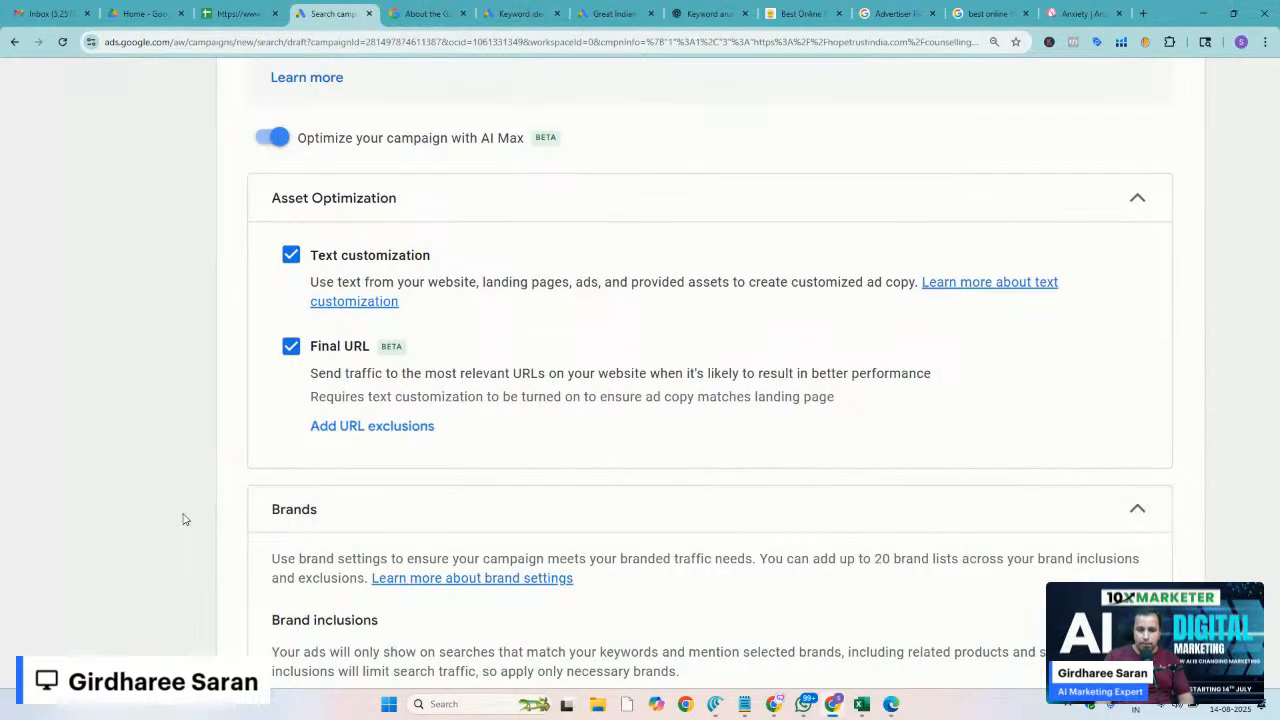
scroll(183, 519, down, 3)
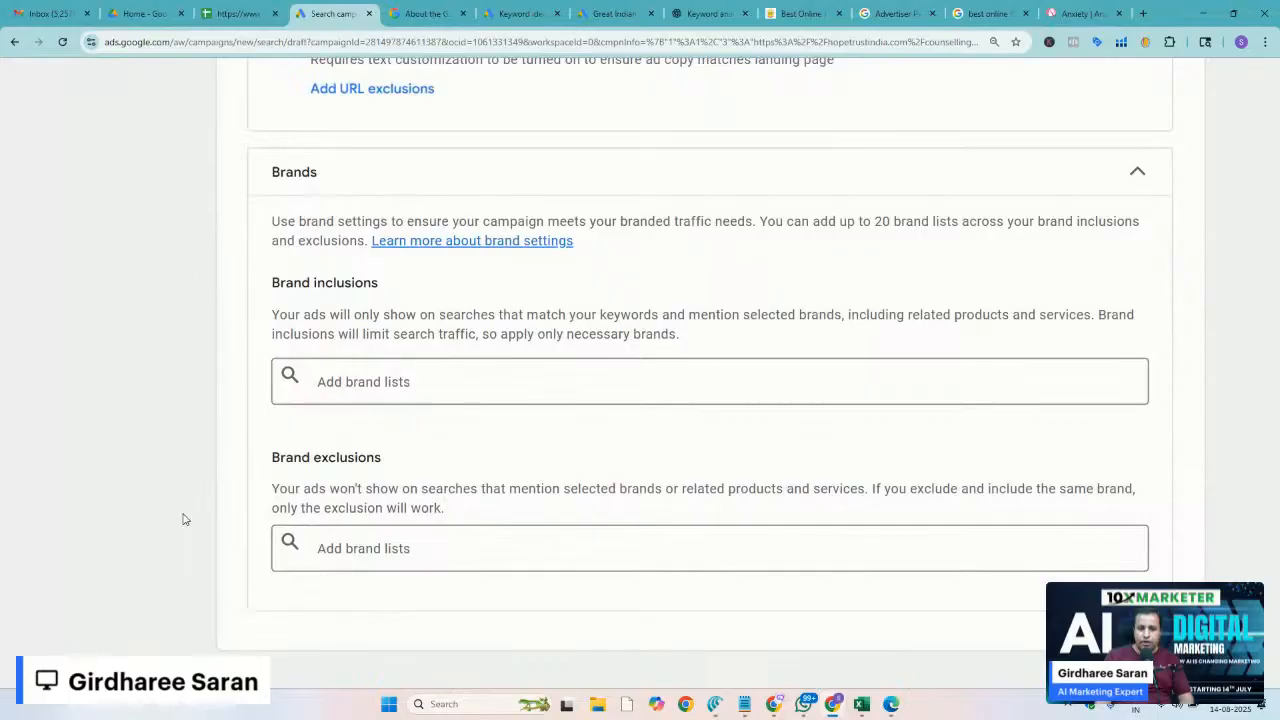
scroll(495, 375, right, 1)
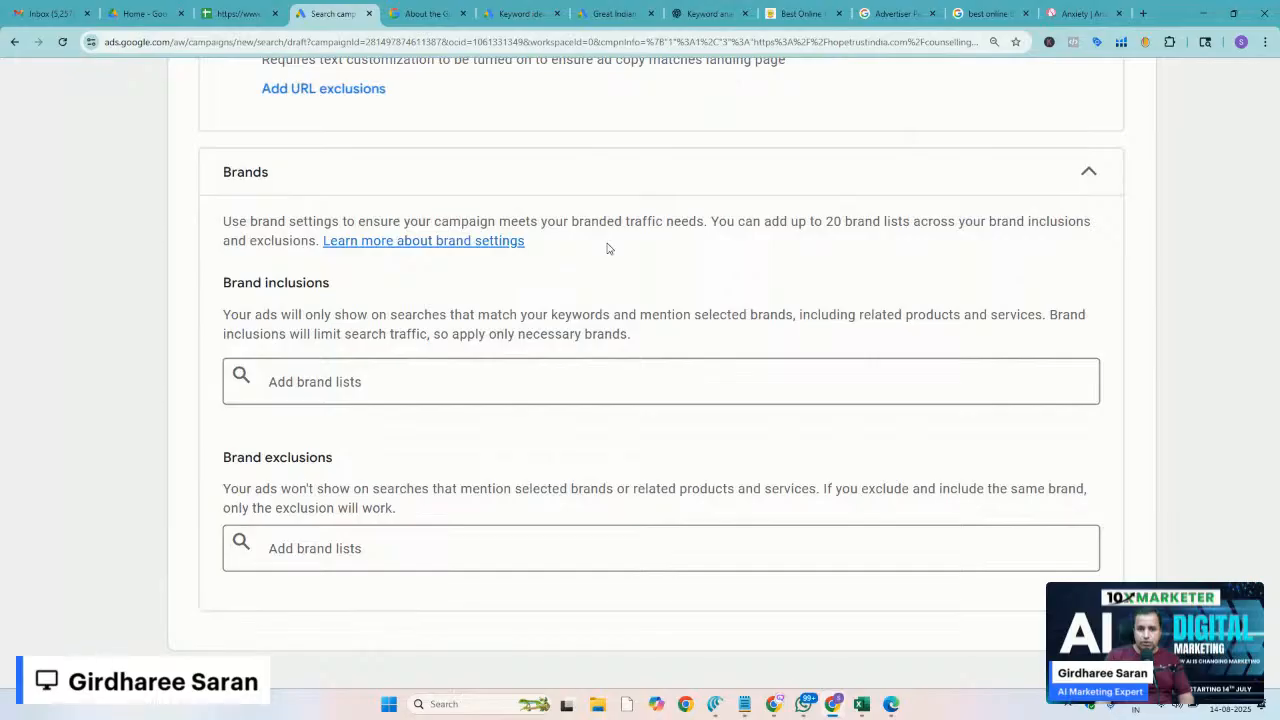
scroll(608, 248, up, 2)
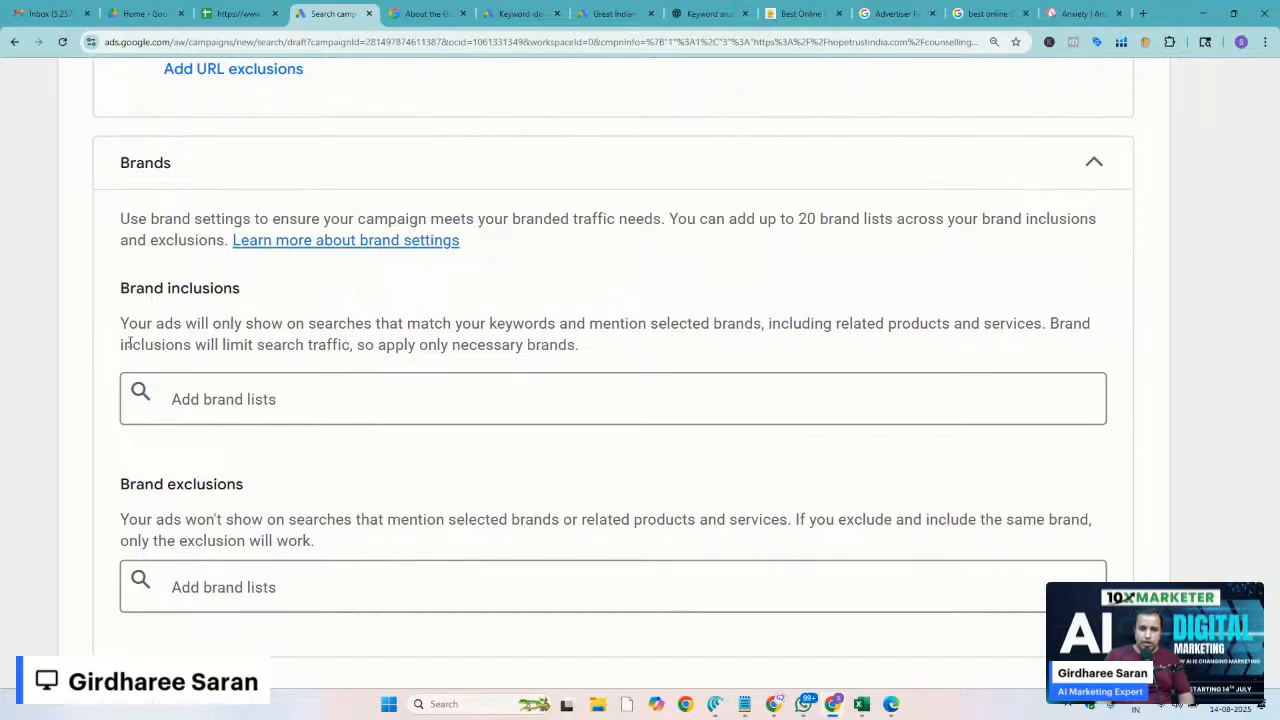
scroll(130, 343, up, 3)
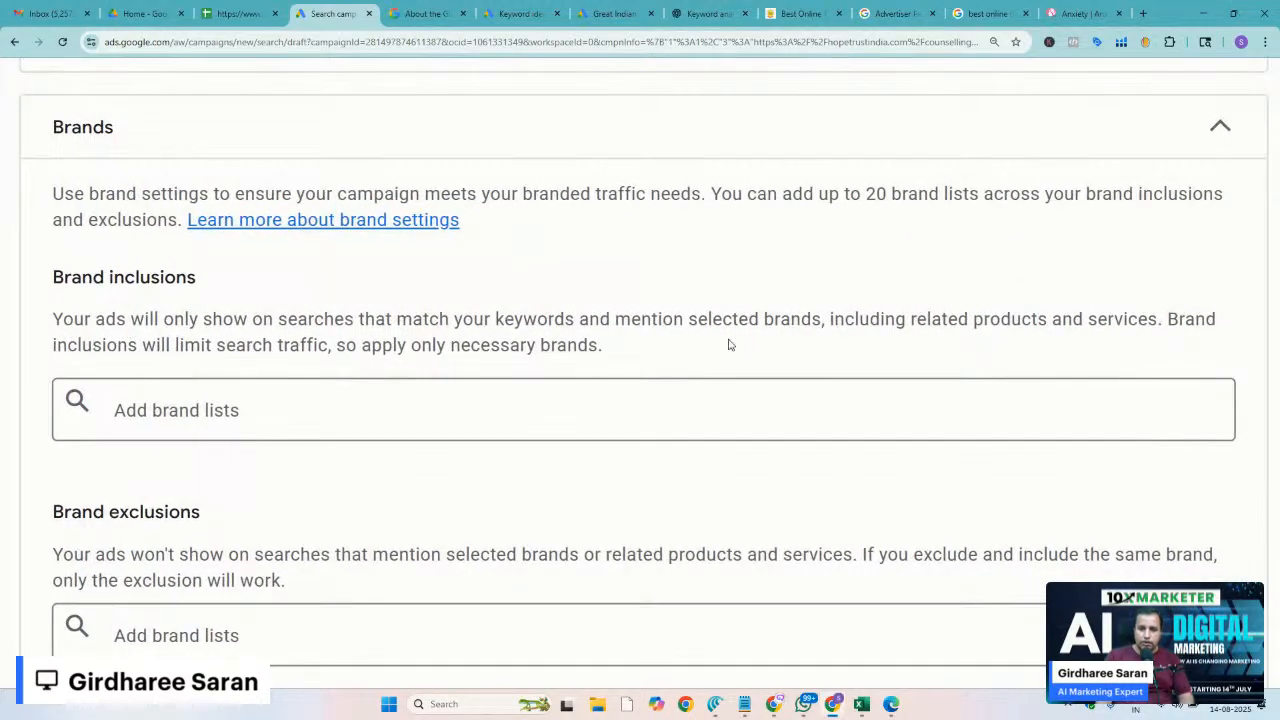
drag(691, 318, 816, 318)
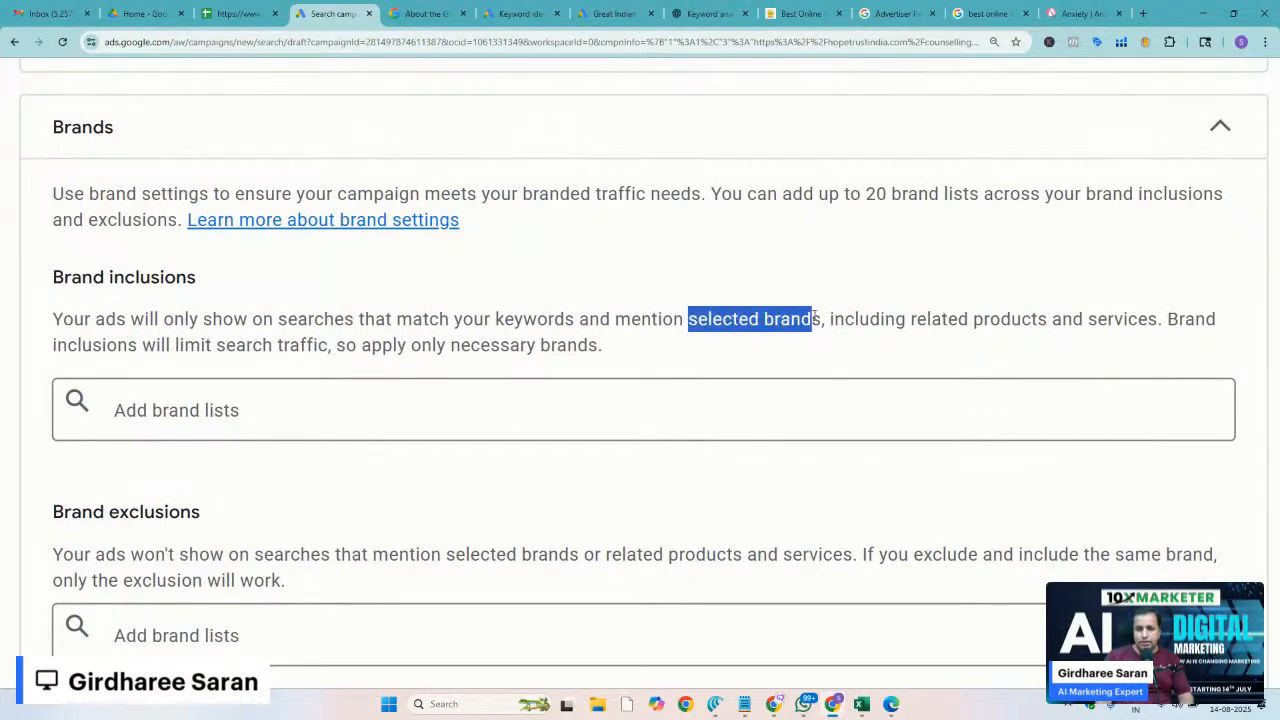
click(131, 338)
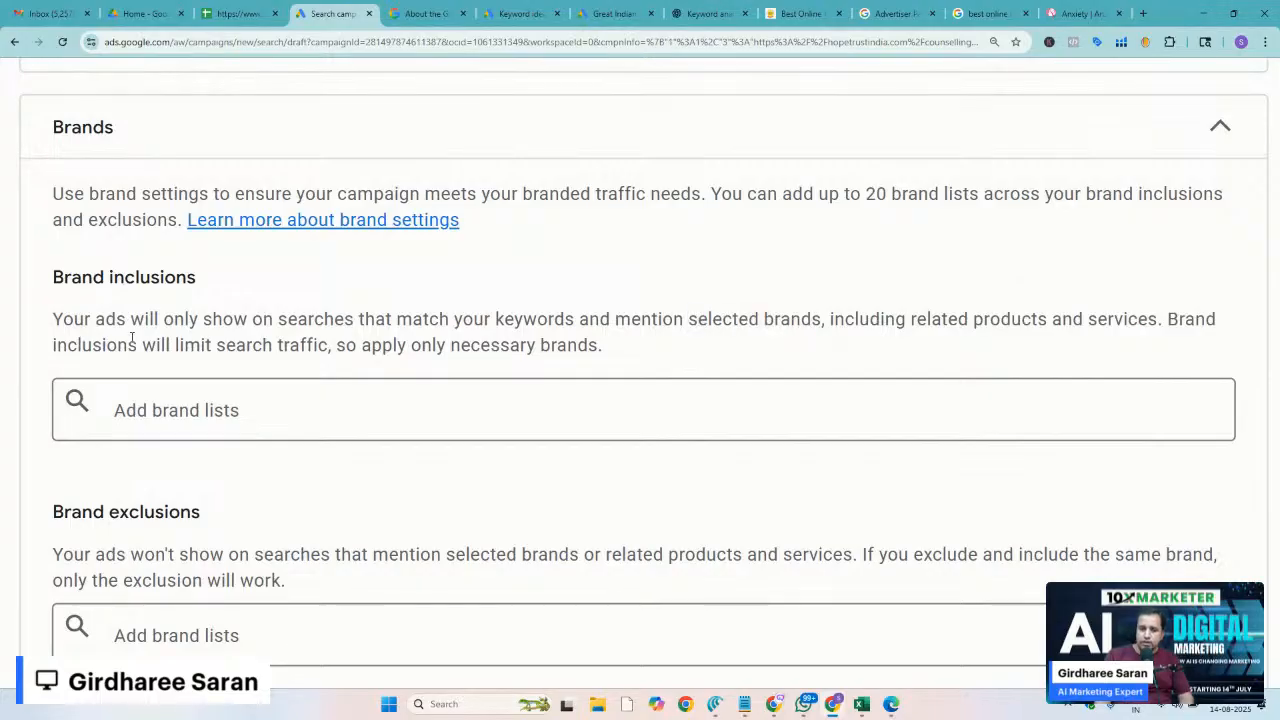
click(238, 411)
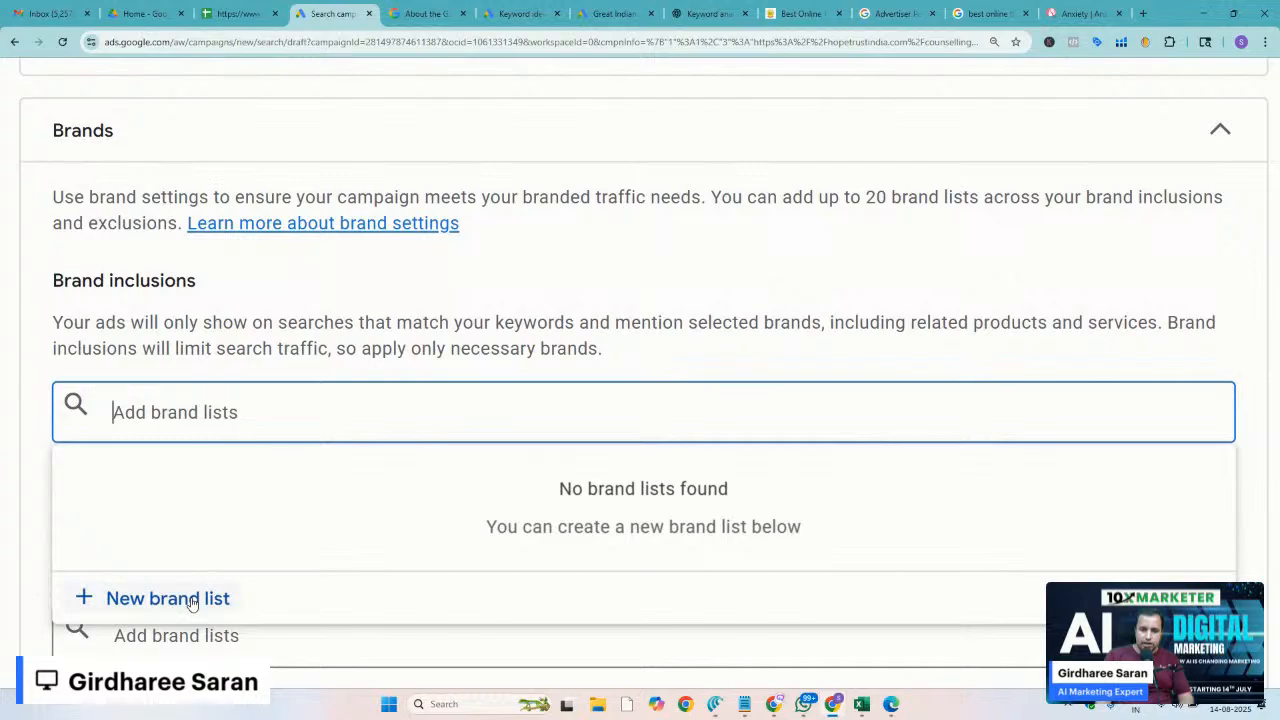
click(168, 342)
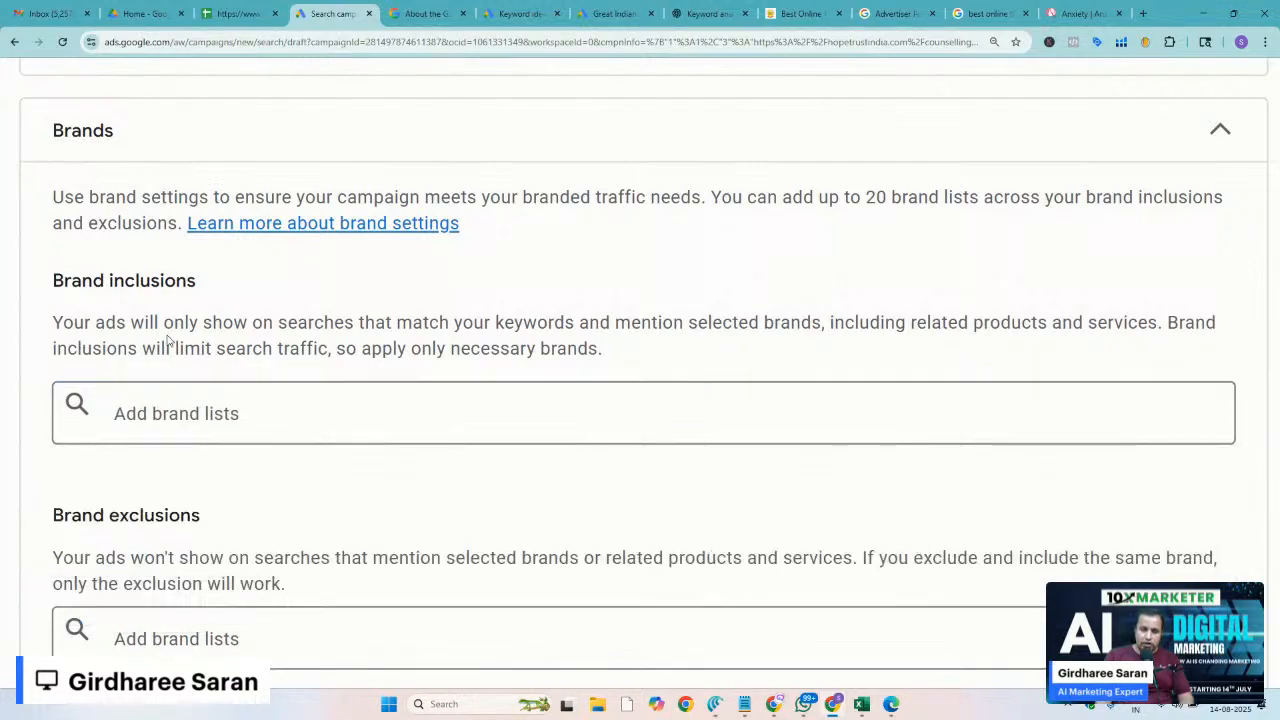
scroll(188, 500, down, 2)
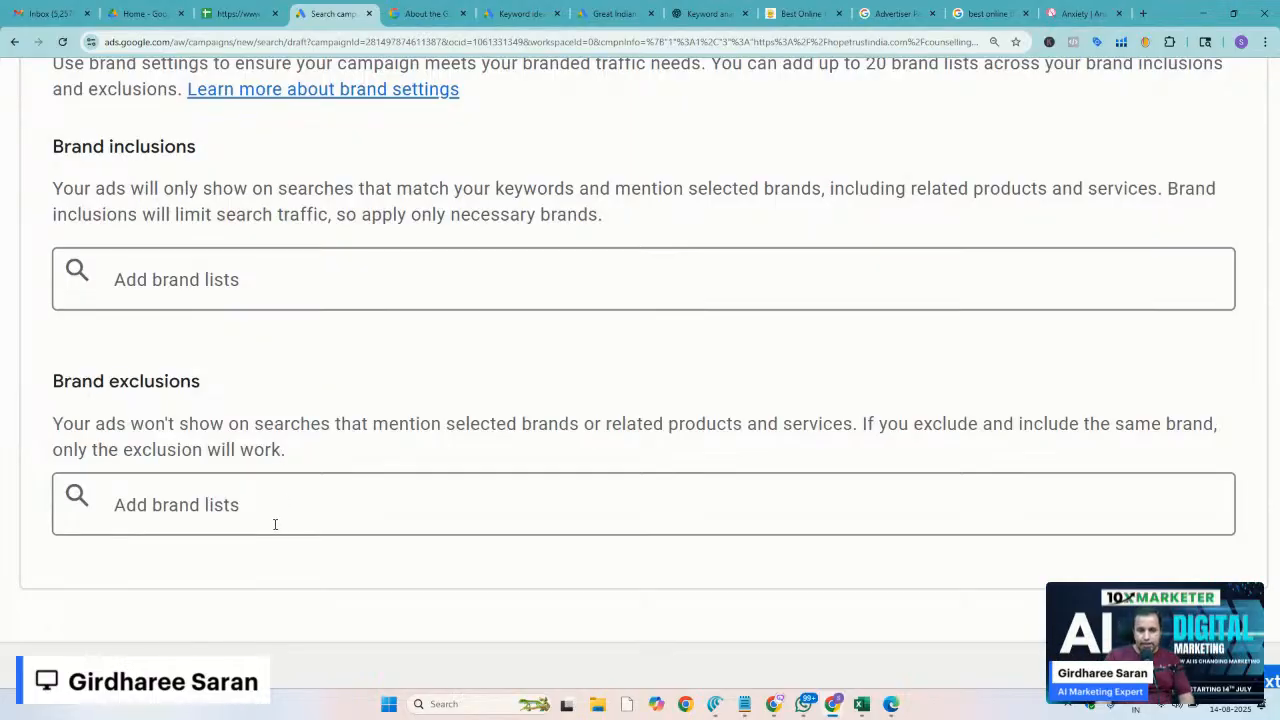
Accept the AI Max settings, review the keyword and asset generation form, and skip generating assets
key(ctrl+0)
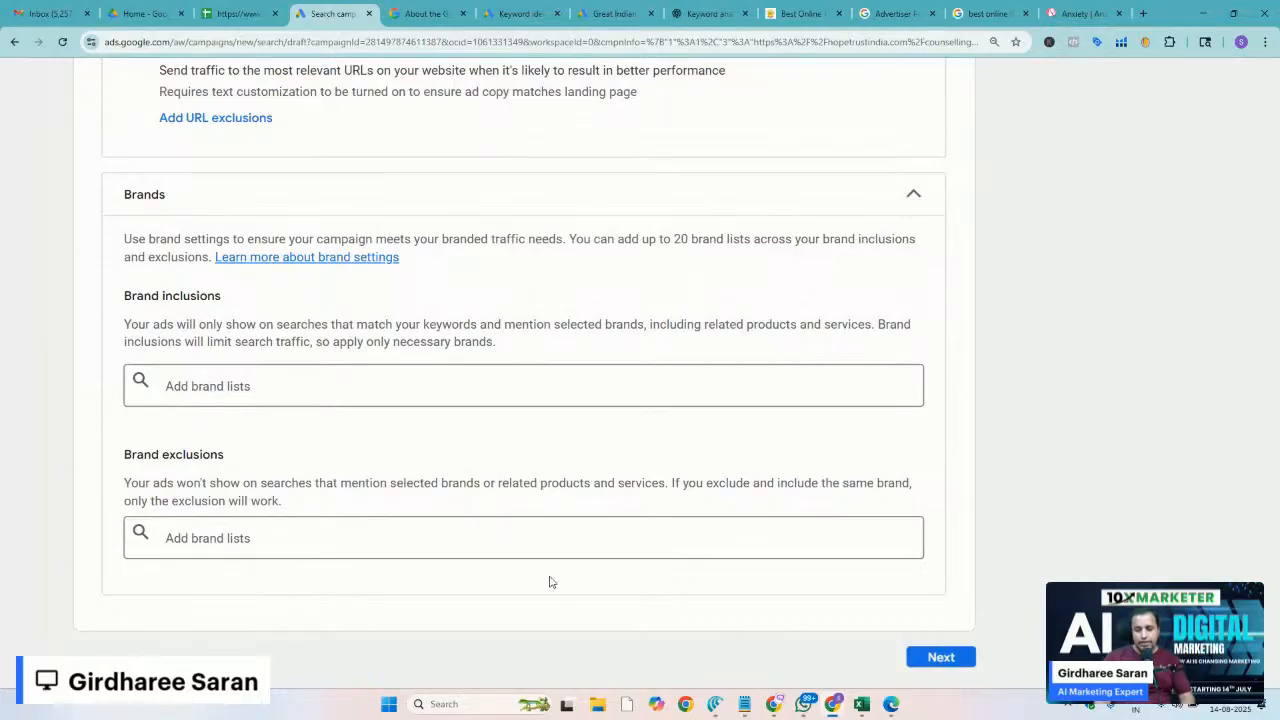
click(930, 657)
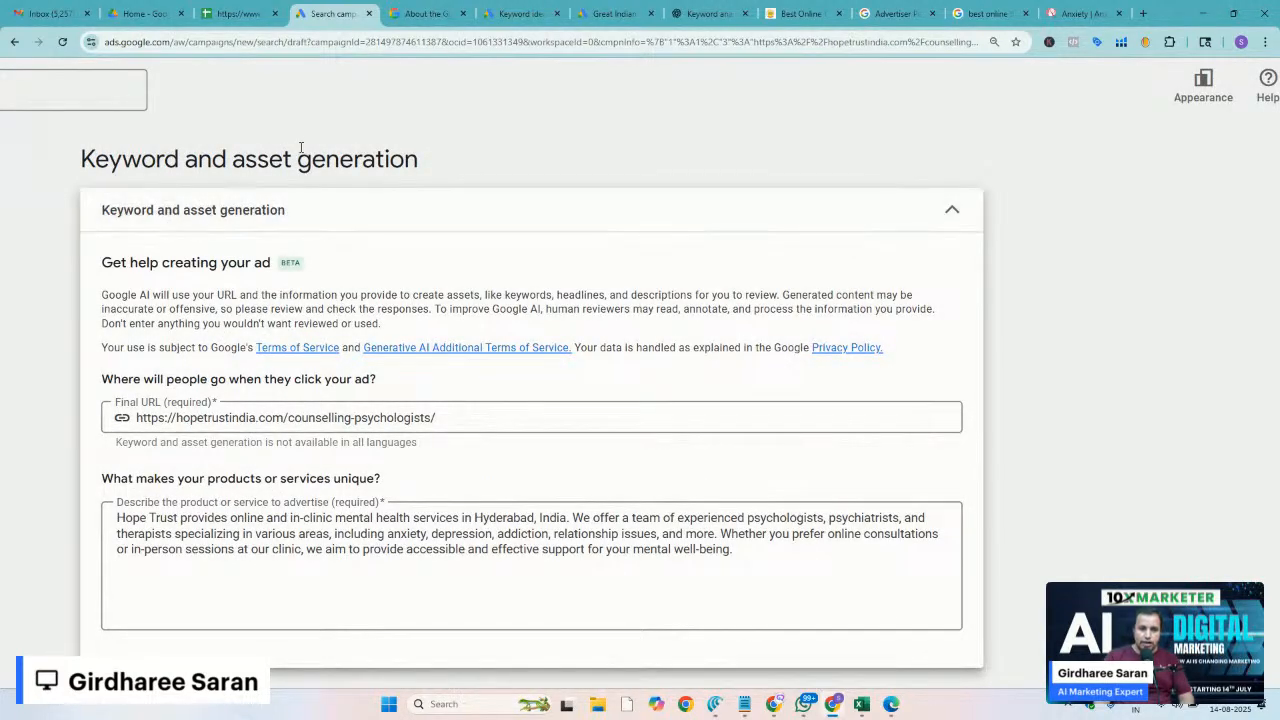
scroll(335, 135, down, 2)
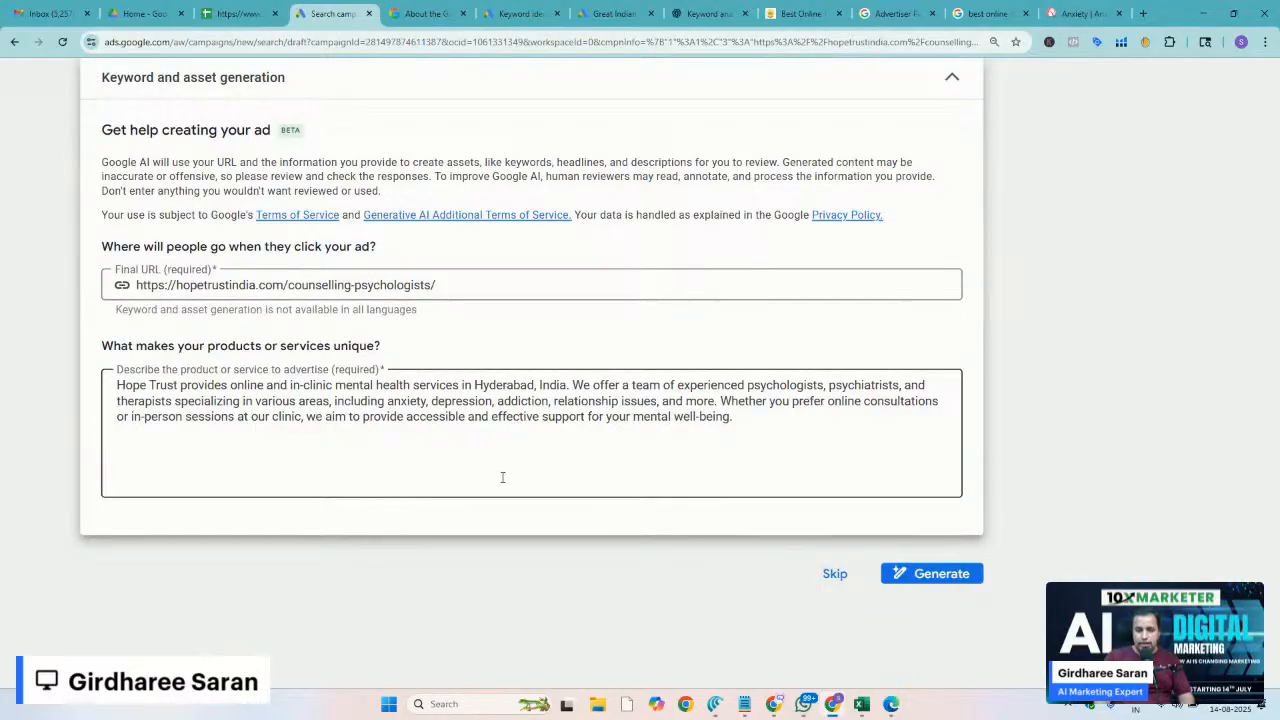
scroll(849, 582, up, 5)
click(848, 582)
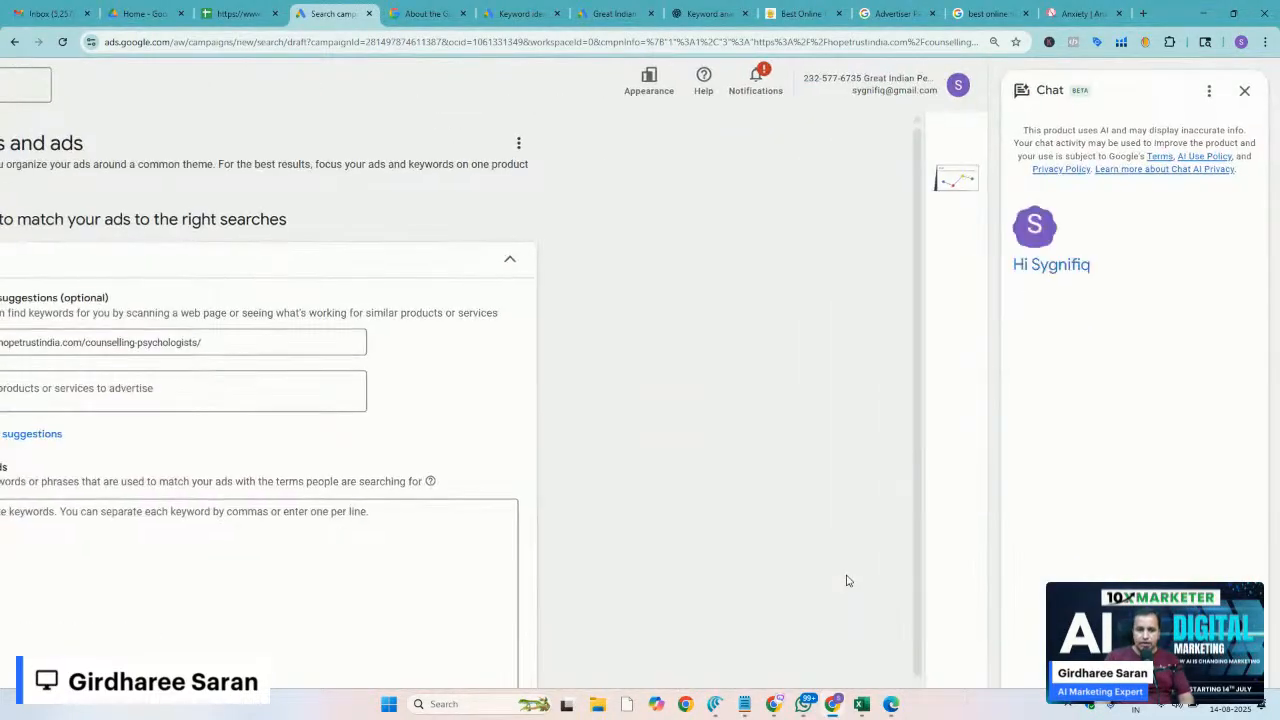
Copy the keywords in A467:A485 of organized_commercial_keywords.xlsx in Excel, paste them into the campaign's keyword list in Google Ads, and remove the trailing blank line
scroll(846, 580, down, 5)
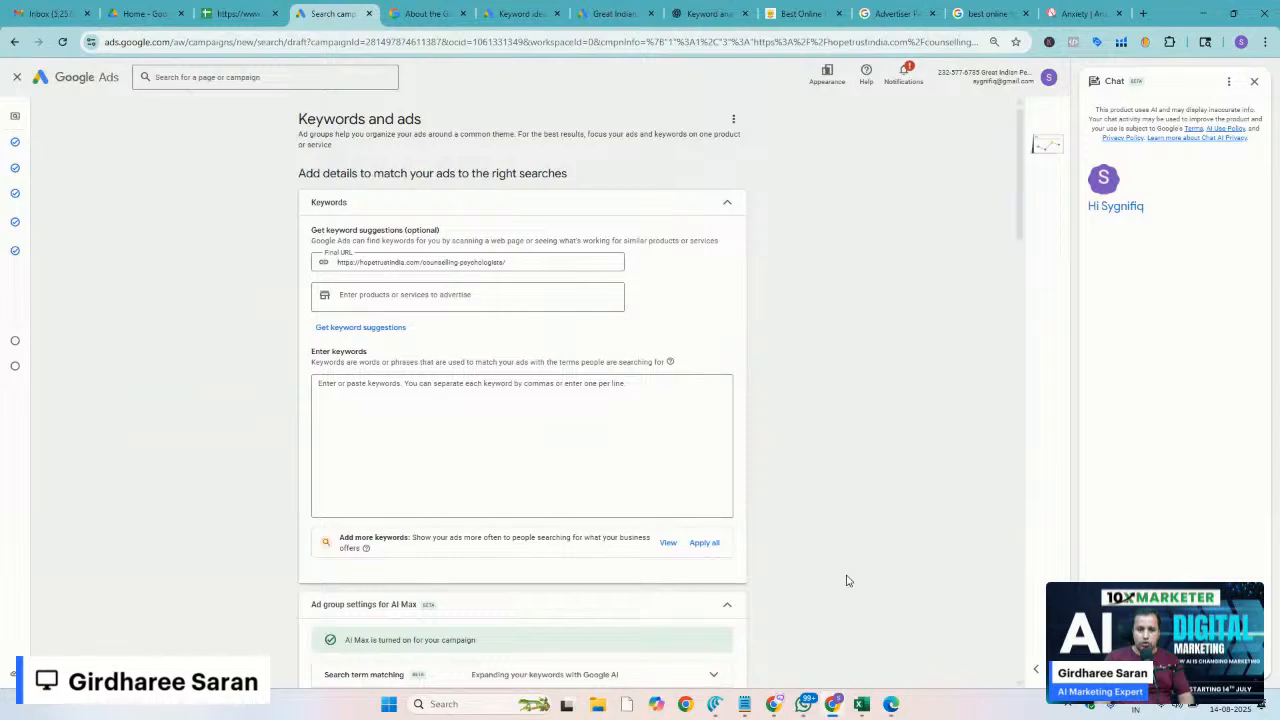
scroll(224, 432, up, 5)
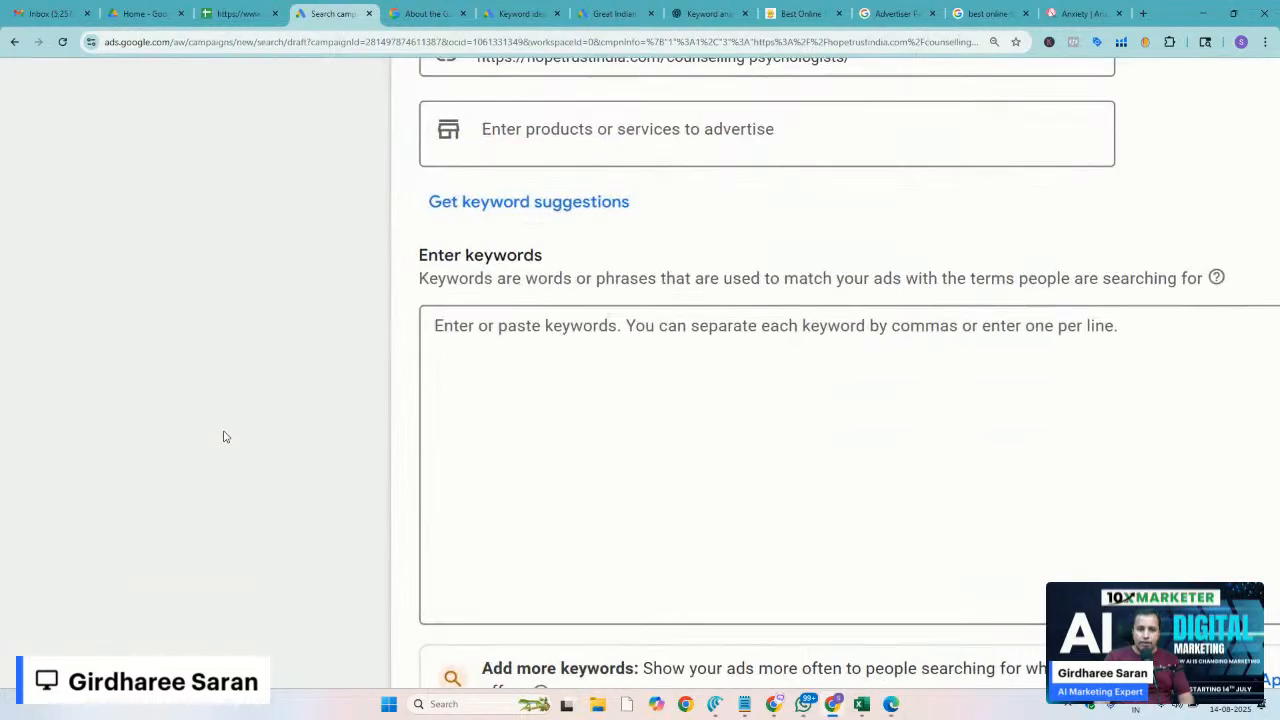
scroll(176, 421, down, 5)
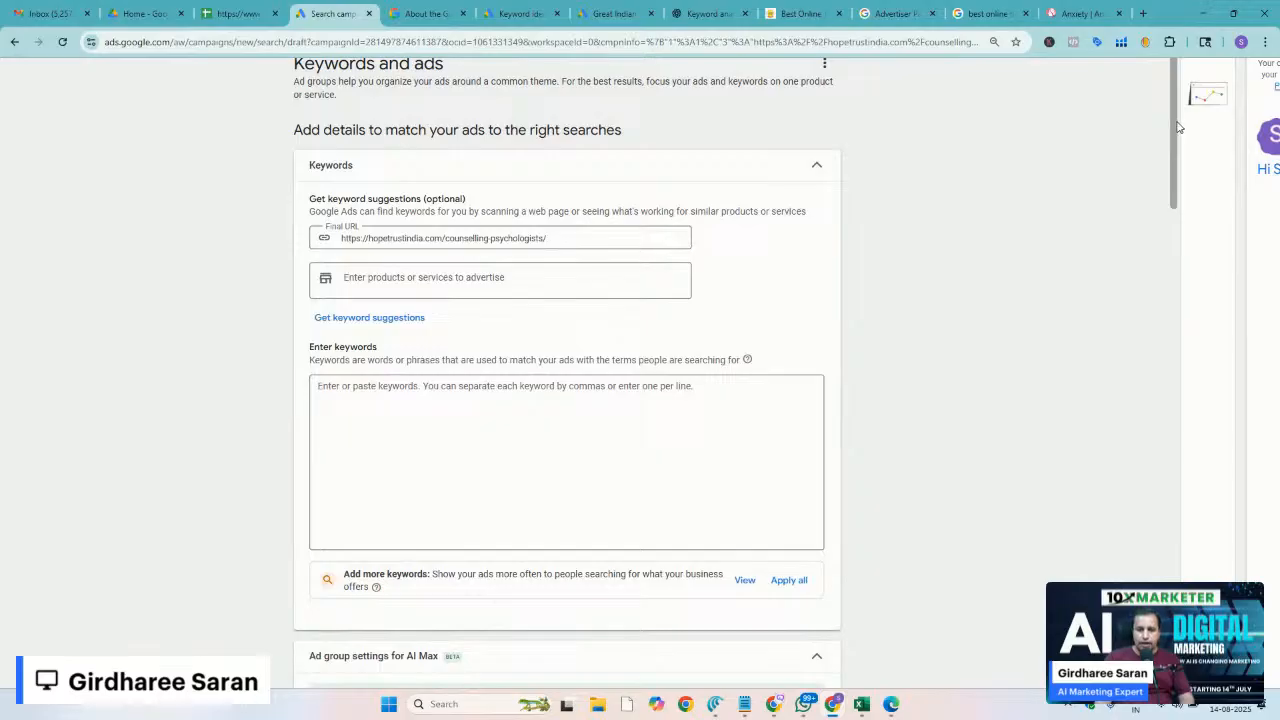
drag(1178, 127, 1190, 196)
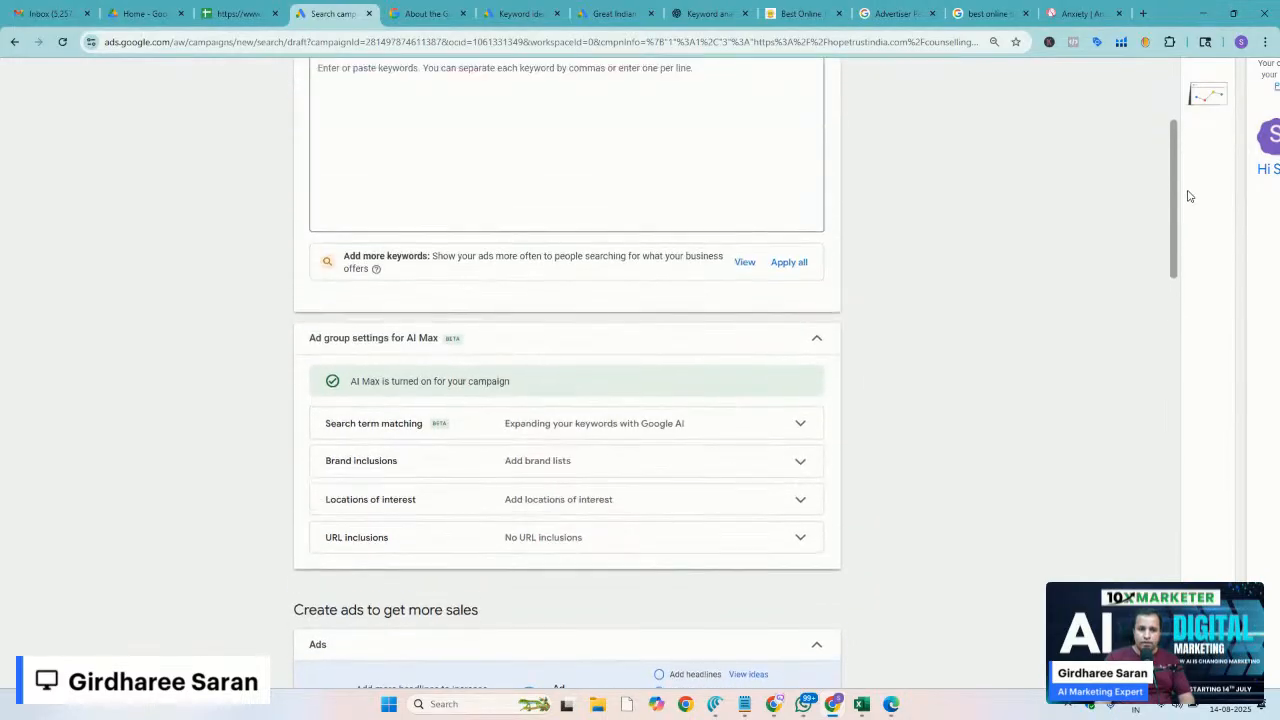
scroll(1190, 196, up, 3)
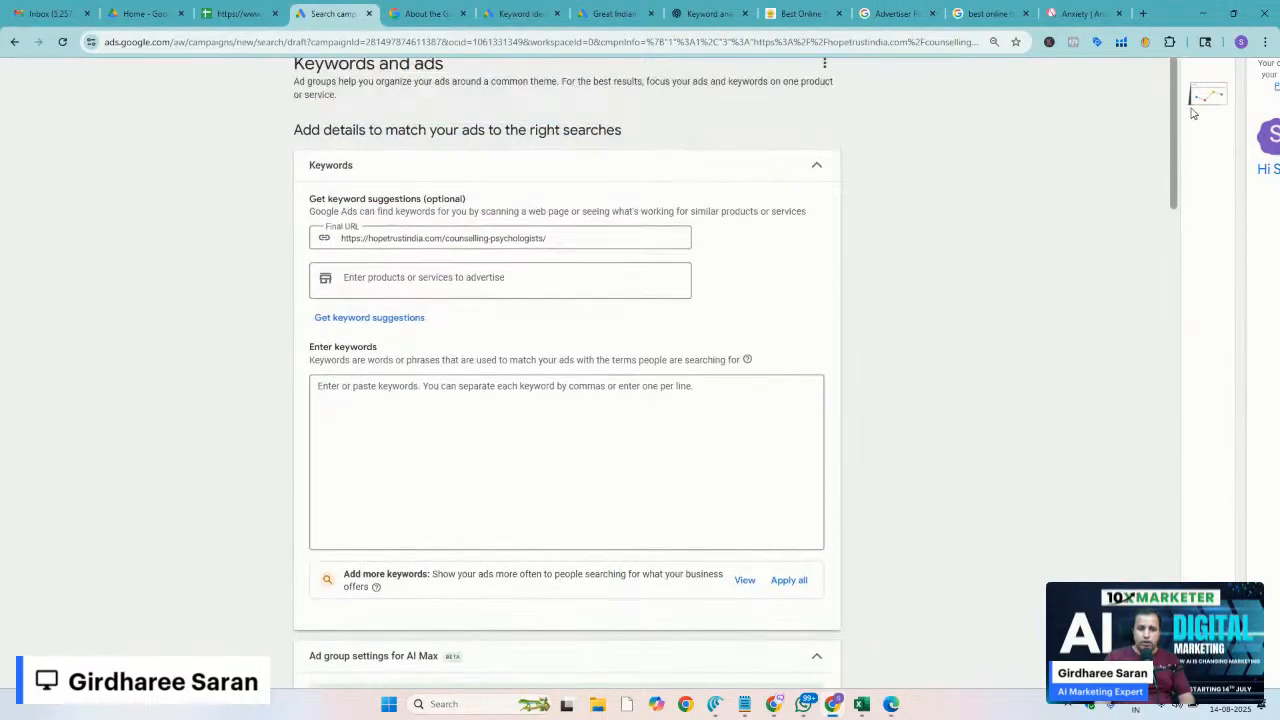
scroll(1192, 130, down, 1)
click(612, 318)
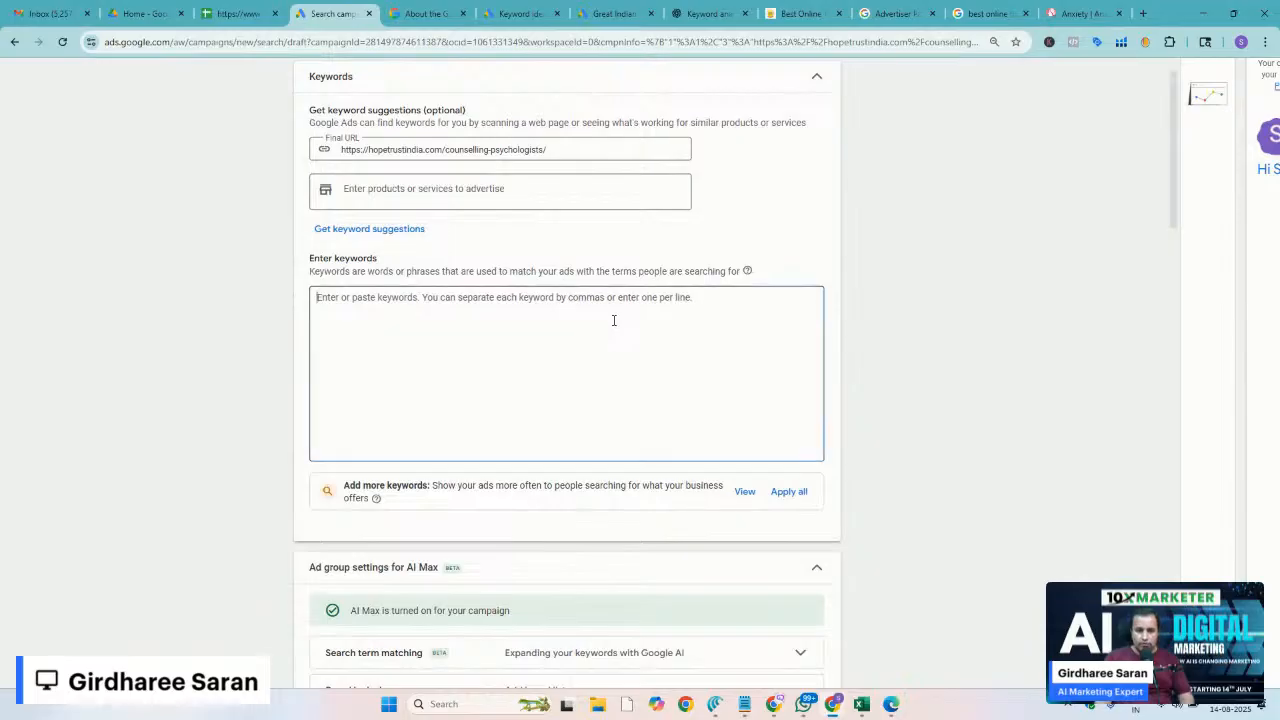
click(862, 704)
key(ctrl+c)
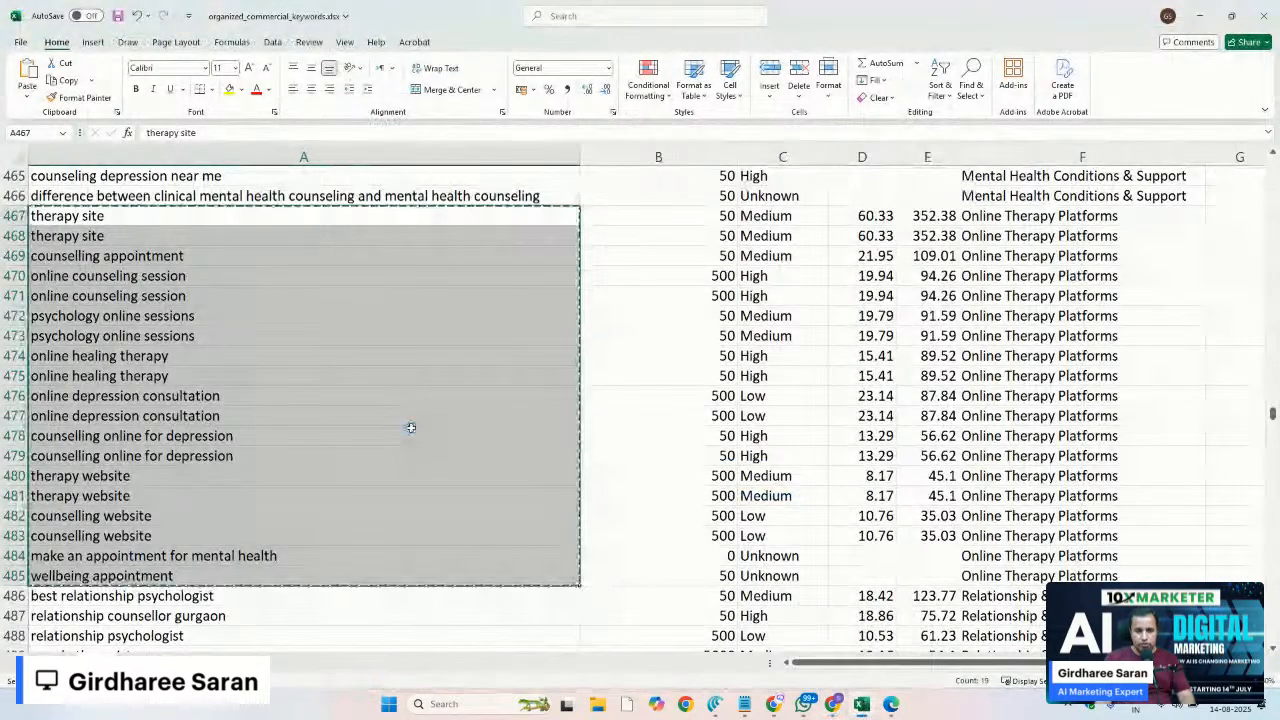
key(alt+Tab)
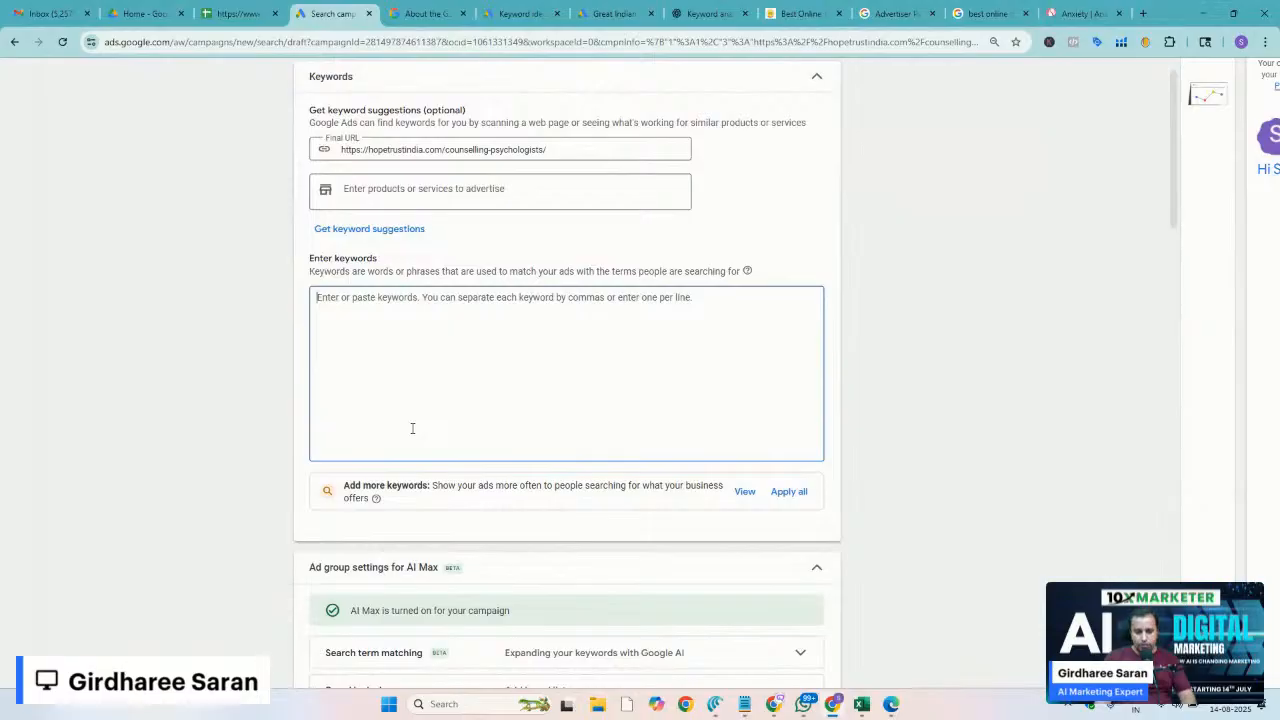
click(412, 428)
key(ctrl+v)
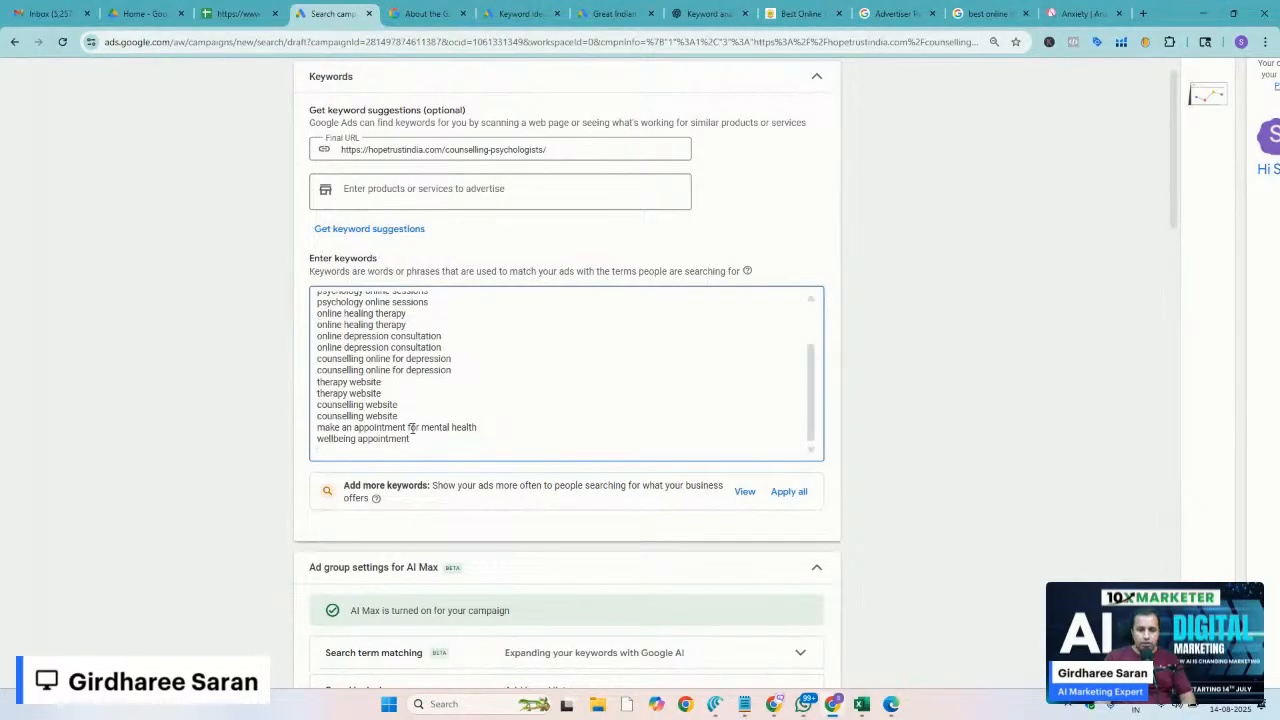
key(BackSpace)
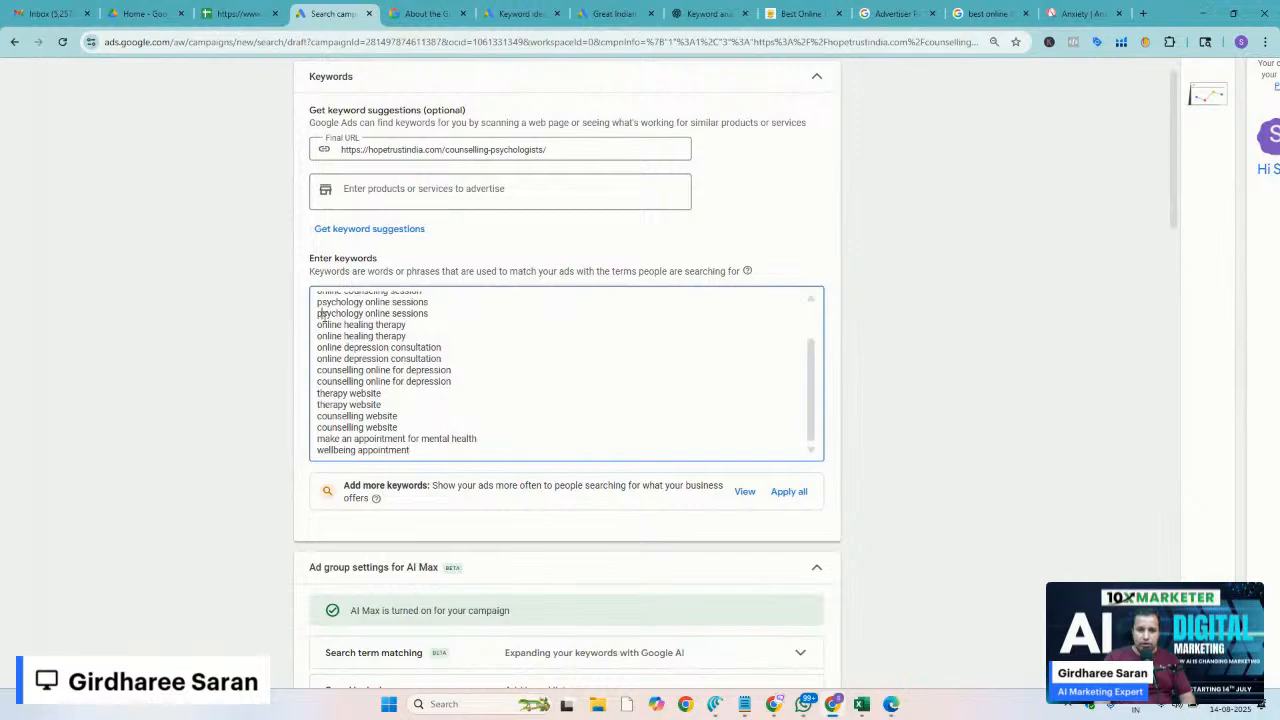
Expand Search term matching in the ad group settings for AI Max and review its description and the option to use it for this ad group
scroll(243, 509, down, 1)
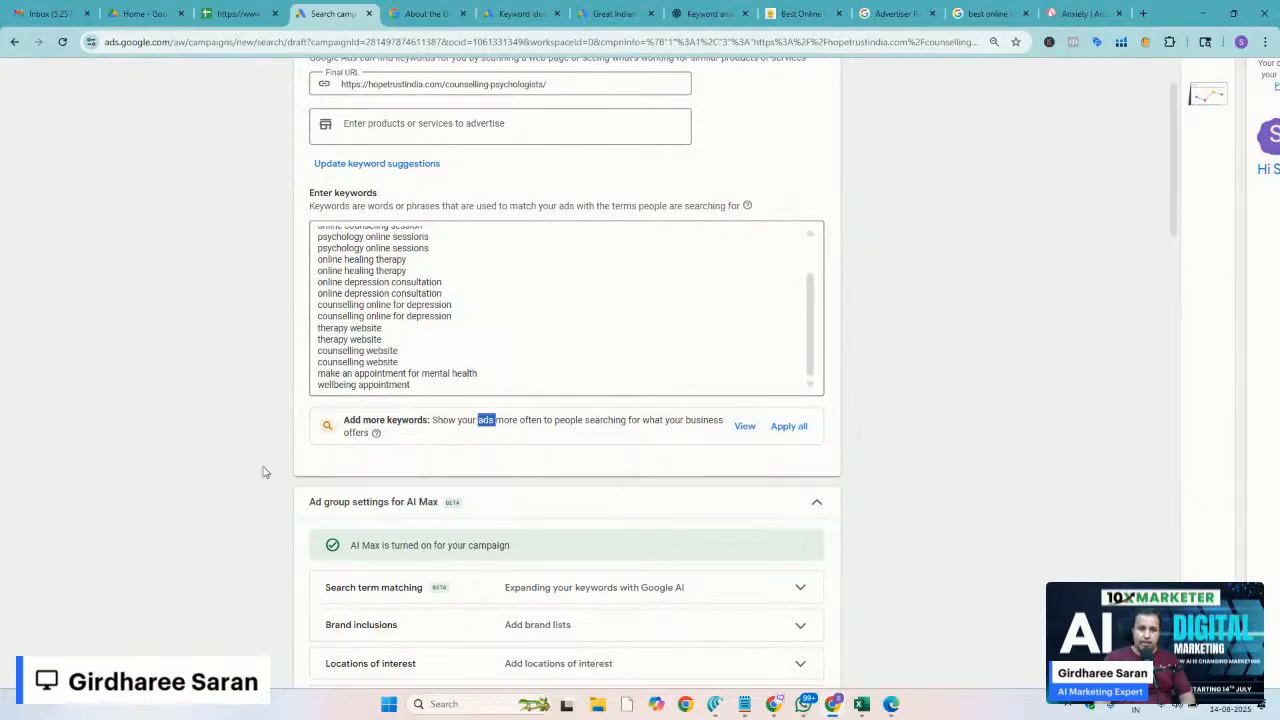
scroll(218, 471, down, 2)
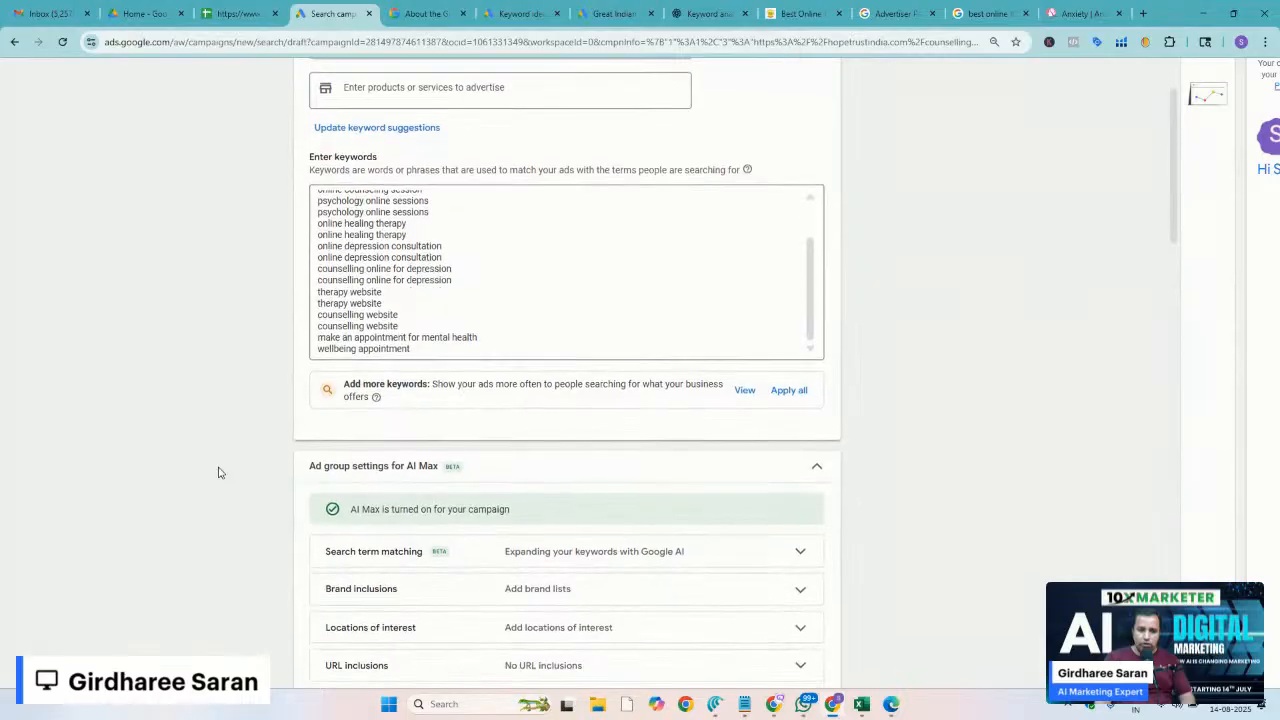
scroll(218, 471, down, 1)
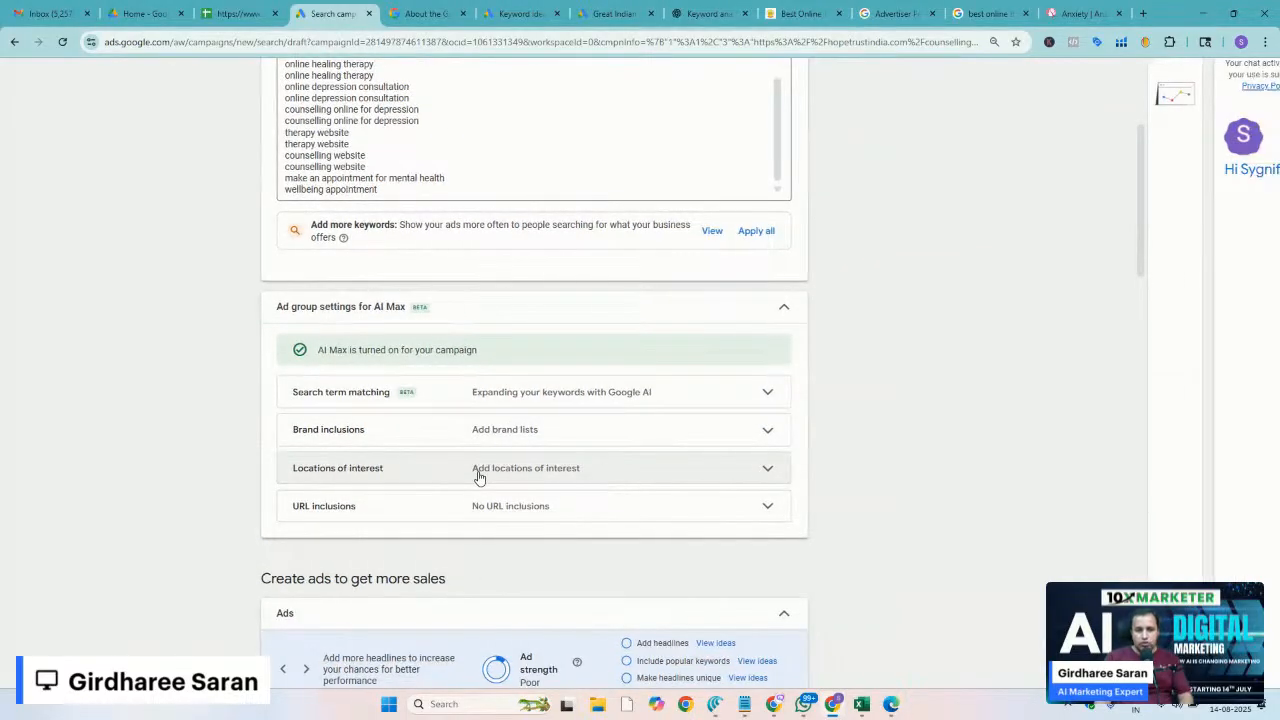
scroll(478, 478, up, 3)
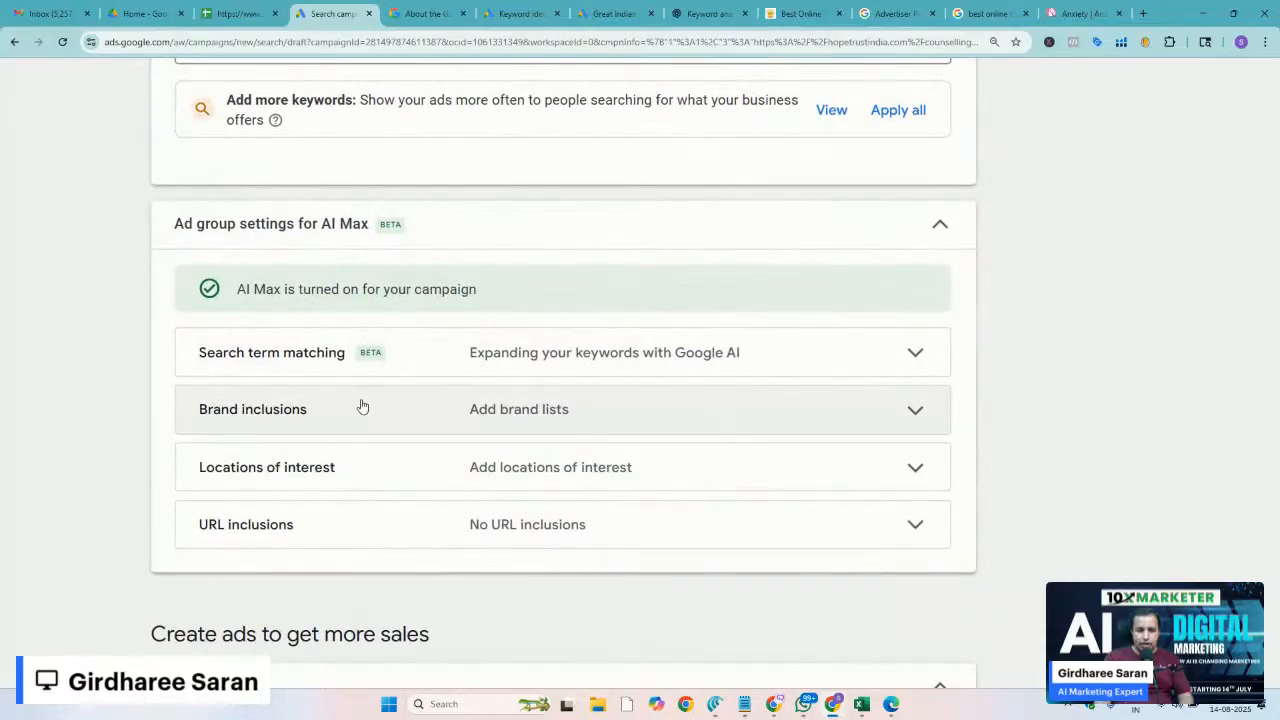
click(913, 358)
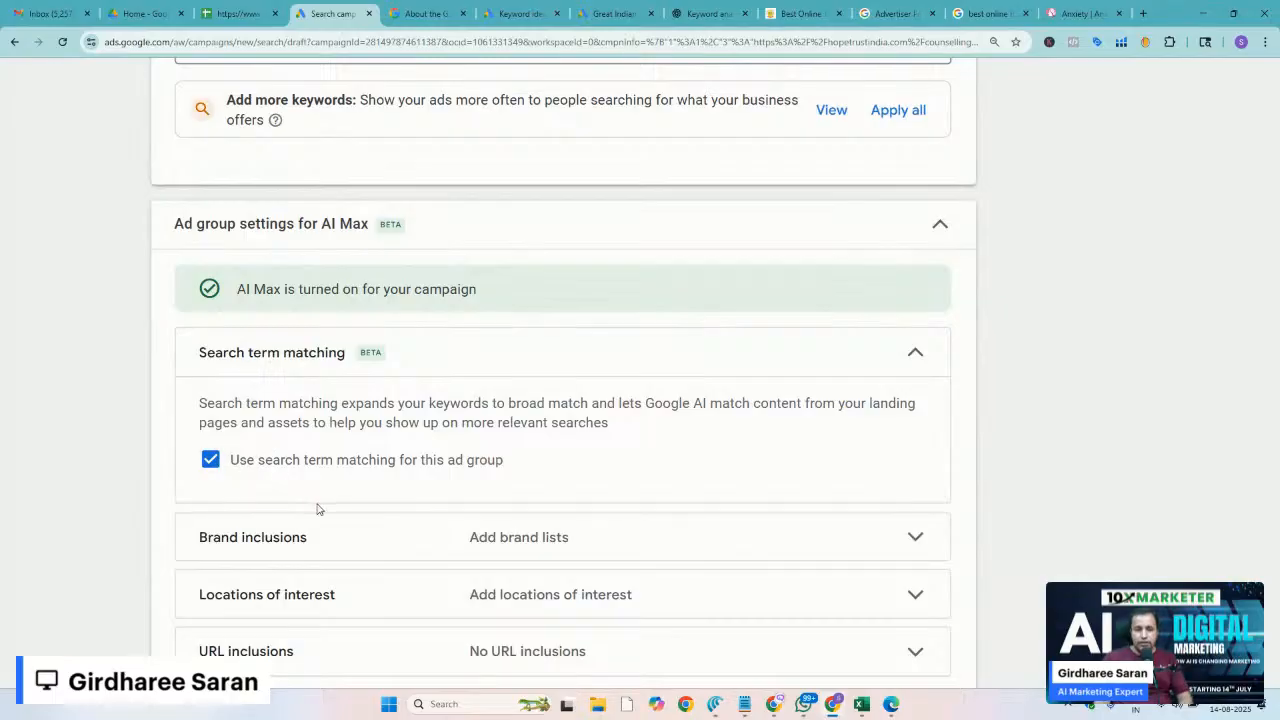
ctrl+scroll(340, 452, up, 5)
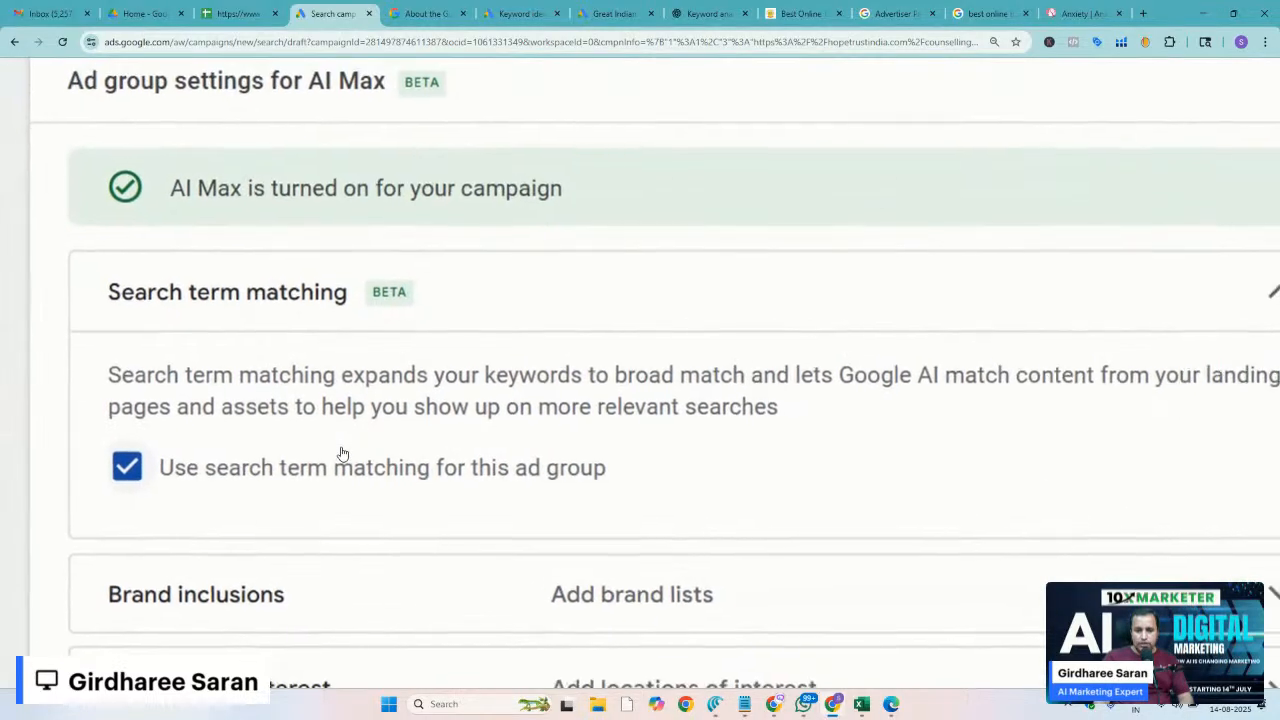
ctrl+scroll(341, 454, down, 2)
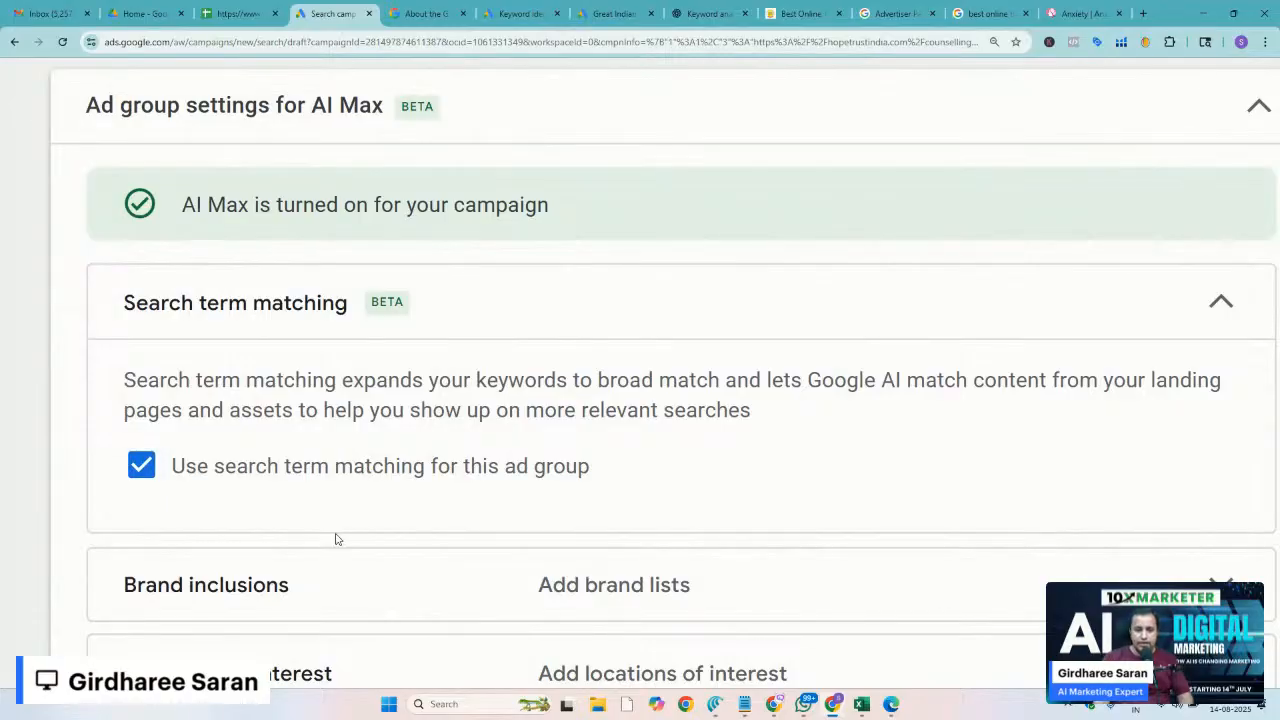
Expand Locations of interest in the ad group's AI Max settings and read its description and location search field without adding a location
scroll(337, 539, down, 4)
scroll(334, 541, down, 2)
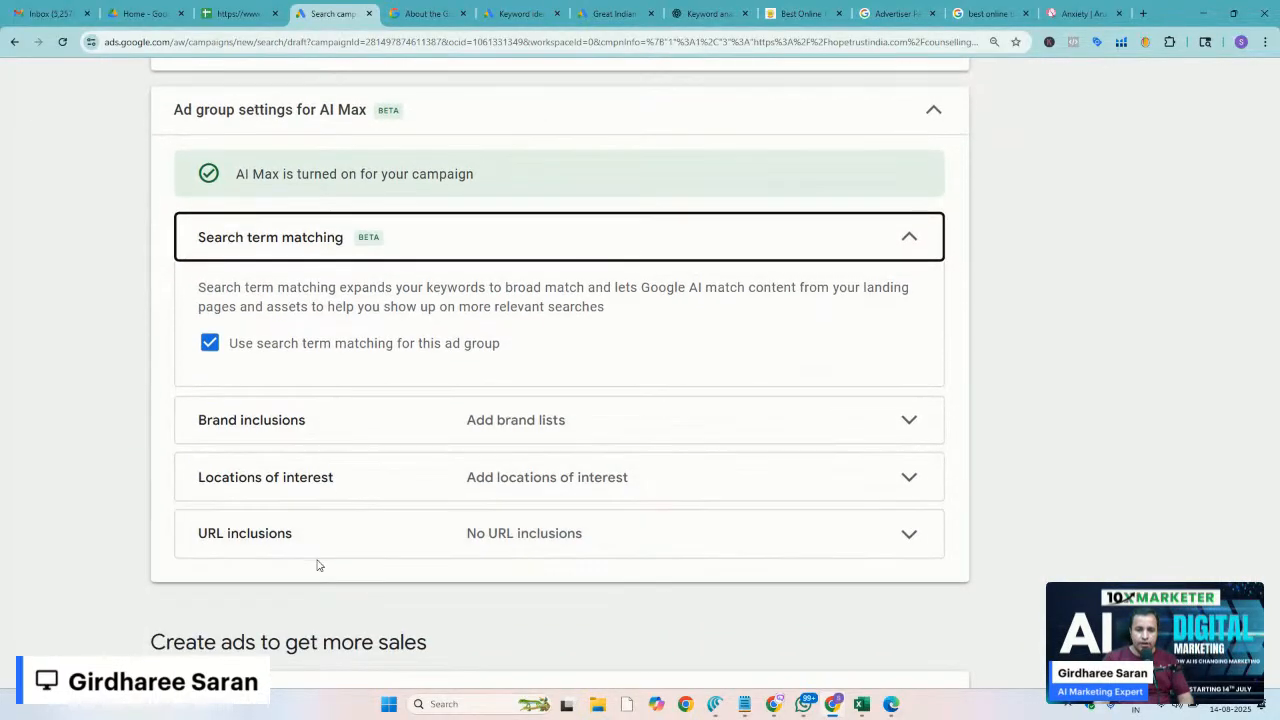
click(529, 491)
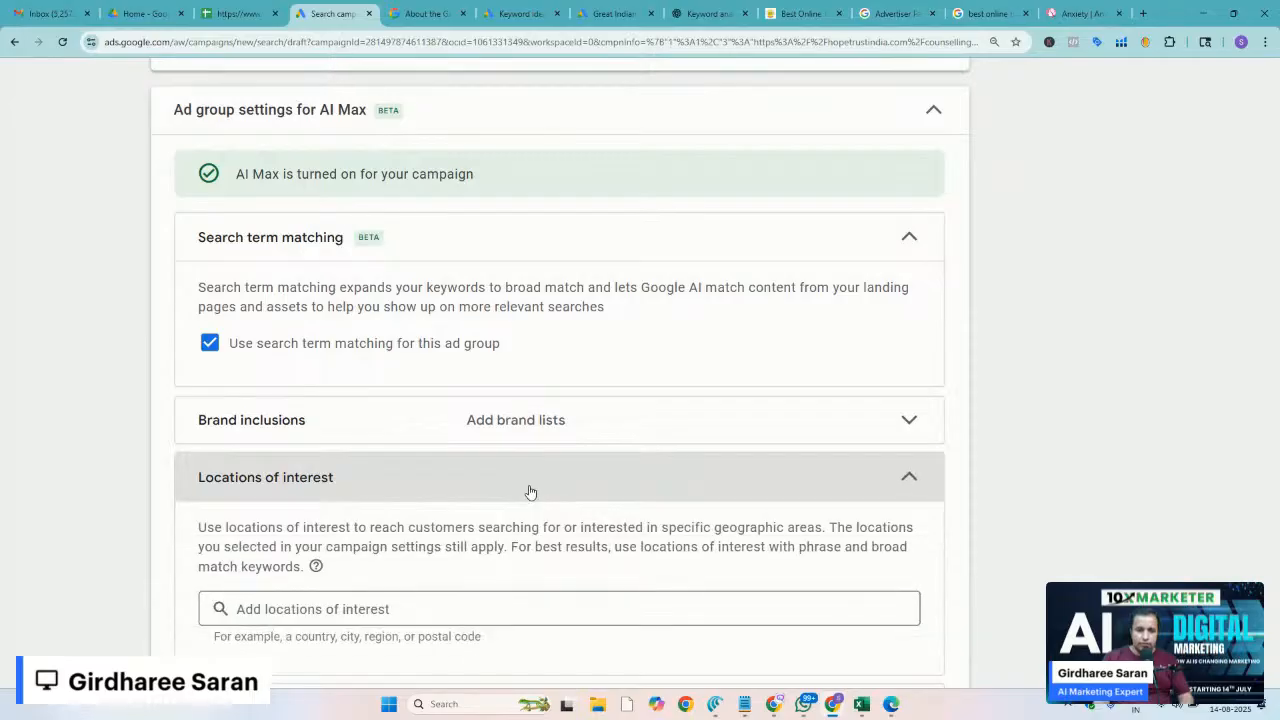
double_click(251, 552)
scroll(251, 556, down, 1)
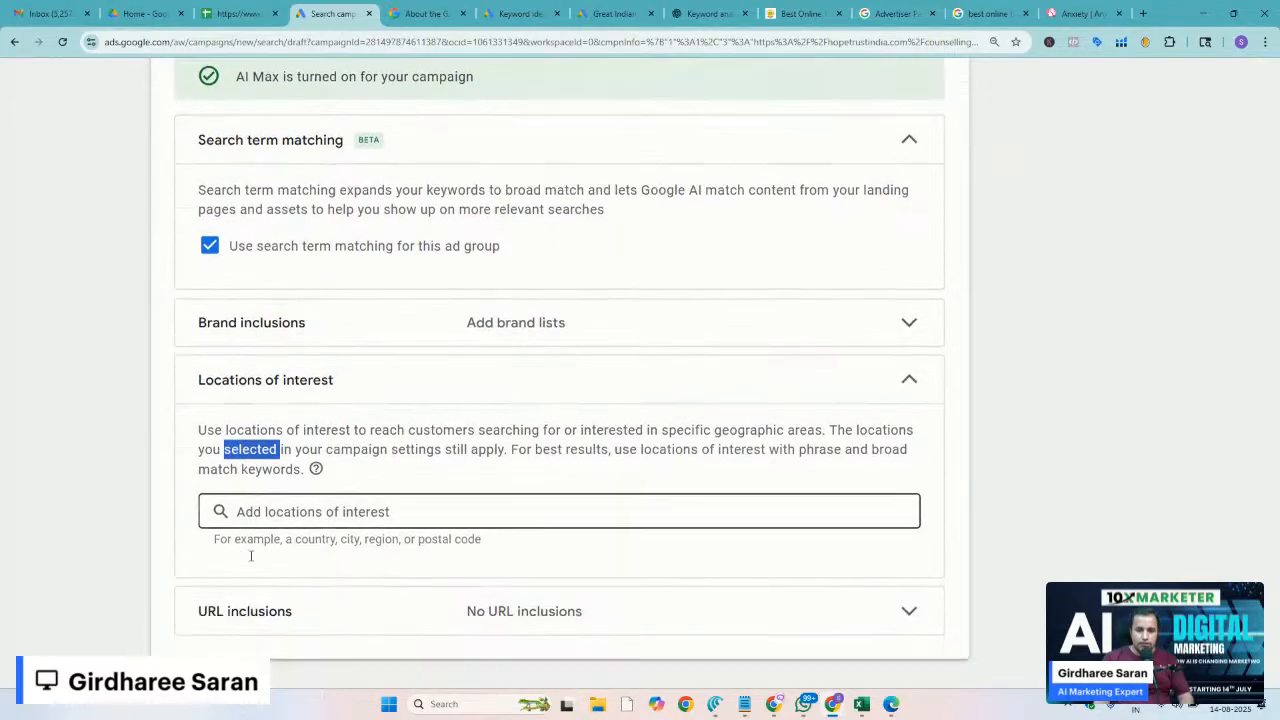
scroll(400, 520, down, 1)
scroll(556, 485, up, 4)
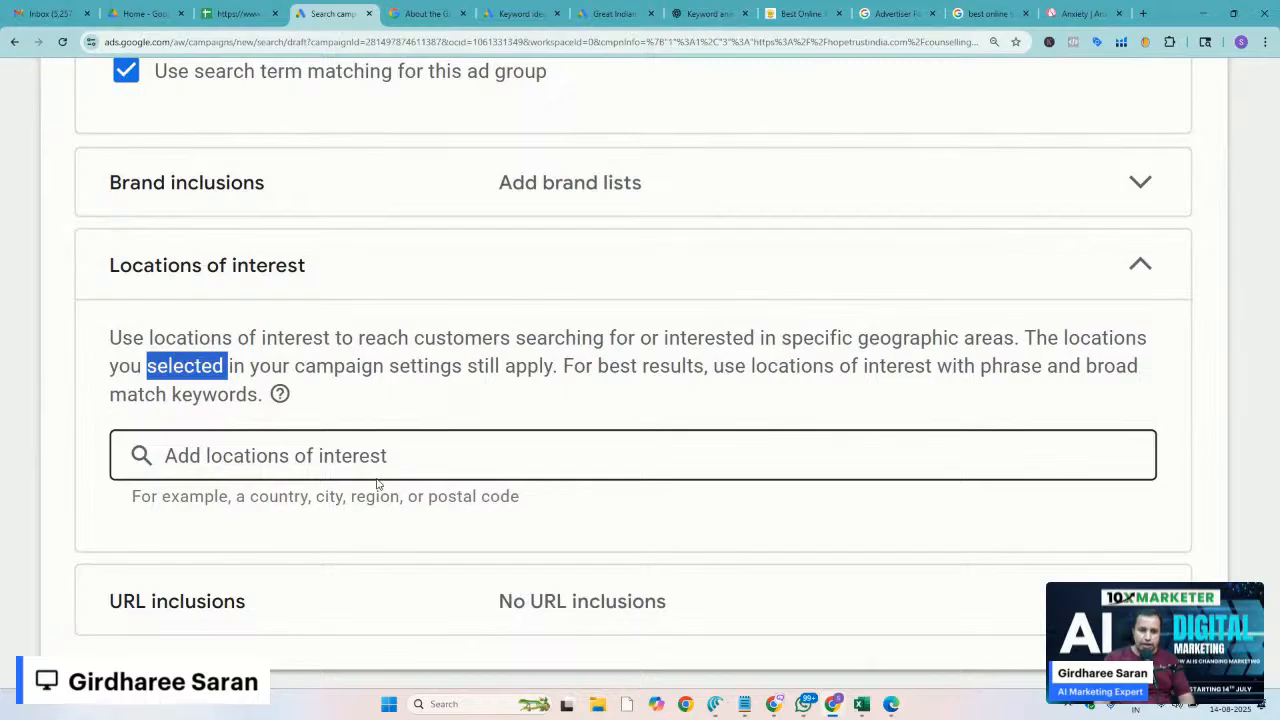
click(322, 447)
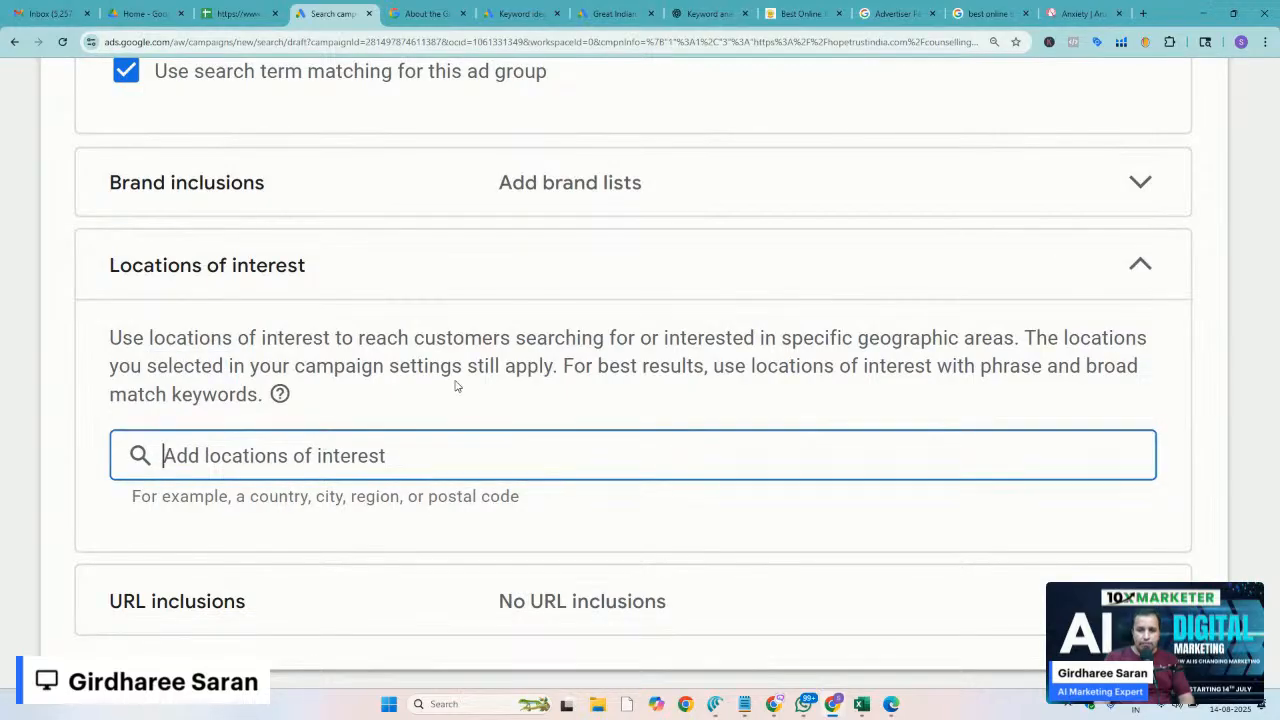
scroll(455, 385, down, 1)
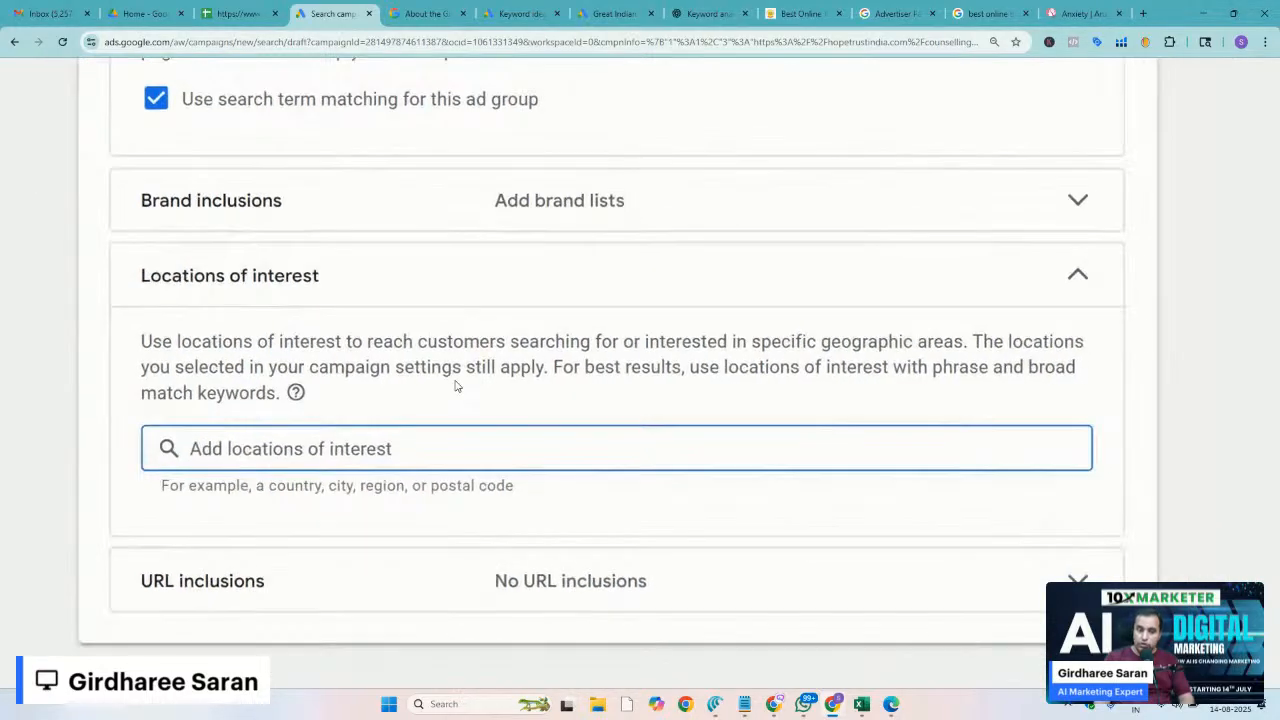
scroll(455, 385, down, 3)
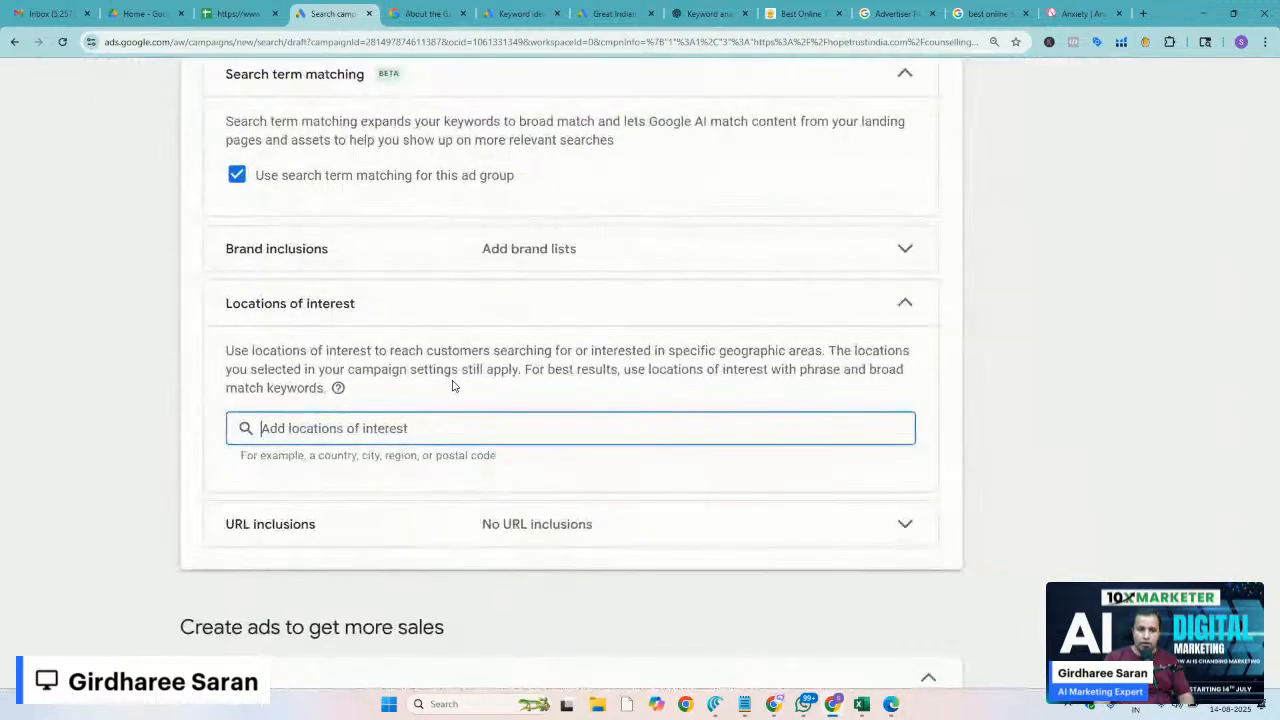
Expand URL inclusions in the ad group's AI Max settings and read how landing pages are selected or limited with URL rules
click(472, 524)
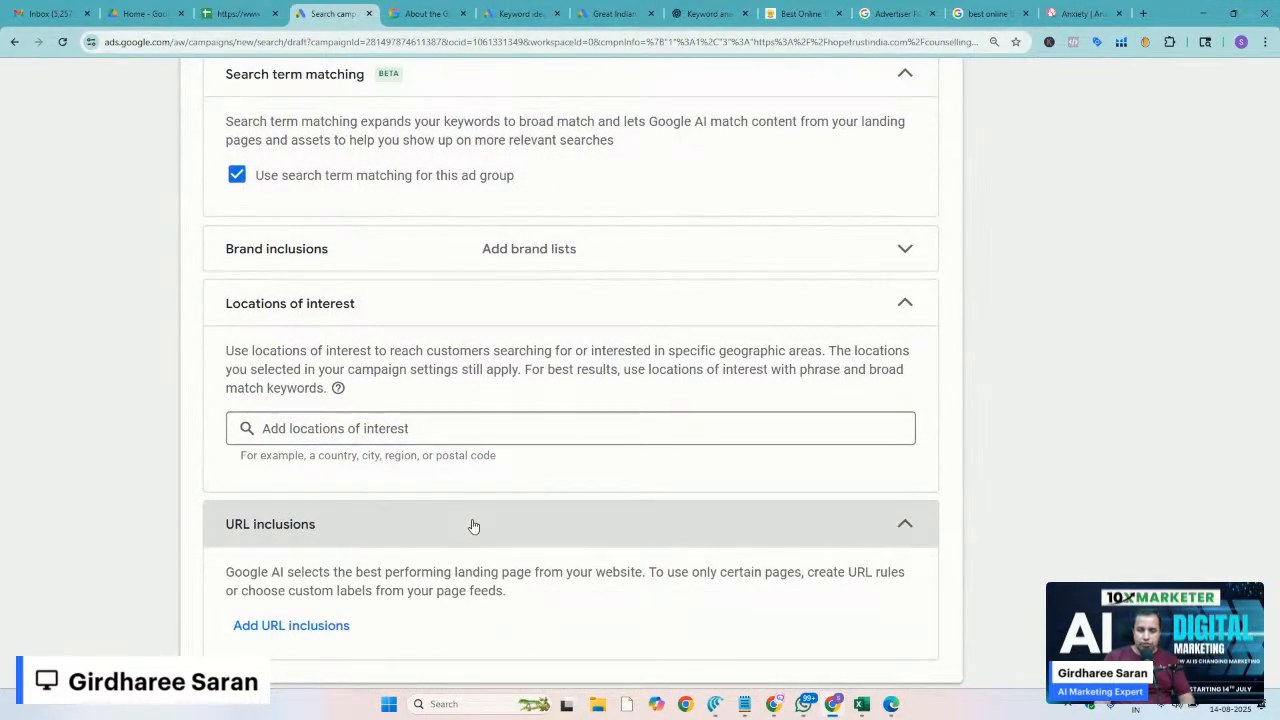
scroll(185, 596, down, 2)
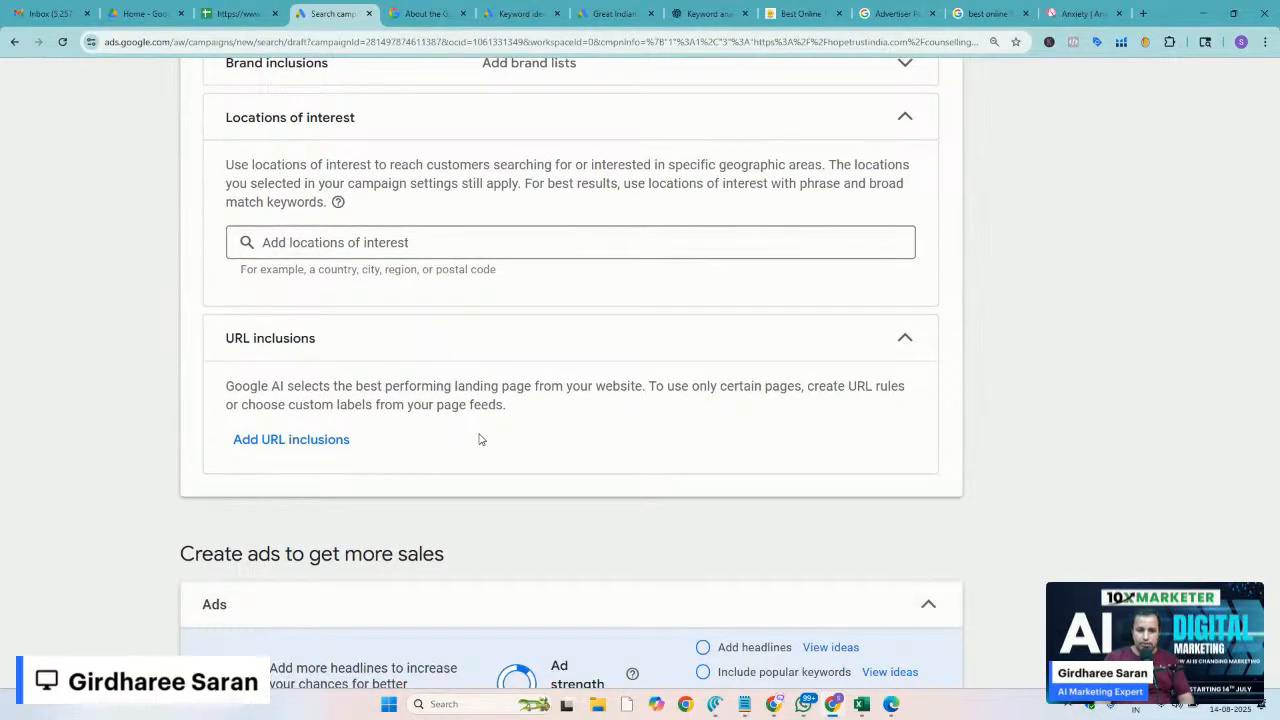
scroll(481, 440, up, 3)
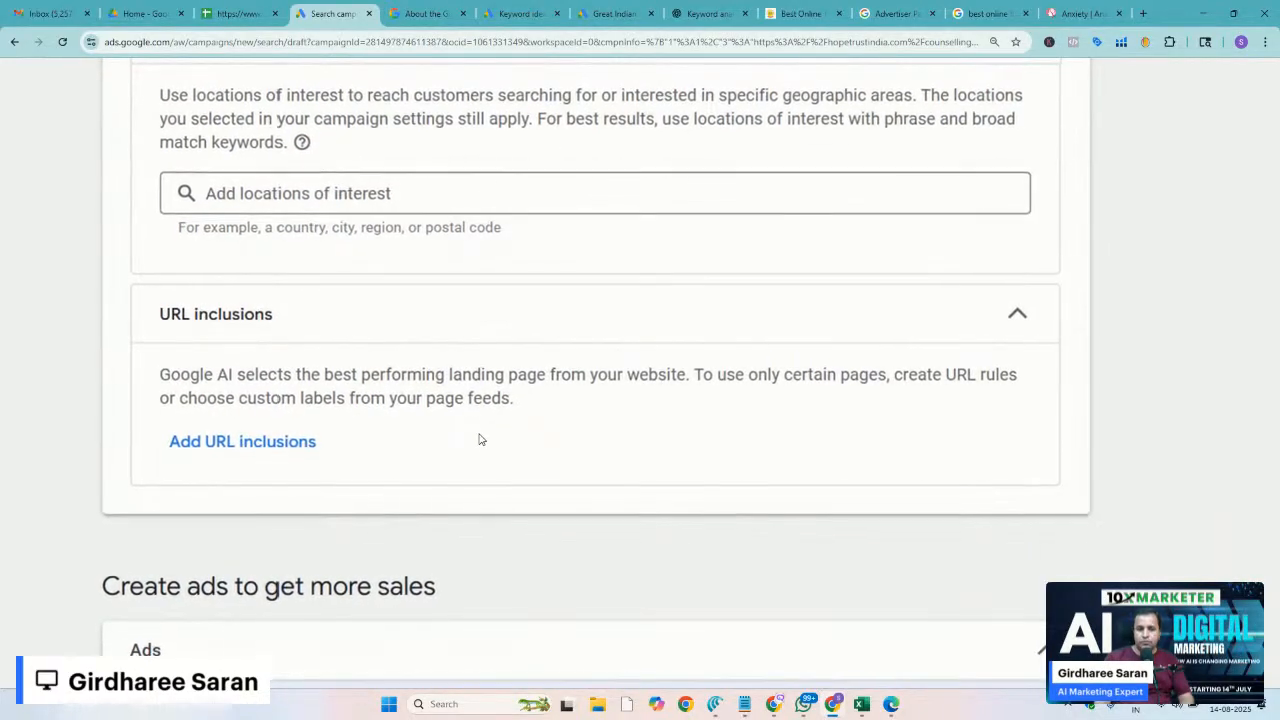
scroll(479, 439, down, 3)
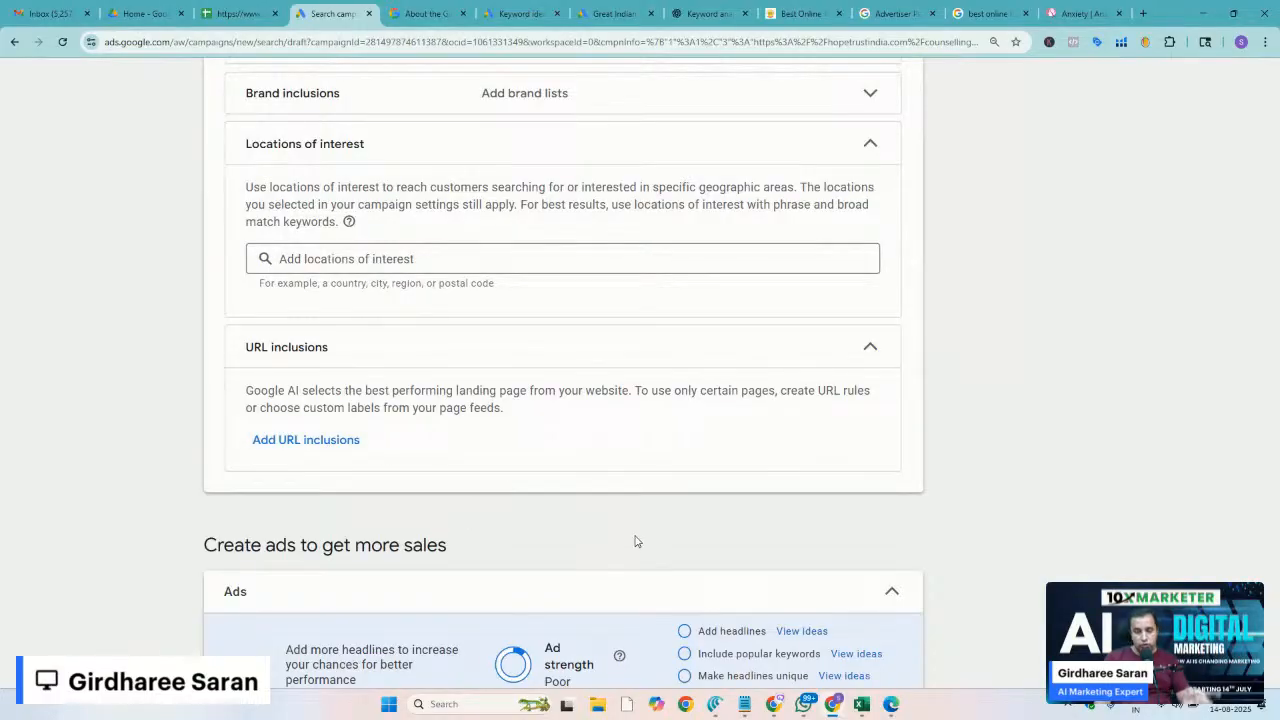
Examine the ad's Final URL, including its full counselling-psychologists address, and the empty display path fields
scroll(634, 541, down, 5)
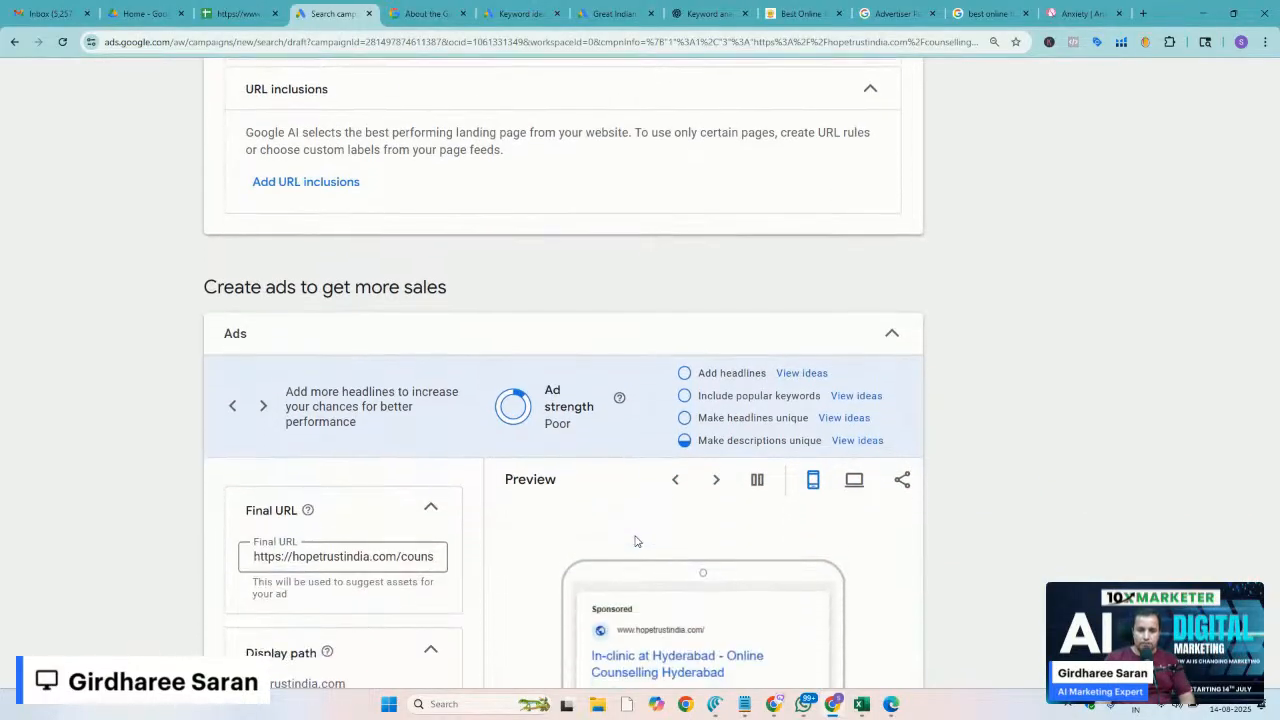
scroll(634, 541, down, 3)
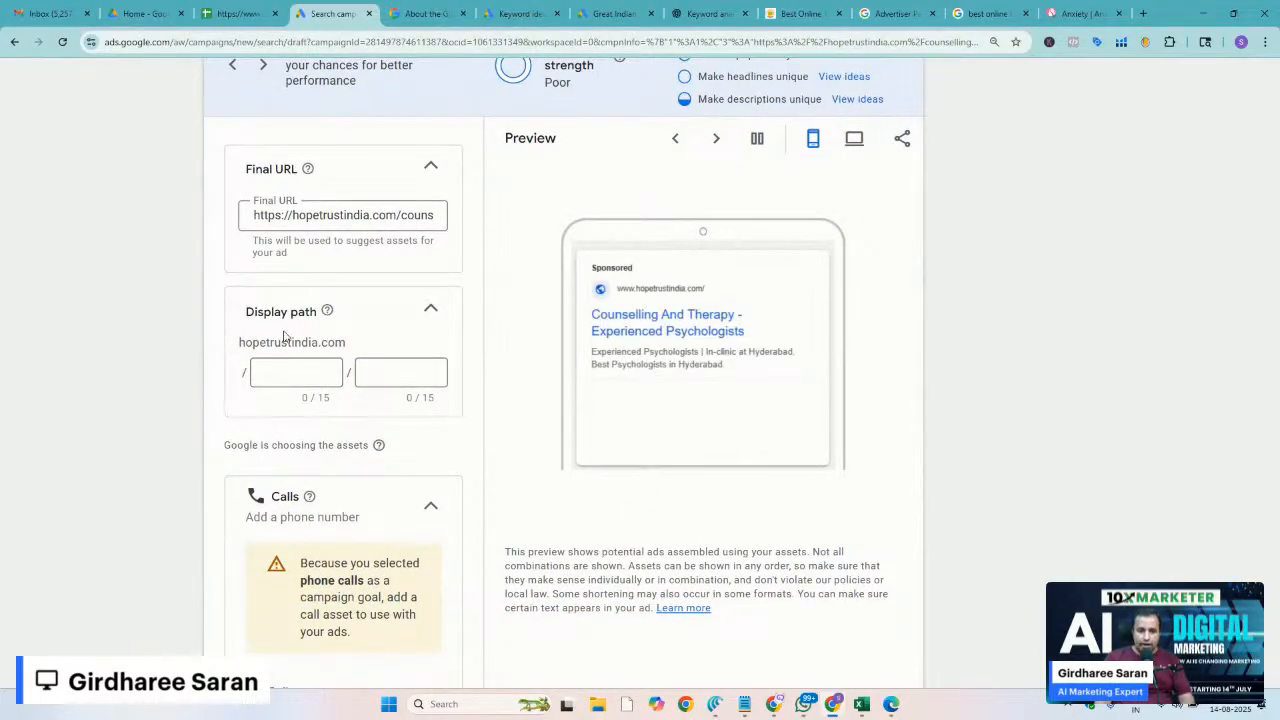
click(397, 228)
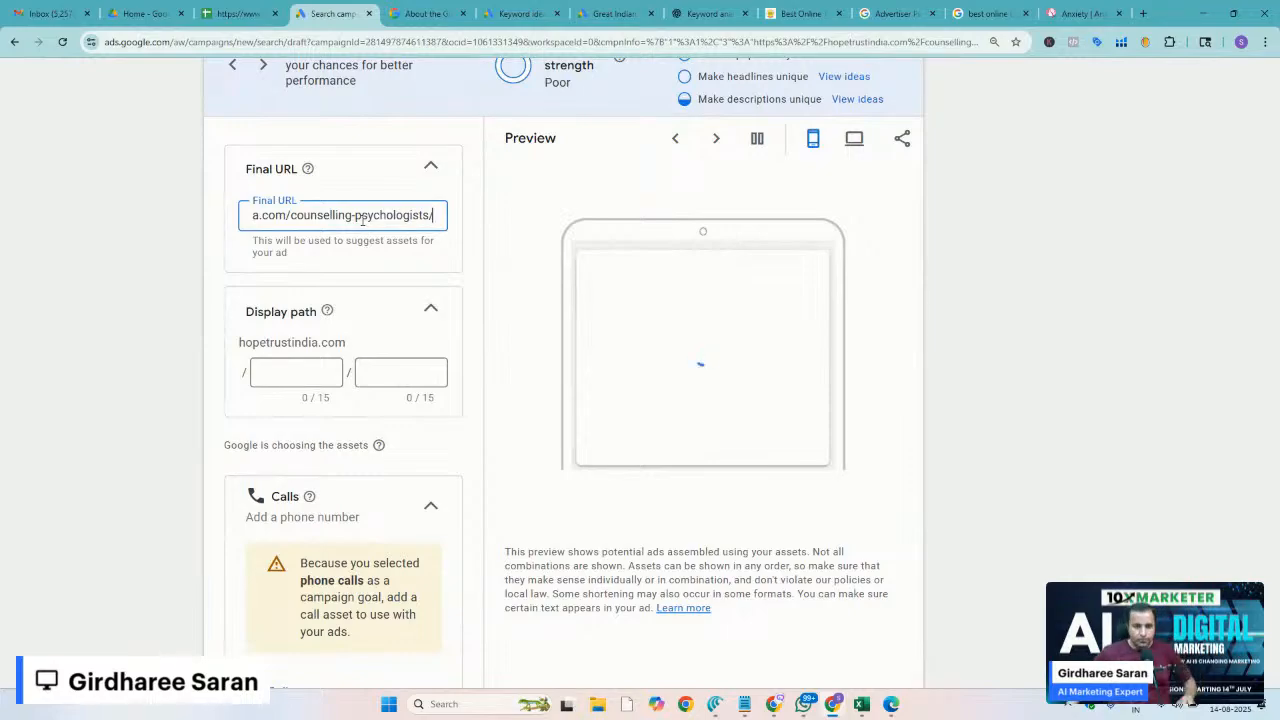
click(271, 370)
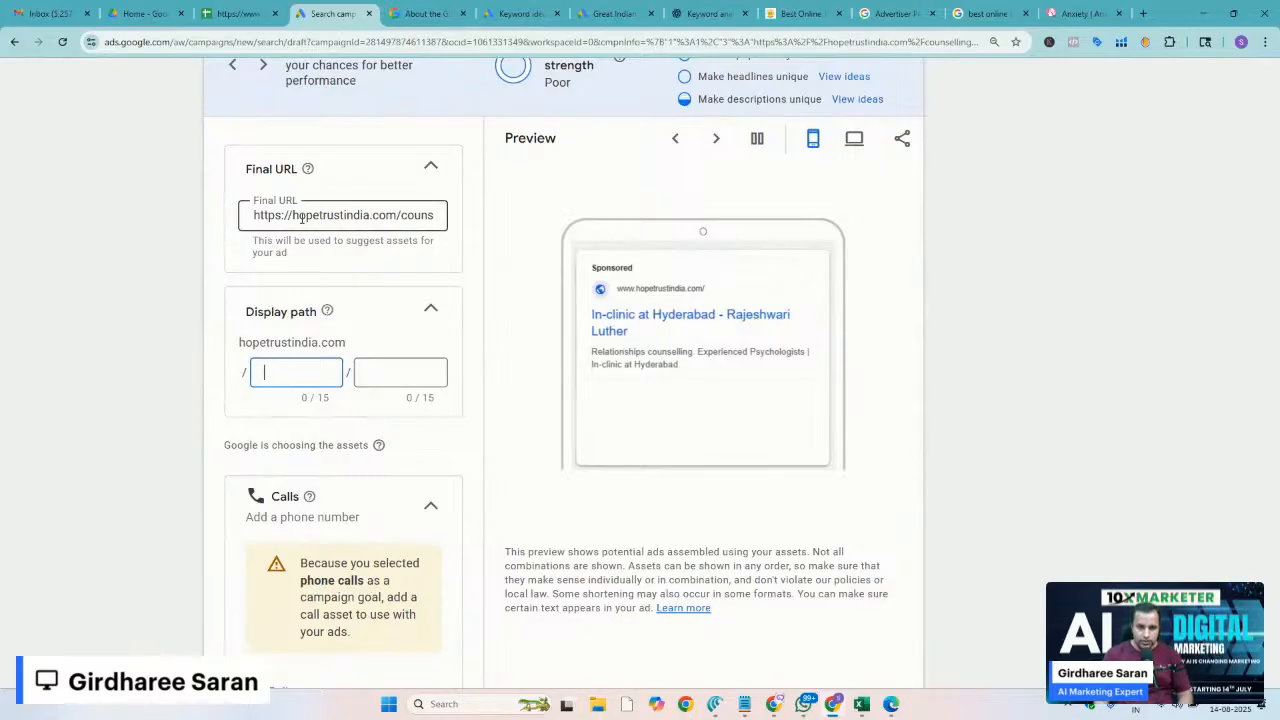
drag(301, 218, 449, 237)
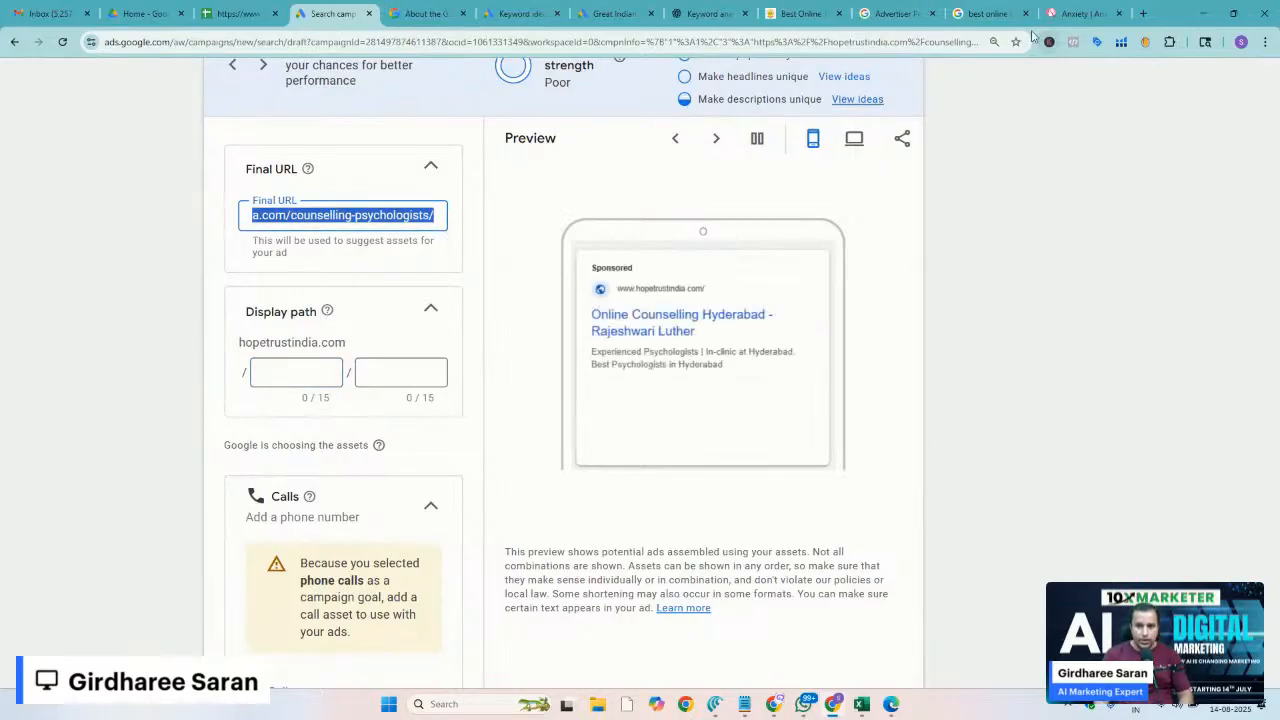
Switch to the Google results for "best online therapy for anxiety and depression" and examine the display paths of the Beck Institute and Ayoo Care ads
click(985, 13)
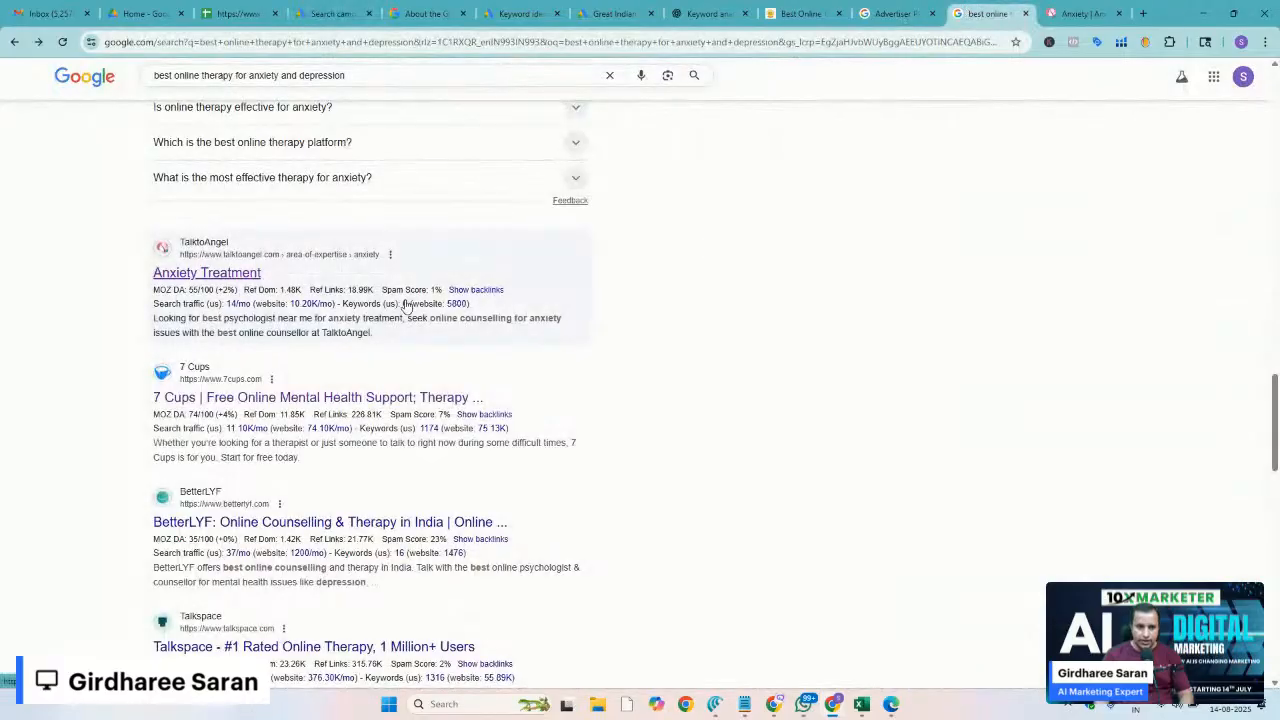
scroll(257, 290, up, 8)
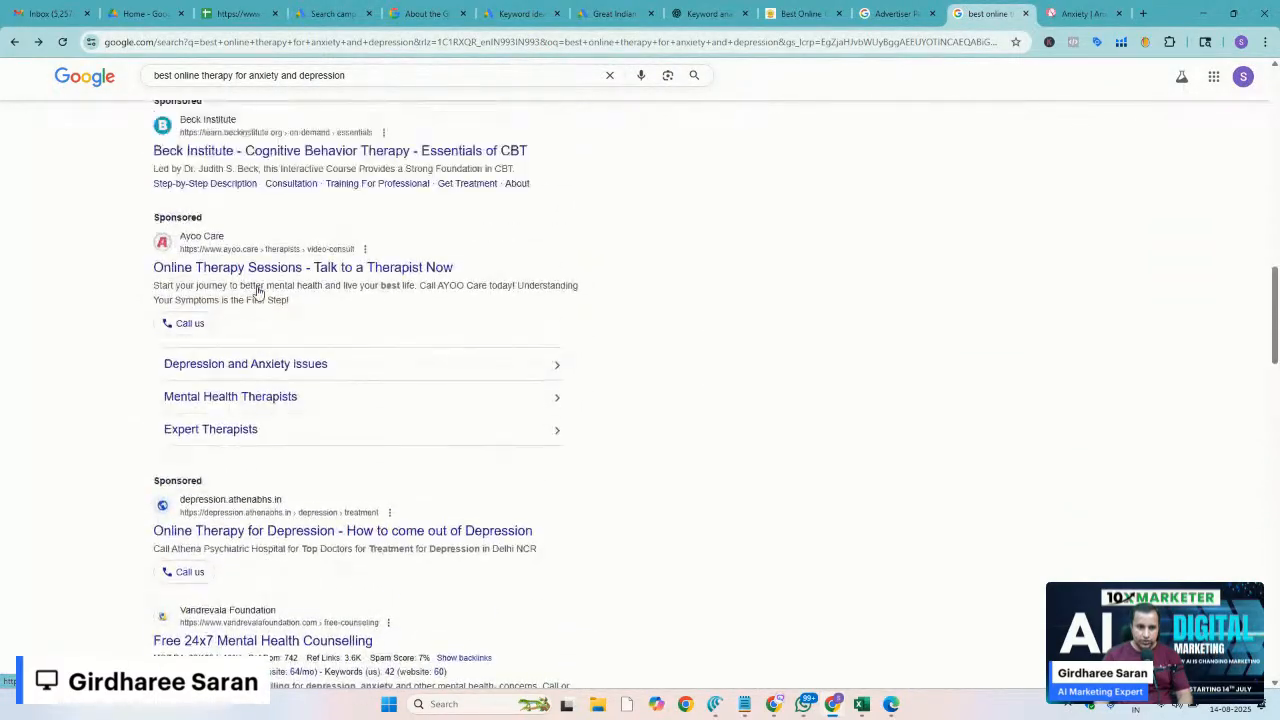
scroll(257, 290, up, 6)
scroll(257, 290, down, 4)
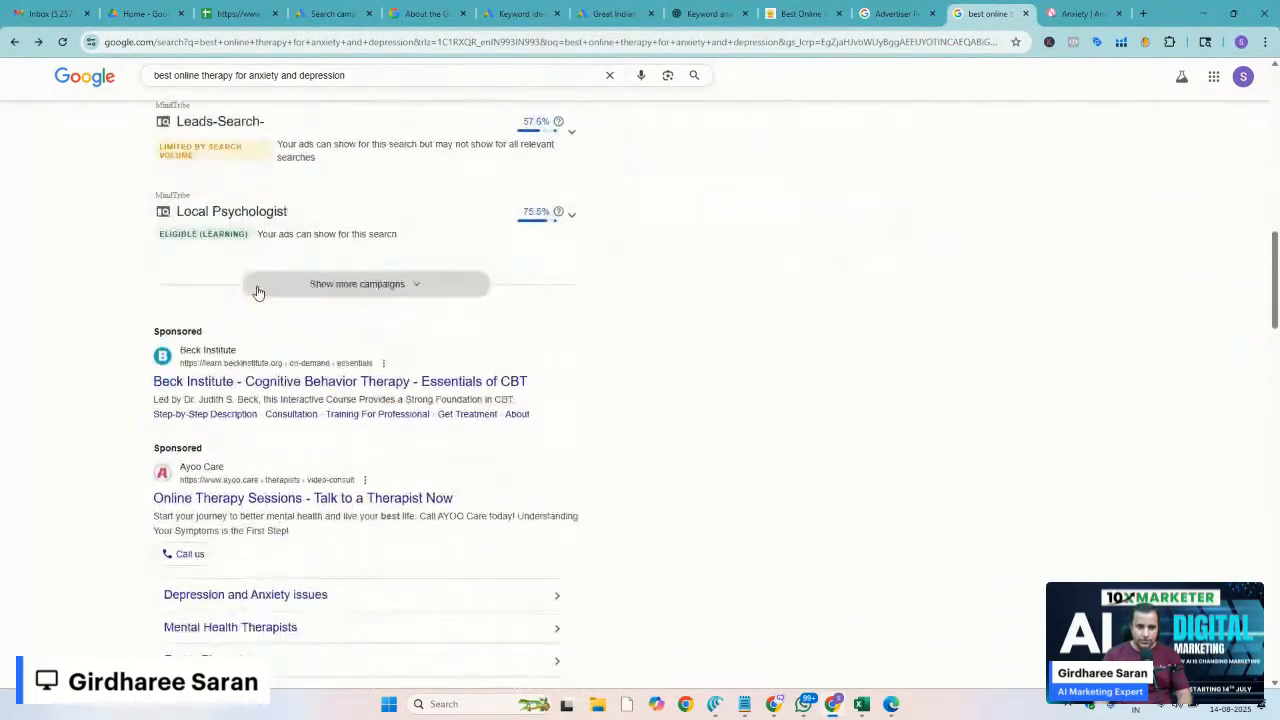
scroll(257, 291, down, 1)
scroll(233, 350, up, 3)
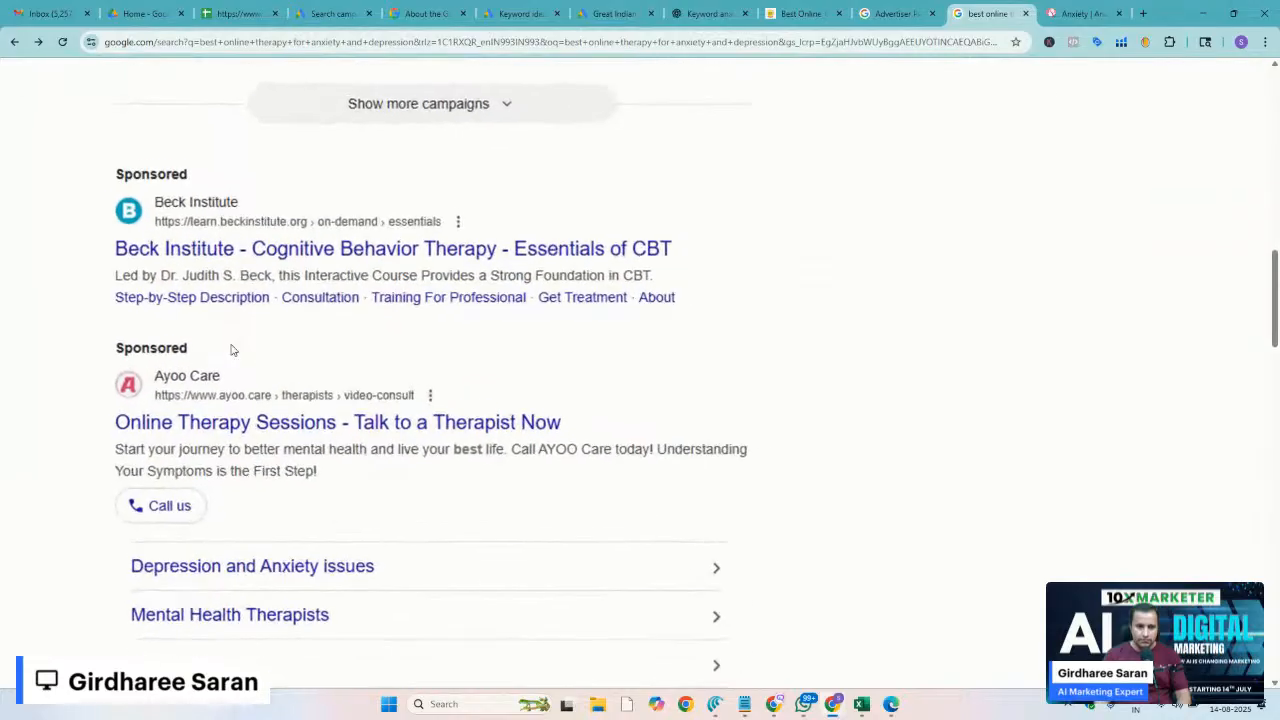
scroll(231, 350, up, 5)
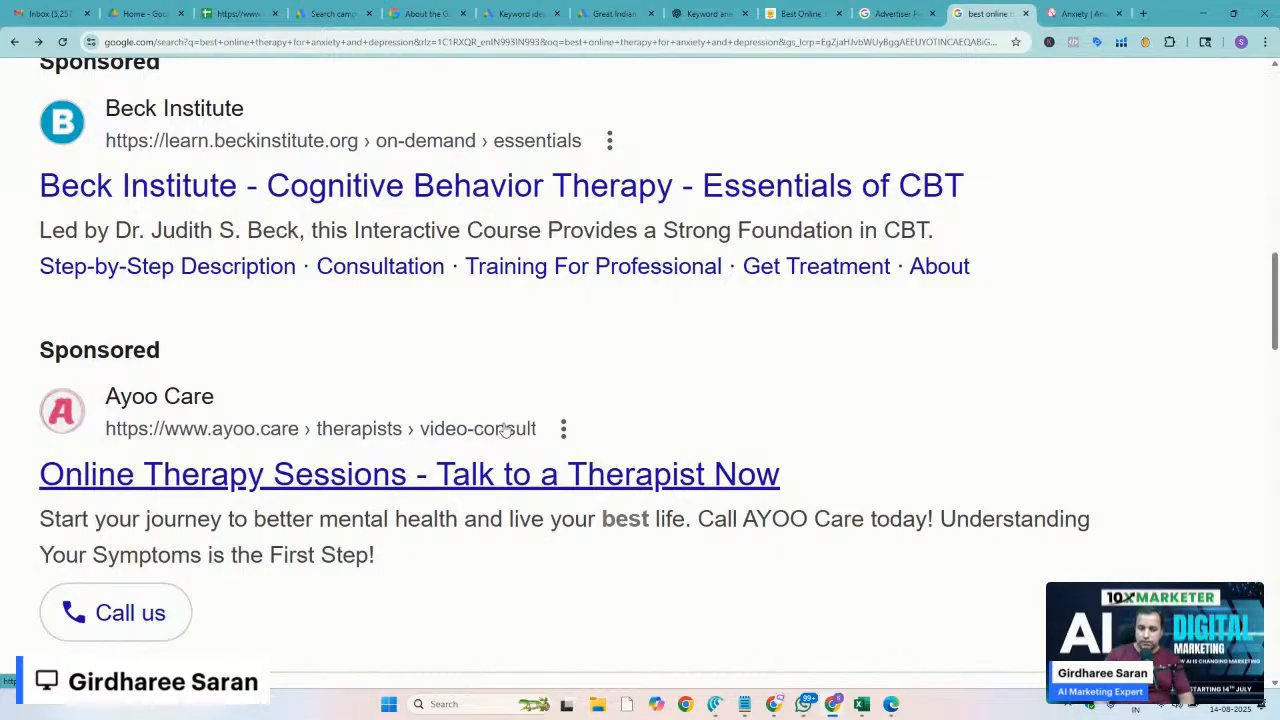
Return to the Google Ads campaign draft, set the ad's display path to Marriage and Counsellor, and check the path in the preview
click(425, 13)
click(522, 13)
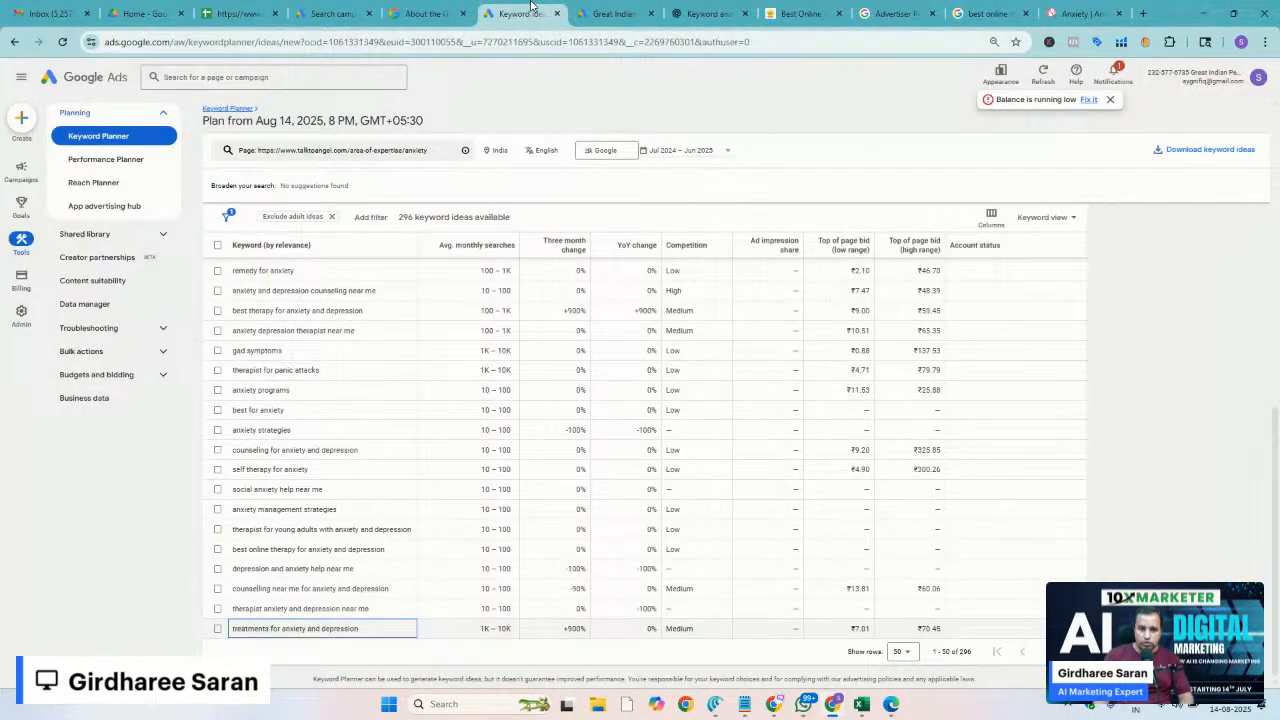
click(634, 8)
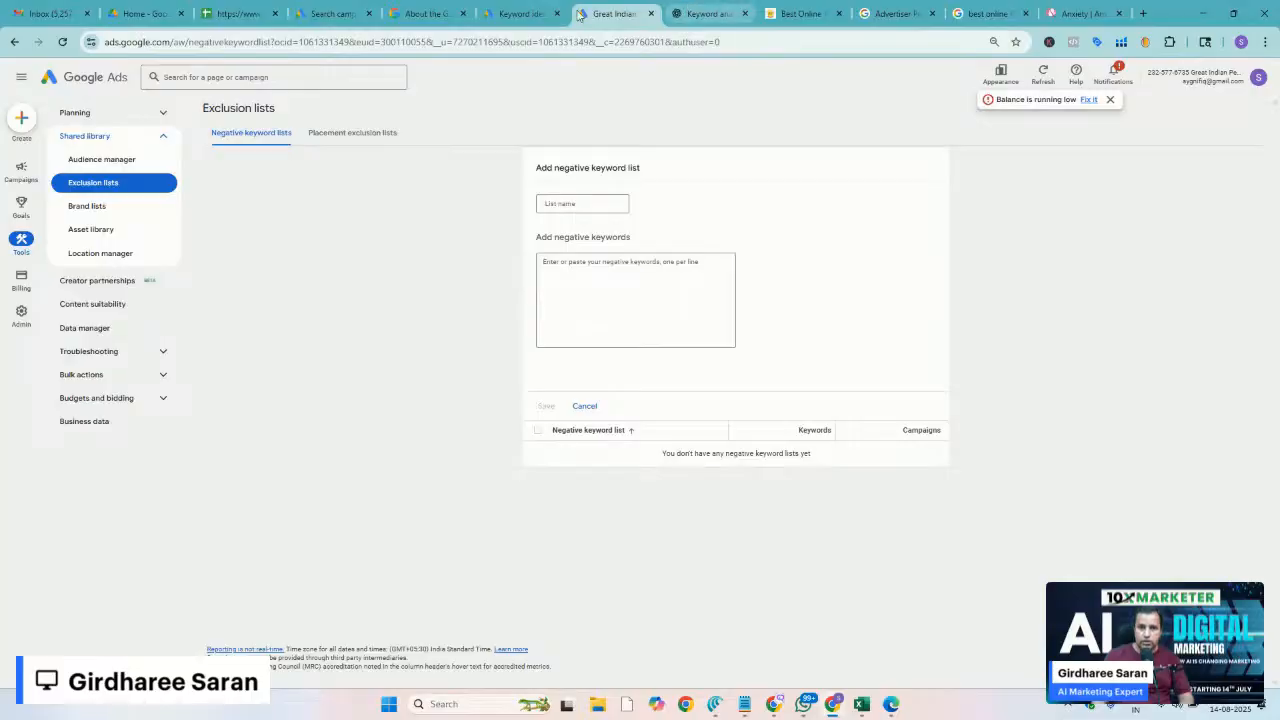
click(332, 8)
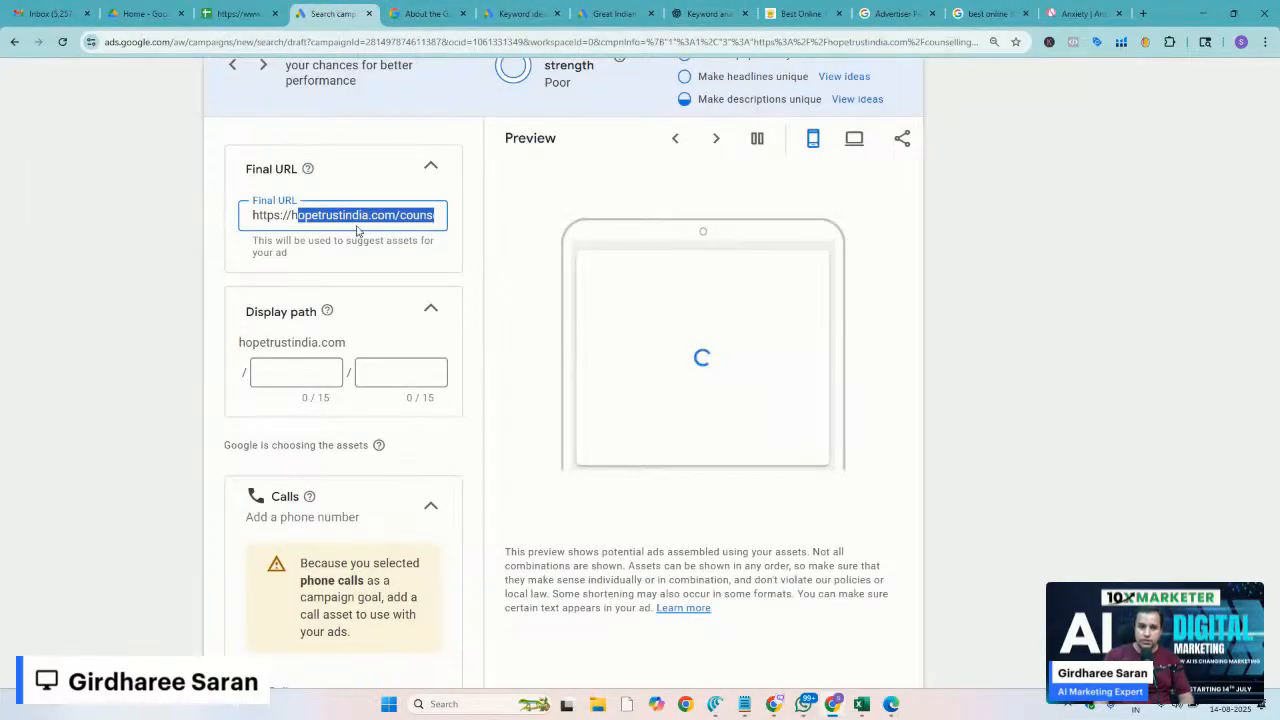
click(276, 374)
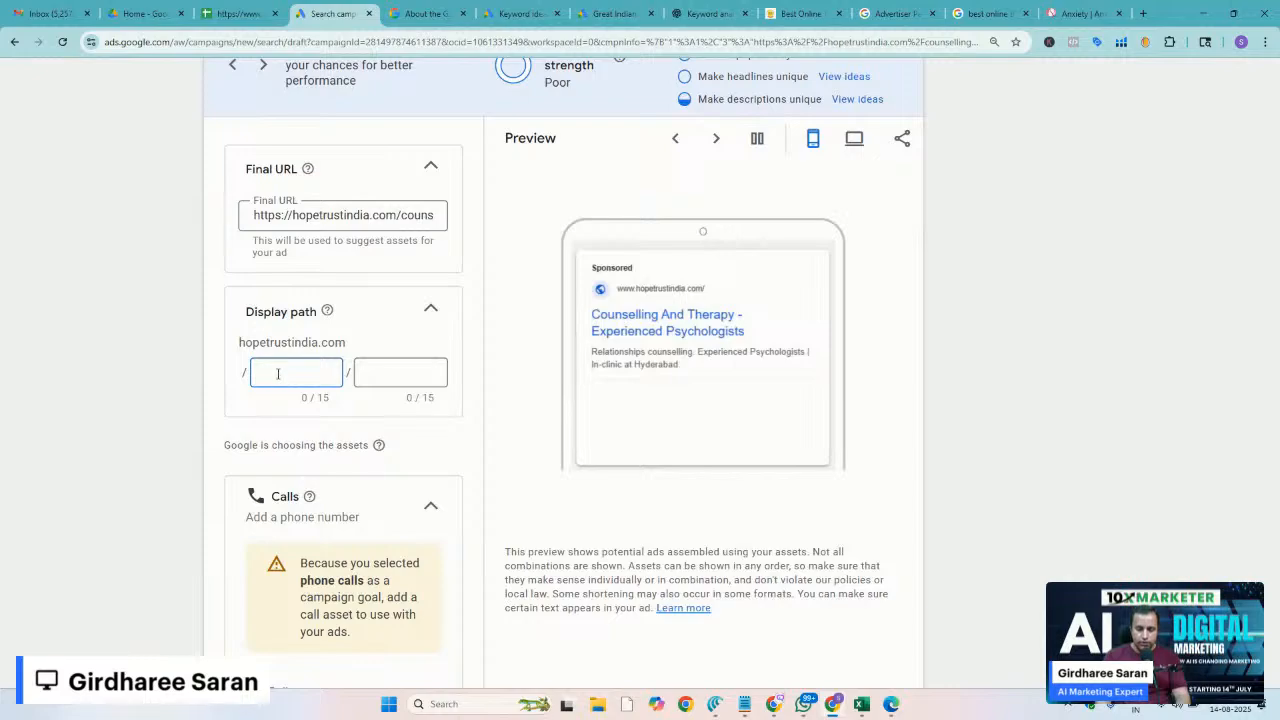
text(Marriage)
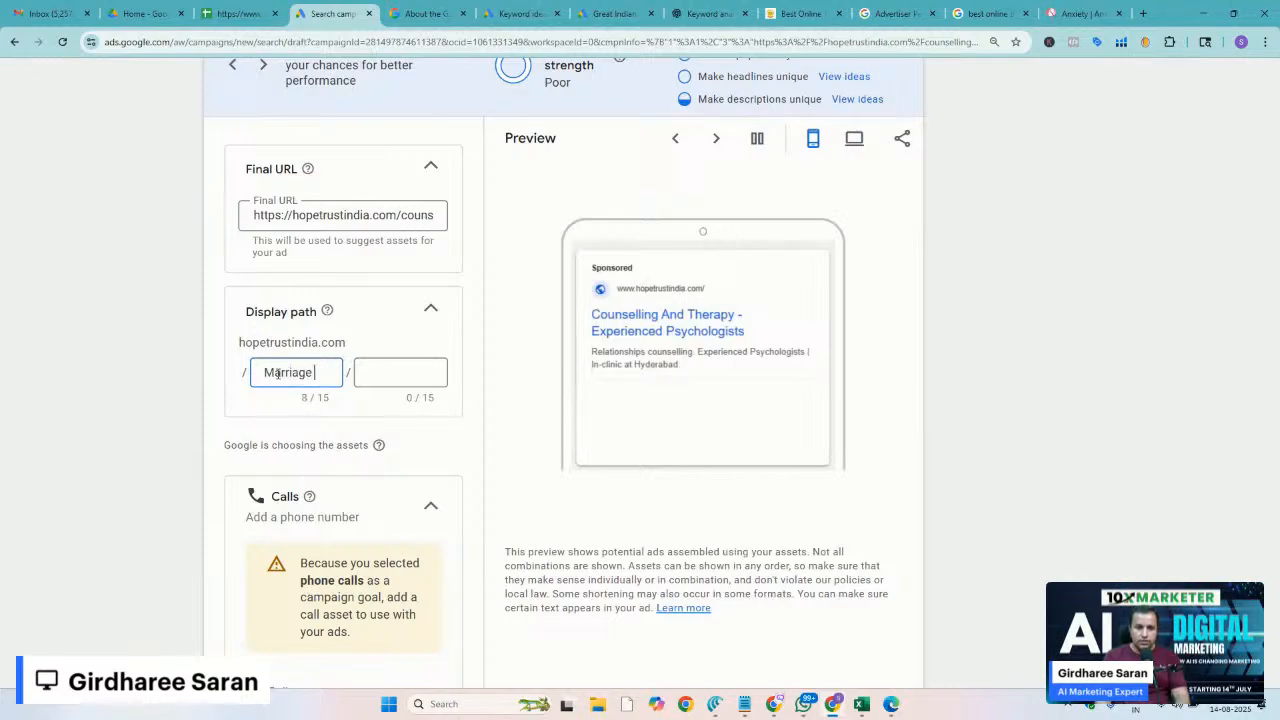
key(Tab)
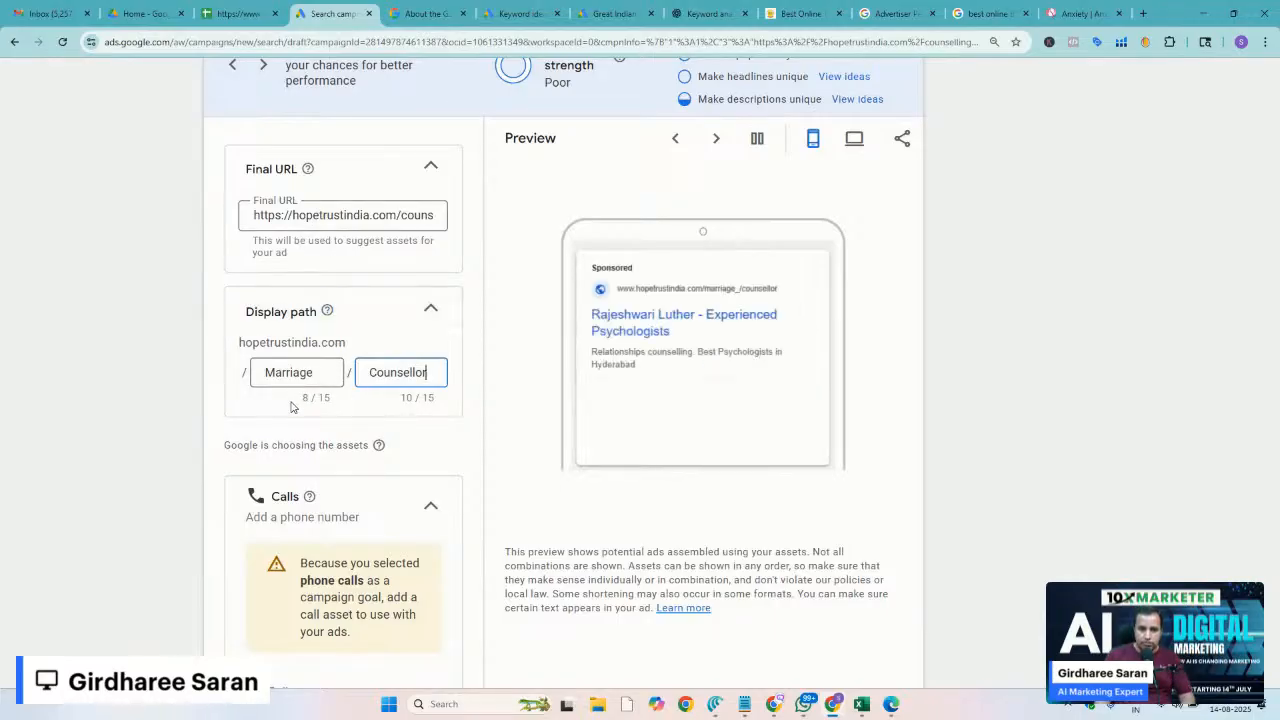
scroll(685, 319, up, 5)
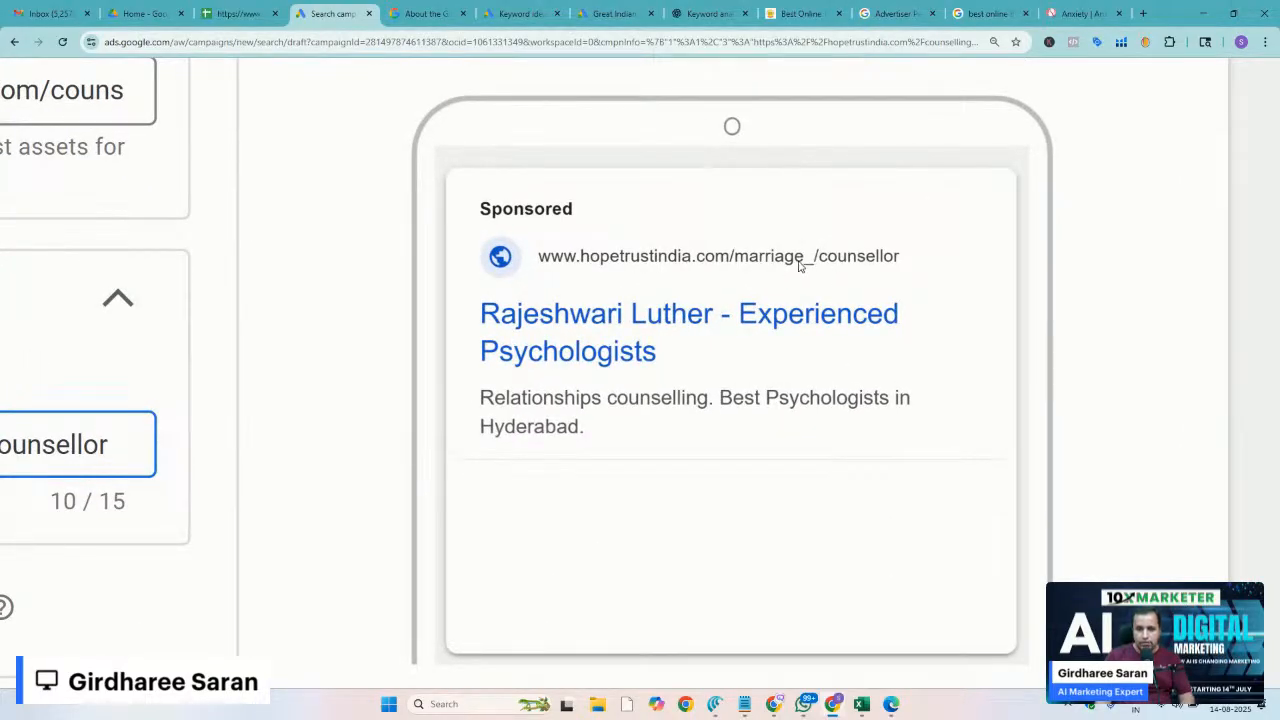
Compare the ad's full Final URL with the marriage/counsellor display path shown in the ad preview
scroll(651, 277, down, 5)
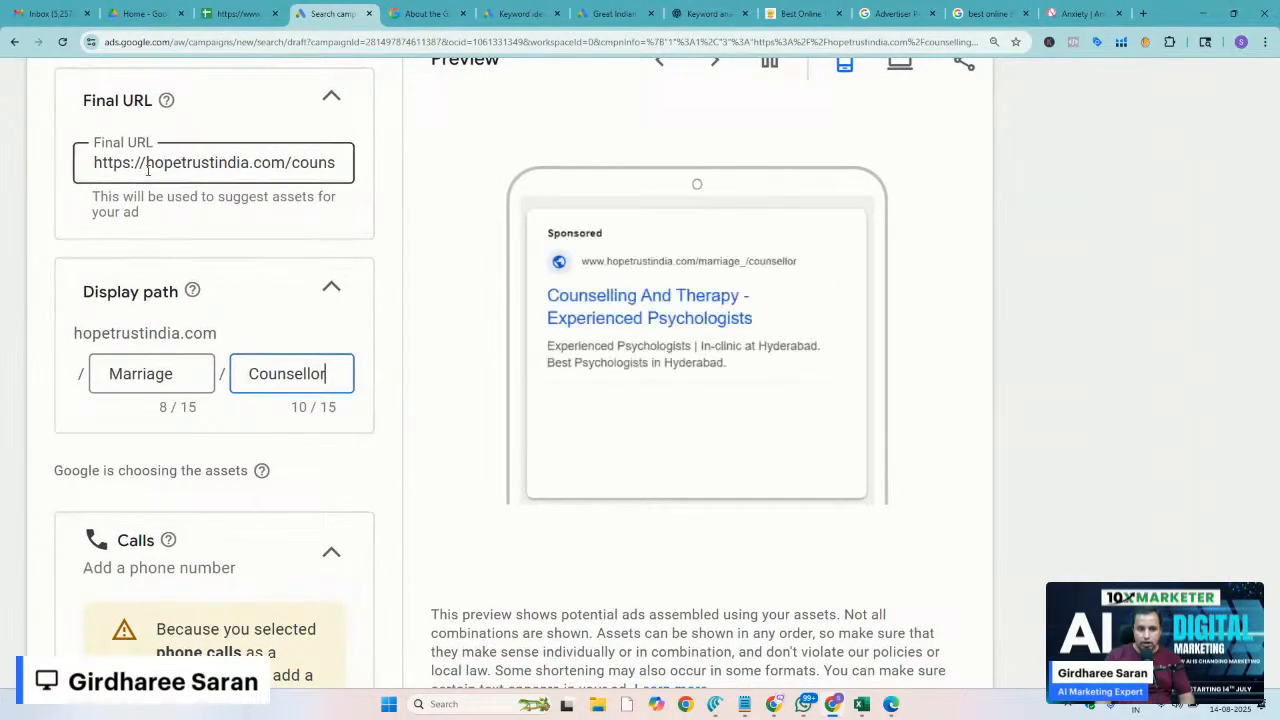
drag(175, 166, 352, 168)
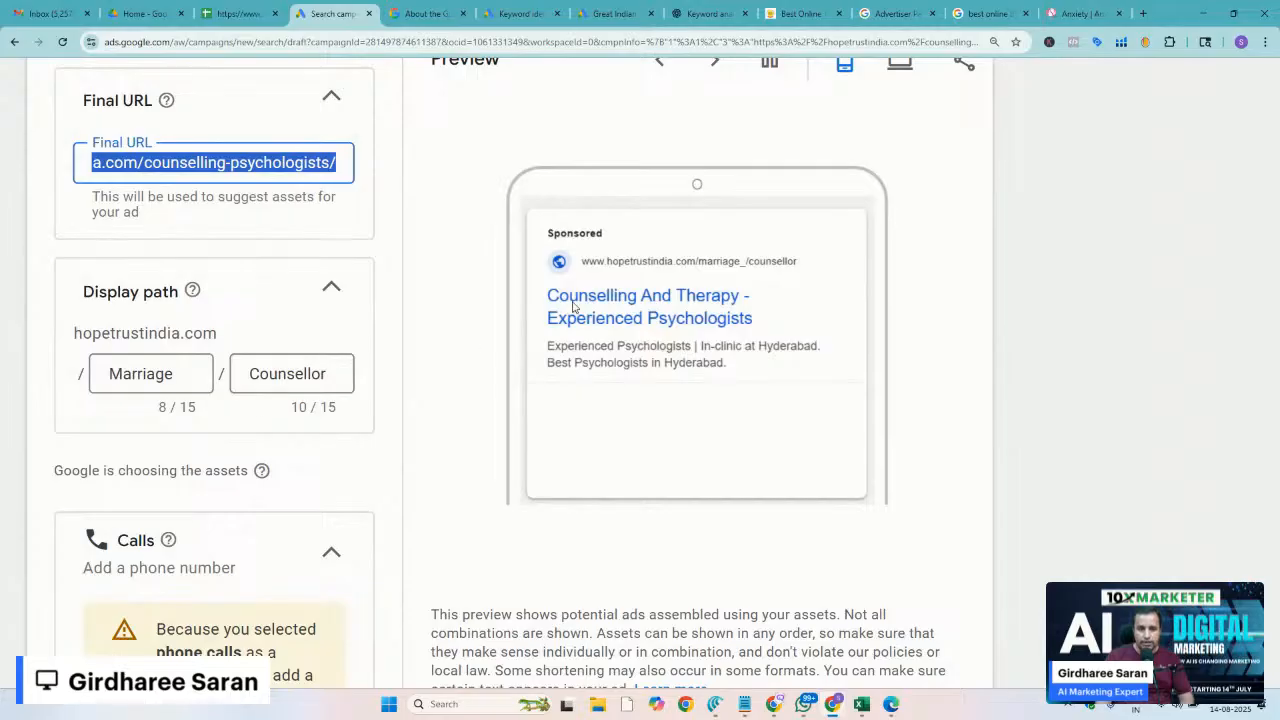
scroll(573, 305, up, 5)
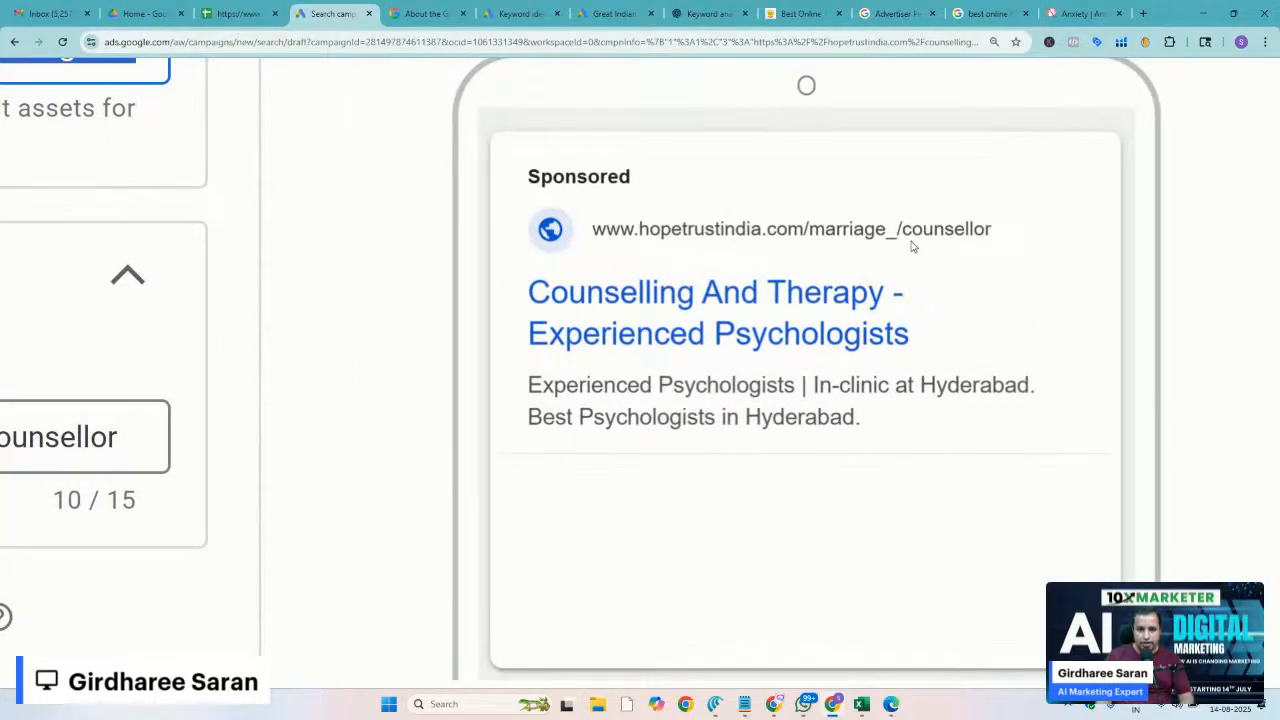
scroll(731, 277, down, 5)
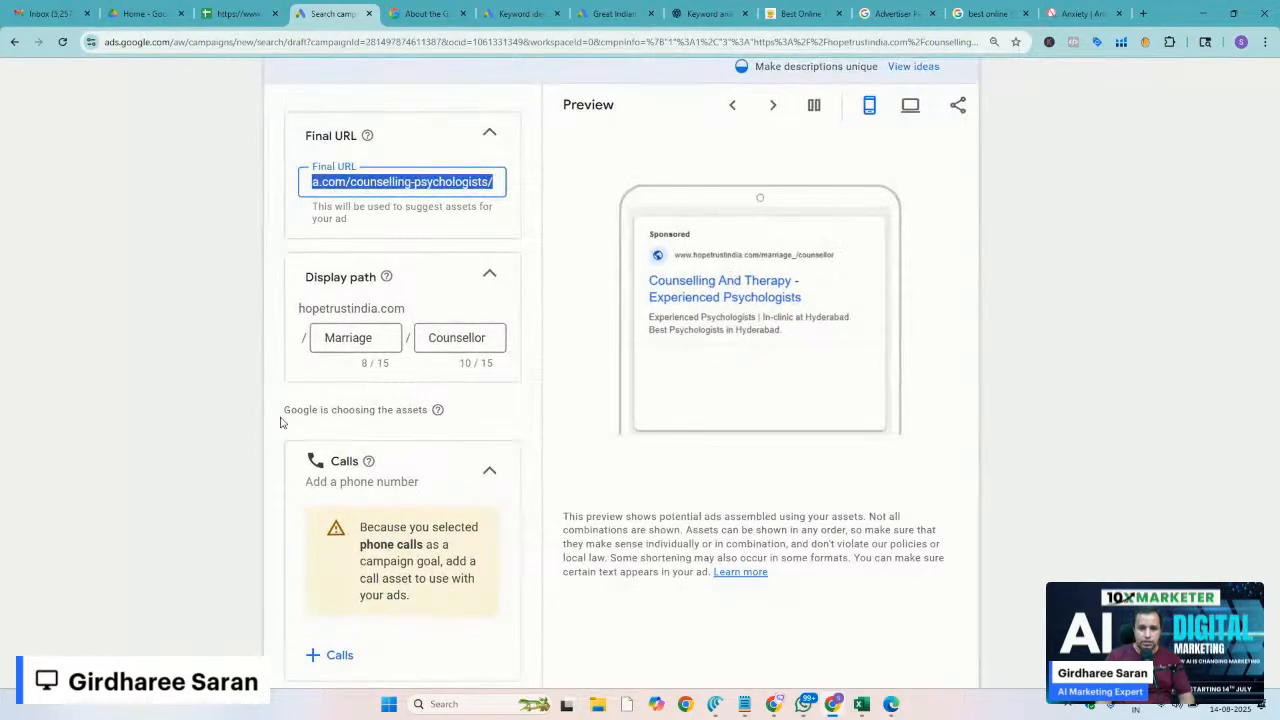
click(263, 437)
Review the ad's Calls section, the suggested headline keywords and the existing headlines, down to the empty headline fields
scroll(546, 403, down, 1)
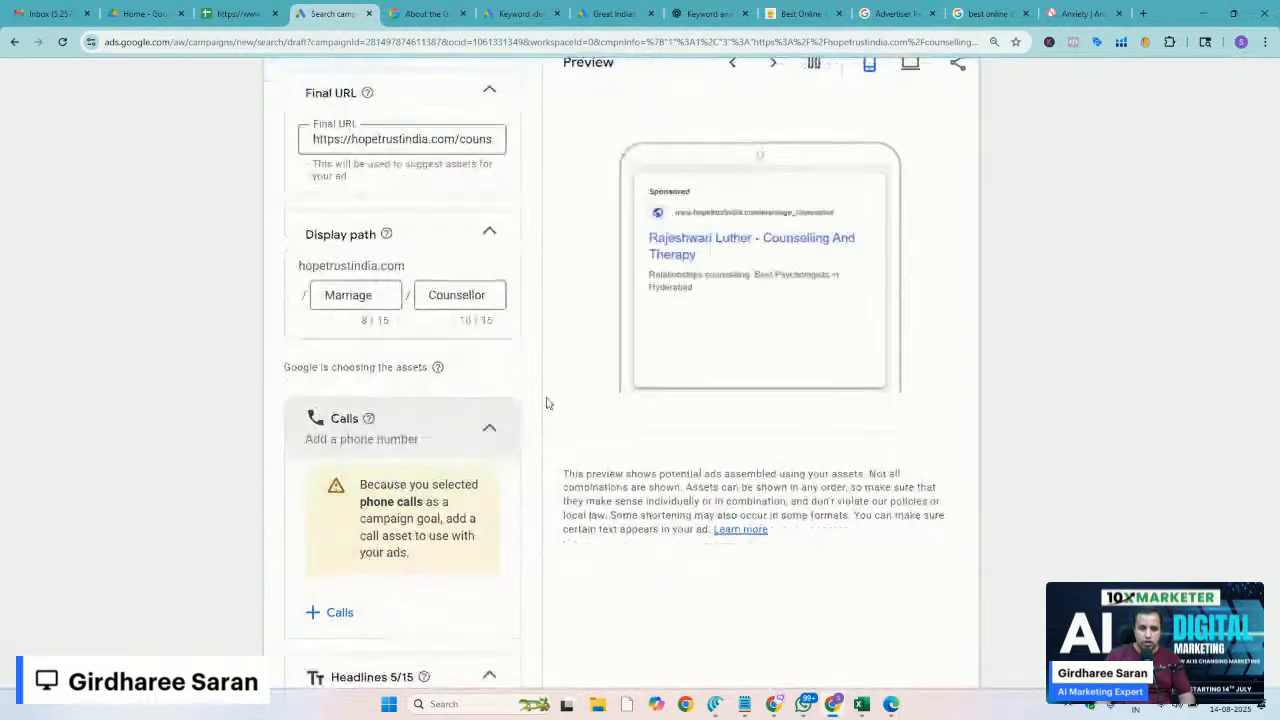
scroll(563, 436, down, 3)
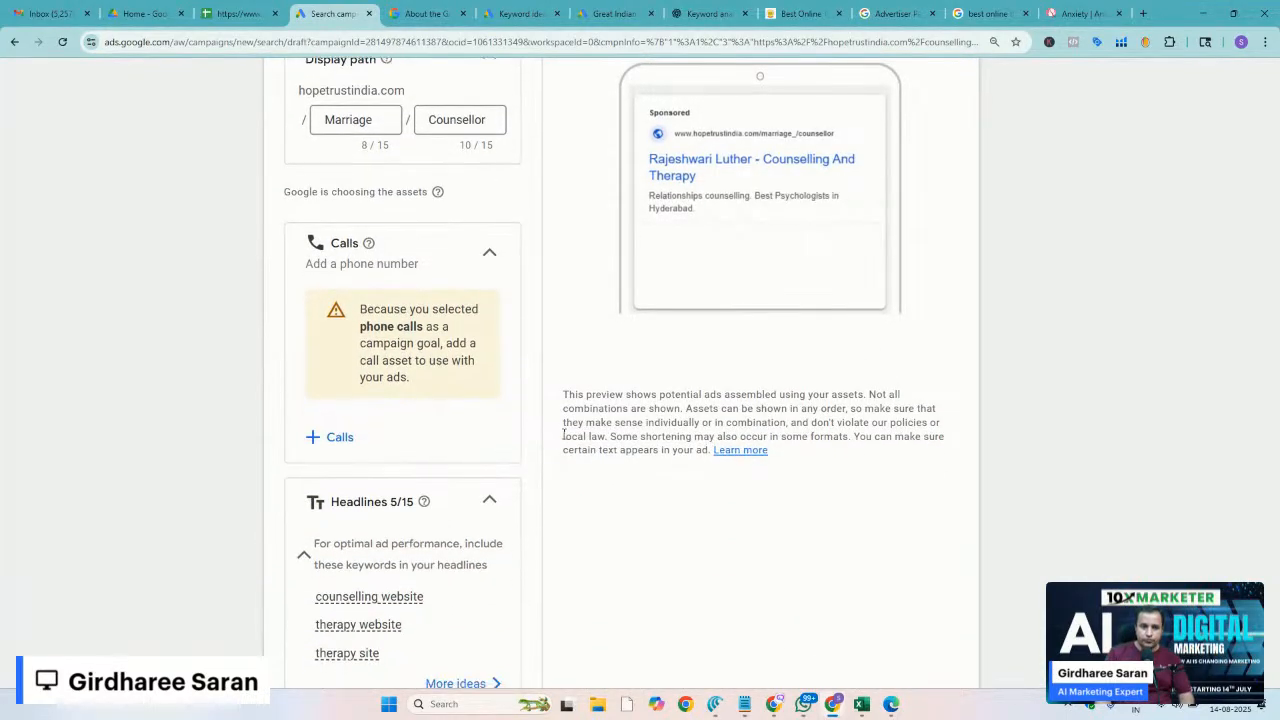
scroll(563, 436, down, 6)
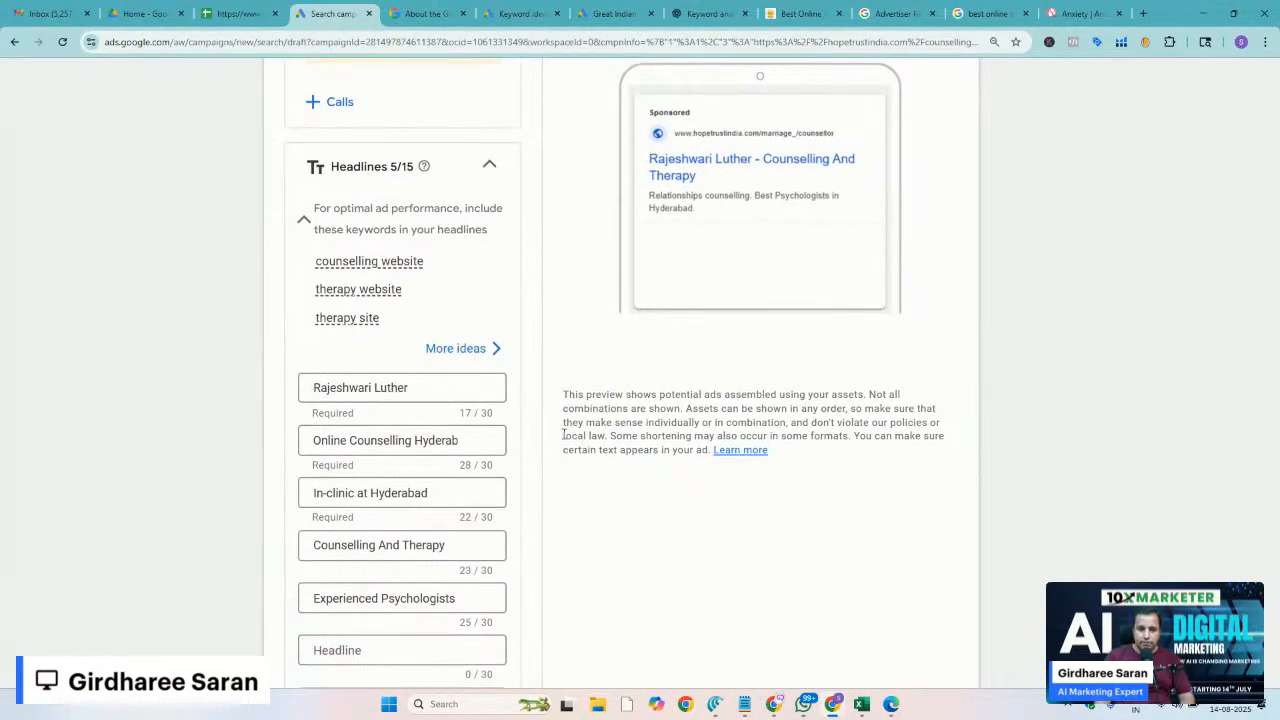
scroll(563, 436, down, 2)
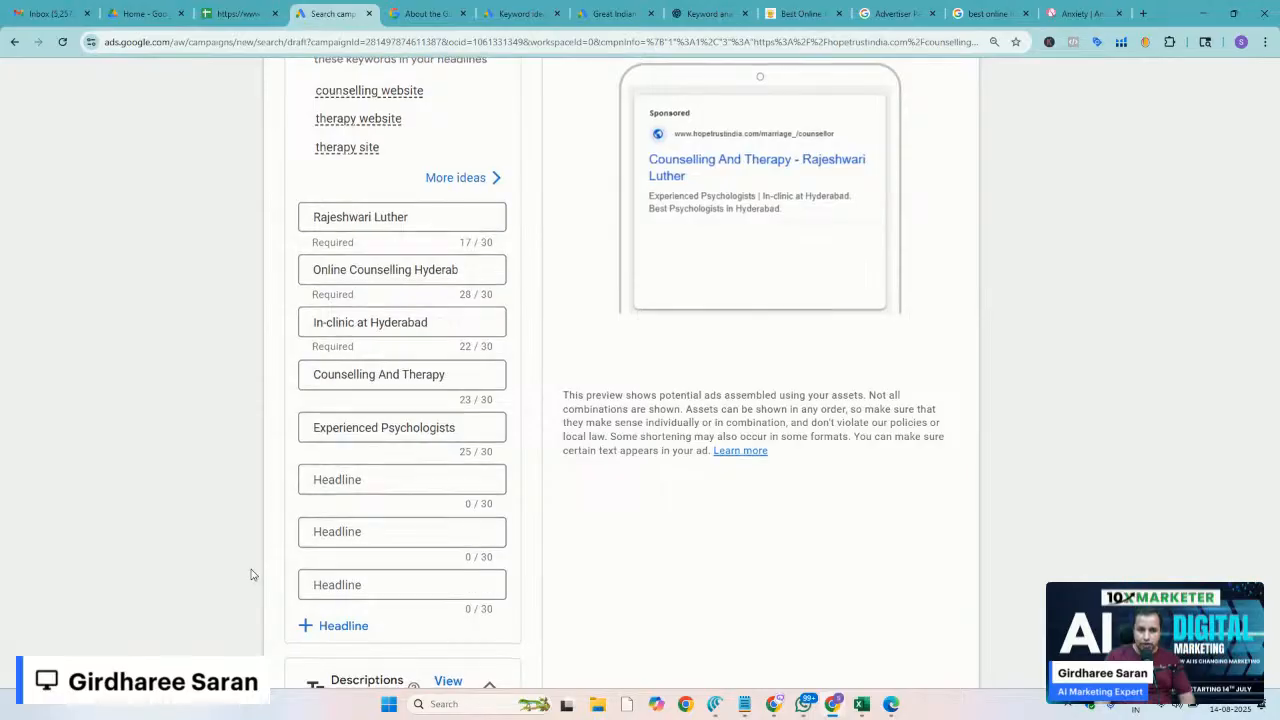
scroll(251, 572, down, 1)
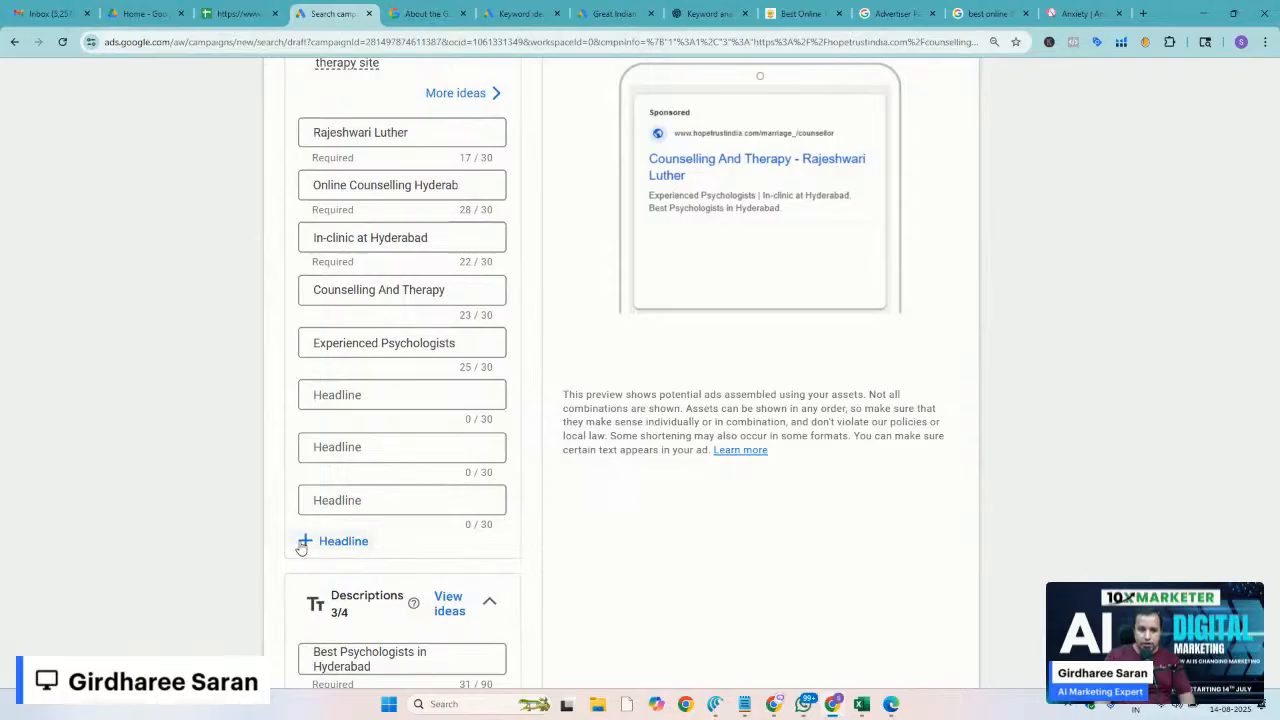
Switch to the ChatGPT keyword conversation and draft the prompt "Give me 20 headlines, use the emotional hooks" after its latest reply
click(701, 12)
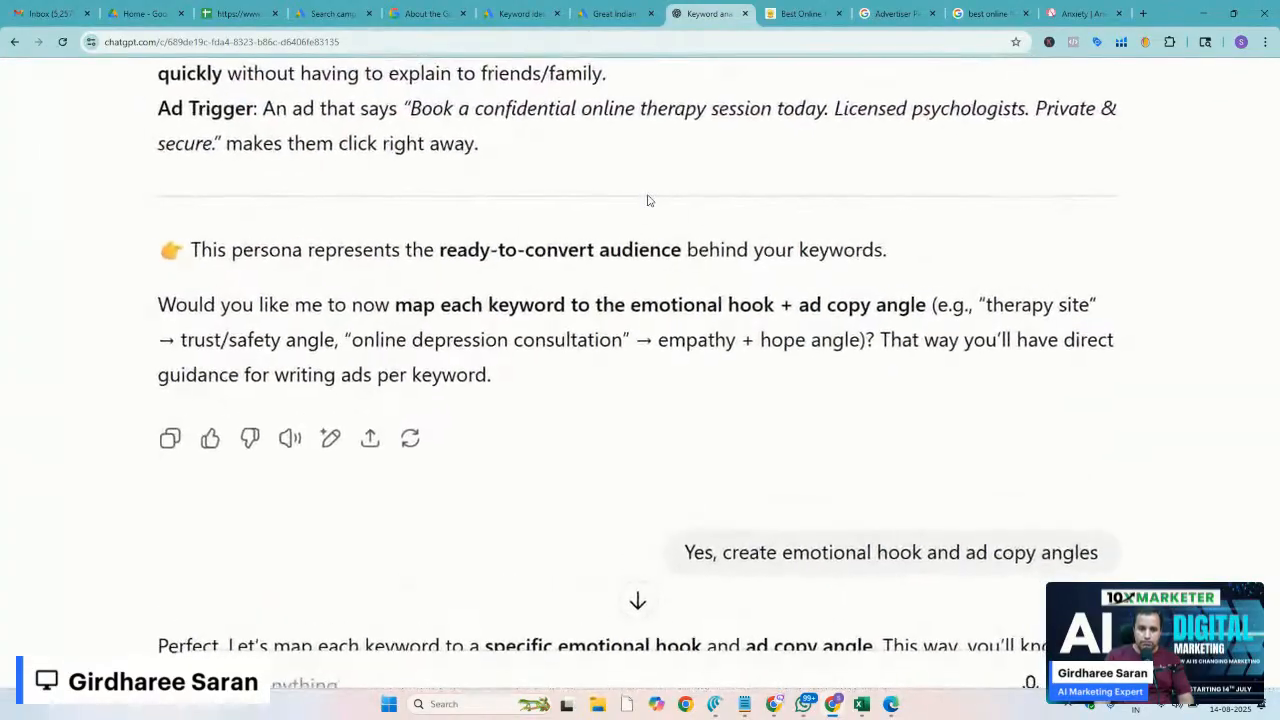
scroll(640, 337, down, 10)
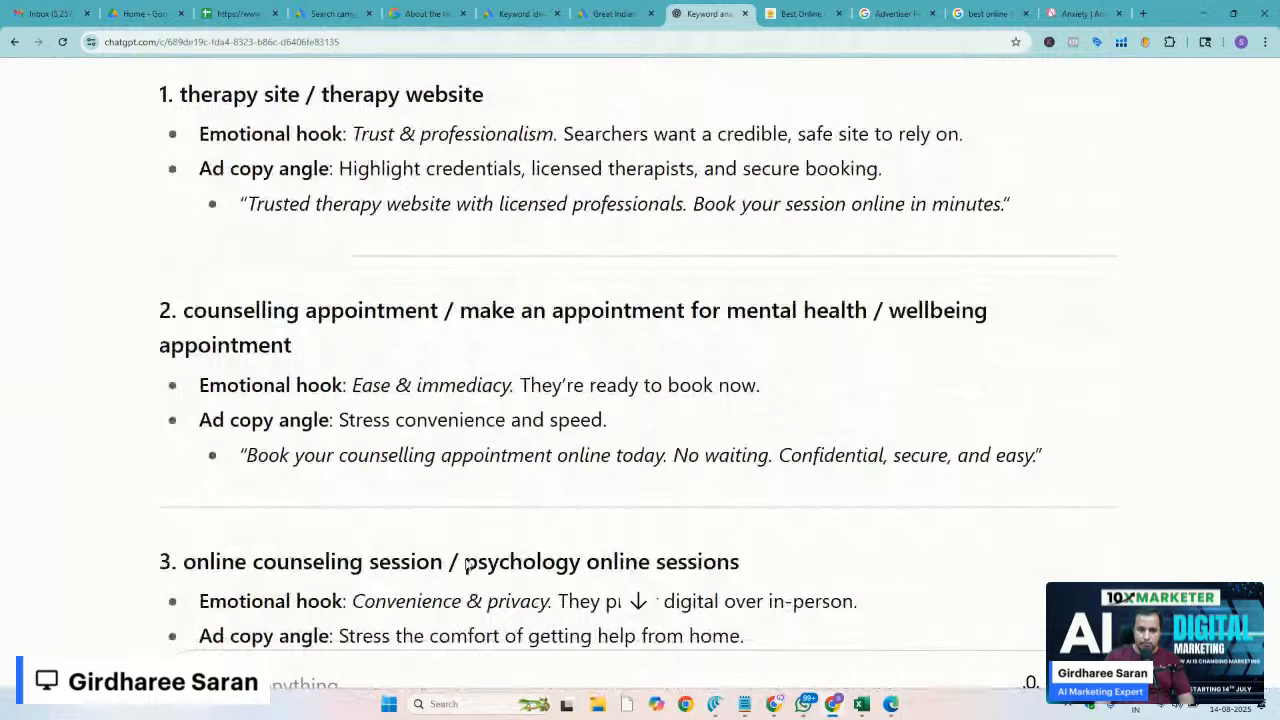
scroll(466, 566, down, 10)
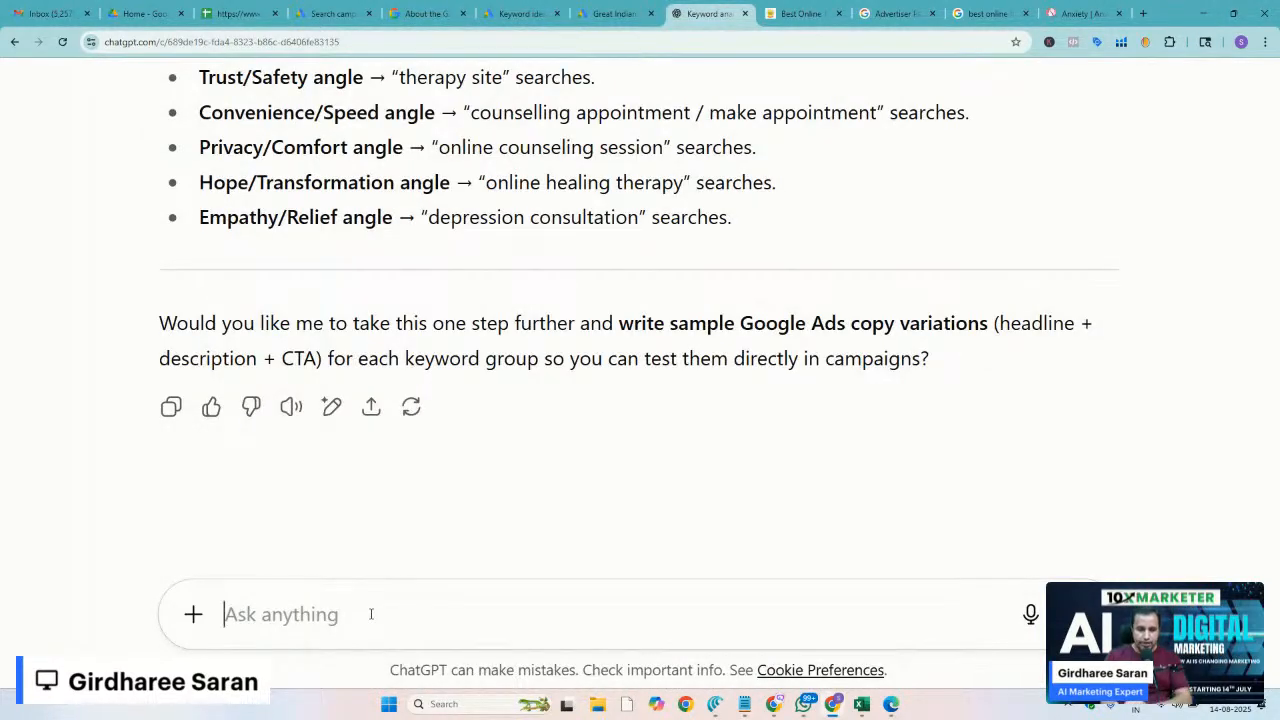
text(Give me )
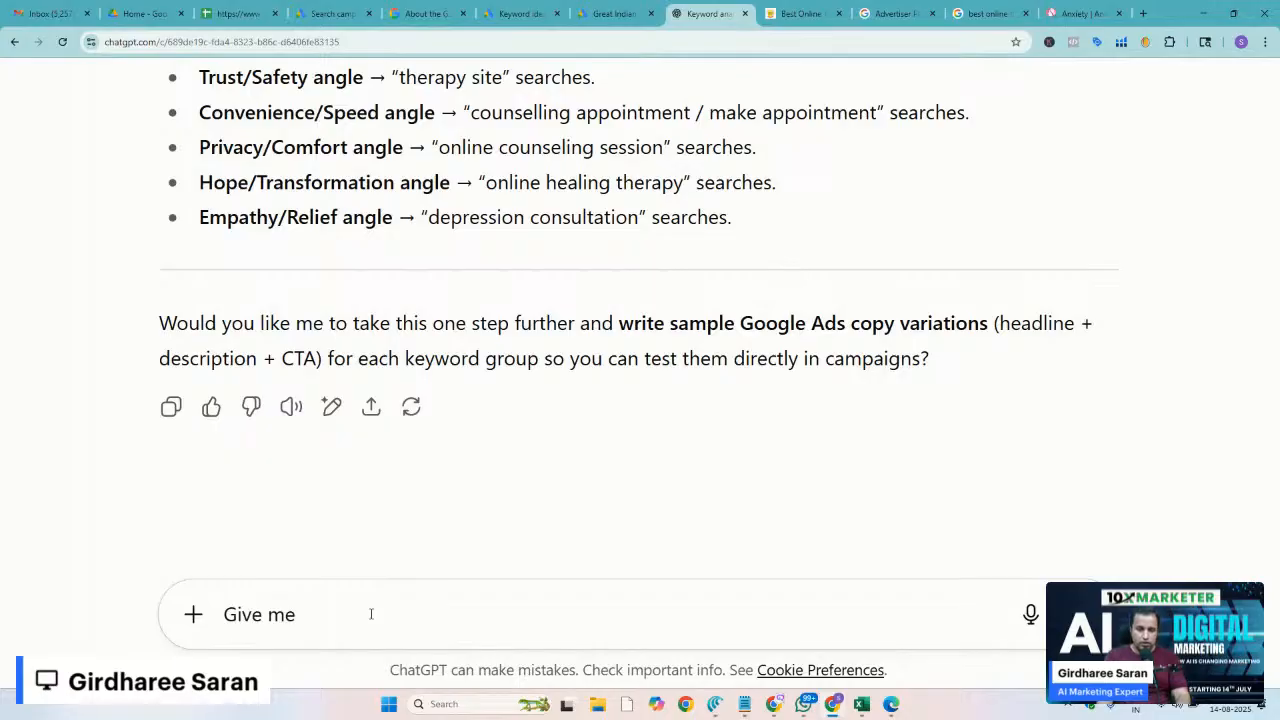
text(1)
key(BackSpace)
text(20 headline)
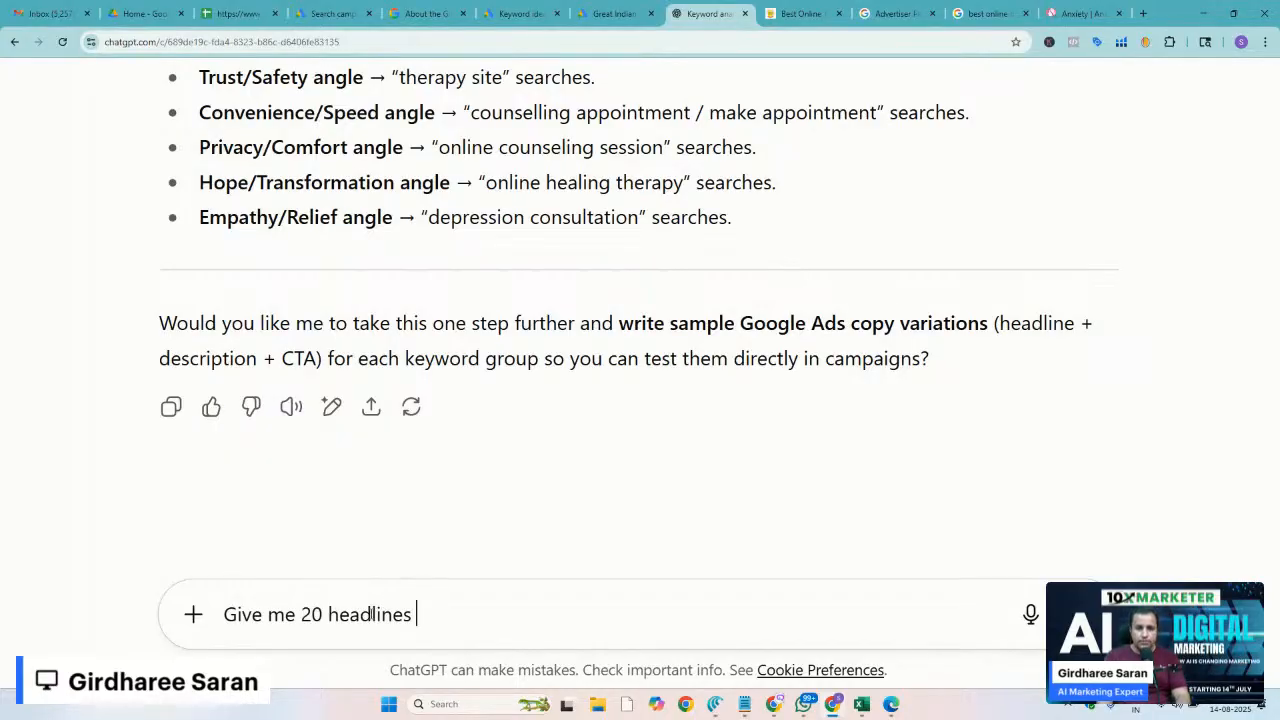
text(s,)
key(BackSpace)
text(, use )
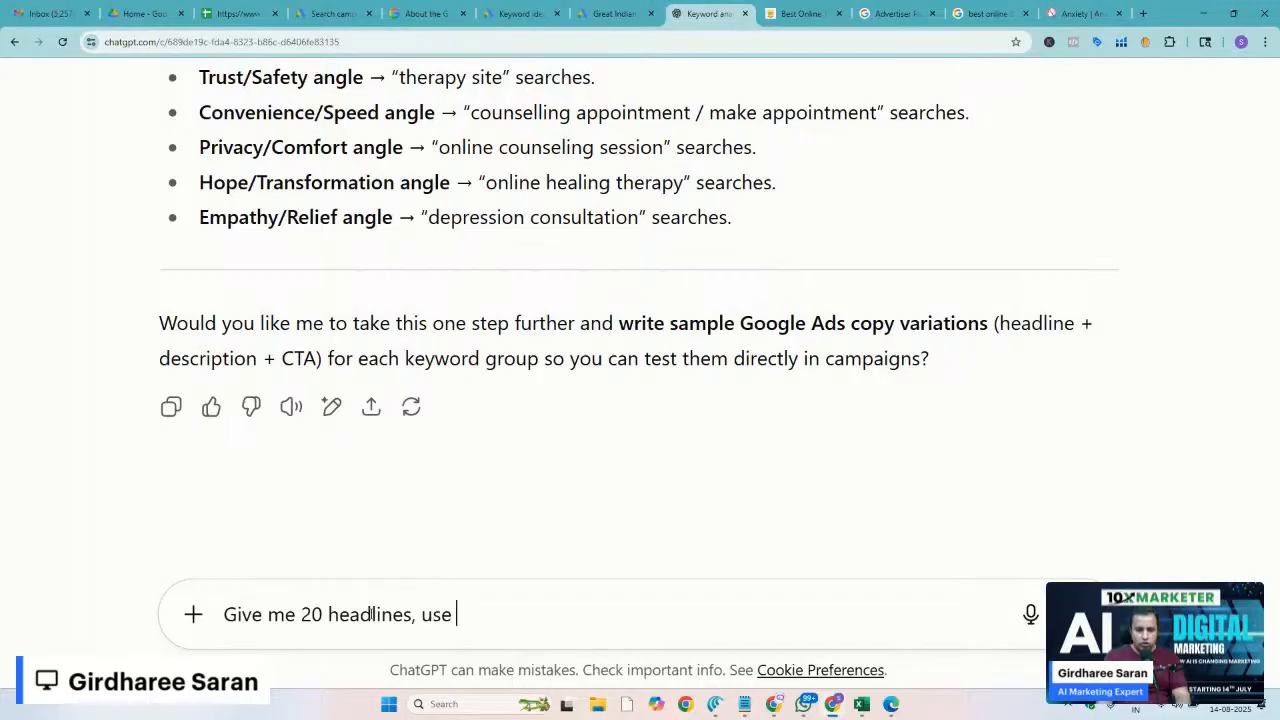
text(the emotional hooks)
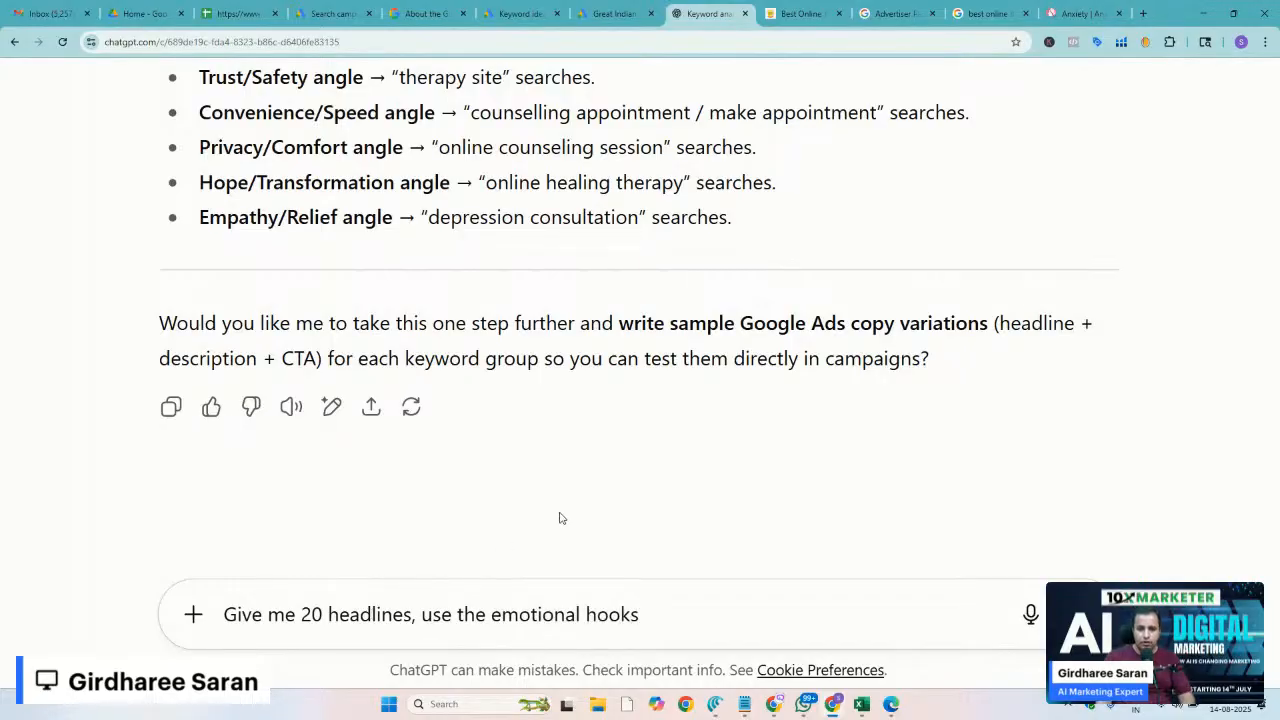
Replace "the emotional hooks" in the prompt with the earlier reply's phrase "specific emotional hook and ad copy angle", followed by "for this theme"
scroll(565, 517, up, 5)
scroll(570, 517, up, 8)
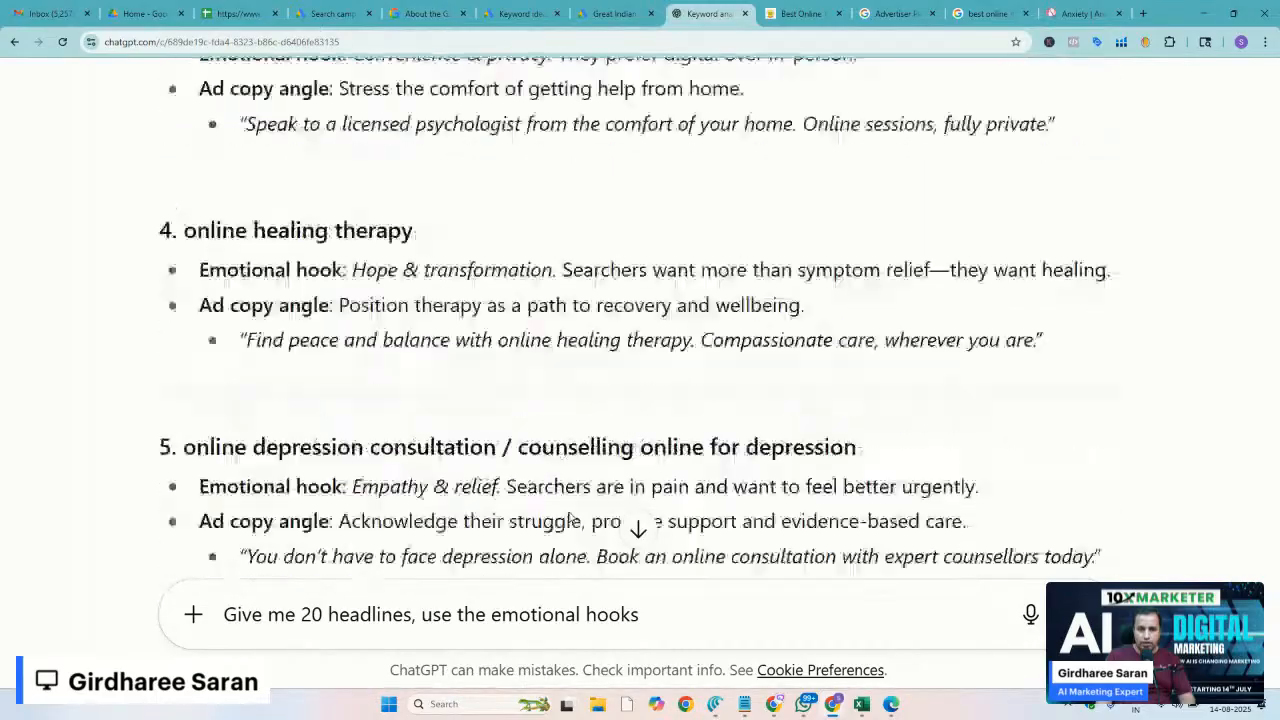
scroll(570, 517, up, 5)
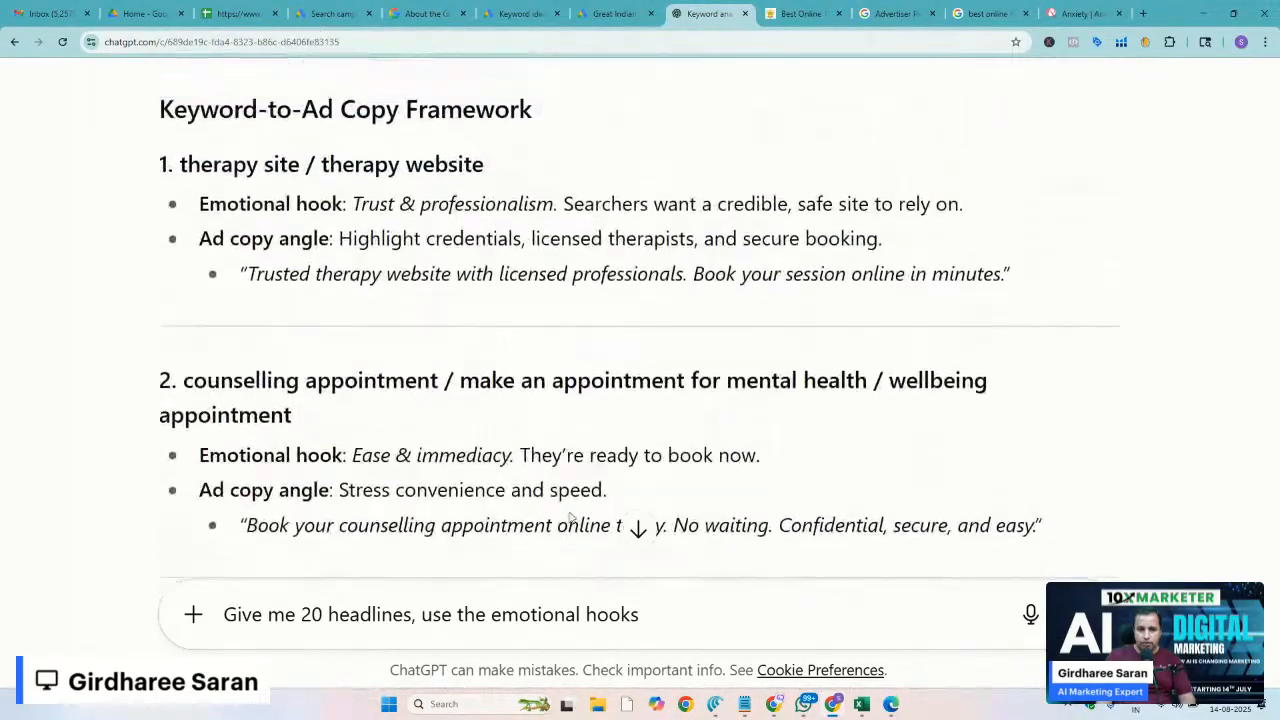
scroll(484, 420, down, 1)
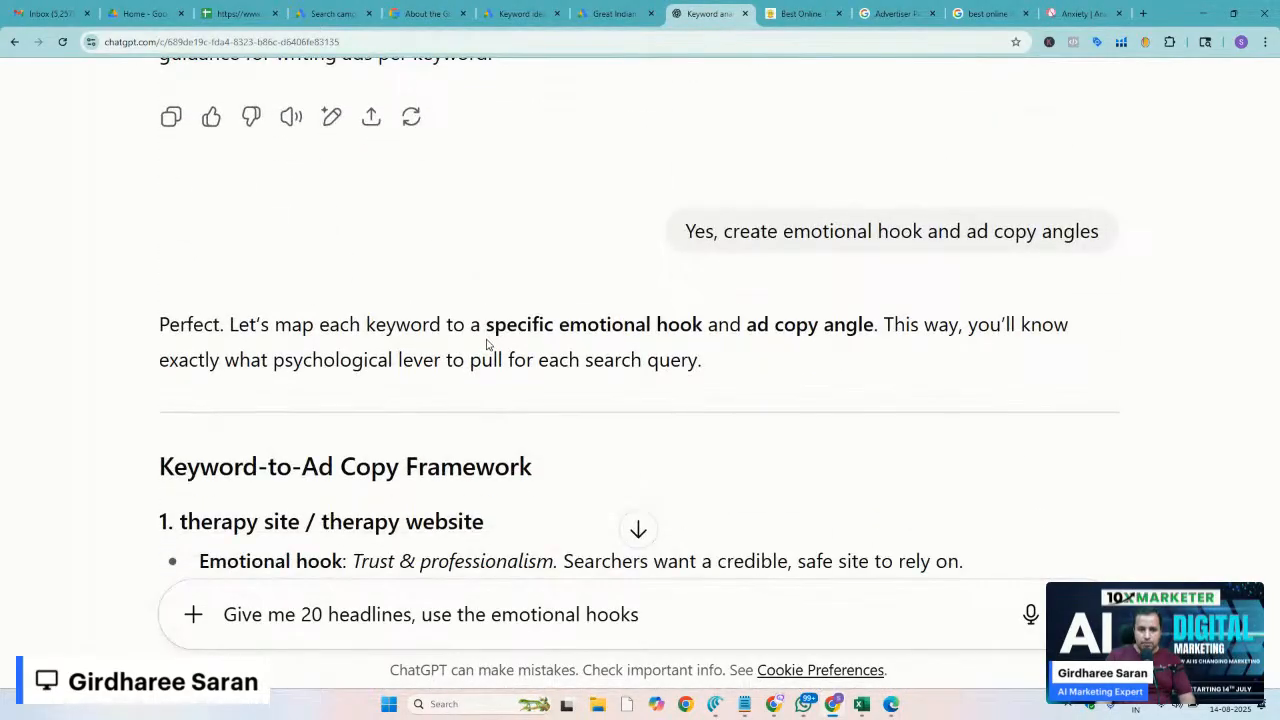
drag(478, 324, 874, 324)
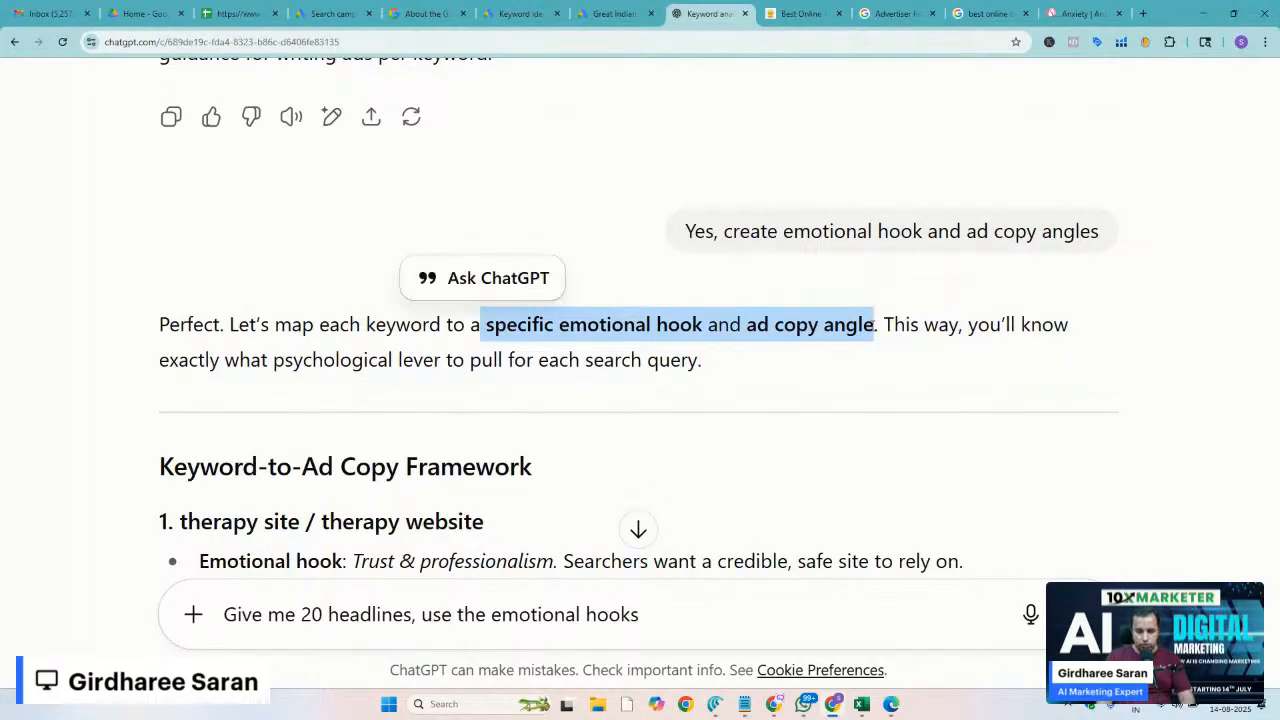
scroll(872, 326, down, 10)
scroll(872, 330, down, 5)
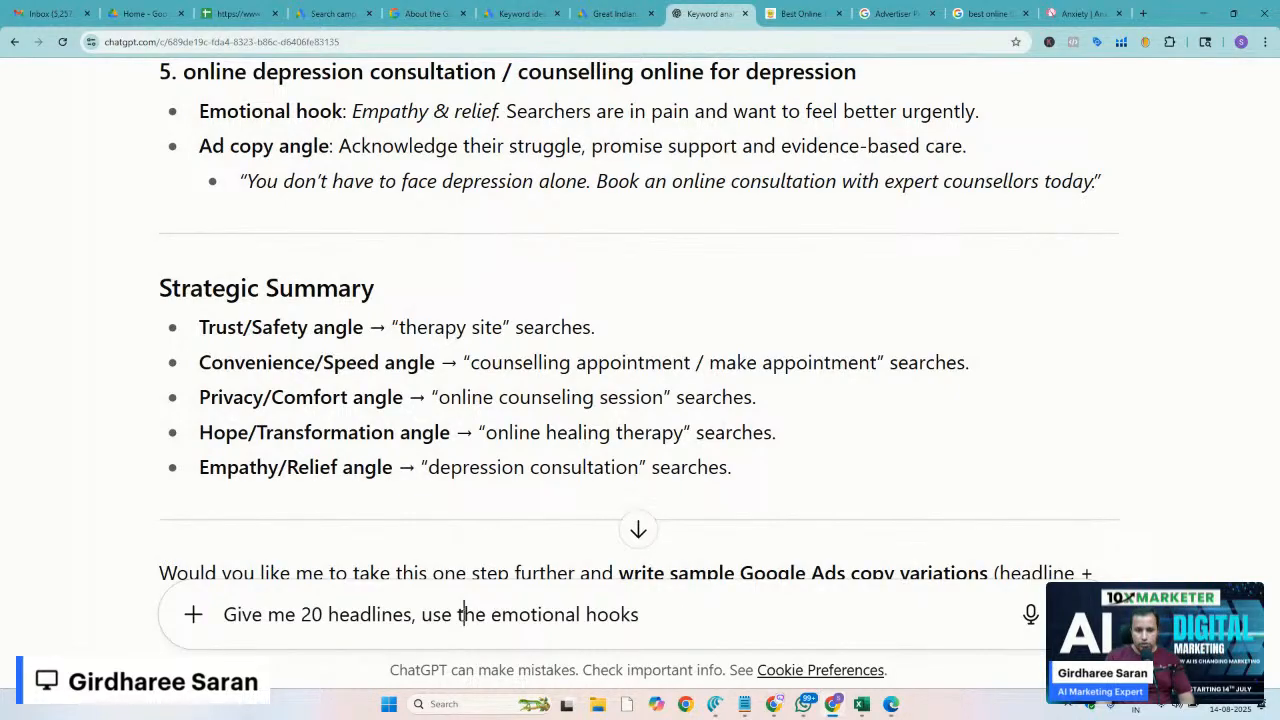
drag(463, 614, 738, 638)
key(BackSpace)
text(specific emotional hook and ad copy angle)
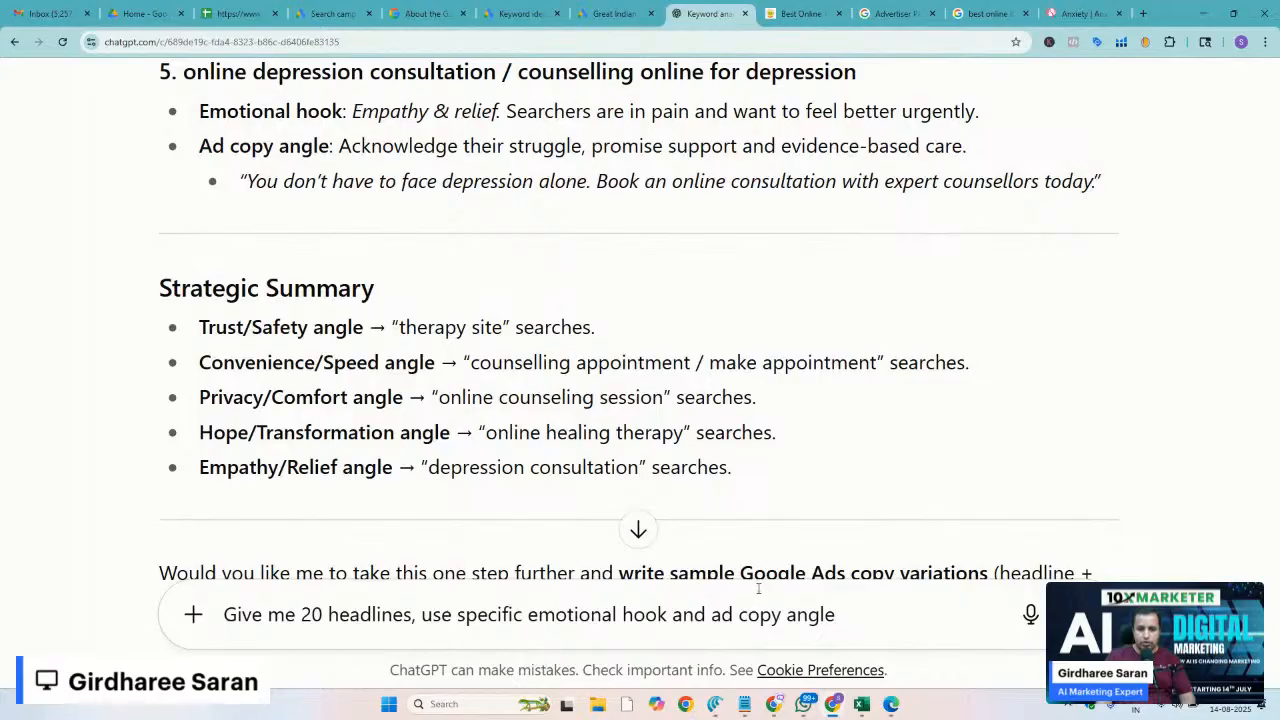
text( for)
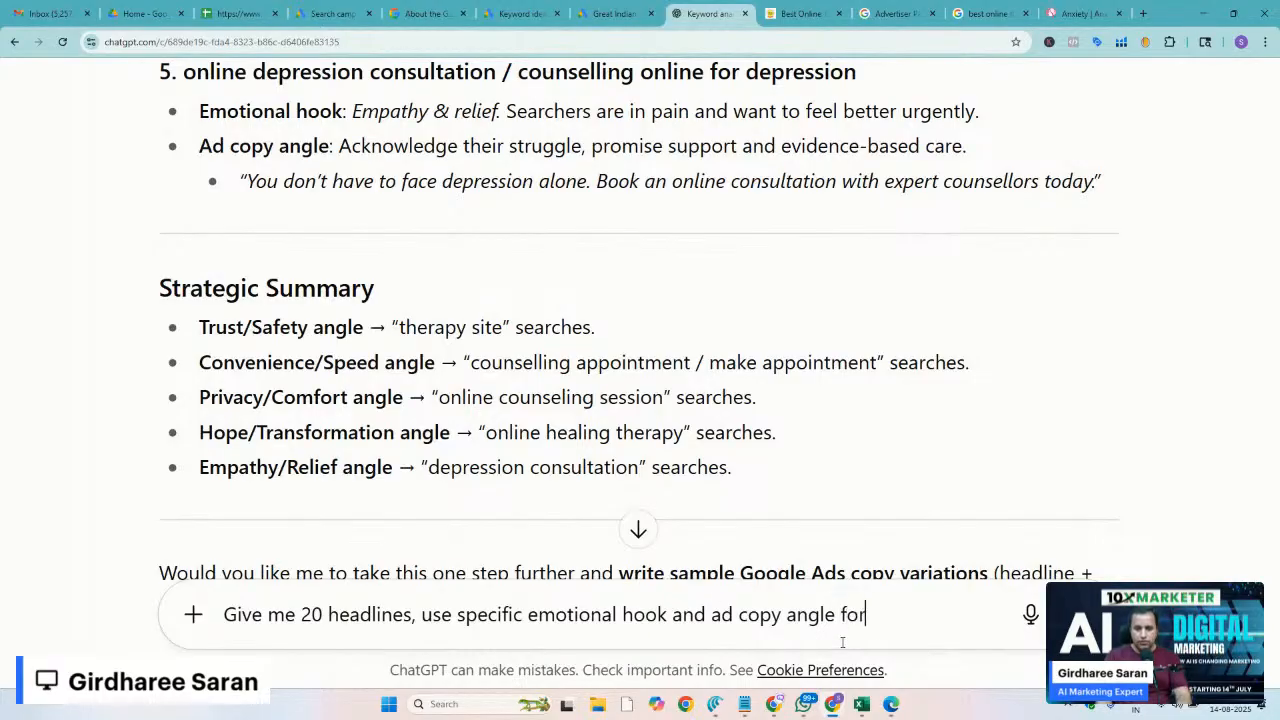
text( this theme)
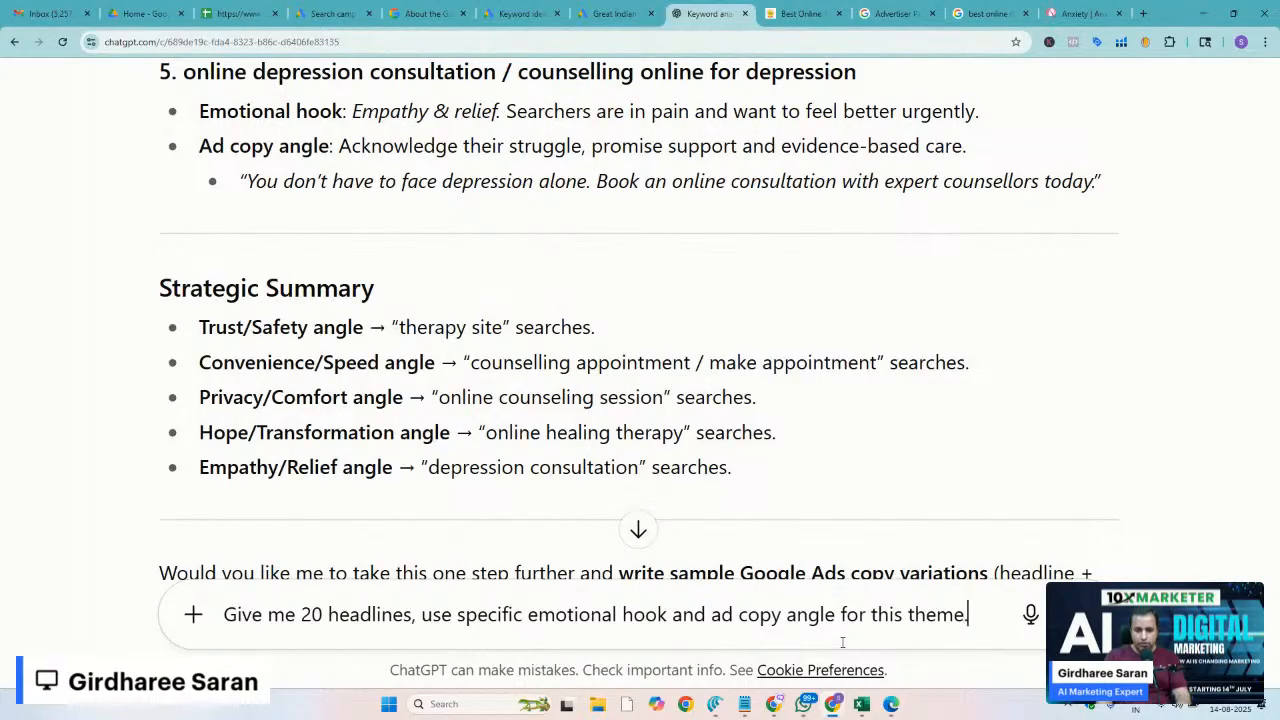
Add to the prompt that ChatGPT already has the customer persona information and should use it while creating the headlines, and send it
text(. YOu alreay have)
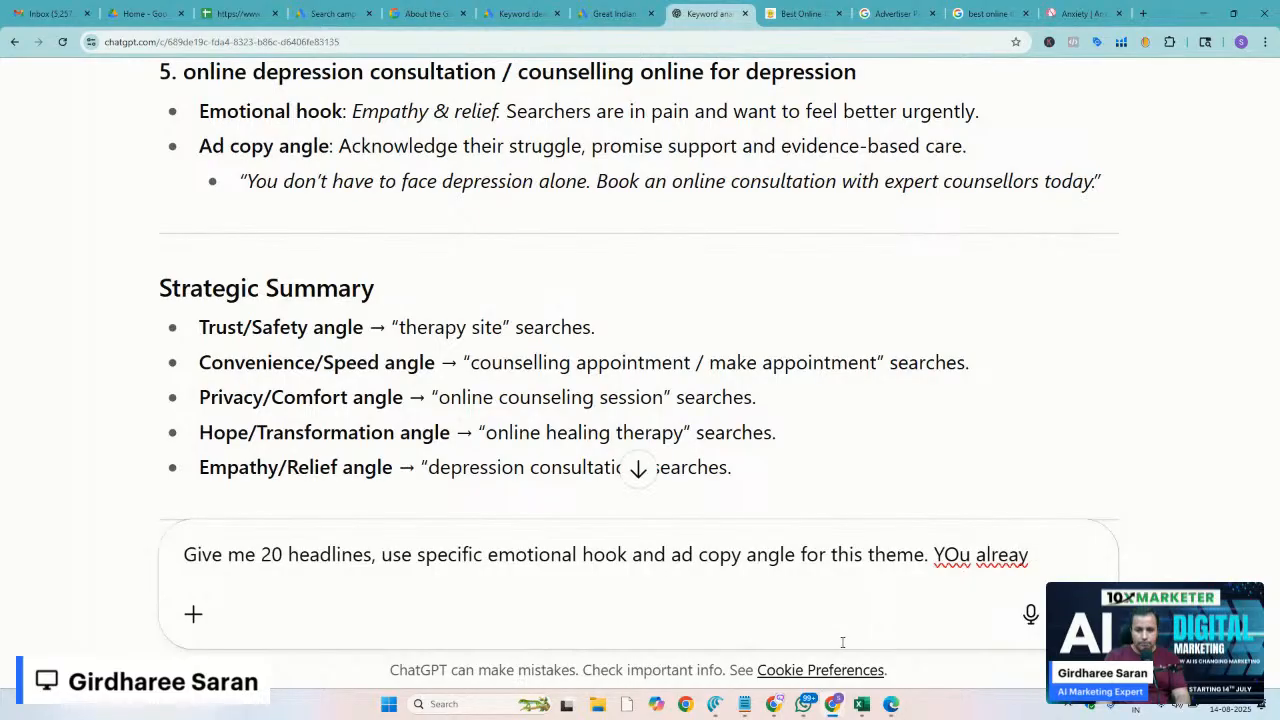
key(BackSpace)
text(dt)
key(BackSpace)
text(y)
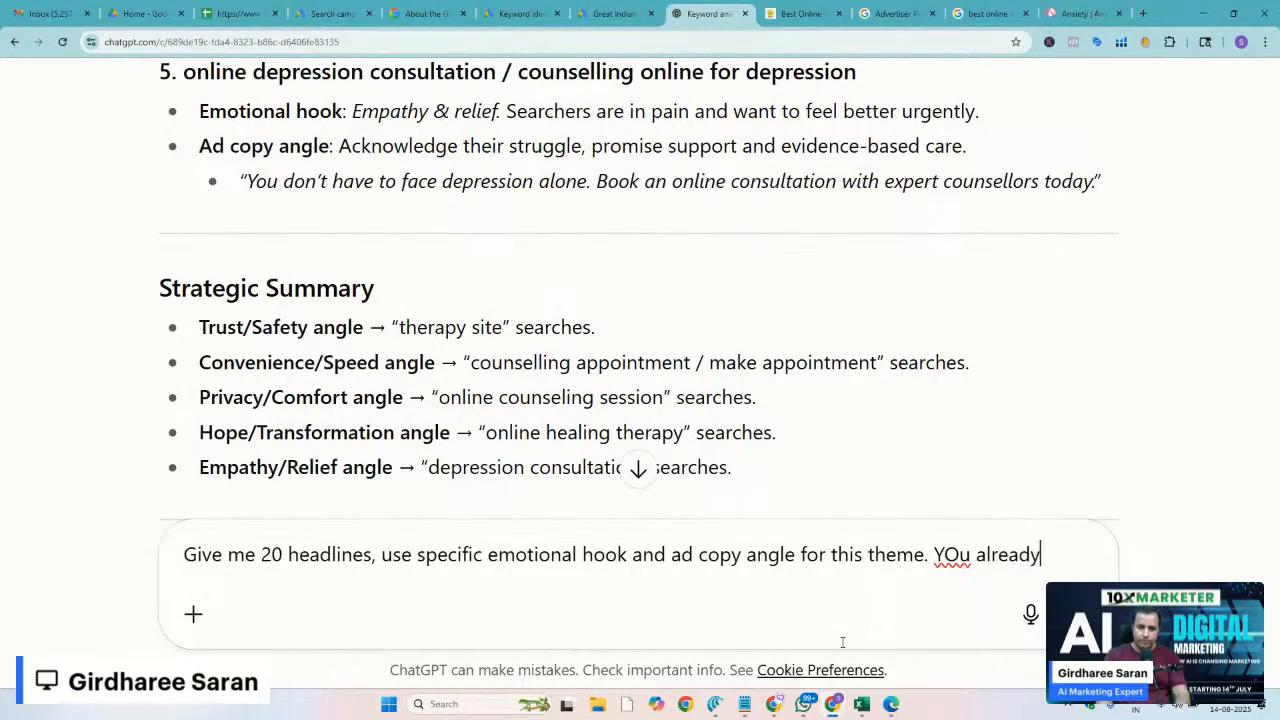
text( have the customer per)
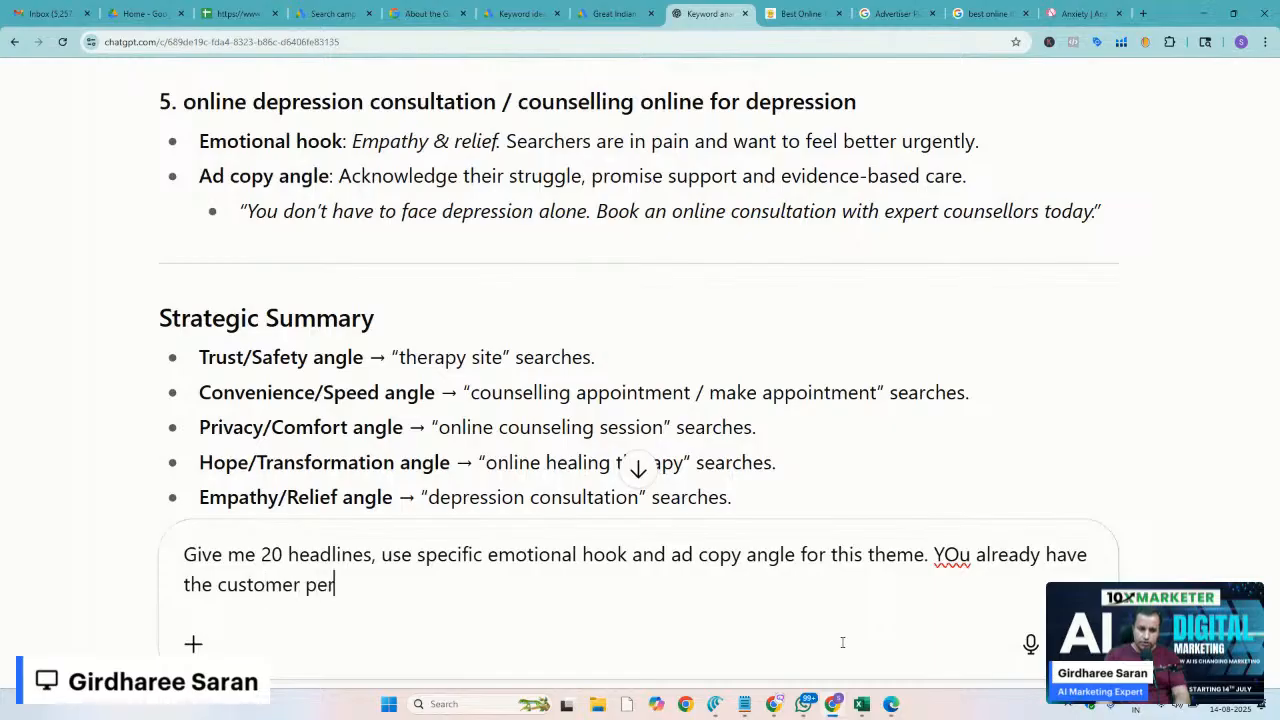
text(sona infomration)
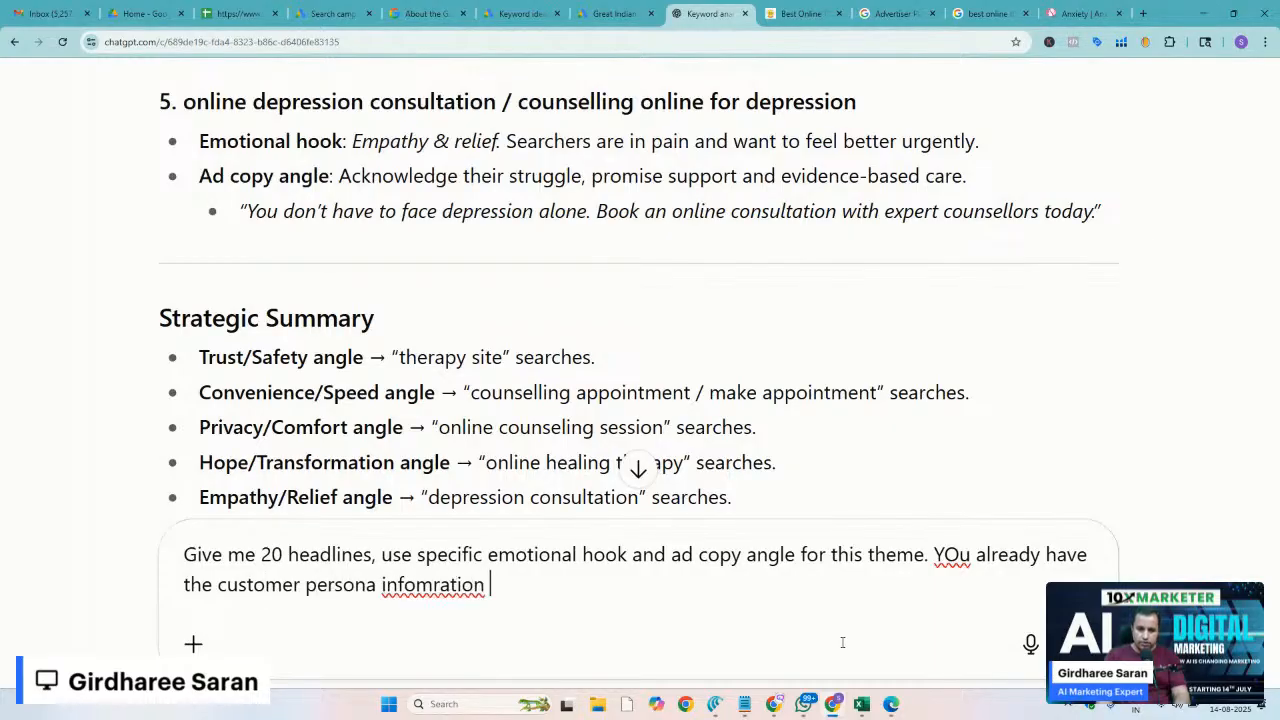
key(BackSpace)
key(BackSpace)
key(BackSpace)
text(ation s)
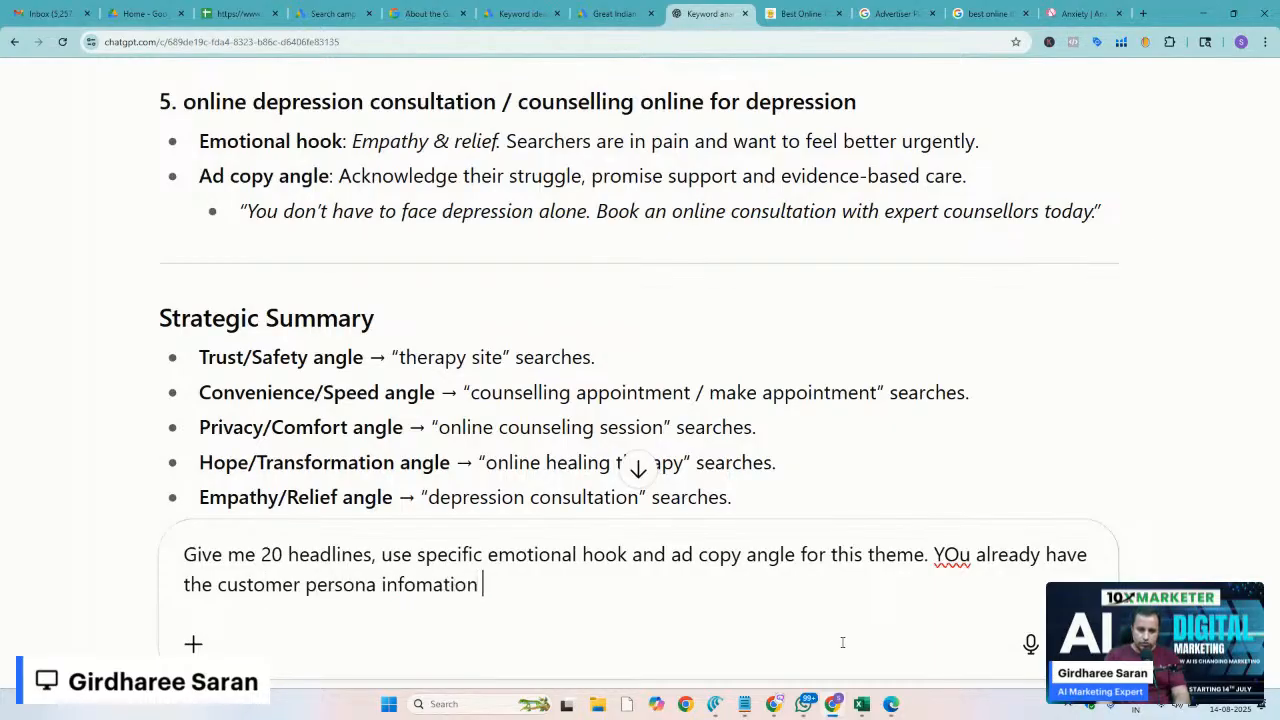
text(o use)
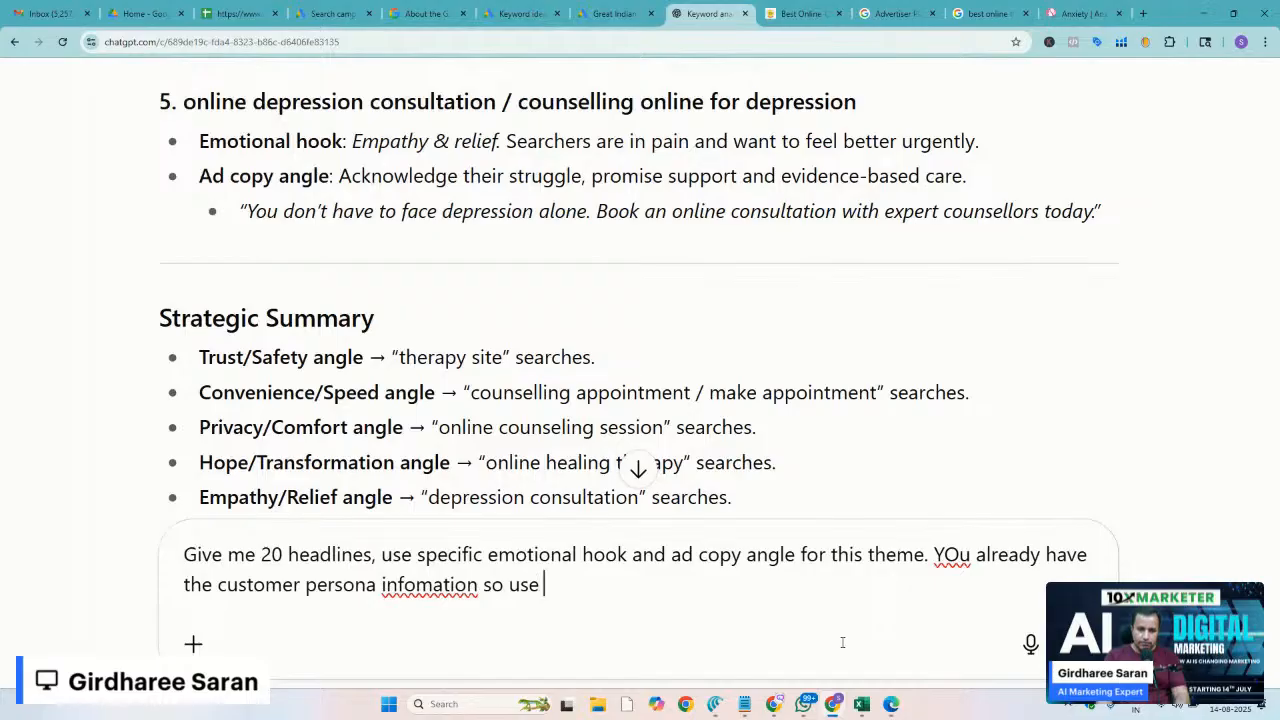
text( that while w)
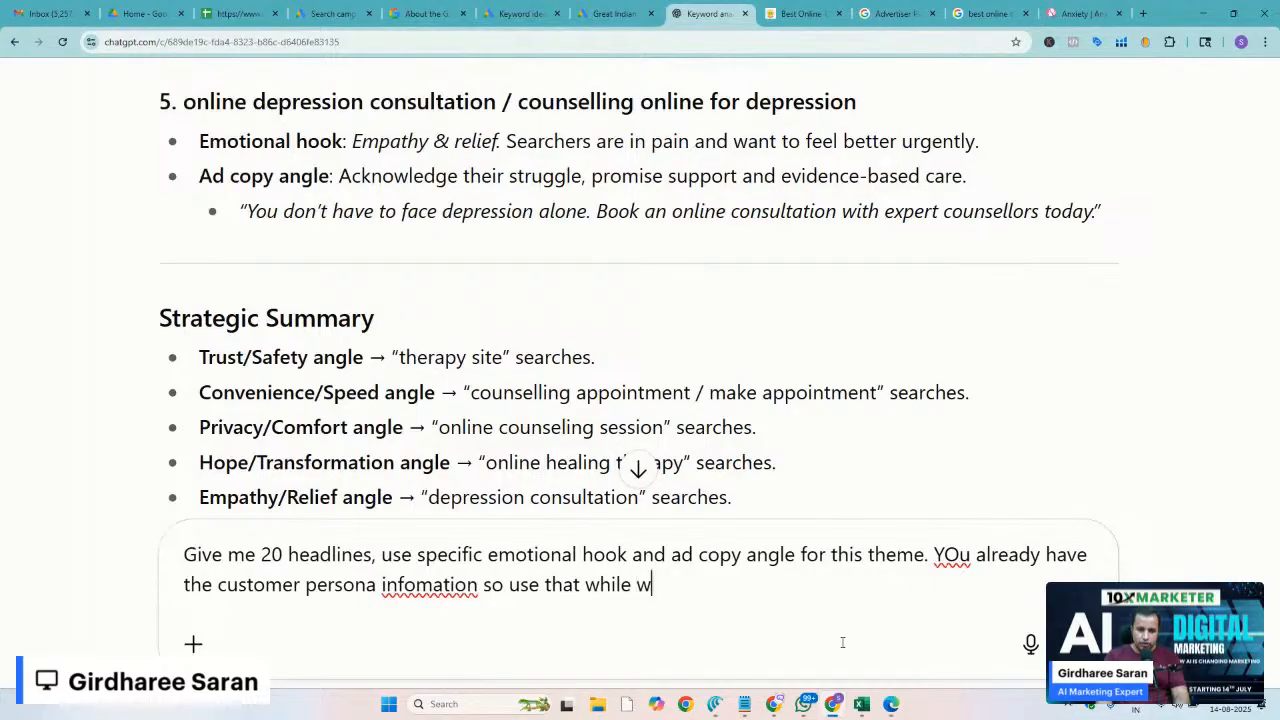
key(BackSpace)
text(creating the headline)
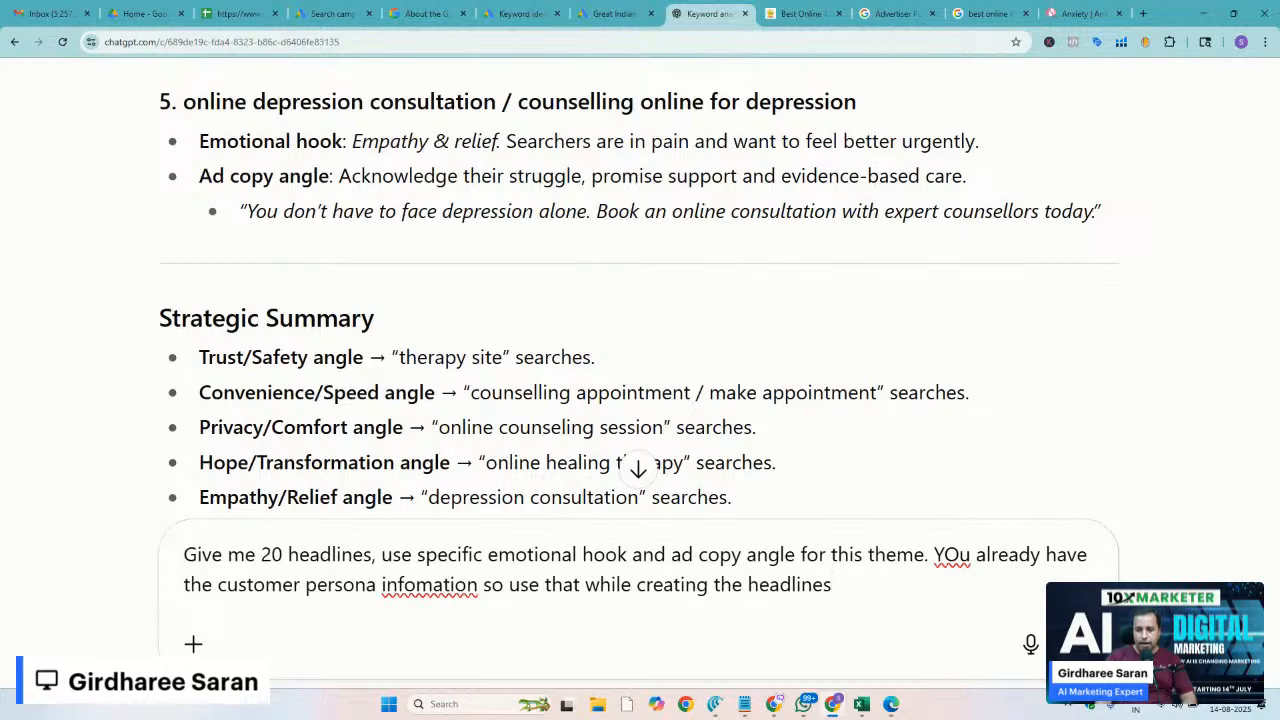
text(s)
key(Return)
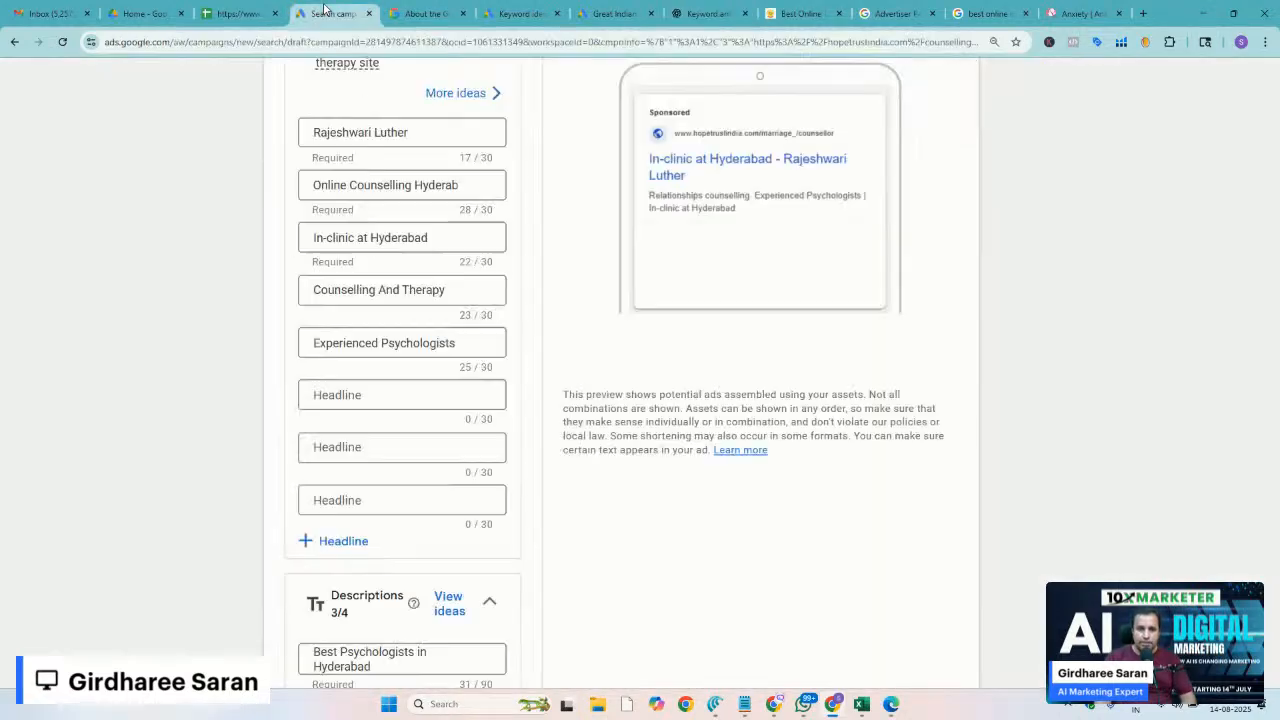
Switch back to the Google Ads campaign draft and add two more empty headline fields to the ad
click(330, 13)
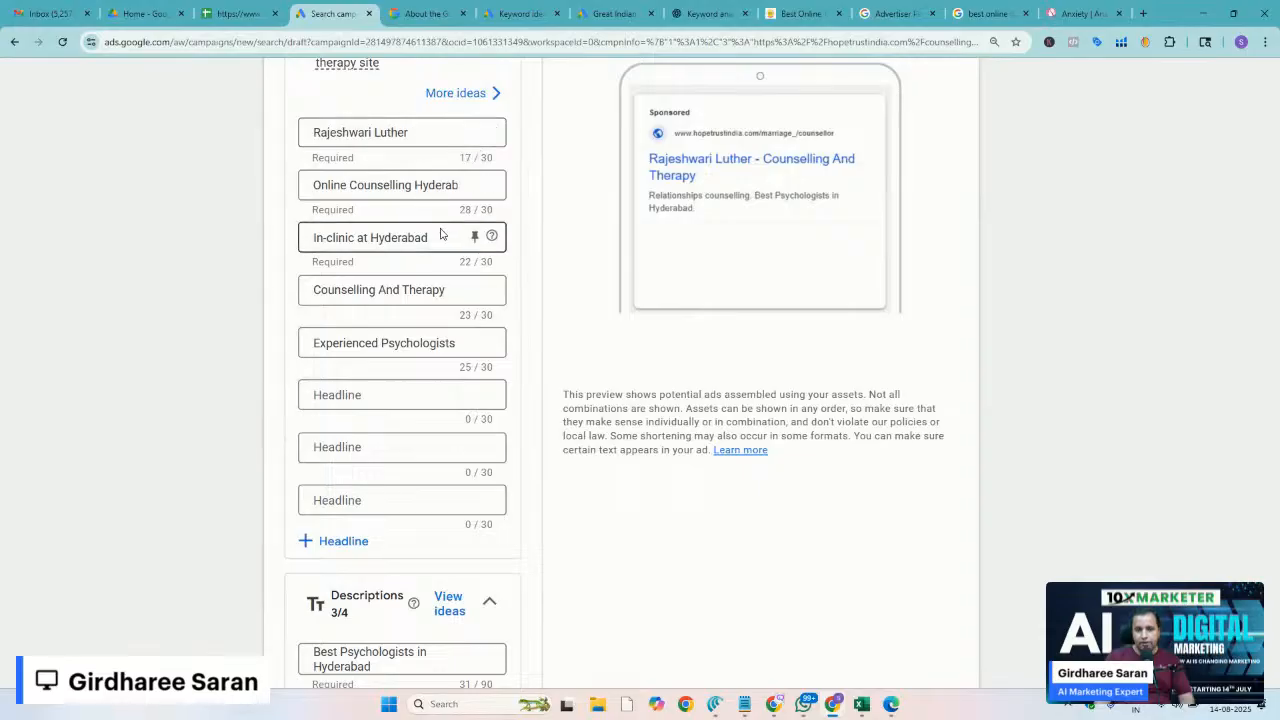
scroll(440, 233, up, 5)
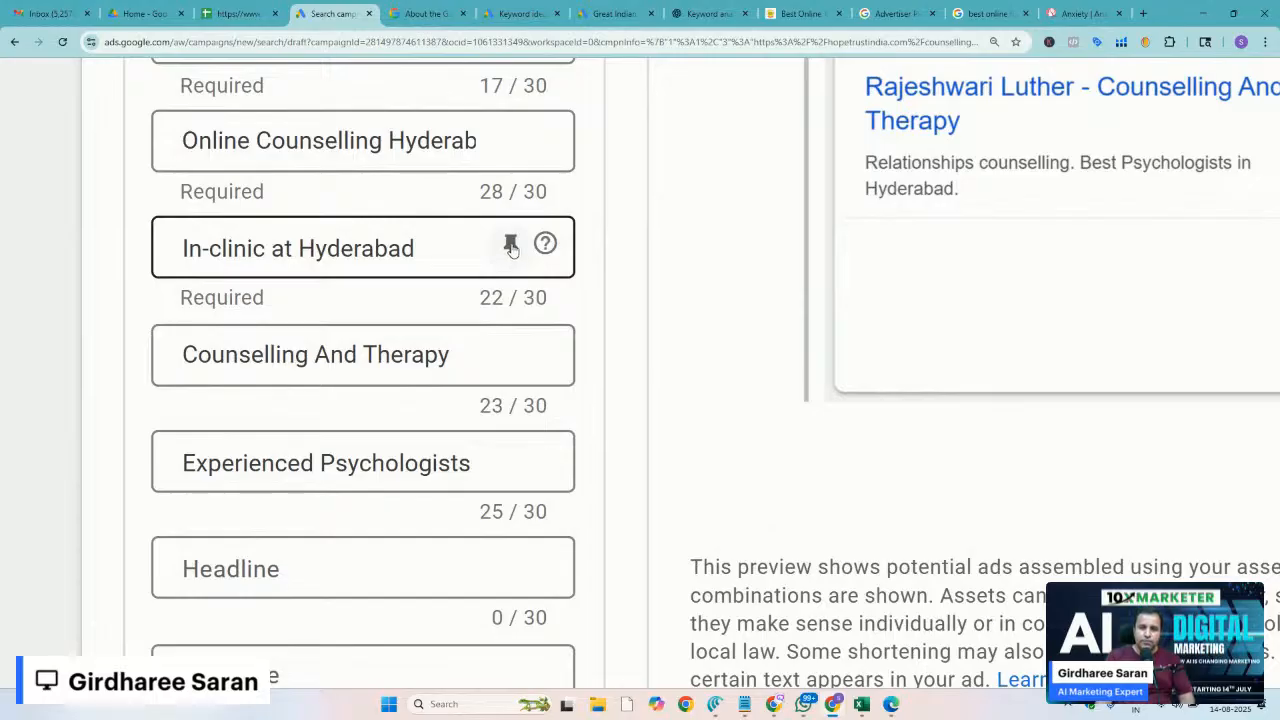
scroll(500, 248, down, 5)
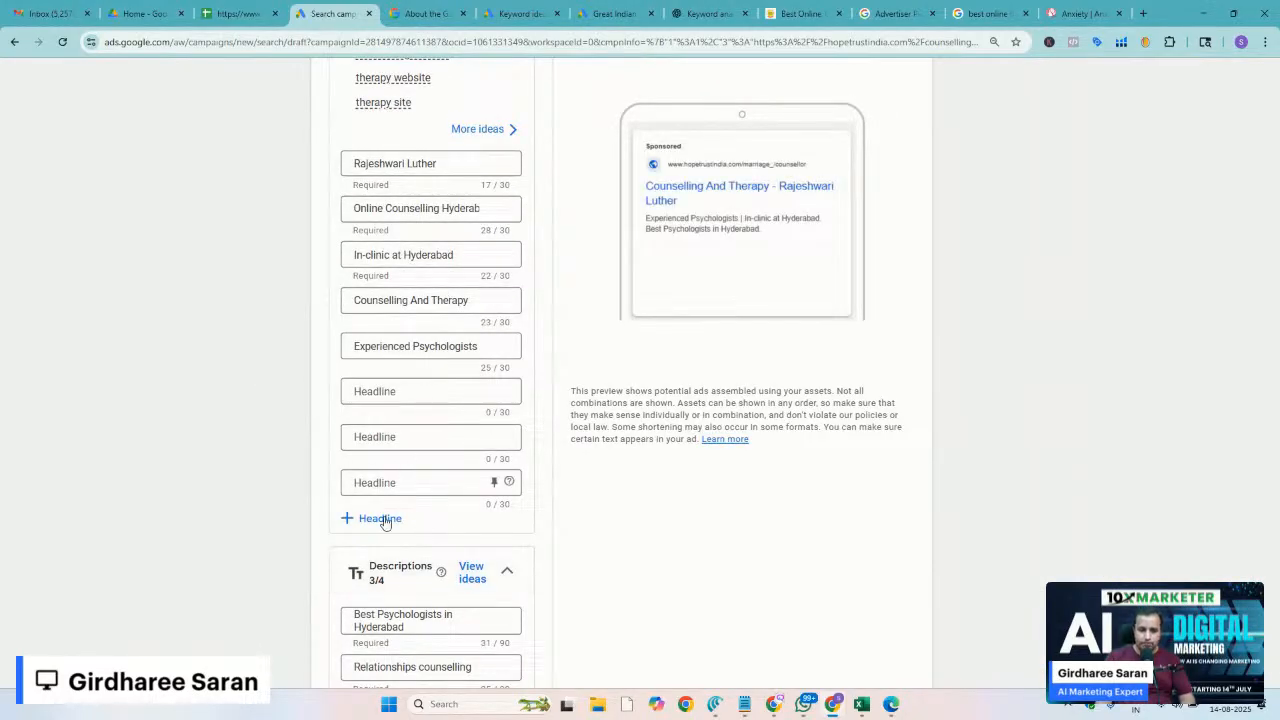
click(377, 522)
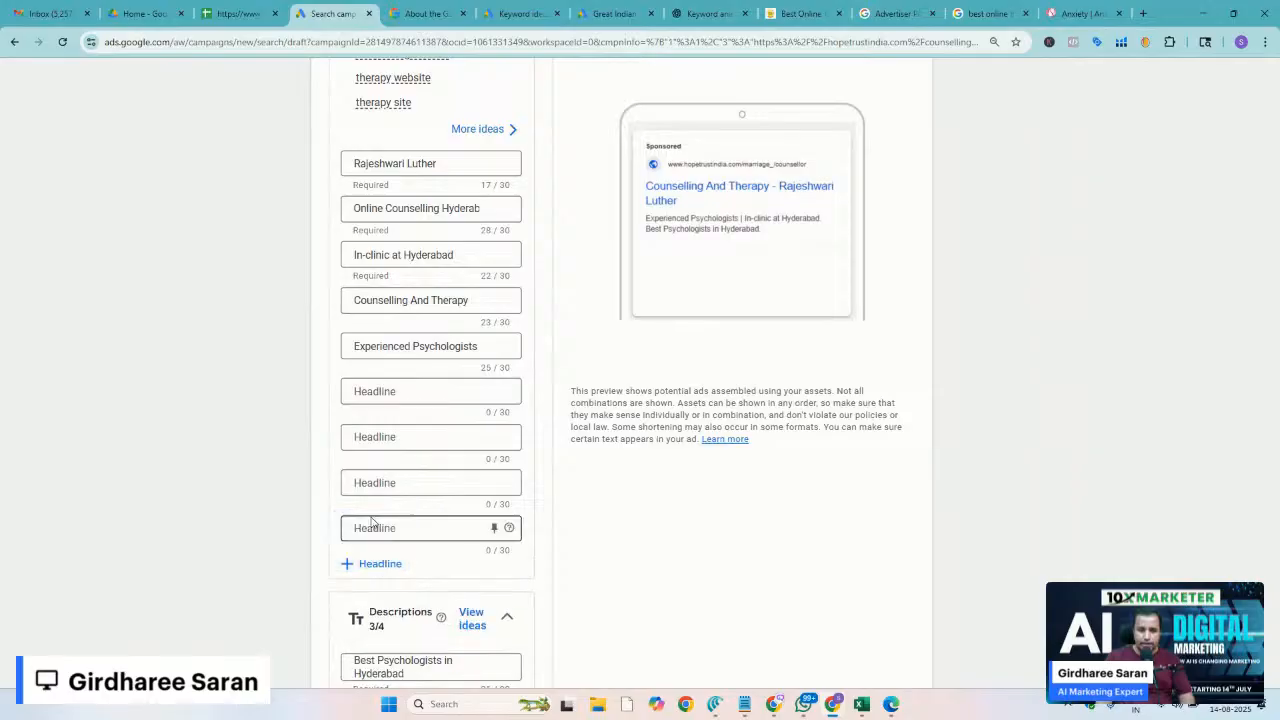
click(372, 566)
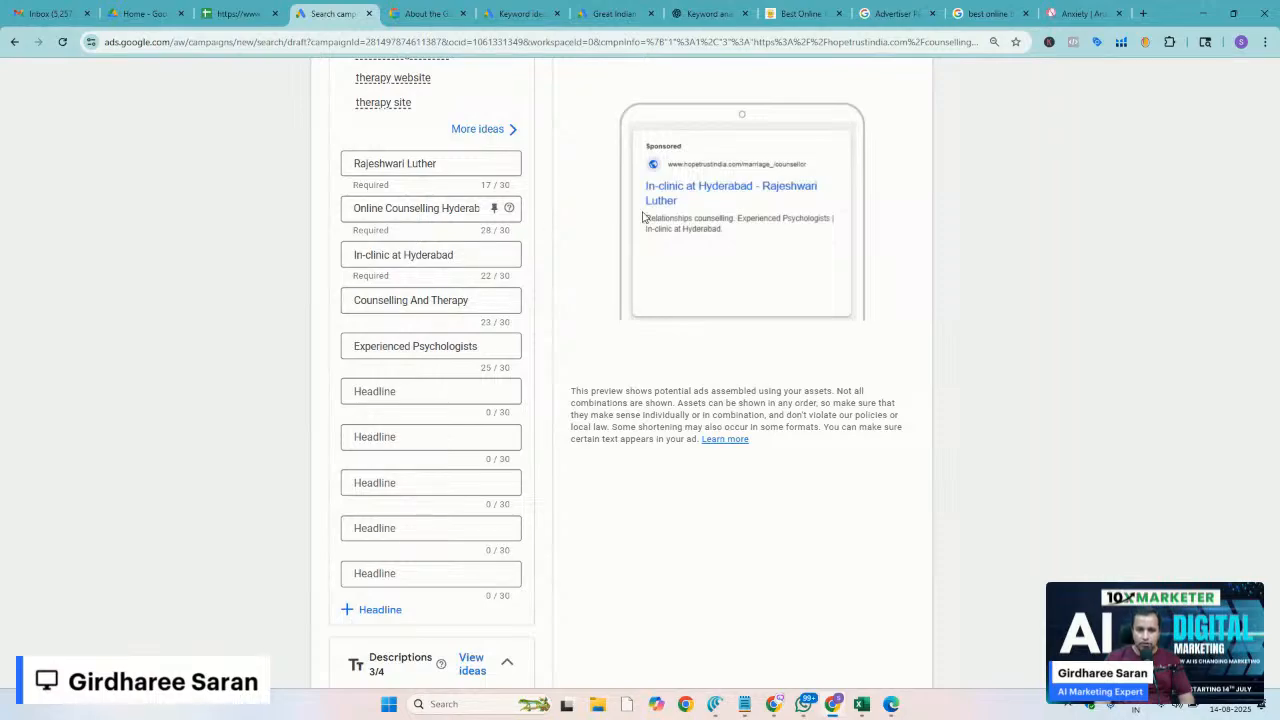
Pin the ad's first headline to show only in position 2, accepting the pin for the original URL only, and check the preview
scroll(640, 193, up, 4)
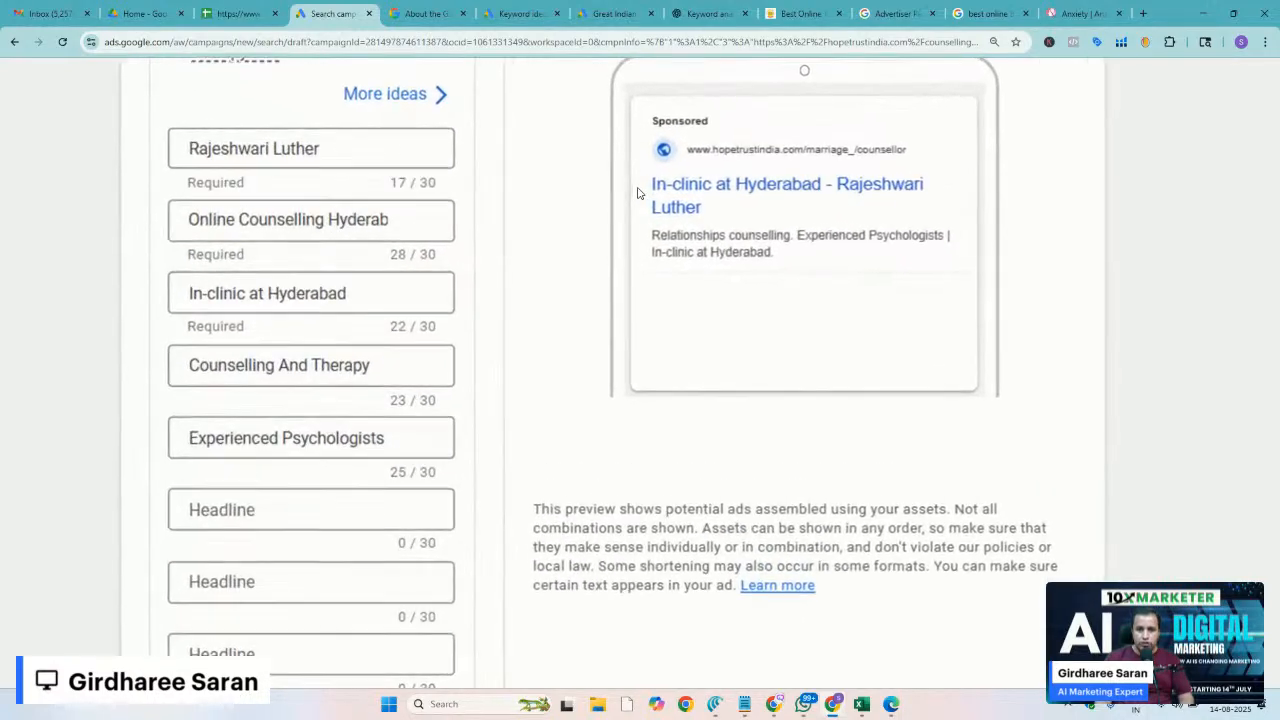
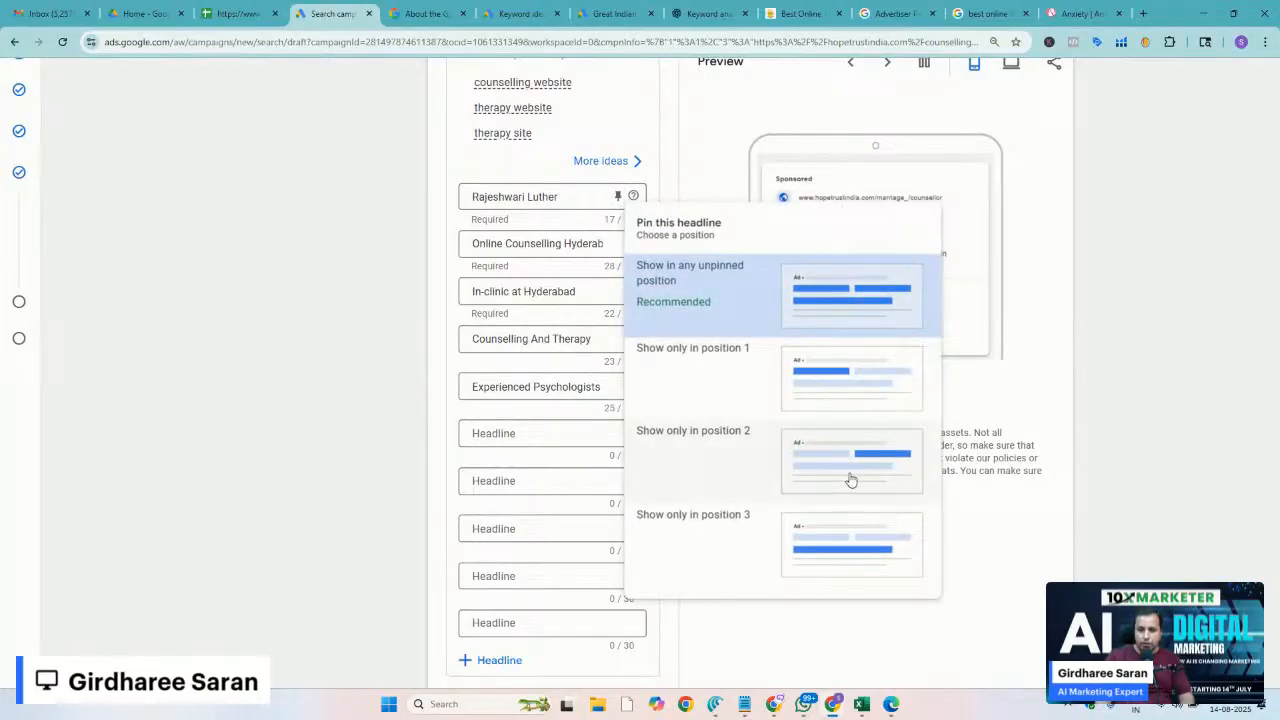
click(895, 467)
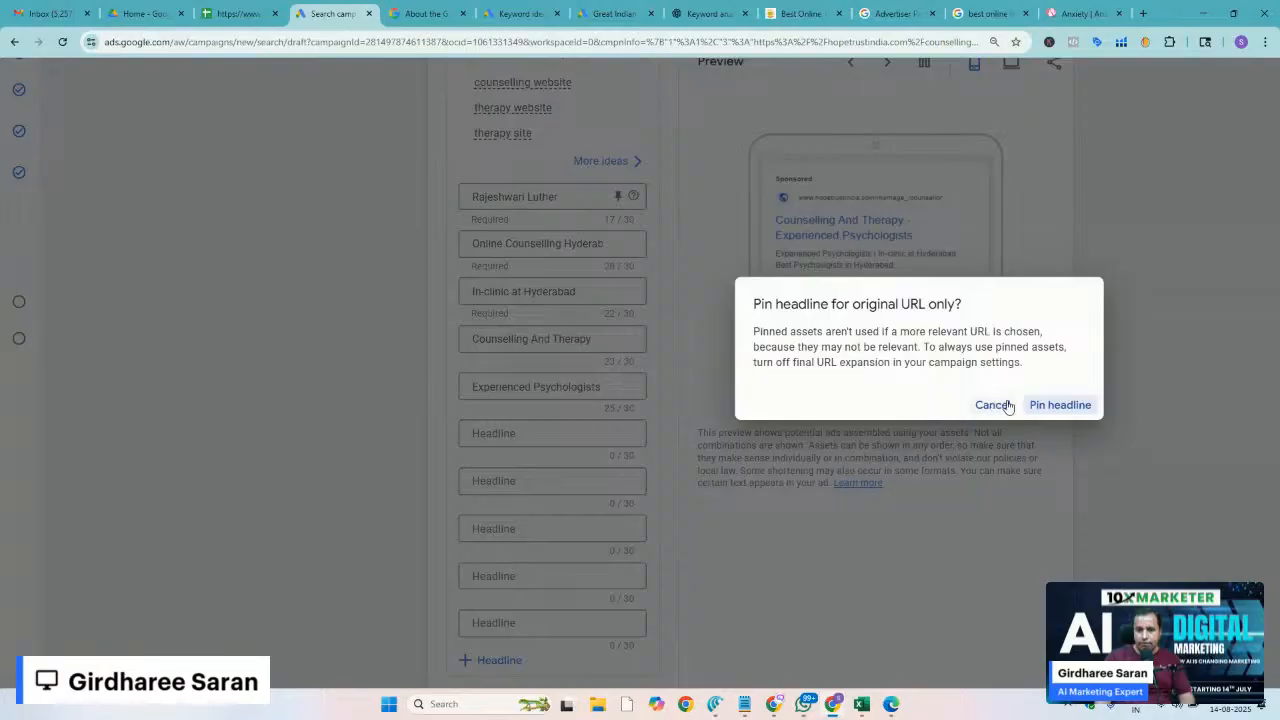
click(1060, 405)
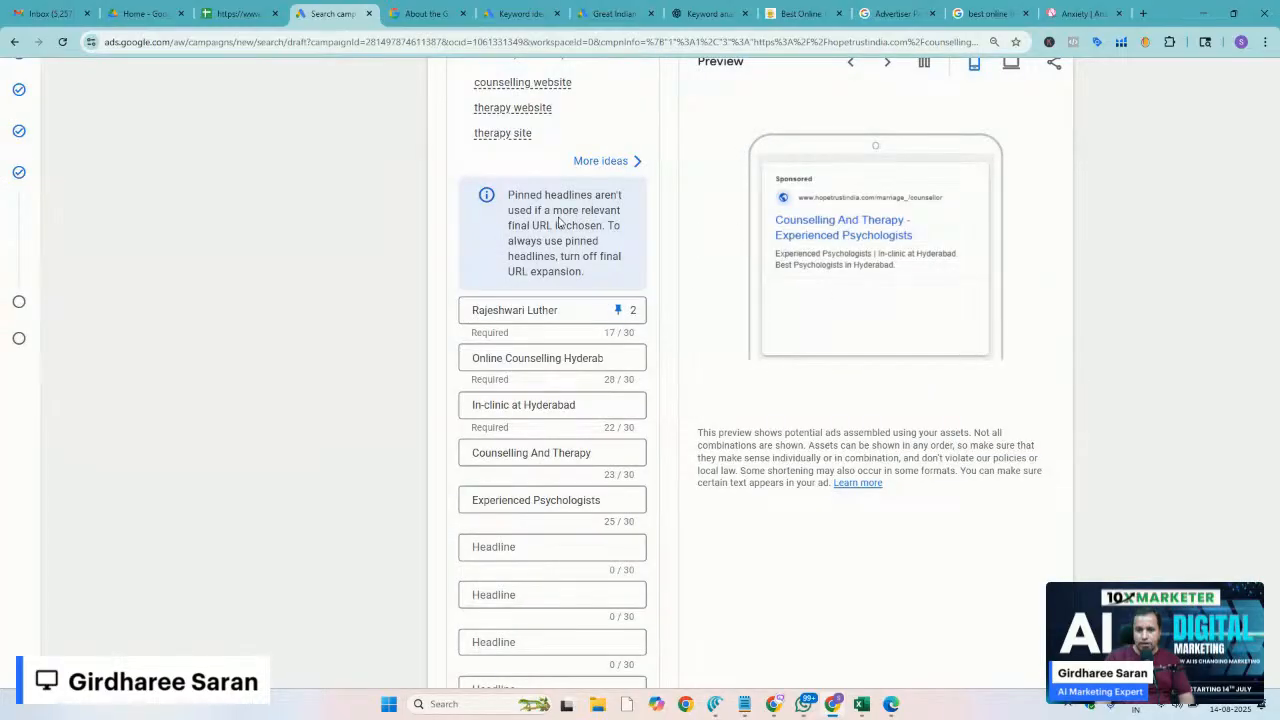
click(557, 309)
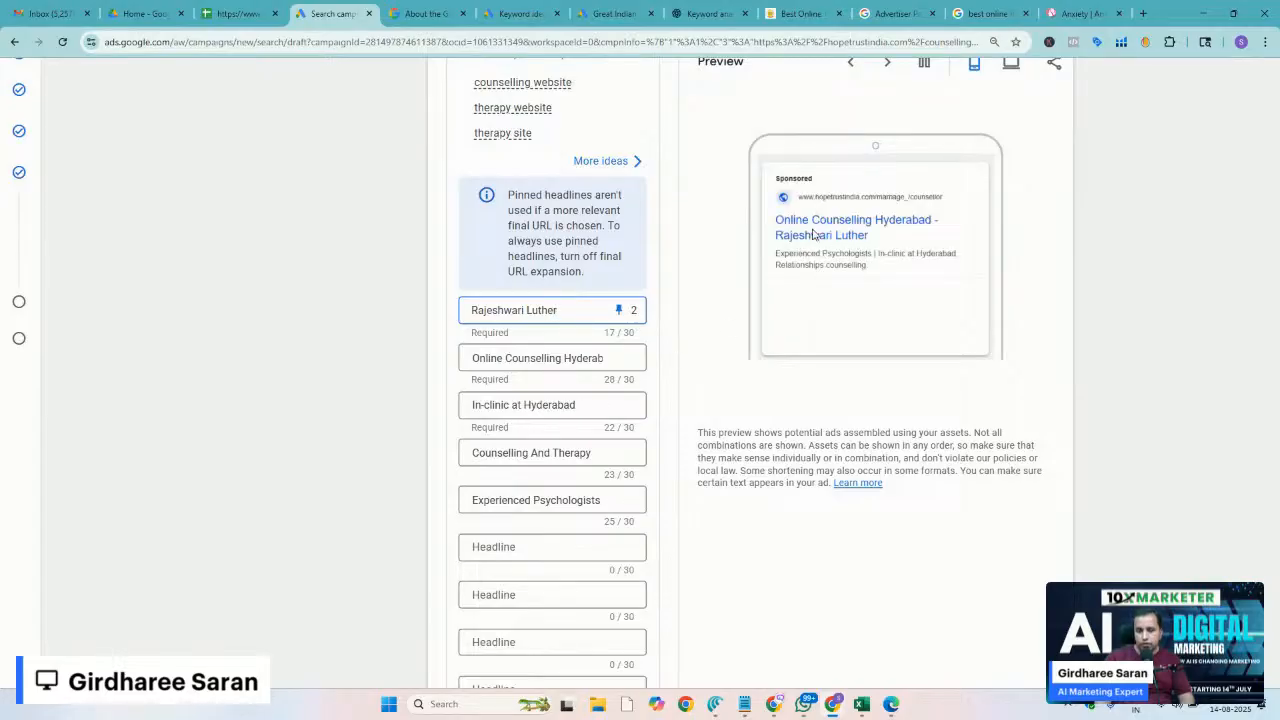
key(ctrl+plus)
key(ctrl+plus)
key(ctrl+plus)
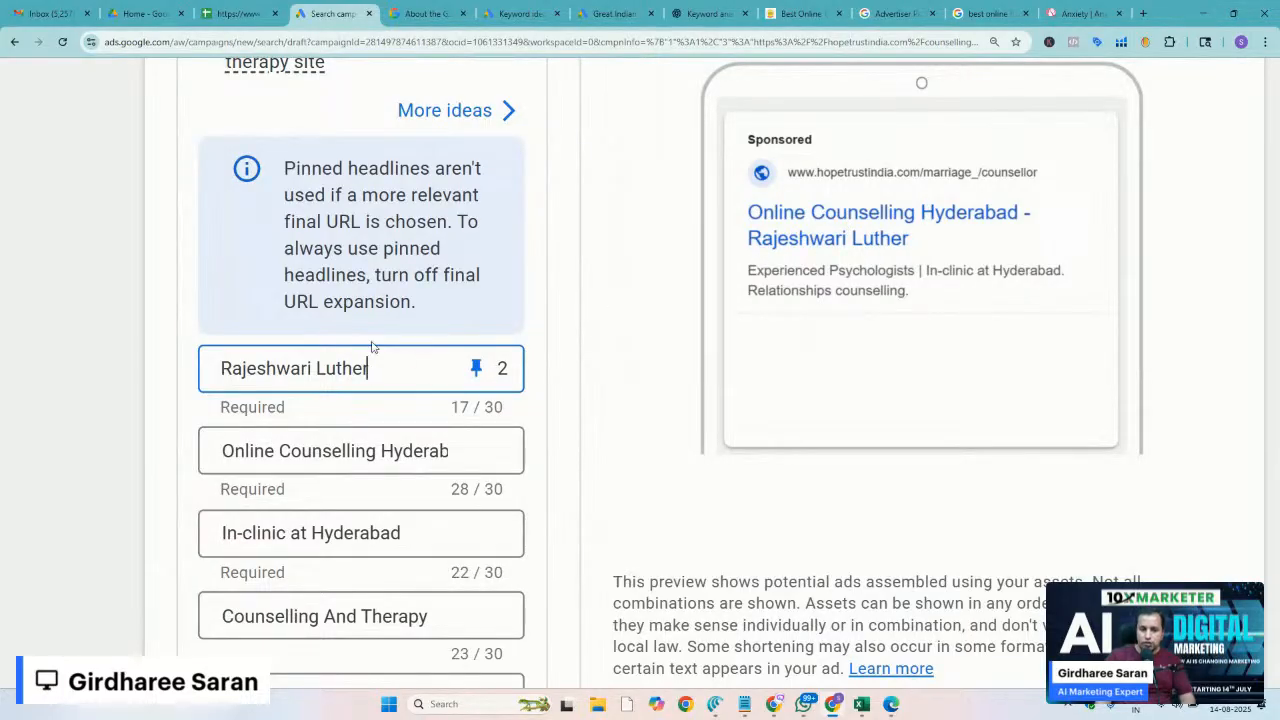
key(ctrl+minus)
key(ctrl+minus)
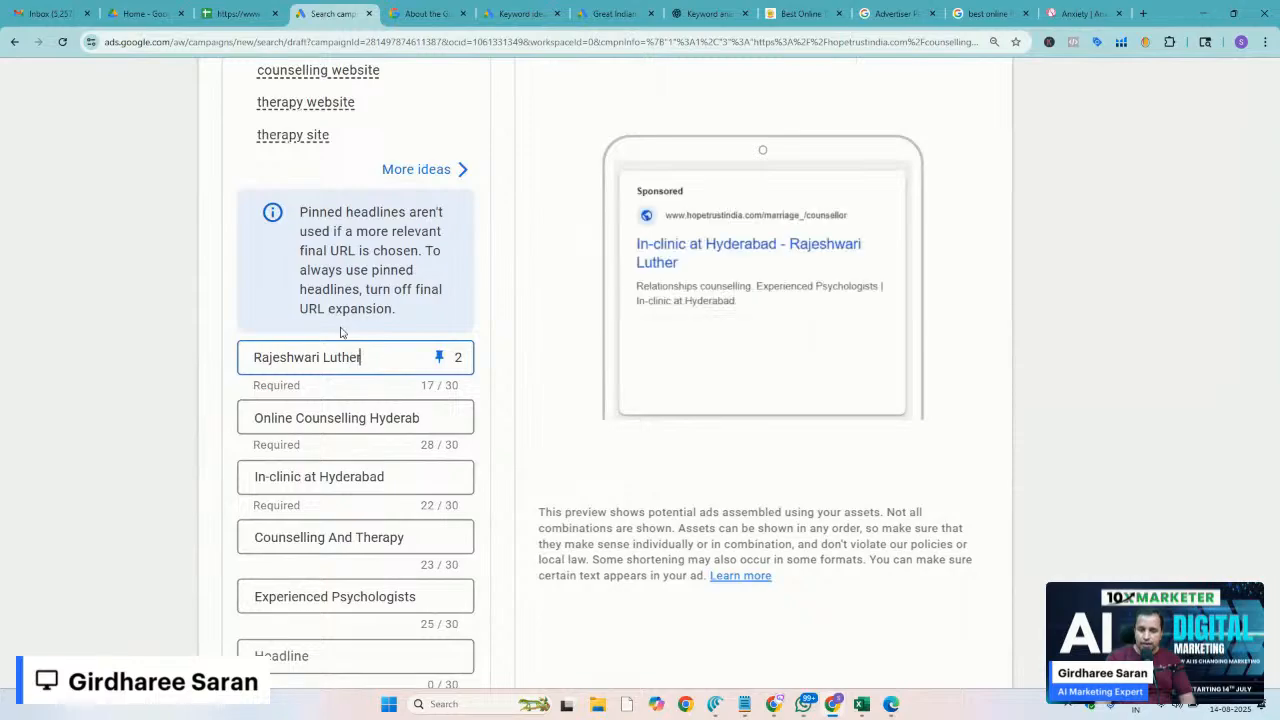
click(221, 385)
scroll(221, 385, down, 2)
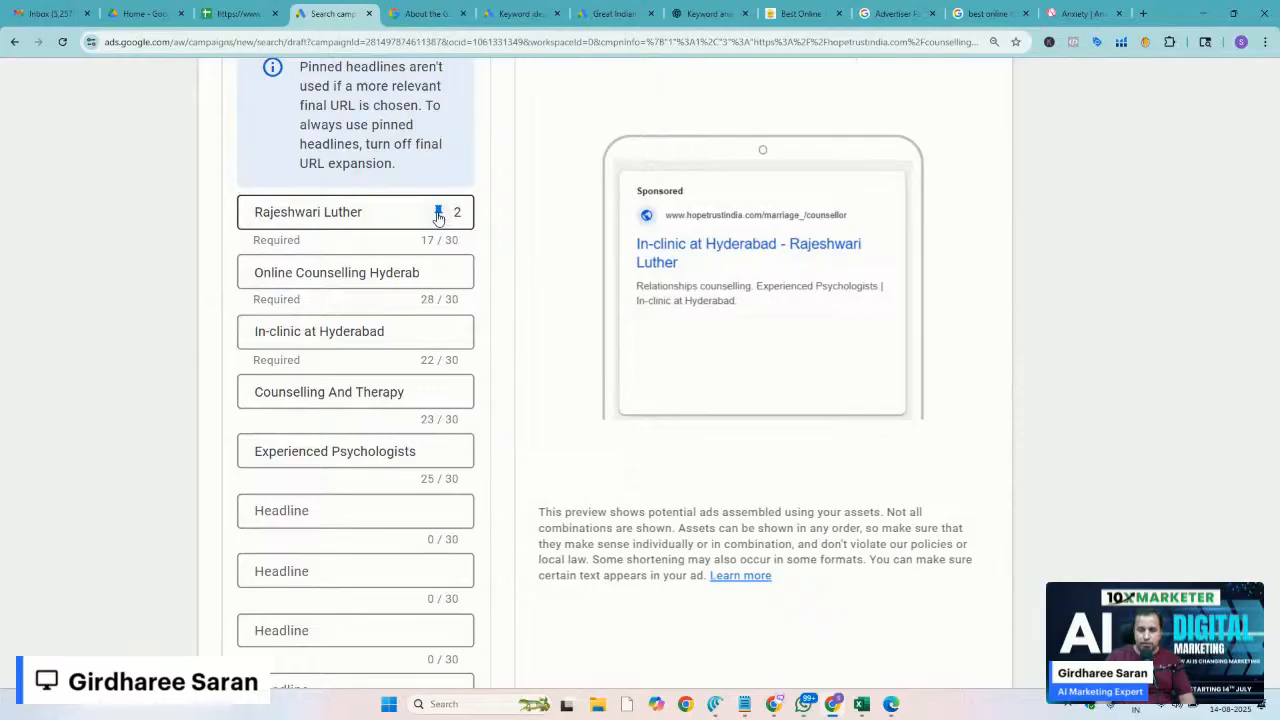
Change the first headline's pin to position 3, and reset it to show in any unpinned position
click(437, 213)
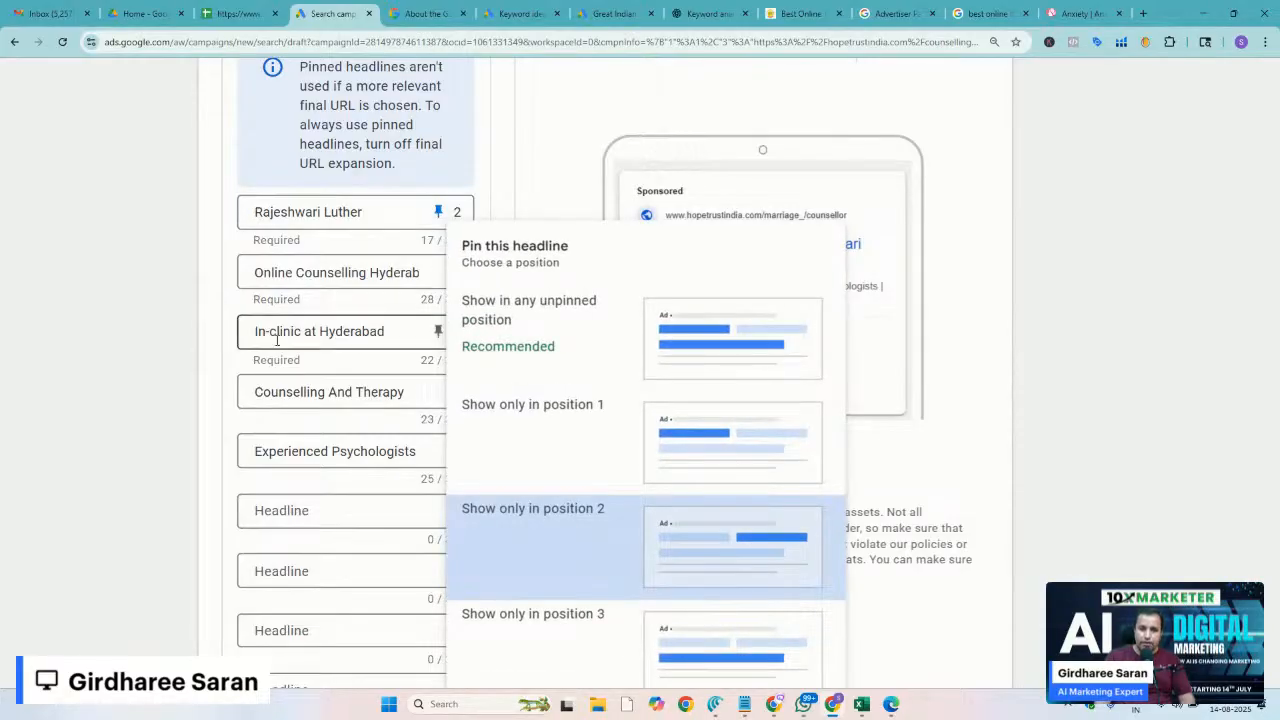
scroll(141, 433, down, 1)
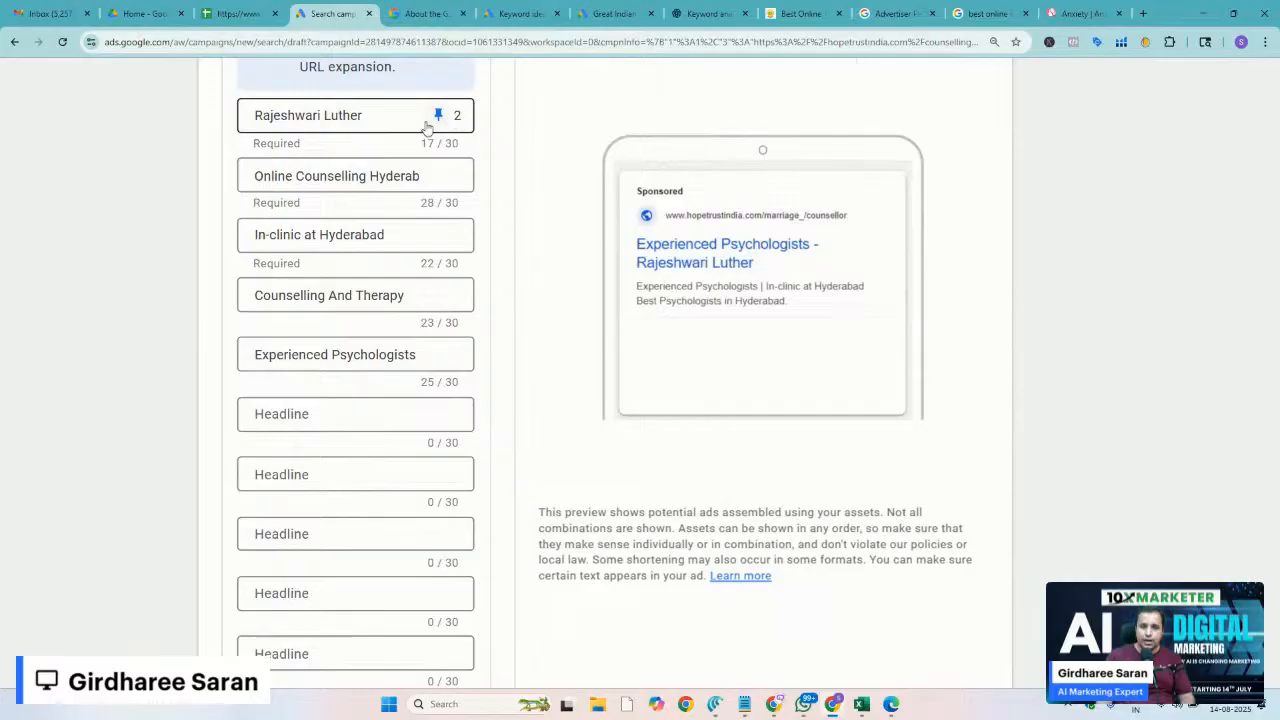
click(438, 118)
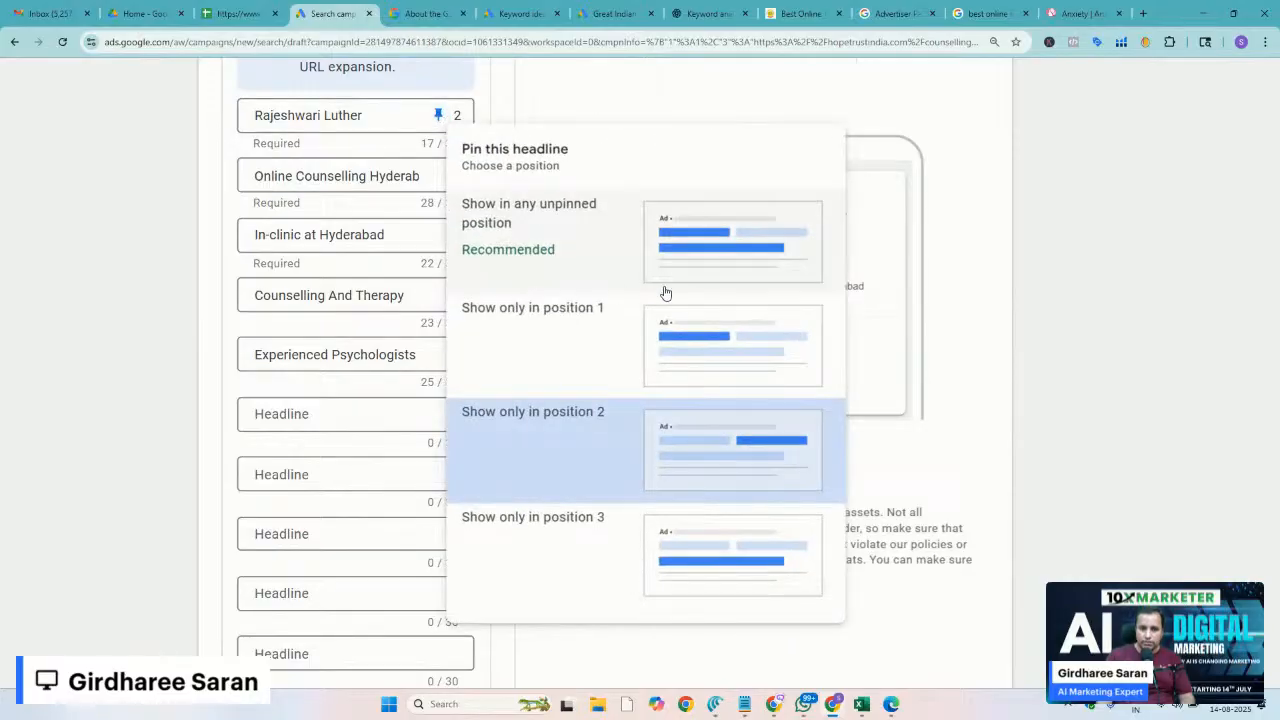
click(717, 565)
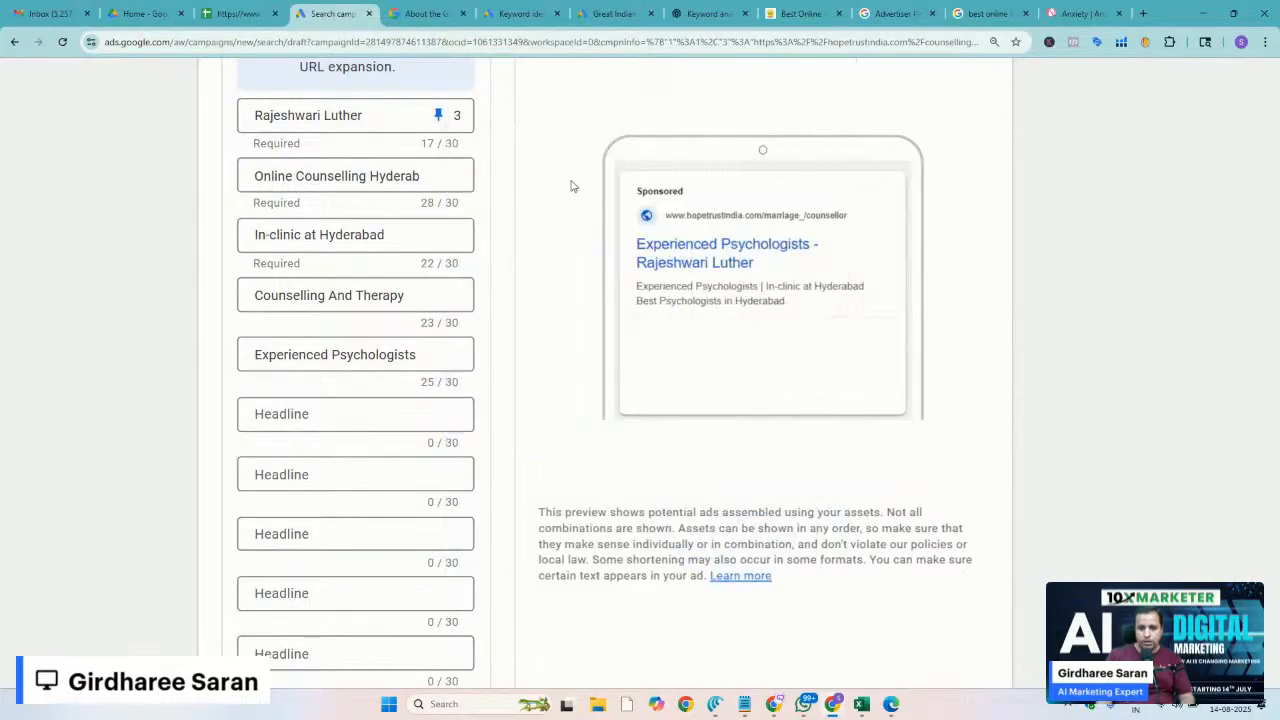
click(438, 116)
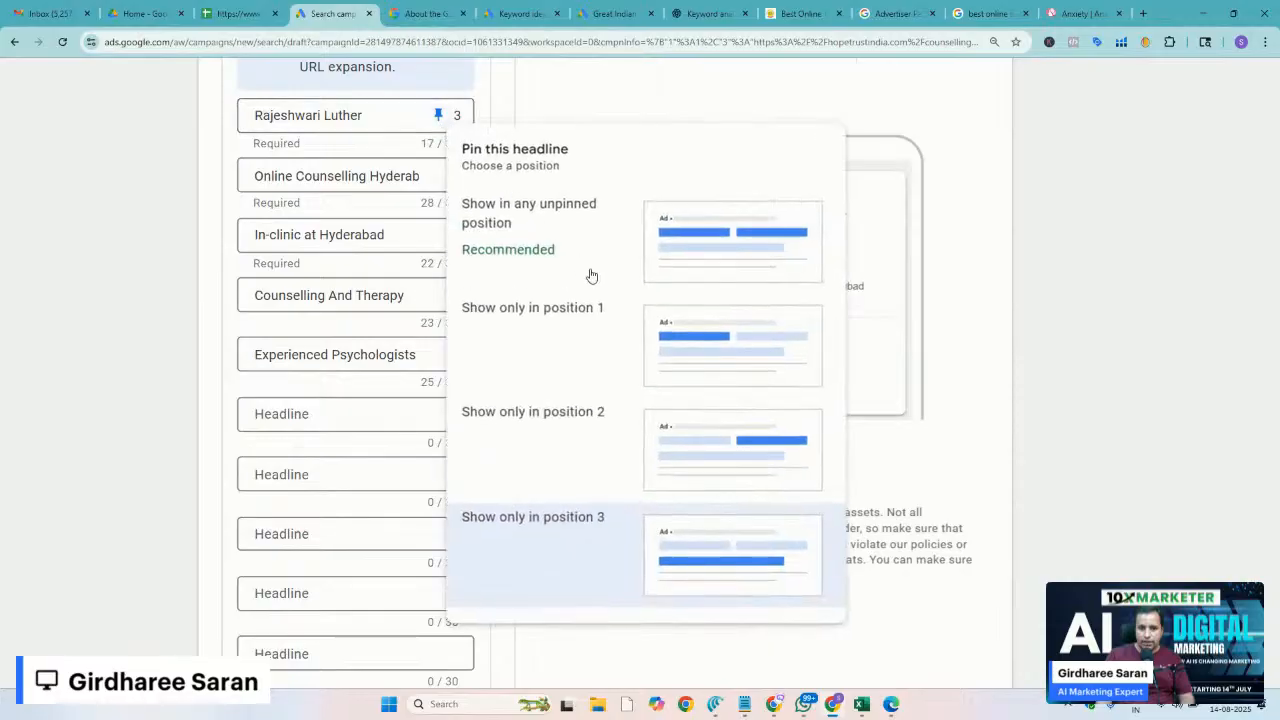
click(731, 246)
Review the ad's three existing descriptions and the empty description field
scroll(731, 246, down, 2)
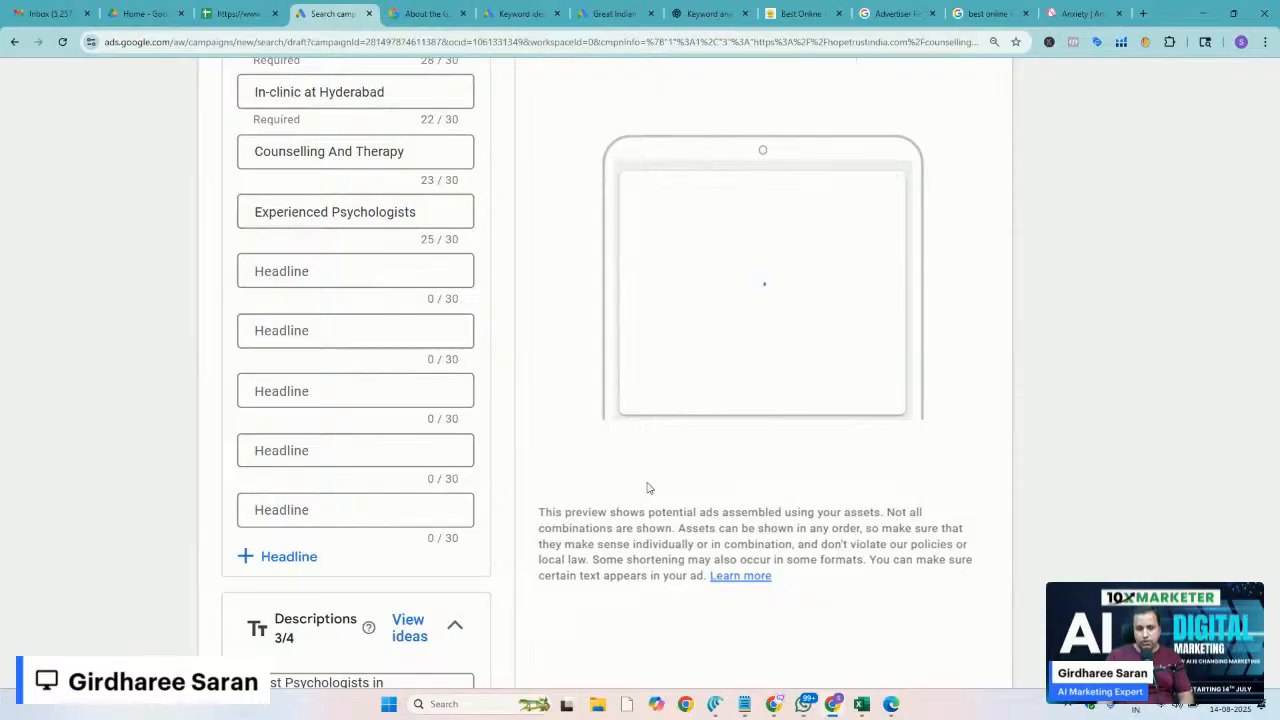
scroll(615, 531, down, 5)
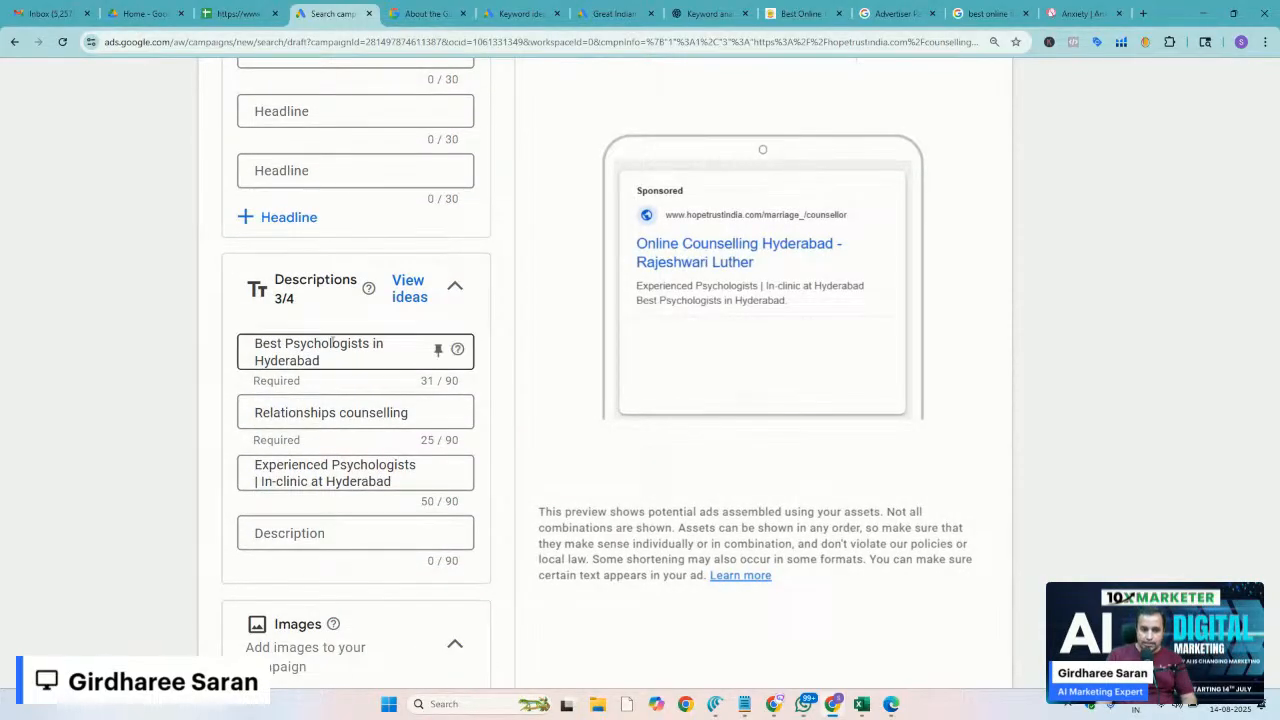
click(318, 533)
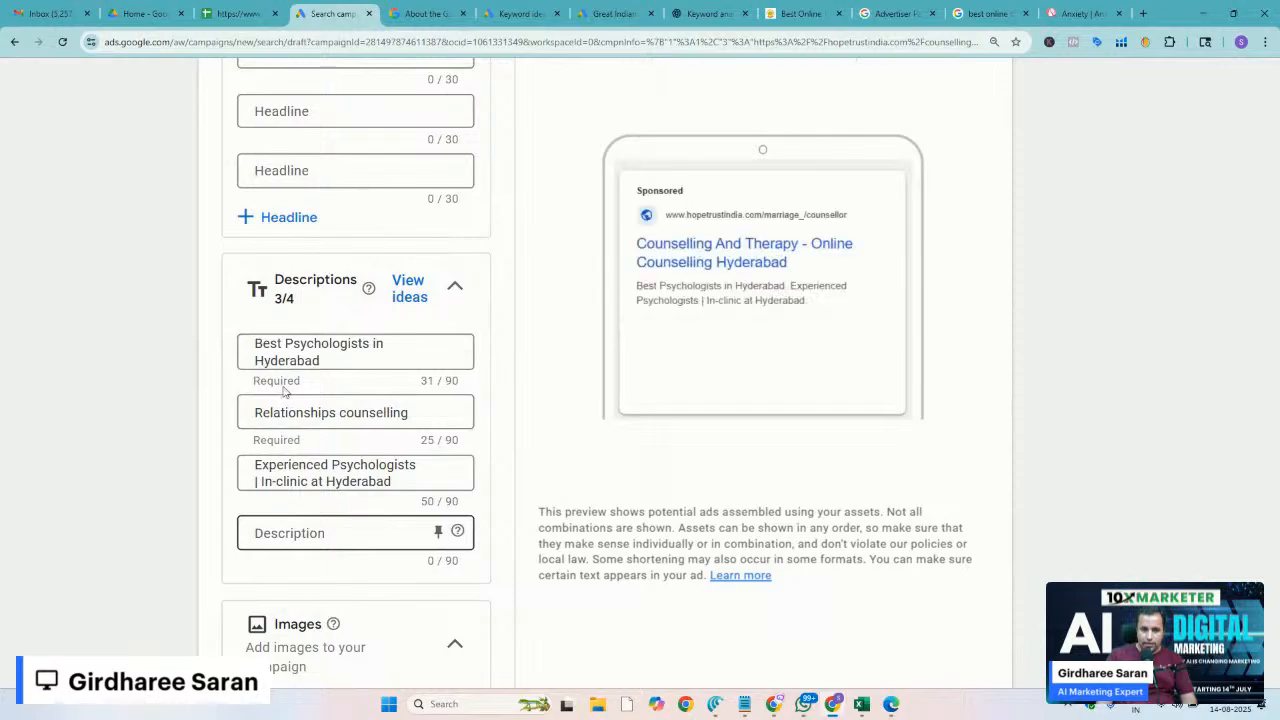
scroll(276, 378, up, 1)
scroll(276, 378, up, 1)
scroll(280, 383, down, 2)
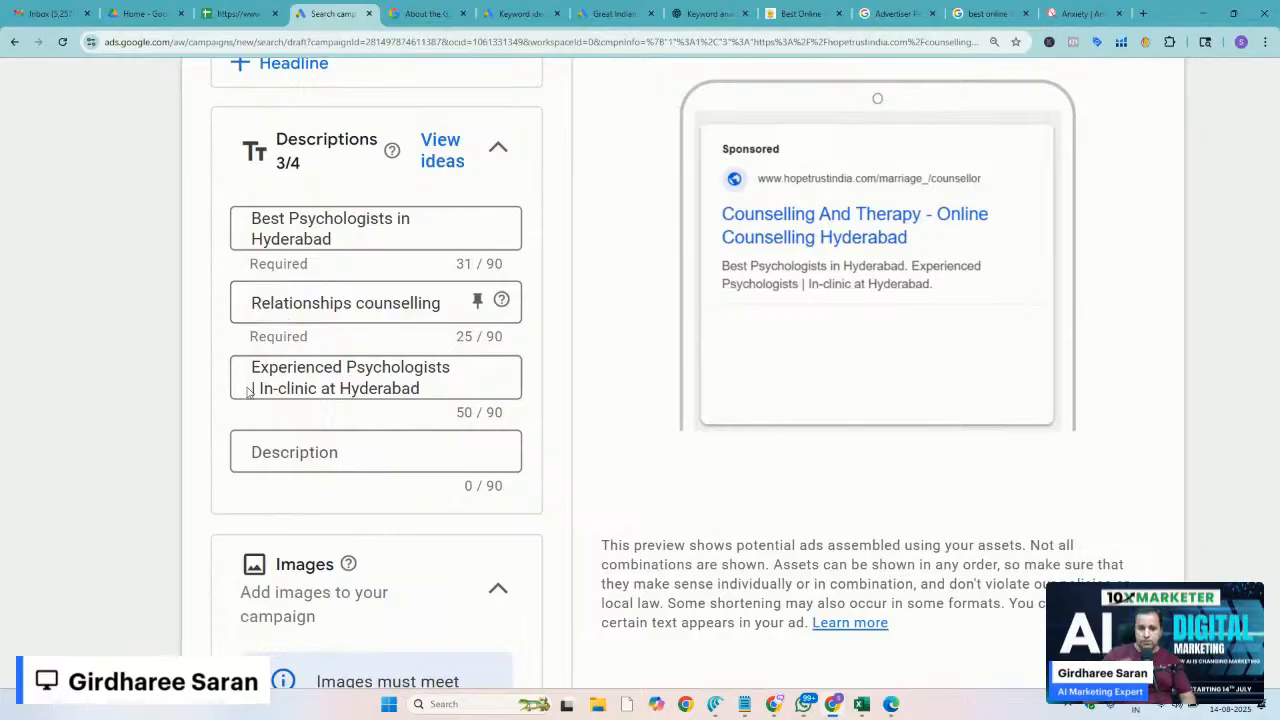
Search the free stock images for "Couselling" and add the first result, a horizontal photo, to the campaign
scroll(556, 518, down, 4)
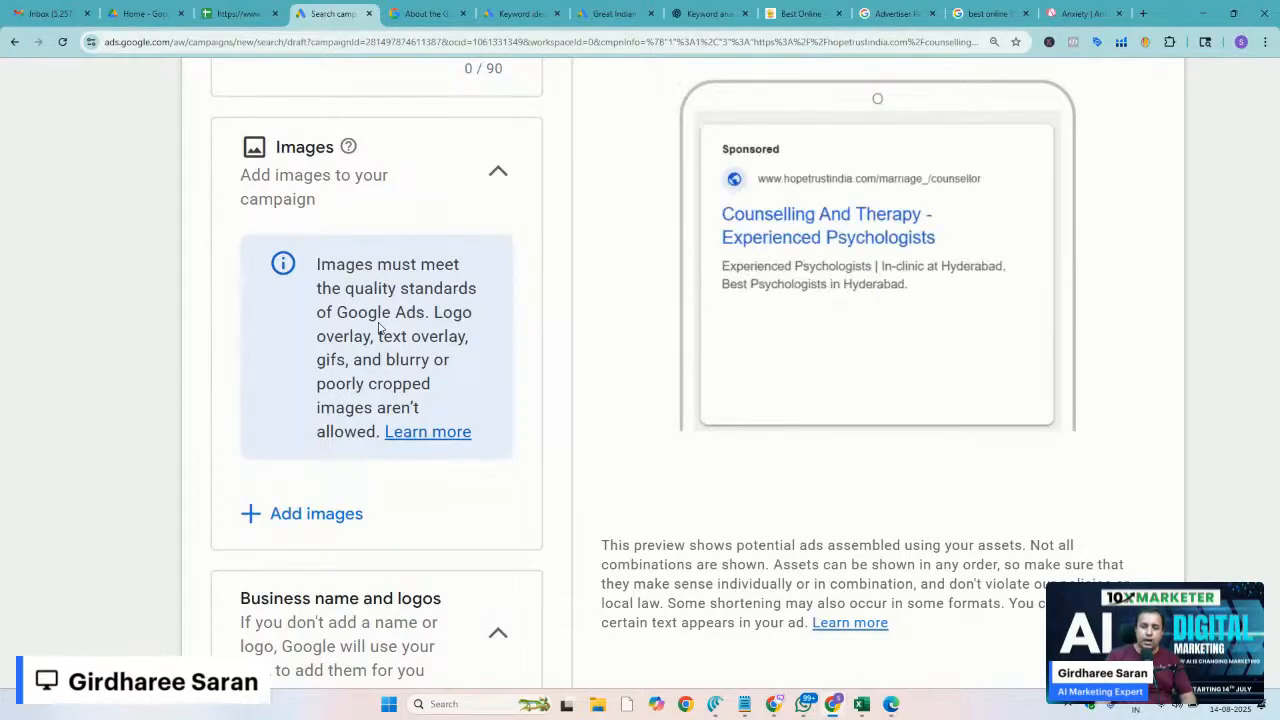
click(316, 514)
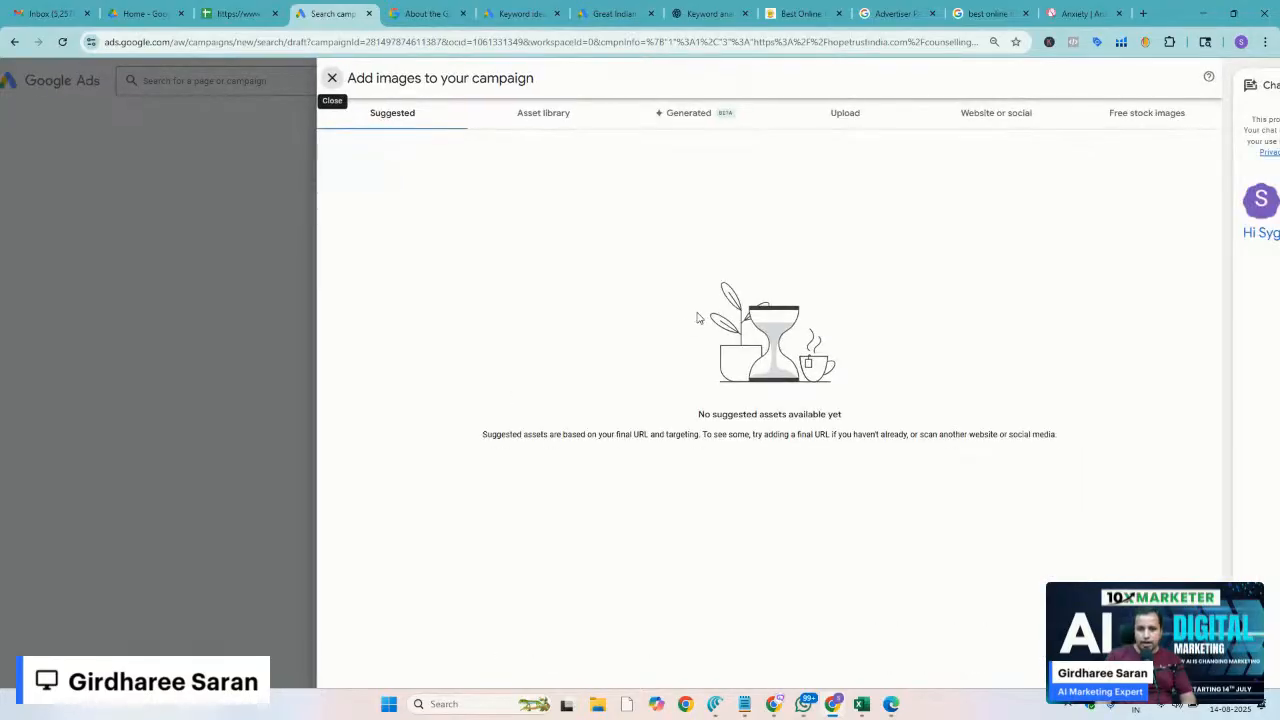
click(1160, 124)
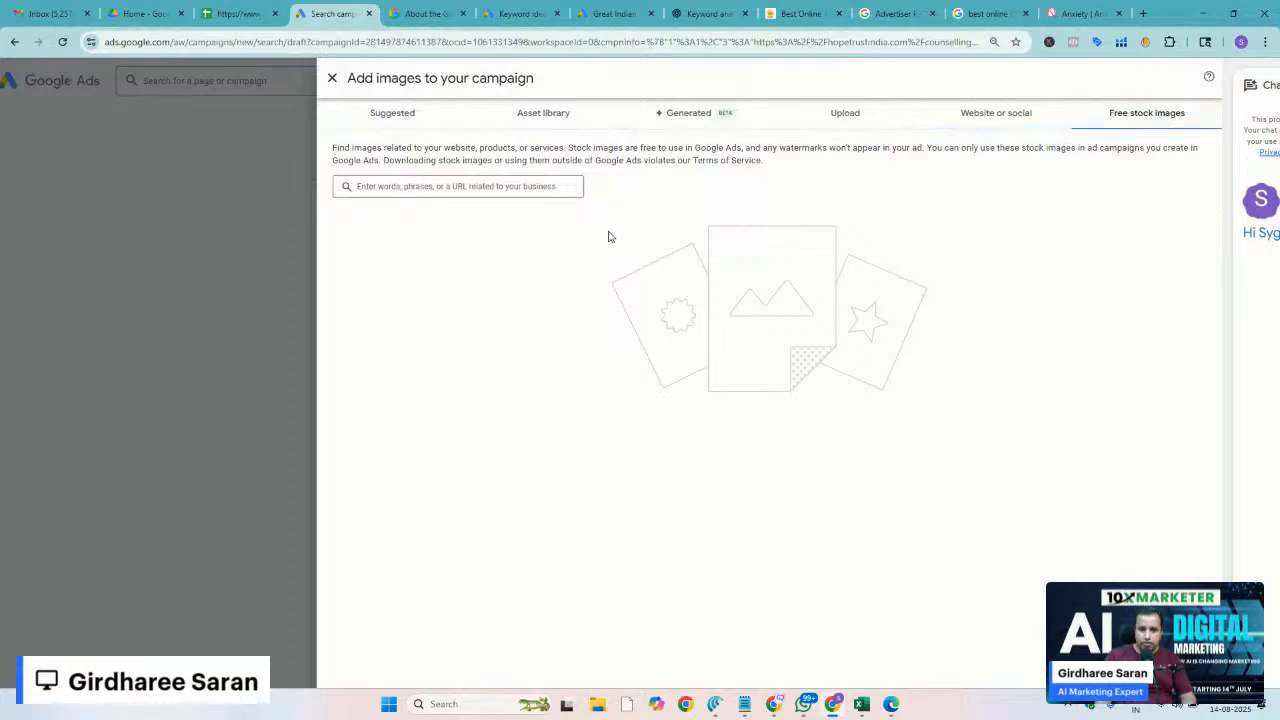
click(432, 186)
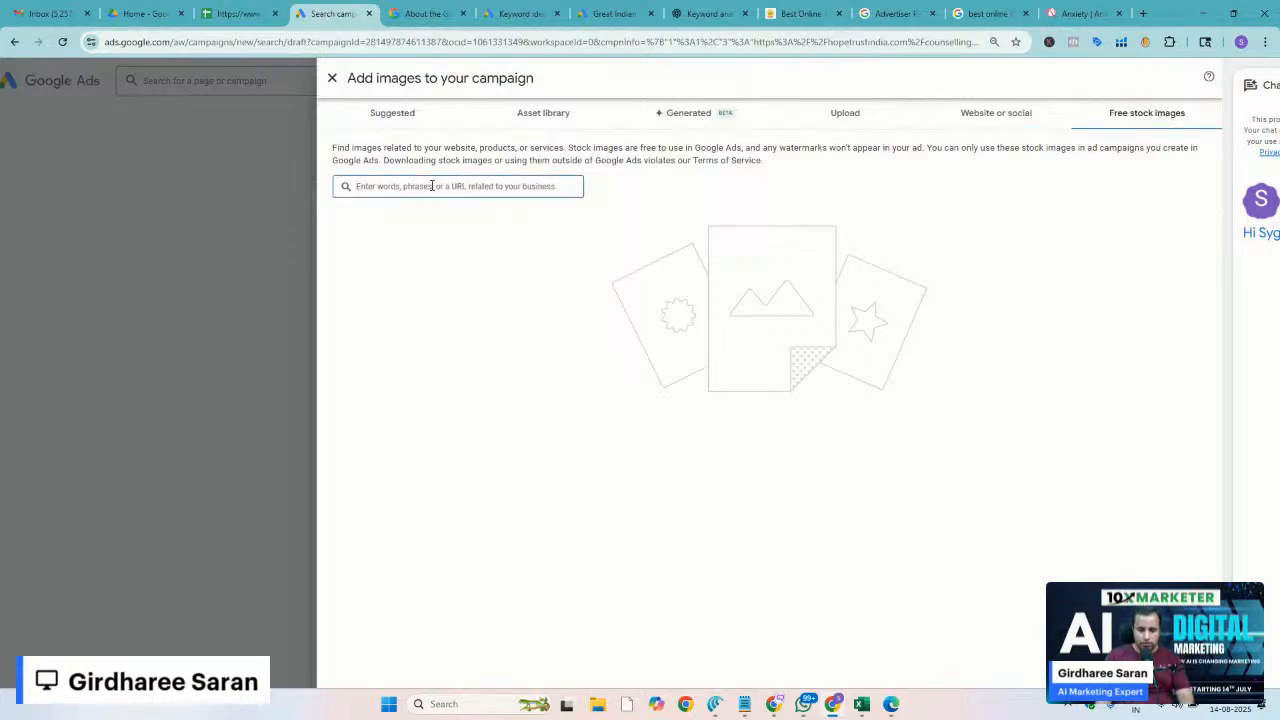
text(Couselling)
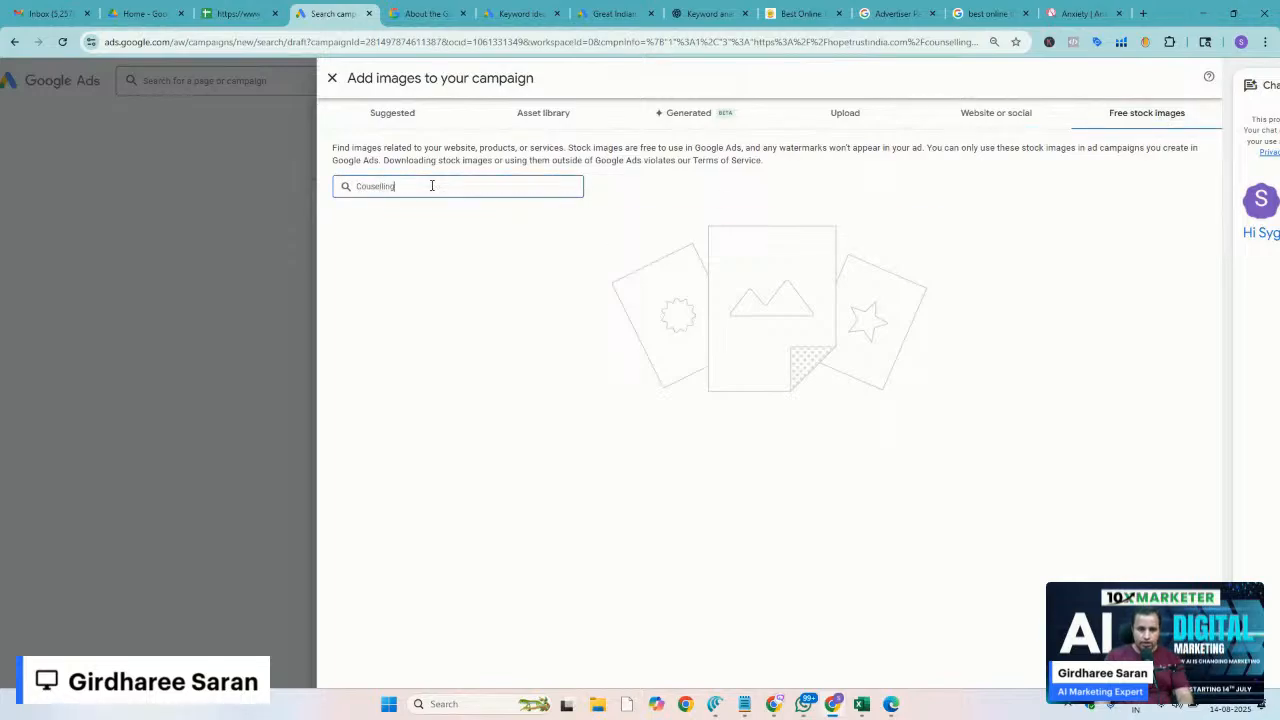
key(Return)
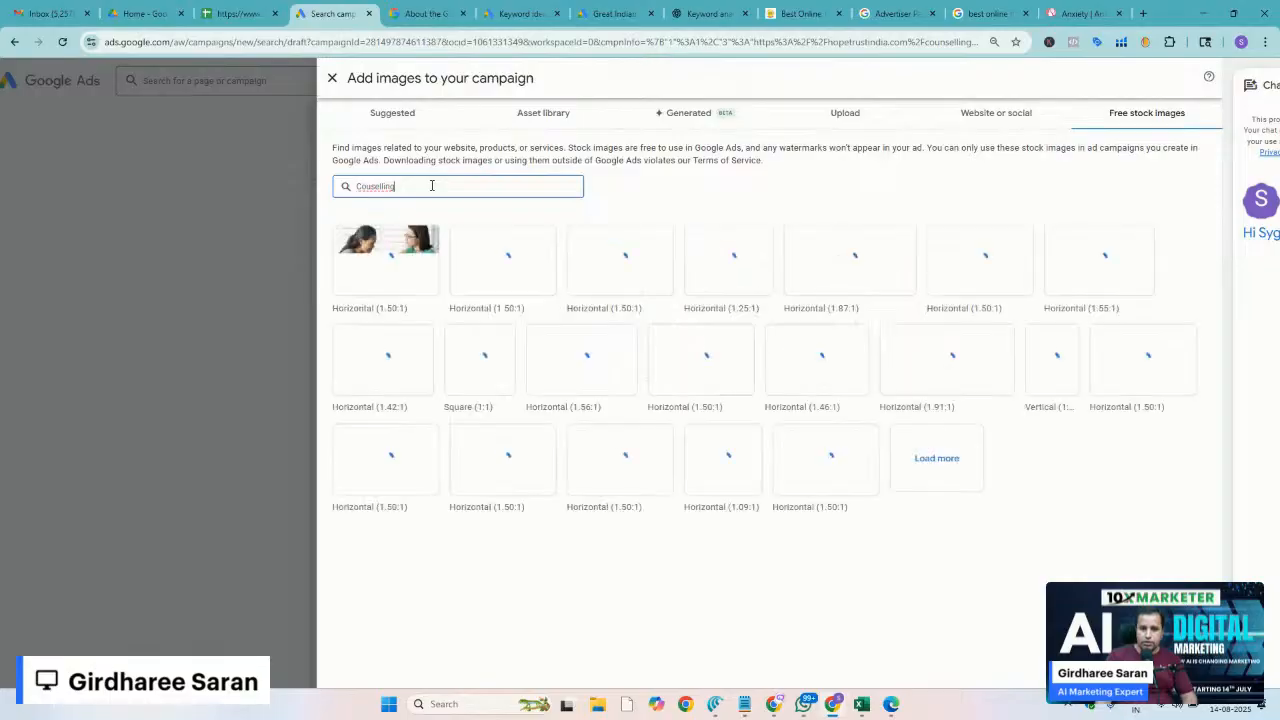
mouse_move(390, 268)
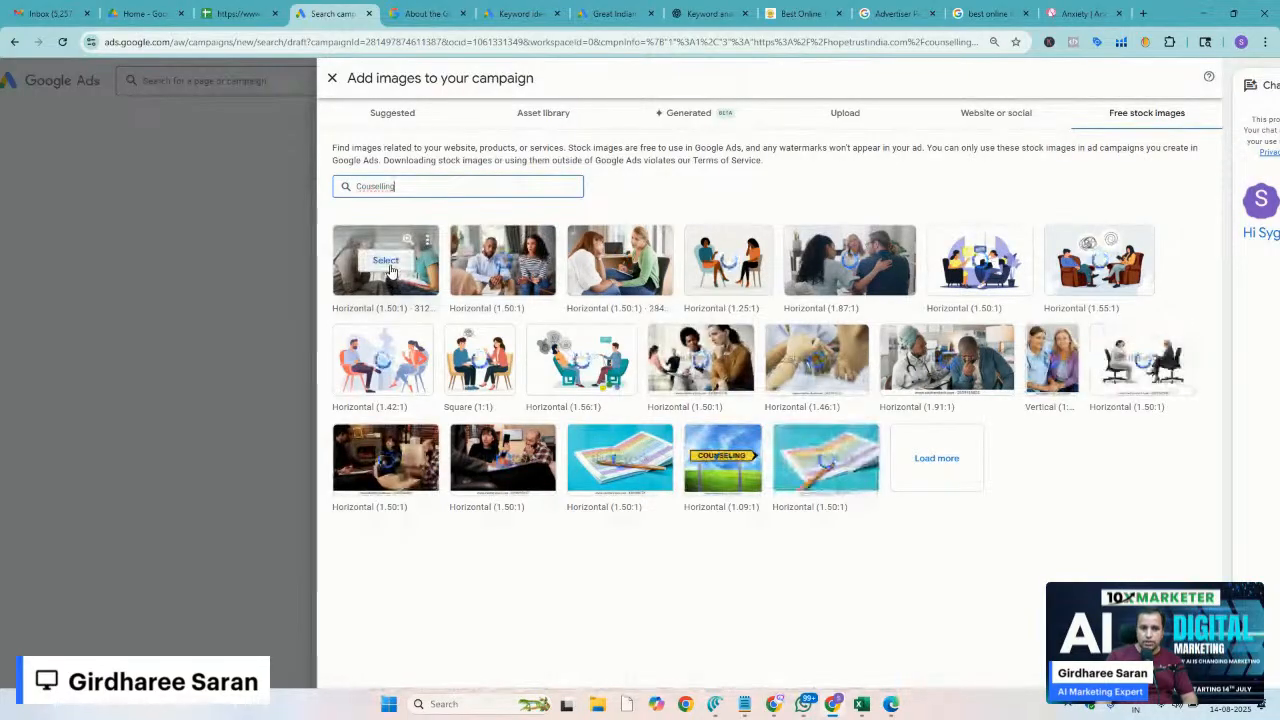
click(386, 262)
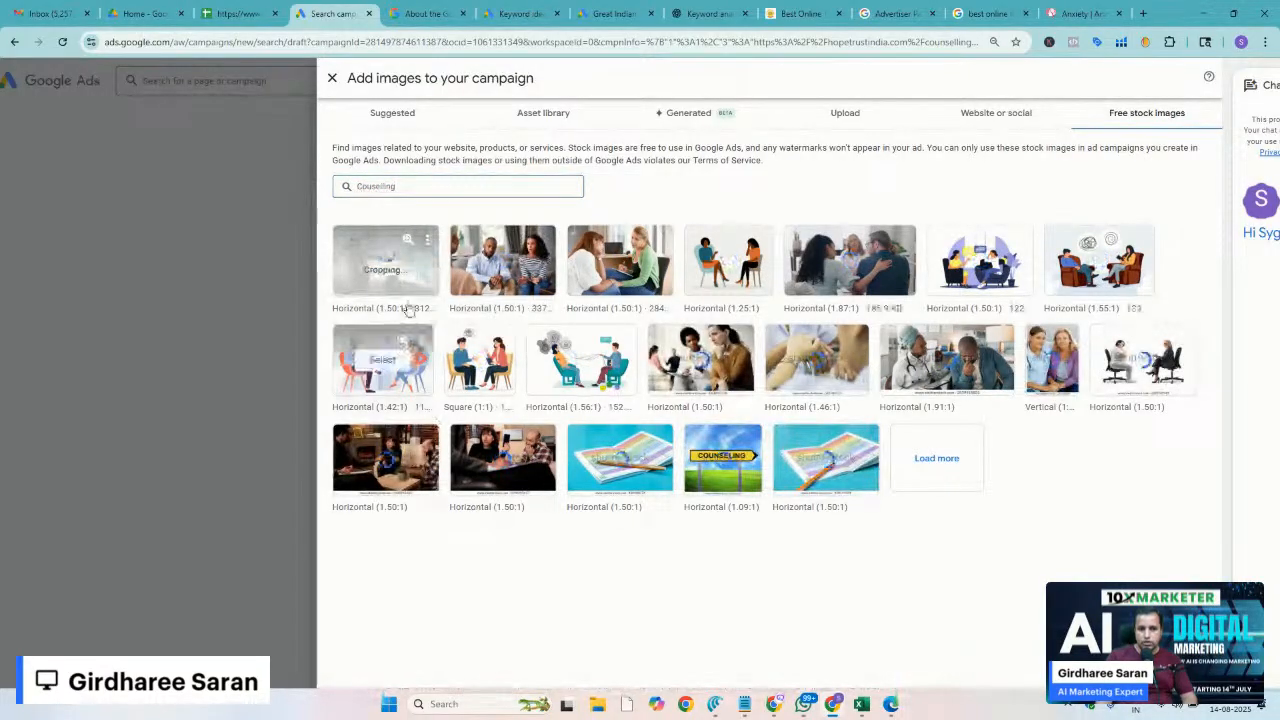
Look through the website and upload image sources, and scan instagram.com/hopetrust for more campaign images
click(1024, 121)
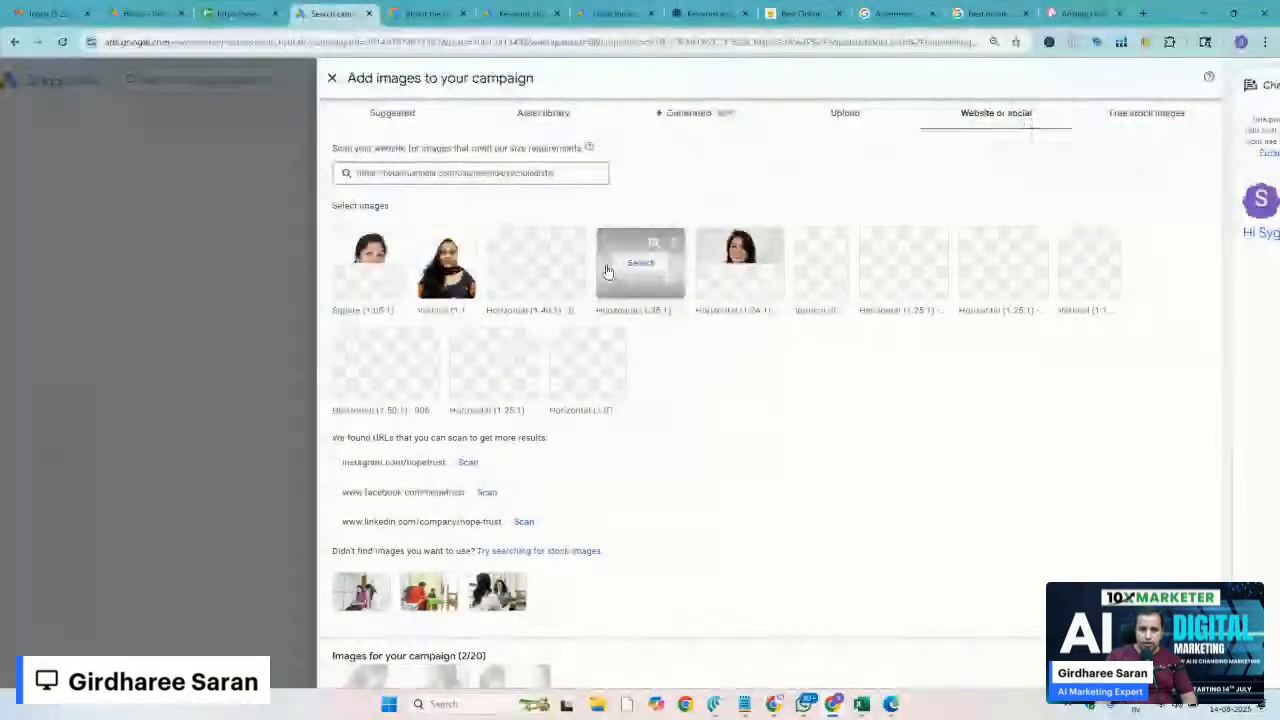
click(840, 118)
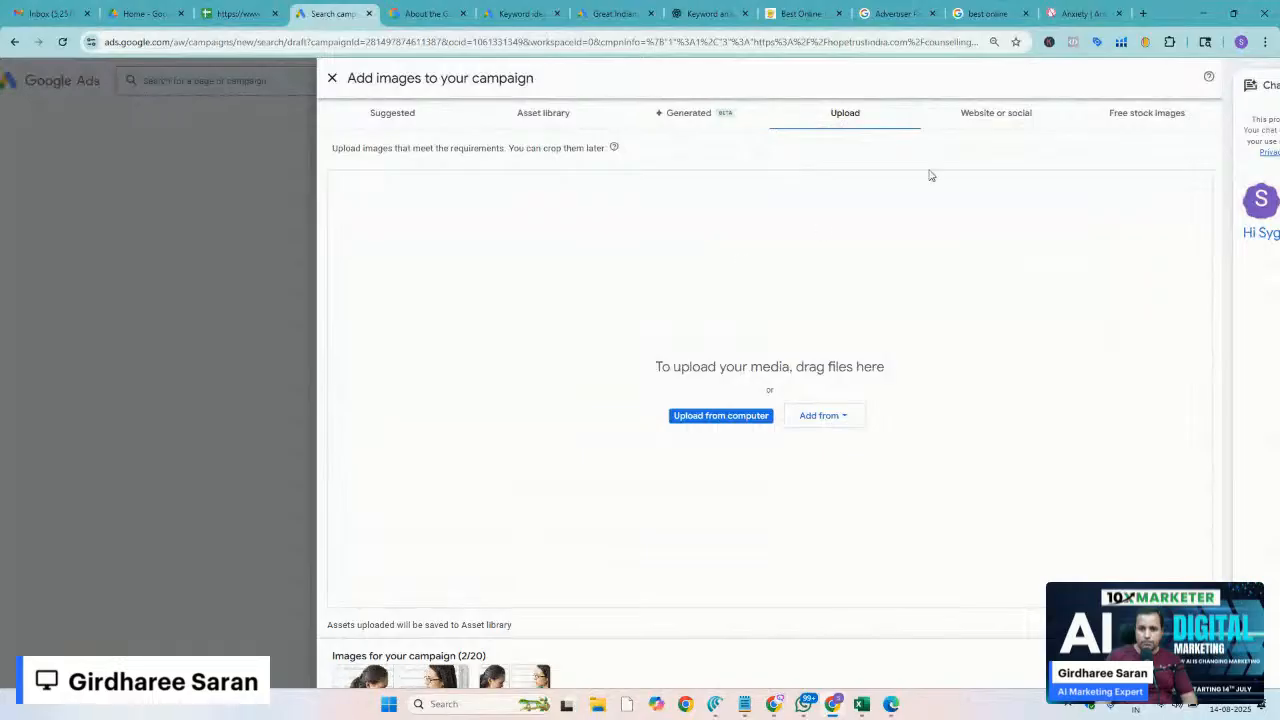
click(1030, 110)
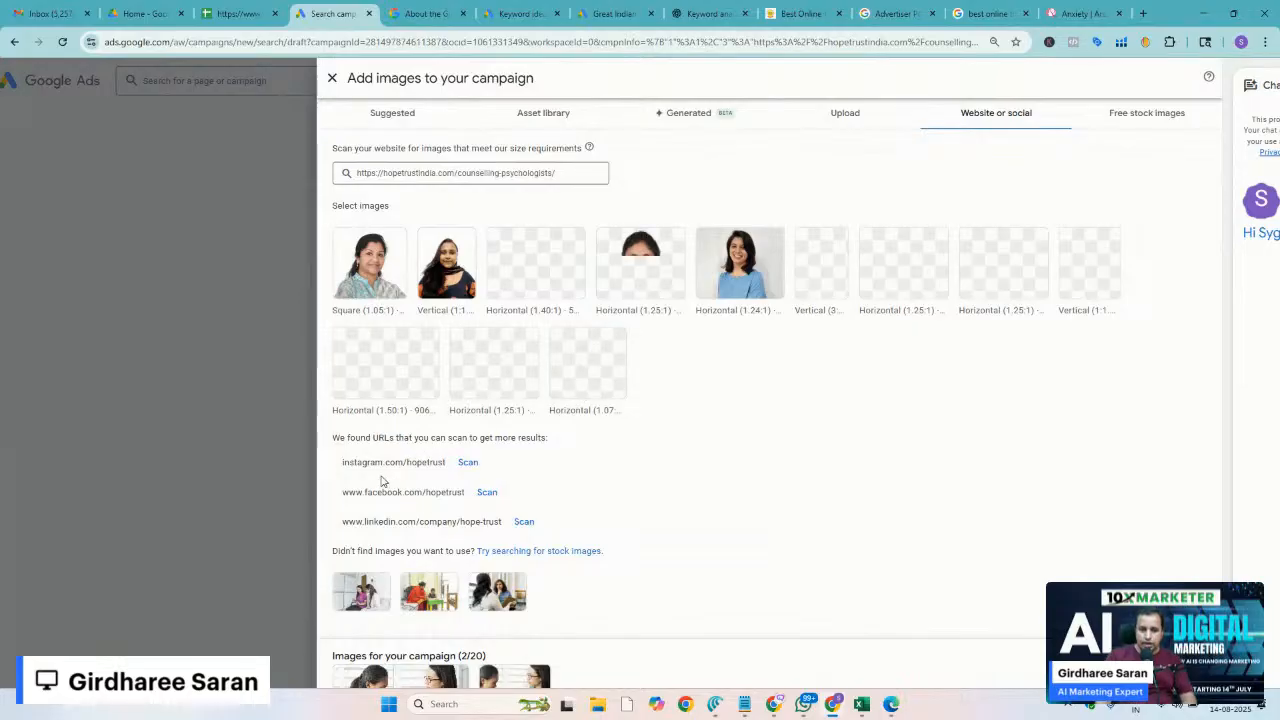
scroll(380, 481, up, 5)
scroll(380, 481, up, 2)
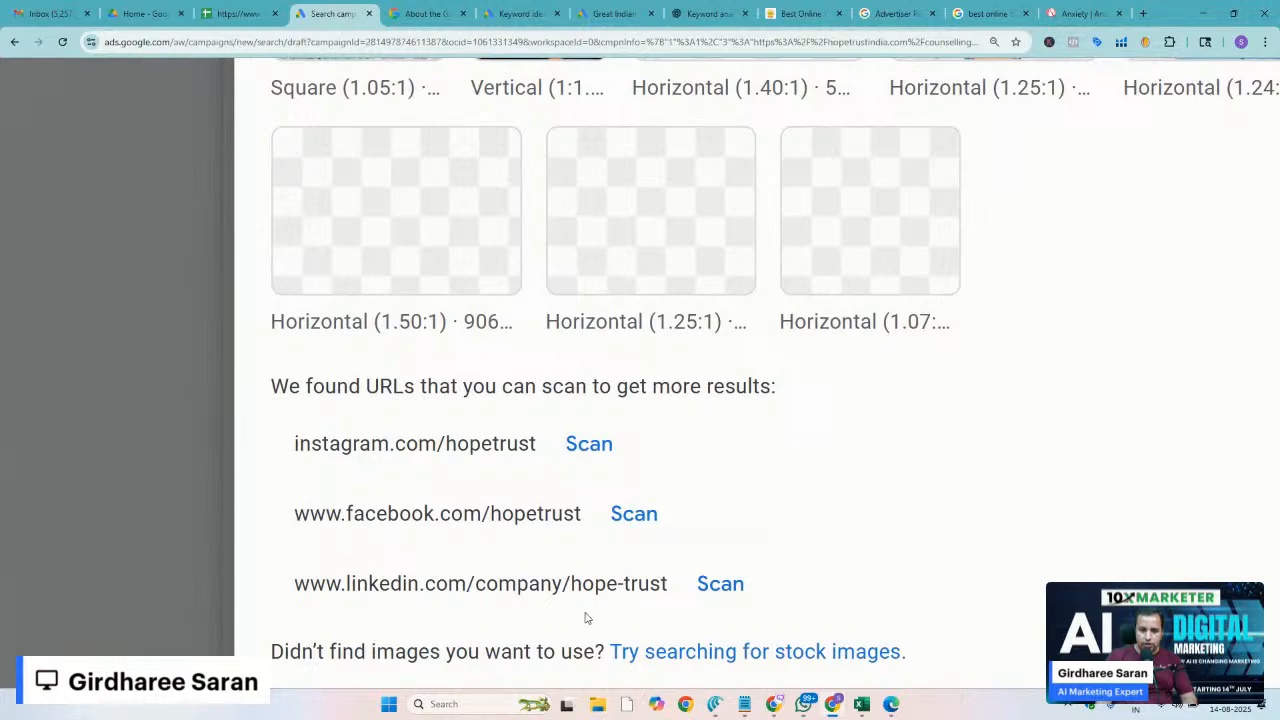
click(592, 444)
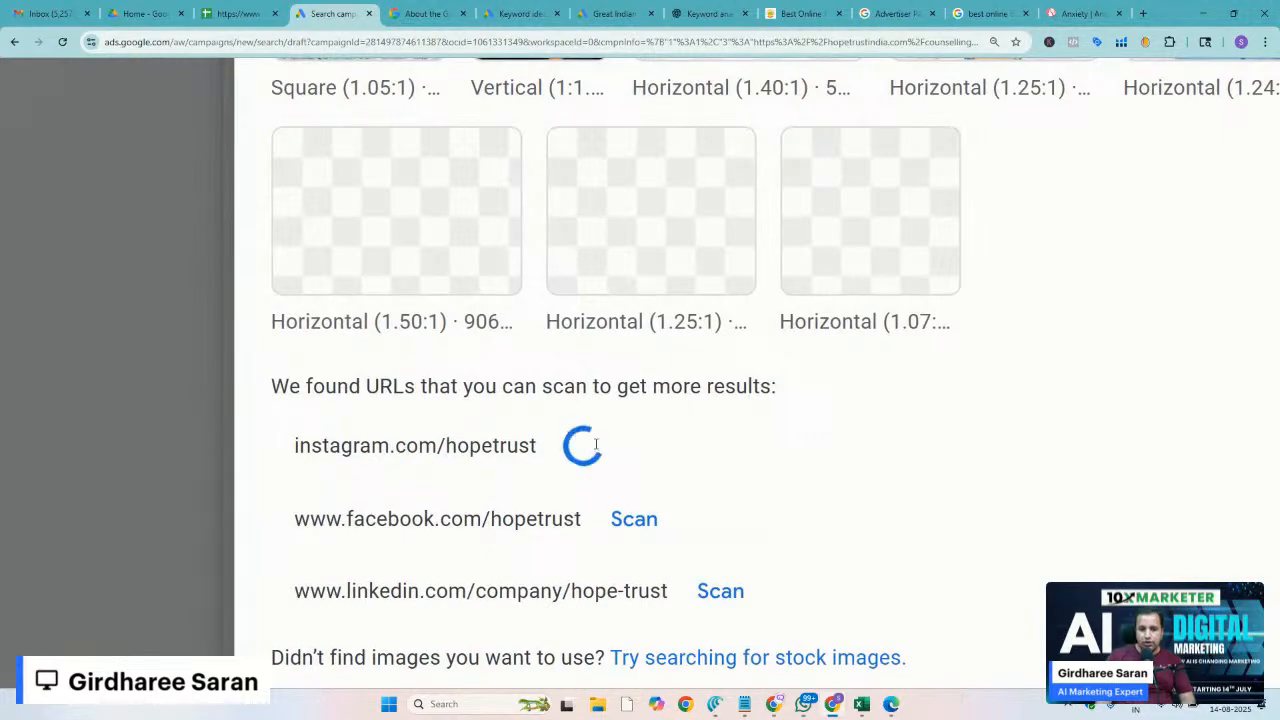
Add the first website image, the square portrait of a woman, to the campaign images
scroll(596, 445, down, 2)
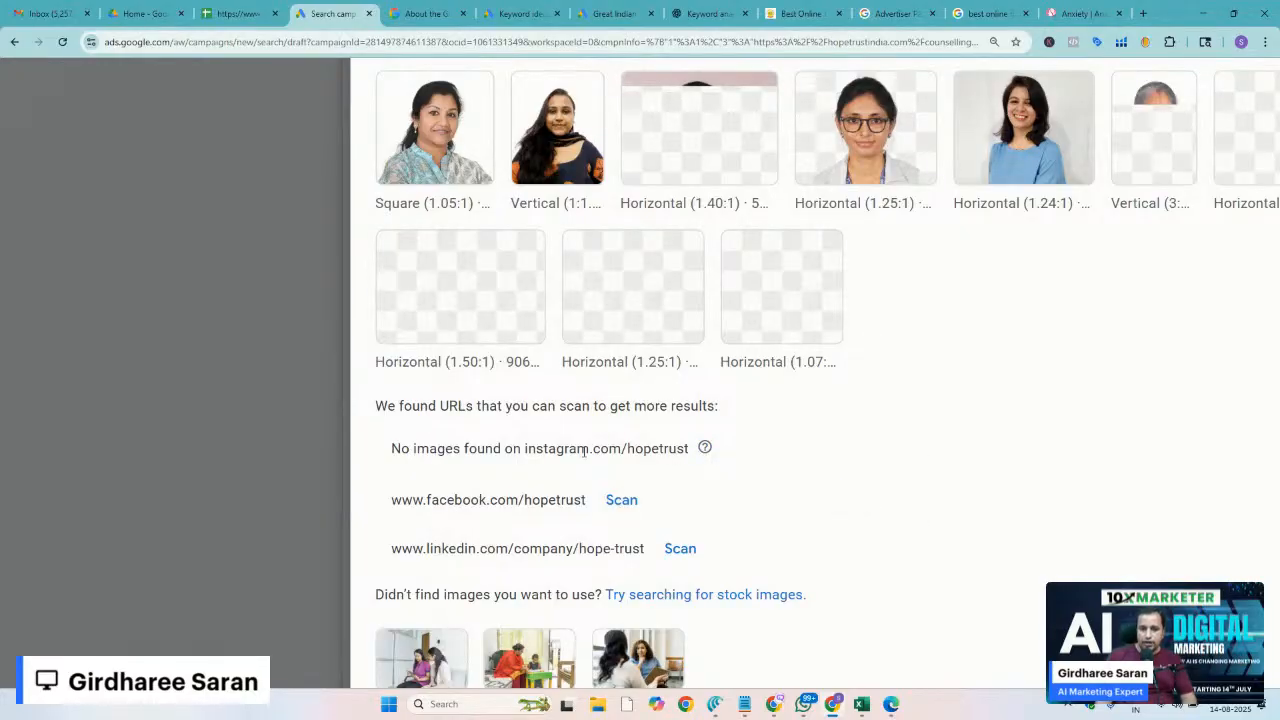
scroll(565, 442, down, 5)
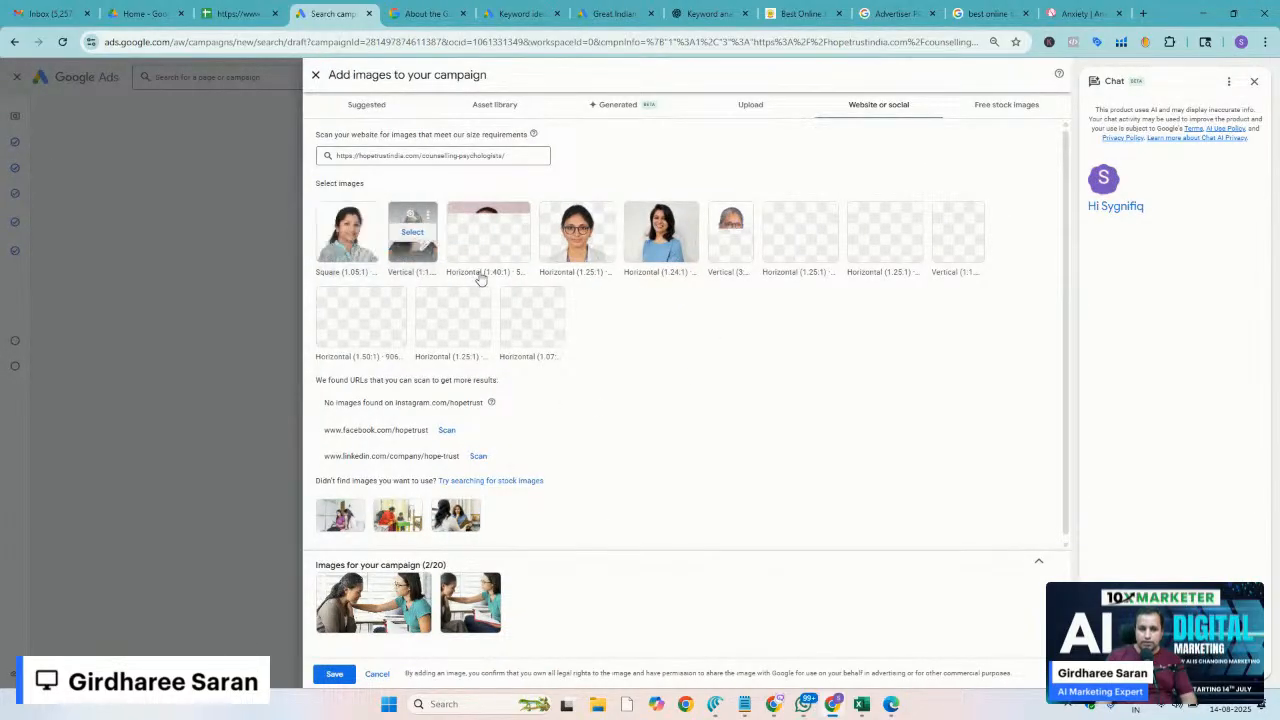
click(347, 233)
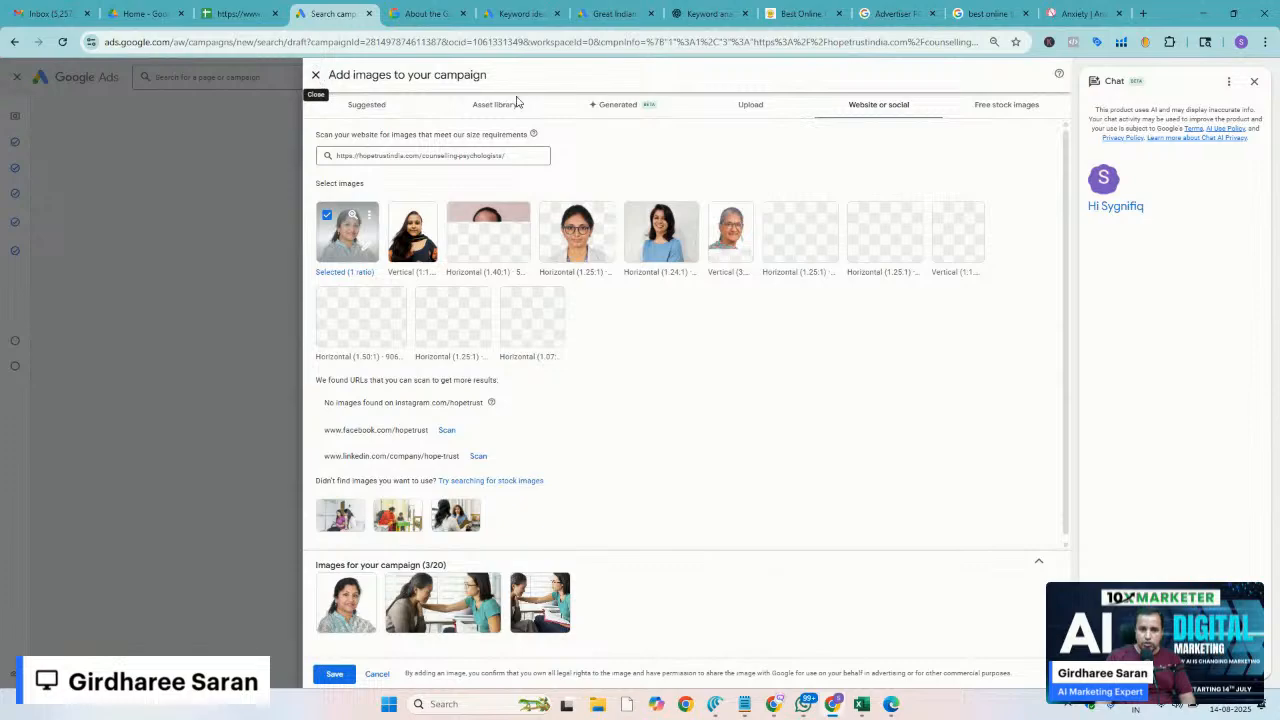
Look through the AI image generation form, the asset library and the suggested images for further campaign image sources
click(622, 106)
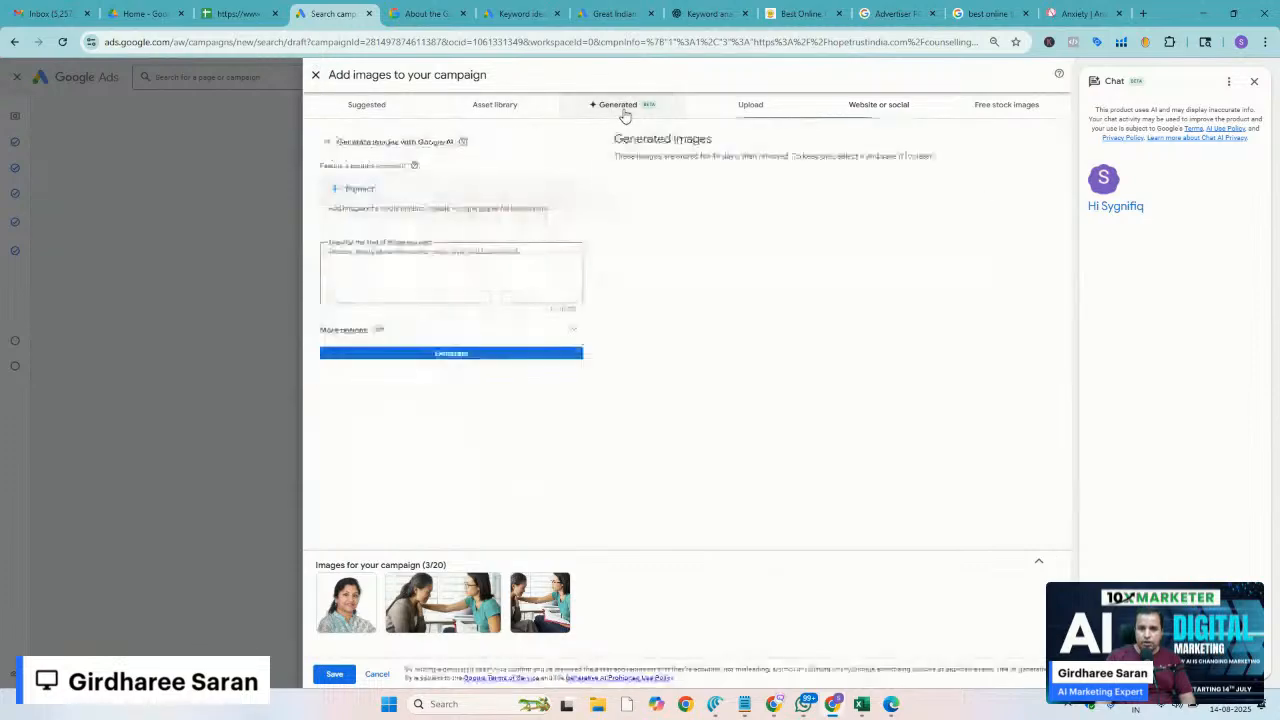
key(ctrl+plus)
key(ctrl+plus)
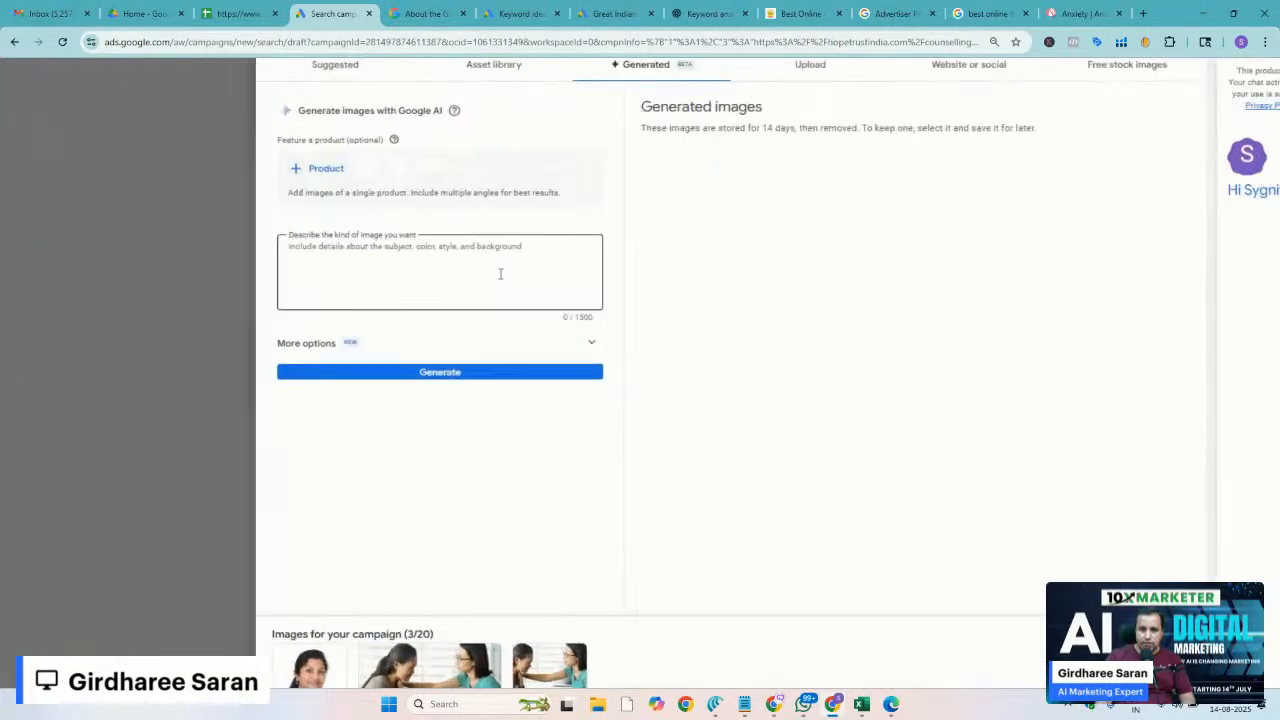
key(ctrl+minus)
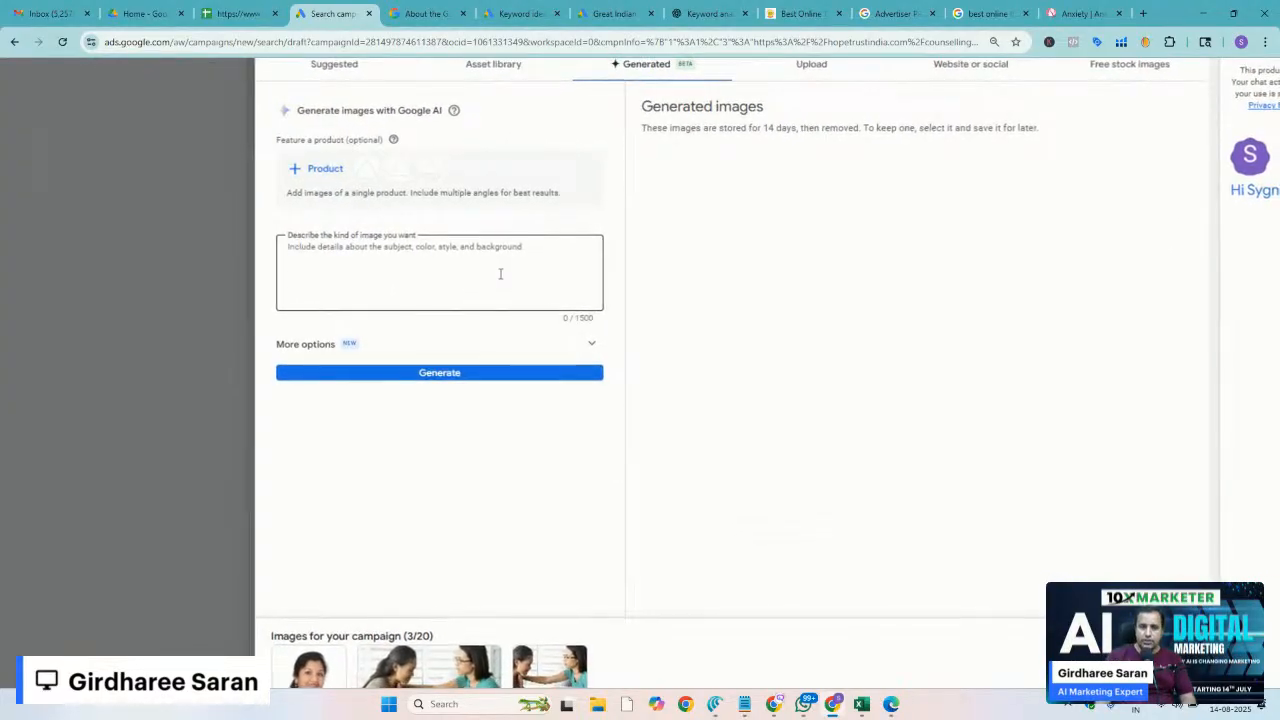
click(340, 294)
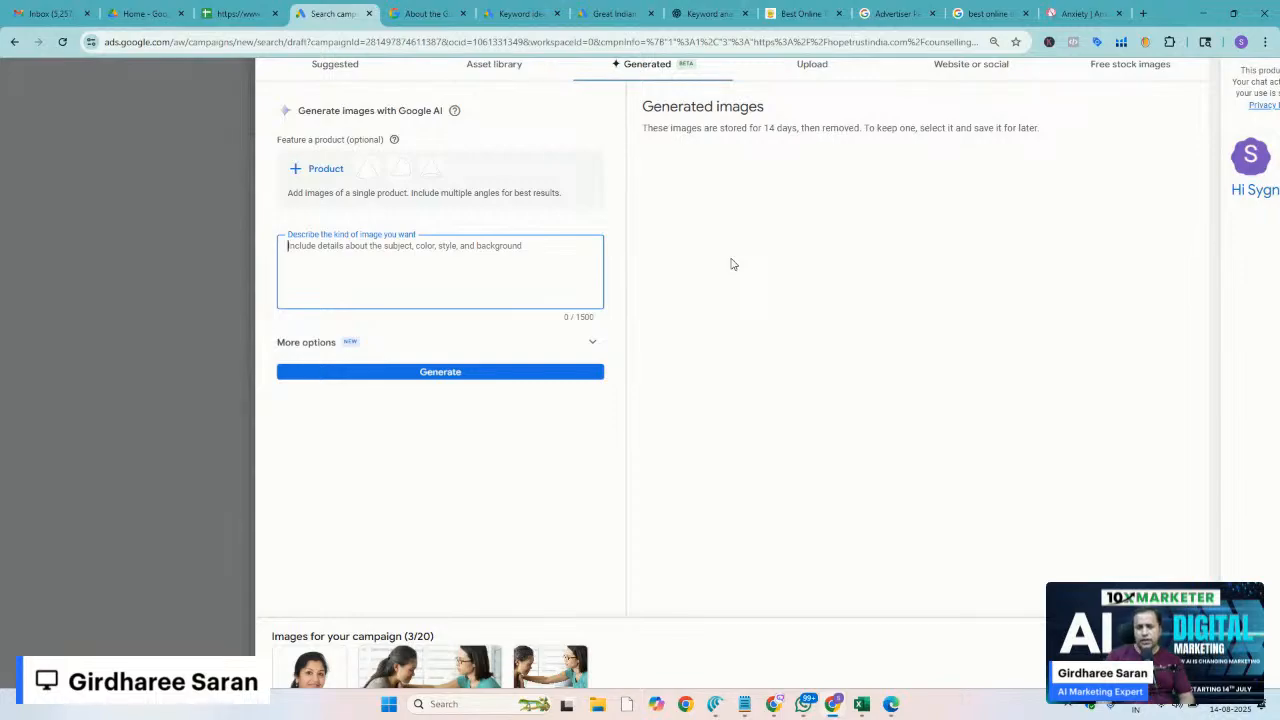
click(487, 68)
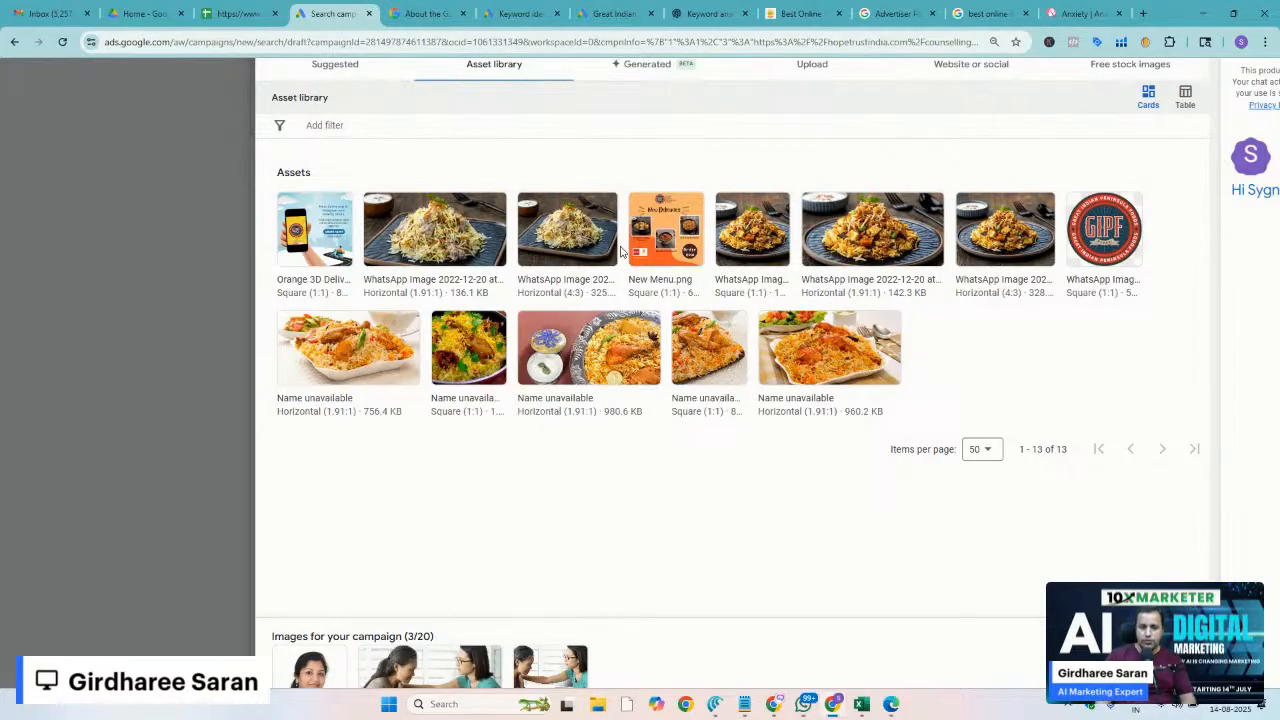
scroll(622, 250, up, 3)
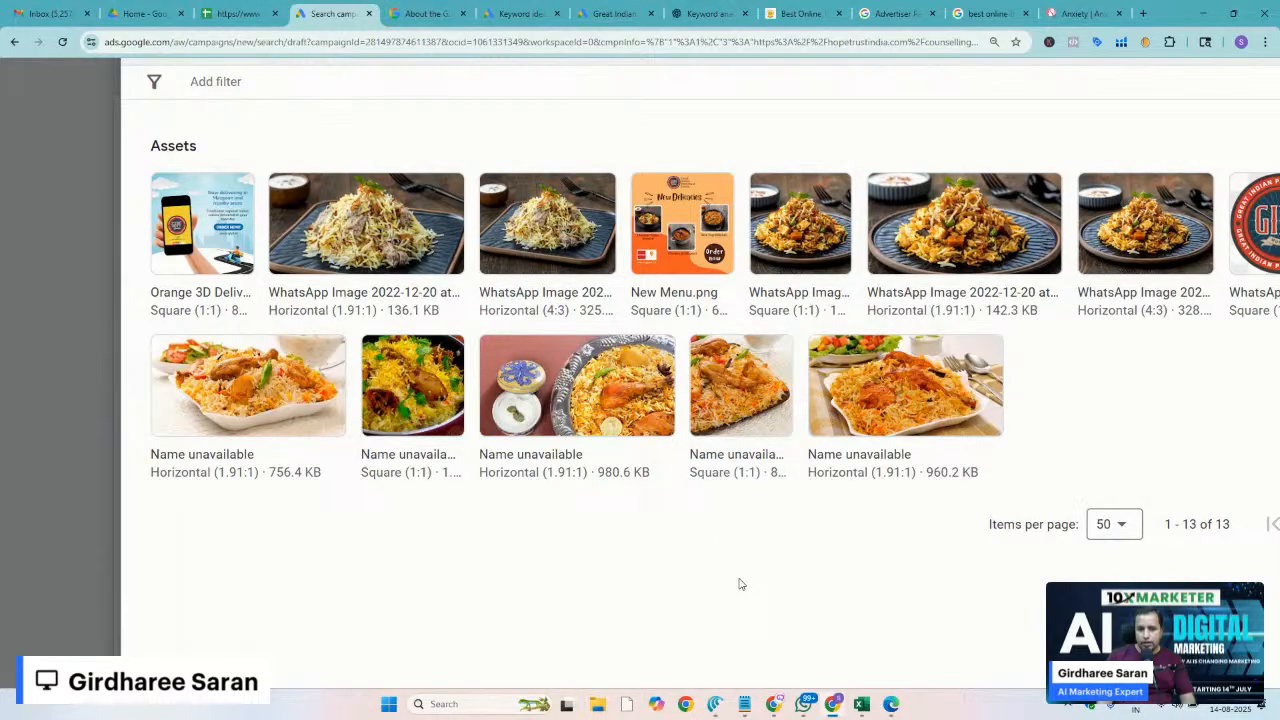
scroll(741, 584, down, 3)
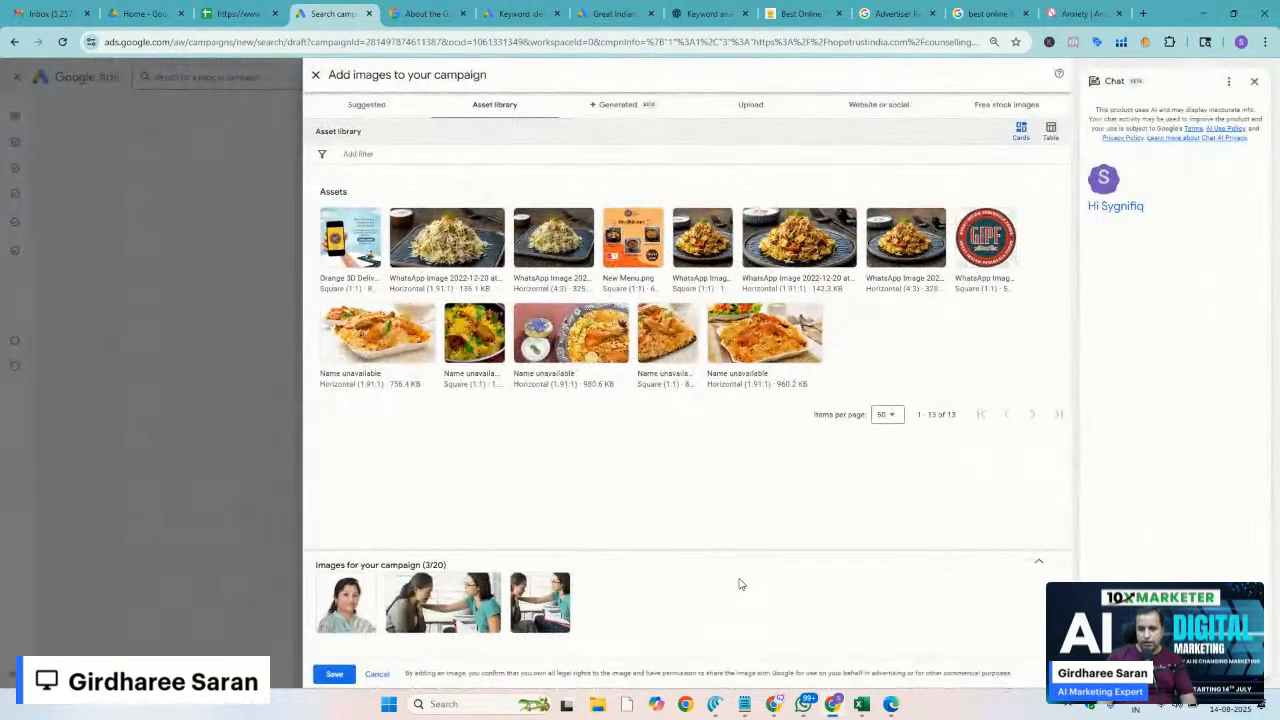
click(367, 105)
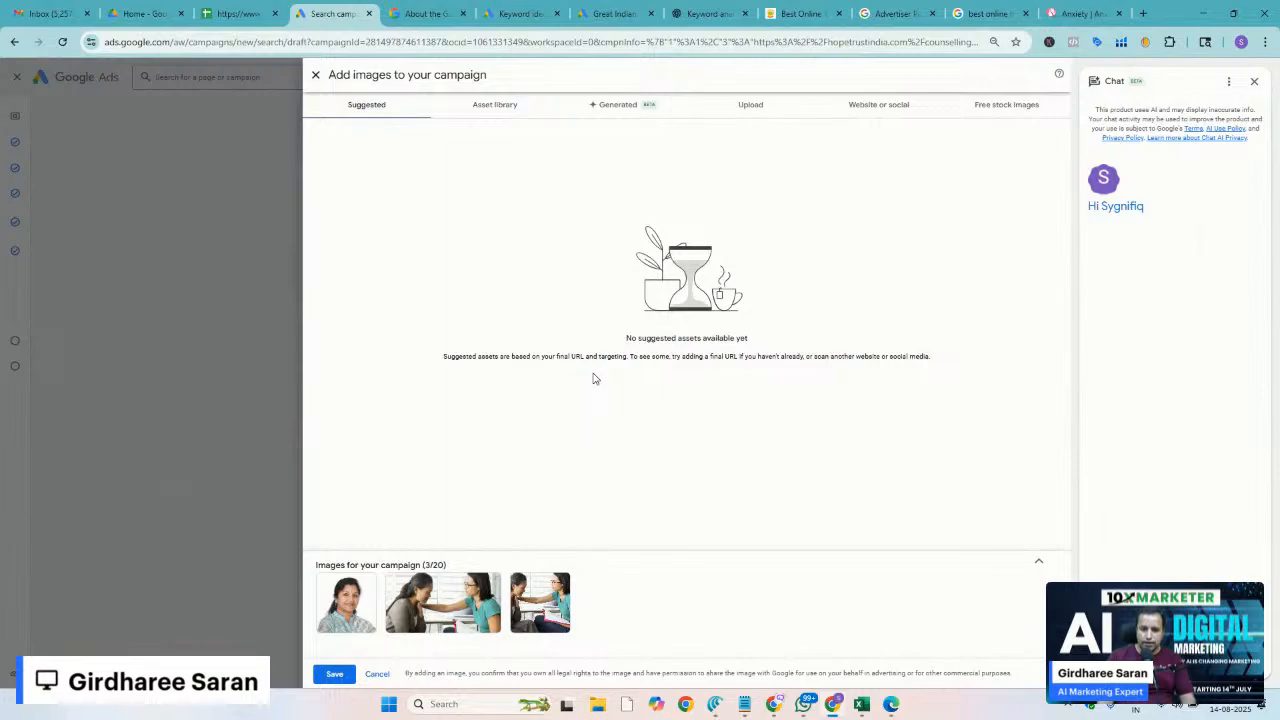
Save the selected campaign images and go through the ad's business name, logo and sitelink sections
click(330, 675)
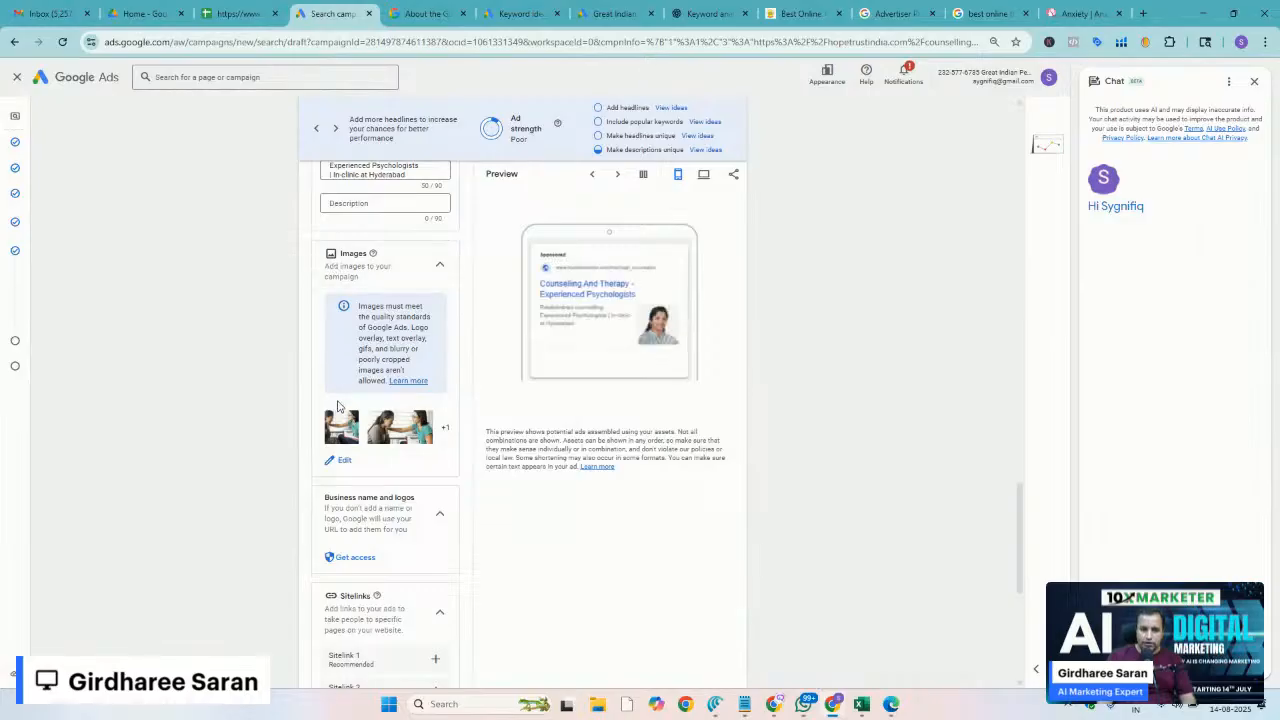
scroll(512, 535, down, 1)
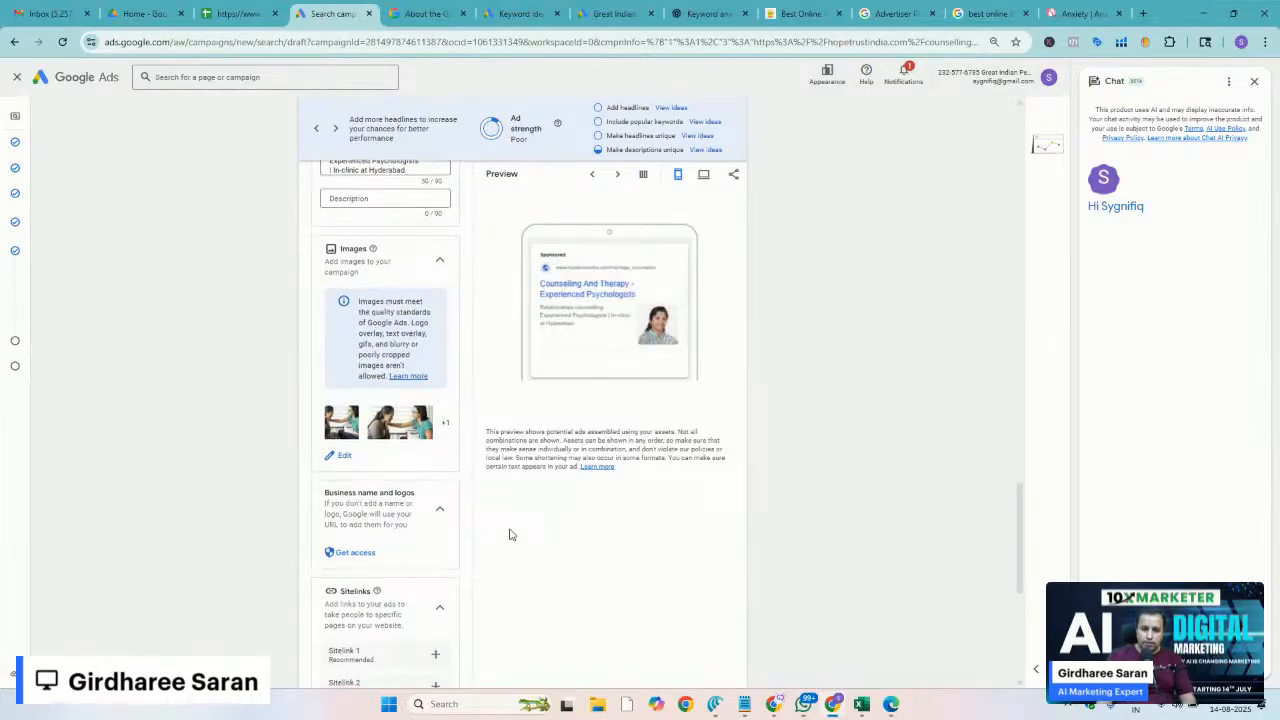
click(342, 460)
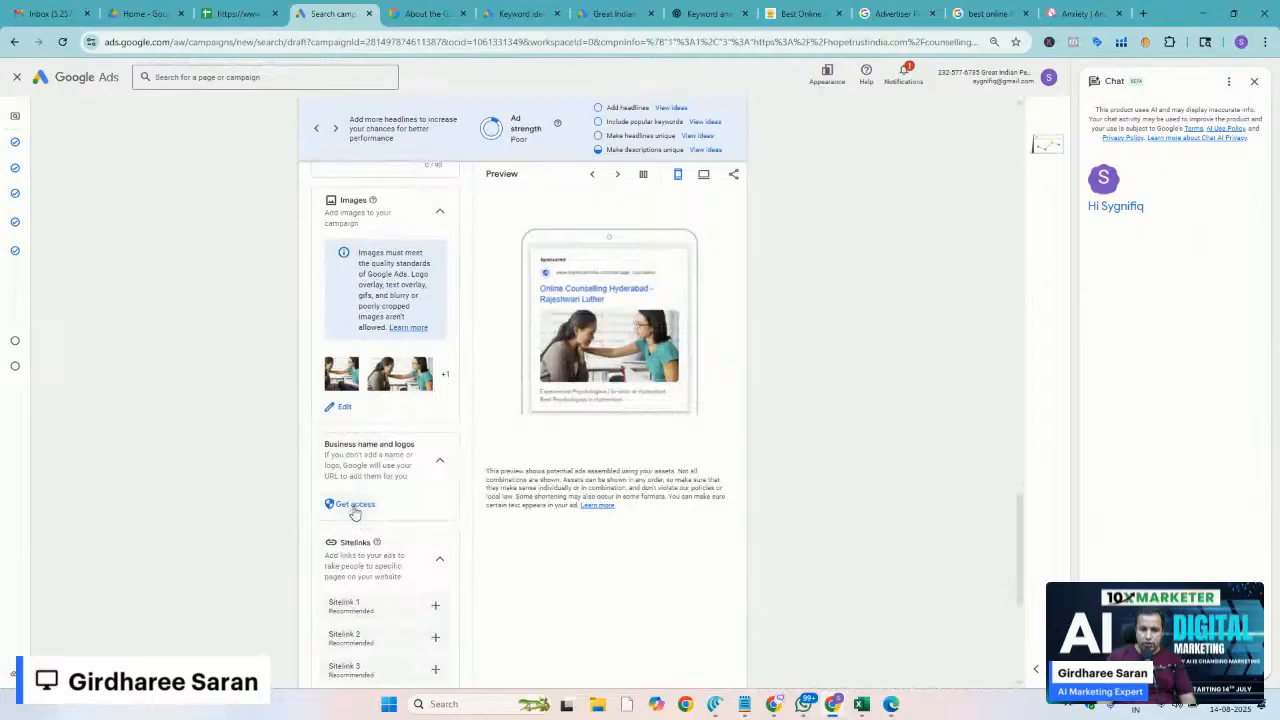
click(387, 452)
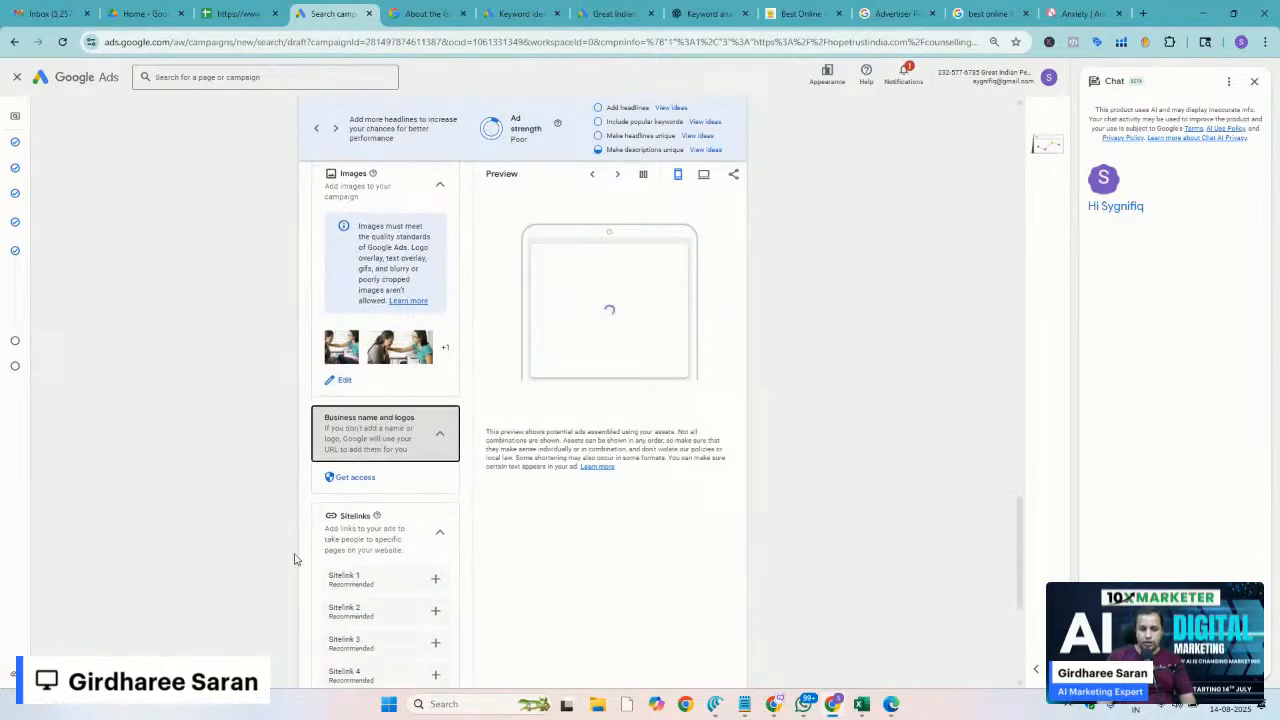
scroll(294, 557, down, 3)
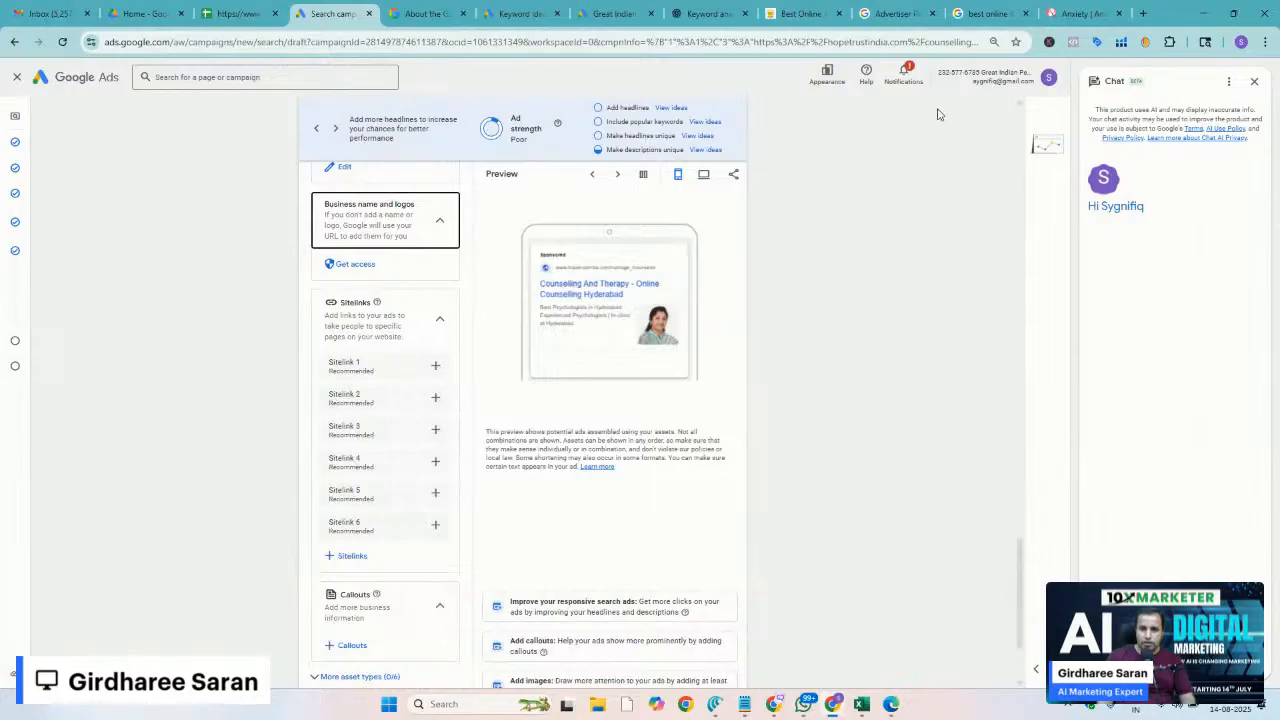
Examine how business names and logos appear in the sponsored Google results, checking the Ads Transparency Center and Talk to Angel pages too
click(897, 14)
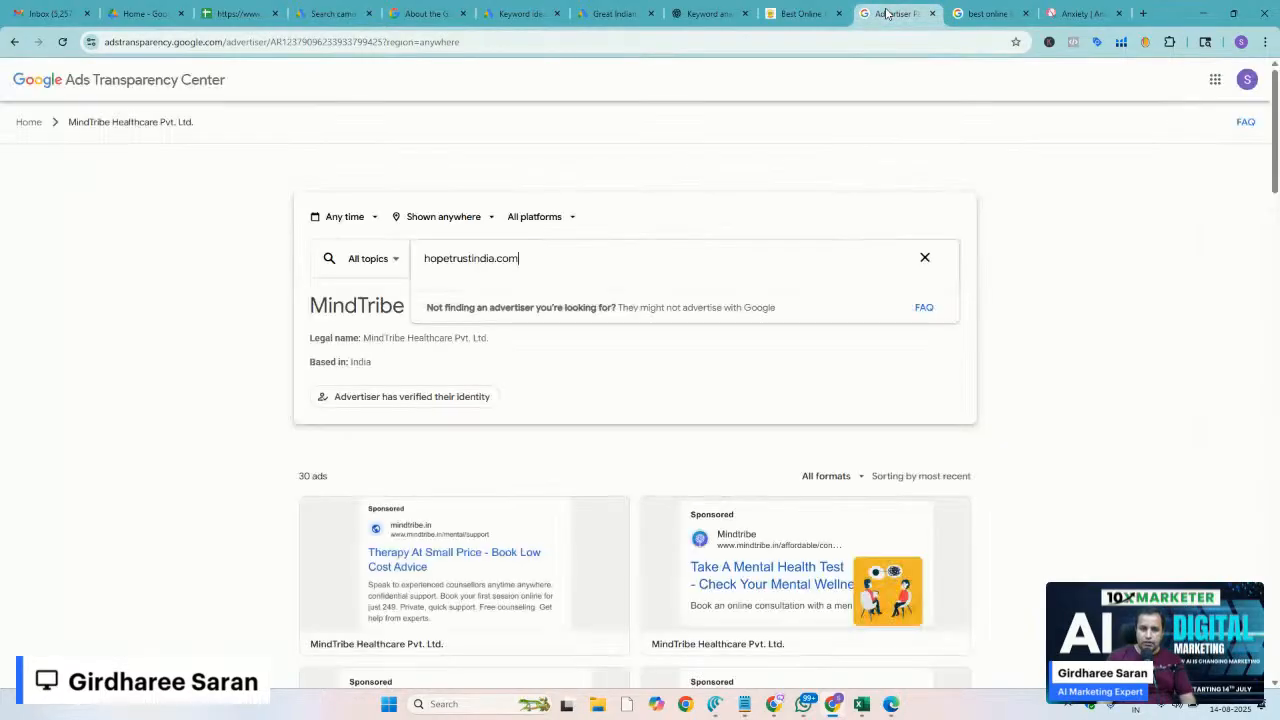
click(1072, 12)
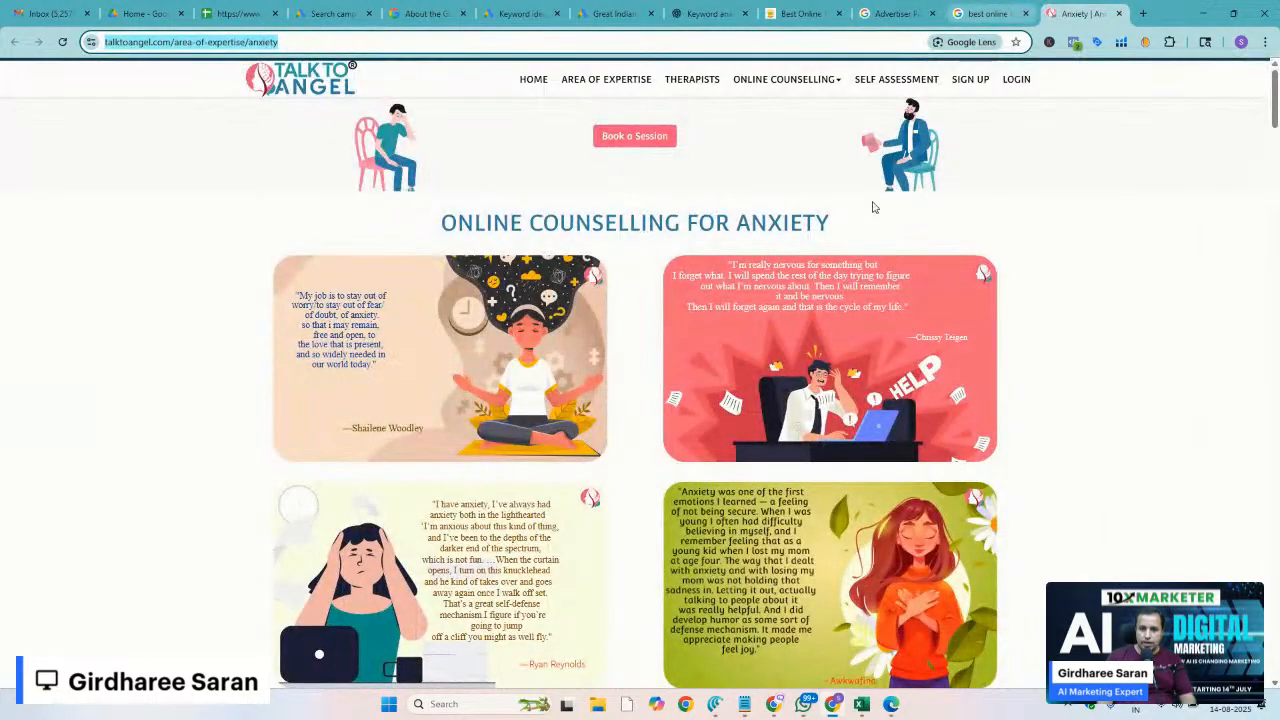
click(990, 14)
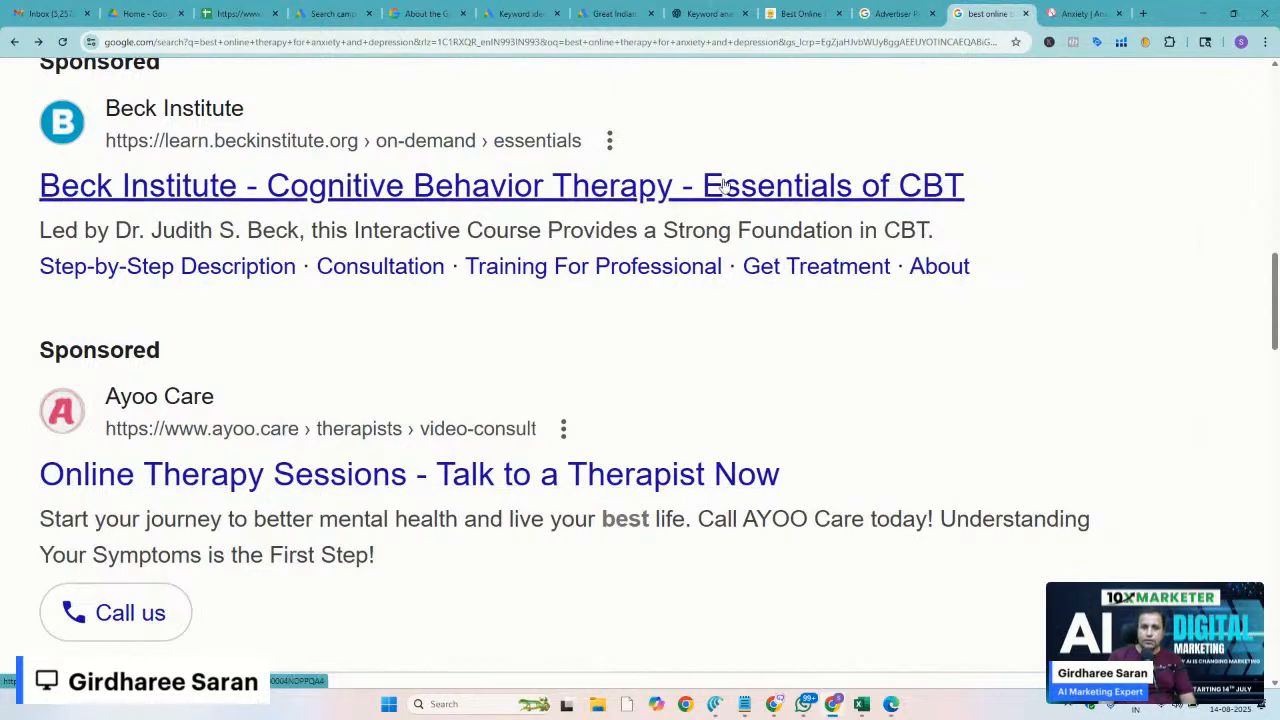
click(307, 14)
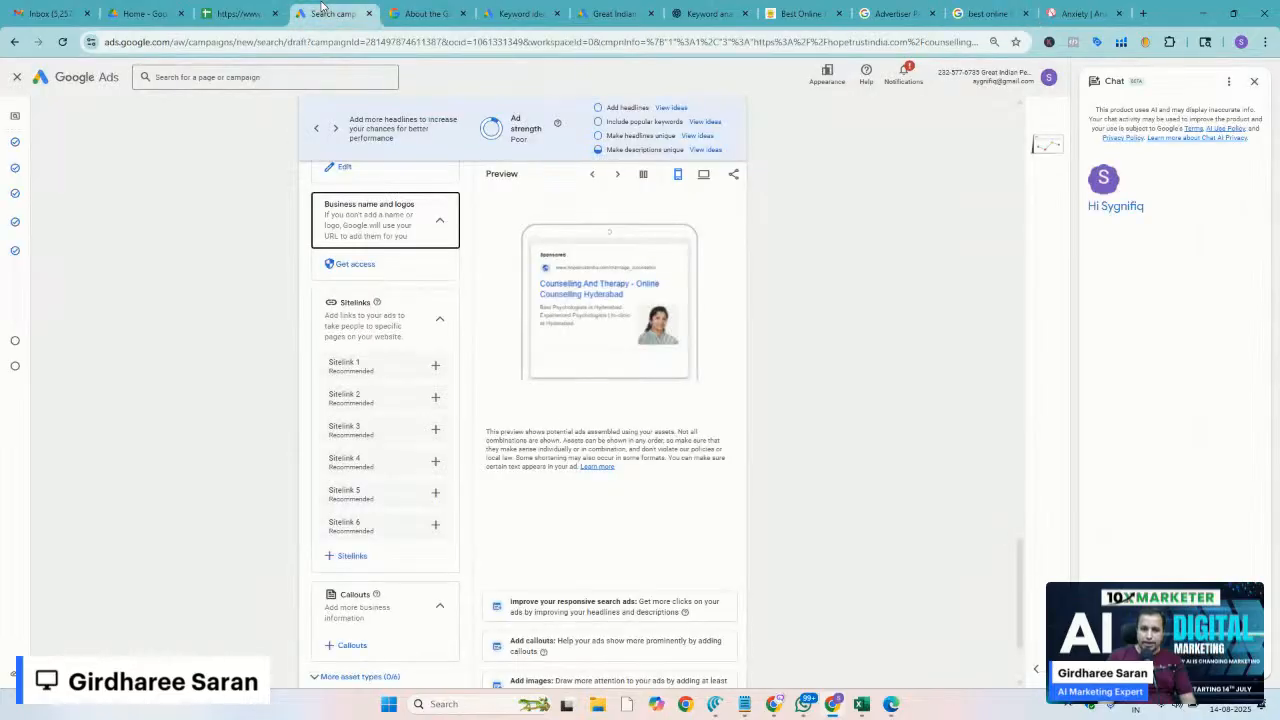
Examine the text, description and URL fields of a new sitelink against the sitelinks in Beck Institute's sponsored ad, without creating one
scroll(318, 382, up, 5)
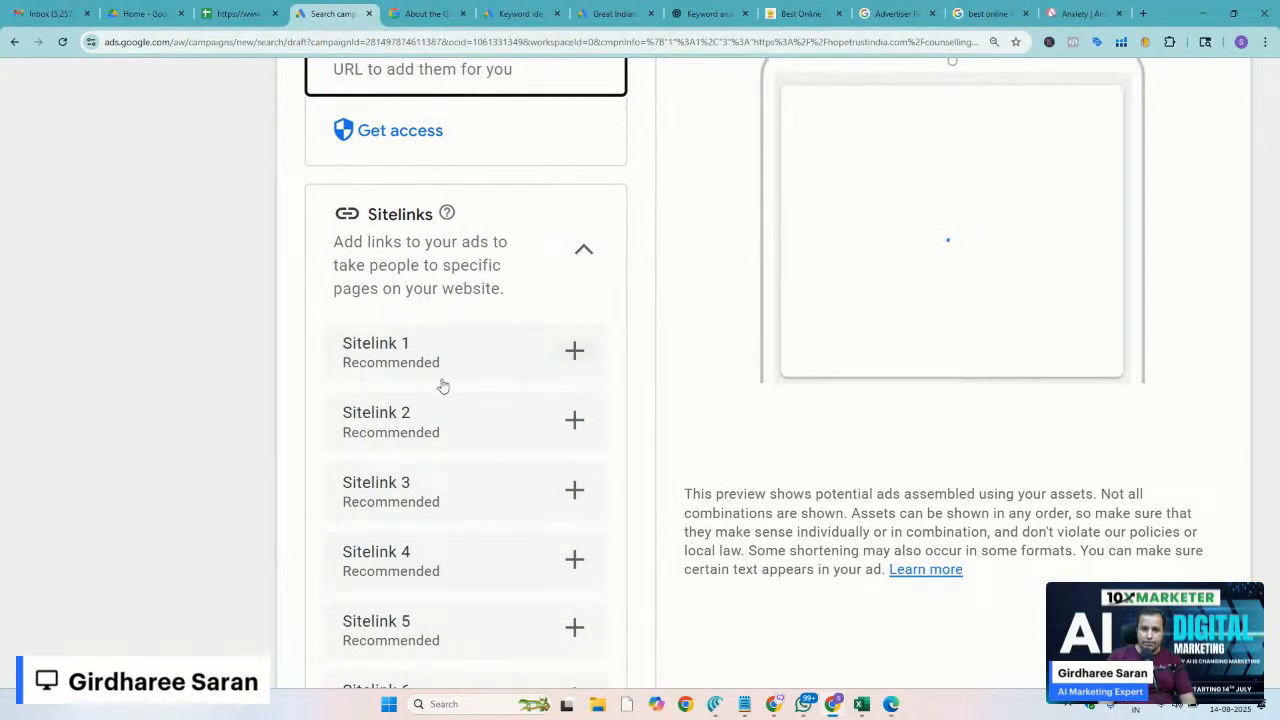
click(553, 355)
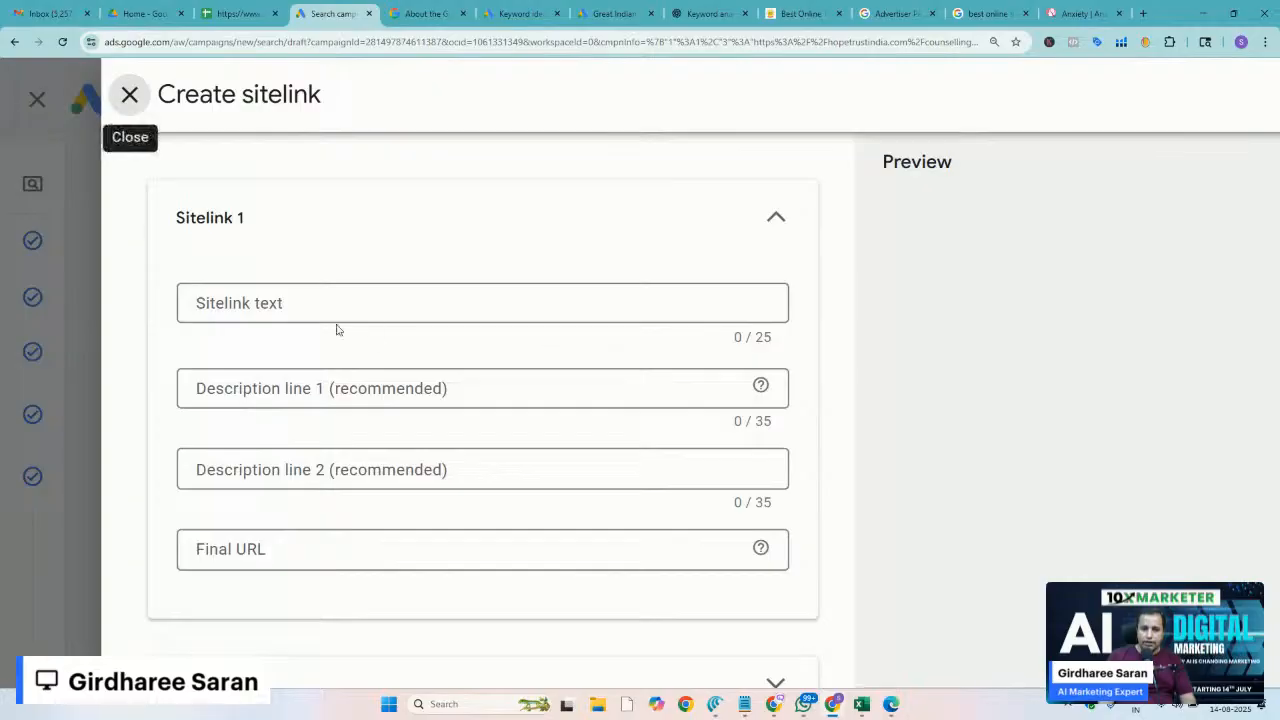
click(279, 307)
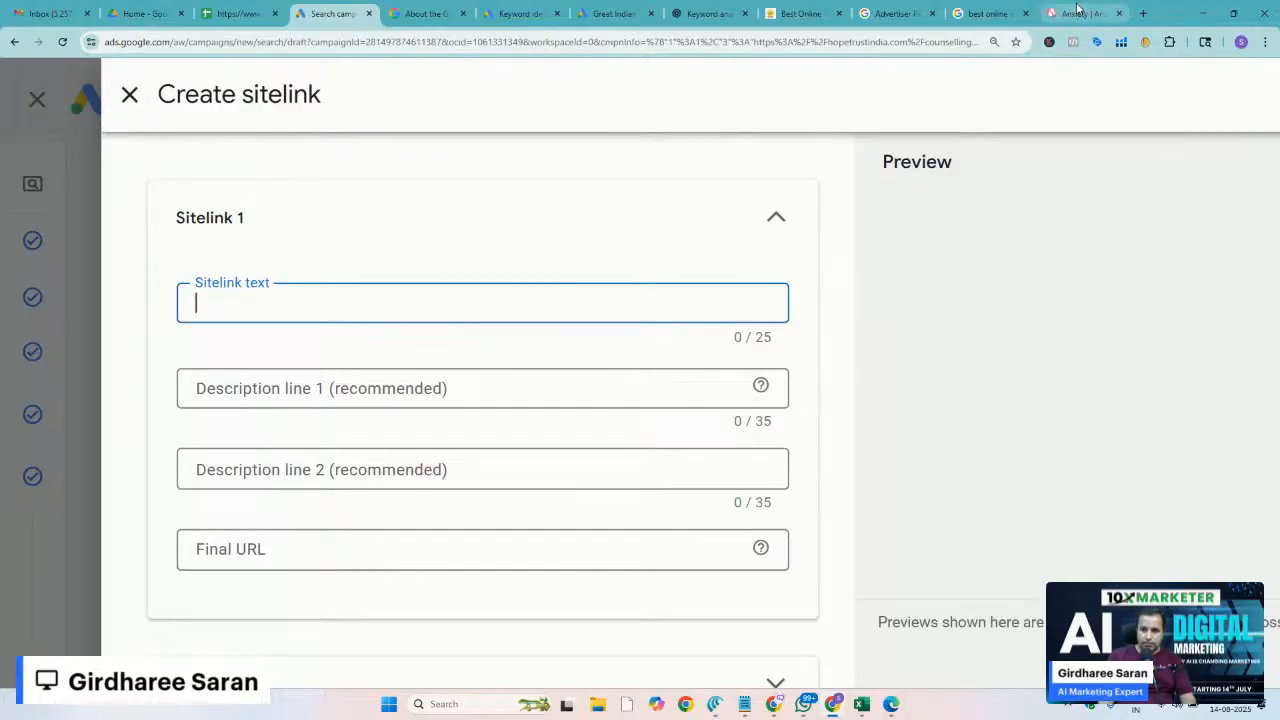
click(1080, 13)
click(1001, 8)
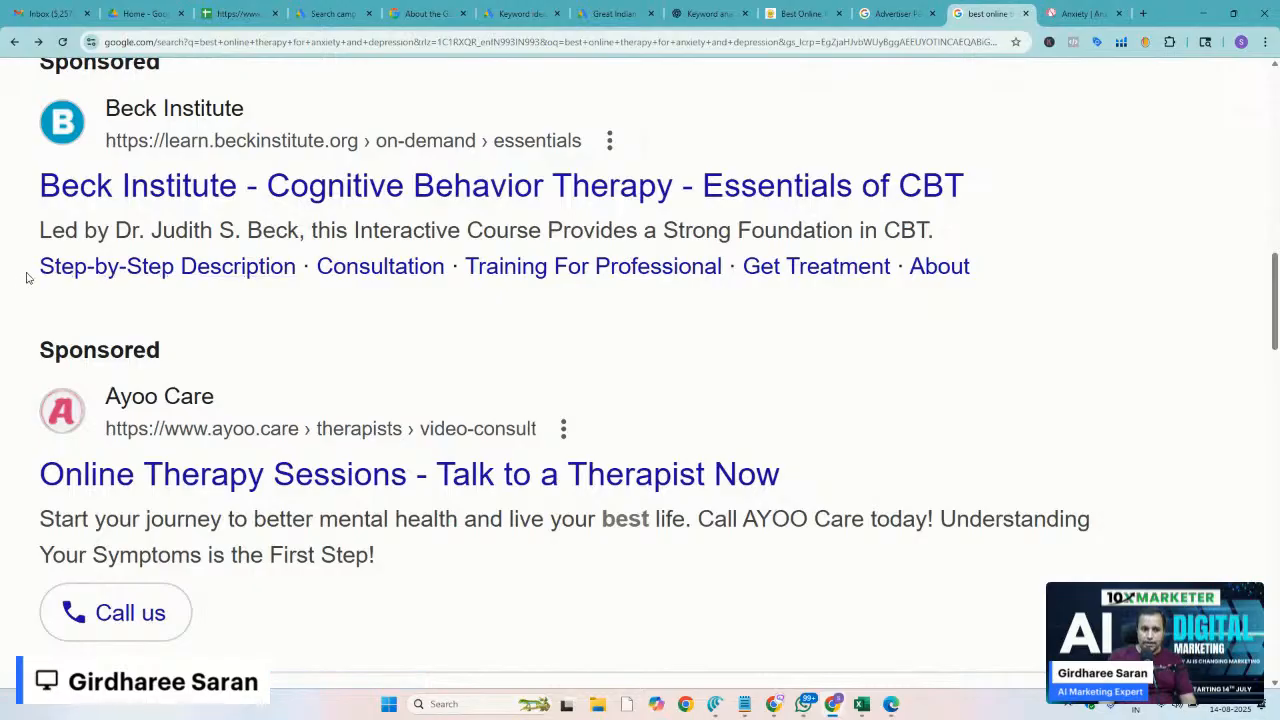
drag(40, 270, 293, 277)
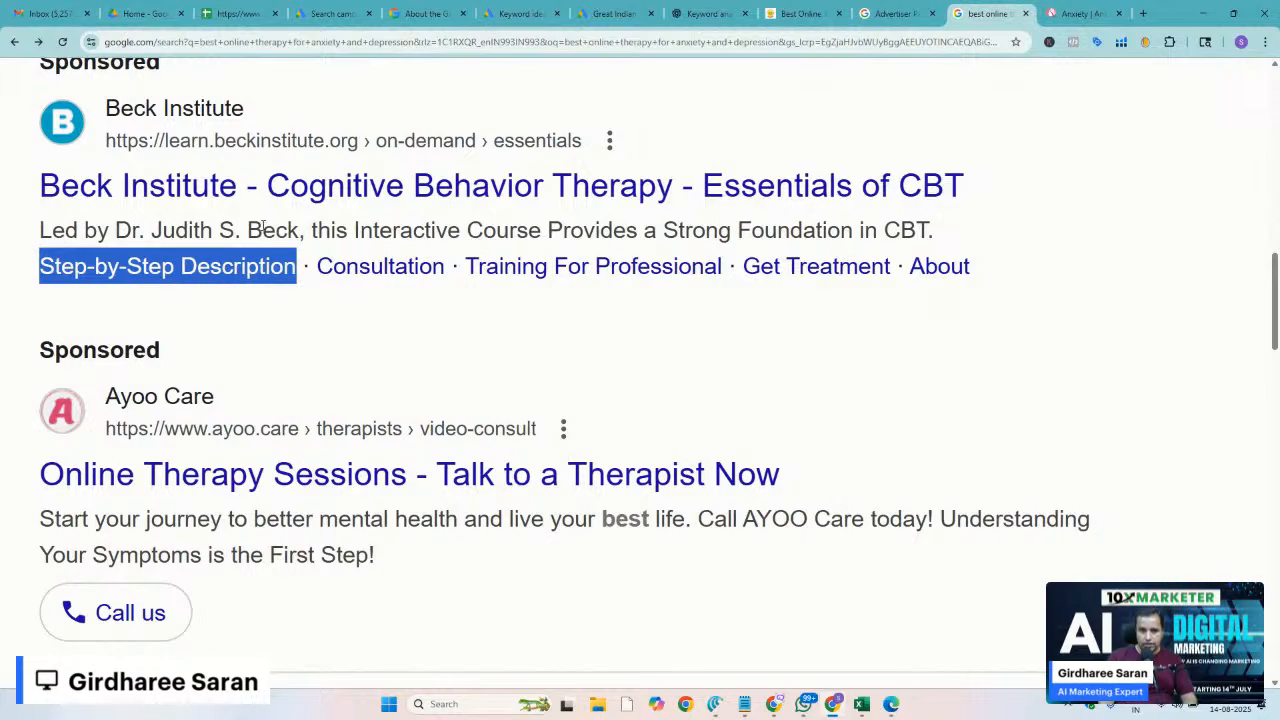
click(313, 12)
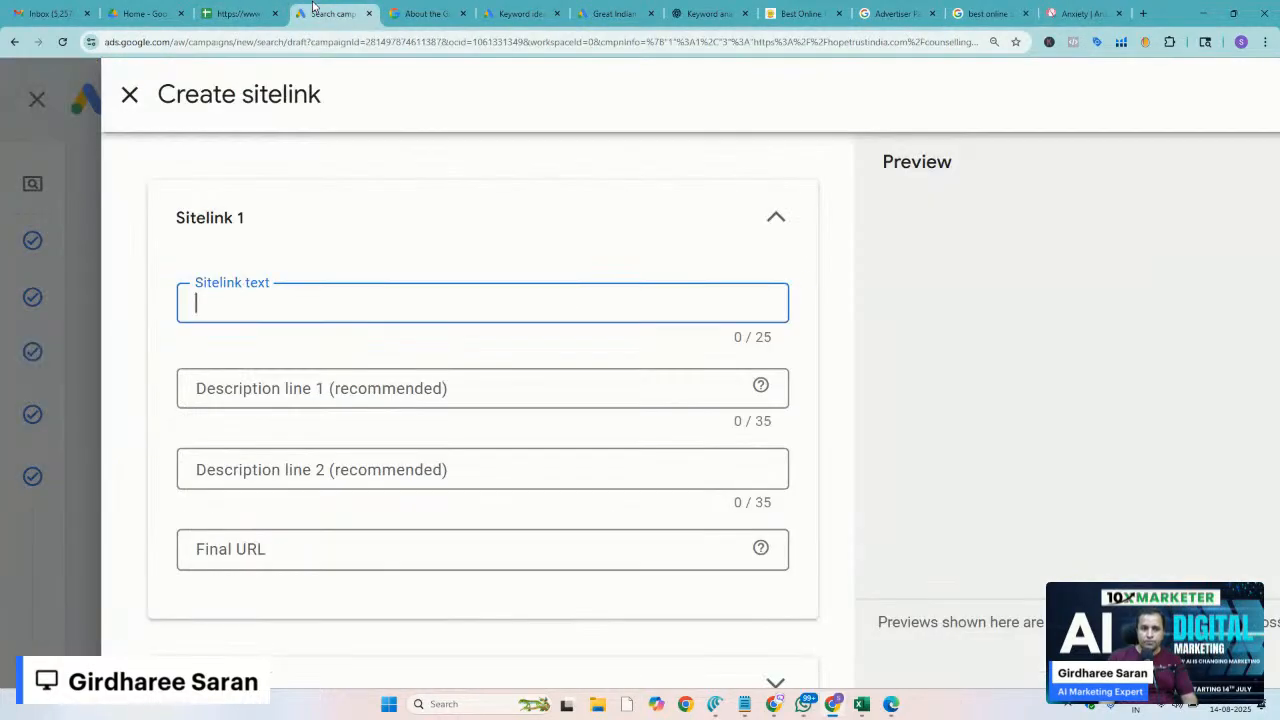
click(130, 94)
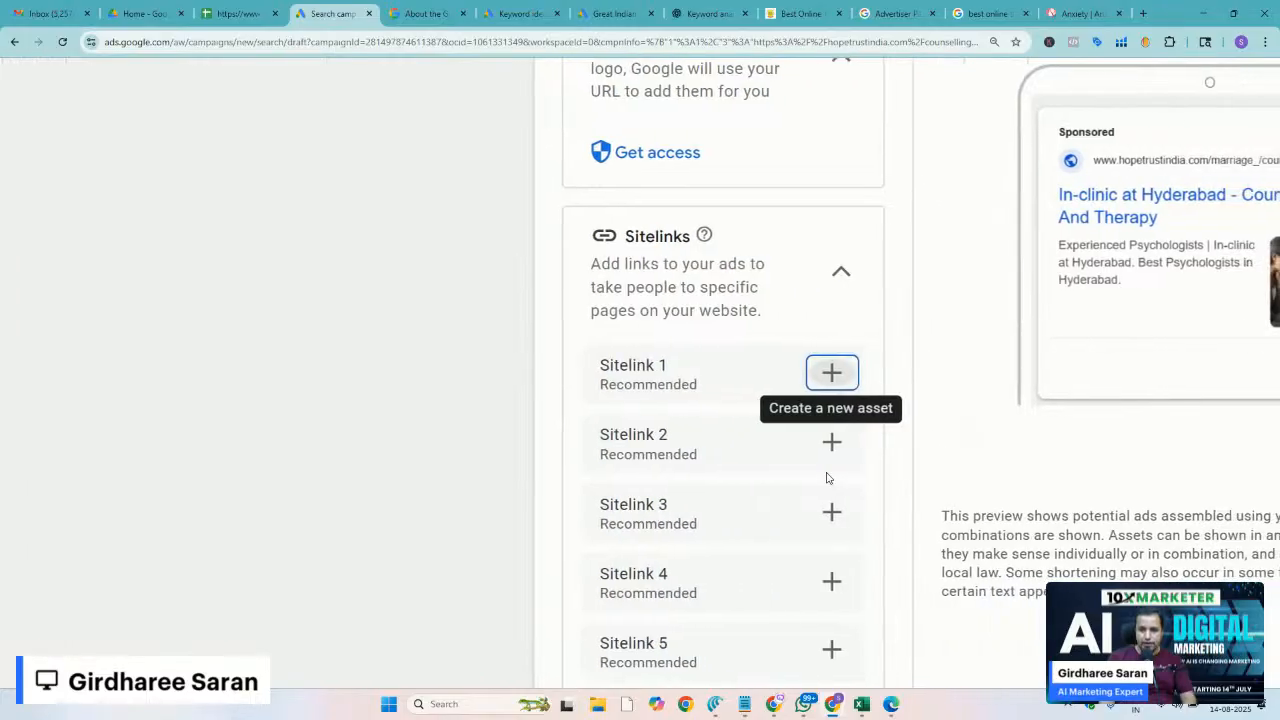
Try a first campaign-level callout with the text "100% free phone counselli"
scroll(826, 478, down, 3)
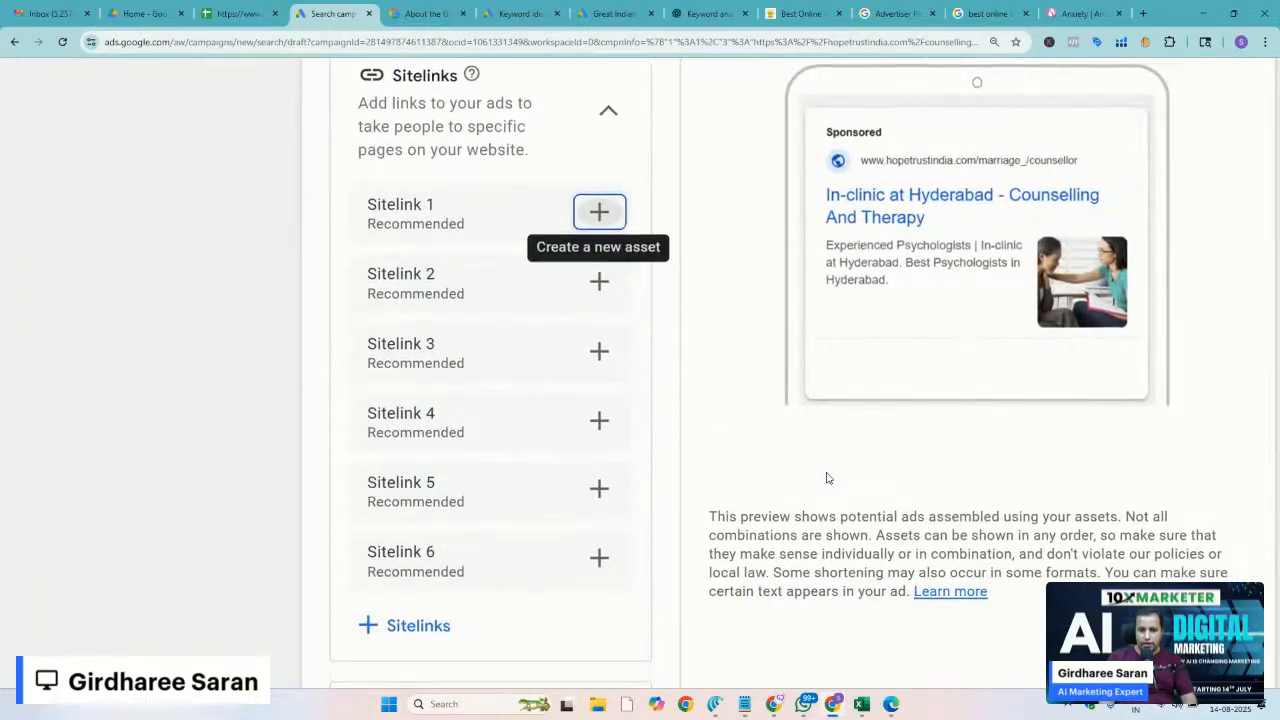
scroll(828, 478, down, 2)
scroll(828, 478, down, 3)
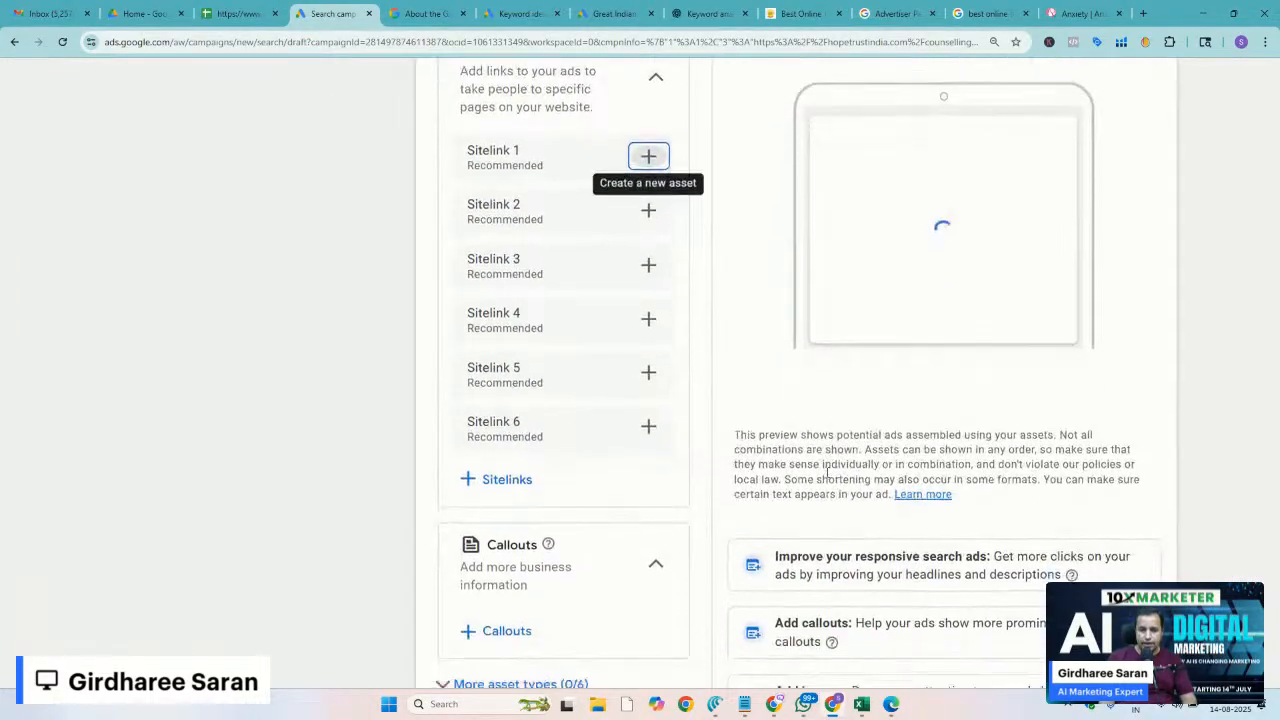
scroll(828, 478, down, 1)
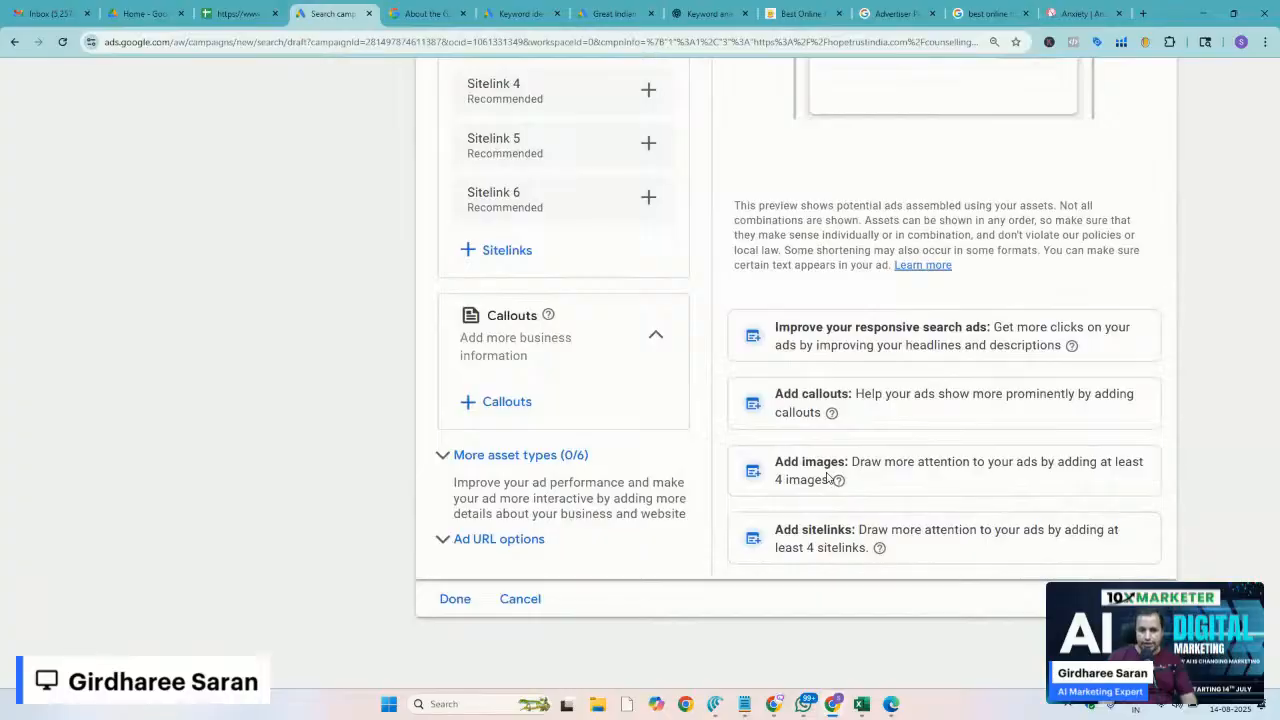
click(496, 404)
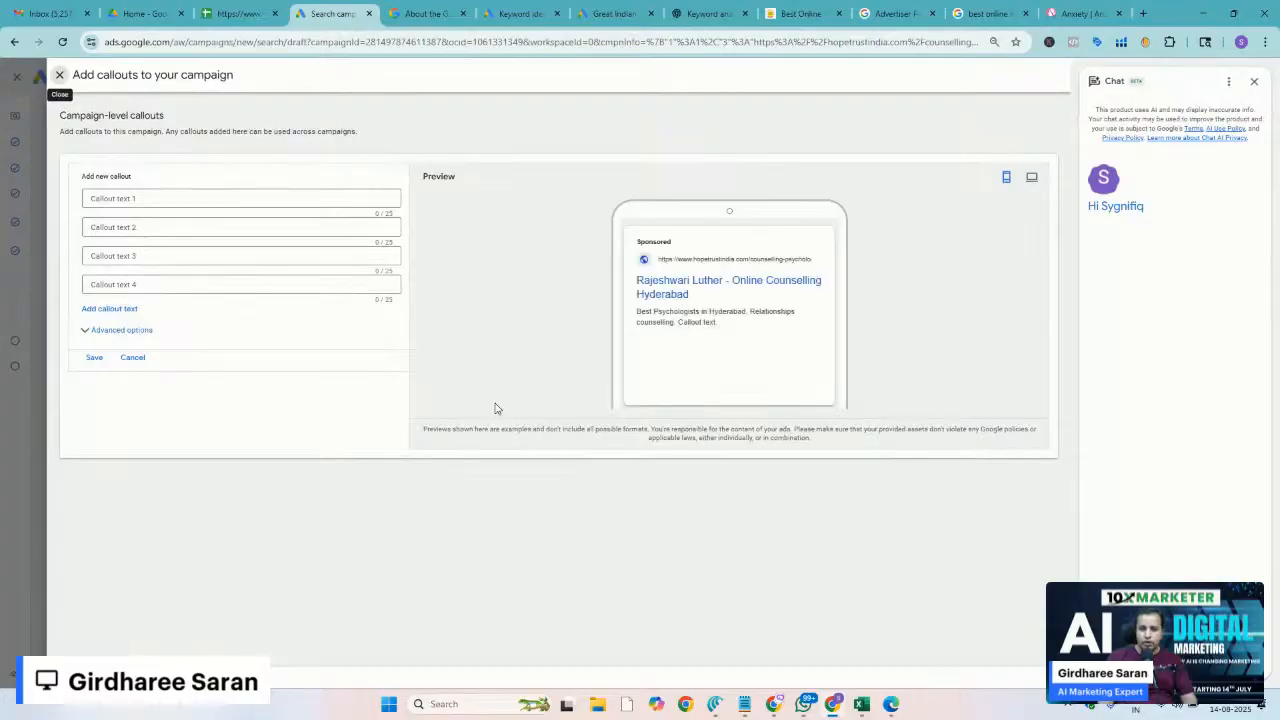
click(245, 201)
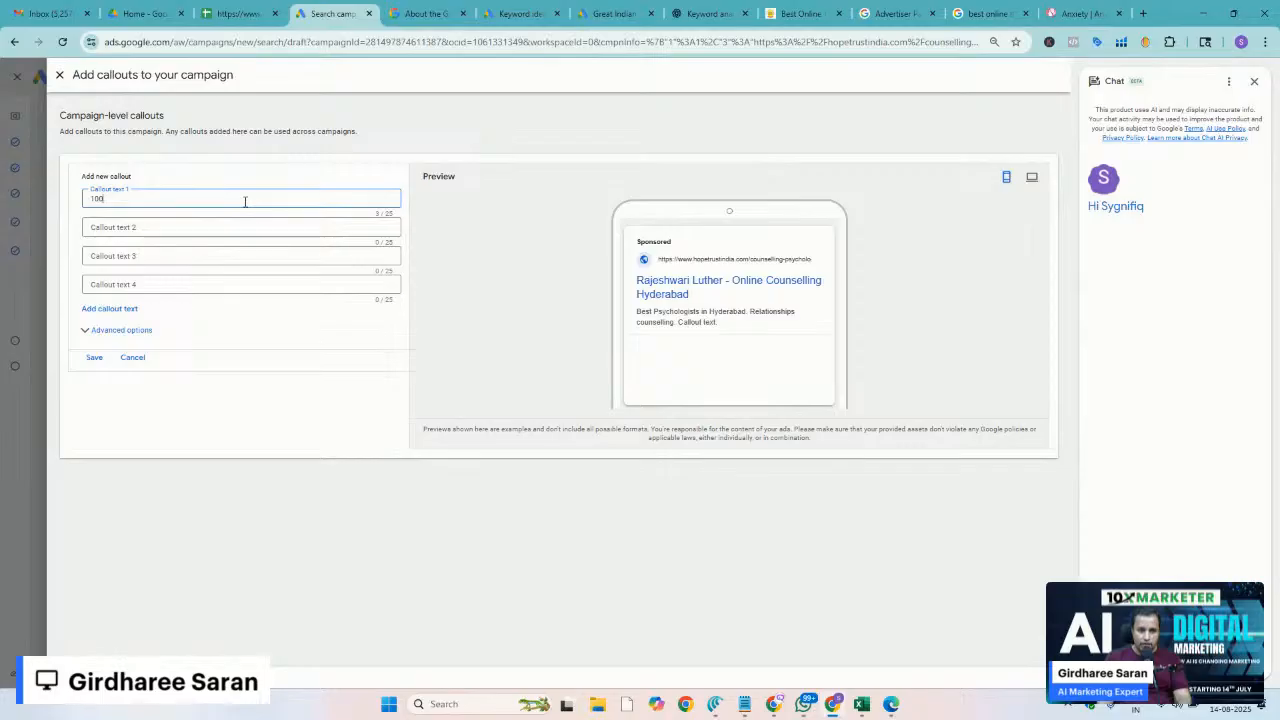
text(100% free f)
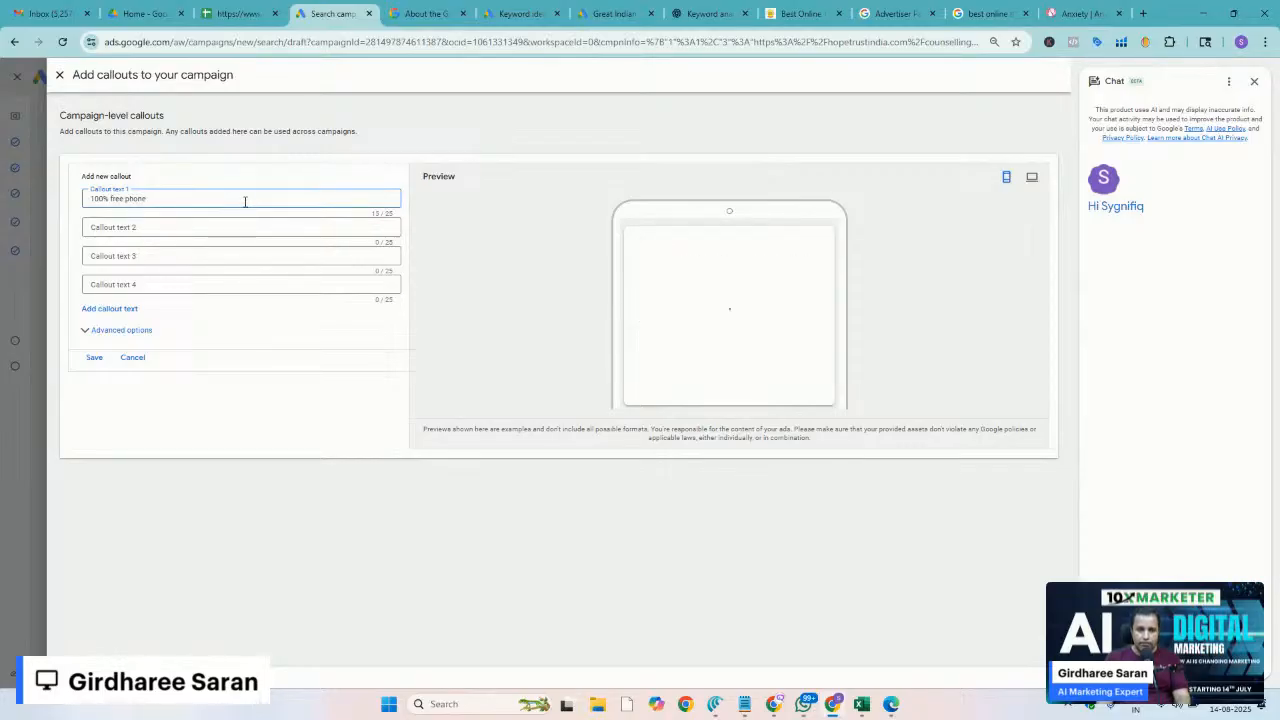
text(hone cousle)
key(BackSpace)
key(BackSpace)
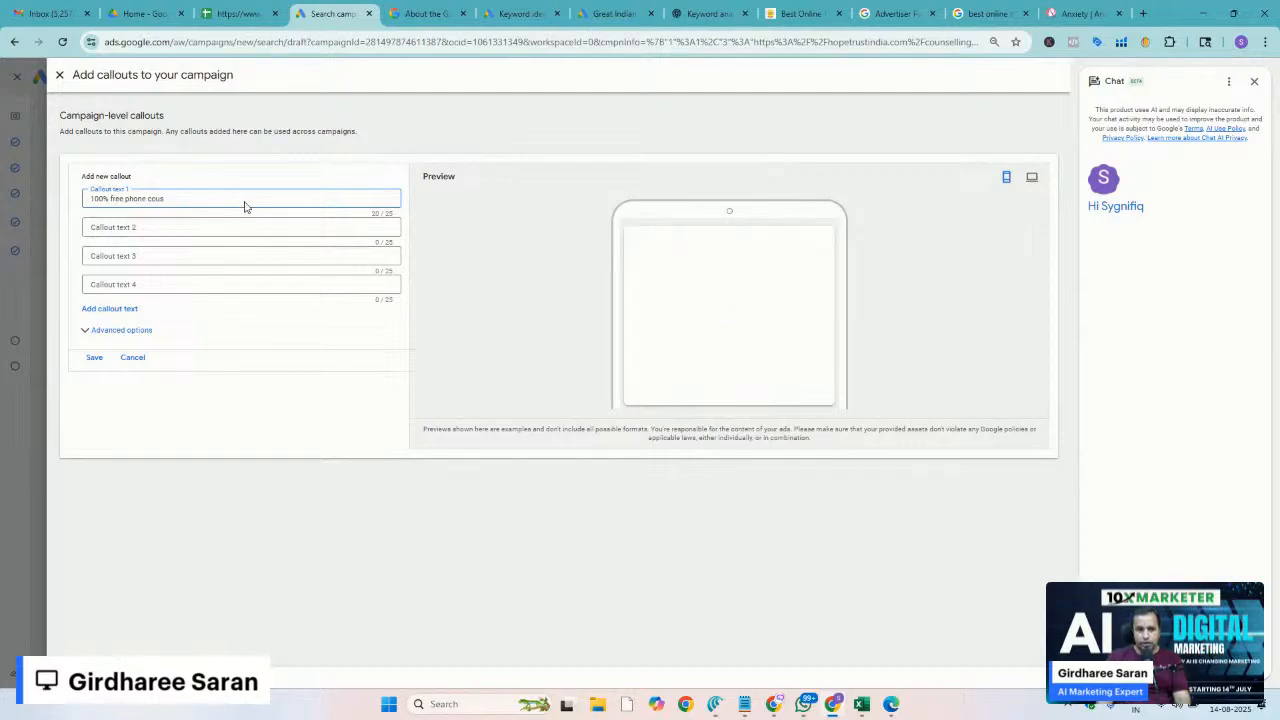
text(sellin)
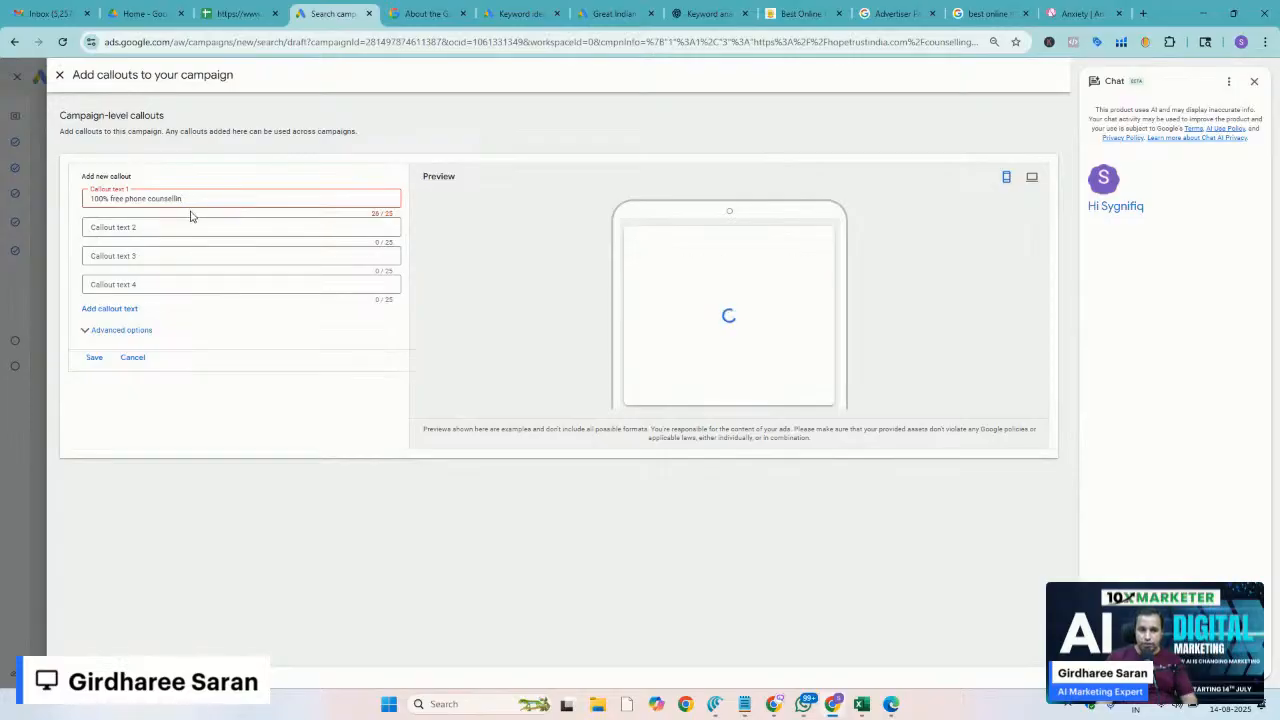
key(BackSpace)
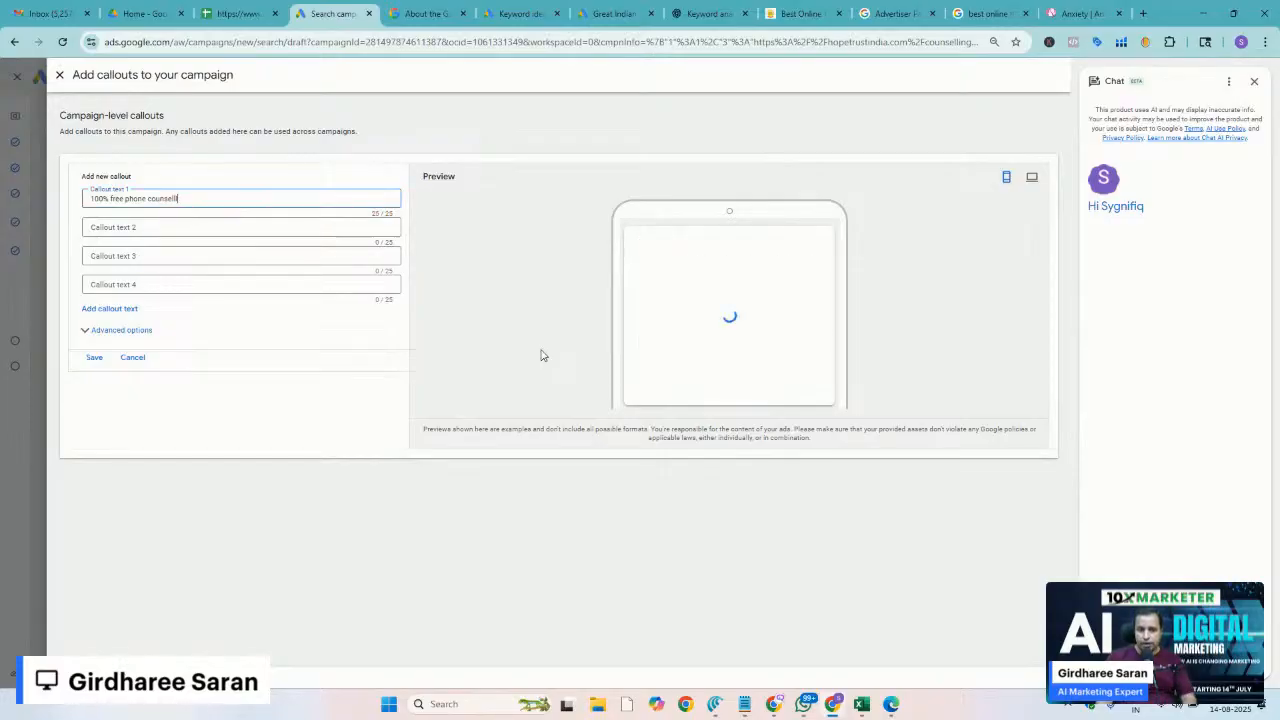
Check how the callout text appears in the mobile ad preview, and leave the callout form without saving
scroll(538, 349, up, 5)
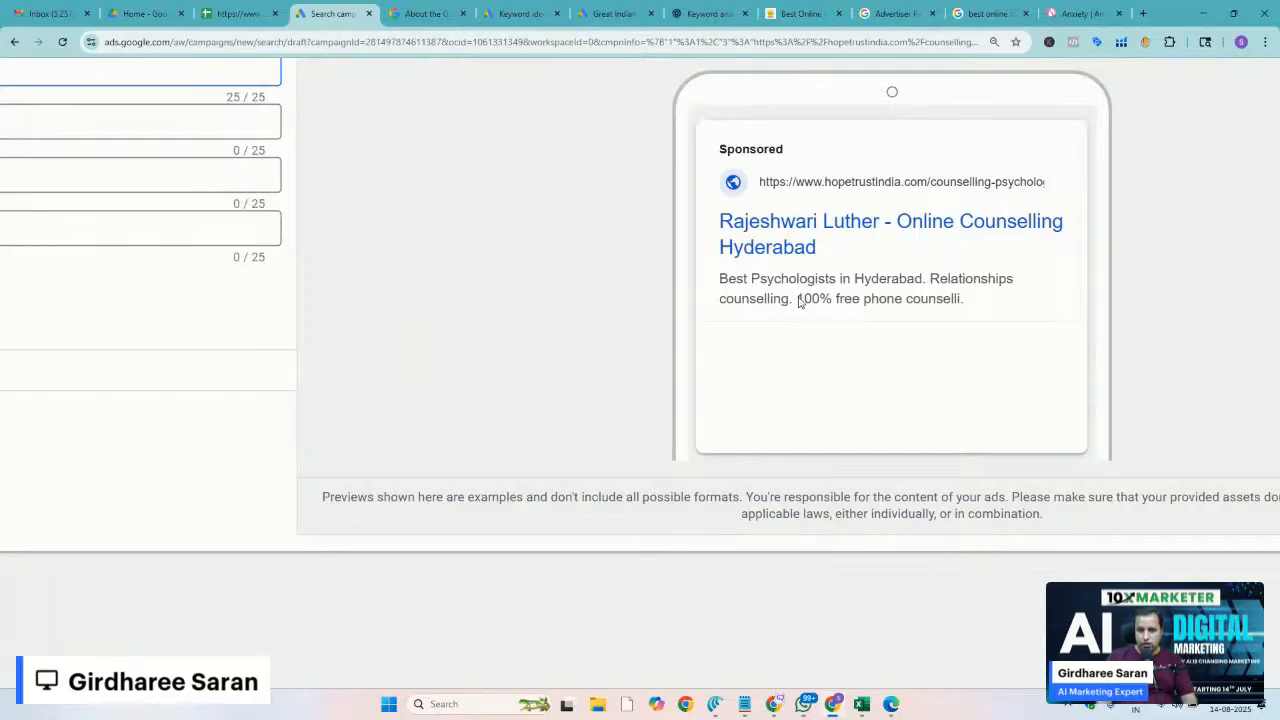
scroll(799, 302, up, 3)
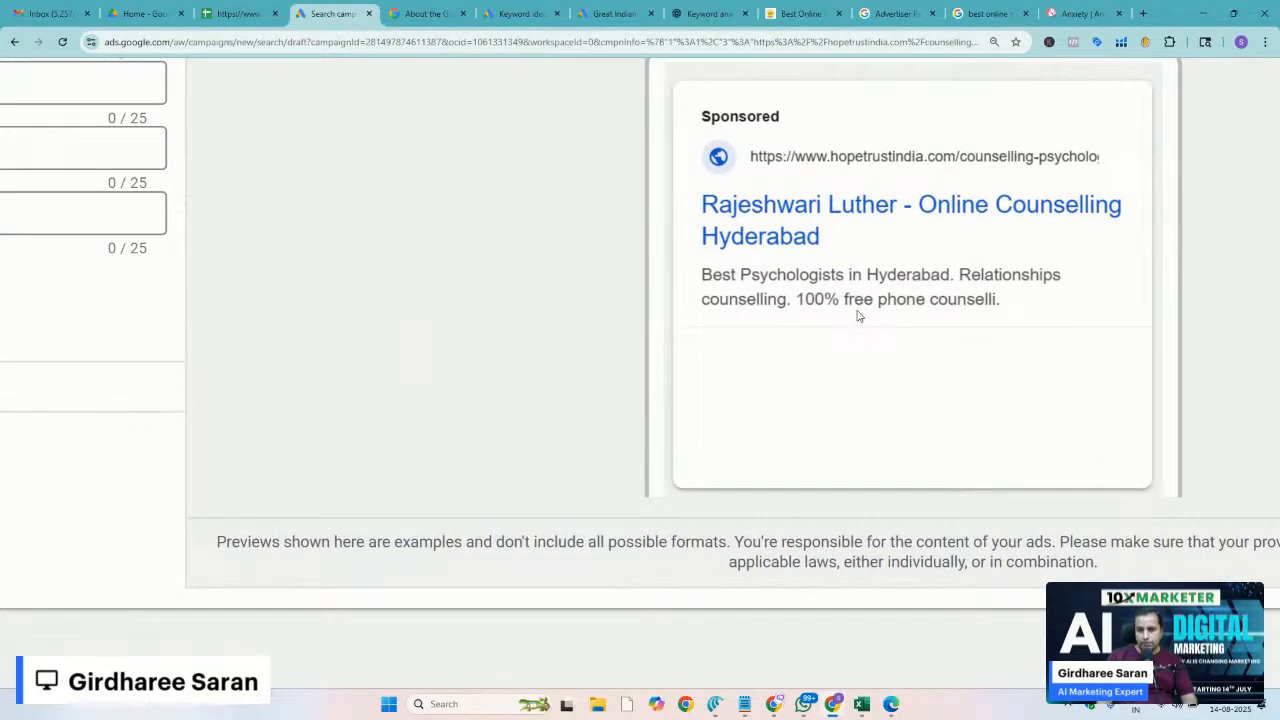
scroll(857, 316, down, 8)
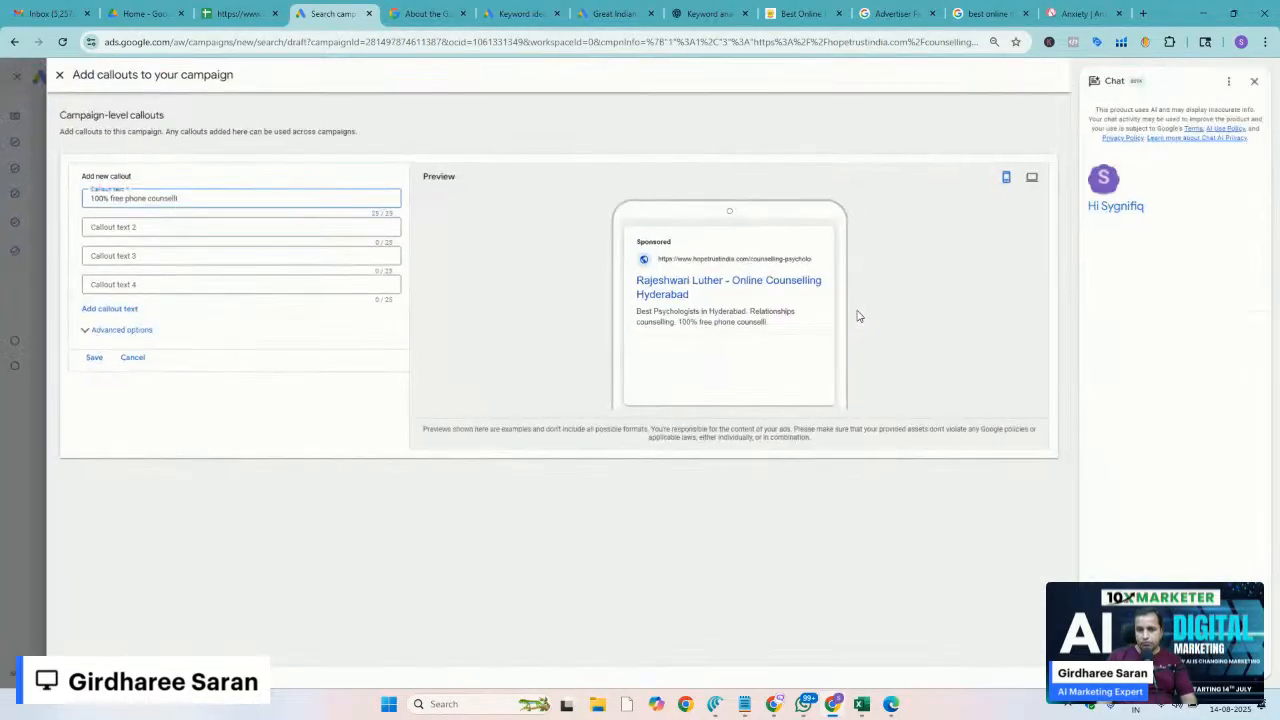
click(59, 76)
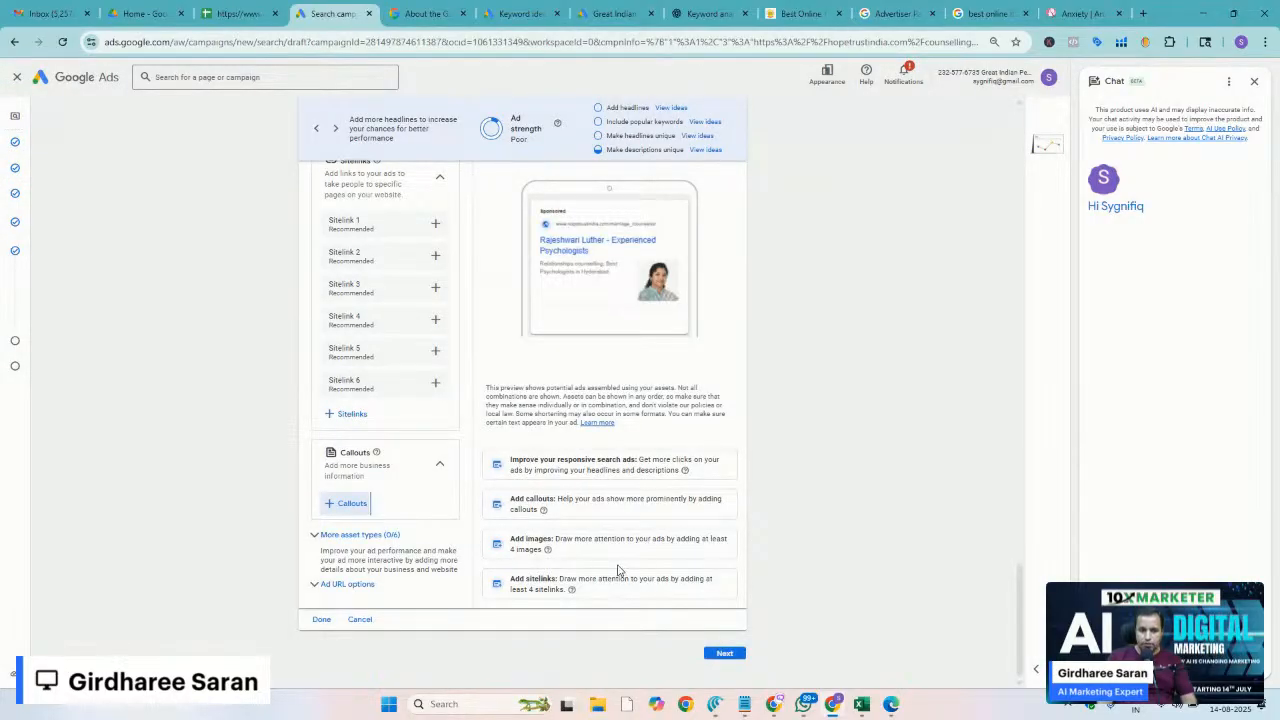
Examine the ad preview's headline, description and image combinations and the recommendations for improving the ad with callouts, images and sitelinks
scroll(617, 570, up, 5)
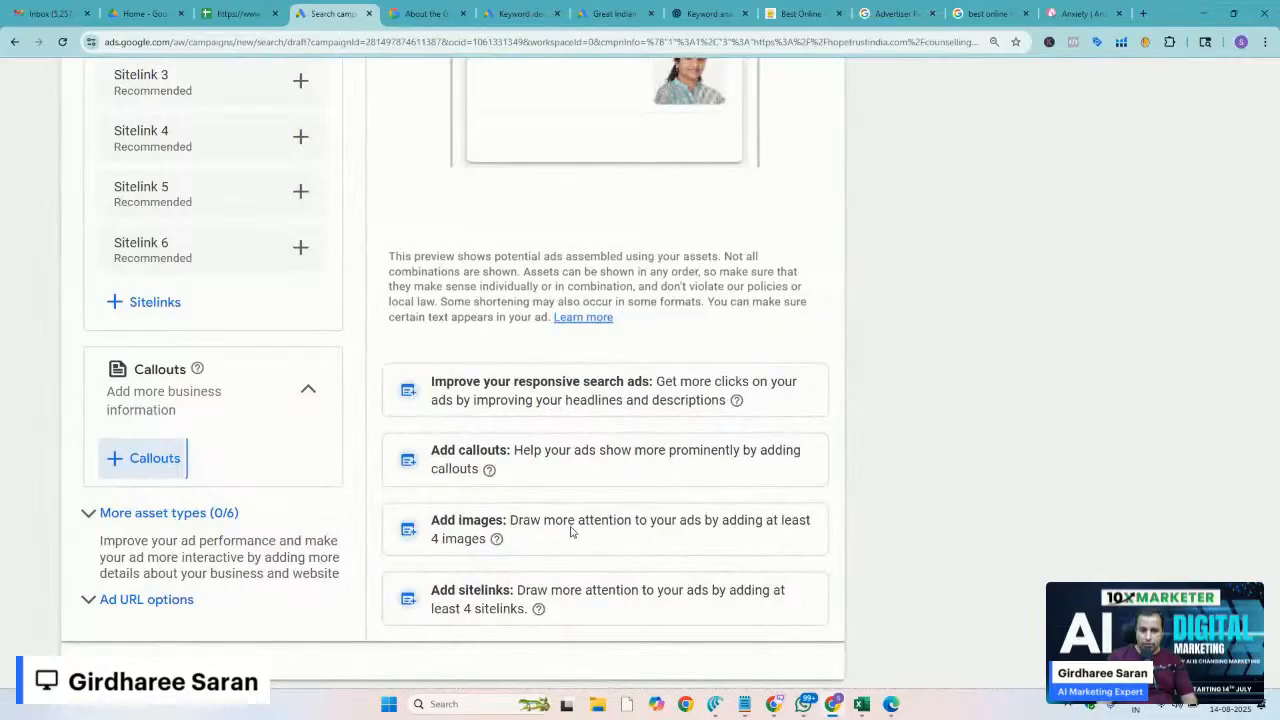
scroll(651, 360, down, 5)
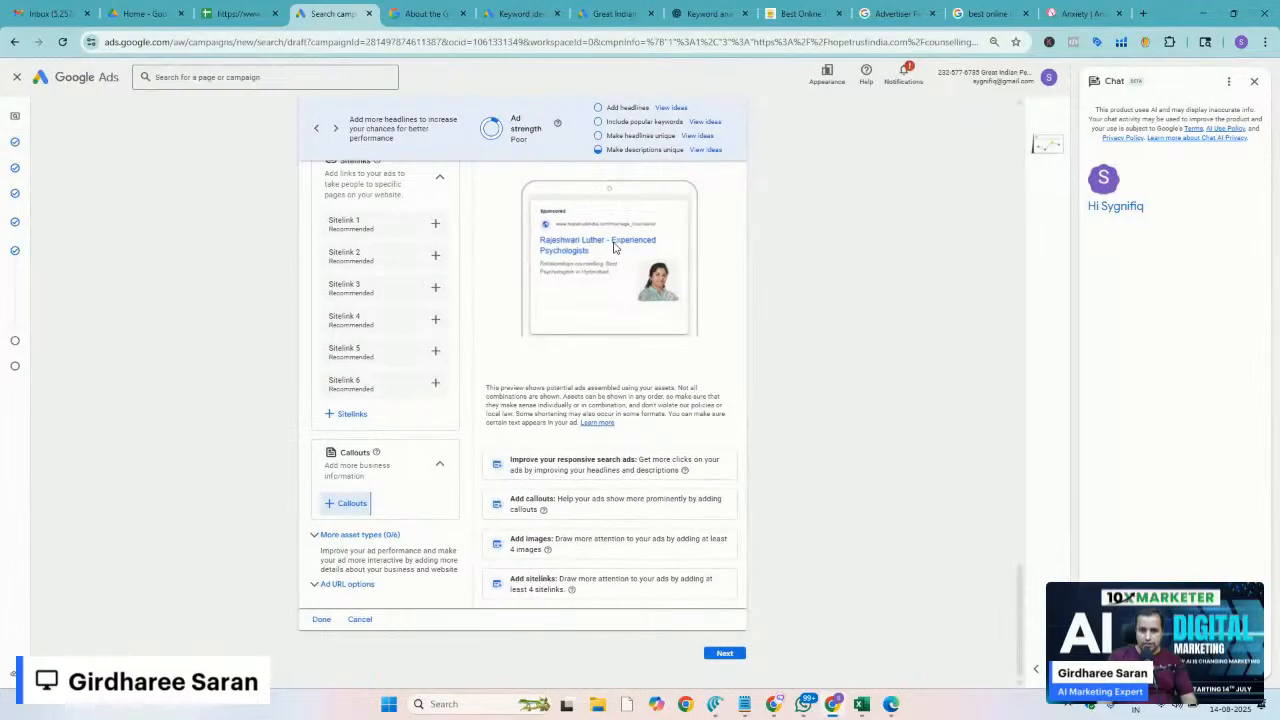
scroll(607, 267, up, 5)
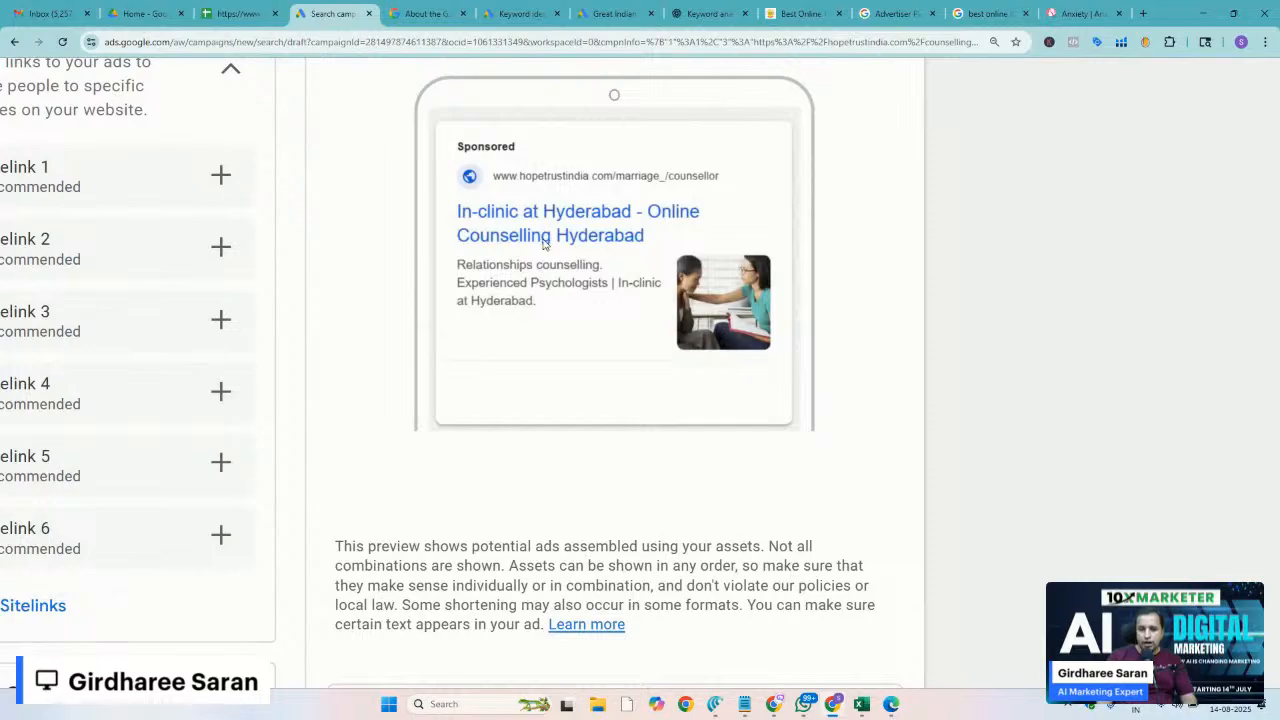
scroll(709, 300, up, 5)
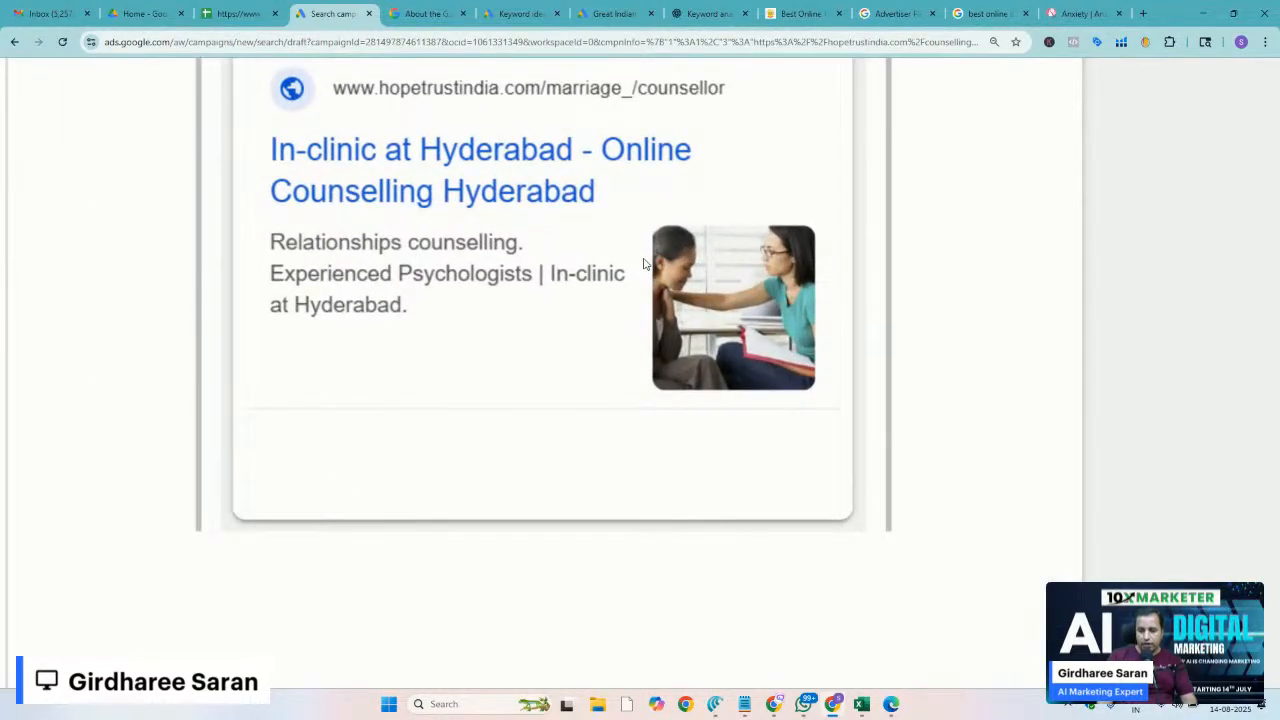
scroll(644, 264, down, 5)
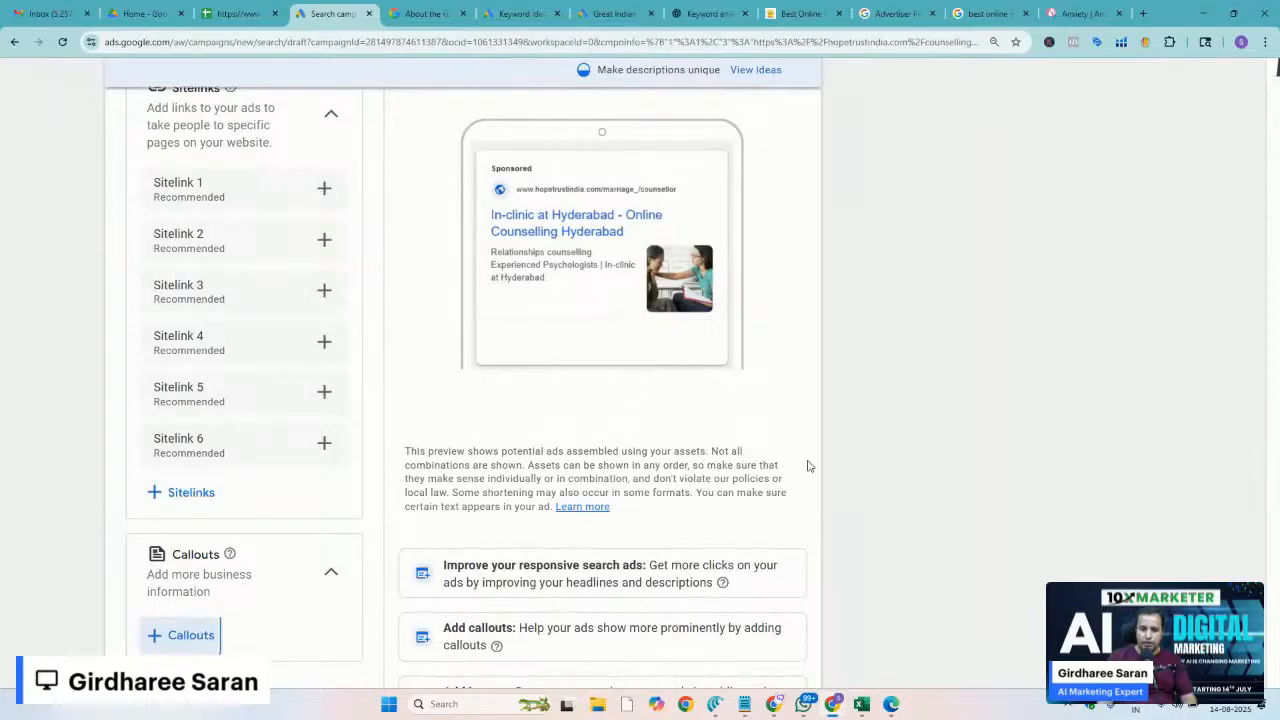
scroll(809, 466, down, 3)
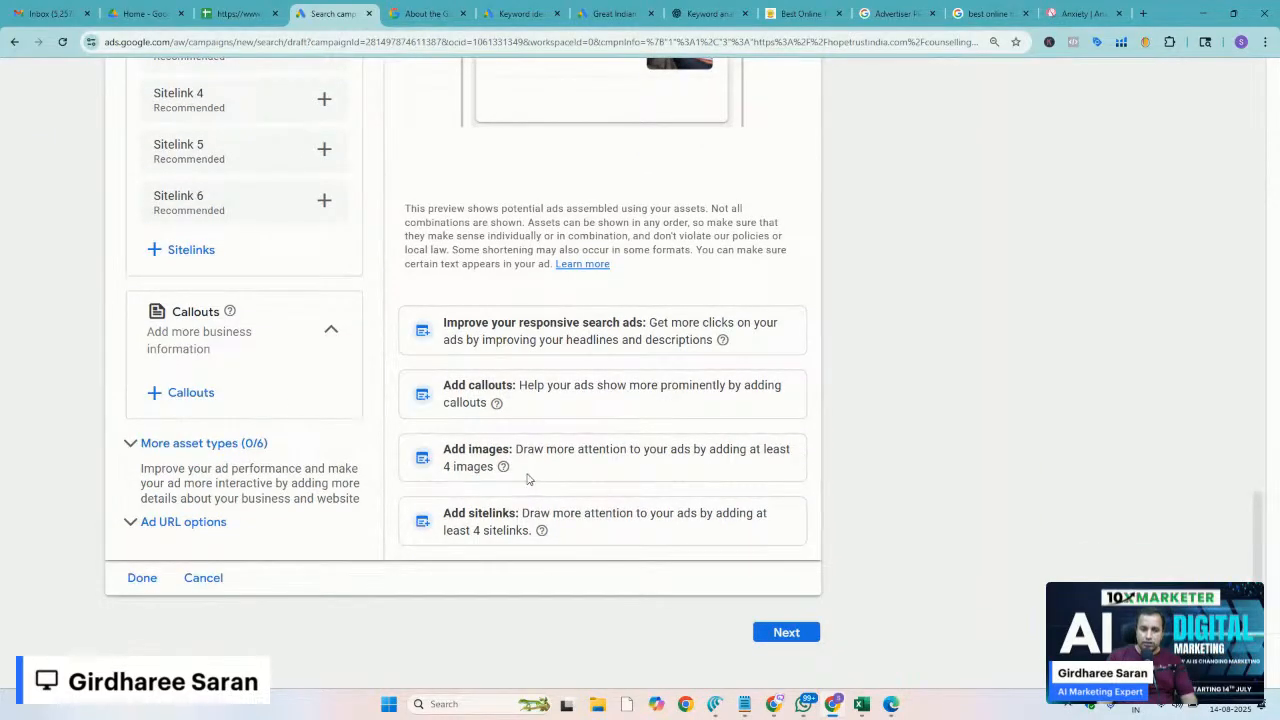
scroll(528, 479, up, 4)
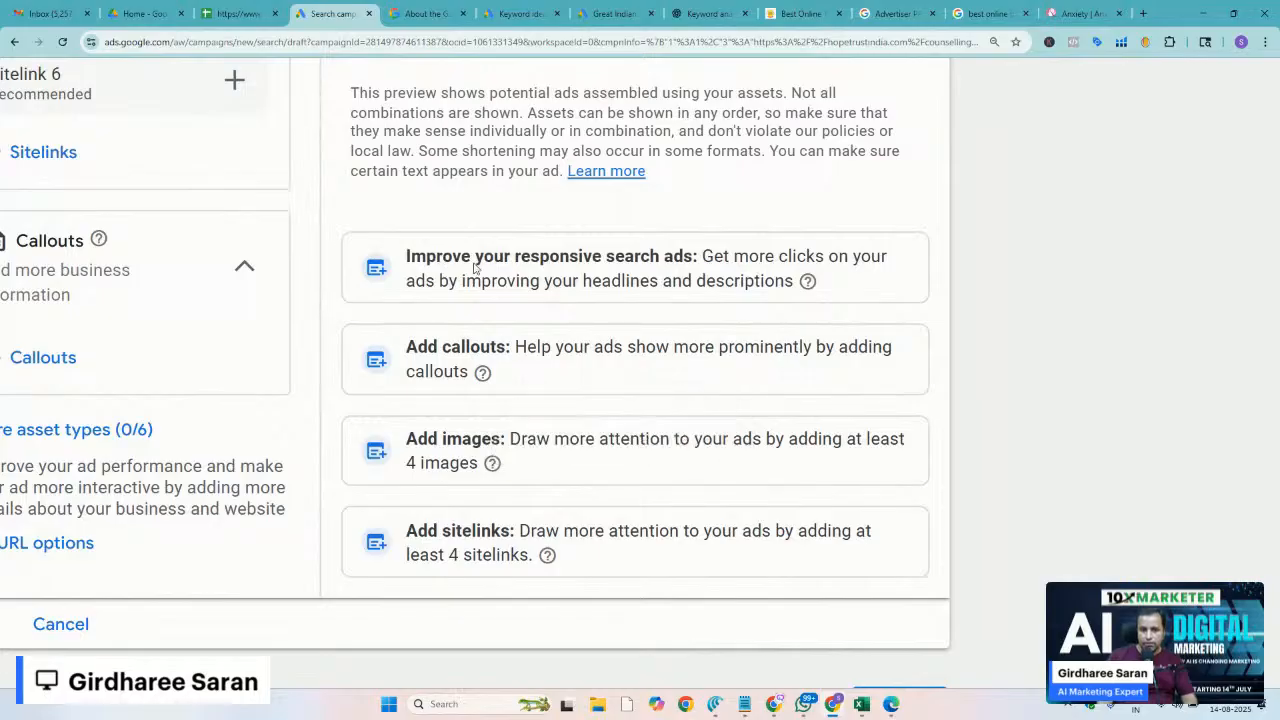
scroll(474, 266, down, 4)
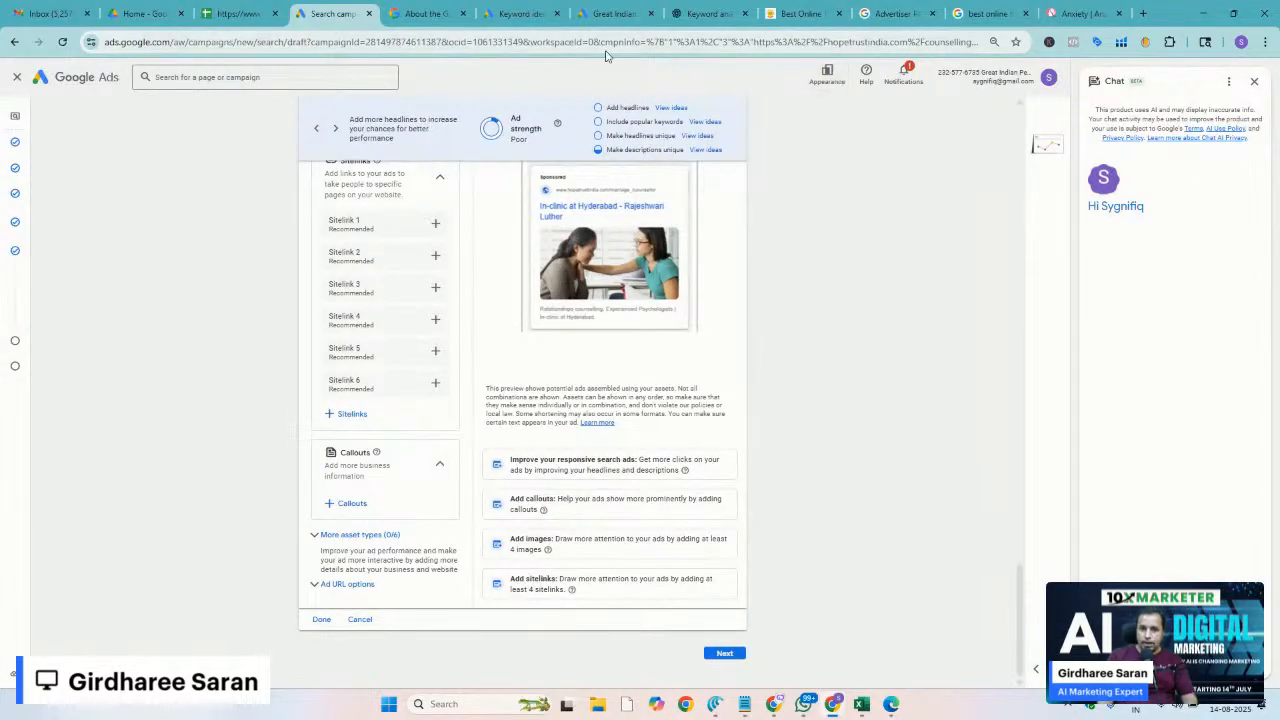
Switch to the ChatGPT keyword analysis chat, reload it and resend the unchanged prompt for 20 headlines using emotional hooks and ad copy angles
click(695, 17)
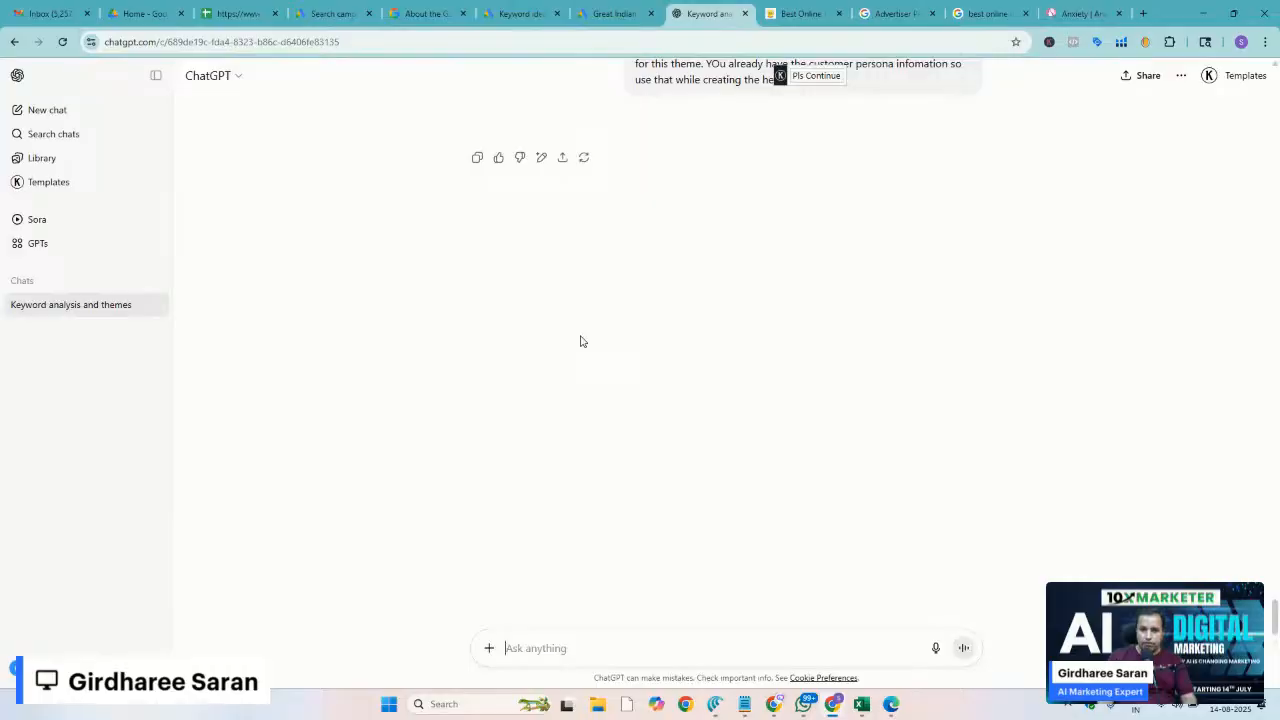
click(61, 42)
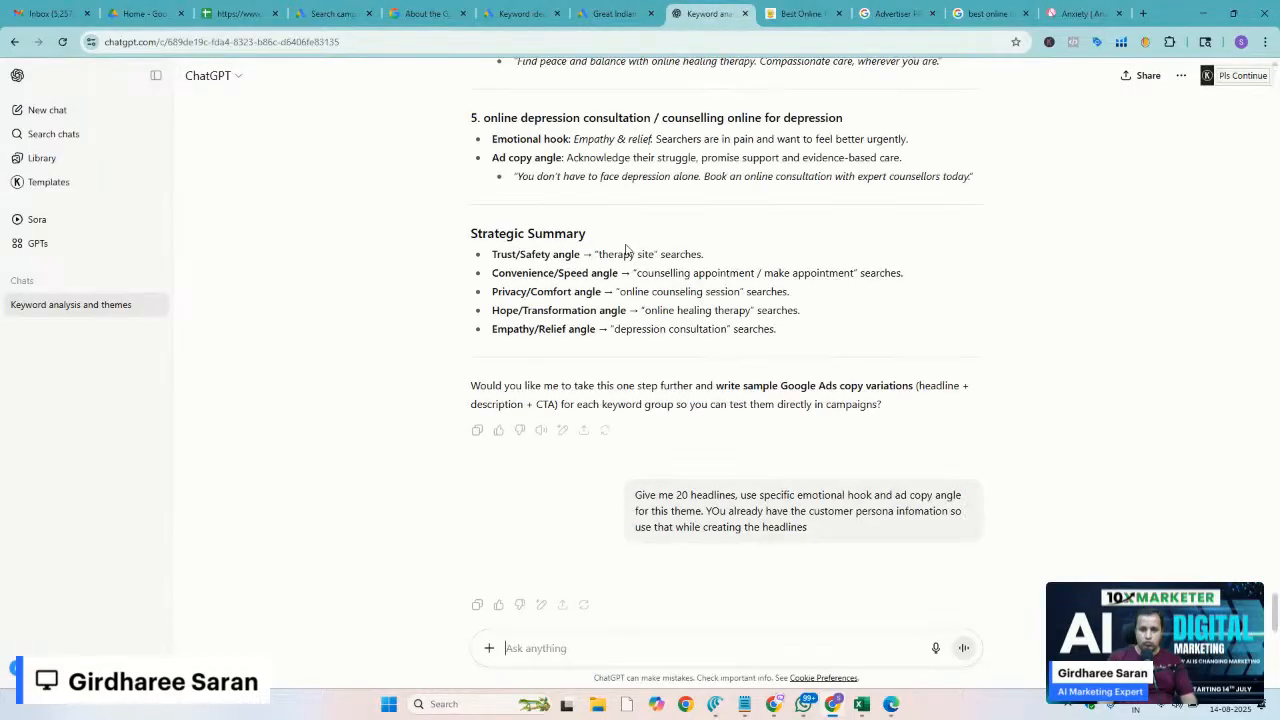
triple_click(677, 496)
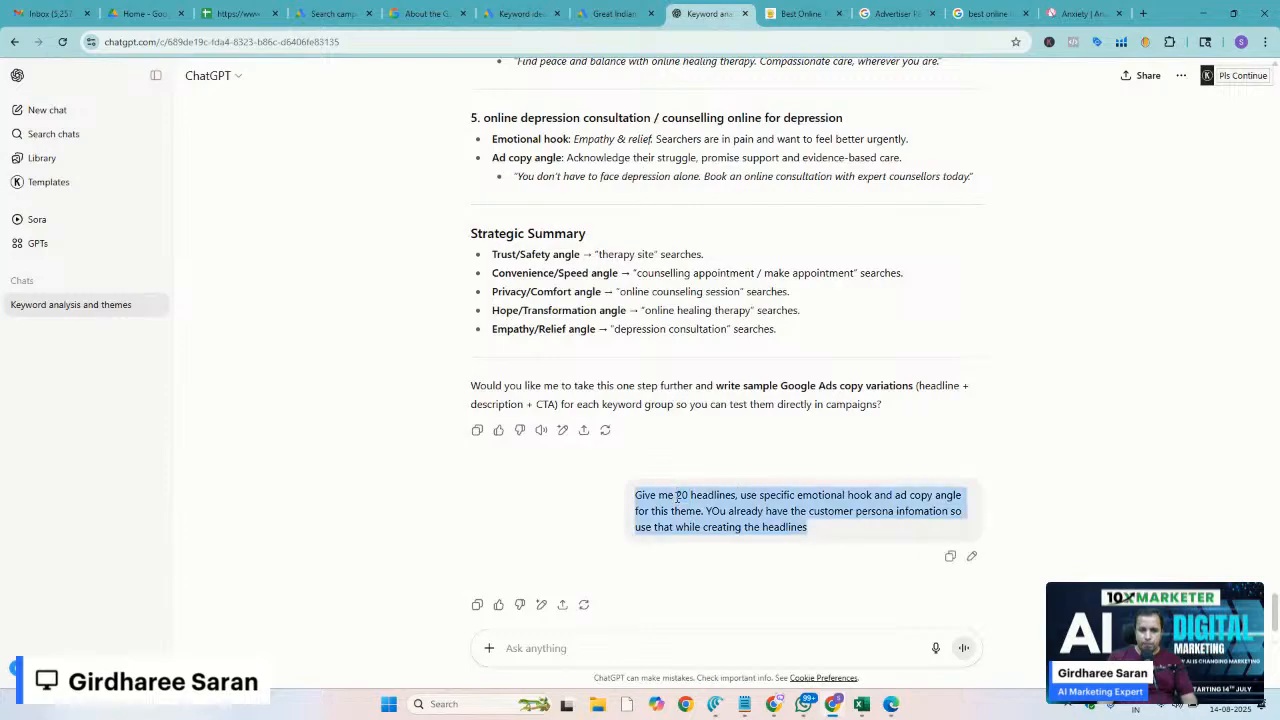
click(972, 558)
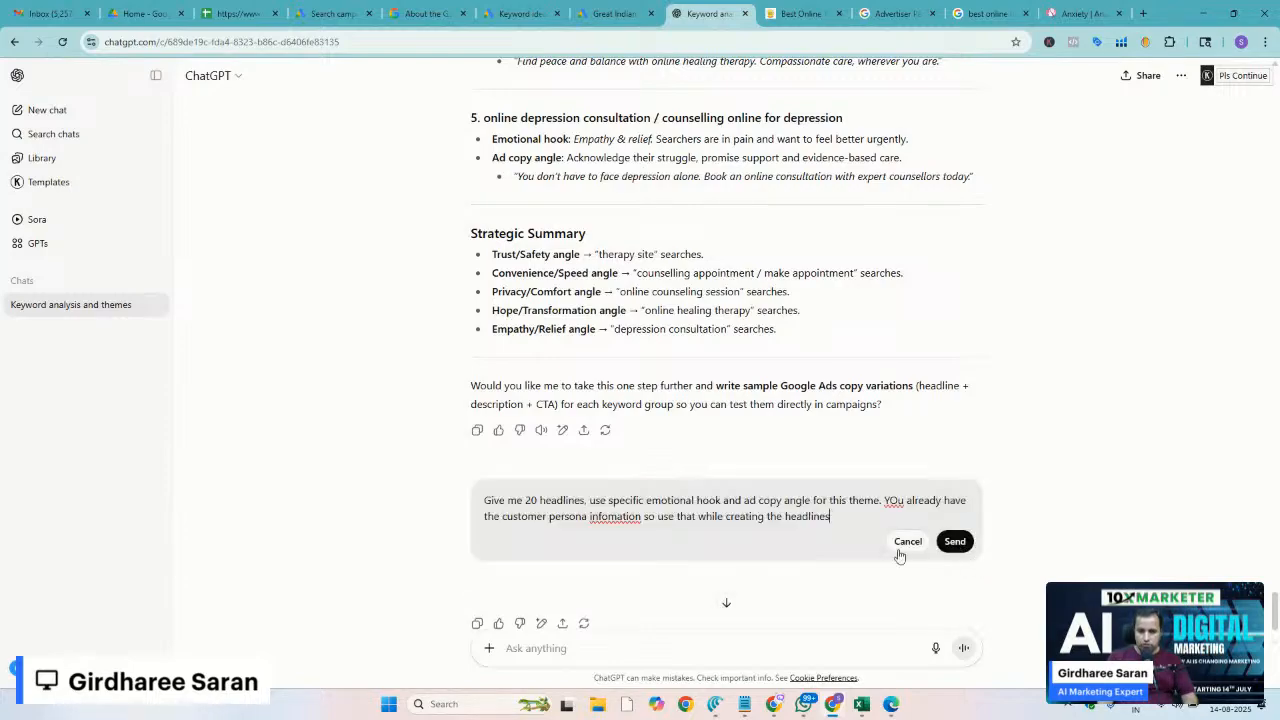
click(952, 542)
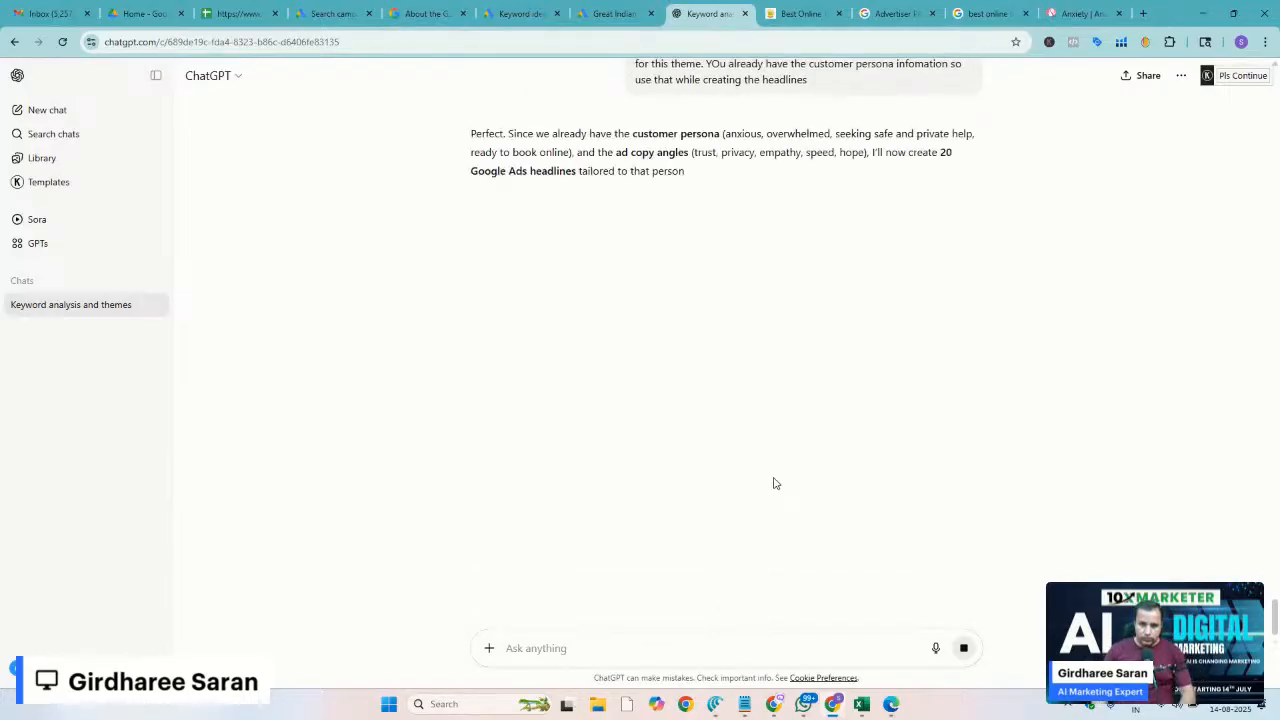
Read through the 20 generated therapy and online counselling headlines and the headline strategy recap
scroll(582, 250, up, 5)
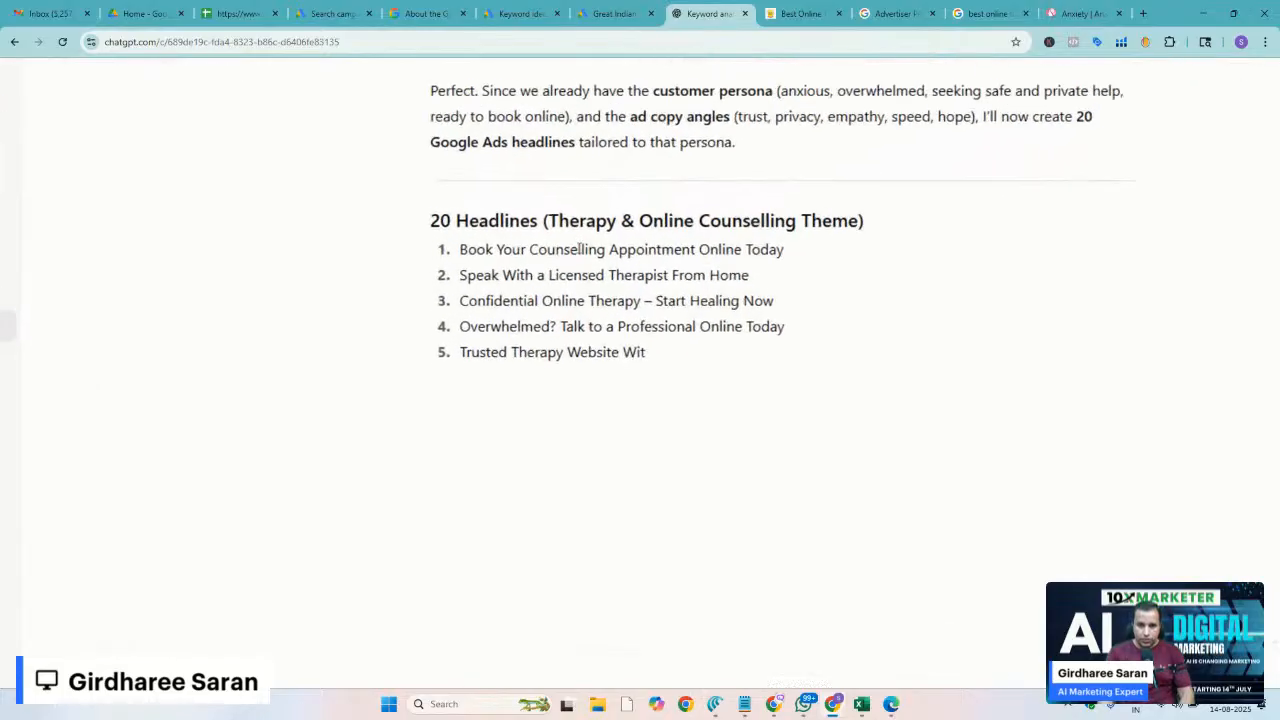
scroll(581, 253, up, 1)
scroll(692, 152, right, 1)
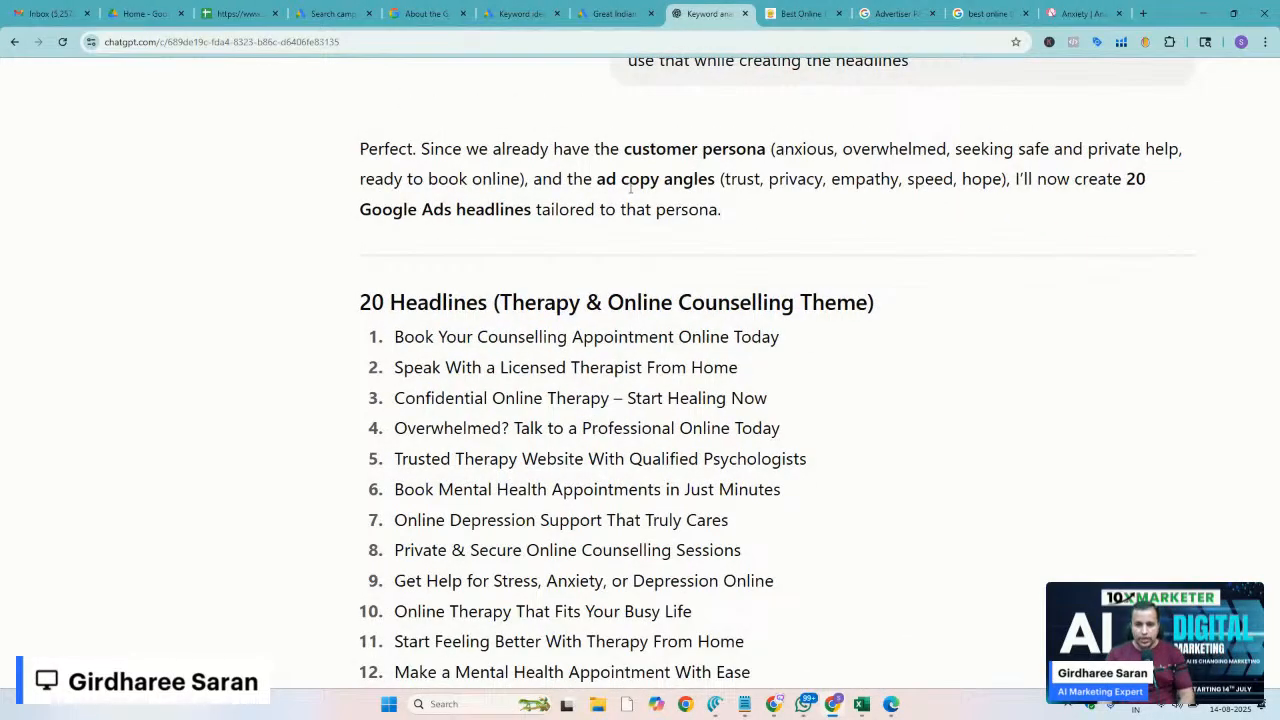
scroll(630, 188, up, 2)
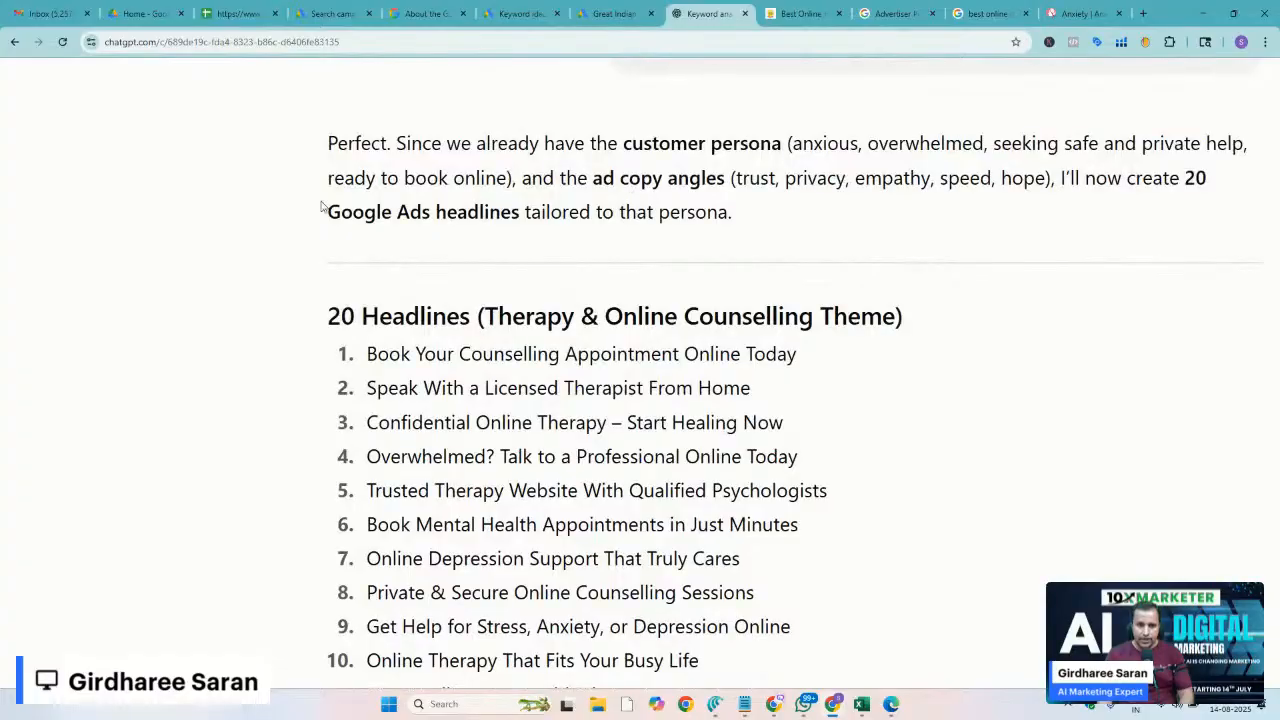
scroll(326, 212, down, 1)
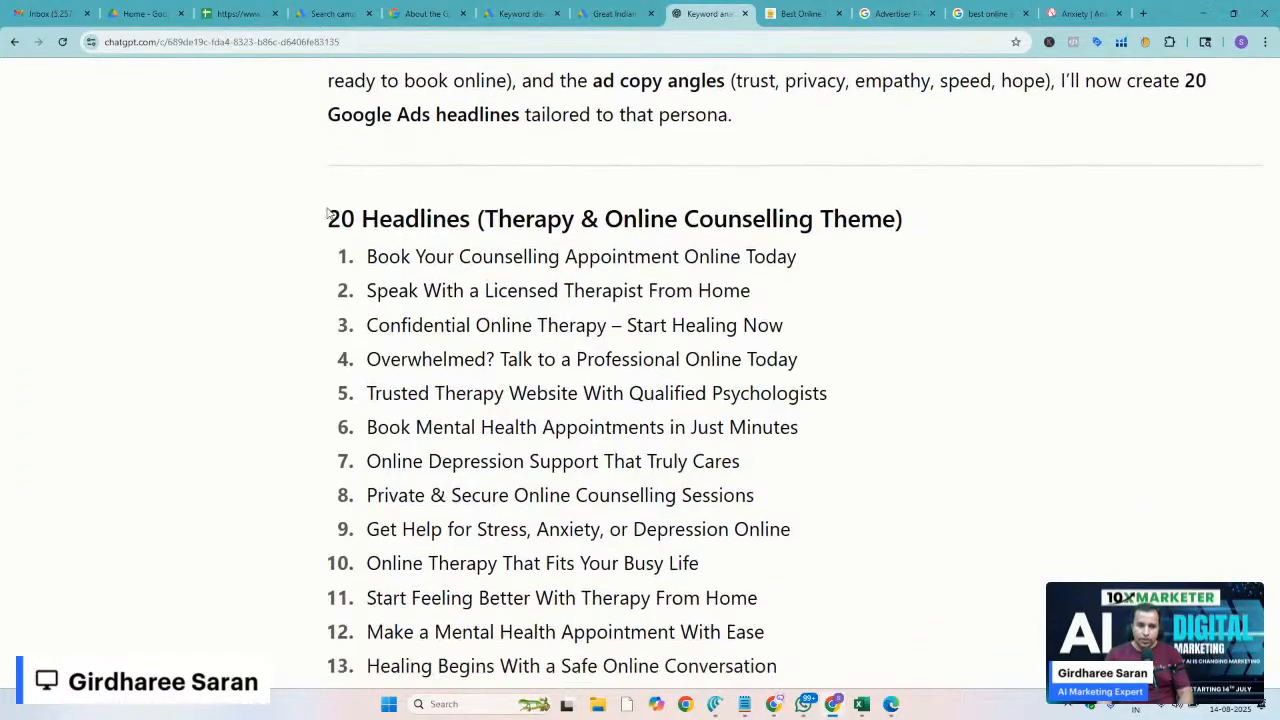
scroll(436, 284, down, 1)
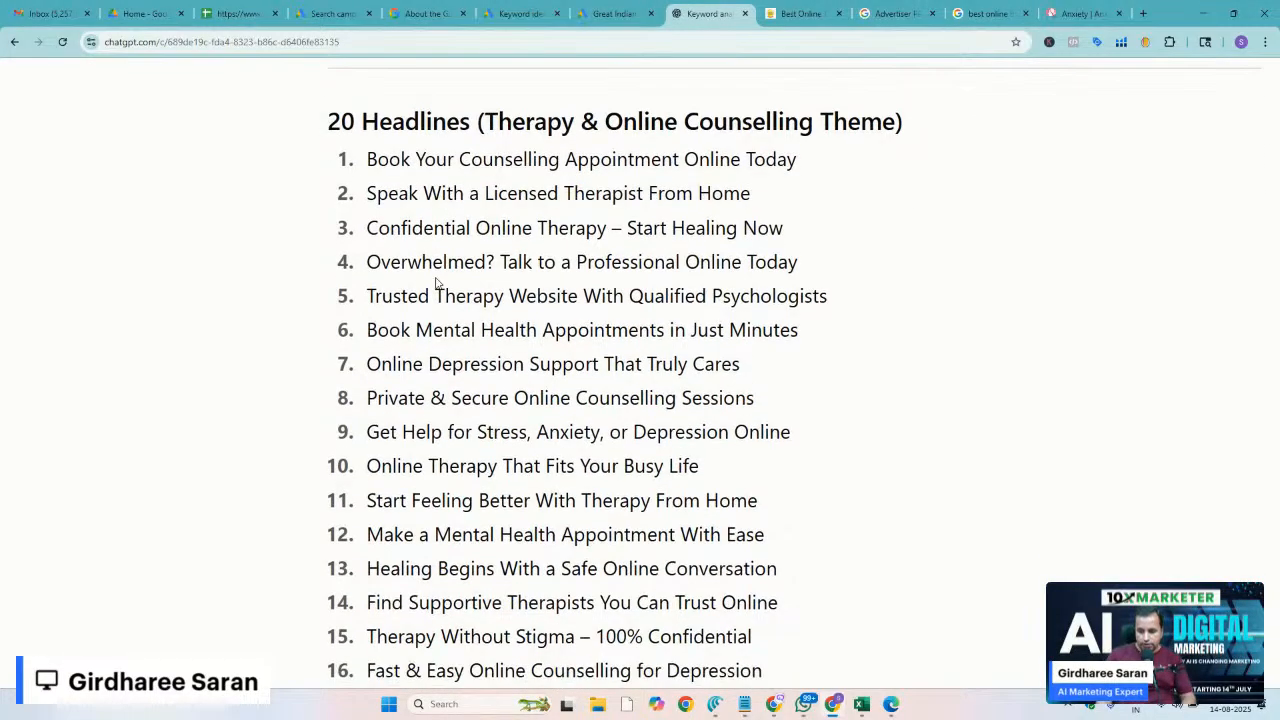
scroll(436, 284, down, 3)
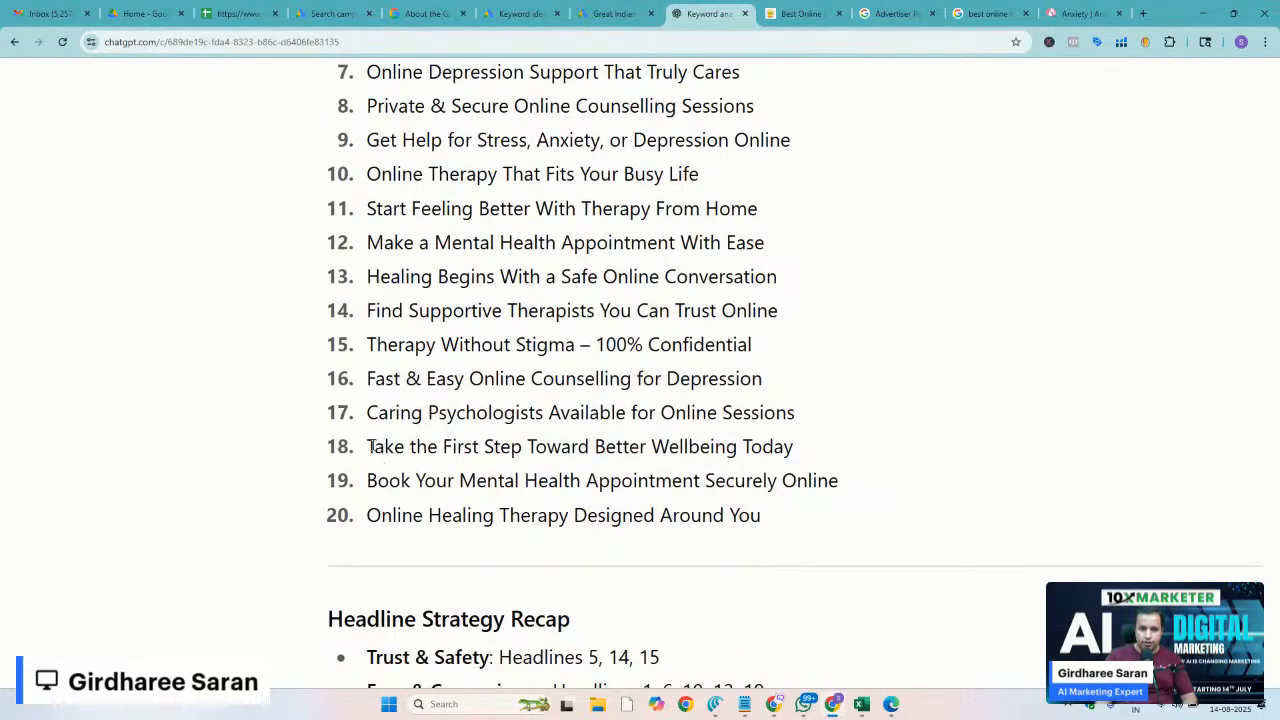
scroll(372, 414, down, 2)
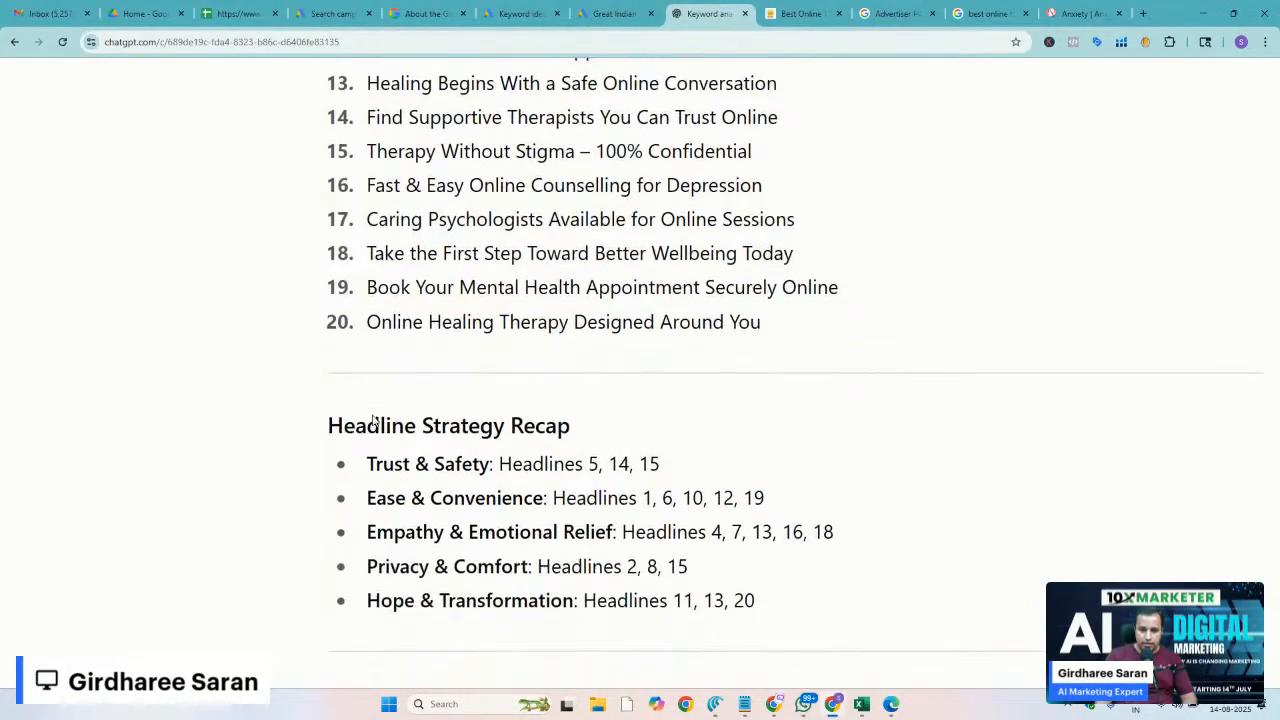
scroll(372, 414, up, 6)
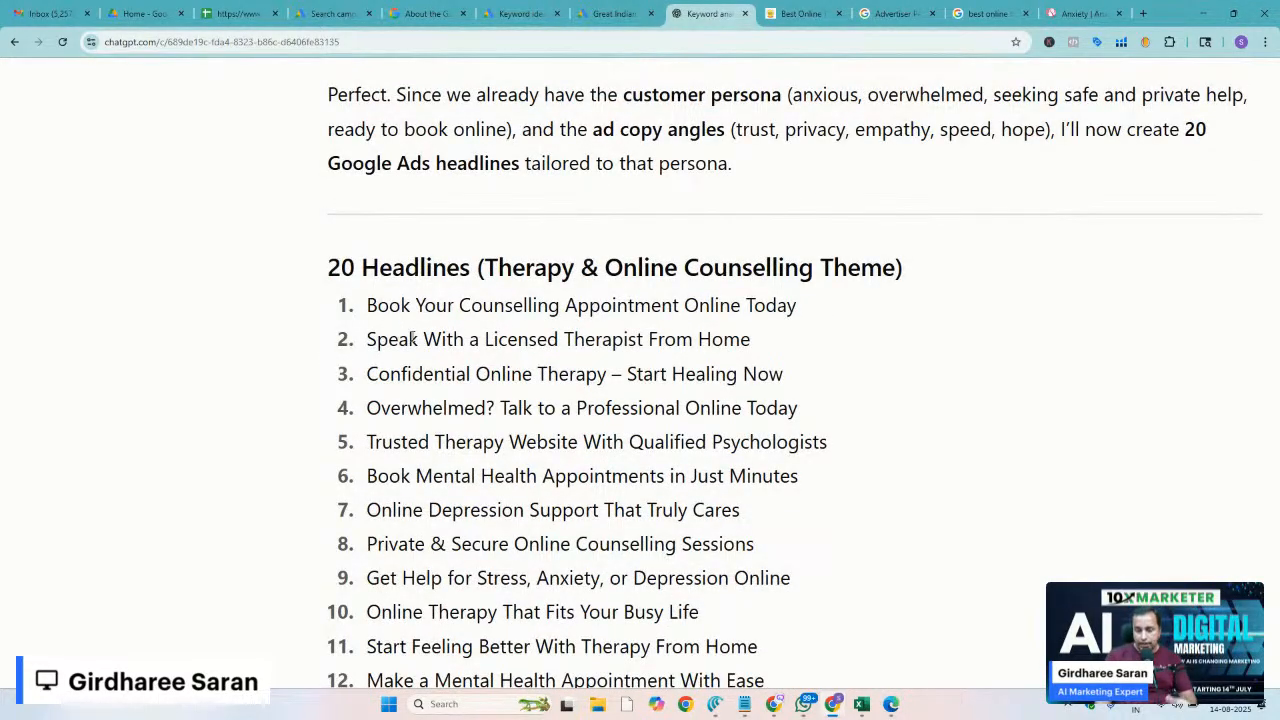
scroll(412, 338, down, 1)
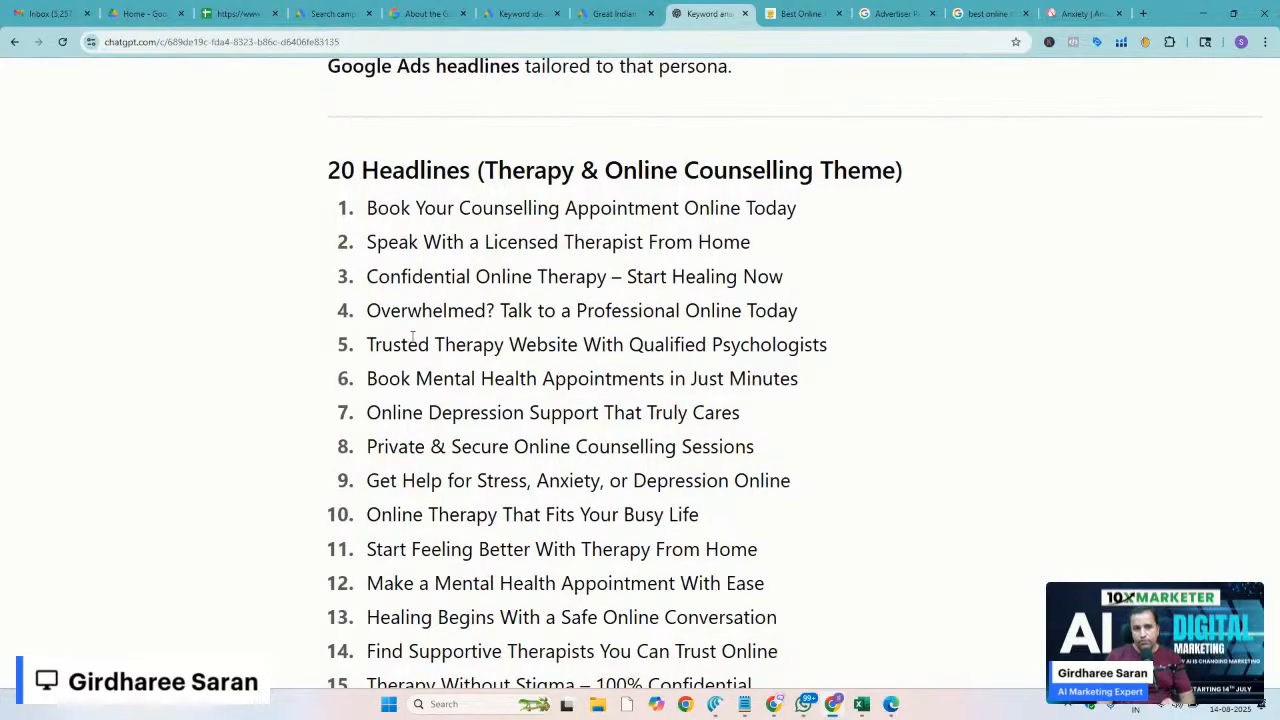
Review the first headline's length and send ChatGPT the prompt "Give me headline only 30 characters including space"
scroll(412, 338, down, 1)
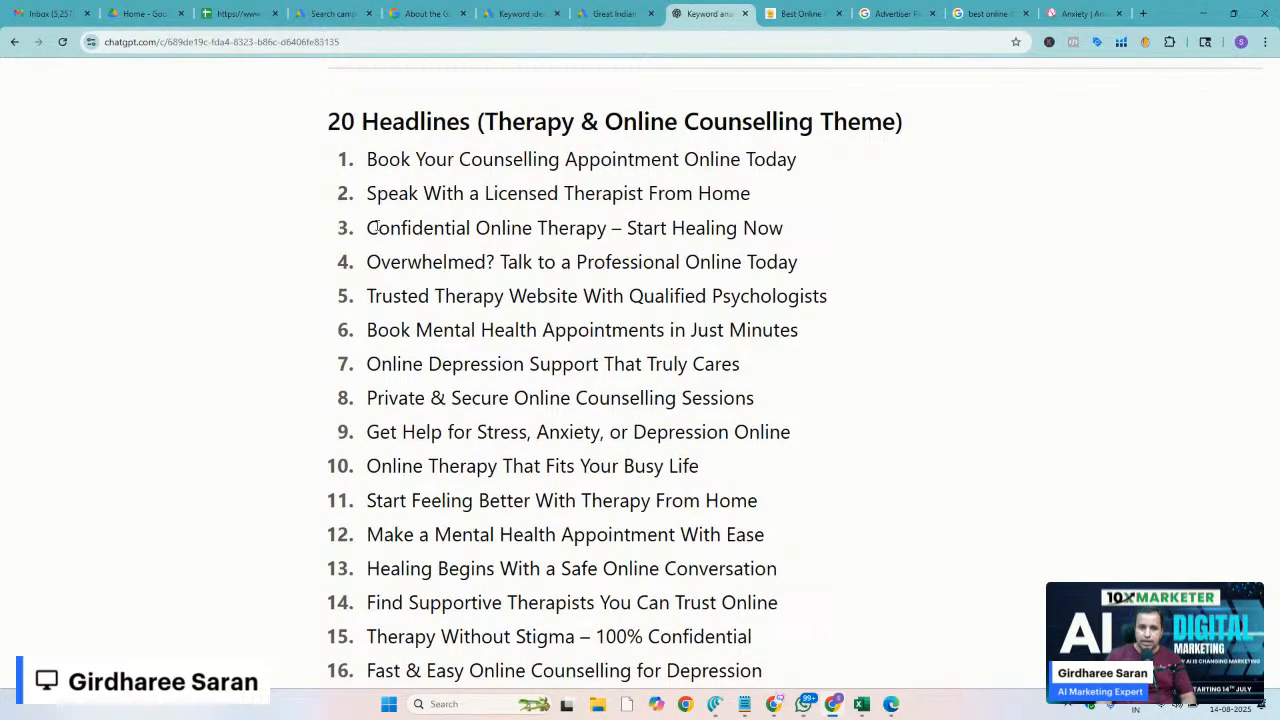
drag(366, 159, 815, 157)
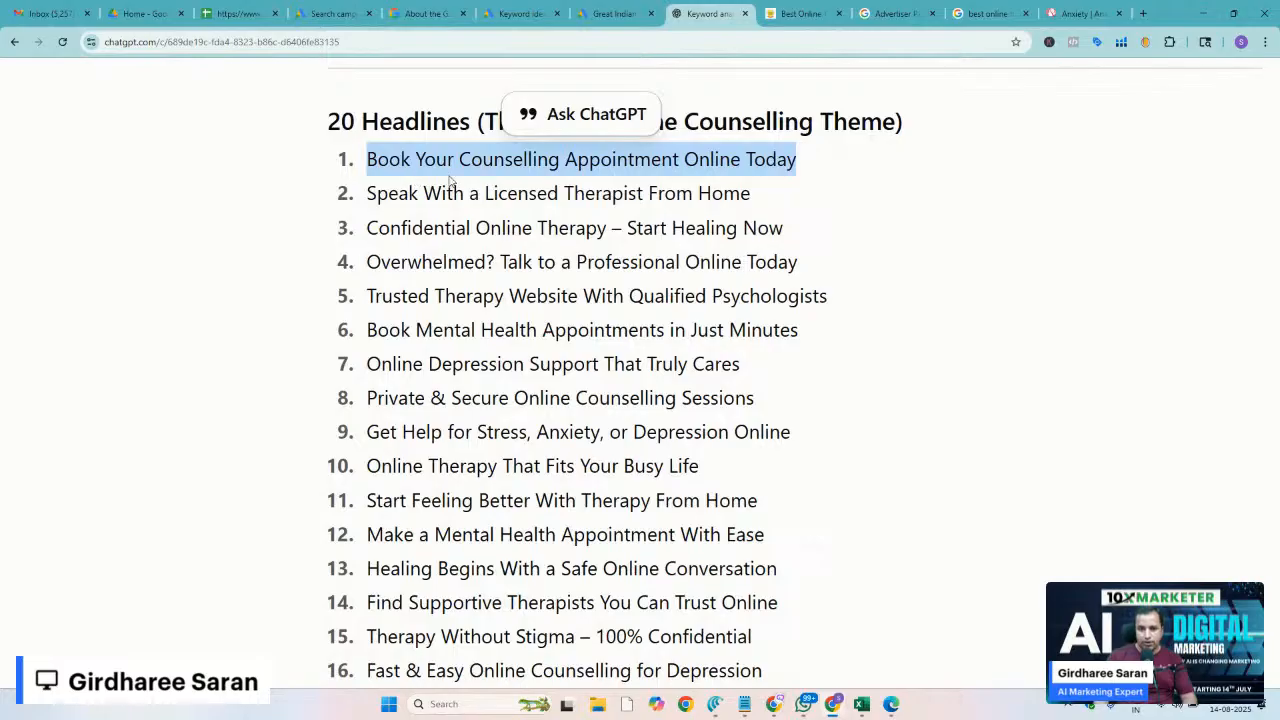
click(513, 160)
scroll(513, 160, down, 1)
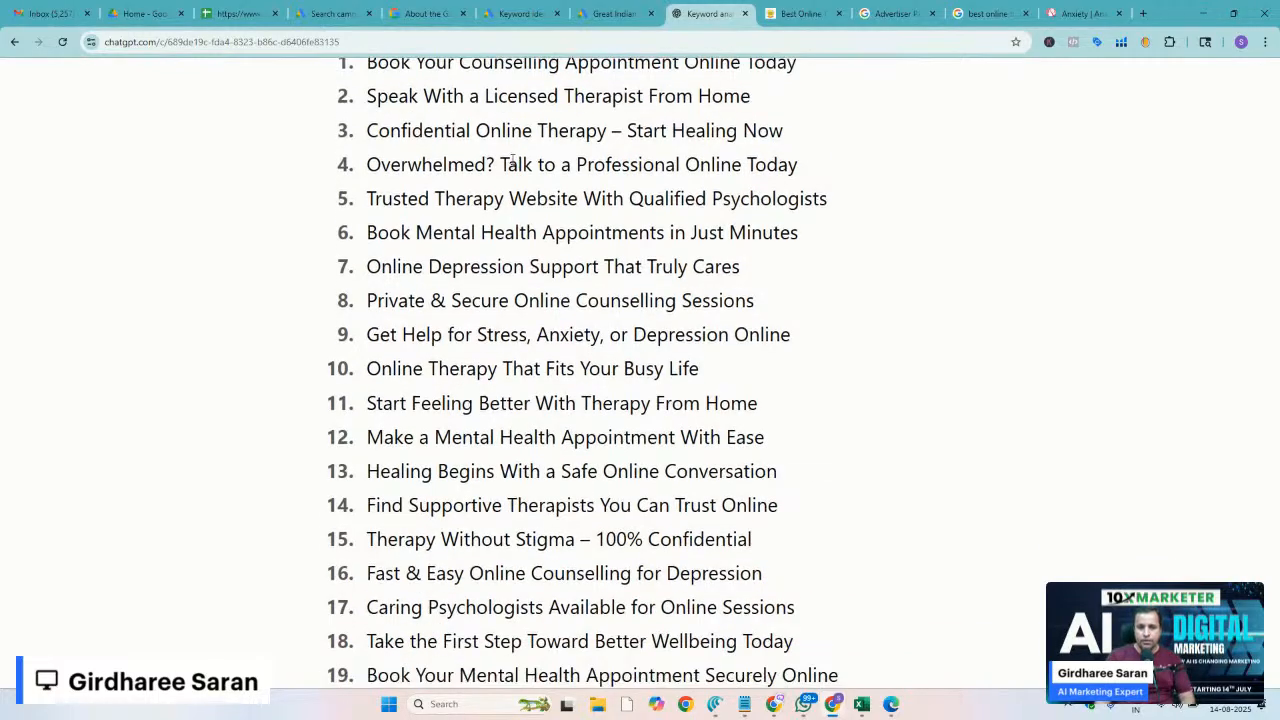
scroll(511, 162, down, 4)
scroll(560, 417, down, 1)
scroll(560, 417, down, 2)
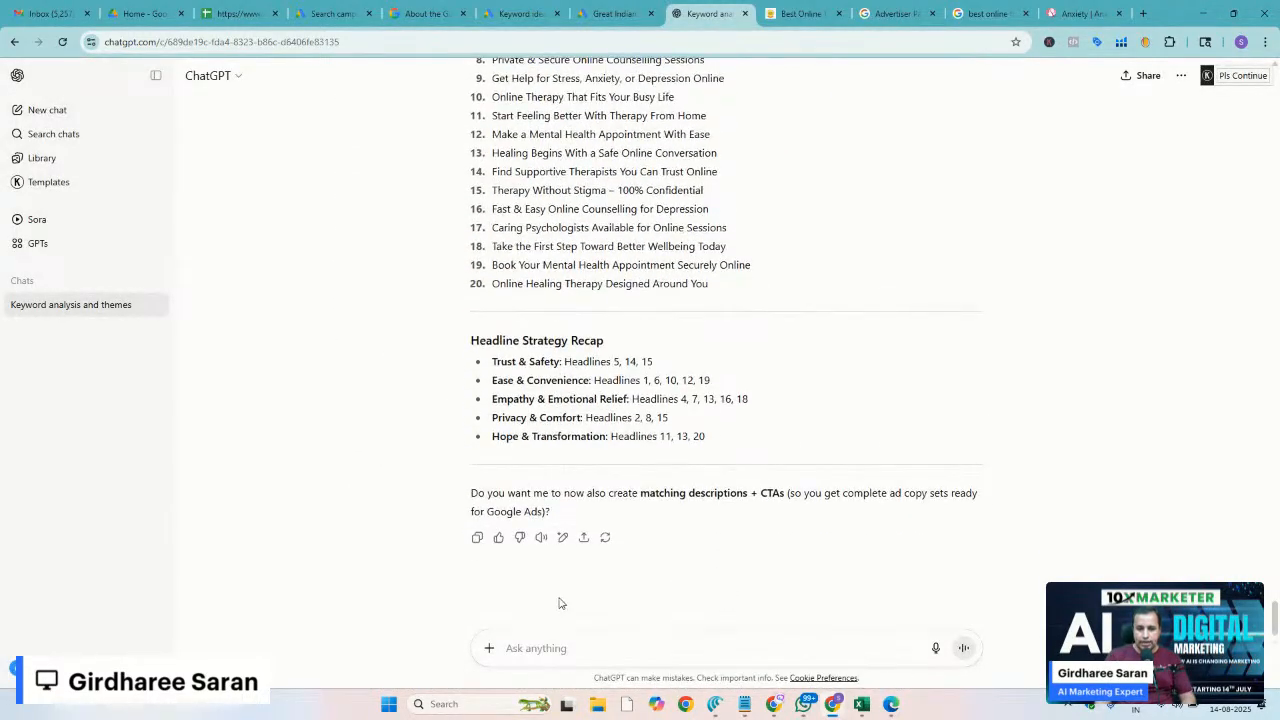
text(Gi)
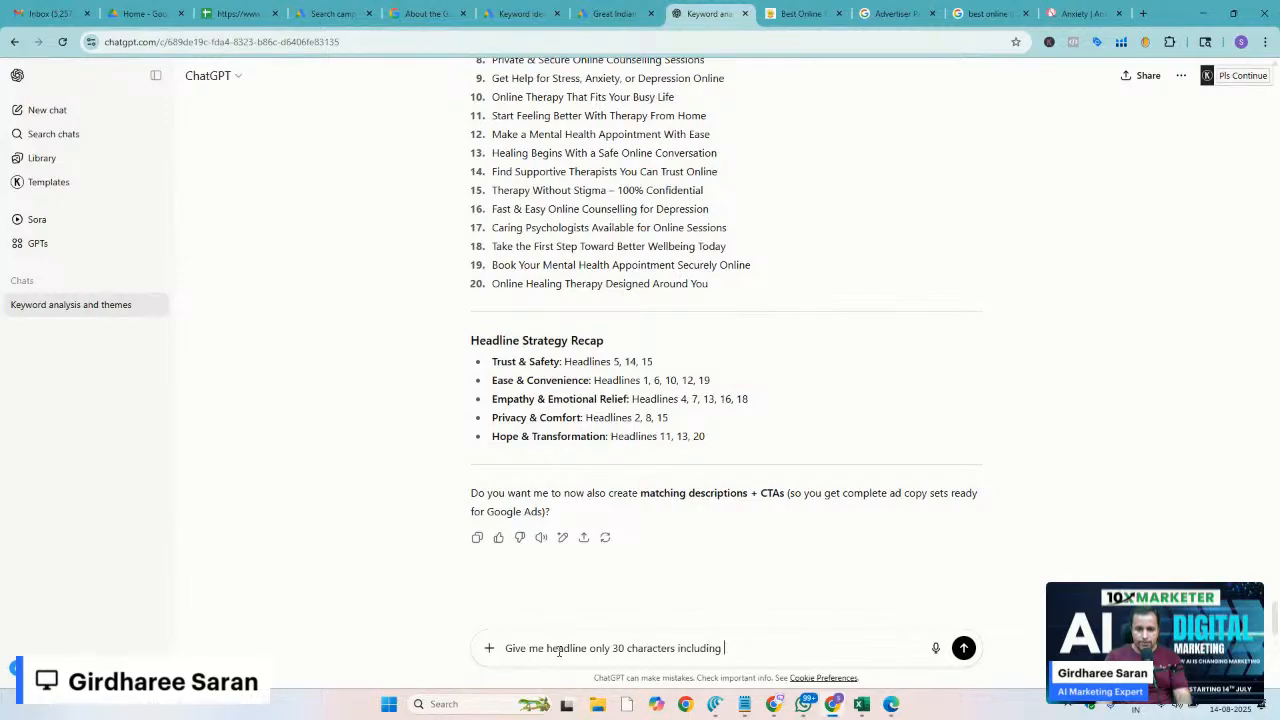
key(Return)
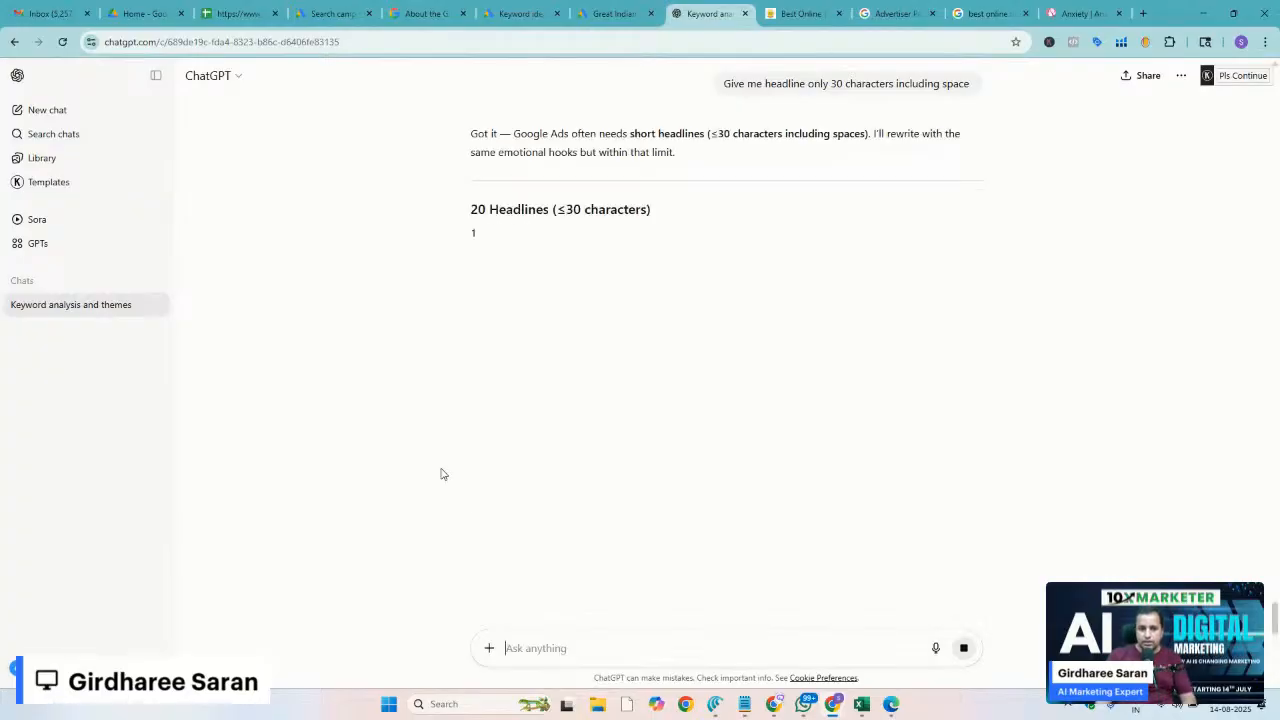
Copy the headline "Secure Mental Health Help" from the new list of 30-character headlines
key(ctrl+plus)
key(ctrl+plus)
key(ctrl+plus)
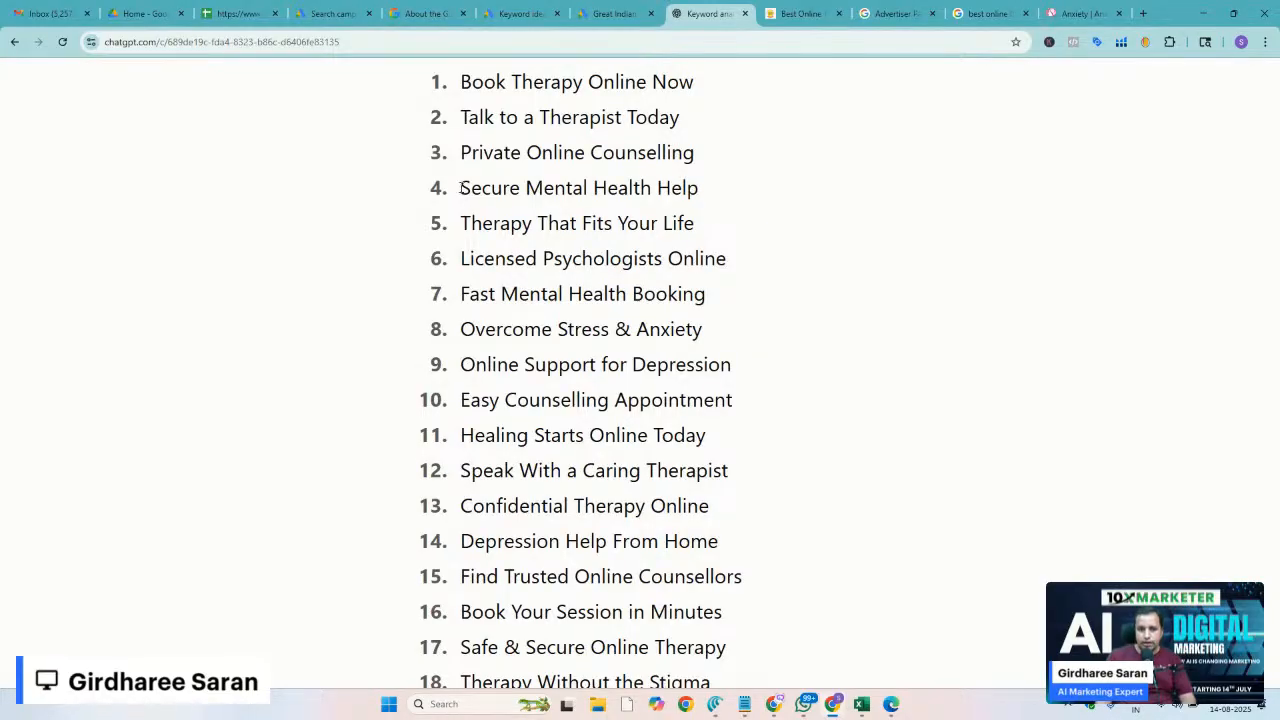
drag(462, 188, 700, 195)
key(ctrl+c)
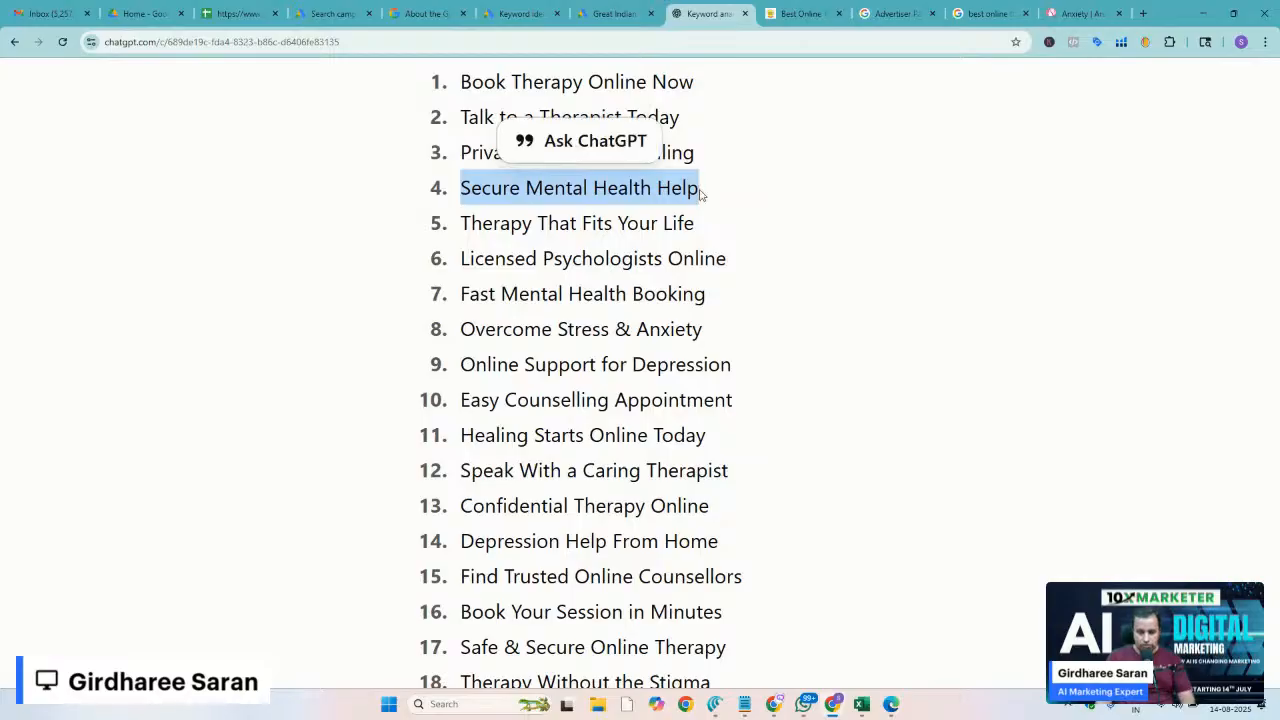
Switch to the Google Ads campaign draft and replace the second headline with "Secure Mental Health Help"
click(316, 12)
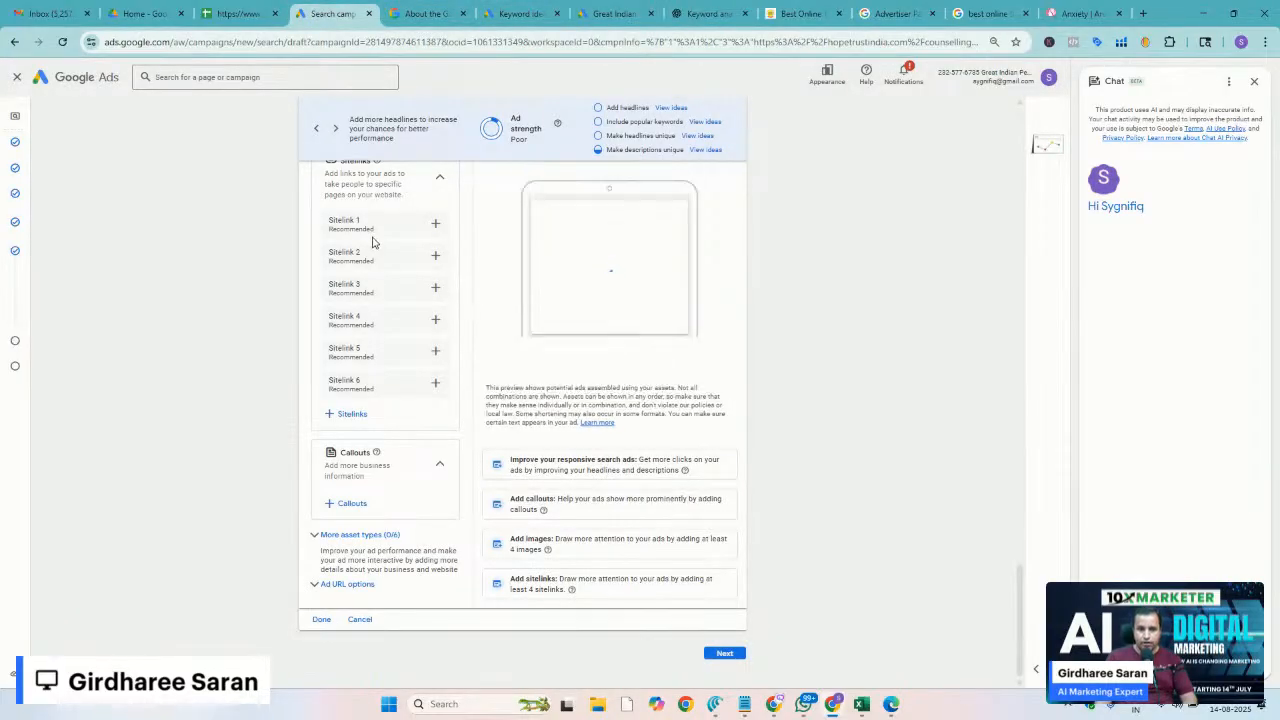
scroll(263, 382, up, 5)
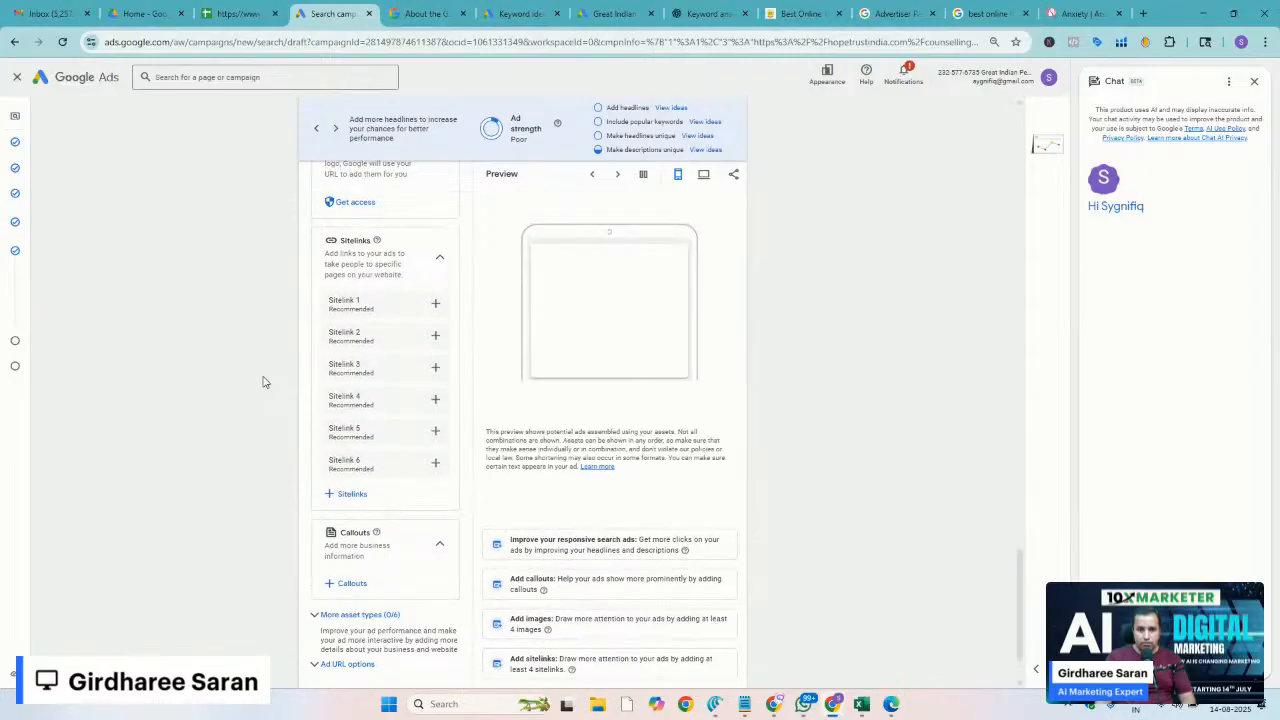
scroll(357, 249, up, 4)
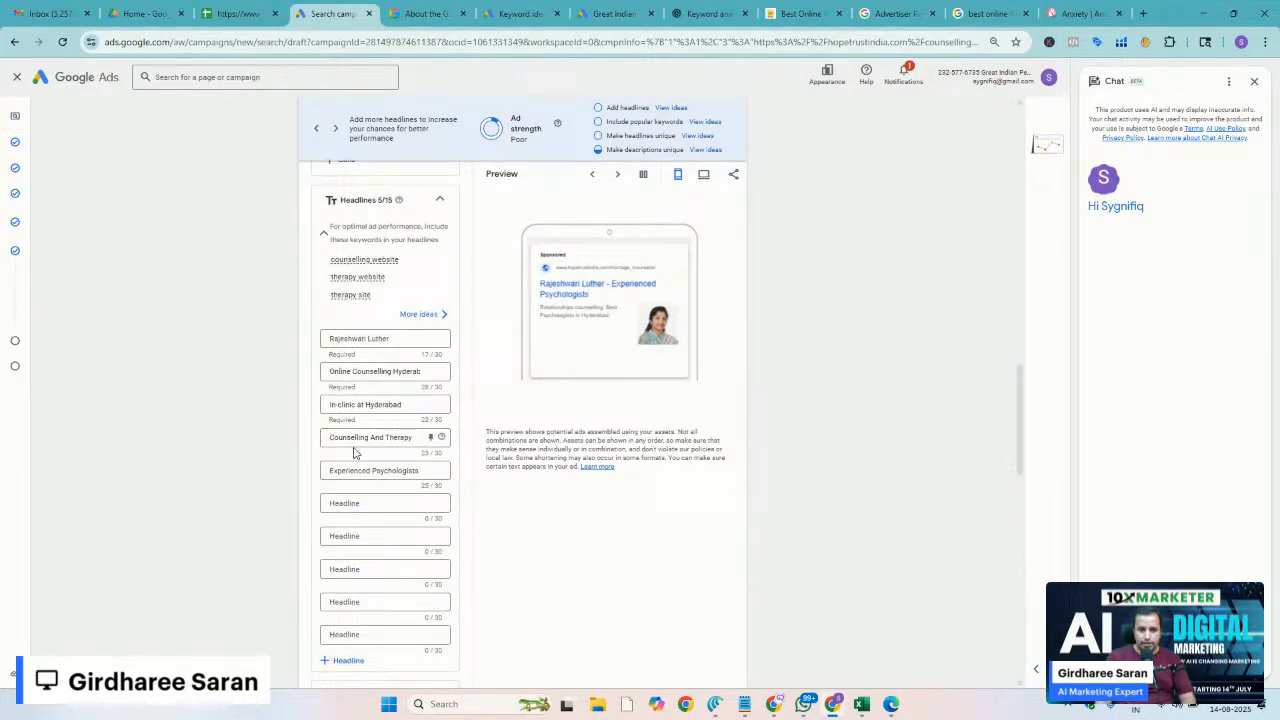
scroll(355, 453, up, 5)
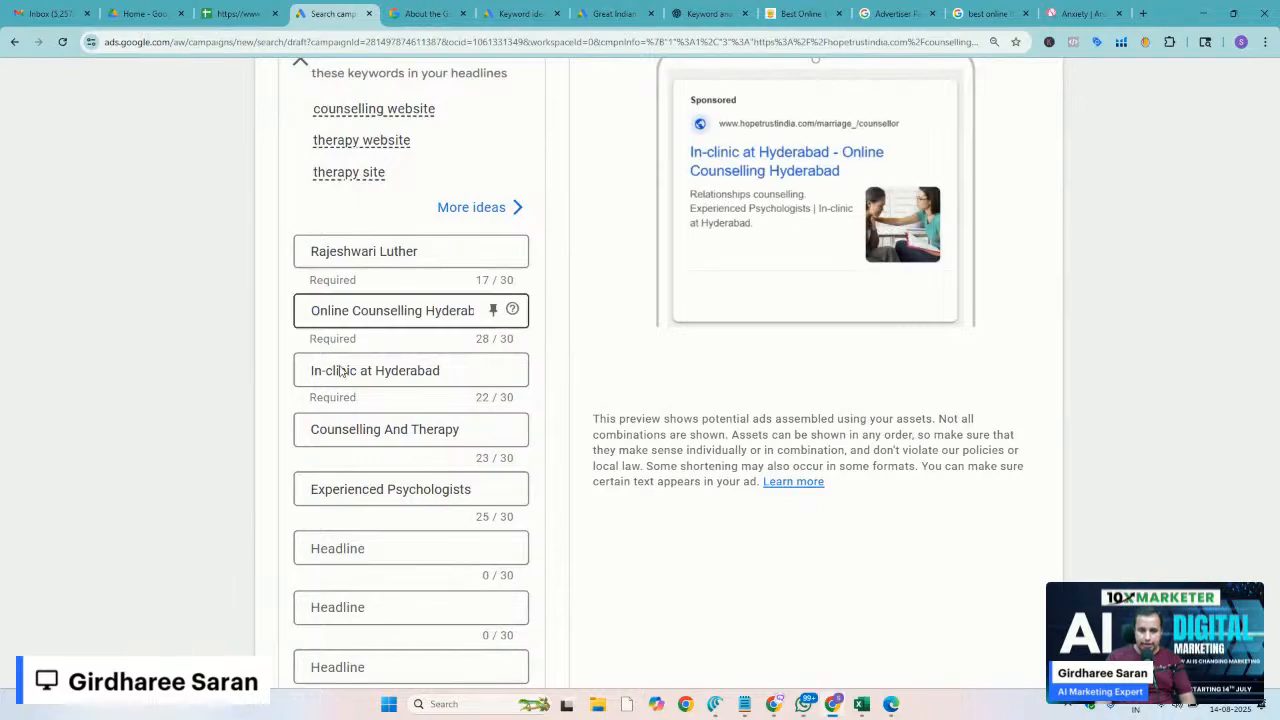
click(336, 311)
key(ctrl+a)
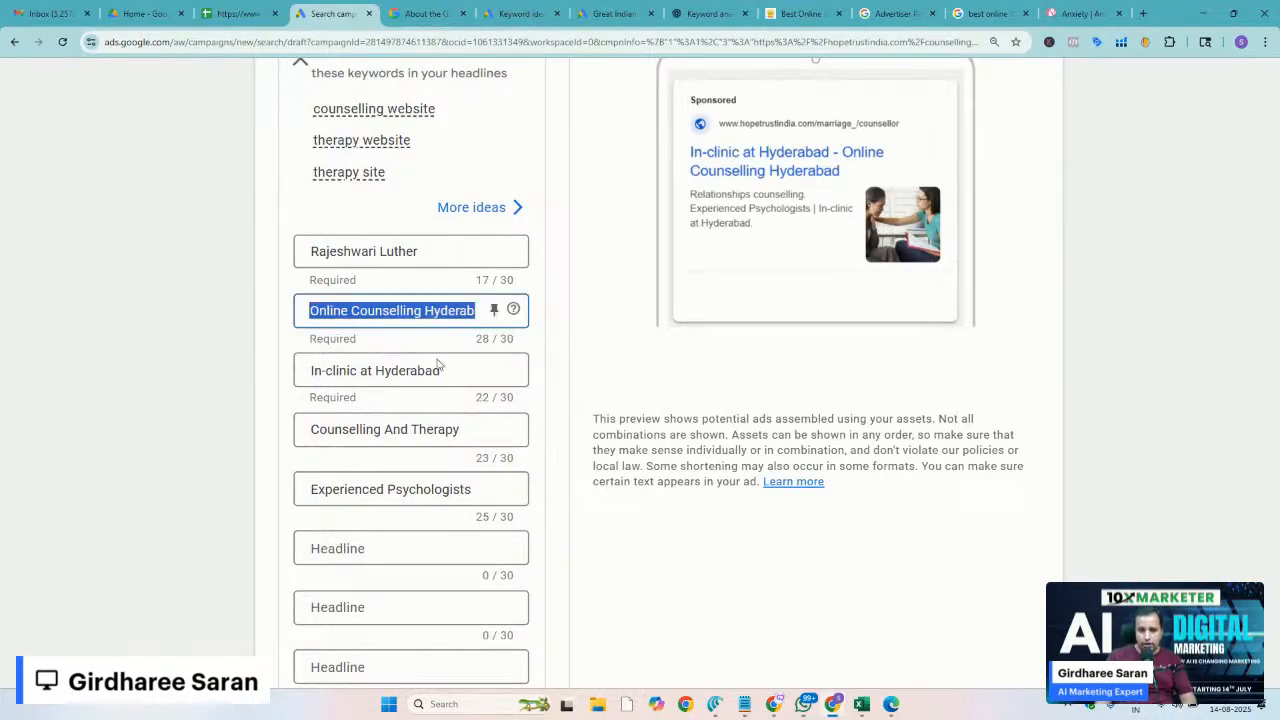
key(ctrl+v)
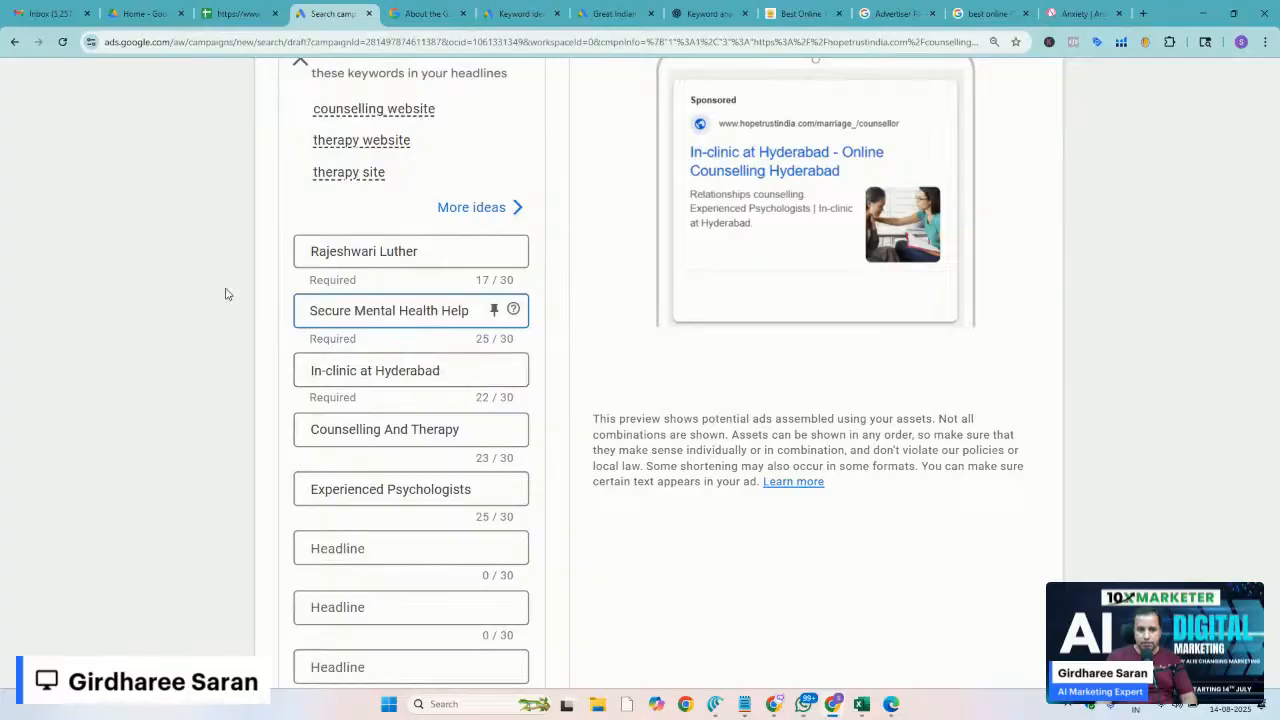
click(240, 373)
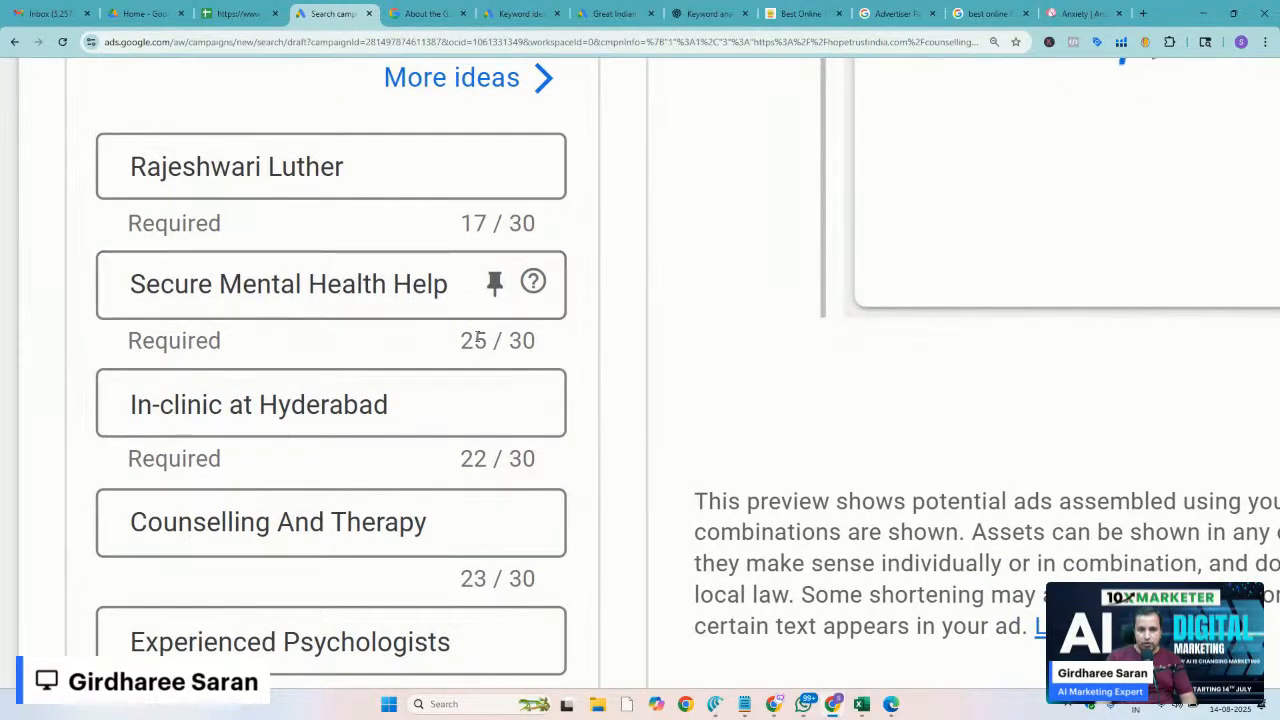
click(450, 291)
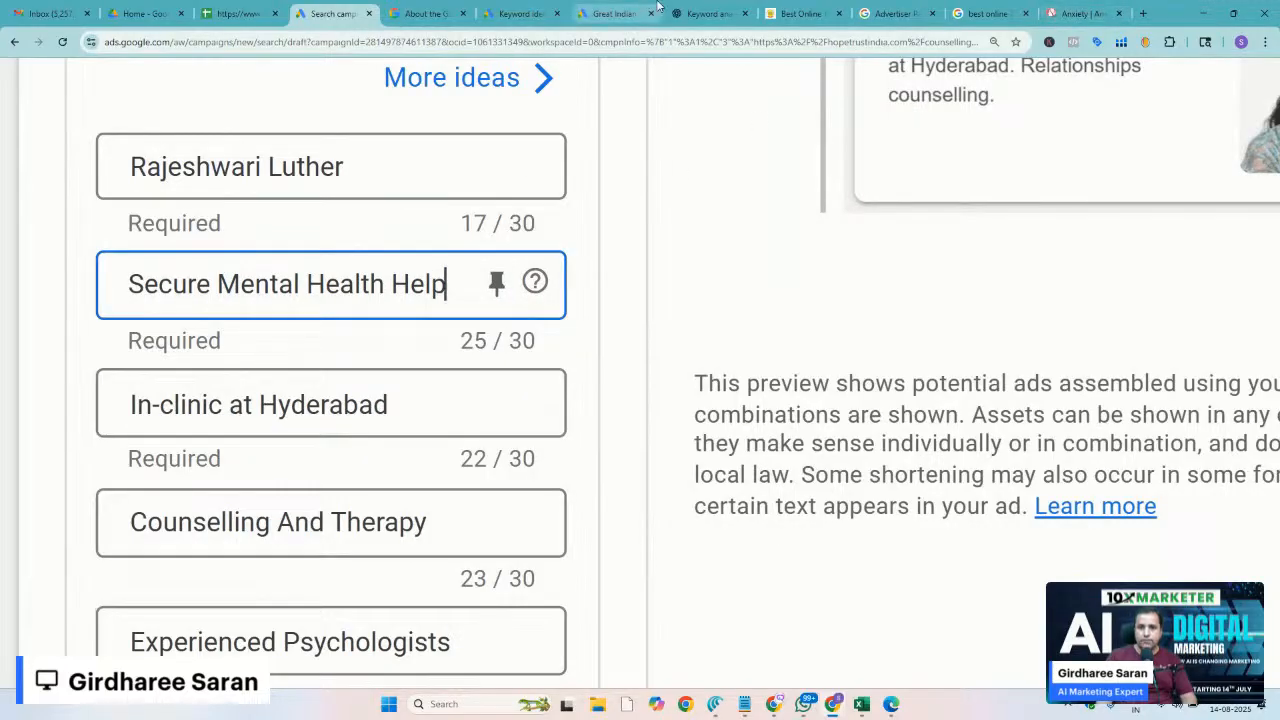
Copy "Licensed Psychologists Online" from the ChatGPT list and replace the ad's fourth headline, "Counselling And Therapy", with it in Google Ads
click(686, 8)
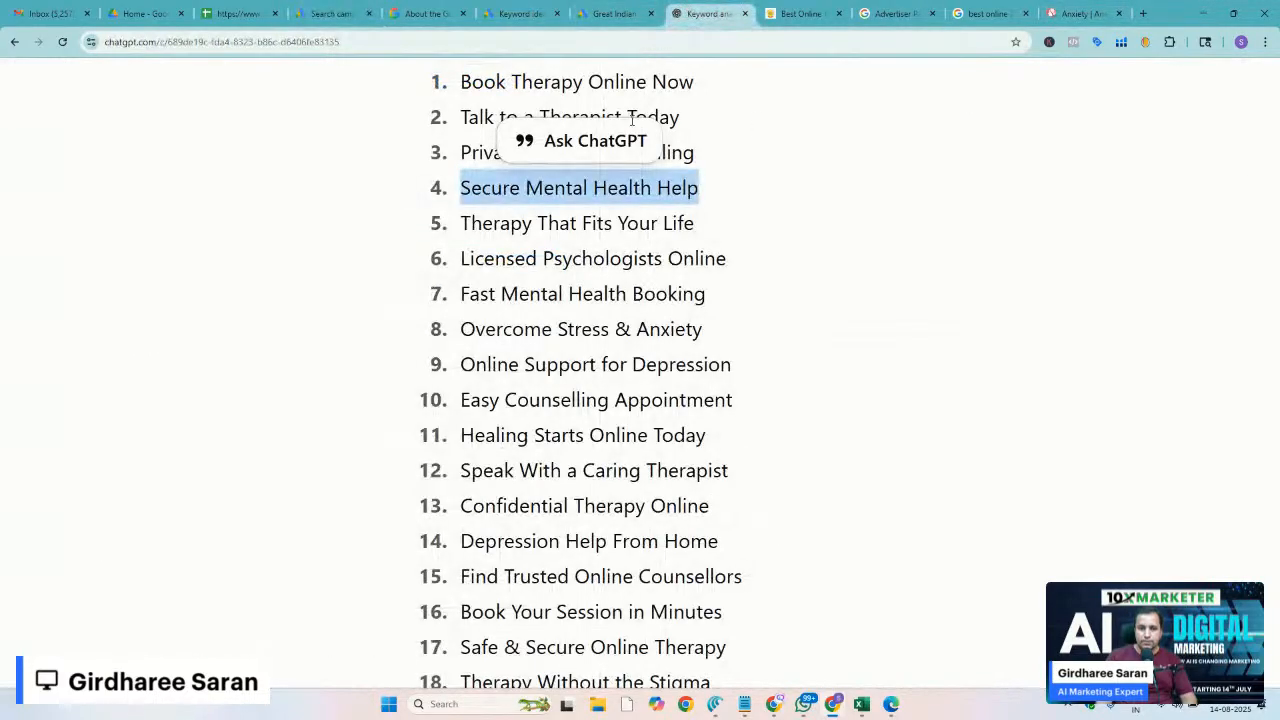
triple_click(510, 258)
key(ctrl+c)
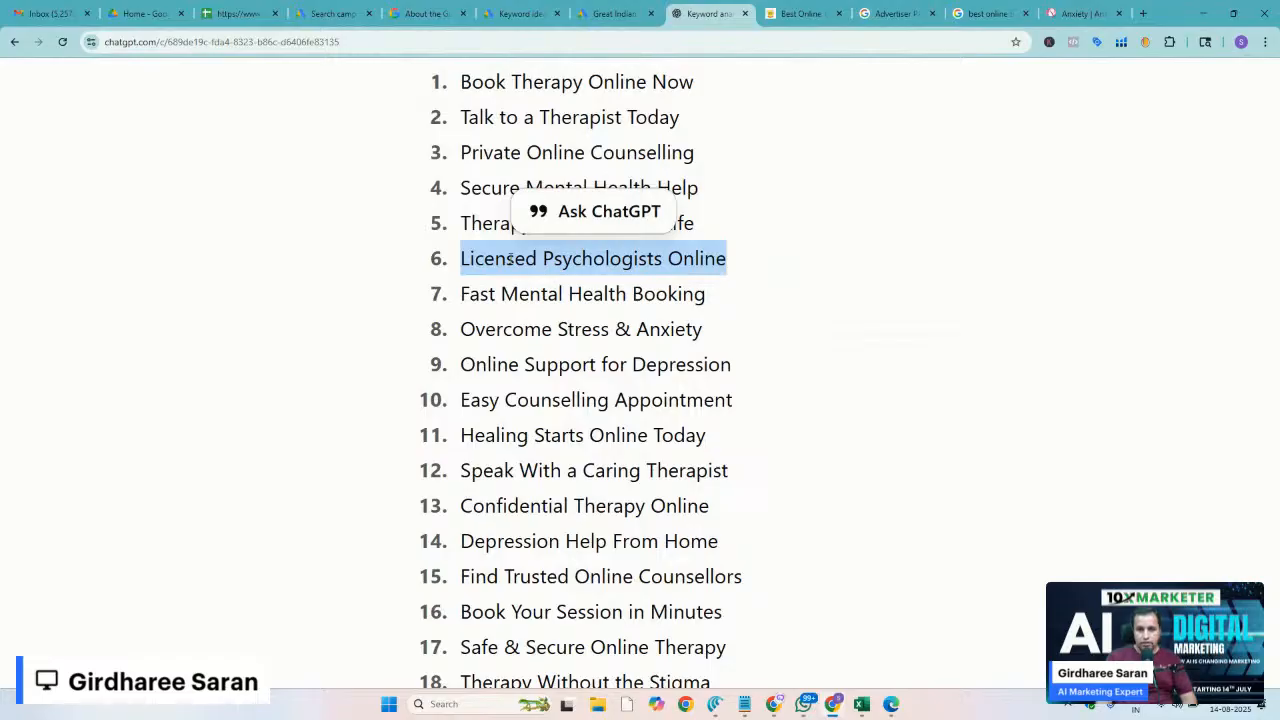
scroll(510, 258, up, 4)
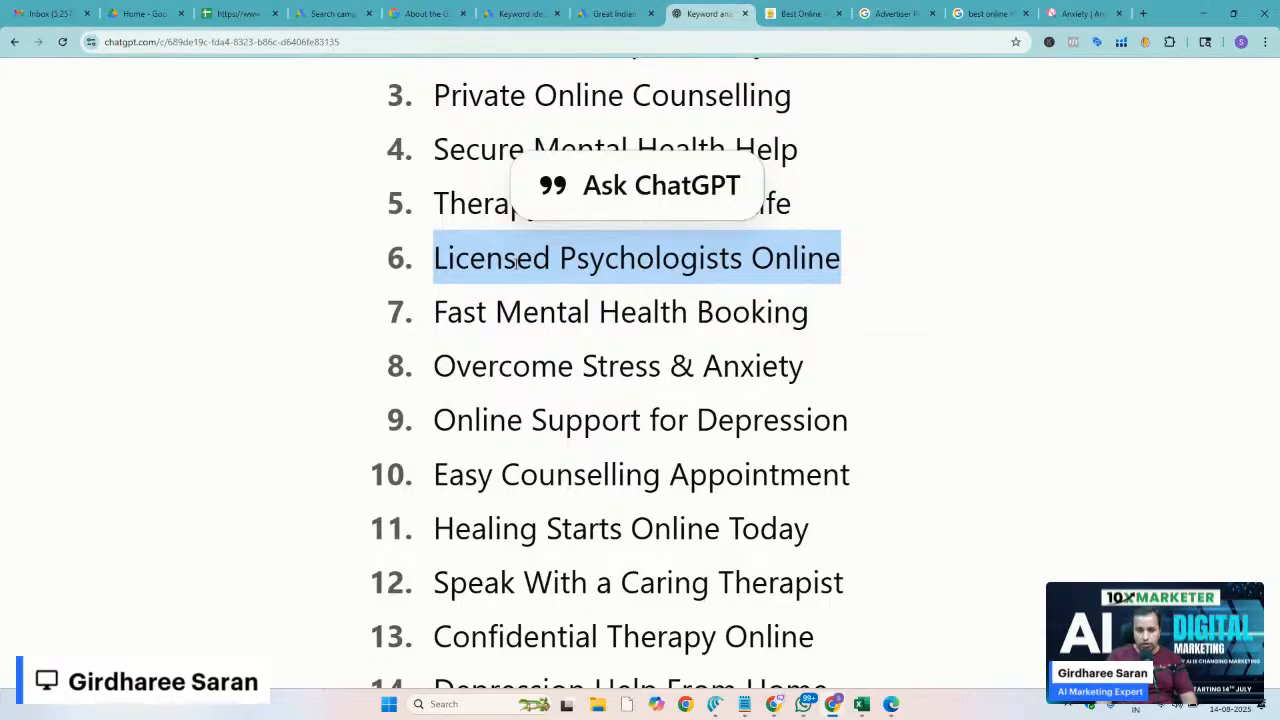
click(330, 13)
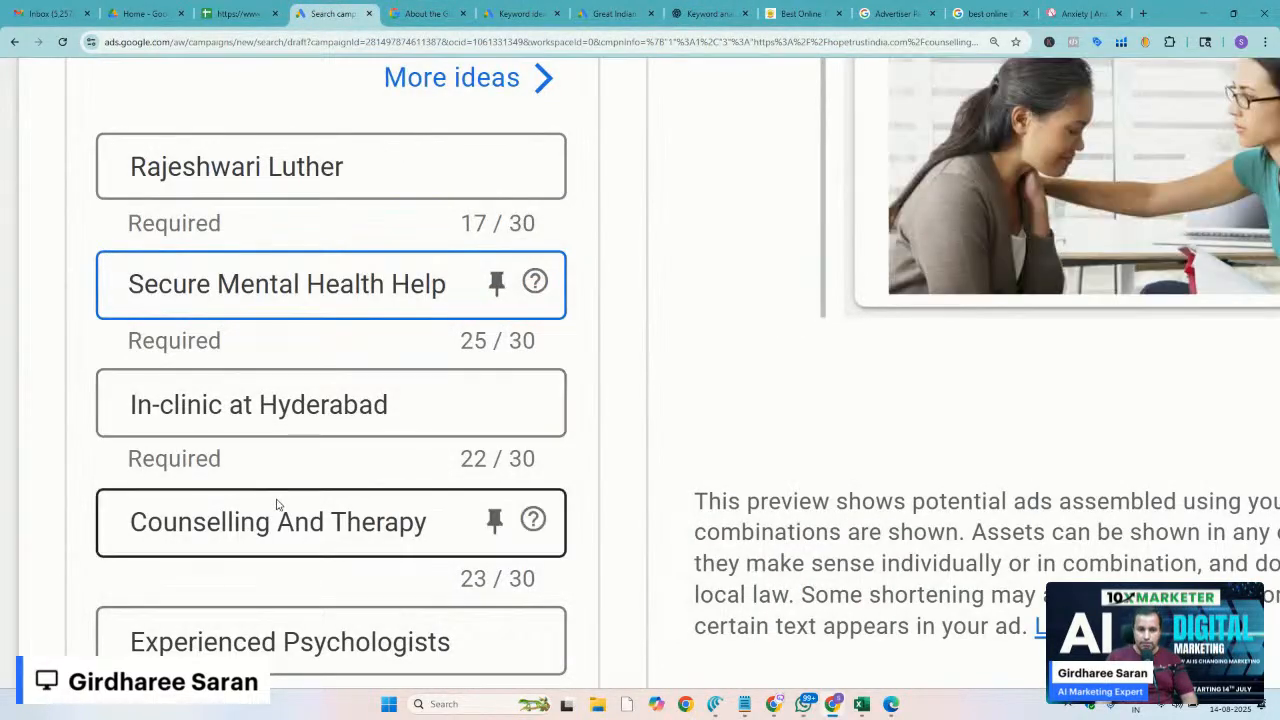
click(271, 531)
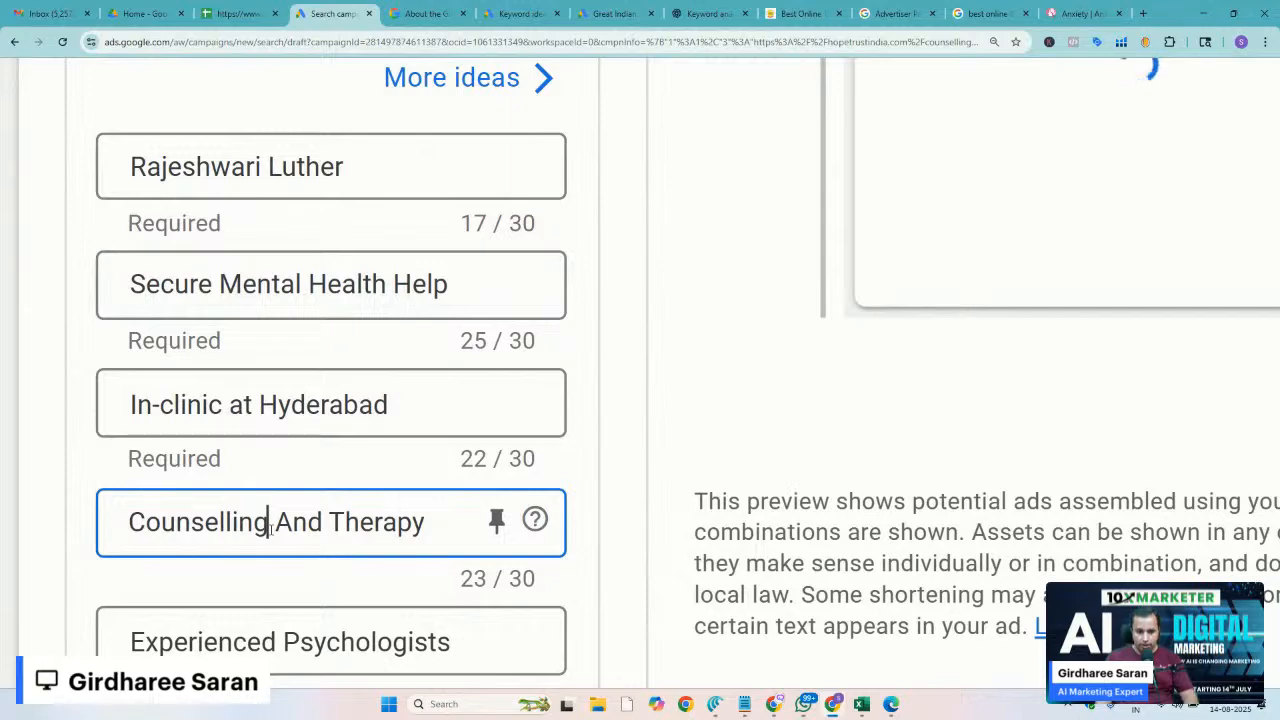
key(ctrl+a)
key(ctrl+v)
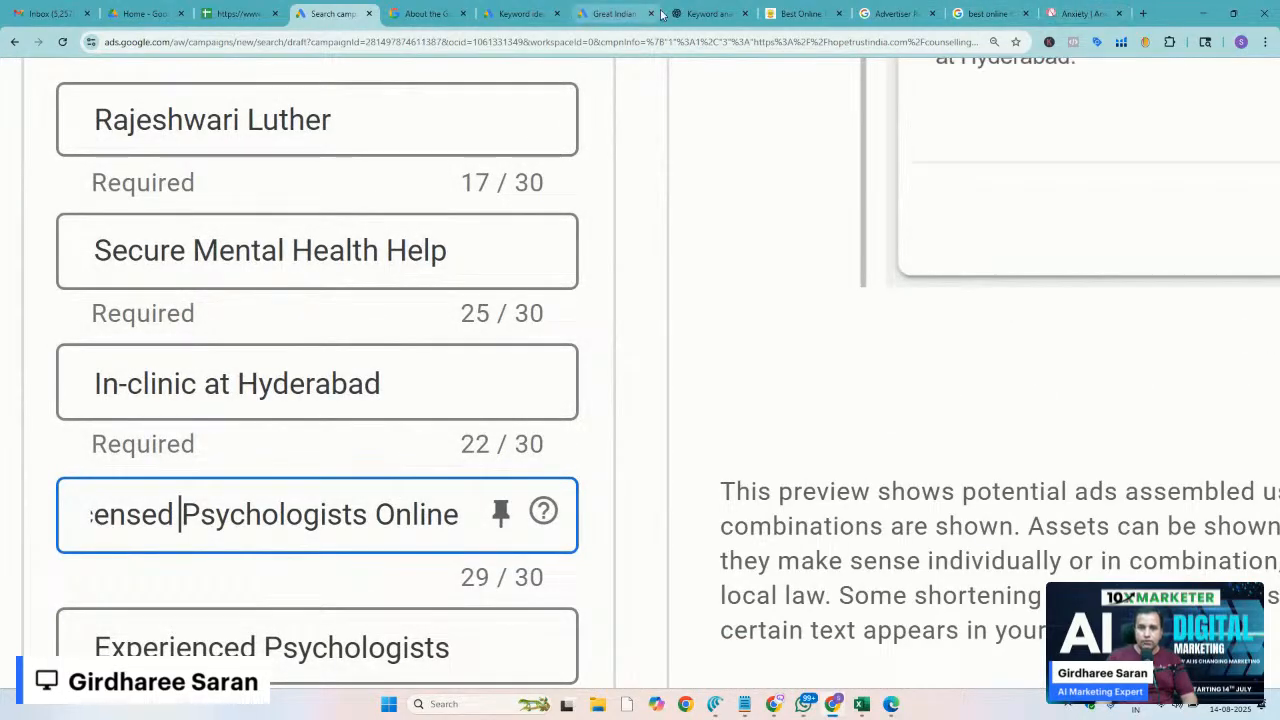
Copy "Online Support for Depression" from the ChatGPT list and replace the ad's fifth headline, "Experienced Psychologists", with it in Google Ads
click(708, 13)
scroll(478, 280, down, 2)
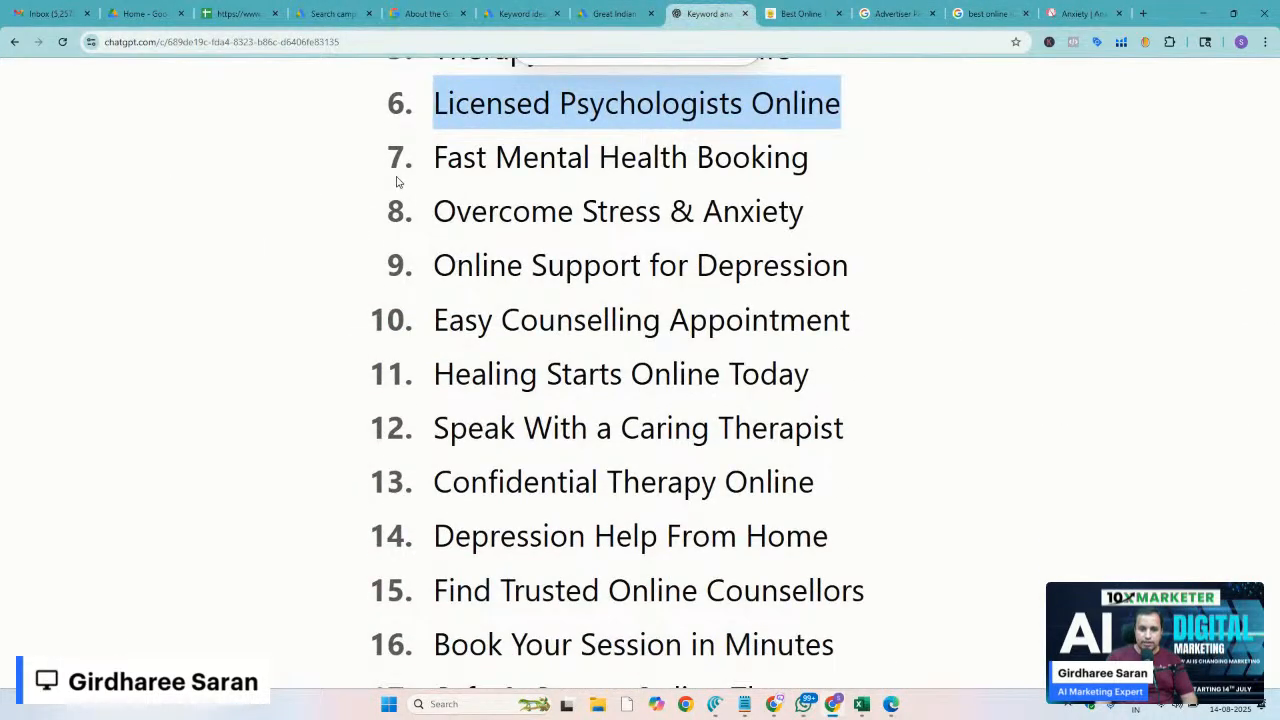
triple_click(507, 272)
key(ctrl+c)
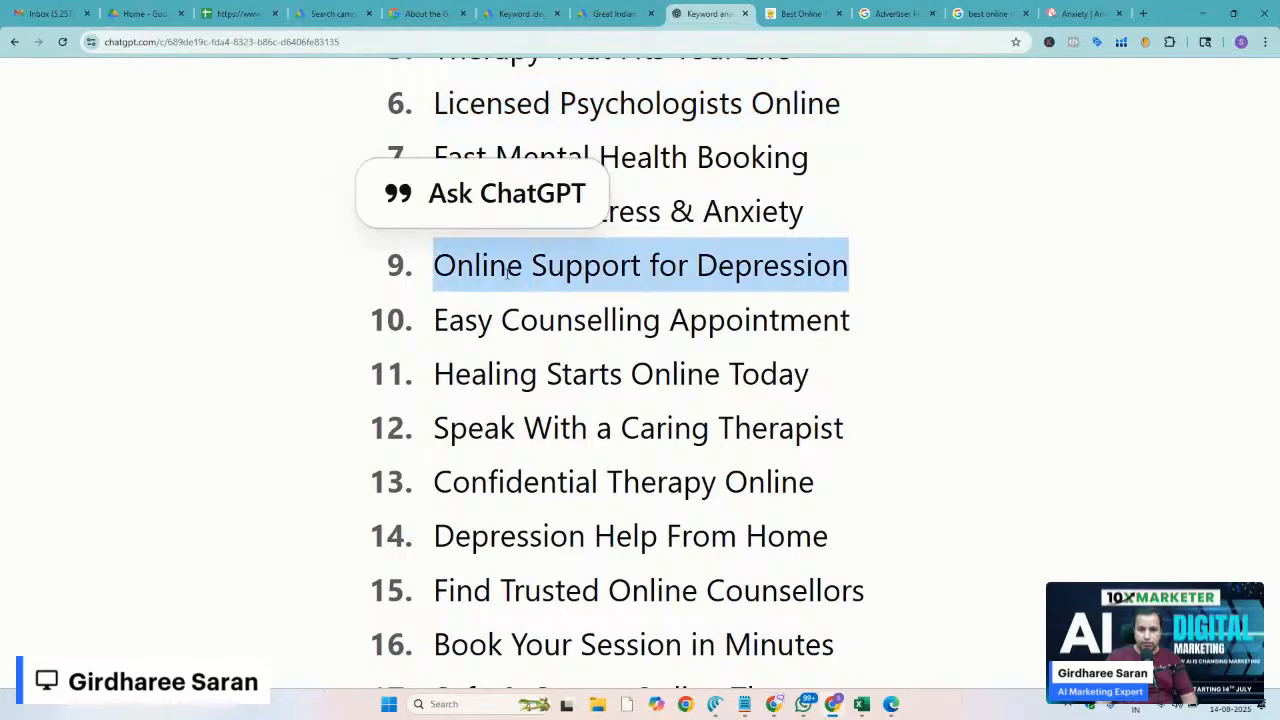
click(335, 13)
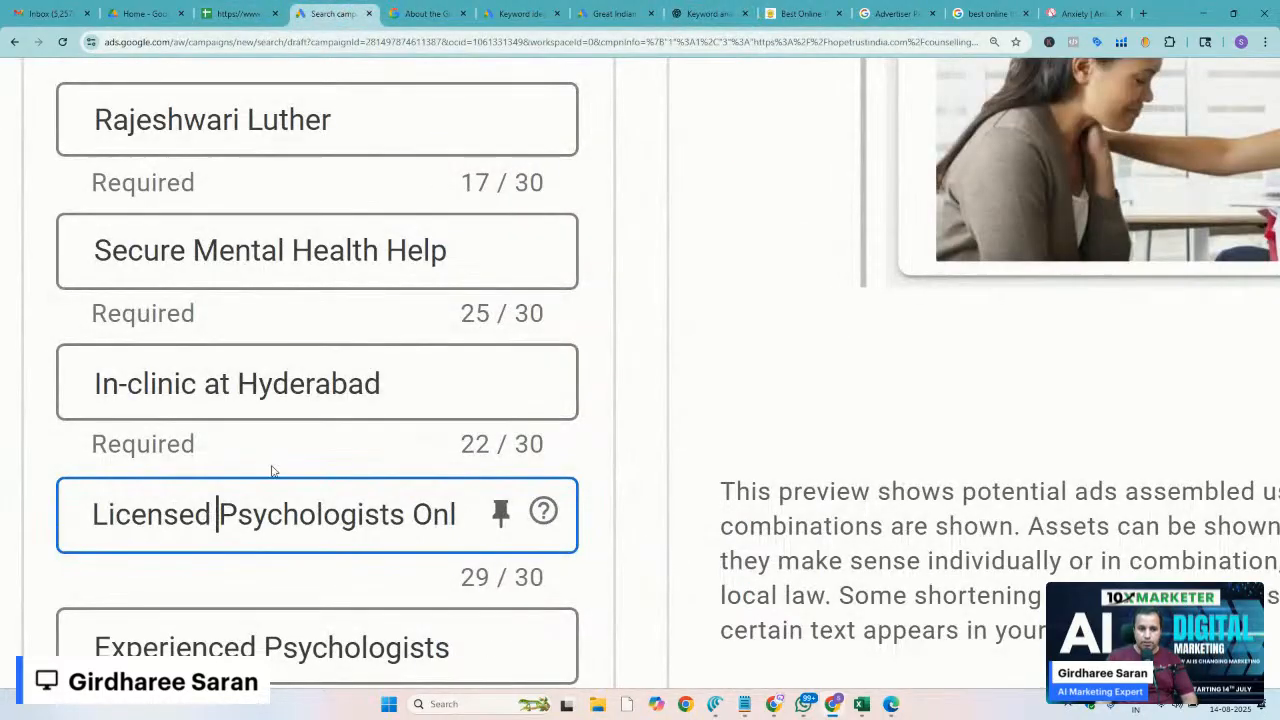
triple_click(262, 645)
key(ctrl+v)
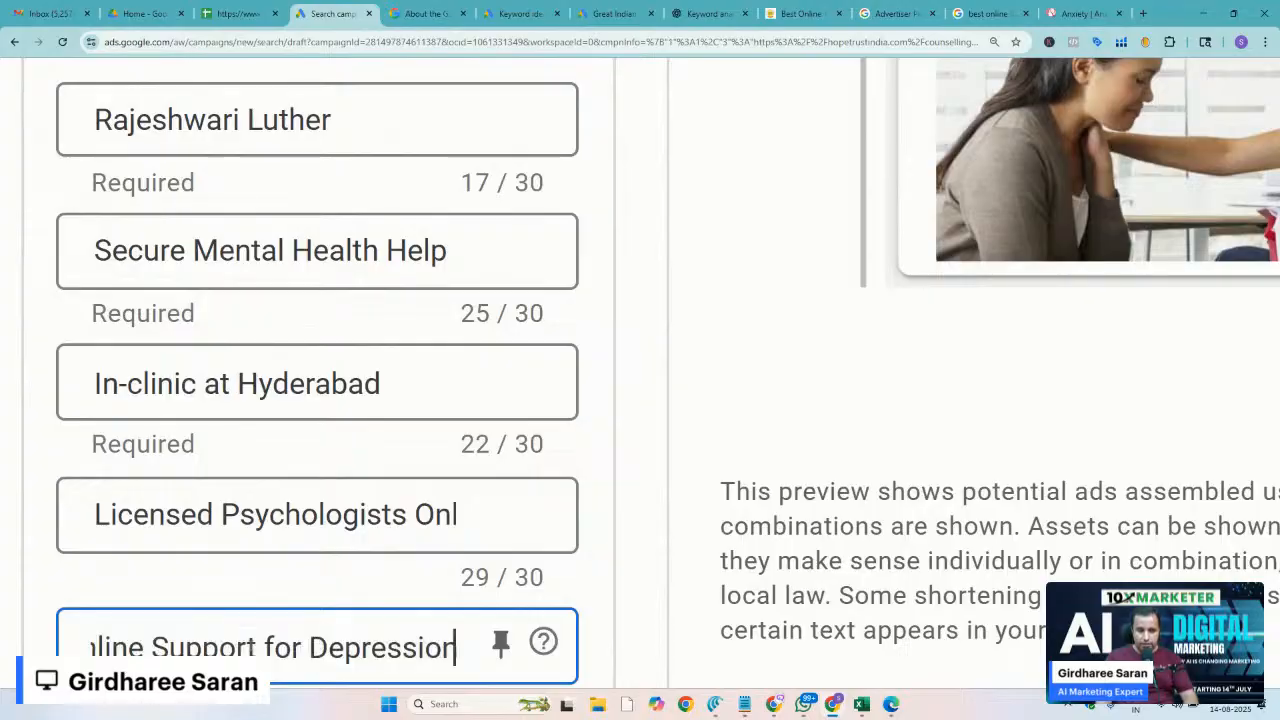
Review the updated headlines with their character counts, the ad preview combinations and the existing descriptions
click(218, 515)
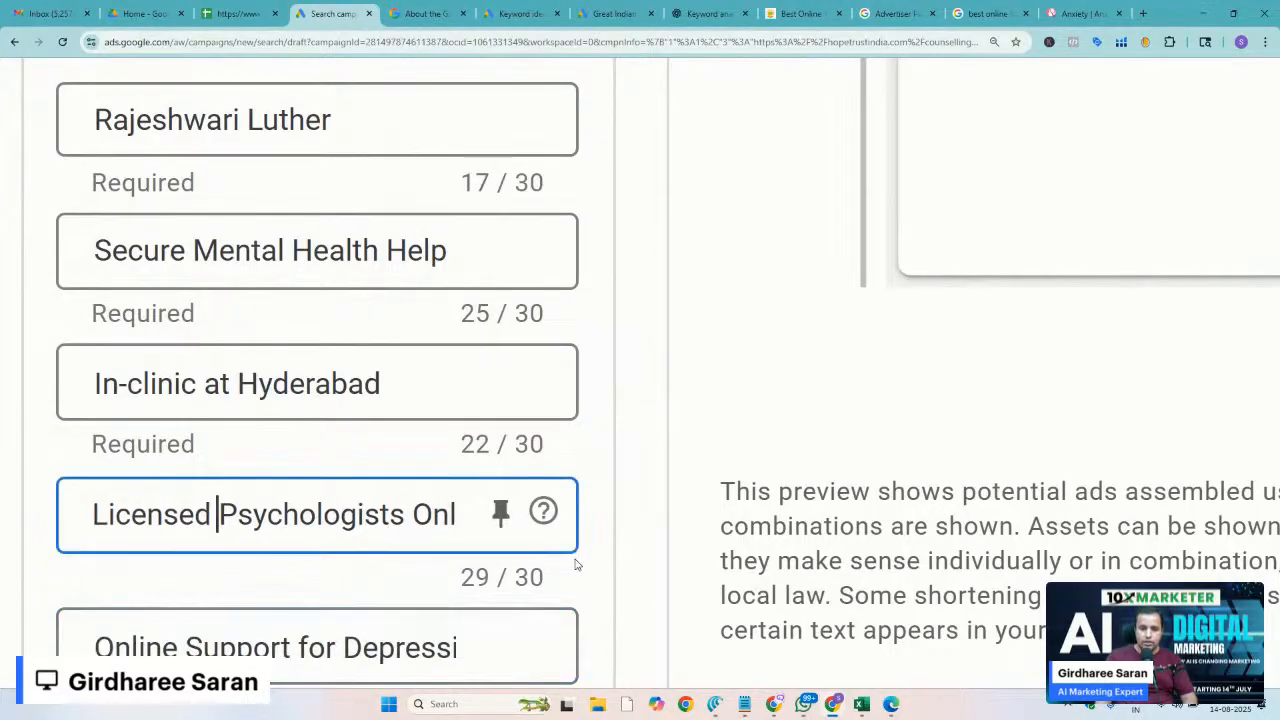
scroll(576, 564, down, 5)
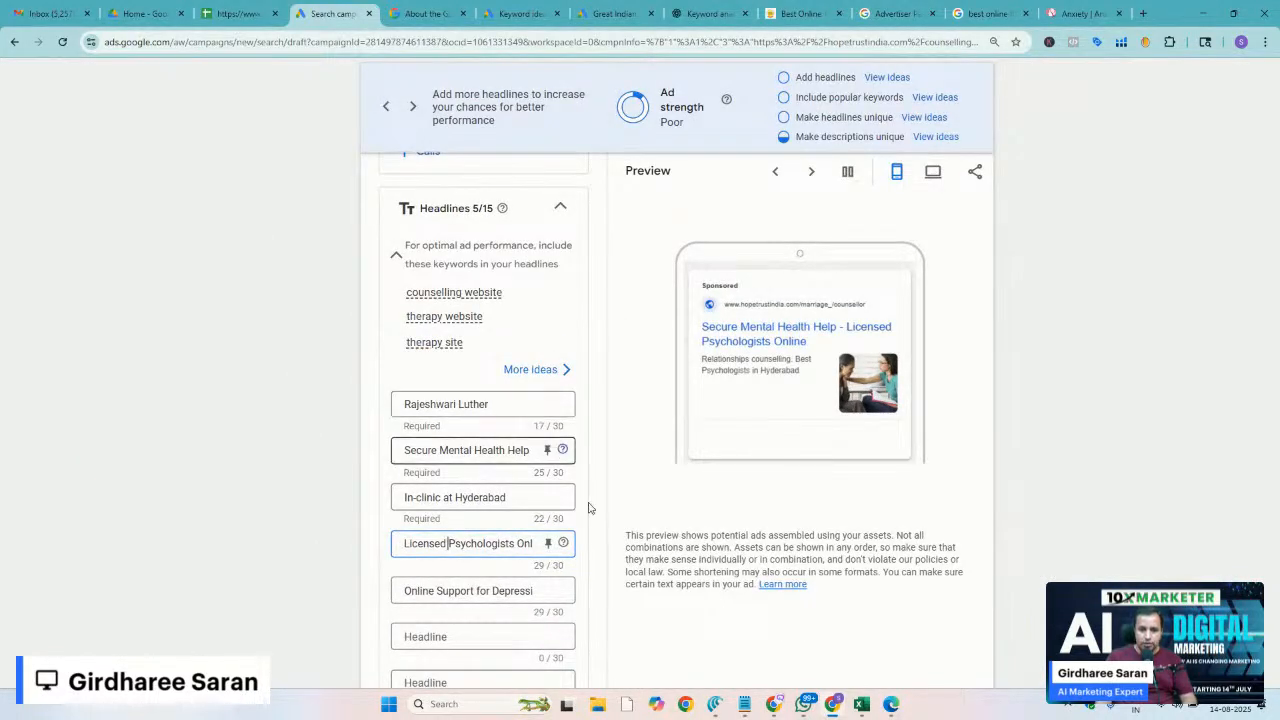
key(End)
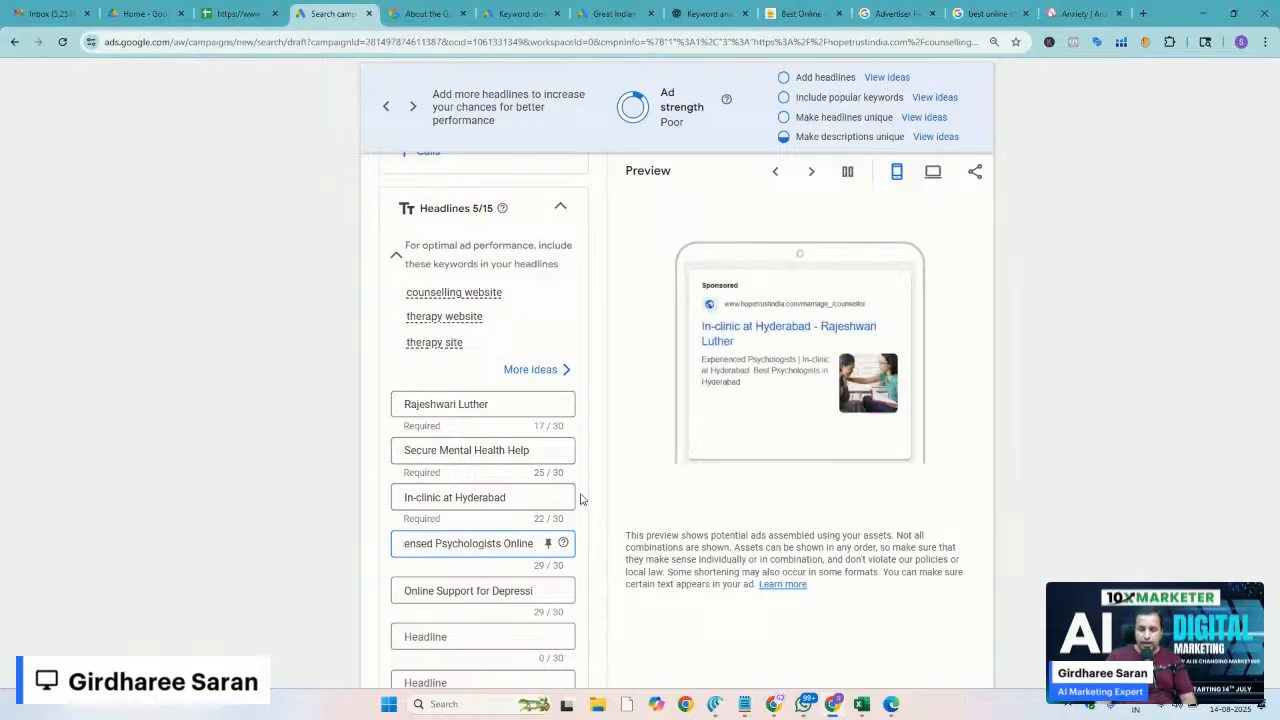
scroll(580, 497, up, 3)
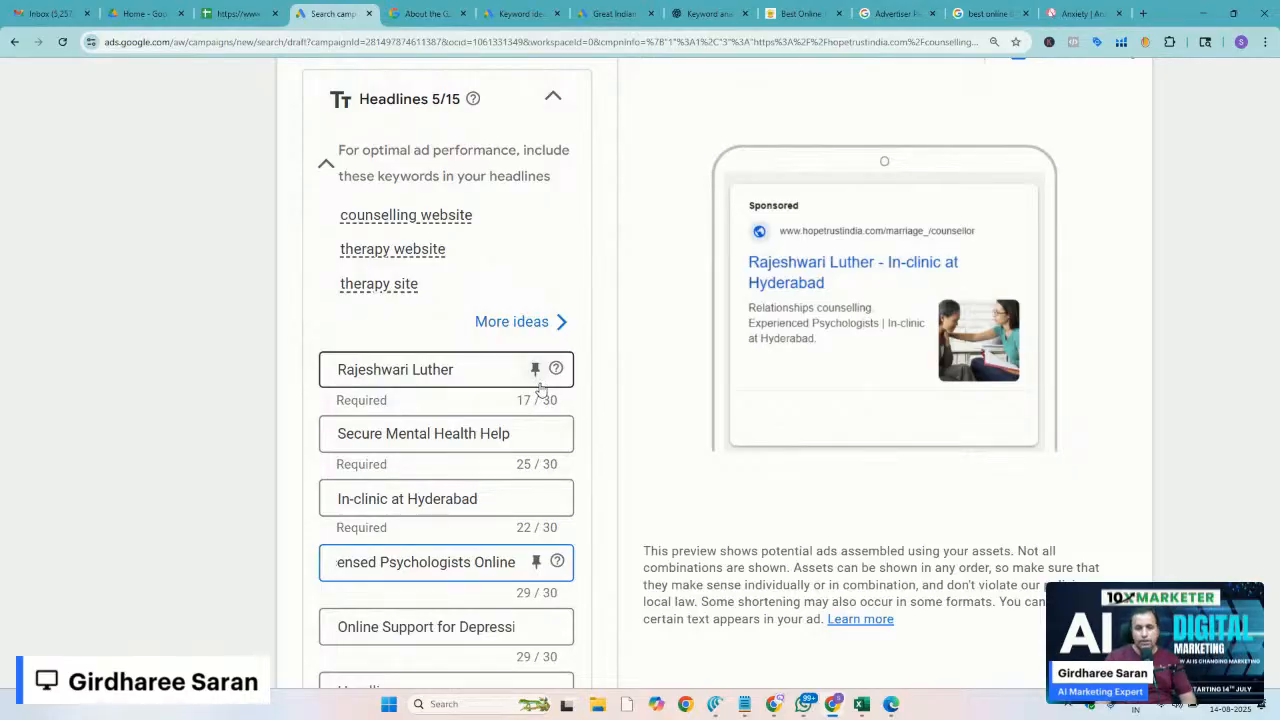
click(610, 404)
scroll(610, 404, down, 3)
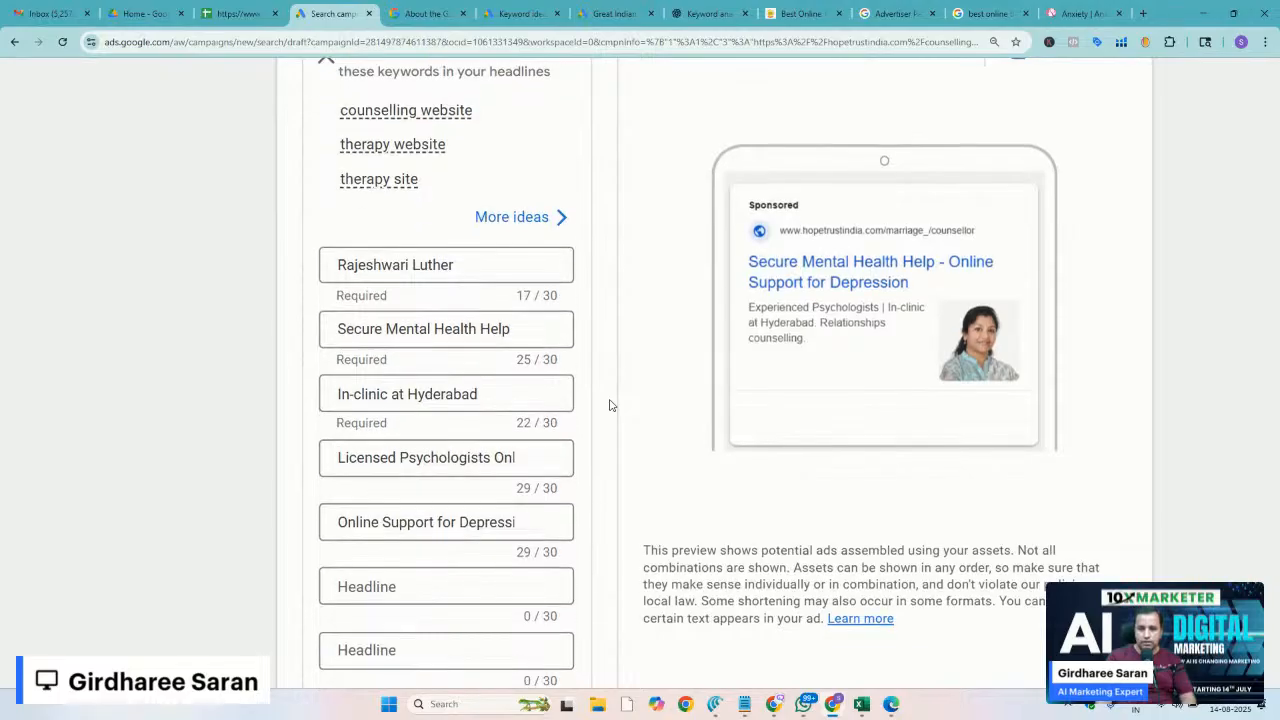
scroll(610, 404, down, 3)
key(ctrl+minus)
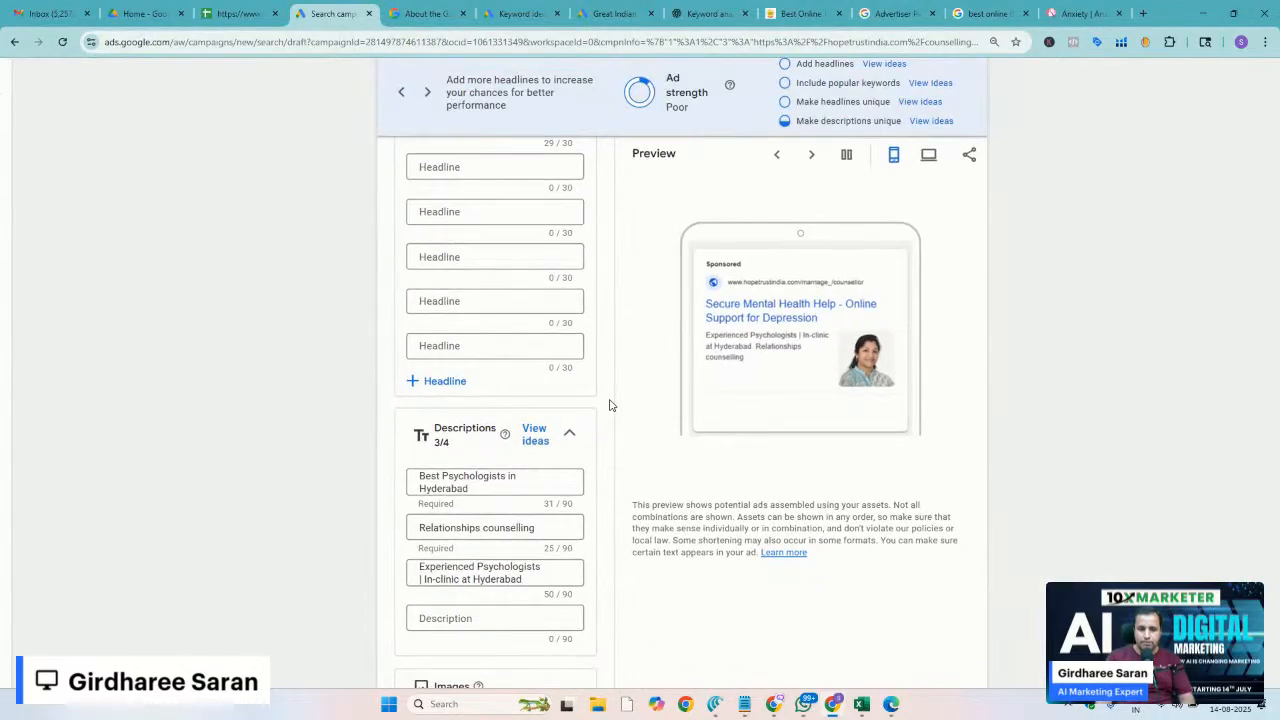
key(ctrl+plus)
key(ctrl+plus)
key(ctrl+plus)
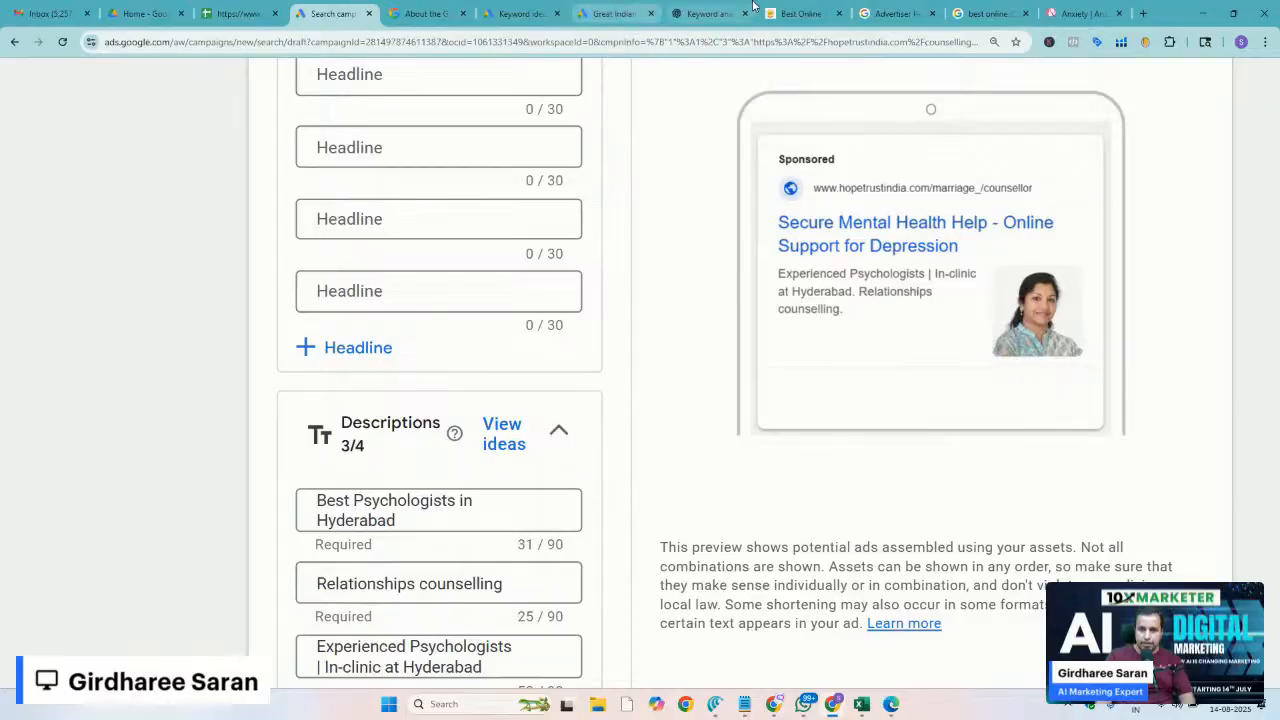
Switch to the ChatGPT conversation and draft a prompt asking for 3 descriptions that affirm the promise made in the headline
click(710, 13)
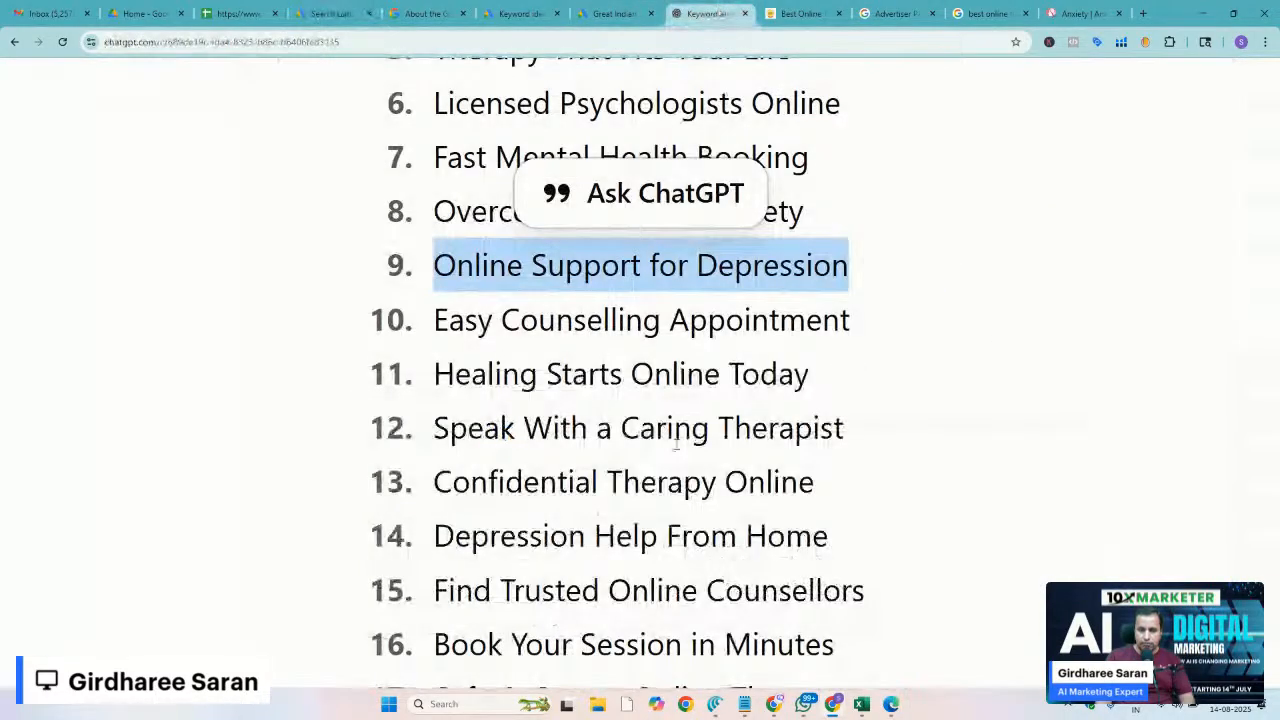
key(ctrl+0)
scroll(675, 446, down, 2)
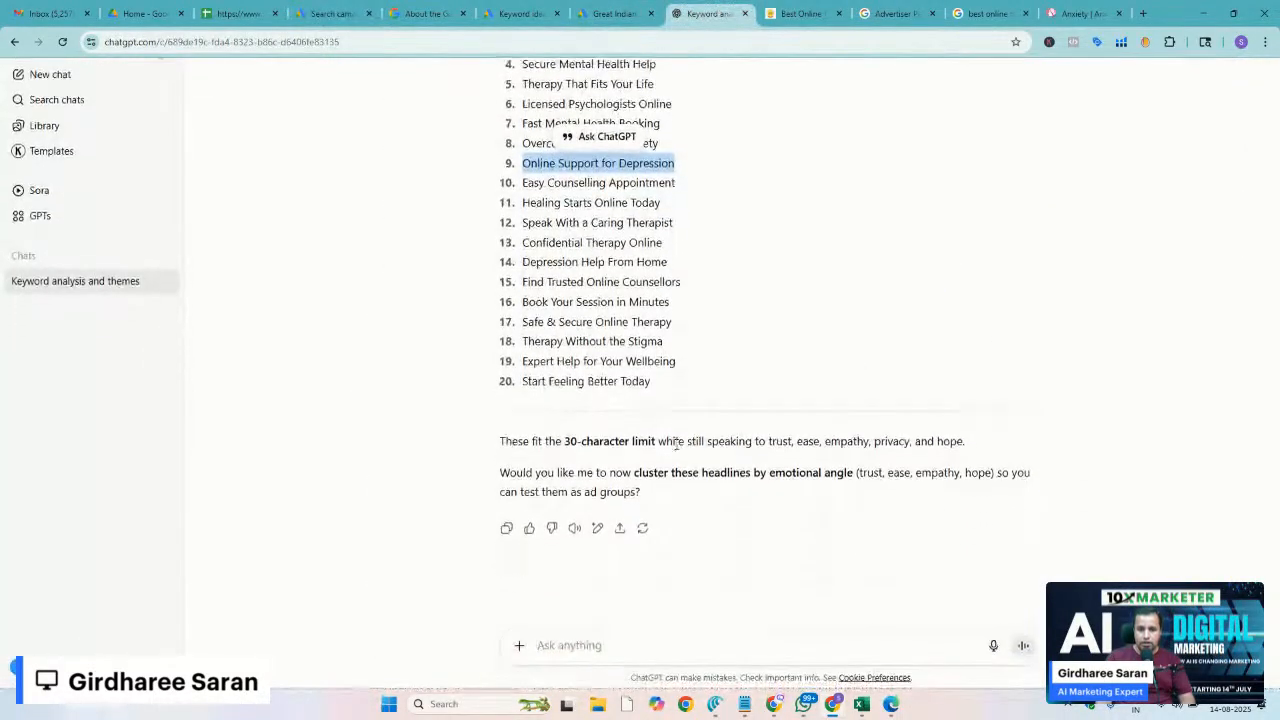
scroll(631, 653, up, 5)
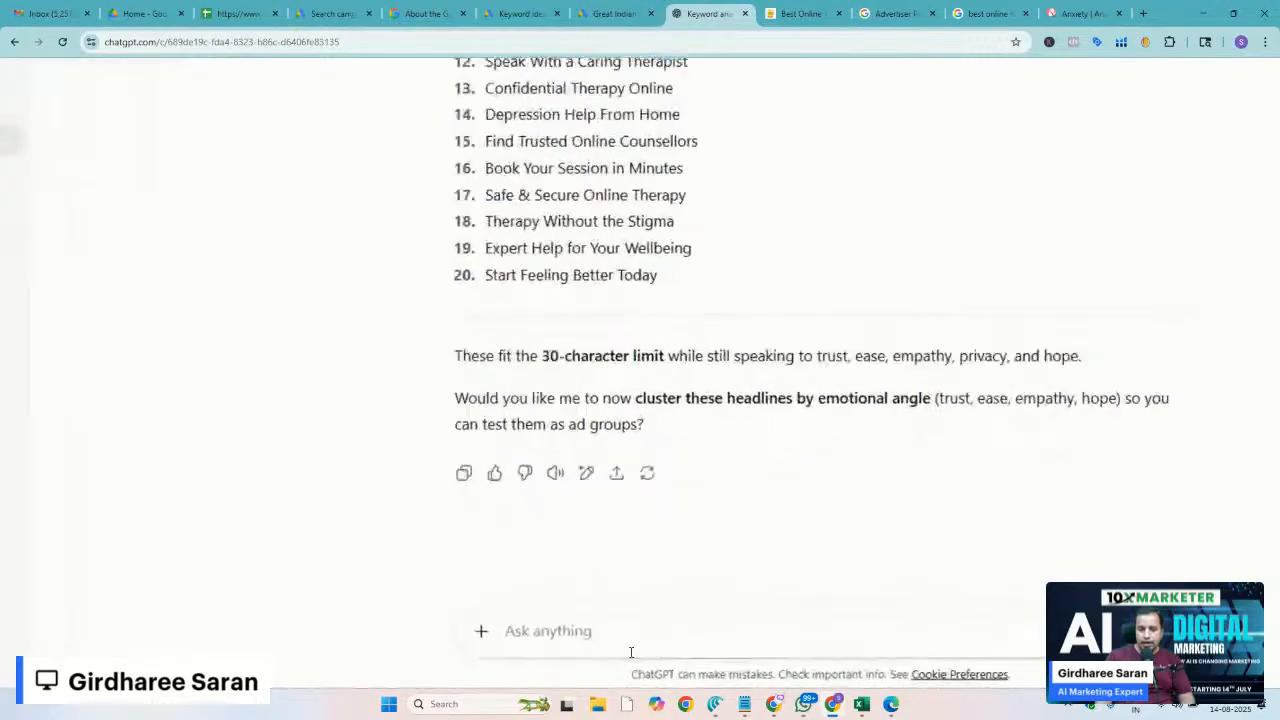
click(563, 612)
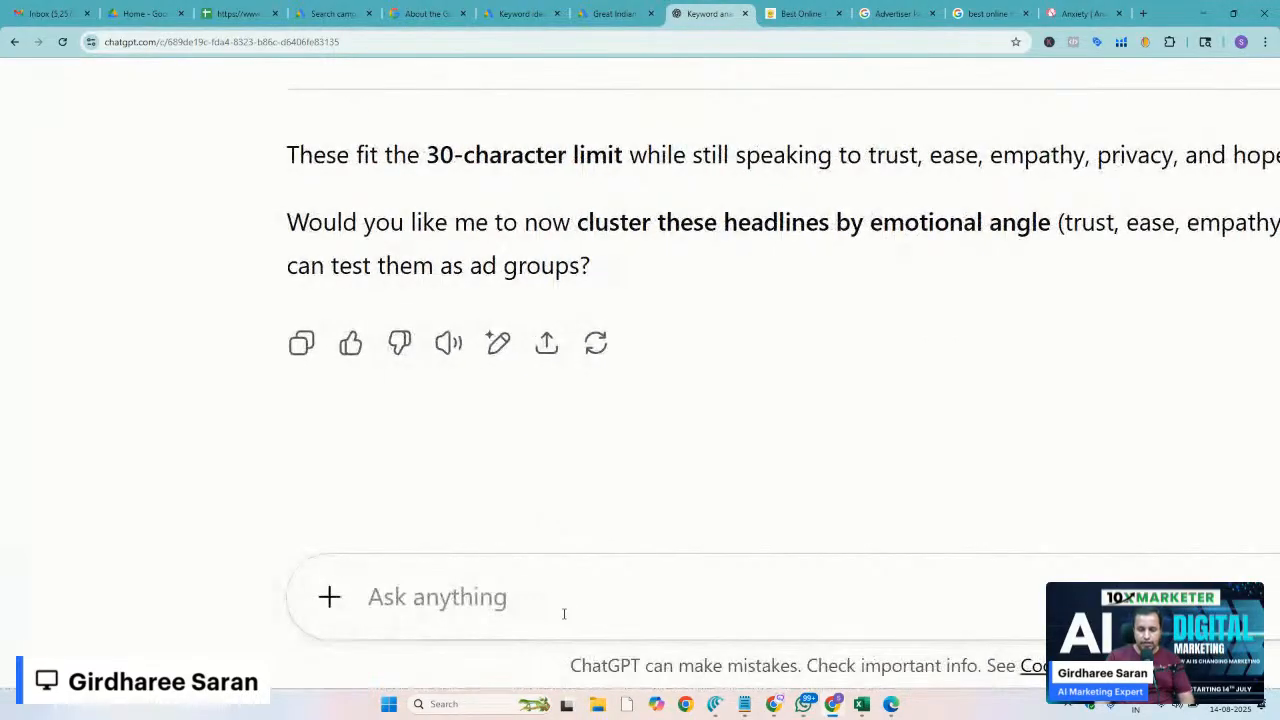
text(Give me )
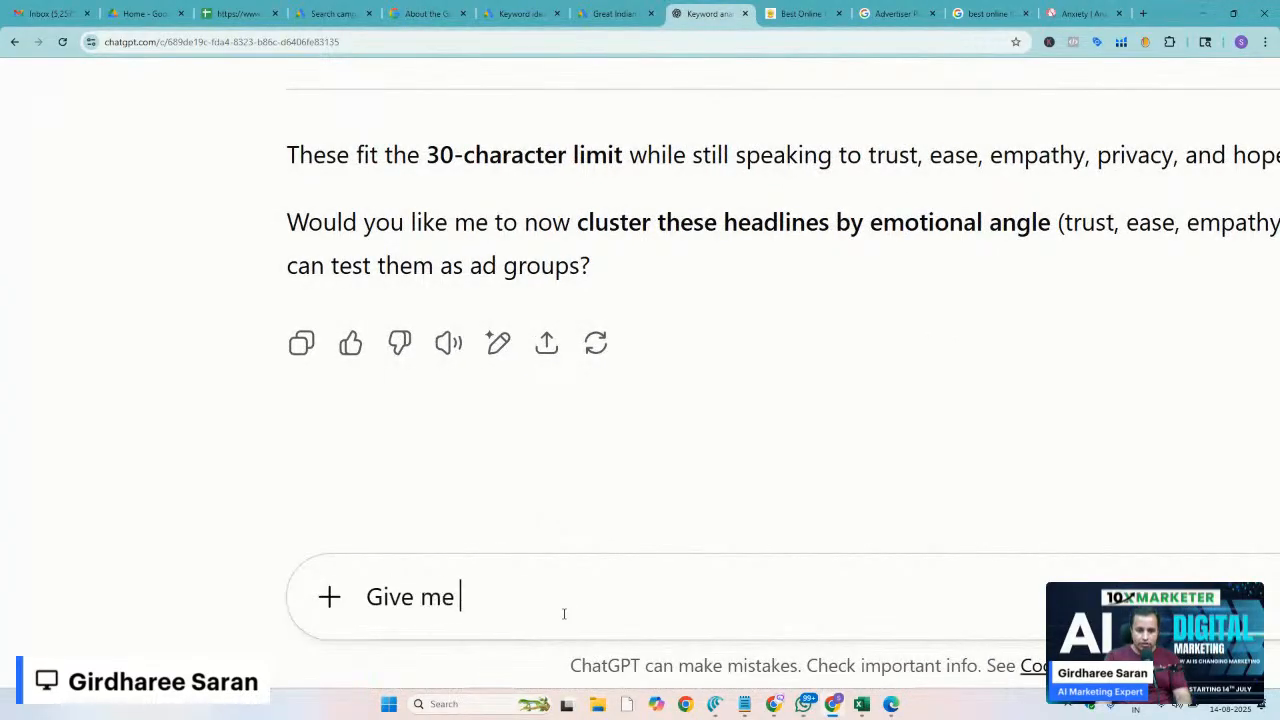
text(3 descritpin)
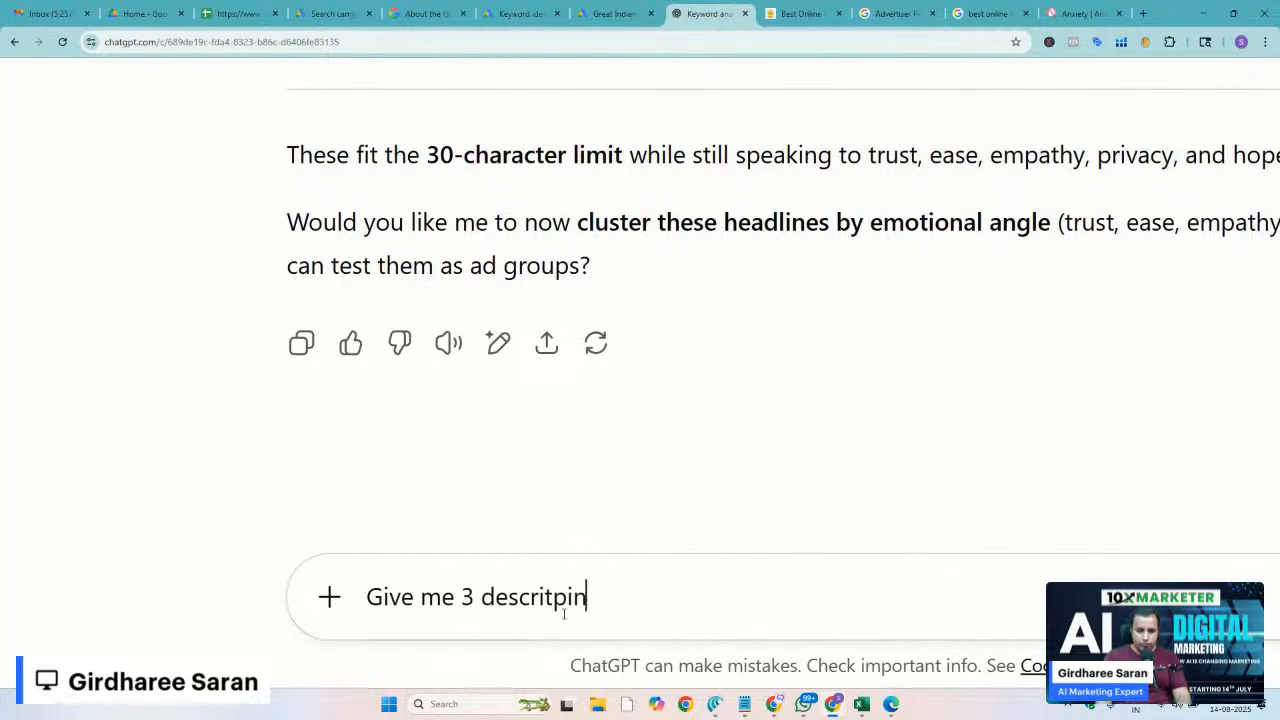
key(BackSpace)
key(BackSpace)
key(BackSpace)
key(BackSpace)
text(ptions tha)
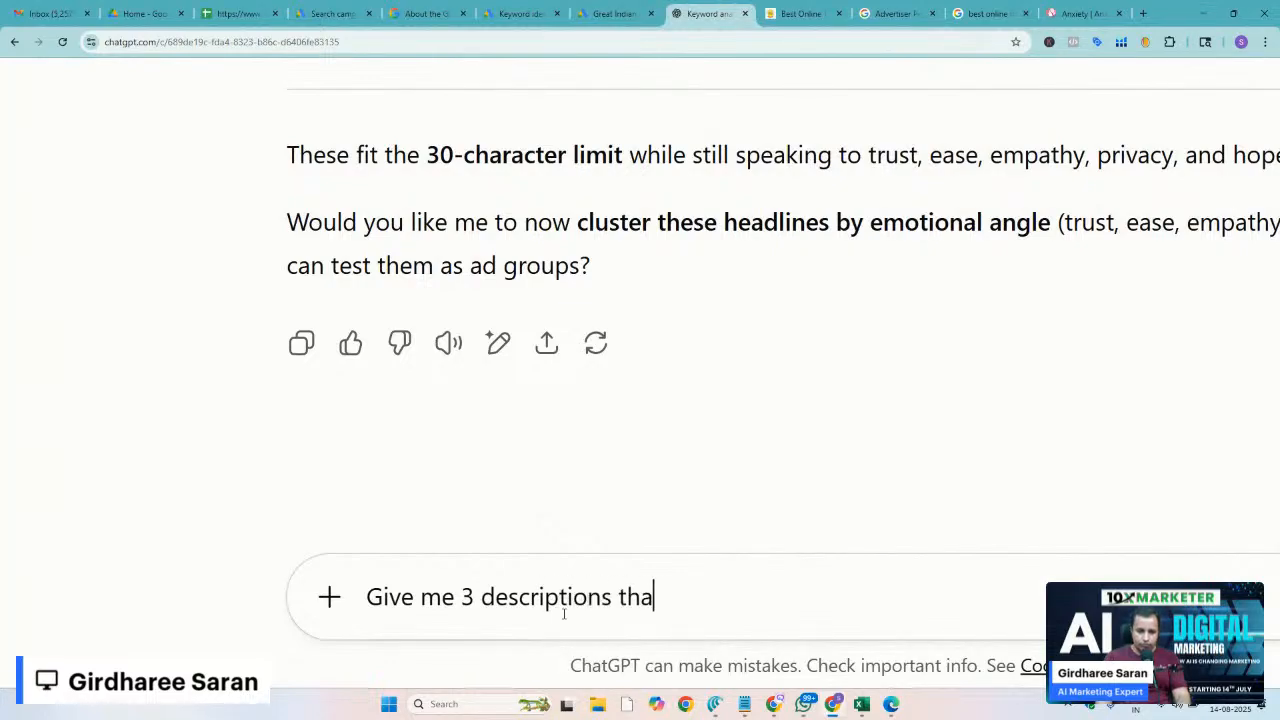
text(t aff)
text(ms the promise)
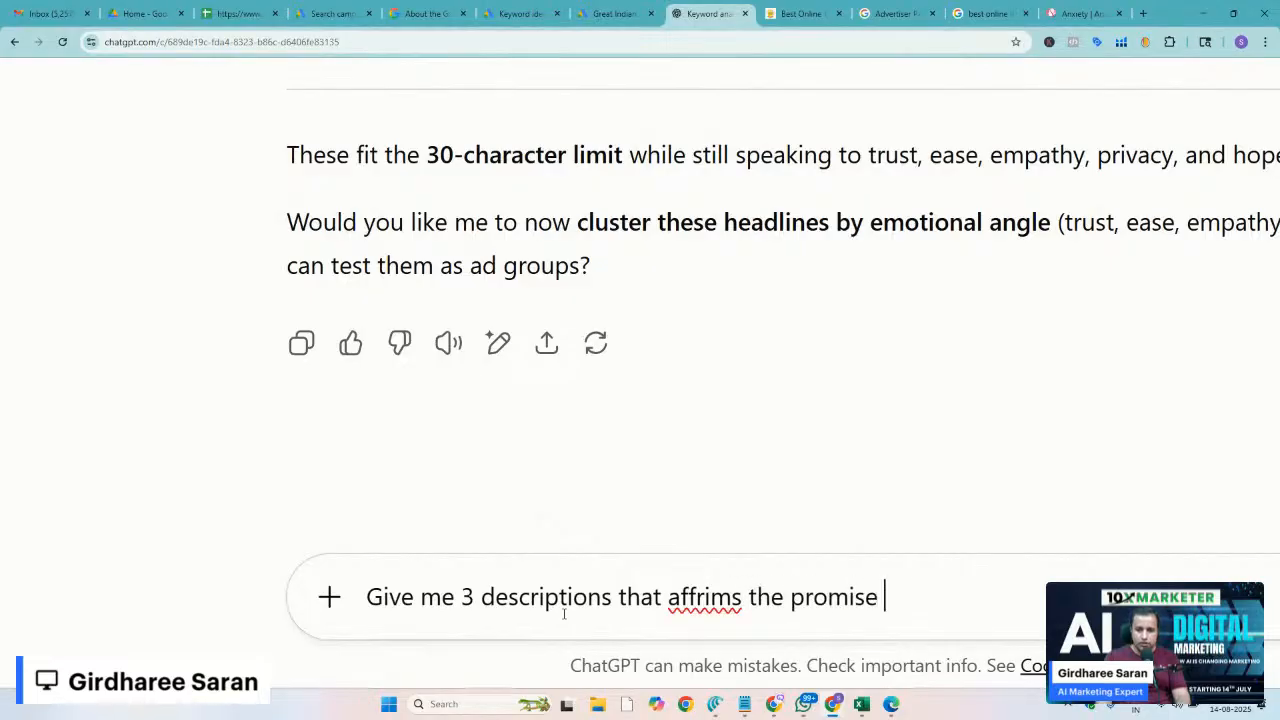
text( IN m)
key(BackSpace)
key(BackSpace)
key(BackSpace)
text(made in)
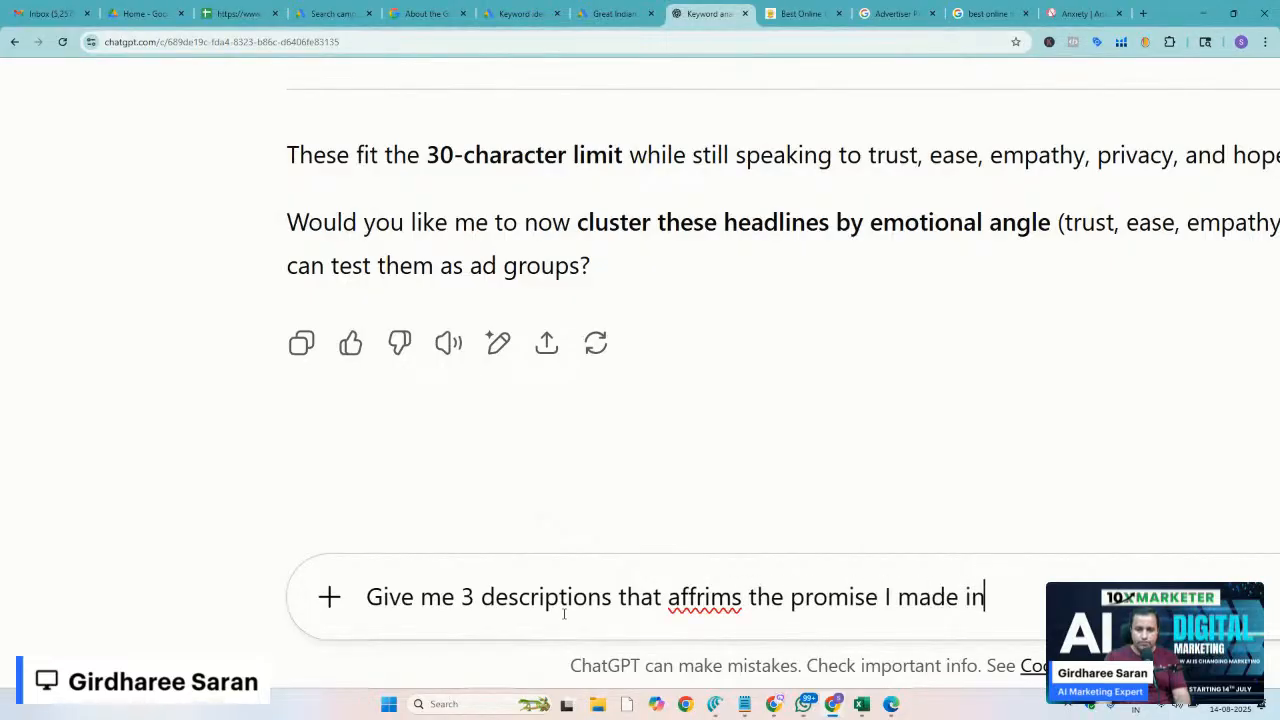
text( the h)
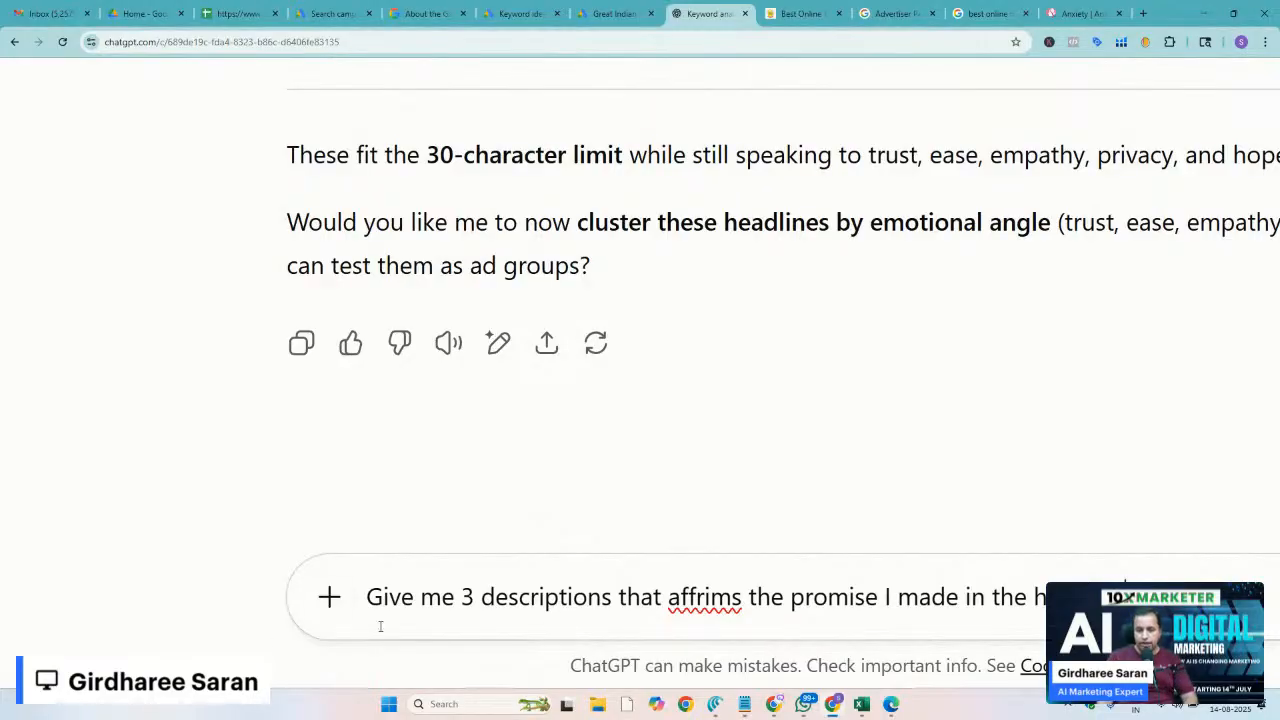
Correct the misspelled word "affrims" in the drafted prompt to "affirms"
right_click(705, 600)
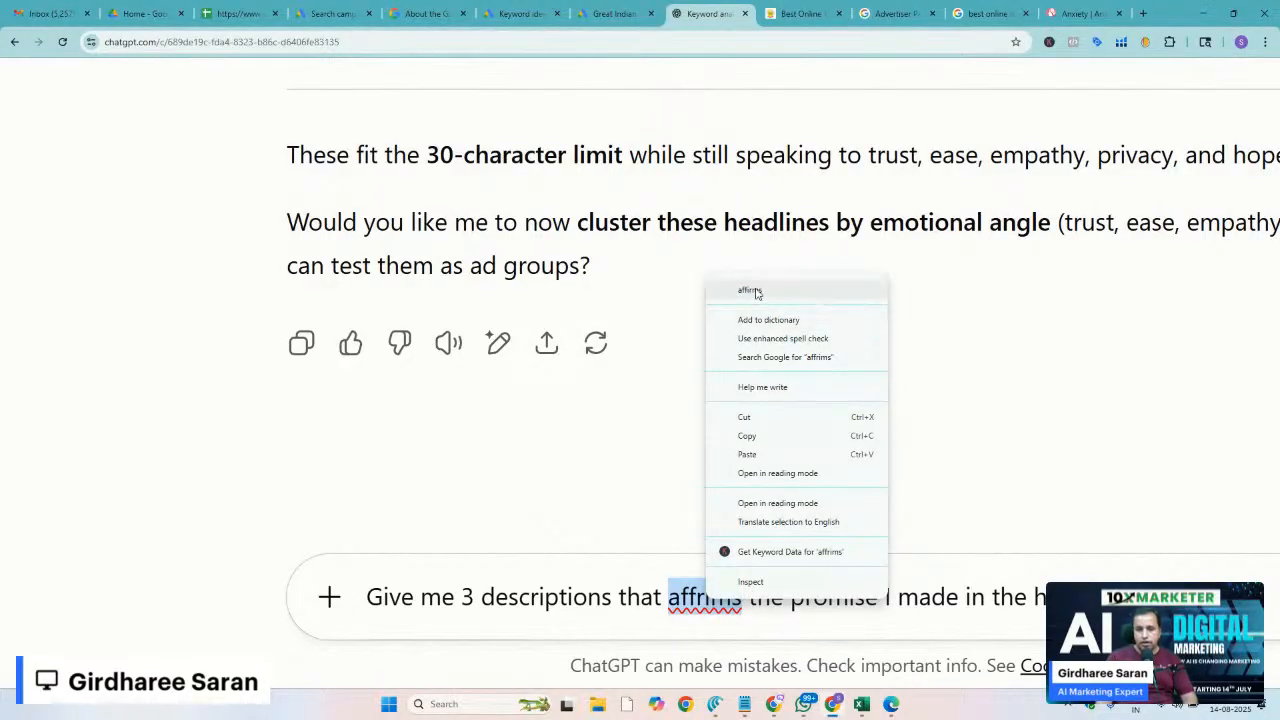
click(756, 288)
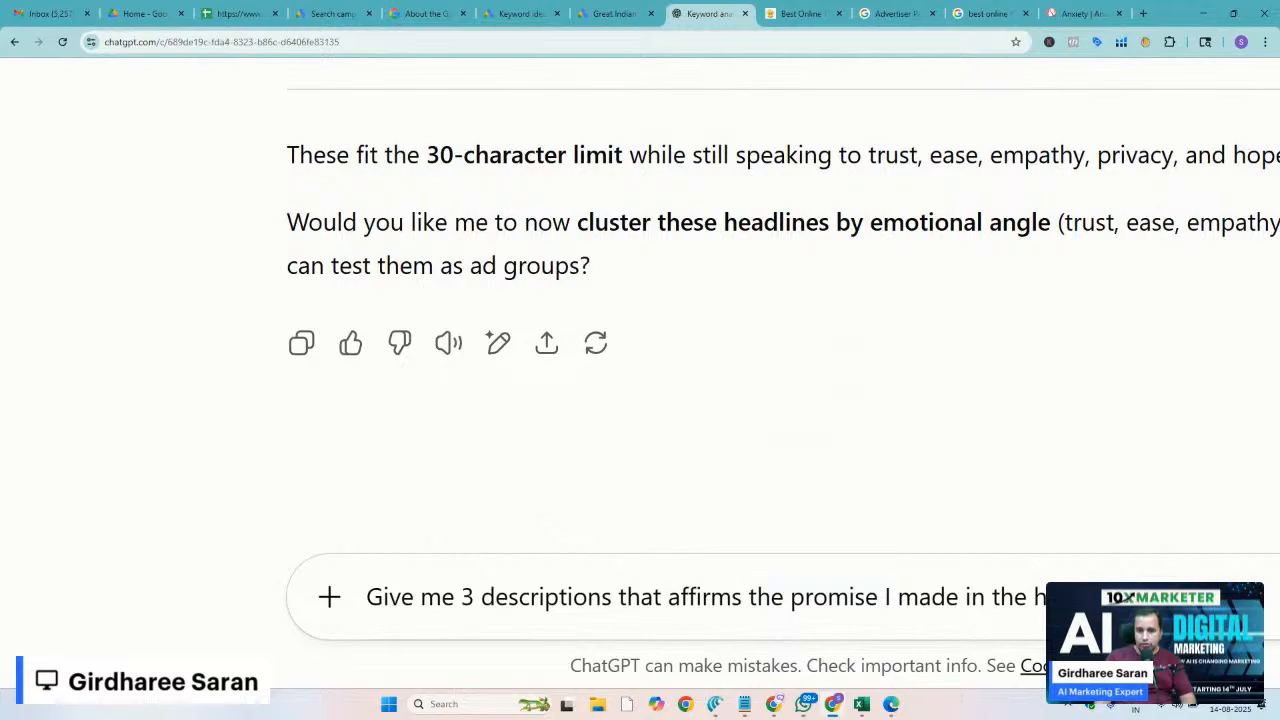
key(ctrl+minus)
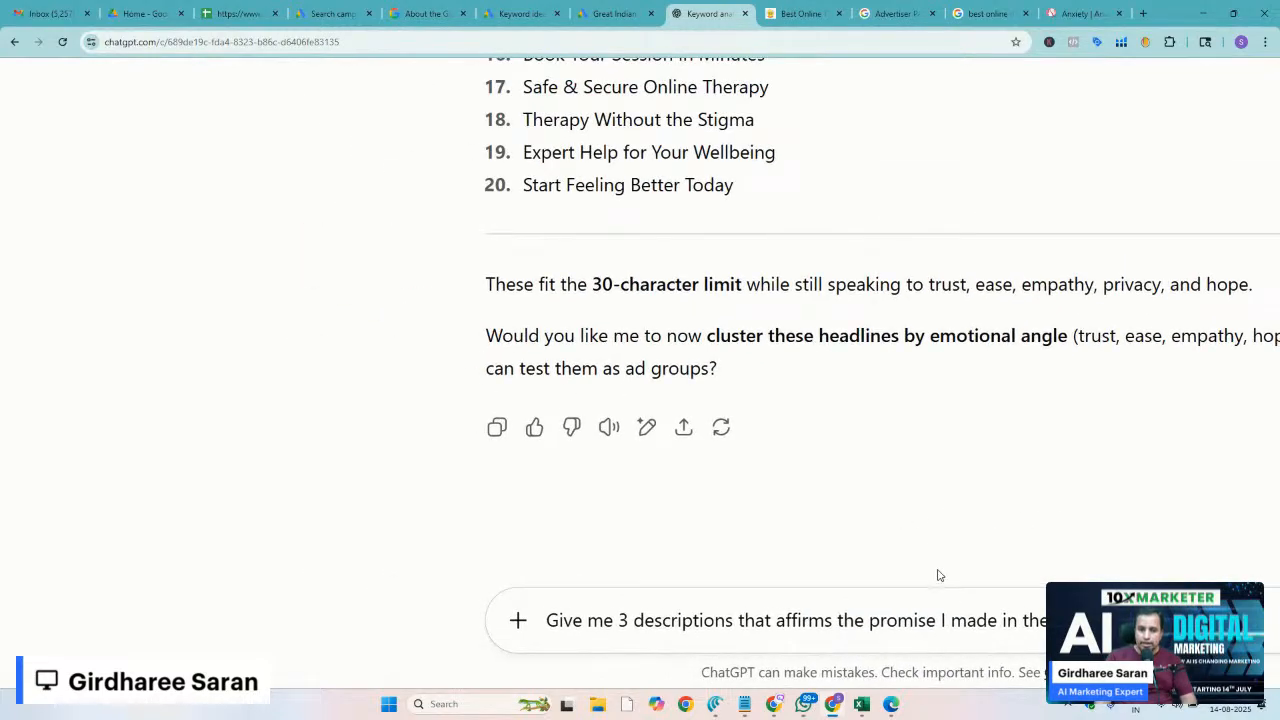
scroll(938, 580, right, 1)
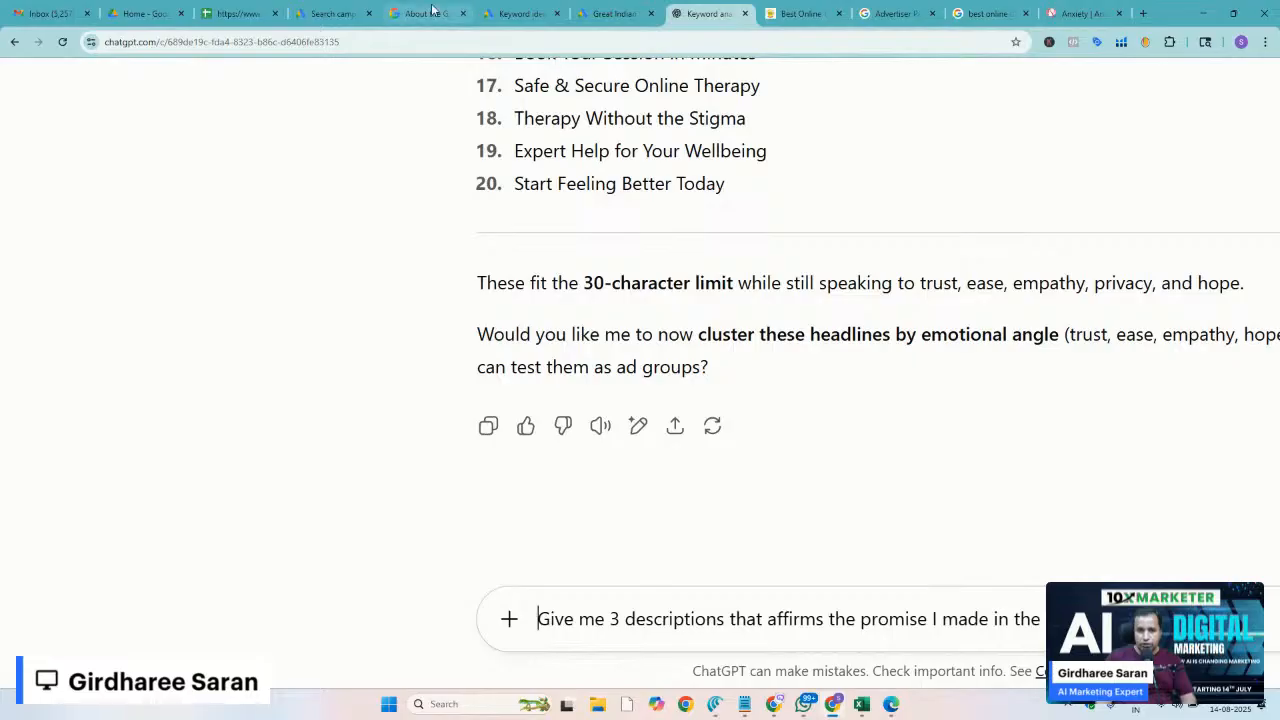
Switch to the Google Ads campaign draft and check which headlines the ad already contains
click(510, 13)
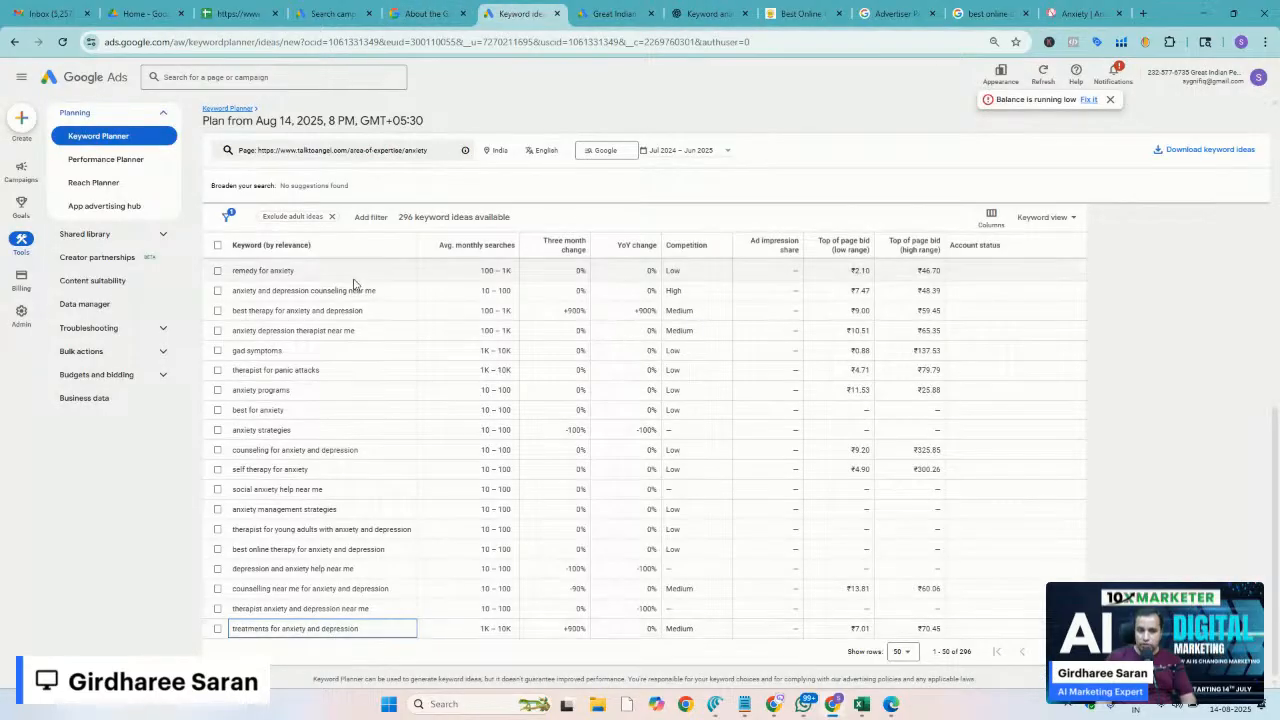
click(348, 15)
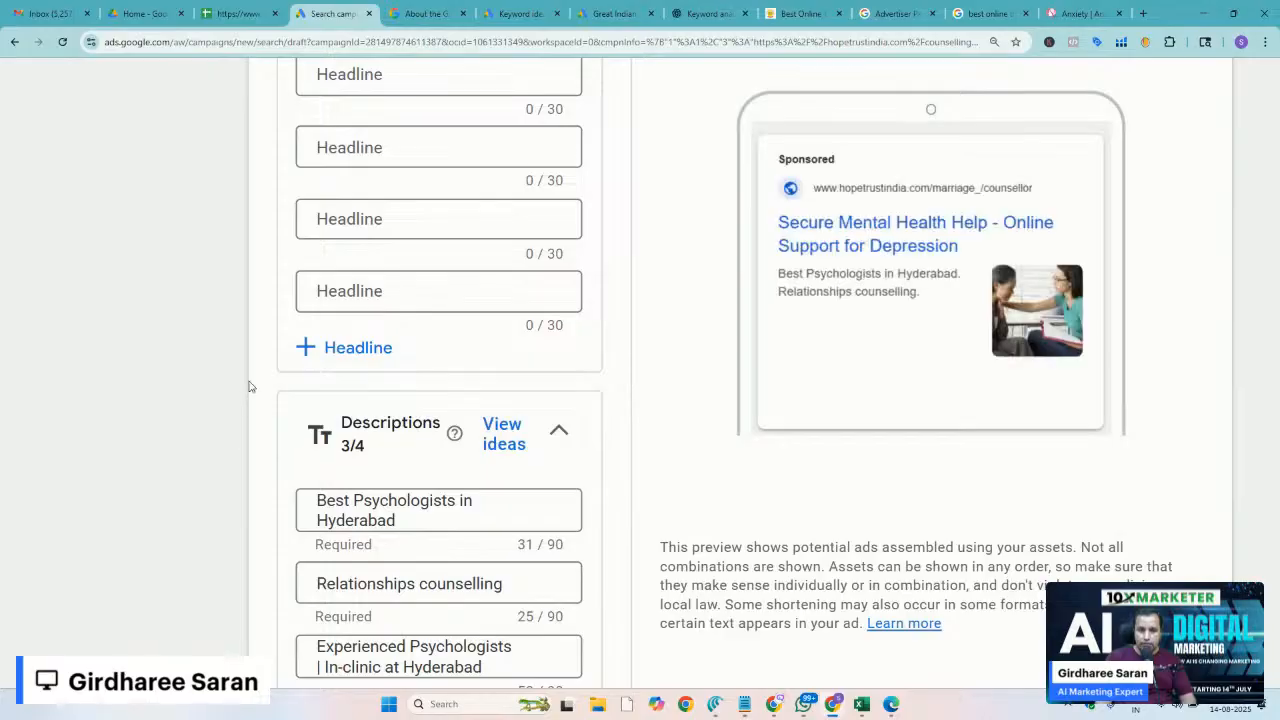
scroll(246, 380, up, 2)
scroll(394, 248, up, 4)
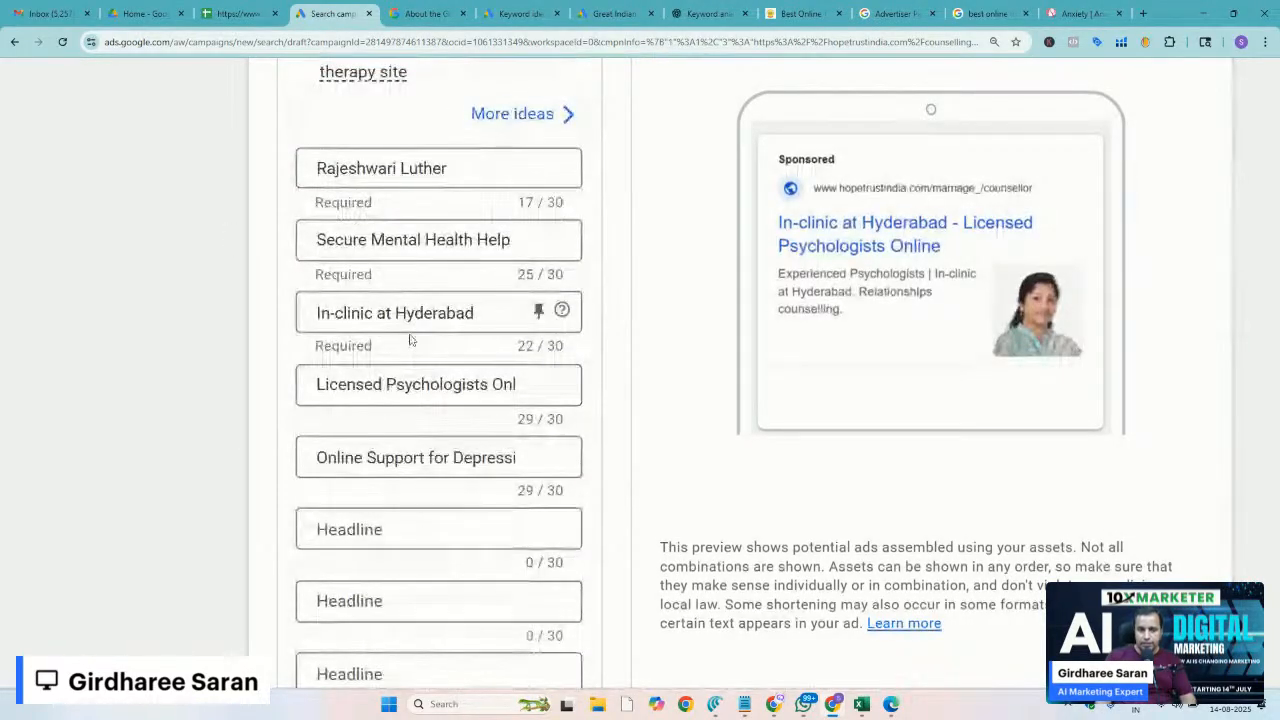
Return to ChatGPT and begin the drafted prompt with the sentence "I have used these 20 headline only out of all suggest."
click(703, 8)
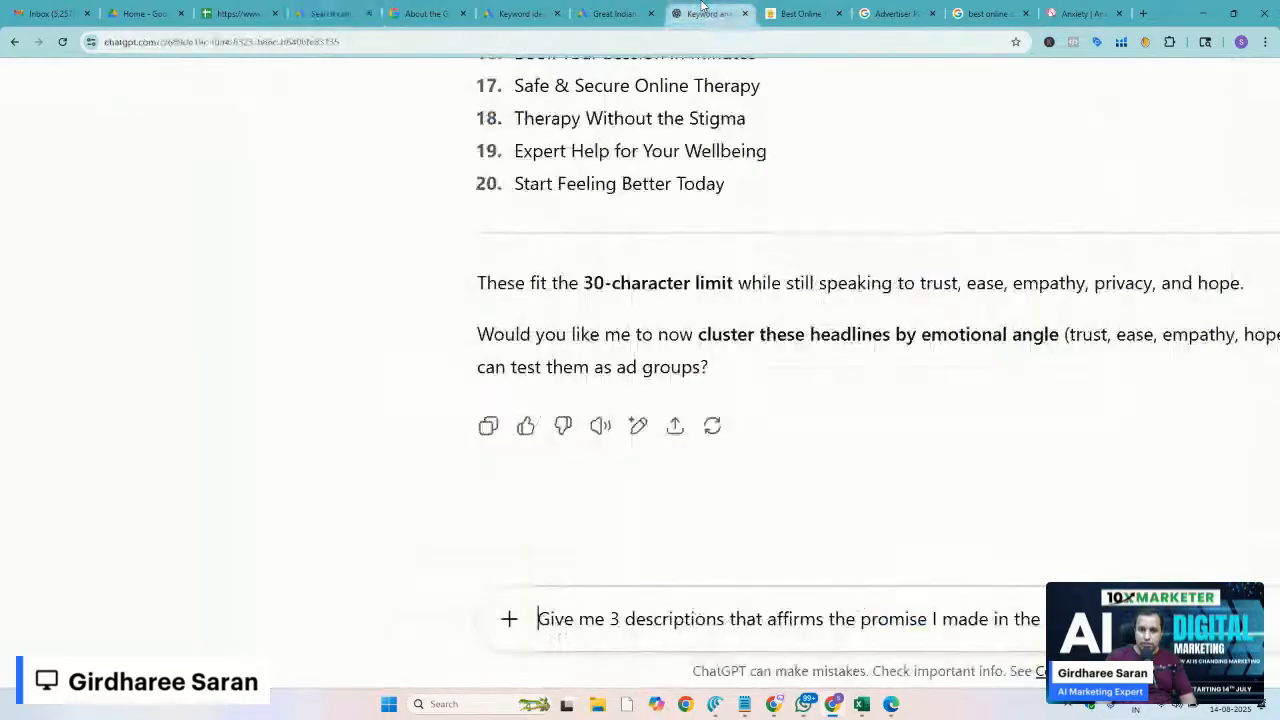
text(S)
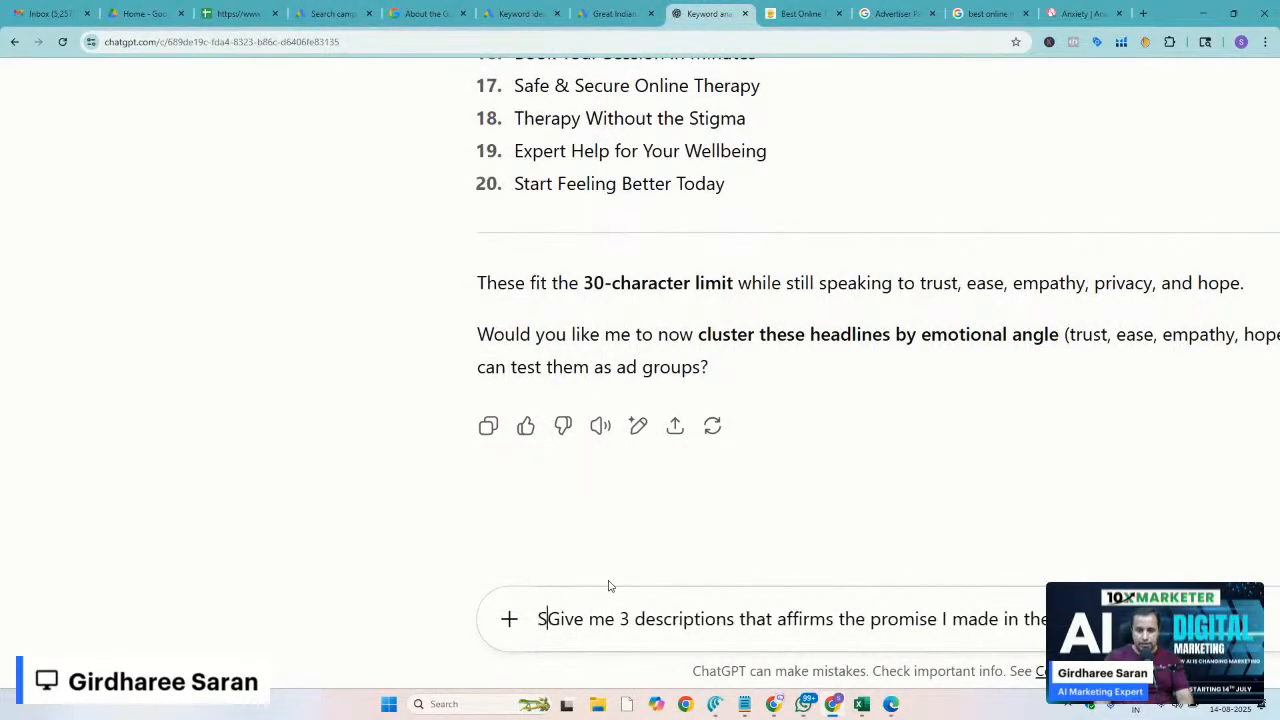
text(ay)
key(BackSpace)
key(BackSpace)
key(BackSpace)
text(I hav)
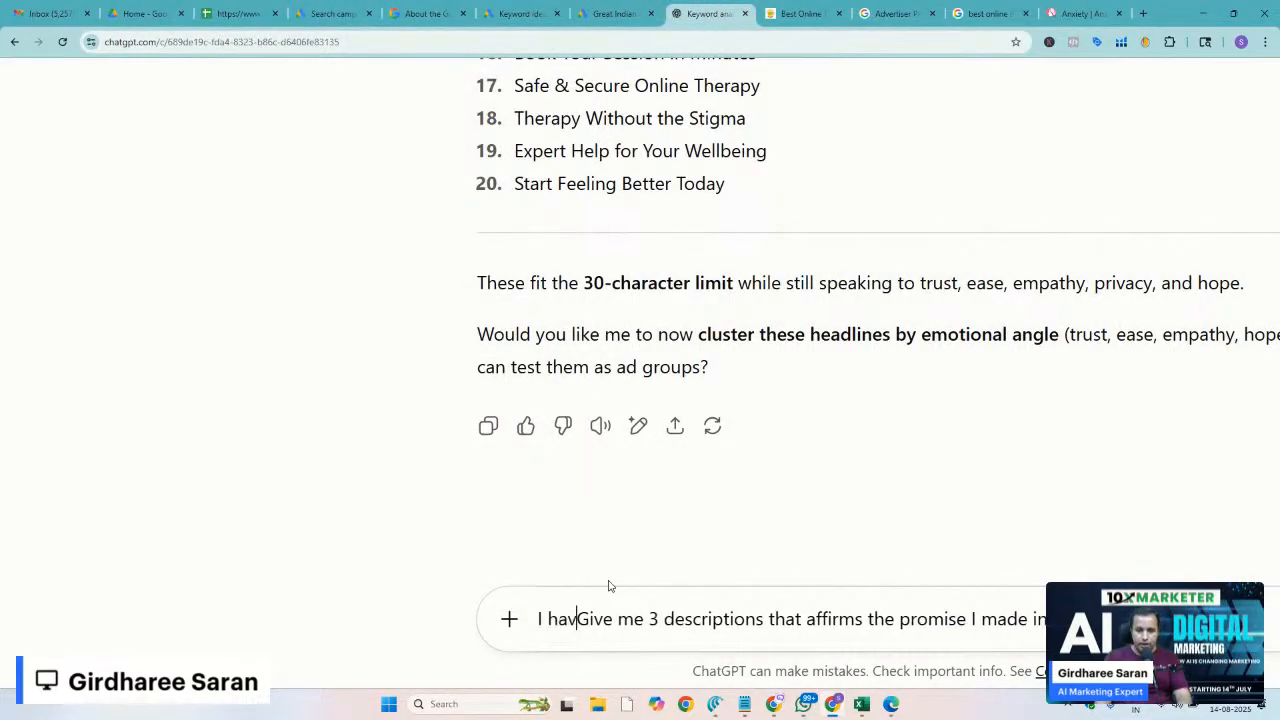
text(e used these )
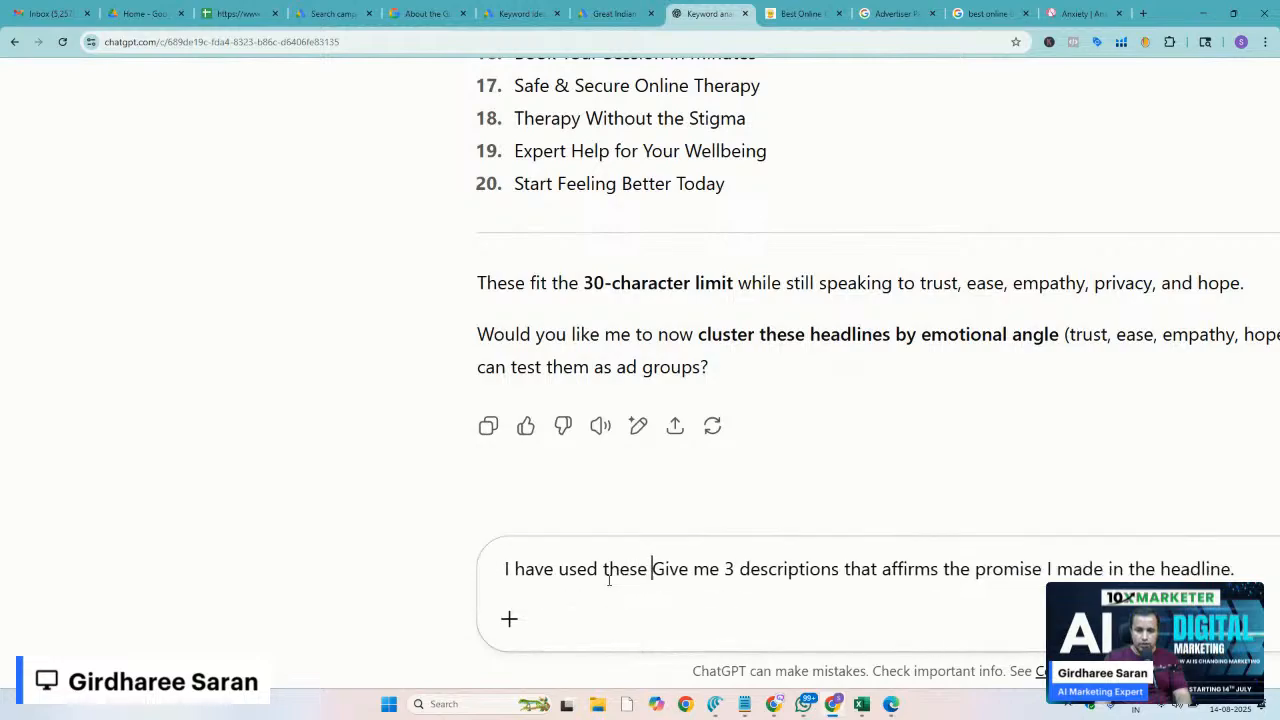
text(20 headline )
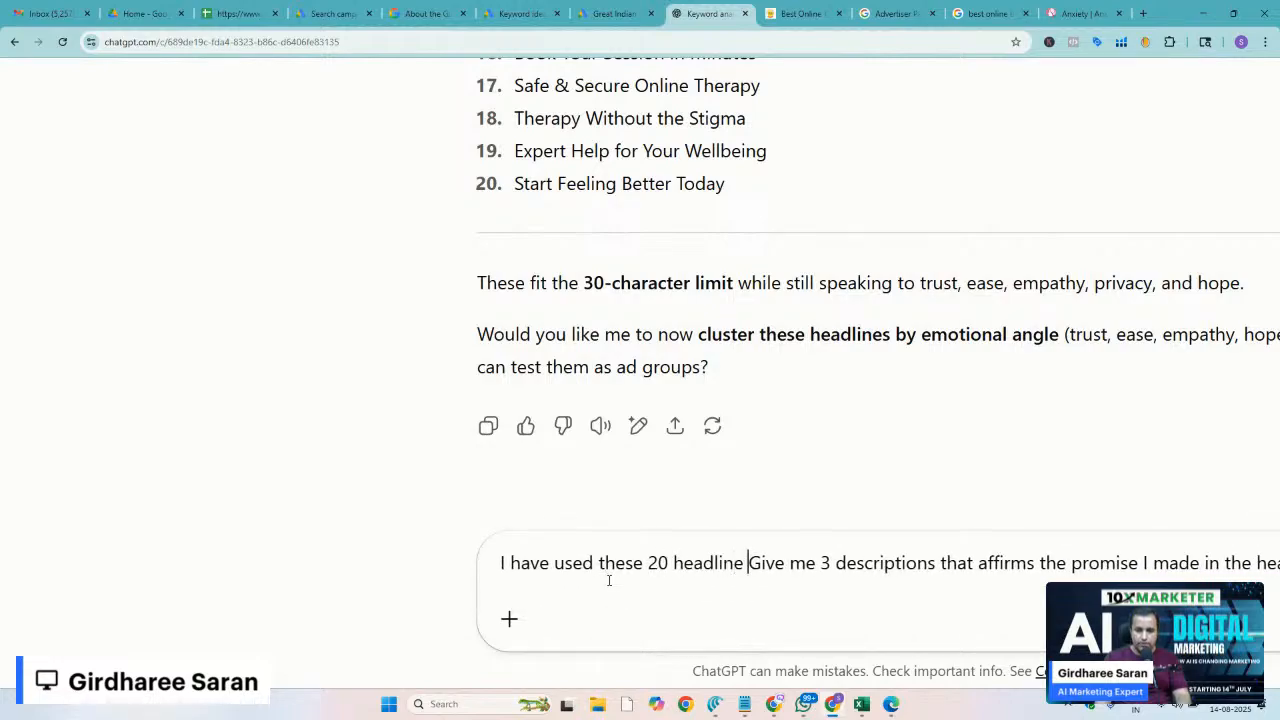
text(only )
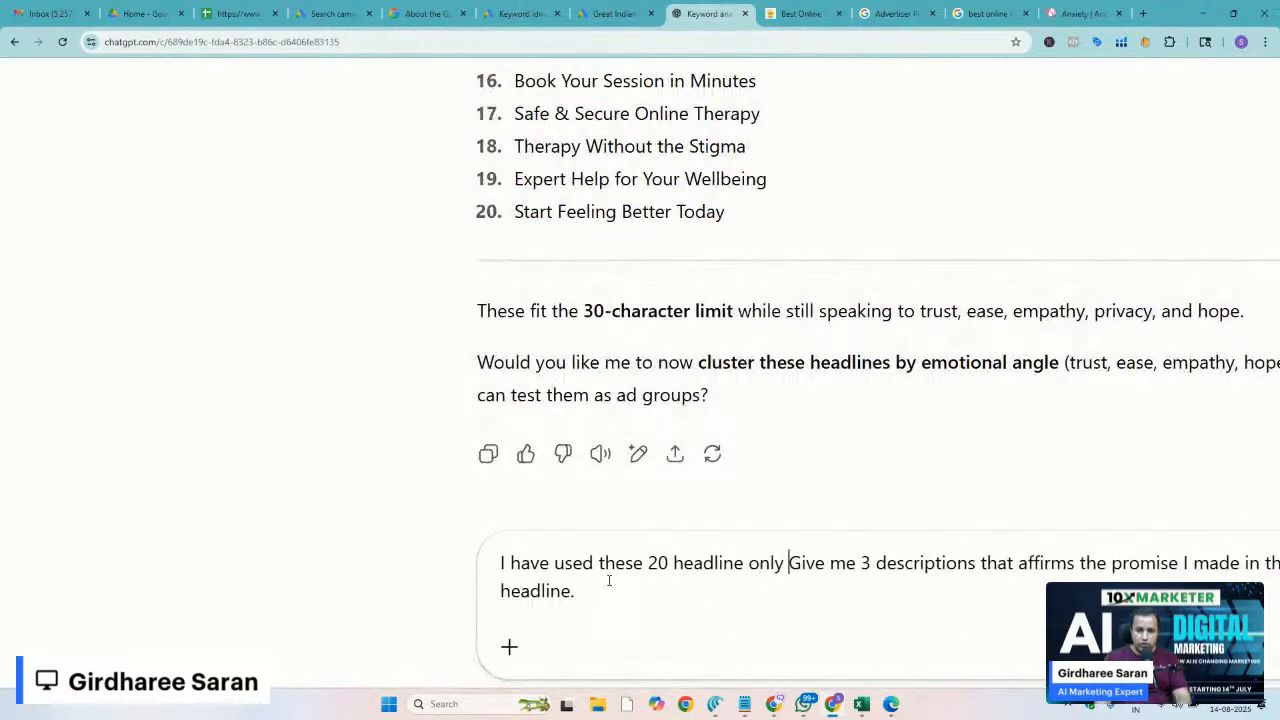
text(out of all t)
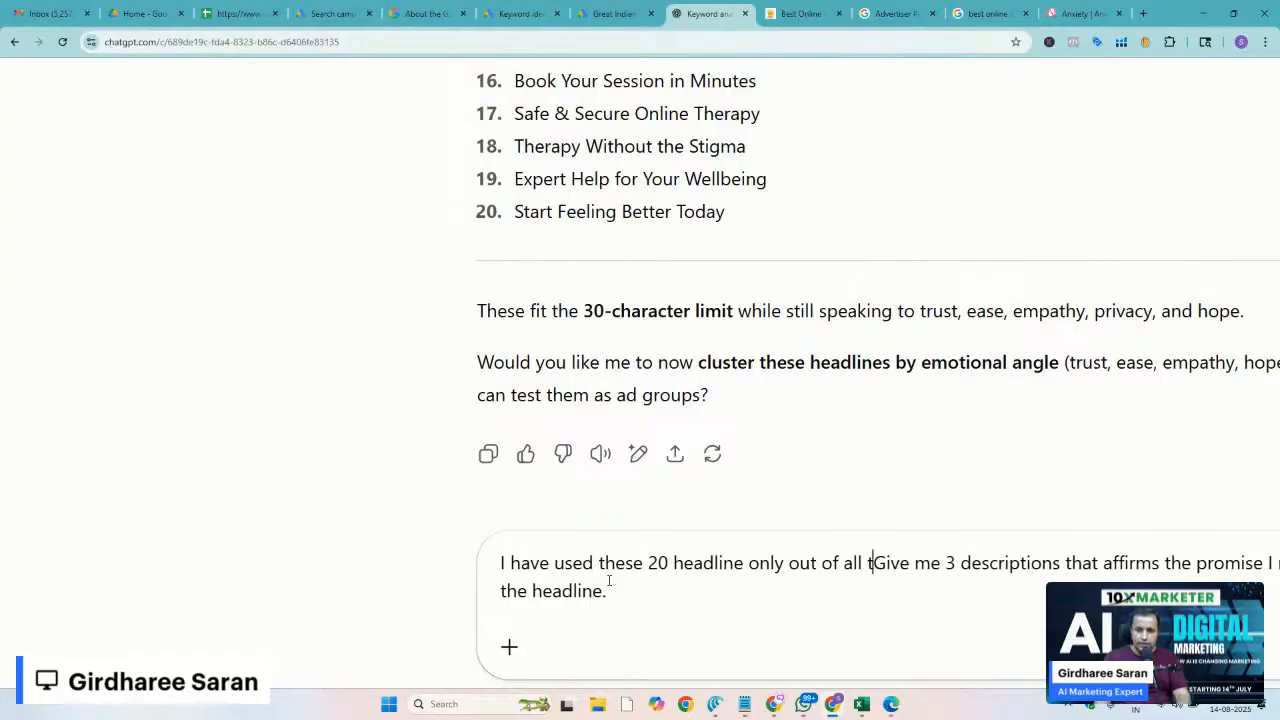
key(BackSpace)
text(sgue)
key(BackSpace)
key(BackSpace)
key(BackSpace)
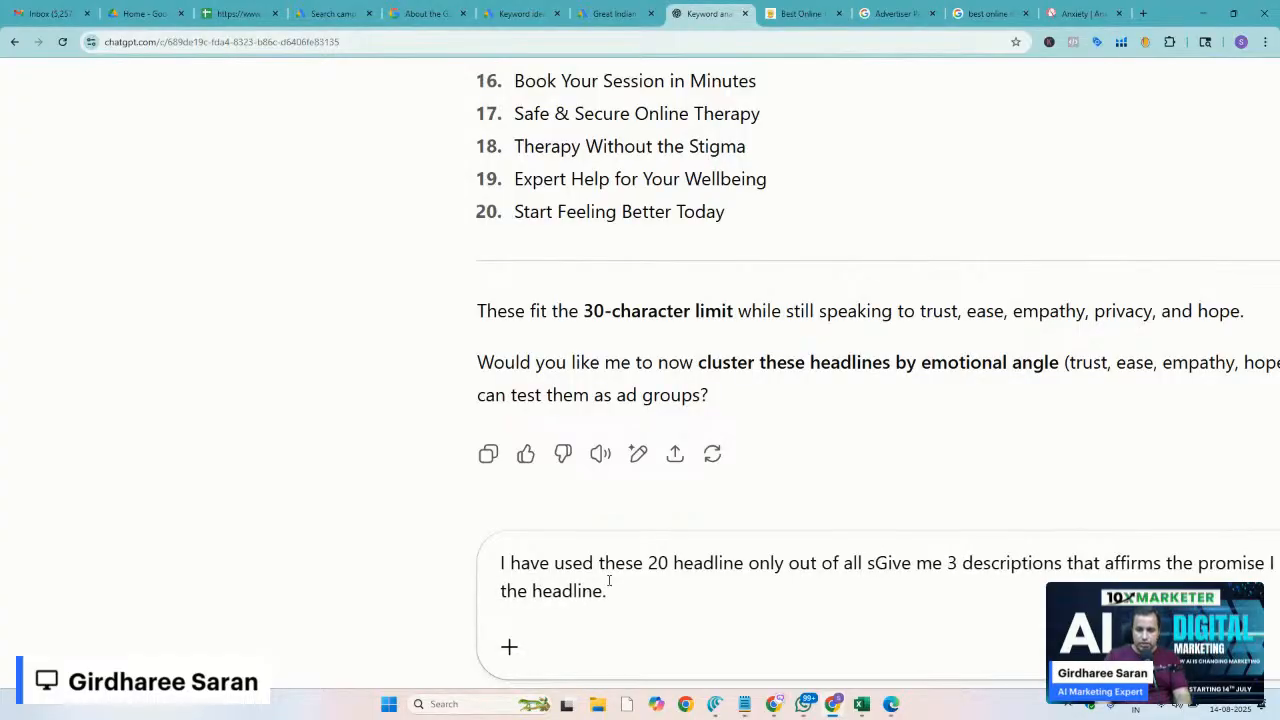
text(ugges)
key(BackSpace)
key(BackSpace)
key(BackSpace)
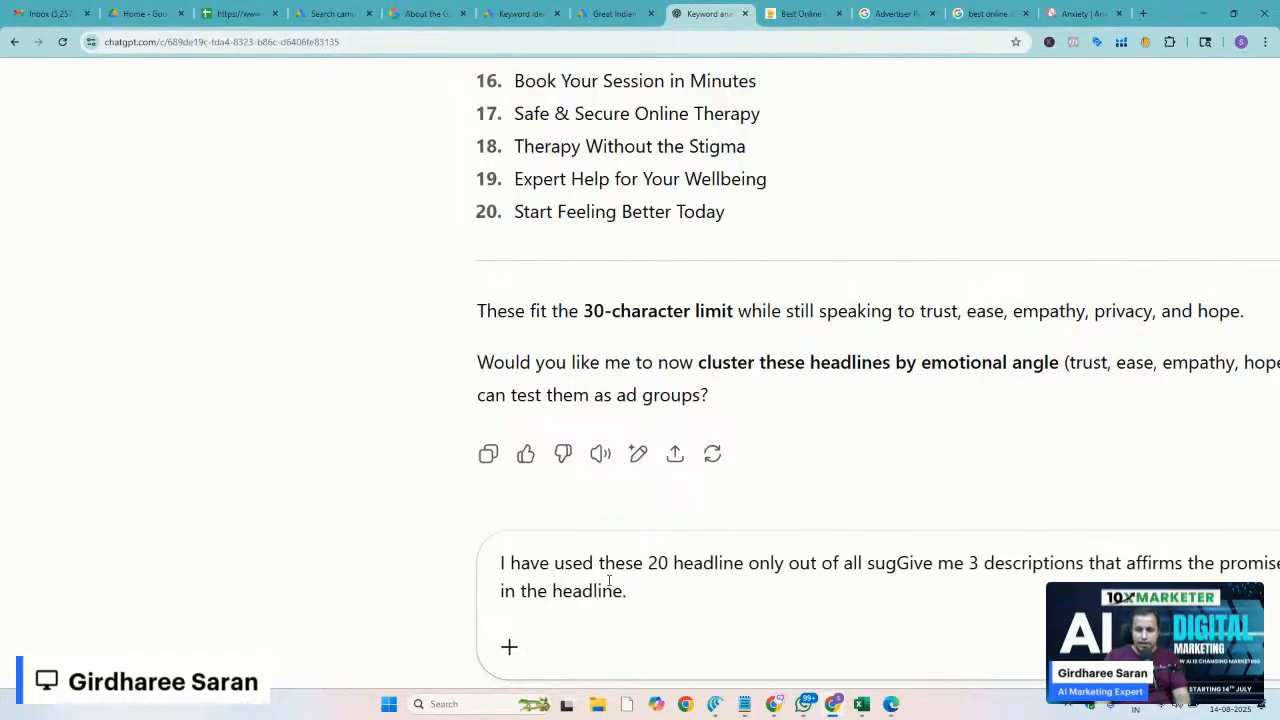
text(gest)
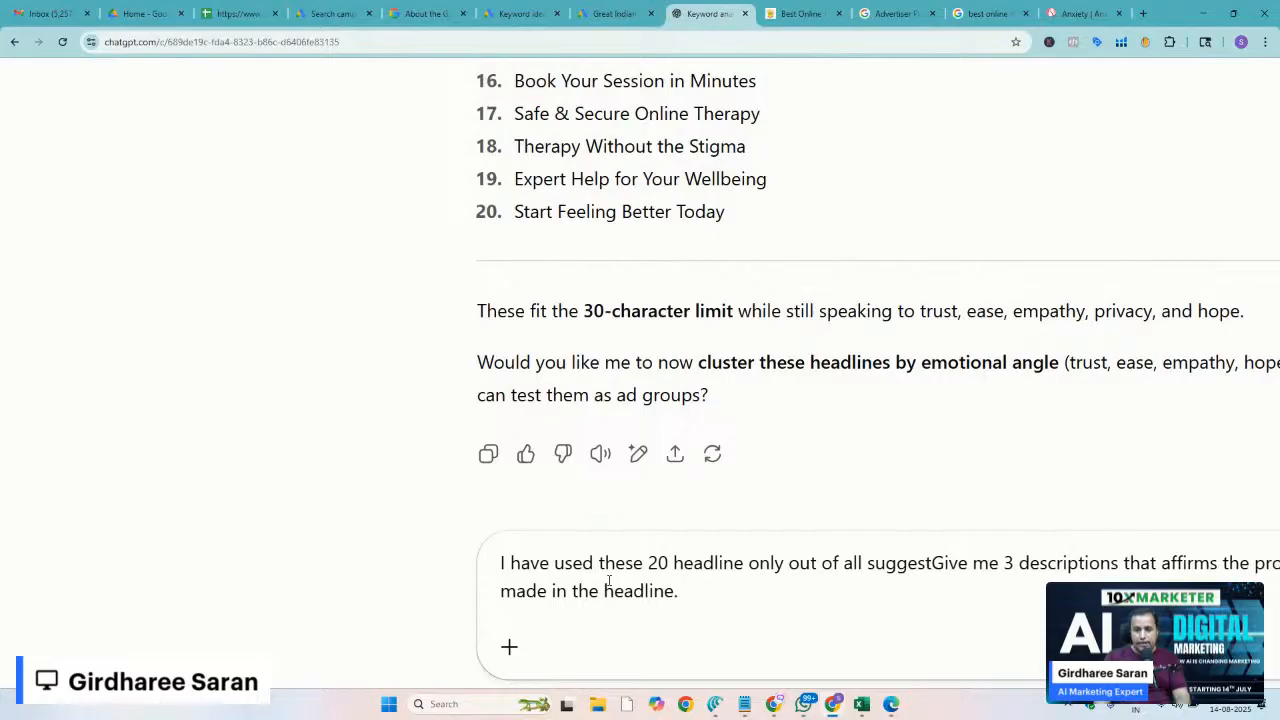
text(.)
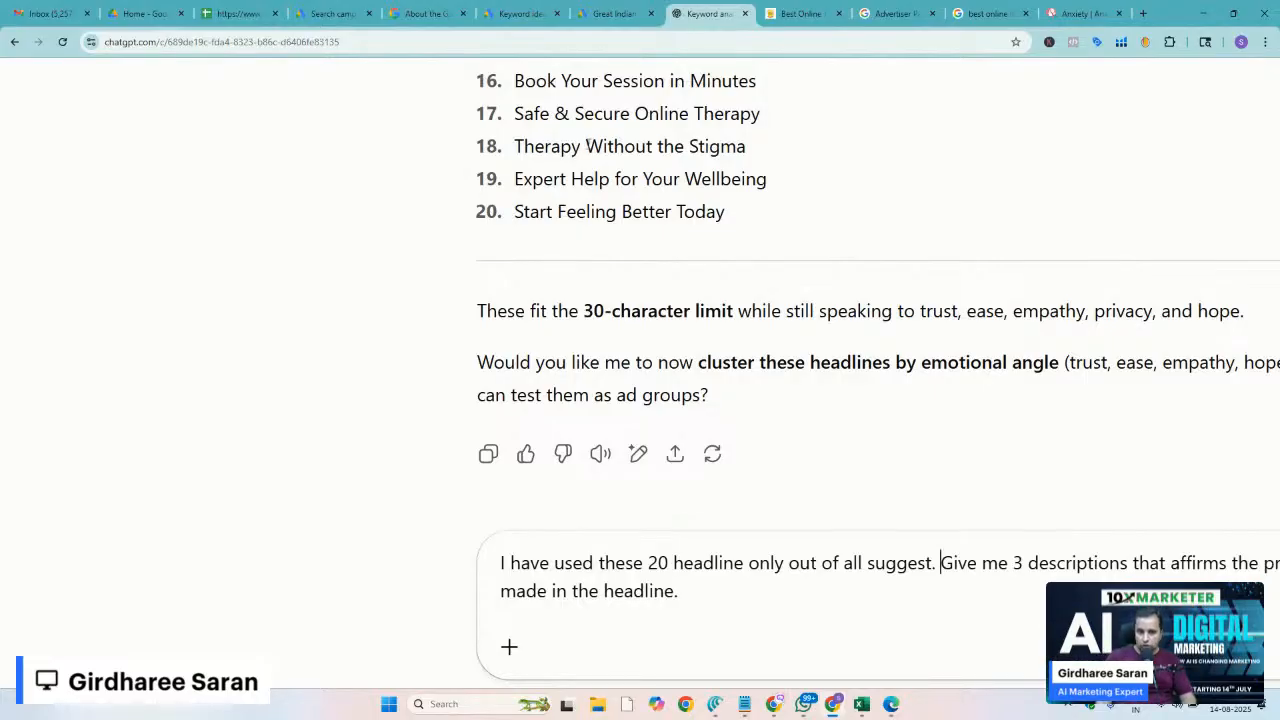
Switch to the Google Ads campaign draft, review the ad's headlines, descriptions and remaining assets, and continue to the Budget page
click(330, 13)
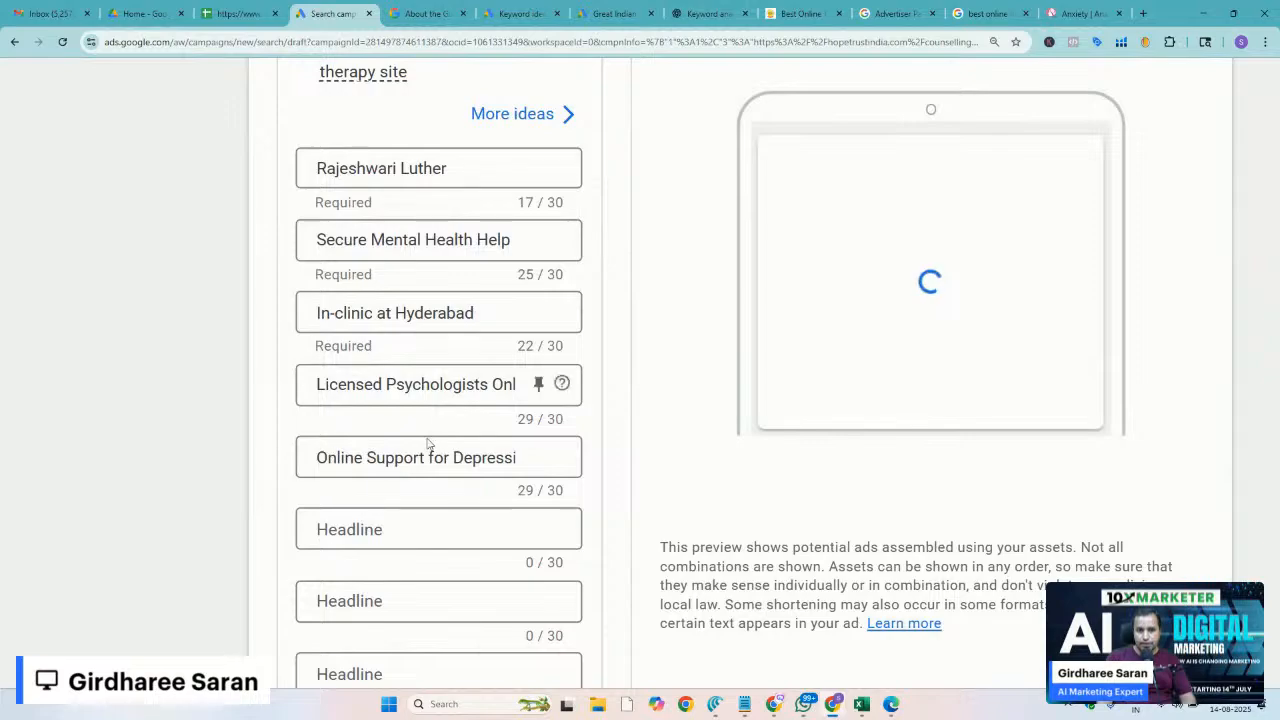
scroll(448, 507, down, 5)
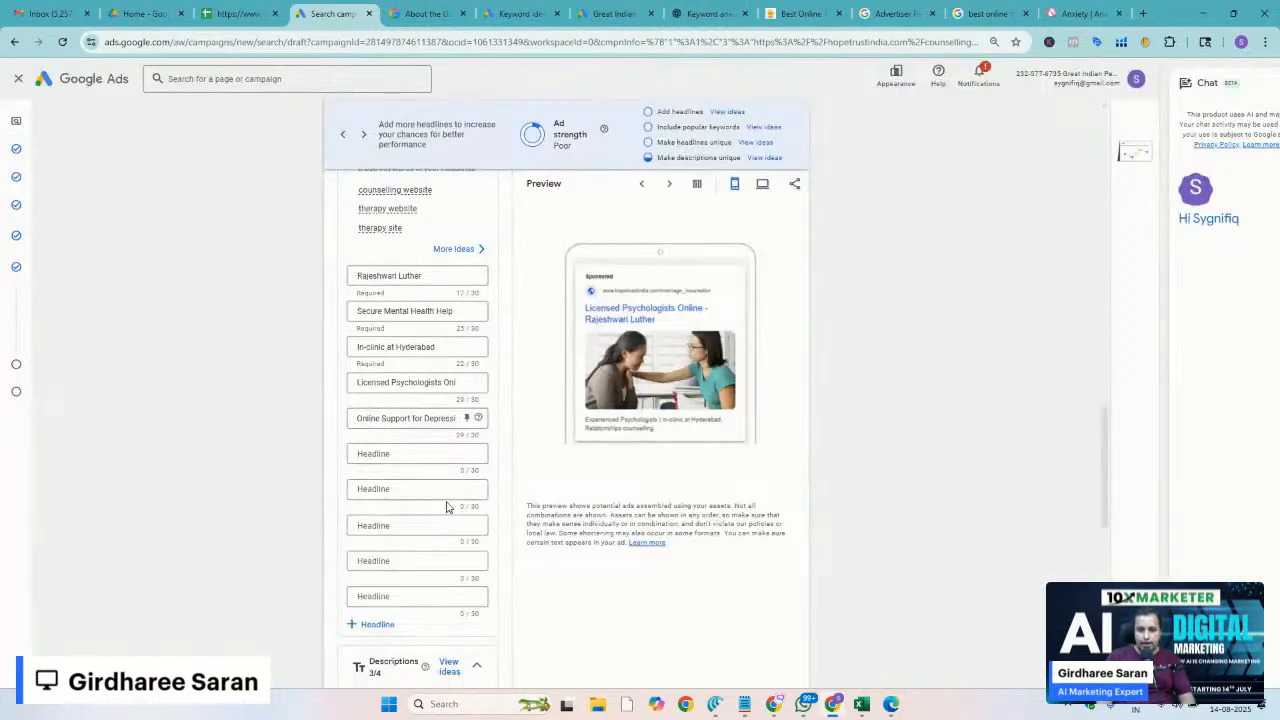
drag(1110, 462, 1117, 537)
scroll(727, 281, up, 4)
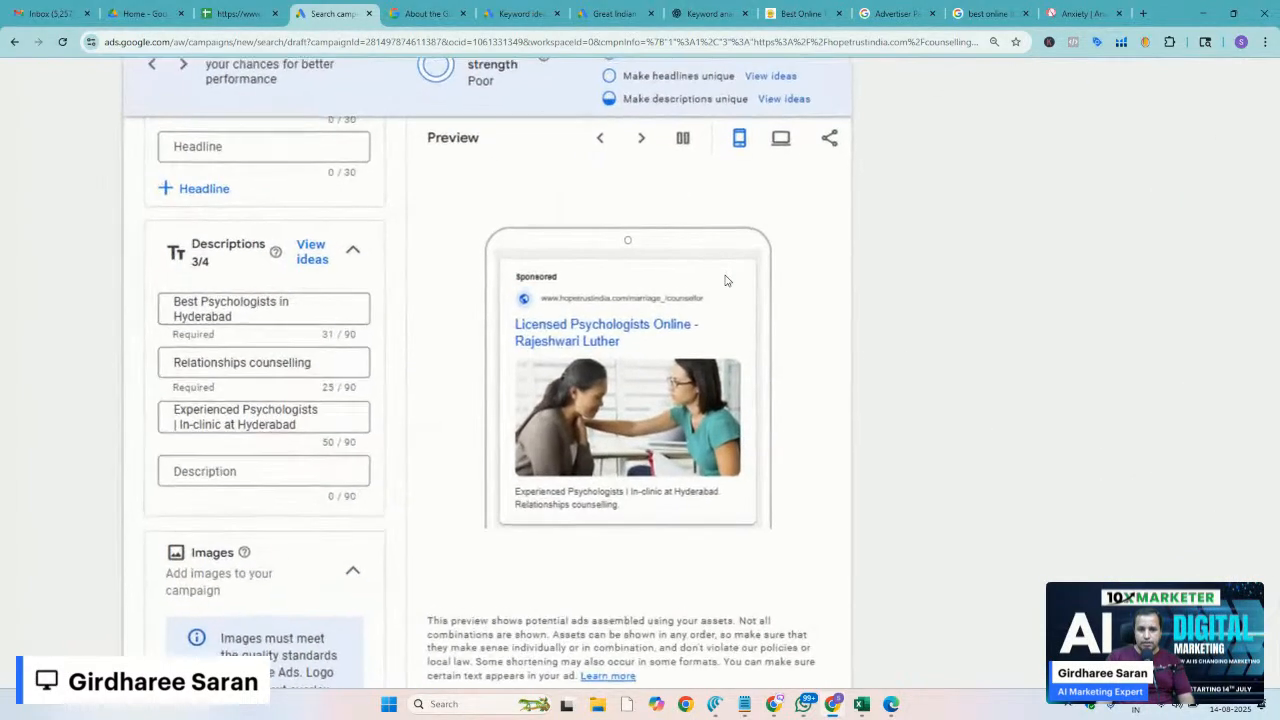
scroll(700, 139, down, 4)
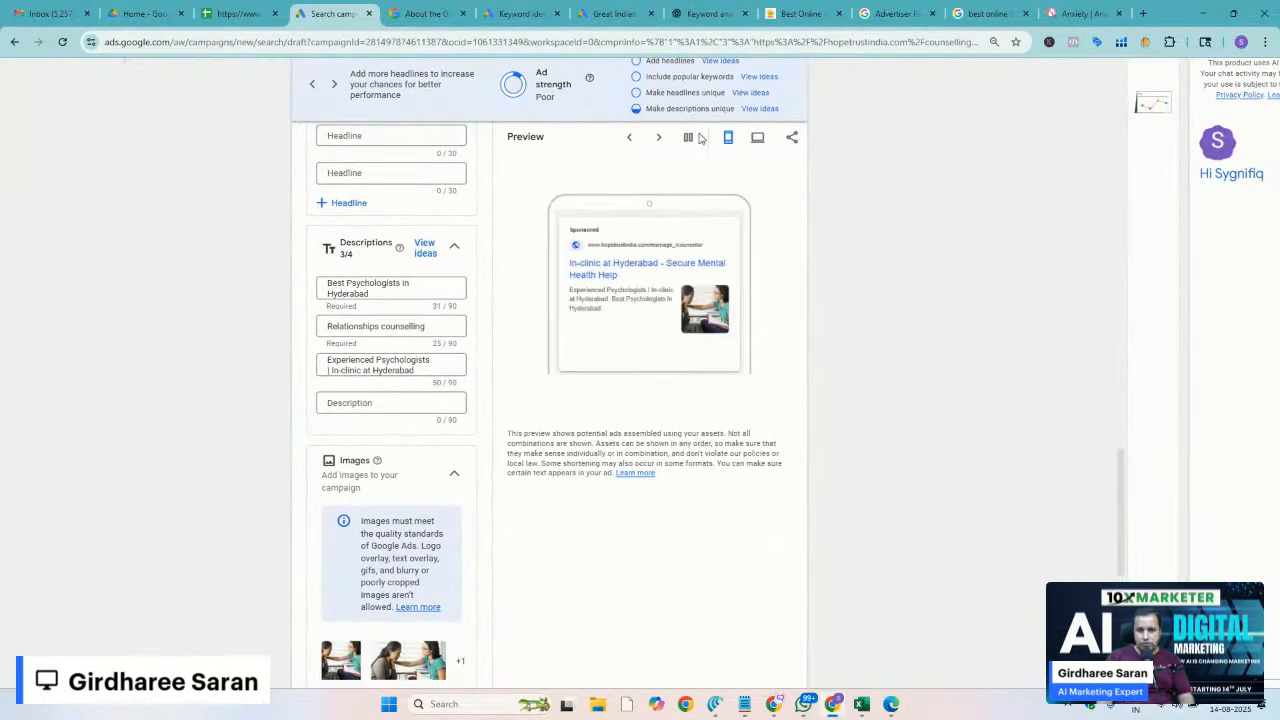
scroll(1115, 101, up, 5)
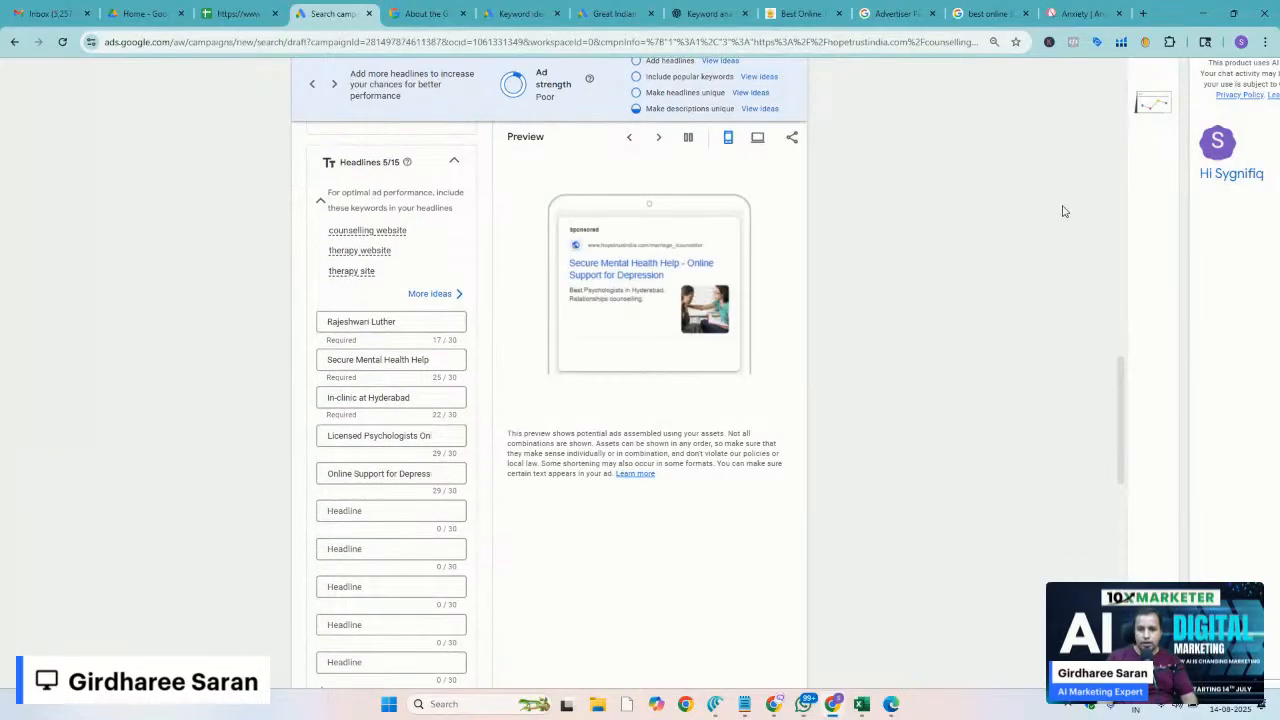
drag(1121, 390, 1110, 639)
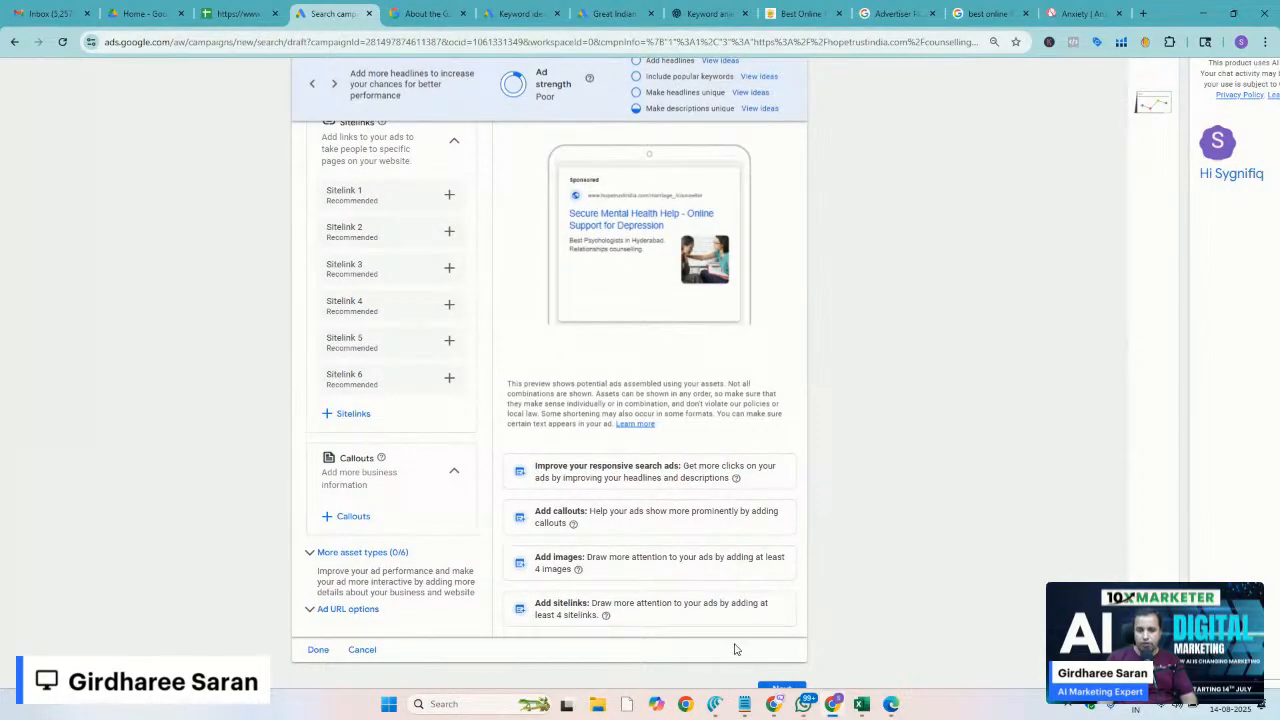
click(779, 688)
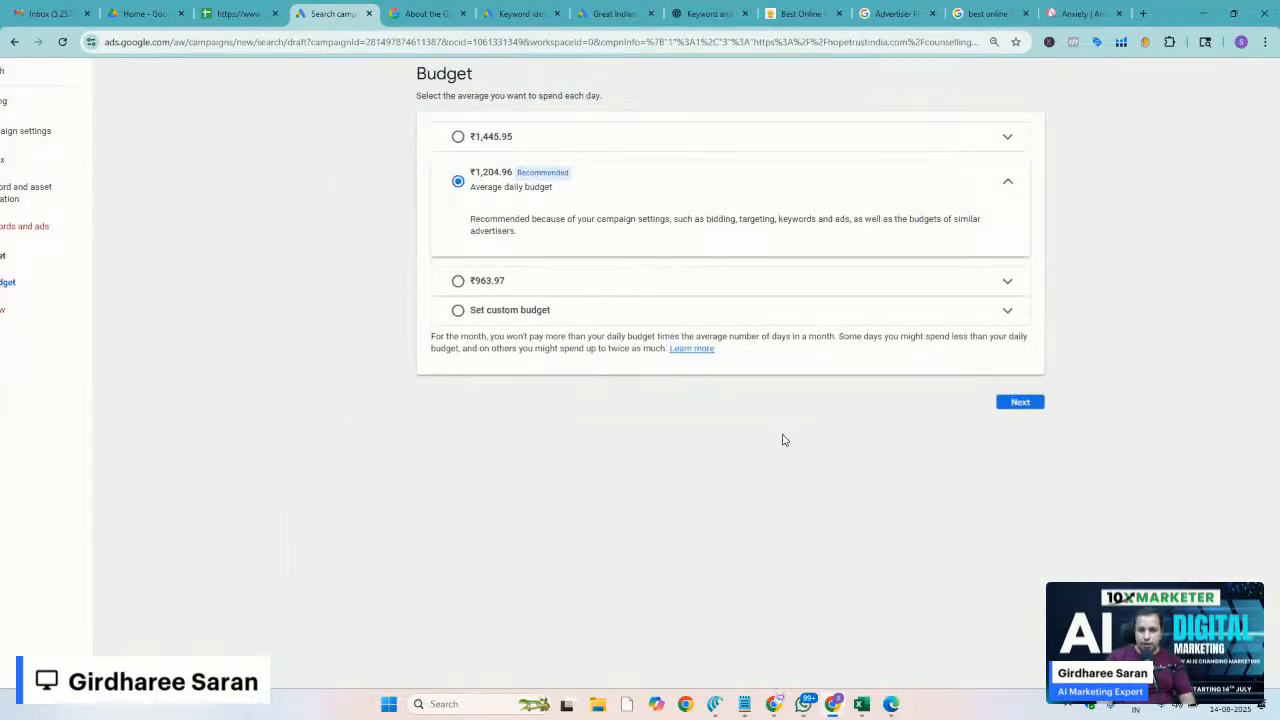
Choose the custom budget option with an average daily budget of ₹1,204.96 and continue to the campaign review
scroll(704, 422, up, 5)
scroll(703, 423, up, 2)
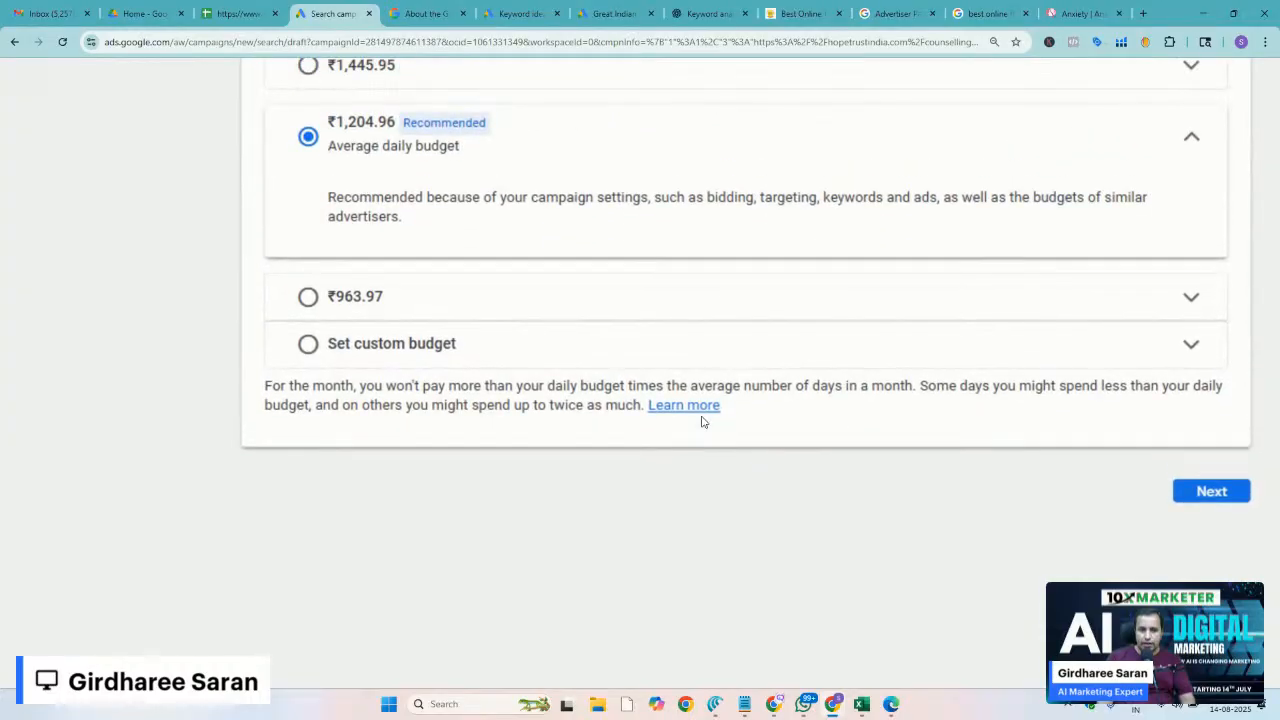
scroll(703, 423, up, 1)
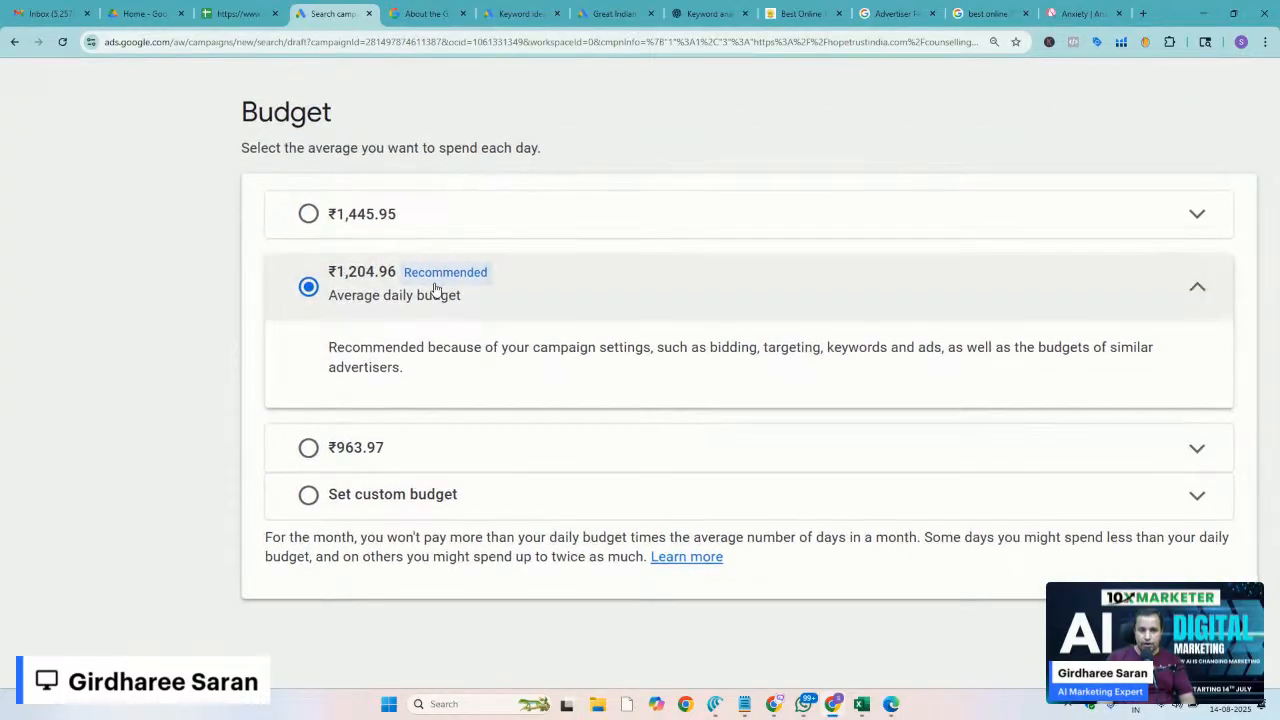
scroll(344, 267, right, 2)
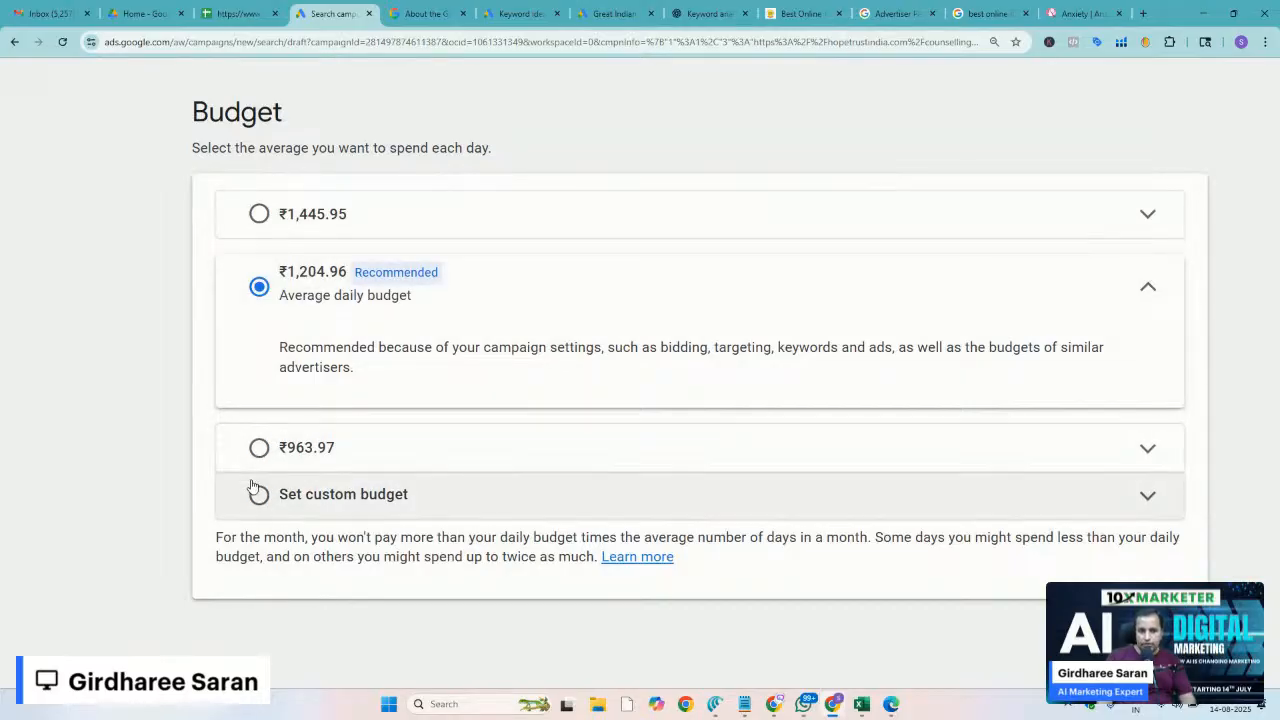
click(258, 495)
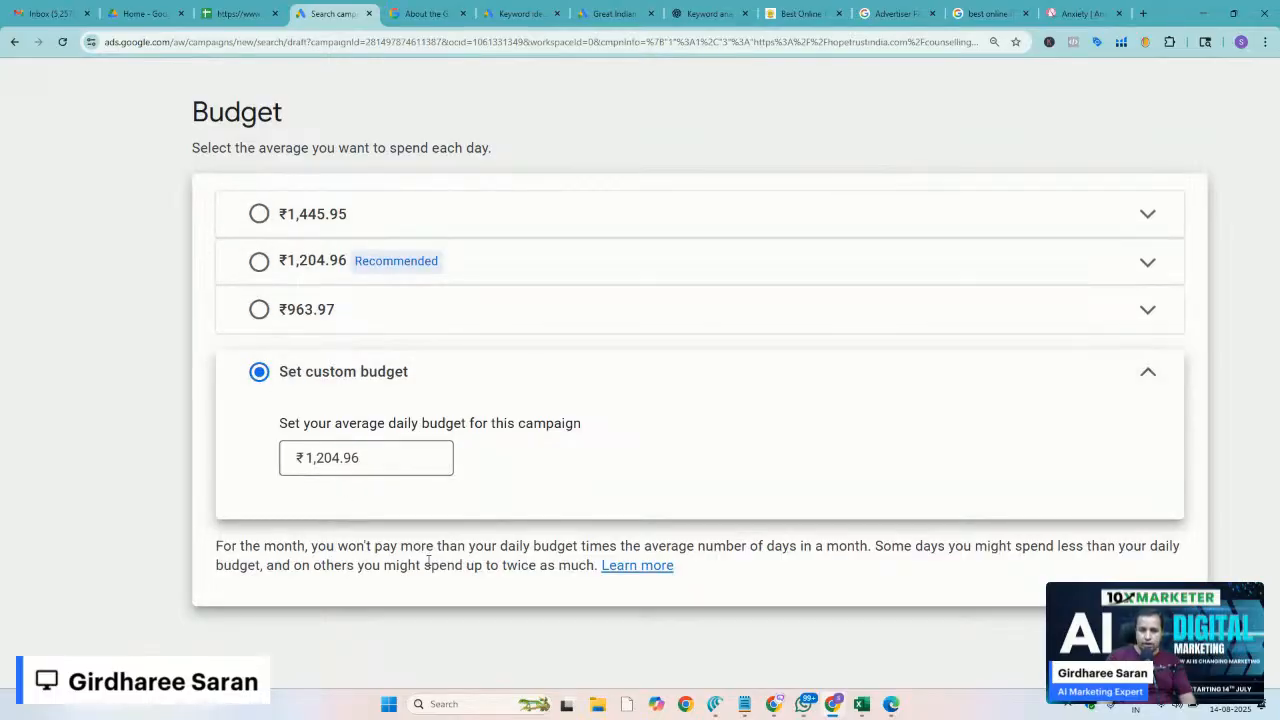
click(1147, 371)
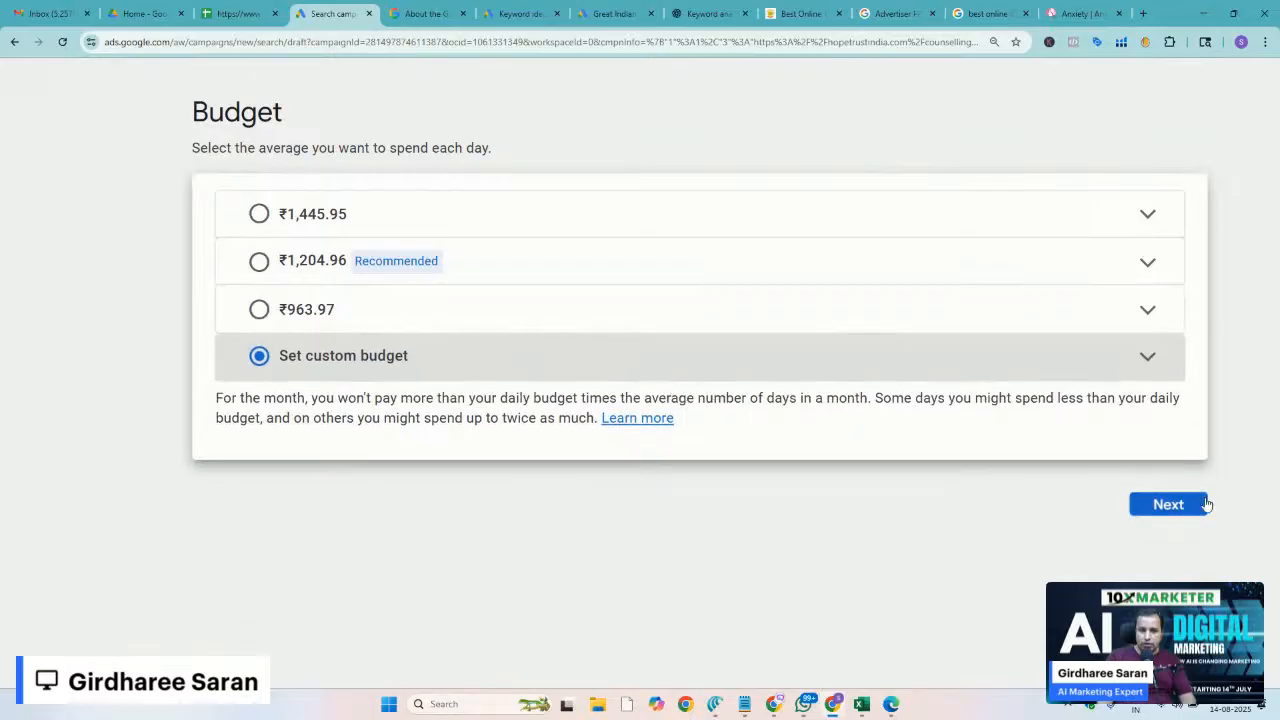
click(1168, 504)
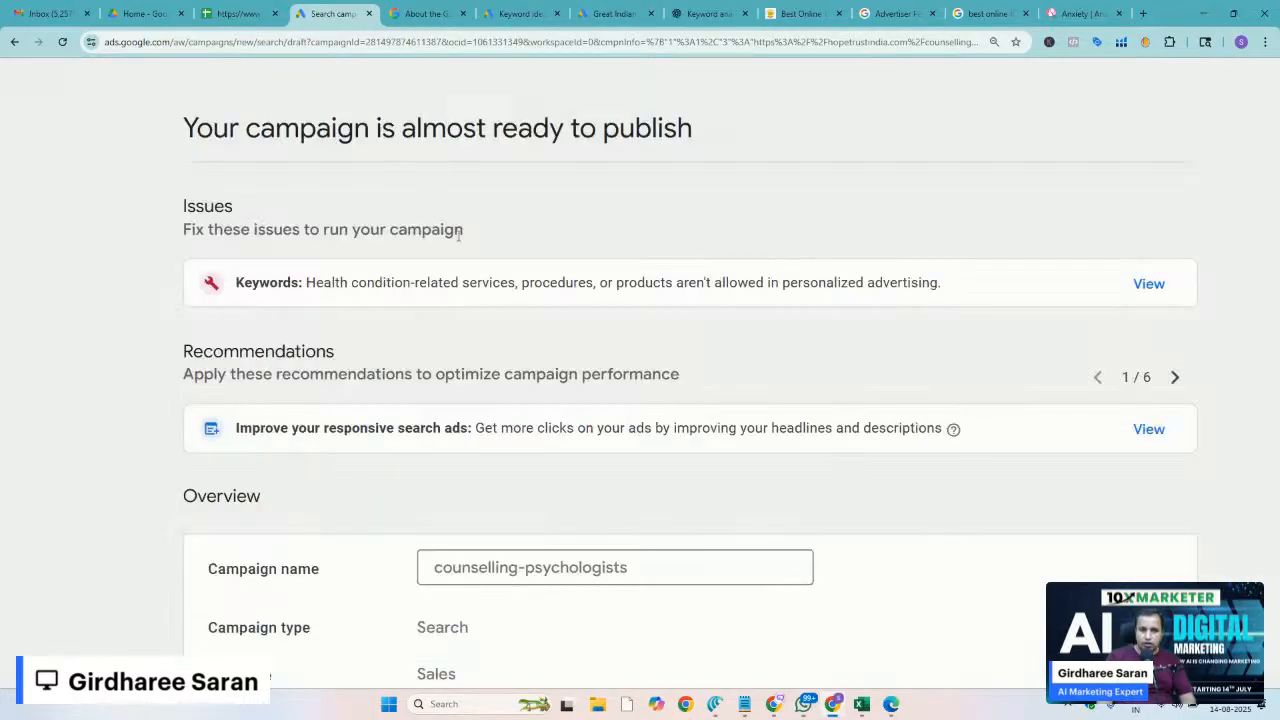
Dismiss the identity confirmation request on the campaign review without confirming
key(ctrl+minus)
key(ctrl+minus)
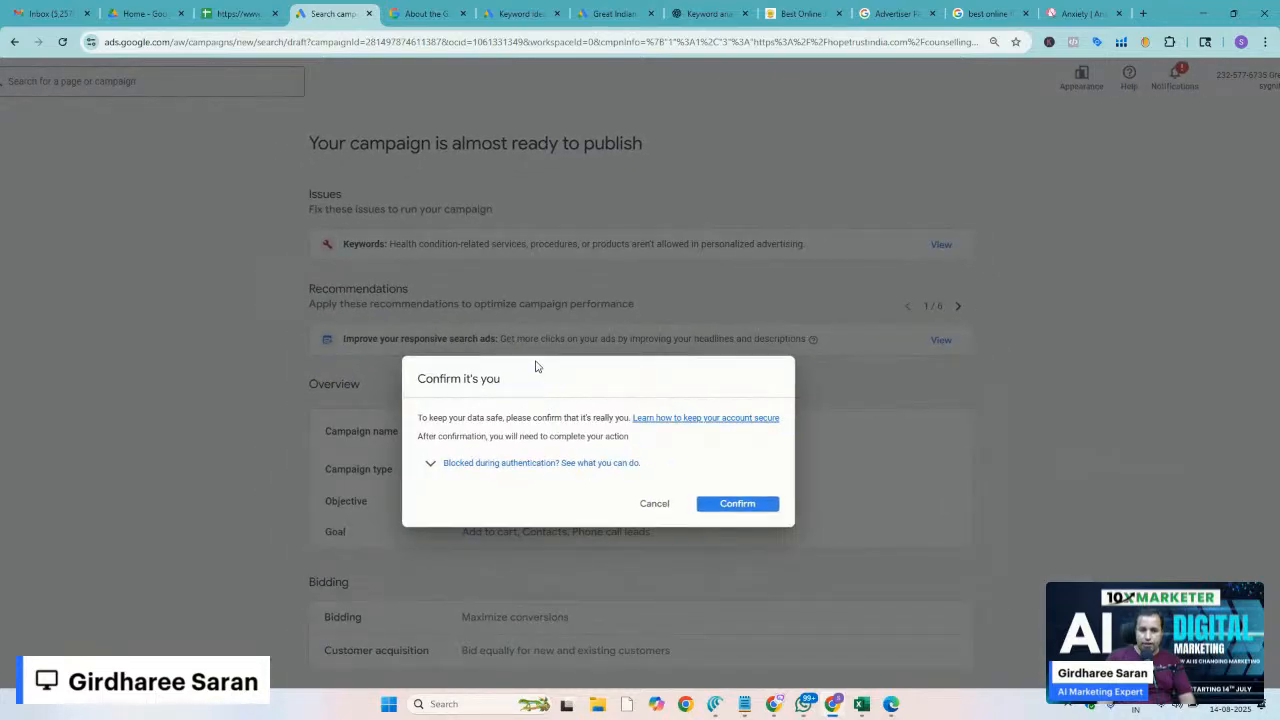
key(ctrl+plus)
key(ctrl+plus)
key(ctrl+plus)
key(ctrl+plus)
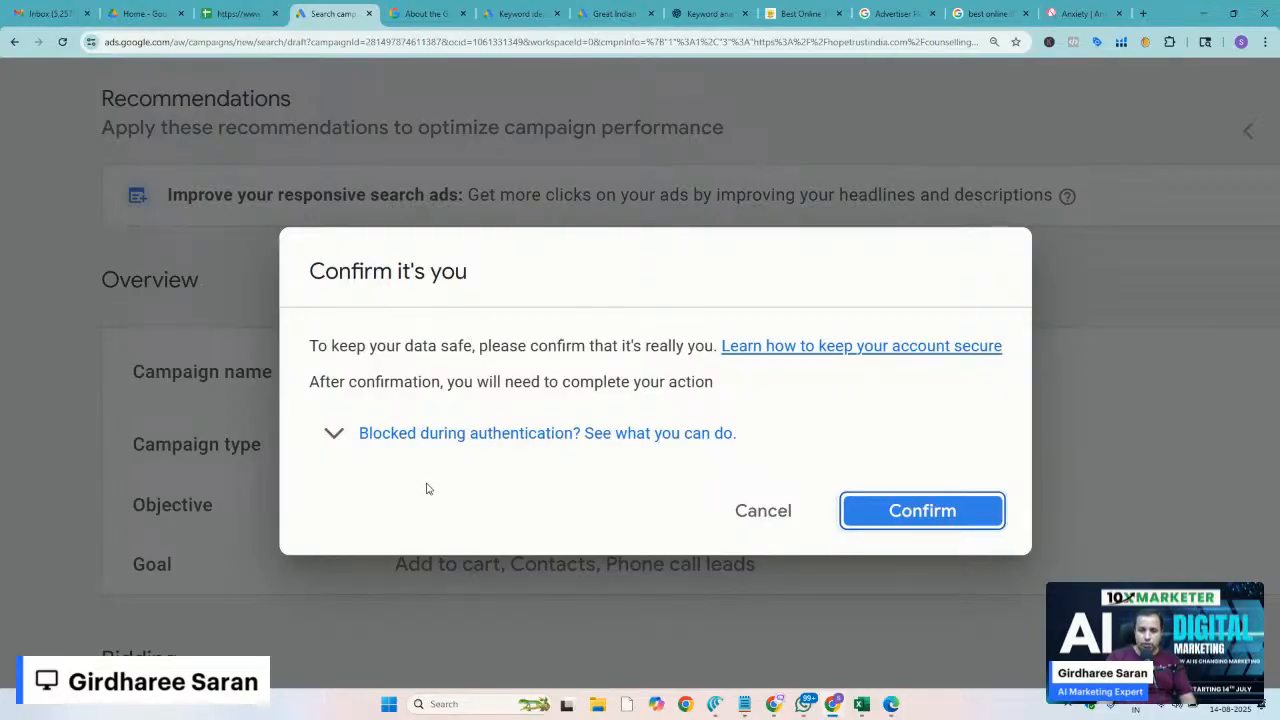
click(781, 519)
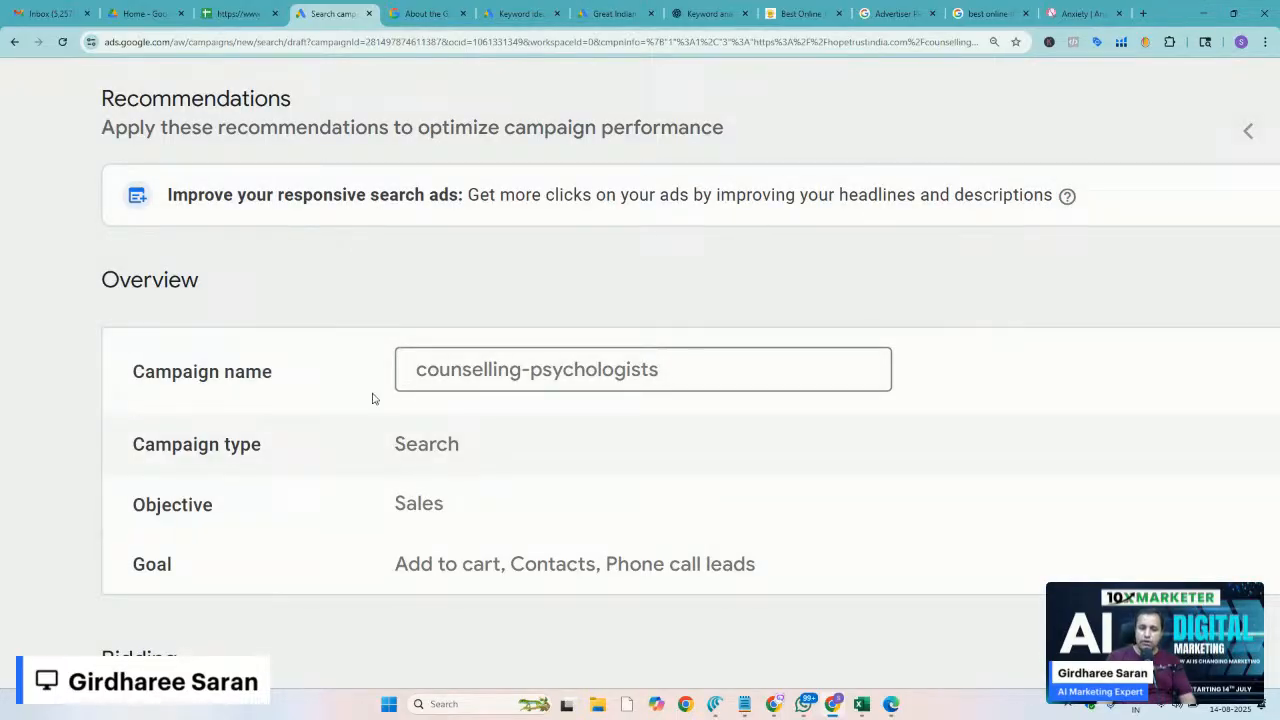
Review the campaign summary from overview and bidding through campaign settings and AI Max to the keywords and ads section
scroll(335, 316, down, 3)
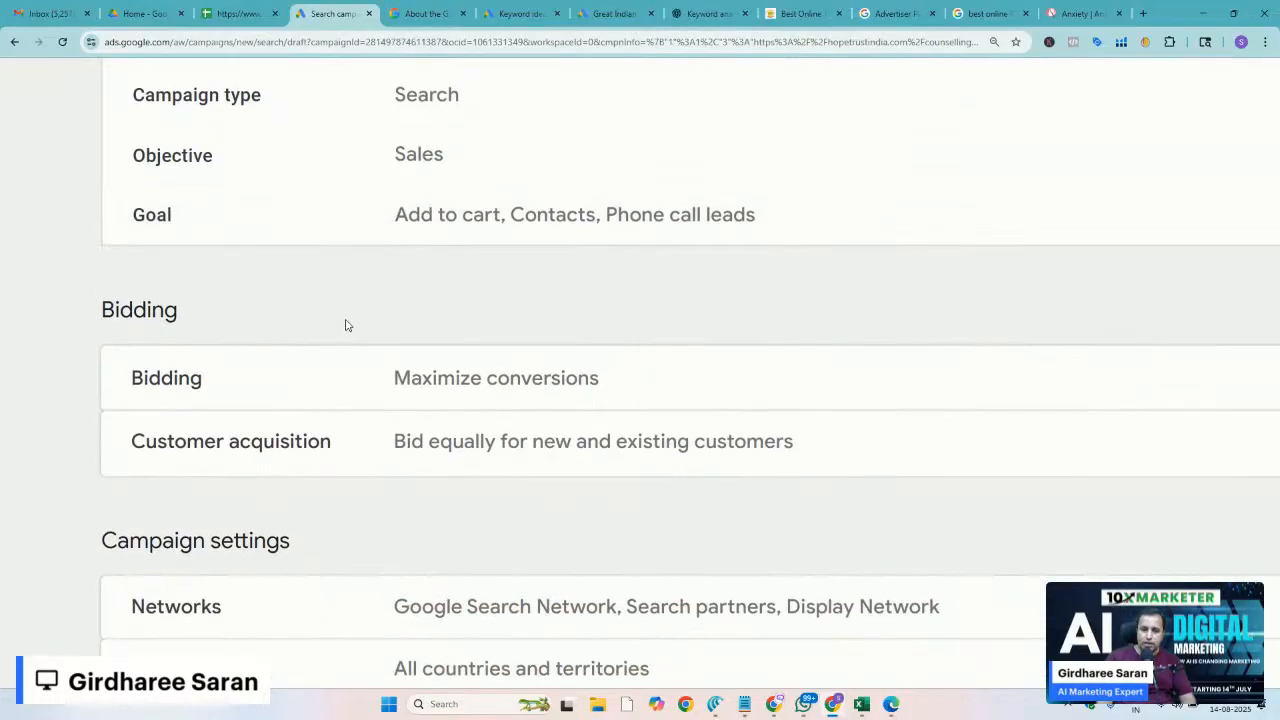
scroll(343, 324, up, 3)
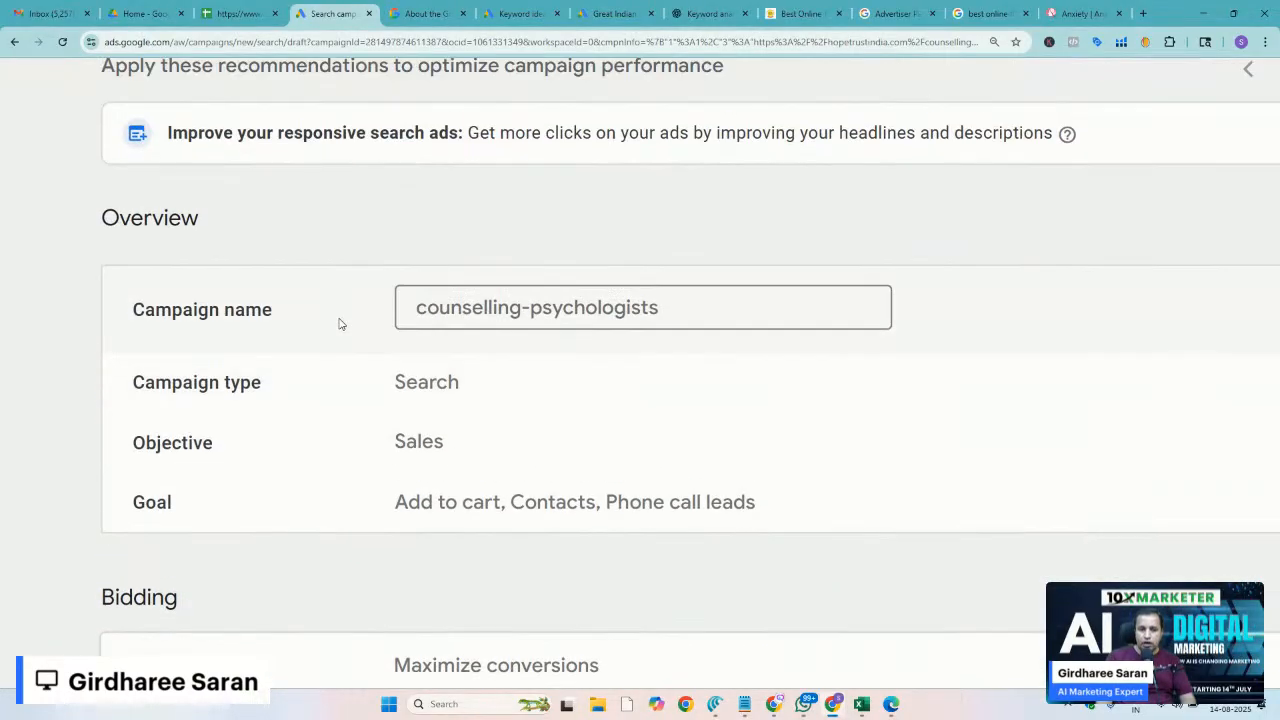
scroll(293, 229, down, 1)
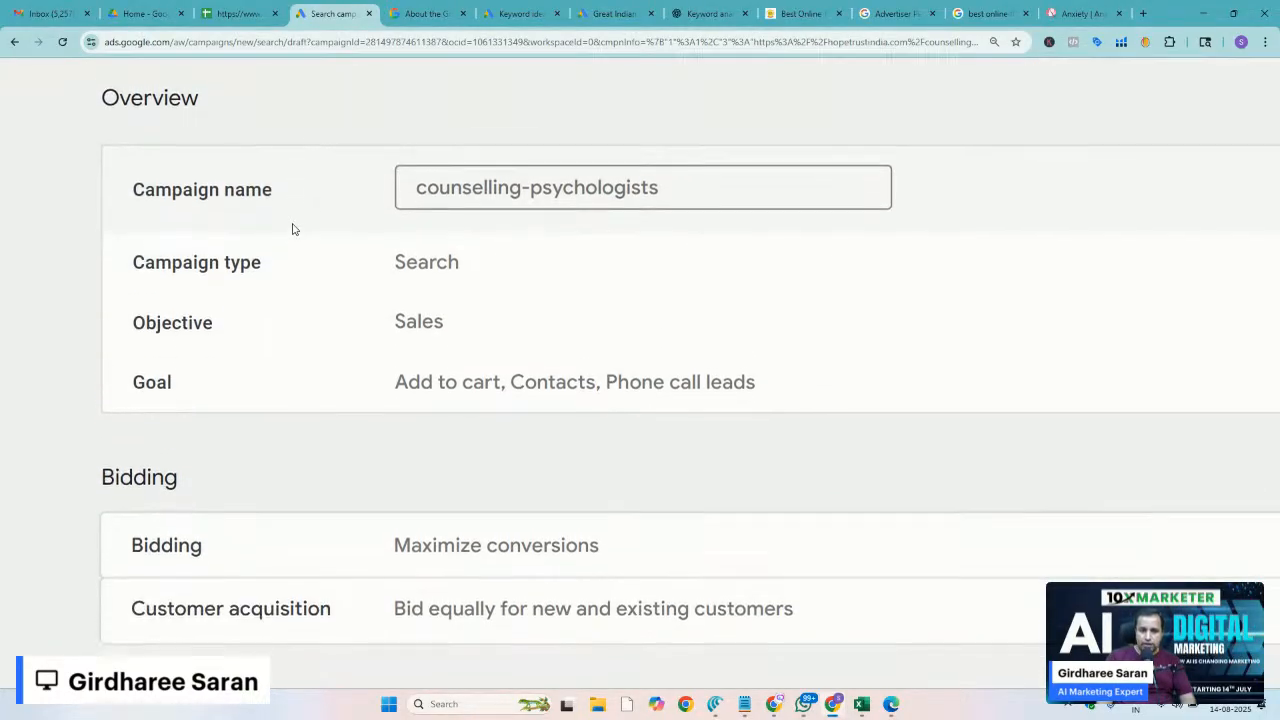
scroll(293, 229, down, 2)
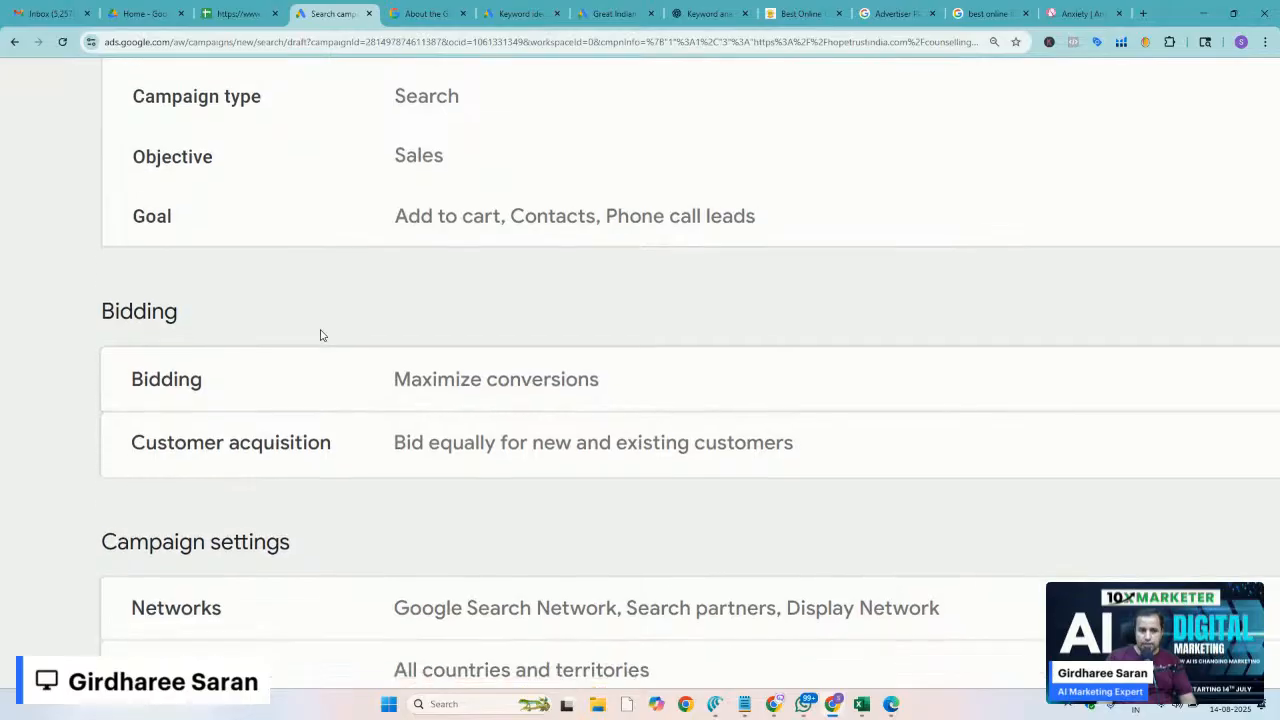
scroll(320, 335, down, 3)
scroll(321, 336, down, 3)
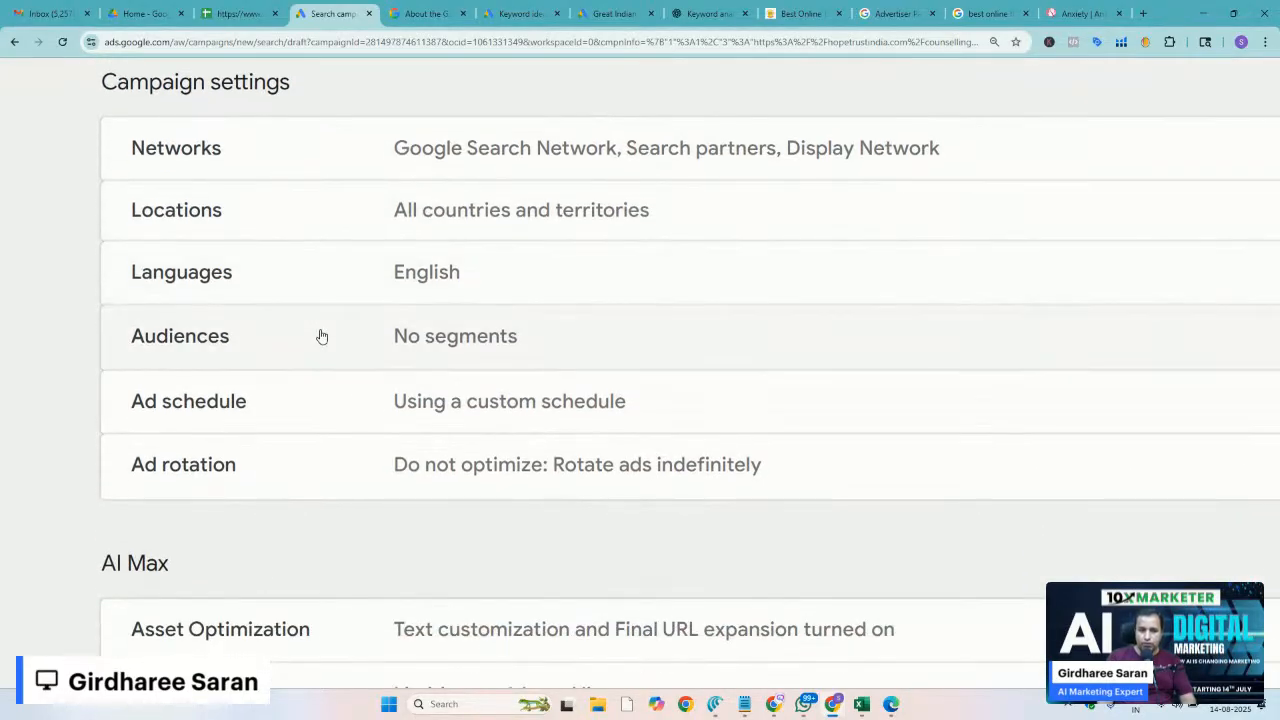
scroll(321, 336, down, 4)
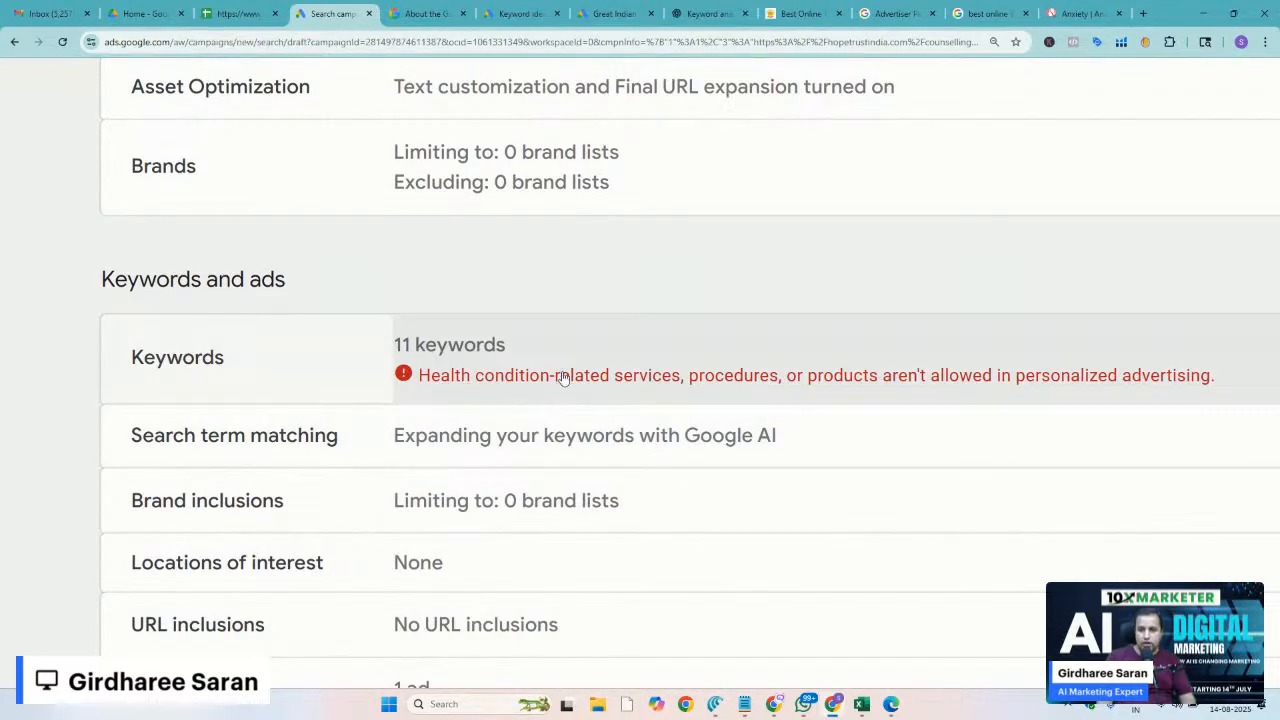
scroll(520, 378, down, 1)
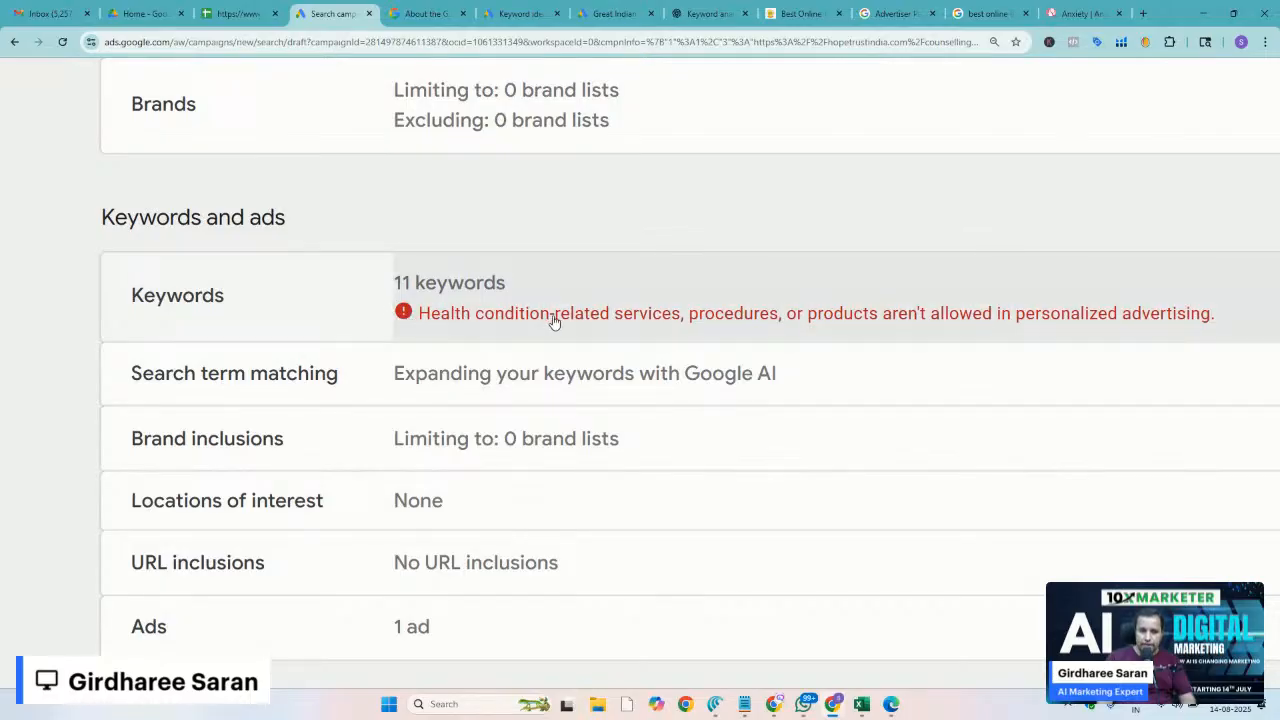
Open the keywords policy issue, read which keywords are flagged, and close the policy details
click(408, 316)
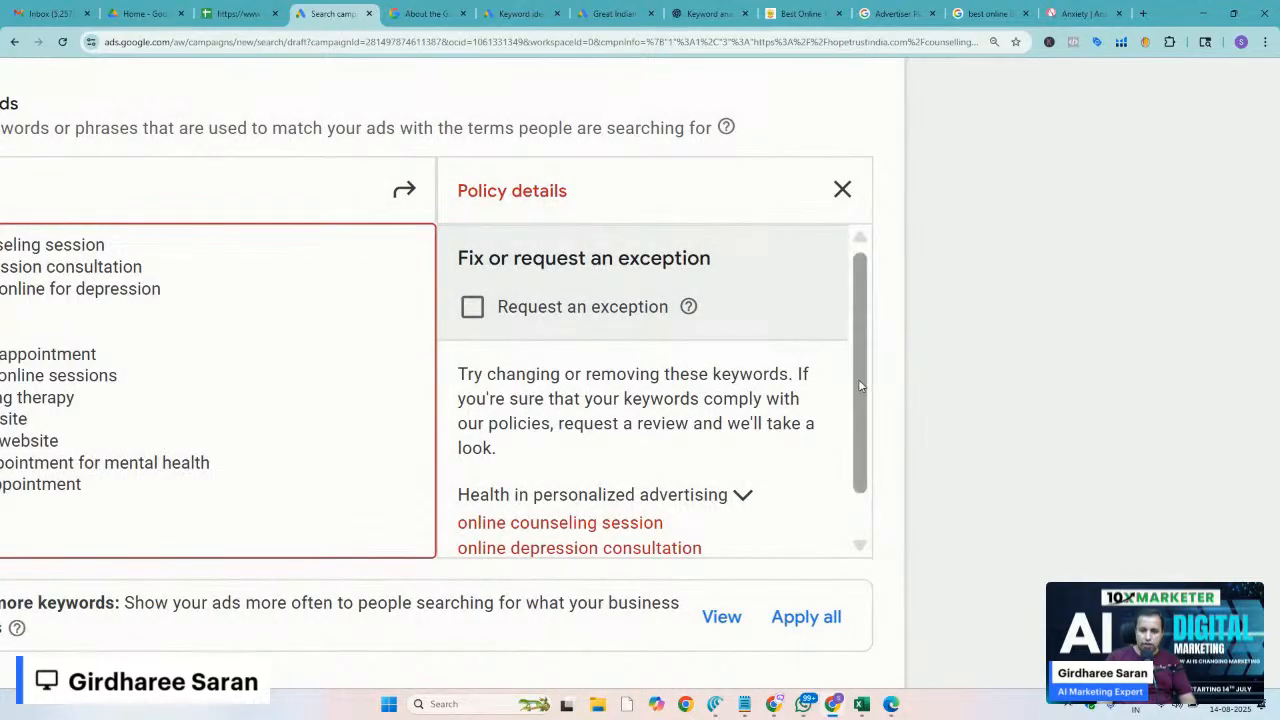
scroll(867, 458, down, 1)
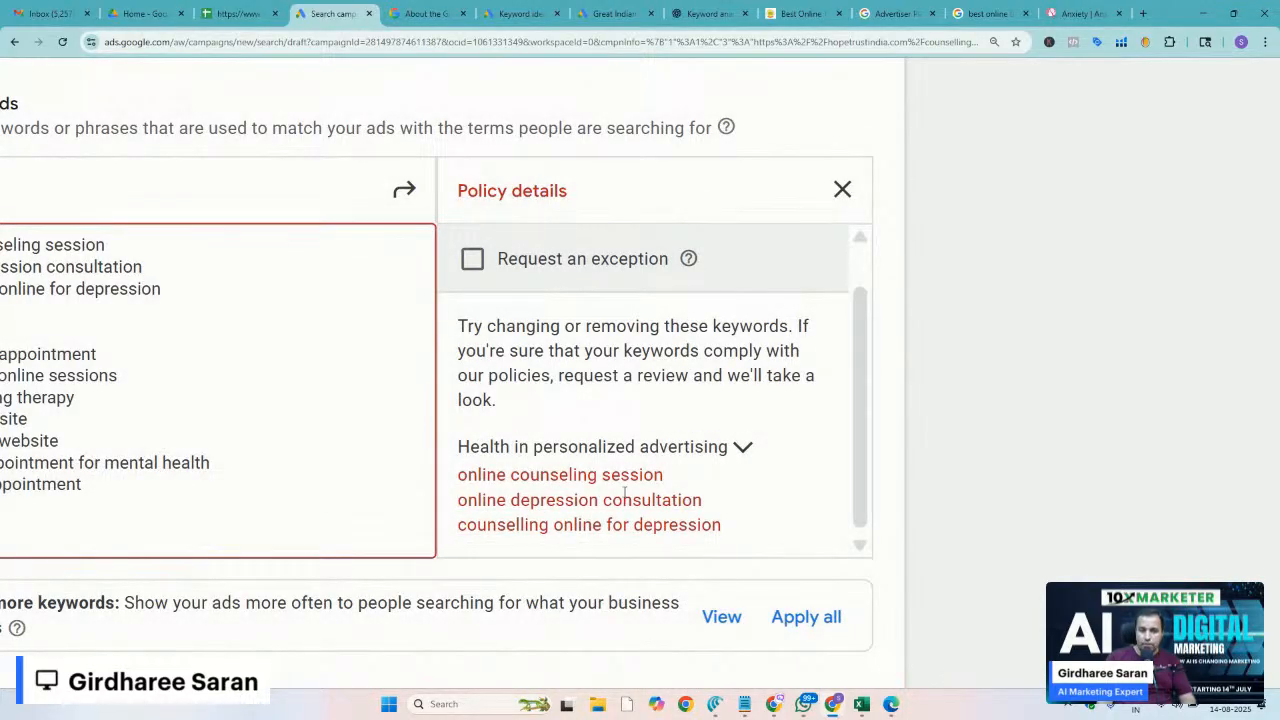
ctrl+scroll(537, 517, down, 5)
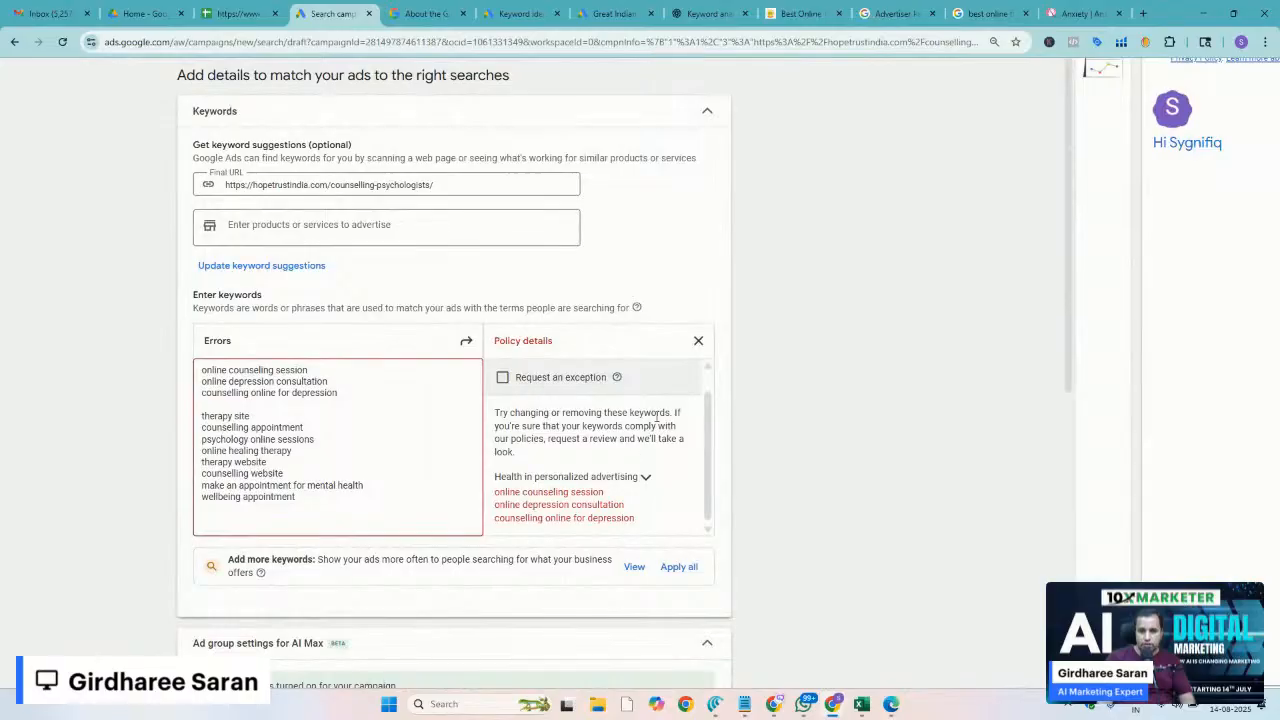
click(698, 342)
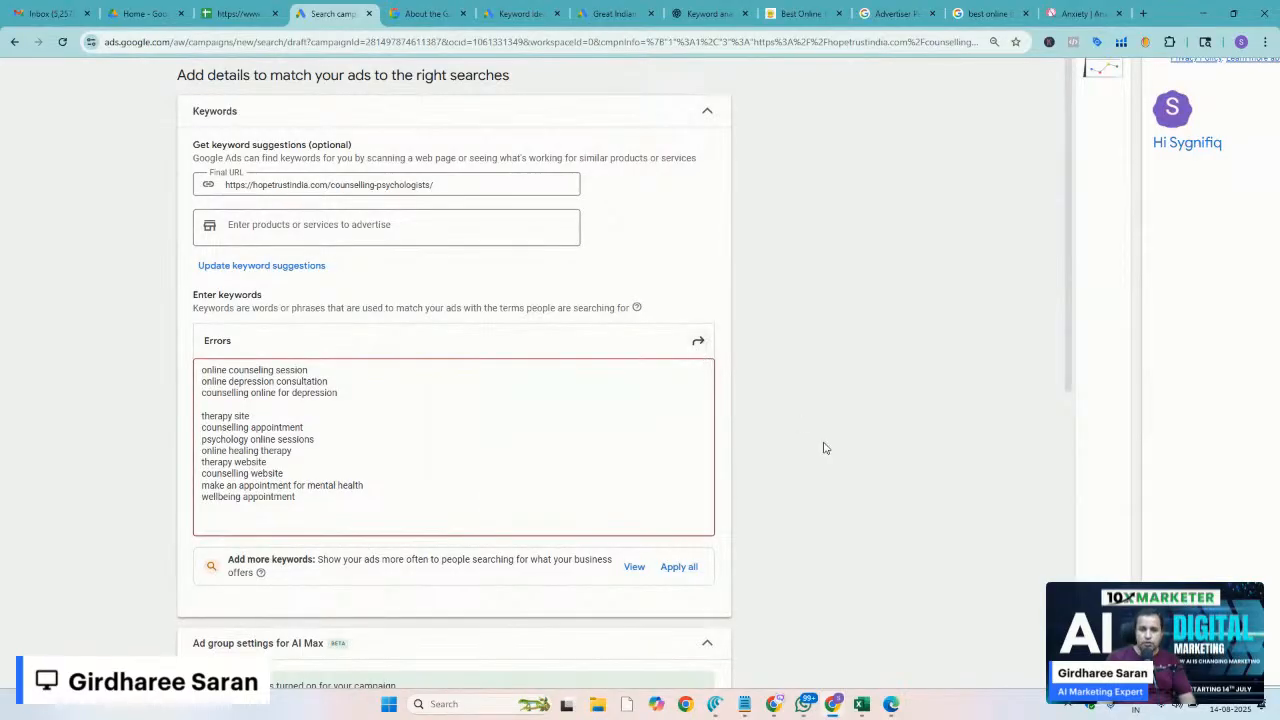
Continue past the Keywords and ads page and the Budget page, keeping the custom budget option, to return to the campaign review
scroll(824, 448, down, 10)
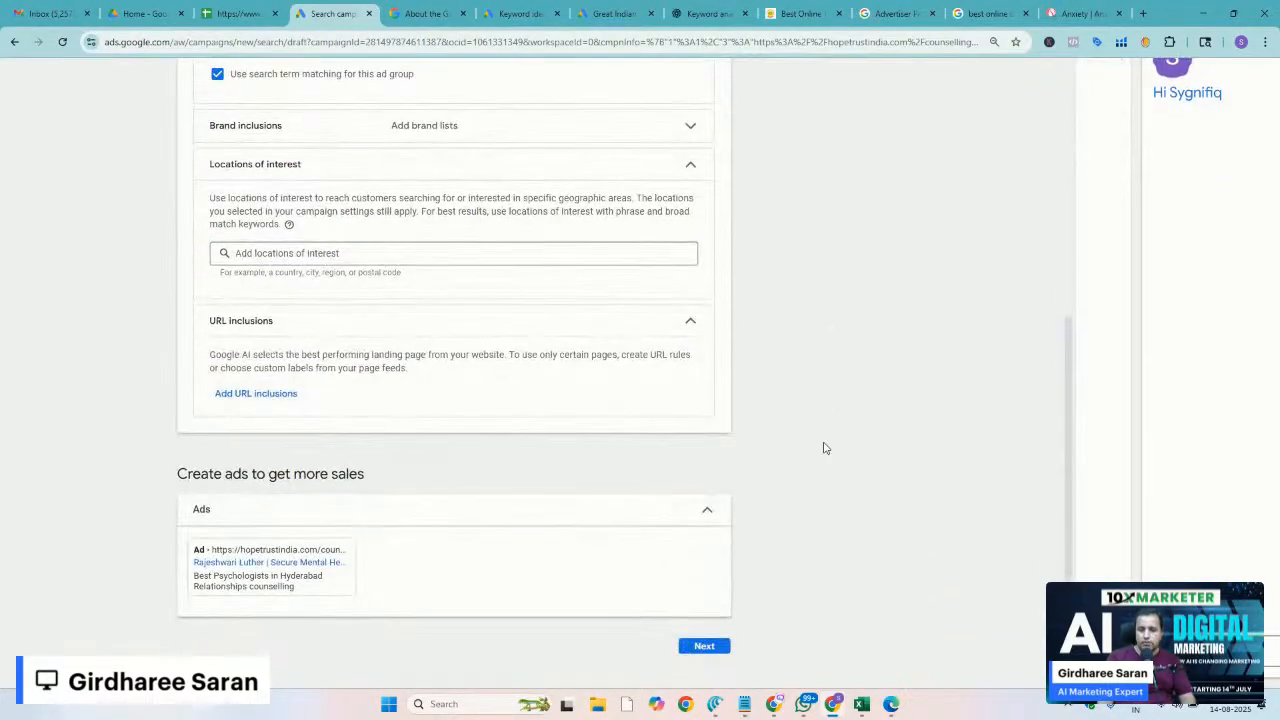
click(702, 646)
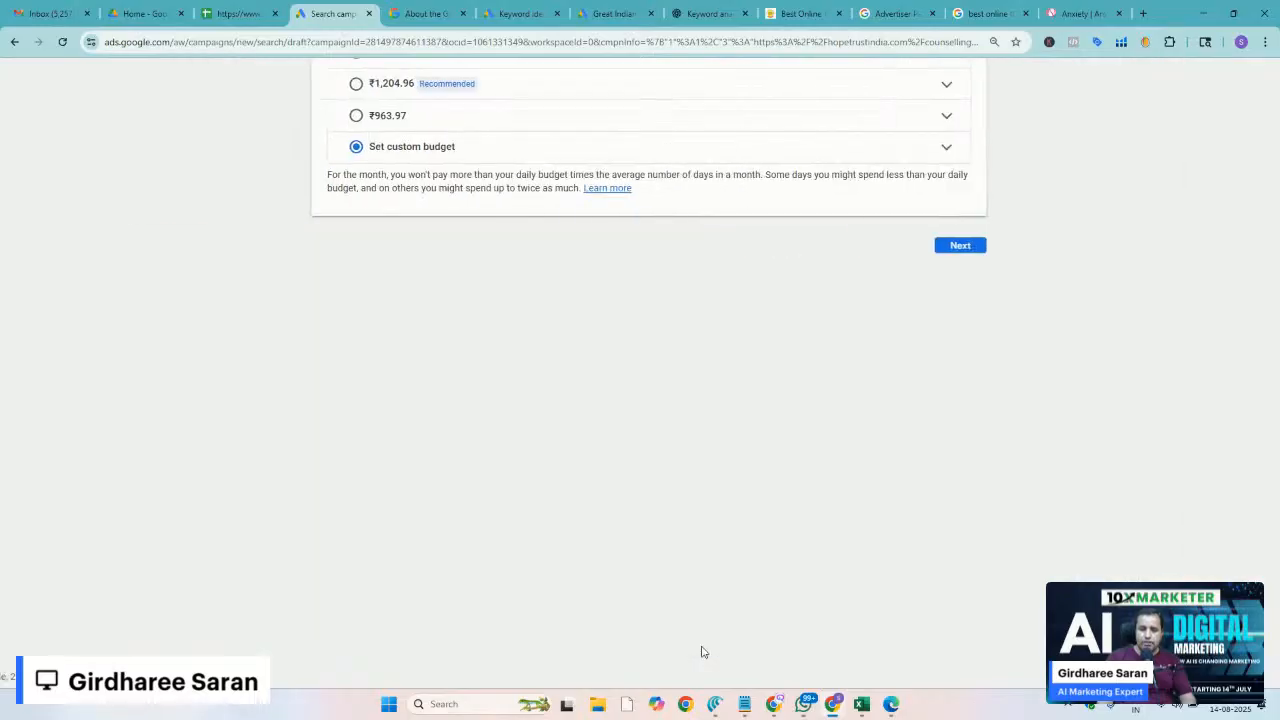
scroll(731, 586, up, 2)
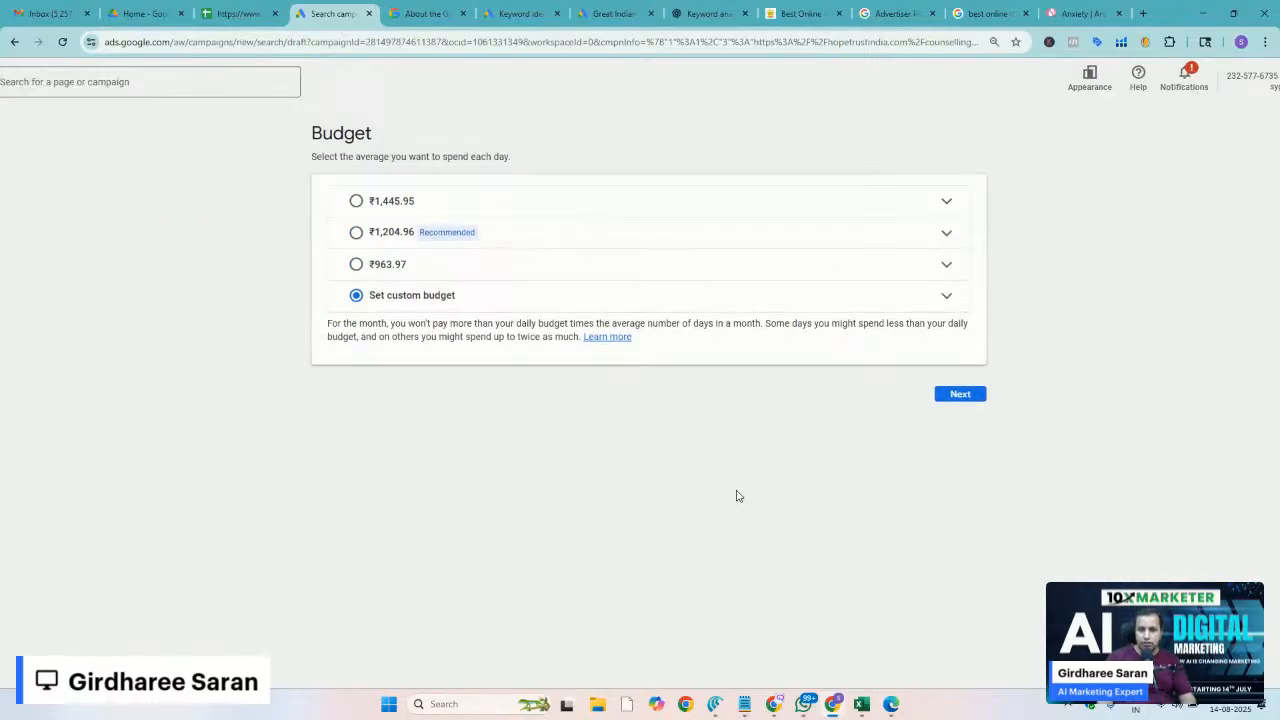
click(966, 396)
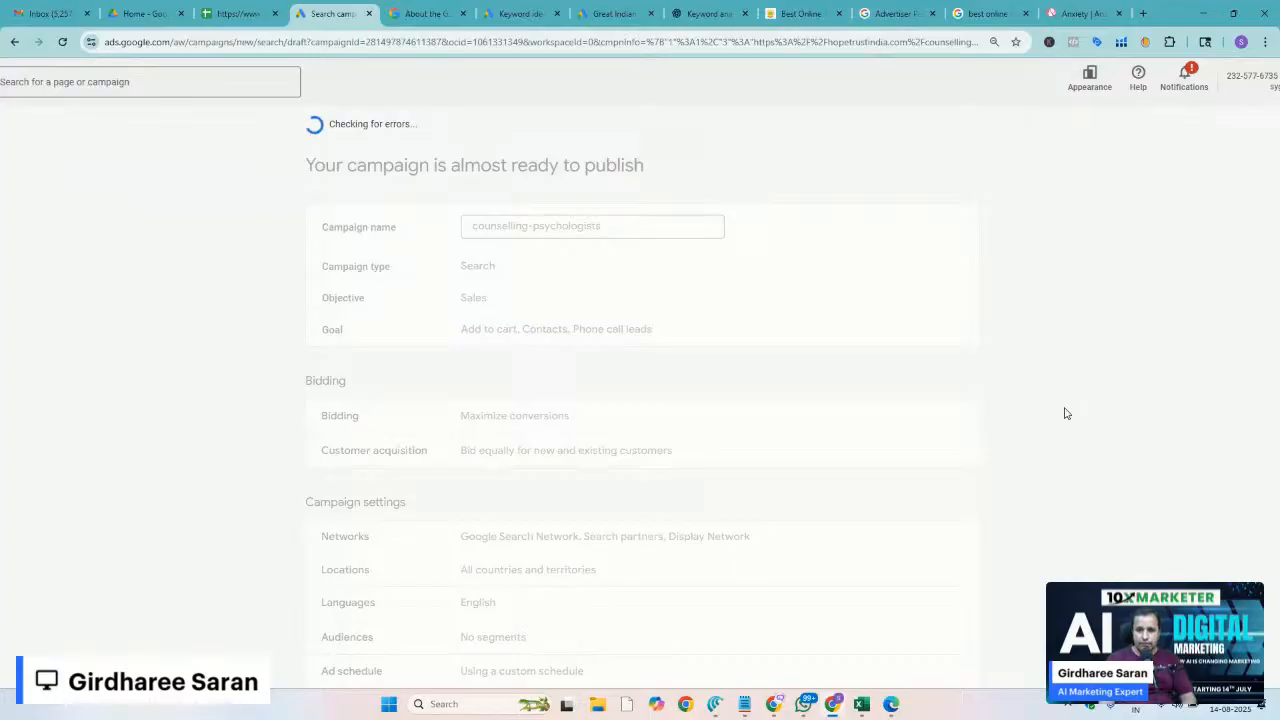
Examine the review summary again, including campaign settings, AI Max, keywords and ads, and the daily budget
scroll(1066, 413, down, 5)
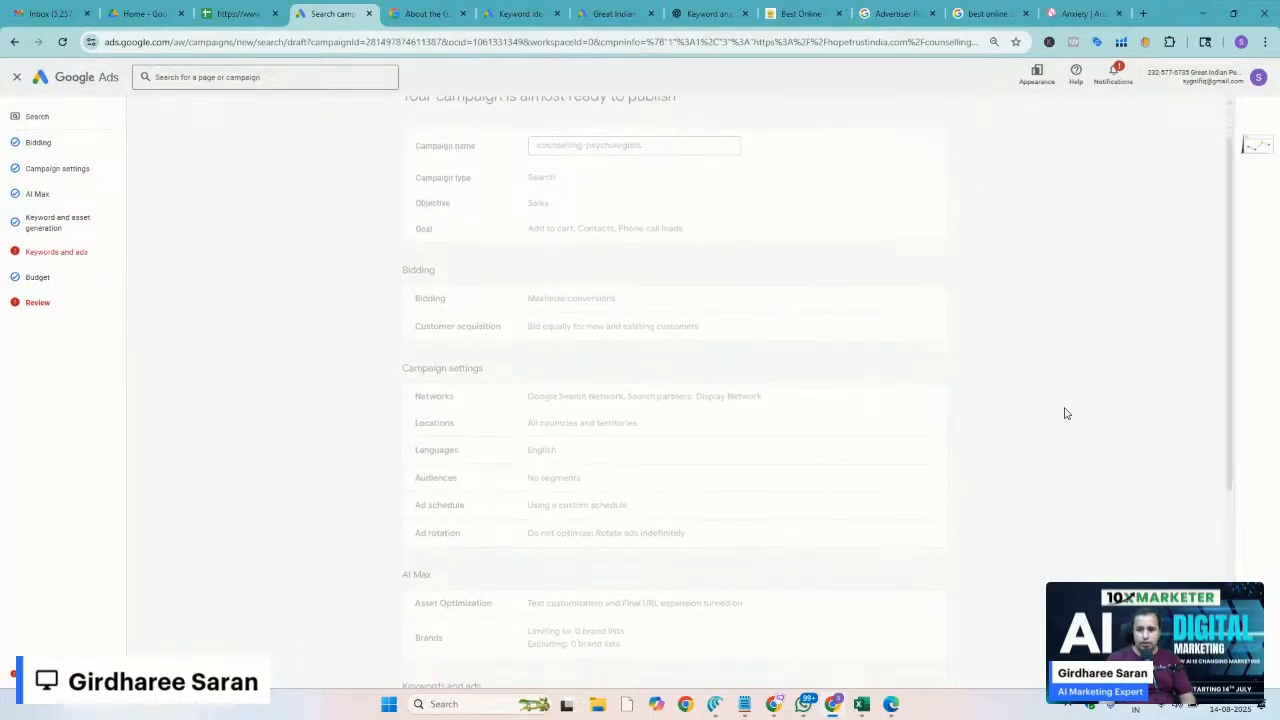
scroll(1064, 412, down, 2)
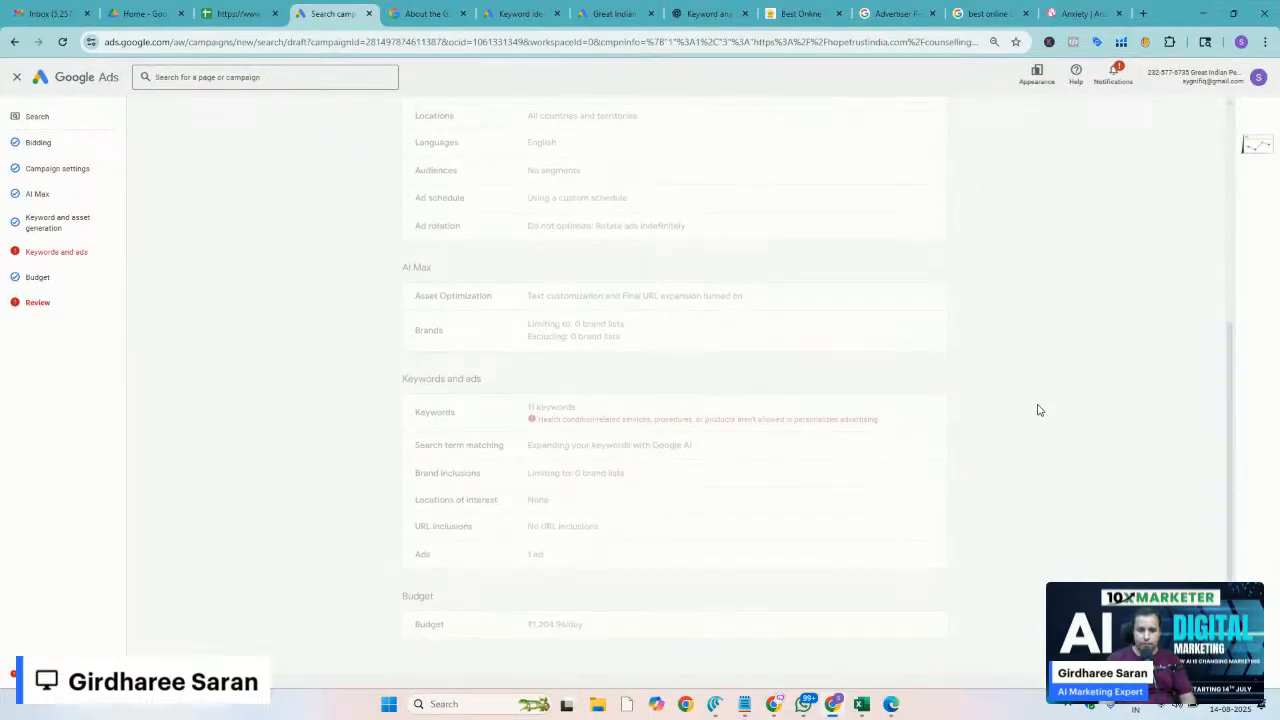
scroll(877, 441, up, 4)
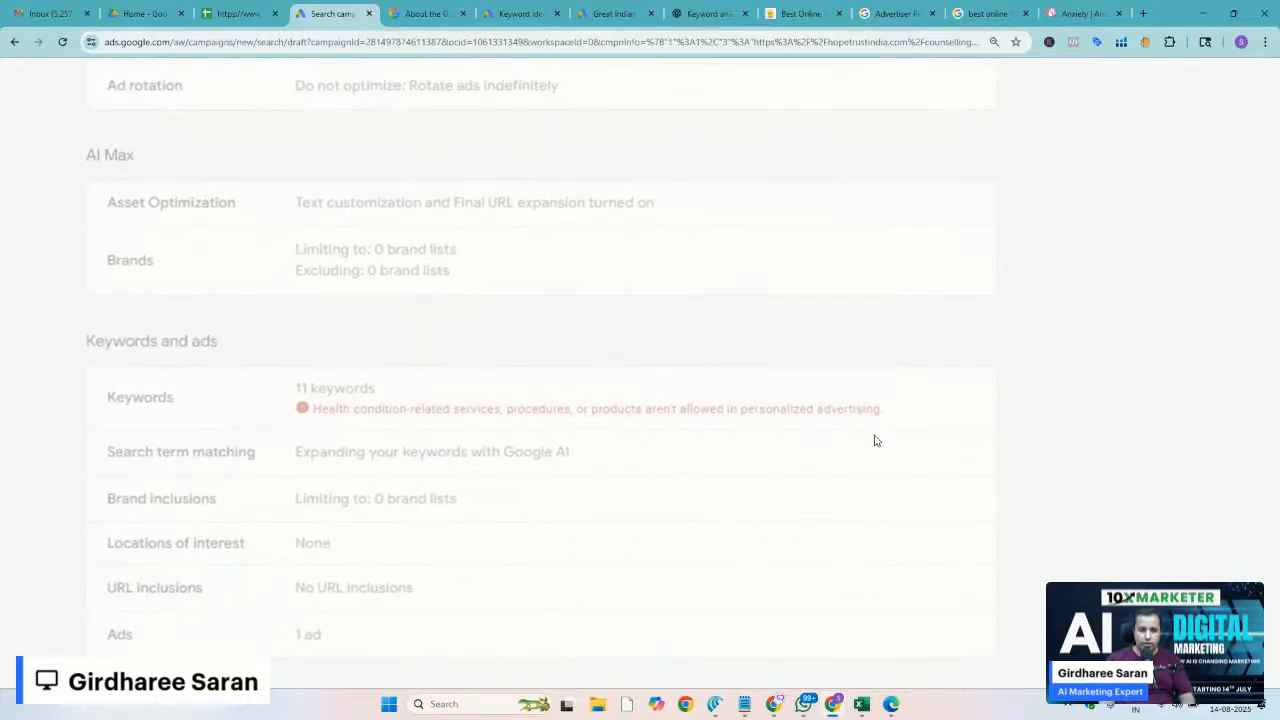
scroll(877, 441, down, 2)
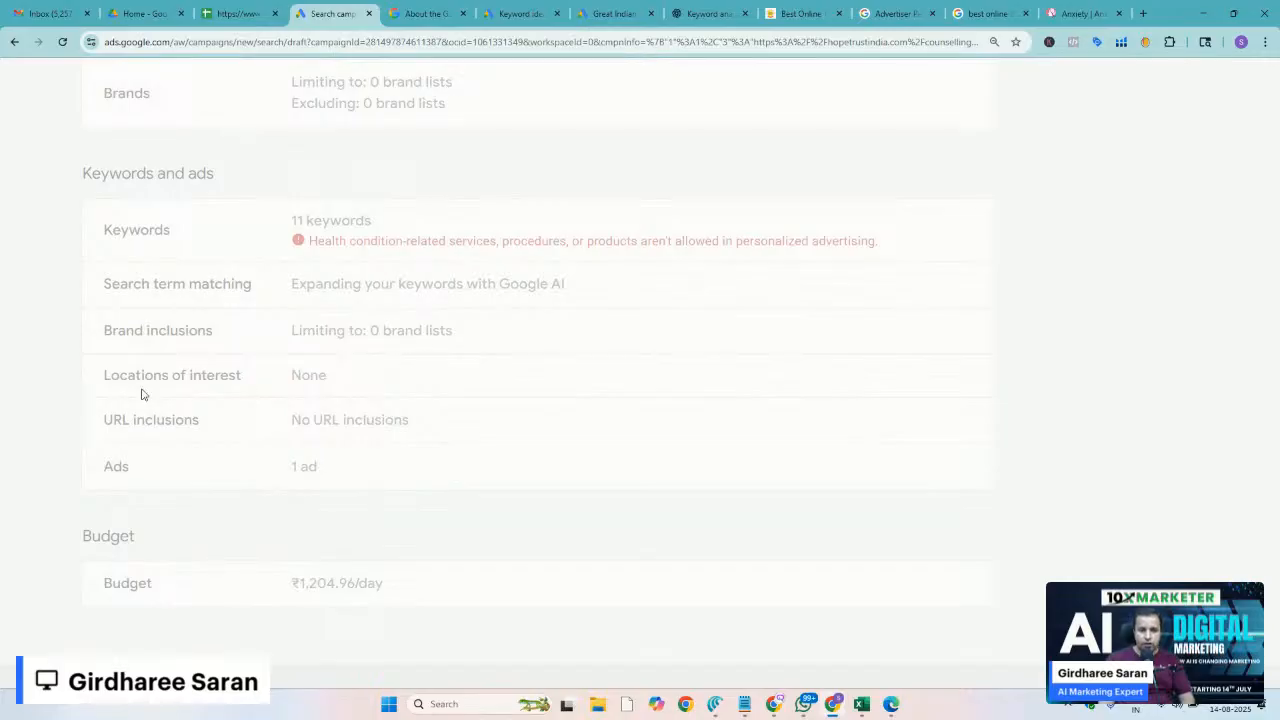
scroll(188, 390, up, 5)
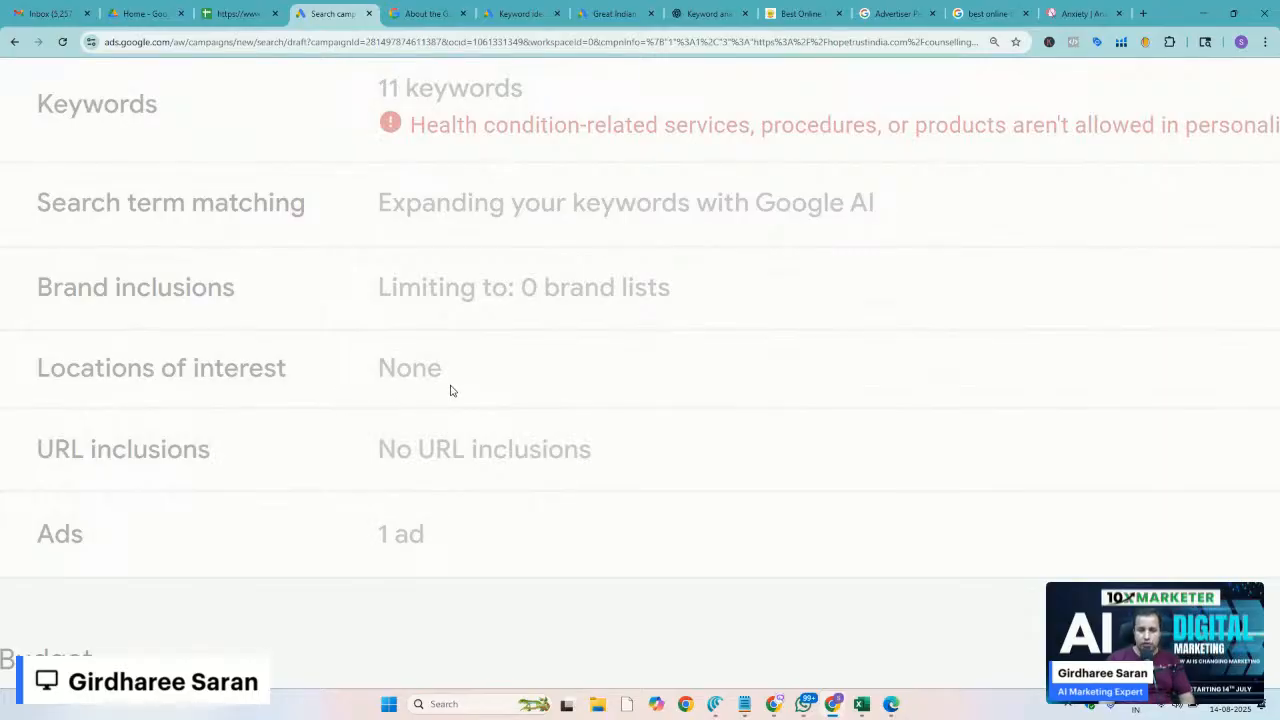
scroll(422, 518, up, 2)
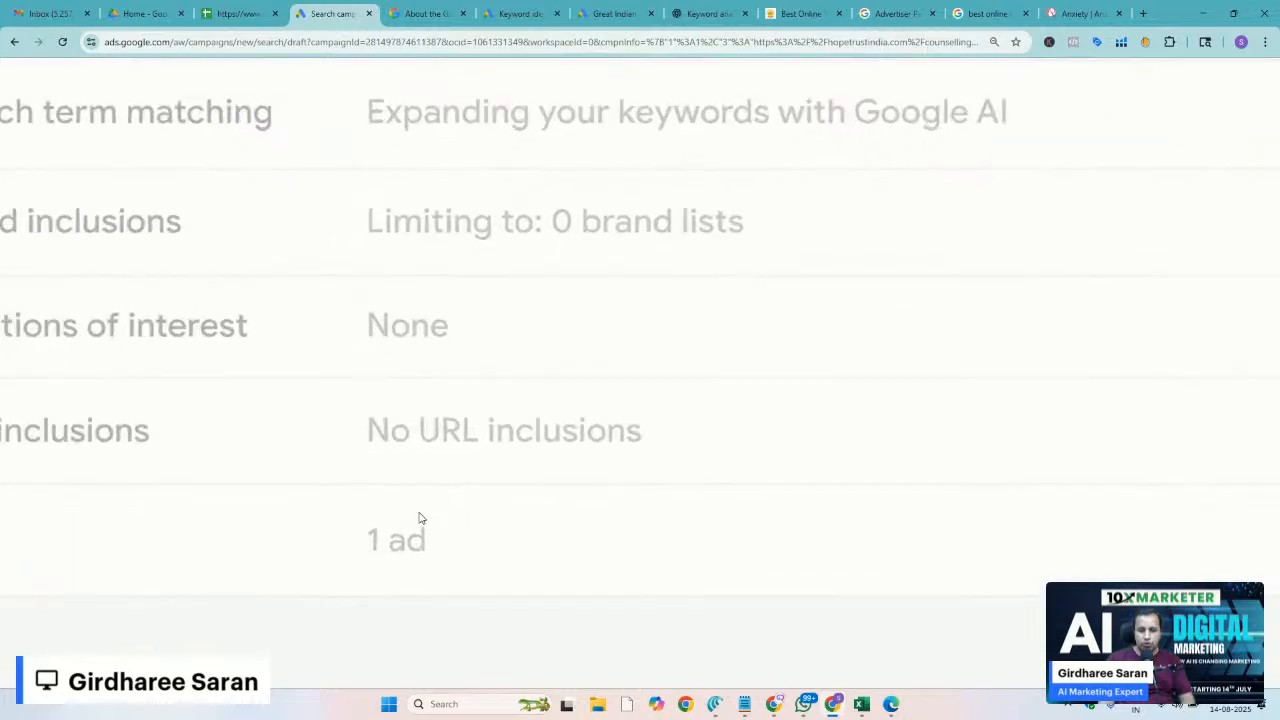
scroll(422, 518, left, 1)
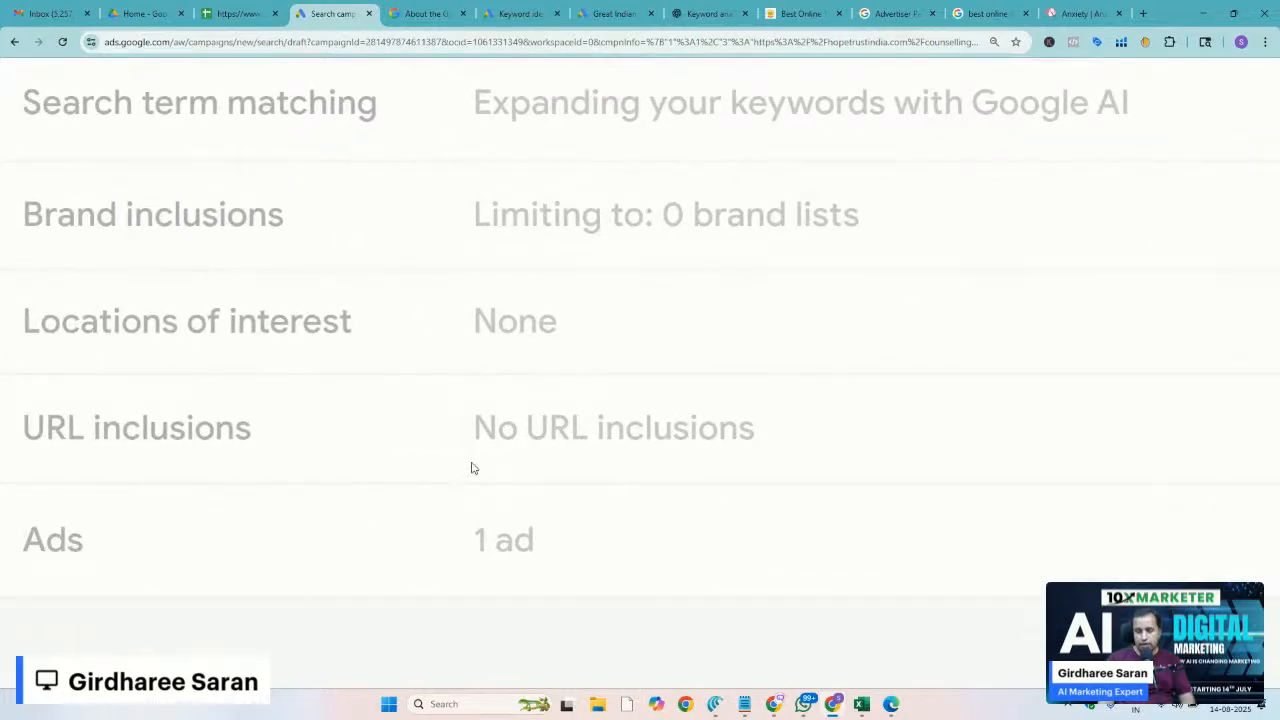
scroll(474, 468, down, 1)
scroll(474, 468, down, 2)
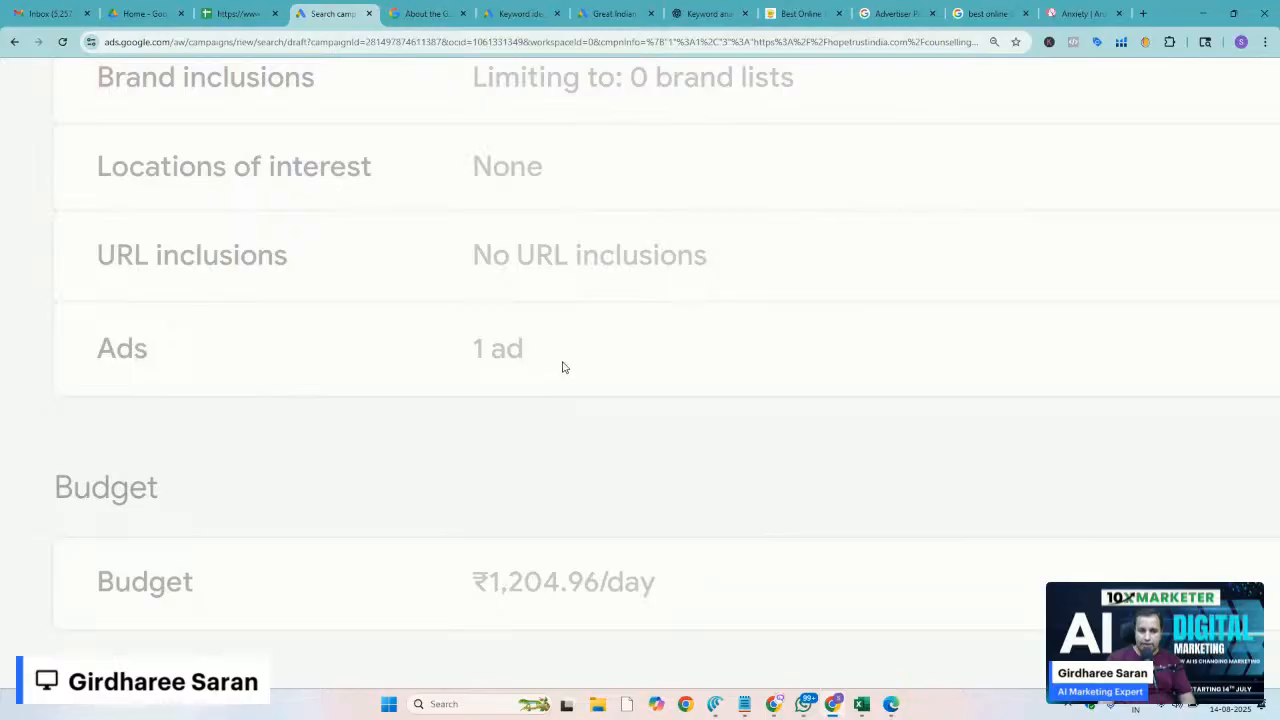
scroll(507, 366, down, 1)
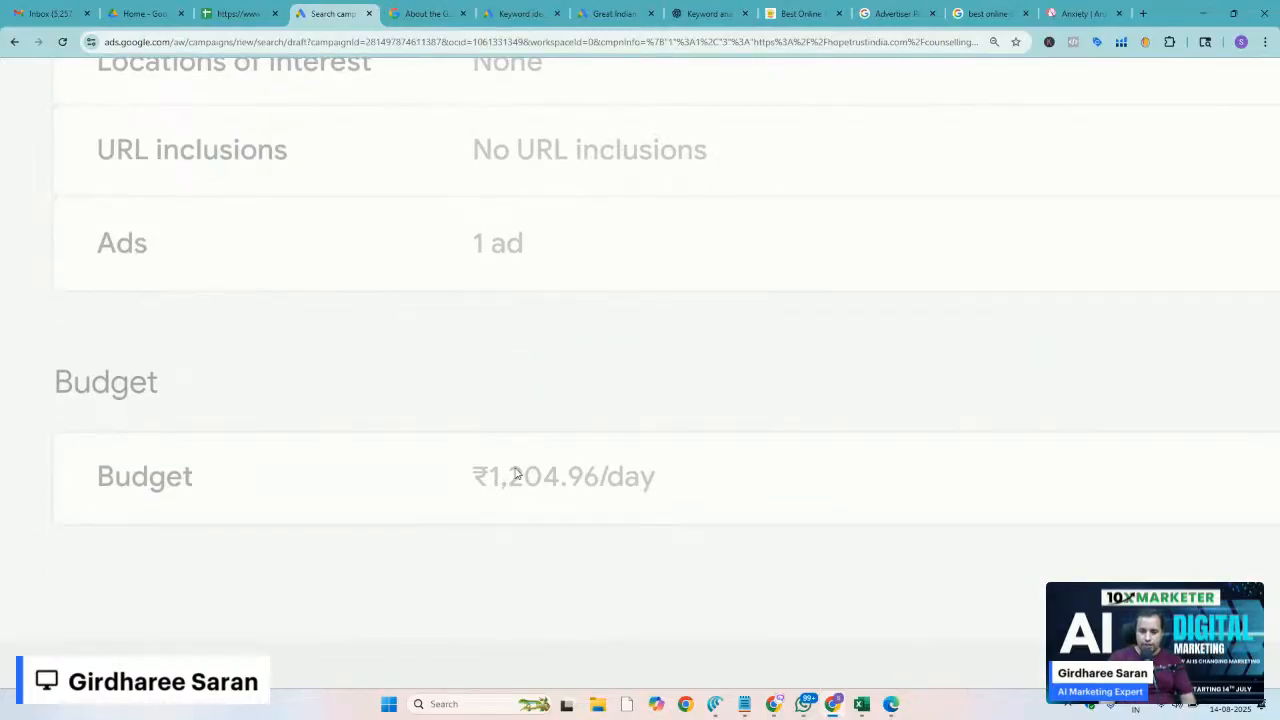
scroll(522, 212, up, 5)
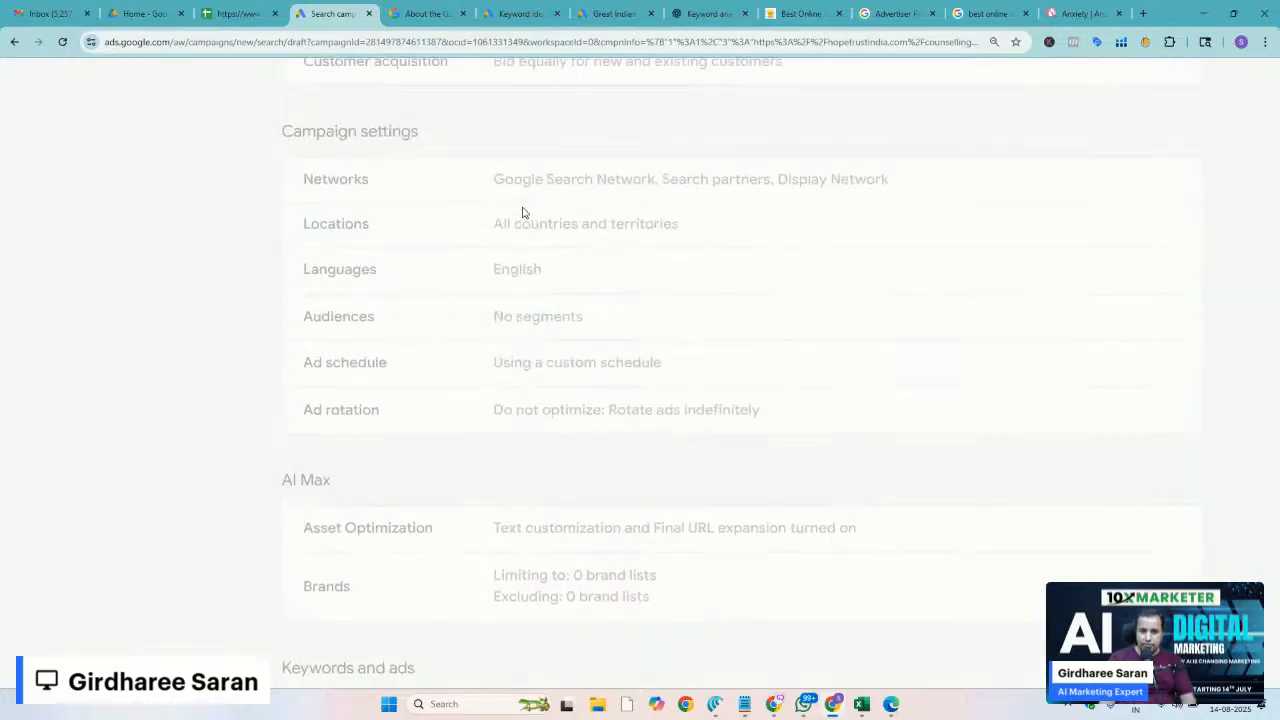
scroll(522, 212, up, 5)
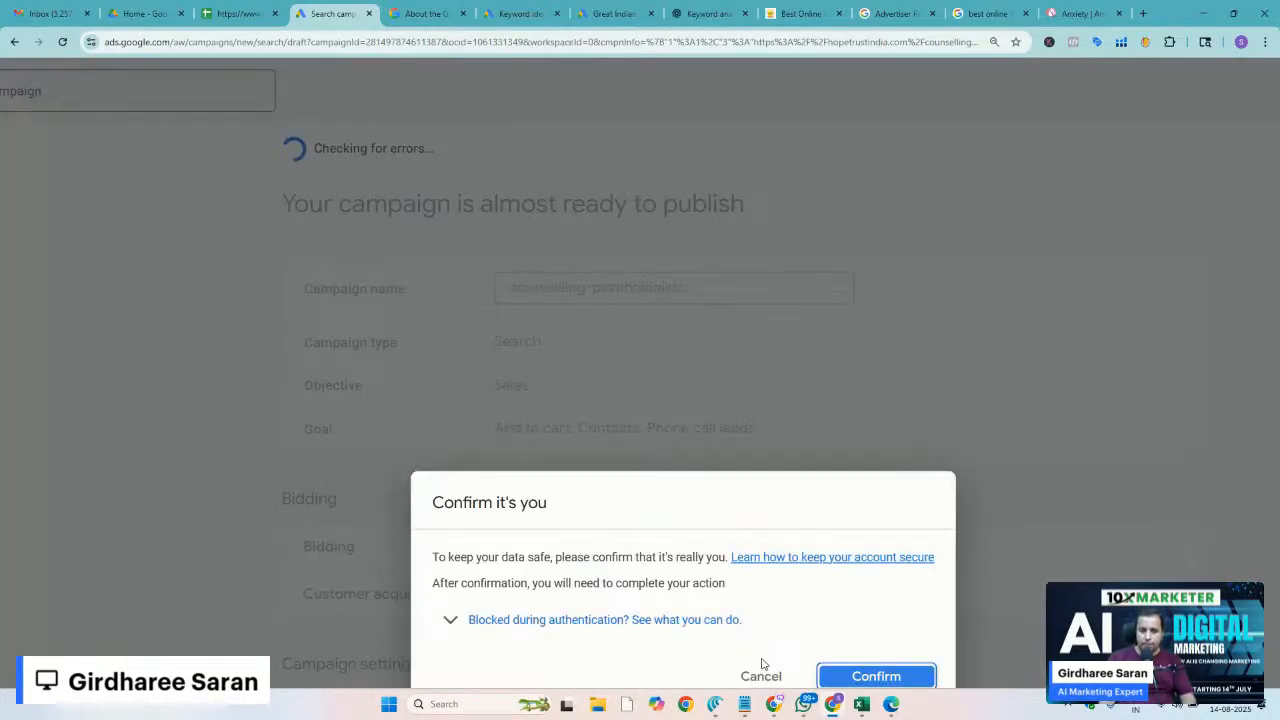
Dismiss the identity confirmation, look over the campaign review once more, and exit the campaign draft, discarding the changes on the page
click(761, 676)
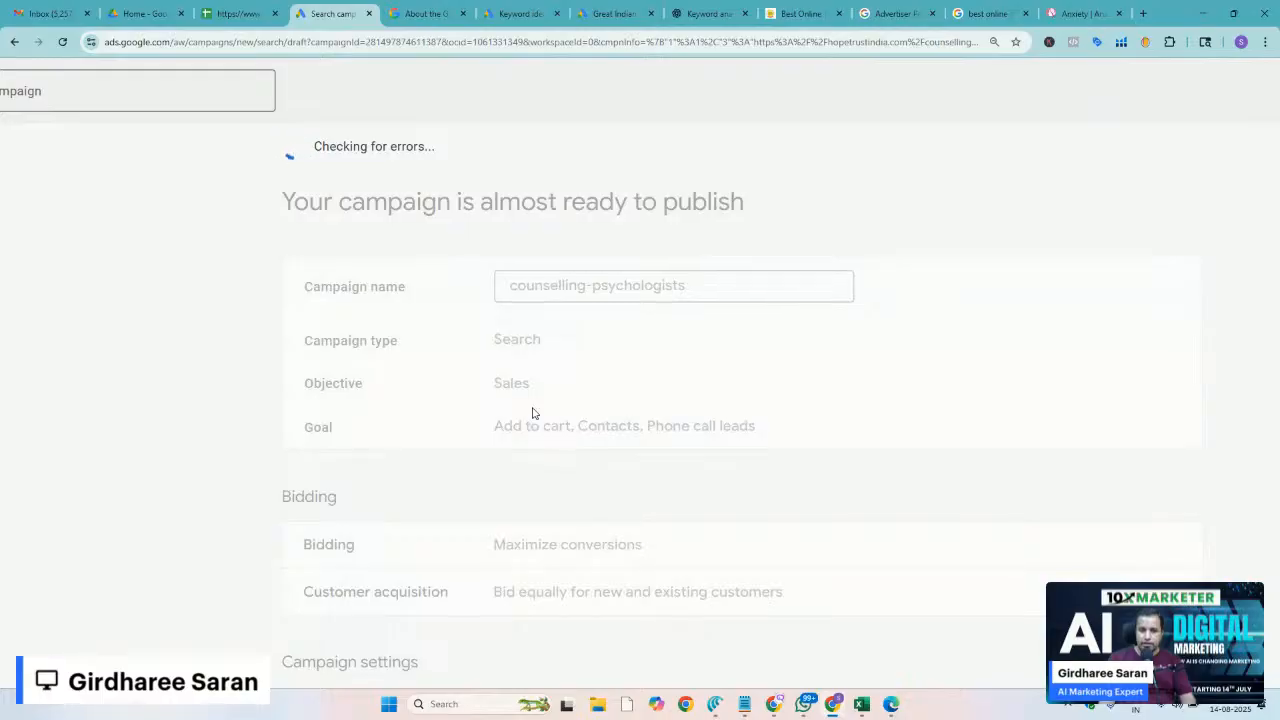
scroll(532, 413, down, 10)
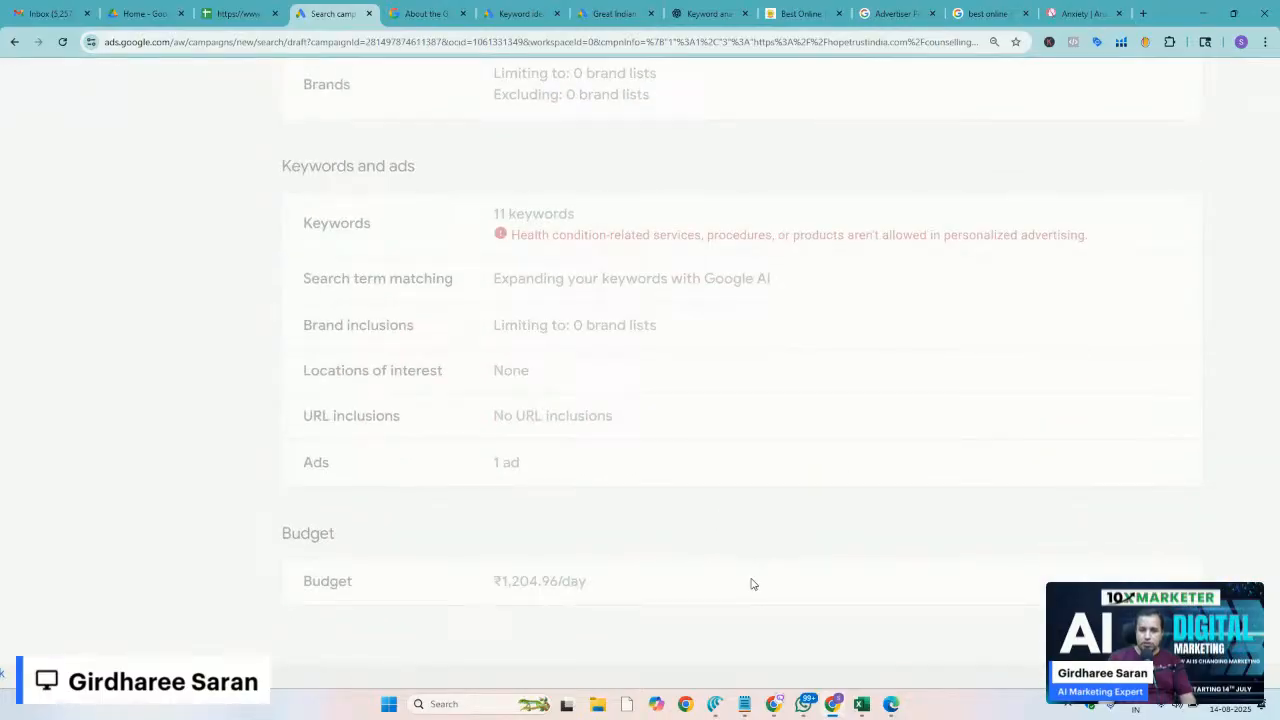
scroll(754, 584, up, 2)
scroll(752, 585, down, 3)
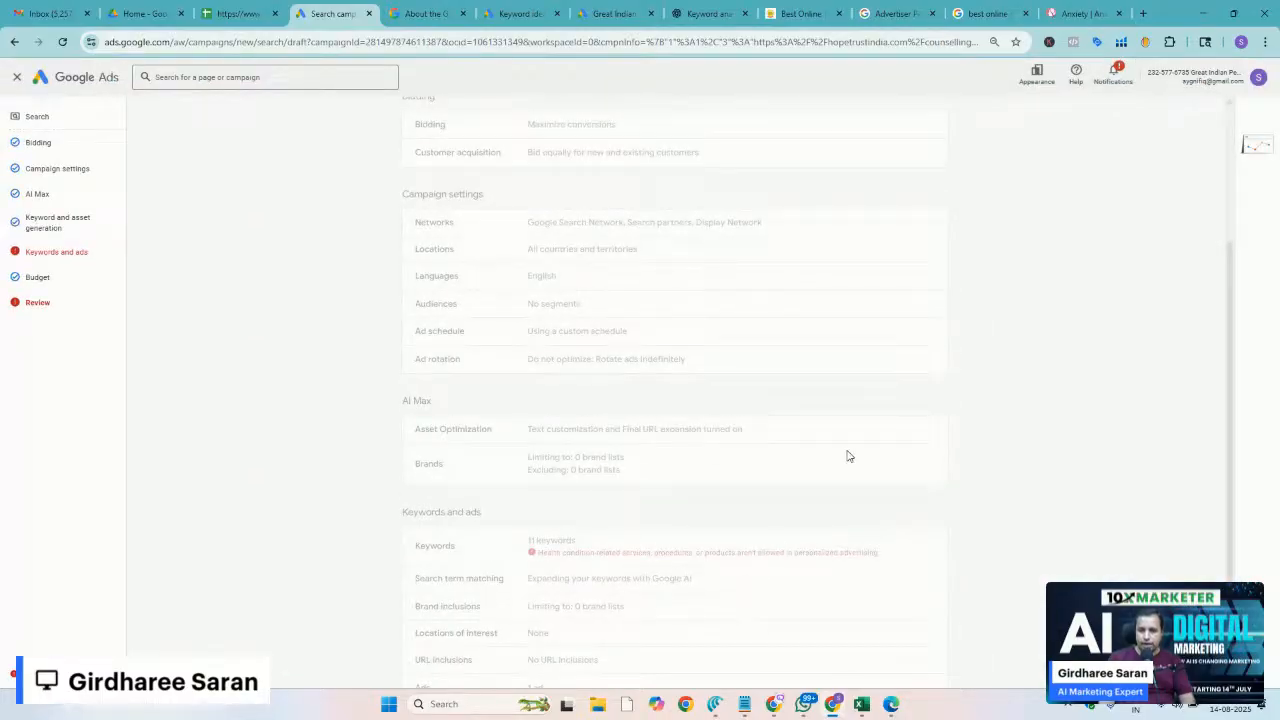
scroll(847, 456, up, 3)
scroll(847, 456, down, 4)
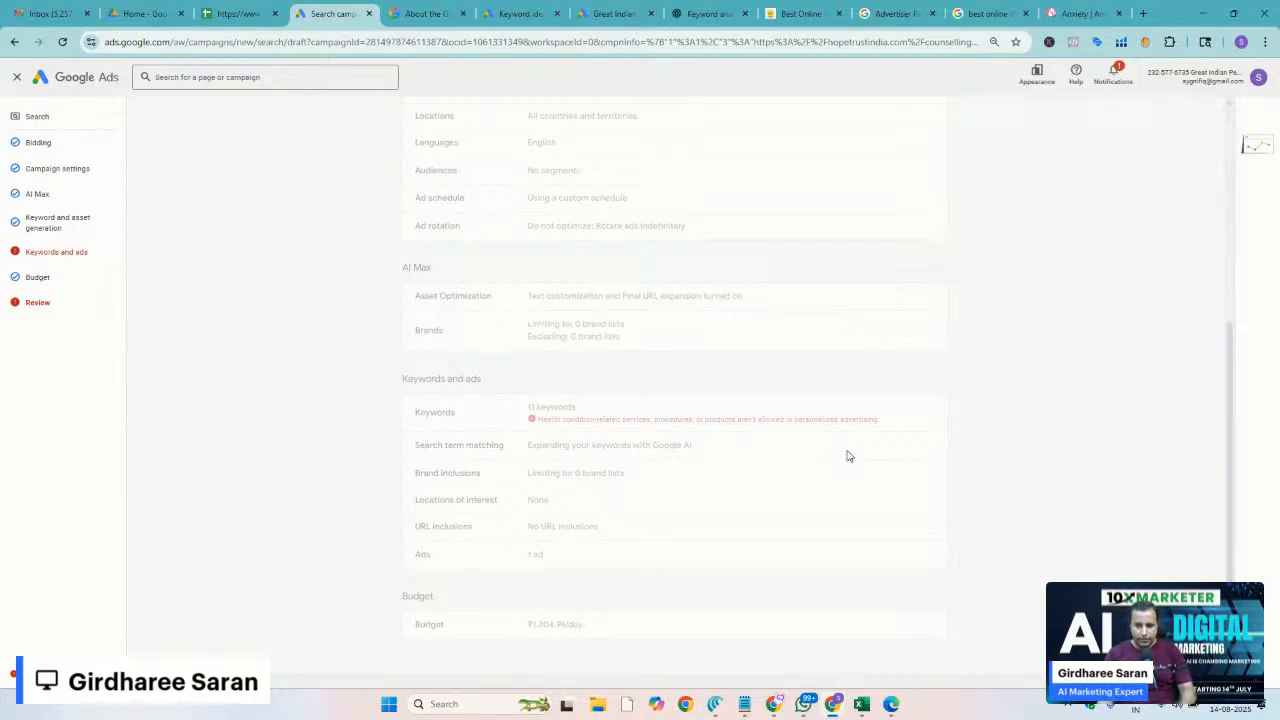
click(16, 80)
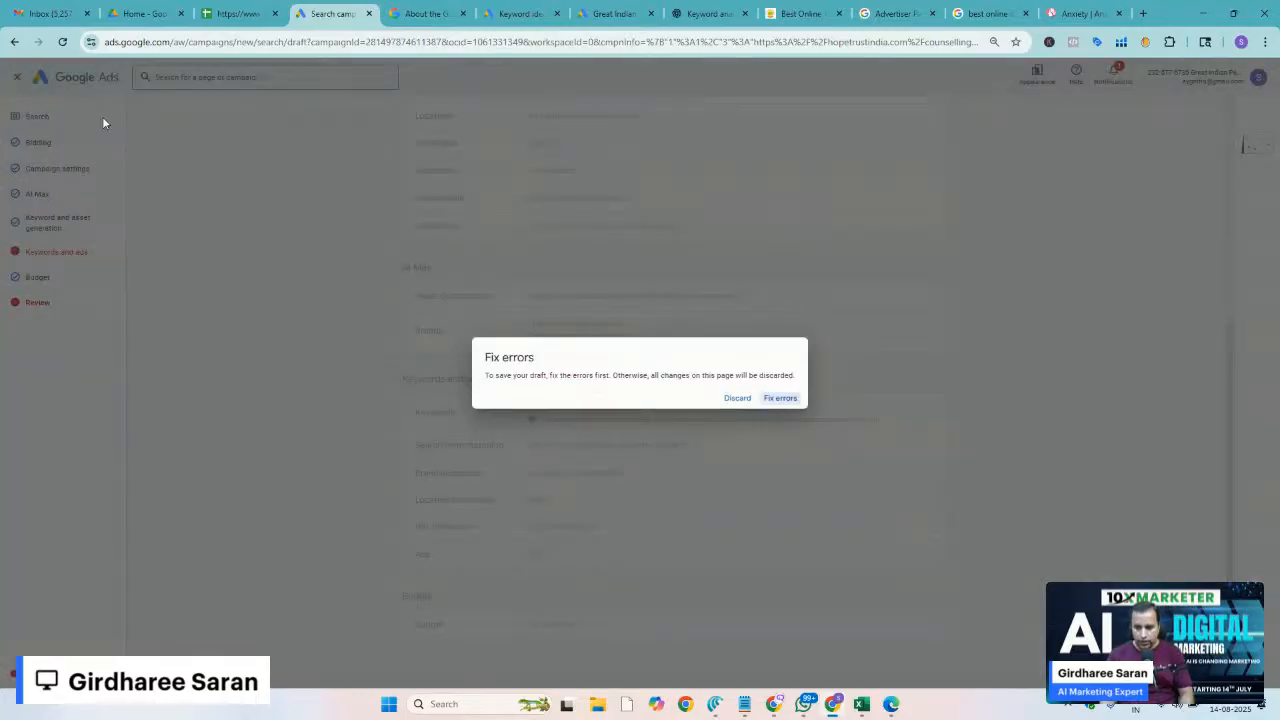
click(751, 399)
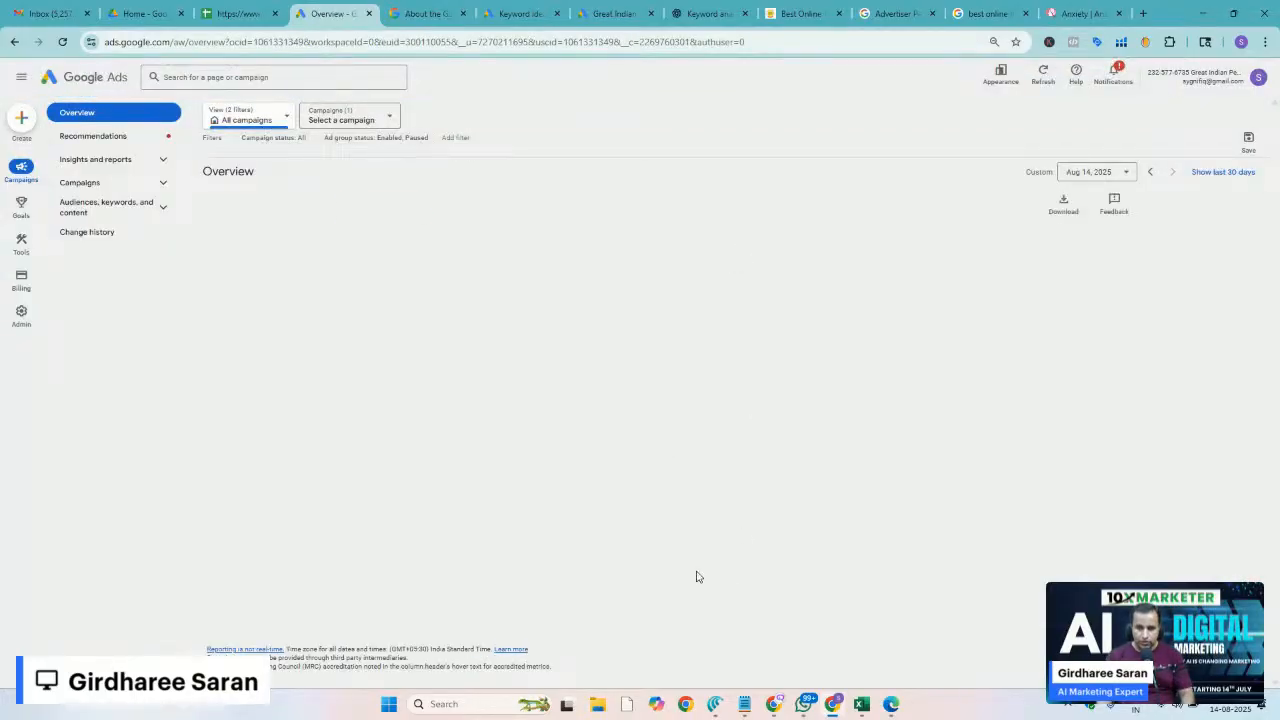
Switch to the other Chrome window and open the Live Class Attendance form
mouse_move(775, 708)
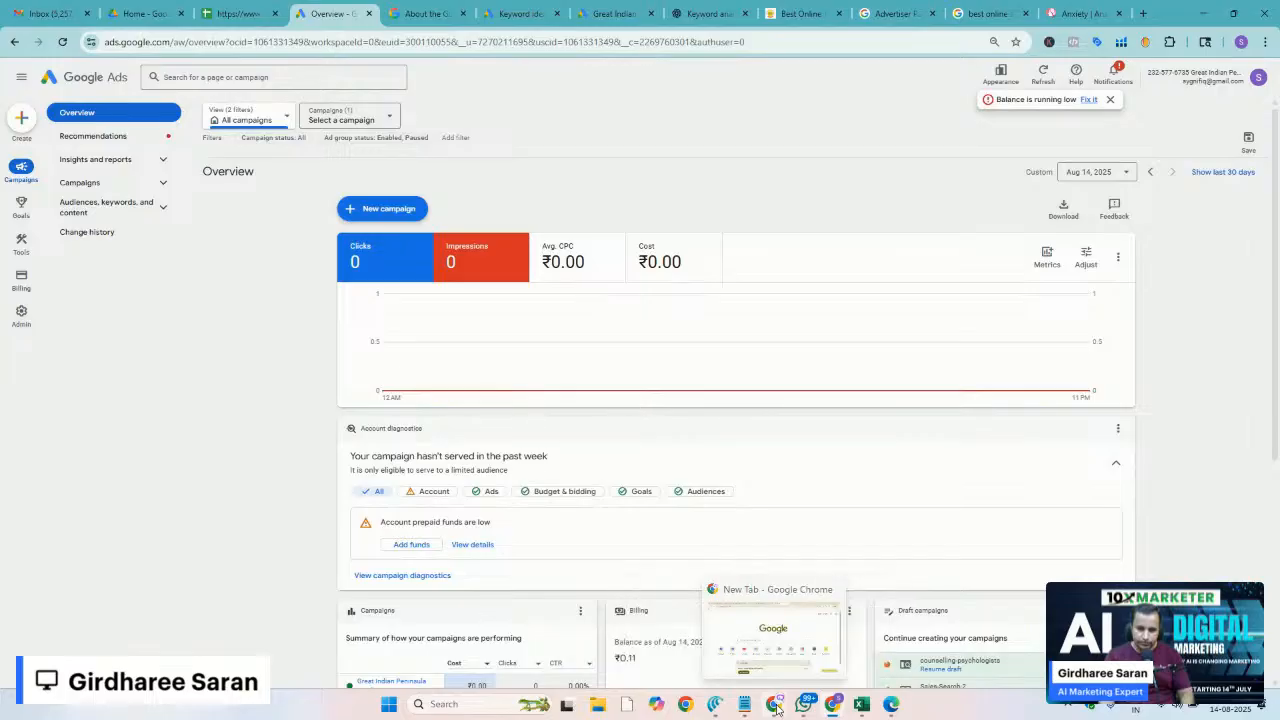
click(780, 668)
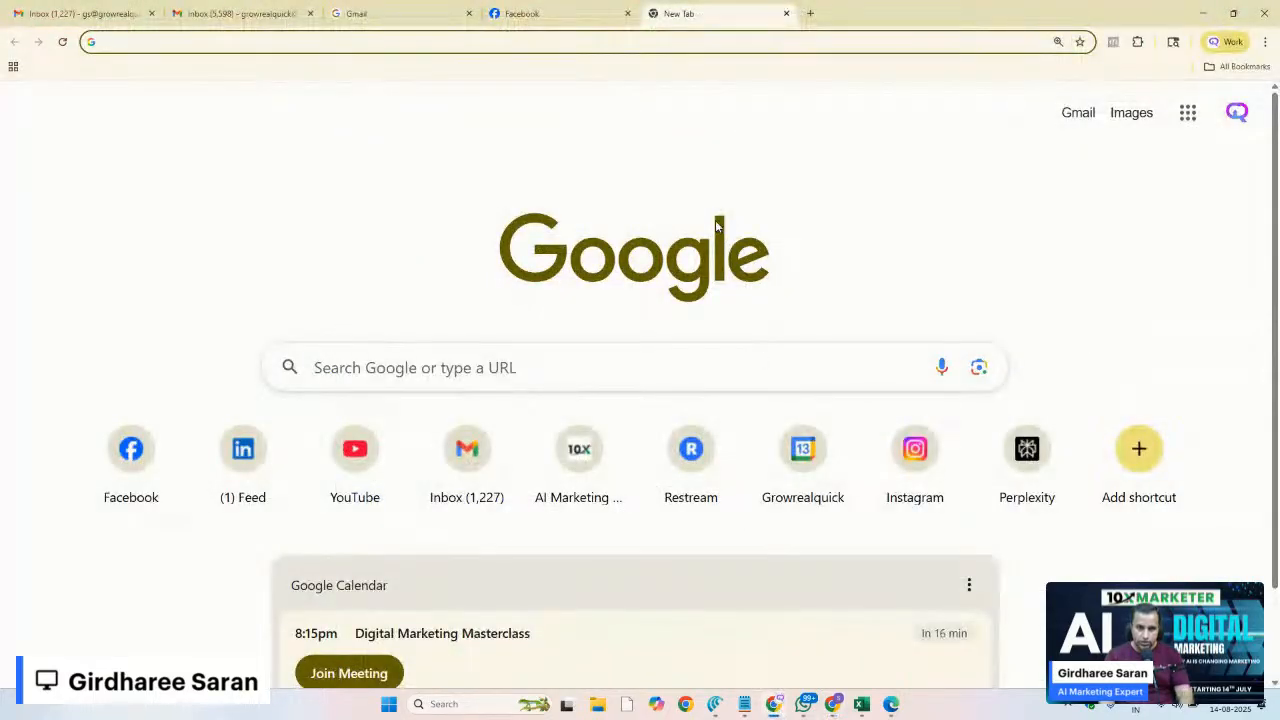
text(att)
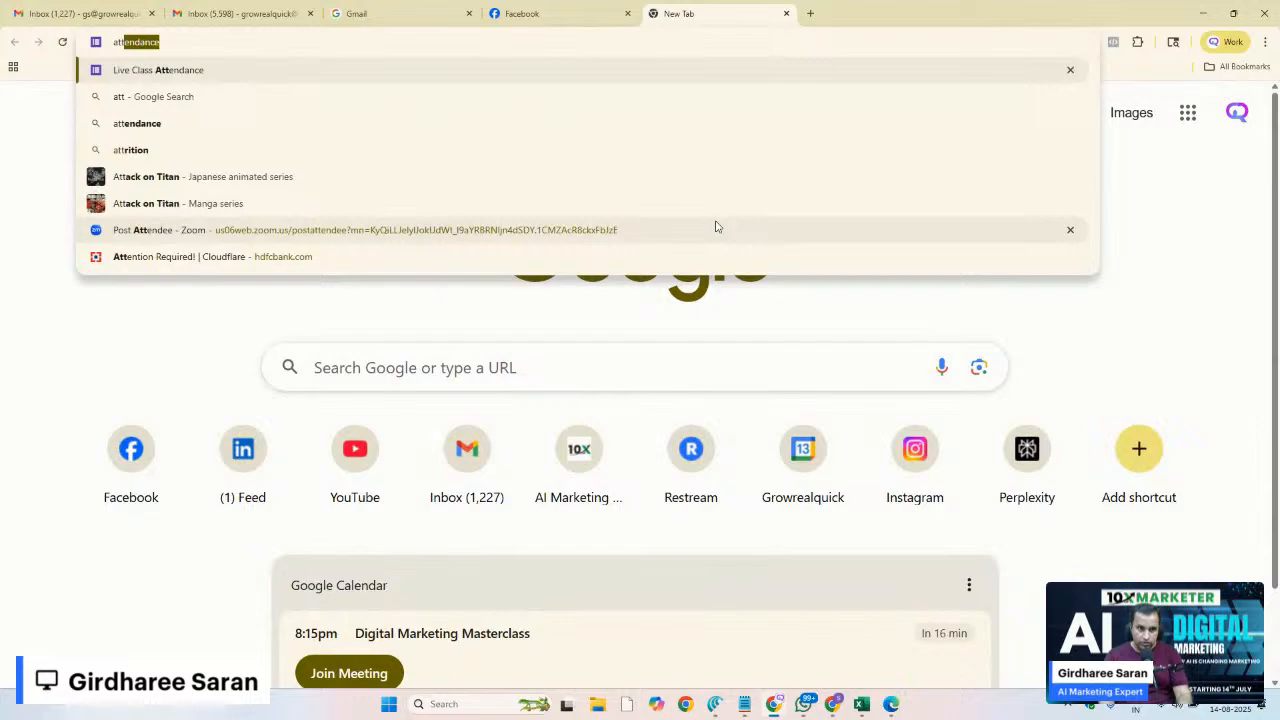
click(156, 72)
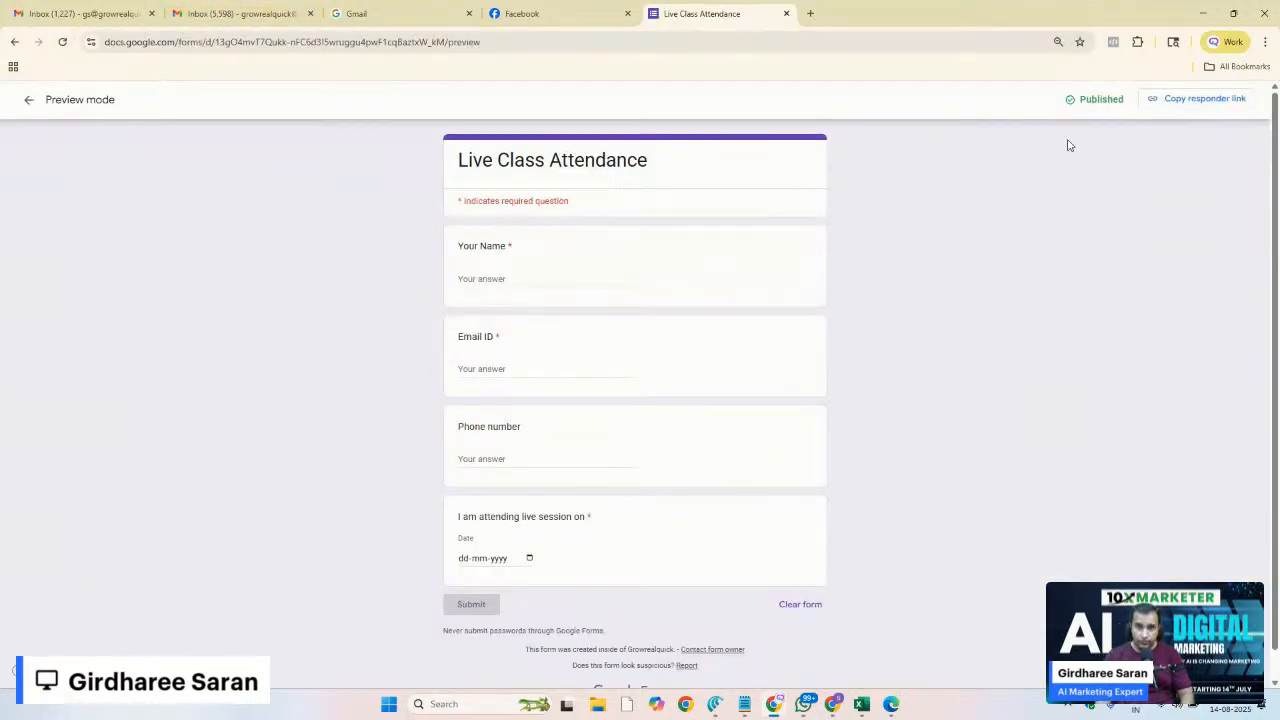
Copy the attendance form's responder link as a shortened URL
click(1190, 101)
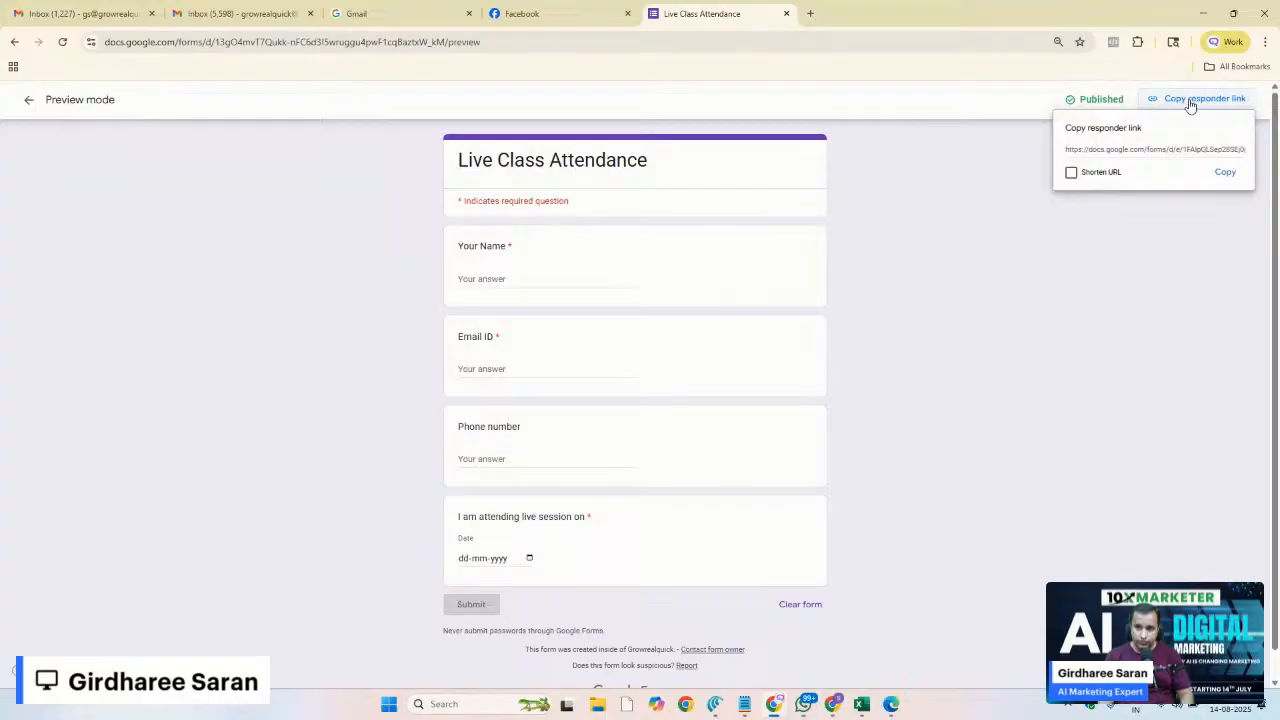
click(1099, 177)
click(1226, 172)
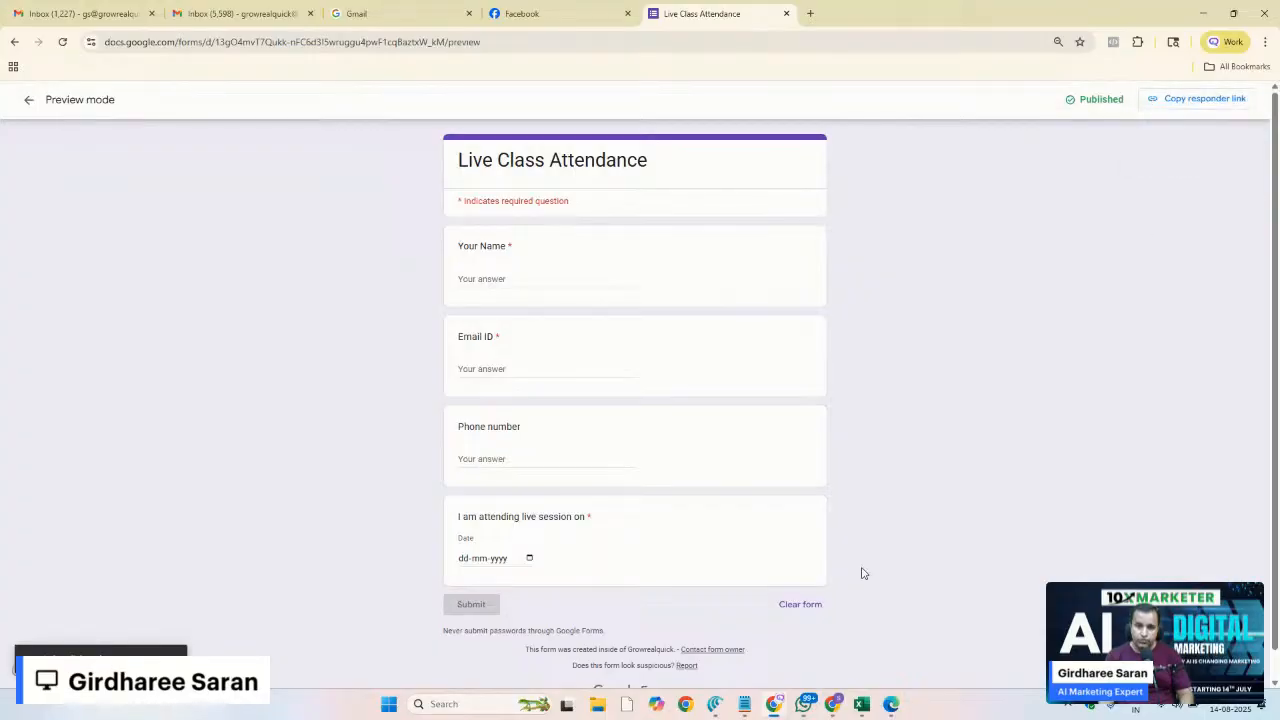
Switch to the live session in Restream Studio and stop sharing the screen
mouse_move(775, 708)
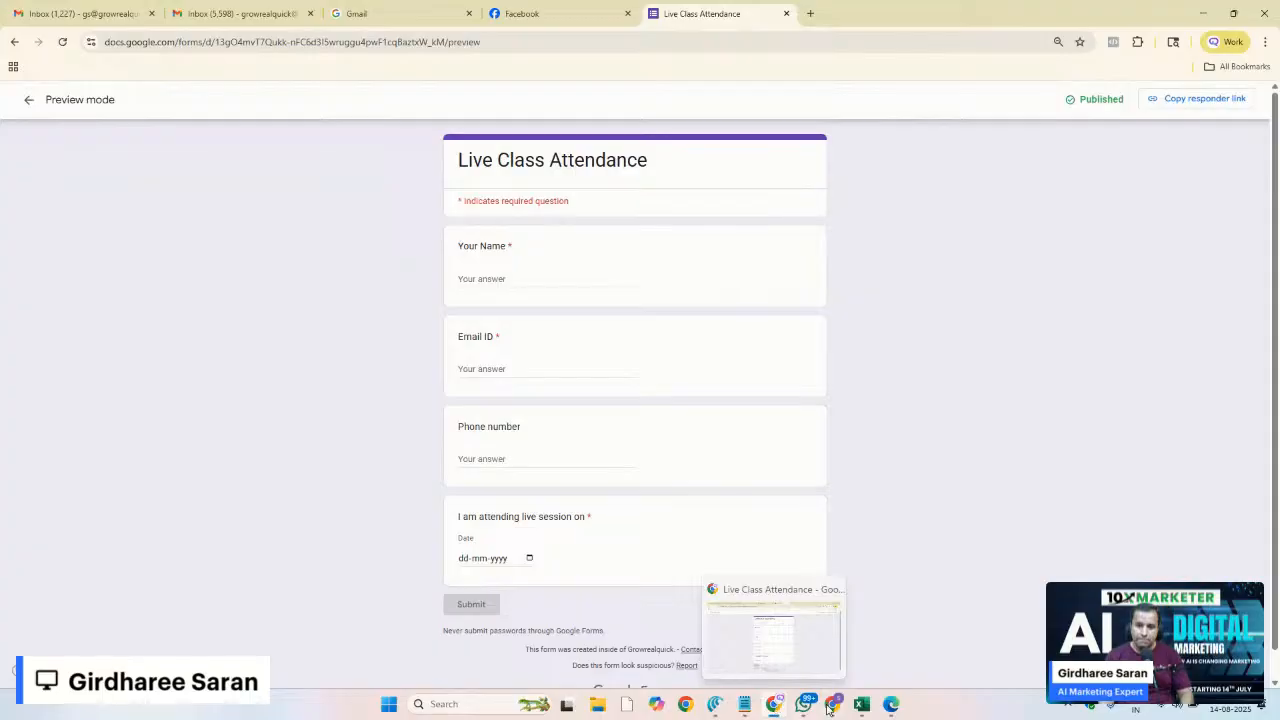
mouse_move(832, 706)
click(838, 641)
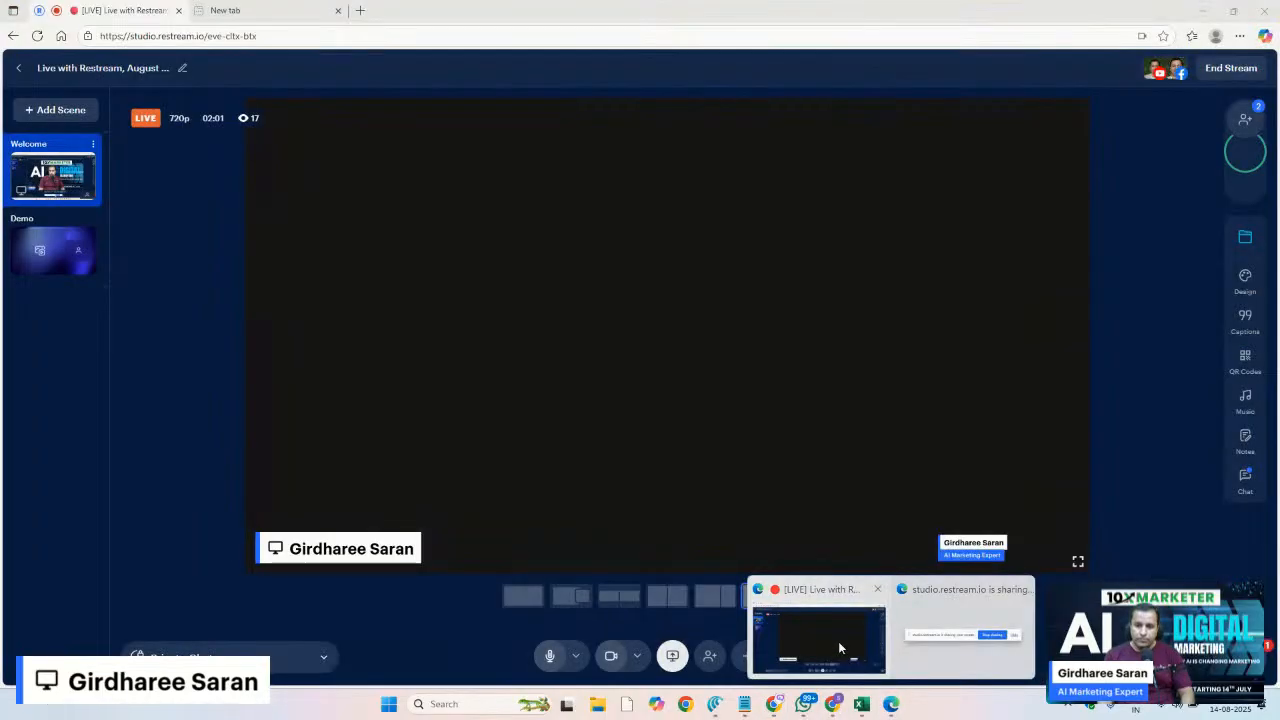
click(672, 656)
click(662, 601)
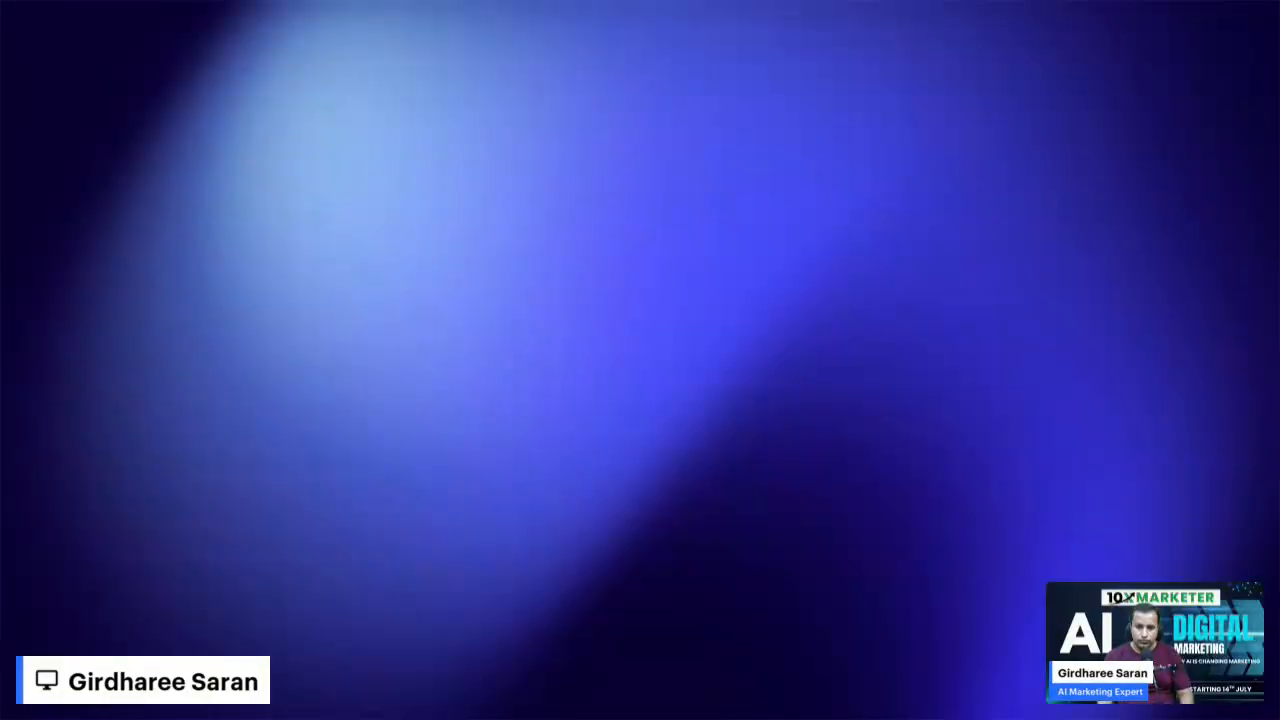